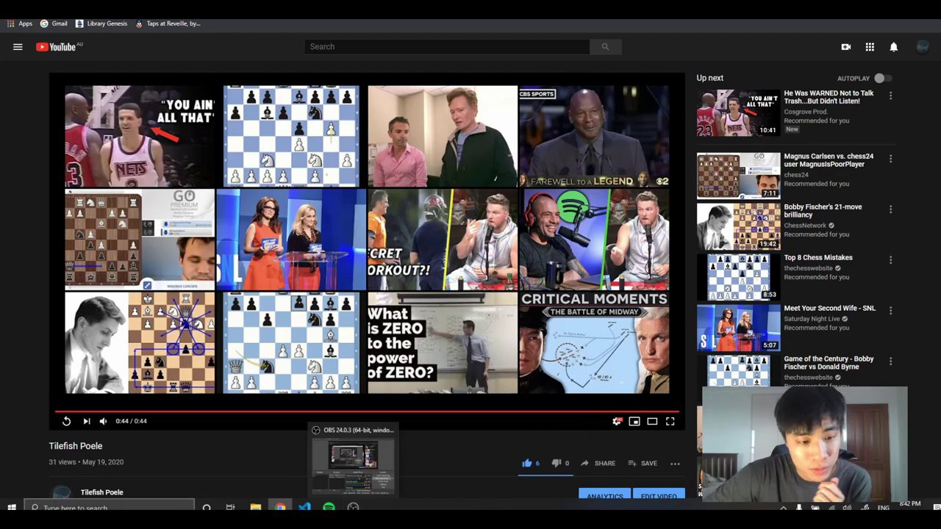
- Launch DaVinci Resolve from Windows search for 'resolve', then go to the channel's own page
click(43, 507)
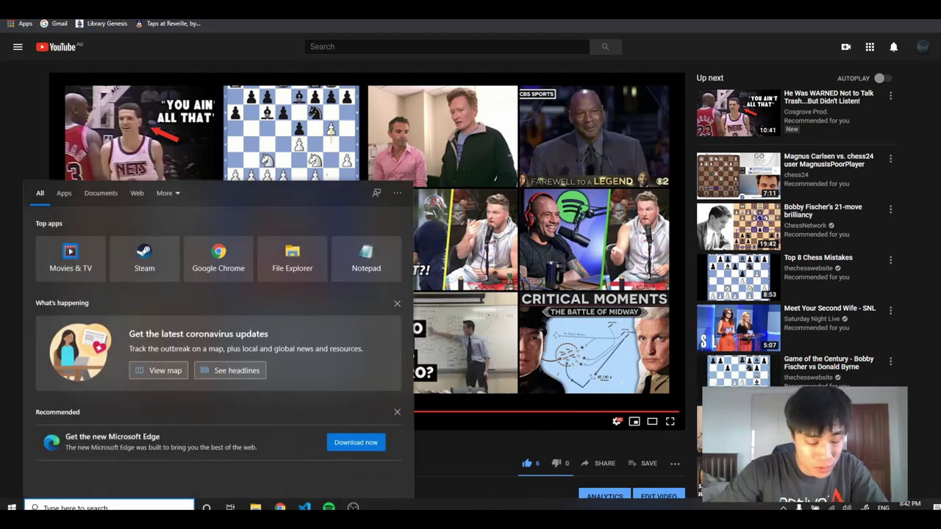
text(resolve)
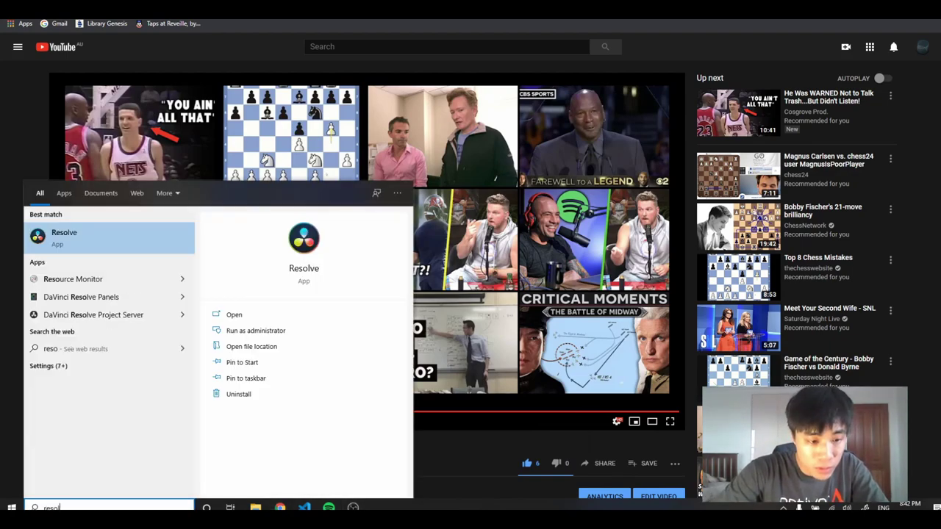
key(Return)
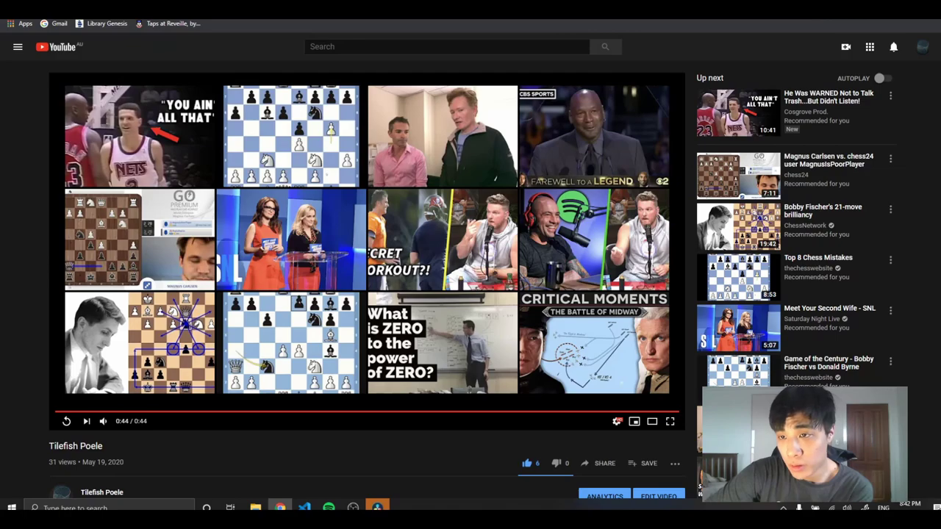
click(921, 46)
- Write the line 'class asset_p(scene):' at the top of asset_pricing.py
click(815, 112)
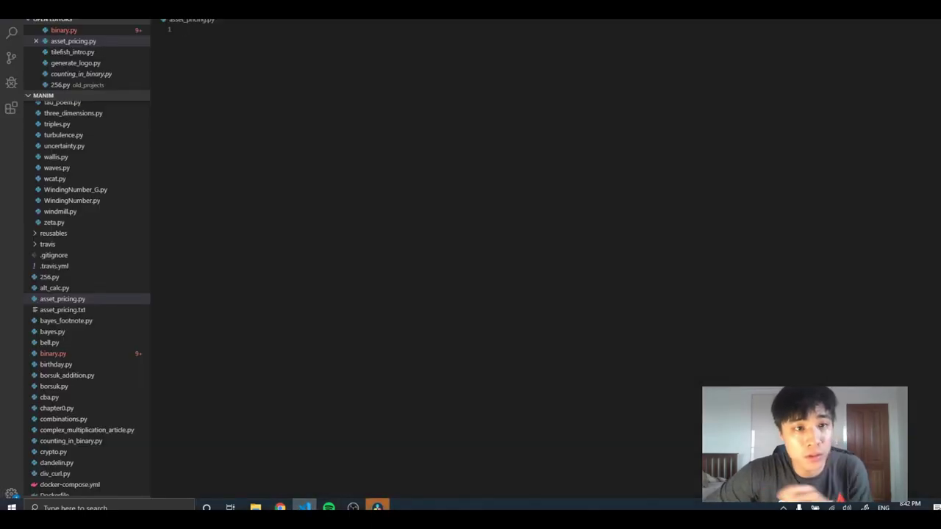
key(ctrl+Tab)
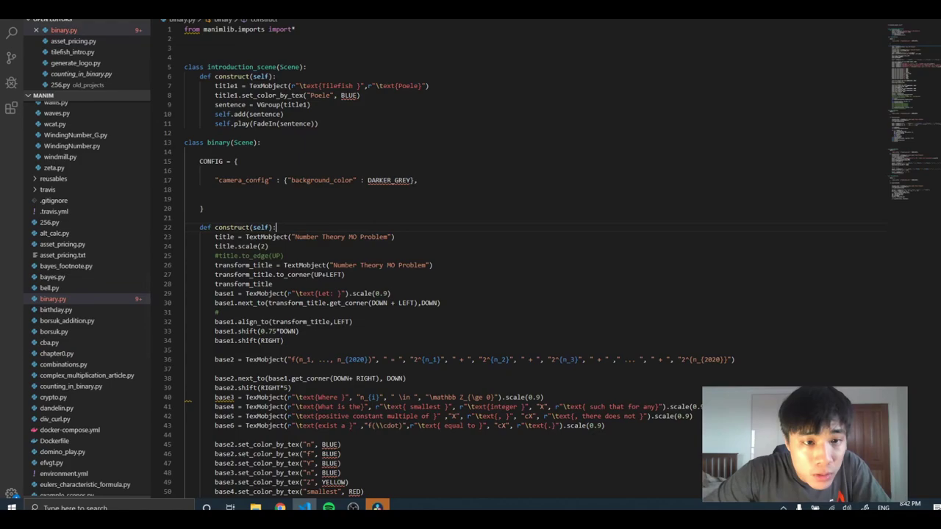
key(ctrl+Tab)
text(clas)
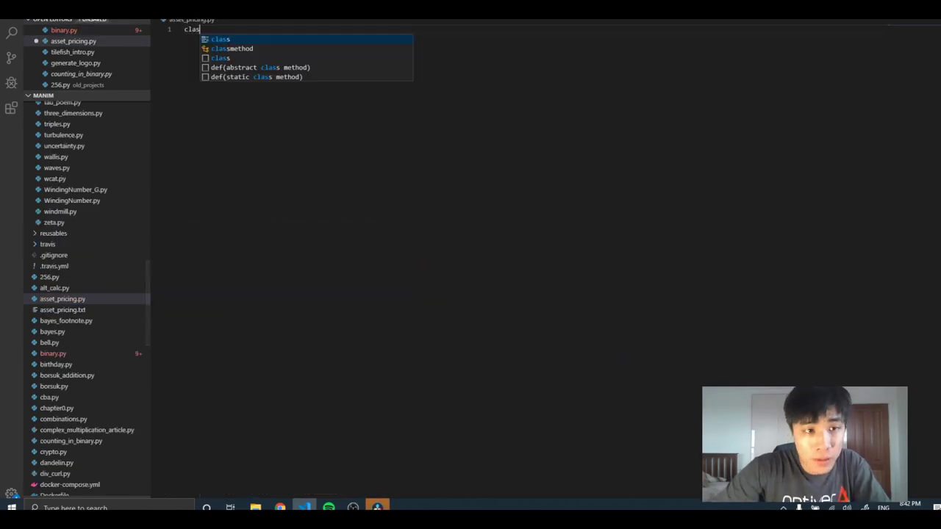
text(s ()
key(ctrl+Tab)
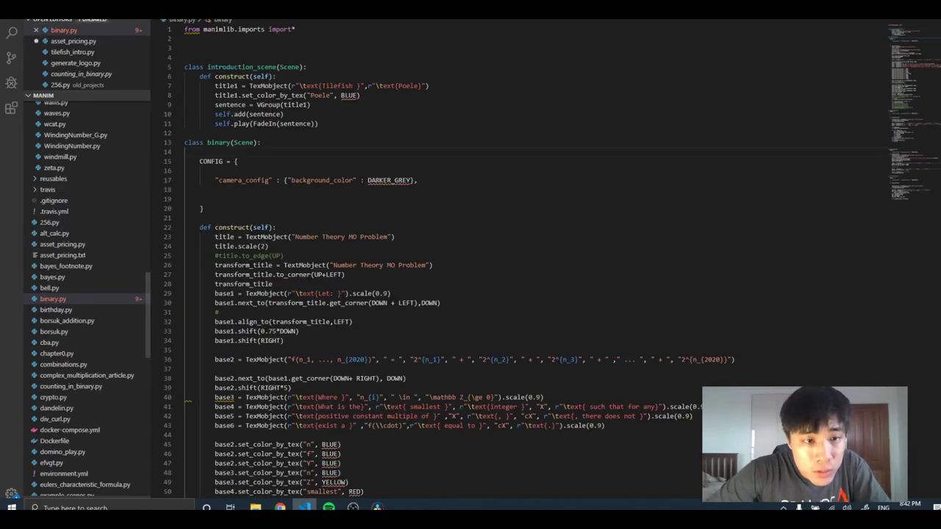
key(ctrl+Tab)
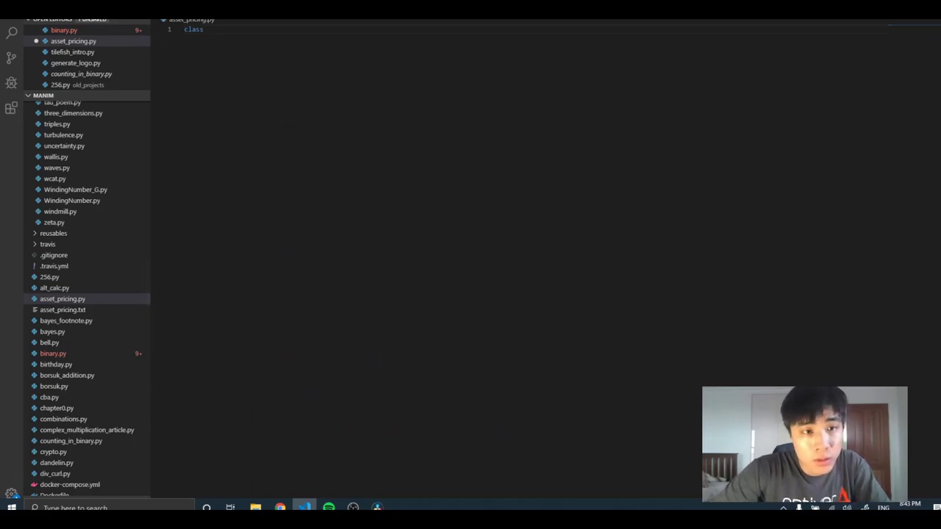
text(asset_)
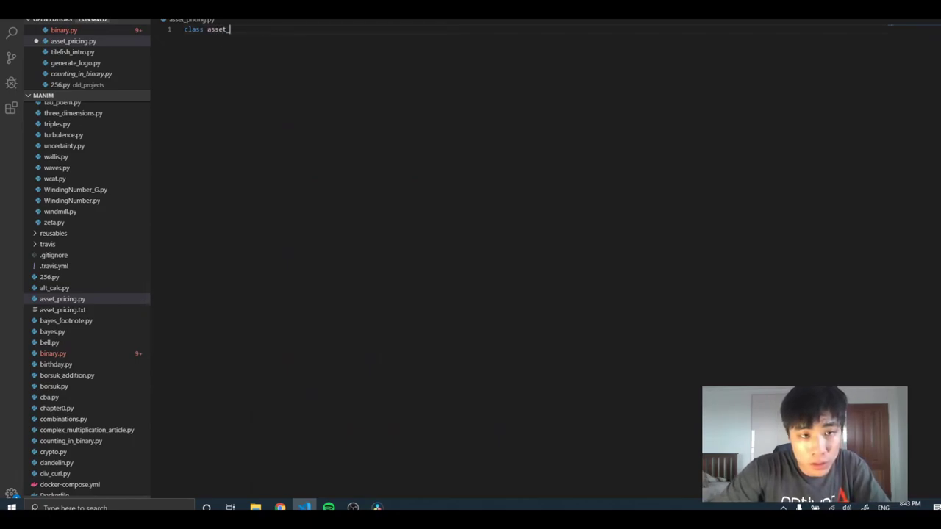
text(p(scene)
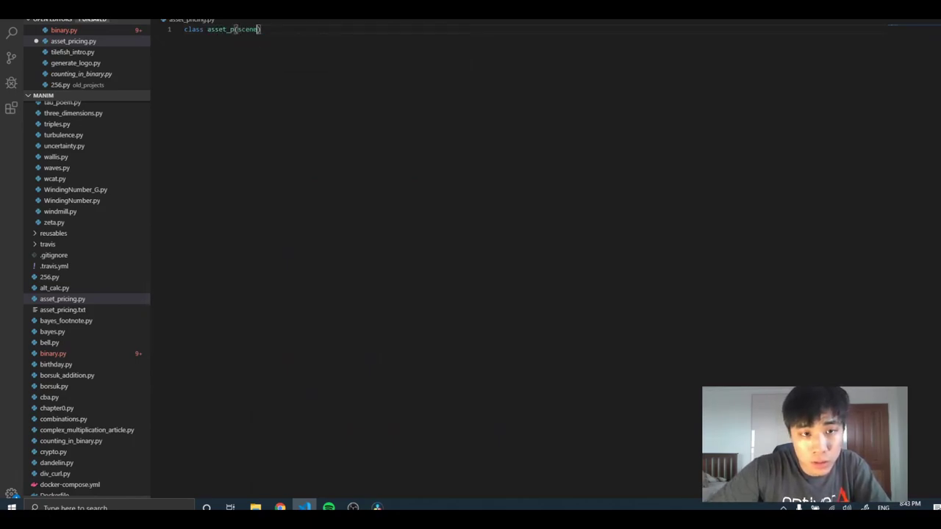
key(Return)
key(Return)
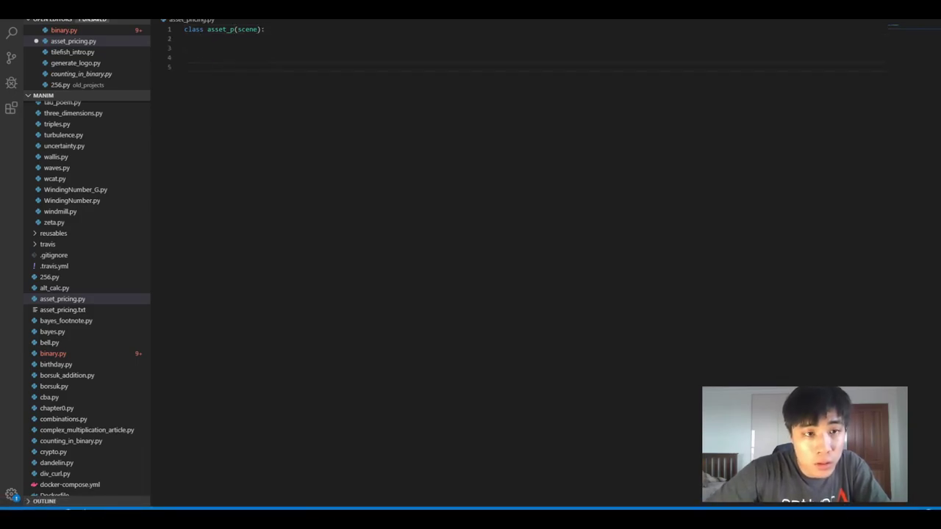
- Copy the DARKER_GREY CONFIG block from binary.py into the asset_p class
key(ctrl+Tab)
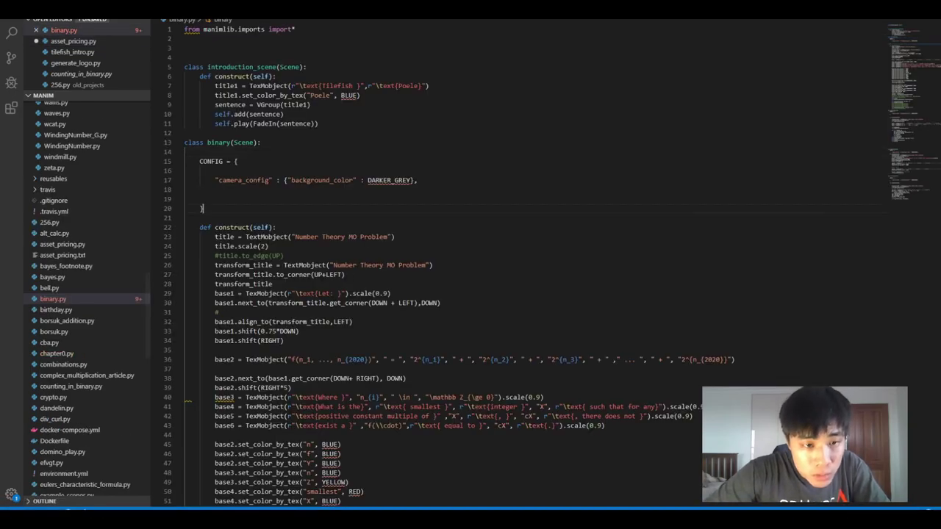
drag(203, 208, 185, 161)
key(ctrl+c)
key(ctrl+Tab)
key(ctrl+v)
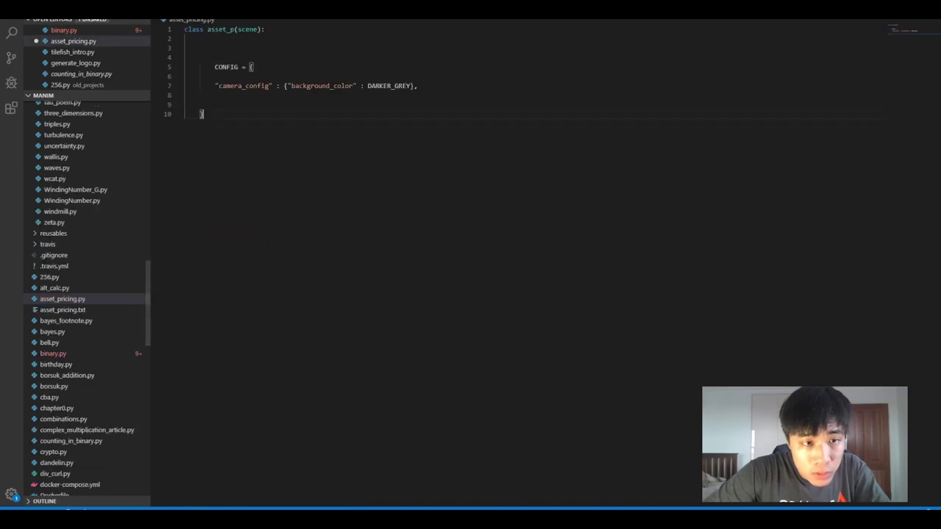
key(Return)
key(Return)
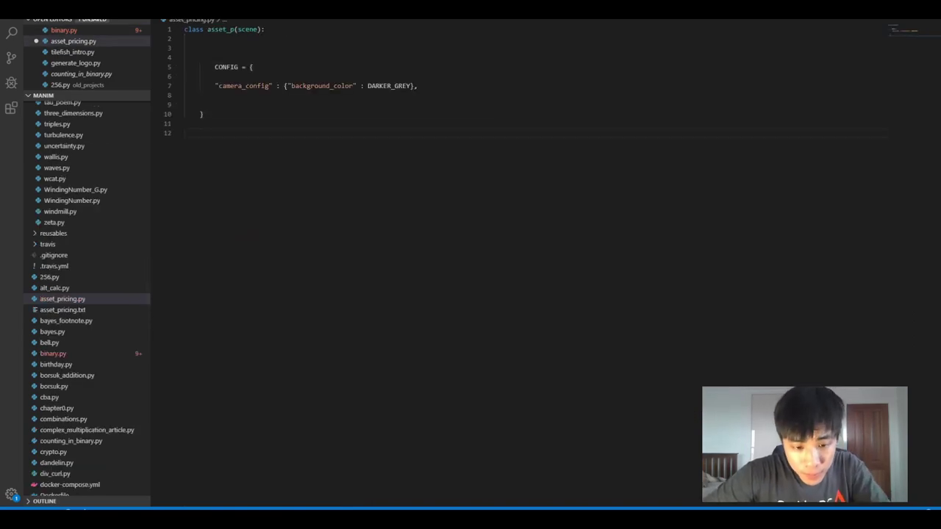
- Create and open a new DaVinci Resolve project named 'Making of'
click(377, 507)
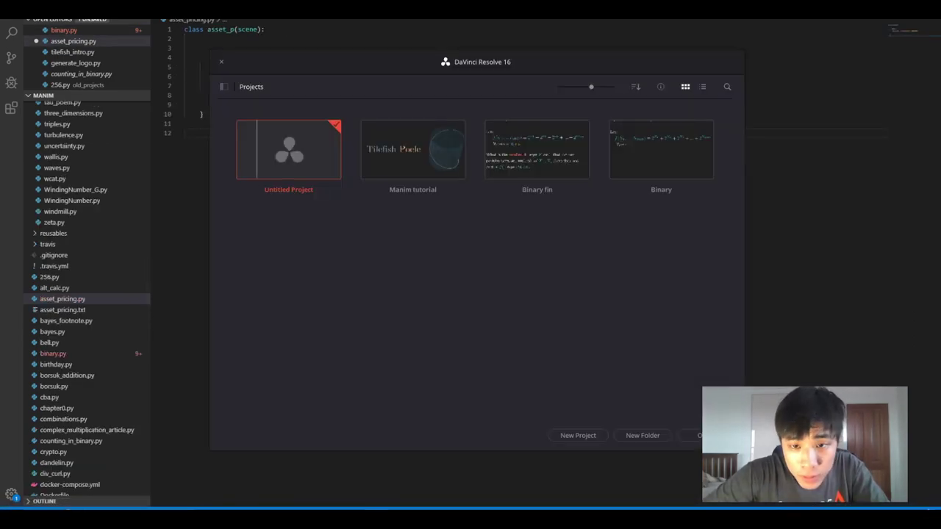
click(577, 435)
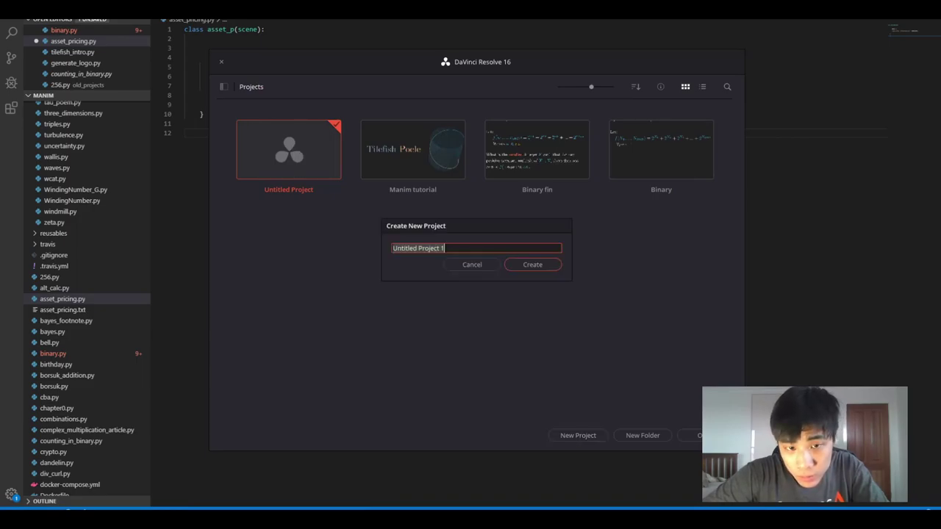
text(Making of)
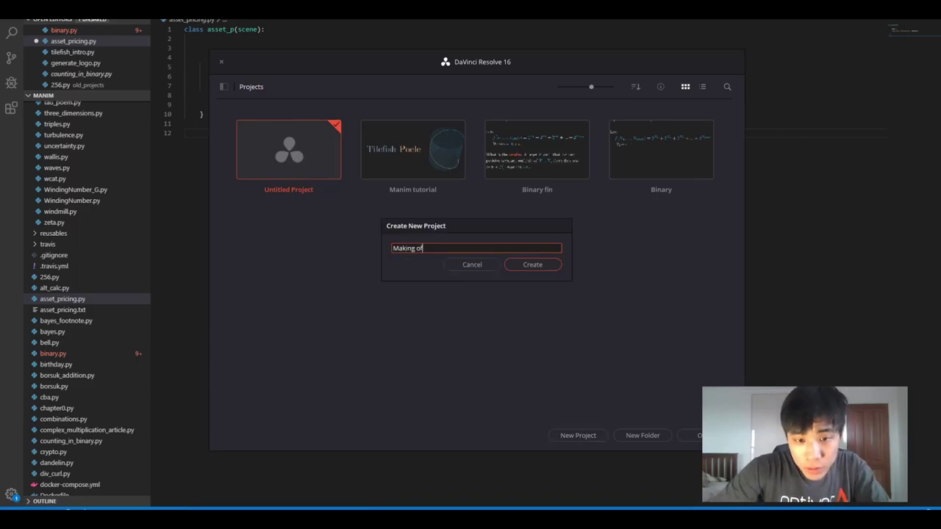
key(Return)
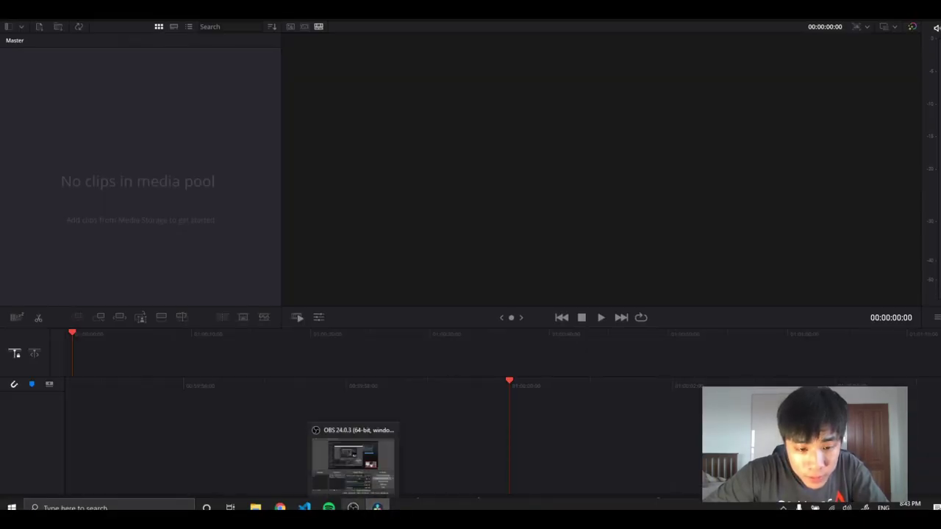
mouse_move(255, 507)
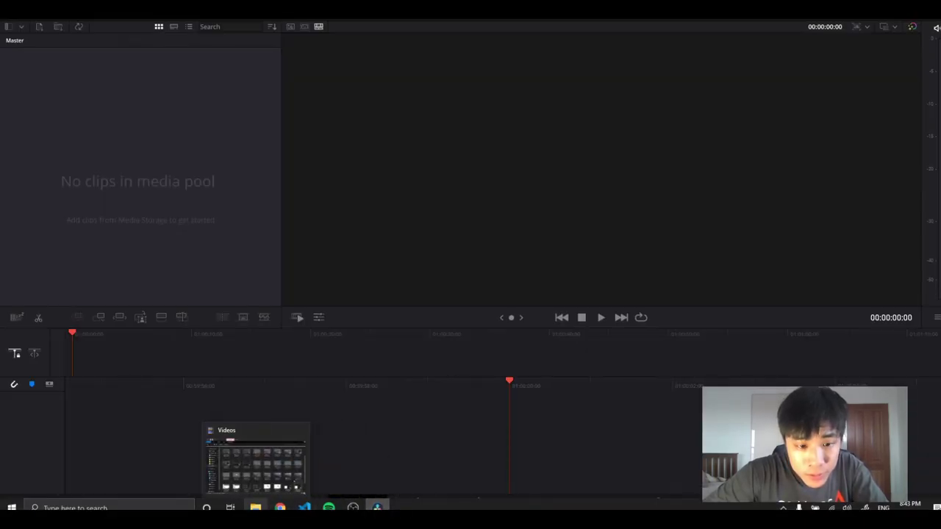
click(255, 459)
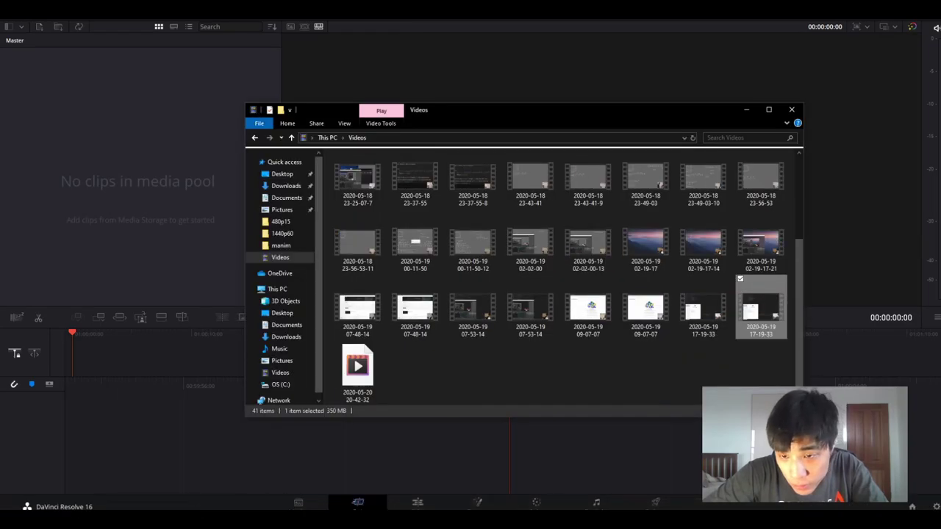
click(551, 368)
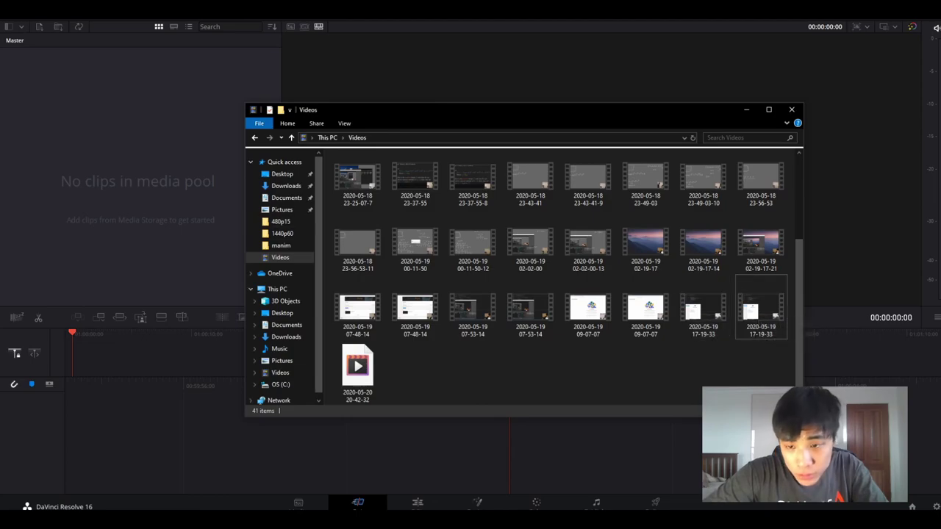
right_click(158, 168)
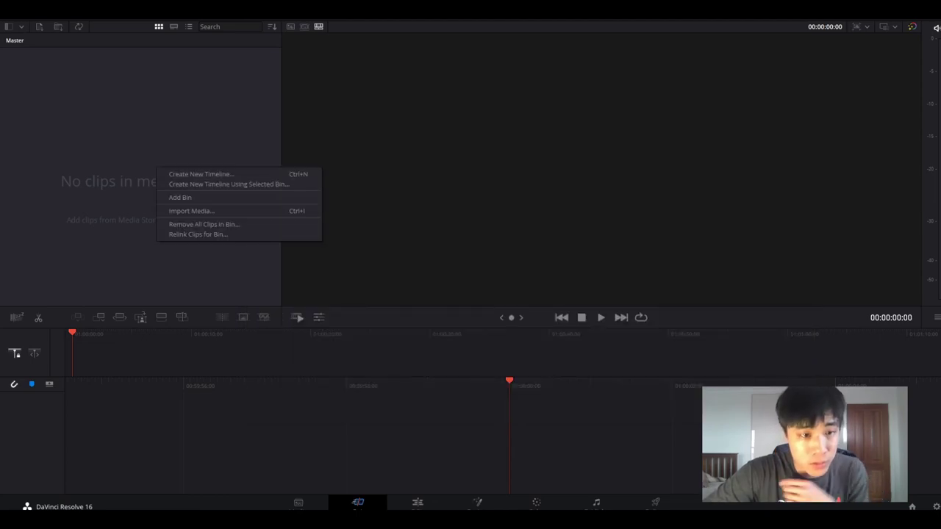
click(191, 211)
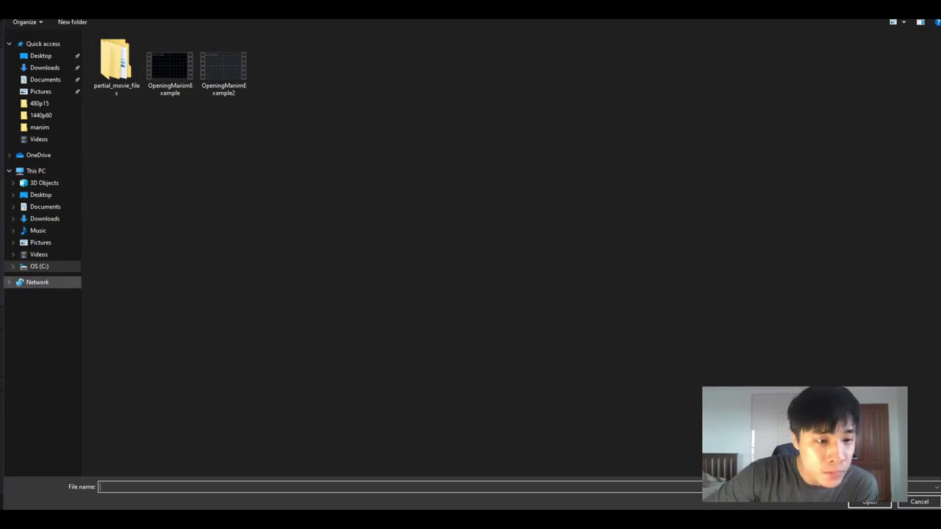
click(38, 254)
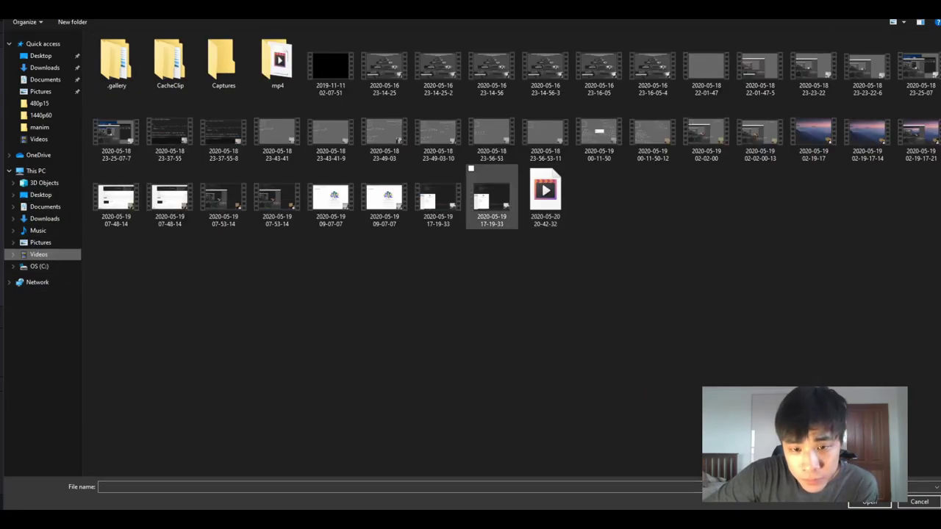
click(491, 197)
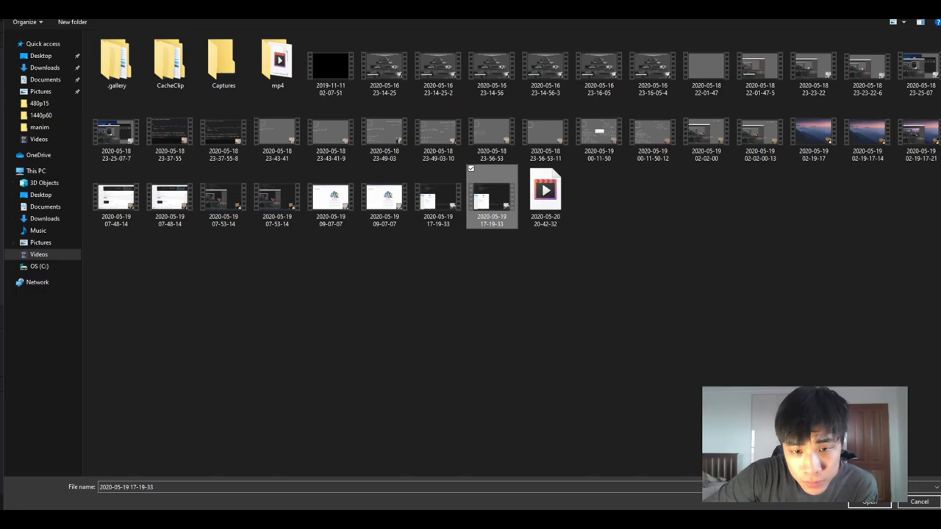
key(Return)
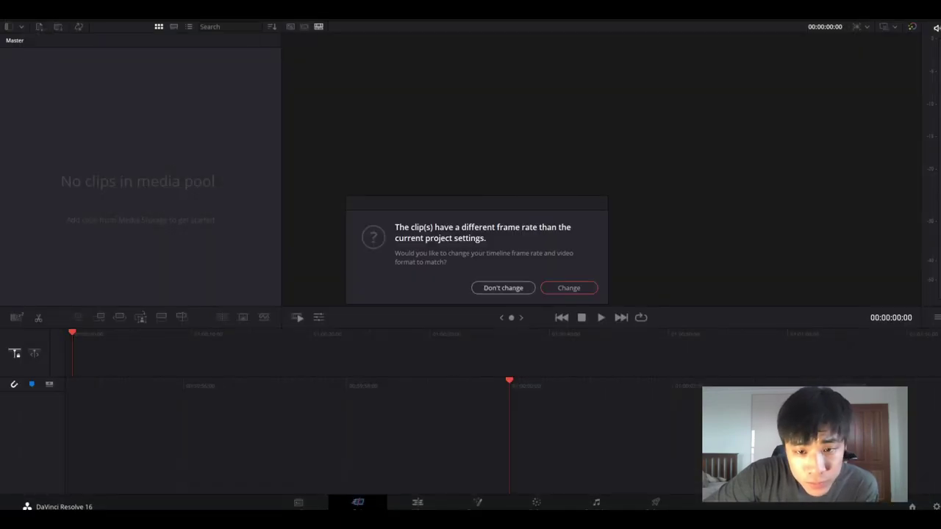
key(Escape)
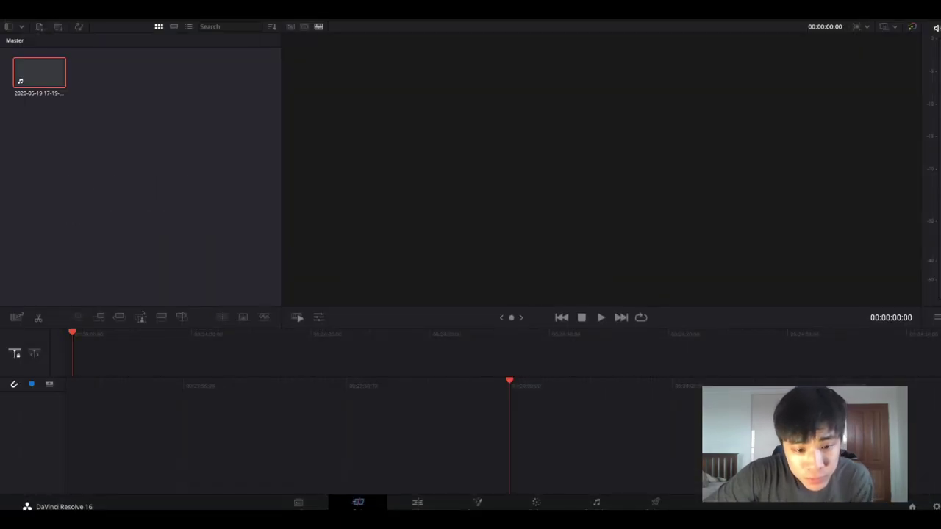
click(280, 507)
- Search Google for 'how to rip audio from computer' and open the How-To Geek guide
key(ctrl+t)
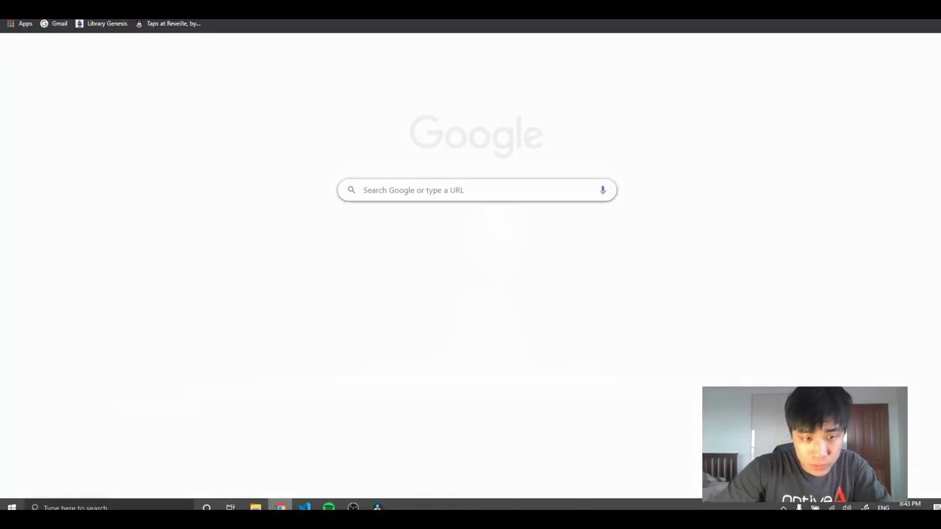
text(how to rip)
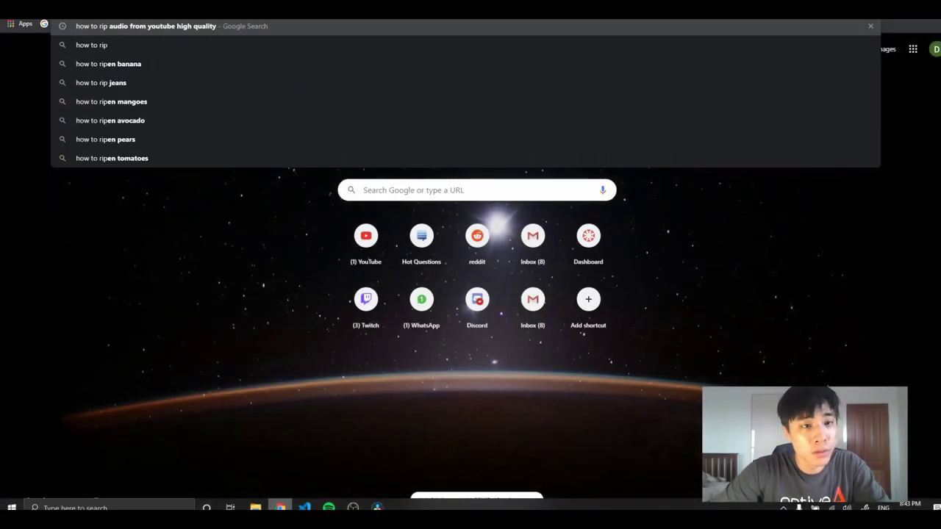
text( audio fro)
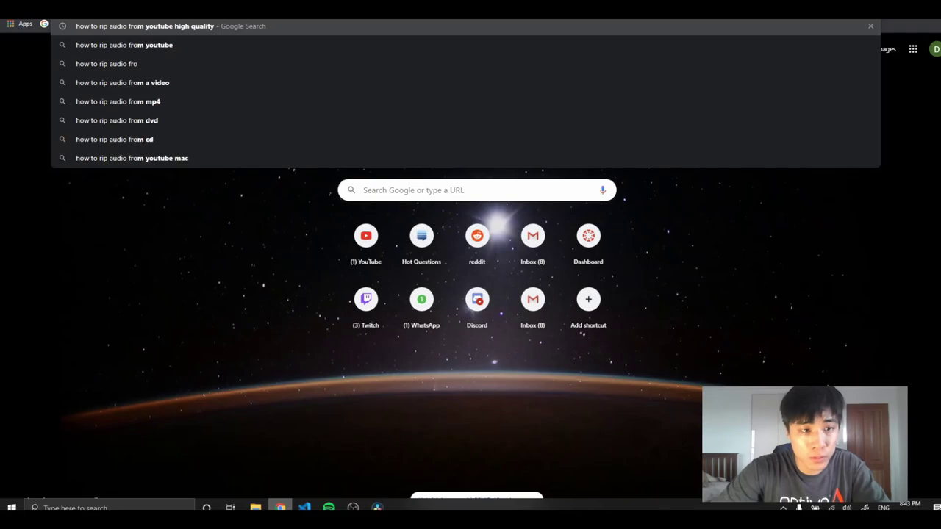
text(m)
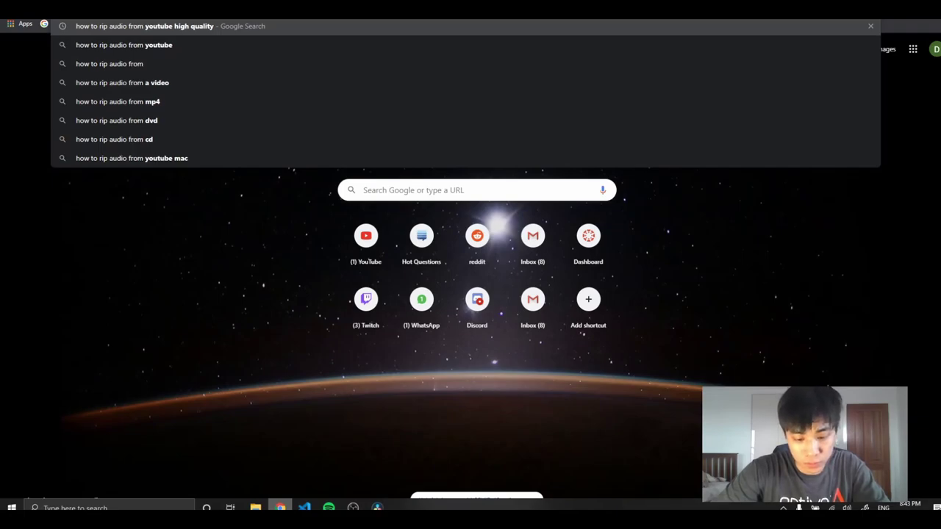
text( computer)
key(Return)
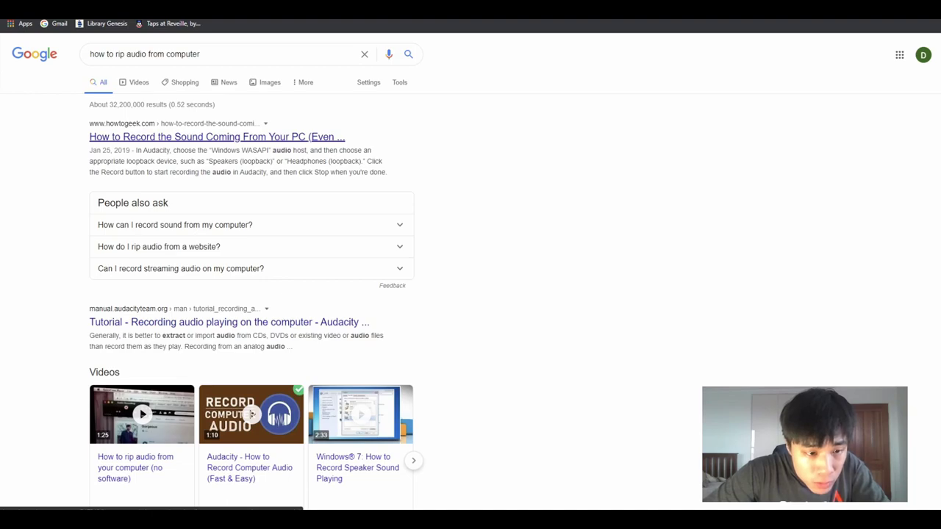
click(237, 138)
- Read down to the guide's WASAPI loopback option, then search Google for 'audacity'
scroll(237, 139, down, 1)
scroll(238, 140, down, 2)
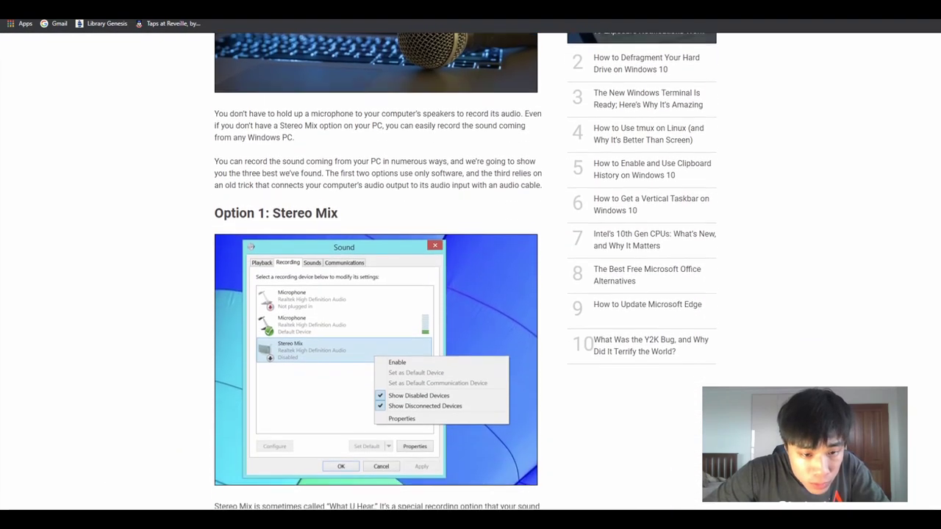
scroll(376, 272, down, 1)
scroll(377, 272, down, 4)
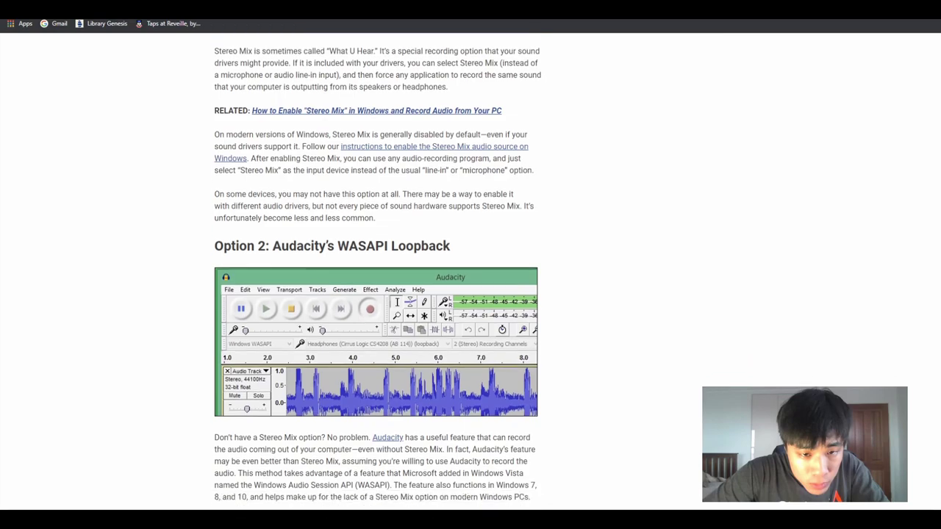
scroll(376, 272, down, 2)
scroll(376, 272, up, 2)
scroll(376, 272, up, 1)
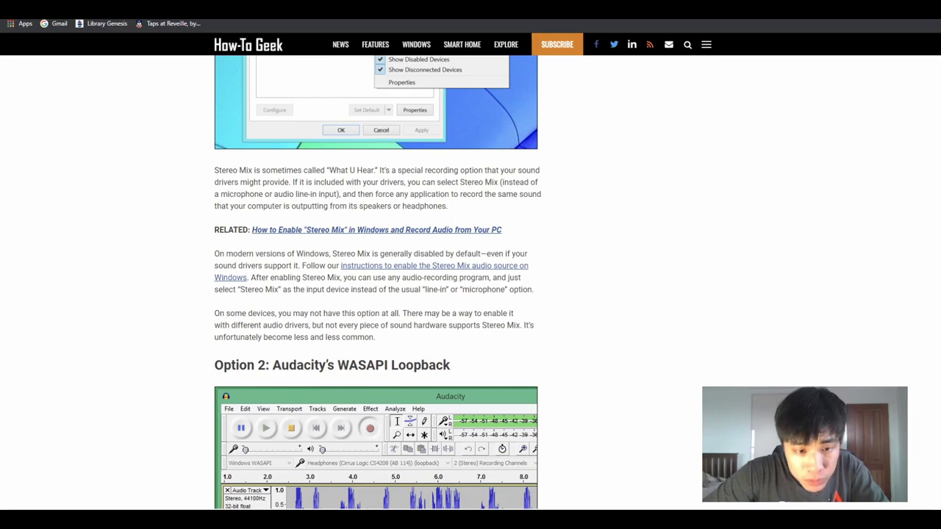
scroll(376, 280, down, 1)
scroll(376, 280, down, 3)
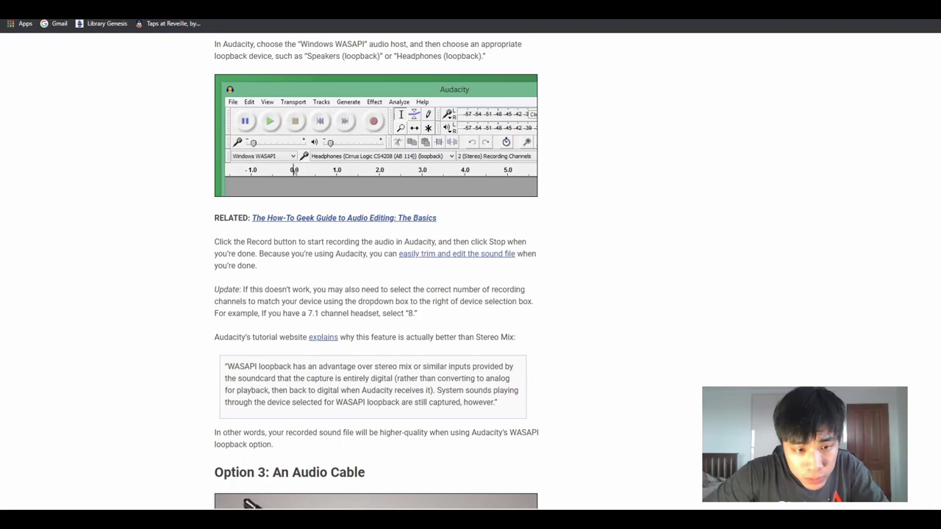
scroll(376, 280, down, 3)
scroll(376, 279, down, 4)
scroll(376, 279, down, 4)
scroll(376, 279, up, 9)
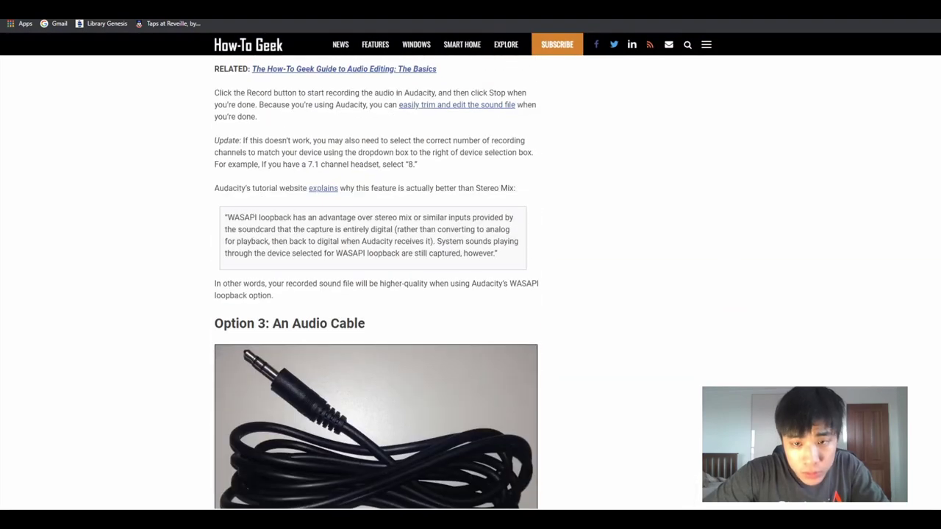
text(audacity)
key(Return)
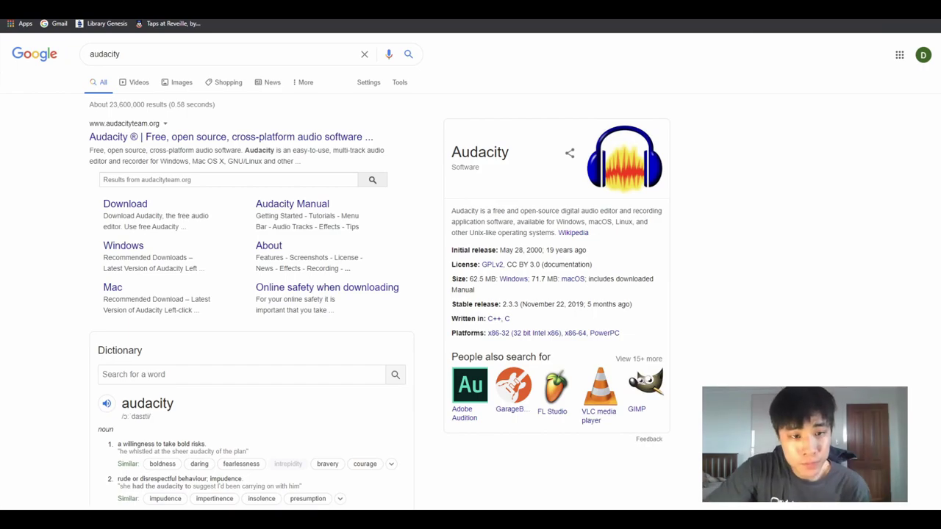
- Go from audacityteam.org to FossHub and download the Audacity 2.3.3 Windows Installer
click(231, 137)
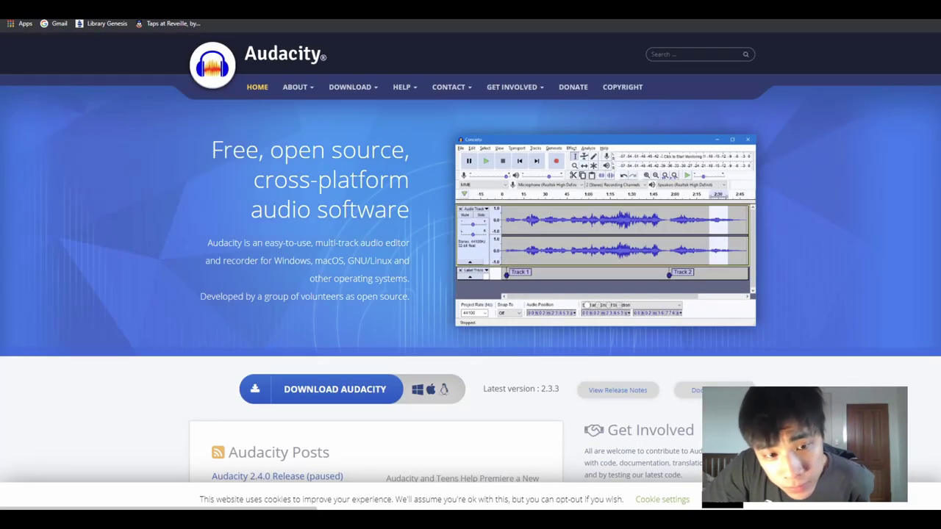
scroll(470, 272, down, 2)
click(335, 240)
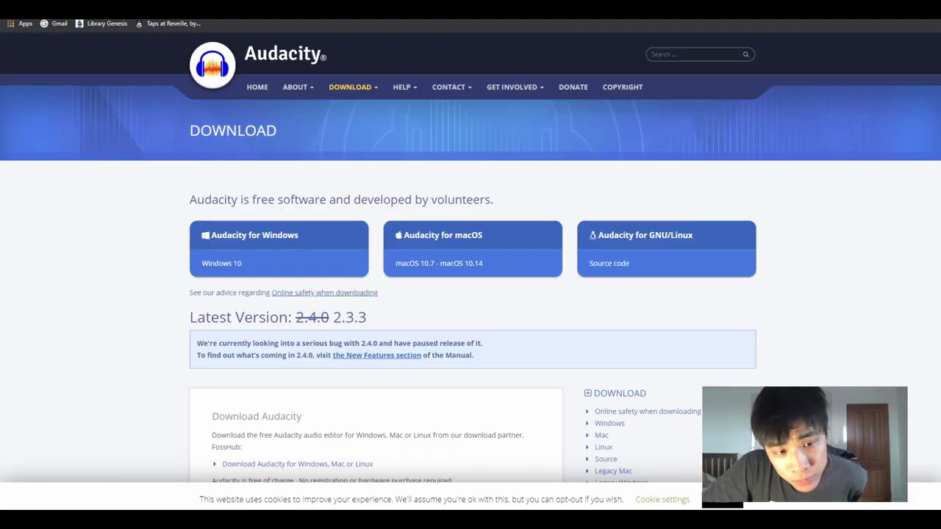
click(280, 235)
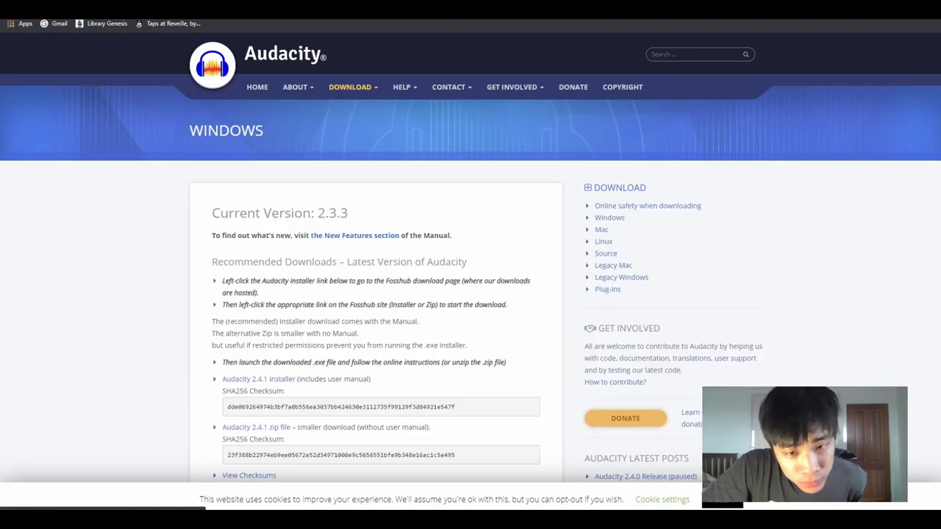
scroll(279, 243, down, 3)
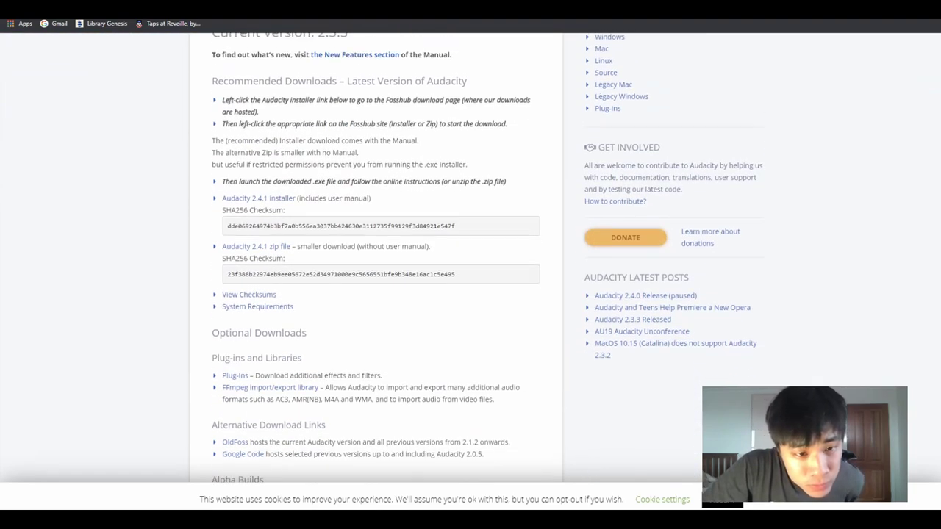
scroll(471, 257, up, 1)
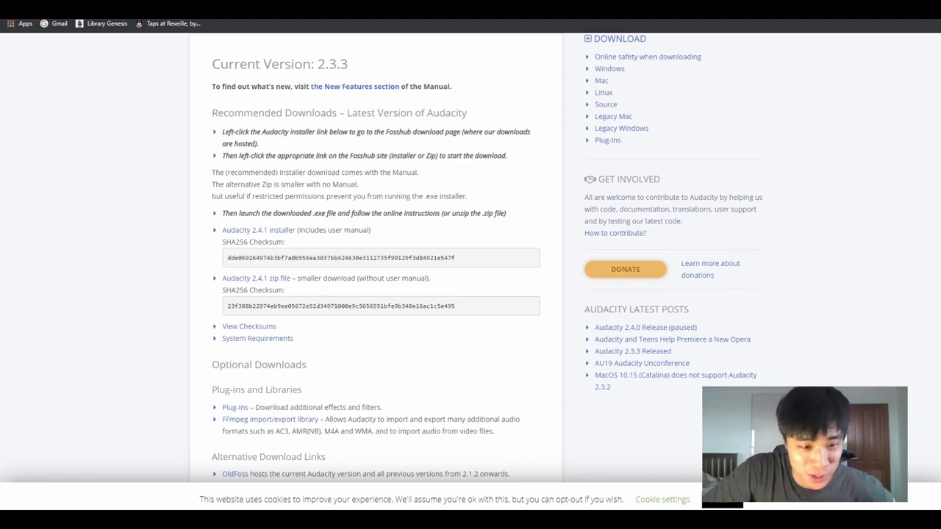
scroll(257, 279, up, 1)
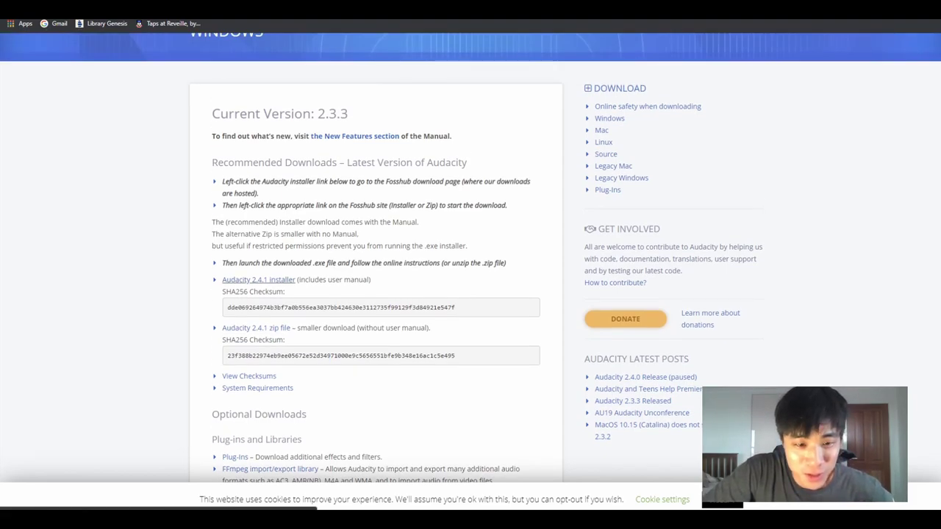
click(258, 280)
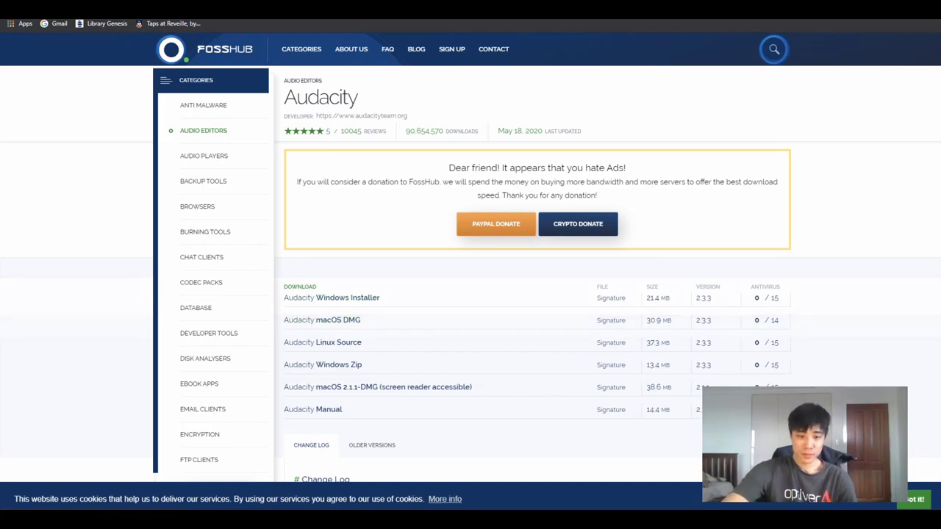
scroll(345, 318, down, 1)
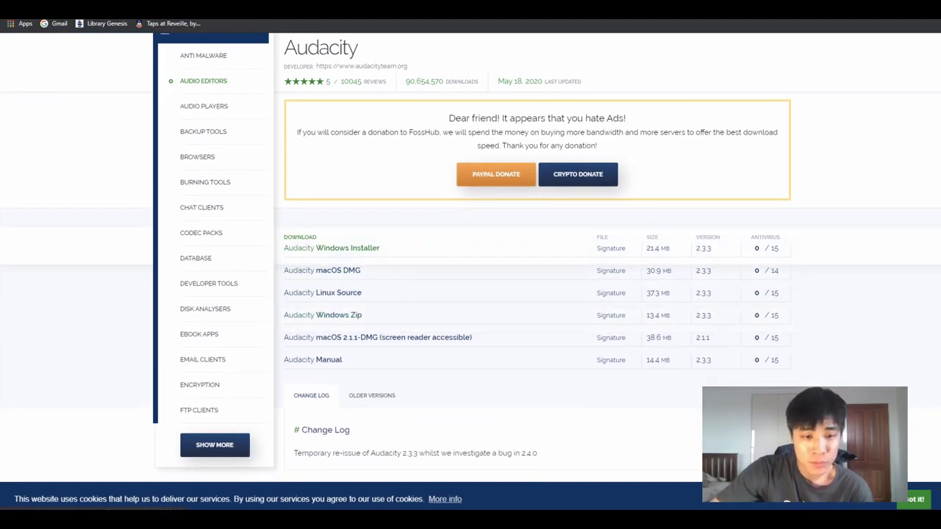
click(346, 248)
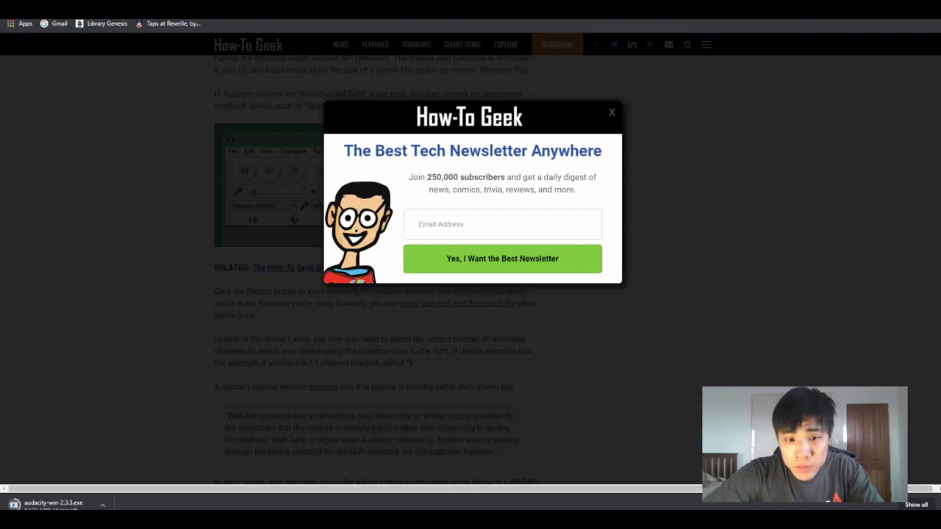
- Dismiss the newsletter popup and scroll through the YouTube Studio dashboard figures
key(Escape)
scroll(375, 269, up, 3)
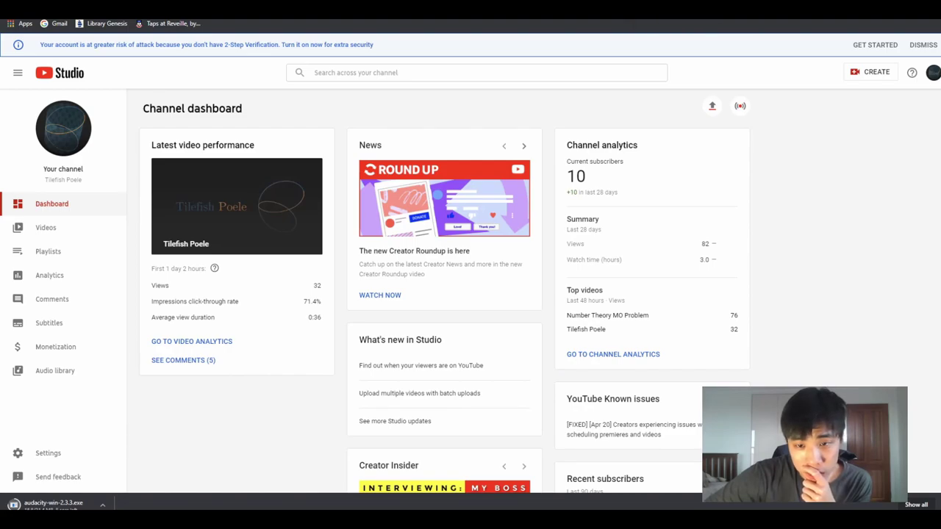
scroll(456, 294, down, 1)
drag(701, 194, 622, 210)
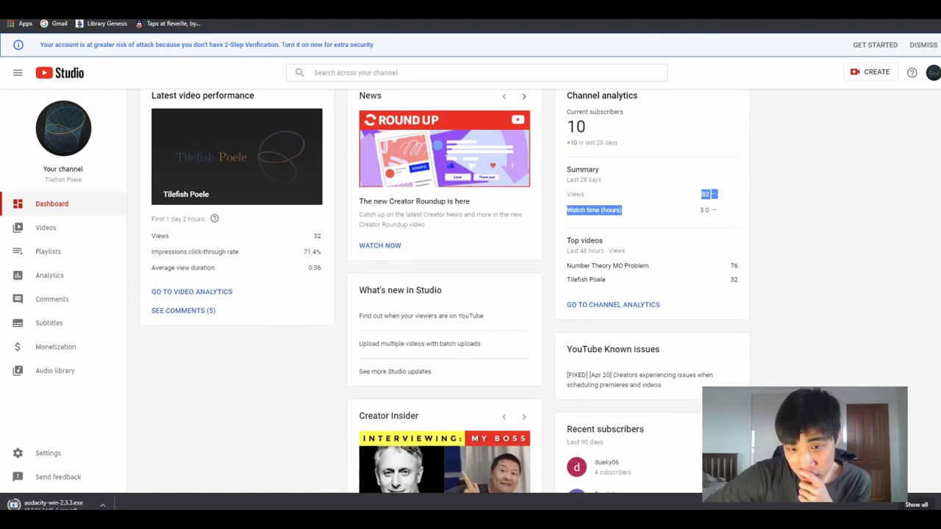
click(623, 210)
drag(303, 251, 217, 267)
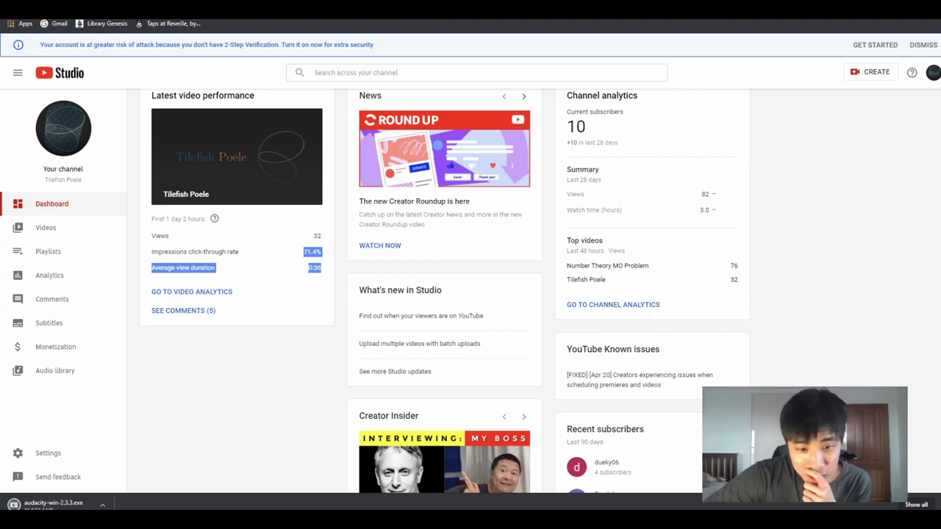
scroll(443, 221, up, 1)
scroll(443, 220, down, 4)
scroll(444, 221, down, 2)
scroll(647, 280, up, 3)
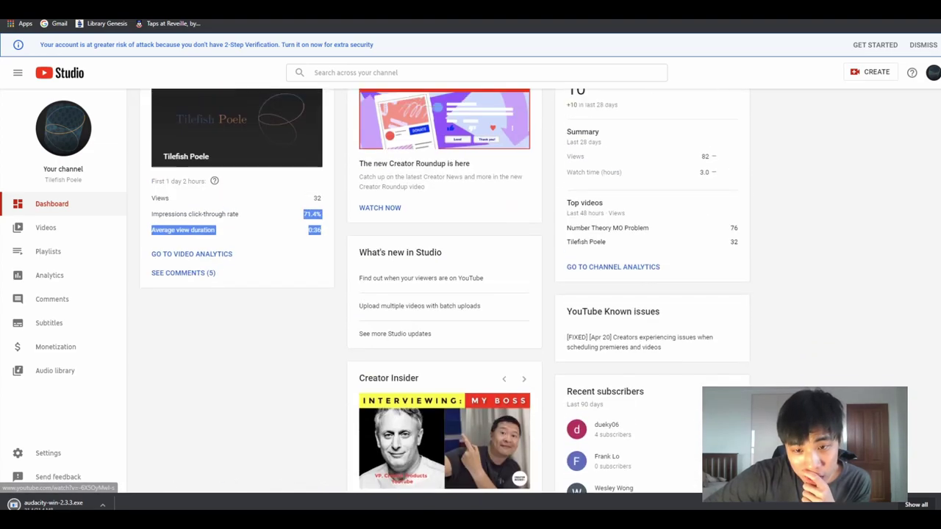
scroll(646, 279, down, 2)
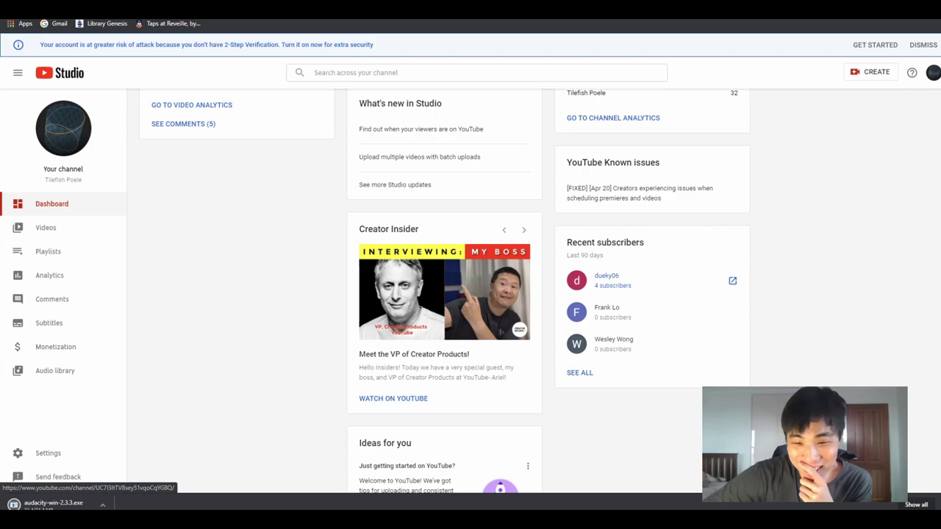
- Check the options for a recent subscriber's link and for the downloaded Audacity installer
right_click(728, 277)
key(Escape)
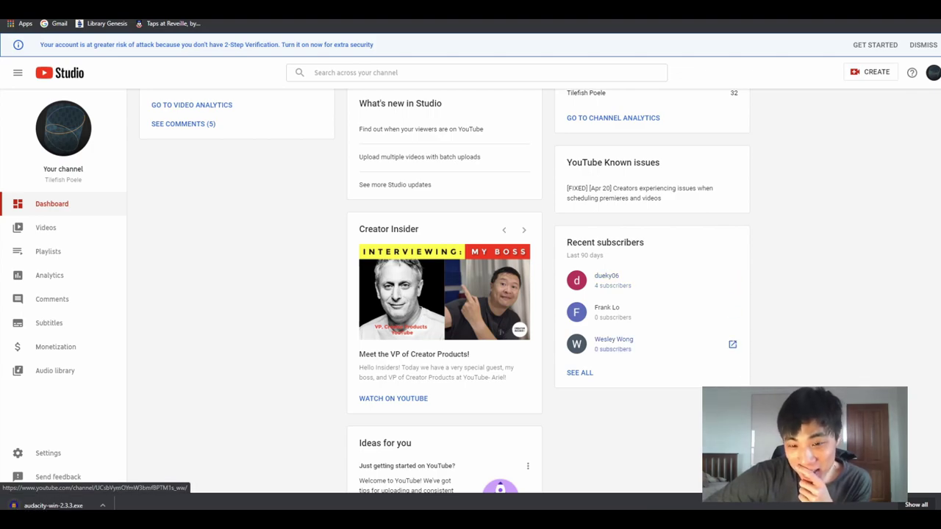
scroll(732, 344, up, 3)
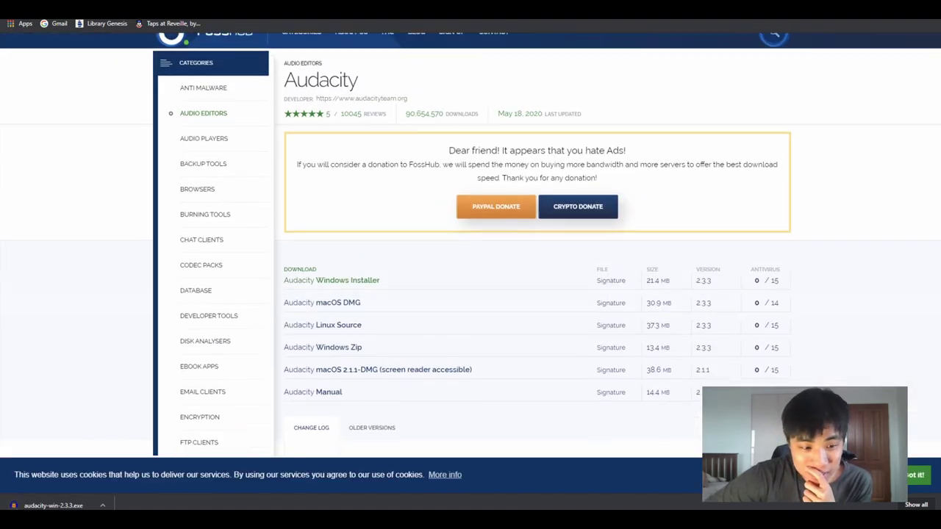
right_click(51, 494)
key(Escape)
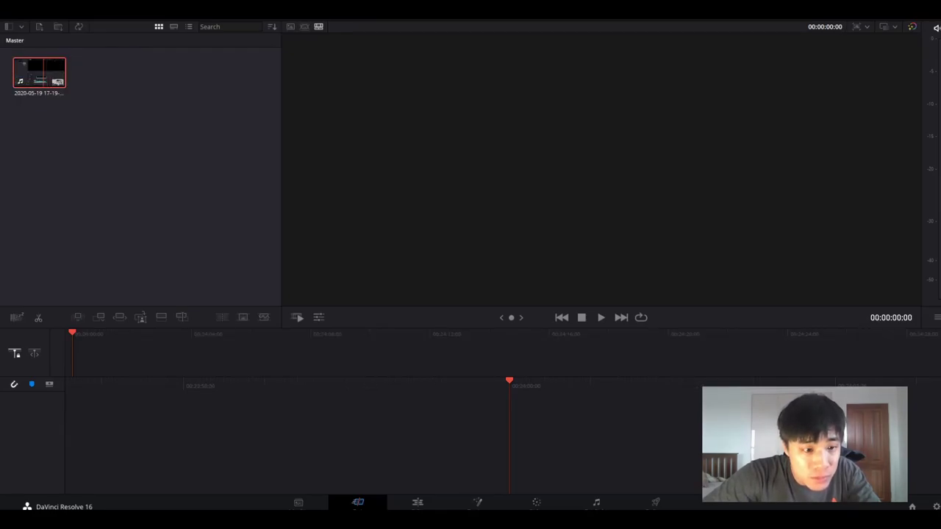
- Place the 2020-05-19 recording on Timeline 1 and play it back, fast-forwarding through
drag(39, 72, 127, 324)
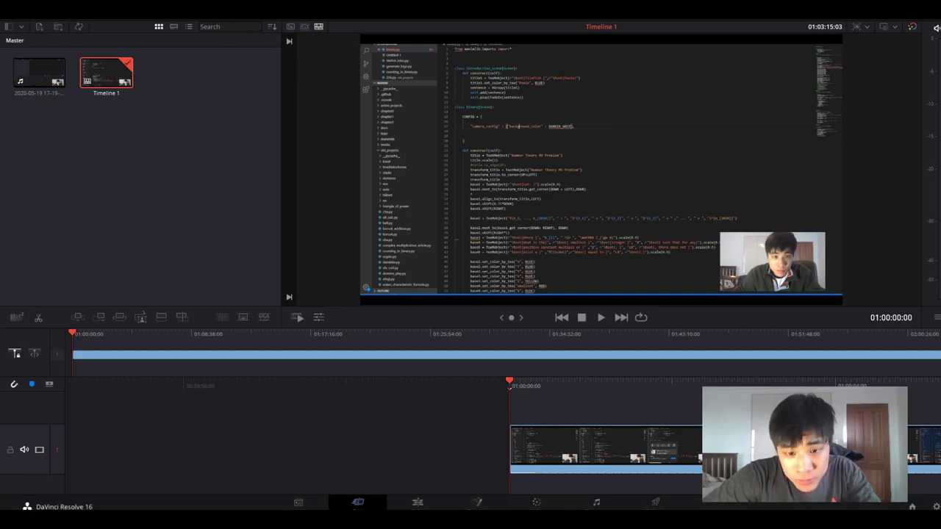
key(shift+4)
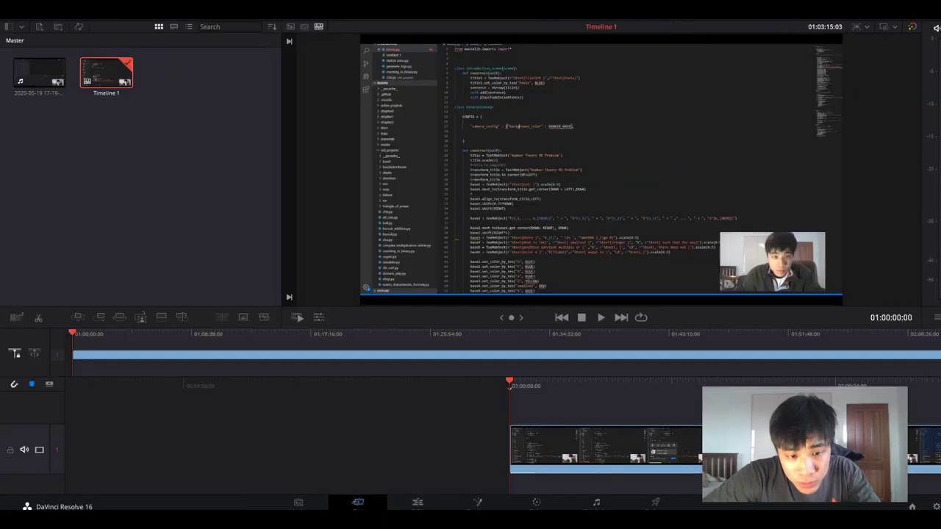
key(shift+4)
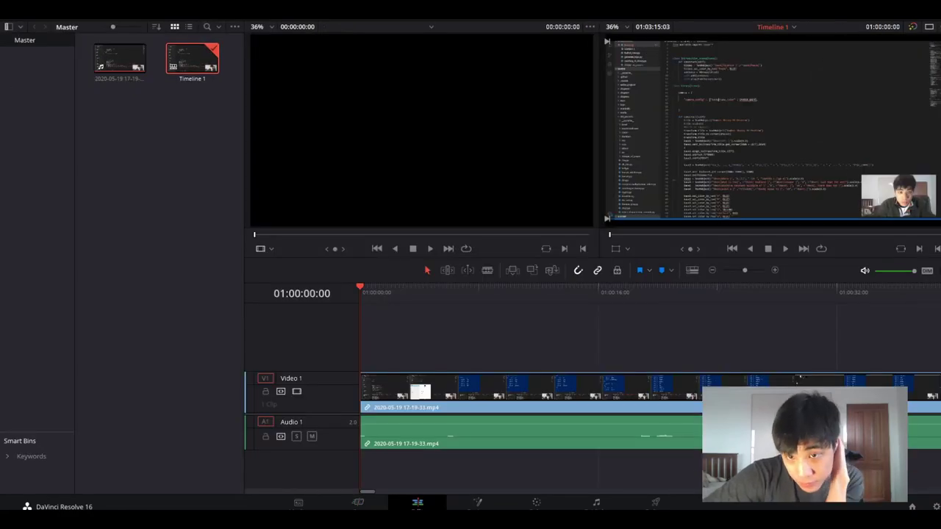
key(space)
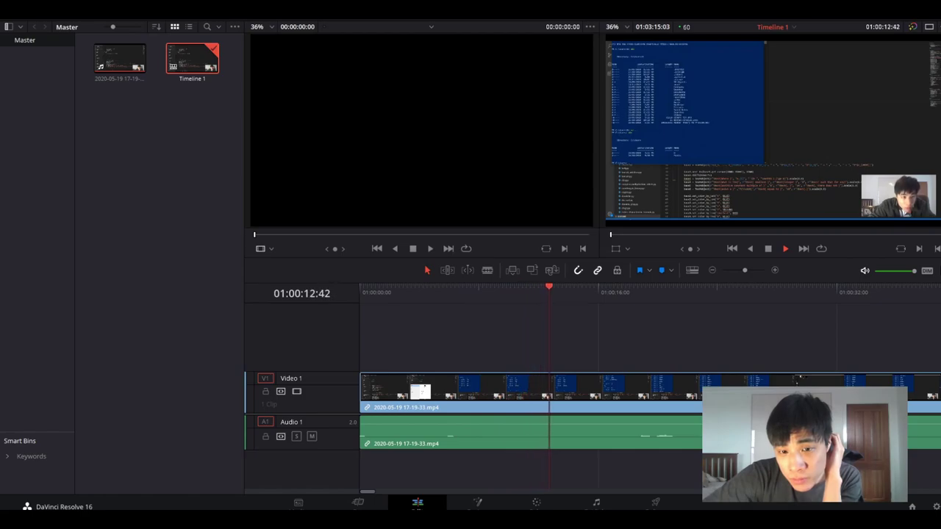
key(l)
key(l)
key(l)
key(l)
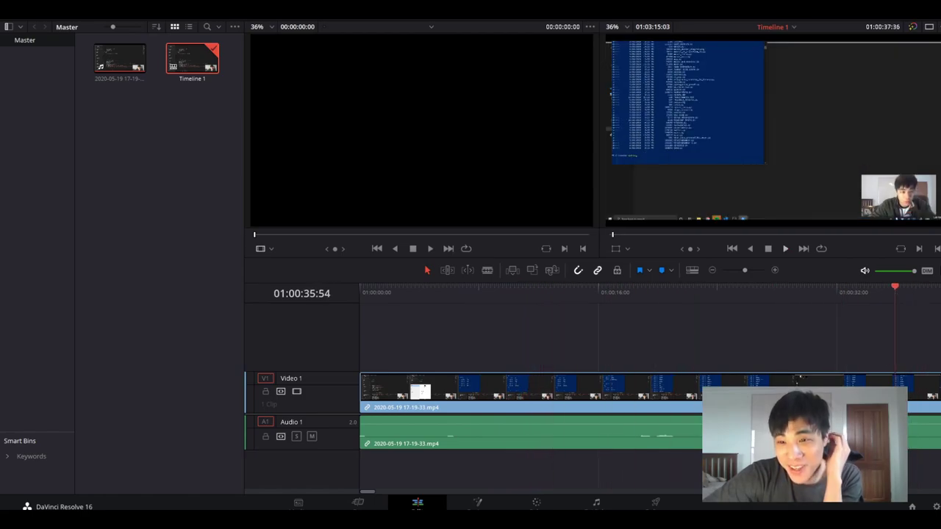
- Close the viewer's marker menu and return to the FossHub Audacity download page
right_click(744, 230)
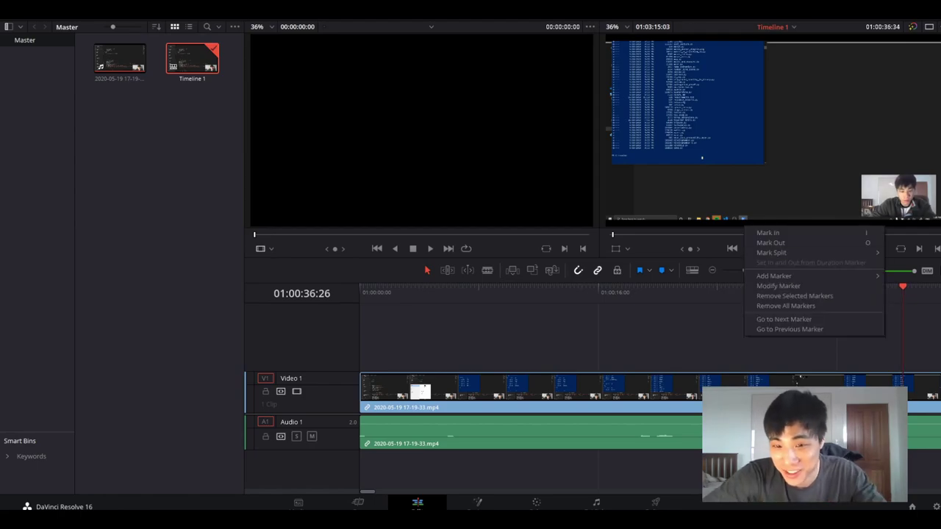
key(Escape)
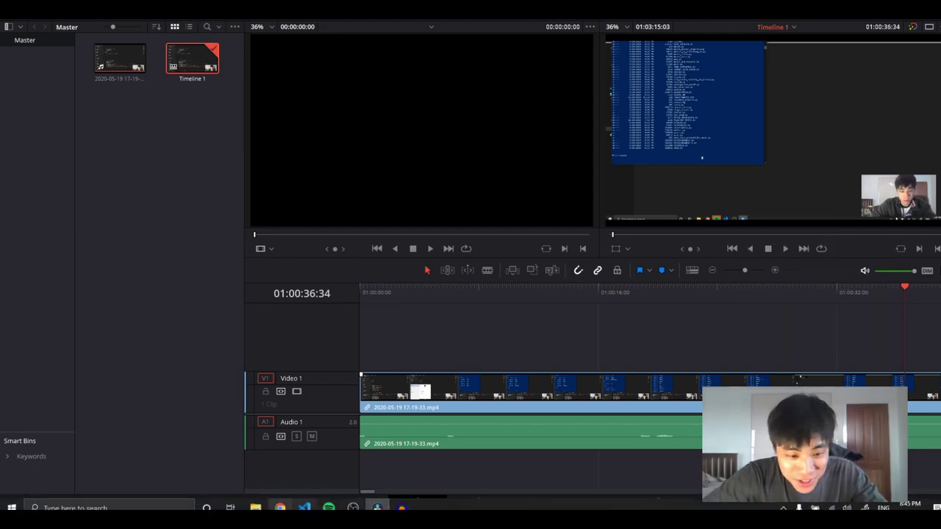
click(280, 507)
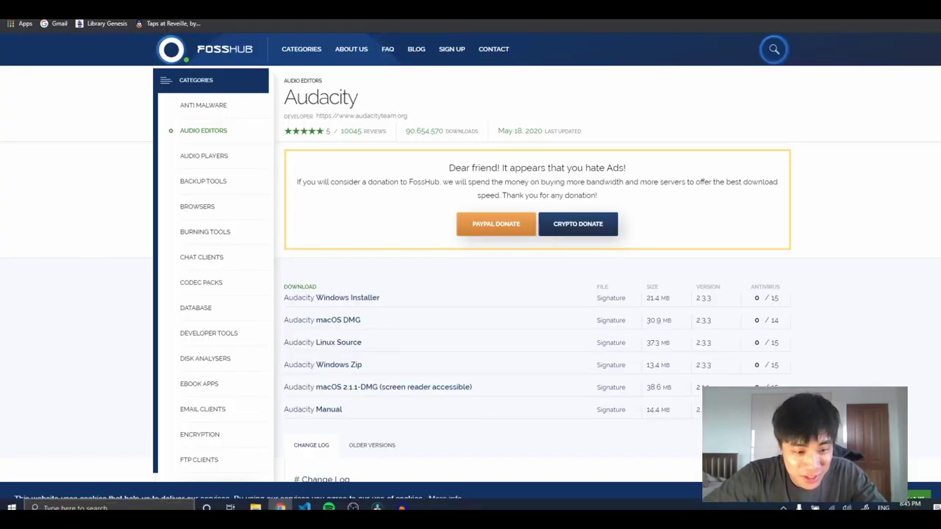
- Run the Audacity 2.3.3 installer with defaults into C:\Program Files (x86)\Audacity, keeping the desktop shortcut
click(73, 508)
text(aud)
key(Escape)
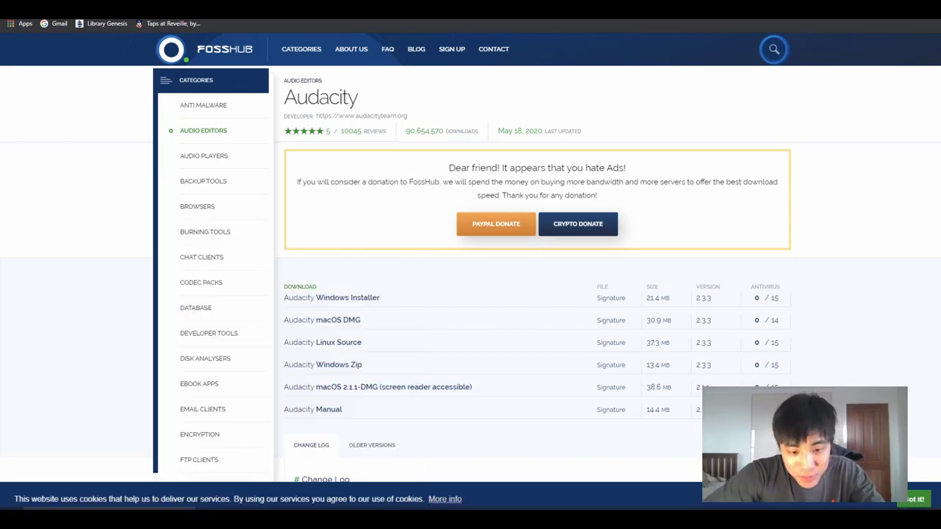
key(Return)
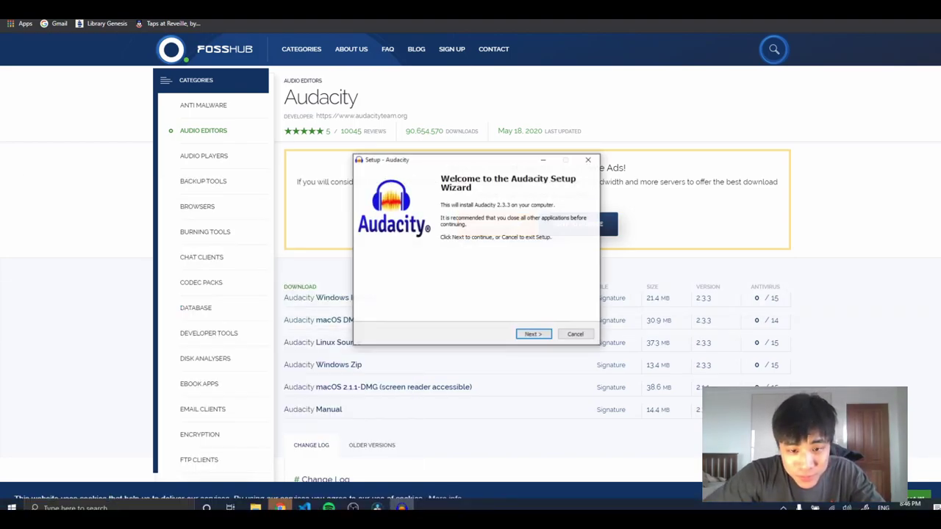
key(Return)
key(Return)
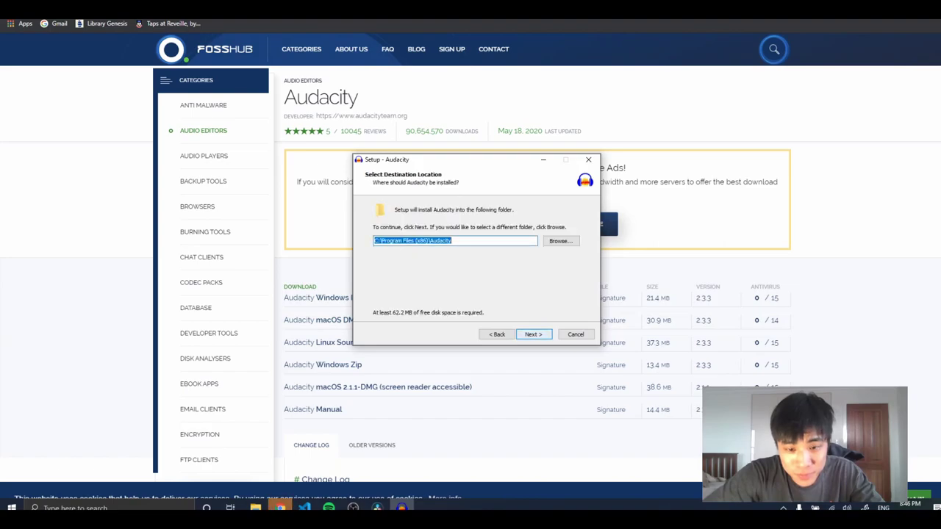
key(Return)
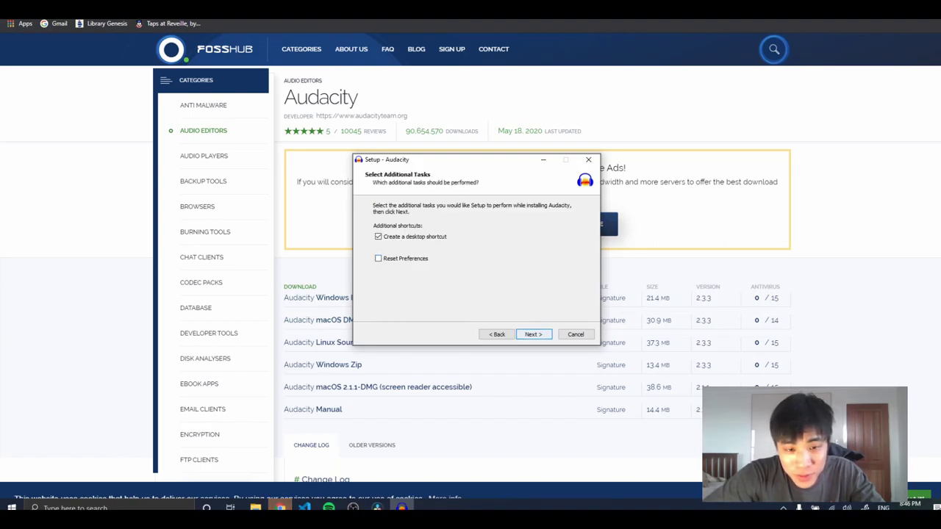
key(Return)
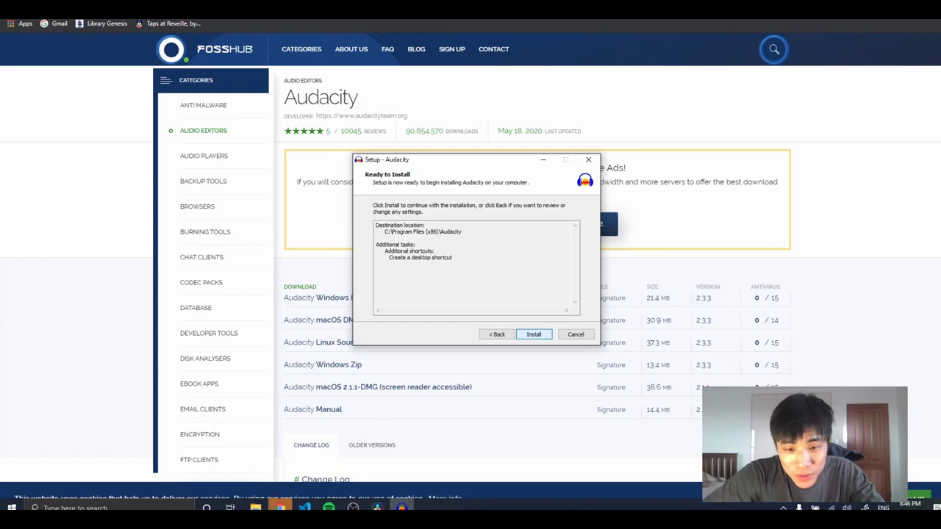
key(Return)
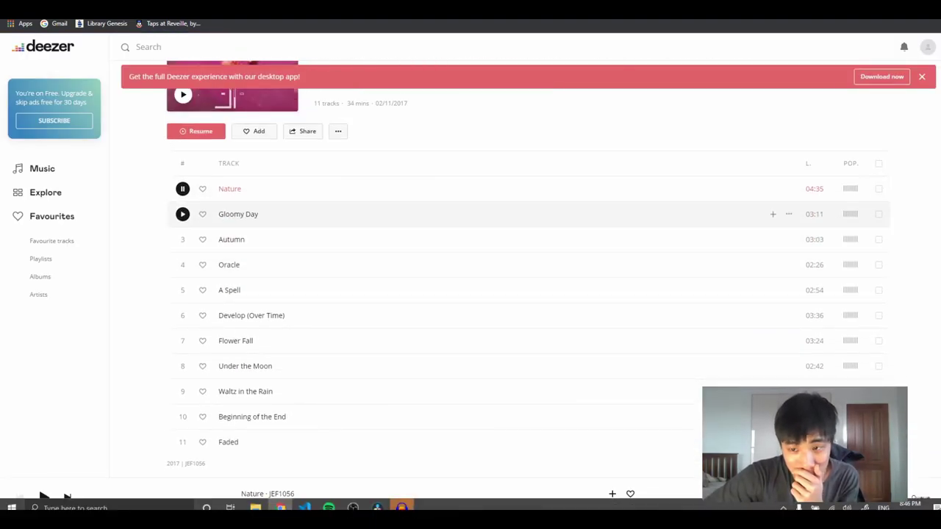
- Finish Audacity setup and dismiss the 'How to get help' dialog in the new empty project
scroll(515, 293, down, 1)
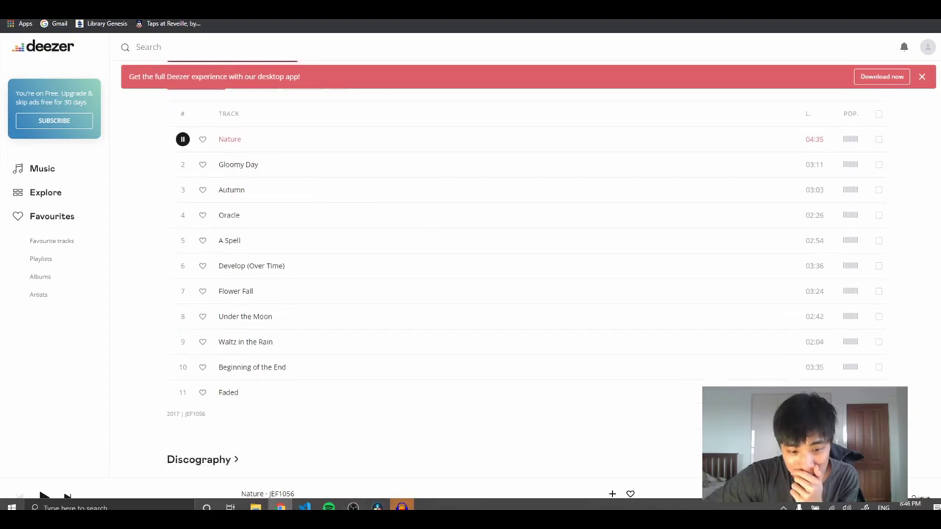
click(534, 334)
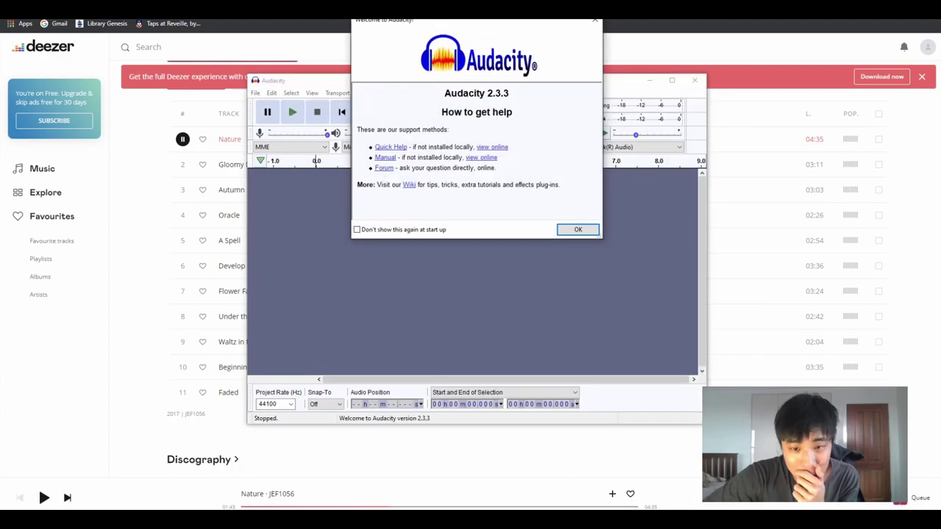
key(Return)
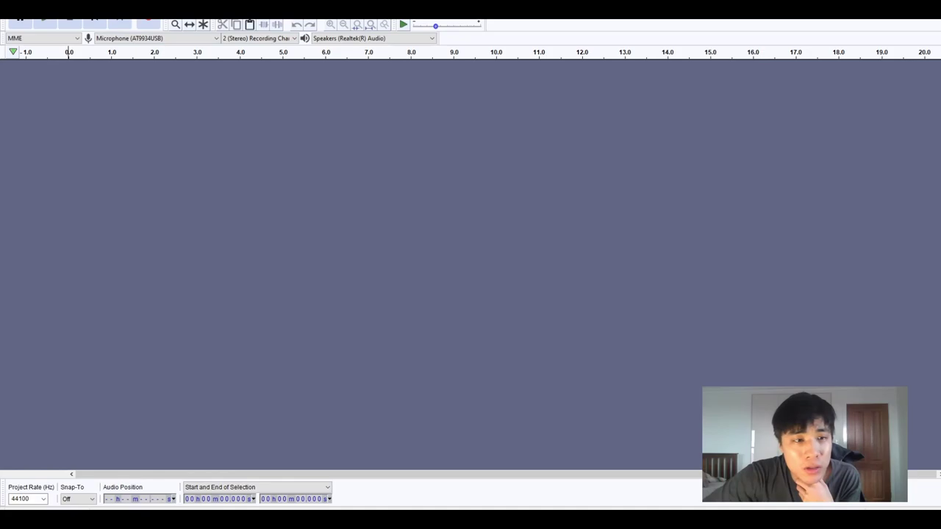
- Record a few seconds of test audio, then select all and delete the clip
key(r)
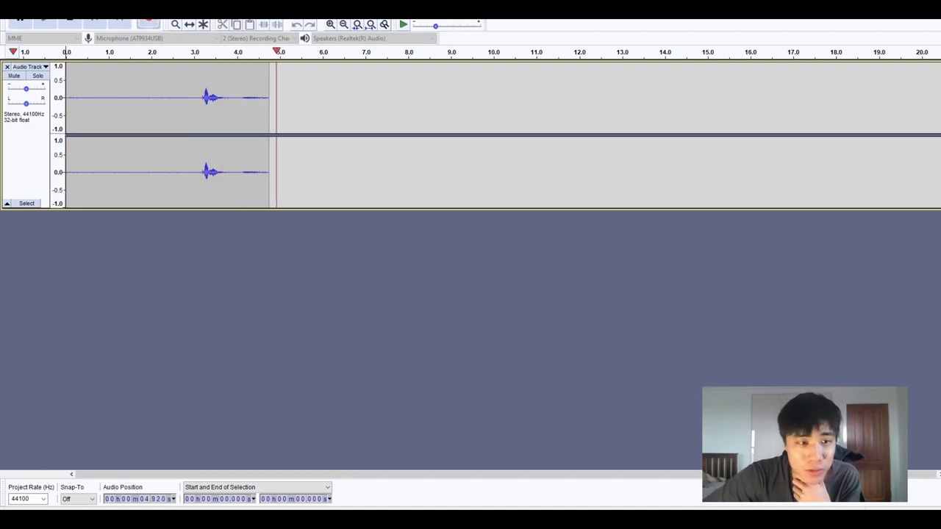
key(space)
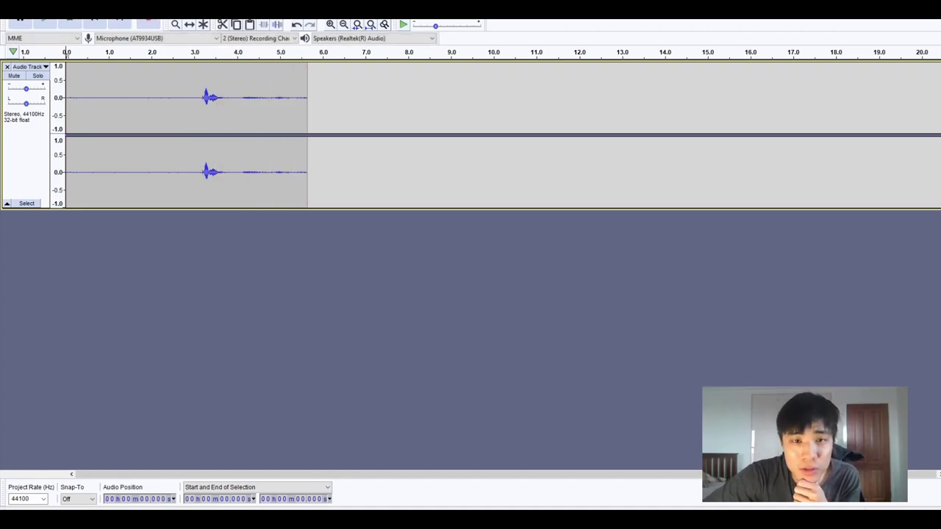
key(ctrl+a)
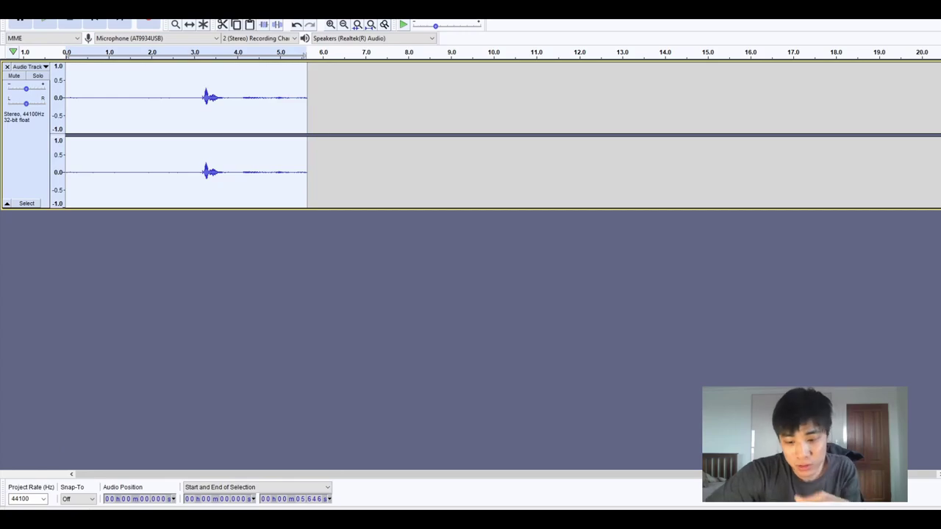
key(Delete)
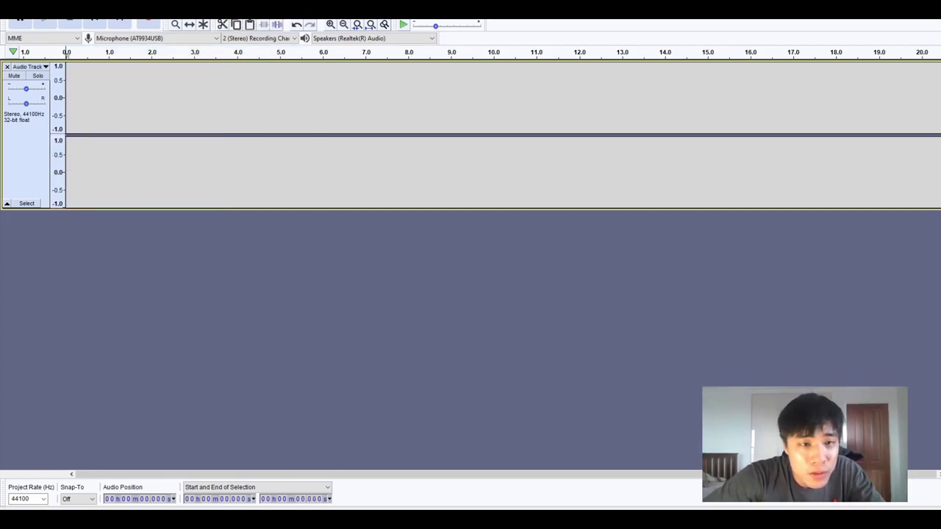
- Open the recording meter settings and confirm them unchanged, then dismiss the no-audio-selected warning
click(219, 21)
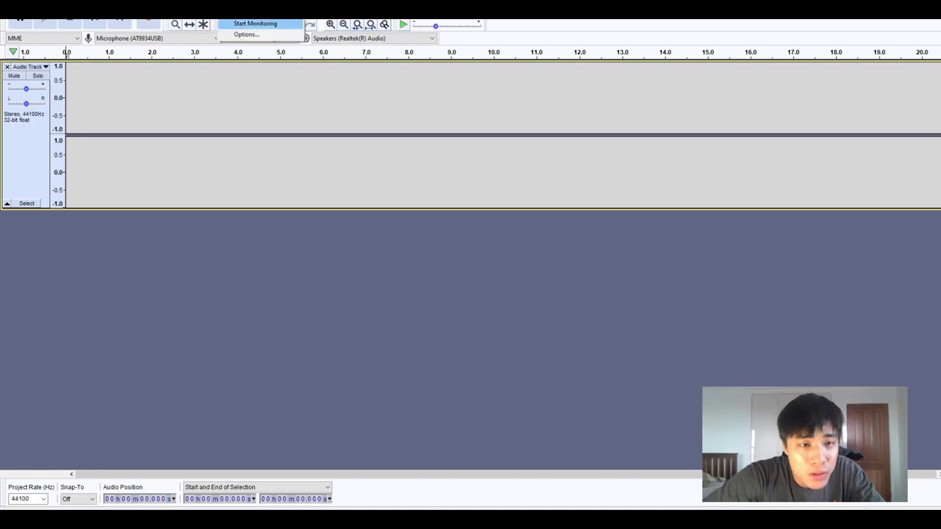
click(246, 35)
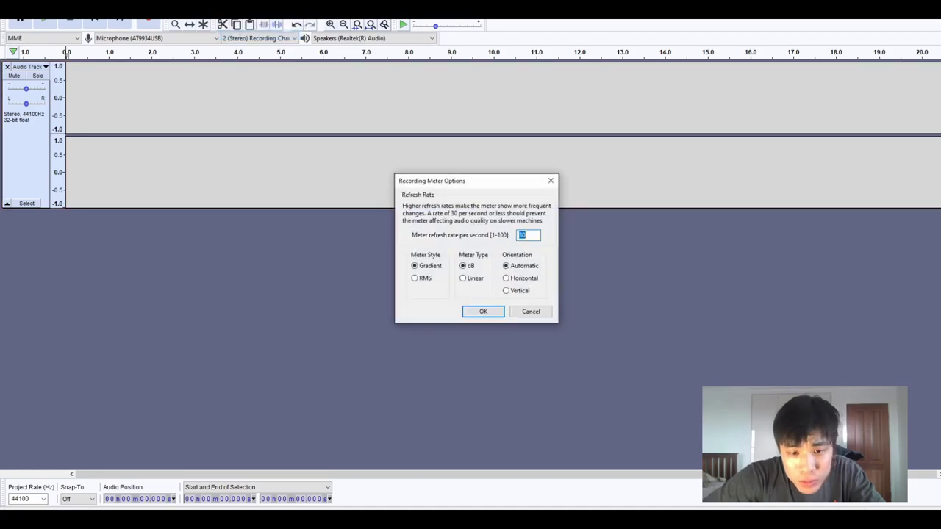
click(483, 311)
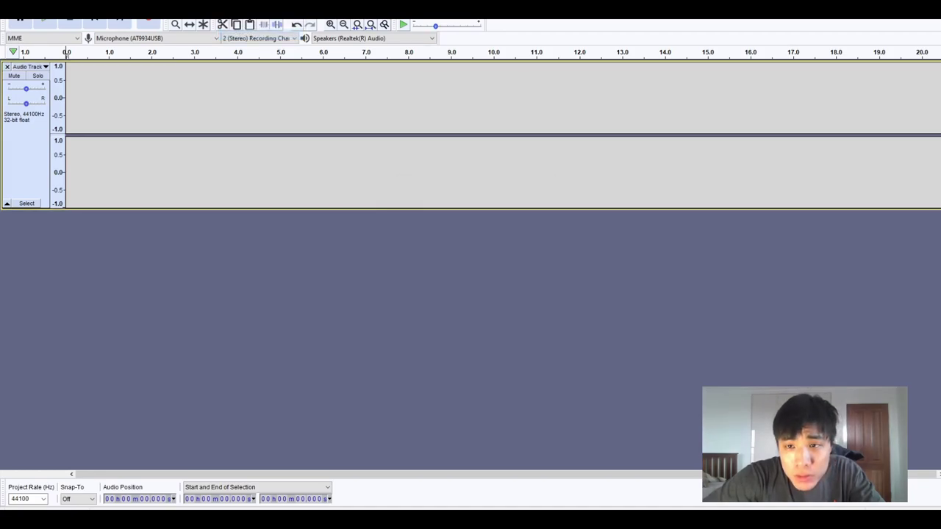
click(223, 24)
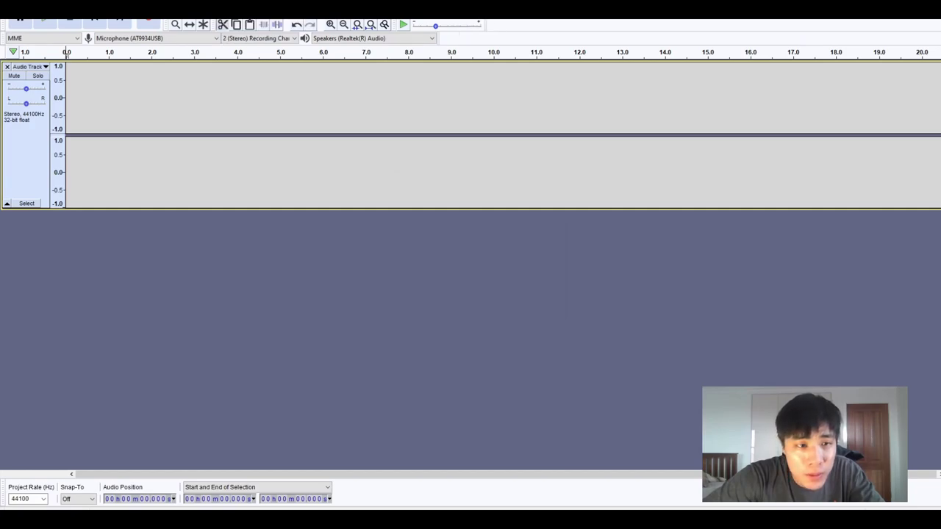
key(Return)
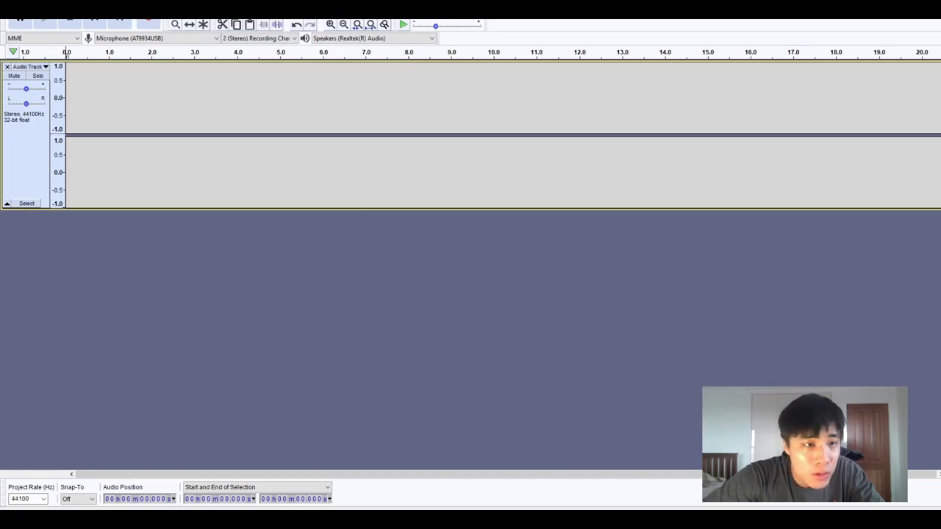
- Look through the Select, Edit, File, Transport and Effect menus without choosing anything
key(alt+s)
key(Left)
key(Left)
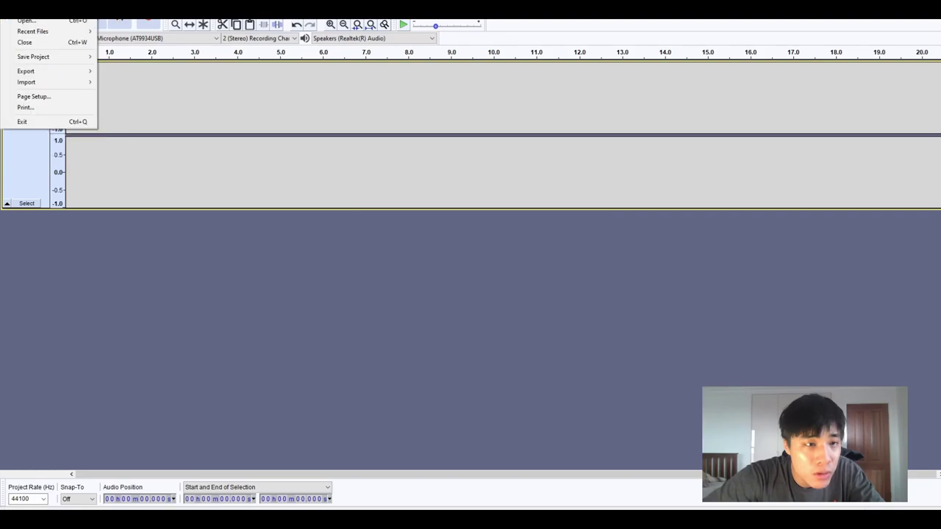
key(Up)
key(Up)
key(Right)
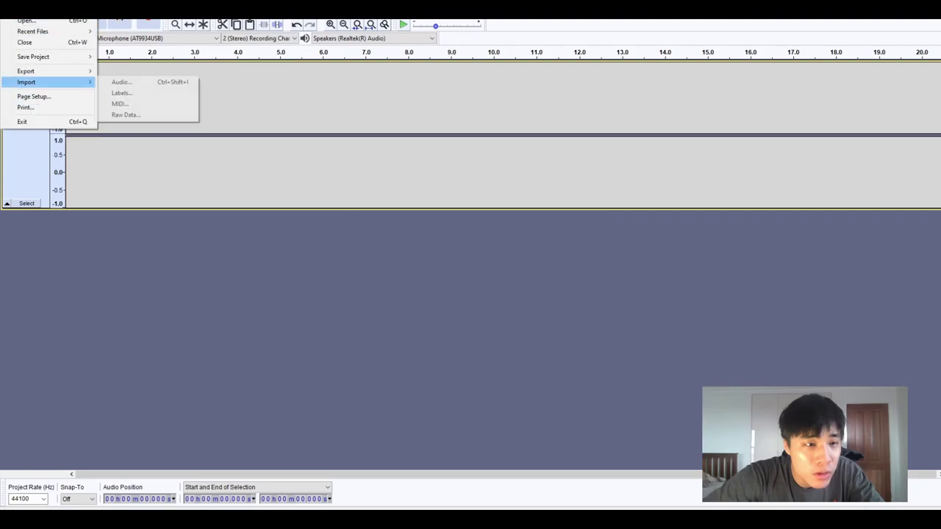
key(Right)
key(Right)
key(Right)
key(Right)
key(Right)
key(Right)
key(Escape)
- In Chrome, search Google for 'how to change audacity recording to comput'
key(alt+Tab)
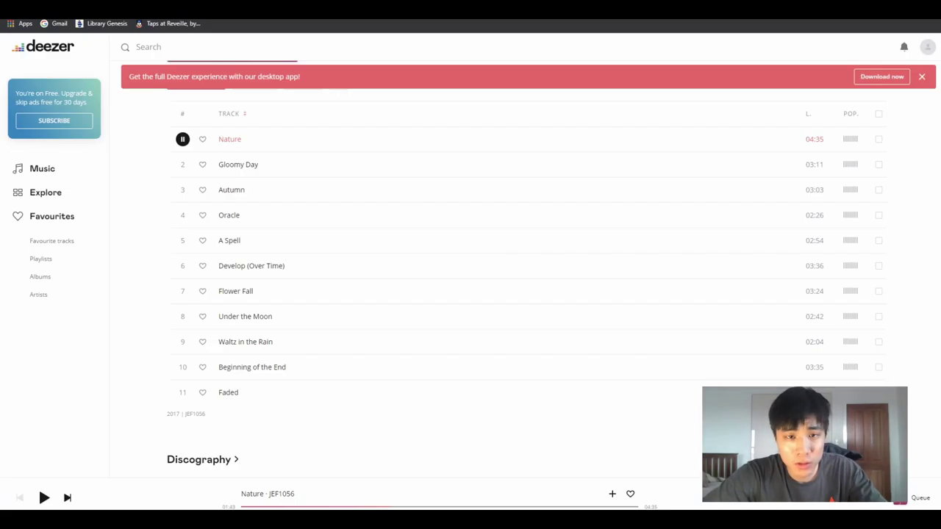
key(ctrl+t)
text(how to change)
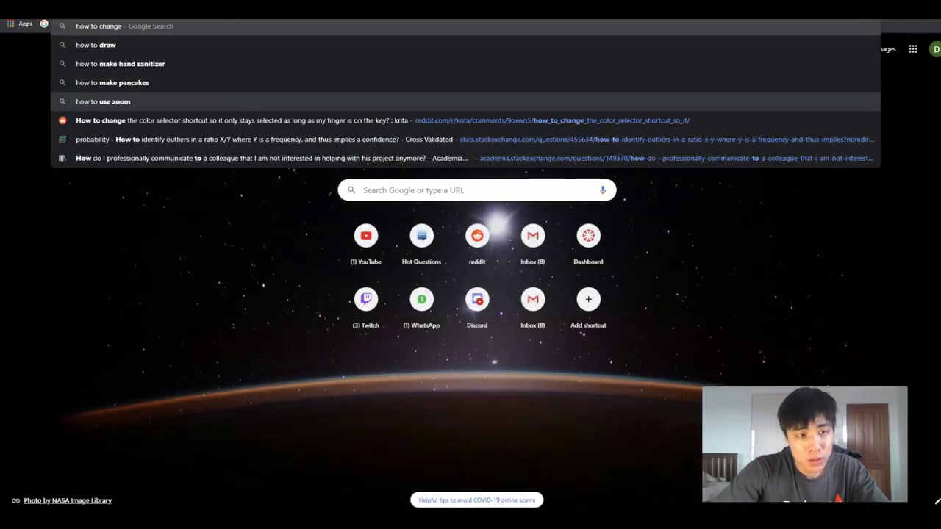
text( audacity rec)
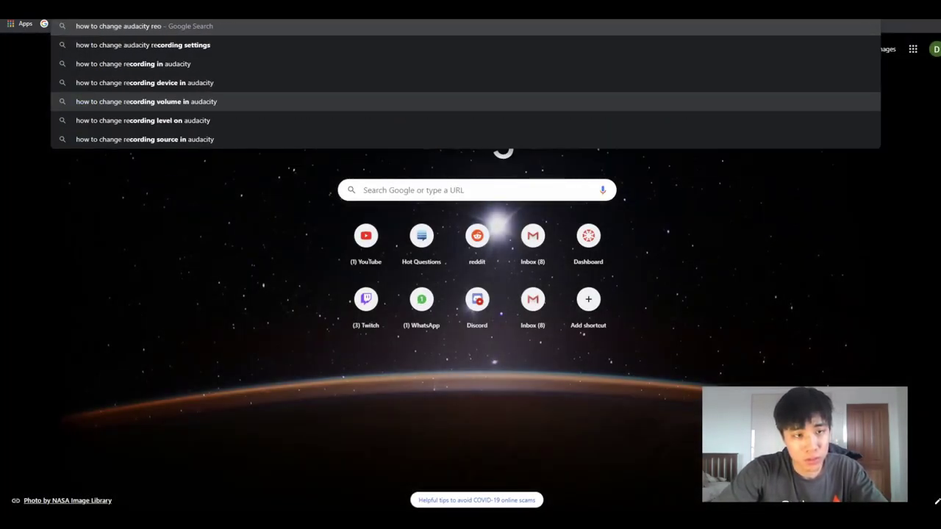
text(ording to computer audio)
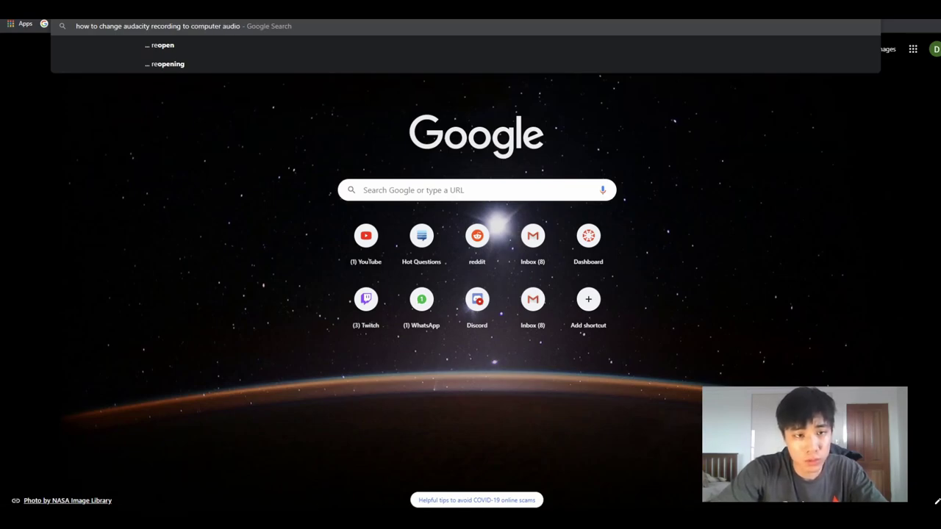
key(Return)
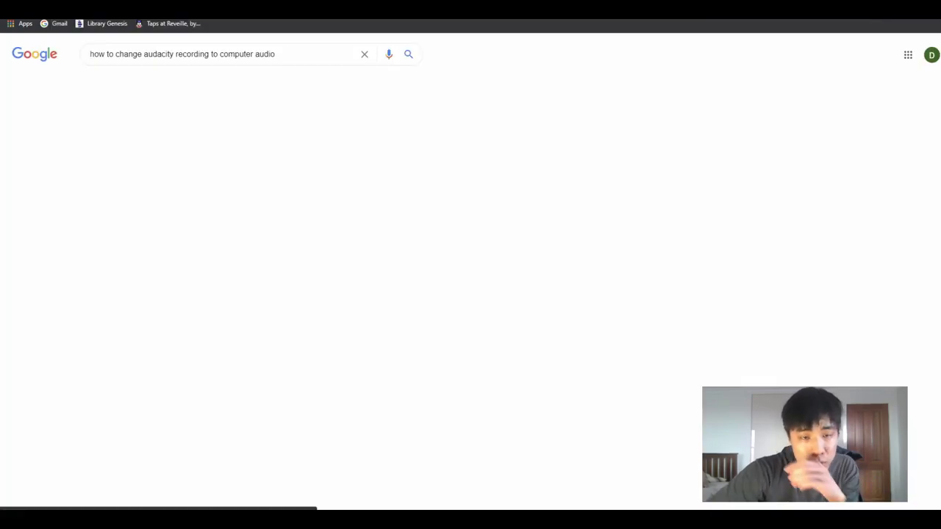
- Open the Audacity Manual result, highlight the Software Playthrough instructions, and return to Audacity
click(221, 136)
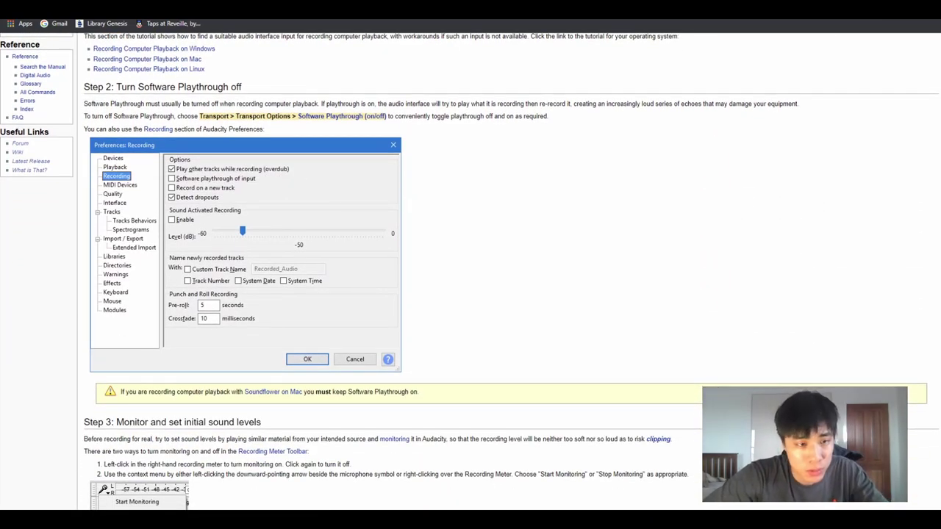
mouse_move(263, 129)
mouse_down()
mouse_move(284, 104)
mouse_move(84, 103)
mouse_up()
key(alt+Tab)
key(alt+Tab)
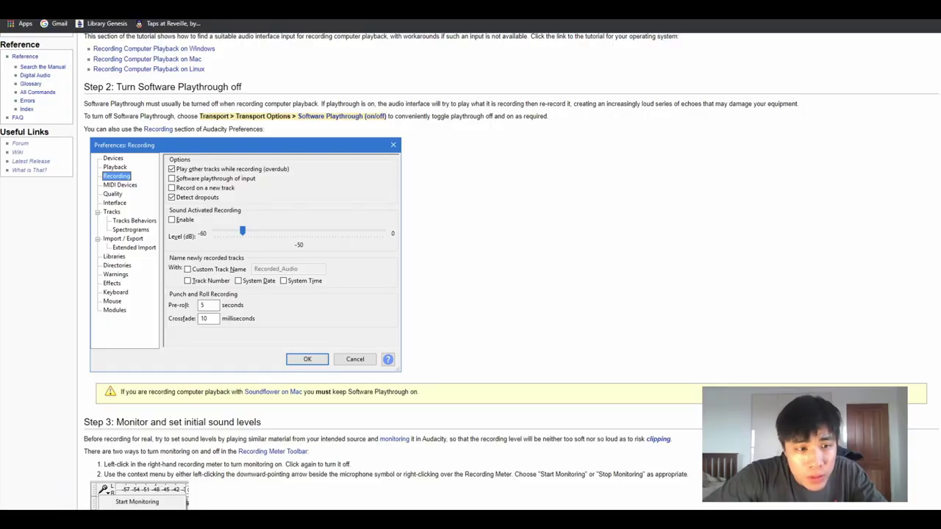
key(alt+Tab)
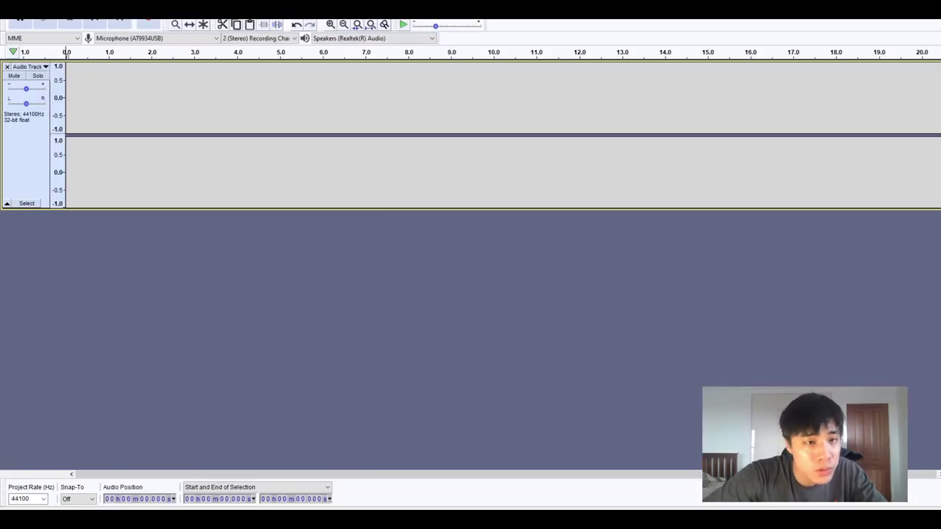
key(alt+t)
key(Down)
key(Down)
key(Down)
key(Down)
key(Right)
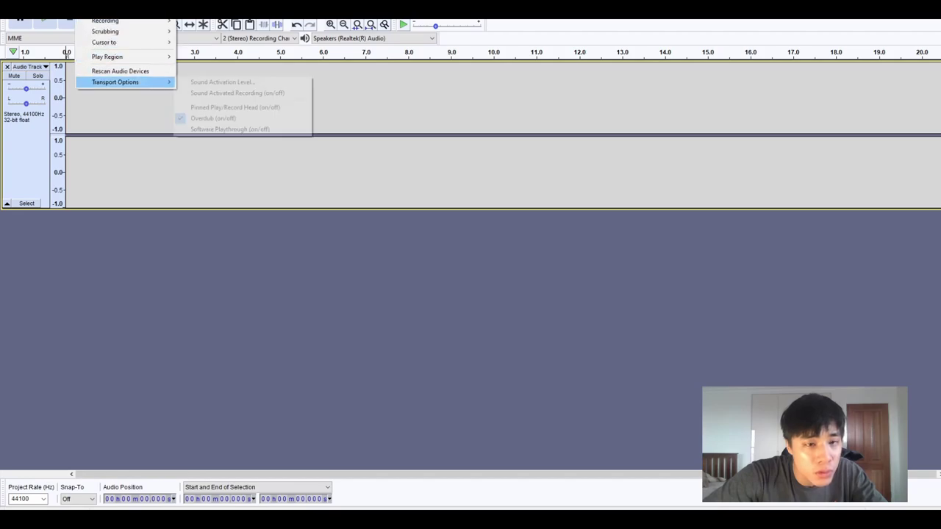
key(Down)
key(Down)
key(Down)
key(Return)
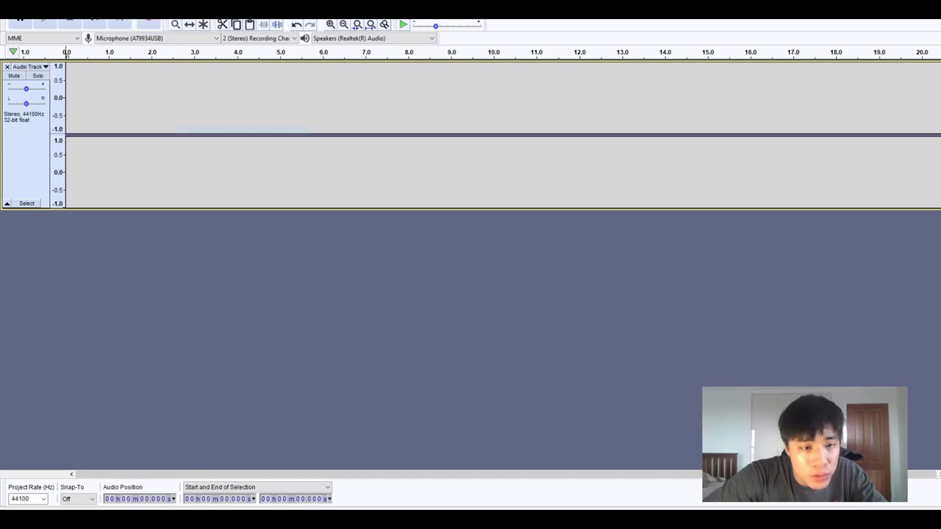
key(alt+Tab)
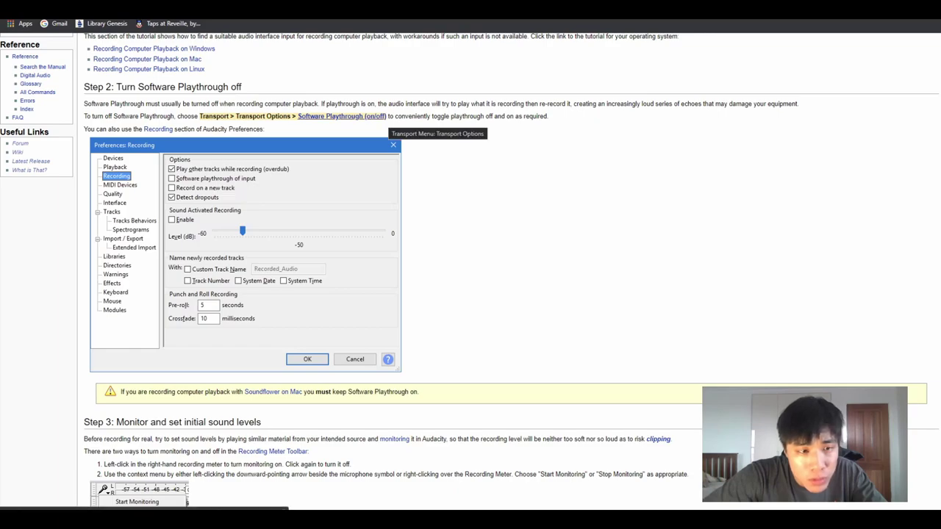
key(alt+Tab)
click(221, 14)
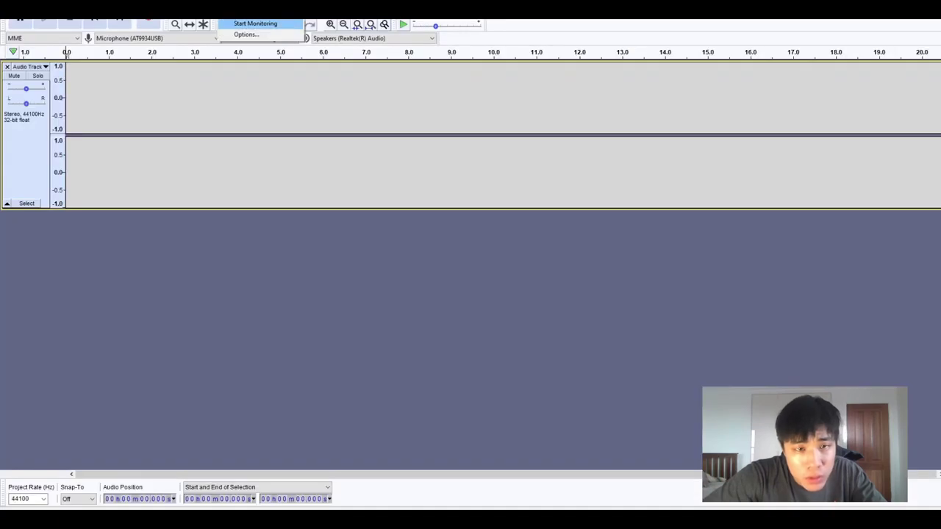
click(255, 22)
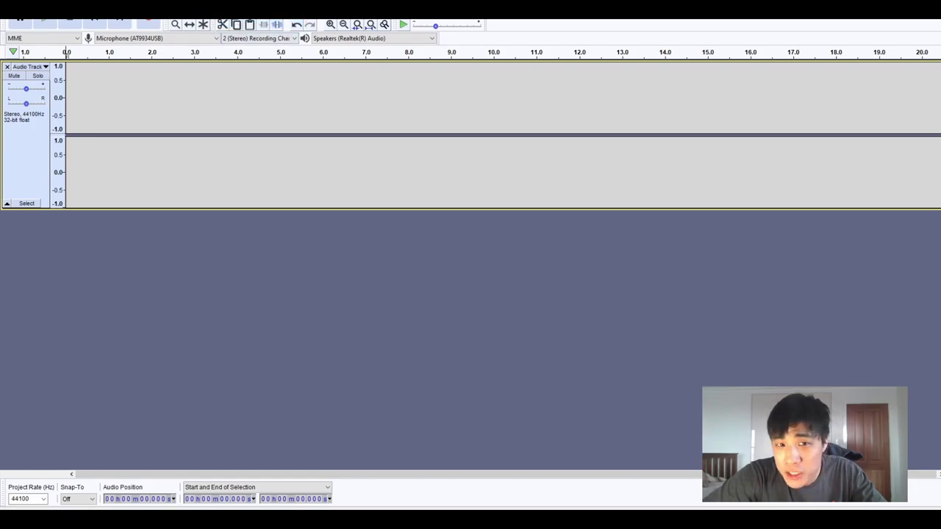
click(221, 15)
click(148, 17)
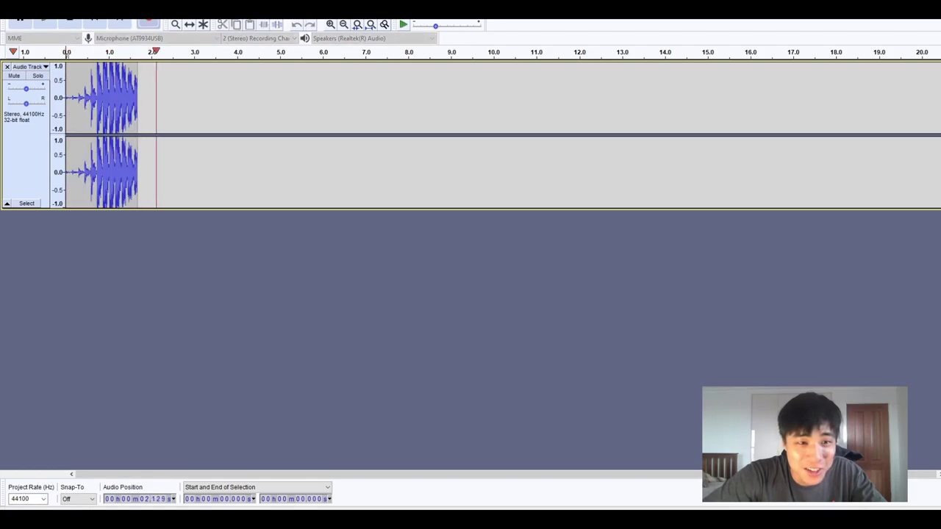
key(space)
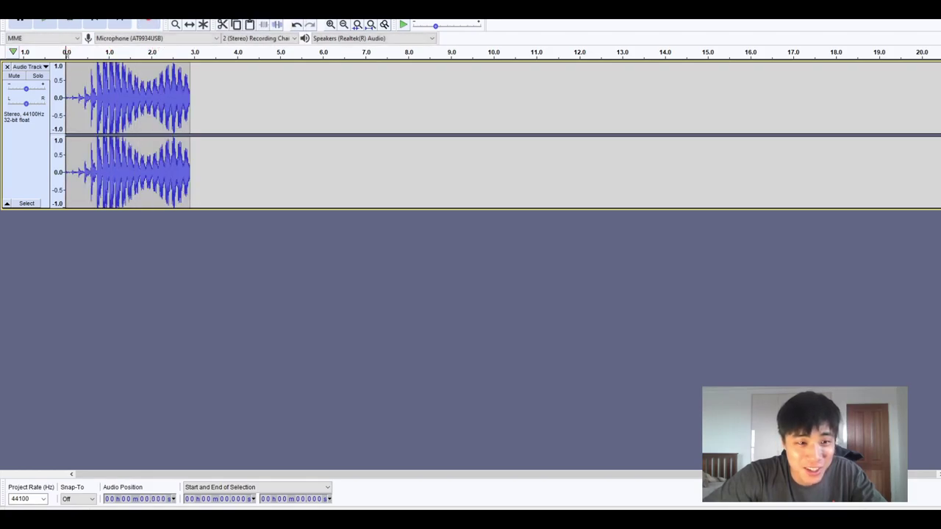
key(Delete)
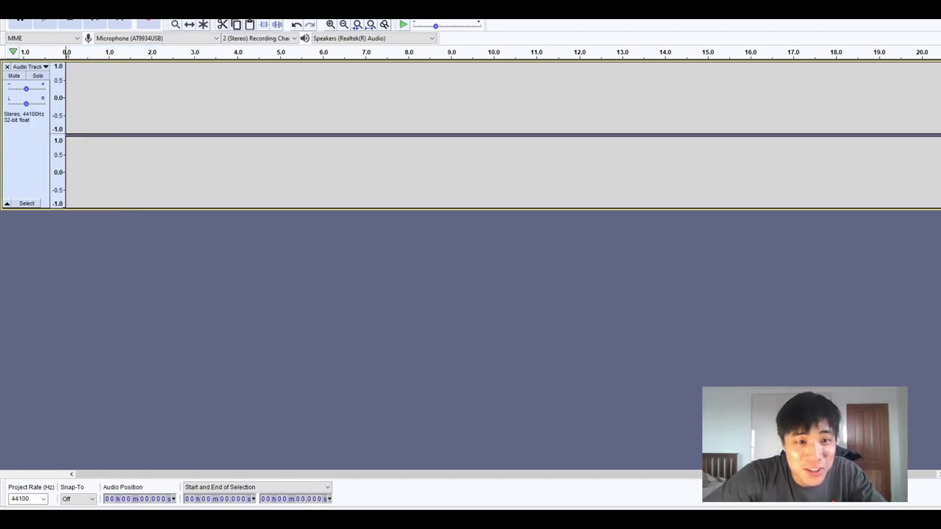
click(85, 11)
key(Escape)
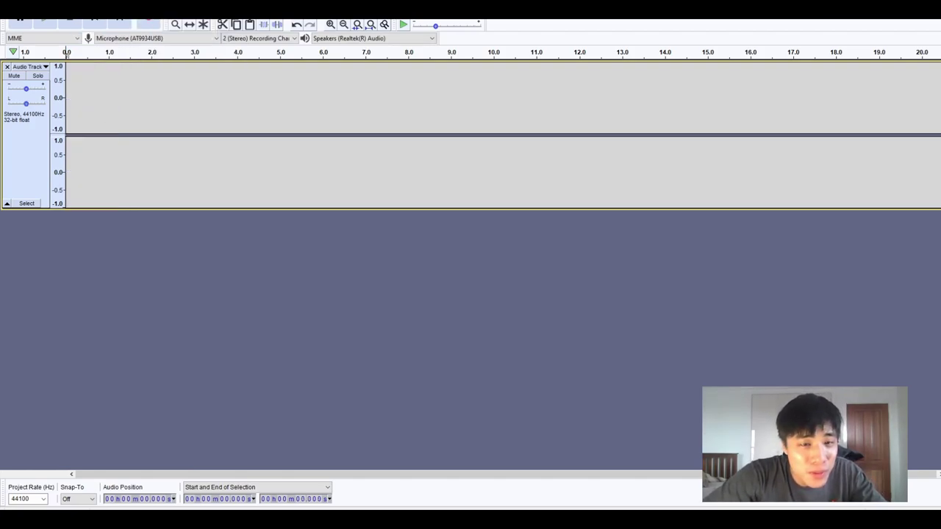
click(220, 10)
click(242, 25)
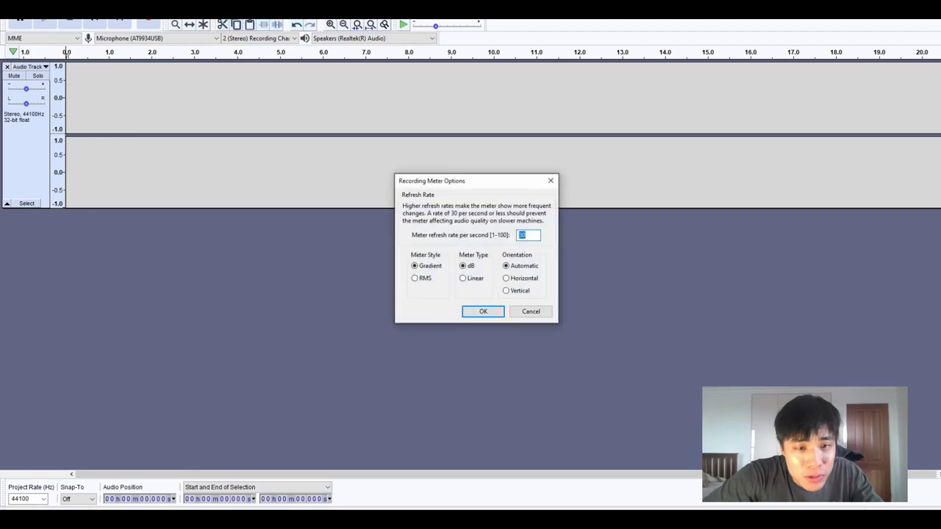
click(531, 311)
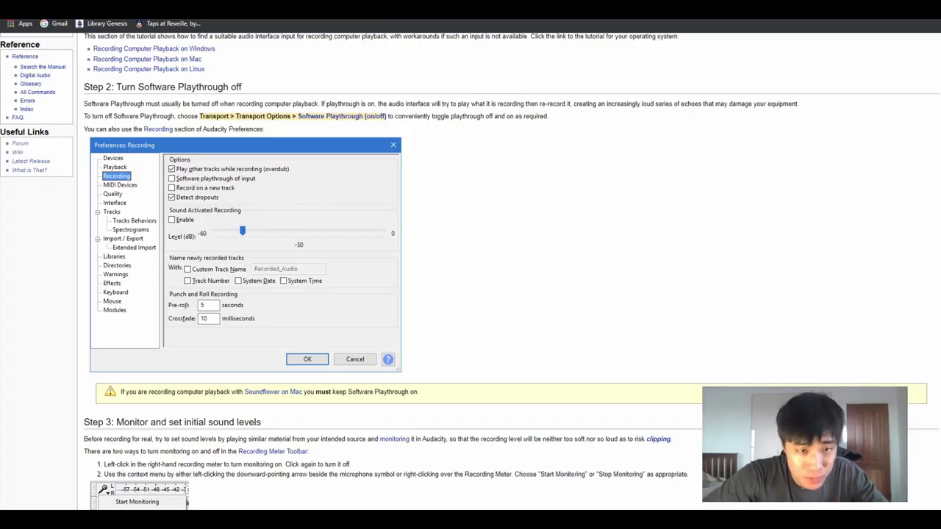
- Scroll the tutorial to Step 3 on monitoring sound levels, then move to Windows Sound settings
scroll(471, 265, down, 2)
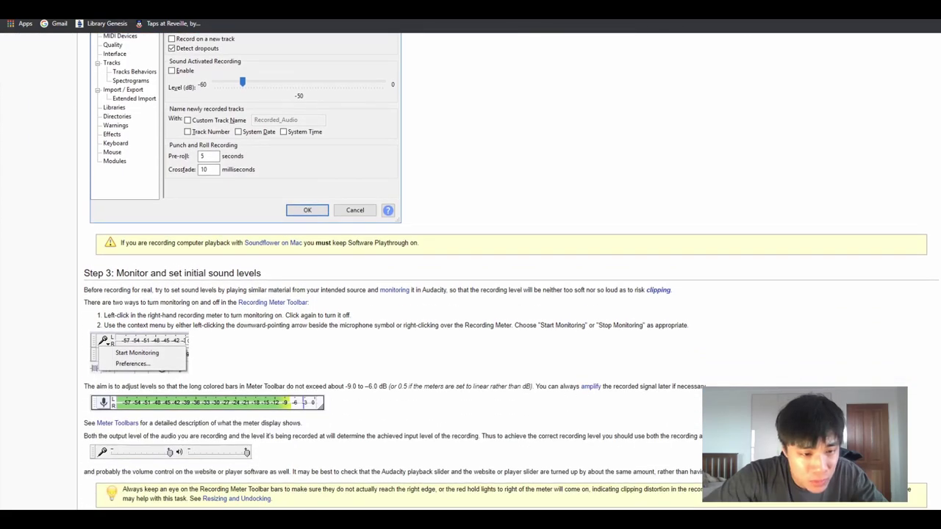
key(alt+Tab)
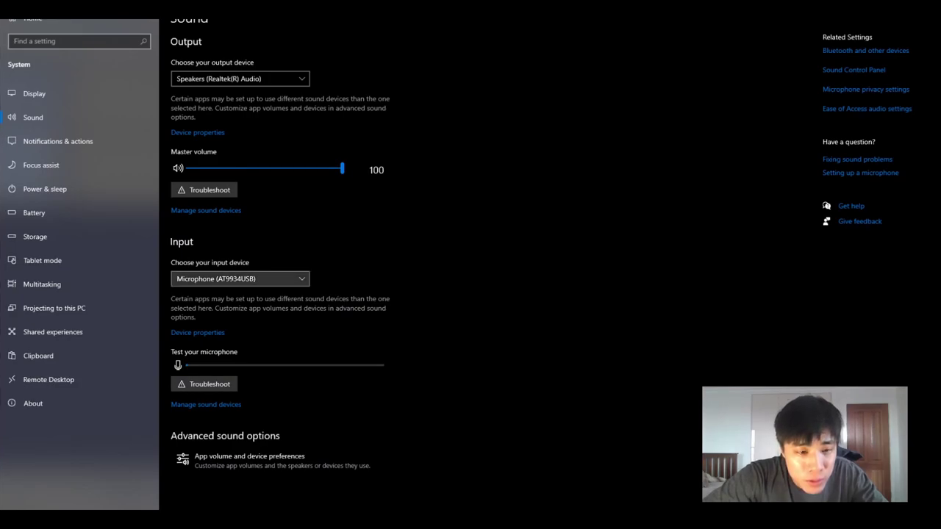
- Check the device lists, keeping Microphone (AT9934USB) as input and Speakers (Realtek(R) Audio) as output
click(240, 278)
click(221, 275)
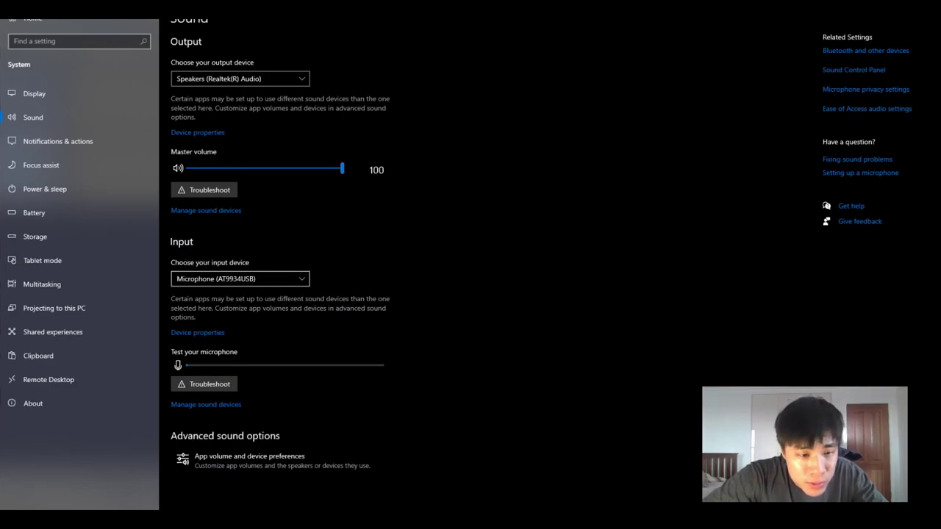
click(239, 78)
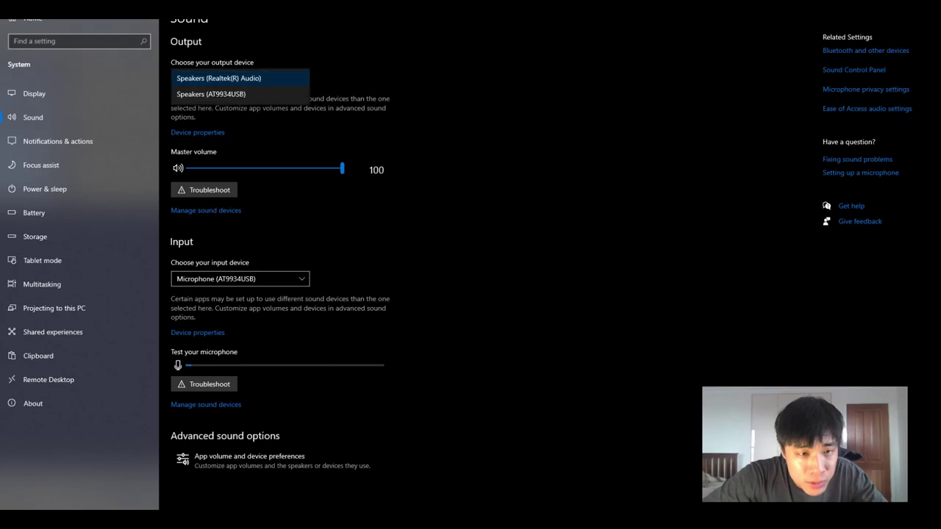
key(Escape)
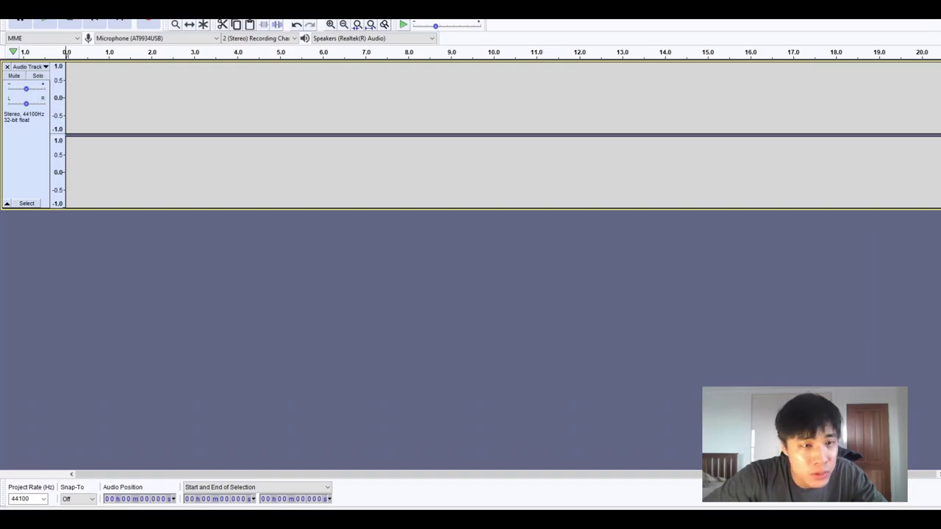
- Set recording to Microsoft Sound Mapper - Input and playback to Speakers (Realtek(R) Audio)
click(154, 38)
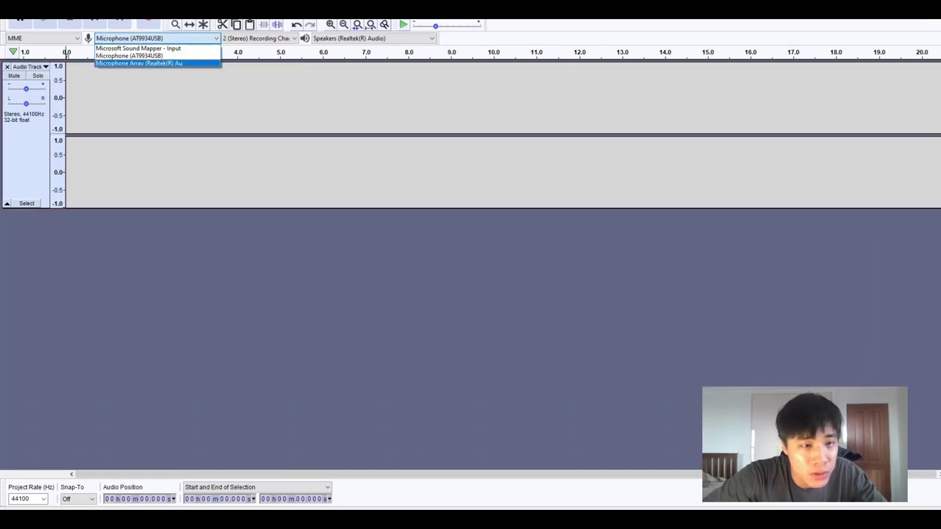
key(Return)
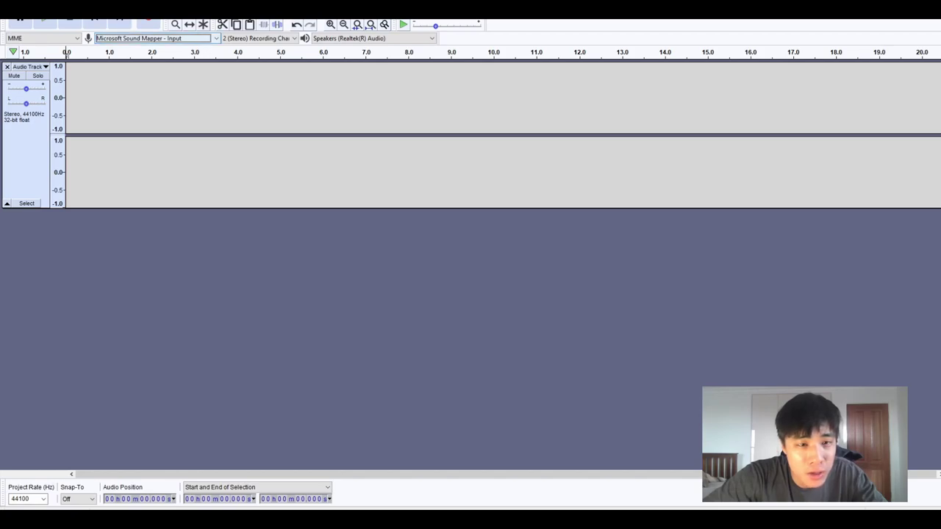
key(Tab)
key(Tab)
key(alt+Down)
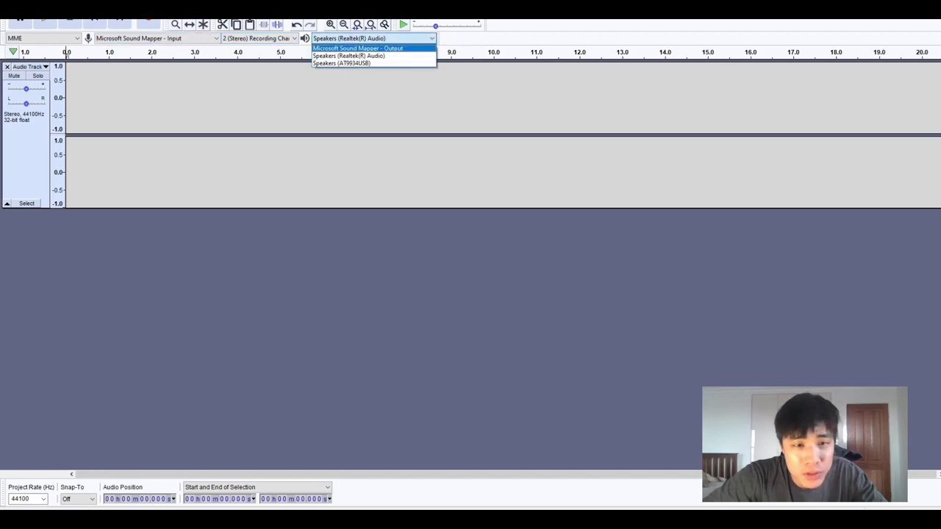
key(Return)
key(Return)
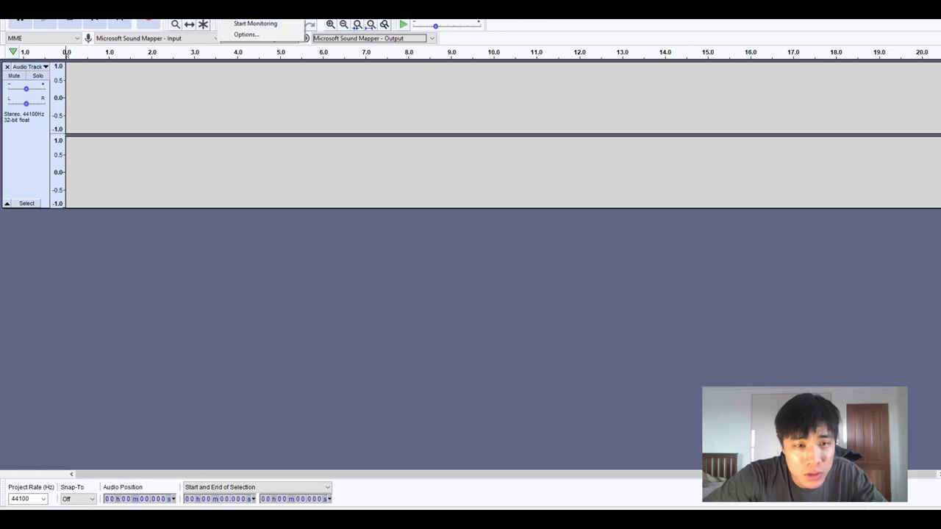
key(Escape)
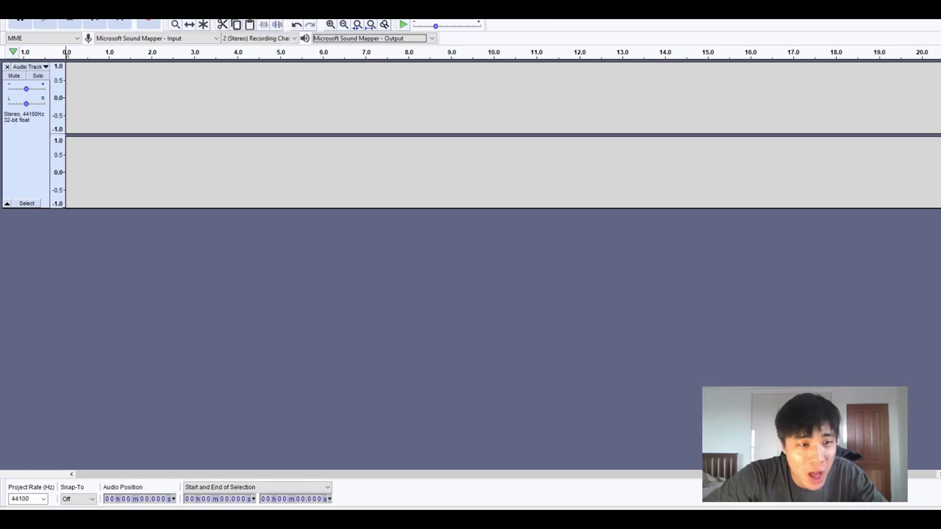
key(alt+Down)
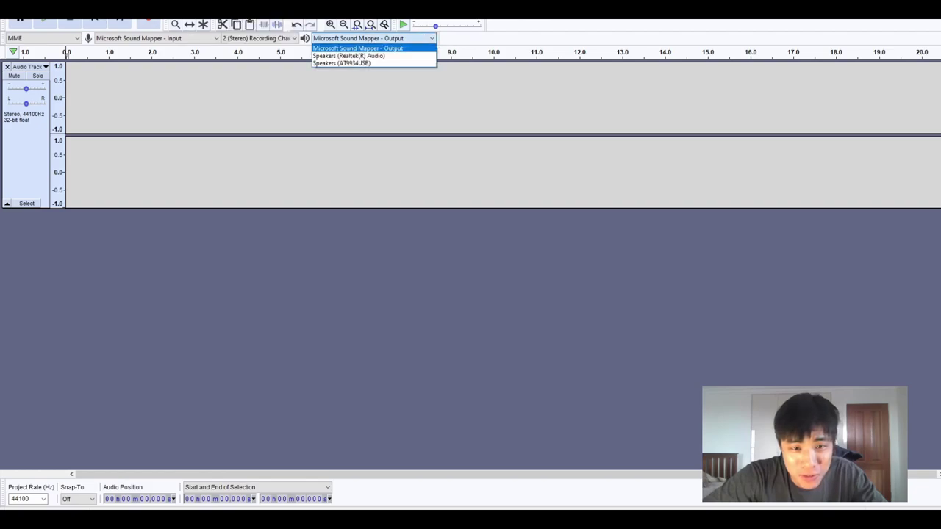
key(Down)
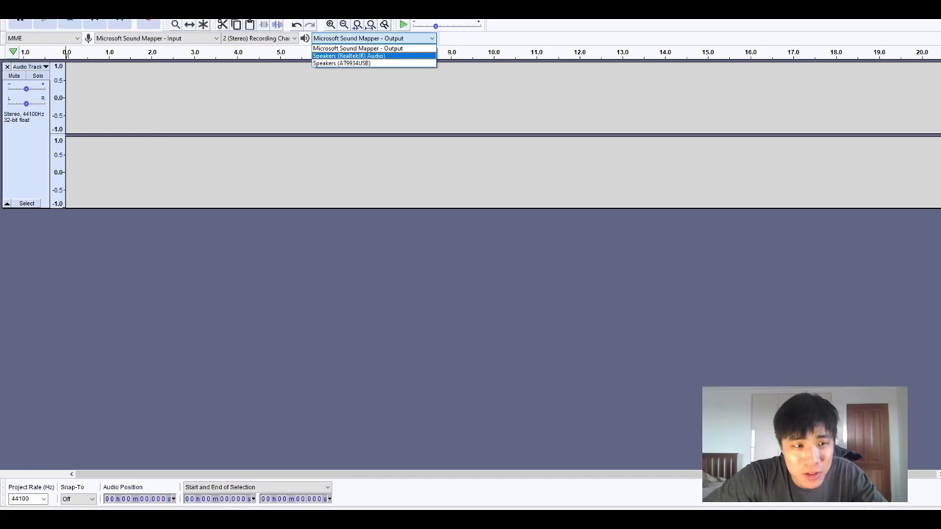
key(Return)
- Keep MME as audio host and Microsoft Sound Mapper - Input as recording device
key(shift+Tab)
key(shift+Tab)
key(shift+Tab)
key(alt+Down)
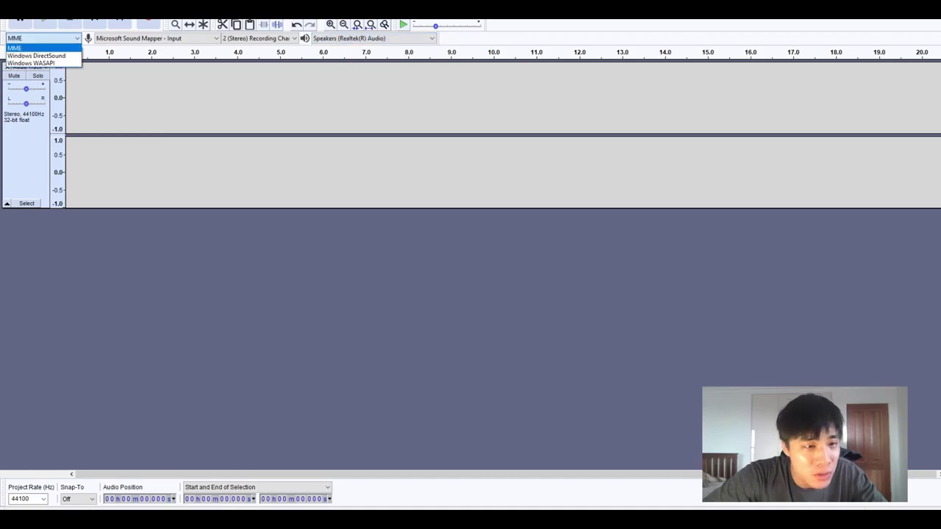
key(Return)
key(Tab)
key(alt+Down)
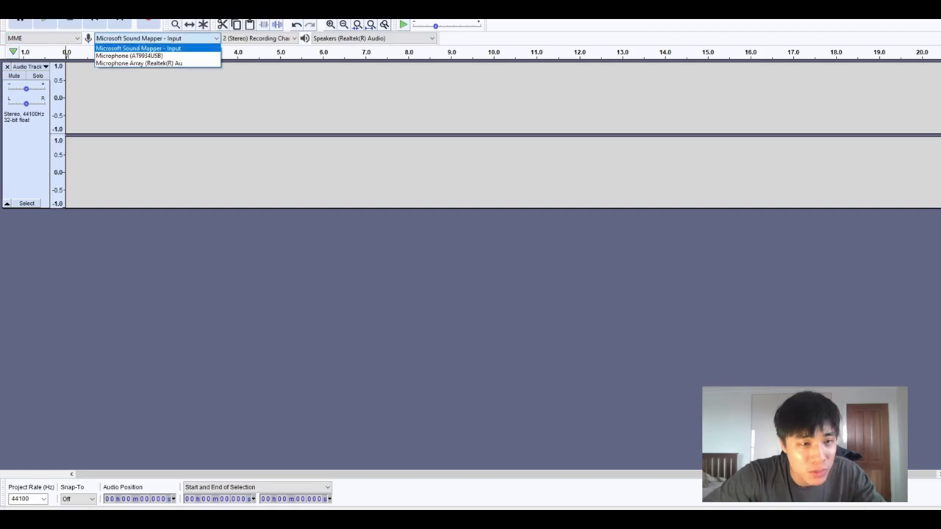
key(Down)
key(Down)
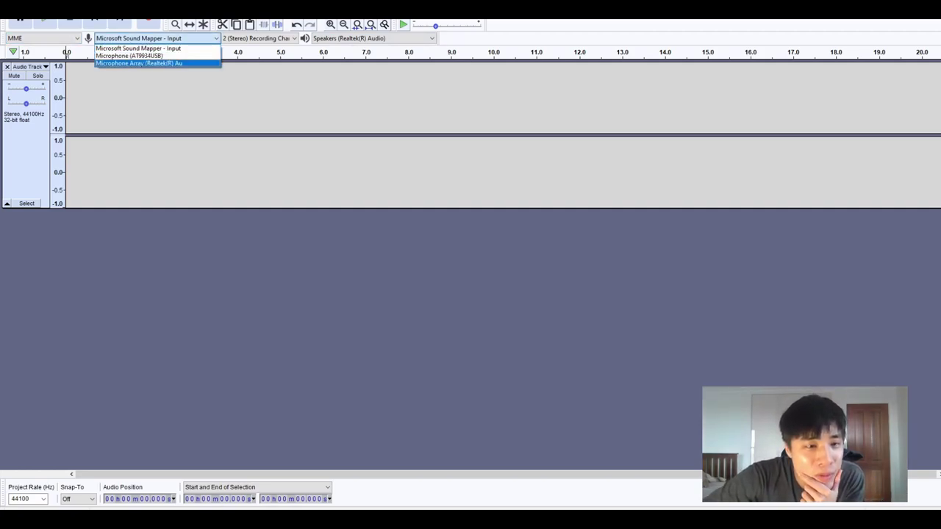
key(Up)
key(Up)
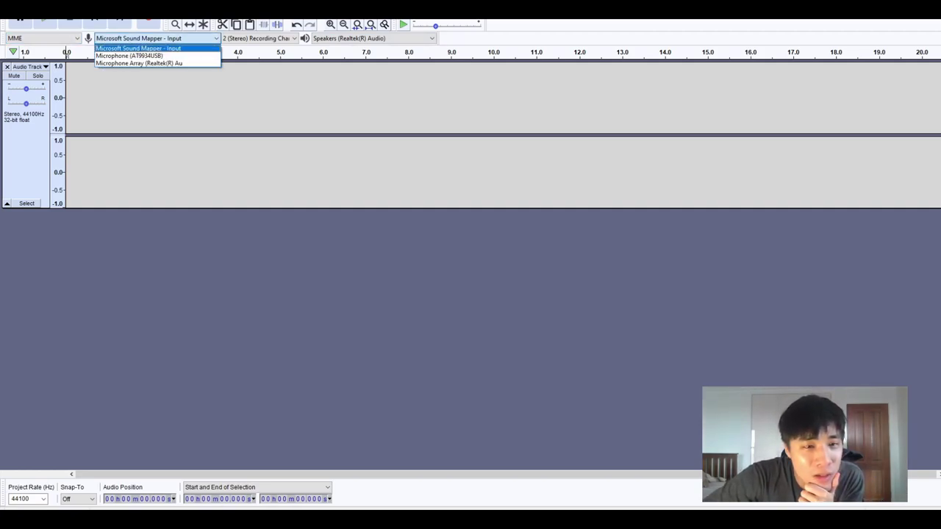
key(Return)
- Keep 2 (Stereo) recording channels and Speakers (Realtek(R) Audio) as playback device
key(Tab)
key(alt+Down)
key(Return)
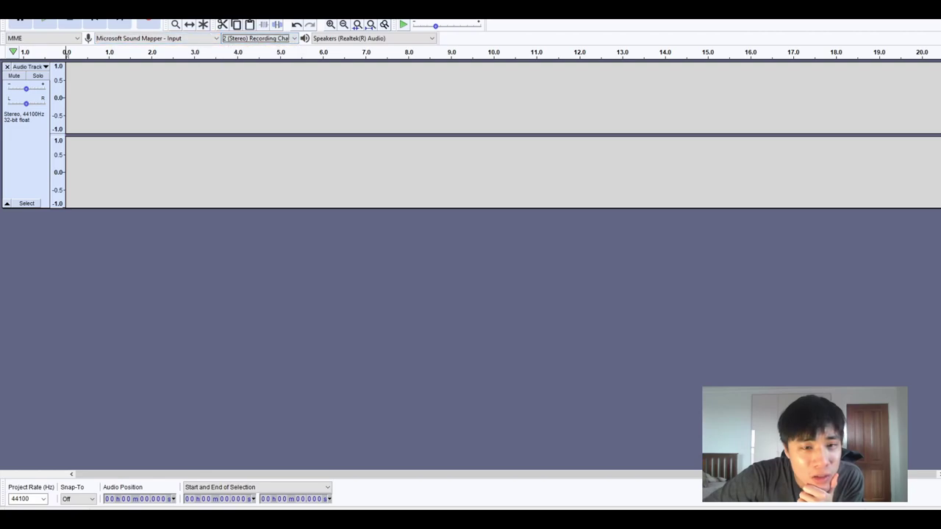
key(Tab)
key(alt+Down)
key(Up)
key(Down)
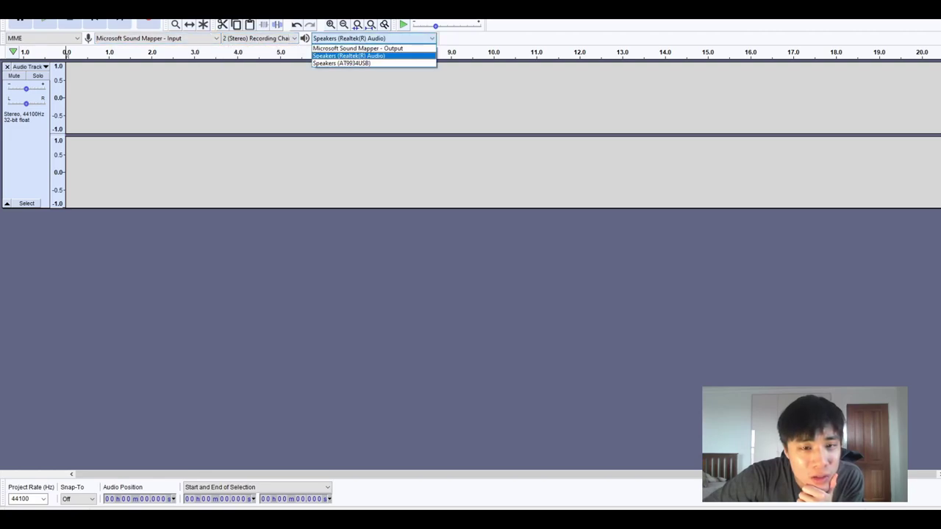
key(Return)
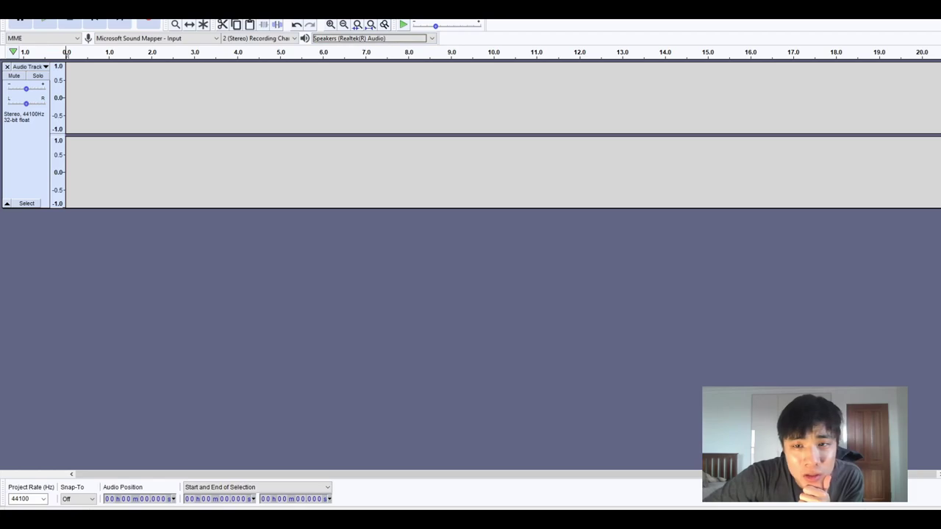
- Record a short test take, then select all and delete it
key(r)
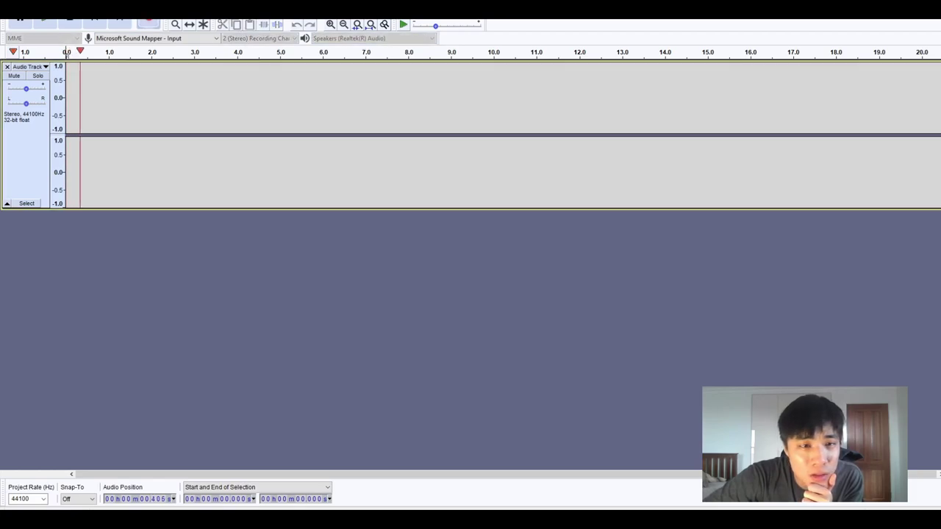
key(space)
key(ctrl+a)
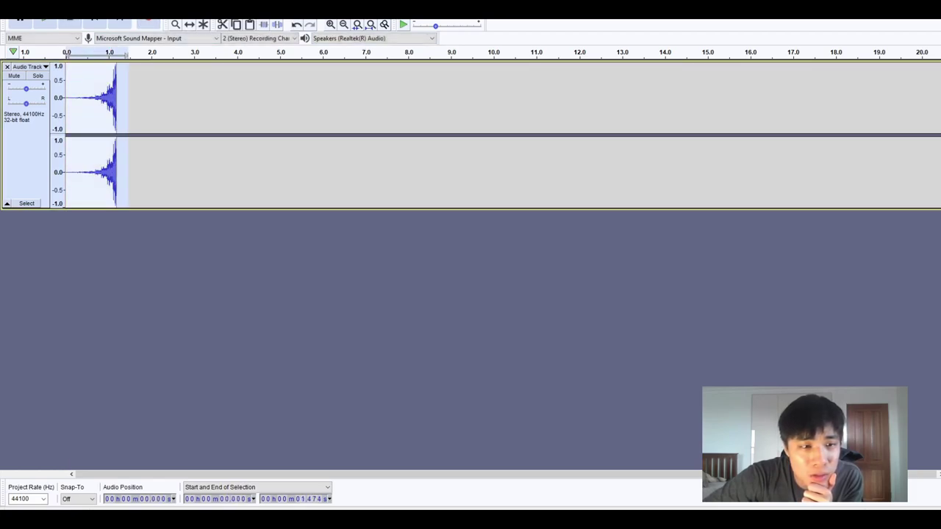
key(Delete)
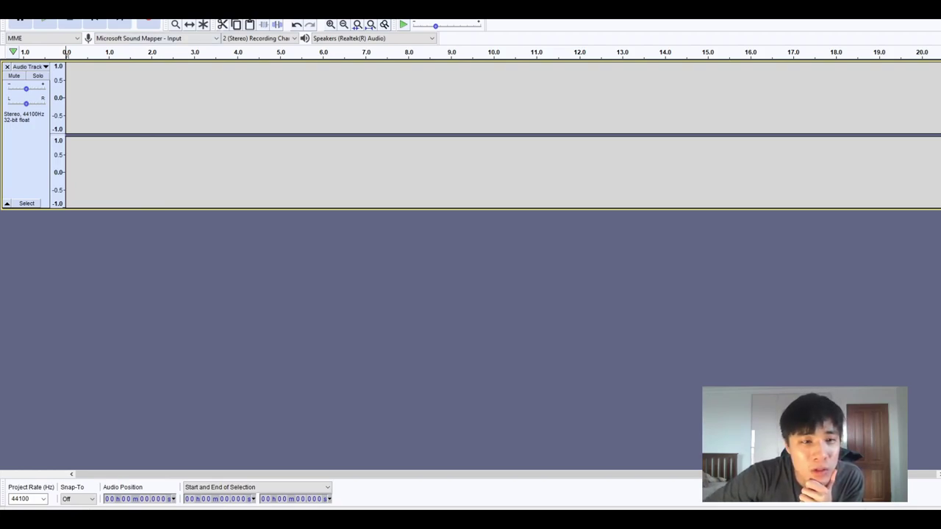
- Switch the input to the Realtek microphone array, record a test take and undo it
click(156, 38)
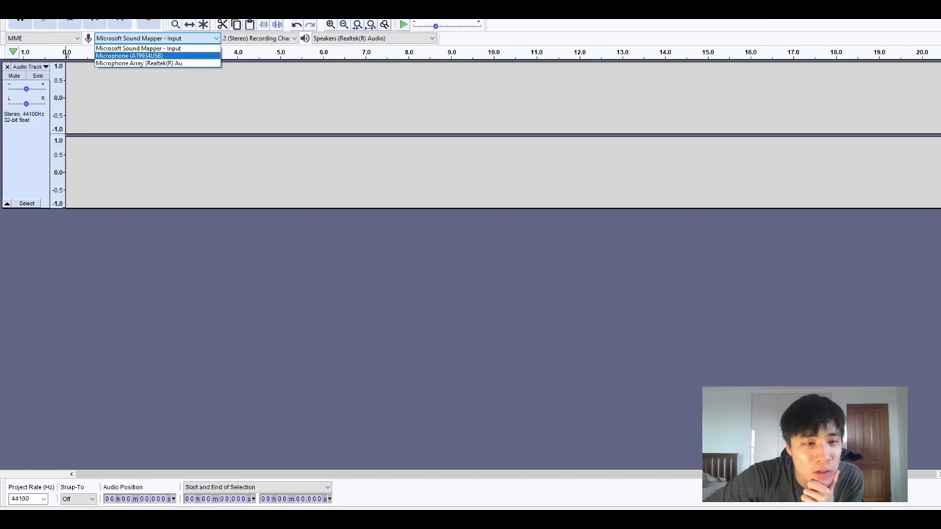
click(157, 38)
click(156, 39)
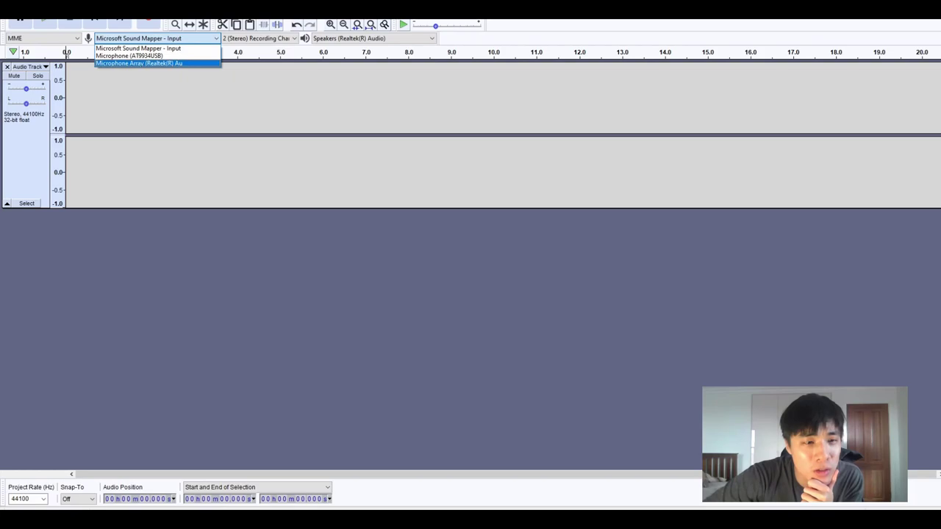
key(Return)
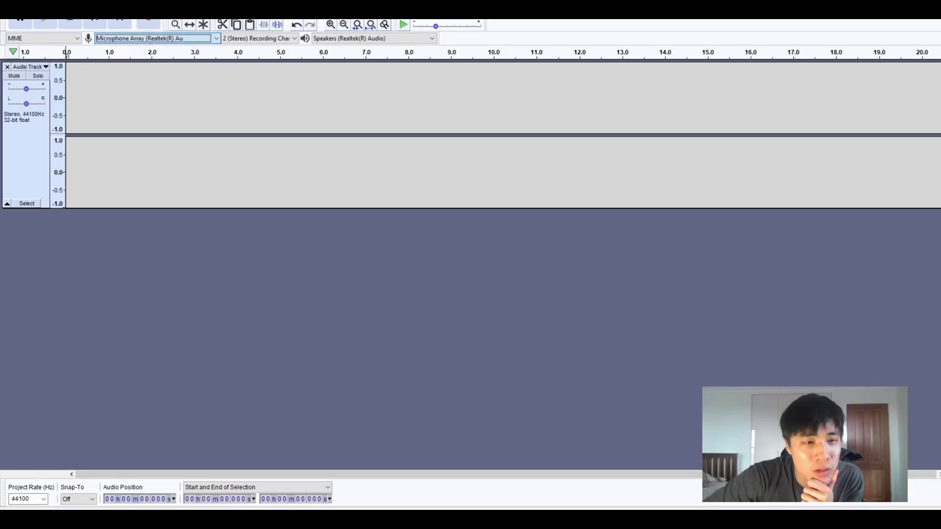
key(r)
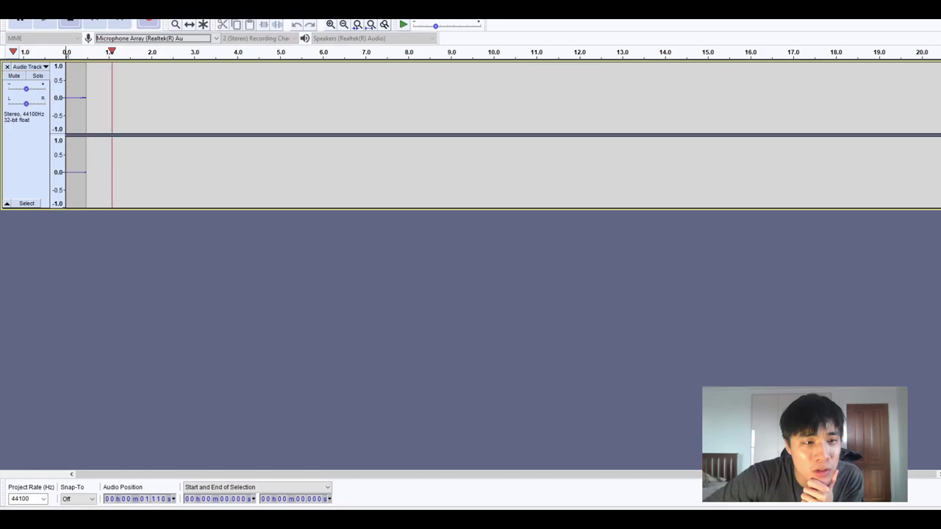
key(space)
key(ctrl+z)
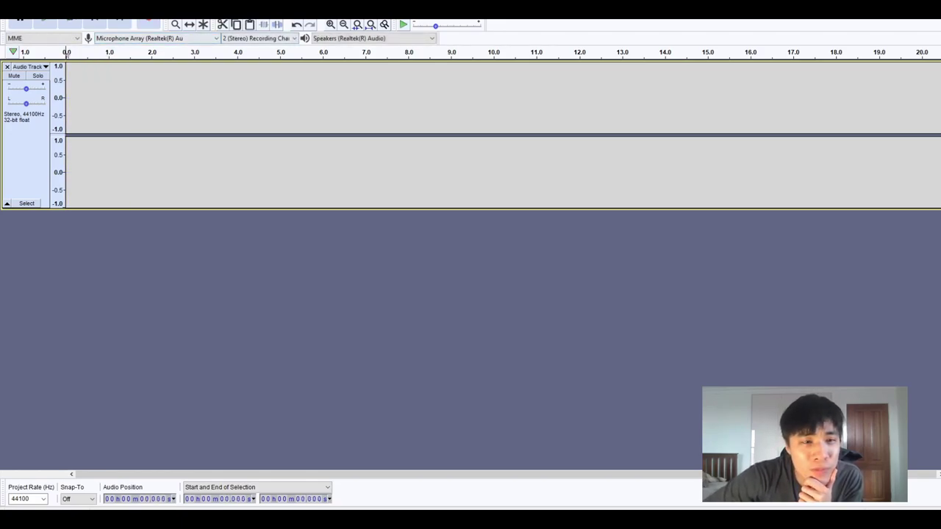
- Leave recording channels unchanged and choose Microphone (AT9934USB) as the recording input
click(257, 38)
click(257, 50)
click(156, 39)
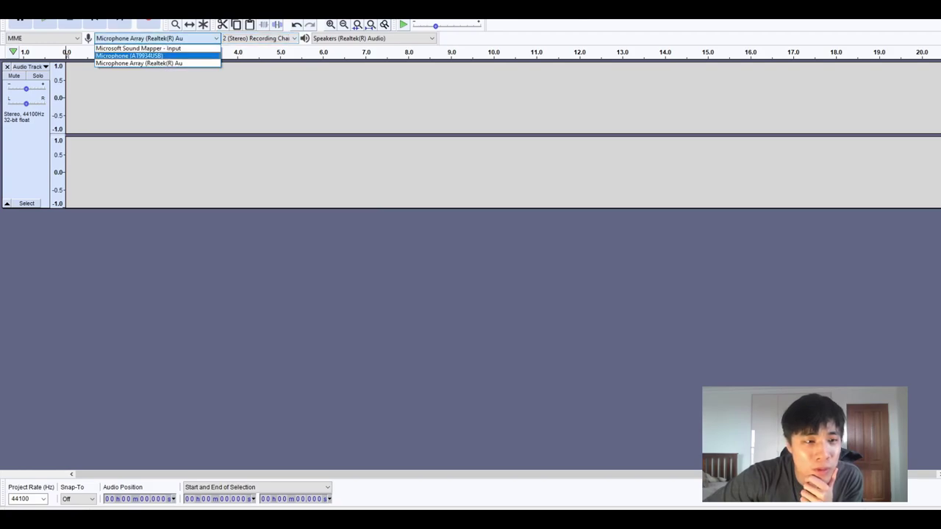
click(128, 55)
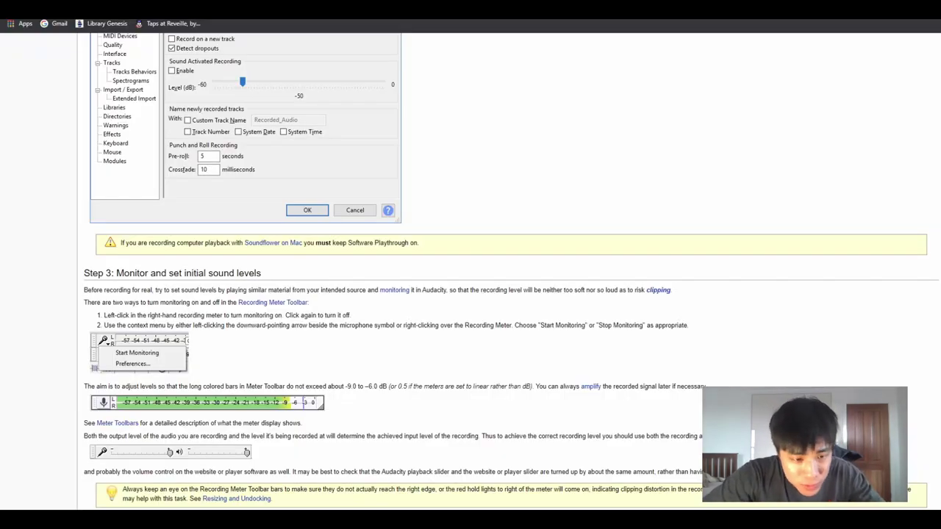
scroll(471, 294, down, 2)
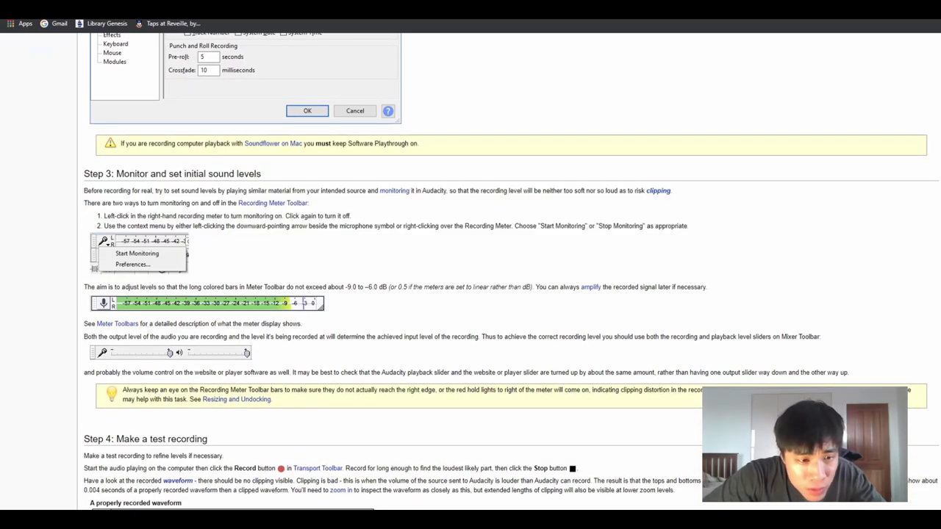
scroll(470, 294, down, 1)
scroll(470, 294, down, 1)
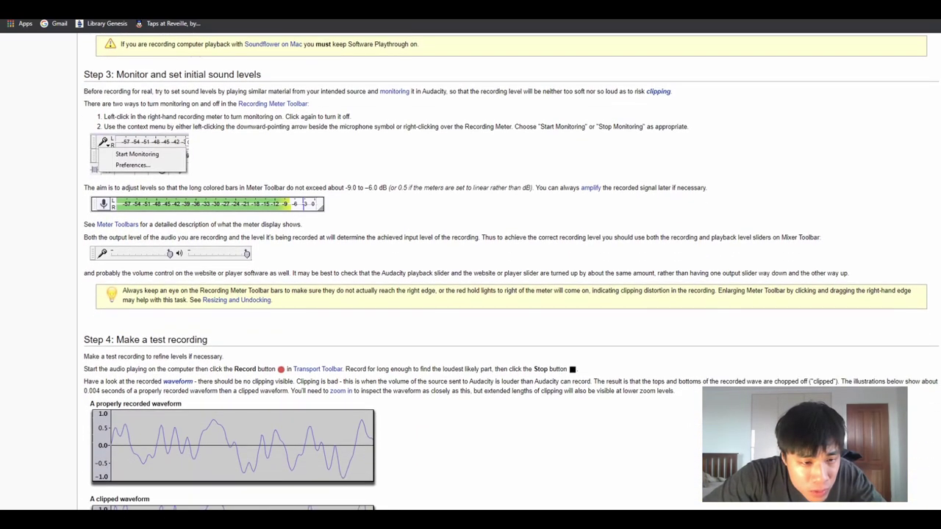
scroll(470, 294, down, 1)
scroll(470, 294, down, 2)
scroll(471, 294, down, 3)
scroll(471, 294, down, 2)
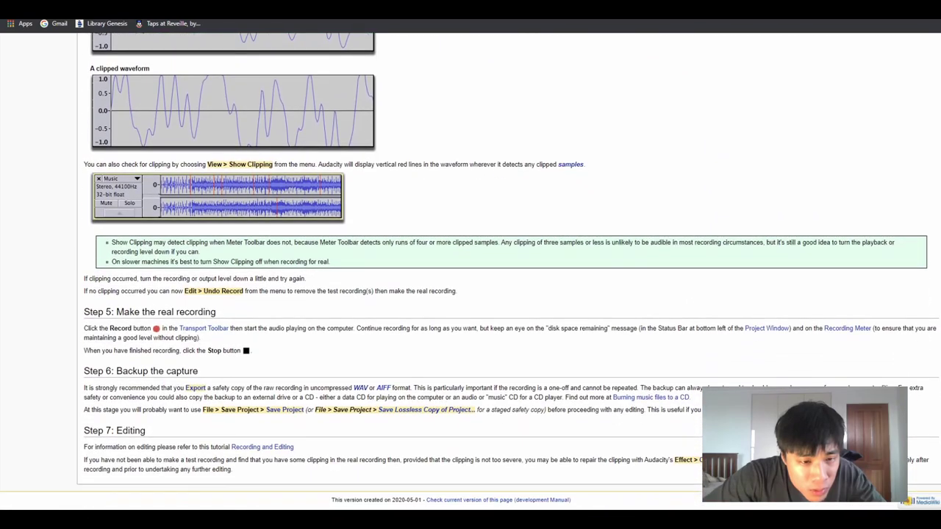
scroll(470, 294, up, 2)
scroll(470, 294, up, 10)
scroll(470, 294, up, 5)
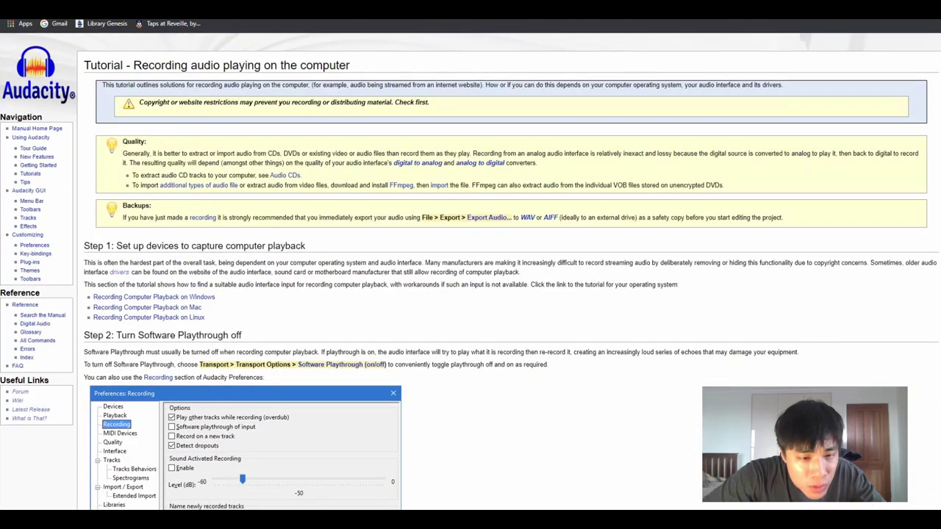
scroll(470, 294, down, 2)
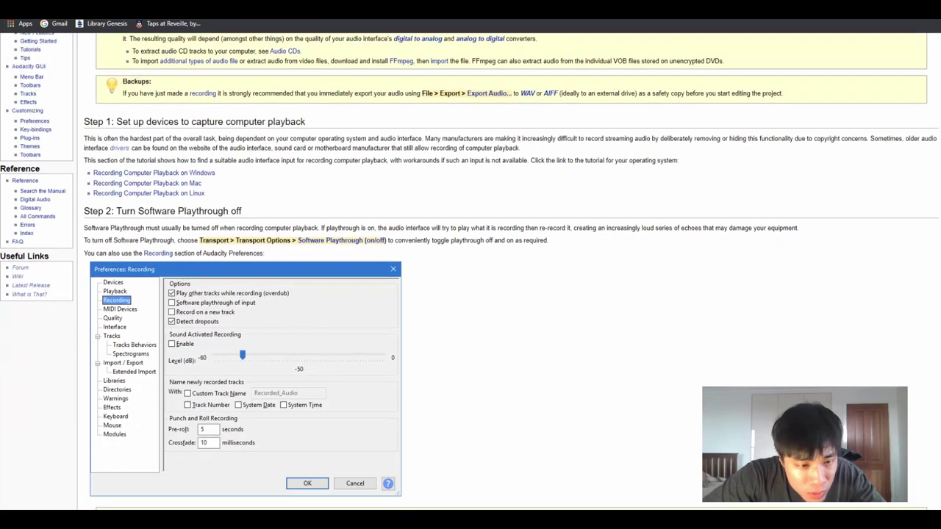
scroll(470, 294, down, 1)
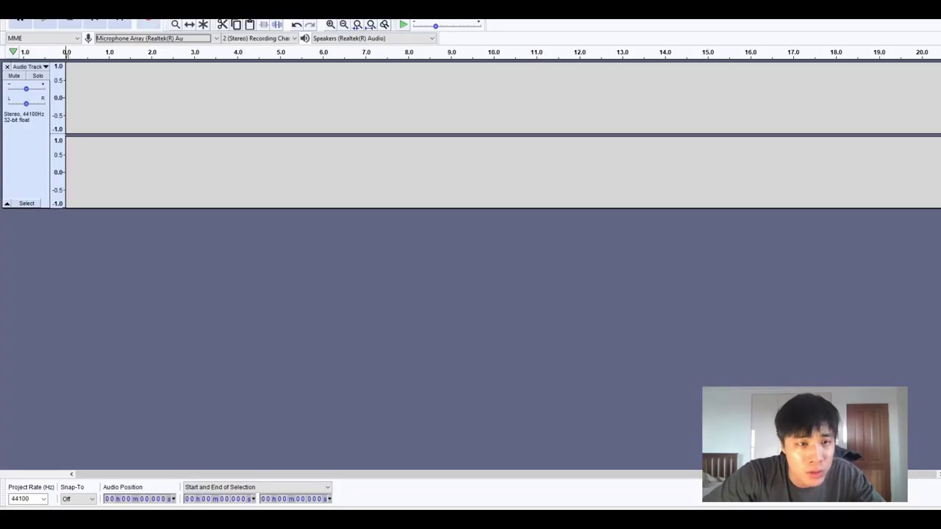
- Turn off Software Playthrough and set the input to Microsoft Sound Mapper - Input
key(alt+t)
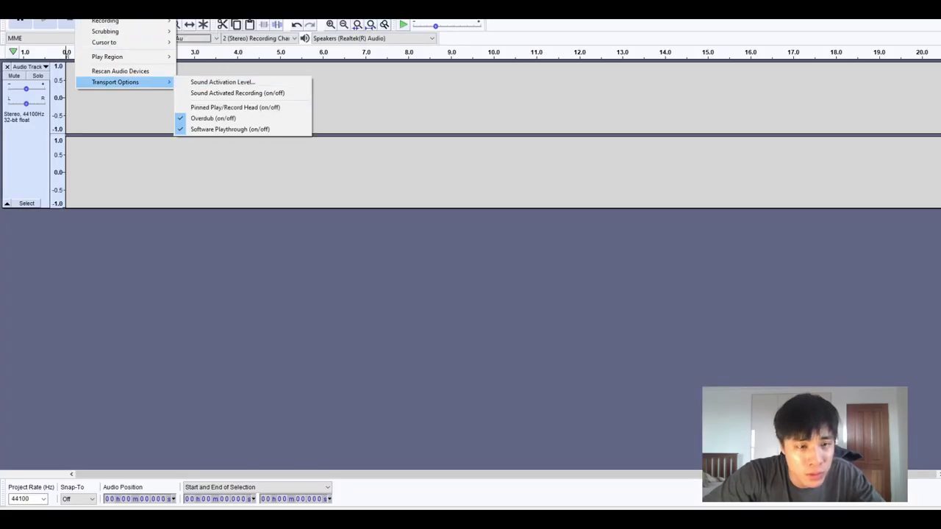
click(231, 130)
click(153, 38)
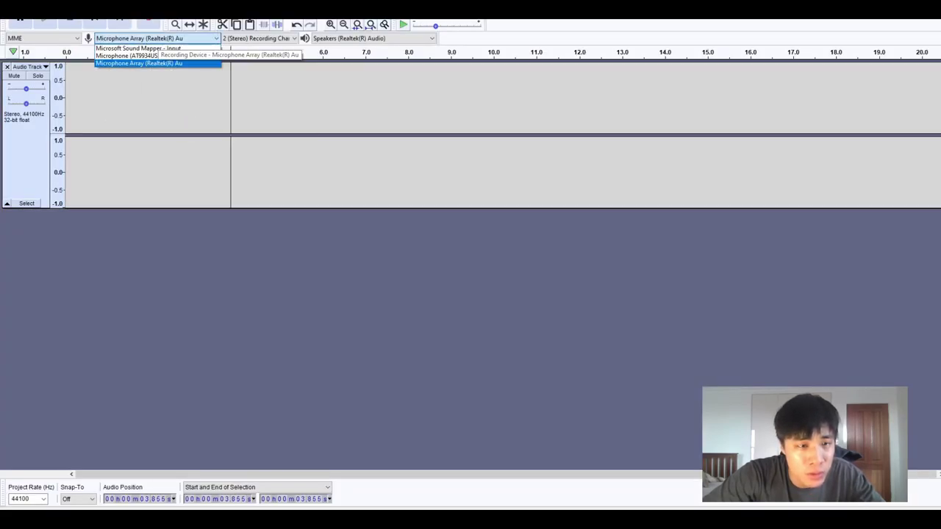
click(119, 95)
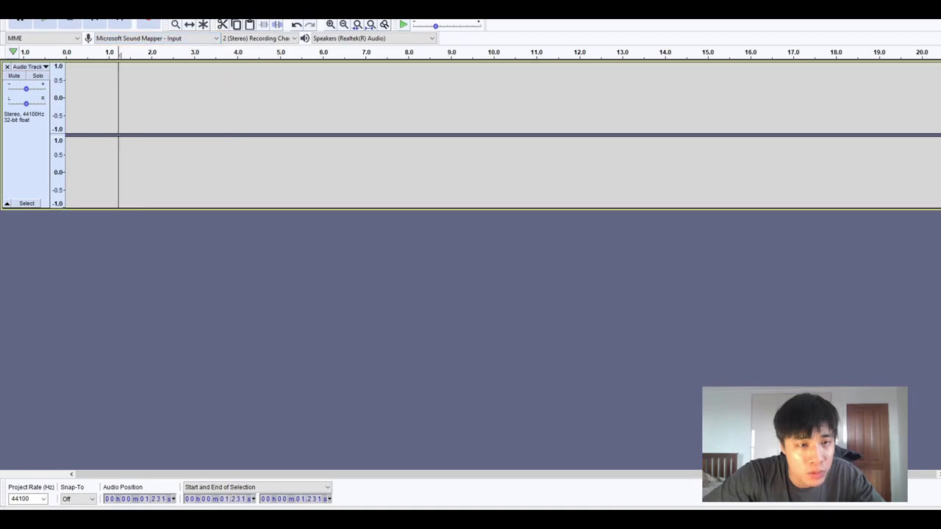
- Record a brief test take from 1.23 s, then look at the audio track's menu
key(r)
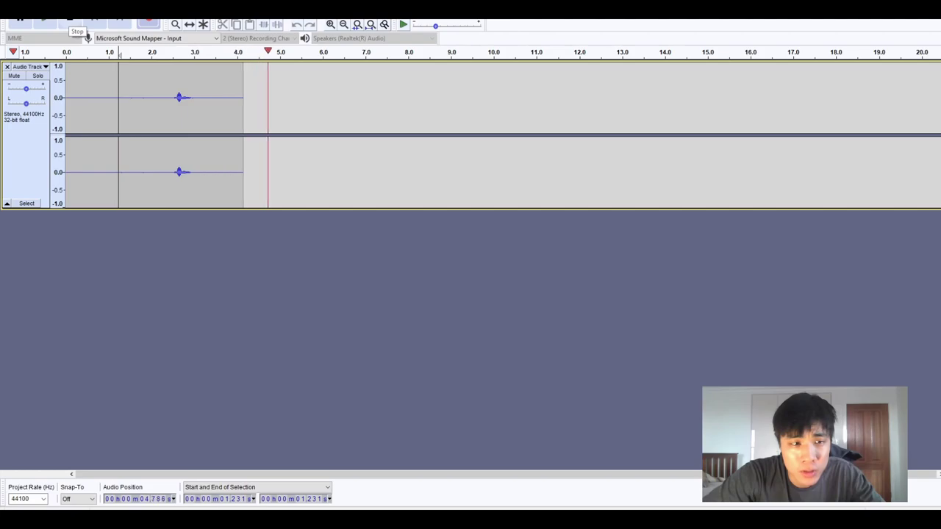
click(69, 19)
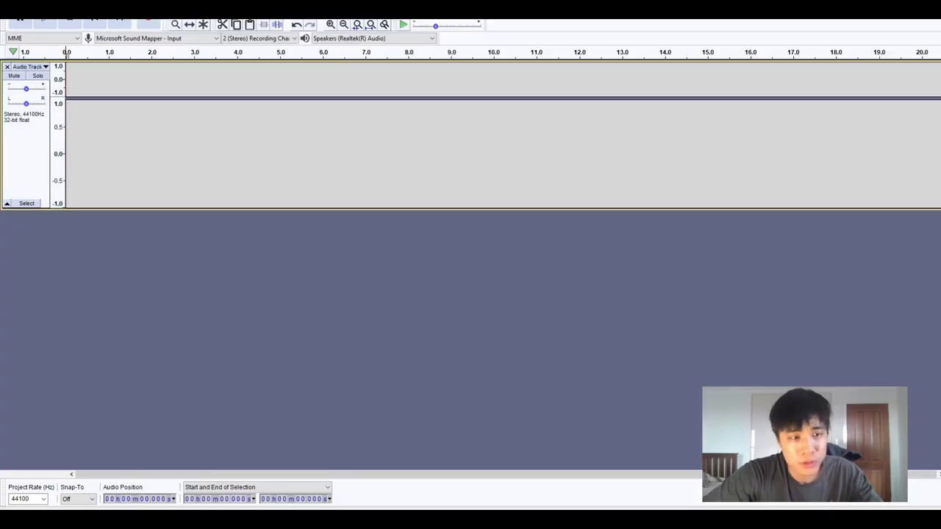
click(28, 66)
click(28, 66)
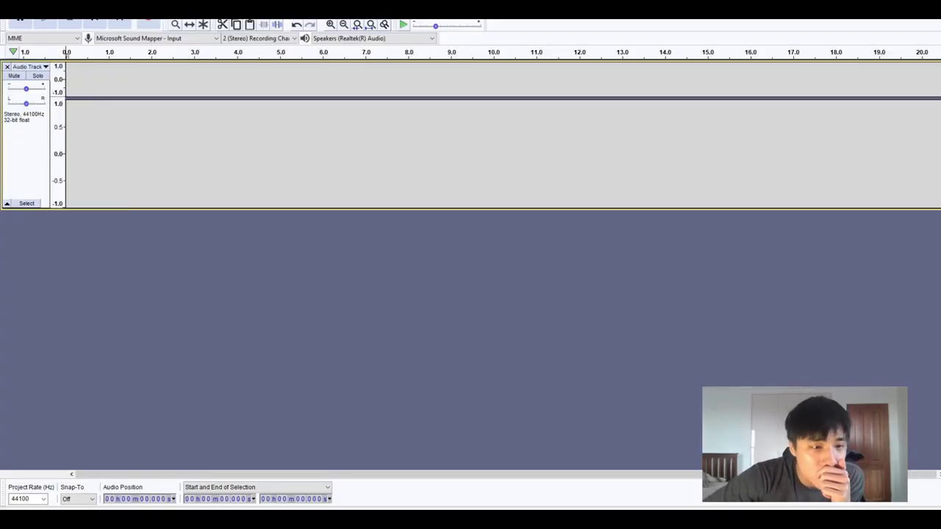
click(28, 66)
click(27, 66)
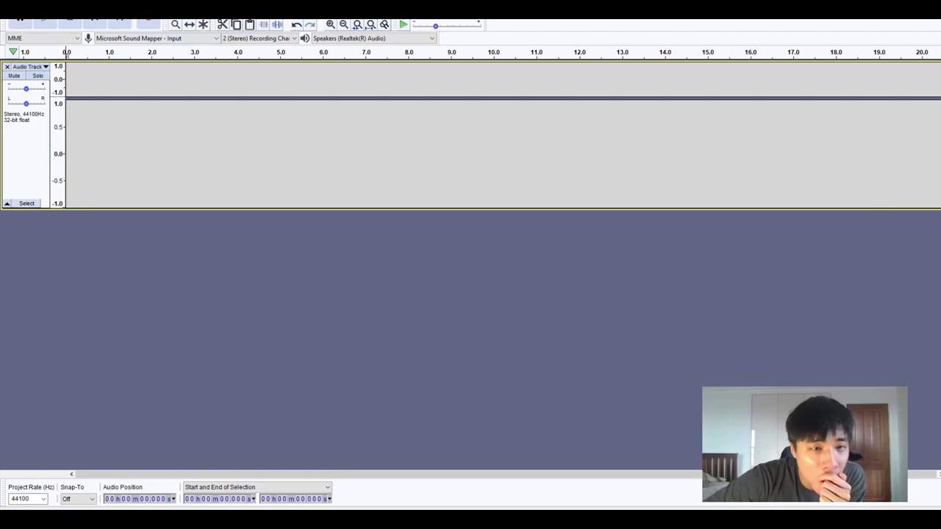
- Browse the menu bar's commands, then bring up the recording device list again
click(195, 11)
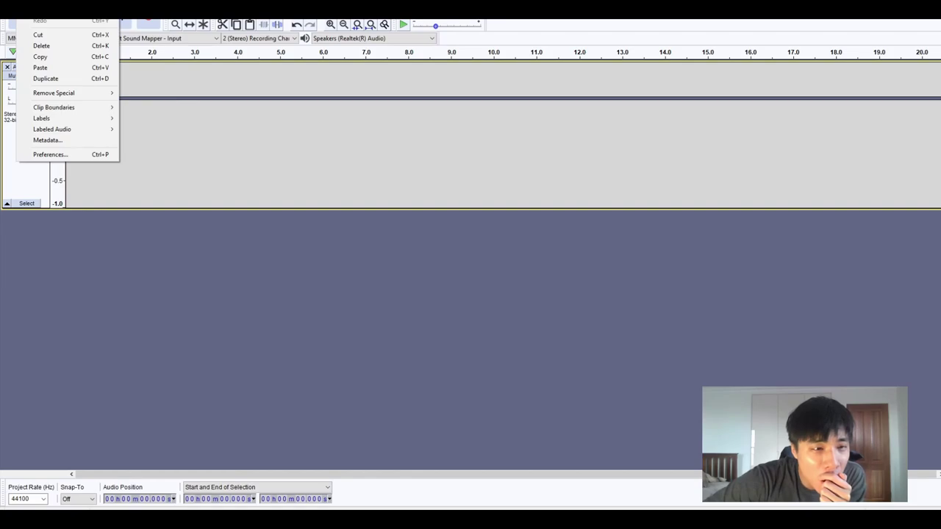
key(Escape)
click(157, 38)
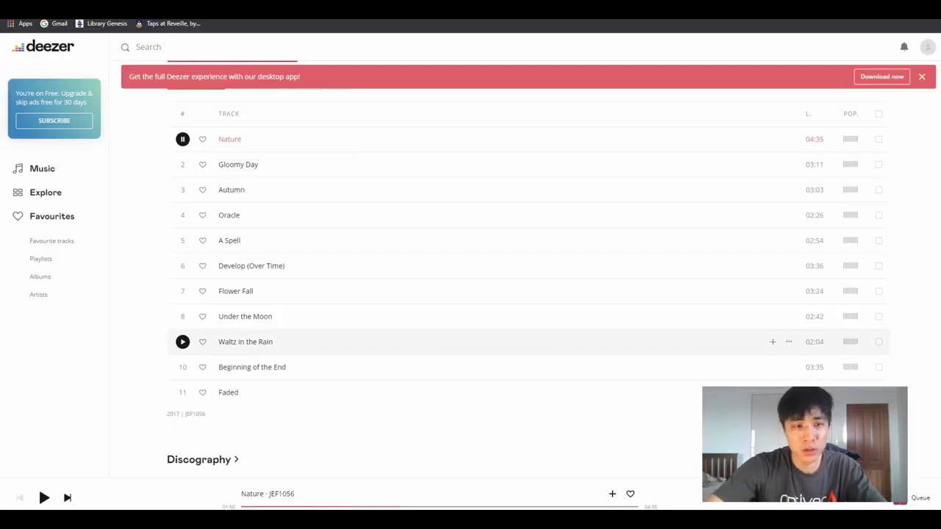
- Search 'how to change audacity audio input' in a new tab and play the featured video
key(ctrl+t)
text(how to change au)
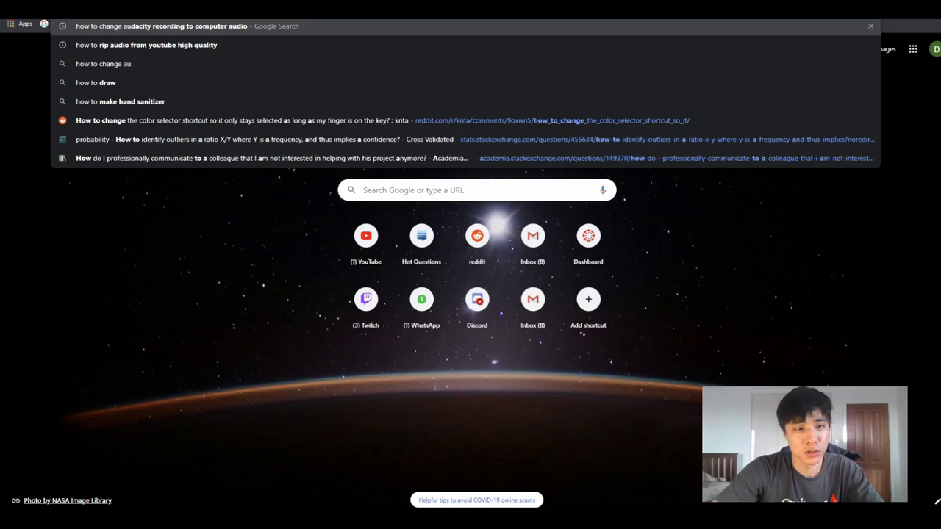
text(dacity audio in)
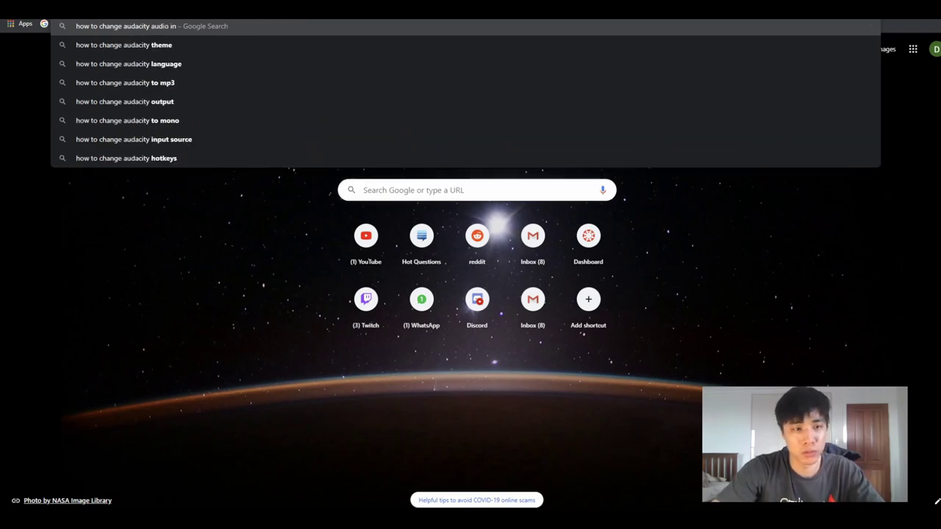
text(put)
key(Return)
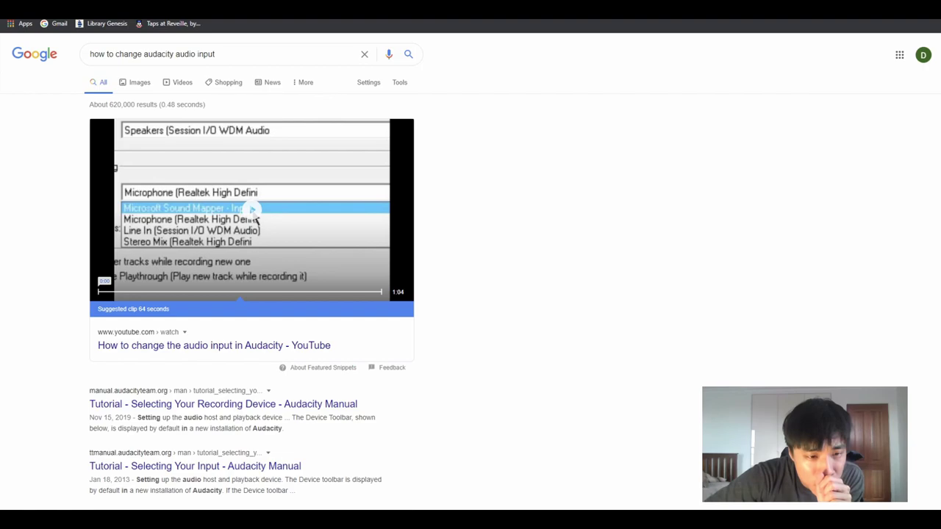
click(255, 219)
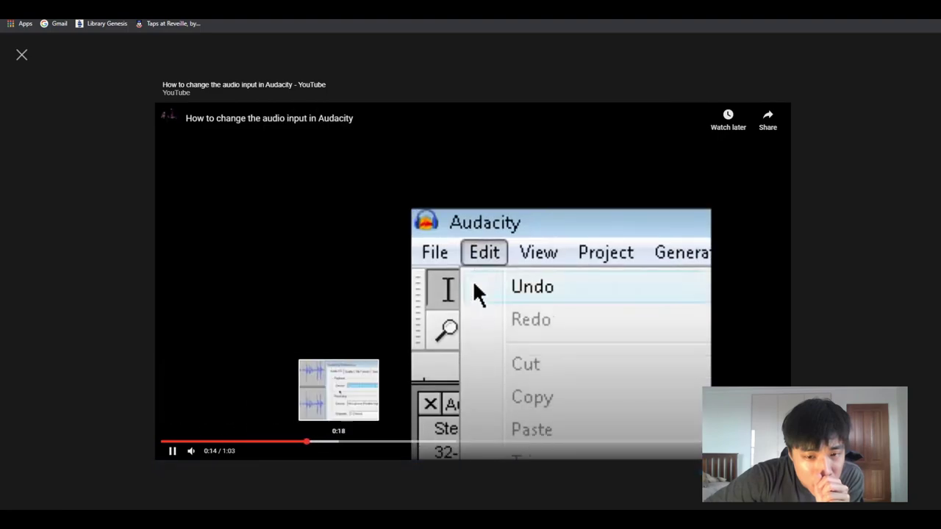
- Pause and resume the tutorial, then skip ahead to the Audio I/O preferences at 0:23
click(473, 280)
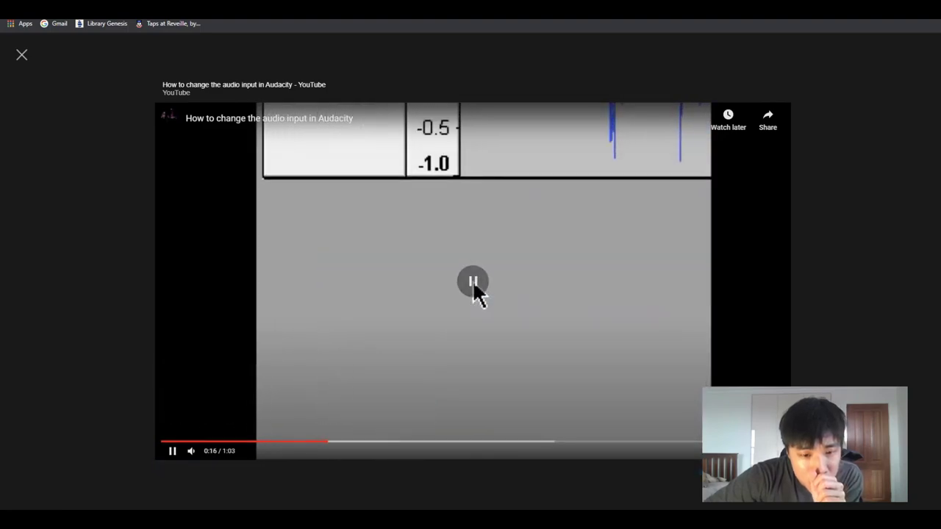
click(473, 280)
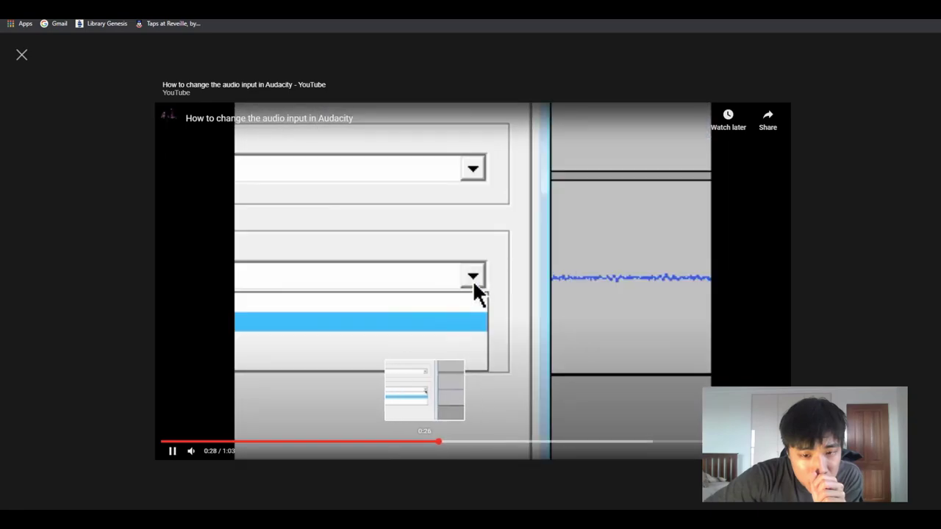
click(472, 280)
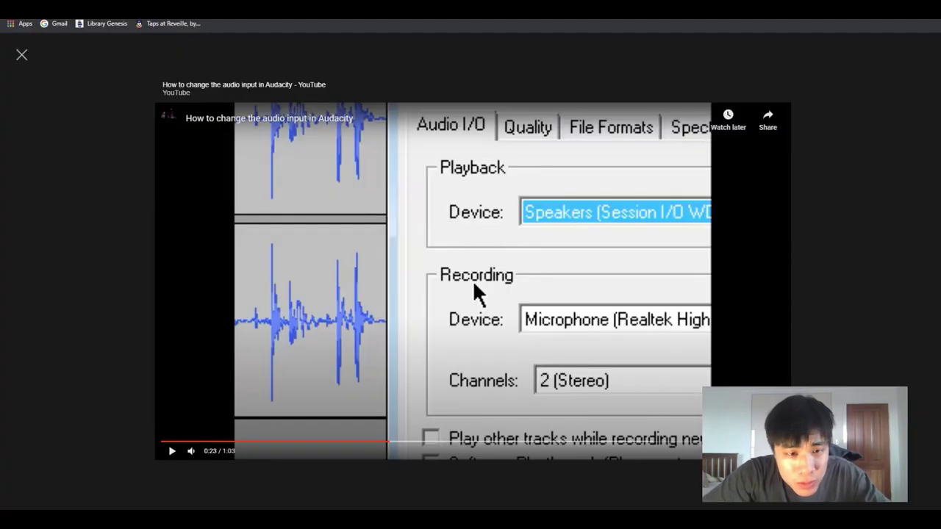
key(alt+Tab)
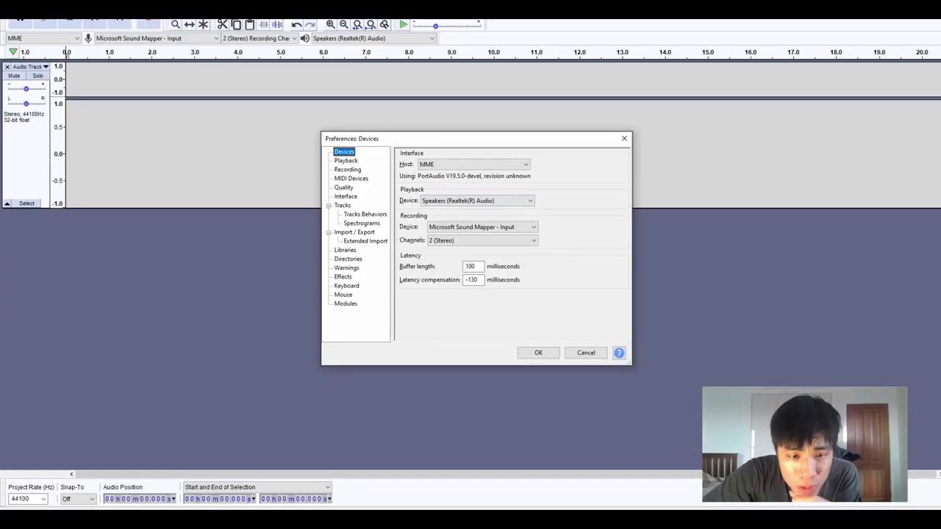
click(347, 169)
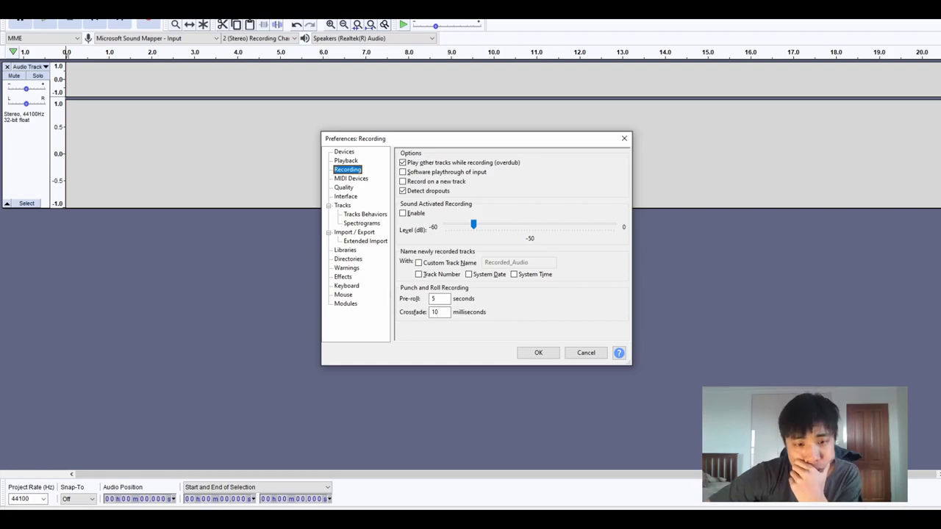
click(343, 152)
click(477, 201)
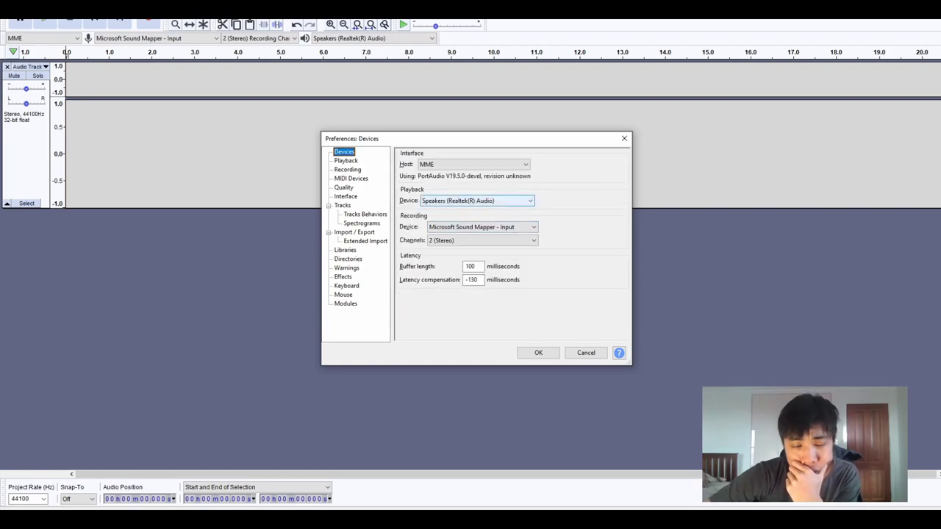
click(477, 201)
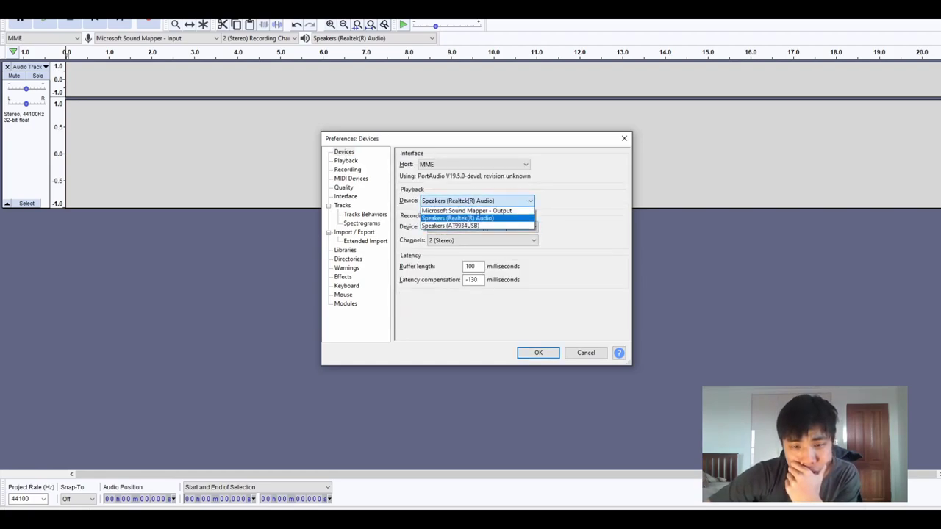
click(457, 219)
click(481, 227)
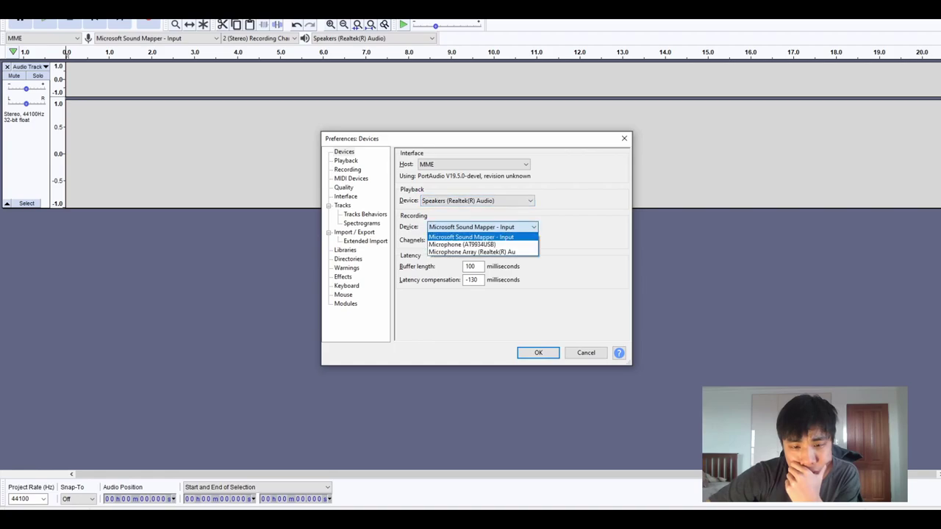
key(Escape)
click(481, 240)
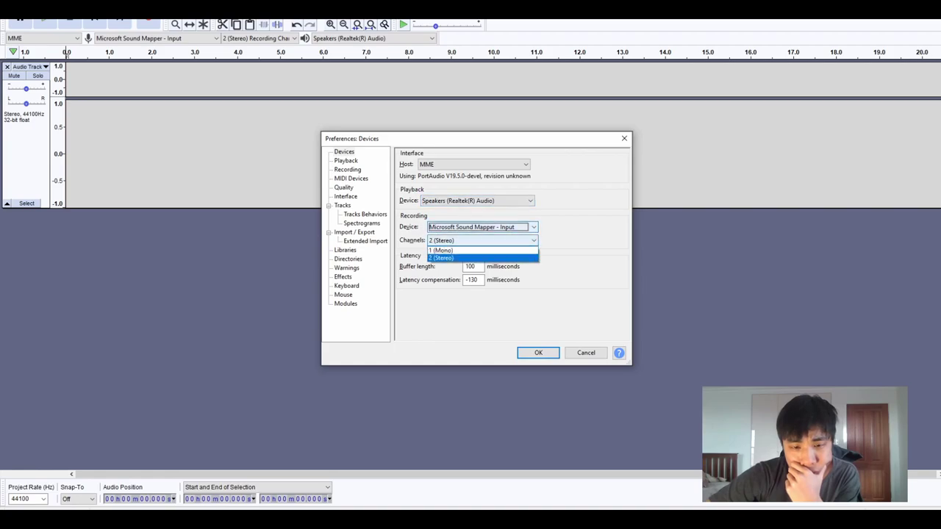
click(456, 254)
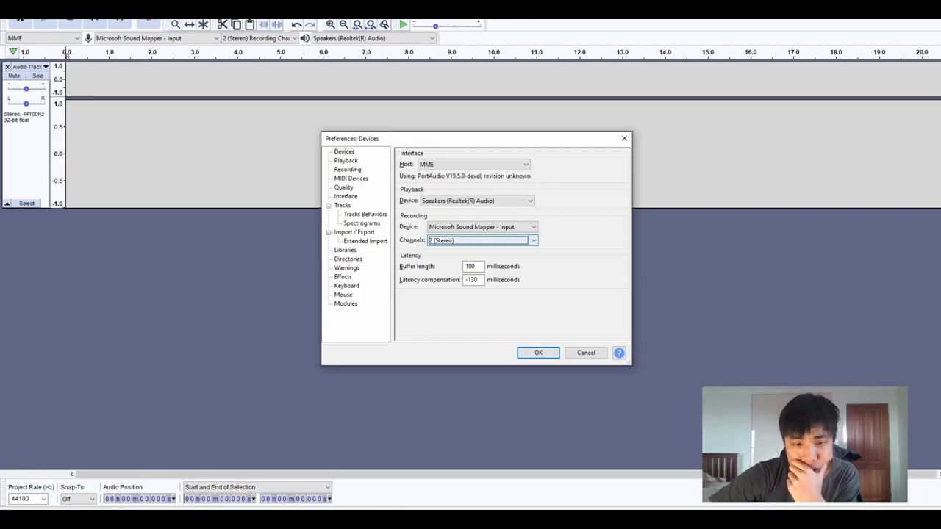
click(474, 164)
key(Escape)
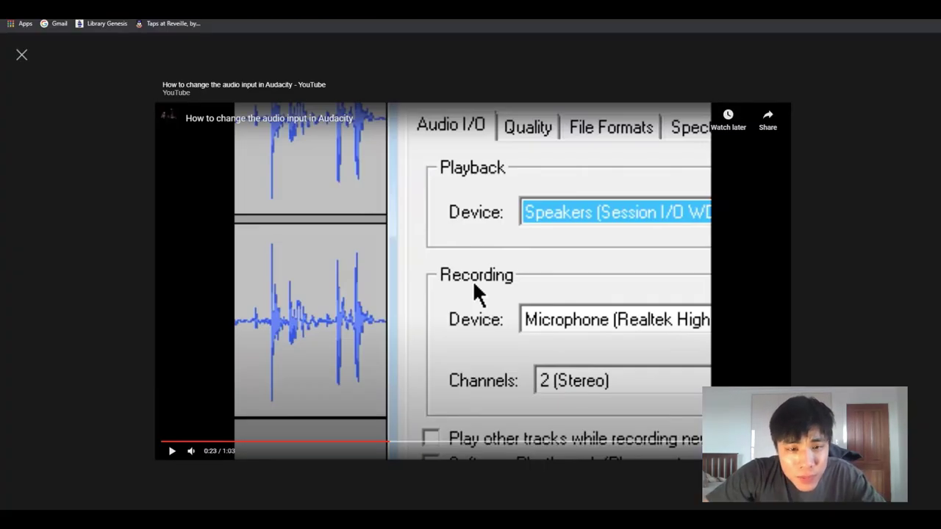
- Rewind the tutorial to 0:19 to rewatch the device step, then close it and scroll the results
click(347, 442)
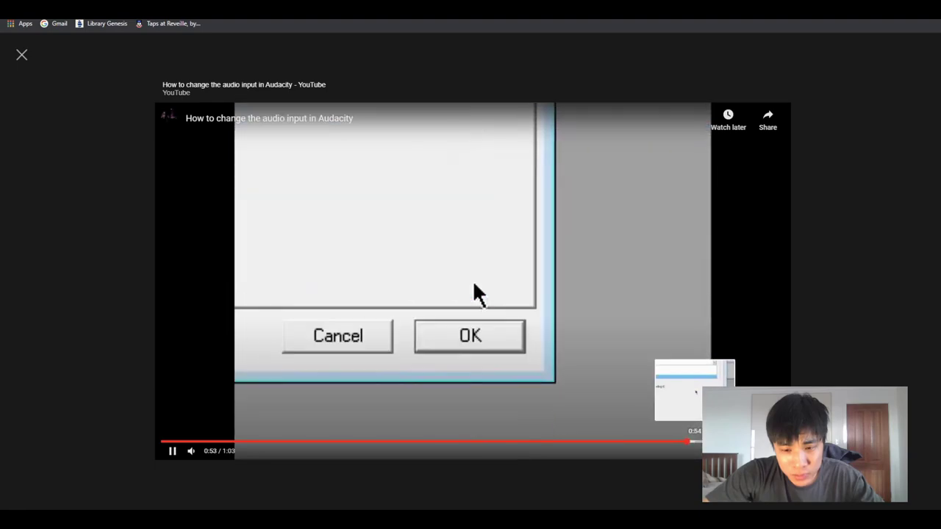
key(Escape)
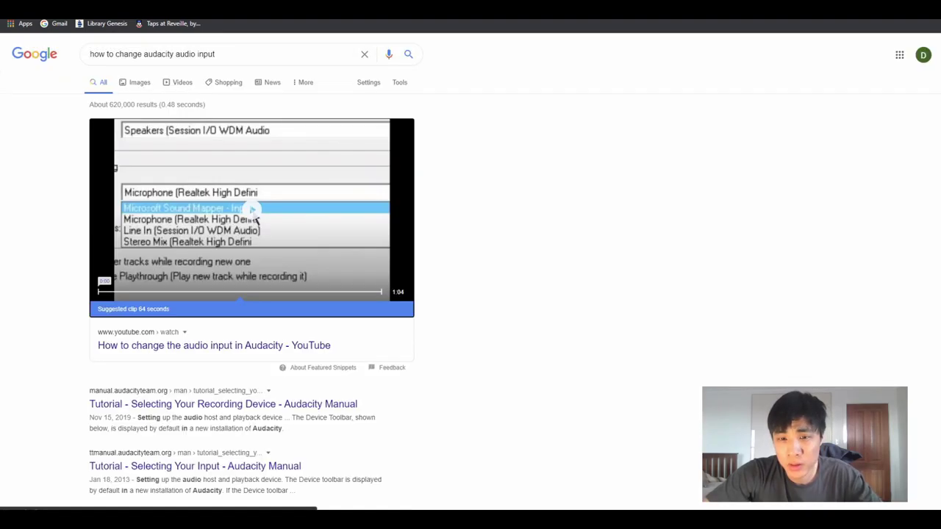
scroll(470, 272, down, 2)
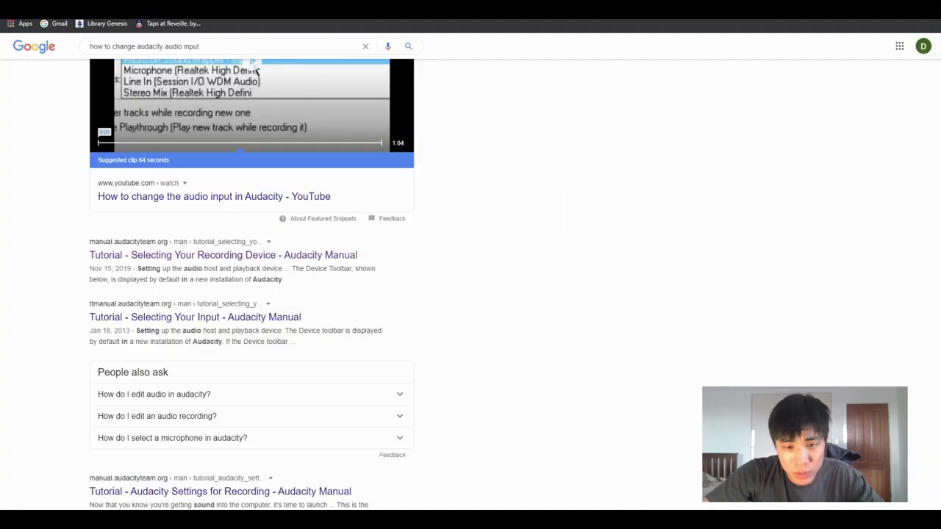
- Search 'microsoft sound mapper input' and open the Sound On Sound result
key(ctrl+t)
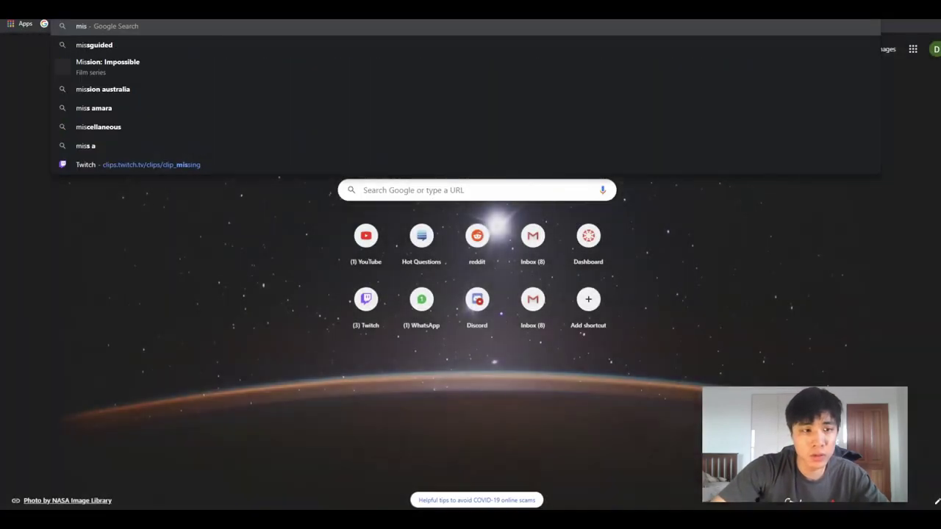
text(microsoft sound)
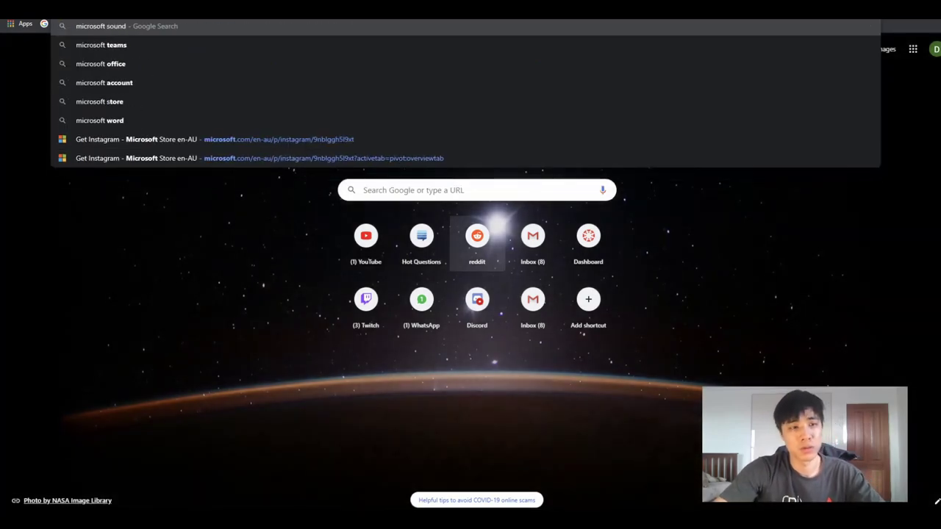
text( mapper input)
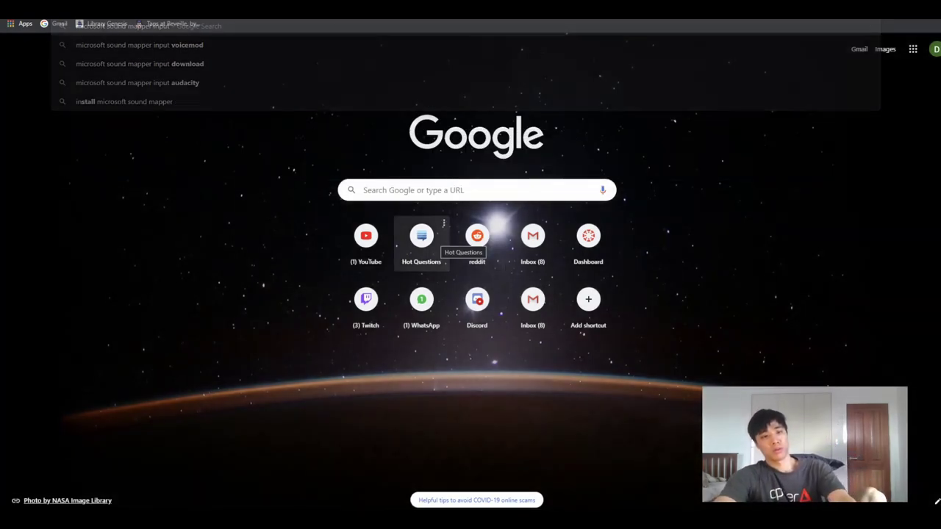
key(Return)
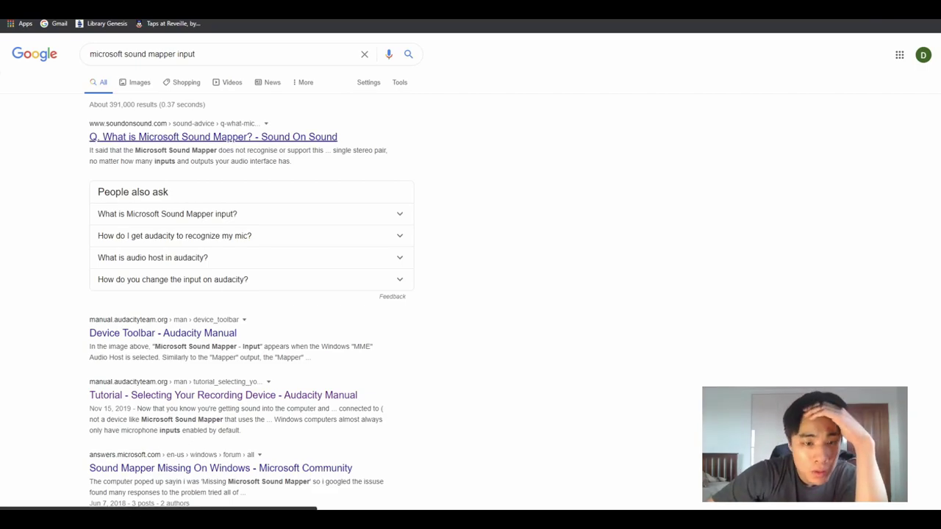
click(183, 137)
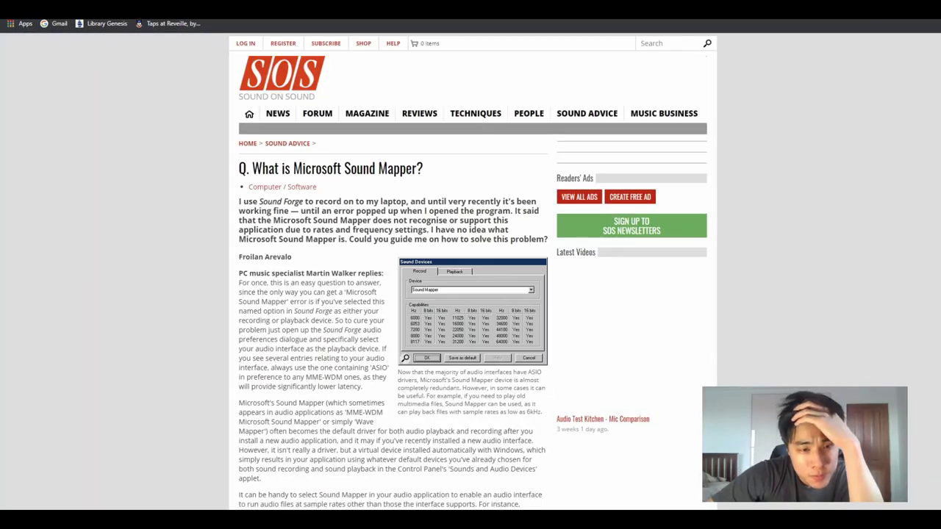
- Dismiss the ad-blocker notice and read 'Q. What is Microsoft Sound Mapper?' to the end
scroll(470, 272, down, 1)
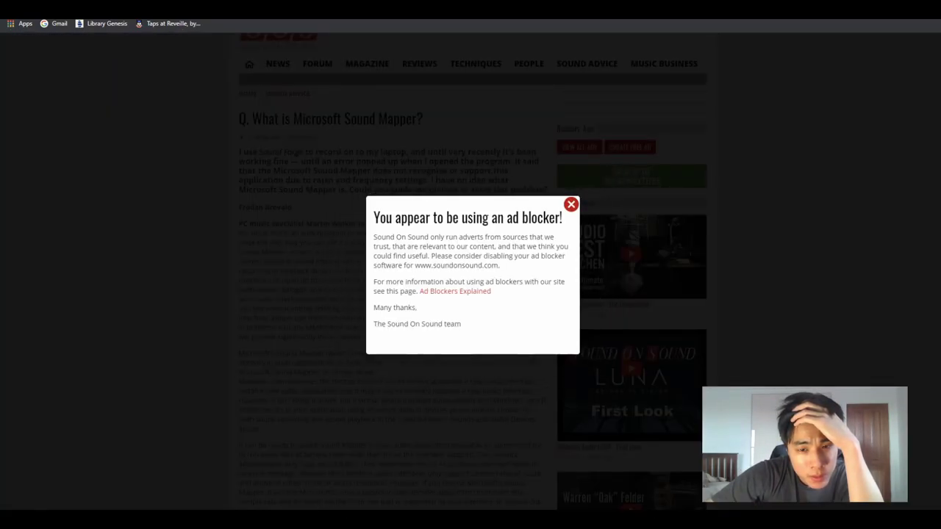
key(Escape)
scroll(470, 272, down, 1)
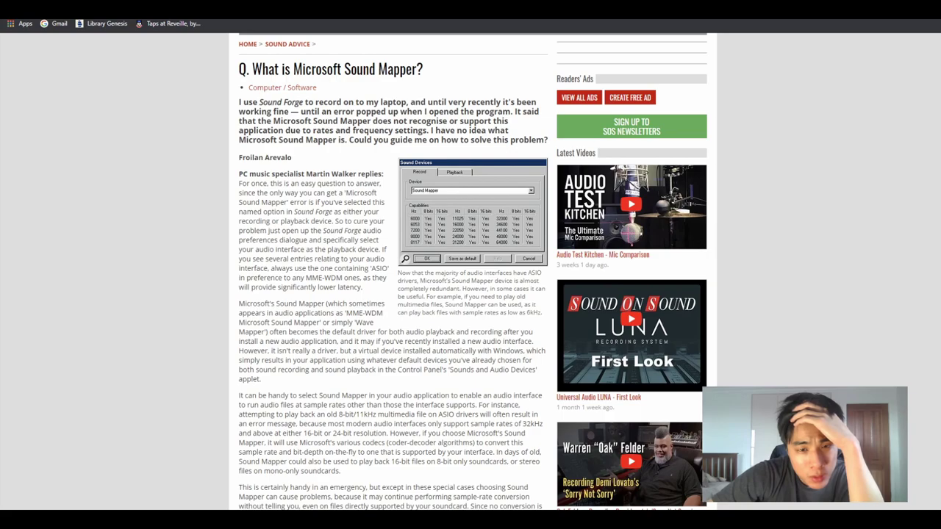
scroll(470, 272, down, 3)
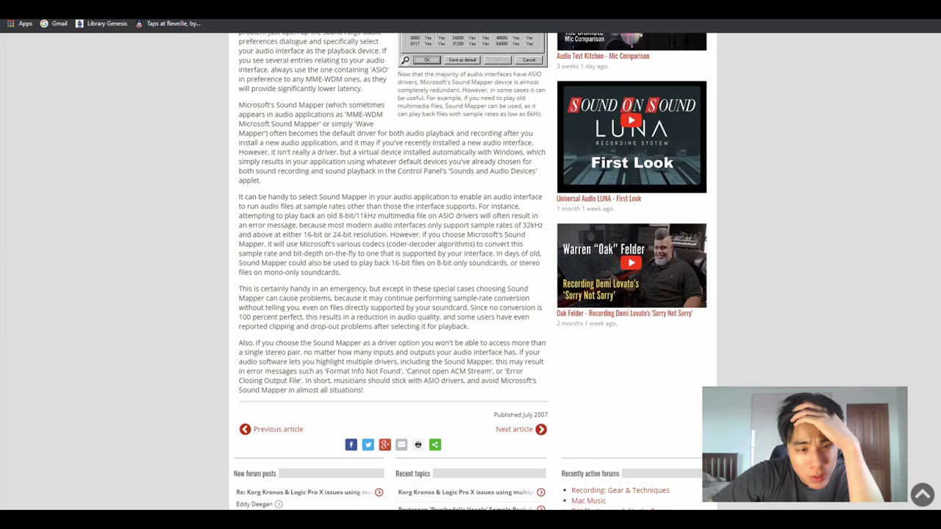
scroll(471, 272, up, 1)
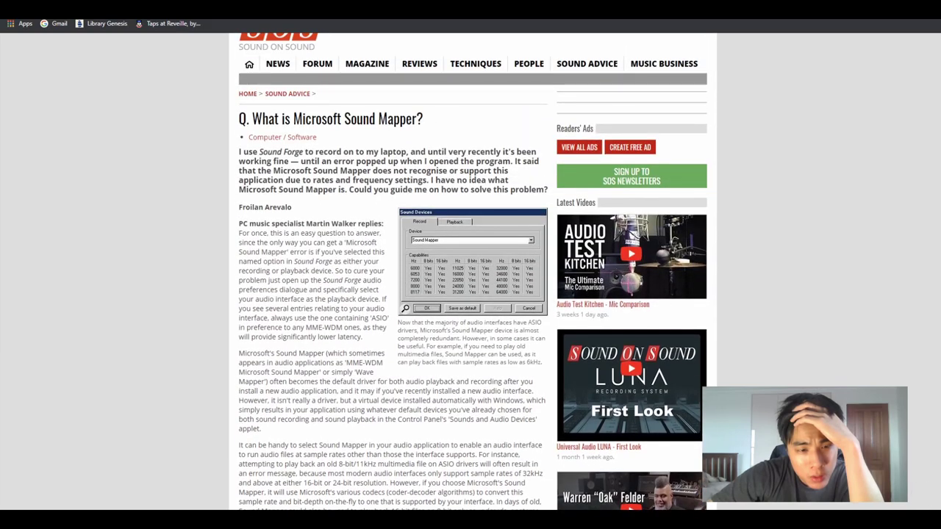
- Go back to the search results and keep Microsoft Sound Mapper - Input as Audacity's recording device
key(alt+Left)
key(alt+Tab)
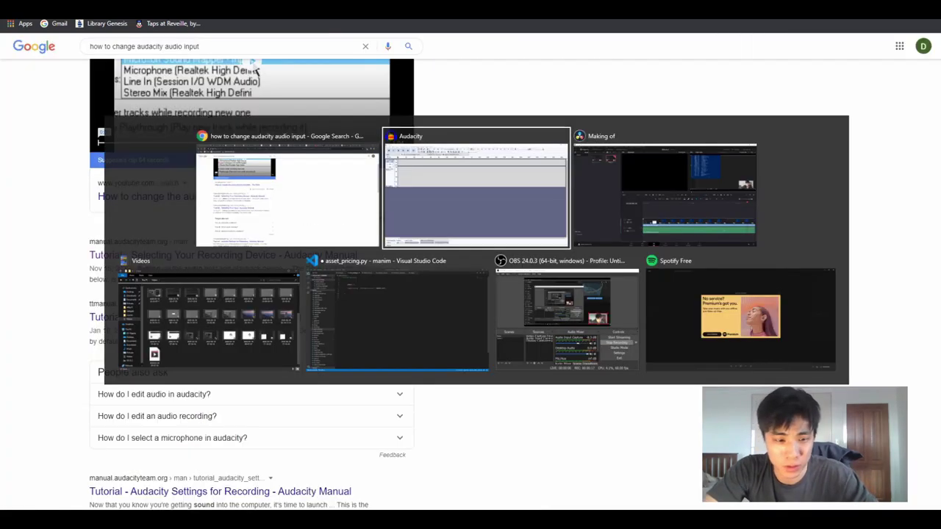
click(482, 226)
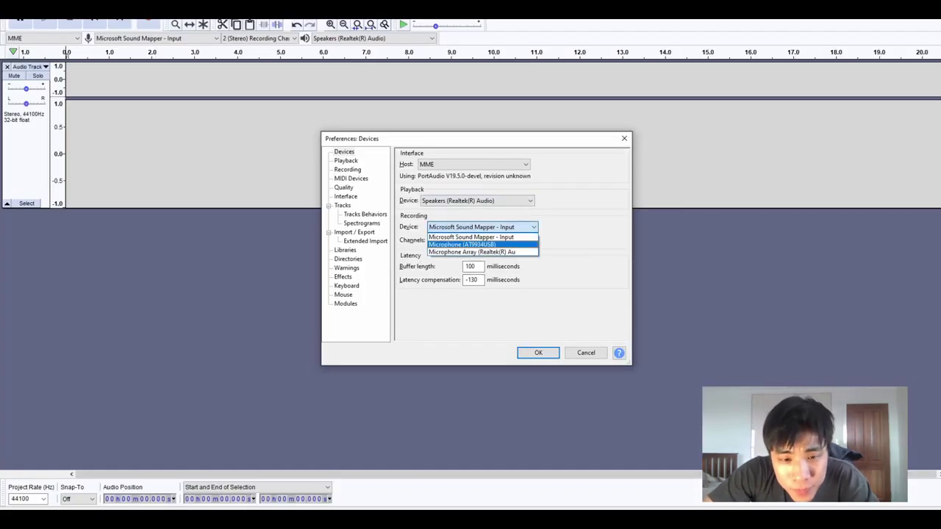
key(Down)
key(Up)
key(Up)
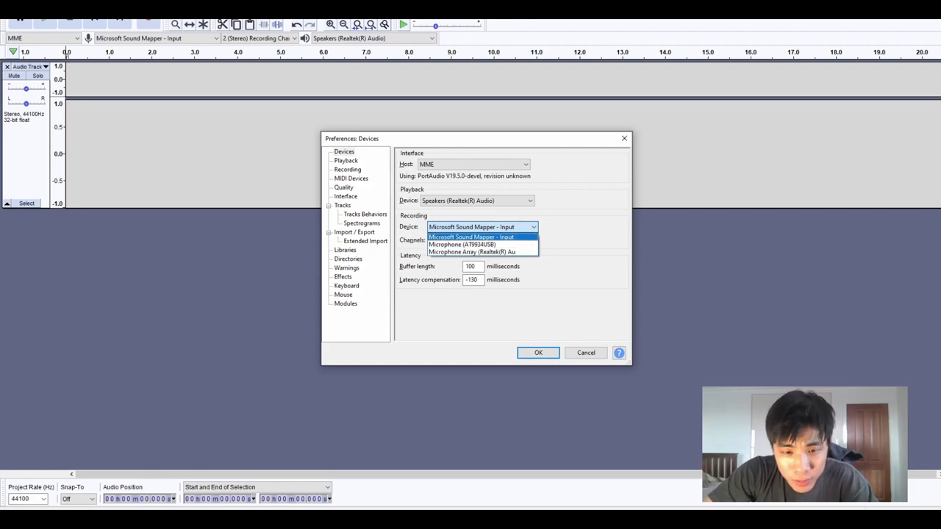
key(Return)
key(Return)
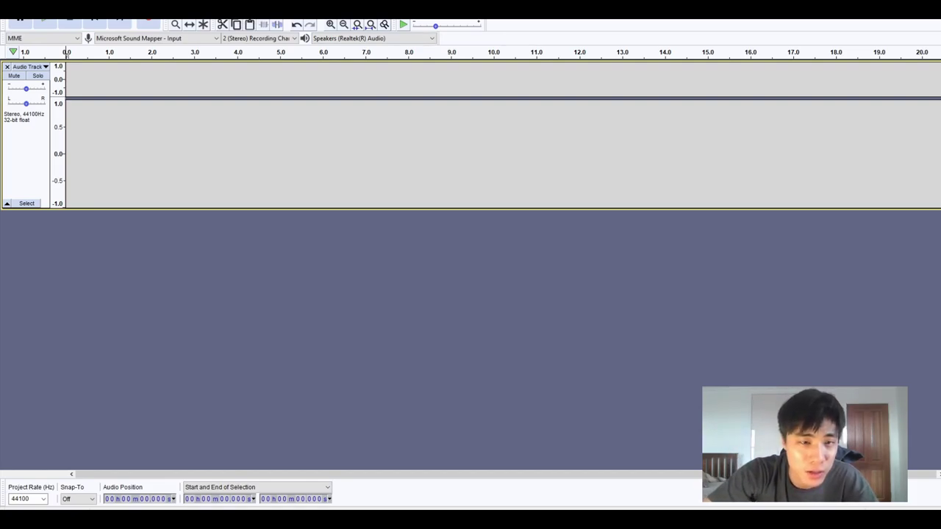
- Try the Realtek microphone array as input, then reselect Microsoft Sound Mapper - Input
click(154, 38)
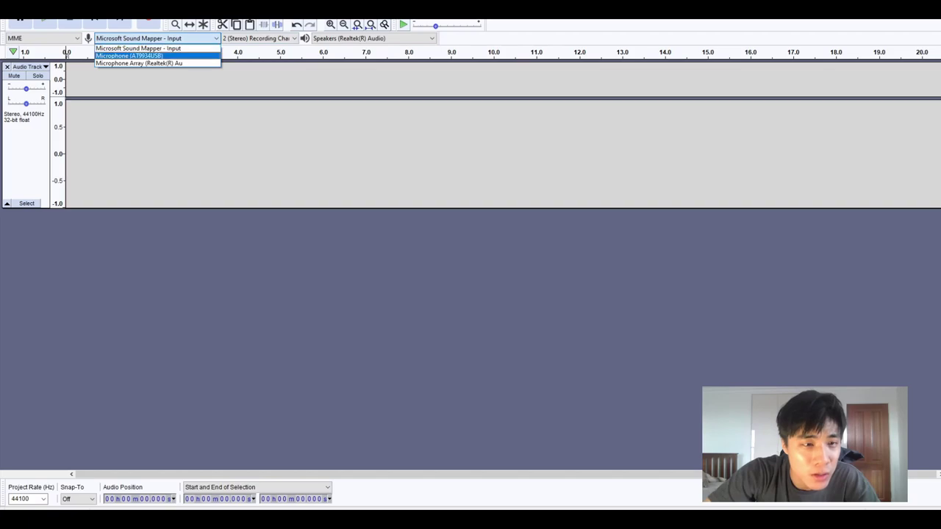
click(128, 55)
click(220, 16)
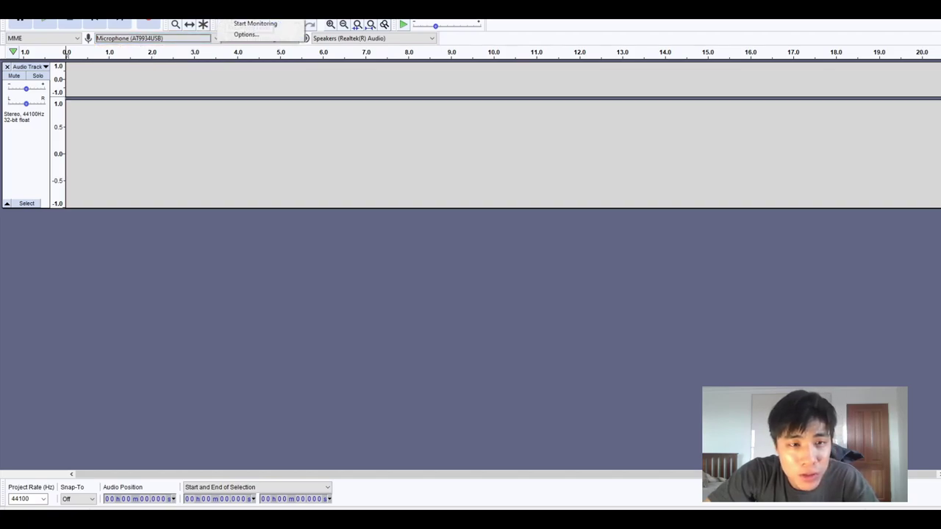
key(Escape)
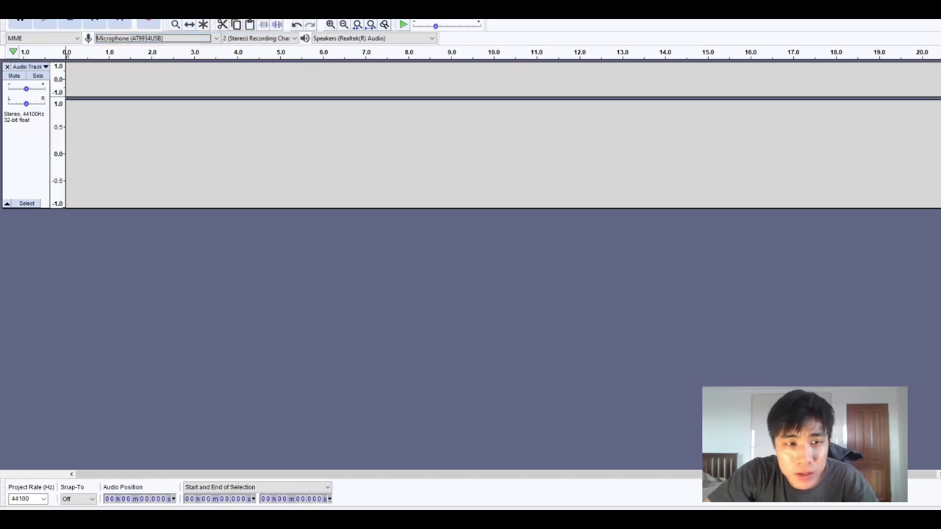
key(alt+Down)
key(Down)
key(Return)
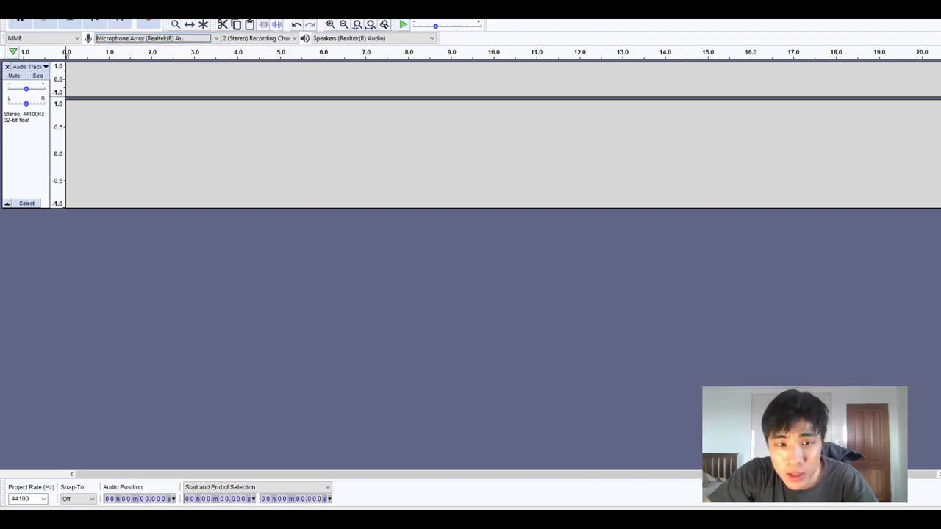
key(alt+Down)
key(Up)
key(Up)
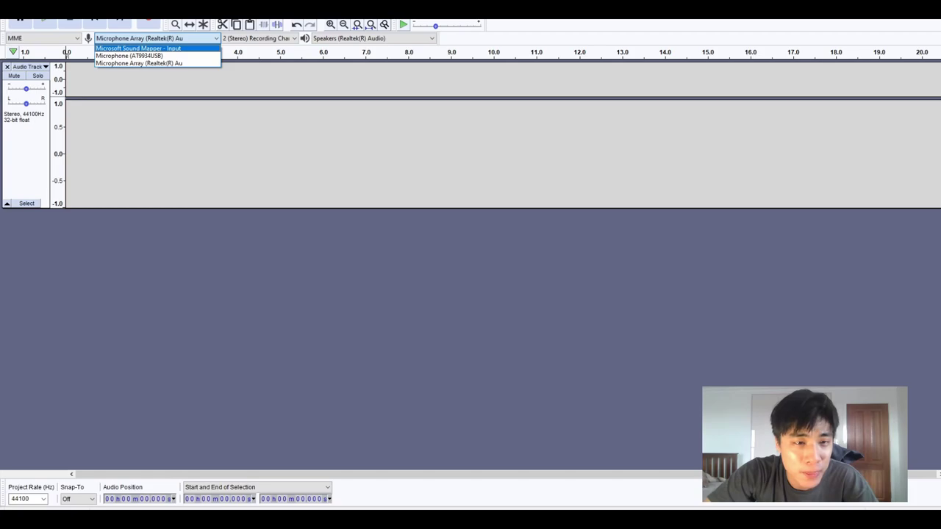
key(Return)
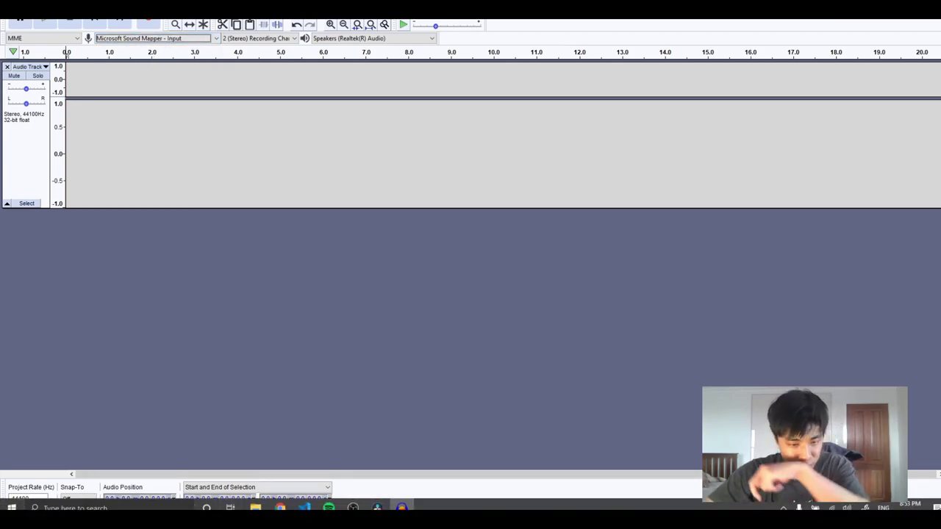
- Open 'Tutorial - Selecting Your Input - Audacity Manual' from the search results and scroll through it
click(280, 507)
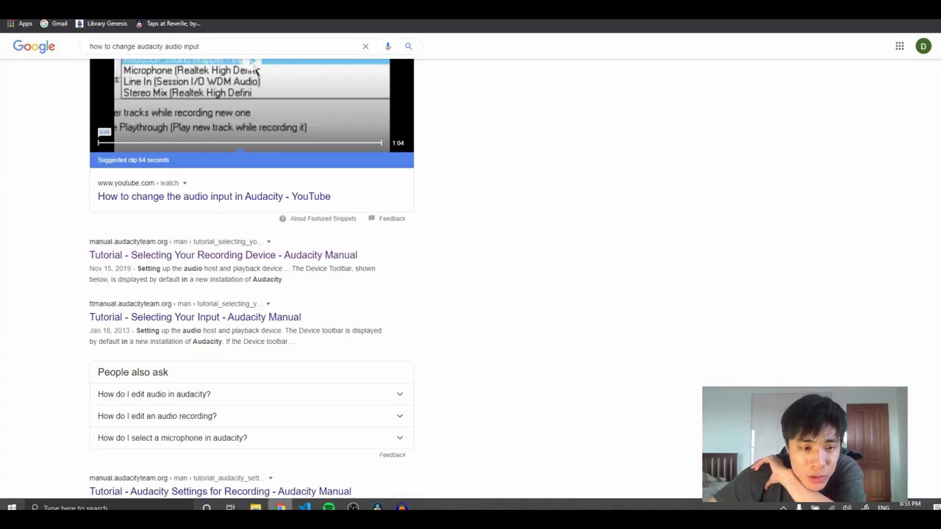
click(195, 317)
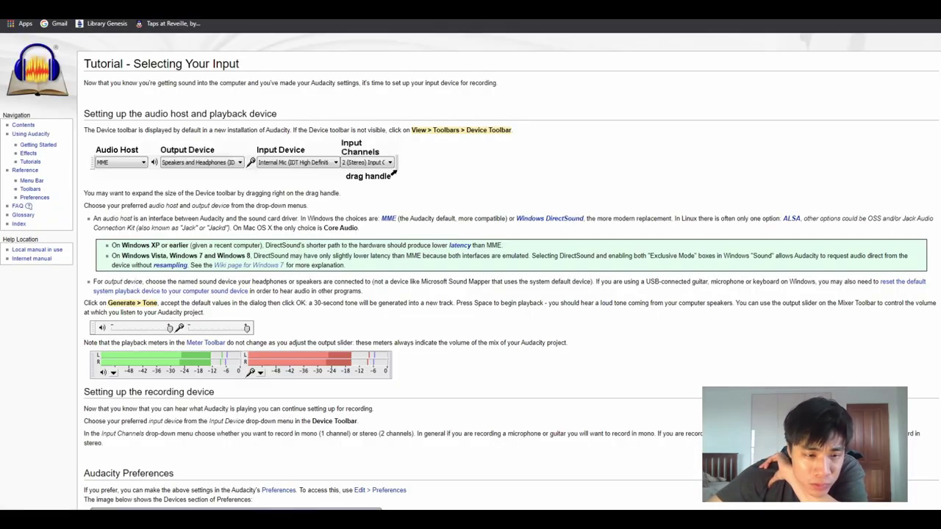
scroll(470, 272, down, 1)
scroll(470, 272, down, 2)
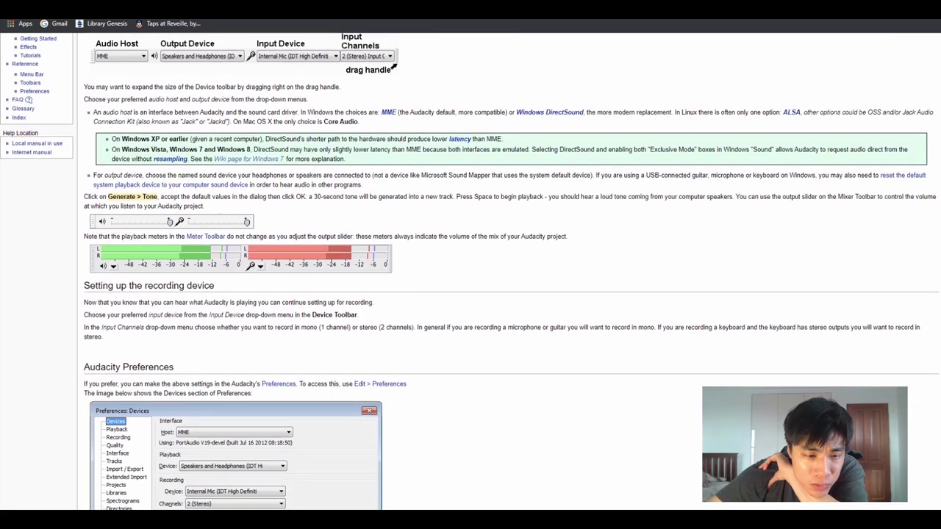
scroll(470, 272, down, 2)
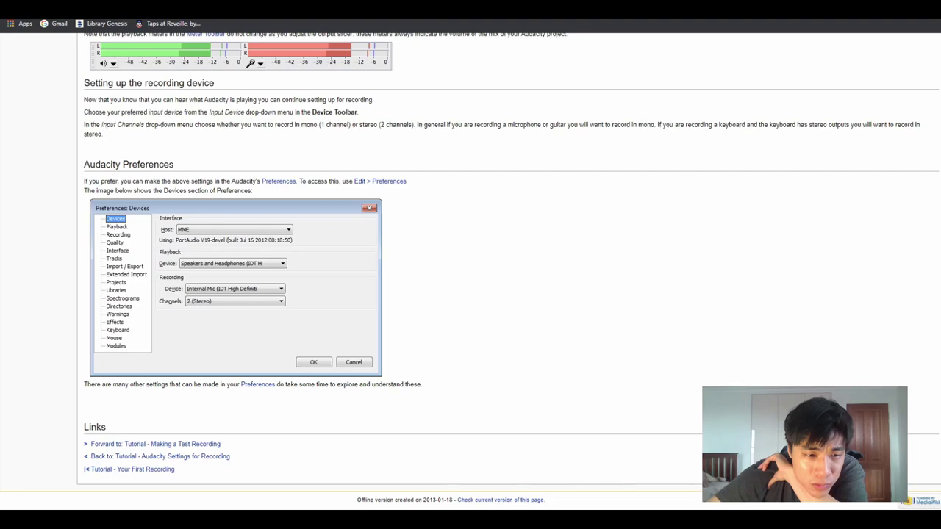
scroll(470, 272, up, 5)
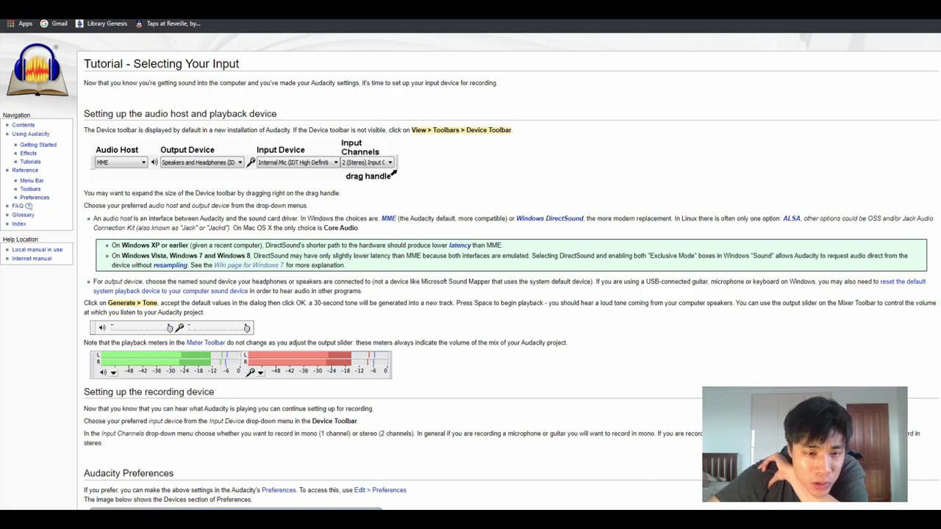
- Highlight the audio host paragraph, then read on through the device setup instructions
triple_click(270, 228)
double_click(270, 228)
click(270, 228)
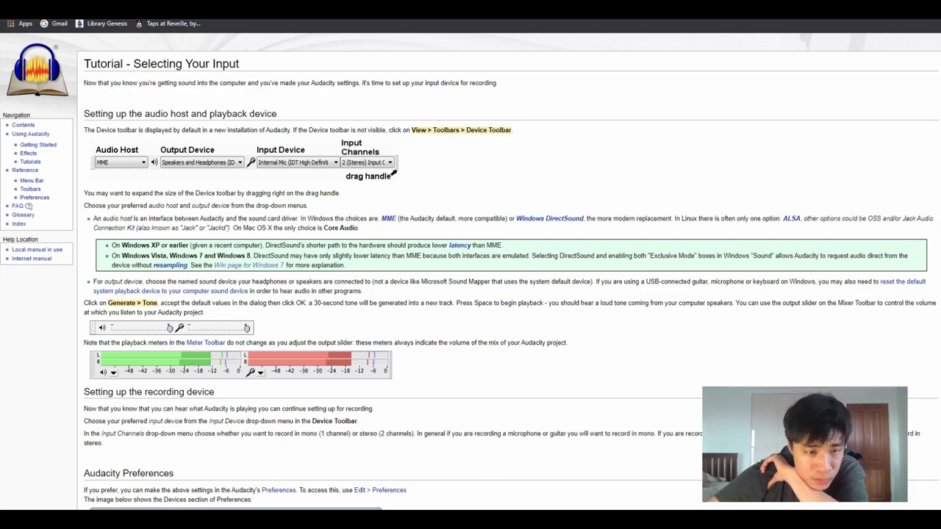
scroll(471, 272, down, 1)
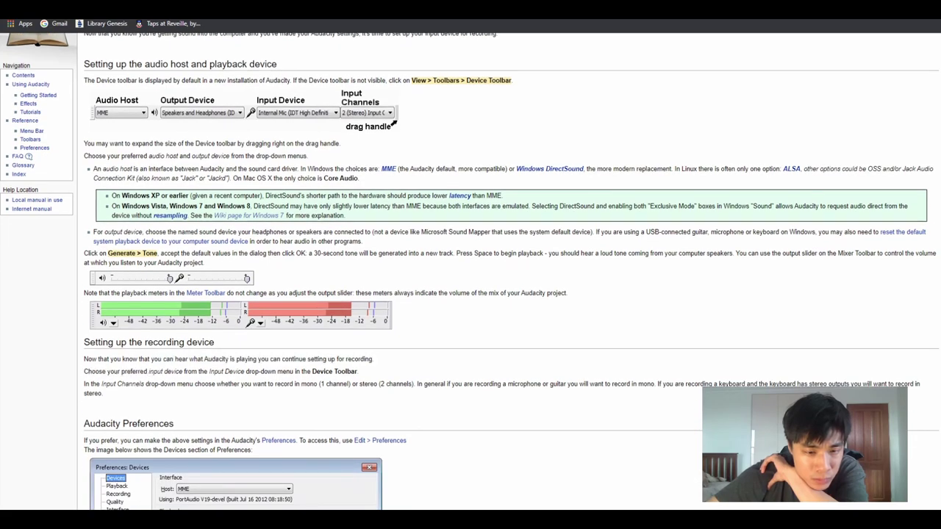
scroll(471, 272, down, 3)
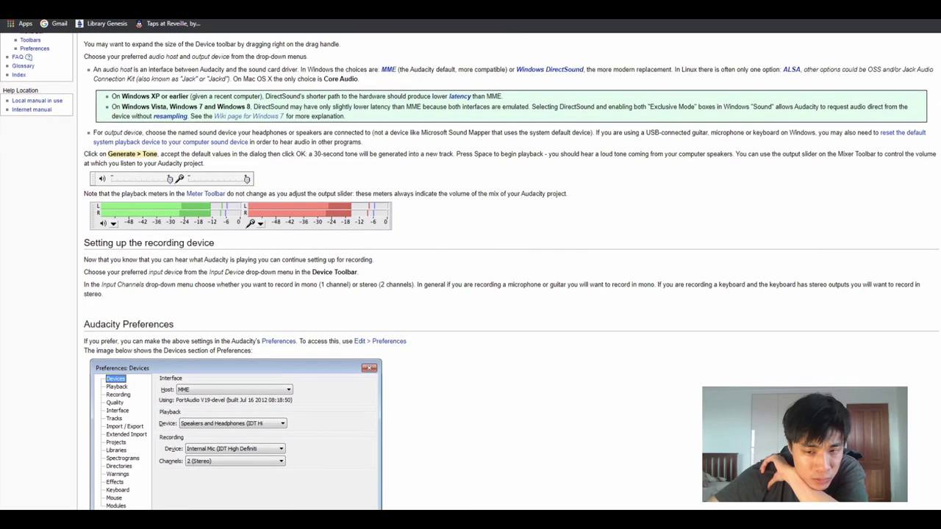
scroll(470, 272, down, 3)
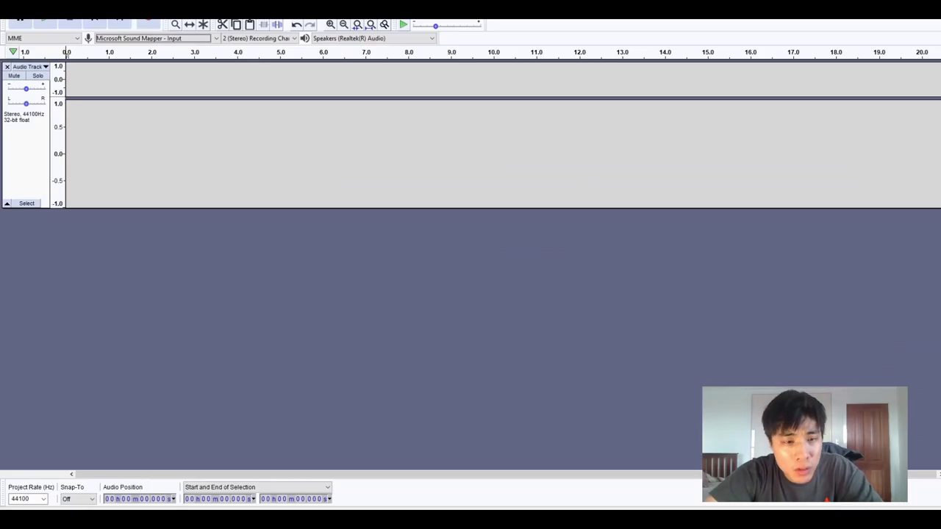
- Try the Windows DirectSound host with Primary Sound Capture Driver as recording device
click(156, 37)
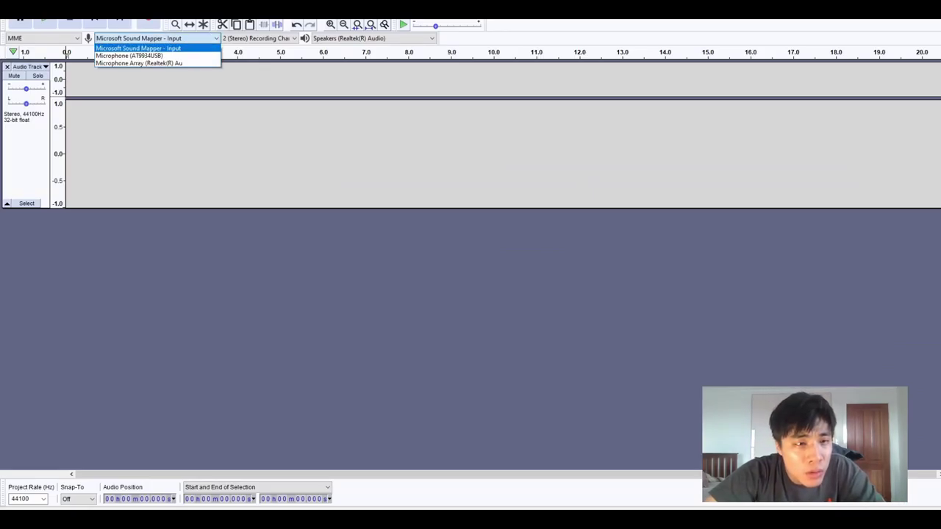
click(42, 38)
click(42, 38)
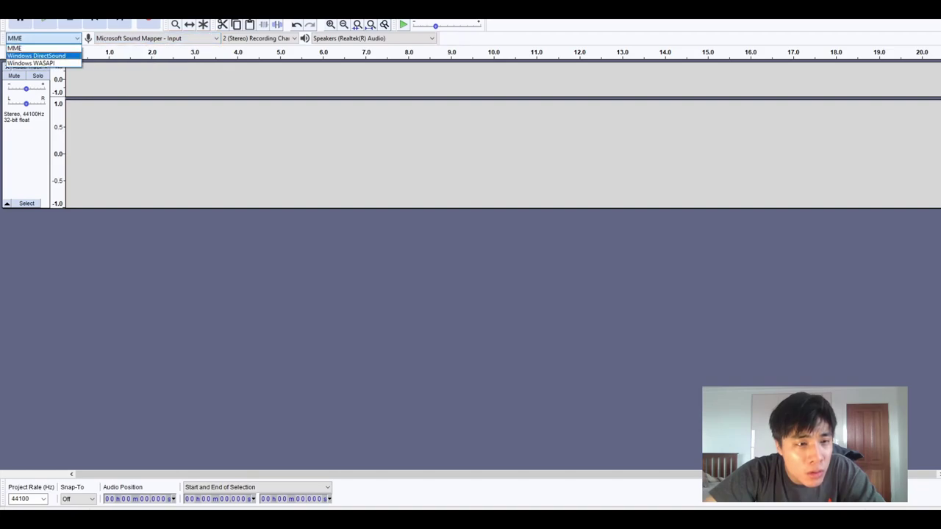
click(36, 55)
click(155, 37)
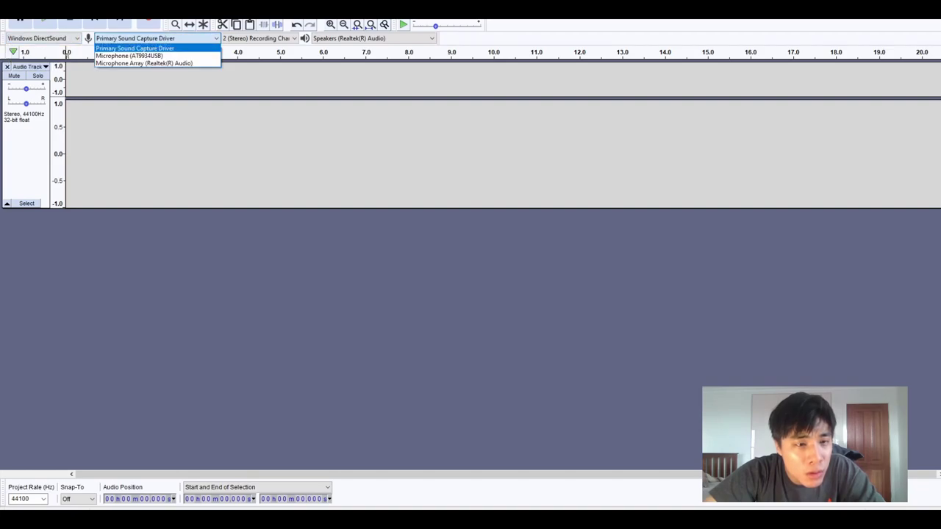
key(Return)
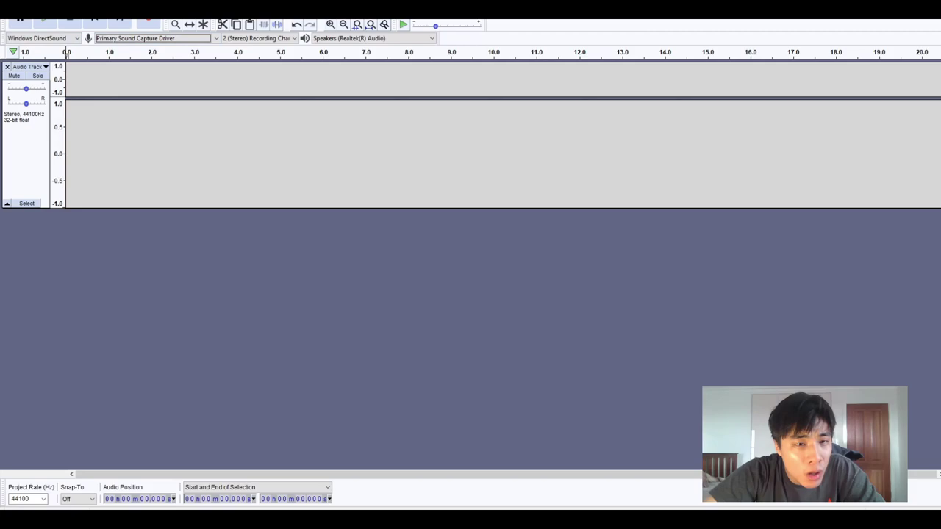
click(175, 37)
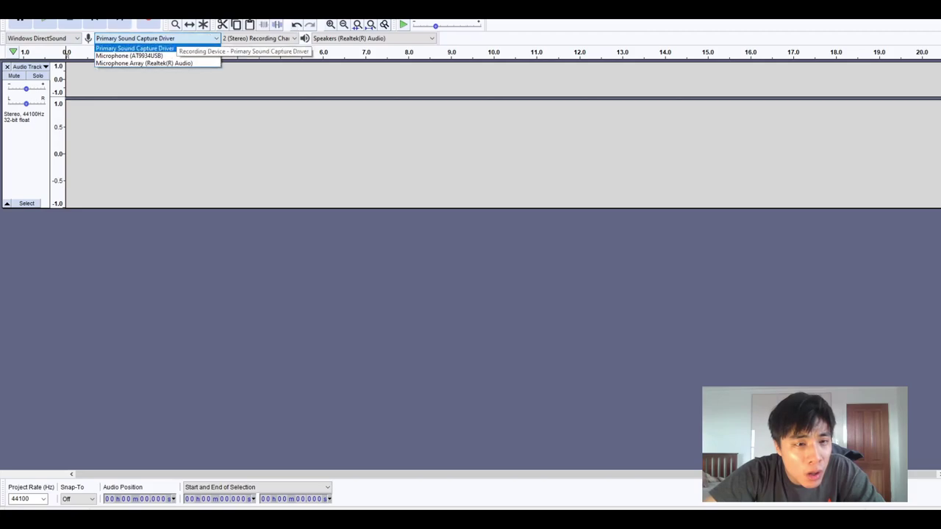
- Switch the host to Windows WASAPI and record from Speakers (Realtek(R) Audio) (loopback)
click(45, 37)
click(44, 38)
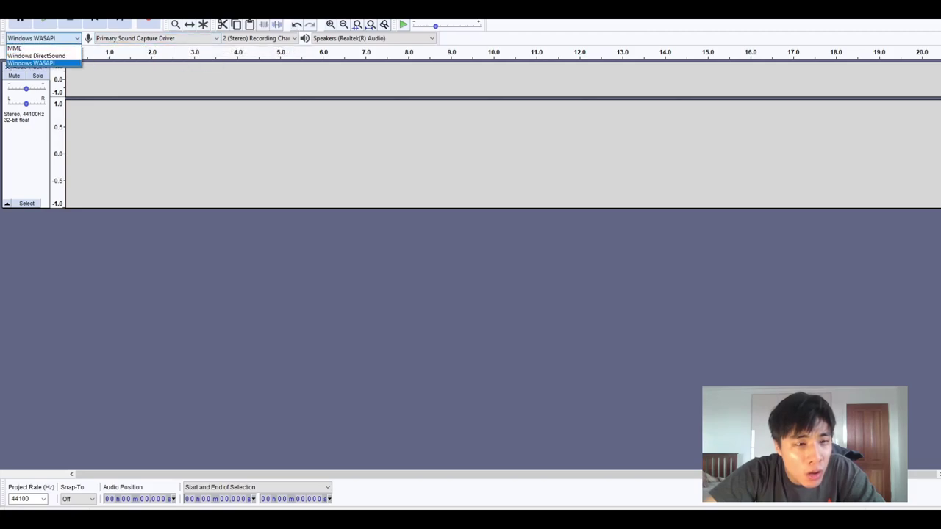
click(30, 63)
click(151, 38)
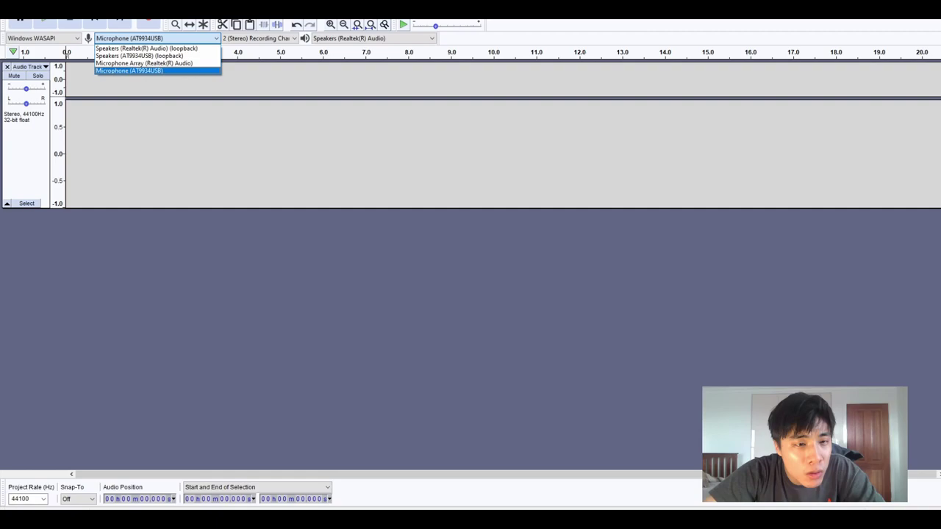
key(Up)
key(Up)
key(Up)
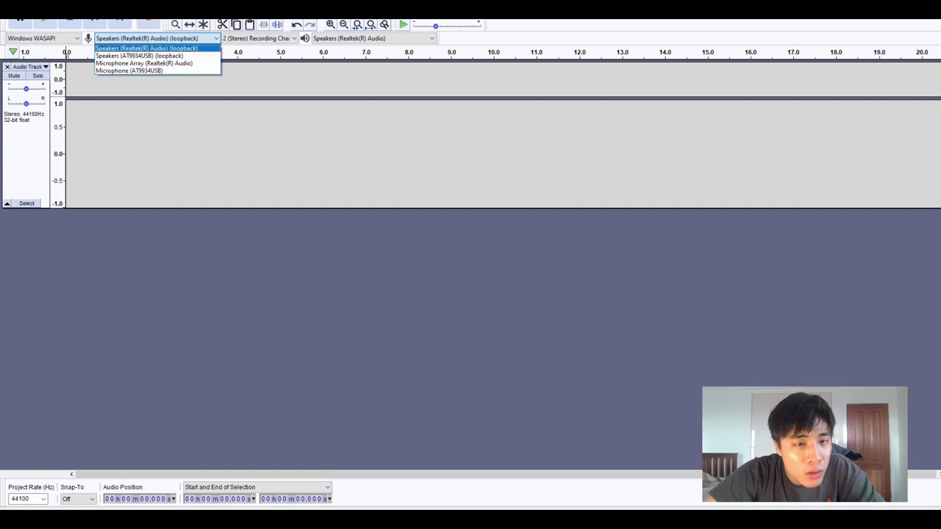
key(Return)
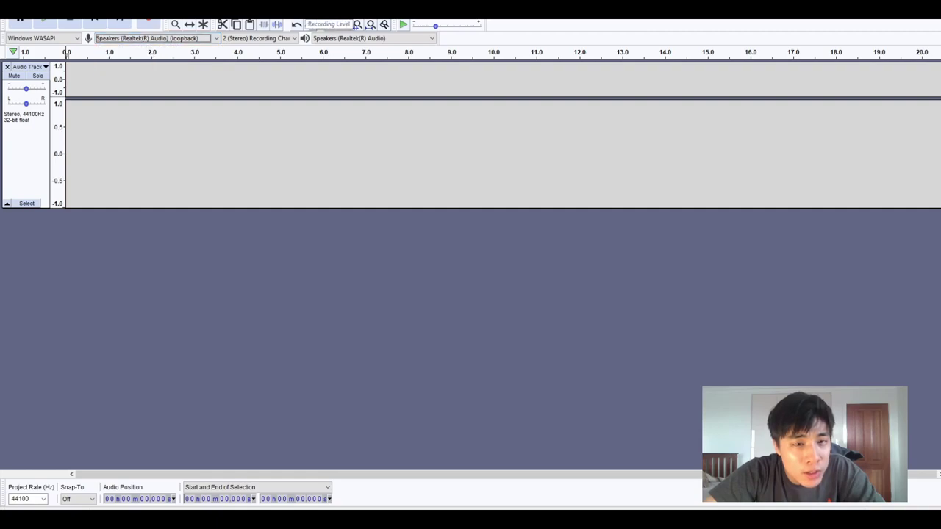
key(Tab)
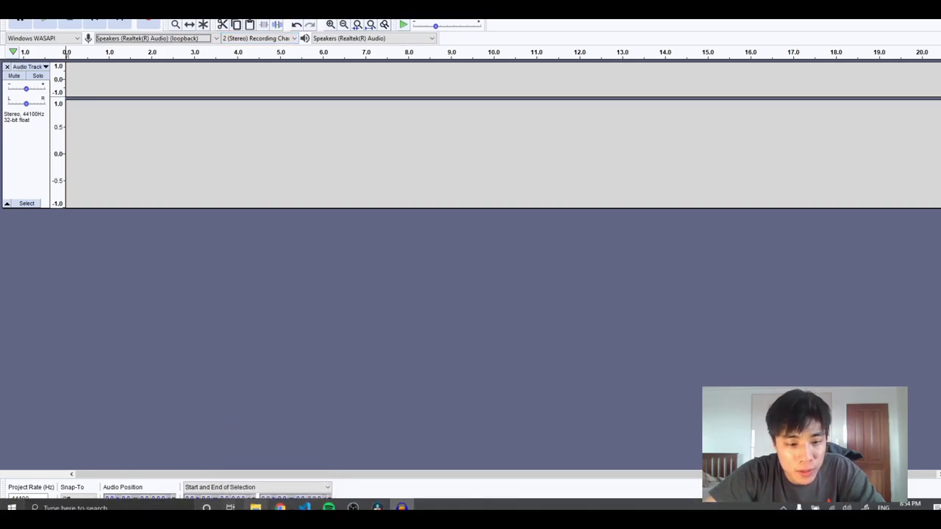
- Bring Chrome forward and cycle tabs to 'Tutorial - Selecting Your Recording Device'
click(280, 507)
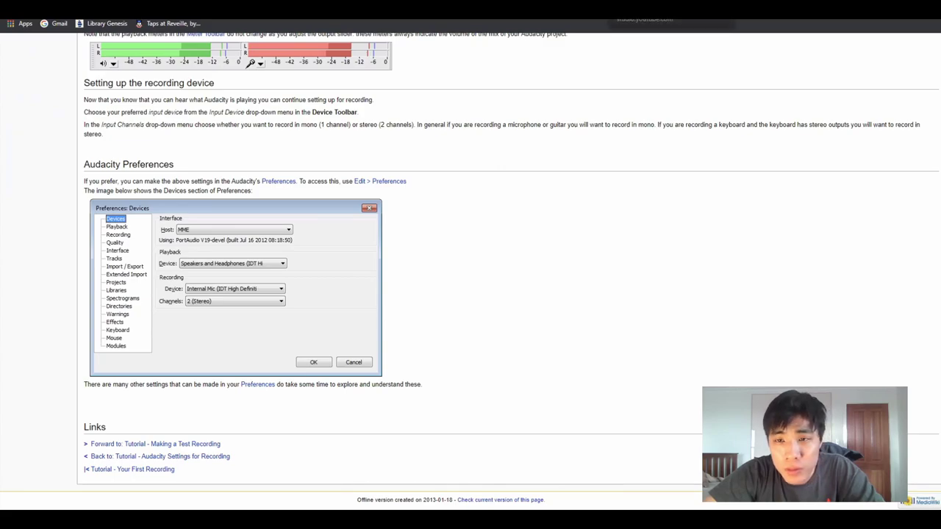
key(ctrl+Tab)
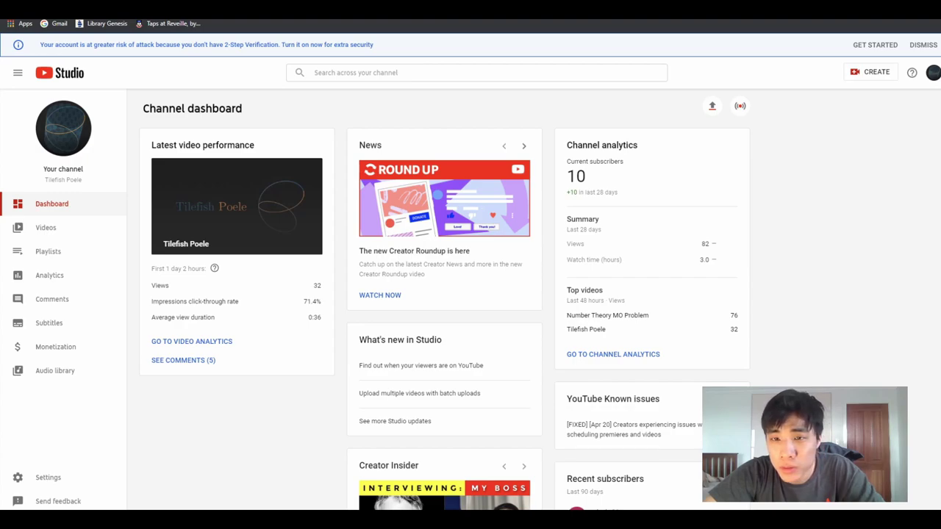
key(ctrl+Tab)
key(ctrl+Tab)
key(ctrl+Tab)
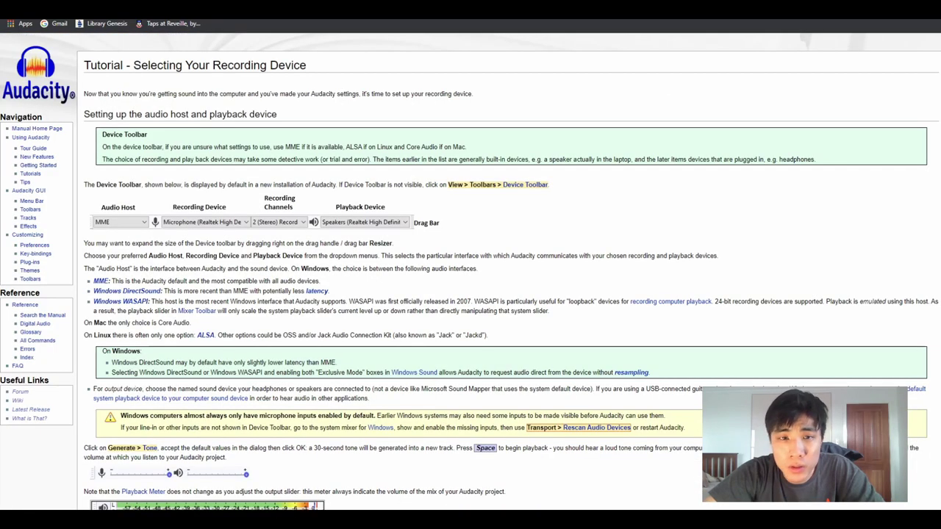
key(ctrl+Tab)
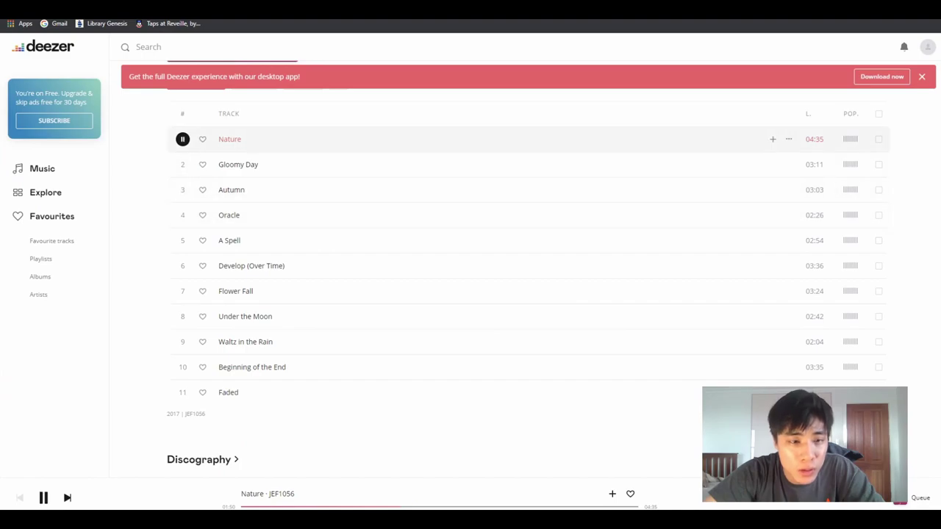
- Check Audacity, then restart Deezer's Nature track from near its beginning
key(alt+Tab)
key(alt+Tab)
key(alt+Tab)
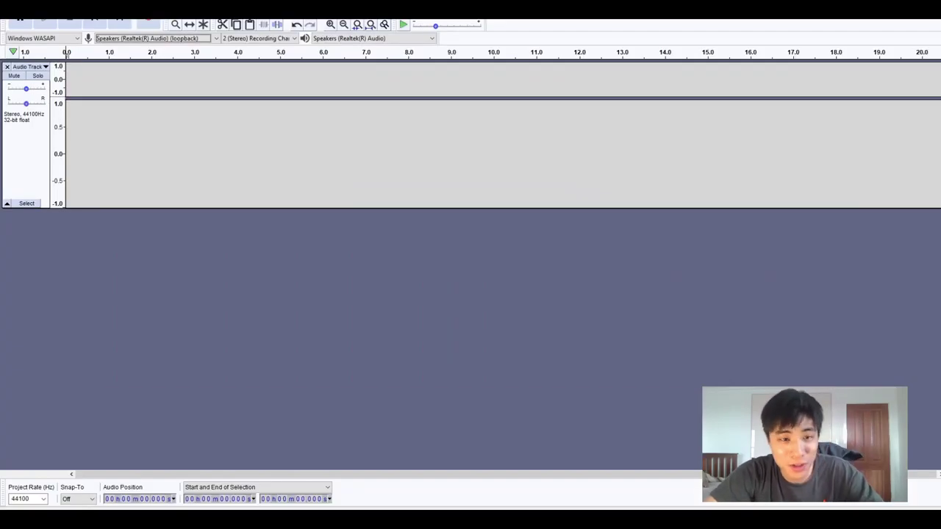
key(alt+Tab)
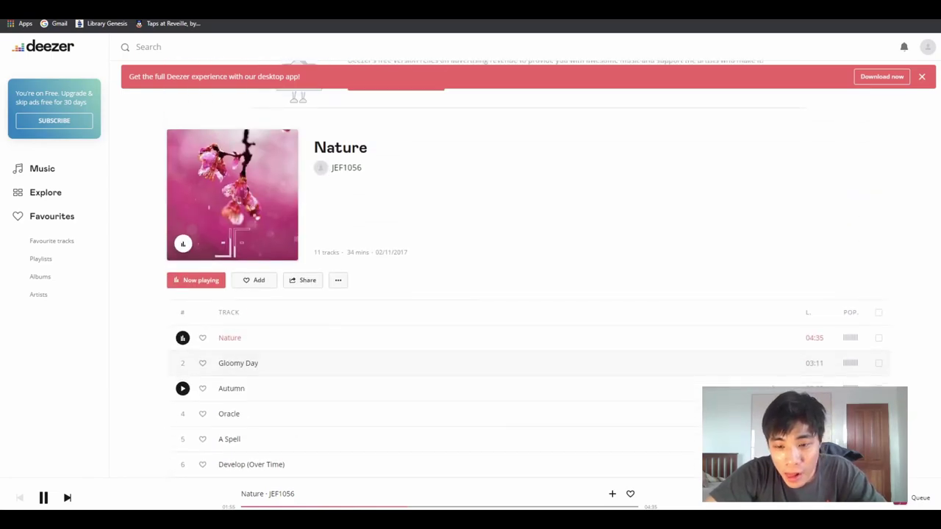
key(alt+Tab)
key(alt+Tab)
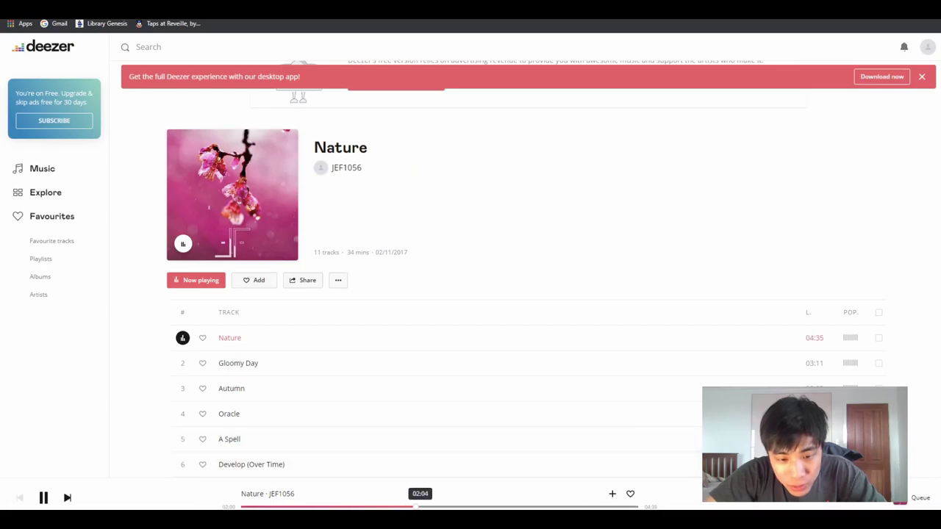
click(240, 507)
key(space)
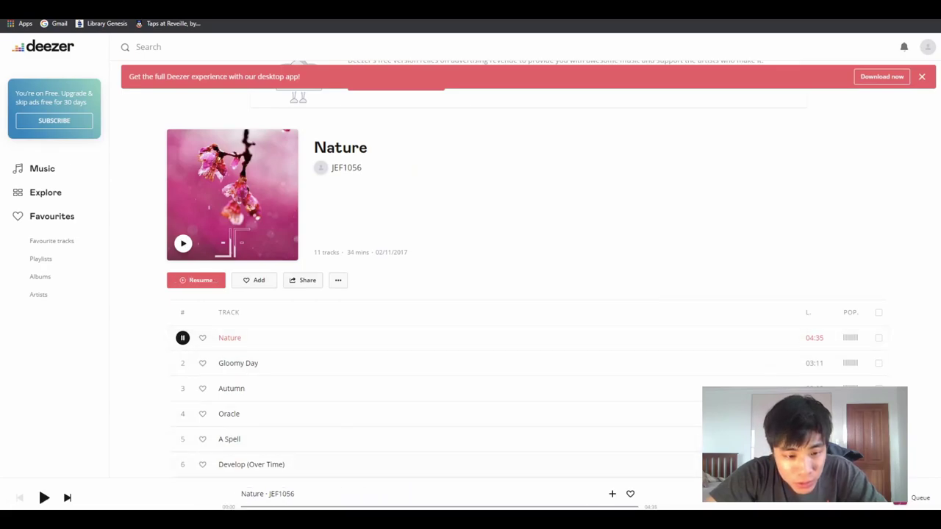
key(space)
- Toggle Nature track playback between Audacity checks, leaving it playing while Audacity records
key(alt+Tab)
key(alt+Tab)
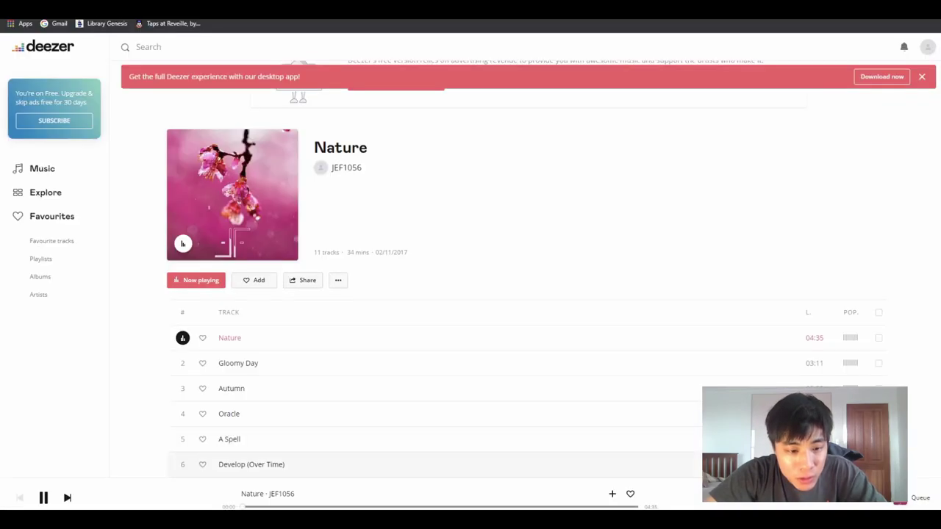
key(space)
key(space)
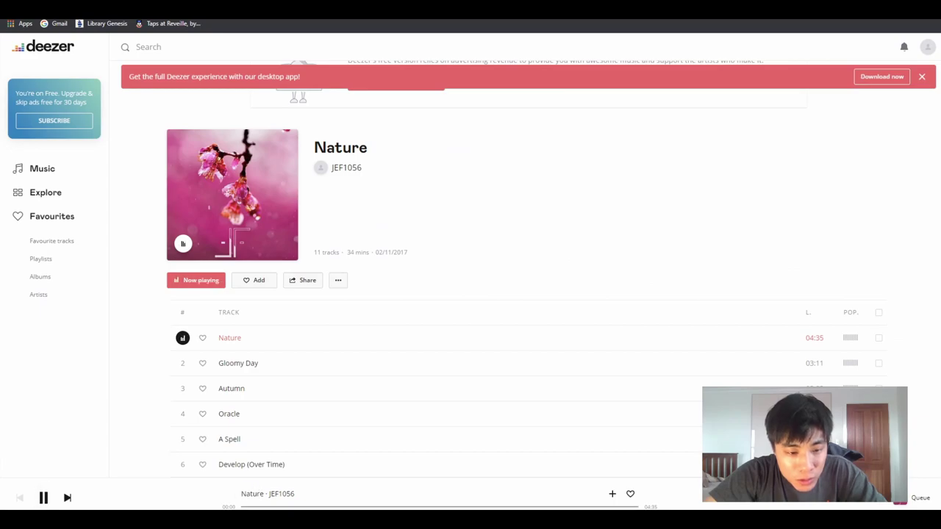
key(space)
key(alt+Tab)
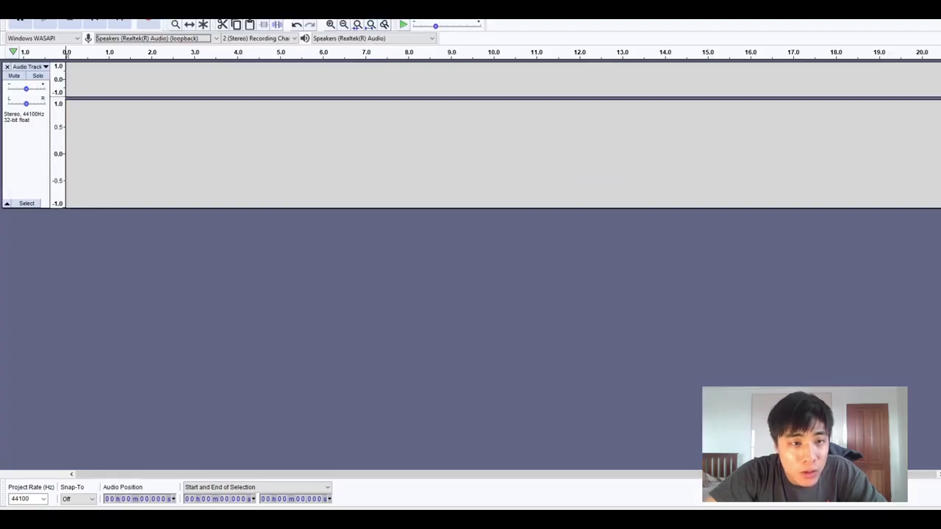
key(alt+Tab)
key(space)
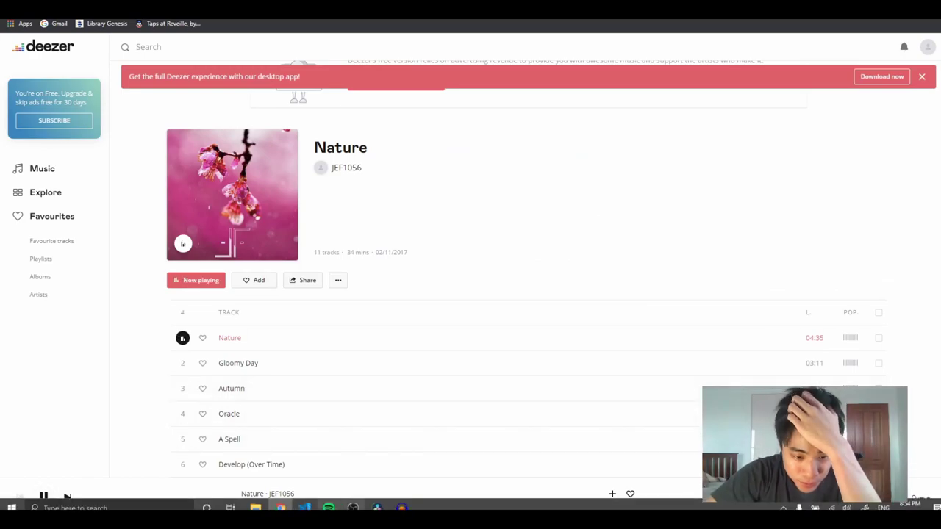
key(alt+Tab)
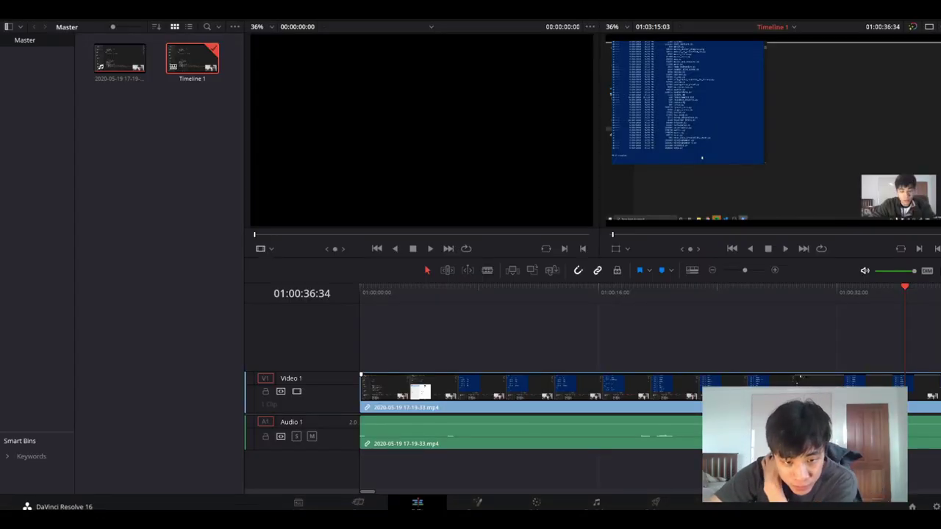
click(153, 160)
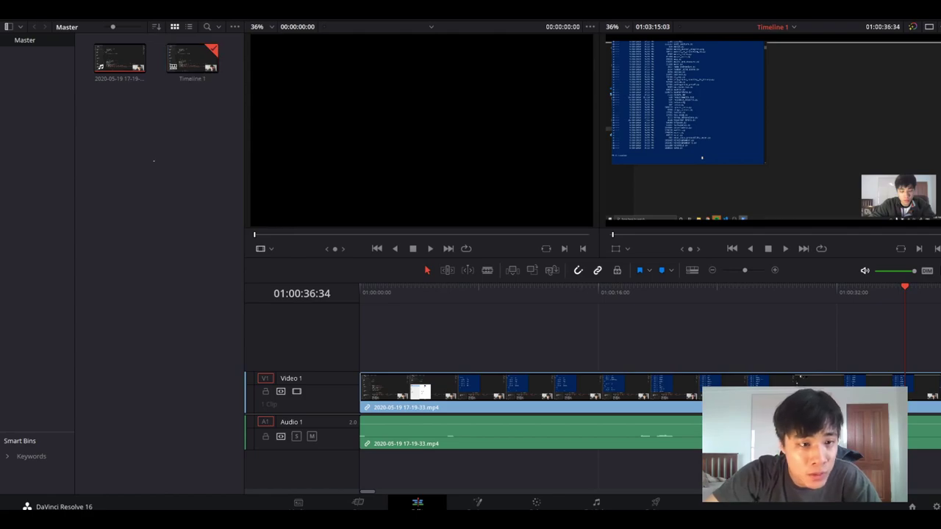
click(120, 59)
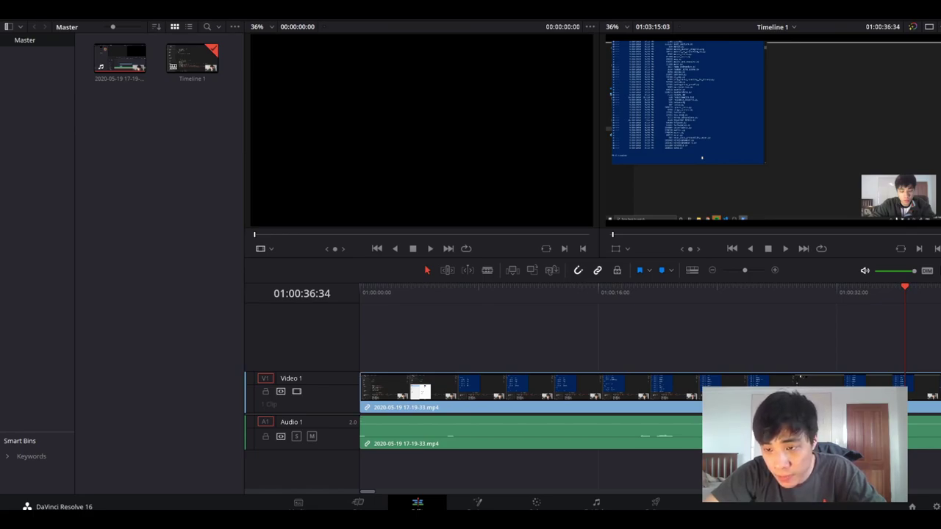
key(l)
key(l)
key(l)
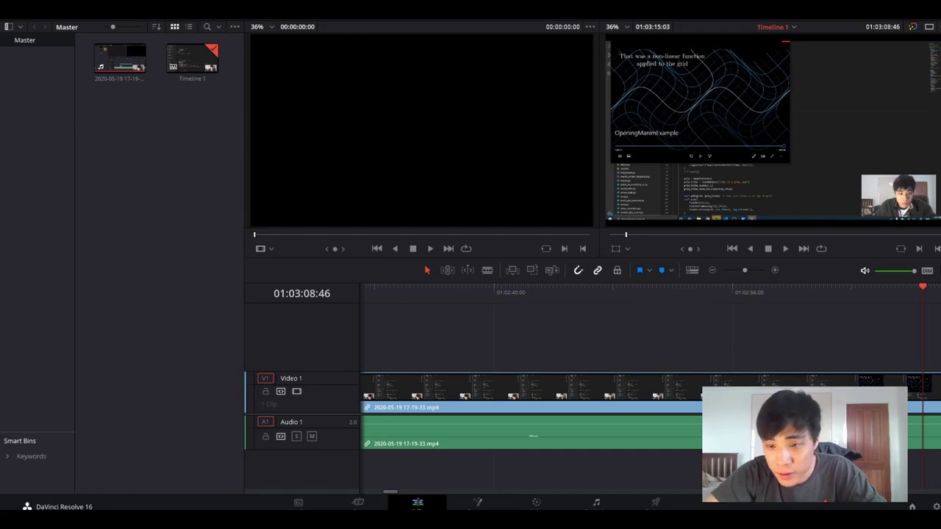
key(ctrl+minus)
key(ctrl+minus)
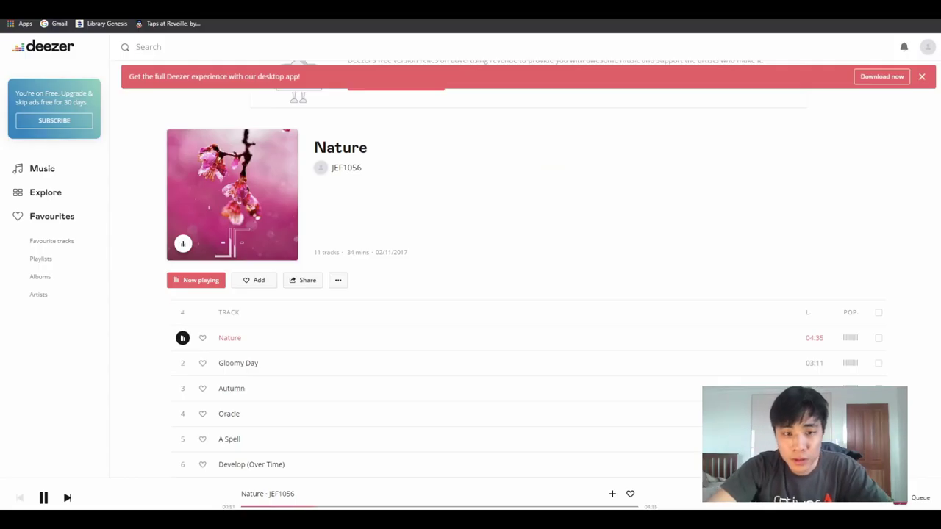
- Search 'how to play at double speed resolve' and skim the featured snippet
key(ctrl+t)
text(how to pl)
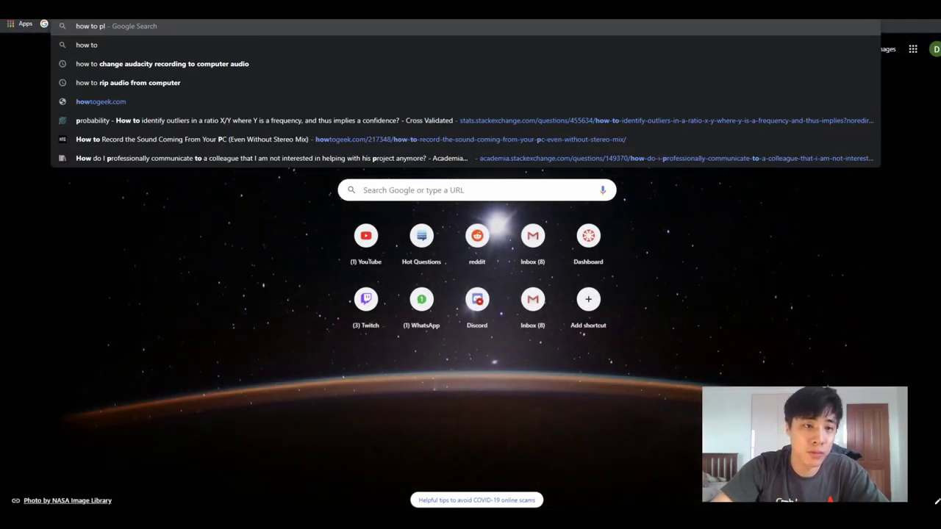
text(ay at double speed)
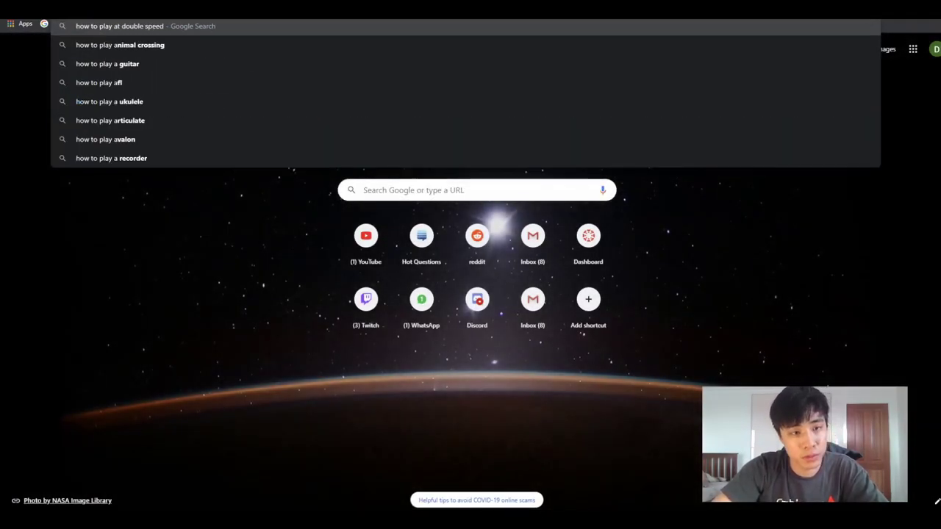
text( resolve)
key(Return)
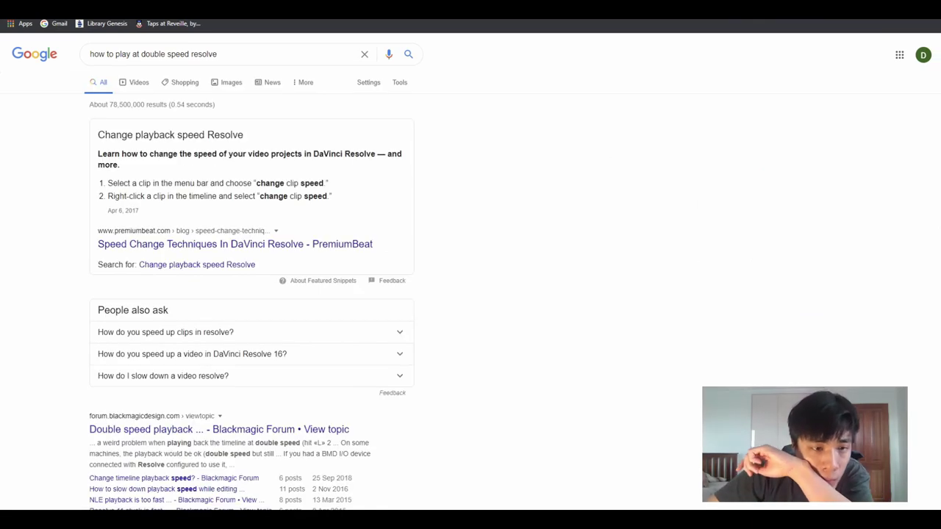
drag(139, 211, 108, 182)
click(107, 182)
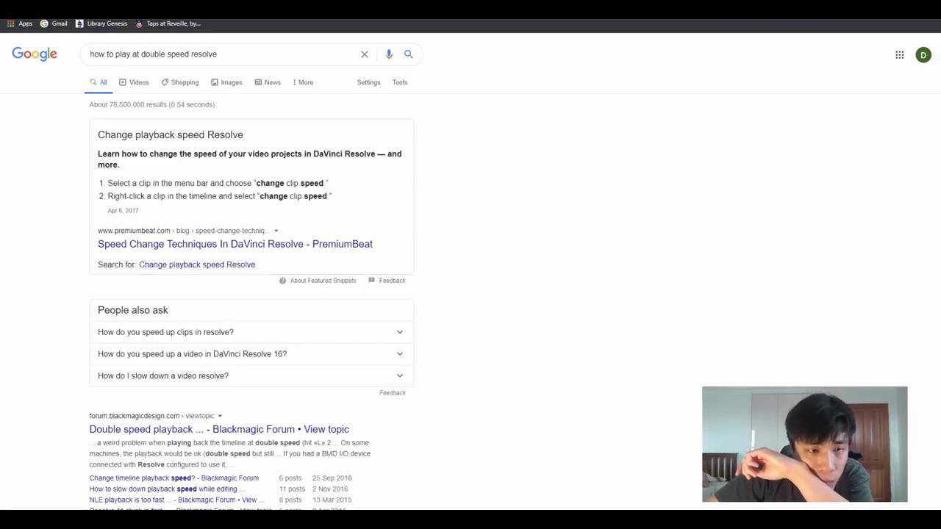
- Refine the query to 'how to watch at double speed for editing resolve' and read the Blackmagic Forum thread
double_click(121, 53)
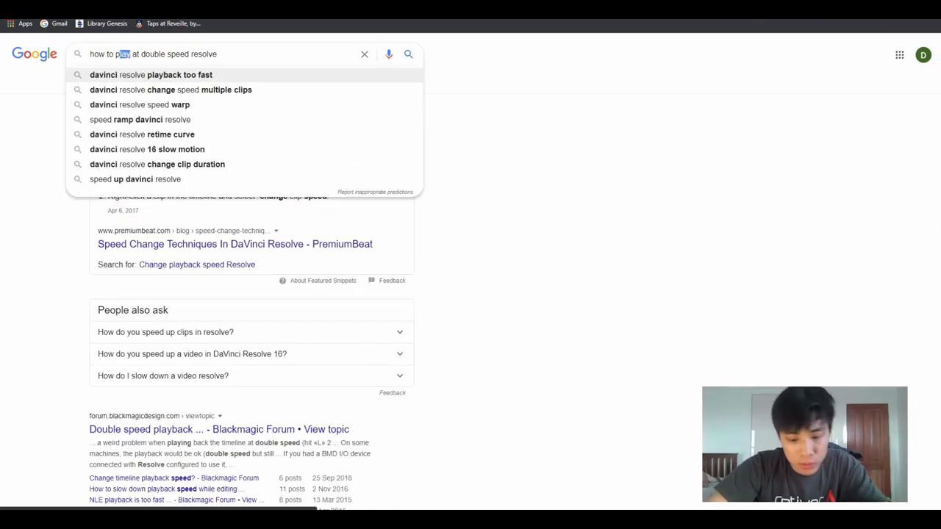
text(watch)
click(211, 53)
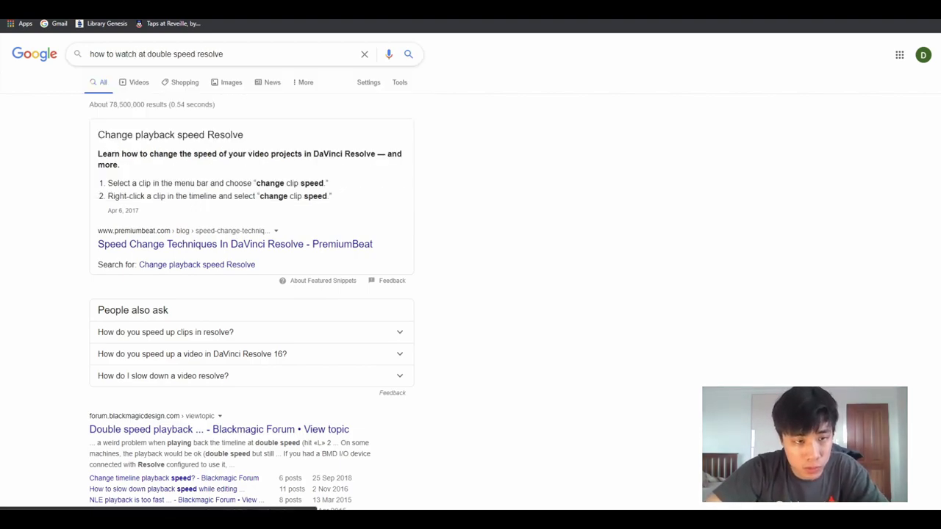
text(for editin)
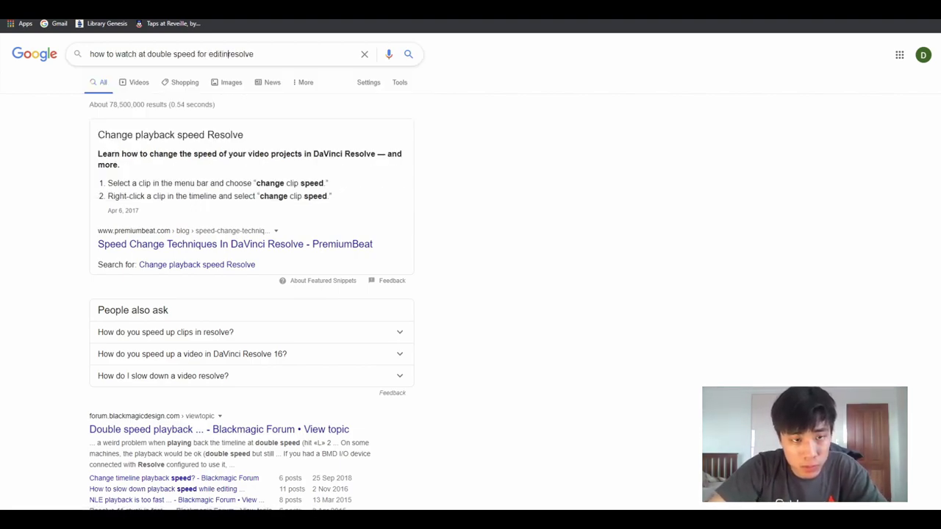
text(g)
key(Return)
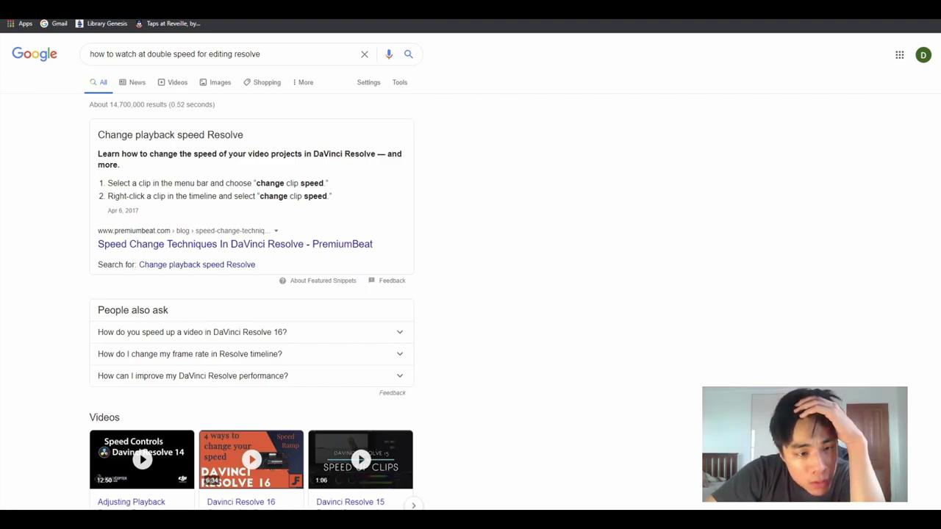
scroll(470, 294, down, 5)
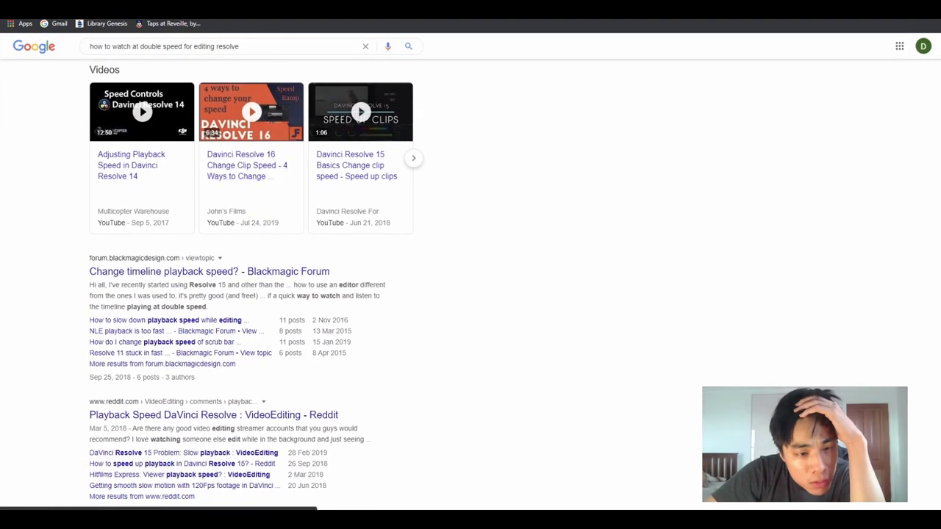
click(209, 271)
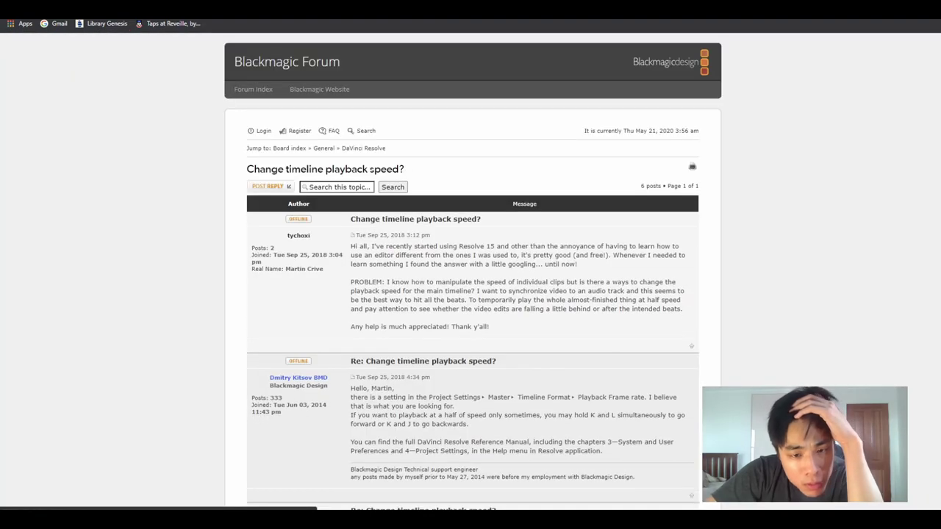
scroll(471, 294, down, 1)
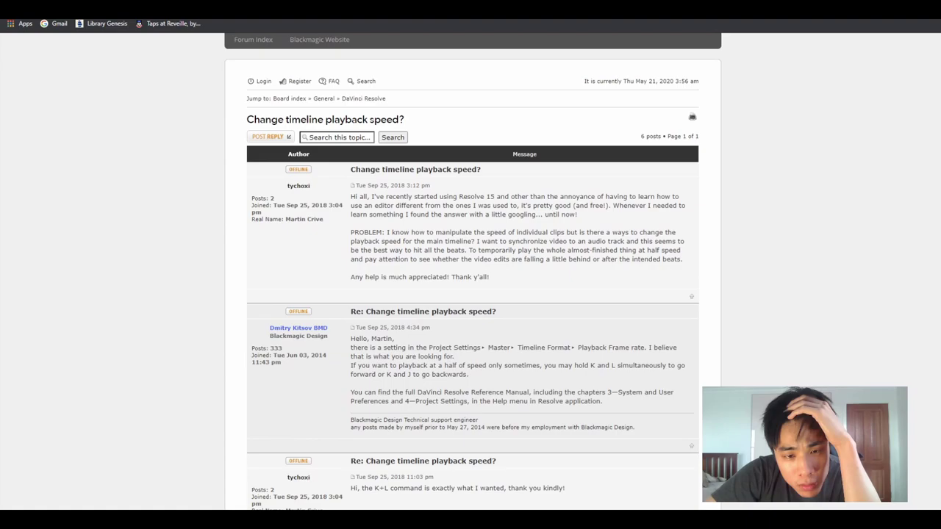
scroll(470, 294, down, 1)
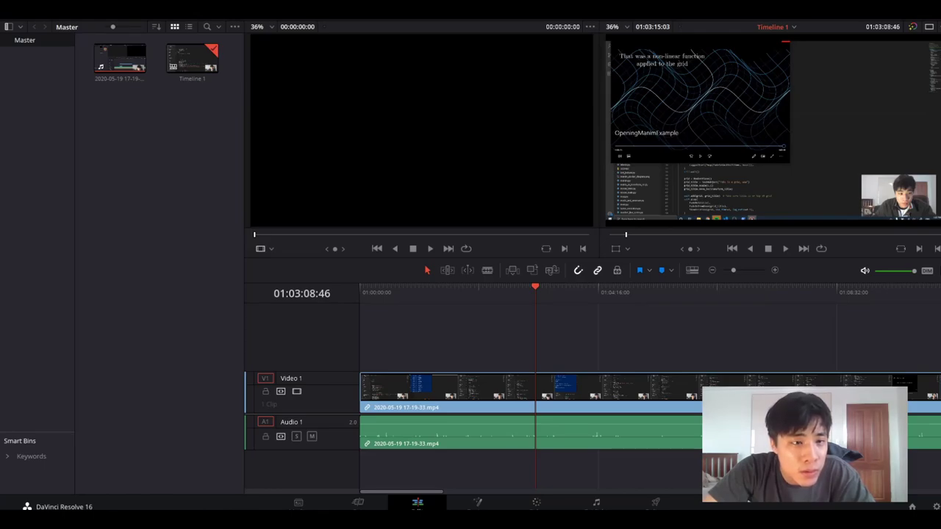
- Check the clip's context menu and the forum, then fast-forward Timeline 1 to 01:07:25:38
right_click(168, 122)
right_click(127, 153)
right_click(409, 383)
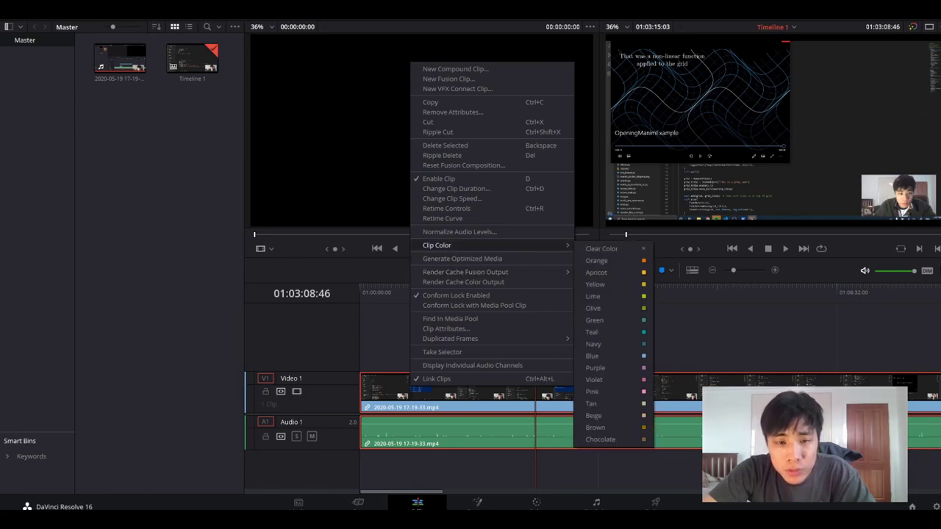
scroll(471, 279, down, 1)
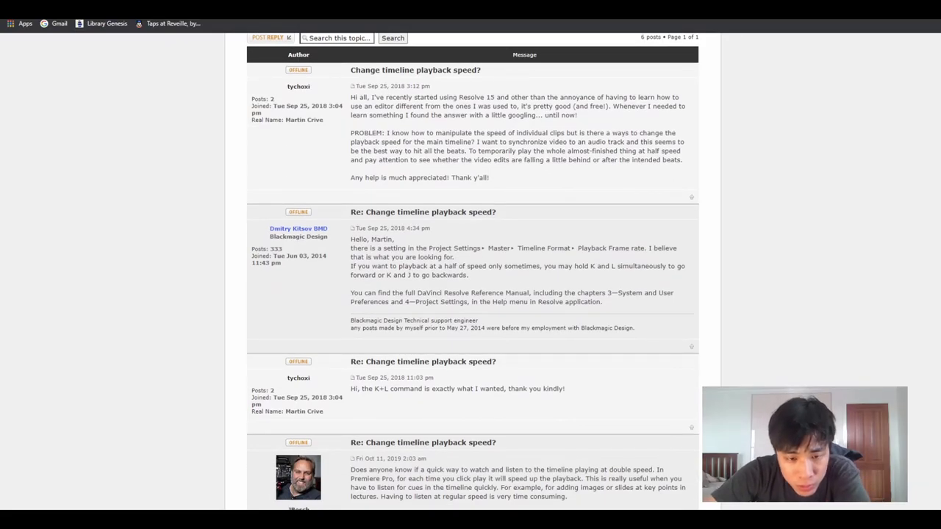
scroll(471, 280, down, 1)
key(alt+Tab)
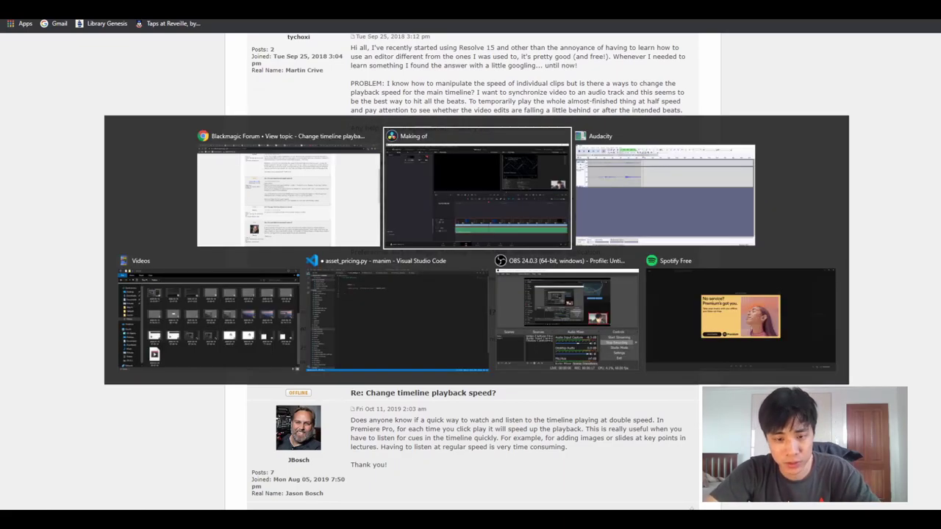
key(alt+Tab)
key(alt+Tab)
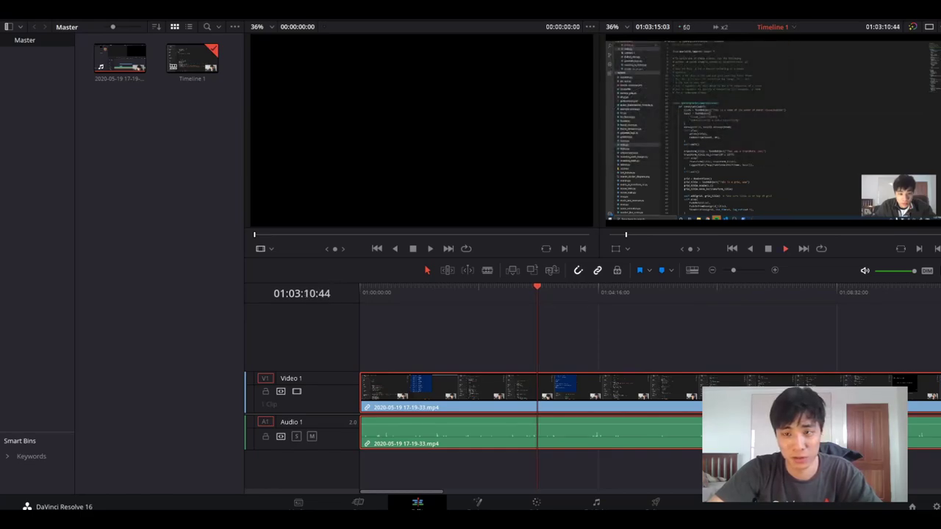
key(l)
key(l)
key(l)
key(l)
key(l)
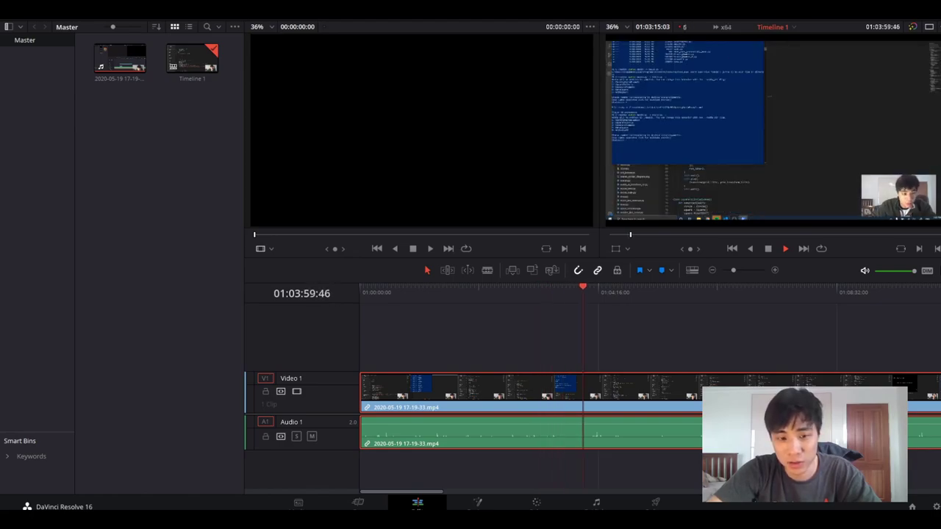
key(space)
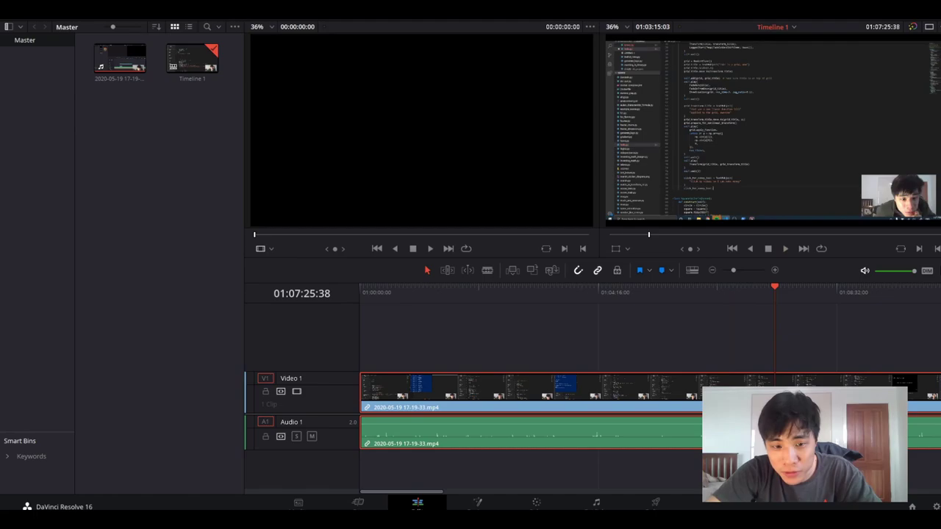
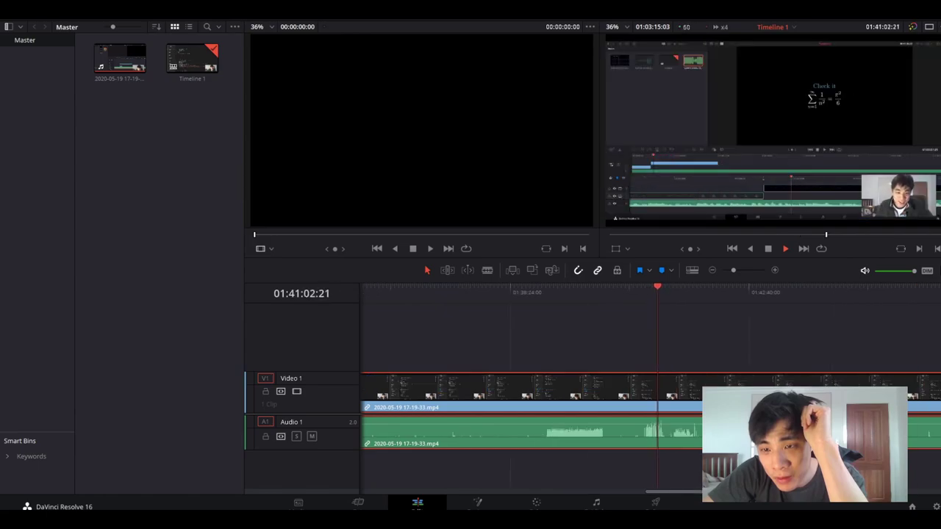
key(space)
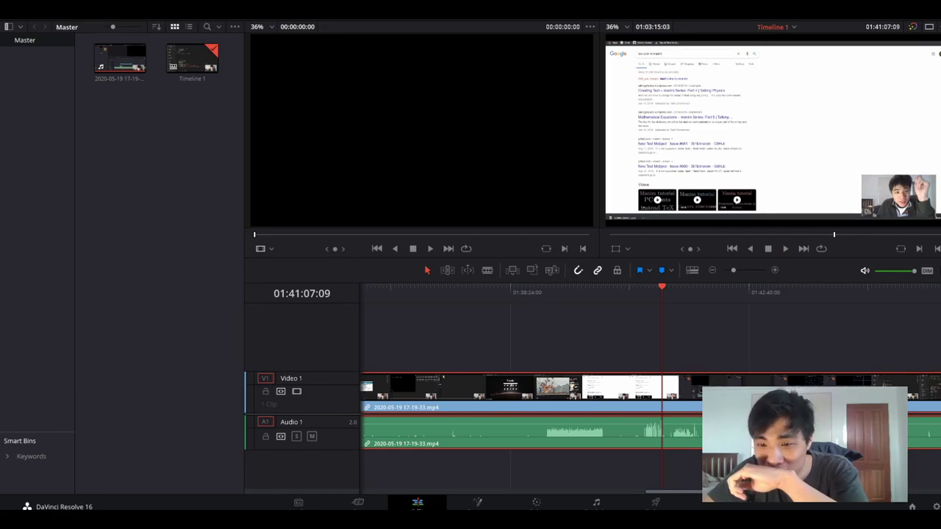
key(l)
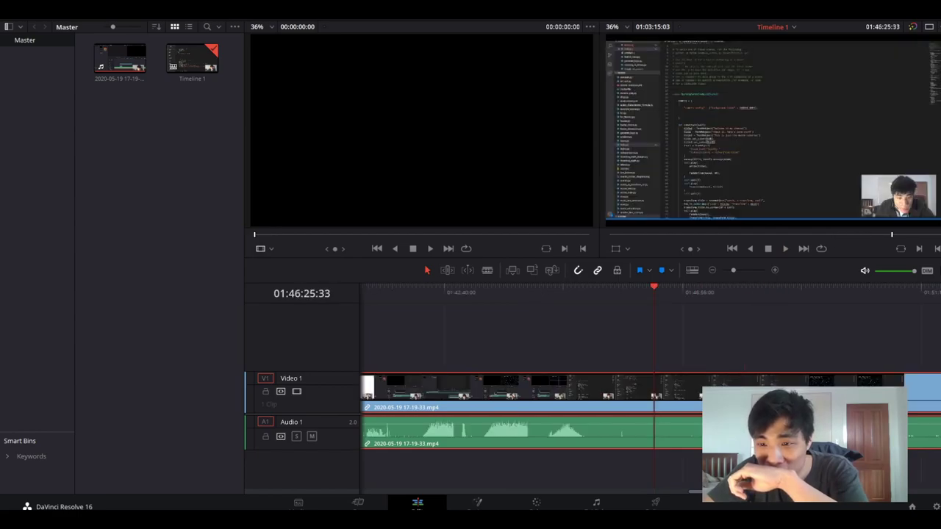
key(Home)
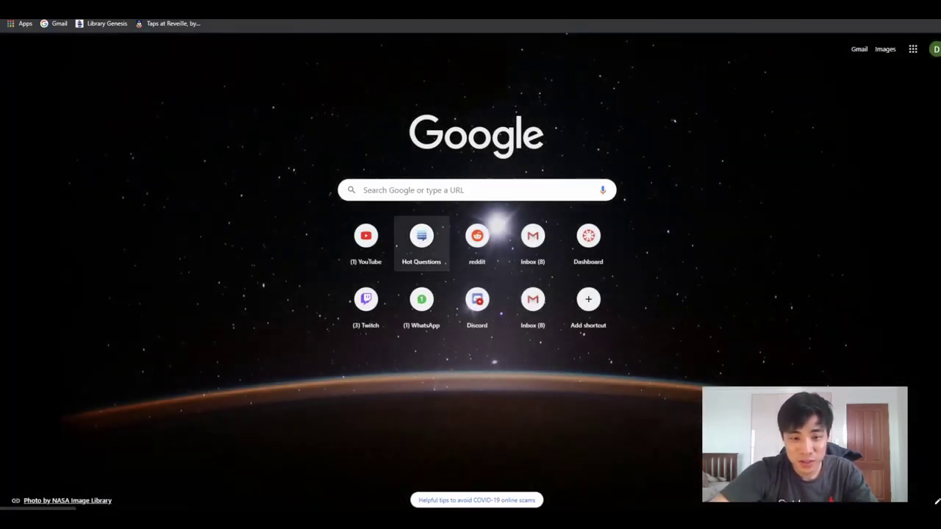
- Open Stack Exchange's hot network questions, glance at the user profile, and come back
click(421, 239)
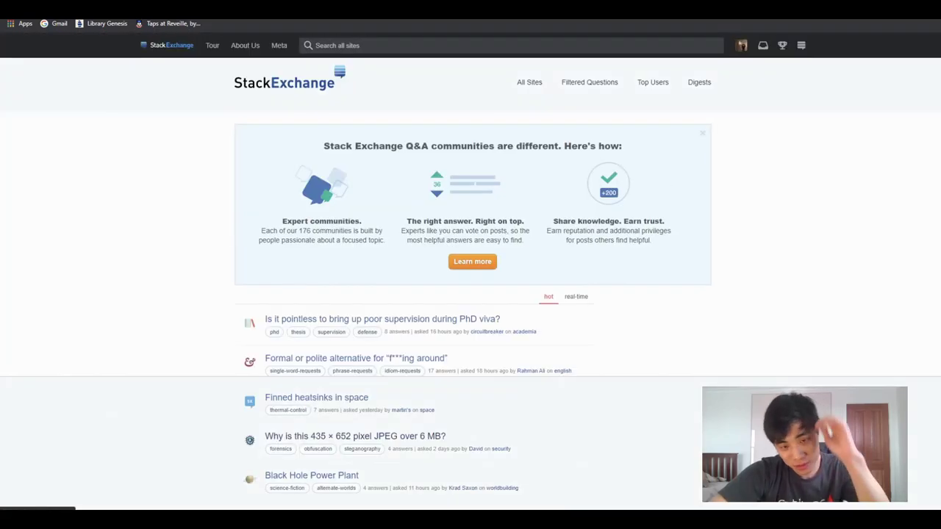
click(742, 44)
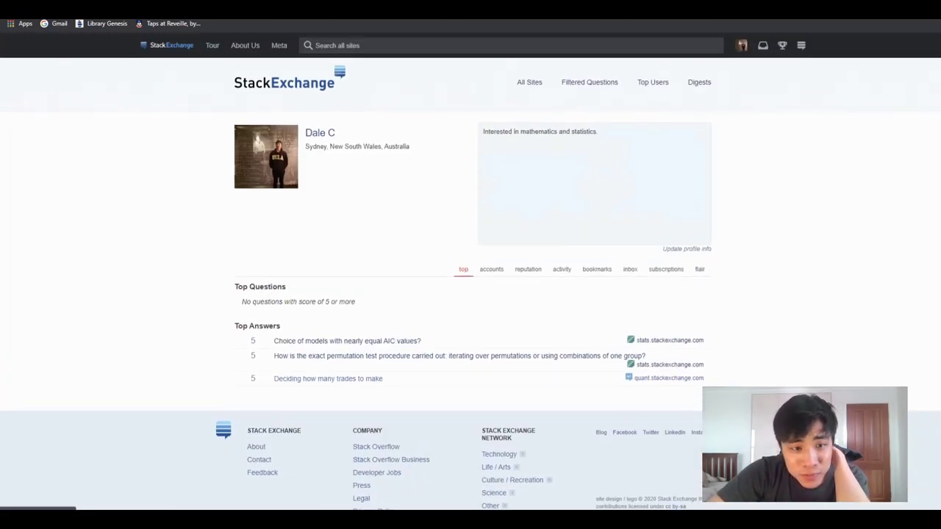
key(alt+Left)
- Scroll through the hot questions list and load the next page
scroll(470, 294, down, 3)
scroll(470, 294, down, 3)
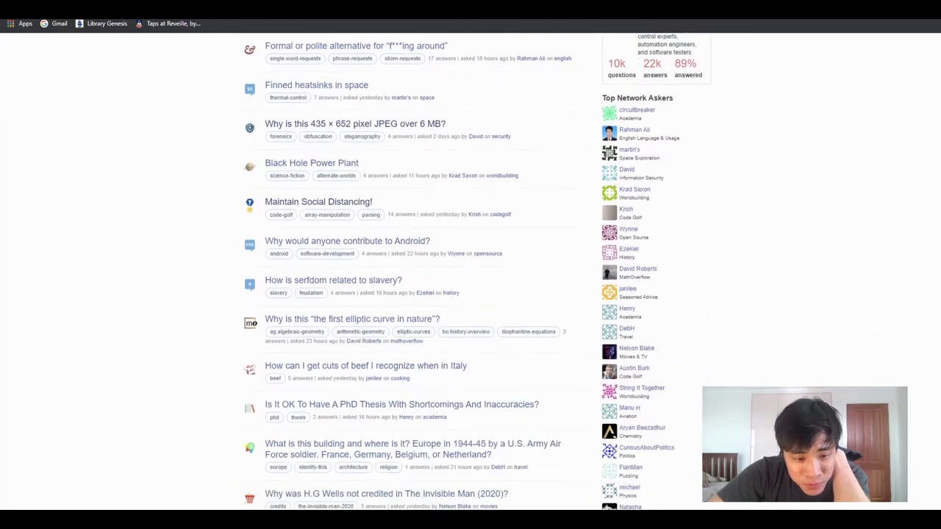
scroll(470, 294, down, 1)
scroll(471, 294, down, 1)
scroll(470, 294, down, 1)
scroll(470, 294, down, 1)
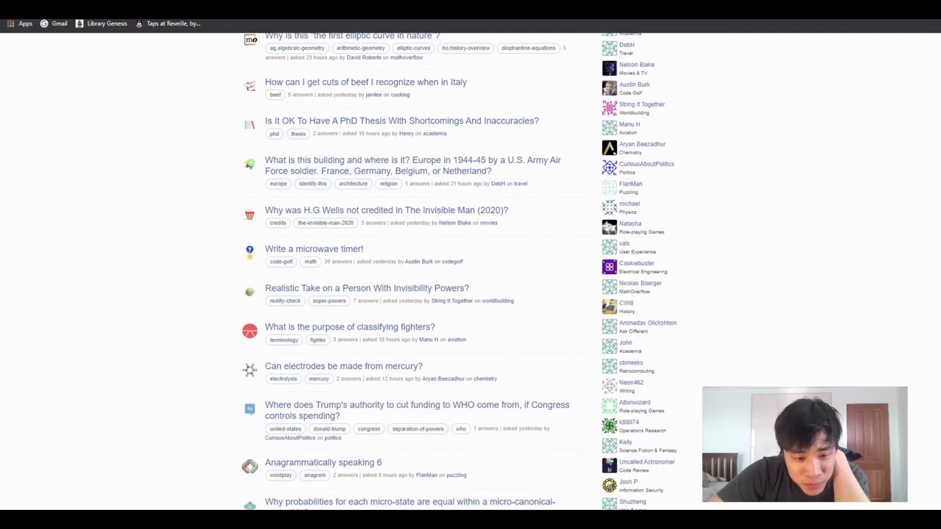
scroll(470, 294, down, 1)
scroll(470, 294, down, 1)
scroll(471, 294, down, 1)
scroll(470, 294, down, 2)
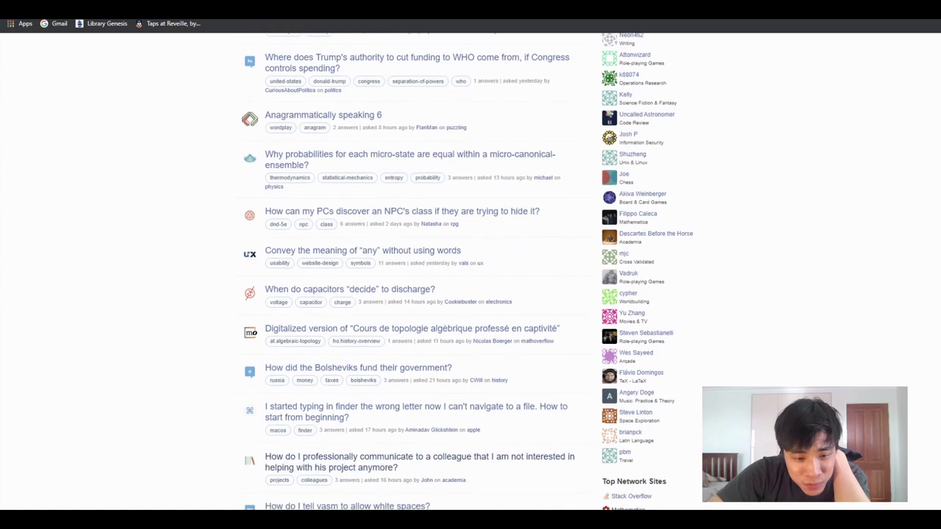
scroll(471, 294, down, 2)
scroll(471, 294, down, 2)
scroll(470, 294, down, 1)
scroll(470, 294, down, 1)
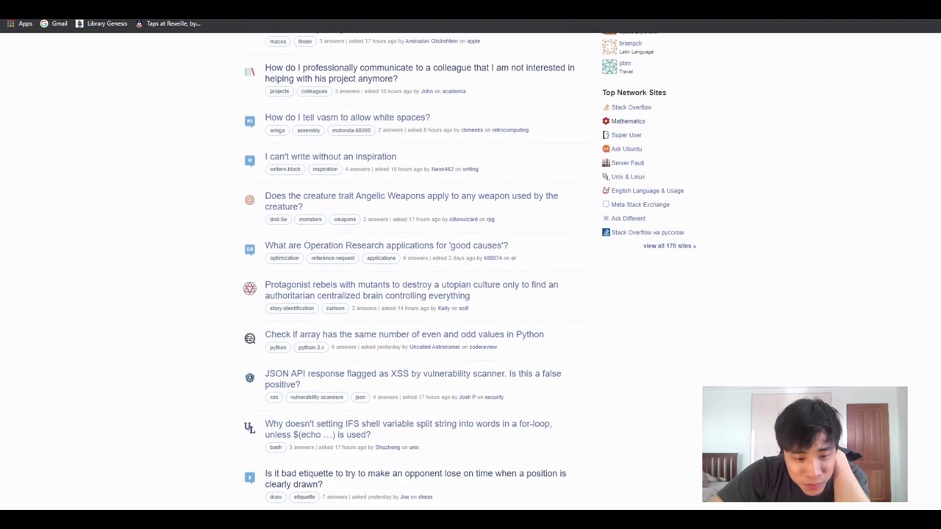
scroll(411, 176, down, 1)
scroll(412, 176, down, 2)
scroll(411, 176, down, 1)
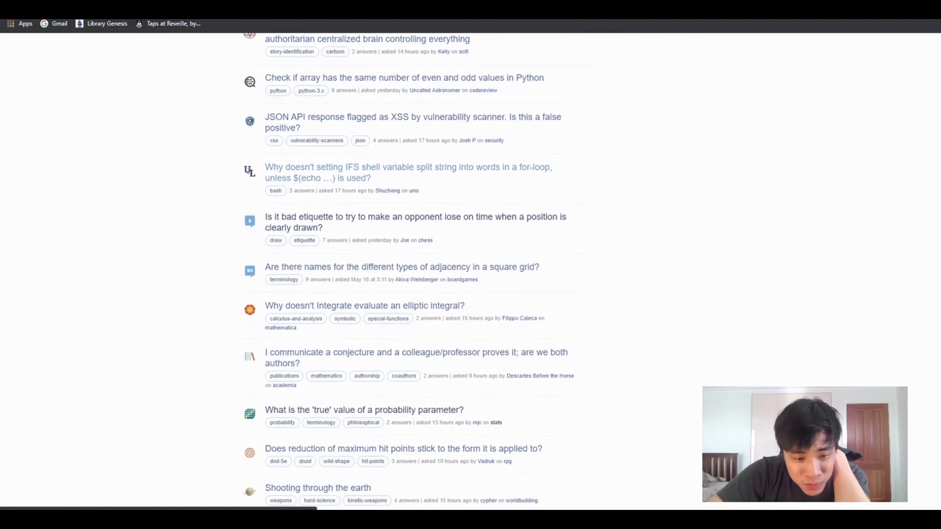
scroll(411, 272, down, 1)
scroll(412, 272, down, 1)
scroll(412, 272, down, 2)
scroll(412, 272, down, 1)
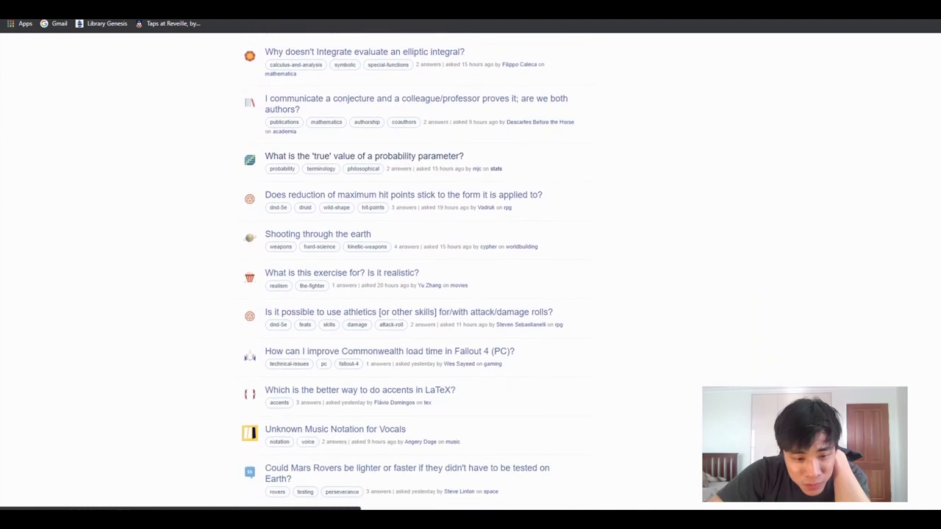
scroll(412, 272, down, 1)
scroll(411, 272, down, 1)
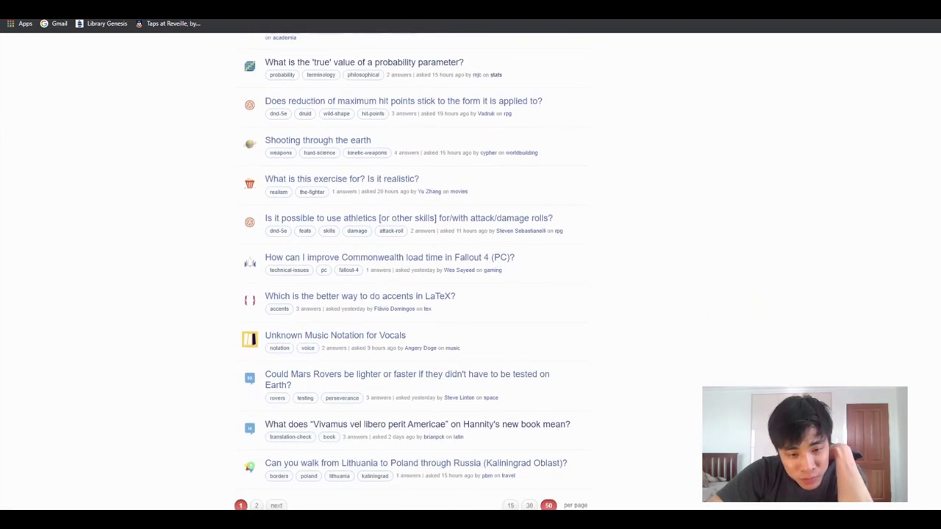
scroll(412, 294, down, 1)
scroll(411, 293, down, 1)
click(275, 405)
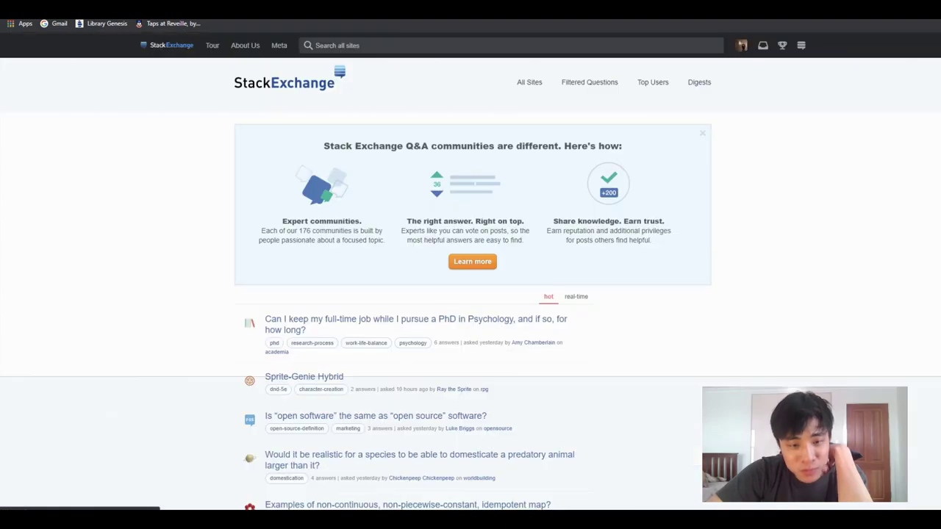
- Open the Mathematics question 'What are some examples of Idempotent functions?'
scroll(470, 294, down, 2)
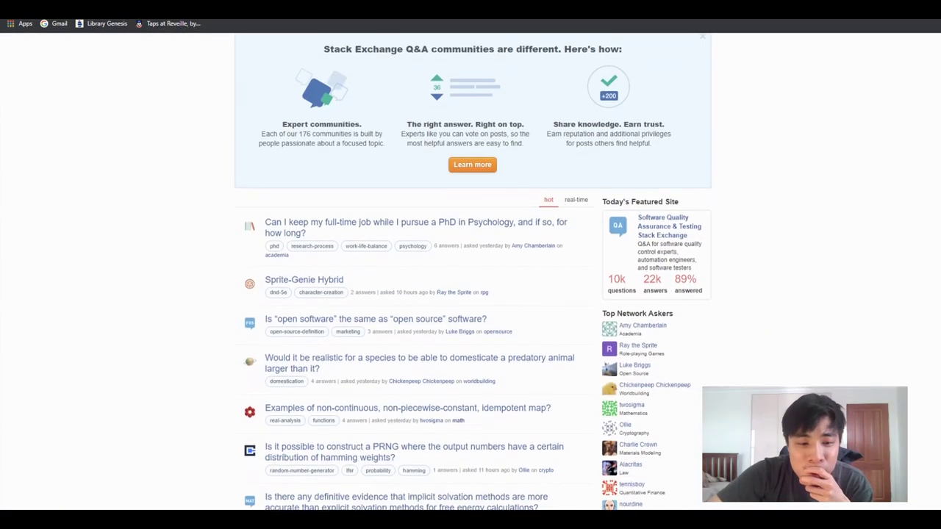
scroll(470, 294, down, 1)
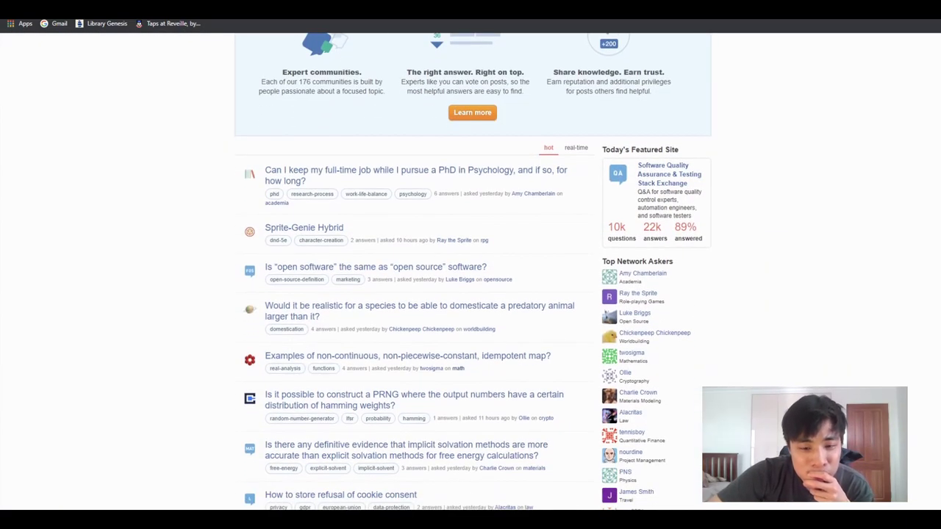
scroll(470, 294, down, 1)
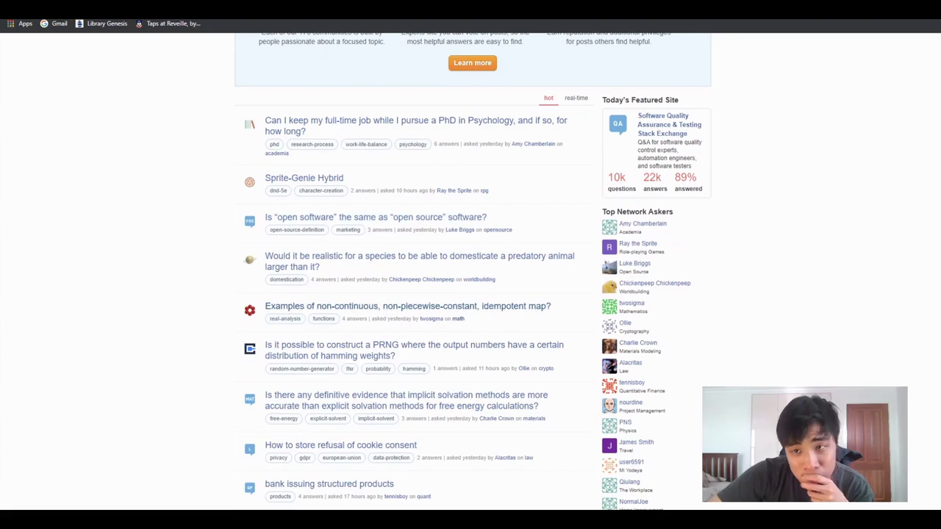
click(407, 306)
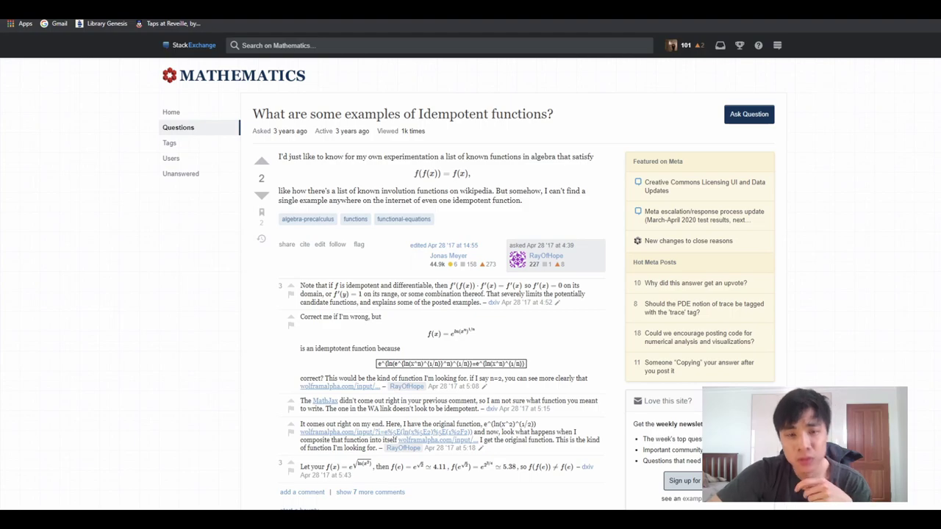
- Search 'involution functions' in a new tab and read the Wikipedia article on involutions
key(ctrl+t)
text(involution)
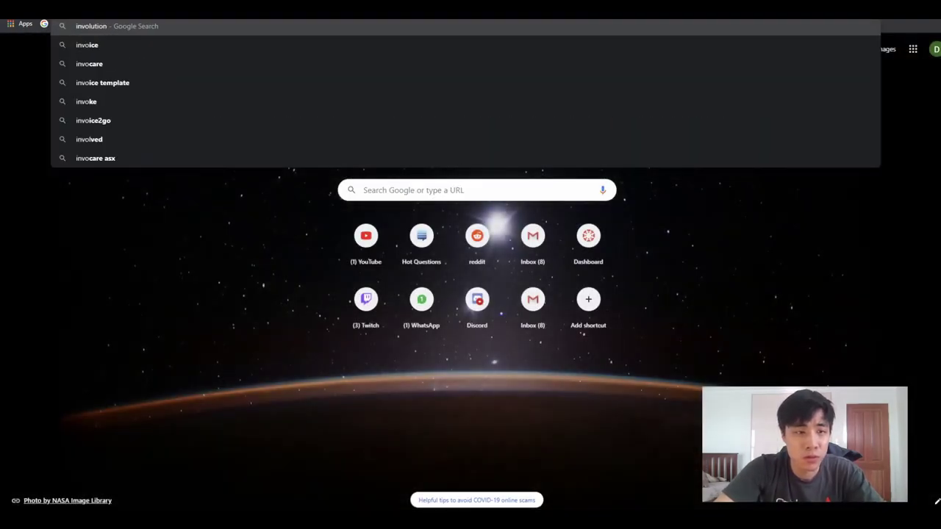
text( functions)
key(Return)
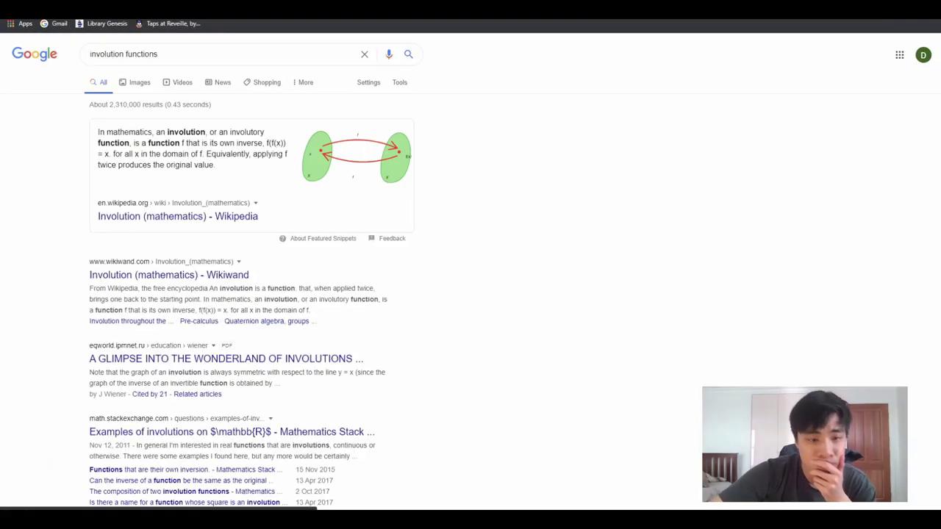
scroll(471, 294, down, 2)
scroll(470, 294, up, 1)
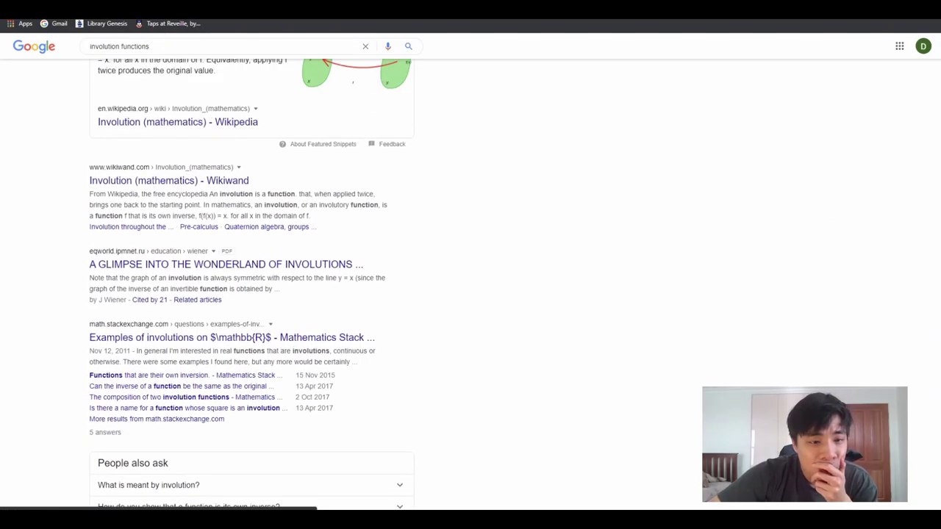
click(169, 181)
key(alt+Left)
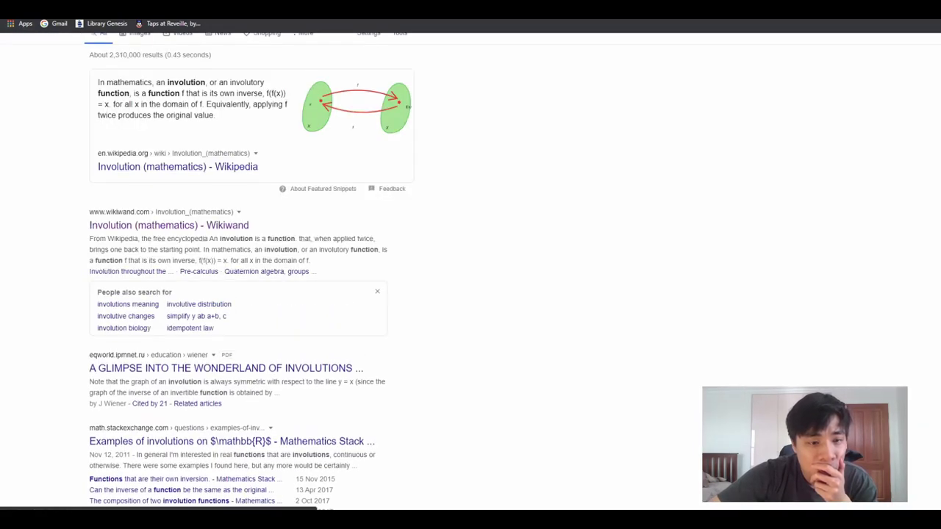
click(177, 166)
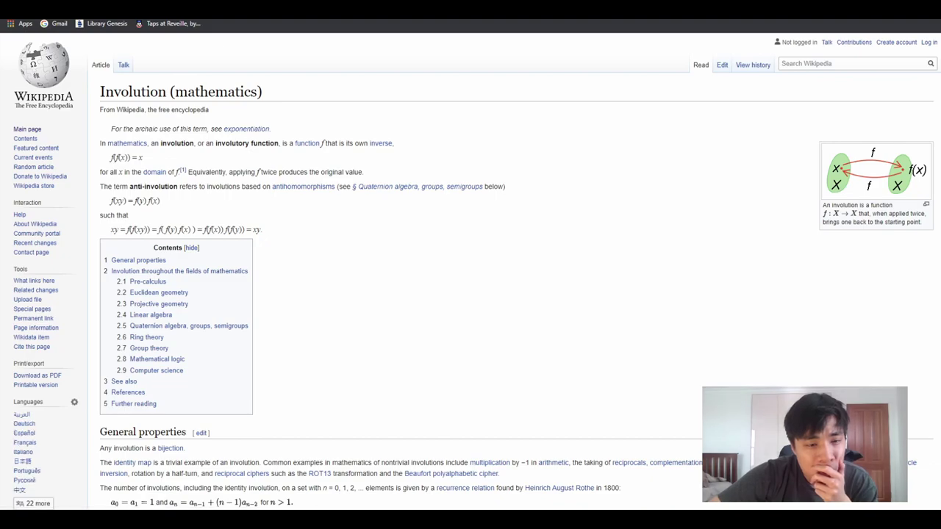
scroll(470, 272, down, 2)
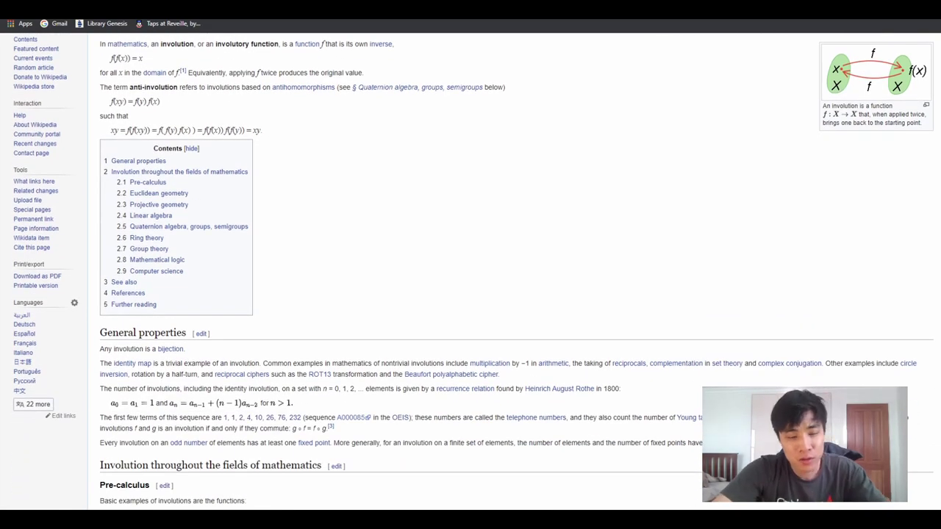
- Search whether the Fourier transform is an involution and read the Numericana page
key(ctrl+t)
text(is the )
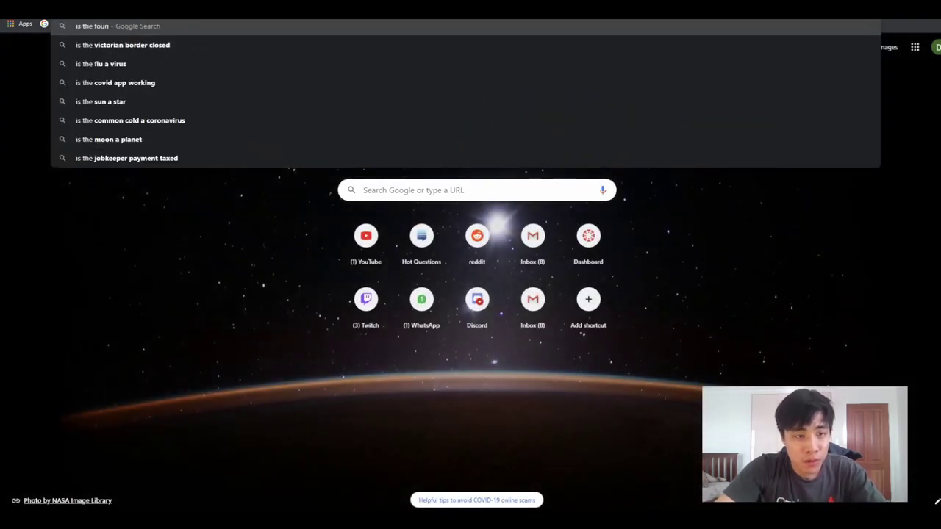
text(fourier transfrom an i)
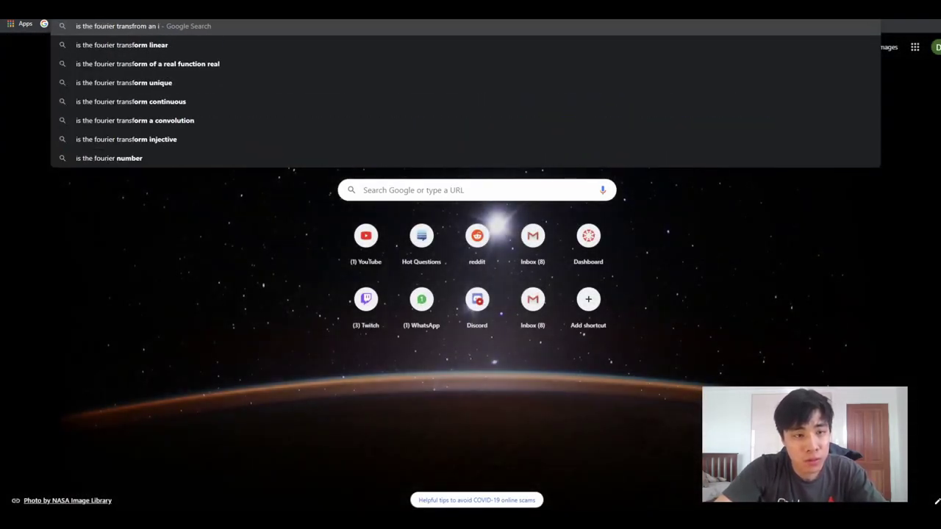
text(nvolution)
key(Return)
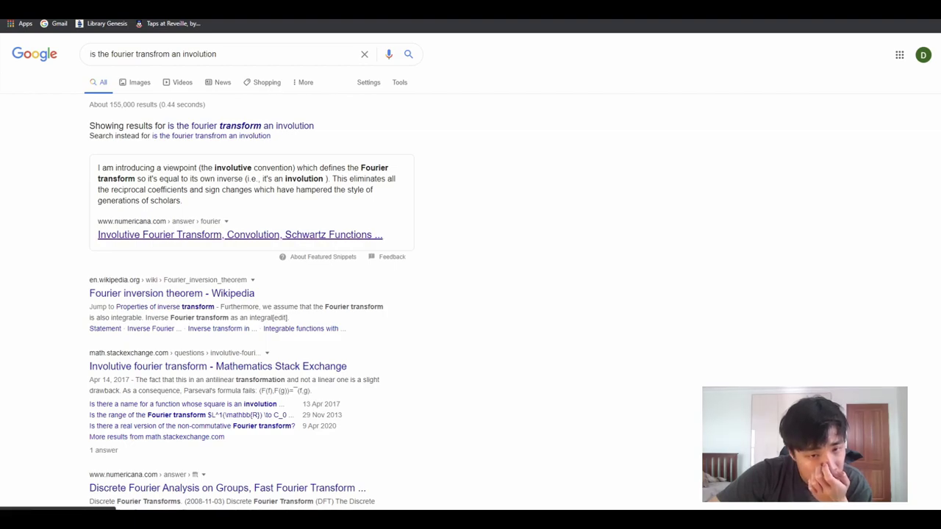
click(240, 234)
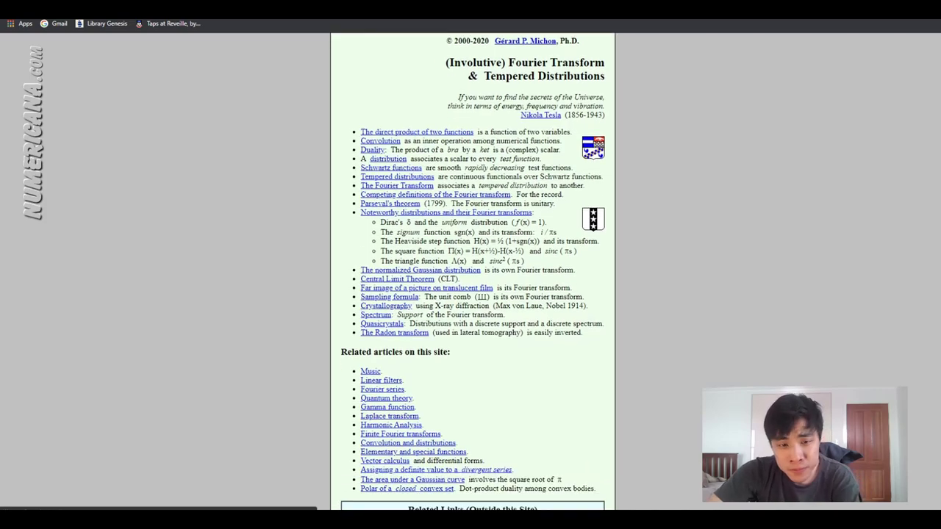
scroll(473, 294, down, 4)
scroll(472, 294, down, 4)
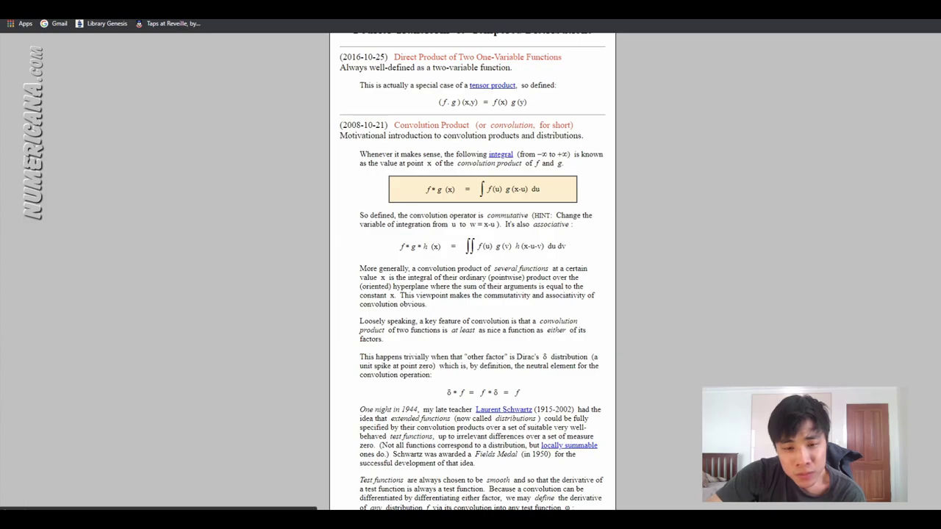
scroll(472, 271, down, 1)
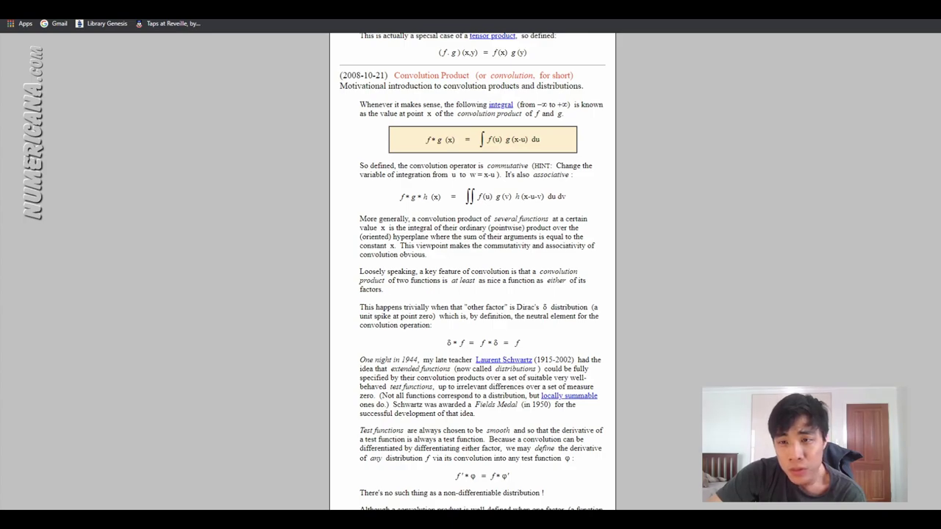
scroll(471, 272, down, 4)
scroll(471, 272, up, 3)
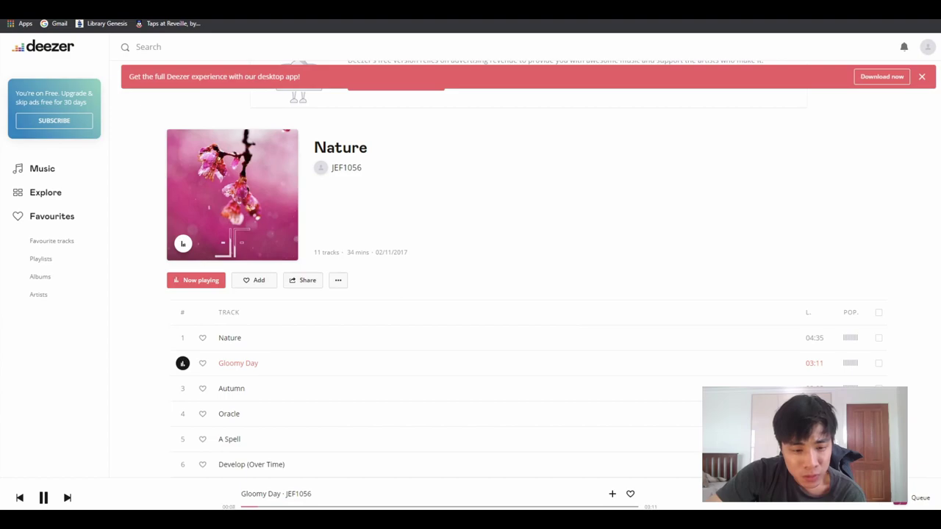
scroll(514, 294, down, 3)
scroll(514, 294, up, 1)
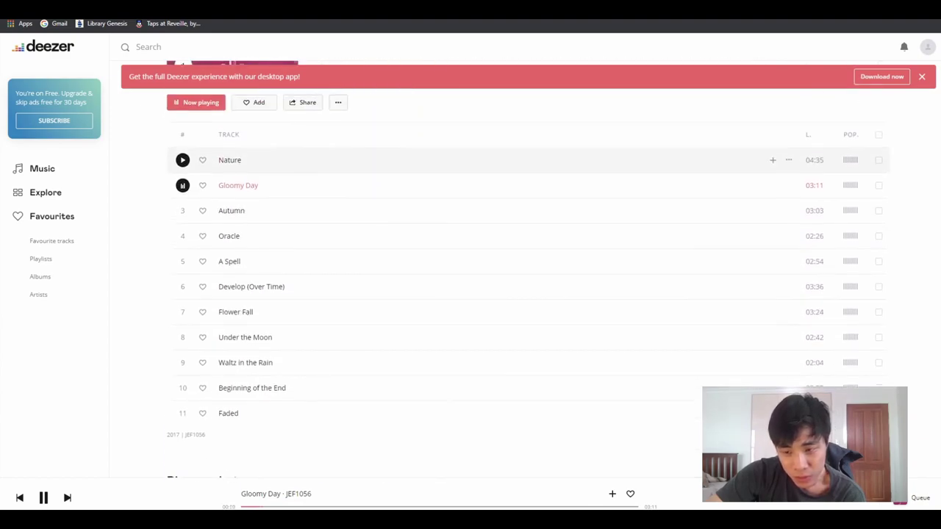
scroll(515, 294, down, 2)
scroll(514, 294, up, 3)
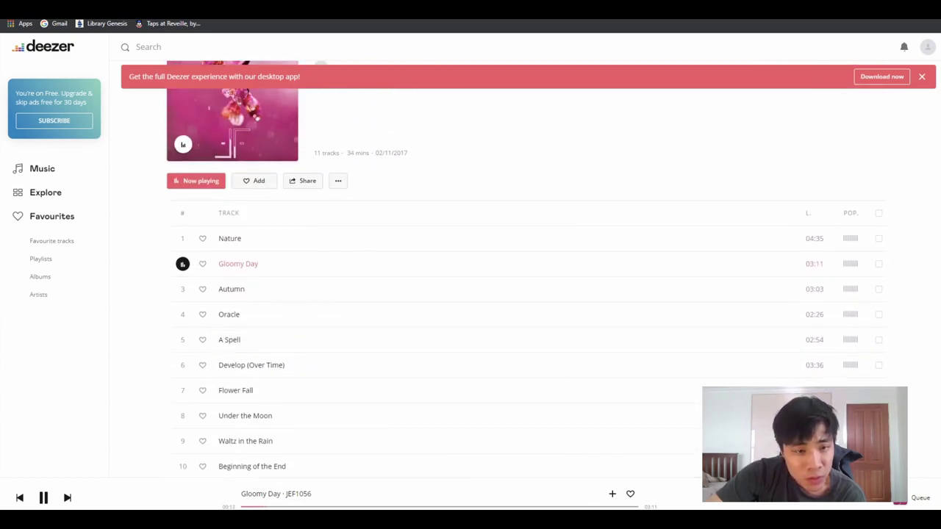
click(338, 181)
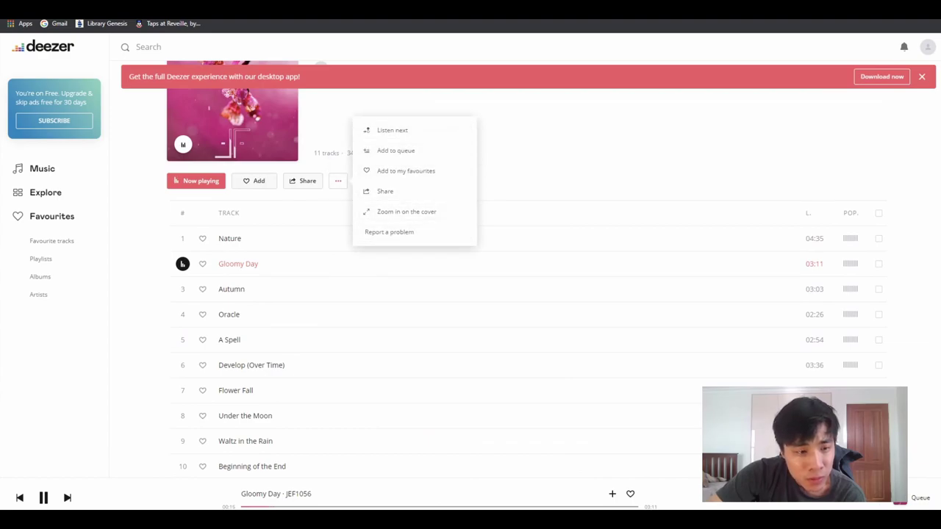
key(Escape)
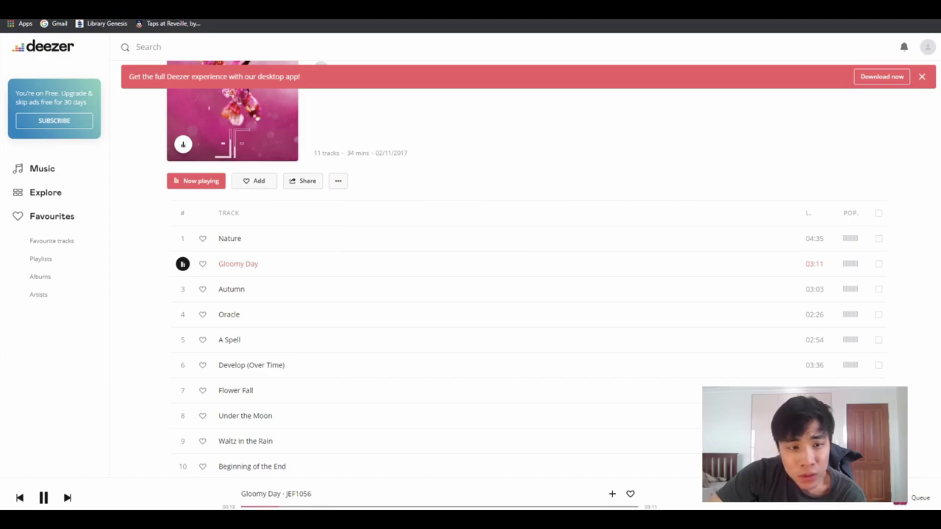
scroll(514, 294, up, 1)
scroll(514, 294, up, 1)
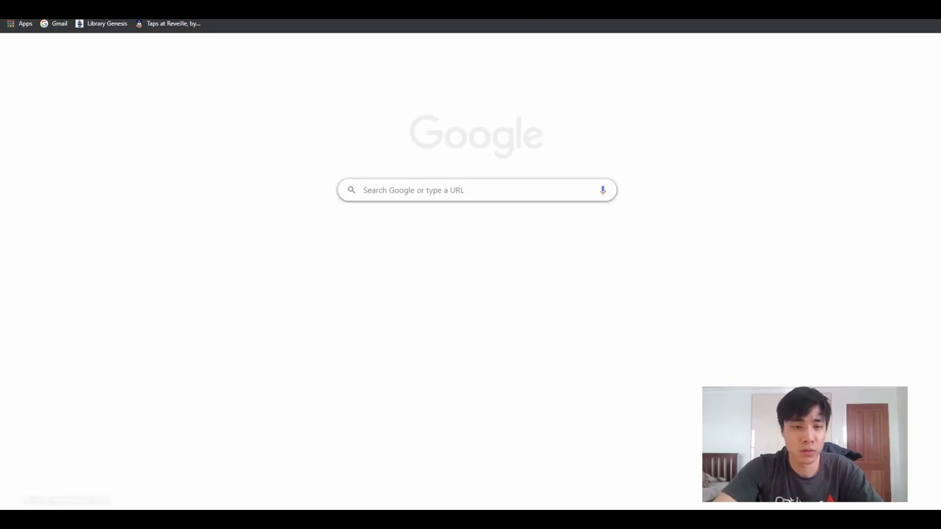
- Search Google for how to download audio off Deezer and skim the results
text(how to download)
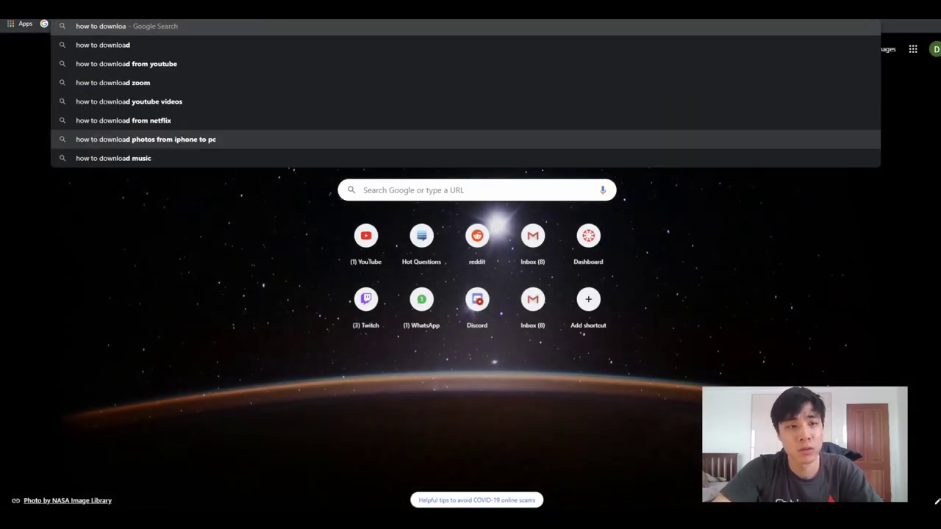
text( audio off de)
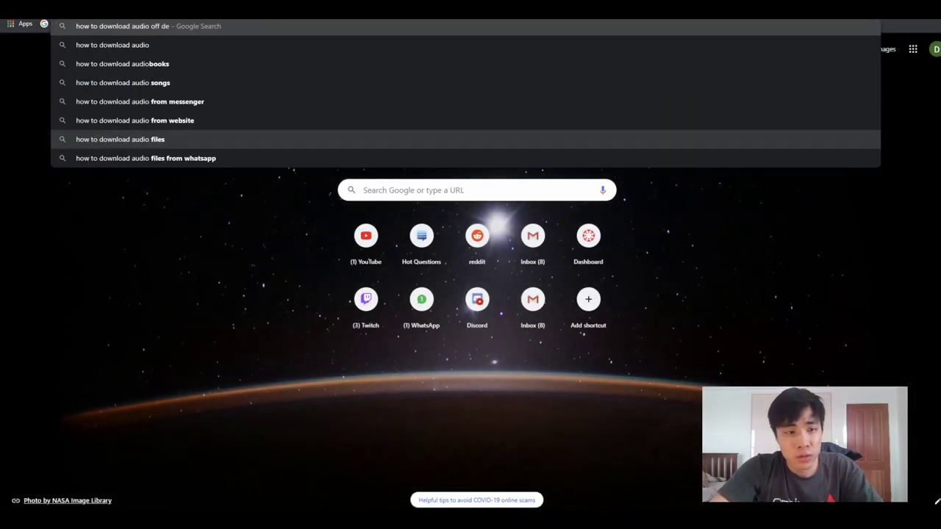
text(zer)
key(Return)
scroll(470, 272, down, 1)
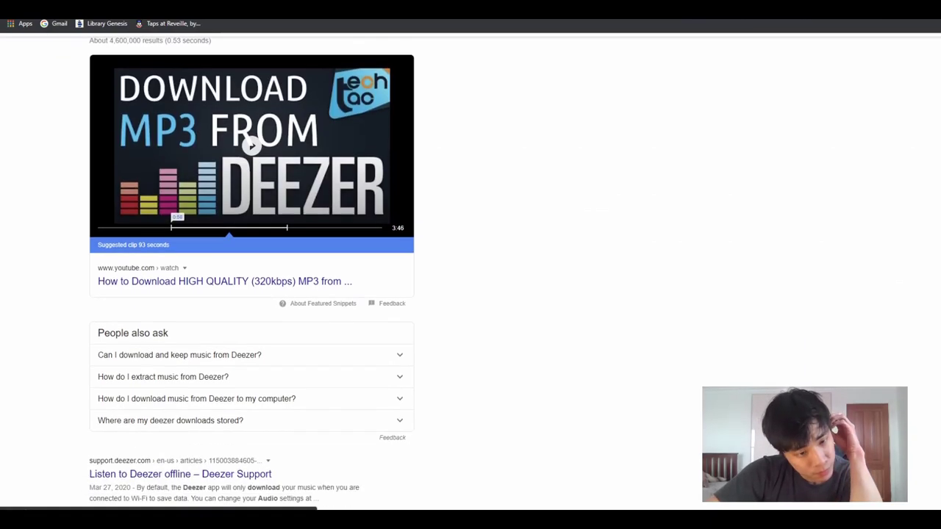
scroll(471, 272, down, 1)
scroll(470, 272, down, 2)
scroll(471, 272, down, 1)
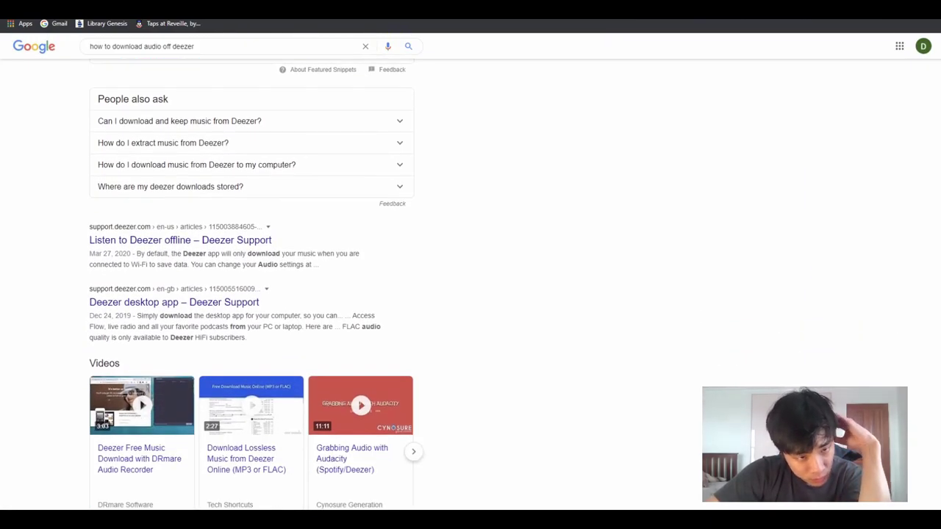
scroll(250, 220, down, 3)
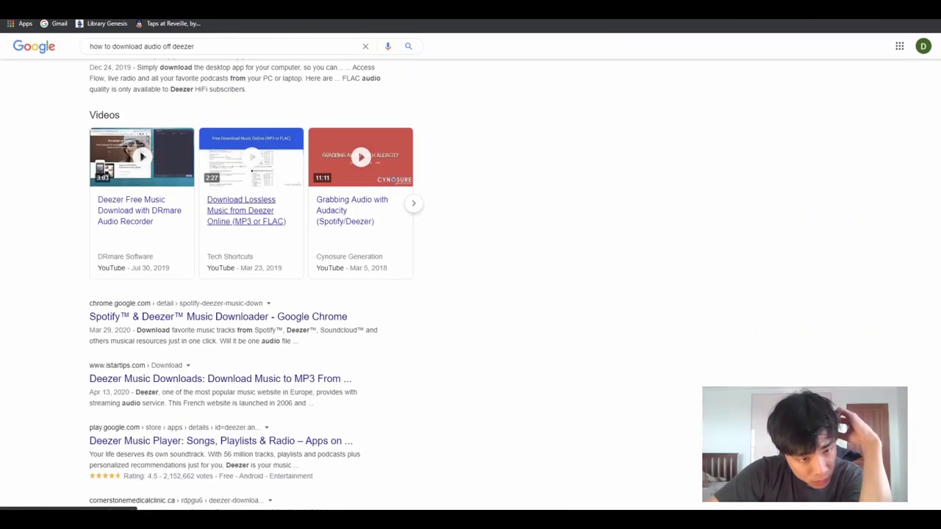
scroll(250, 220, up, 4)
scroll(250, 221, up, 3)
- Refine the search by adding 'reddit' to the query
click(221, 45)
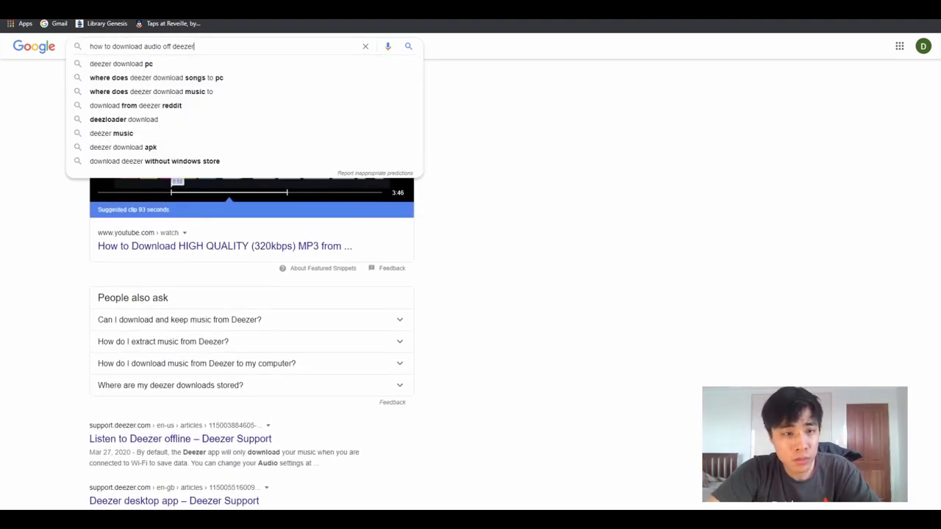
text( reddit)
key(Return)
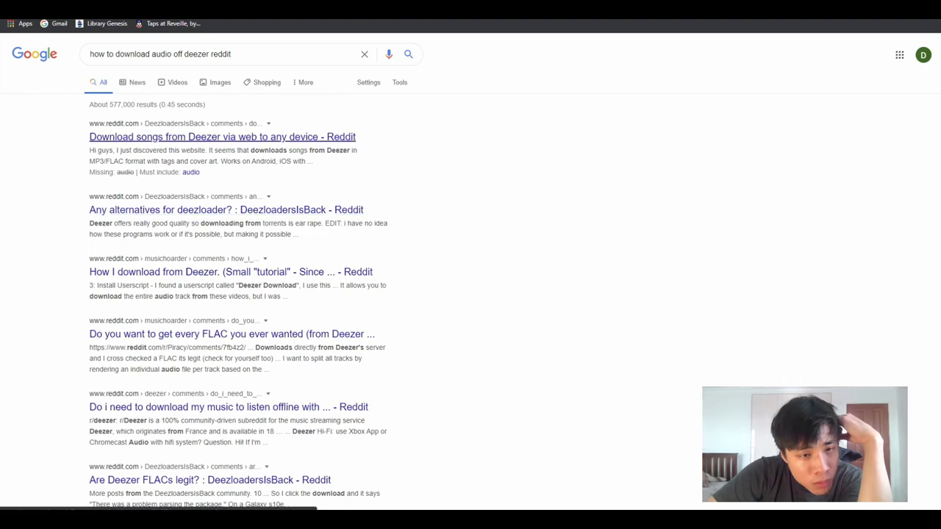
- Read the 'Any alternatives for deezloader?' Reddit thread, check the Soulseek tab, and open a new tab
click(226, 209)
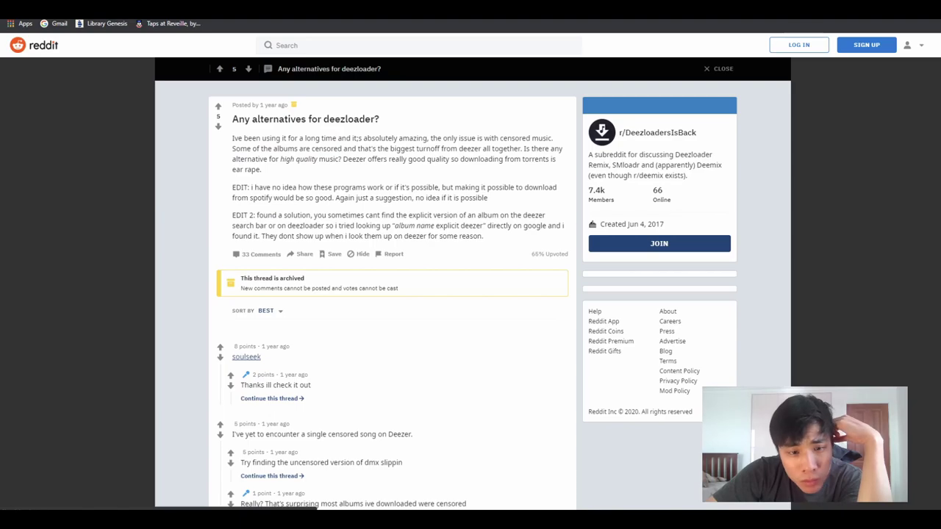
scroll(397, 294, down, 1)
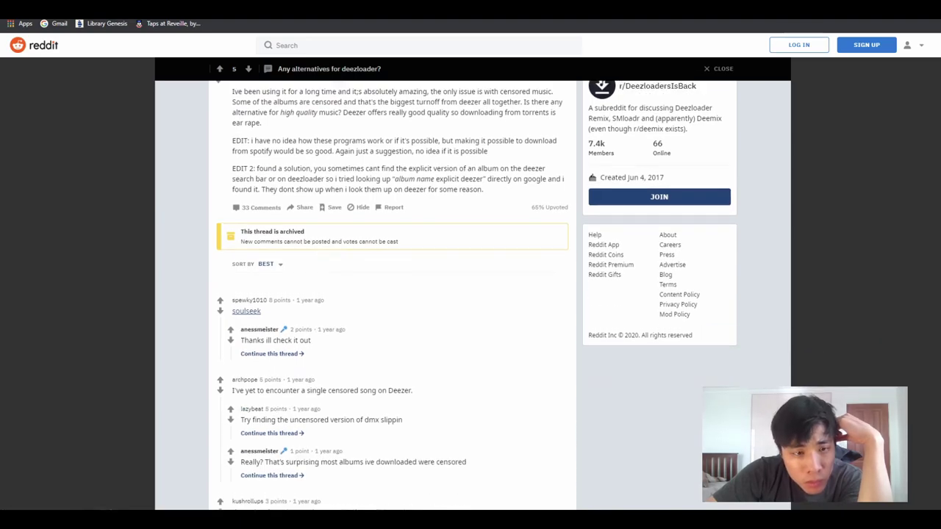
scroll(397, 294, up, 1)
drag(402, 138, 488, 198)
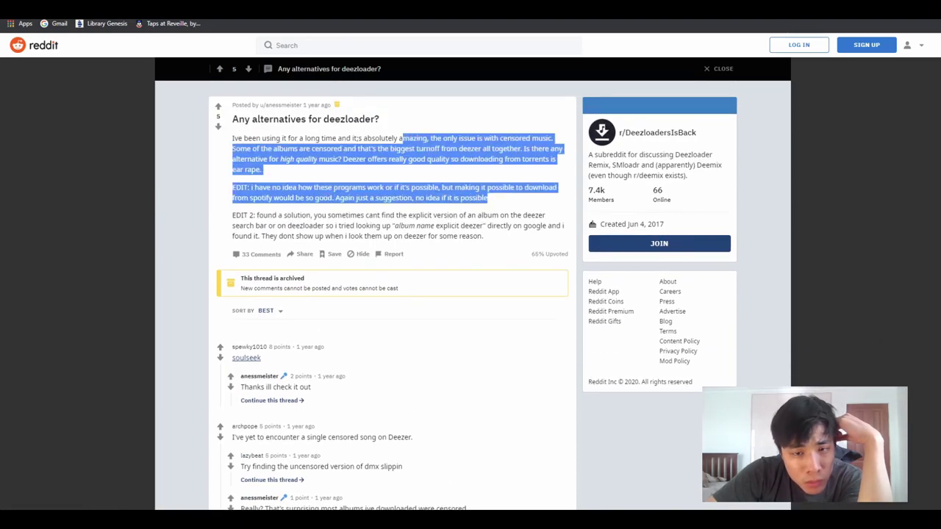
click(488, 198)
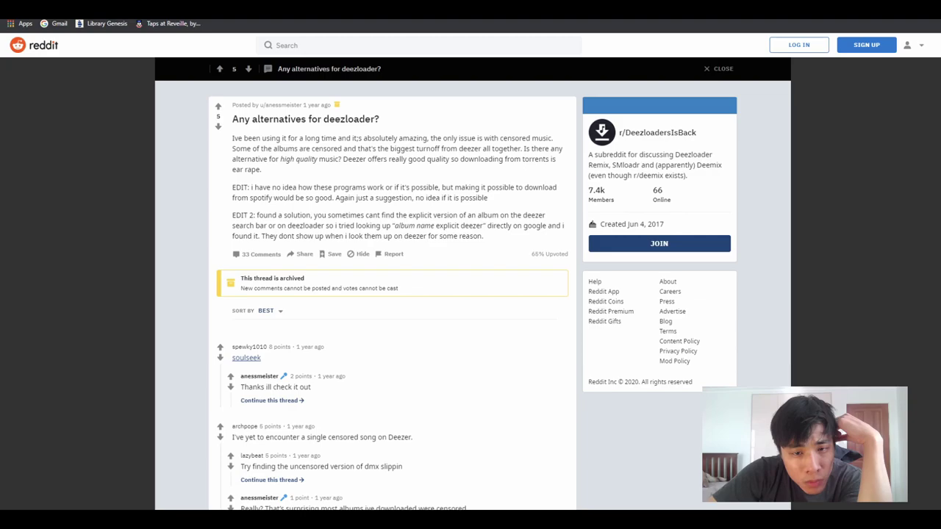
scroll(392, 294, down, 2)
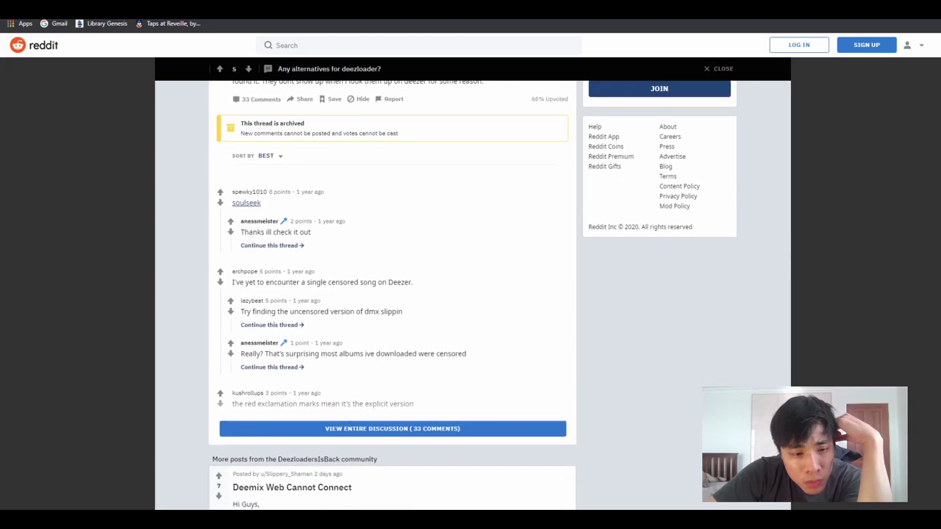
scroll(392, 294, down, 3)
scroll(392, 294, up, 5)
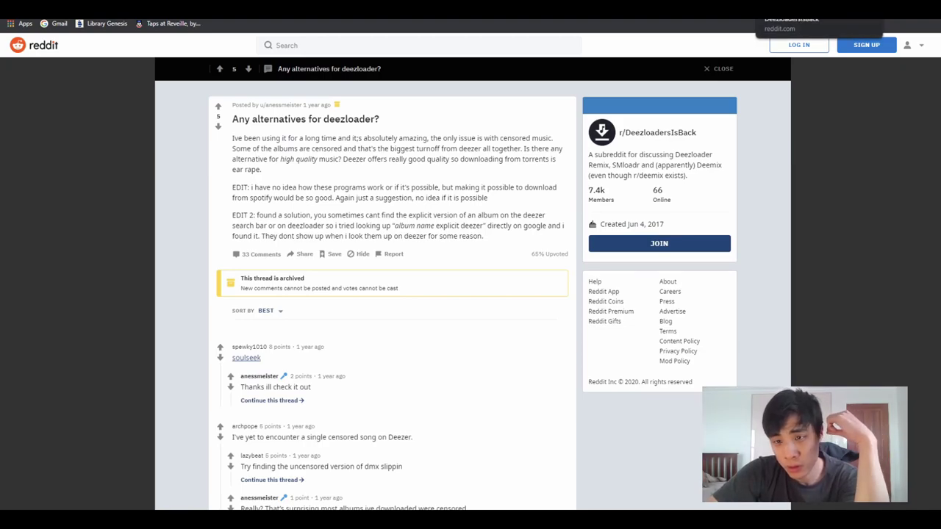
key(ctrl+Tab)
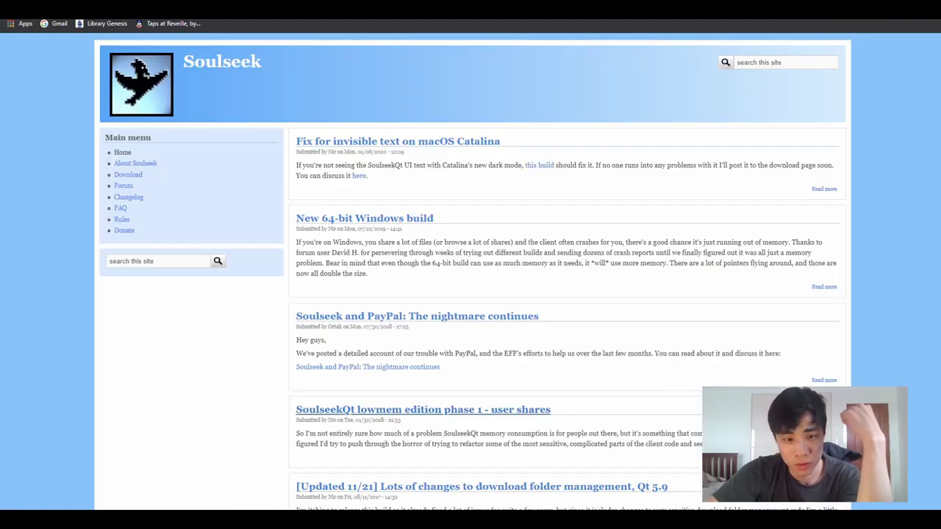
key(ctrl+t)
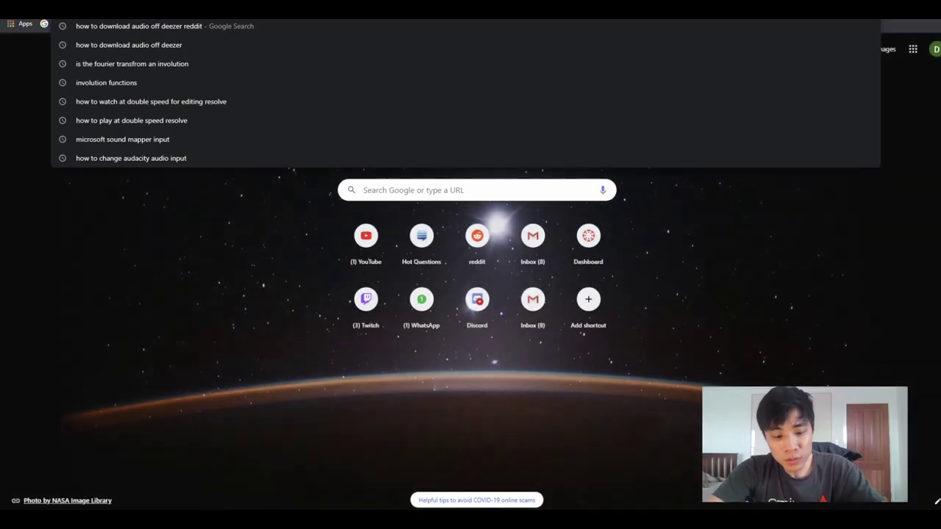
- Search Google for soothing copyright-free YouTube background music
text(generic)
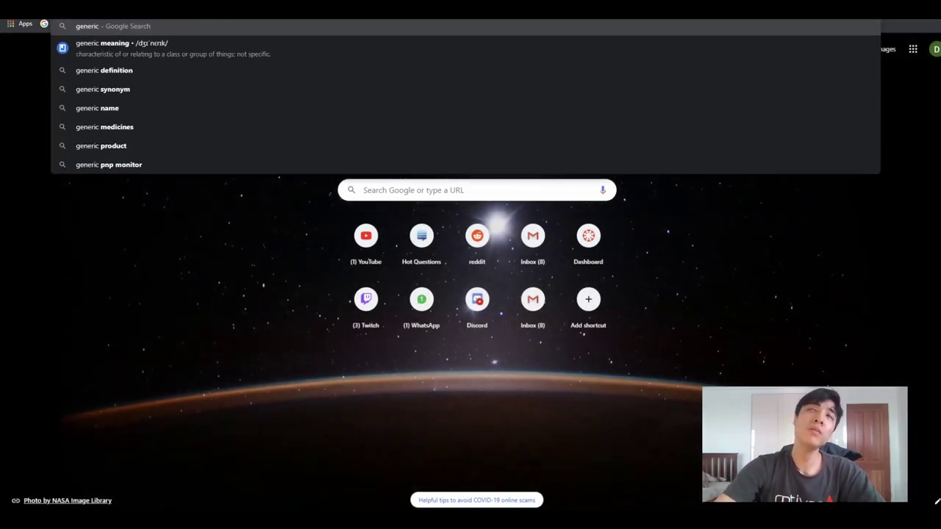
text( sooth)
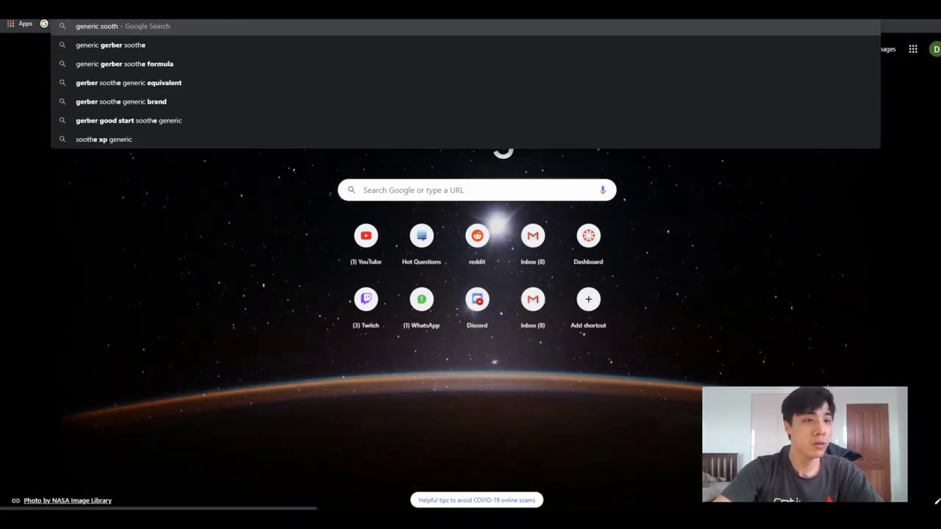
text(e c)
key(BackSpace)
key(BackSpace)
key(BackSpace)
text(in)
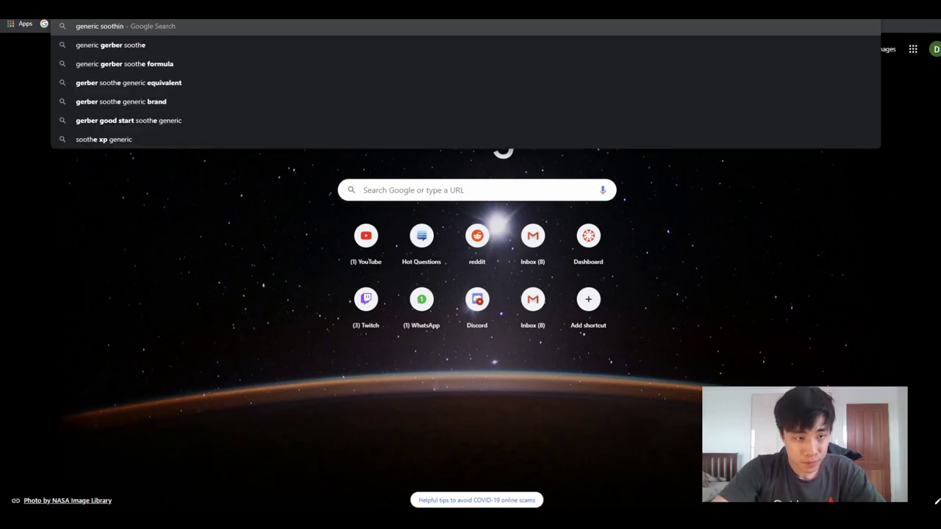
text(g copyrigh)
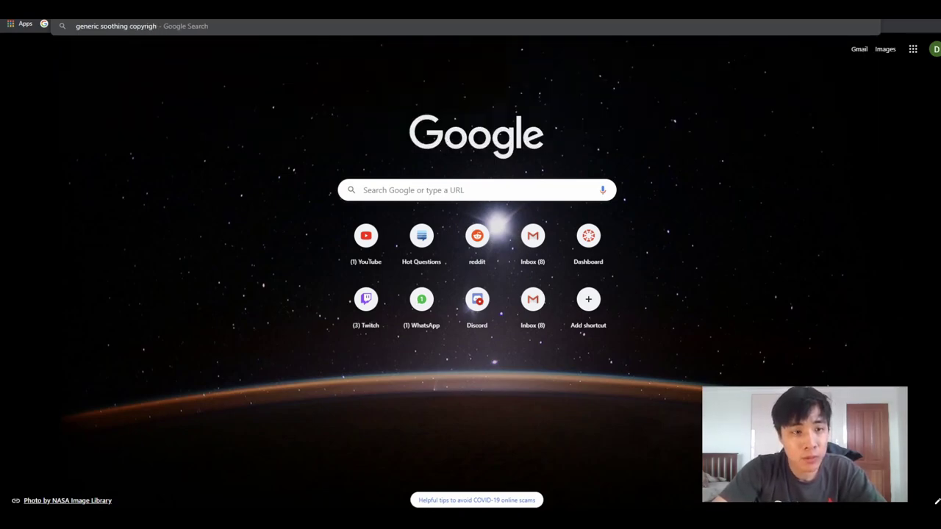
text(t free music for)
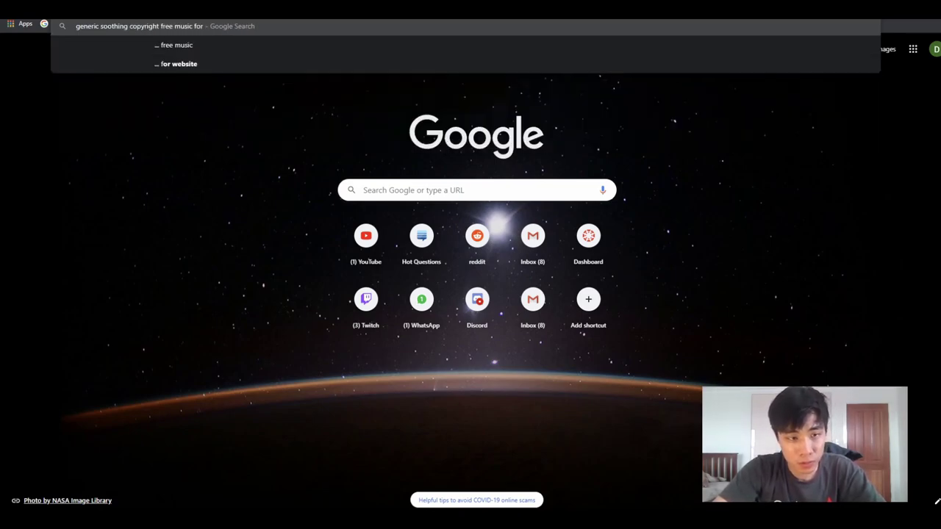
text(roun)
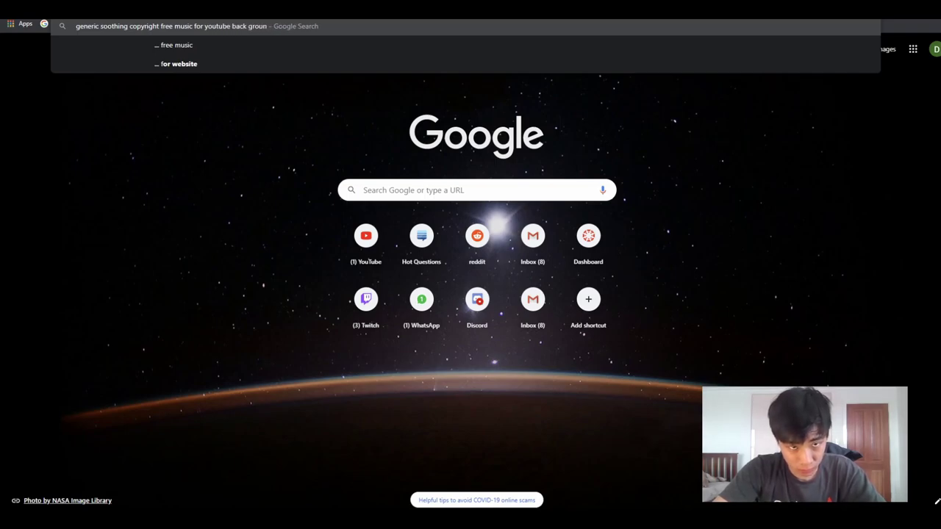
text(d)
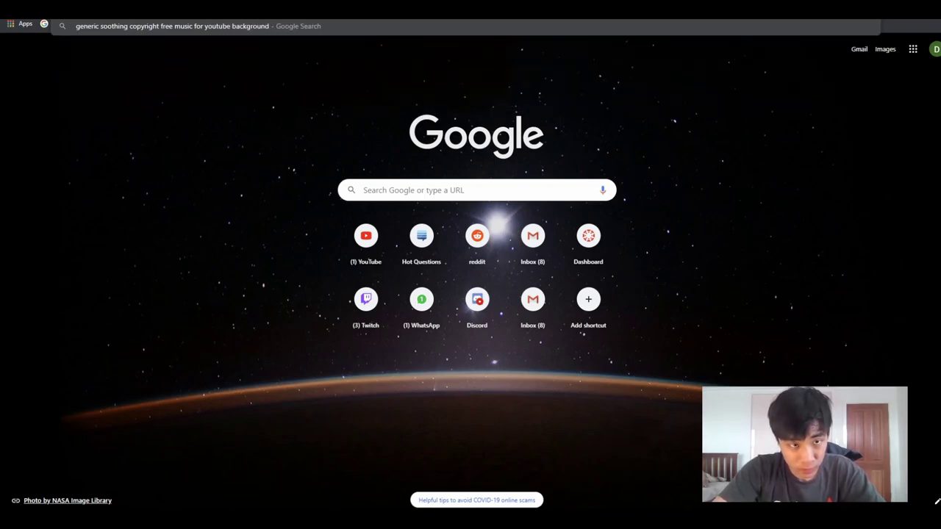
text( videos)
key(Return)
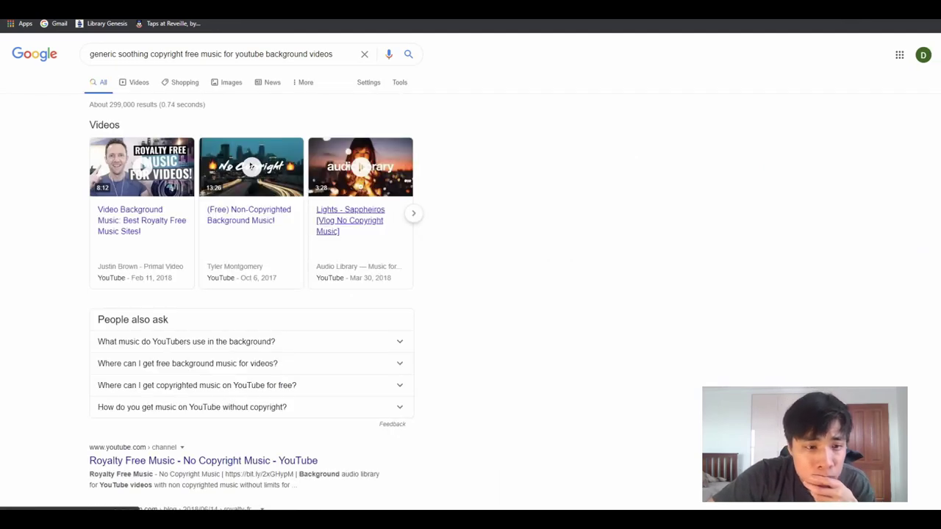
- Browse the results and open the 'Royalty Free Music - No Copyright Music' YouTube channel
scroll(470, 272, down, 2)
scroll(470, 279, down, 2)
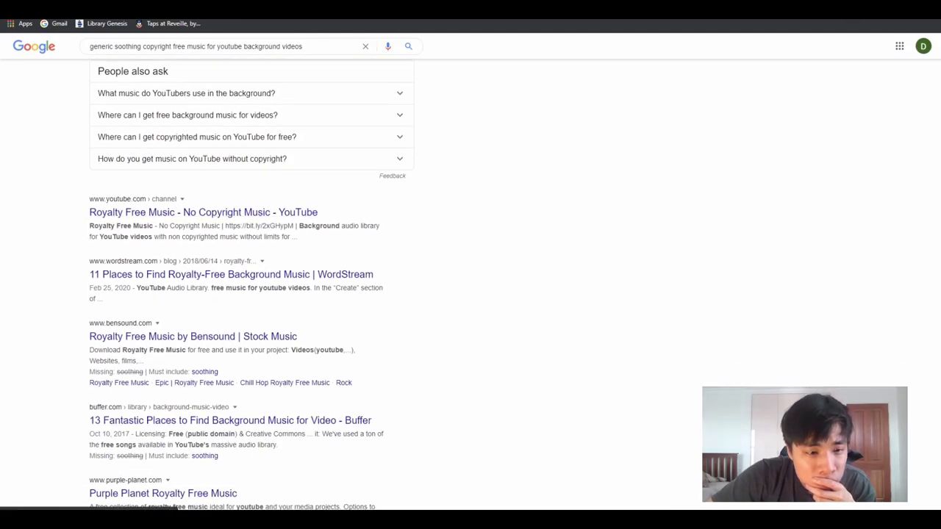
key(alt+Left)
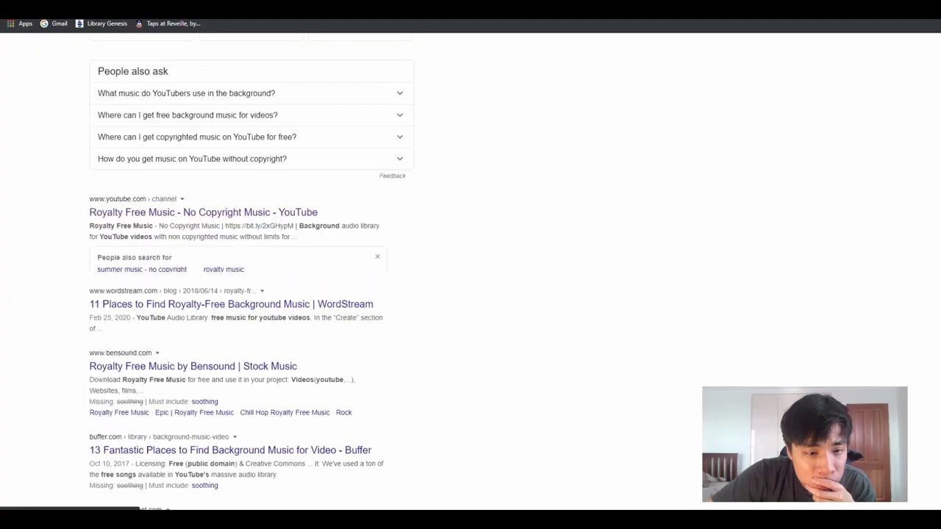
scroll(192, 197, down, 3)
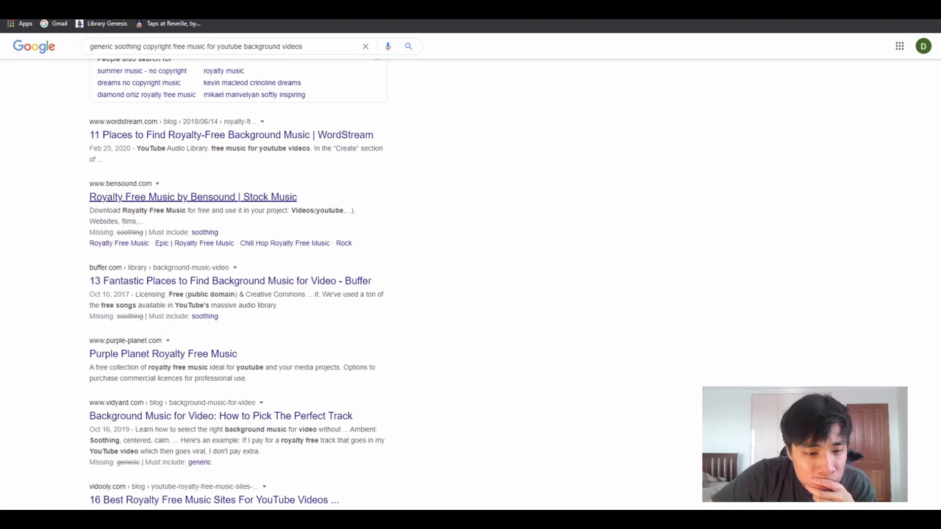
scroll(192, 199, down, 1)
scroll(192, 198, down, 1)
scroll(193, 198, down, 1)
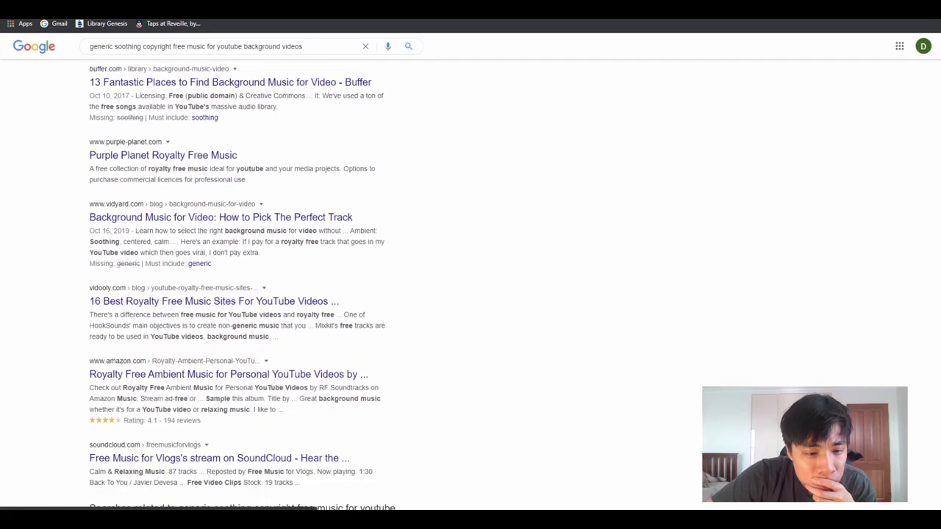
scroll(193, 198, down, 1)
scroll(193, 199, up, 1)
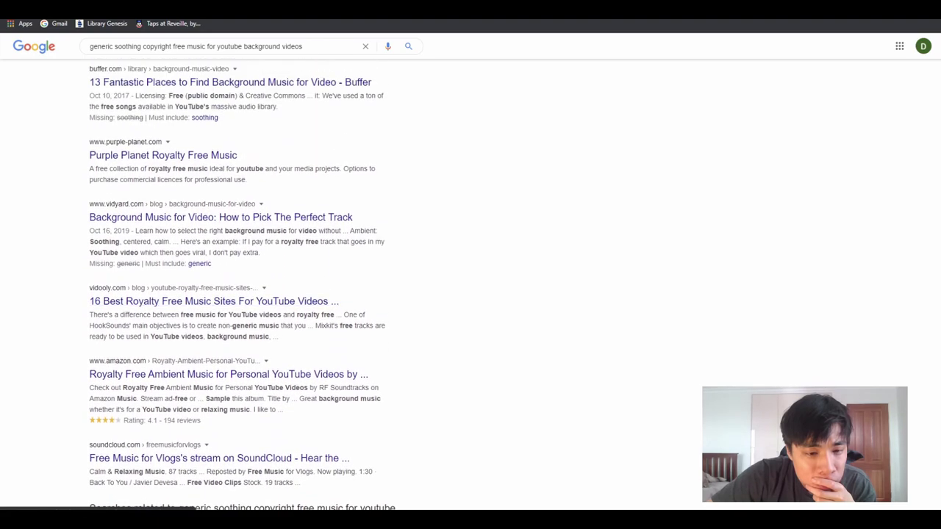
scroll(192, 199, up, 1)
scroll(193, 198, up, 1)
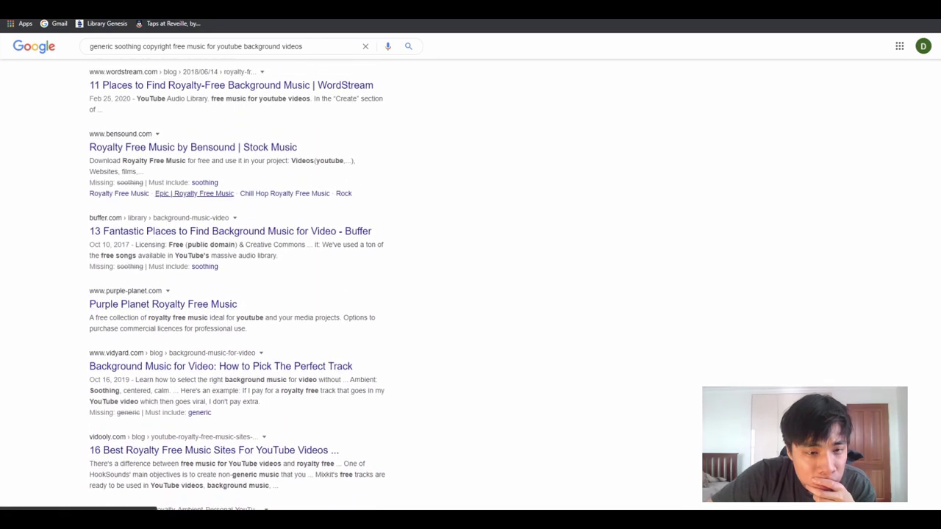
scroll(193, 199, up, 1)
scroll(221, 230, down, 1)
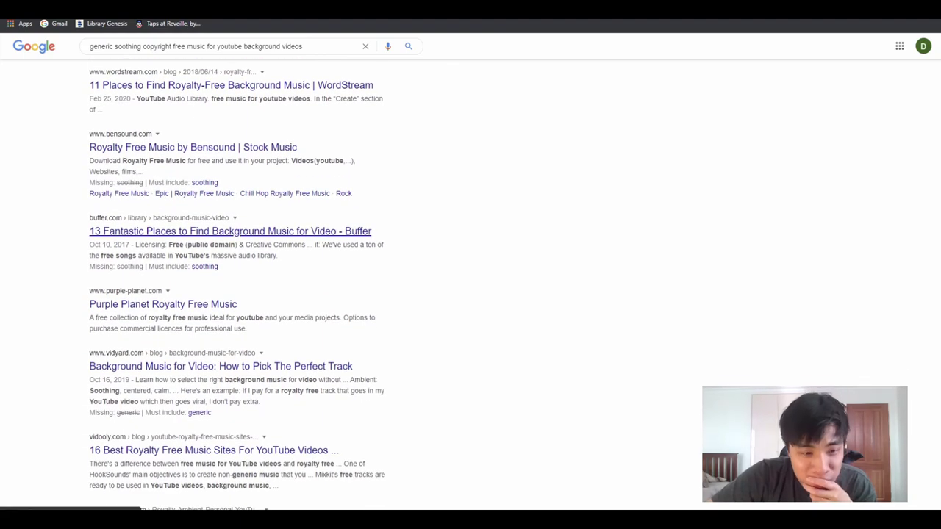
scroll(221, 250, up, 3)
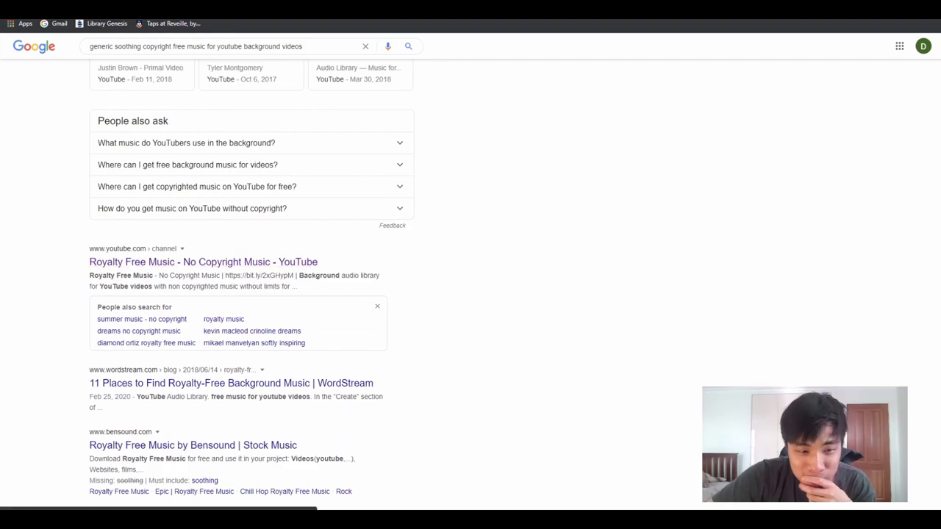
click(401, 506)
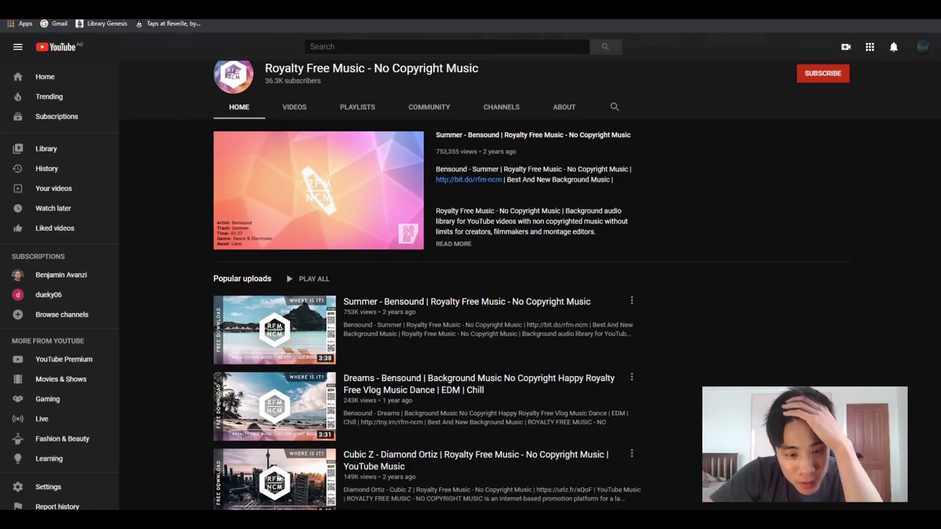
- Scroll the channel Home page and play 'Summer - Bensound' from Popular uploads
scroll(274, 235, down, 1)
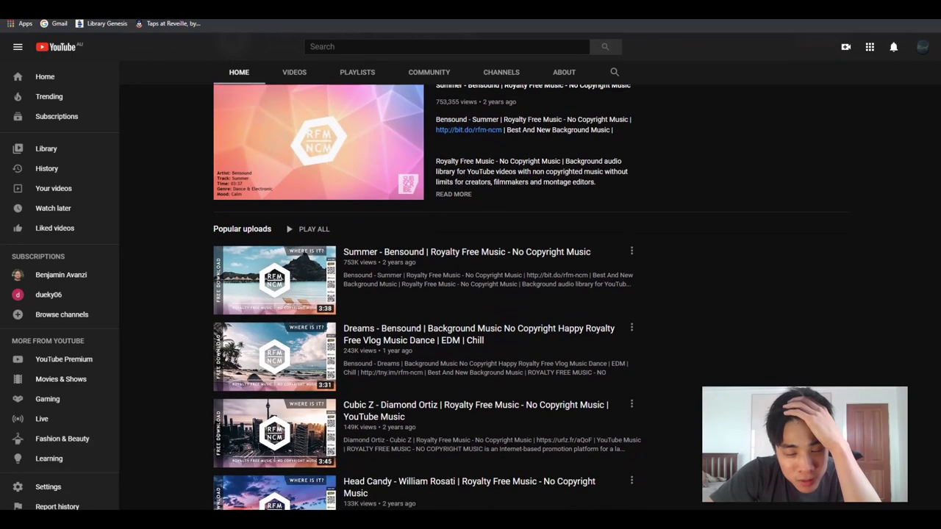
scroll(274, 235, down, 1)
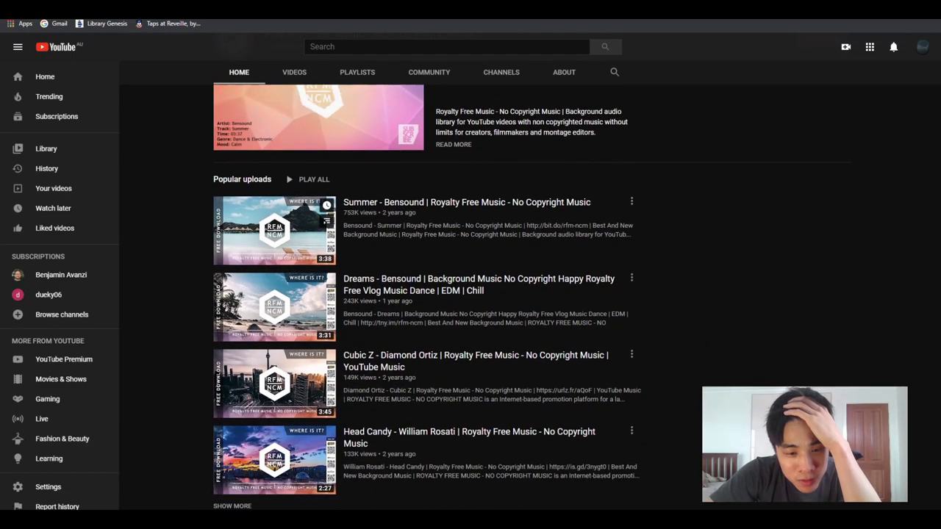
scroll(274, 236, up, 1)
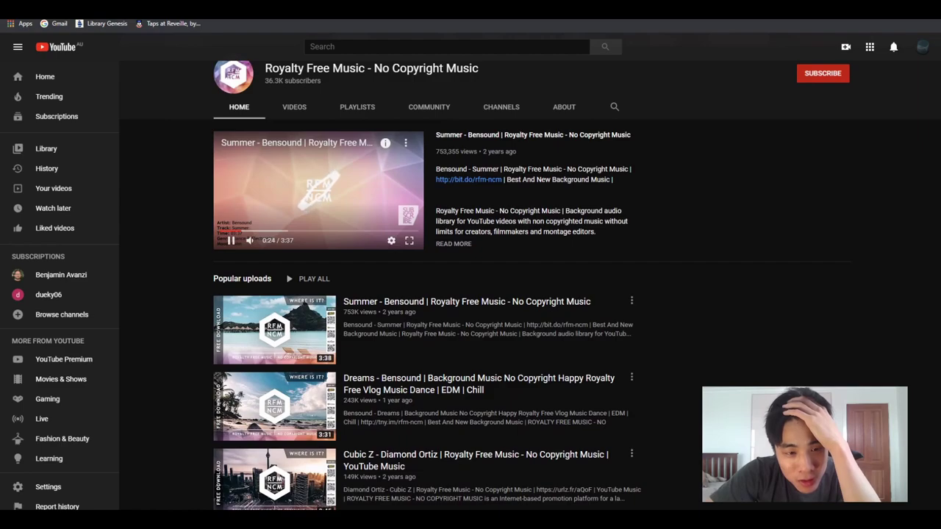
scroll(529, 294, up, 2)
scroll(529, 294, down, 2)
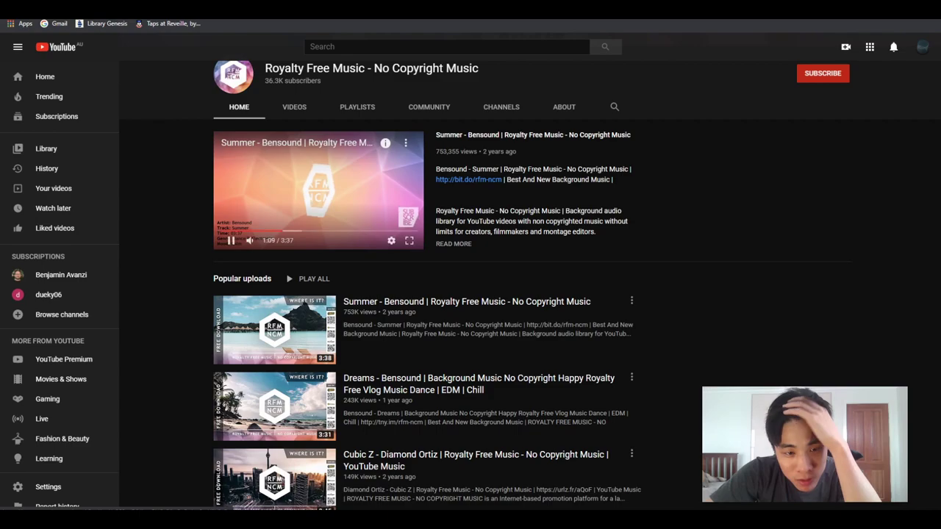
click(274, 330)
- Search 'youtube to mp3' in a new tab, then close it to return to the Summer video
key(ctrl+t)
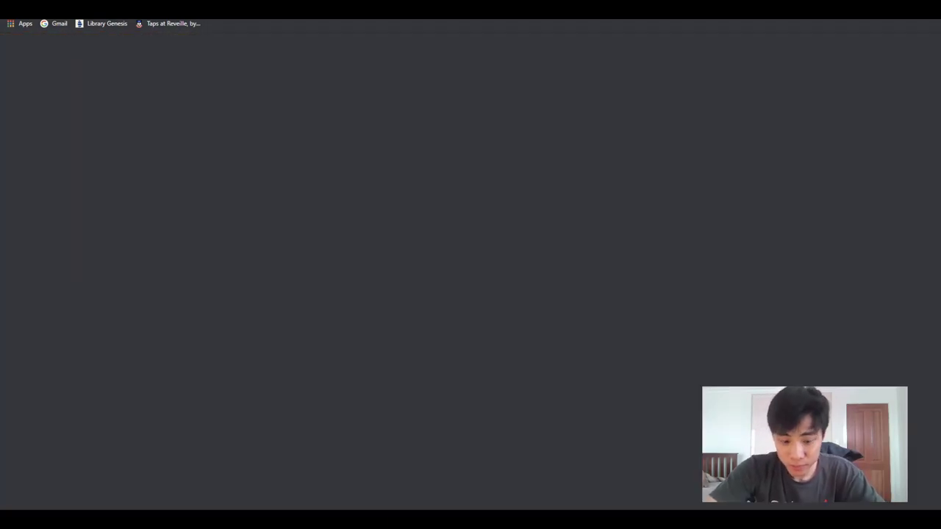
text(youtube to mp3)
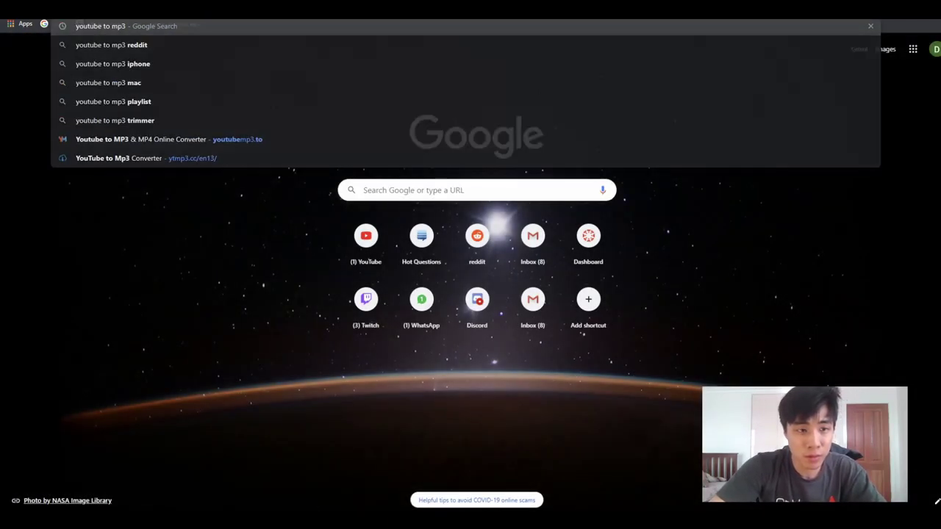
key(Return)
key(ctrl+w)
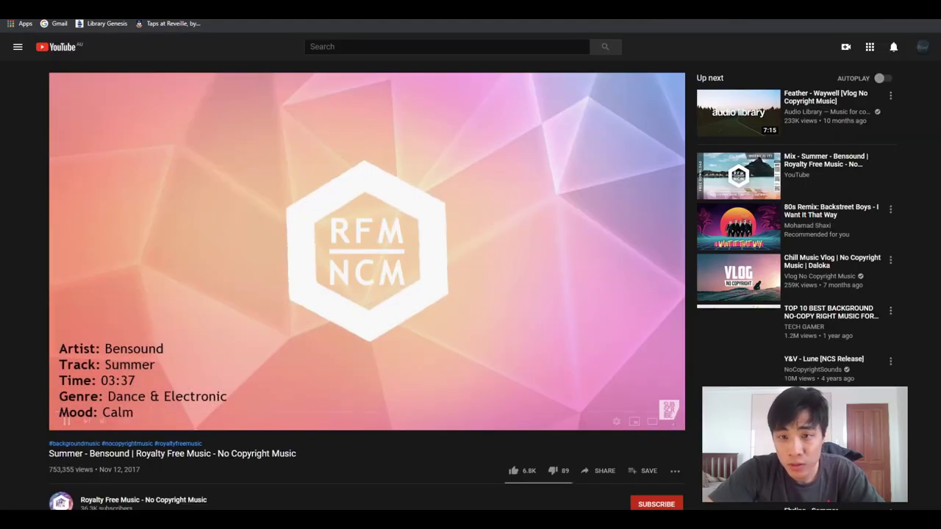
- Search 'hour long royalty free music youtube' and sample several hour-long no-copyright music videos
key(ctrl+l)
text(hour l)
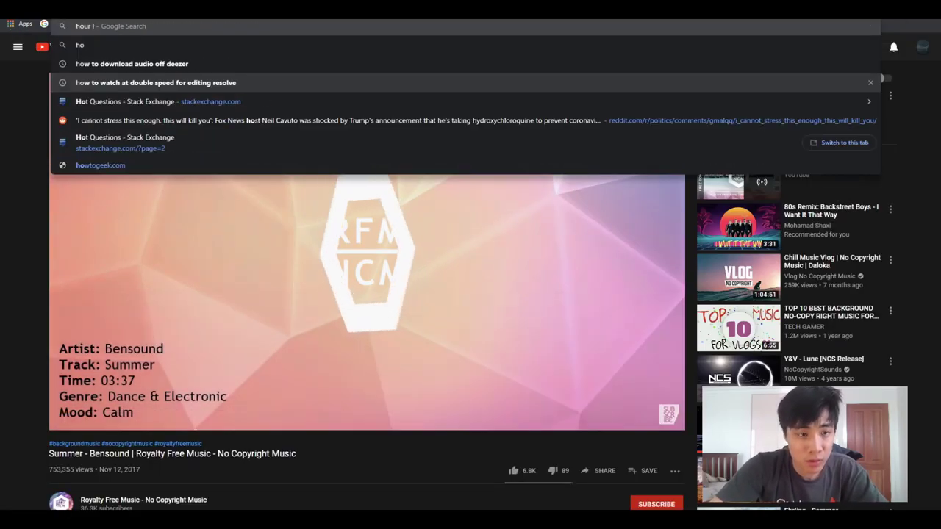
text(ong)
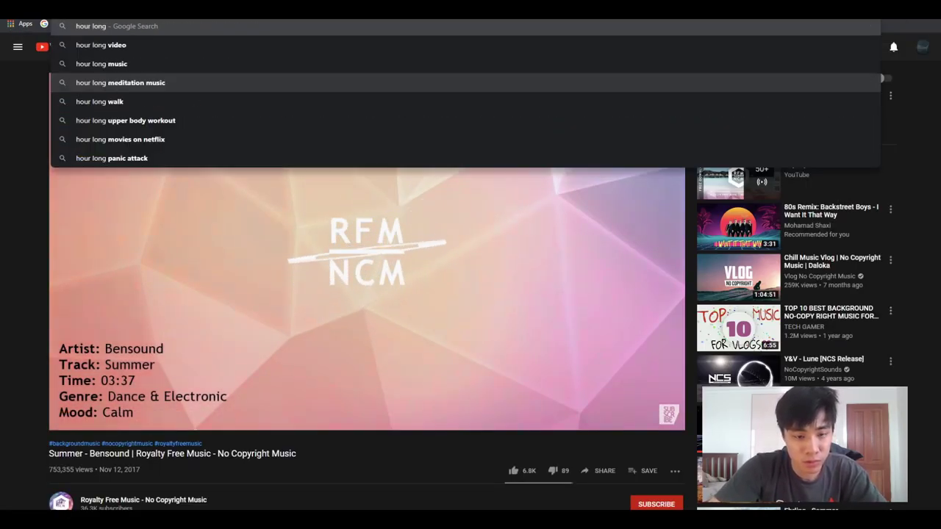
text( royalty)
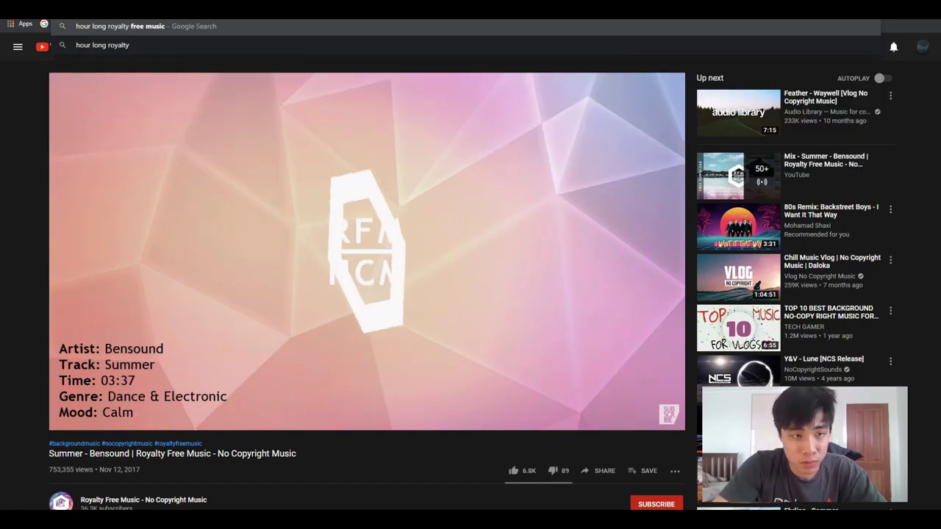
text( free music)
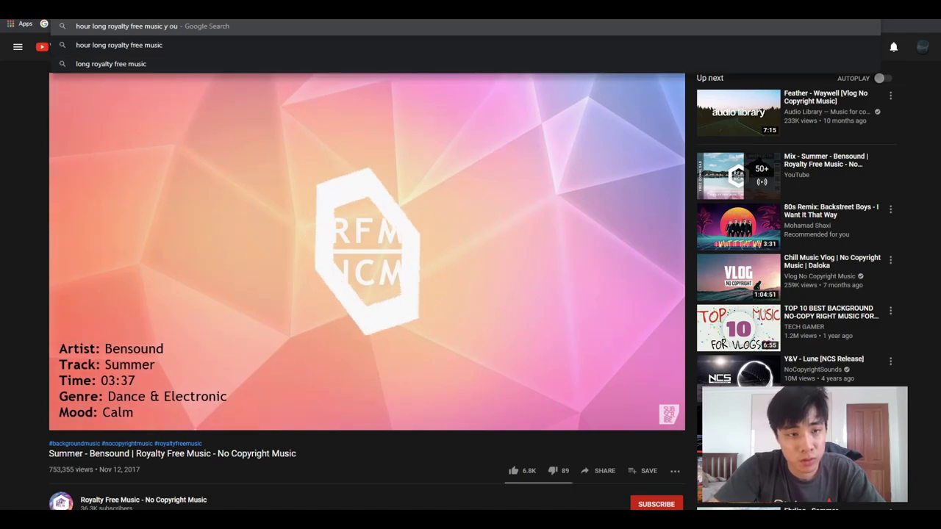
text( you)
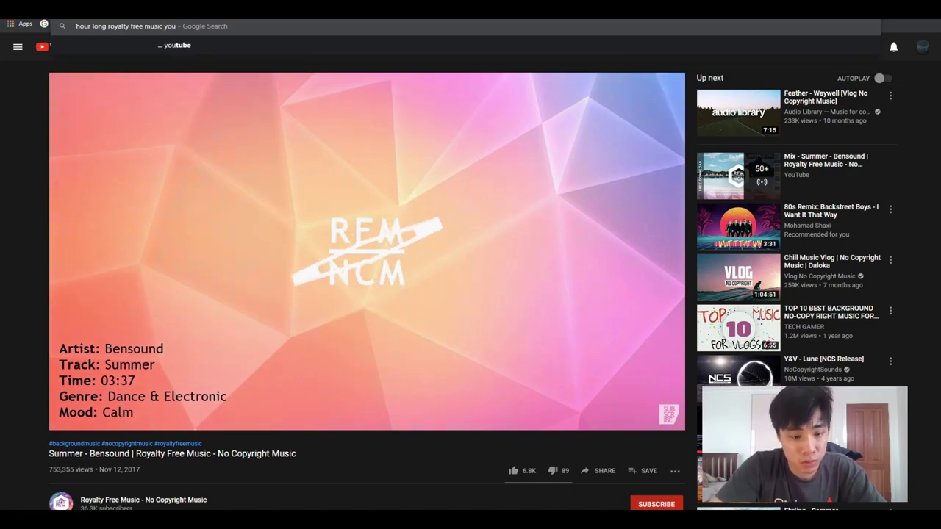
text(tube)
key(Return)
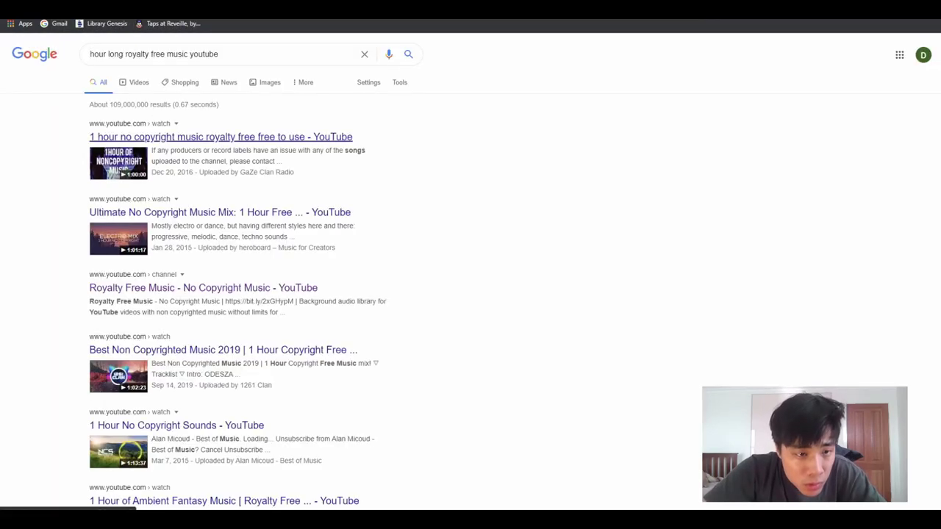
click(220, 136)
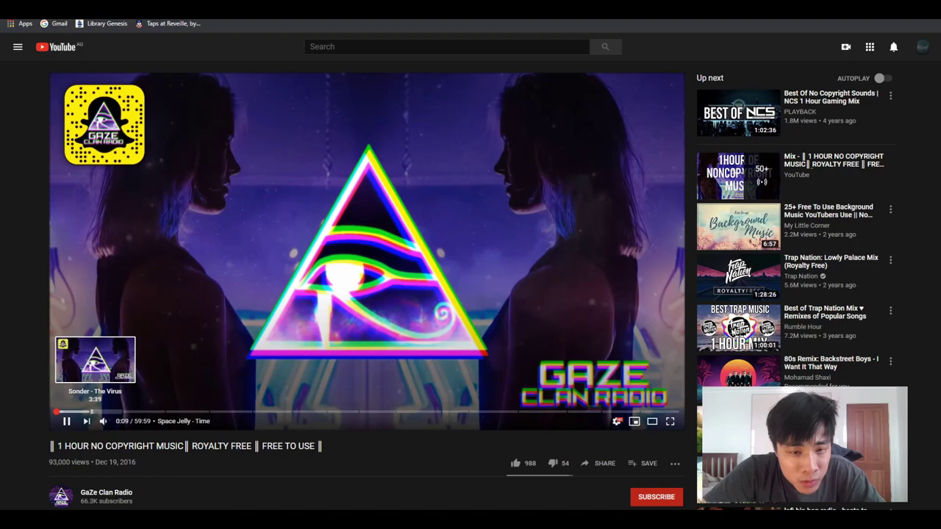
click(94, 412)
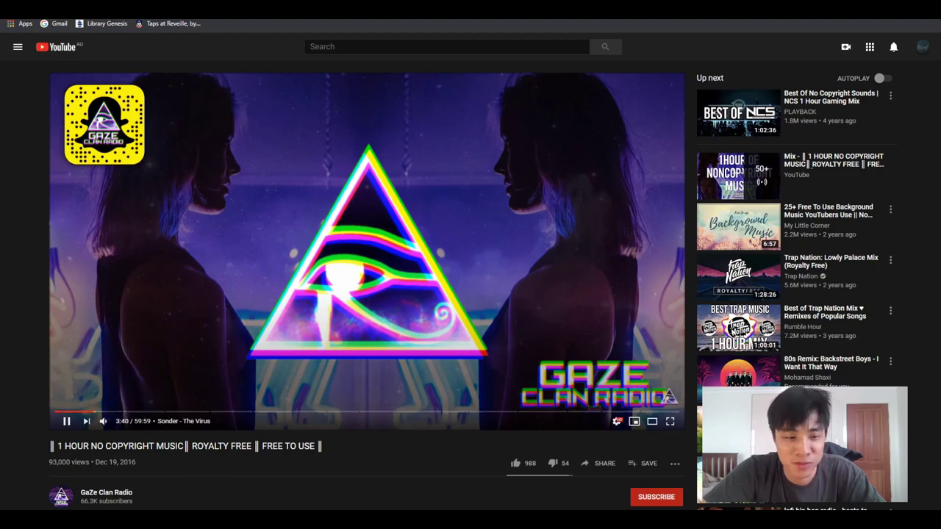
key(alt+Left)
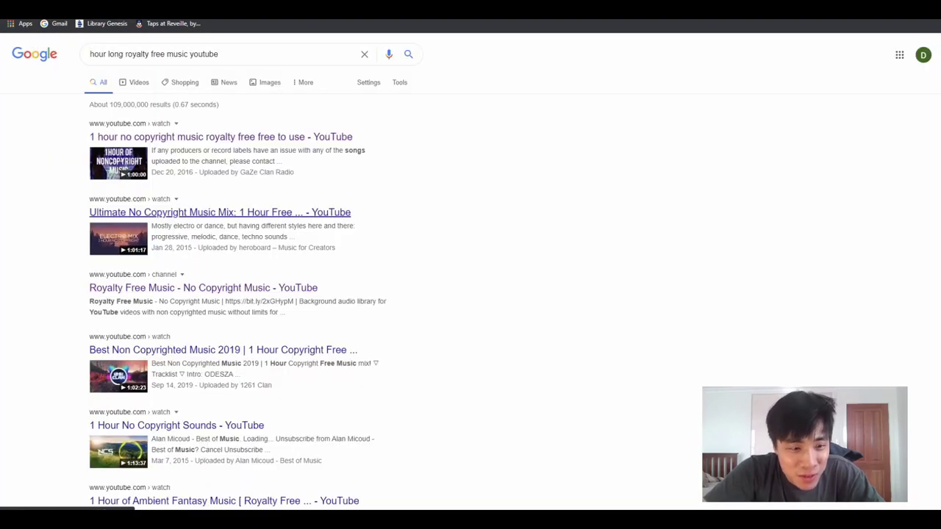
click(221, 212)
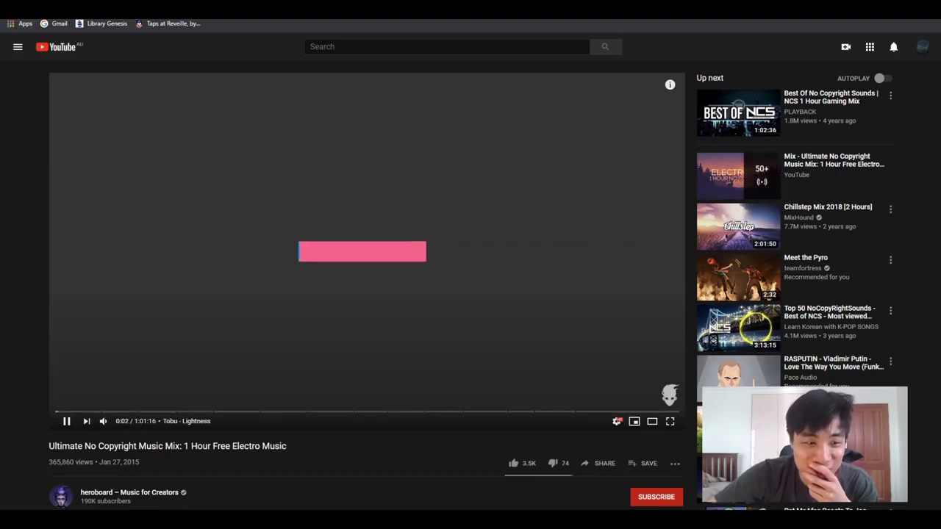
key(alt+Left)
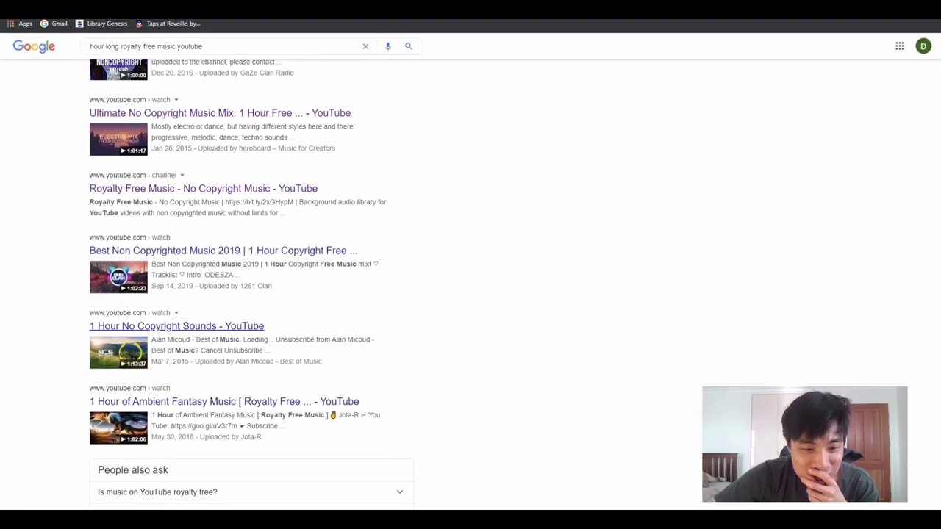
click(177, 326)
key(alt+Left)
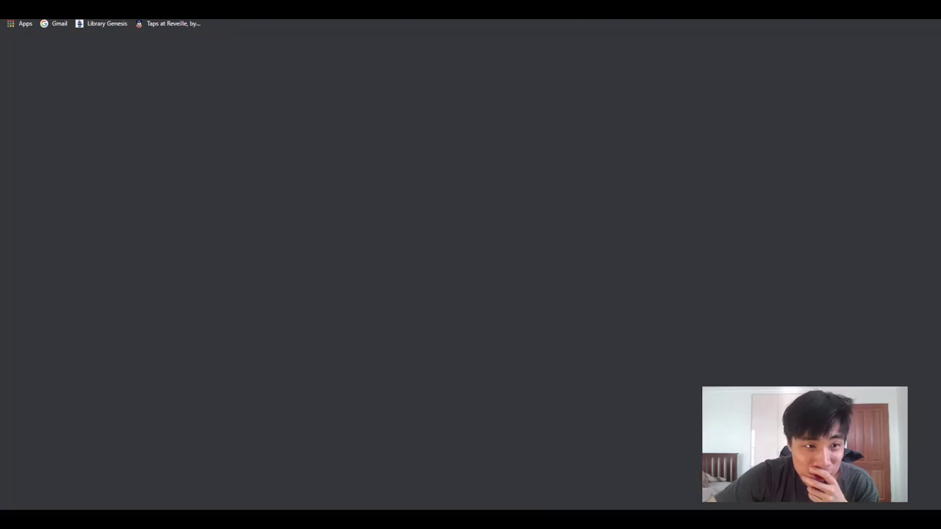
- Play '1 Hour of Ambient Fantasy Music', seek to about 32 minutes, and pause it
click(184, 301)
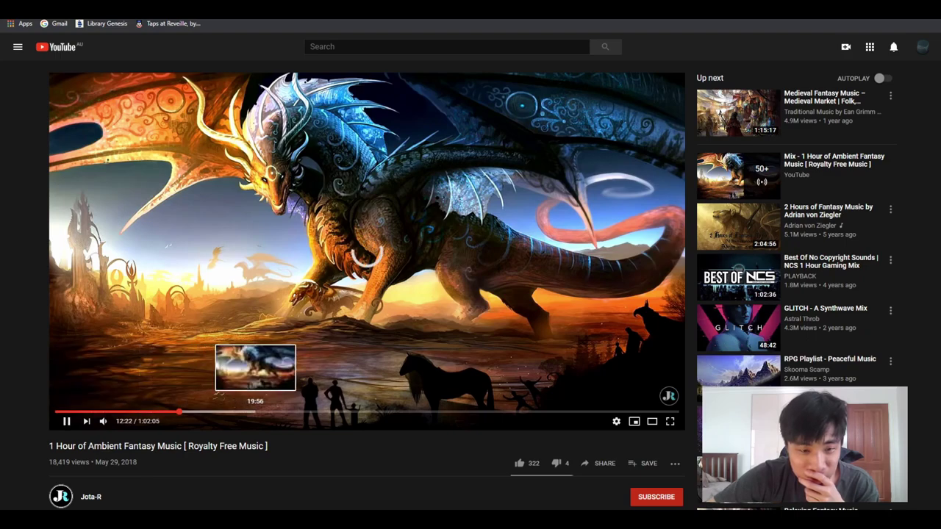
click(179, 413)
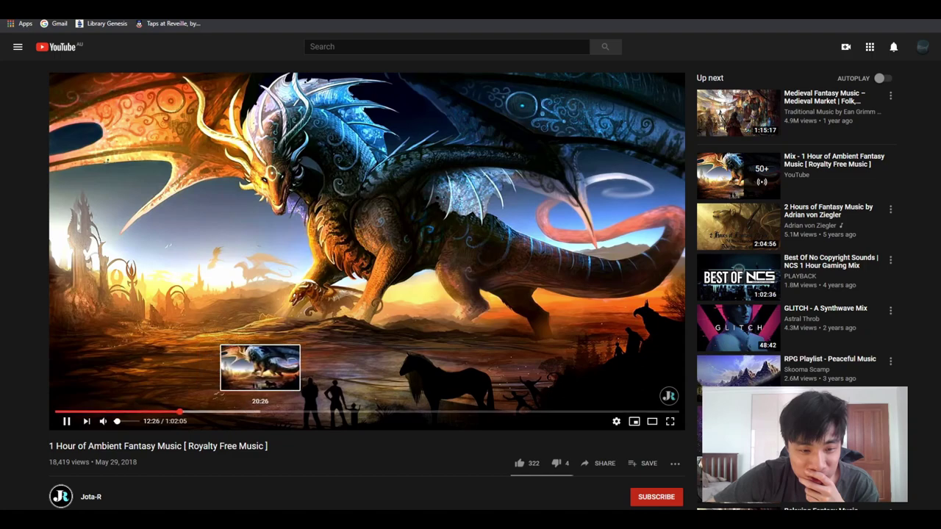
click(261, 413)
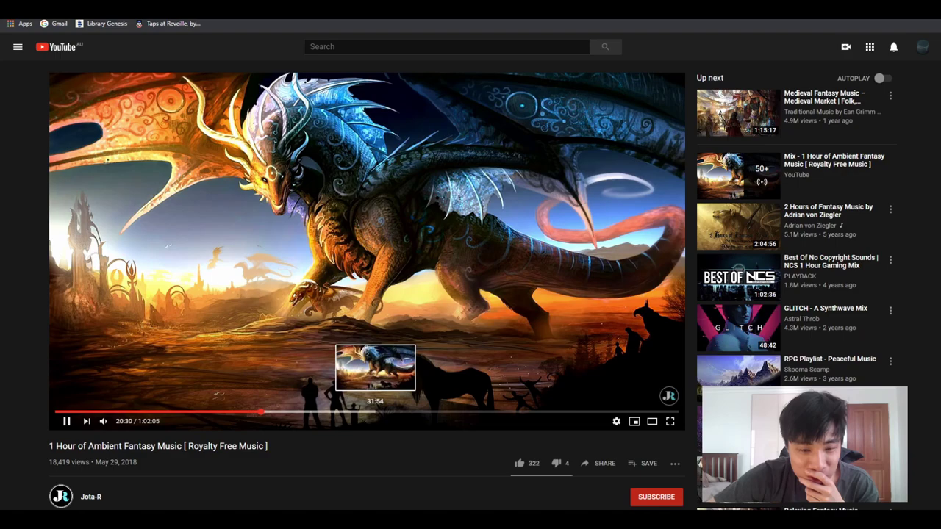
click(375, 413)
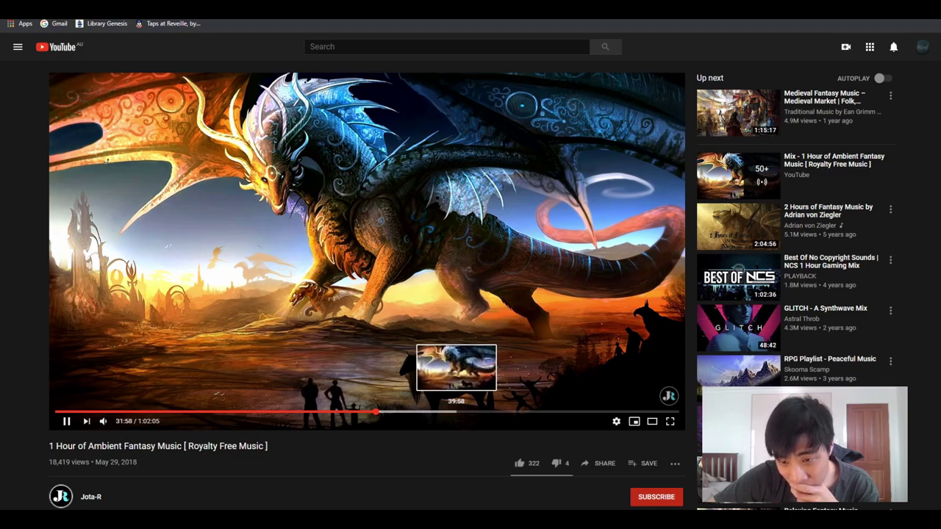
mouse_move(104, 421)
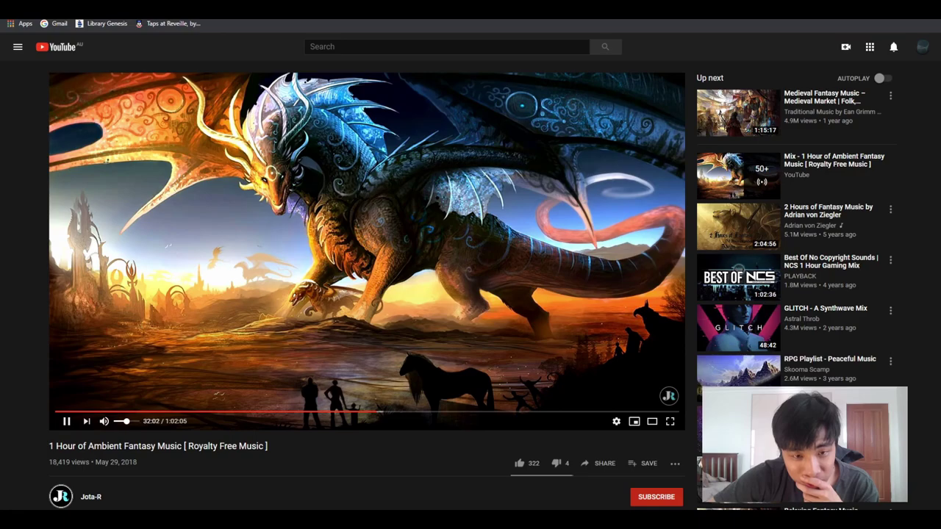
key(space)
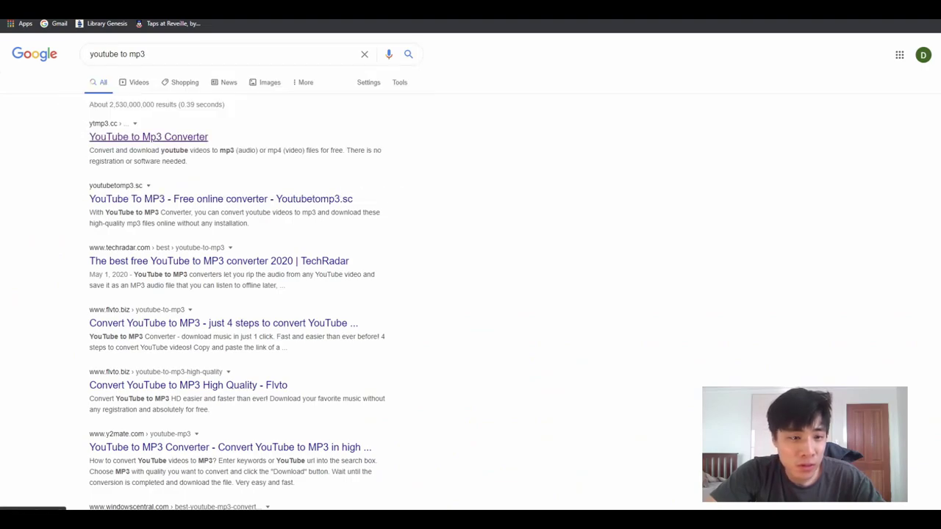
- Convert the ambient video on YTMP3, minimize OBS, and switch to DaVinci Resolve
click(148, 137)
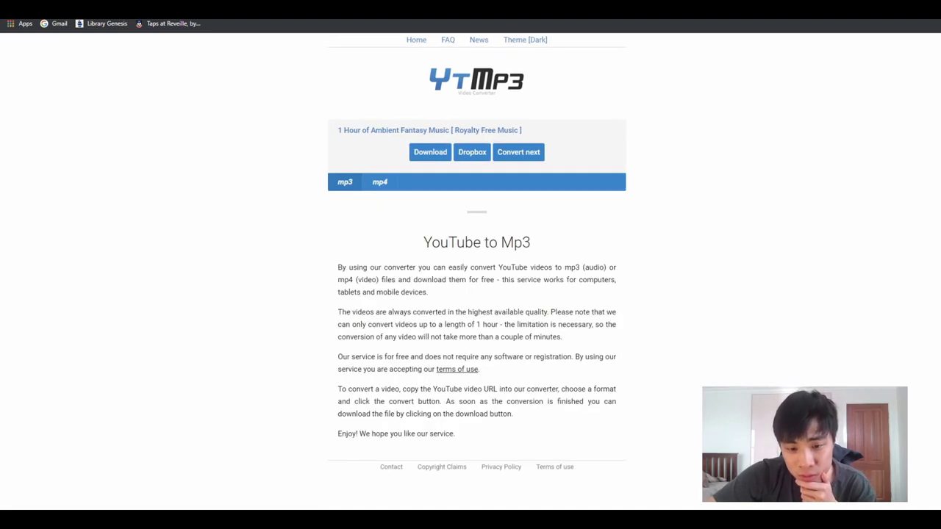
click(353, 507)
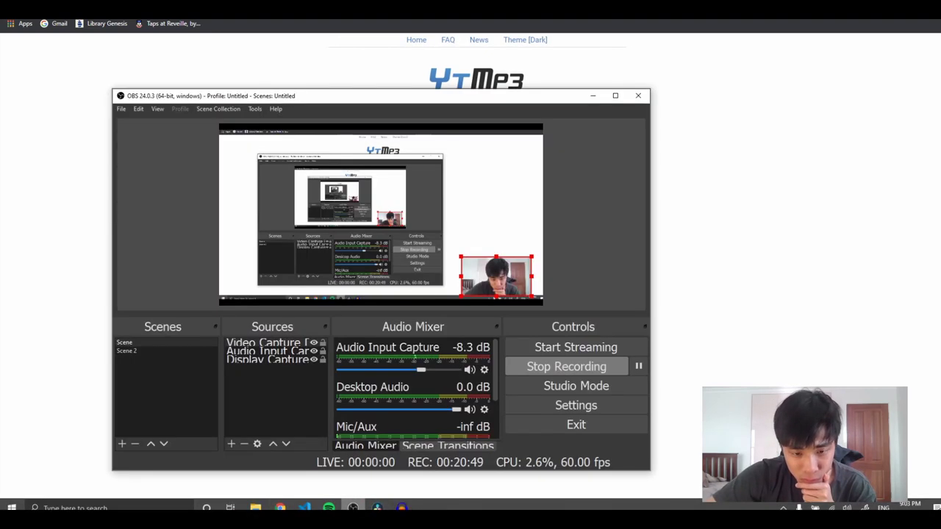
click(352, 507)
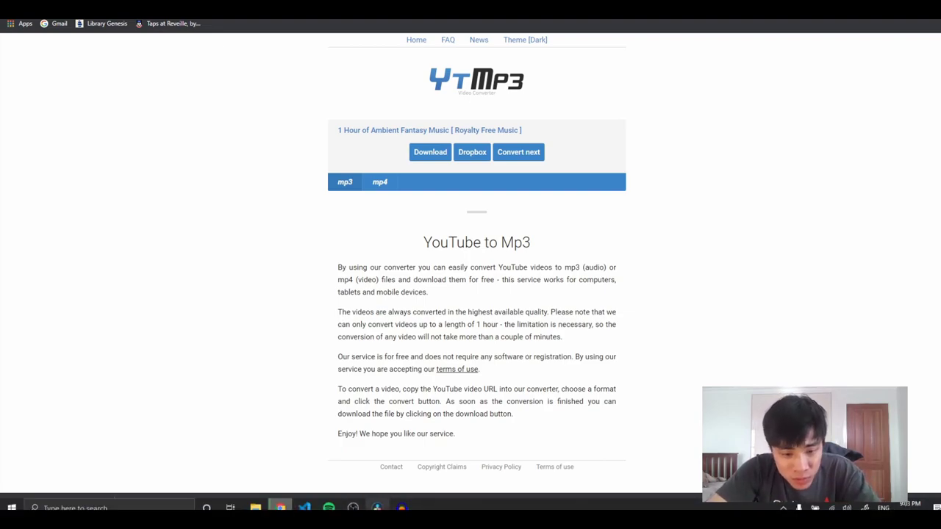
click(377, 507)
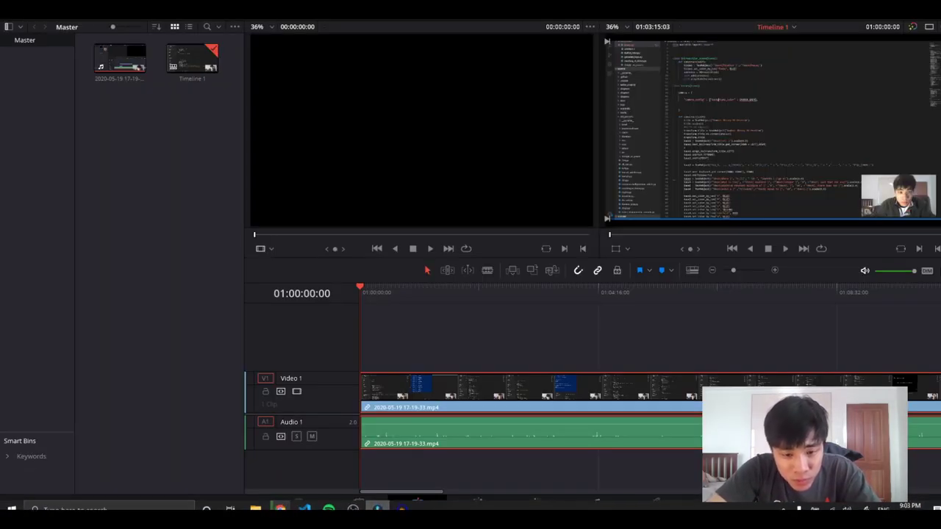
- Resume playback of the Gloomy Day track in Deezer
scroll(650, 397, right, 5)
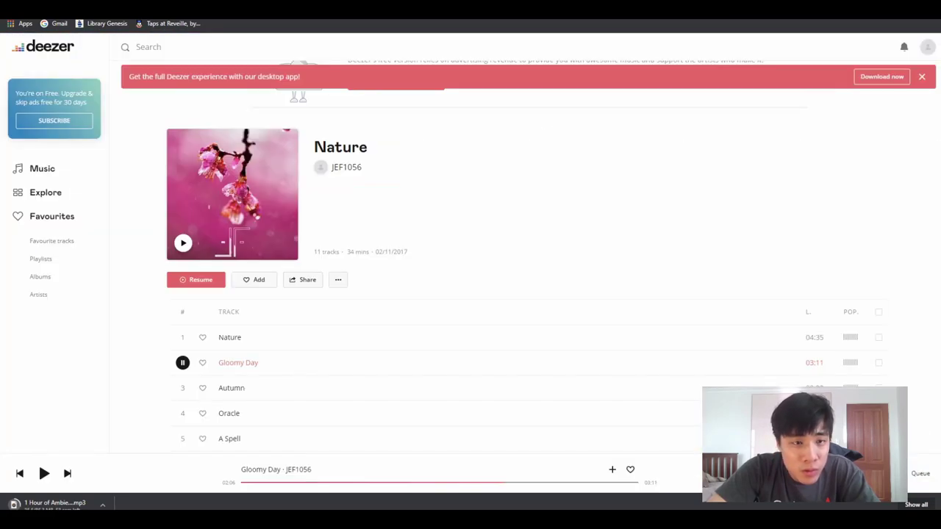
click(182, 362)
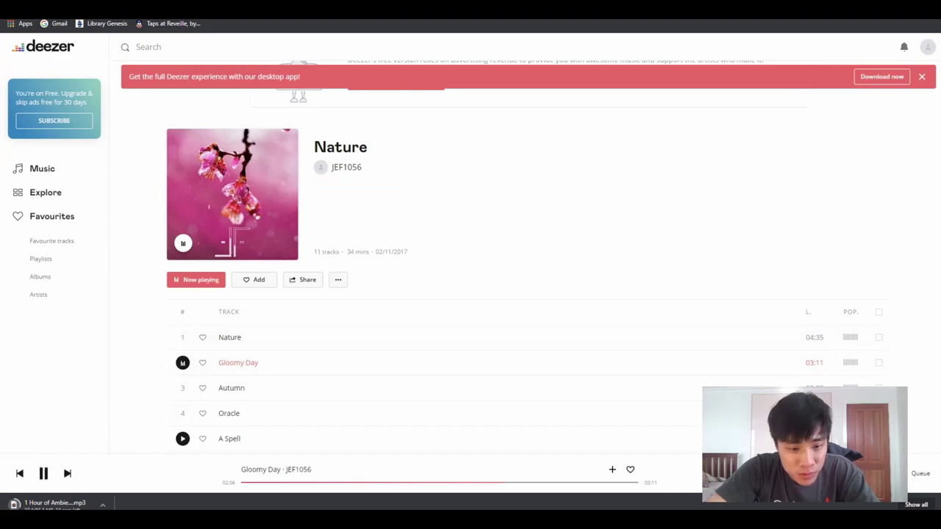
click(246, 482)
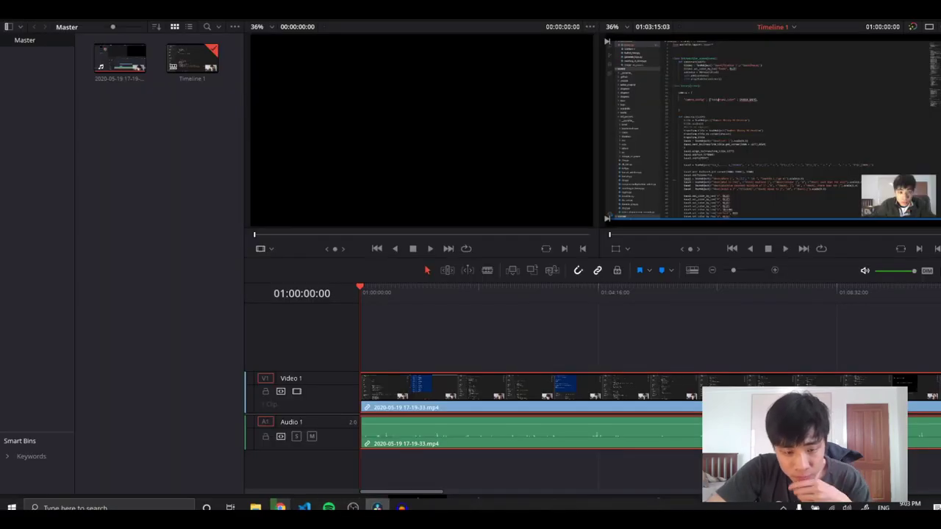
- Check the Downloads folder for the ambient mp3, then return to the Deezer playlist in Chrome
right_click(189, 144)
key(Escape)
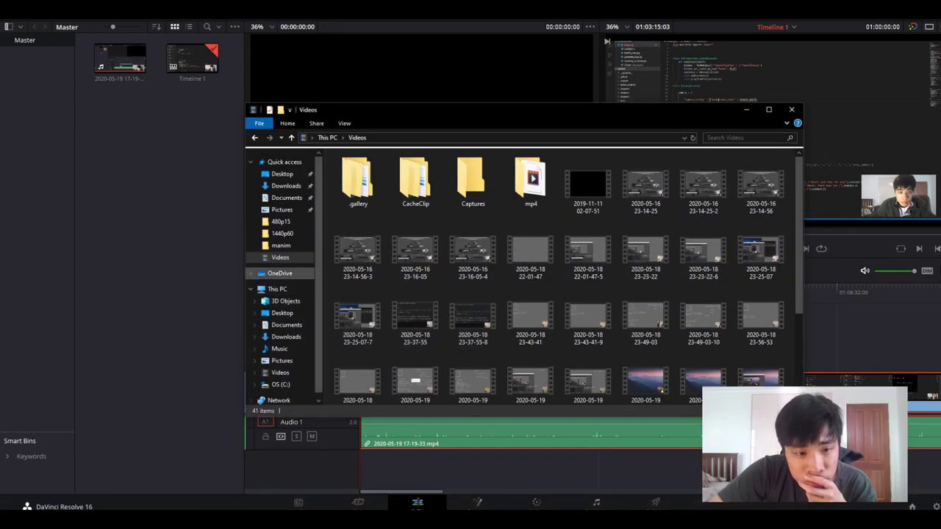
click(286, 317)
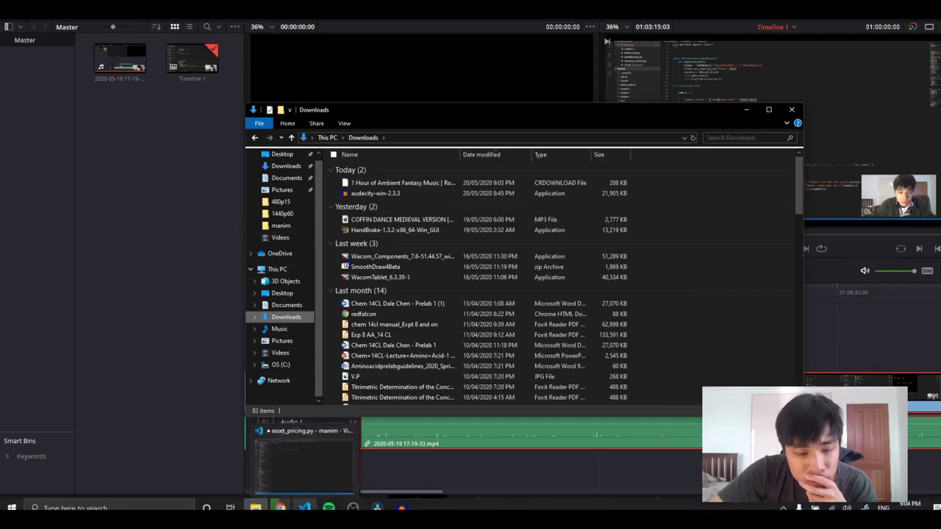
mouse_move(280, 507)
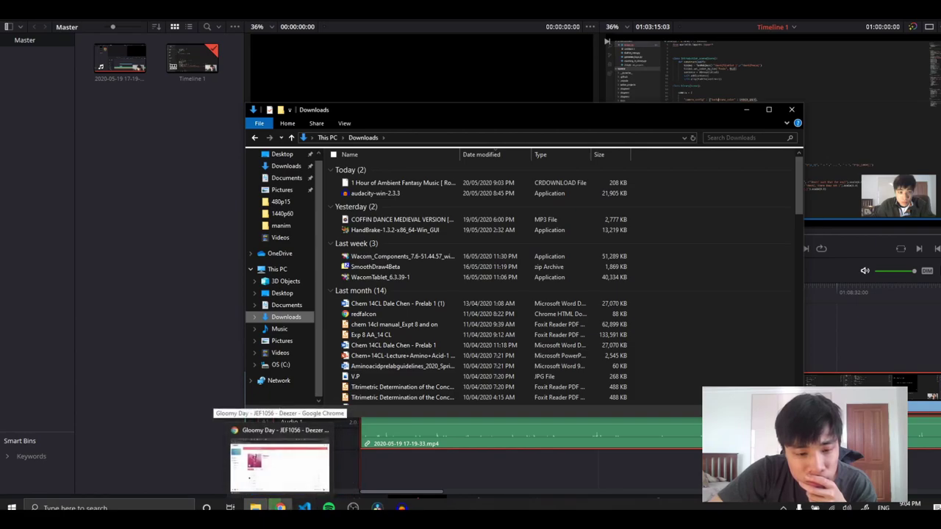
click(280, 463)
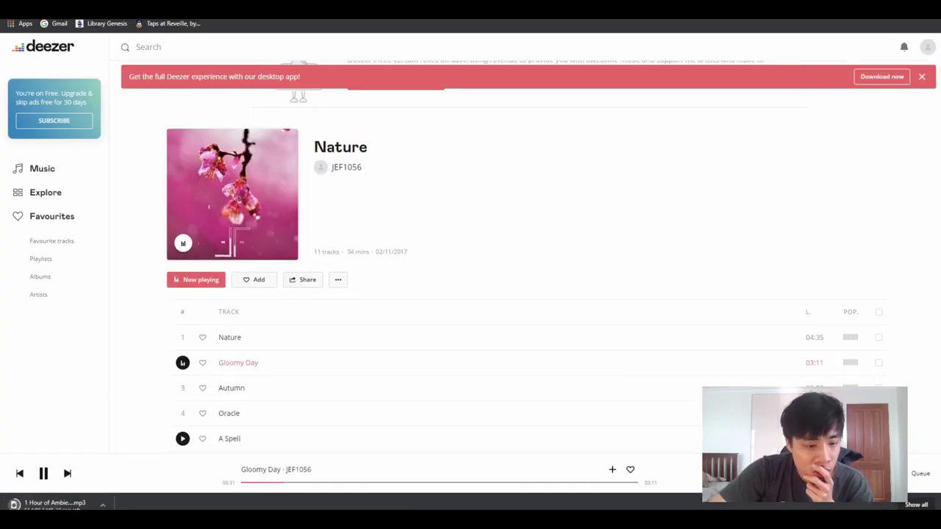
- Open the Cross Validated question on estimating approximate mean age from survey age groups
right_click(631, 162)
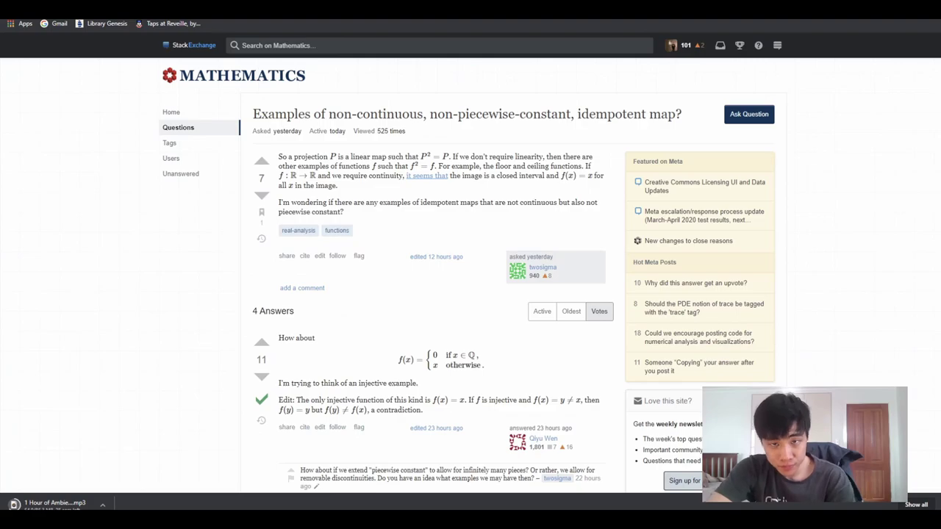
scroll(452, 212, down, 3)
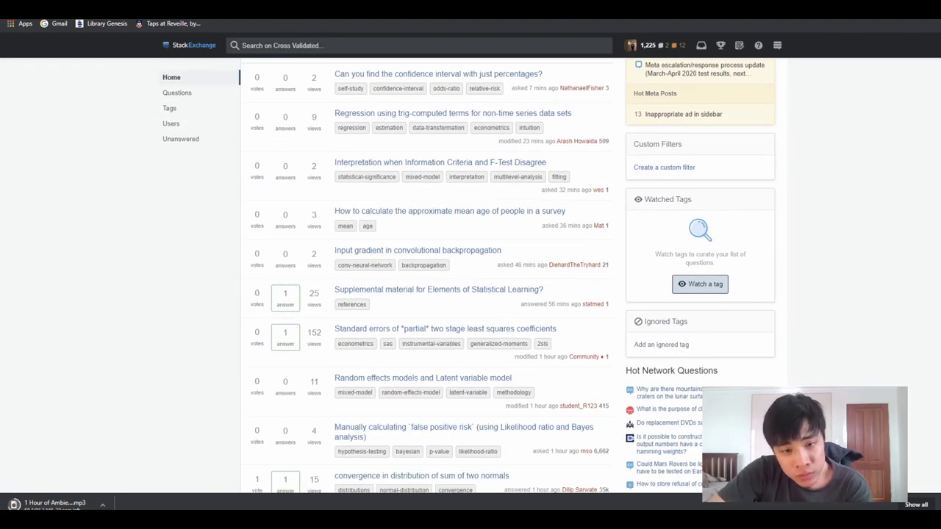
click(450, 210)
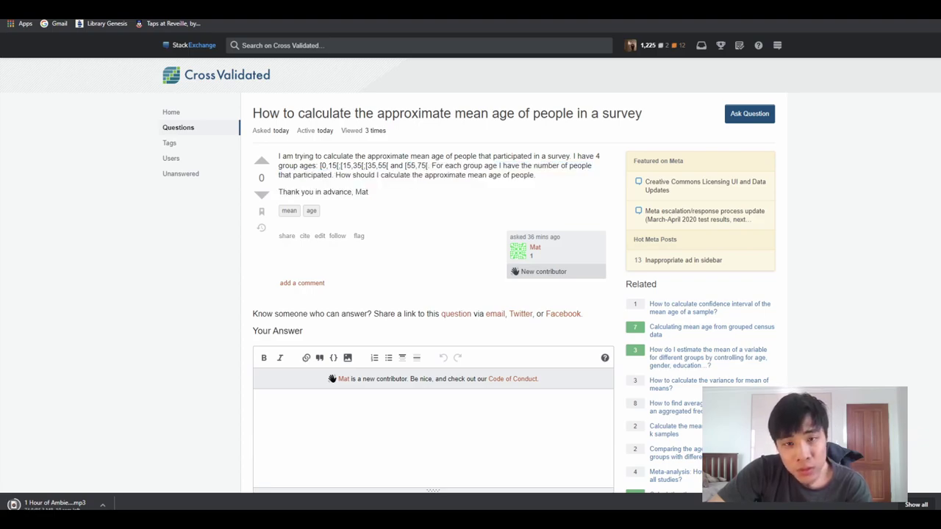
key(alt+Left)
key(alt+Right)
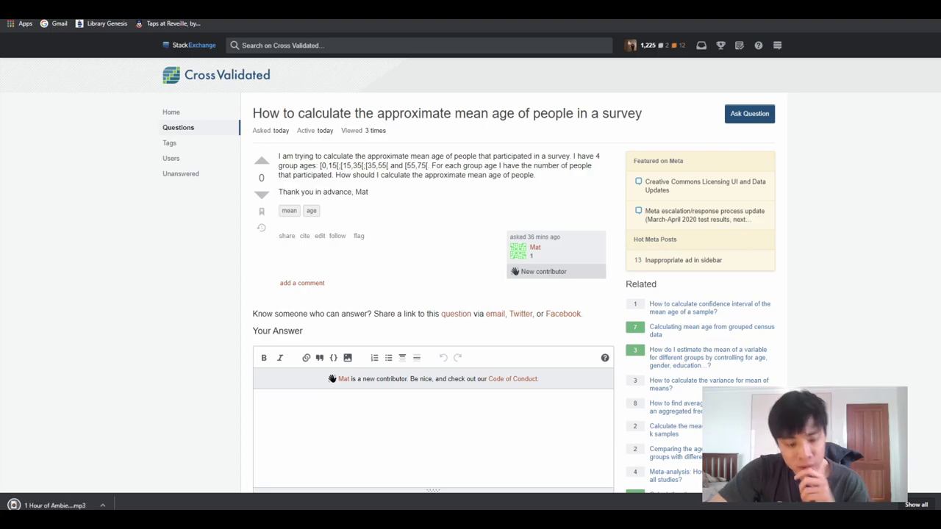
- Open a new browser tab and clear the partial address-bar search
key(ctrl+t)
text(isth)
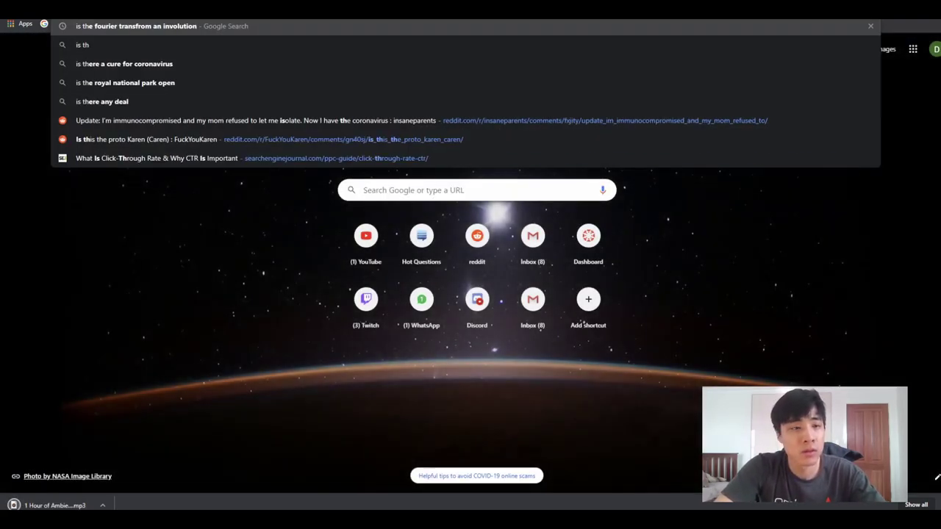
key(BackSpace)
key(BackSpace)
key(BackSpace)
key(BackSpace)
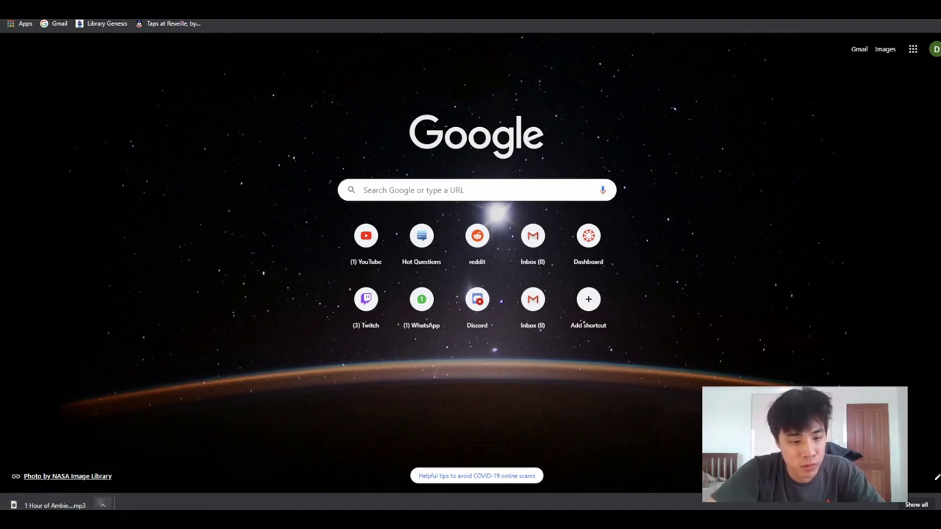
- Import the downloaded 1 Hour of Ambient Fantasy Music mp3 from Downloads into the media pool
click(102, 505)
click(129, 471)
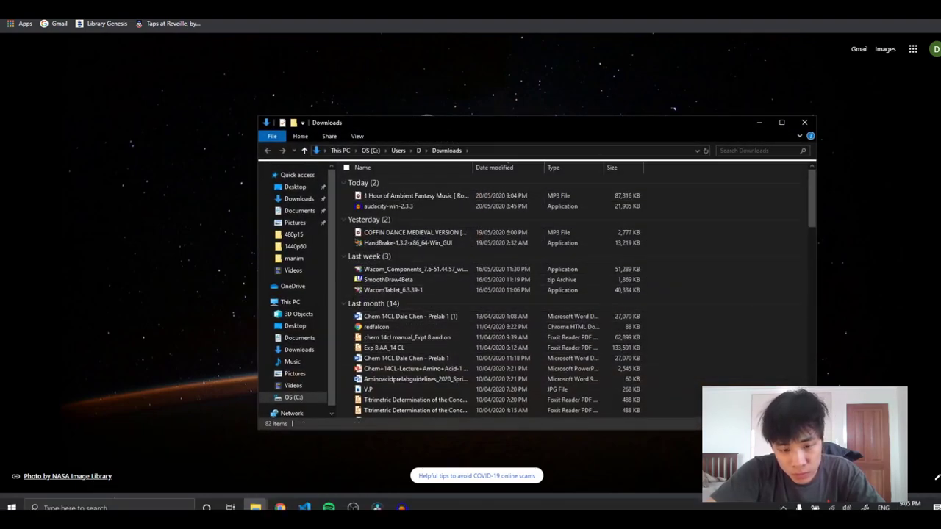
click(379, 506)
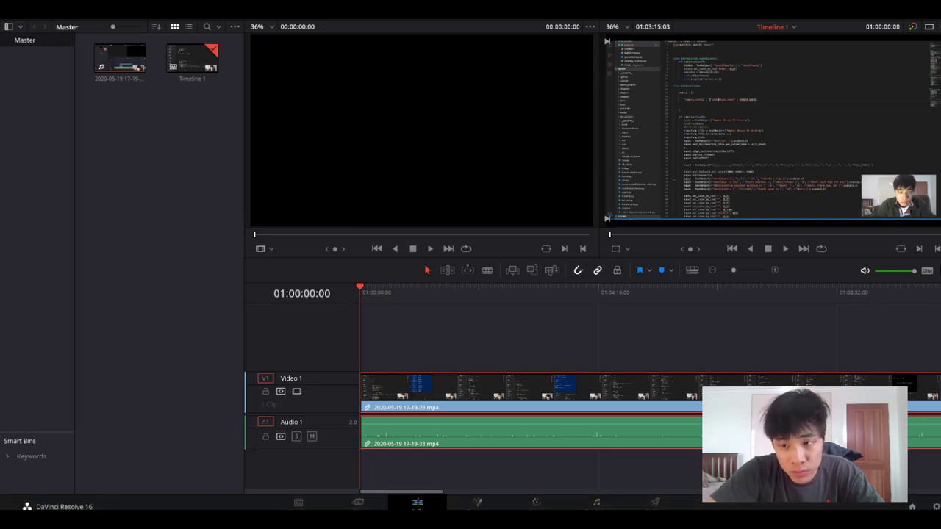
right_click(169, 196)
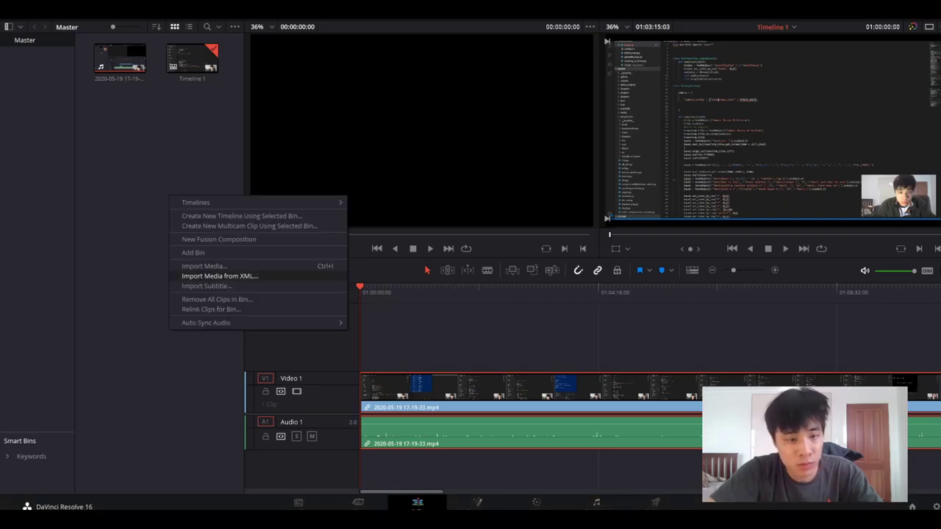
click(205, 266)
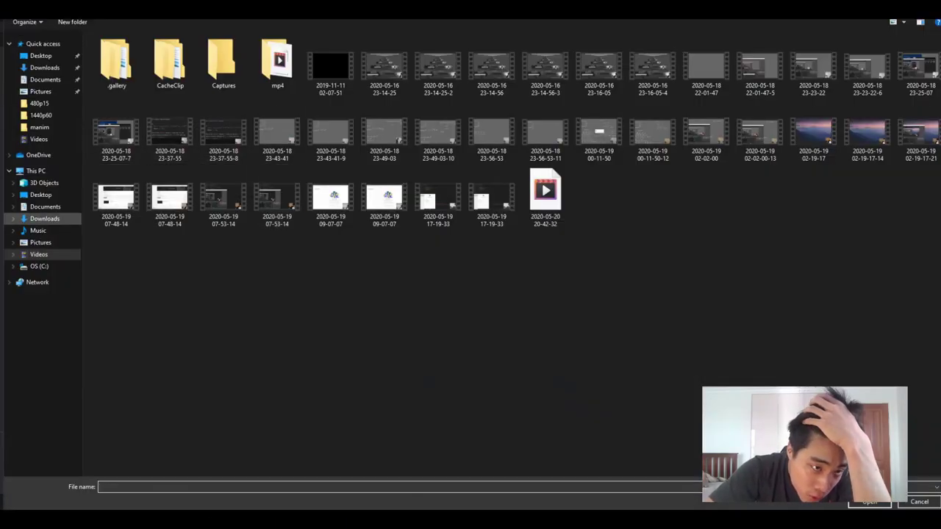
click(44, 218)
double_click(155, 64)
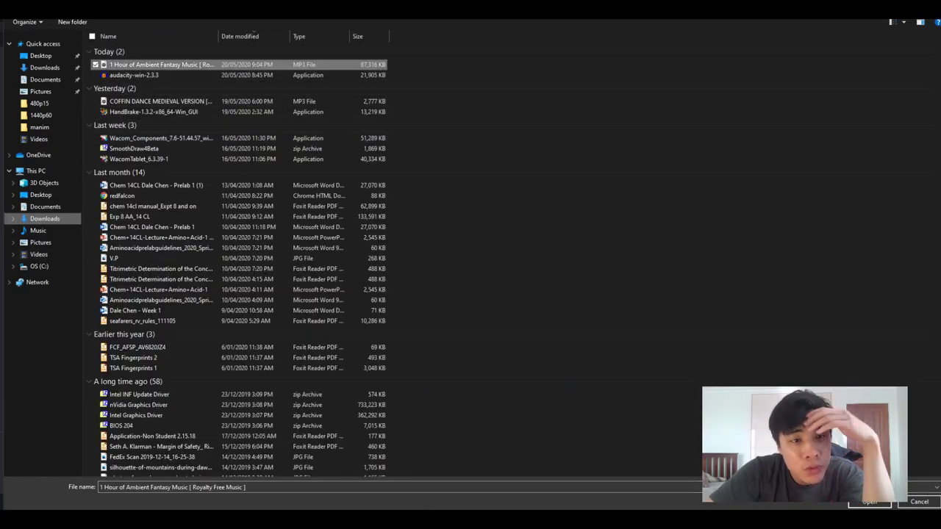
- Place the ambient music on a new Audio 2 track under the screen recording
drag(121, 103, 361, 465)
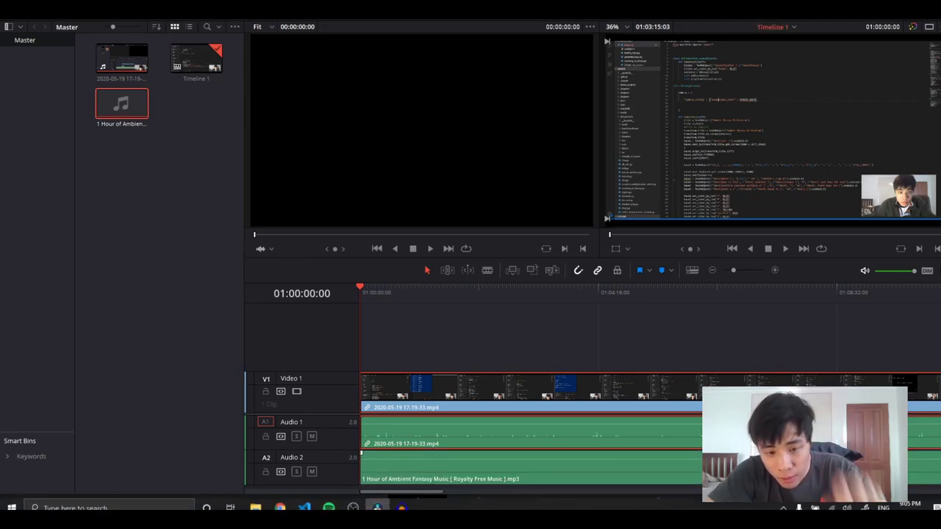
right_click(507, 433)
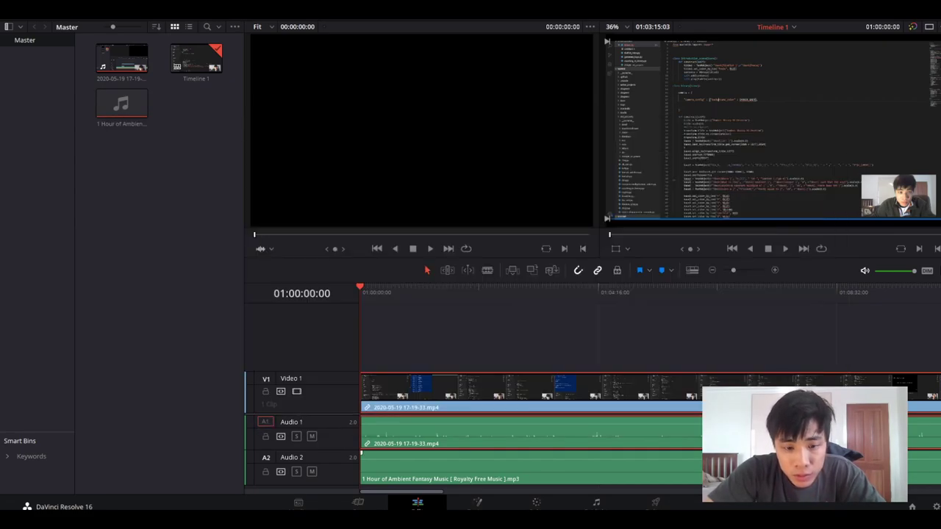
click(302, 505)
- Search 'how to adjust audio levels in resolve' and open the featured 'How to Set Audio Levels' video
key(ctrl+t)
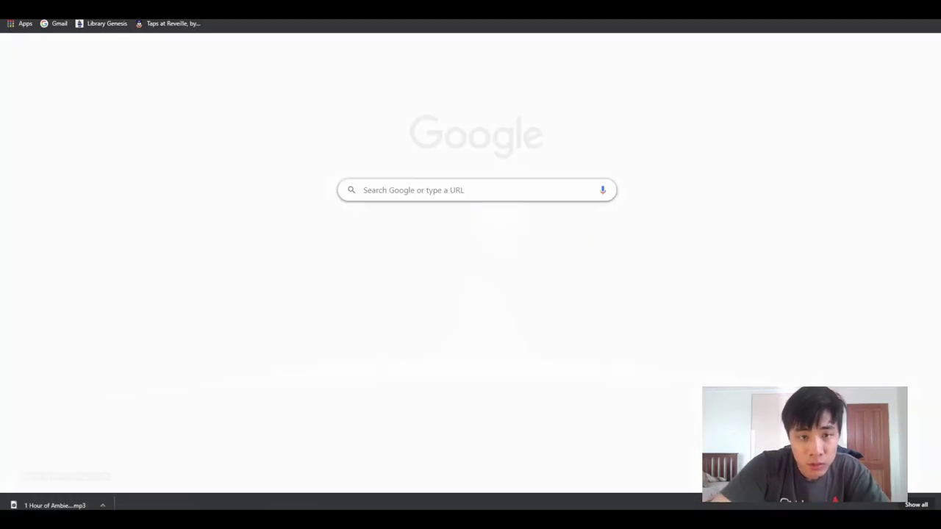
text(how to adjust audio)
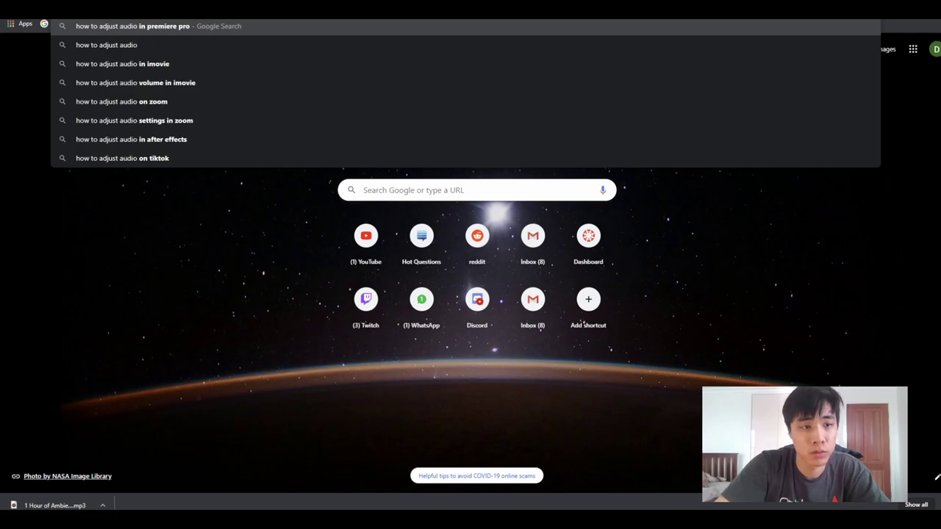
text( levels in resol)
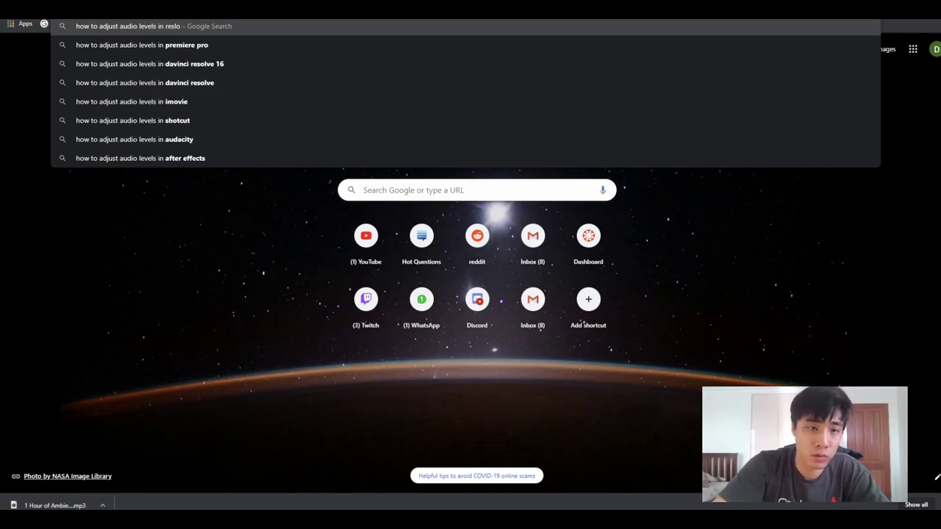
text(ve)
key(Return)
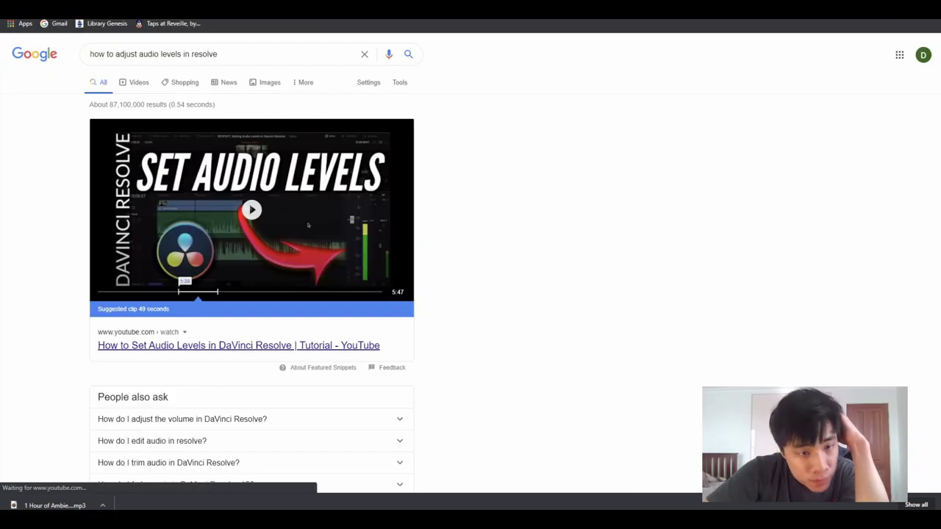
scroll(308, 225, down, 2)
scroll(308, 224, down, 4)
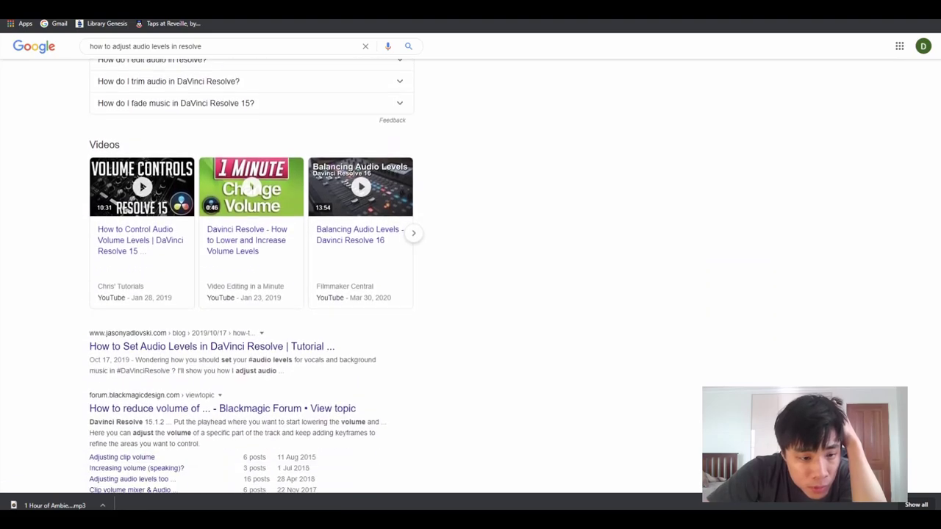
scroll(308, 225, up, 3)
scroll(307, 225, up, 4)
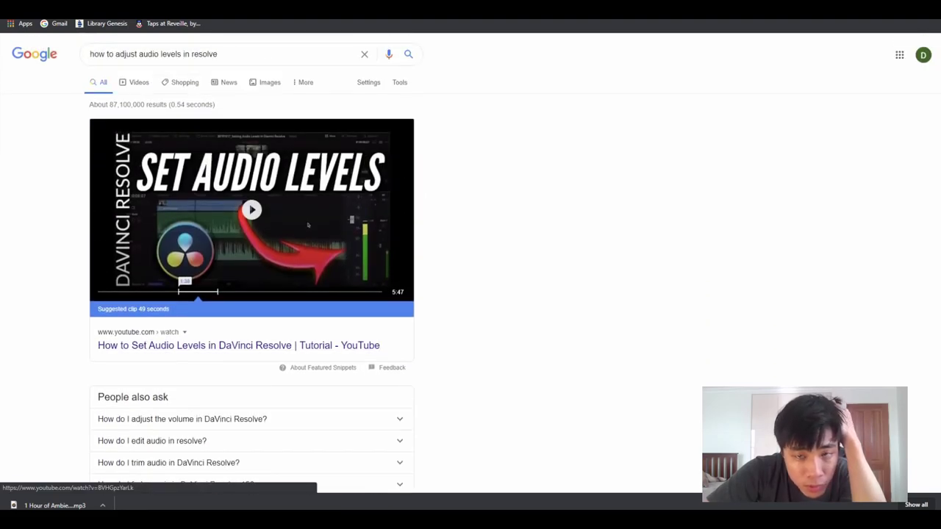
click(308, 225)
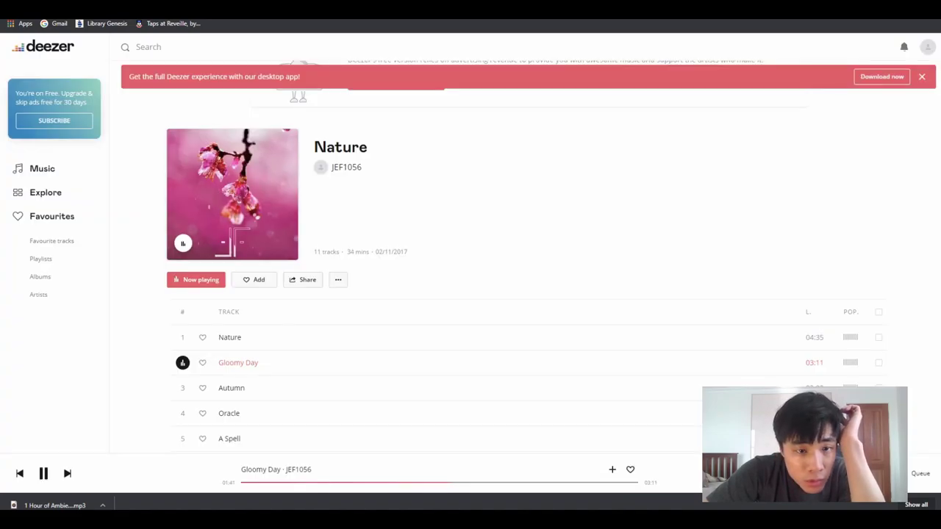
- Pause the music and rewind the audio-levels tutorial to 0:21 to review it
key(space)
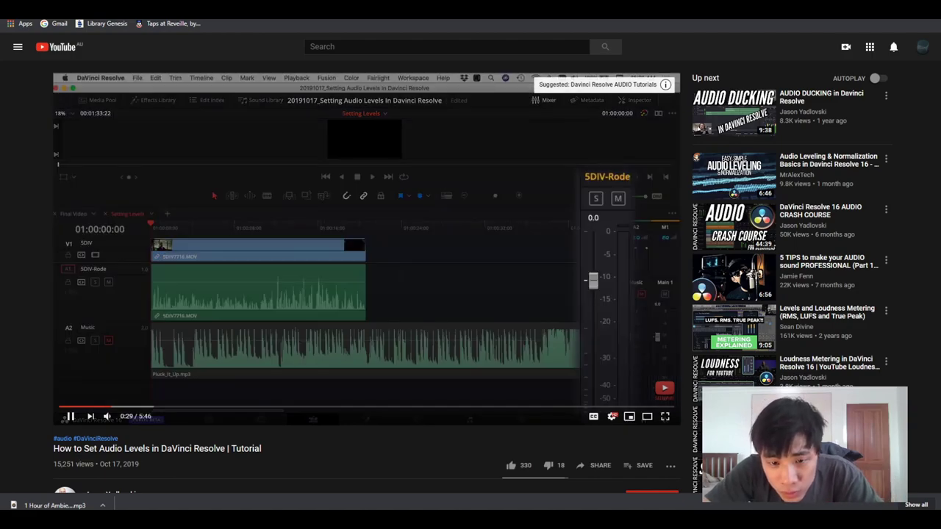
key(ctrl+Tab)
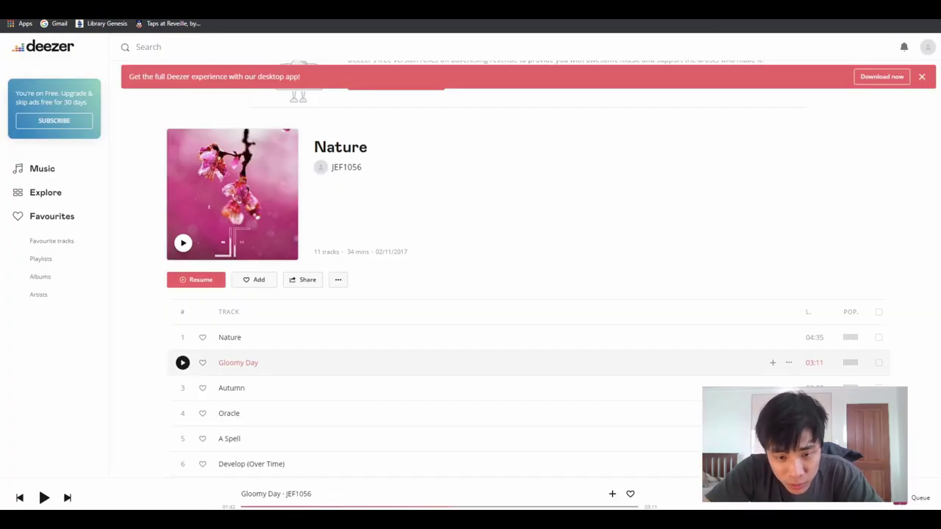
click(377, 507)
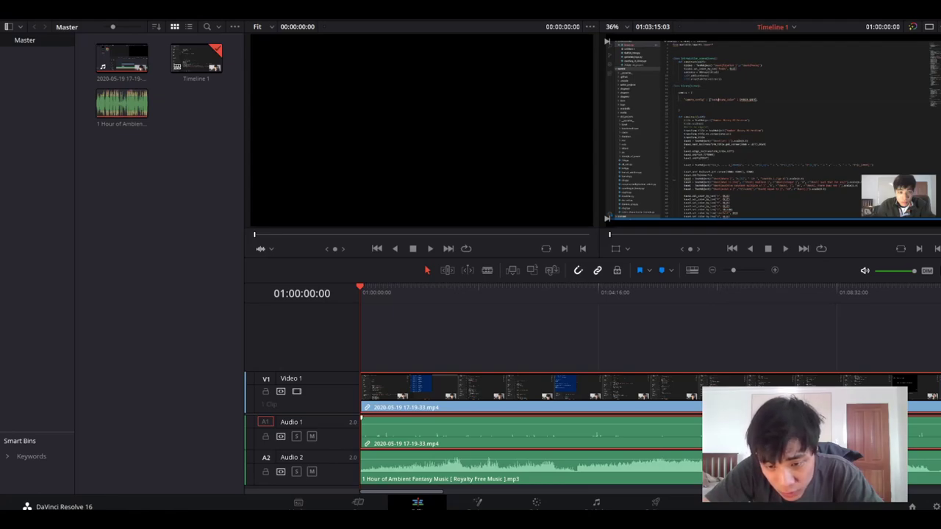
right_click(790, 408)
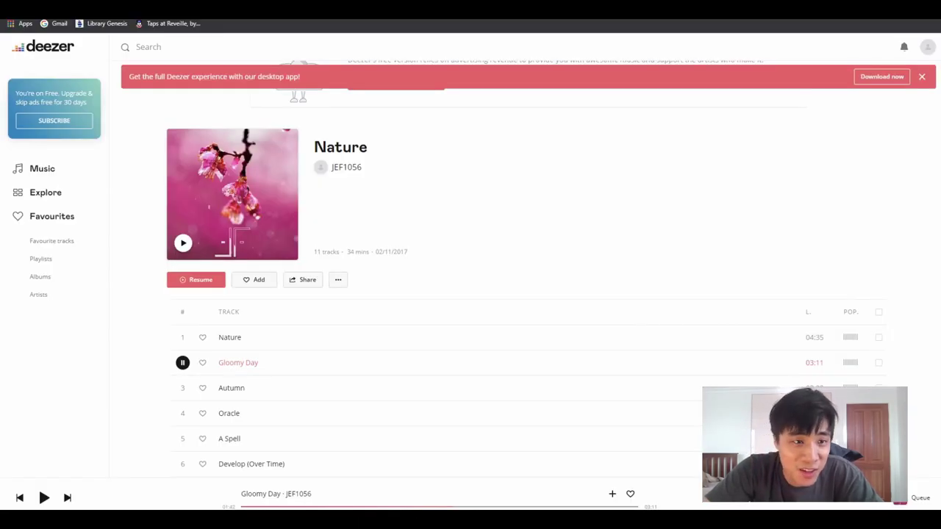
key(alt+Tab)
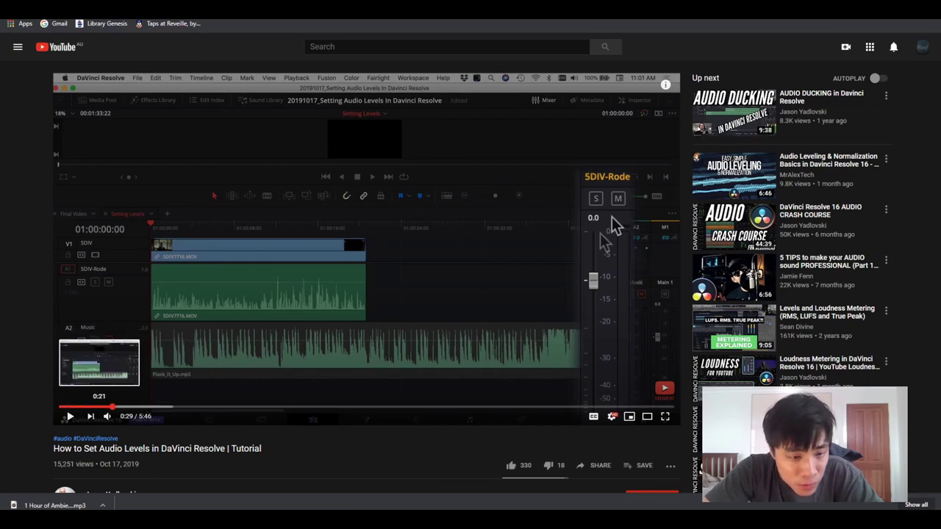
click(99, 406)
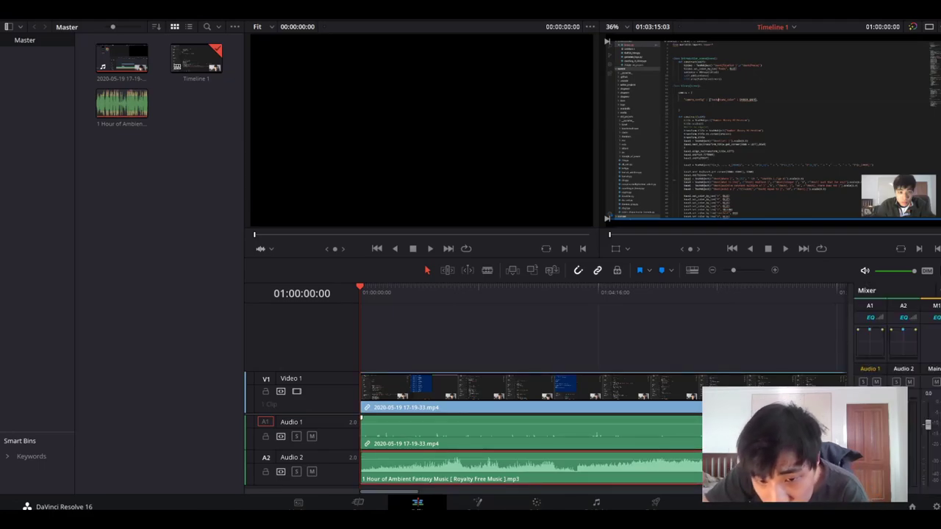
- Drag the Audio 2 music clip's start fade handle into a long fade-in, then scrub back to check it
click(529, 389)
key(space)
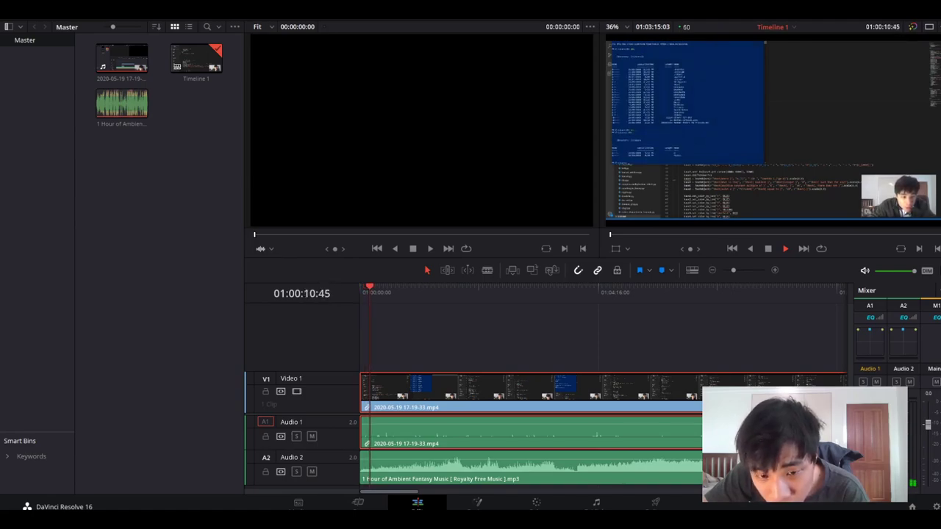
click(361, 452)
drag(361, 451, 577, 455)
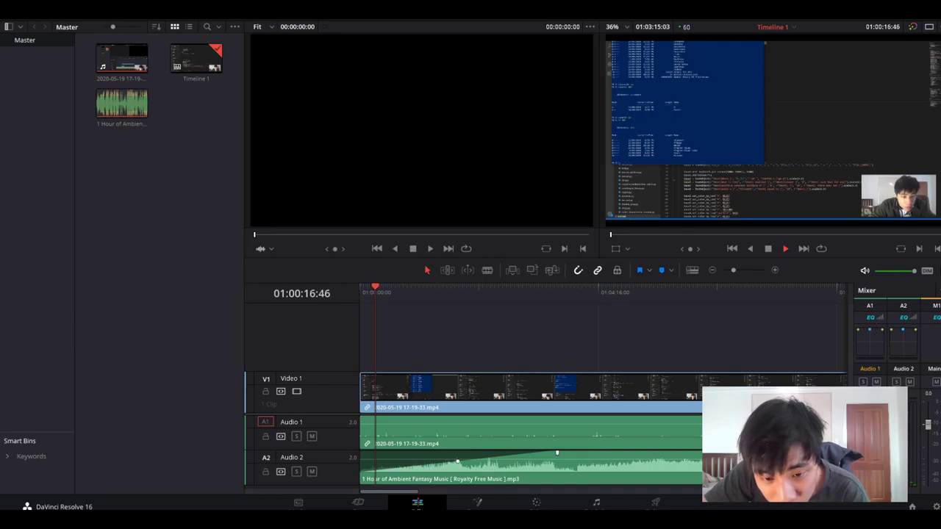
click(536, 463)
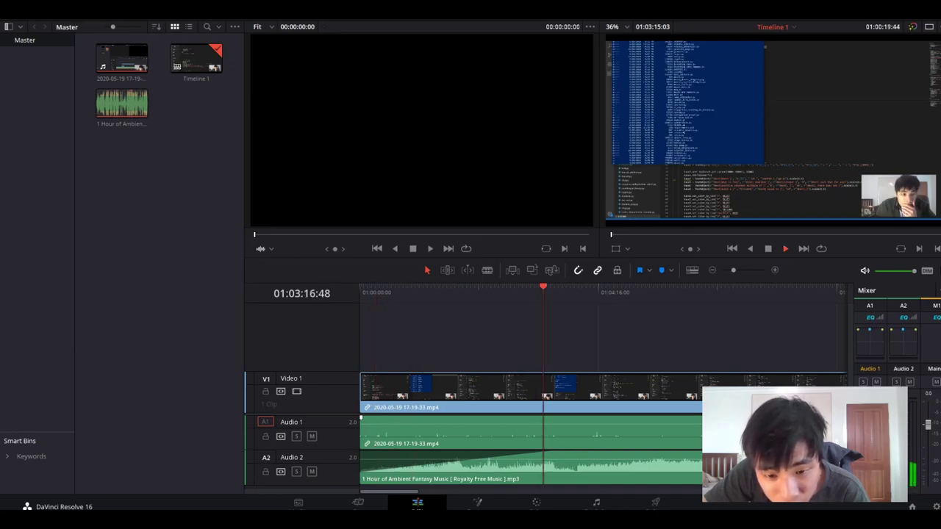
mouse_move(556, 452)
mouse_down()
mouse_move(661, 453)
mouse_move(509, 453)
mouse_up()
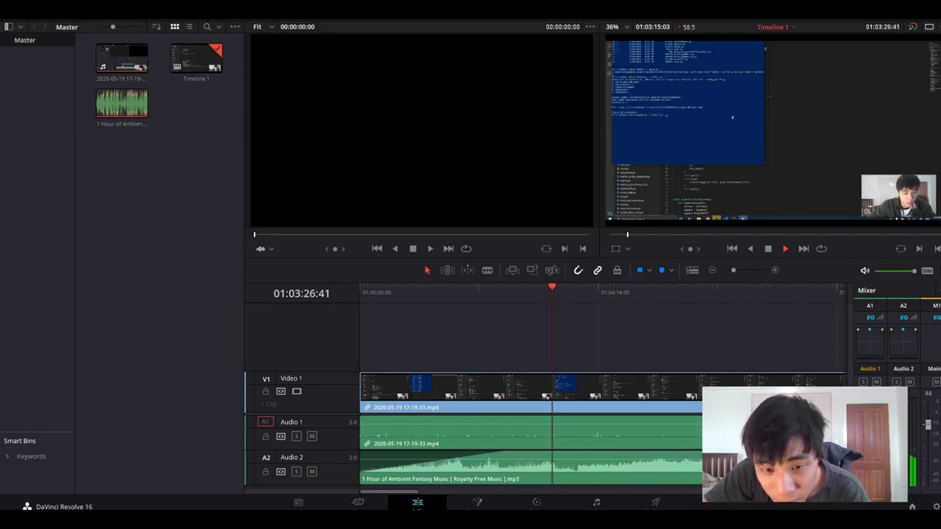
drag(552, 293, 361, 293)
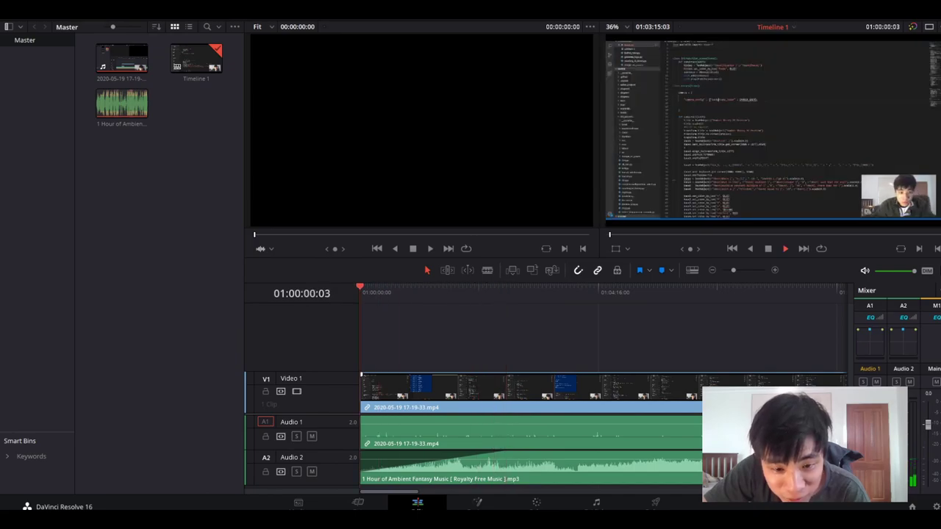
key(space)
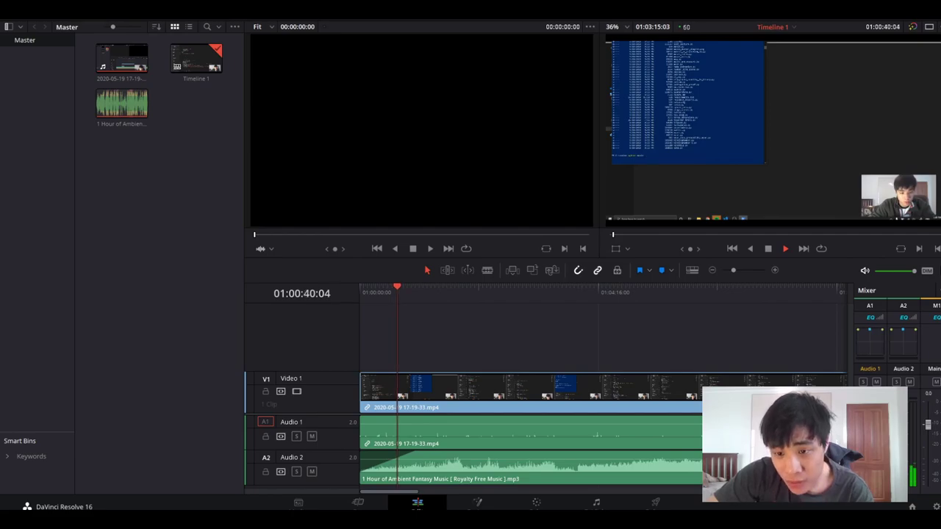
key(space)
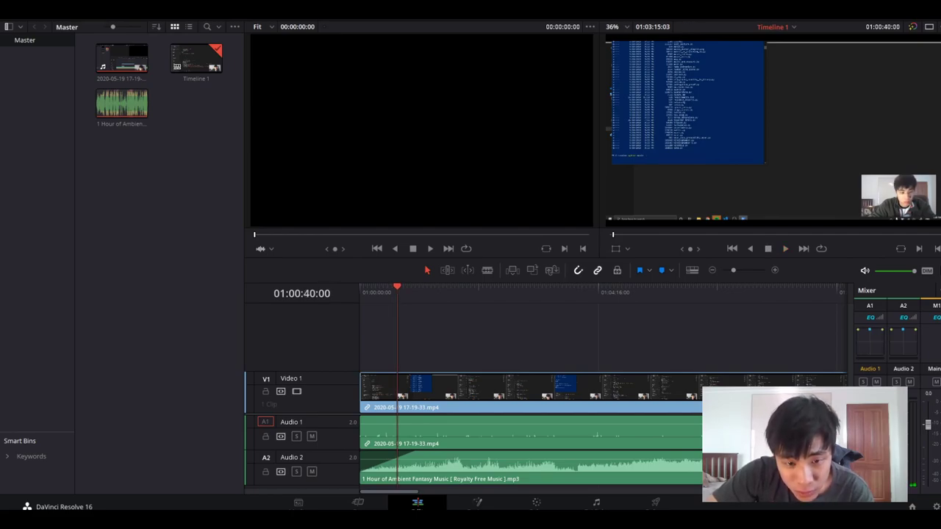
drag(423, 292, 799, 292)
click(706, 292)
click(752, 292)
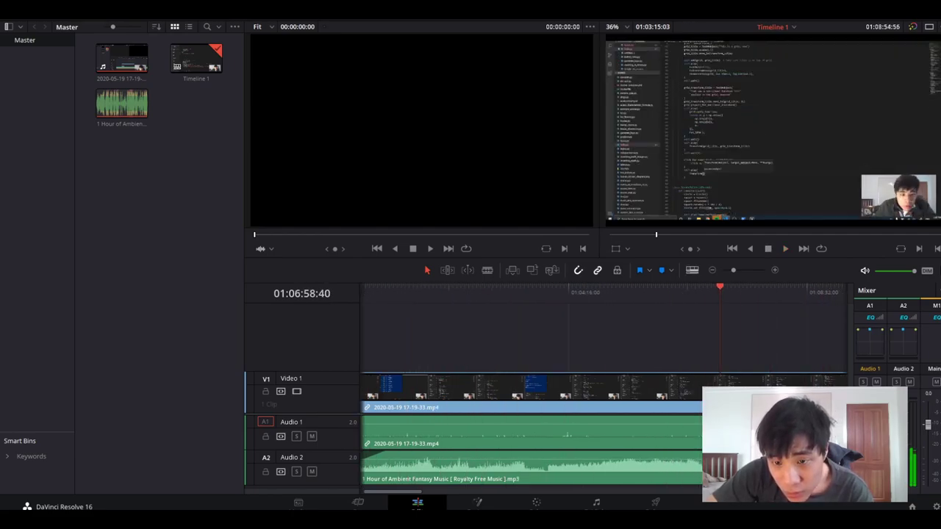
click(711, 269)
mouse_move(554, 291)
mouse_down()
mouse_move(616, 292)
mouse_move(608, 292)
mouse_up()
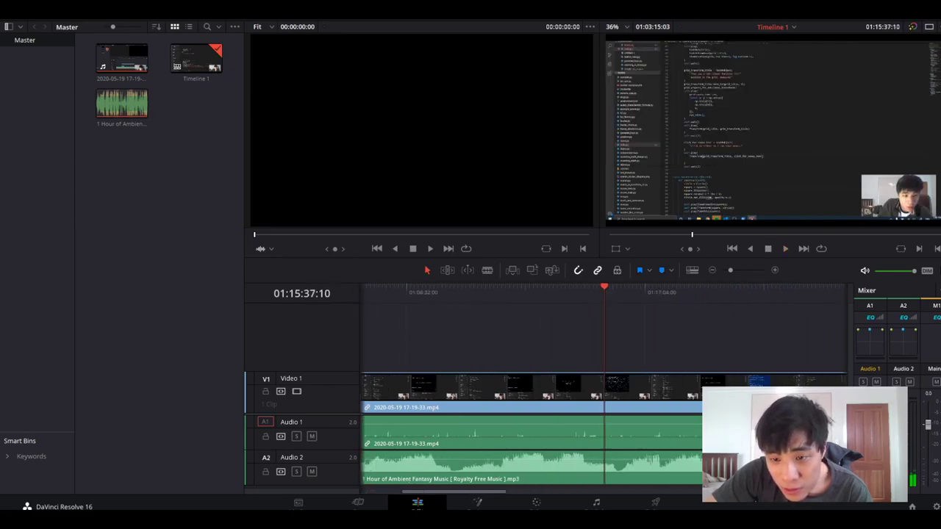
- Play through the browser part of the recording, stop near 01:47:28, then jump toward the clips' end
scroll(529, 426, right, 10)
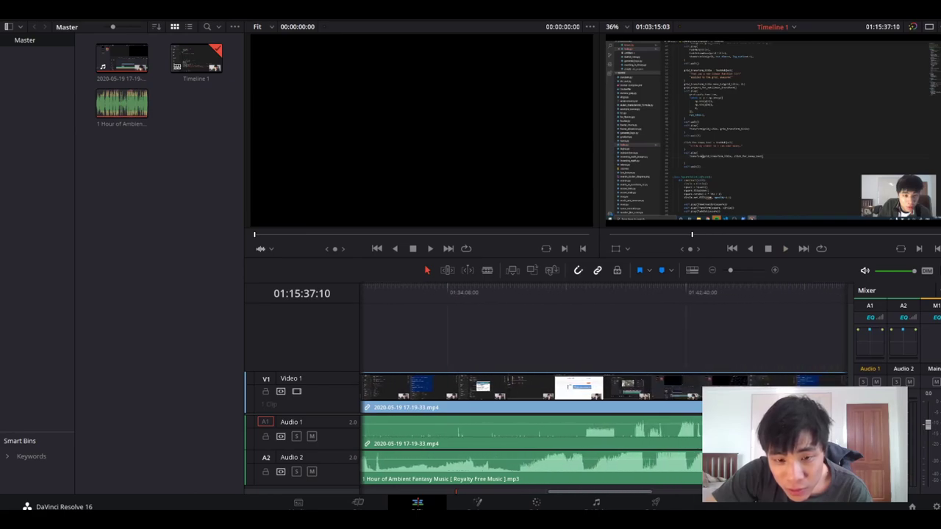
click(549, 288)
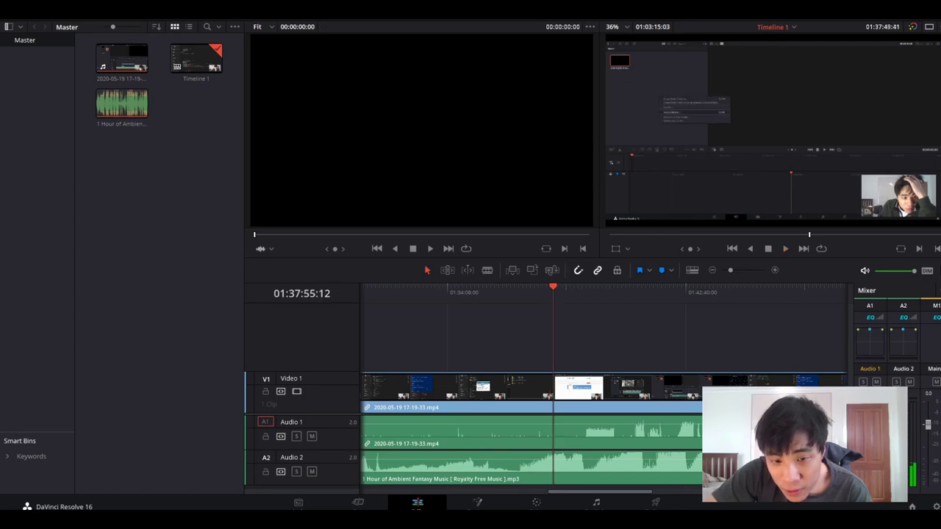
click(586, 288)
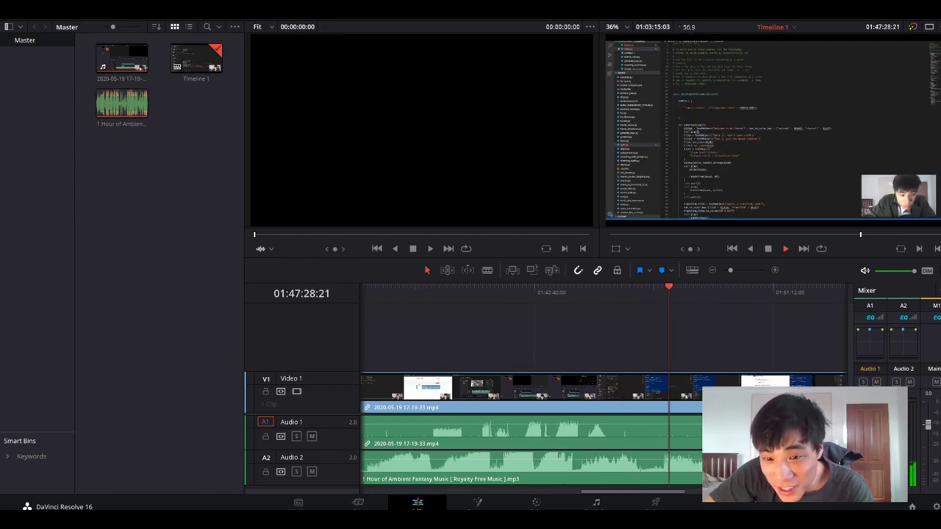
key(space)
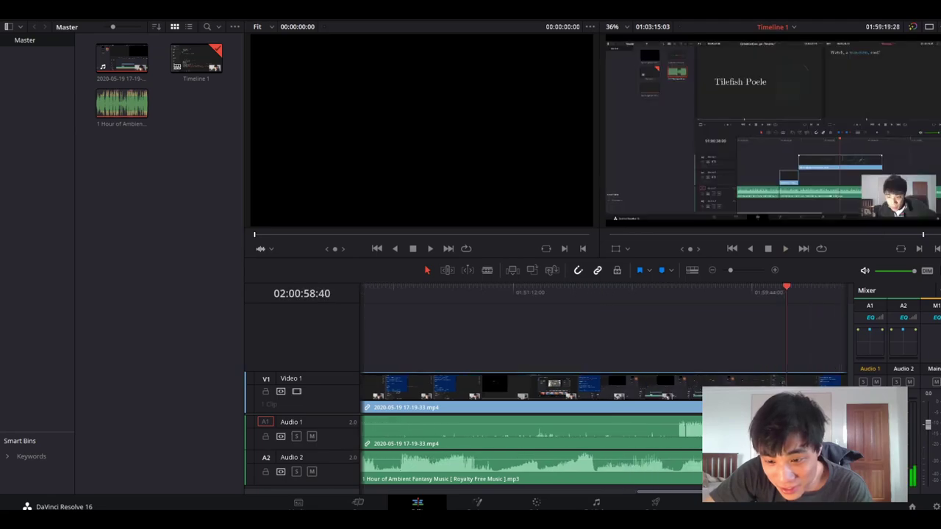
key(shift+z)
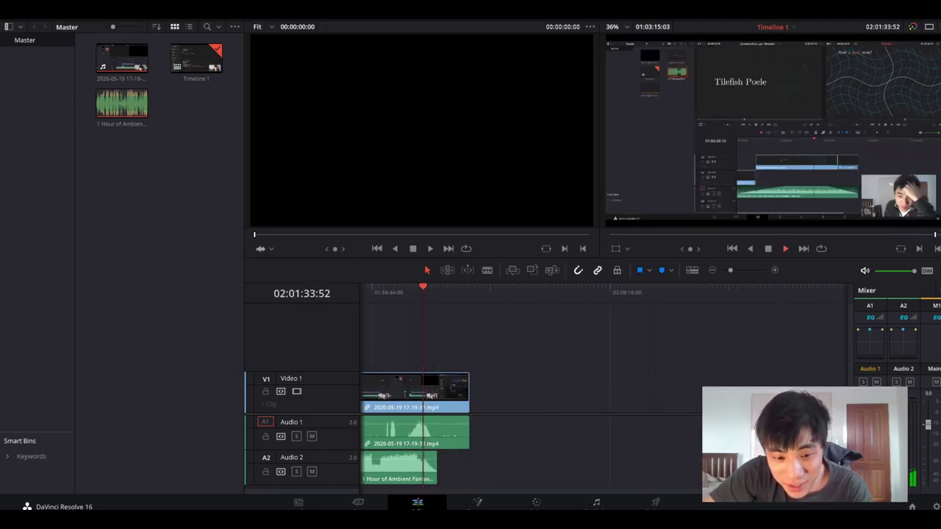
- Drag the Audio 2 music clip's end fade handle left to create a fade-out
click(434, 455)
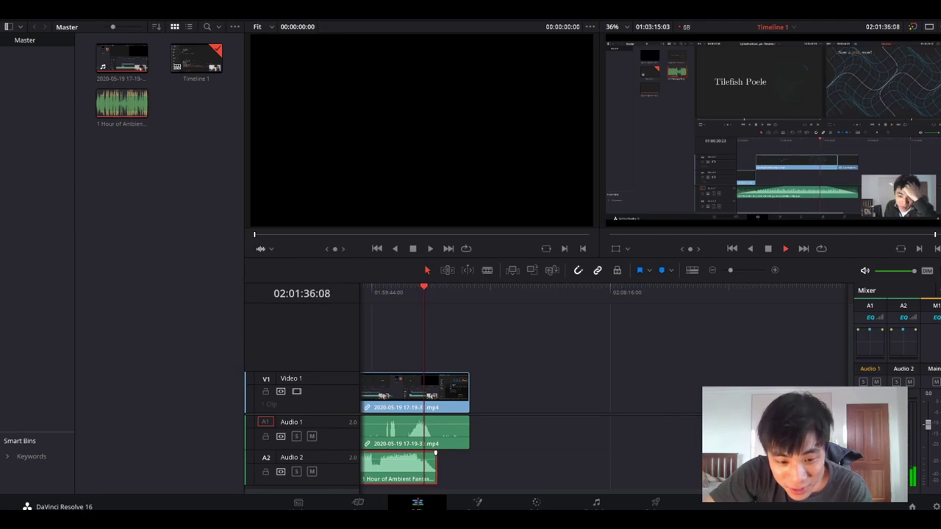
drag(434, 454, 393, 453)
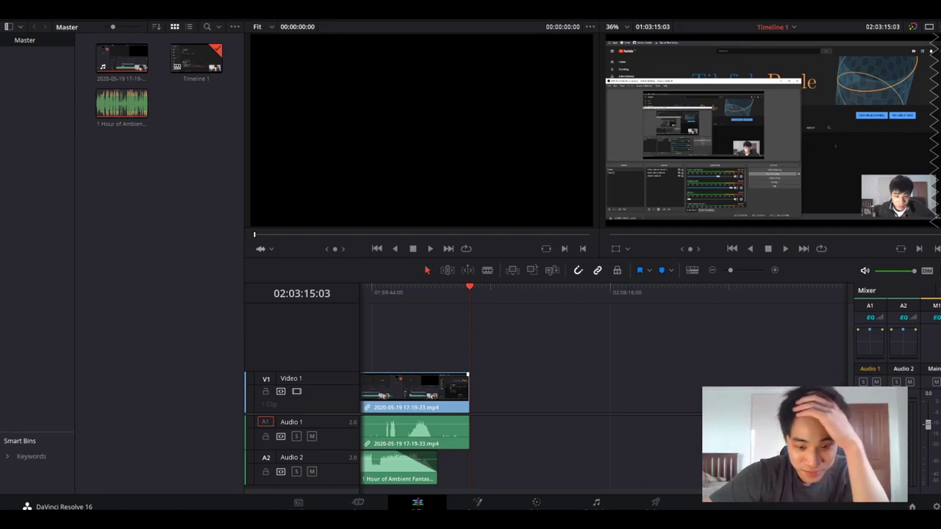
- Scroll the timeline back to its start and save the project from the File menu
scroll(529, 426, left, 10)
scroll(529, 427, left, 5)
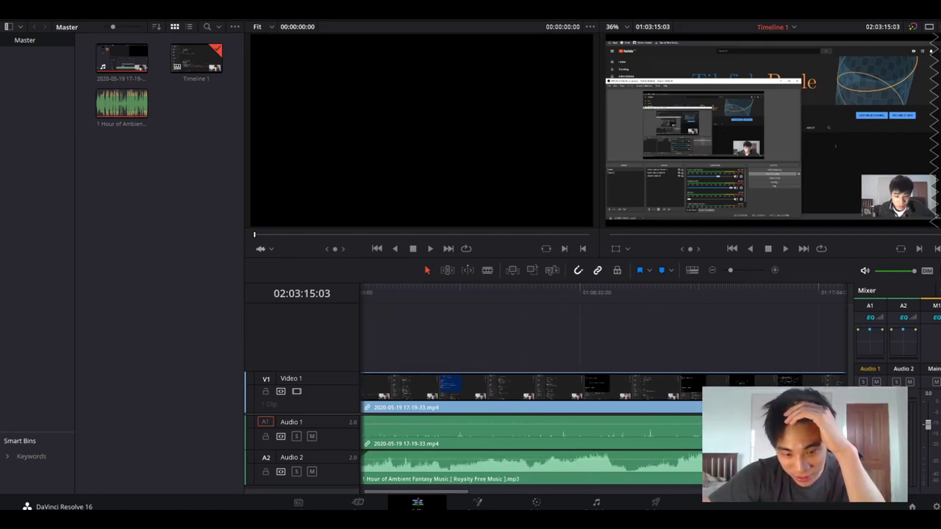
scroll(529, 426, left, 5)
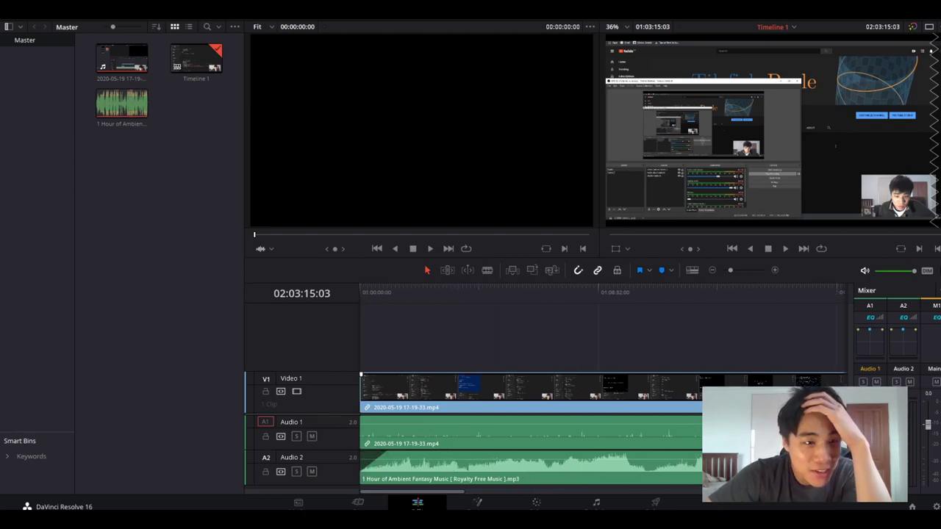
click(66, 9)
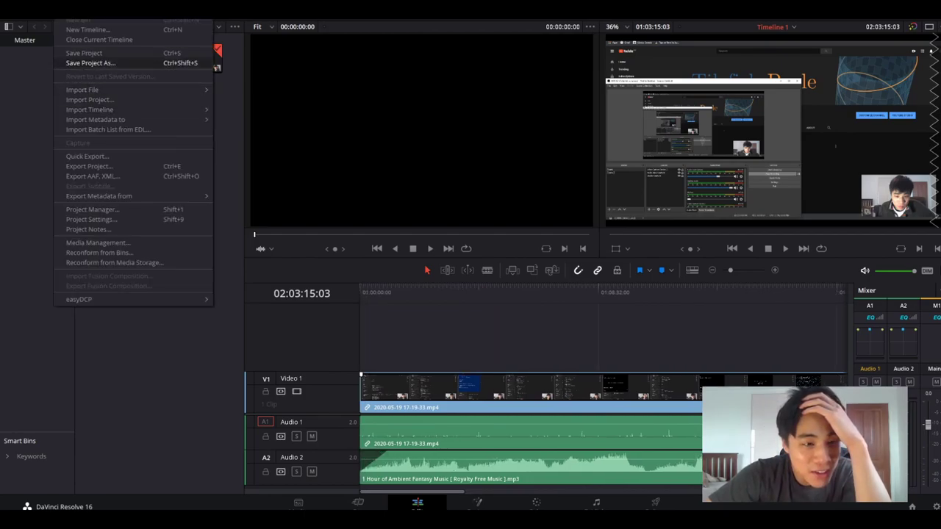
click(84, 53)
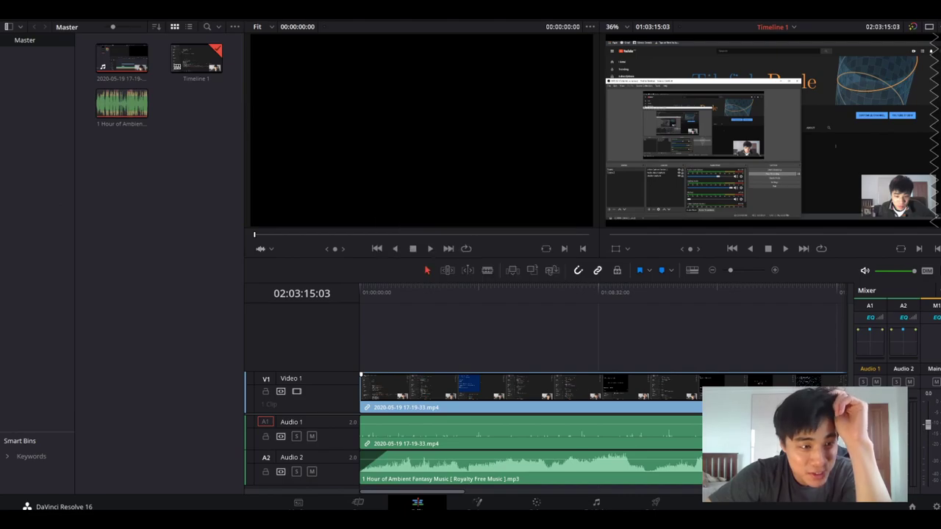
click(66, 8)
- Open Quick Export, pick the YouTube preset and click Export
click(95, 157)
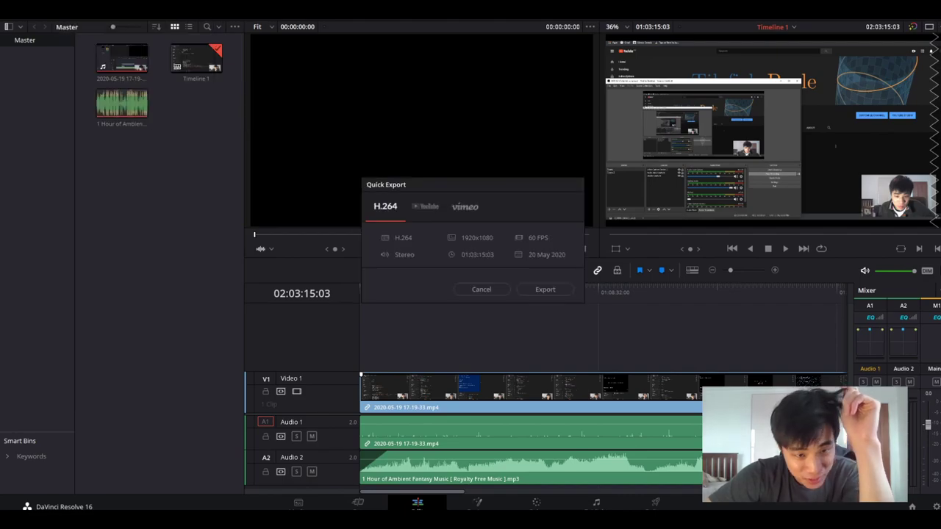
click(425, 207)
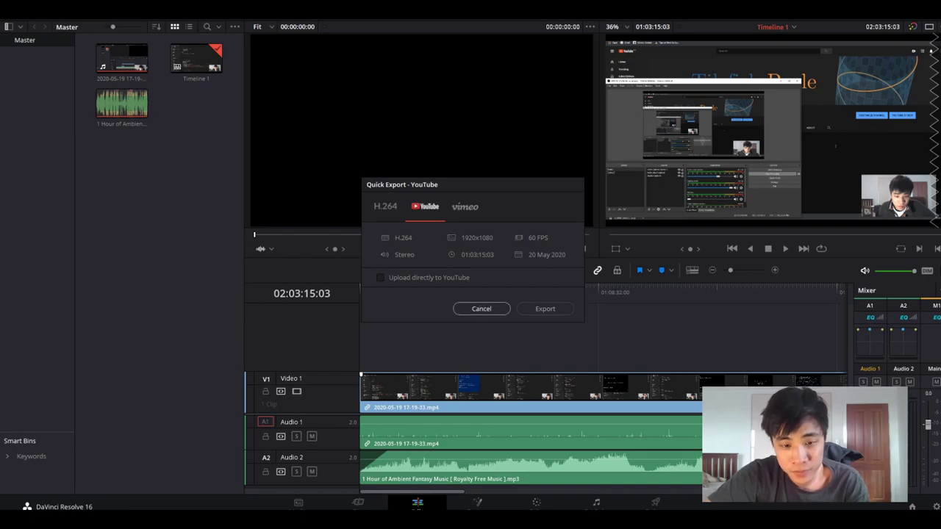
click(545, 308)
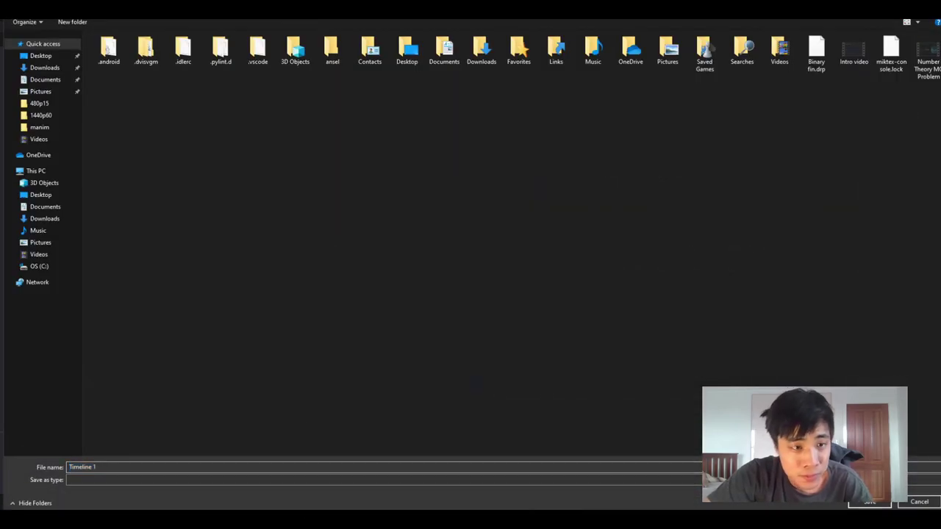
- Replace the default 'Timeline 1' file name with 'Making of' and start rendering
click(97, 467)
key(ctrl+a)
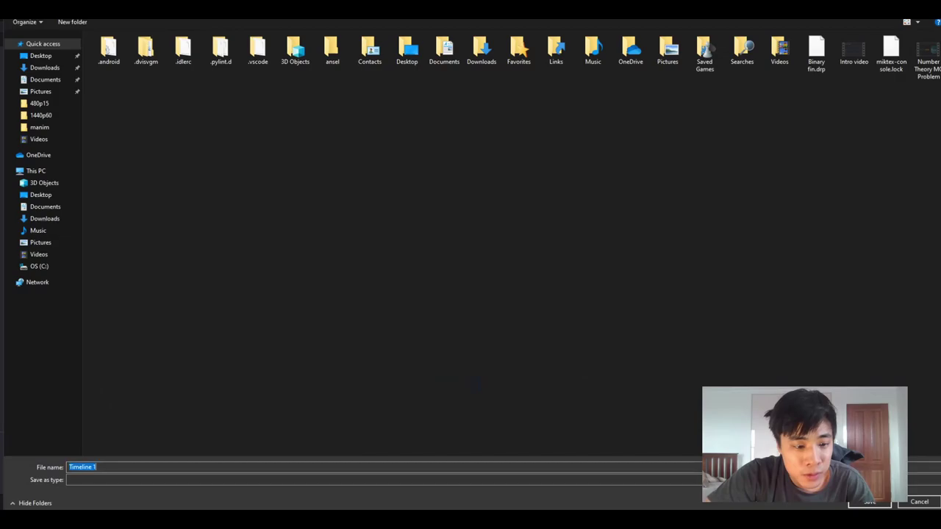
text(Making of)
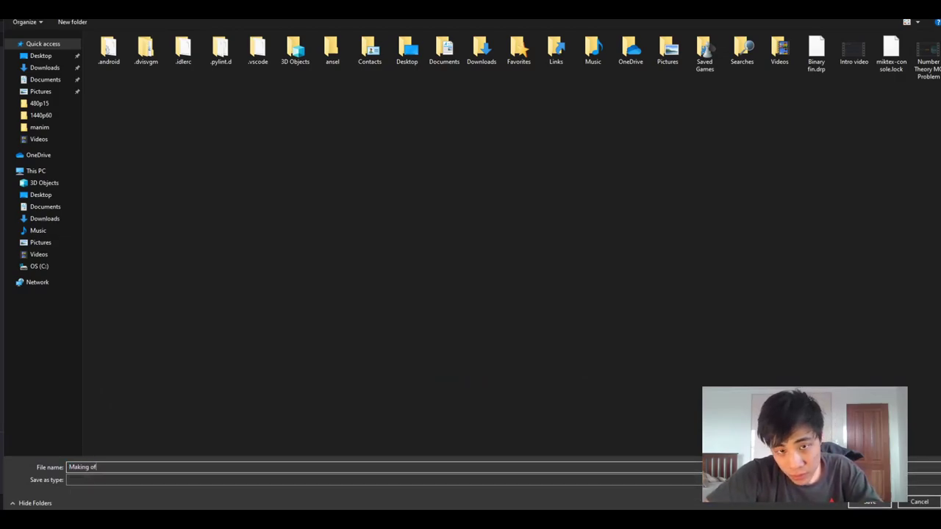
key(Return)
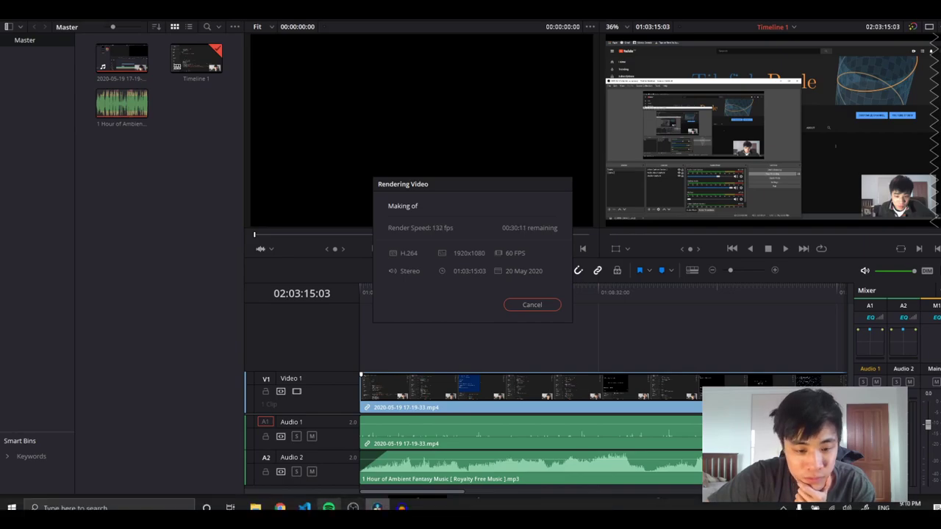
- Resume the Nature playlist on Deezer, then return to the DaVinci Resolve tutorial video window
mouse_move(280, 507)
click(312, 463)
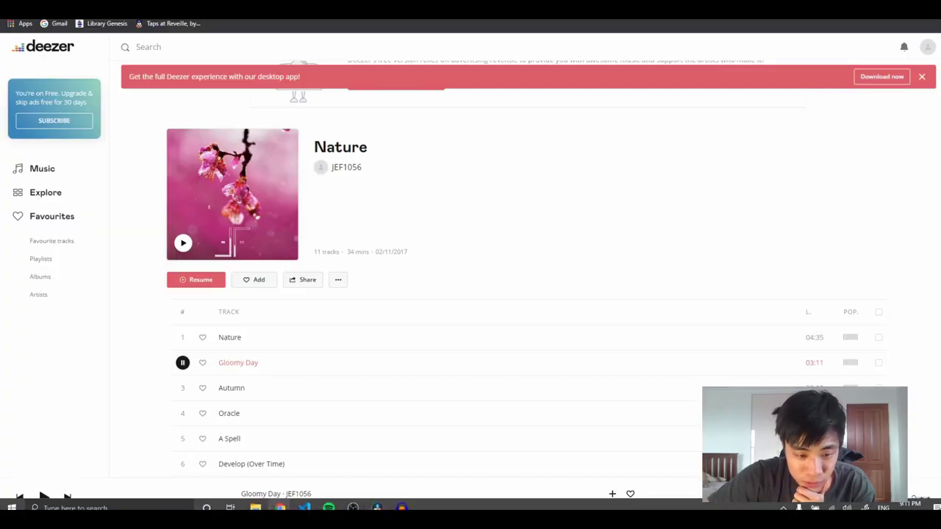
key(space)
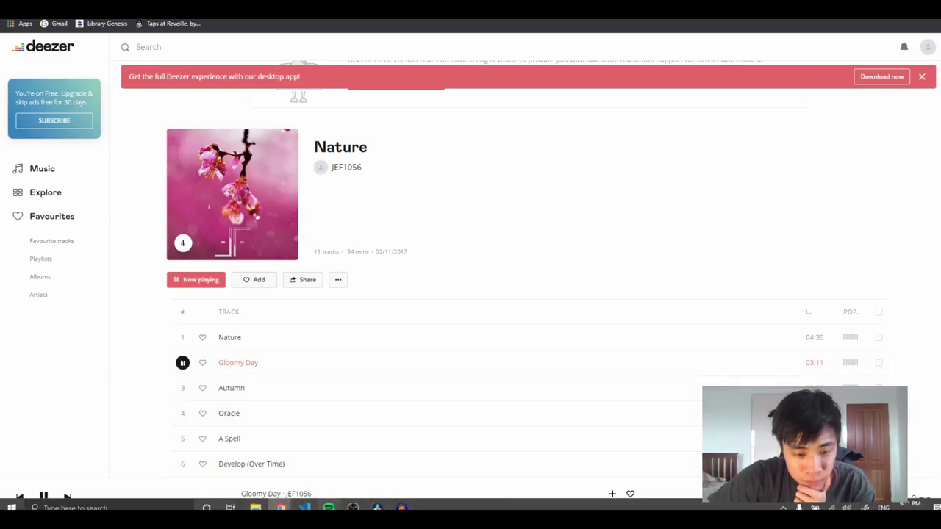
click(225, 470)
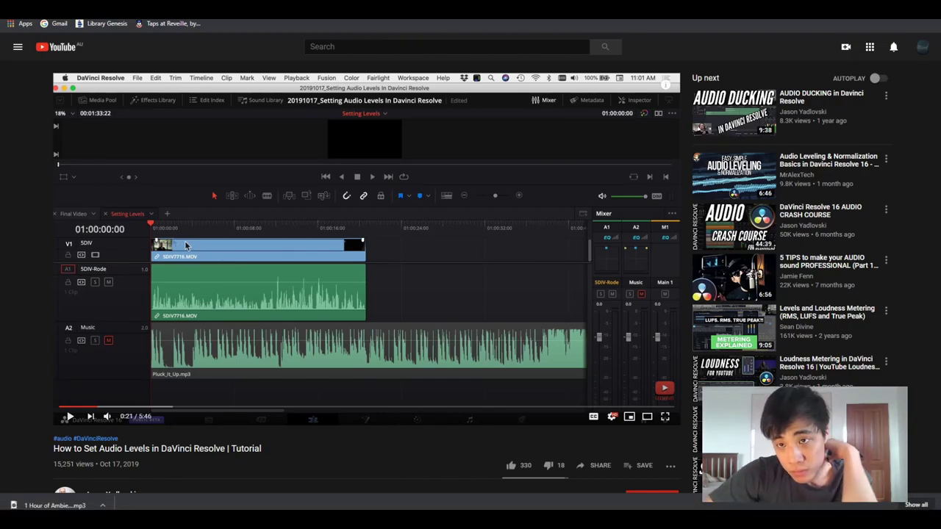
- Cycle through the open Chrome tabs, past Reddit and Soulseek, to the Cross Validated question
key(ctrl+t)
key(ctrl+shift+Tab)
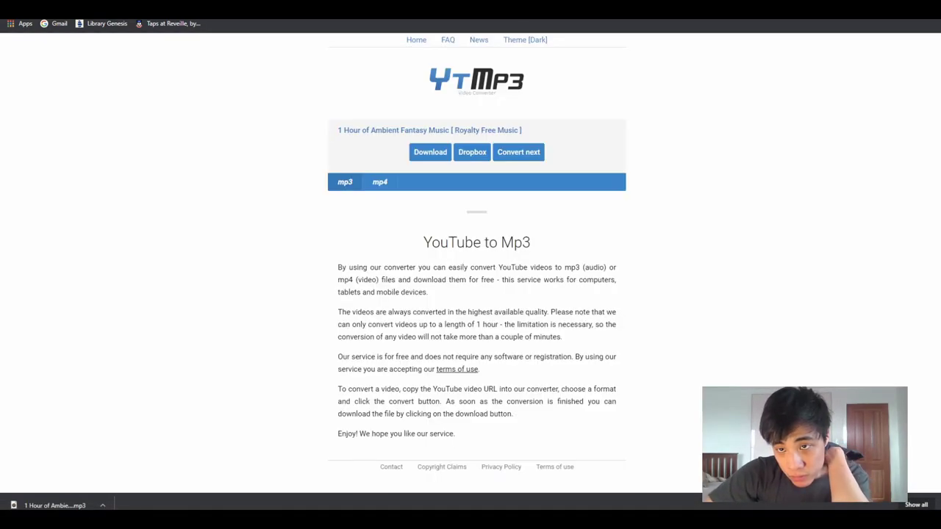
key(ctrl+shift+Tab)
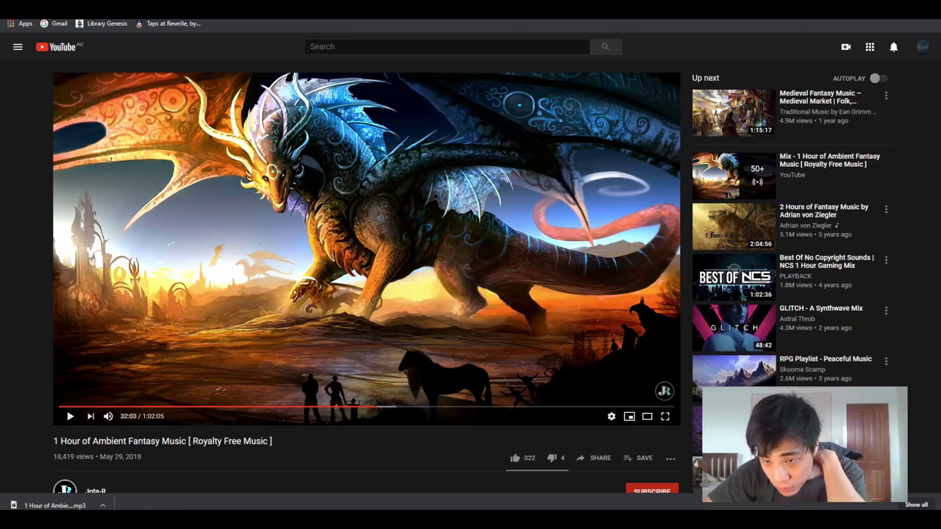
key(ctrl+Tab)
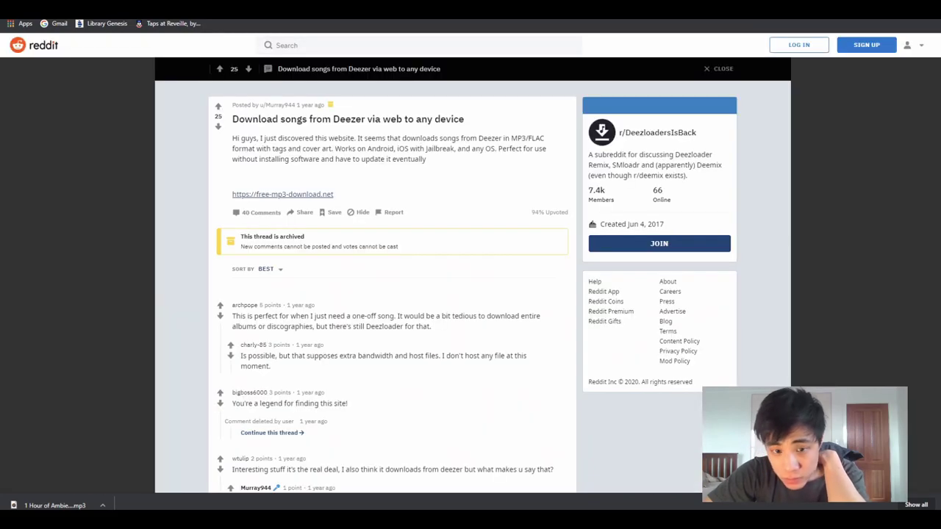
key(ctrl+Tab)
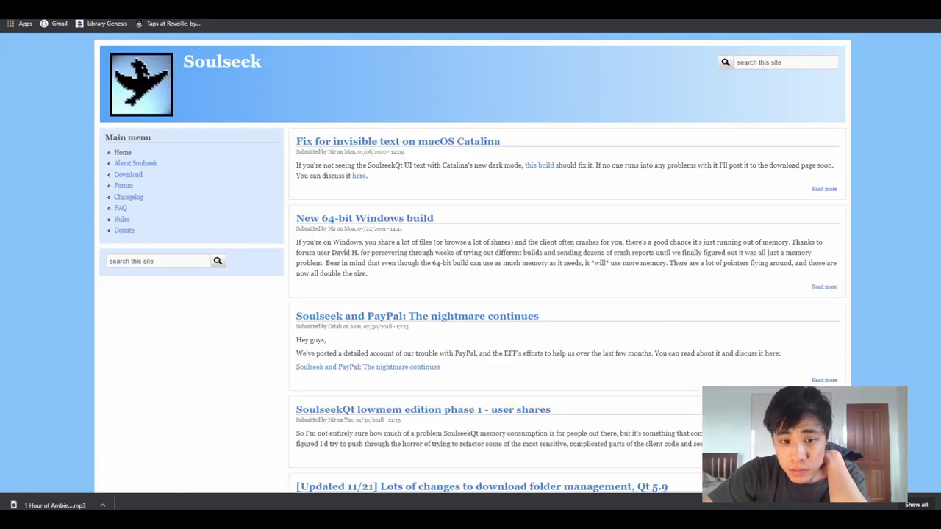
key(ctrl+Tab)
key(ctrl+Tab)
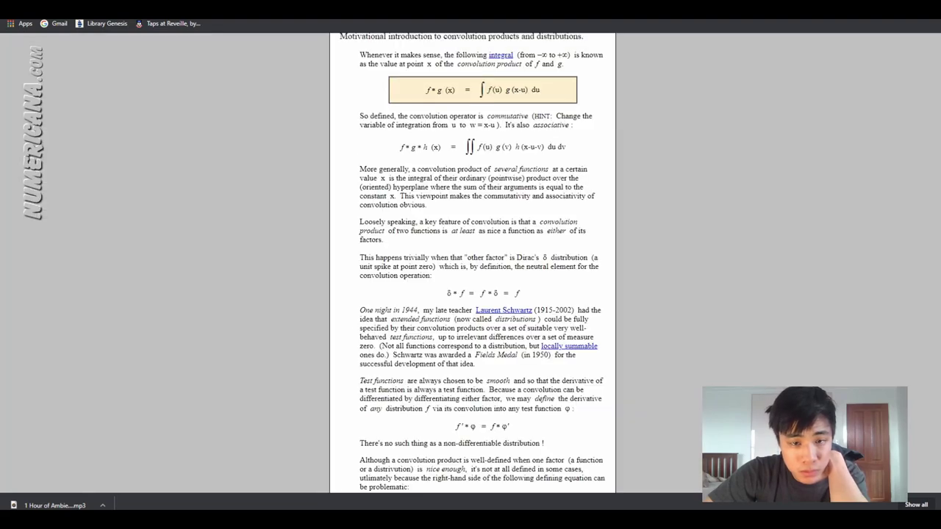
scroll(472, 261, down, 1)
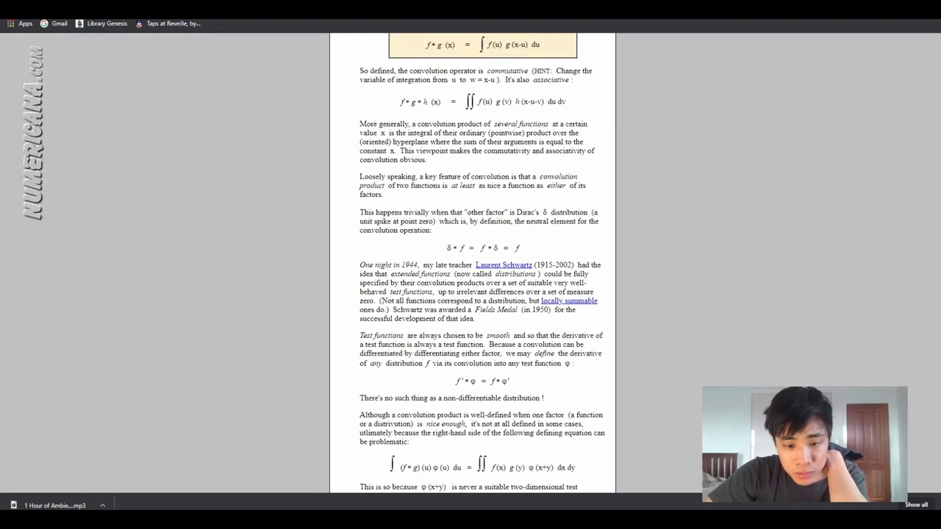
scroll(473, 262, down, 4)
scroll(473, 262, down, 6)
scroll(473, 261, up, 3)
key(ctrl+Tab)
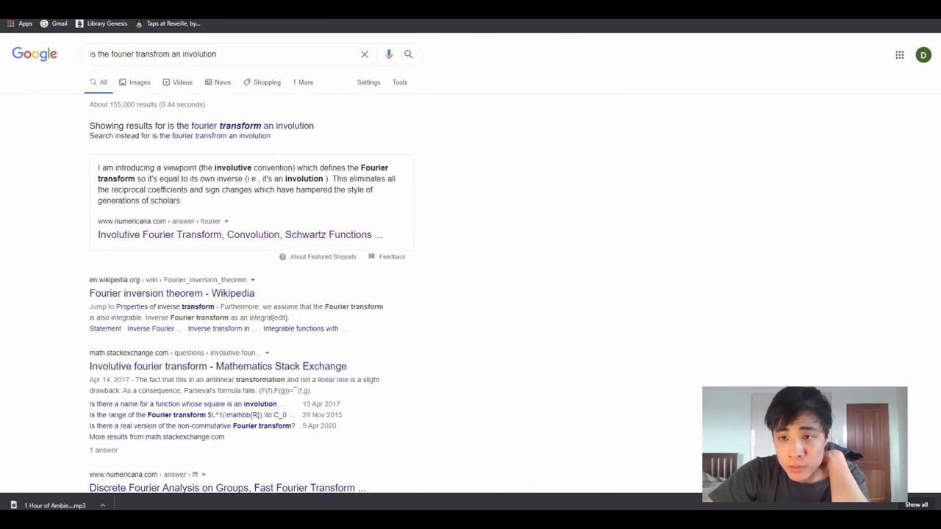
key(ctrl+Tab)
key(ctrl+Tab)
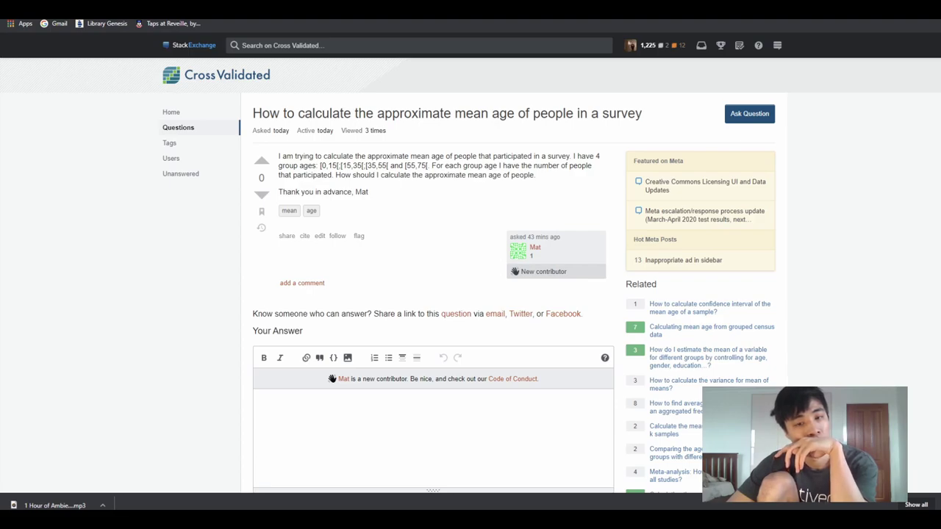
- Draft an answer: multiplying each group's mean by its frequency gives an unbiased estimator of the sample mean
click(259, 398)
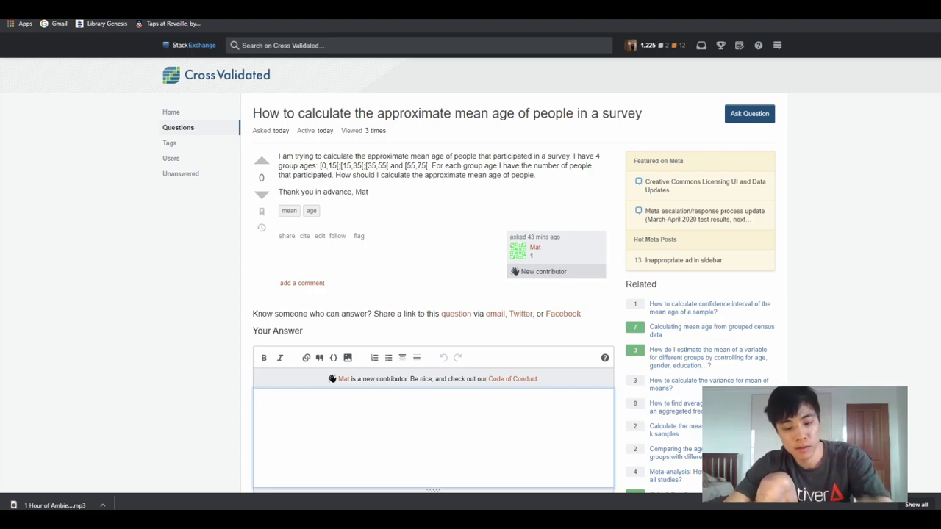
text(If you only care a)
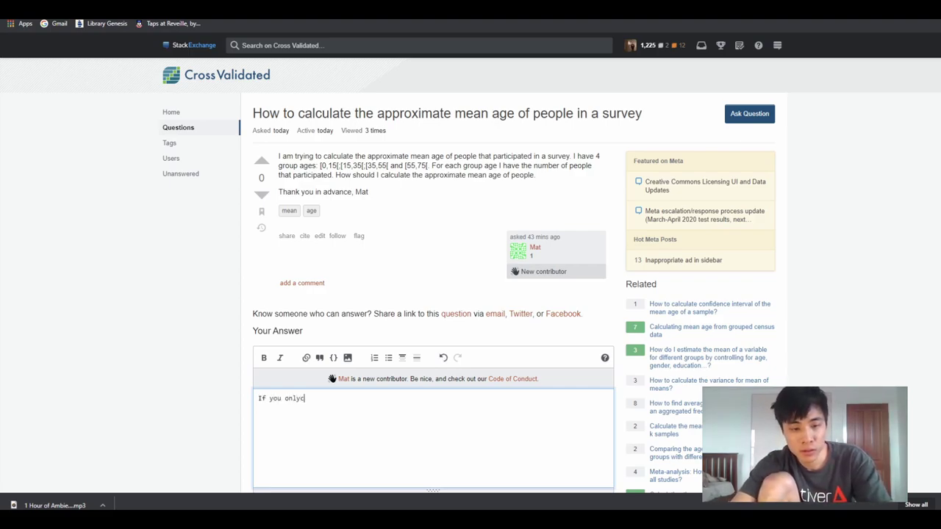
text(bout the me)
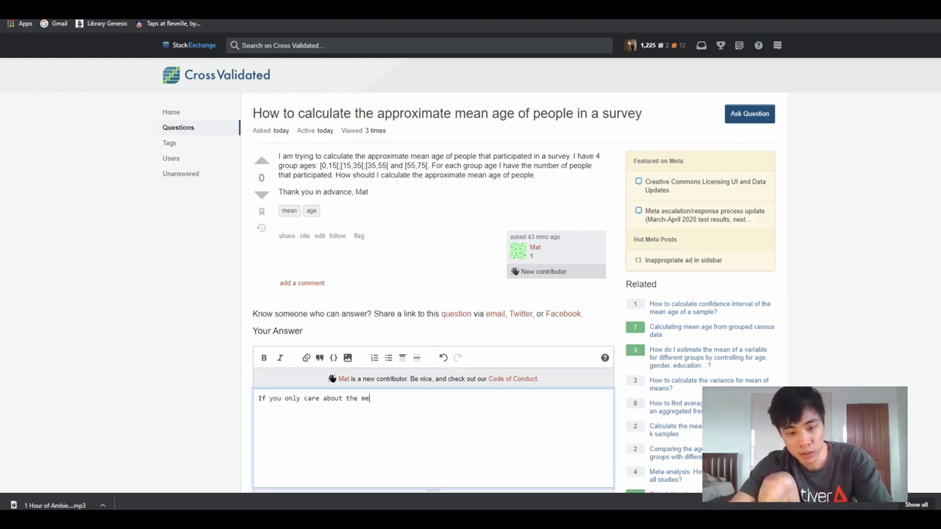
text(an, you can take the mean of each group)
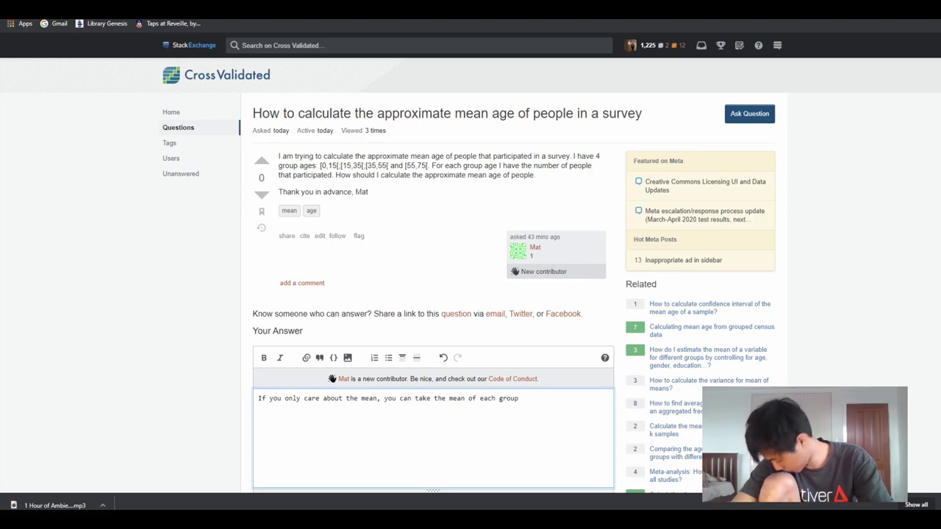
text( and multipl)
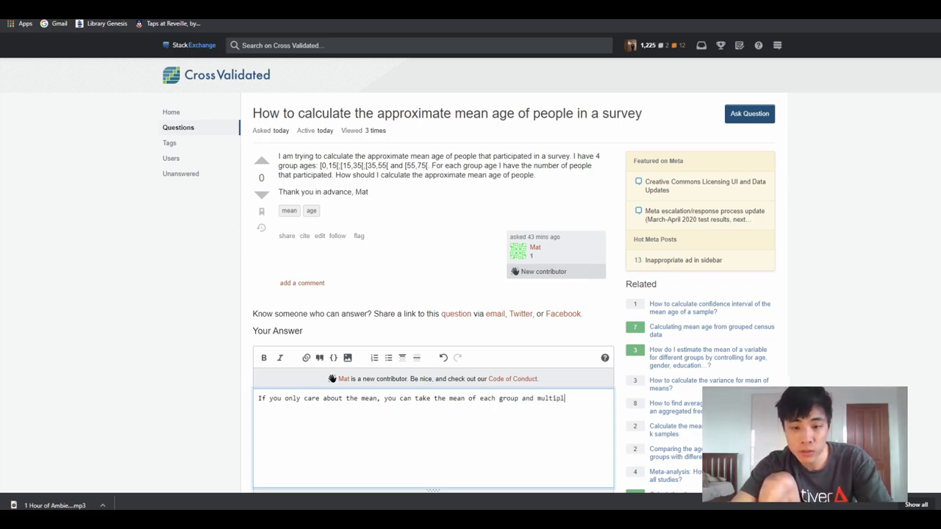
text(y by the)
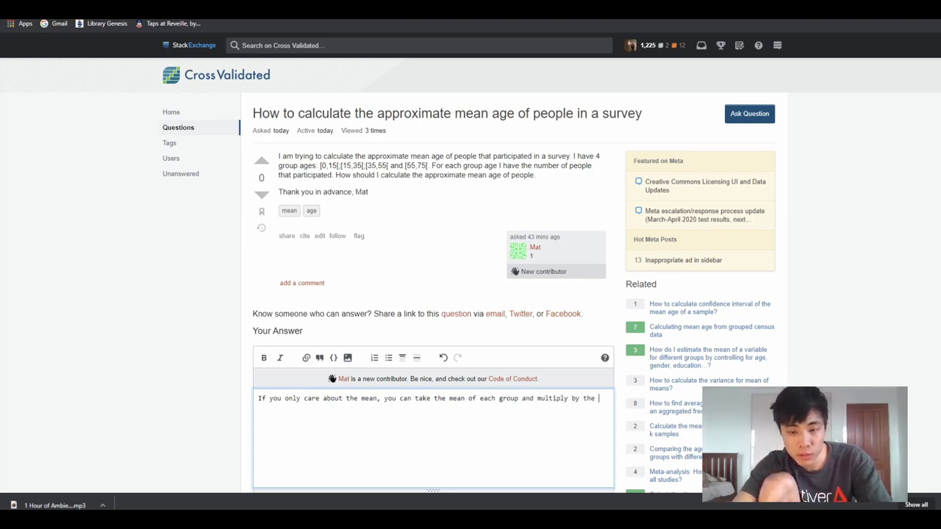
text( frequency of)
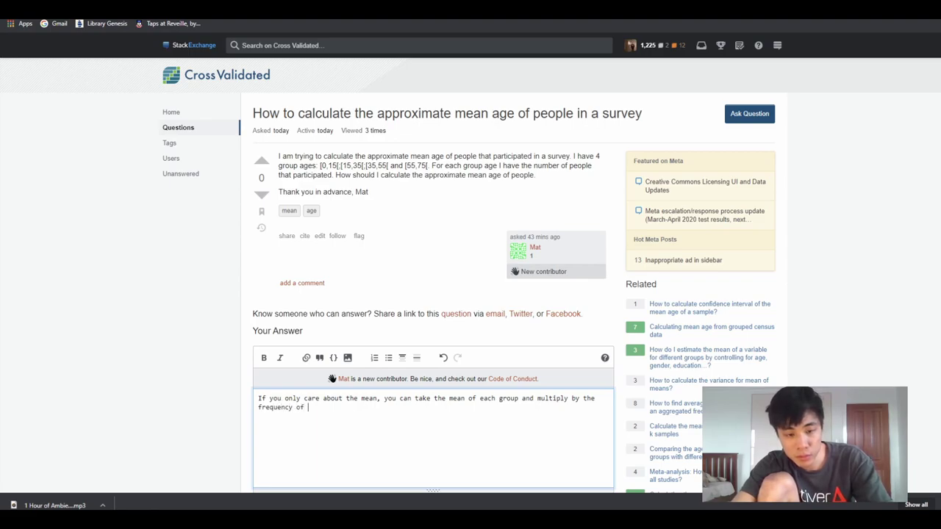
text( each group to obtain the expectation of the)
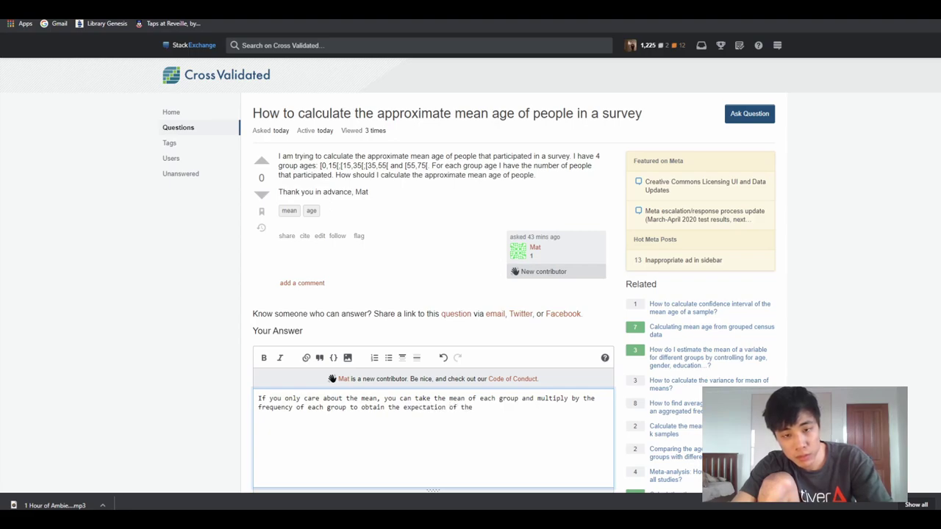
key(BackSpace)
key(BackSpace)
key(BackSpace)
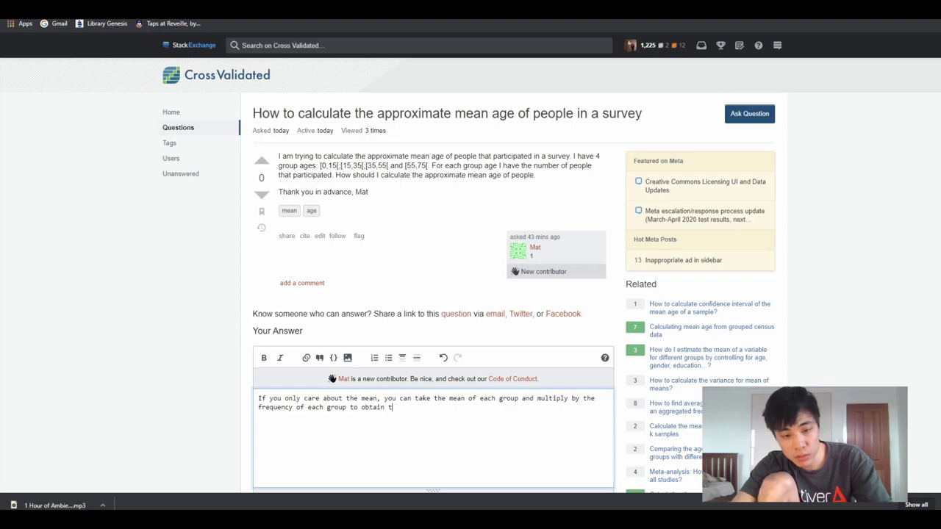
text(an unbiased esti)
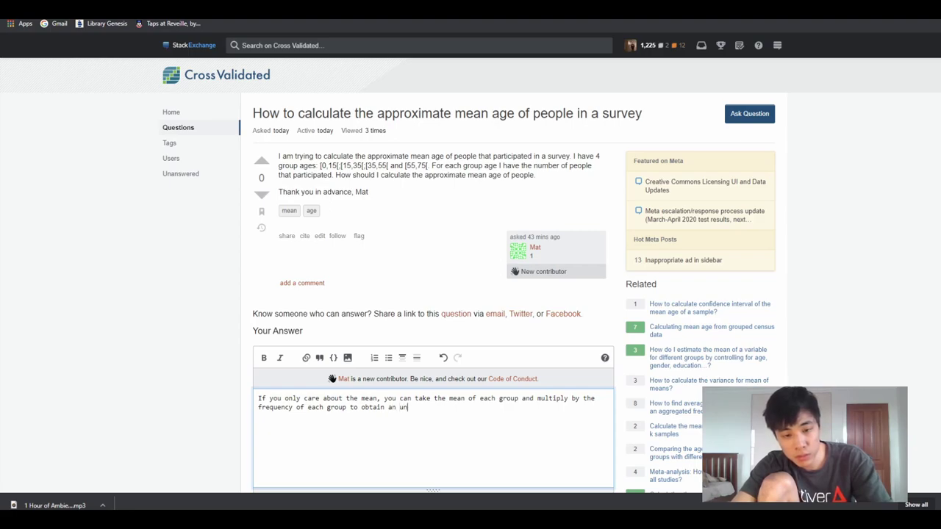
text(mato)
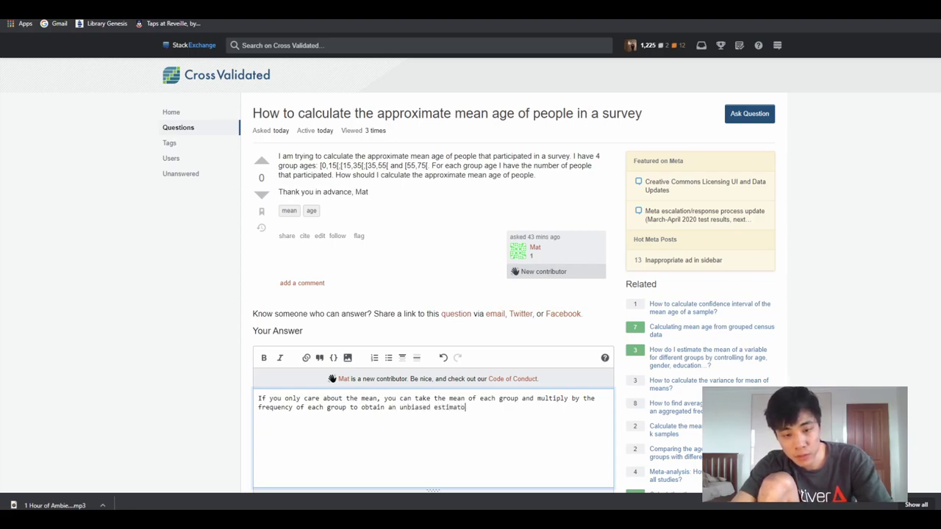
text(r for the mean)
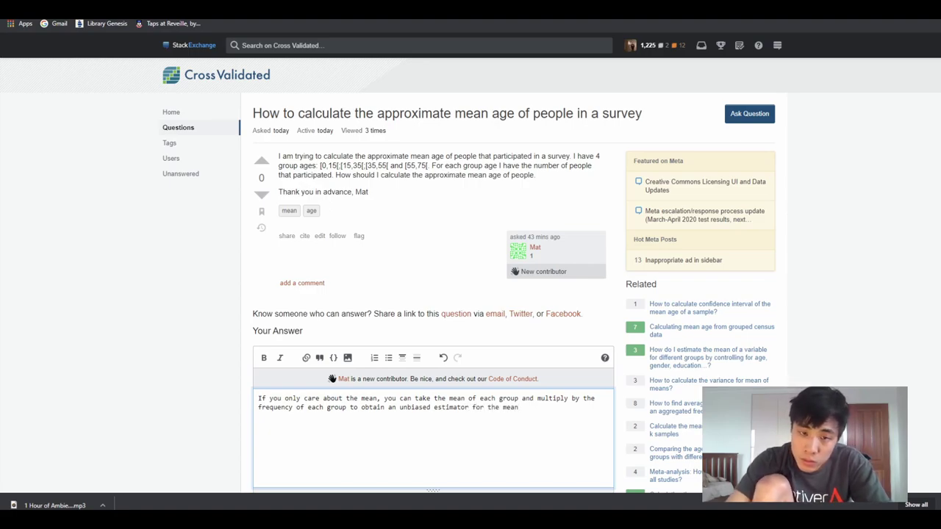
text( of )
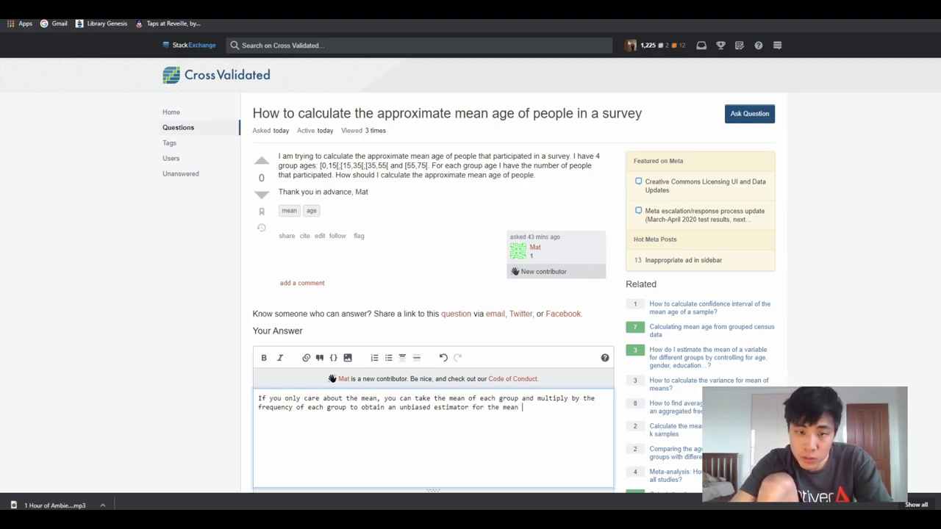
text(your sample,)
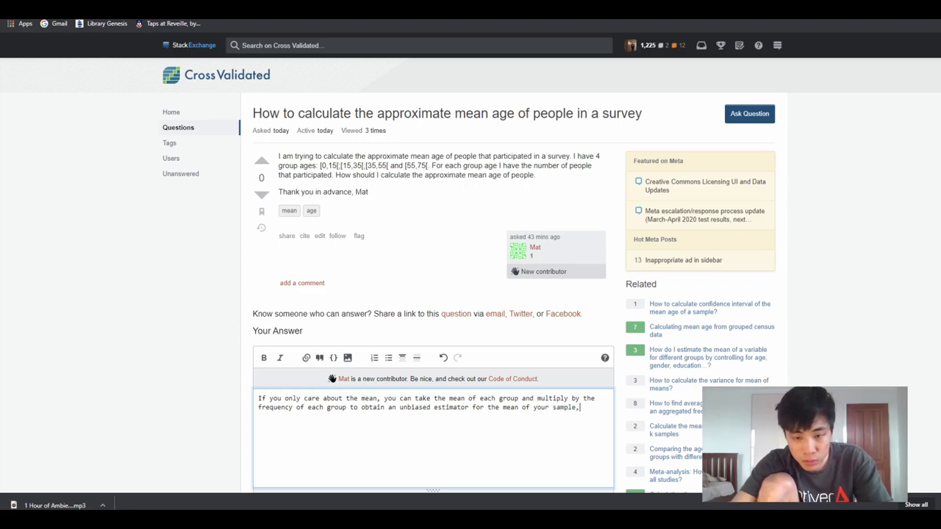
text( since expec)
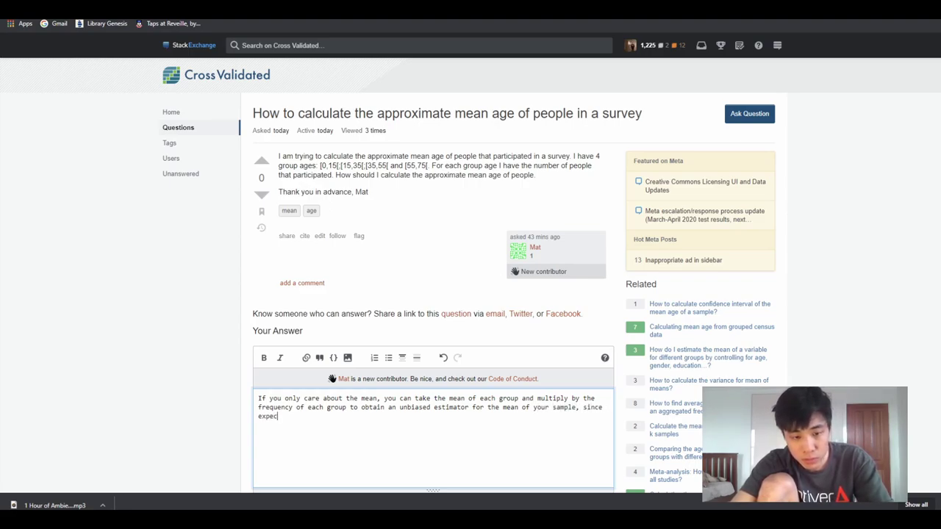
text(()
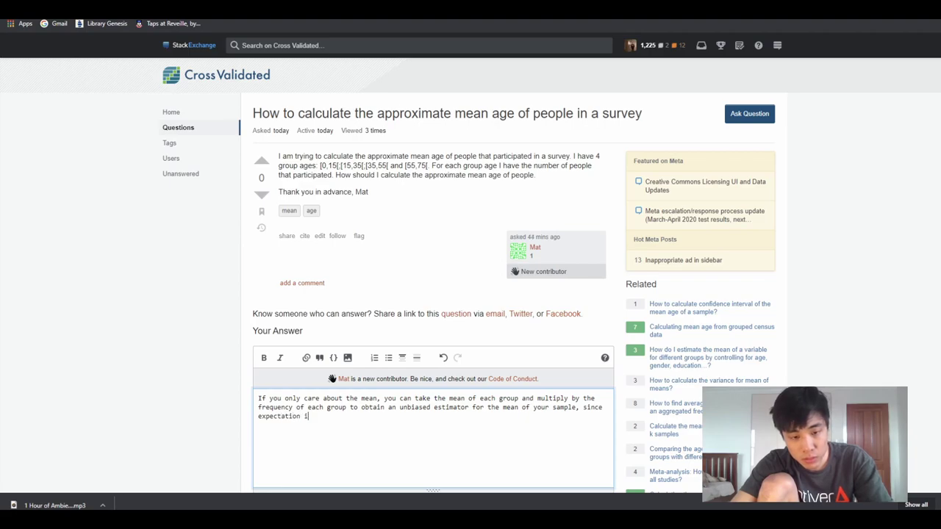
key(BackSpace)
key(BackSpace)
key(BackSpace)
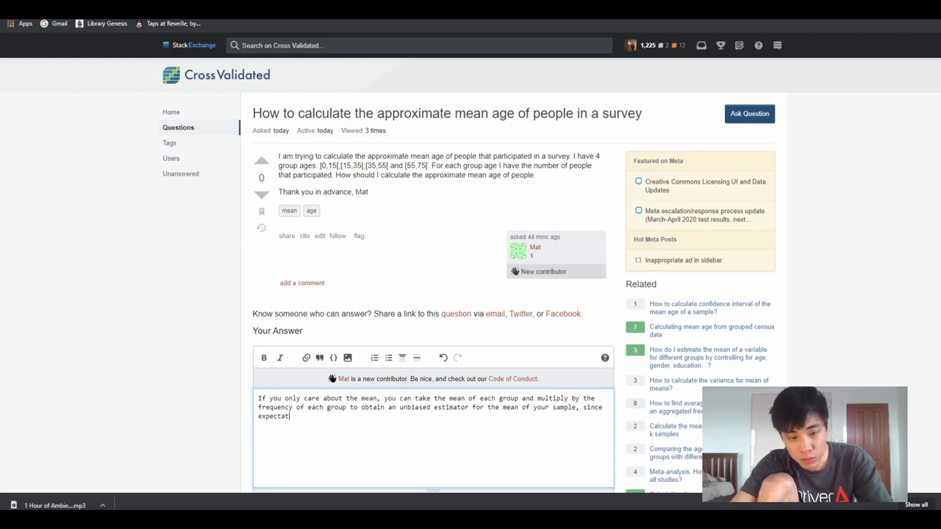
key(BackSpace)
key(BackSpace)
key(BackSpace)
key(BackSpace)
key(BackSpace)
key(BackSpace)
key(BackSpace)
key(BackSpace)
key(BackSpace)
- Search the web for 'expectation function' in a new tab and open Wikipedia's Expected value article
key(ctrl+t)
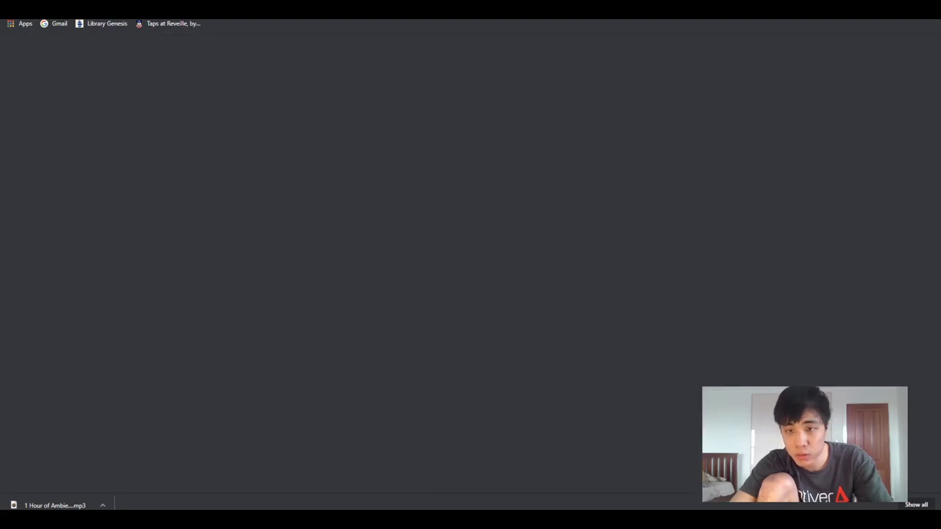
text(expectation function)
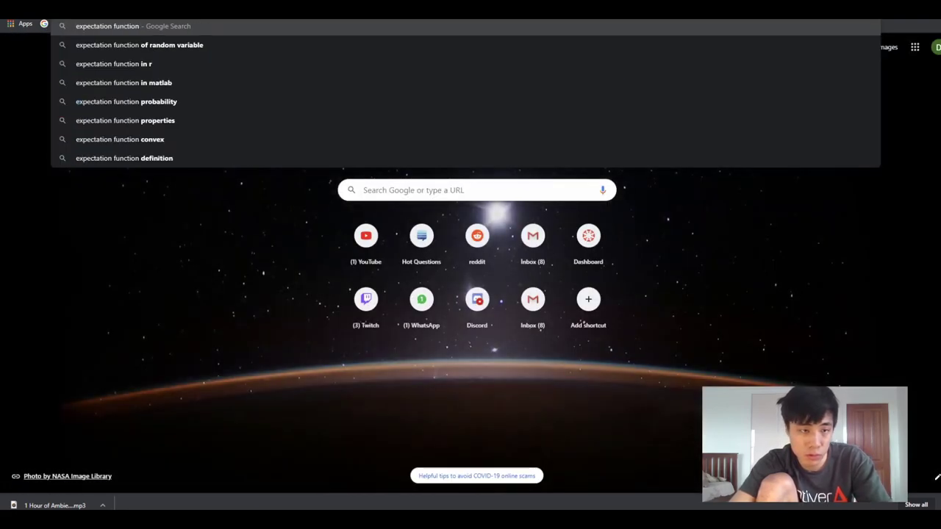
key(Return)
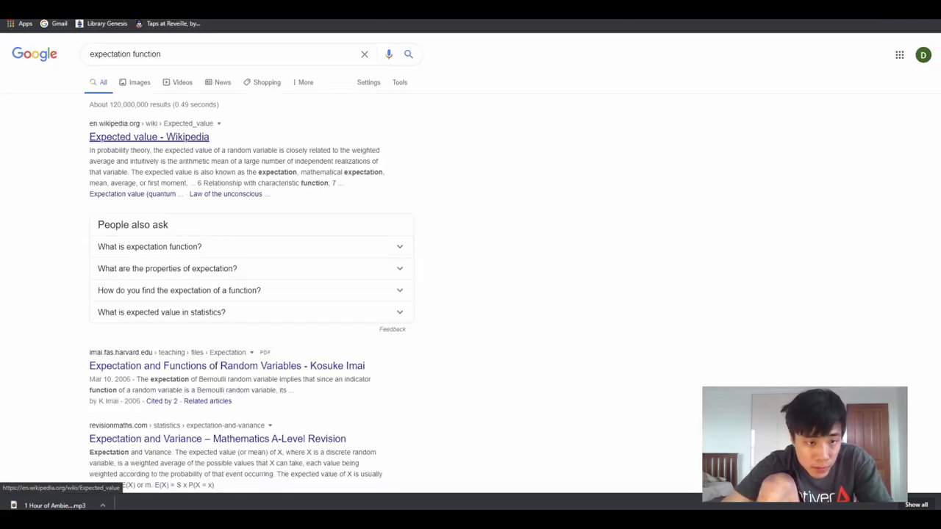
click(147, 137)
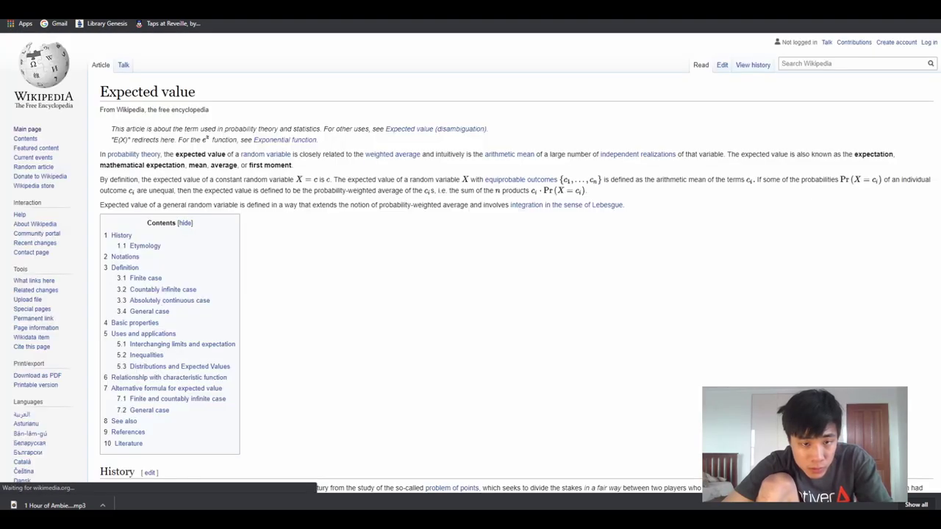
- Read down to Basic properties, highlight 'expected value operator', and return to Cross Validated
scroll(470, 264, down, 4)
scroll(470, 264, down, 2)
scroll(471, 264, down, 4)
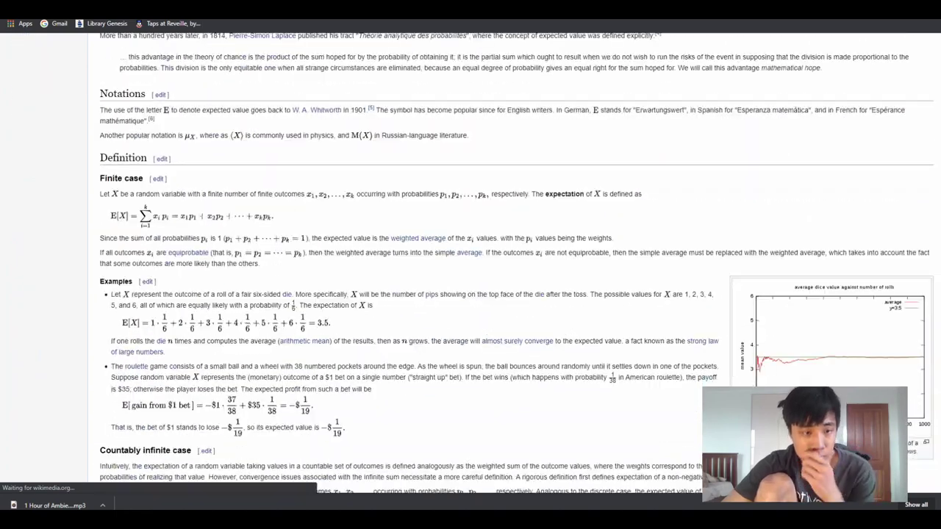
scroll(470, 264, down, 1)
scroll(470, 265, down, 4)
scroll(470, 264, down, 2)
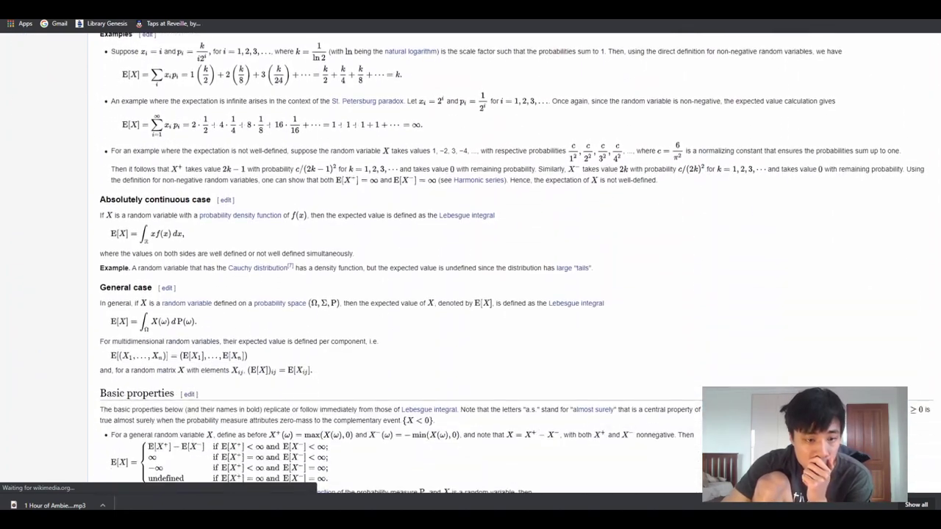
scroll(470, 264, down, 2)
scroll(470, 265, down, 1)
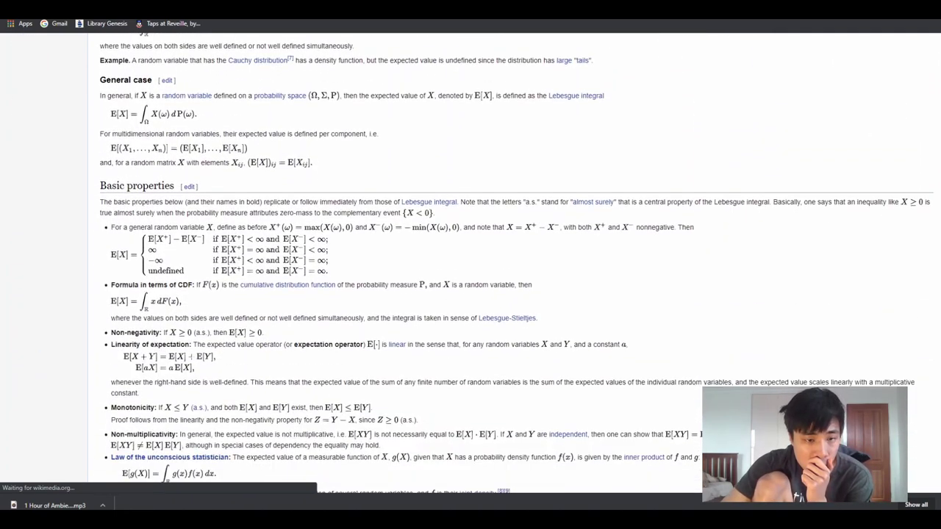
scroll(470, 265, down, 1)
scroll(470, 265, down, 1)
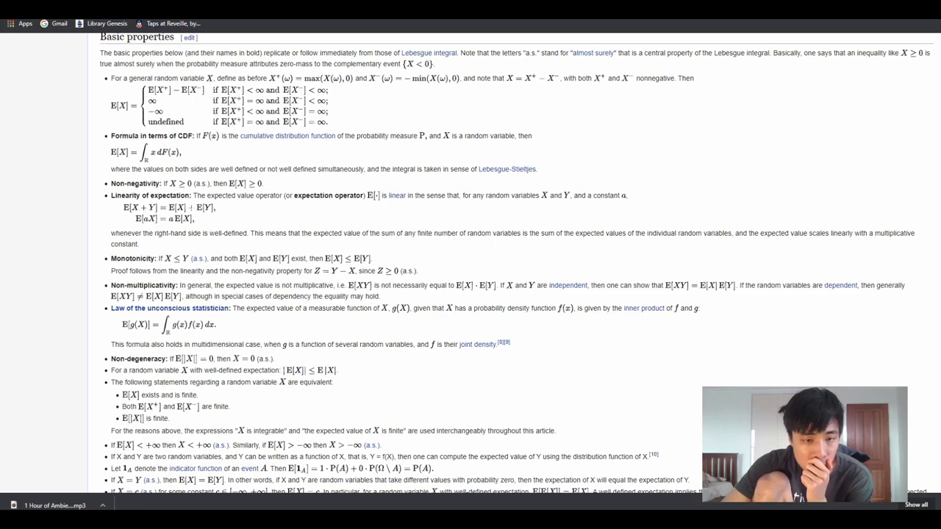
drag(218, 195, 283, 195)
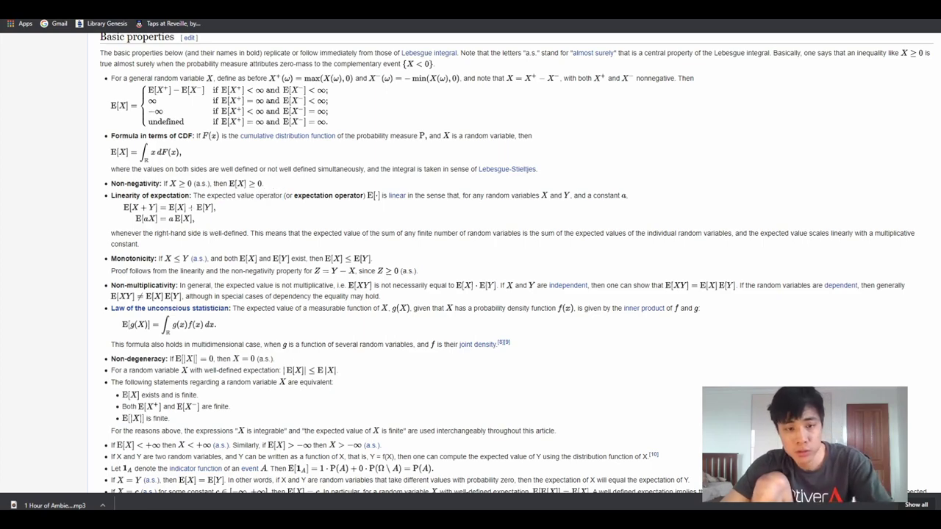
key(ctrl+Tab)
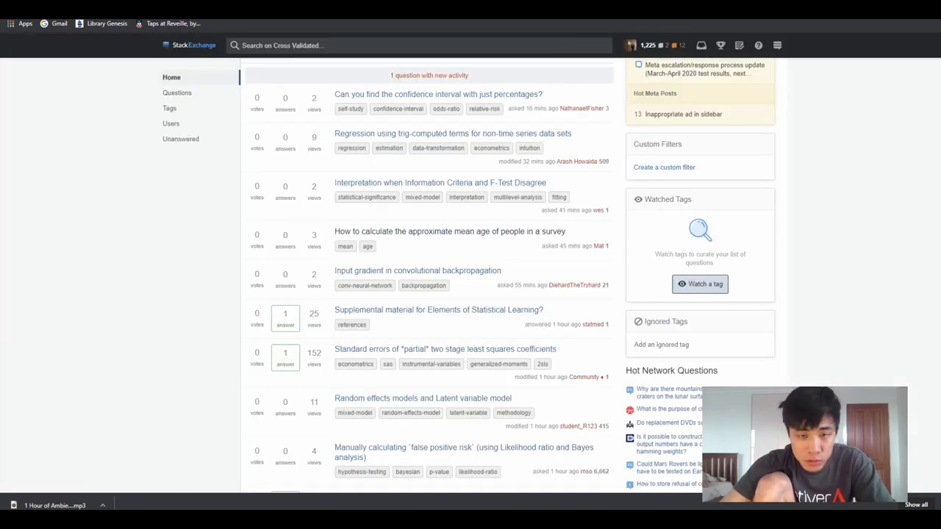
- Add to the answer that expectation is a linear operator and the estimator has larger variance
key(ctrl+Tab)
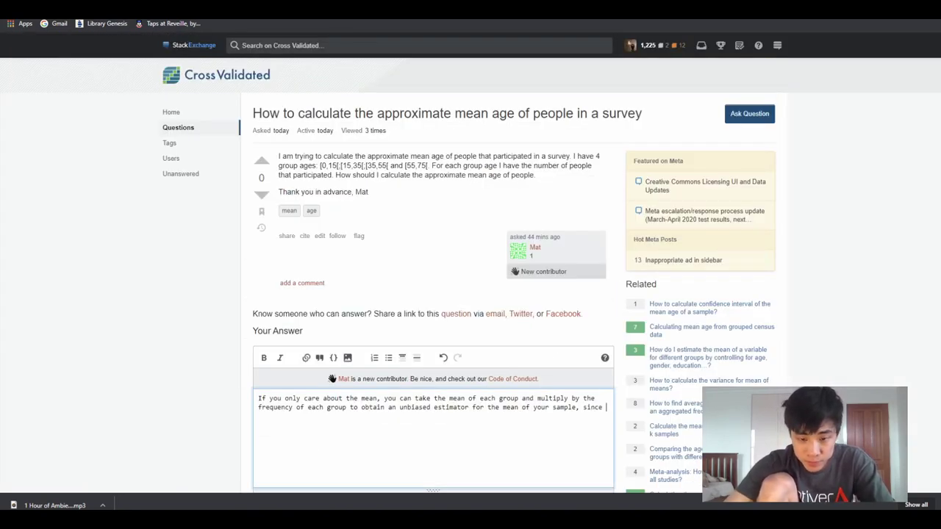
text(the expectedvalue )
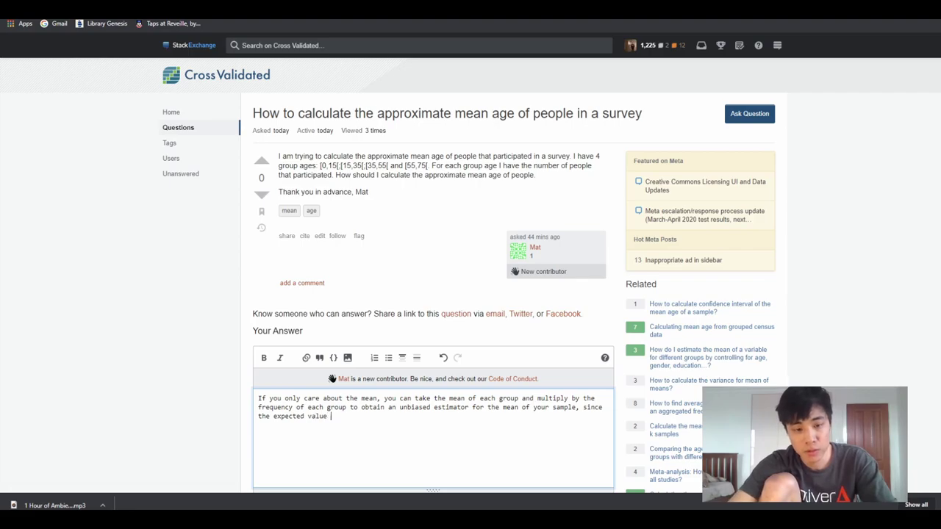
text(operator is a)
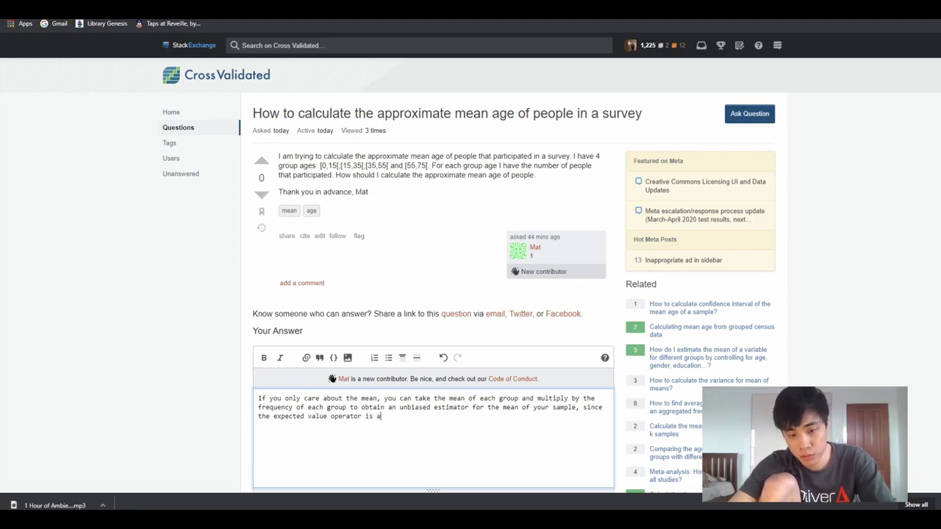
text( linear operat)
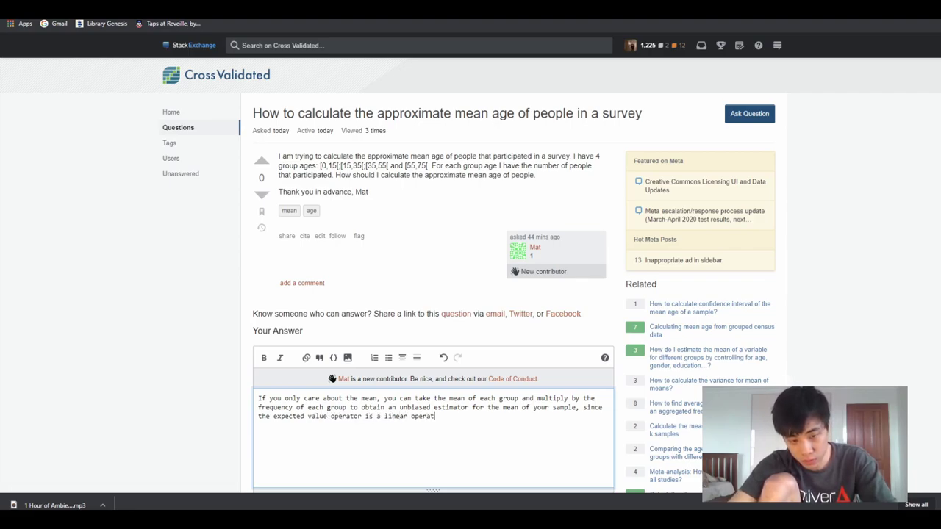
text(or, )
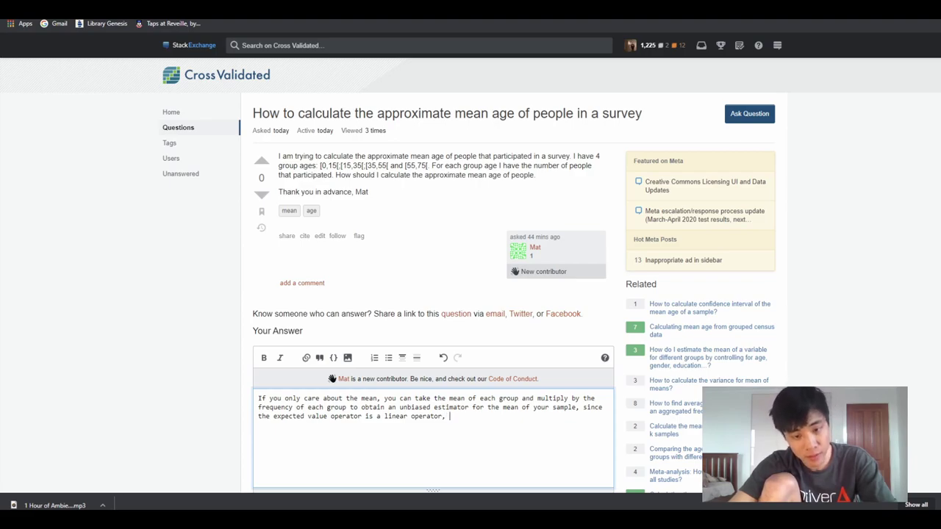
key(BackSpace)
key(BackSpace)
text(. Thi)
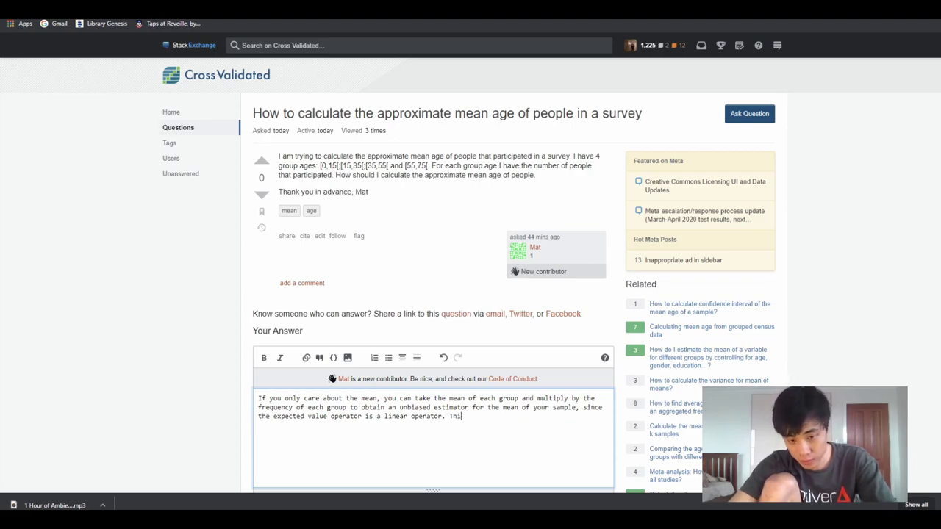
key(BackSpace)
key(BackSpace)
key(BackSpace)
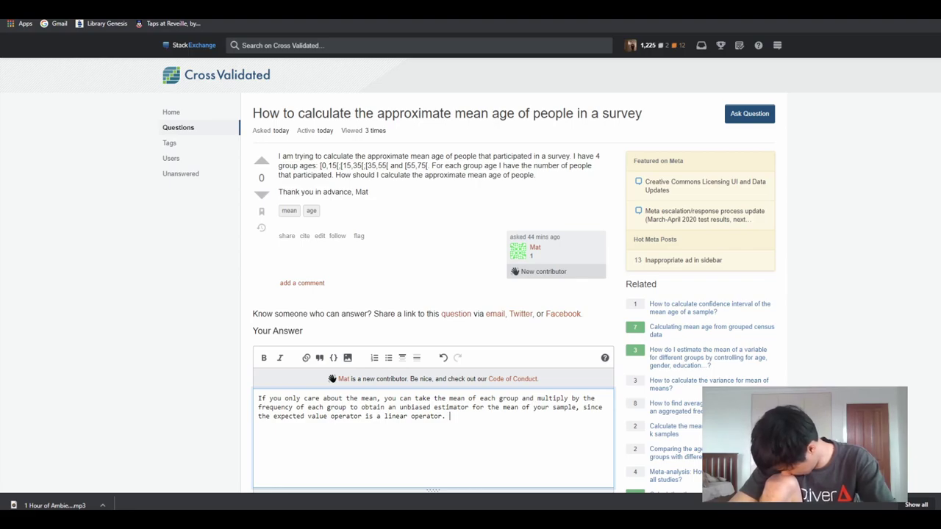
text(This e)
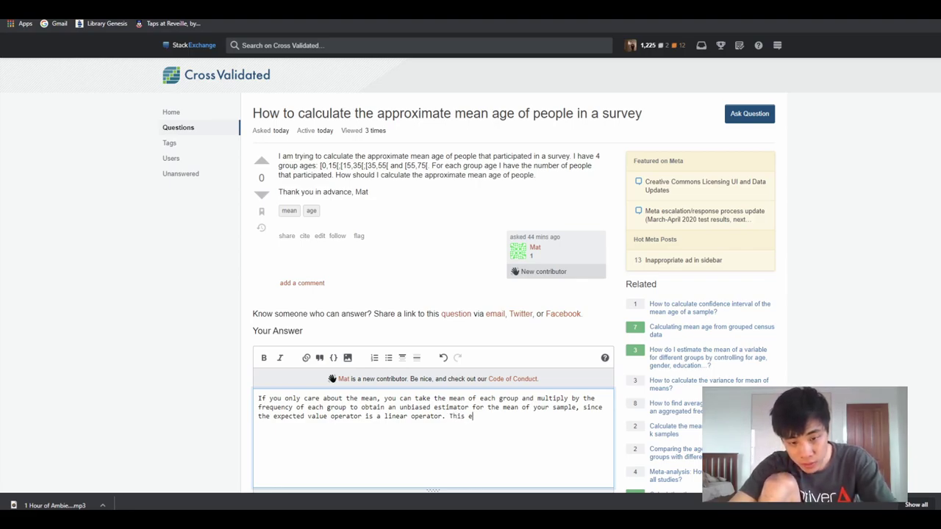
text(stimator however wil)
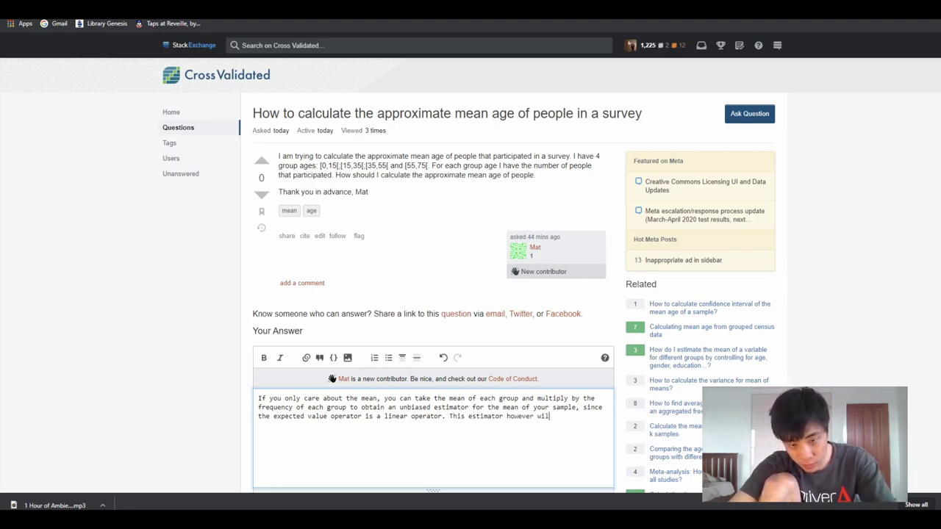
text(l have larger v)
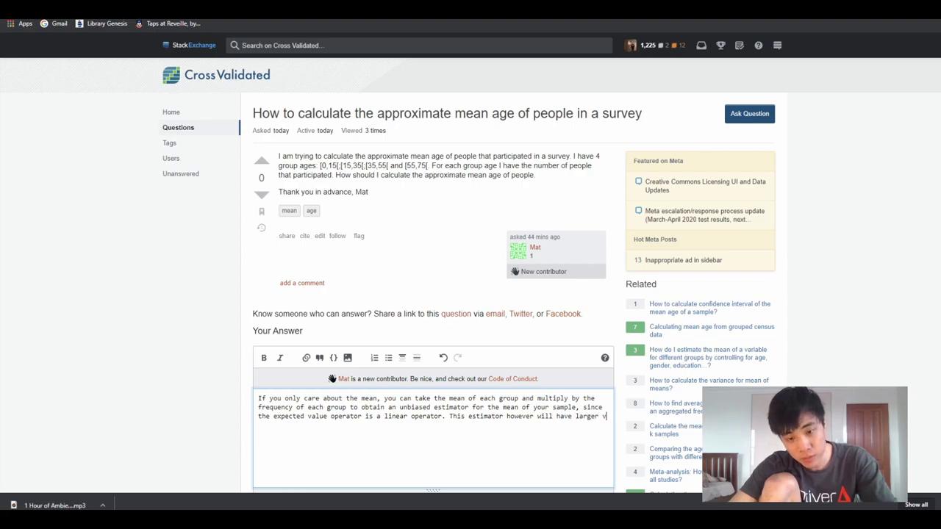
text(ariance )
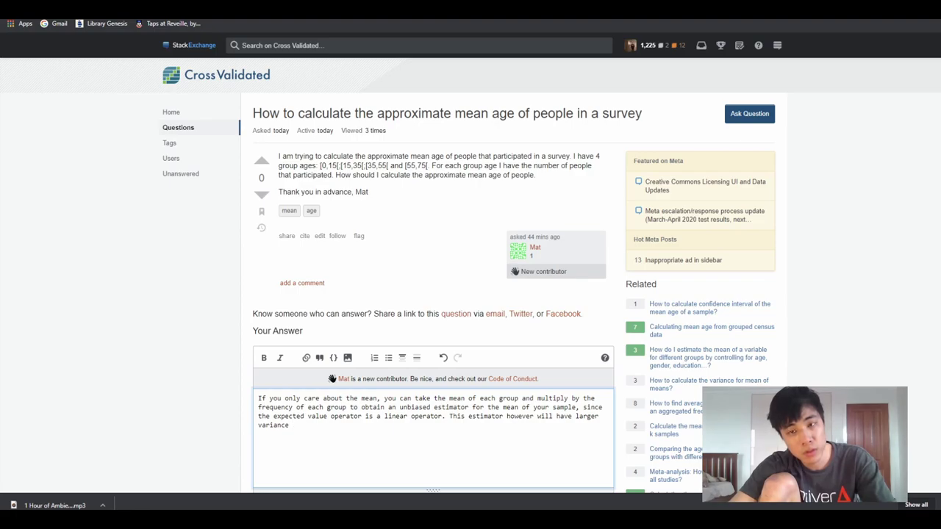
text(equal to th)
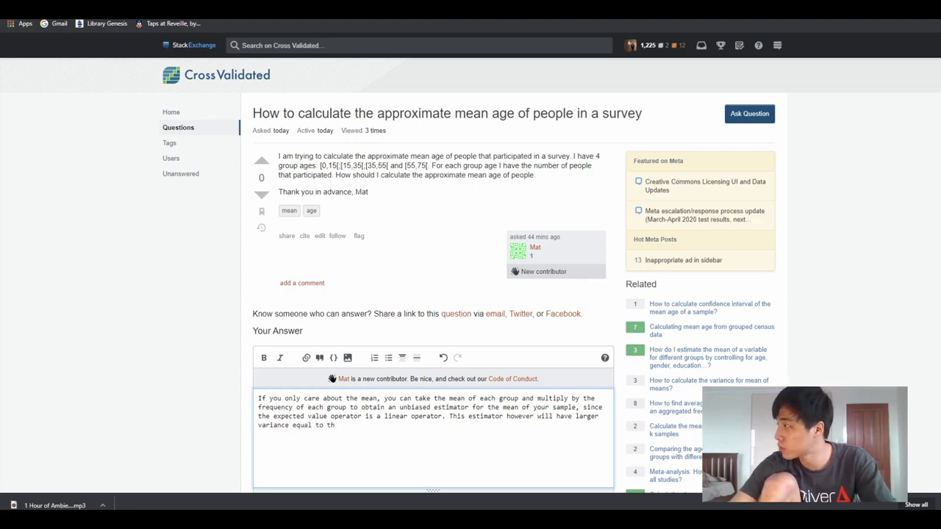
text(e)
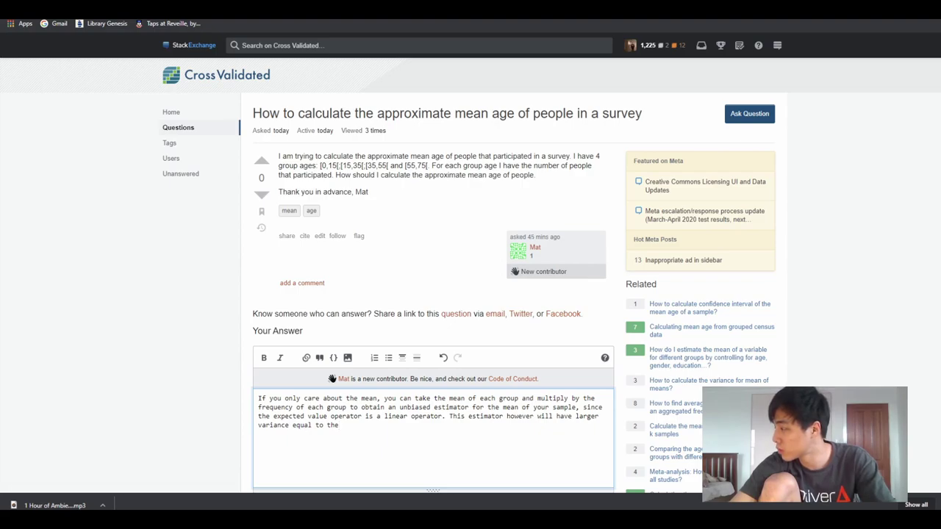
key(BackSpace)
key(BackSpace)
key(BackSpace)
key(BackSpace)
key(BackSpace)
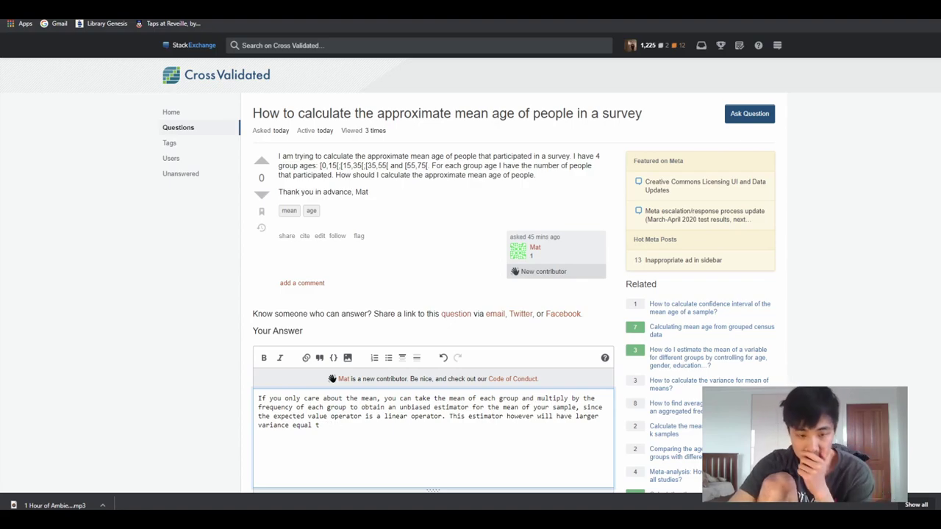
key(BackSpace)
key(BackSpace)
key(BackSpace)
key(BackSpace)
key(BackSpace)
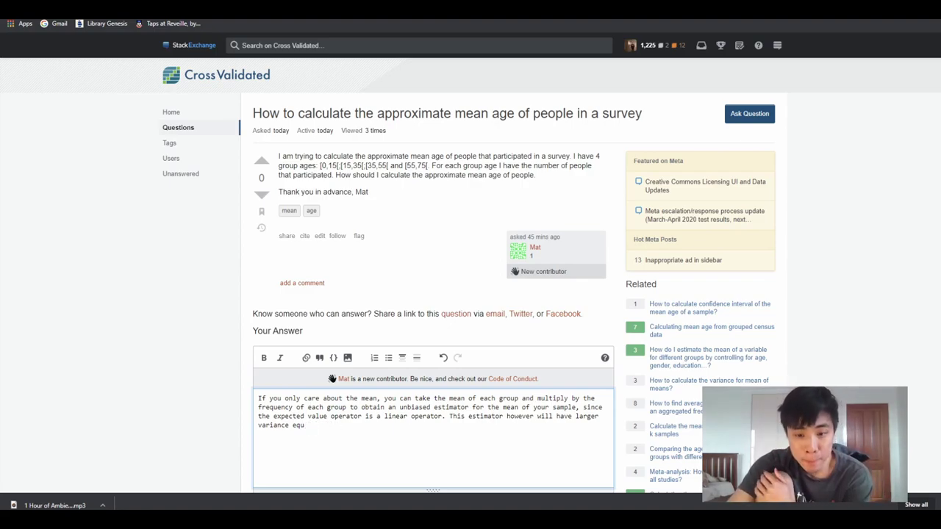
key(BackSpace)
key(BackSpace)
text(.)
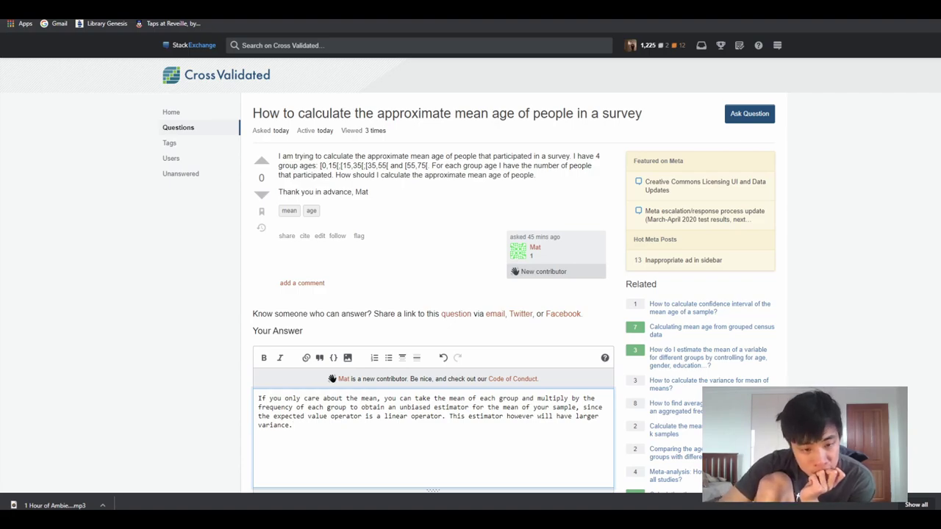
key(BackSpace)
text(.)
- Change the wording to 'your total sample' and post the answer
scroll(470, 279, down, 1)
scroll(471, 280, down, 1)
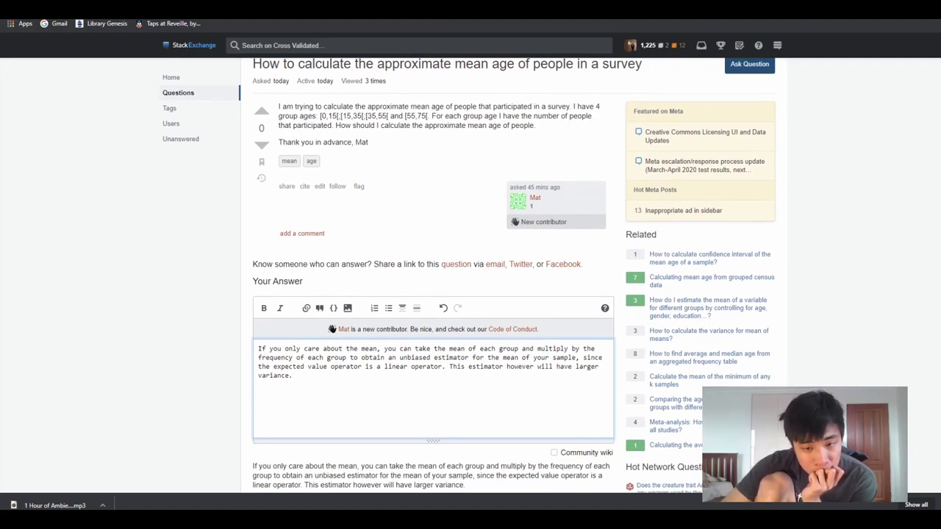
click(553, 357)
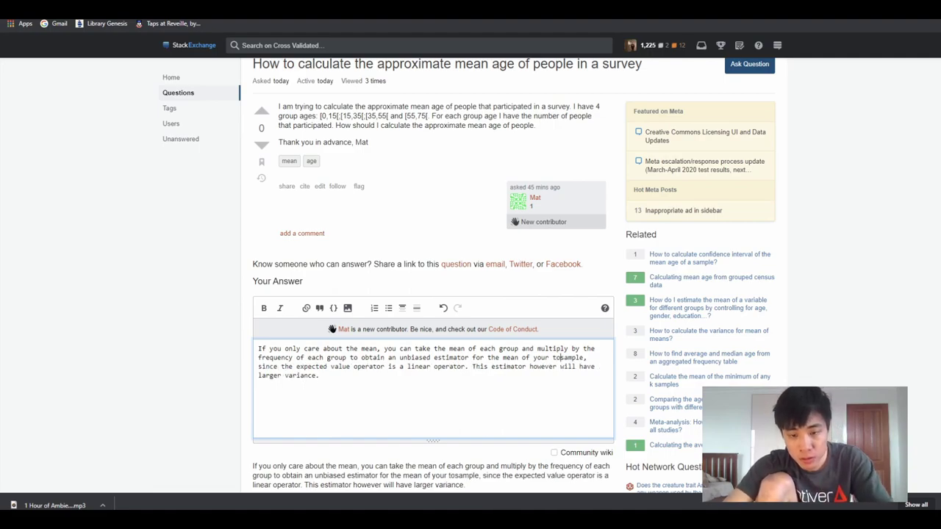
text(total)
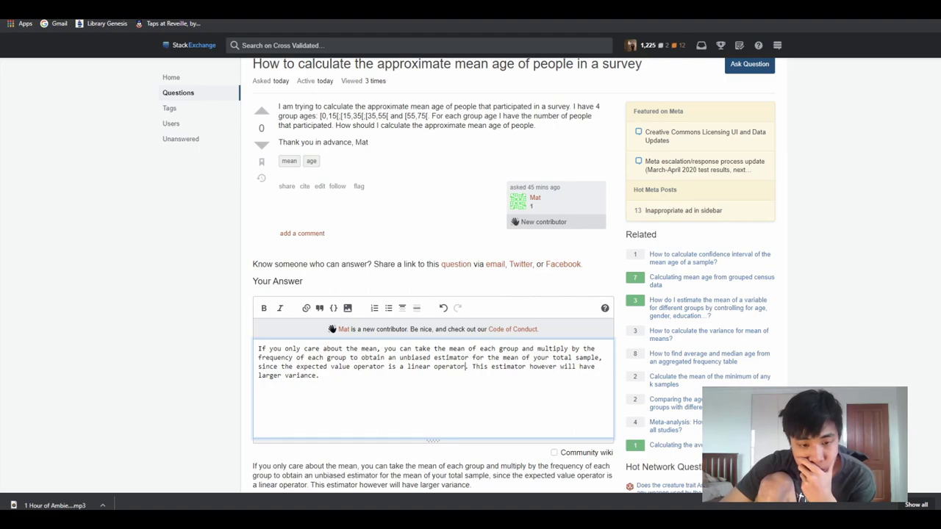
scroll(433, 367, down, 3)
click(281, 263)
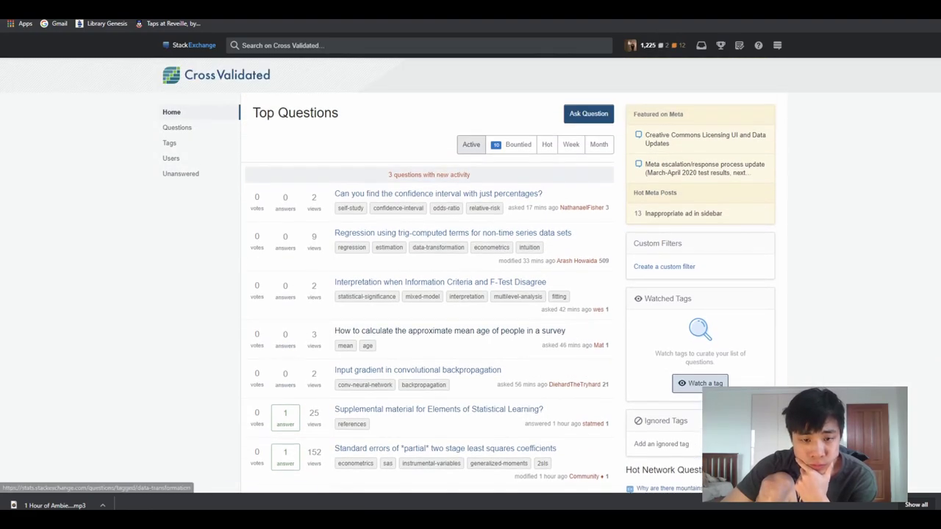
- Load the questions with new activity, bring Chrome back, and scroll down the Cross Validated question list
click(429, 175)
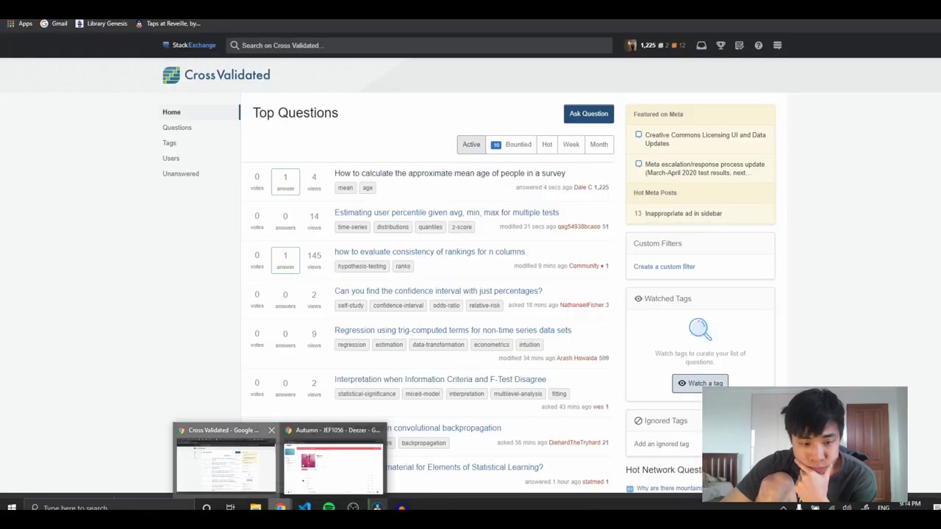
click(224, 459)
scroll(224, 459, down, 1)
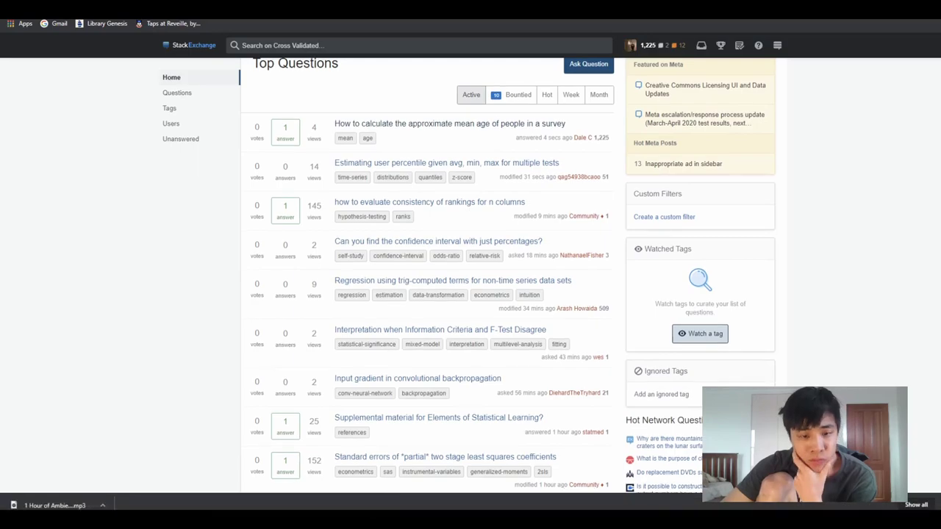
scroll(224, 459, down, 1)
scroll(513, 276, down, 2)
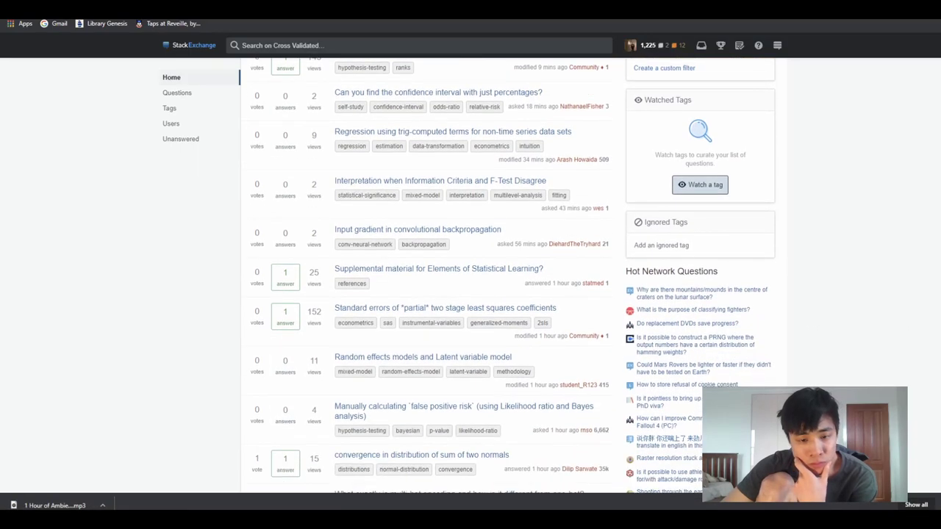
scroll(513, 276, down, 2)
scroll(470, 275, down, 1)
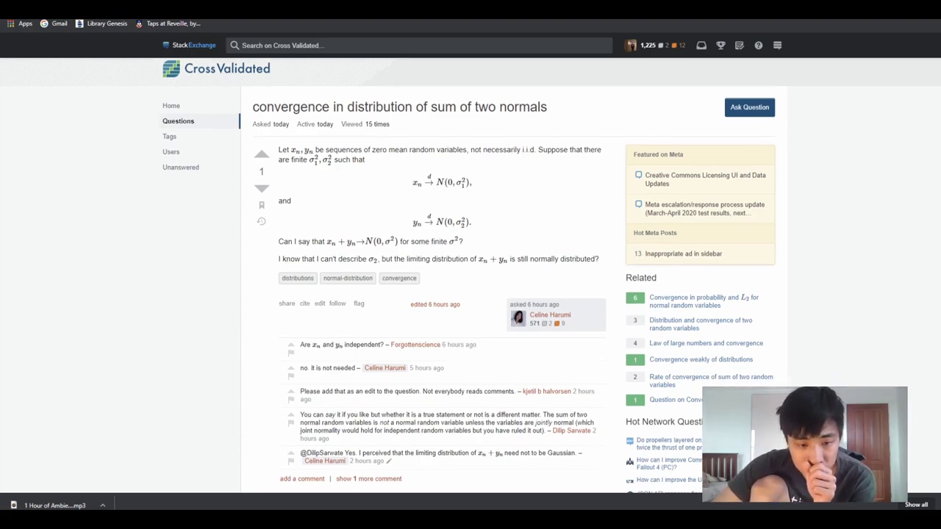
- Read the convergence-of-normals question and upvote its single answer
scroll(441, 294, down, 1)
scroll(440, 294, down, 2)
scroll(441, 294, down, 1)
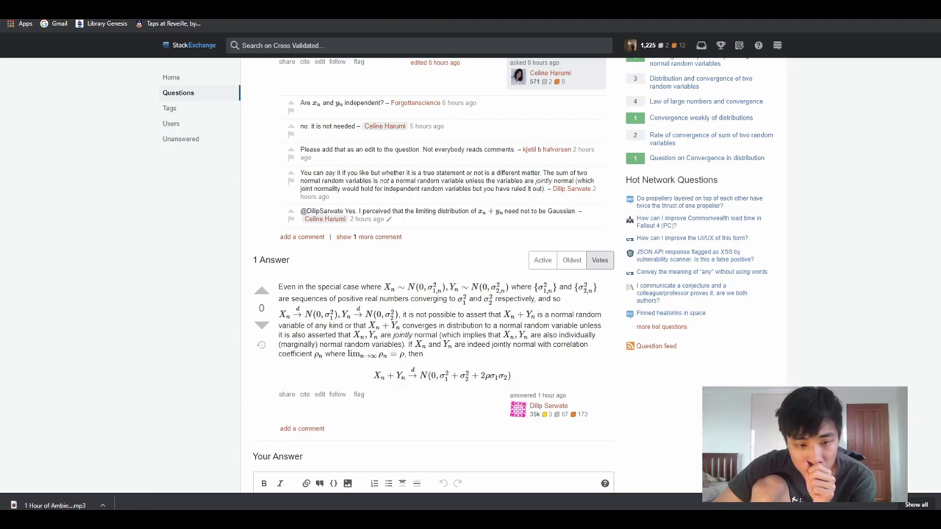
click(261, 290)
scroll(261, 290, down, 1)
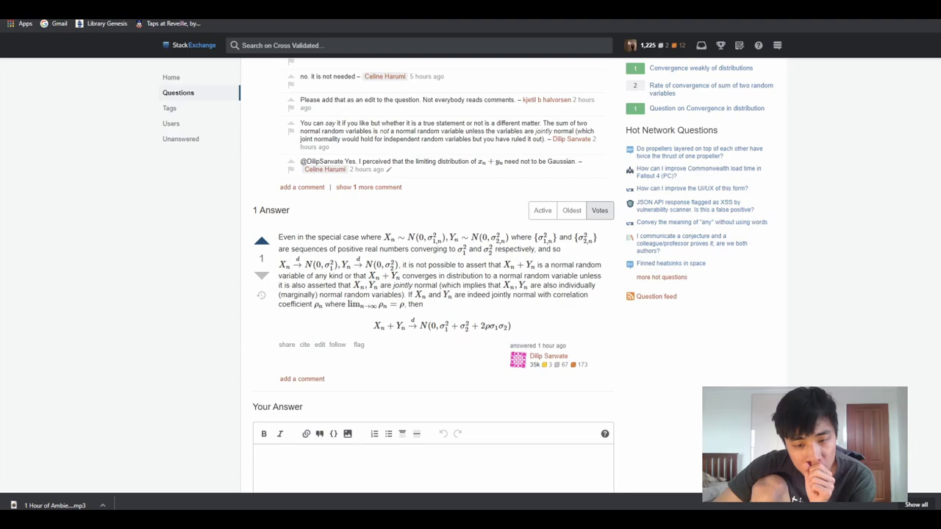
- Open 'Unbiased estimator and biased error' from the home list and mark its opening text and first formula
key(alt+Left)
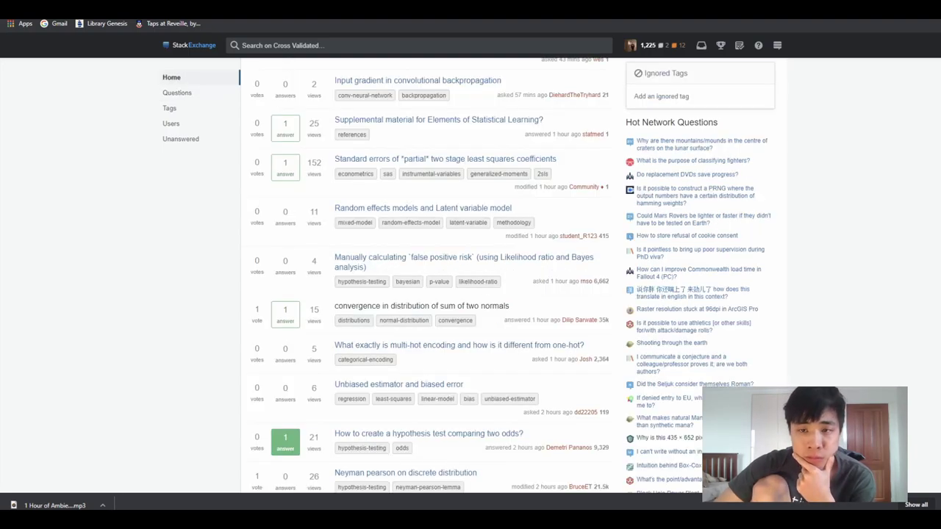
scroll(477, 132, down, 2)
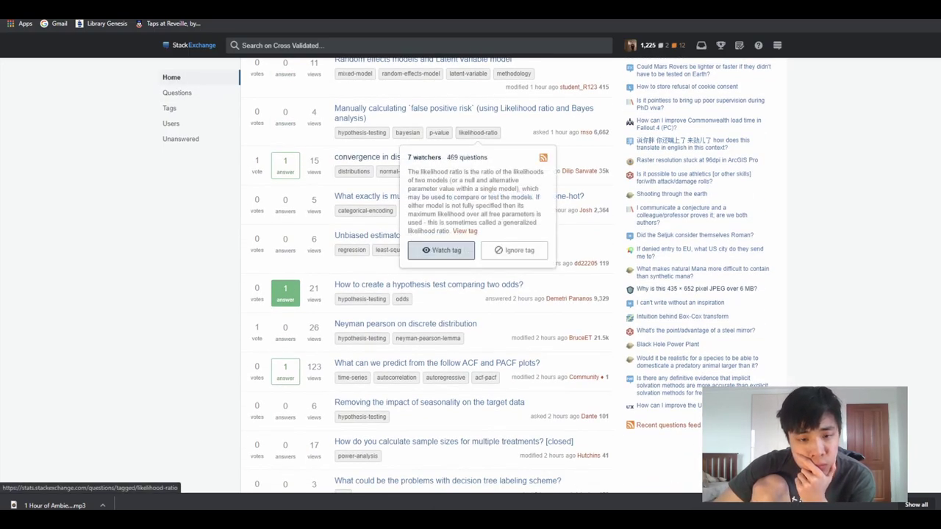
click(360, 236)
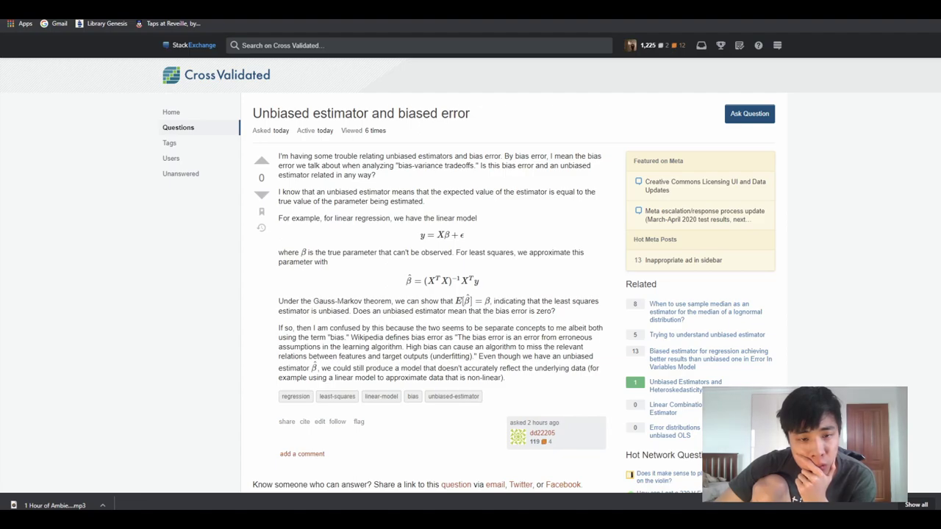
drag(279, 156, 435, 218)
triple_click(444, 218)
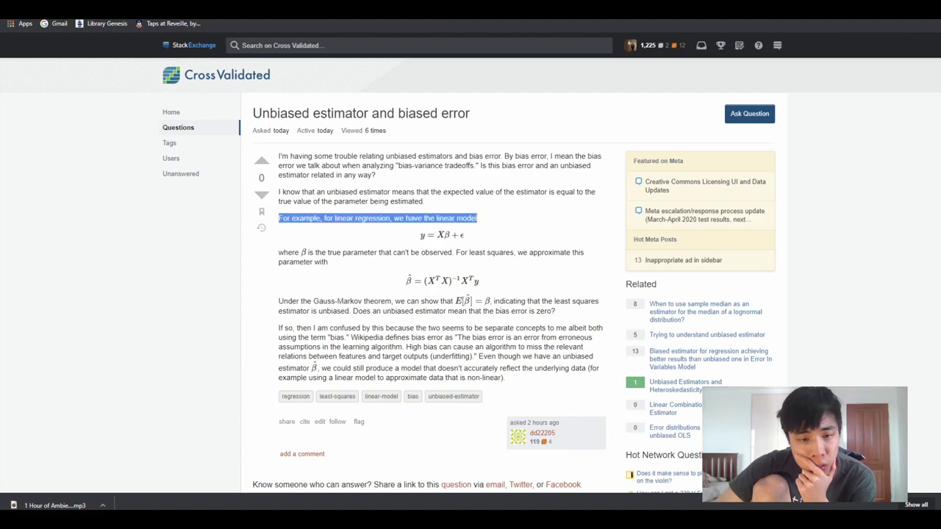
drag(378, 218, 328, 261)
click(327, 261)
- Read further, highlighting the bias error definition and the question of how the two relate
scroll(327, 261, down, 3)
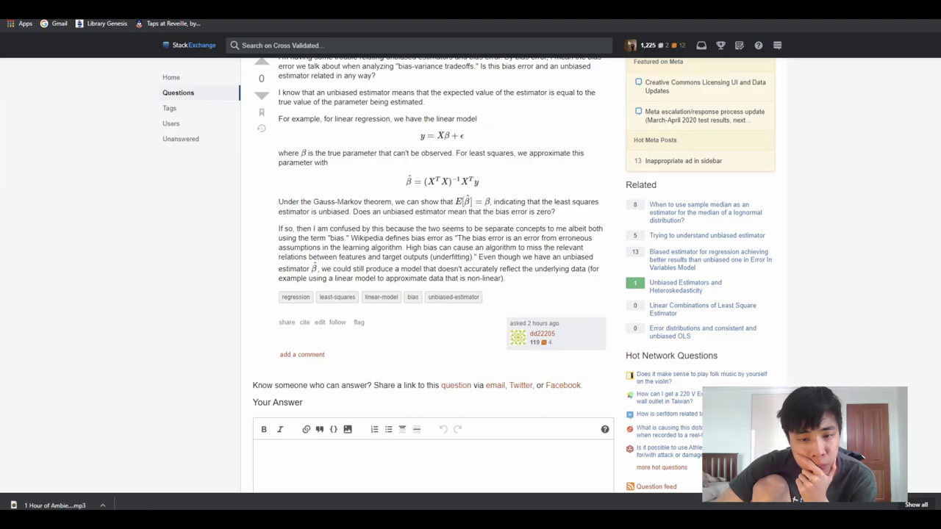
click(377, 507)
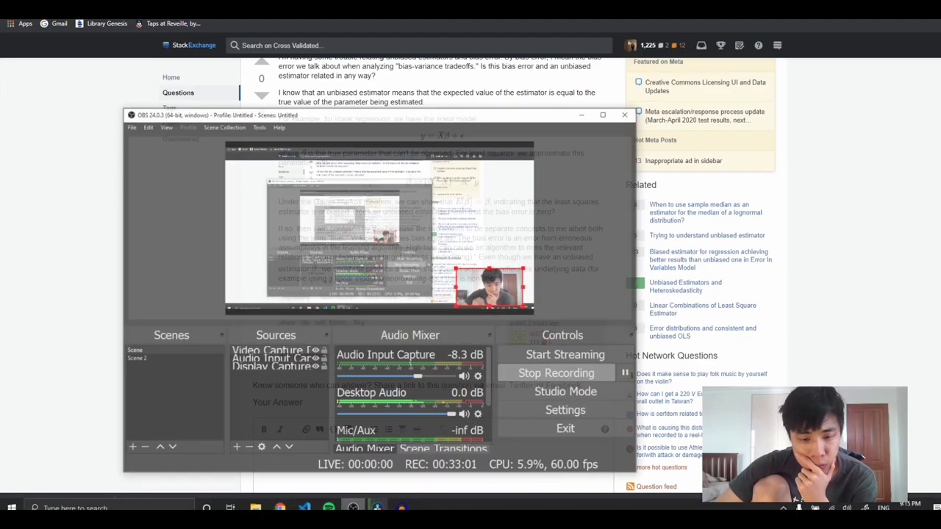
click(377, 507)
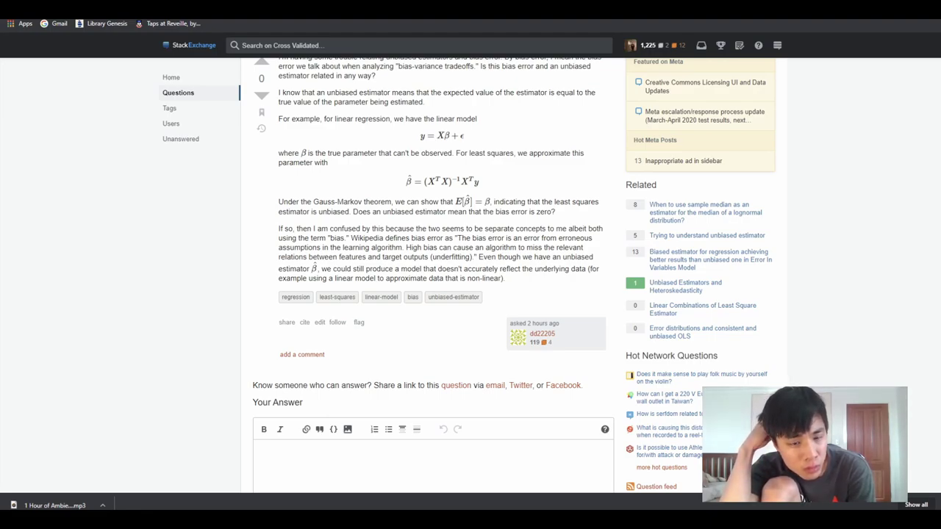
scroll(470, 294, up, 2)
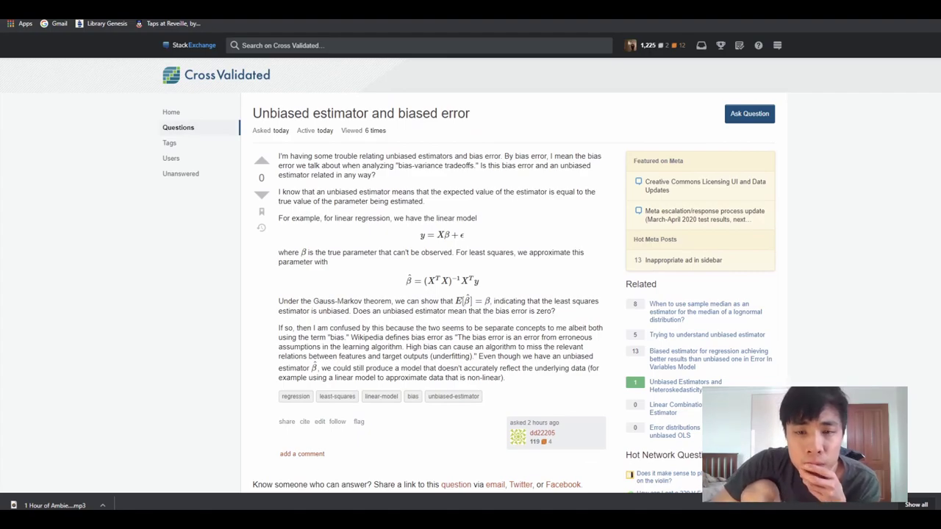
mouse_move(546, 156)
mouse_down()
mouse_move(393, 166)
mouse_move(476, 167)
mouse_up()
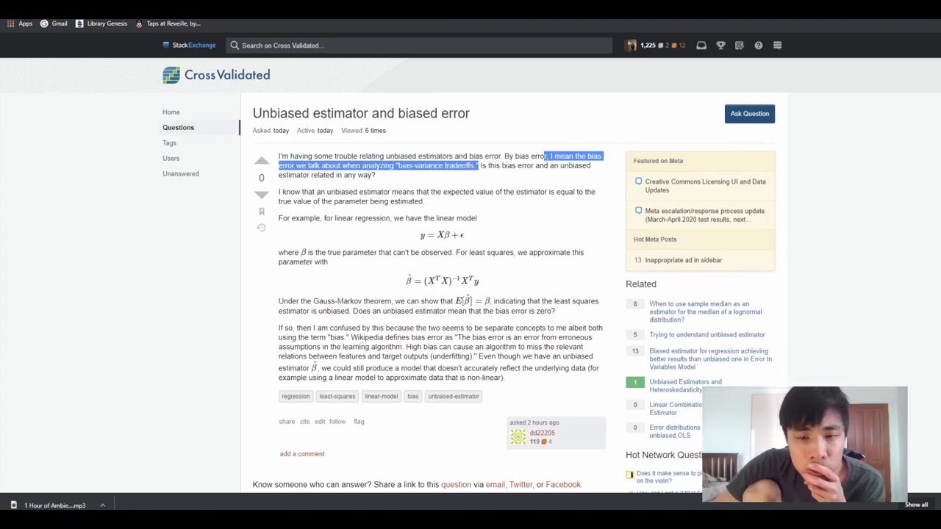
click(476, 167)
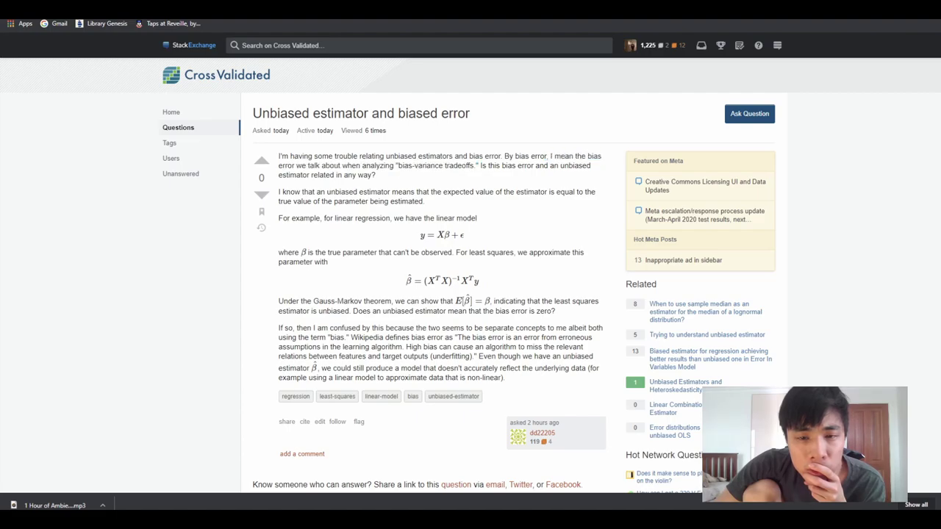
drag(479, 165, 376, 175)
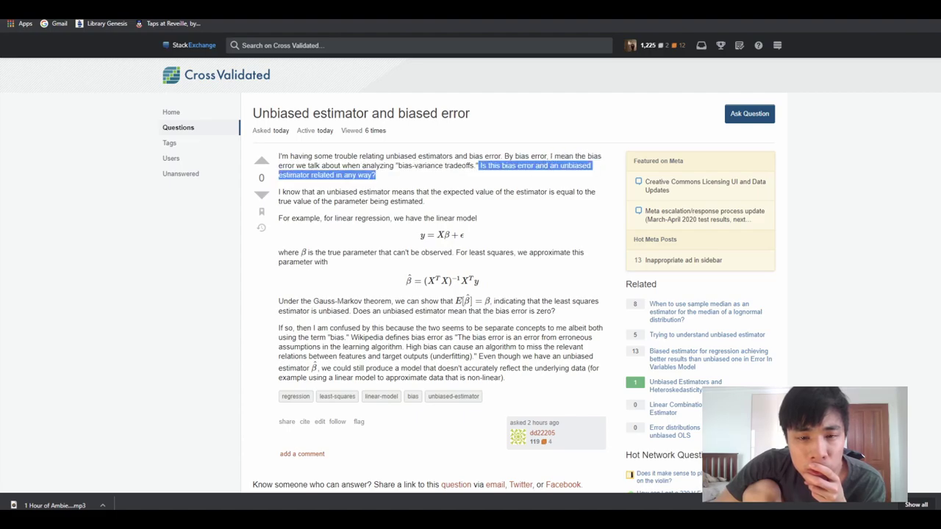
click(376, 175)
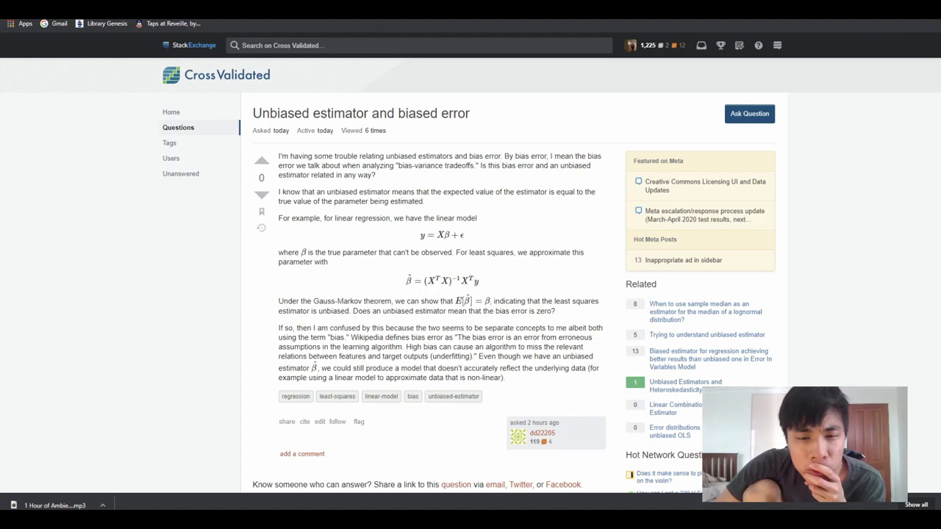
- Google 'bias error bias variance tradeoff' in a new tab, then narrow the query to 'bias error'
key(ctrl+t)
text(bias)
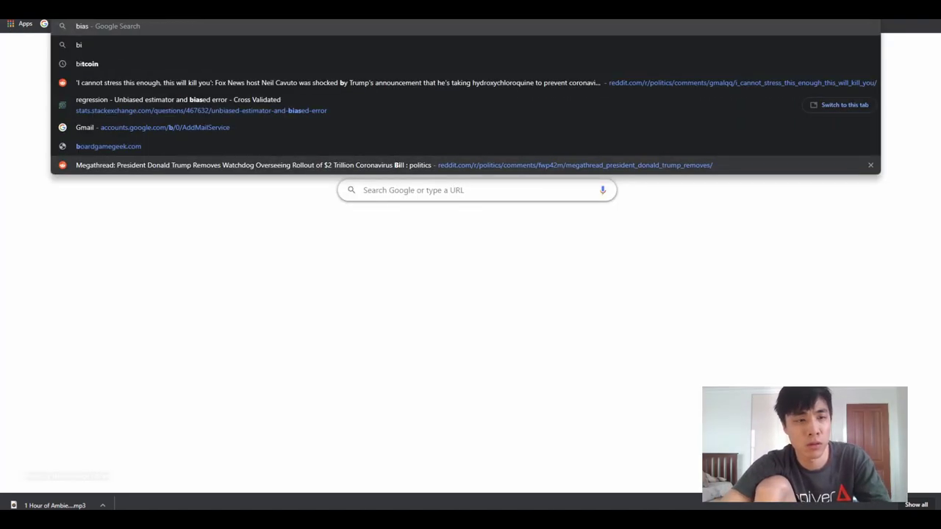
text( error v)
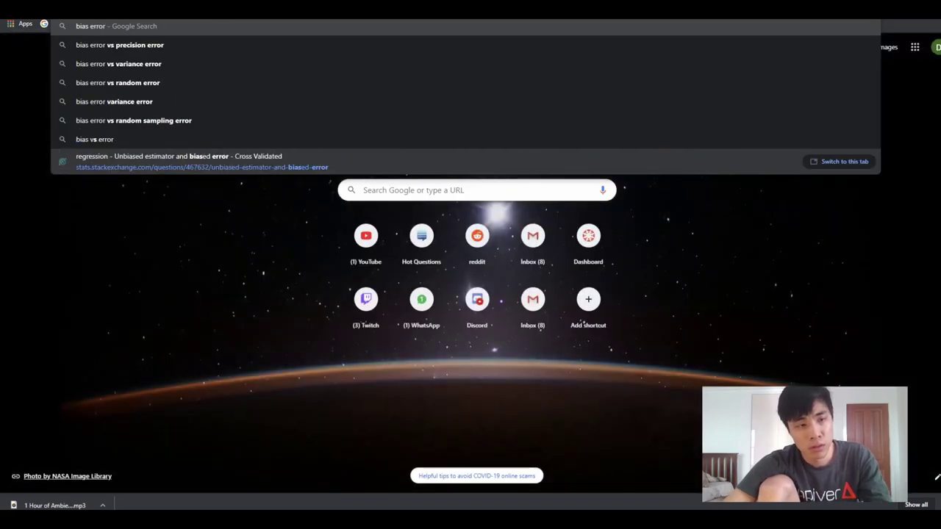
key(BackSpace)
text(bias variance)
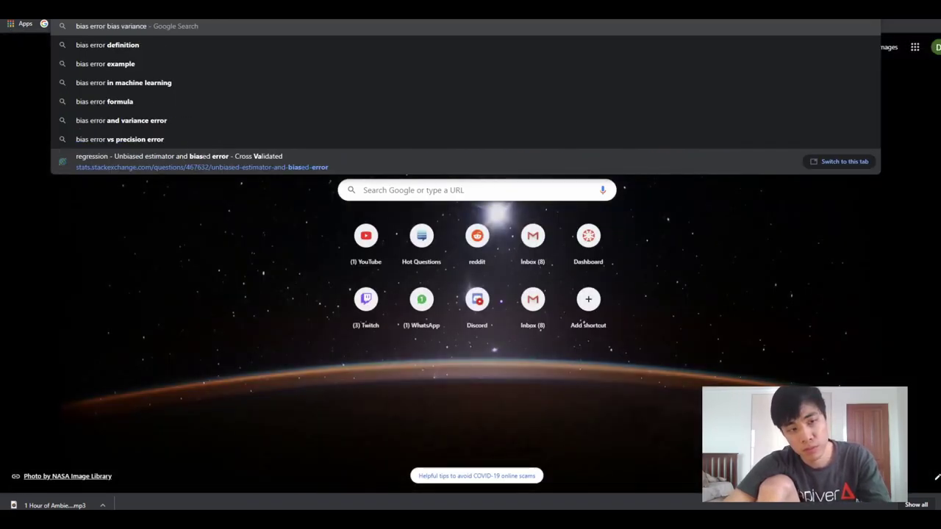
text( tradeoff)
key(Return)
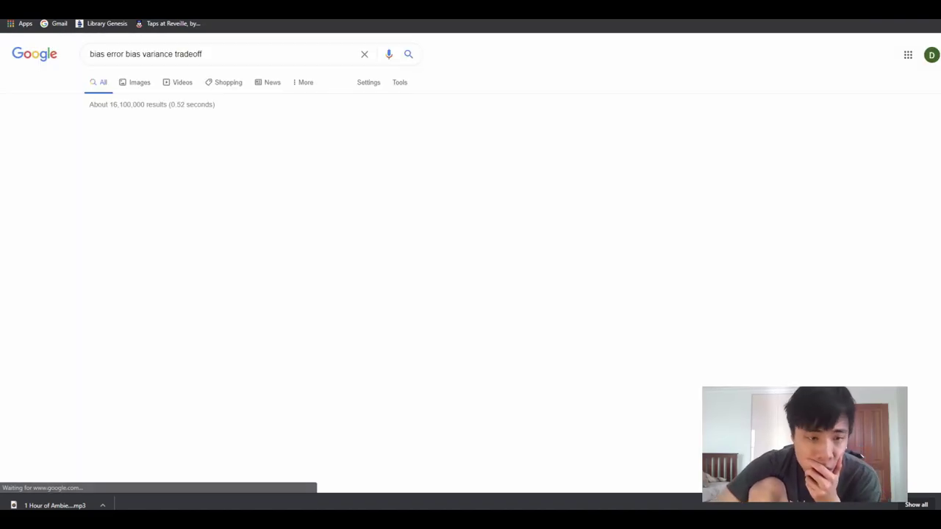
scroll(176, 163, down, 2)
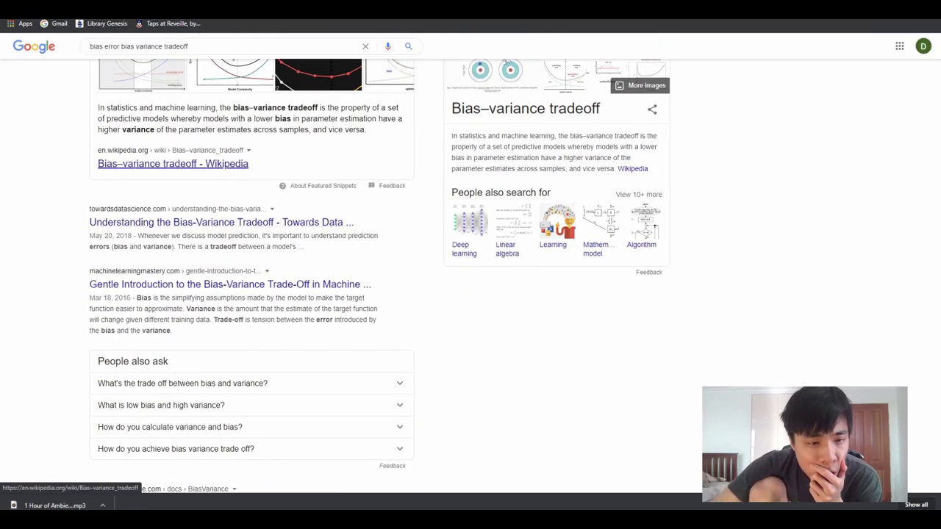
scroll(470, 265, up, 2)
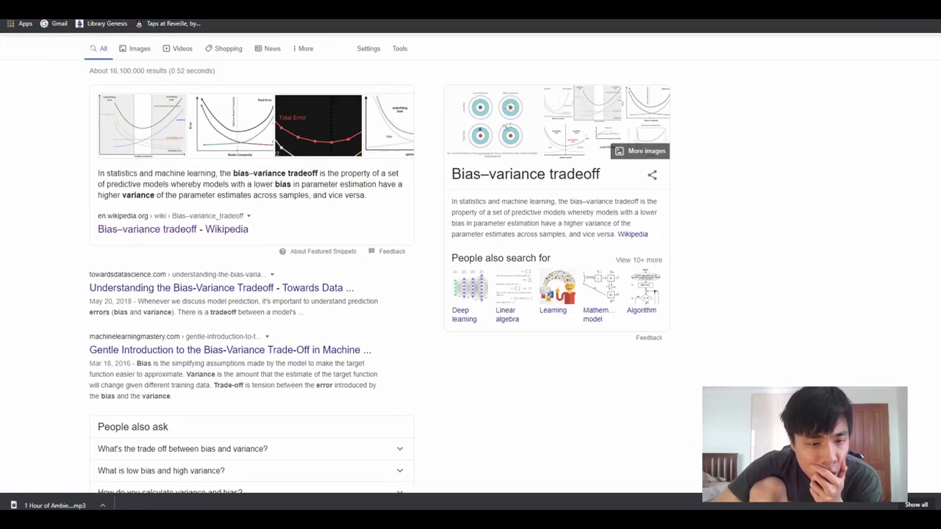
drag(203, 53, 125, 54)
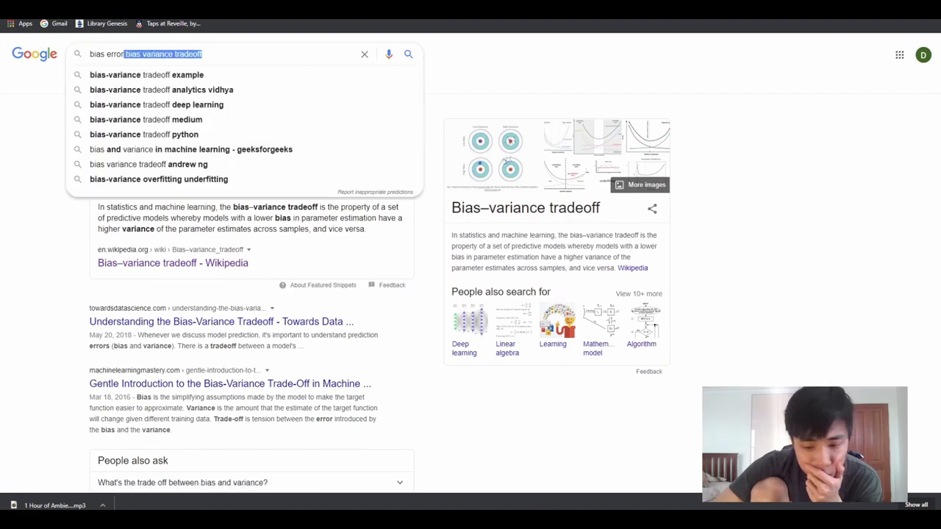
key(BackSpace)
key(Return)
scroll(250, 294, down, 1)
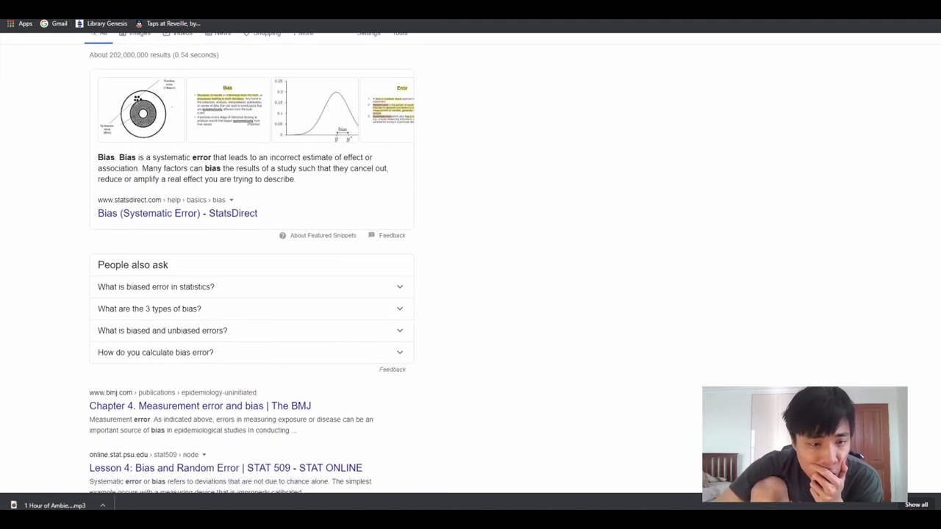
scroll(250, 294, down, 2)
scroll(250, 294, up, 3)
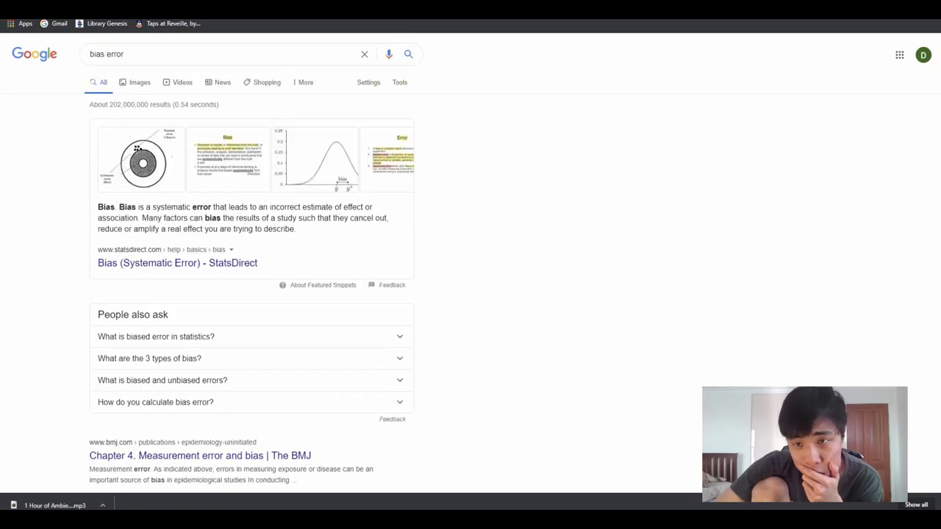
- Read Wikipedia's Bias–variance tradeoff article, visit Bias of an estimator, and go back
key(ctrl+Tab)
drag(188, 149, 418, 129)
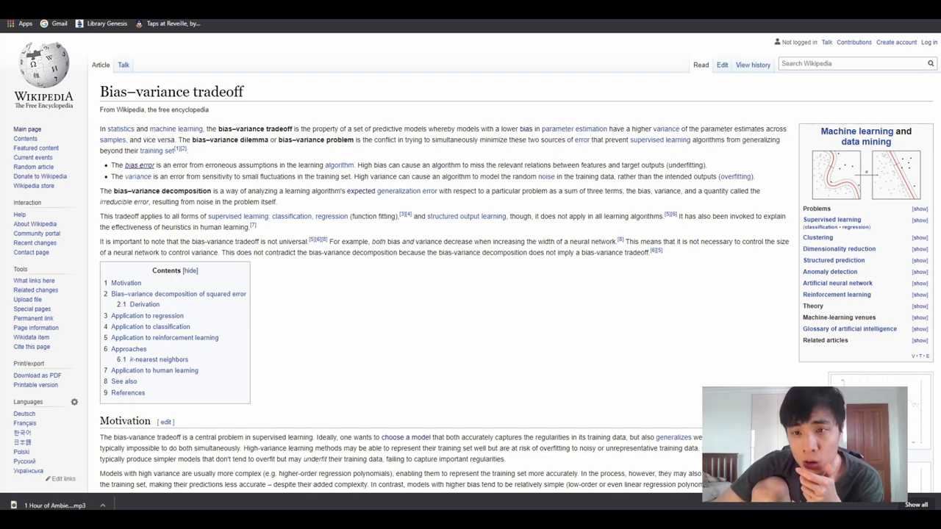
click(138, 164)
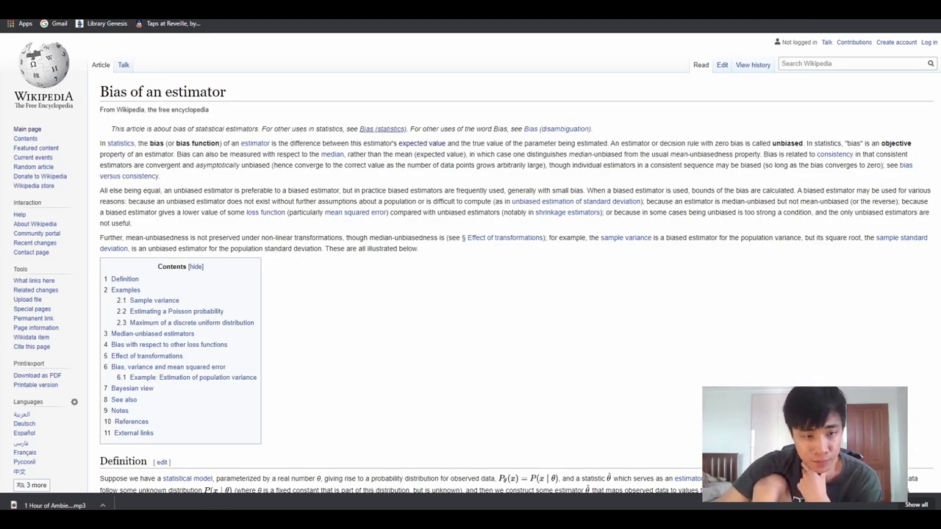
key(alt+Left)
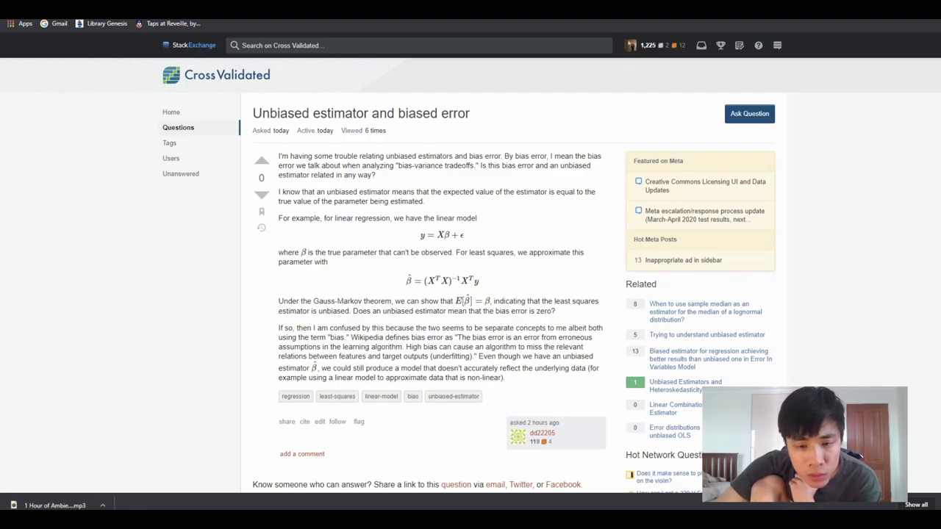
scroll(471, 294, down, 1)
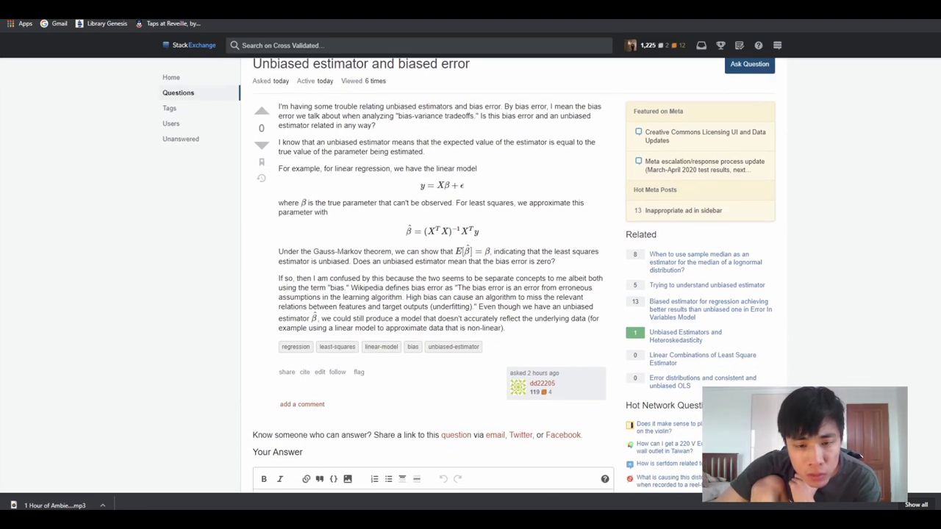
scroll(470, 294, down, 1)
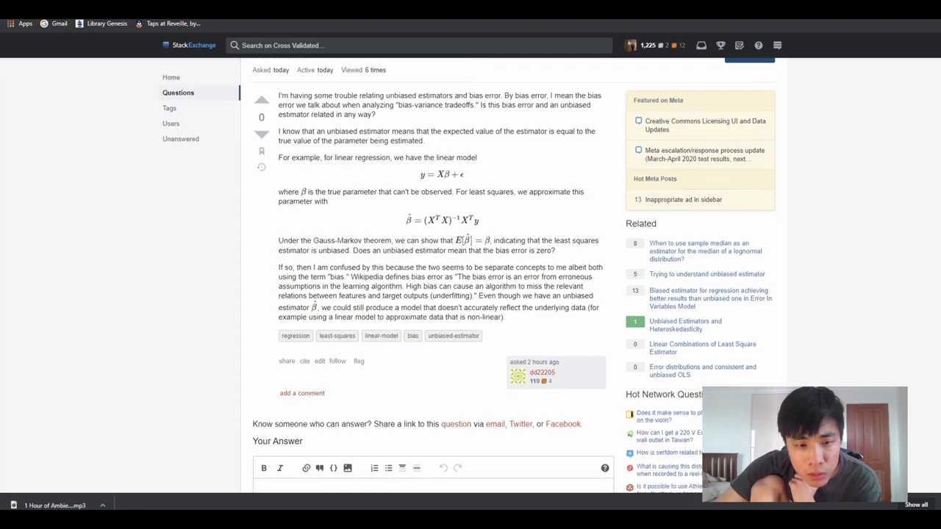
mouse_move(555, 212)
mouse_down()
mouse_move(279, 58)
mouse_move(279, 202)
mouse_up()
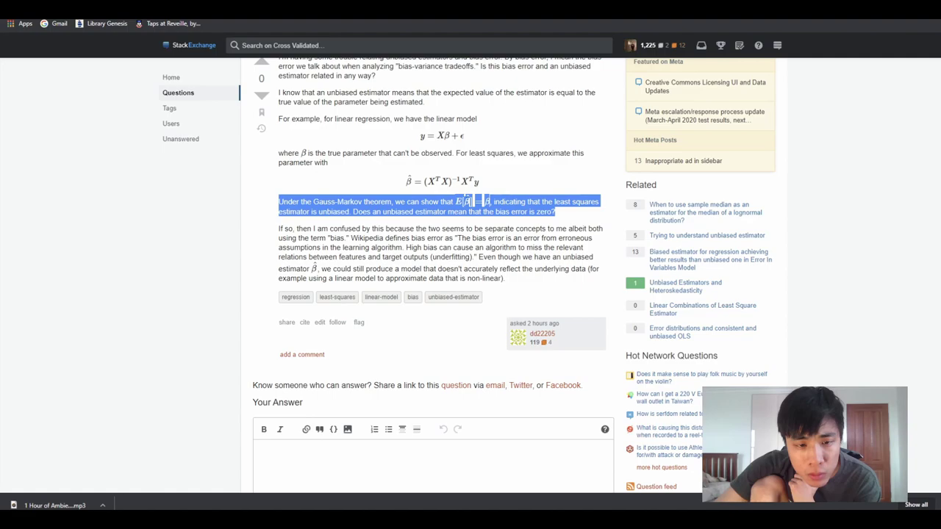
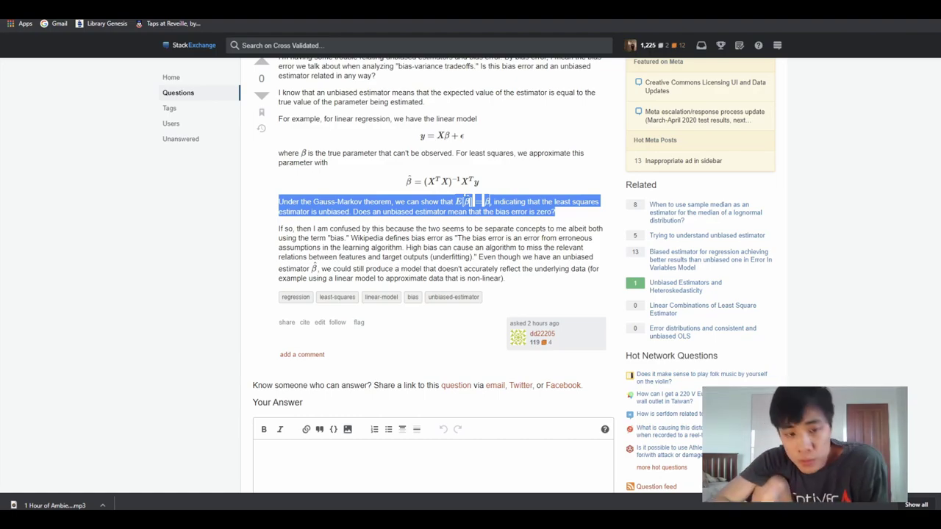
- Copy the question's Gauss-Markov sentence and paste it into the answer box after a backtick
right_click(372, 201)
click(389, 208)
right_click(342, 450)
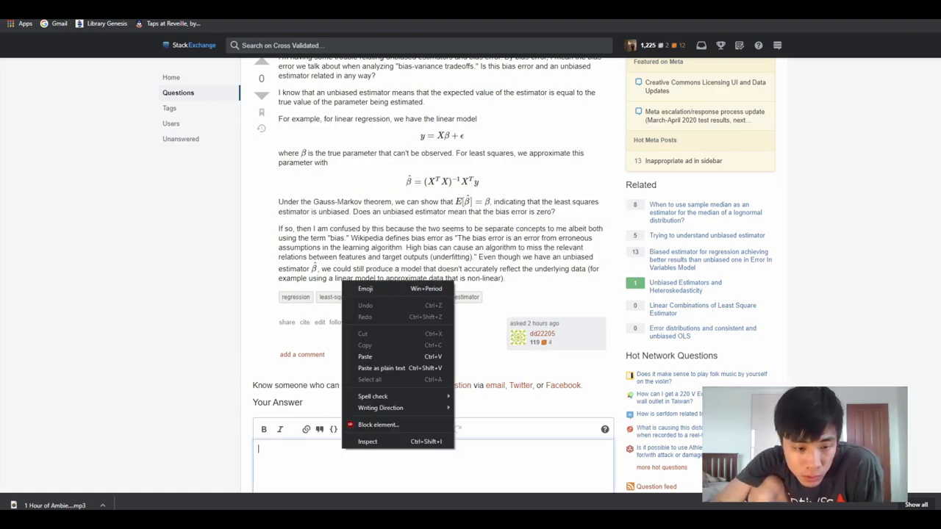
key(Escape)
right_click(300, 447)
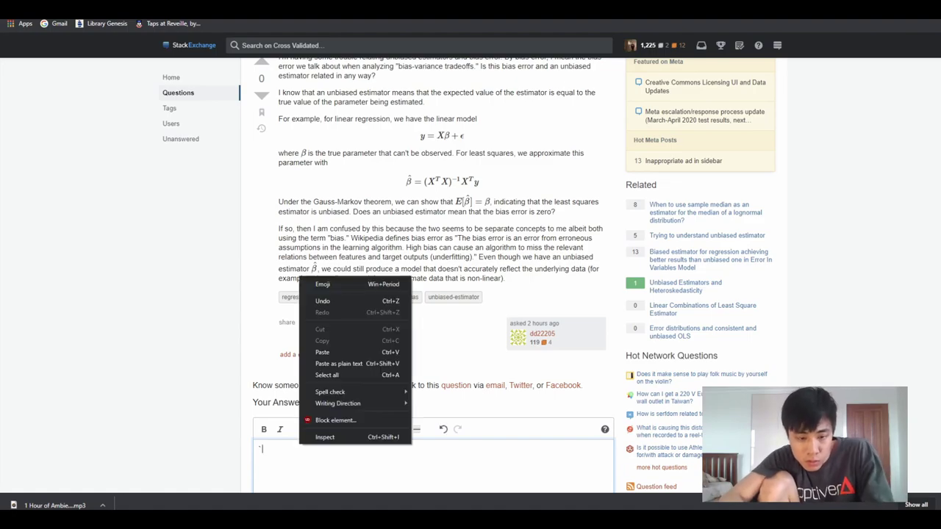
click(323, 351)
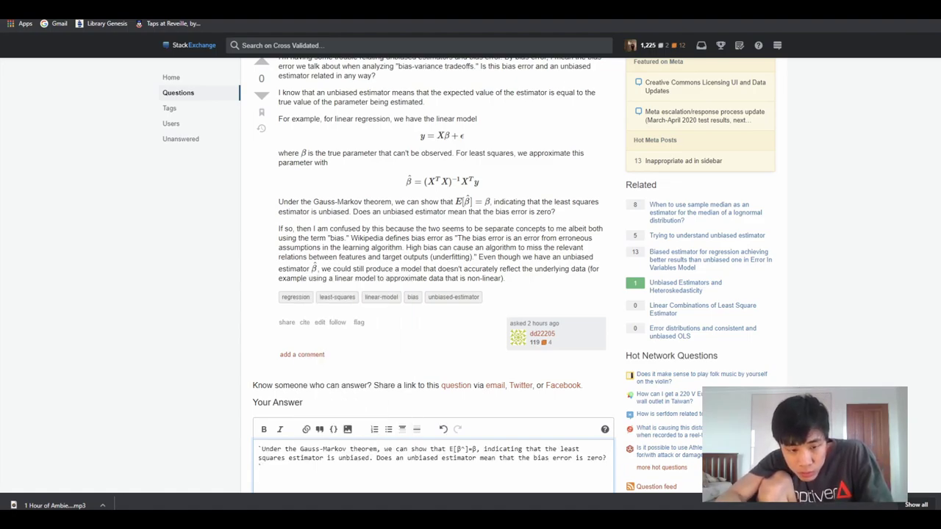
- Open a new browser tab for a web search
scroll(471, 294, down, 3)
scroll(470, 294, up, 4)
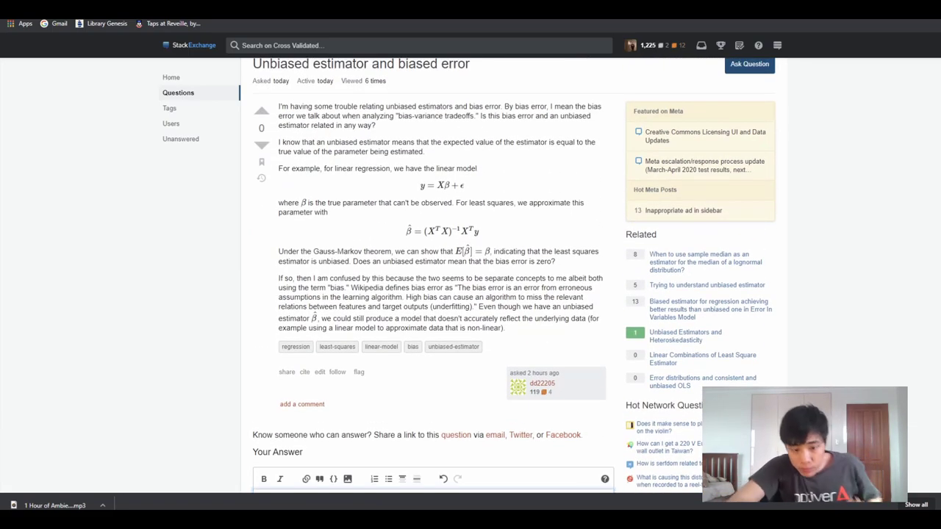
right_click(163, 282)
key(Escape)
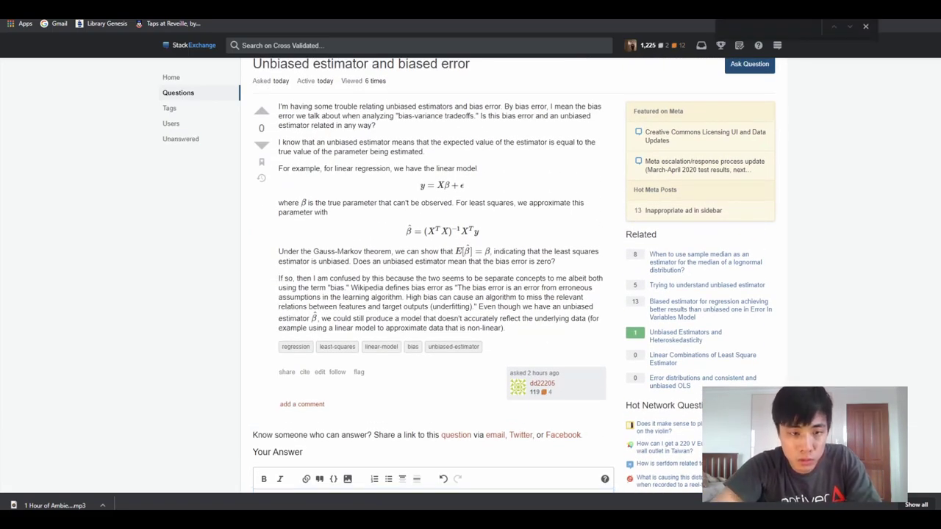
key(ctrl+t)
- Search Google for 'how to quote text in stackexchange' and read the Meta quote-markup thread
text(how)
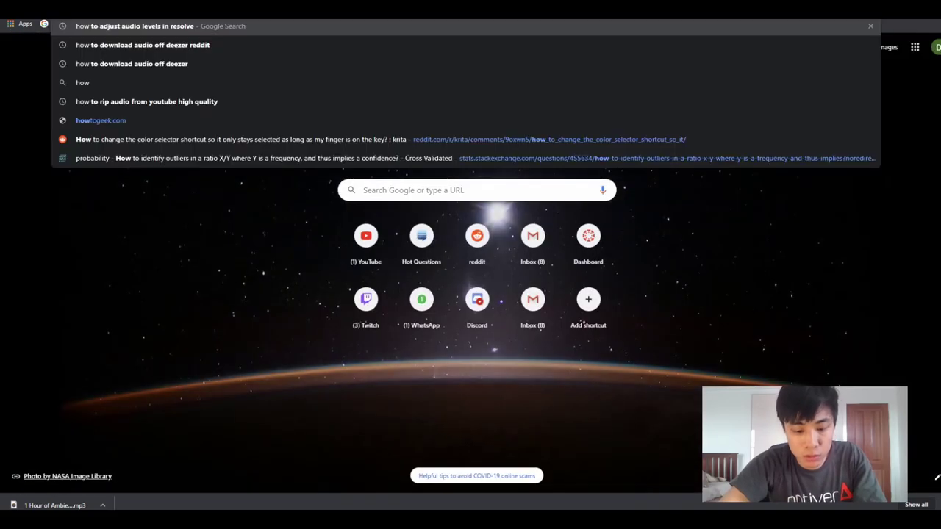
text( to quote text in )
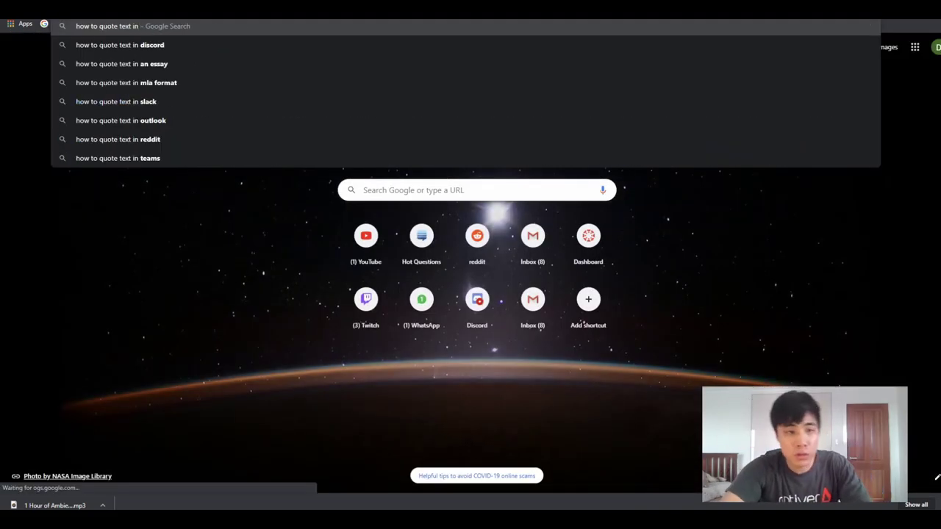
text(stackexchange)
key(Return)
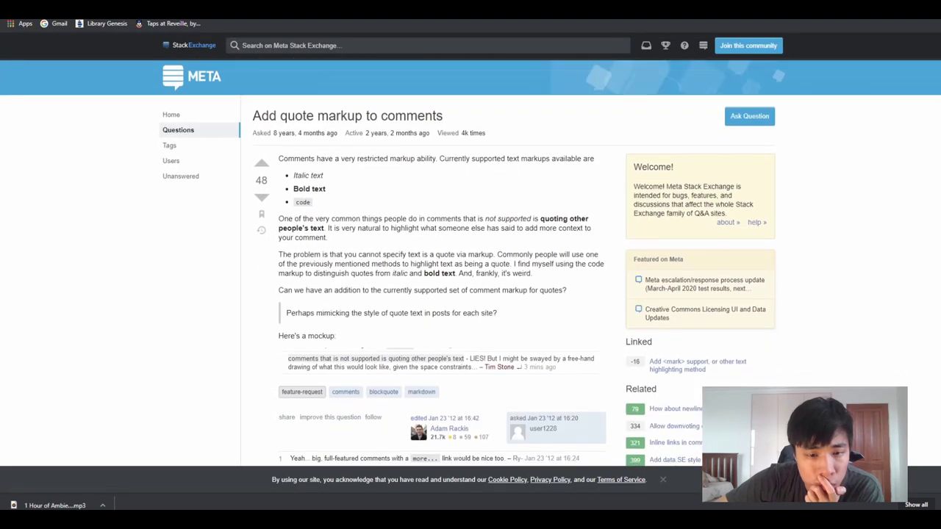
scroll(470, 279, down, 1)
scroll(470, 279, down, 3)
scroll(470, 279, down, 3)
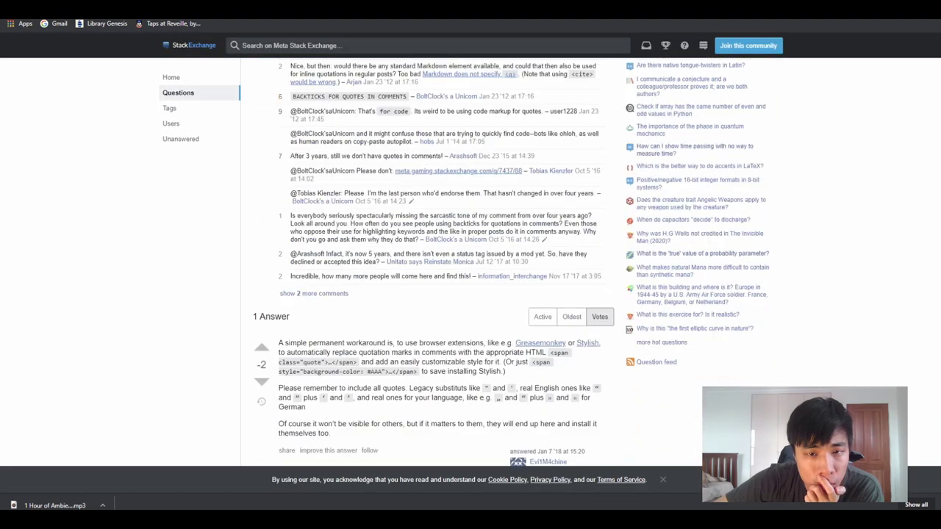
scroll(471, 279, down, 2)
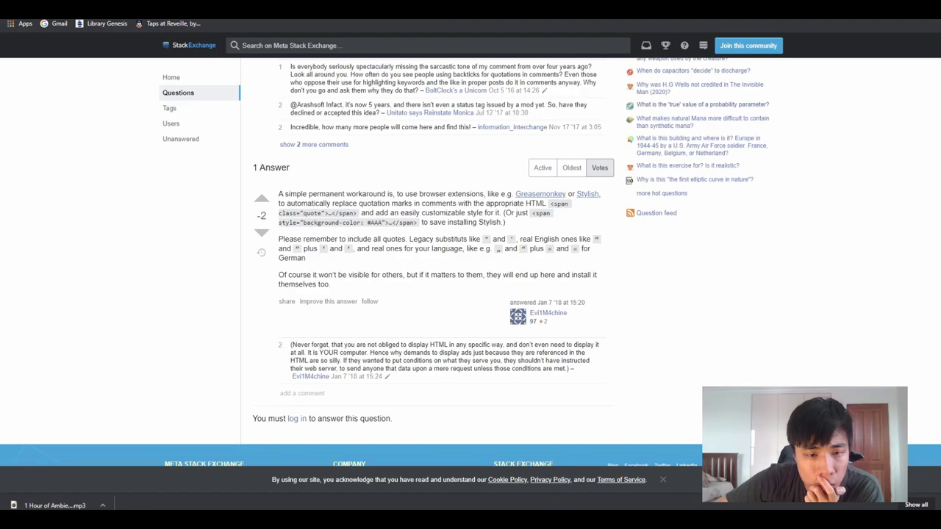
scroll(470, 279, up, 5)
scroll(470, 279, up, 4)
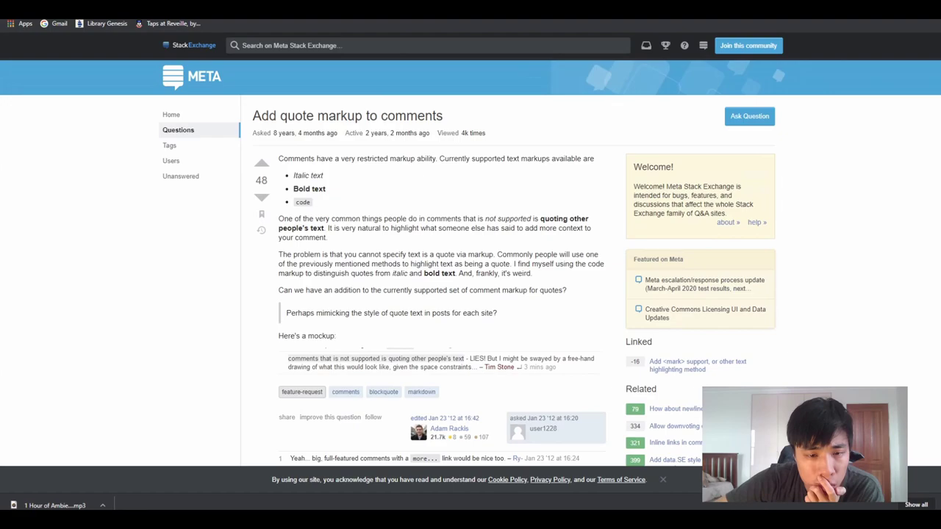
scroll(471, 261, down, 1)
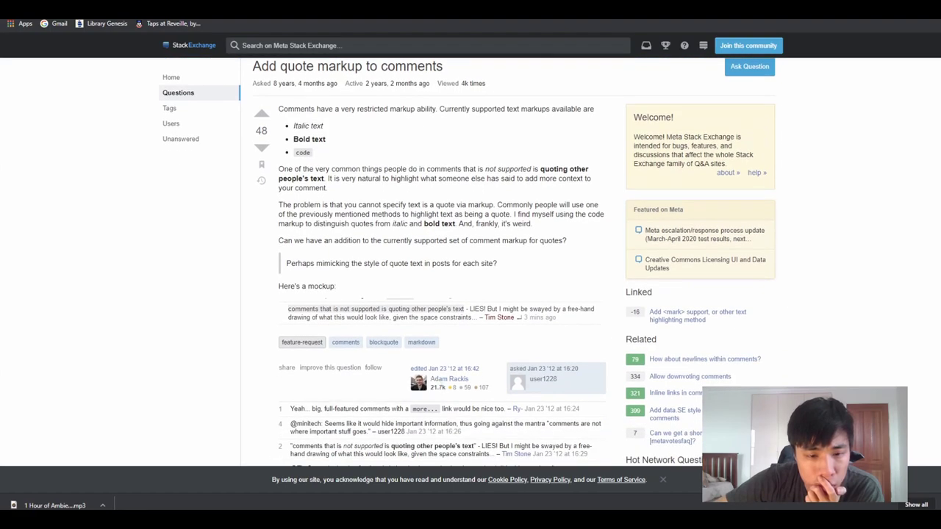
- Read Meta's 'Inline quote possible' thread for the quote syntax
triple_click(391, 263)
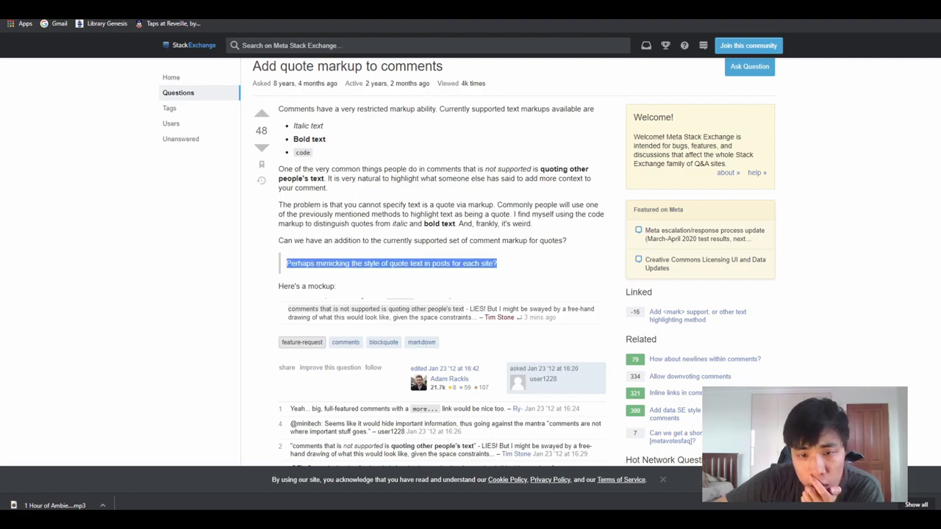
key(alt+Left)
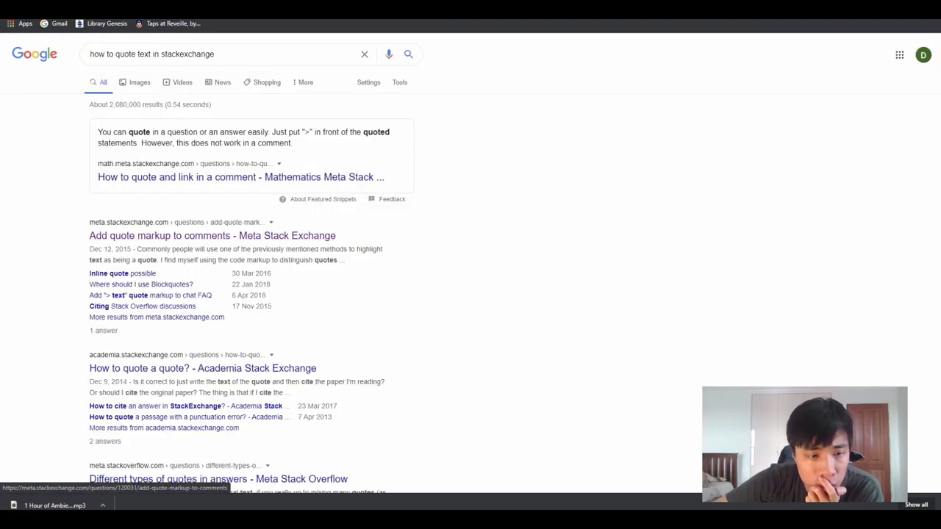
click(122, 272)
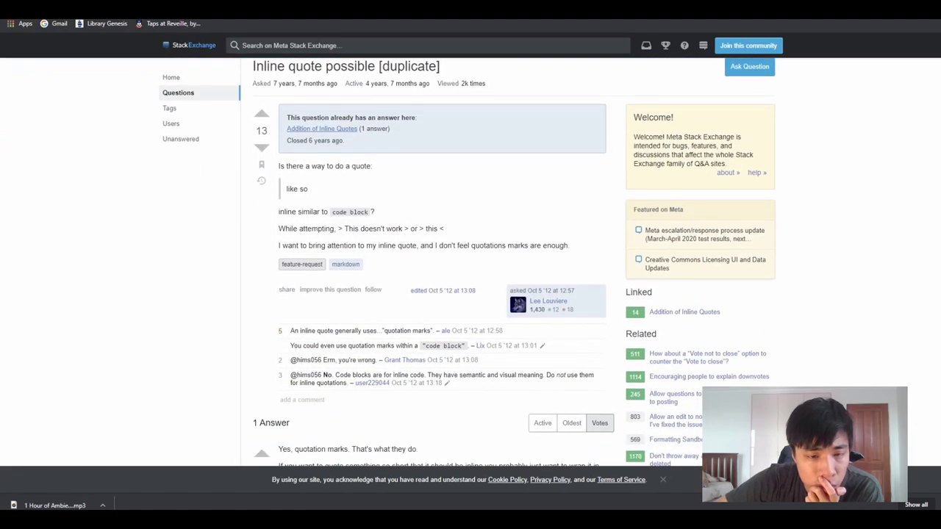
scroll(470, 294, down, 3)
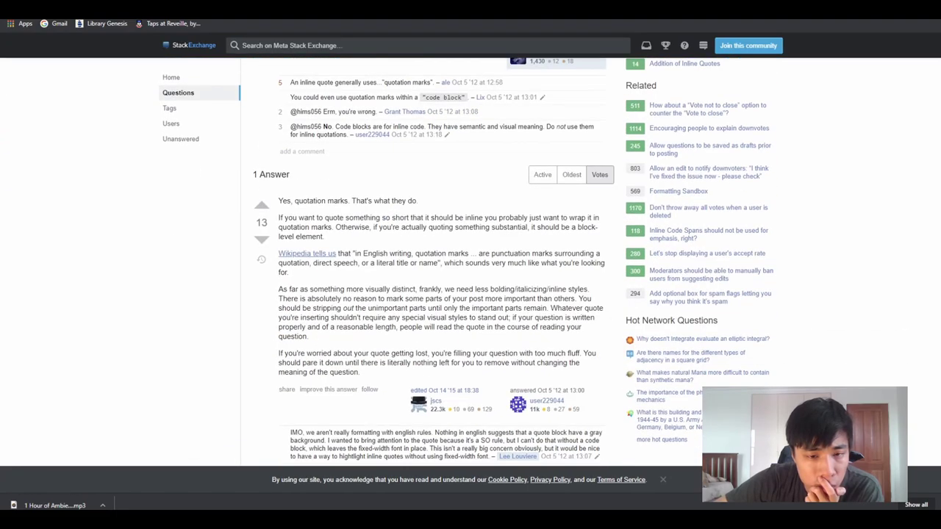
scroll(470, 294, up, 3)
scroll(471, 294, up, 1)
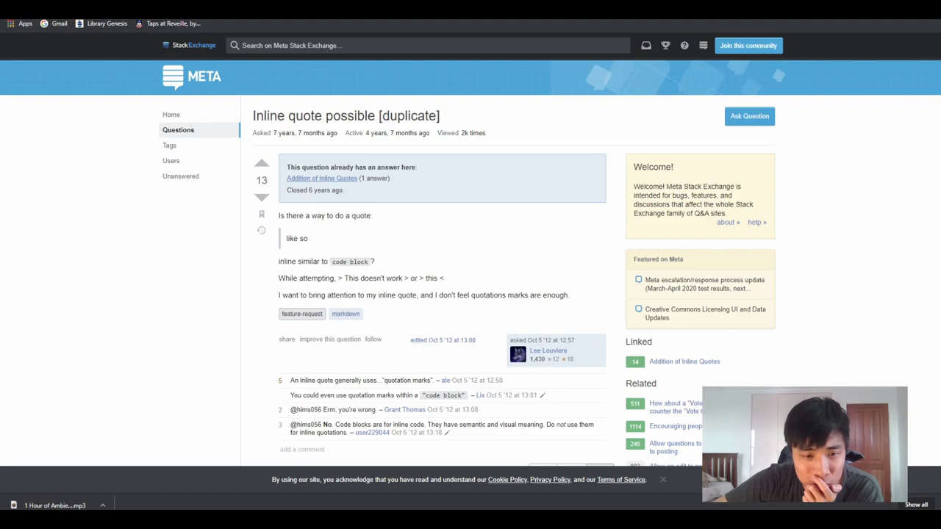
scroll(470, 262, down, 1)
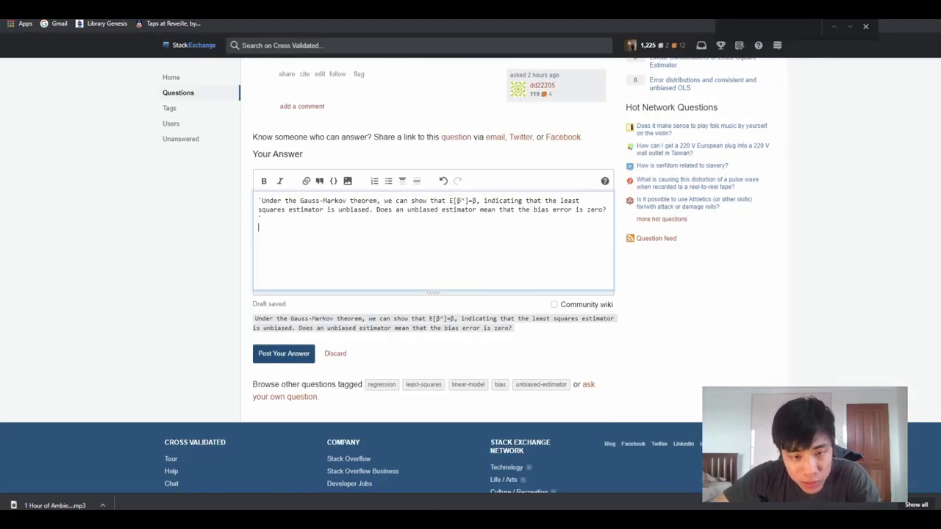
- Replace the sentence's backticks with a leading '>' so it becomes a blockquote, then add a new line
scroll(470, 276, up, 1)
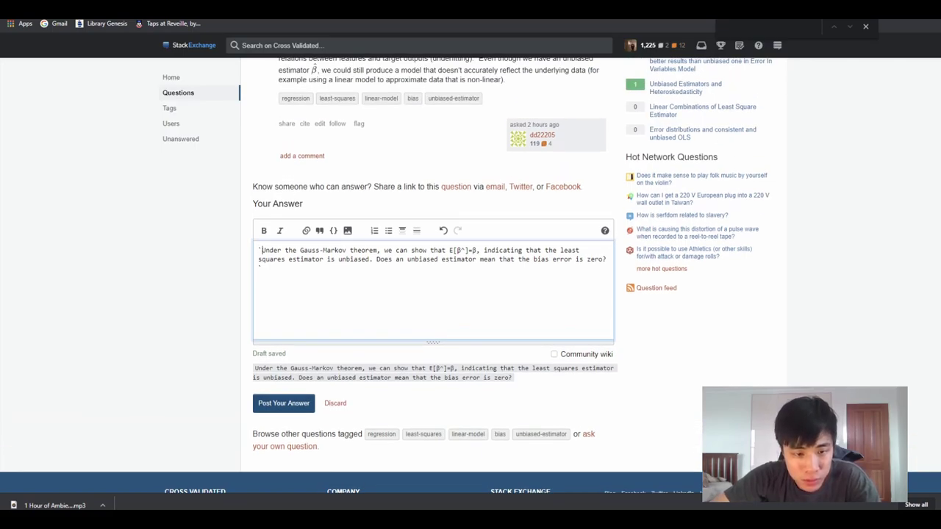
key(BackSpace)
text(>)
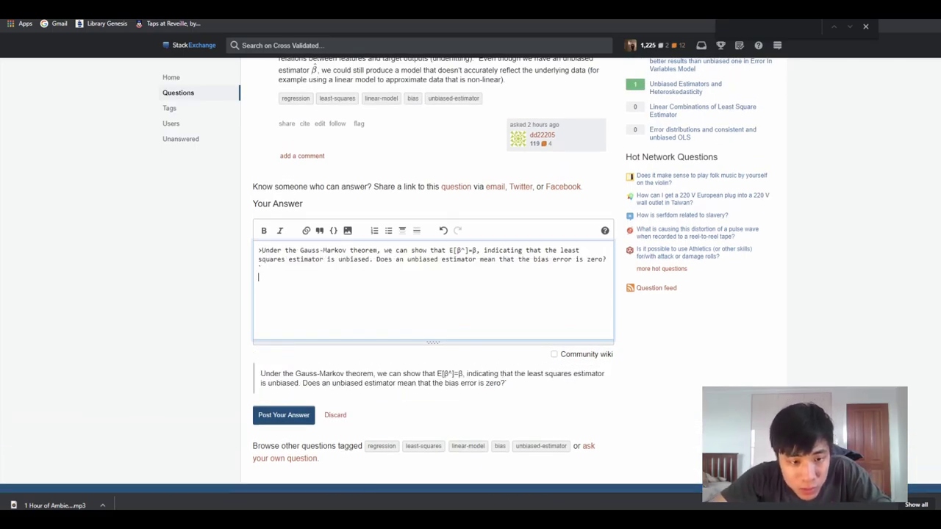
key(BackSpace)
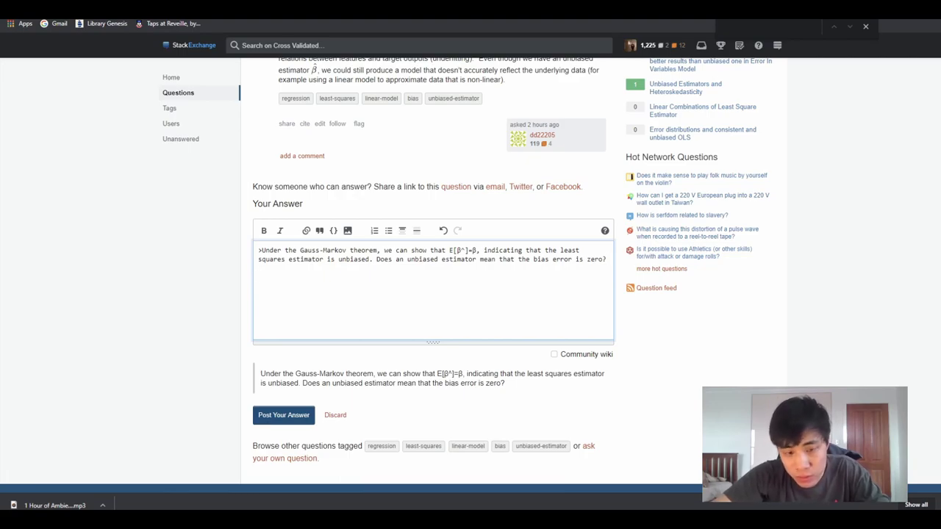
key(Return)
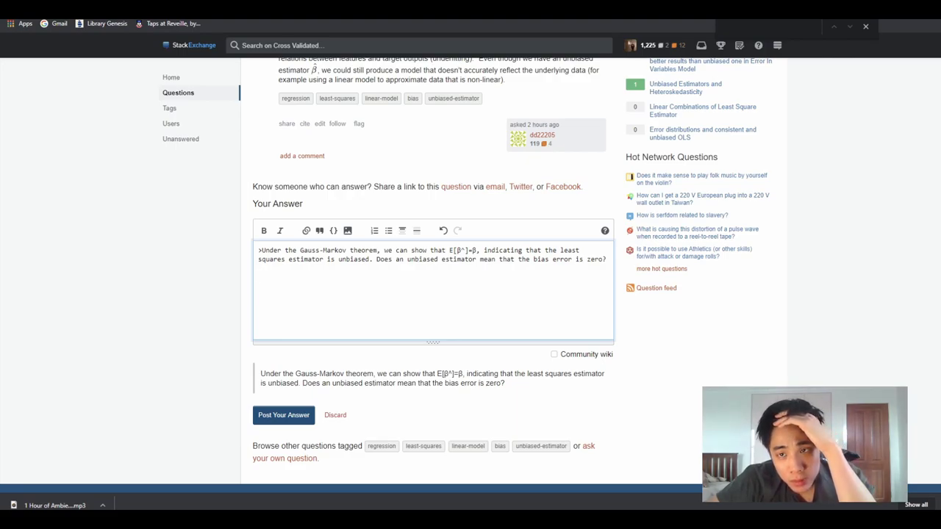
key(ctrl+Tab)
key(ctrl+Tab)
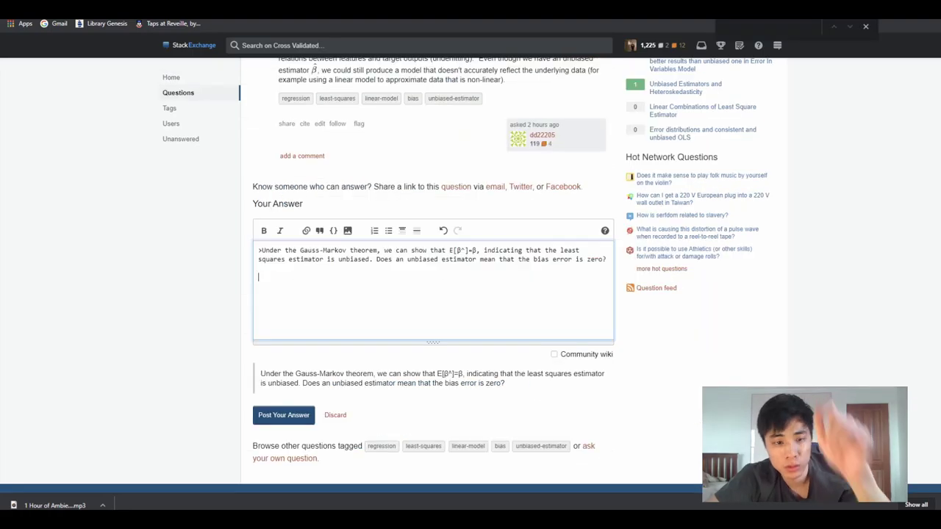
- Add a paragraph: 'By definition, bias error is the difference between the expected value of the estimator and the true value being estimated.'
key(Return)
key(Return)
text(By)
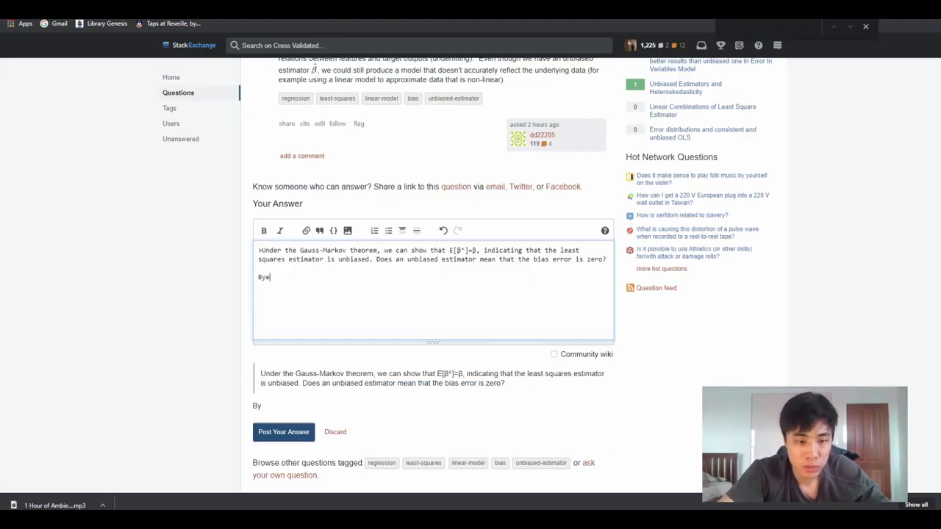
text(e)
key(BackSpace)
key(BackSpace)
text(definitio)
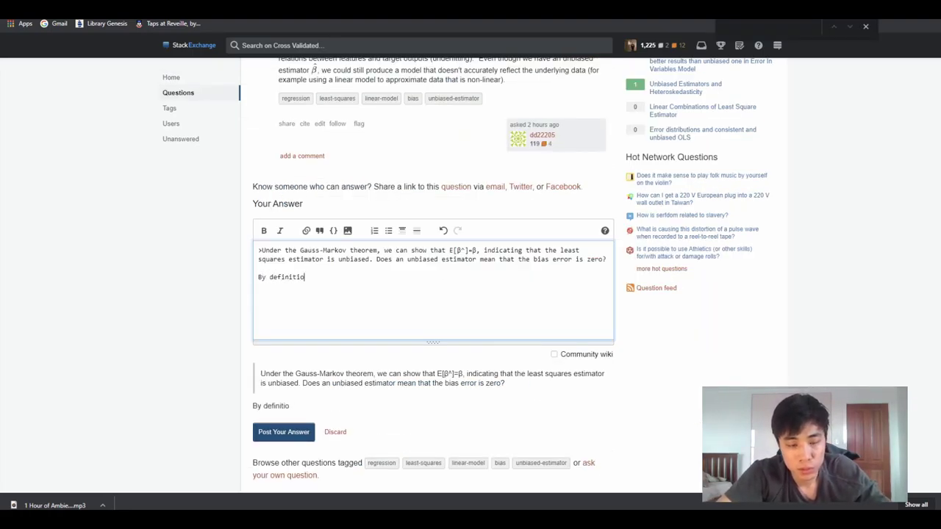
text(n, bias er)
text(ror )
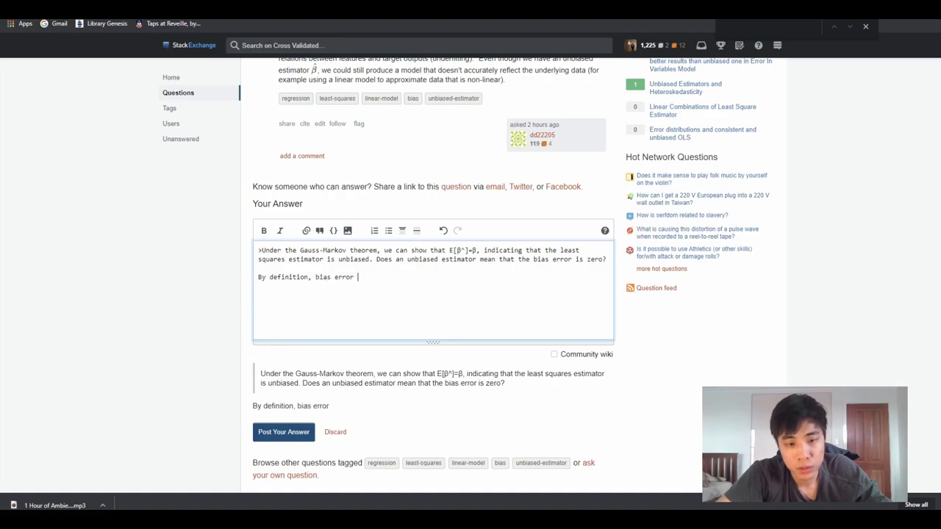
text(is the difference be)
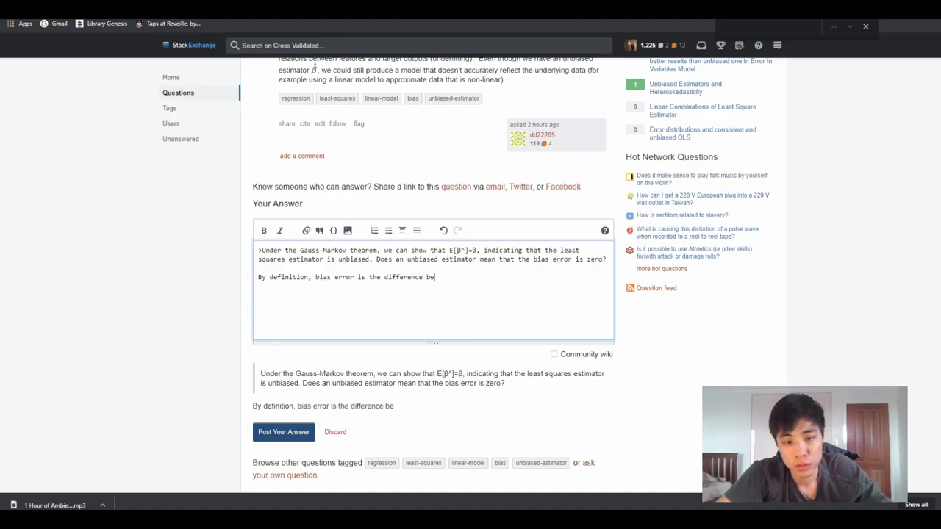
text(tween the ex)
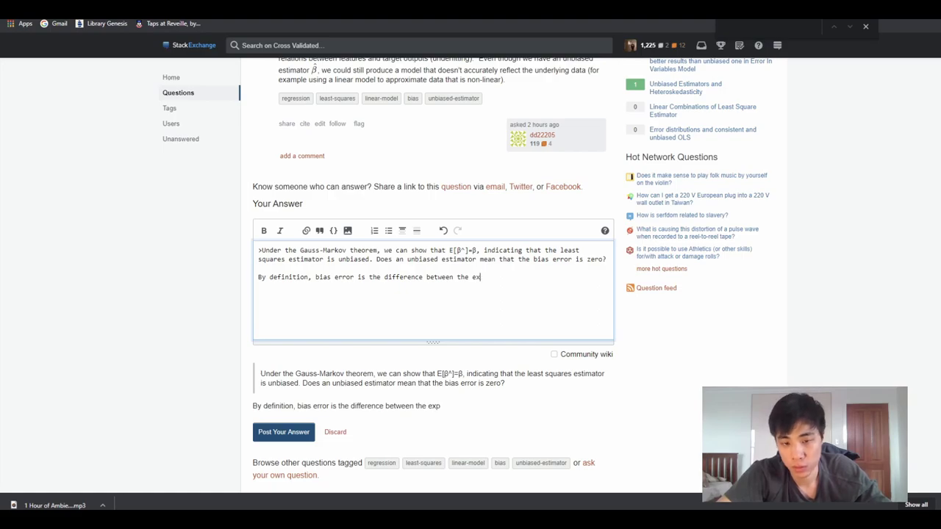
key(BackSpace)
key(BackSpace)
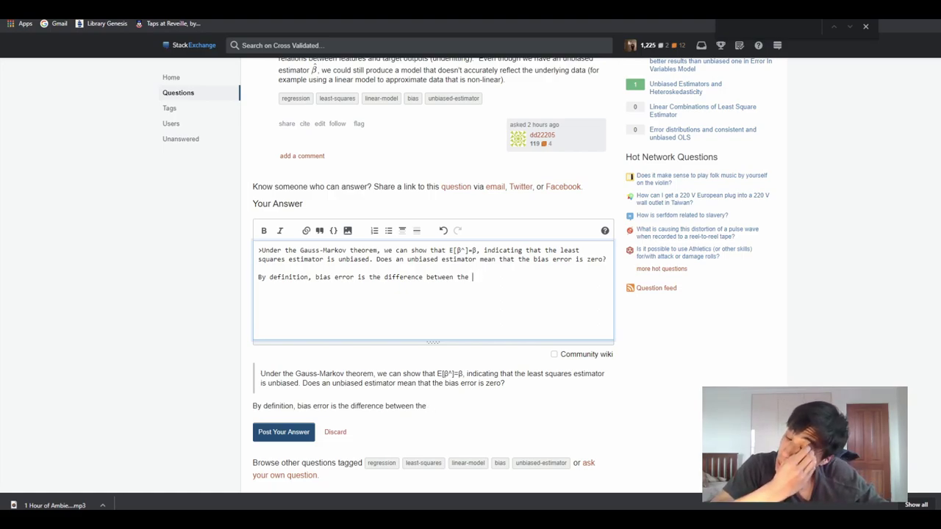
text(e)
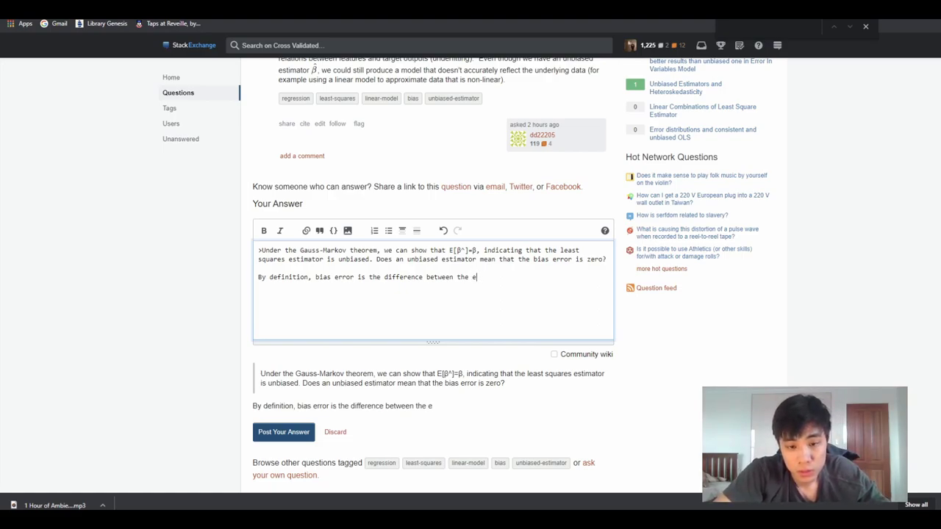
text(stxpetct)
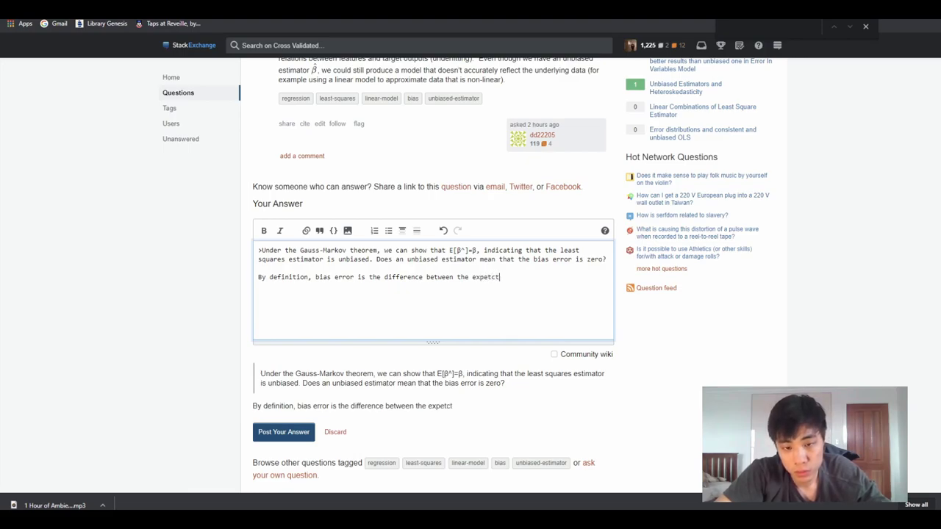
key(BackSpace)
text(cted value of t)
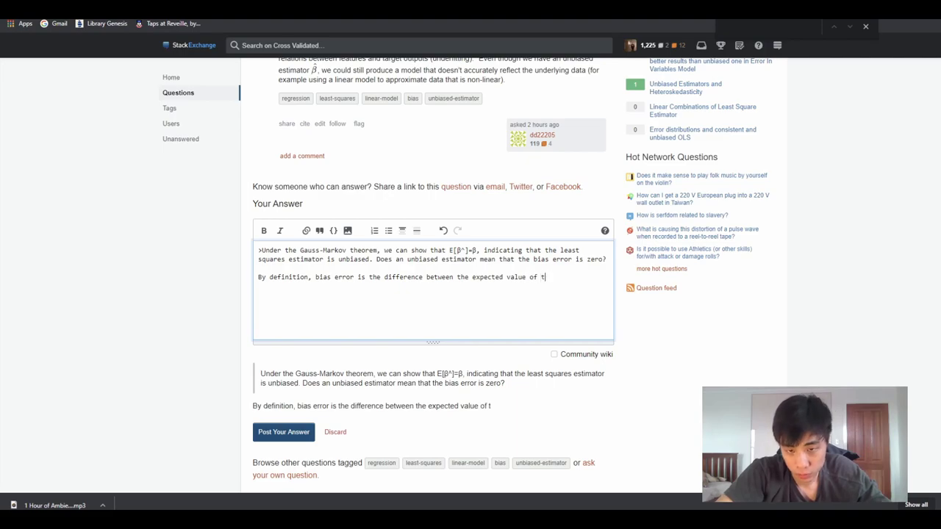
text(he estimator )
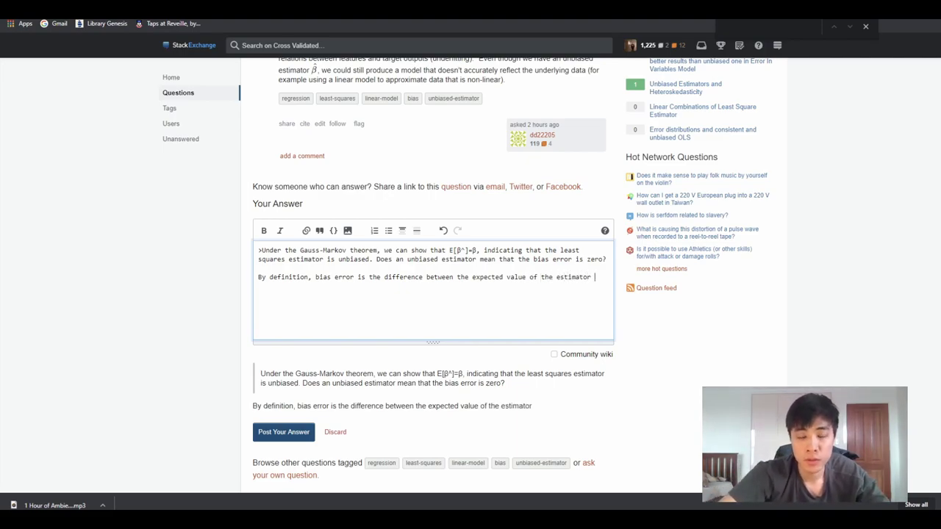
text(and the tr)
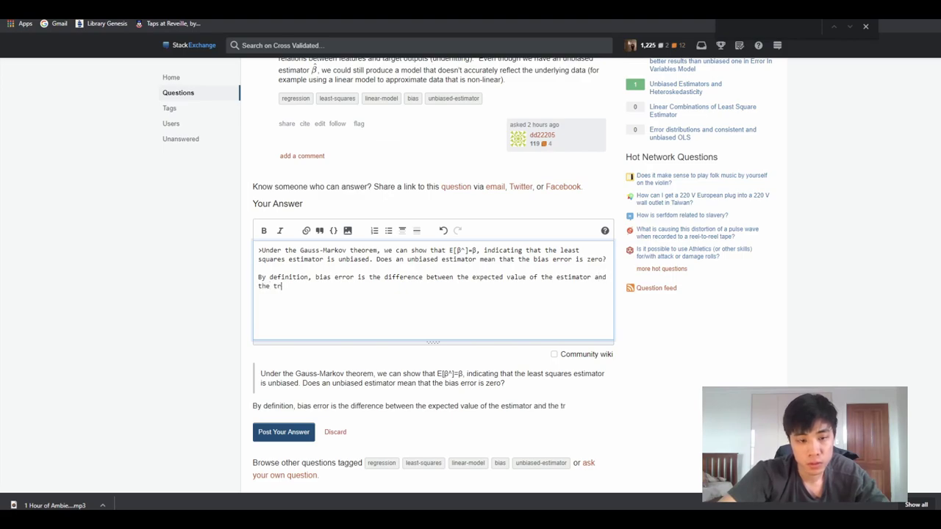
text(ue value )
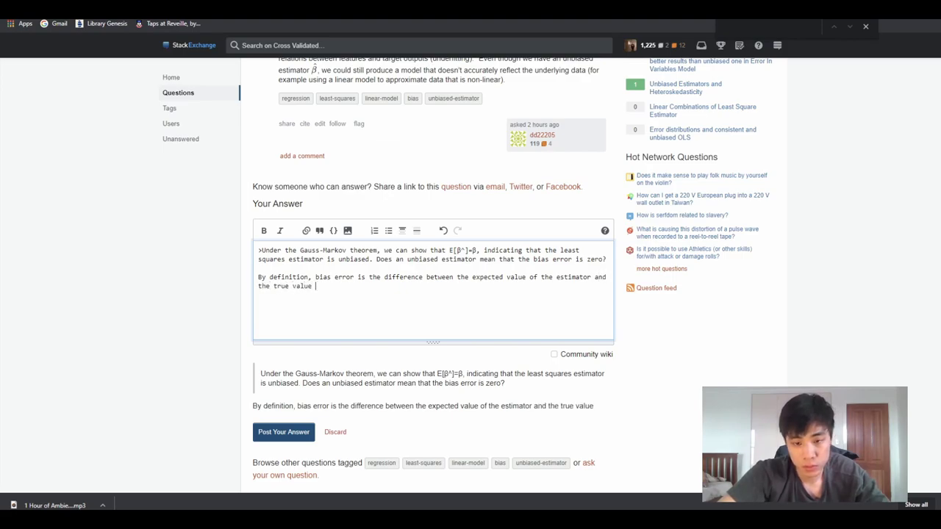
text(being estiamte)
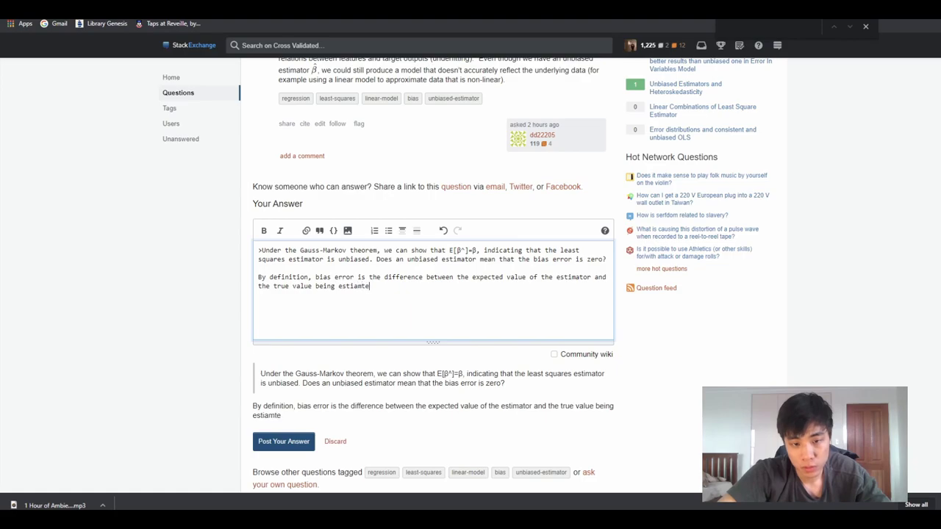
text(d. There)
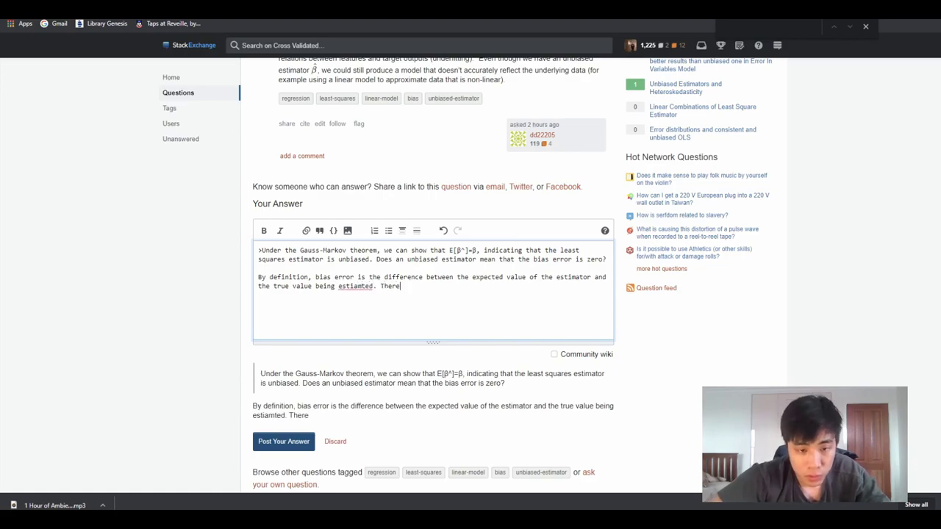
- Correct 'estiamted' to 'estimated' and conclude that an unbiased estimator implies the bias error is 0
right_click(345, 286)
click(368, 297)
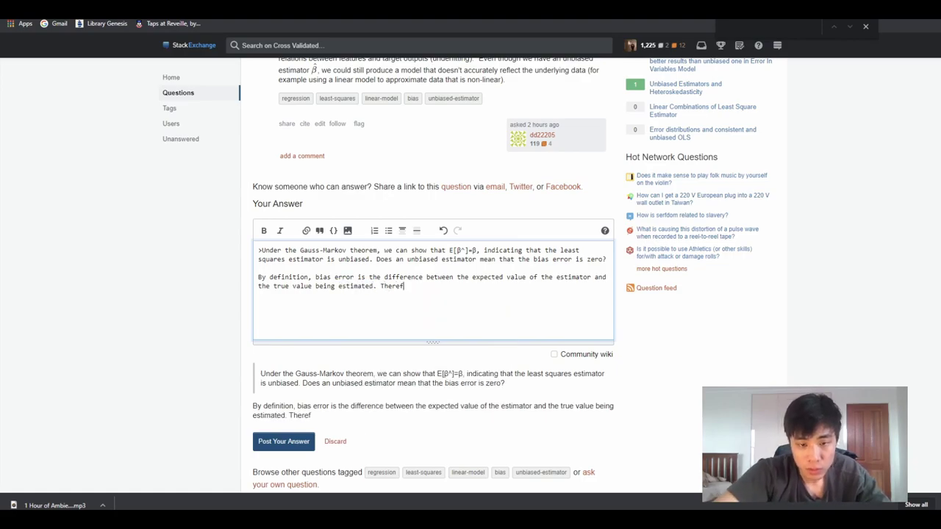
text(fore yes, )
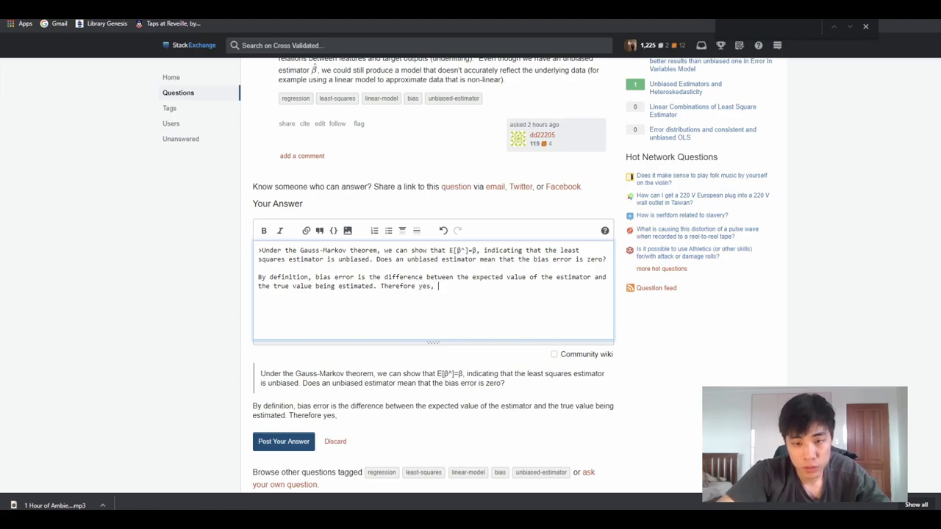
text(w)
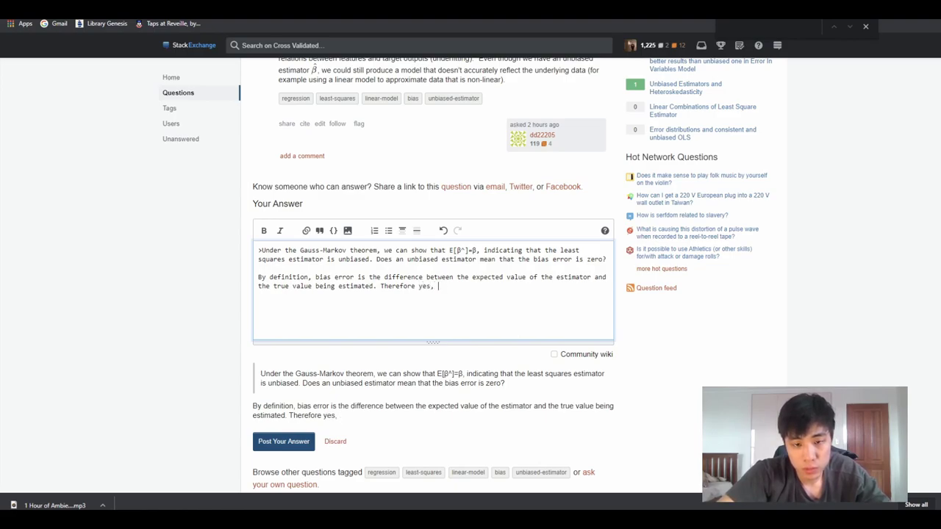
text(when an estim)
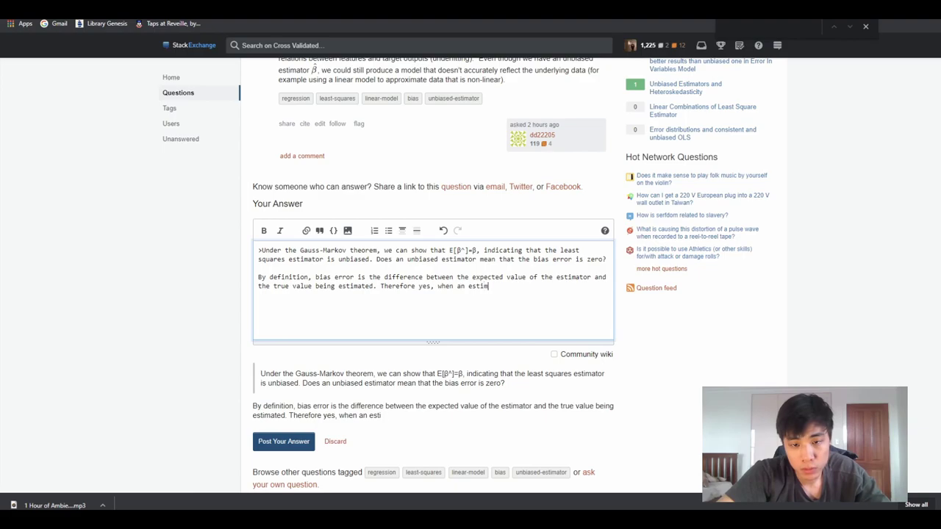
text(ator is unbia)
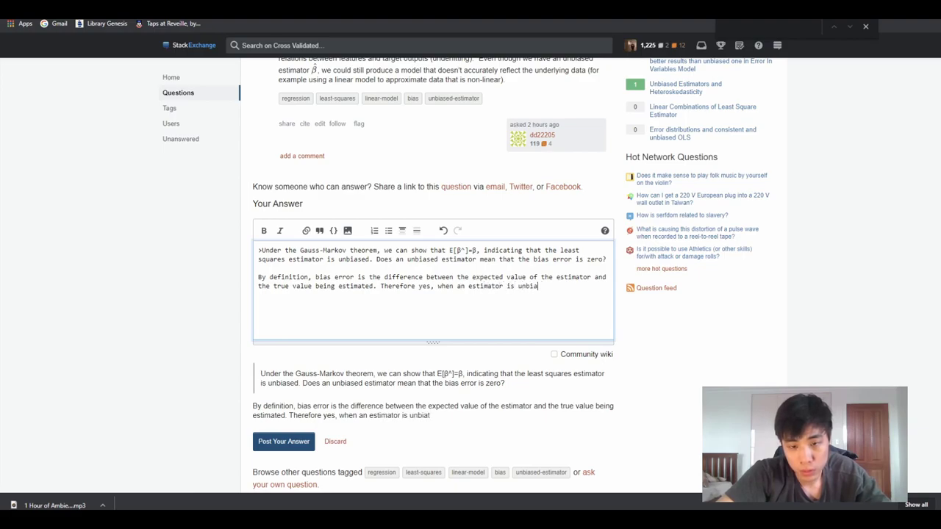
text(sed it does direc)
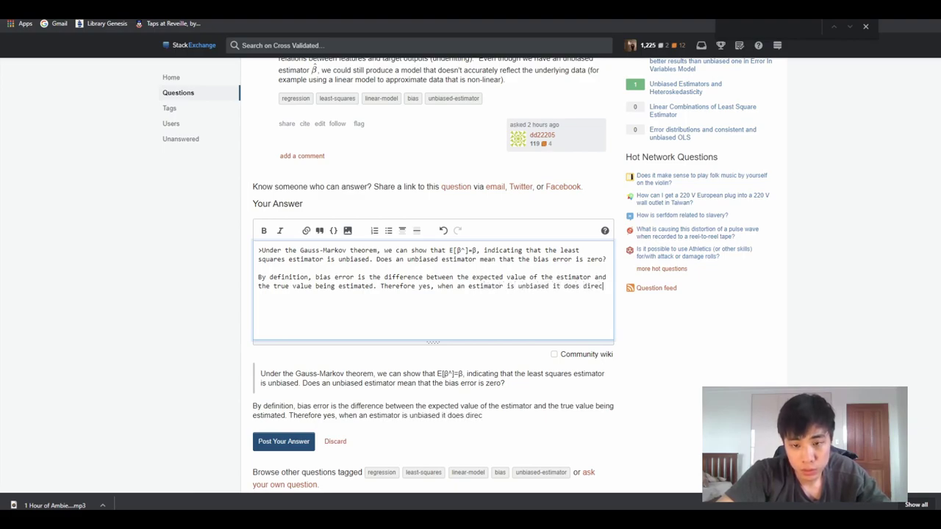
text(tly imply tha)
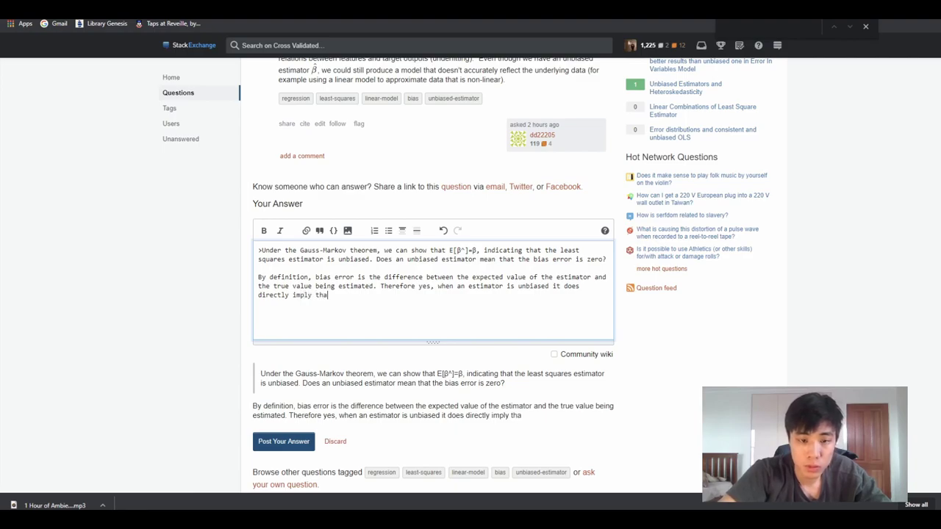
text(t the bias error is )
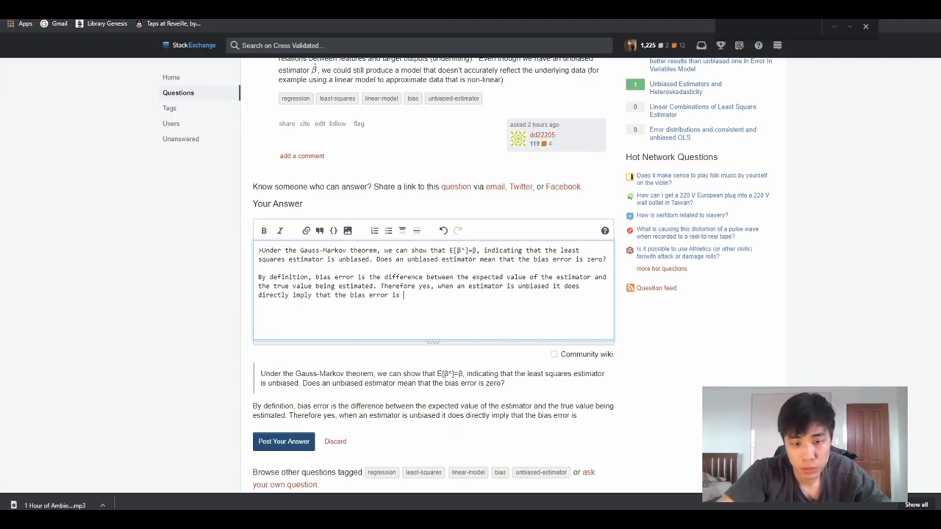
text(0.)
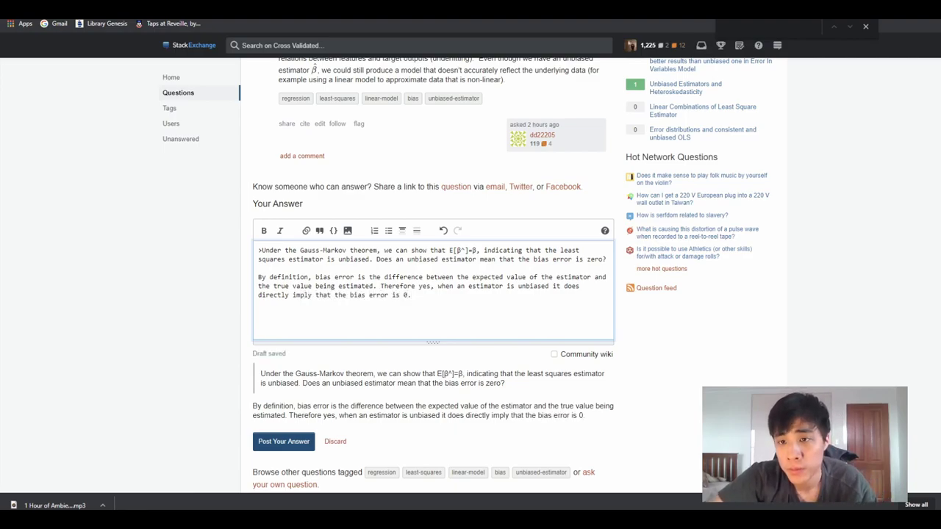
key(ctrl+Tab)
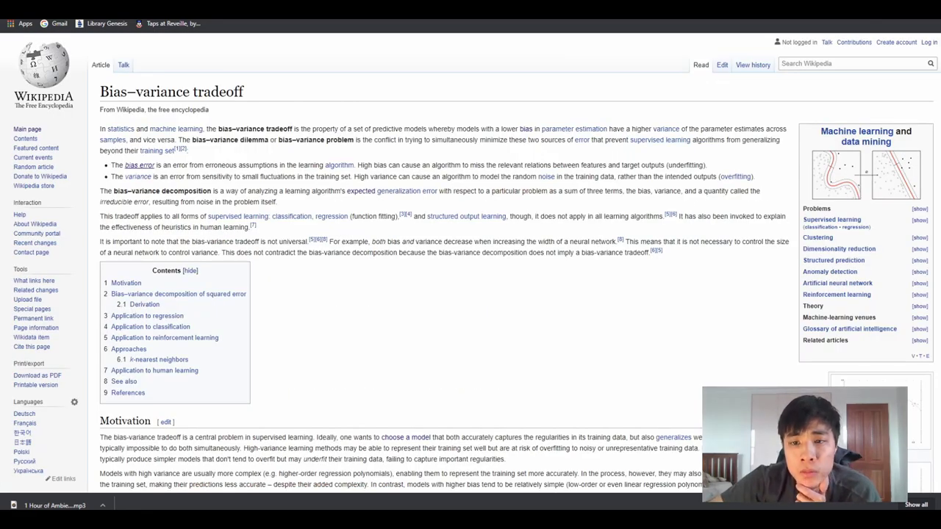
- Copy the 'Bias of an estimator' sentence stating that an estimator with zero bias is called unbiased
key(ctrl+Tab)
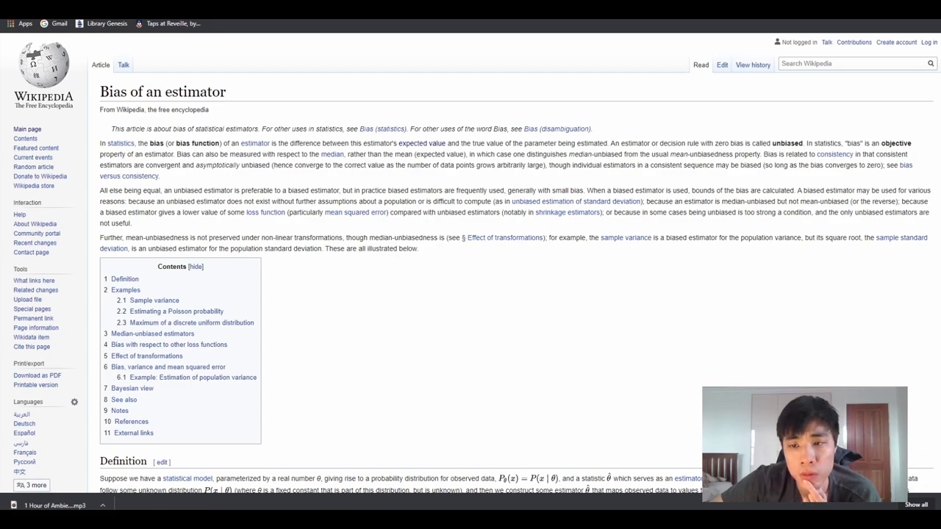
drag(610, 143, 803, 144)
key(ctrl+c)
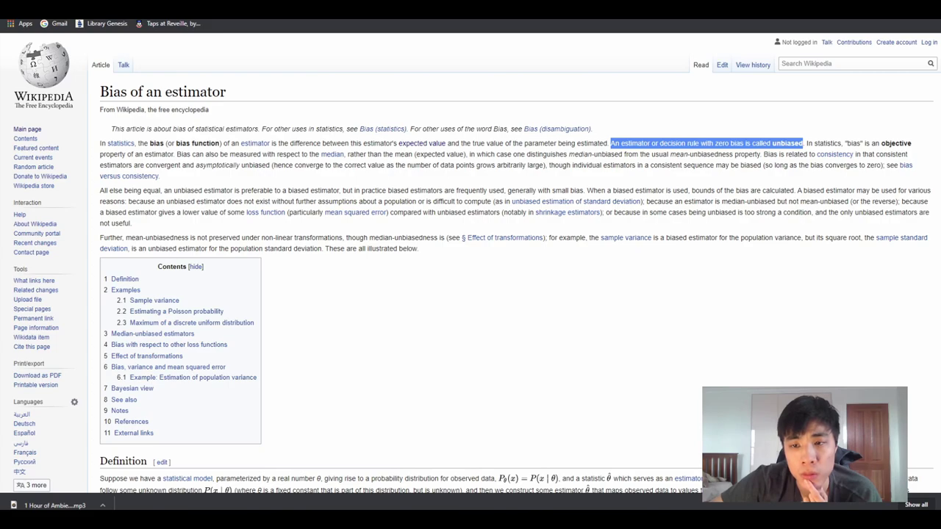
right_click(708, 145)
click(731, 151)
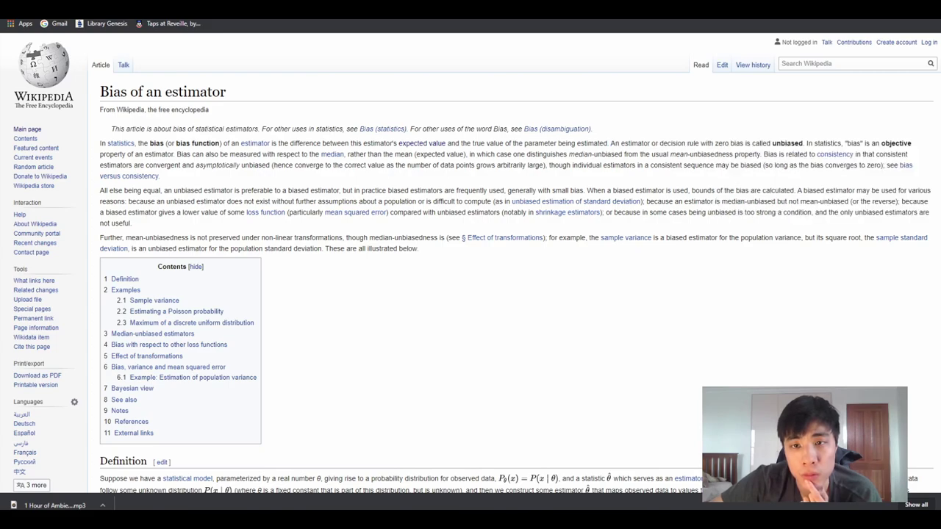
key(ctrl+Tab)
- Add 'Directly from the wiki' followed by the copied Wikipedia sentence in backticks, then a blank line
text(D)
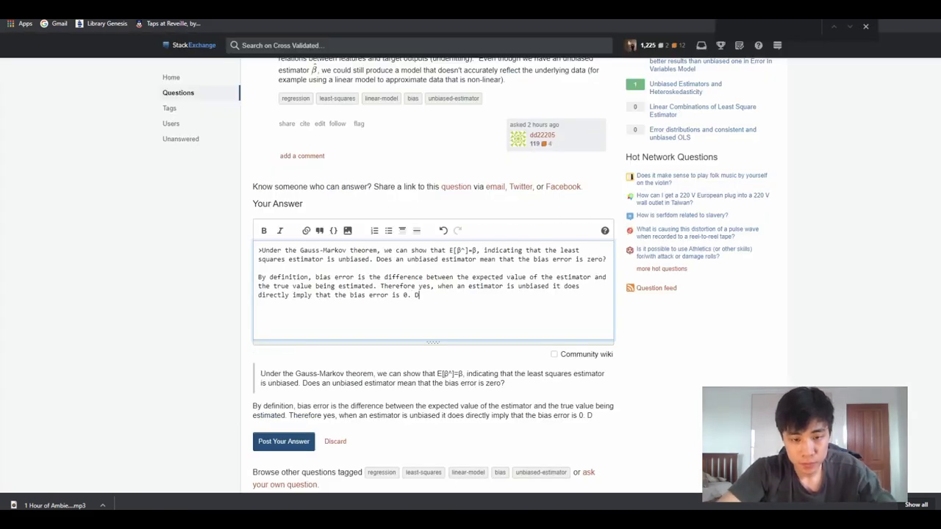
text(irectly from the wik)
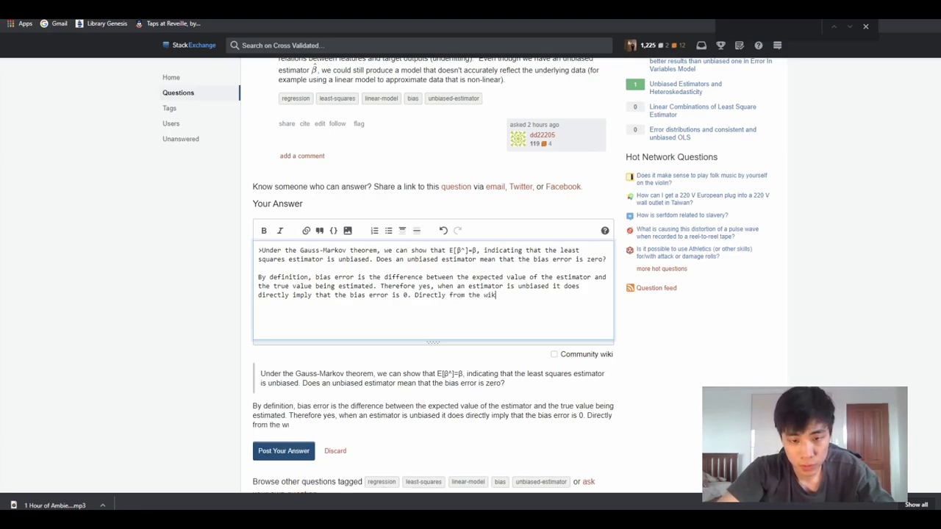
text(i)
text( `)
key(ctrl+v)
text(`)
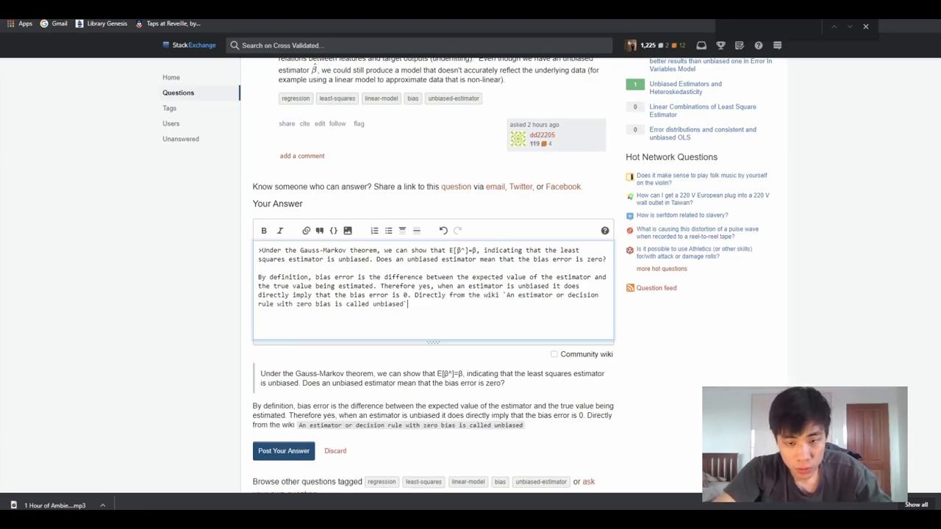
text(.)
key(Return)
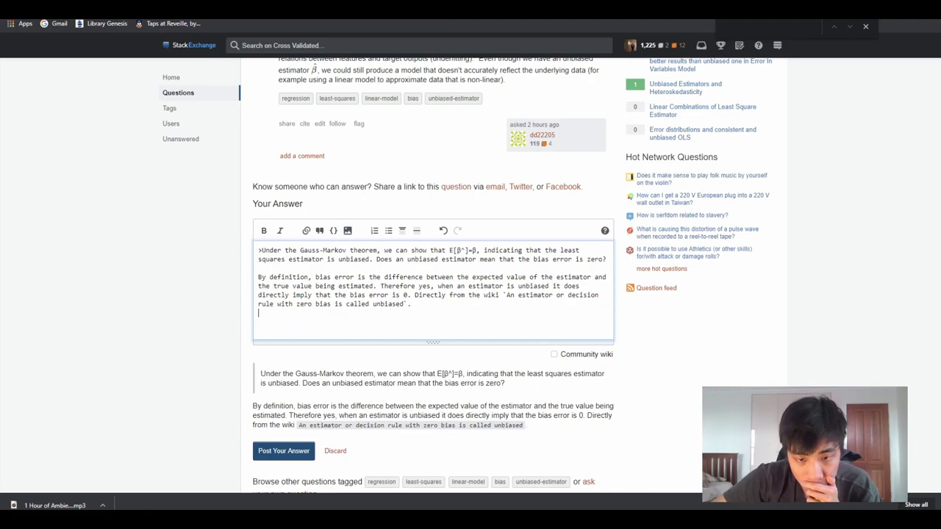
key(Return)
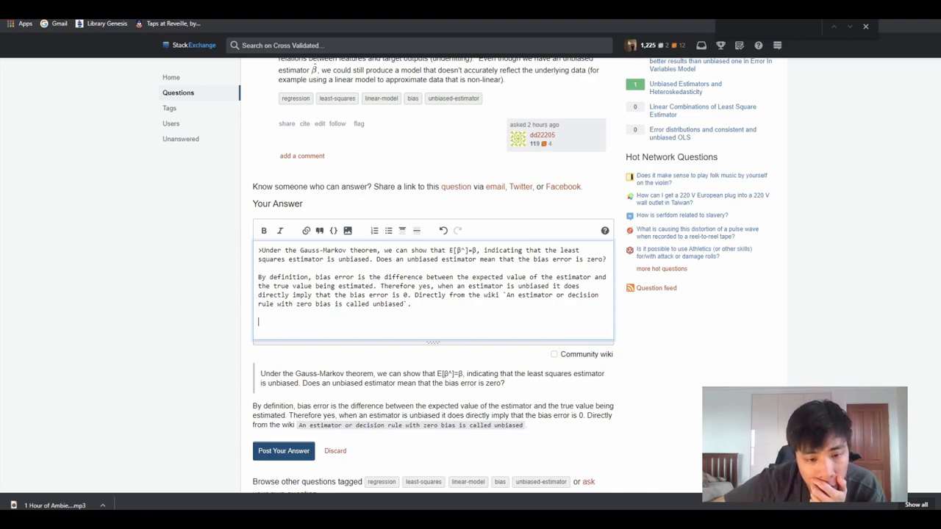
- Select the question's quoted Wikipedia definition of bias error
scroll(434, 272, up, 2)
scroll(434, 271, up, 2)
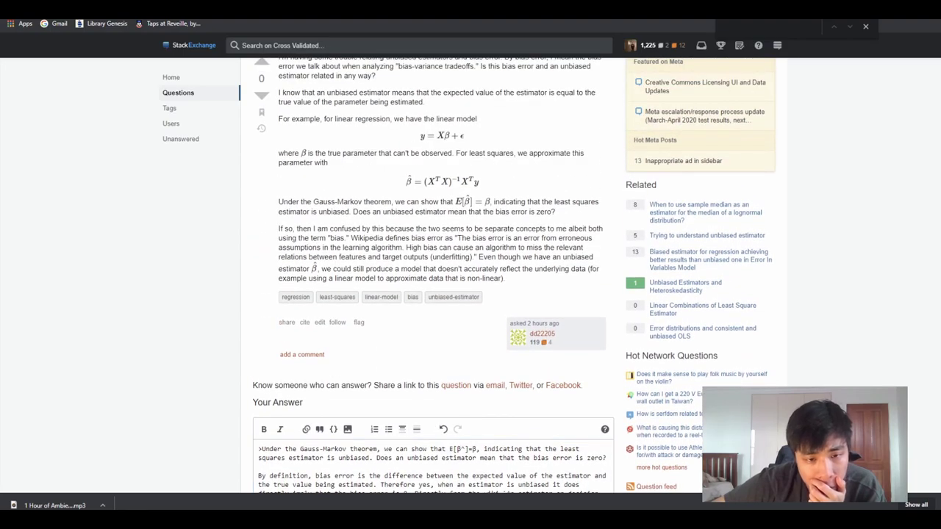
mouse_move(279, 229)
mouse_down()
mouse_move(592, 239)
mouse_move(338, 248)
mouse_up()
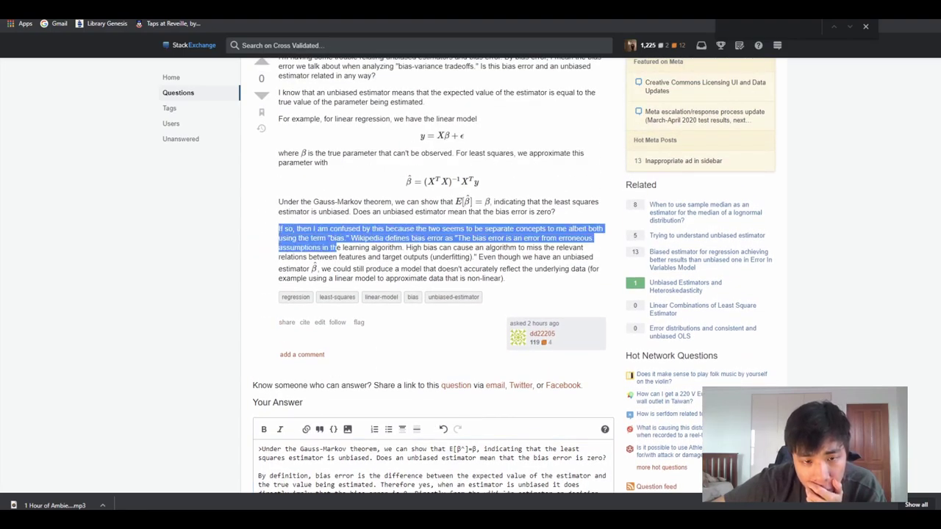
click(338, 247)
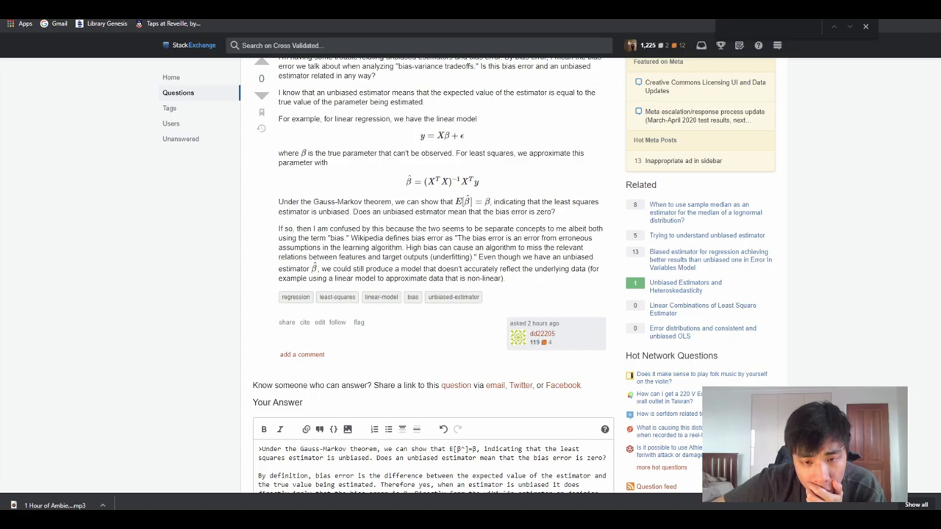
drag(346, 238, 343, 247)
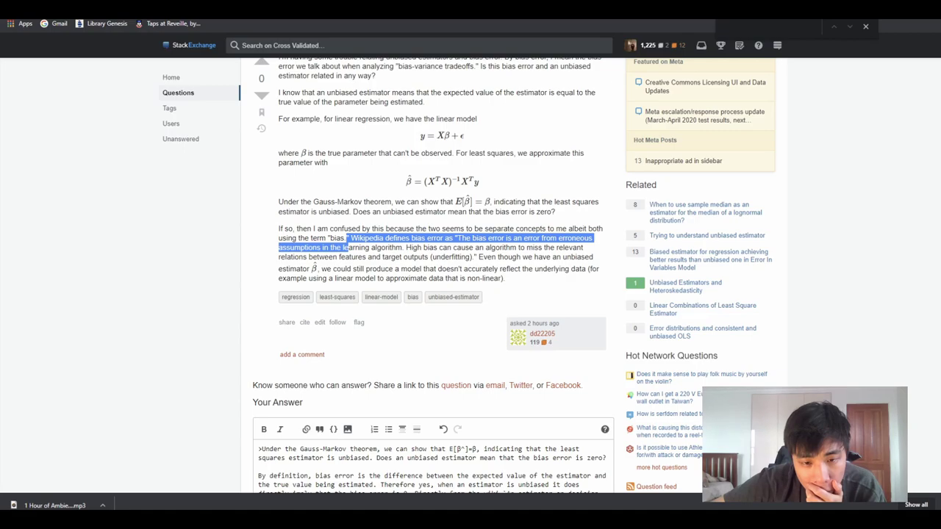
scroll(441, 275, up, 1)
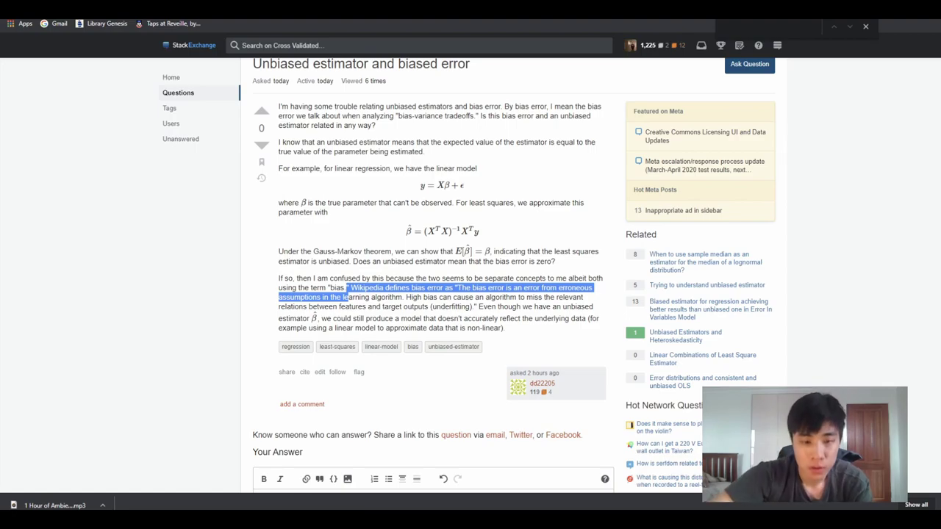
- Copy the question's final sentence and paste it into the answer as a '>' blockquote
click(441, 293)
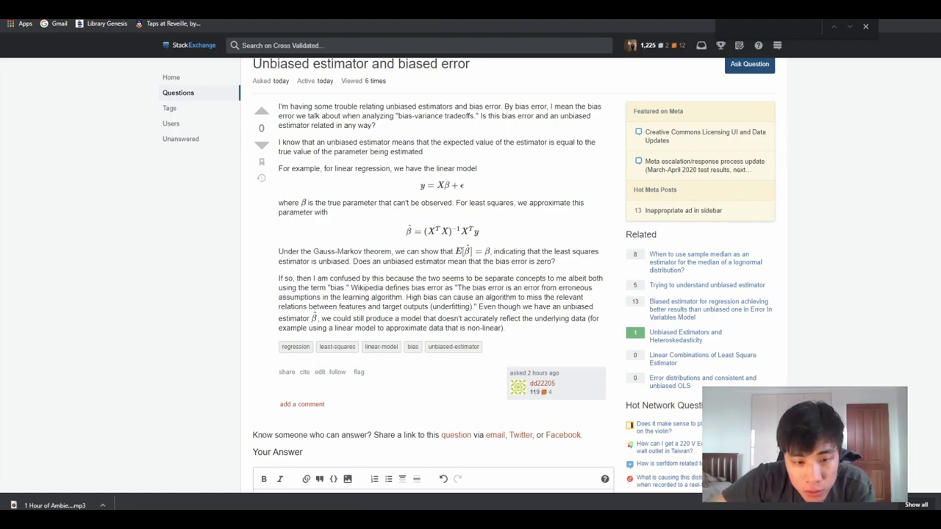
drag(504, 328, 322, 318)
key(ctrl+c)
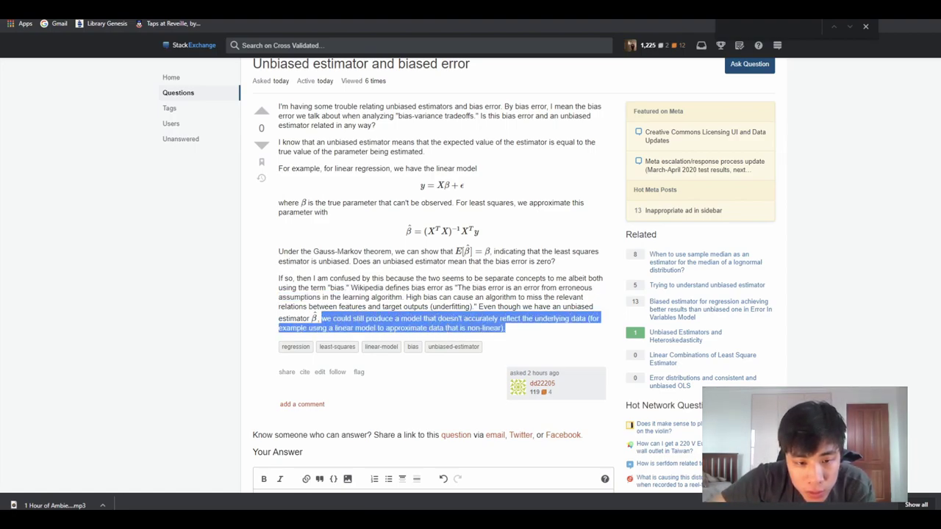
mouse_move(453, 347)
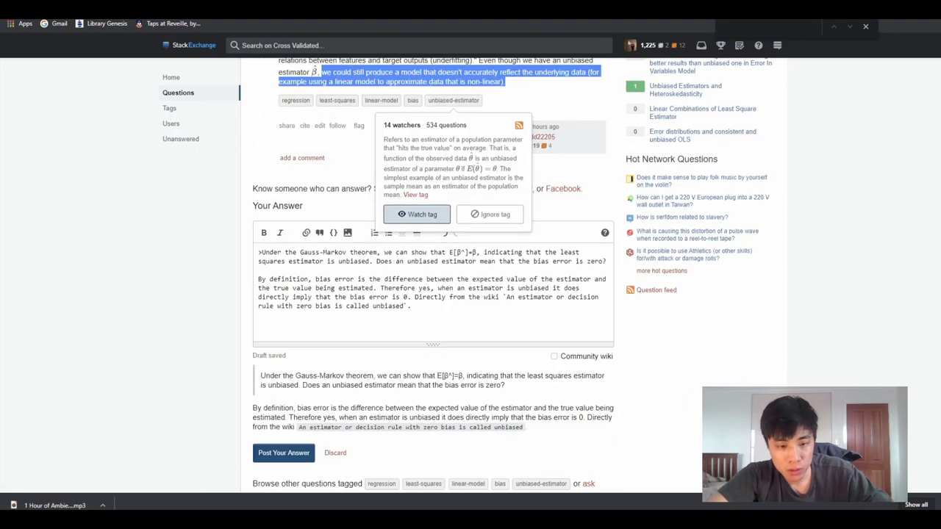
scroll(434, 294, down, 3)
click(259, 250)
key(Return)
key(Return)
text(>)
key(ctrl+v)
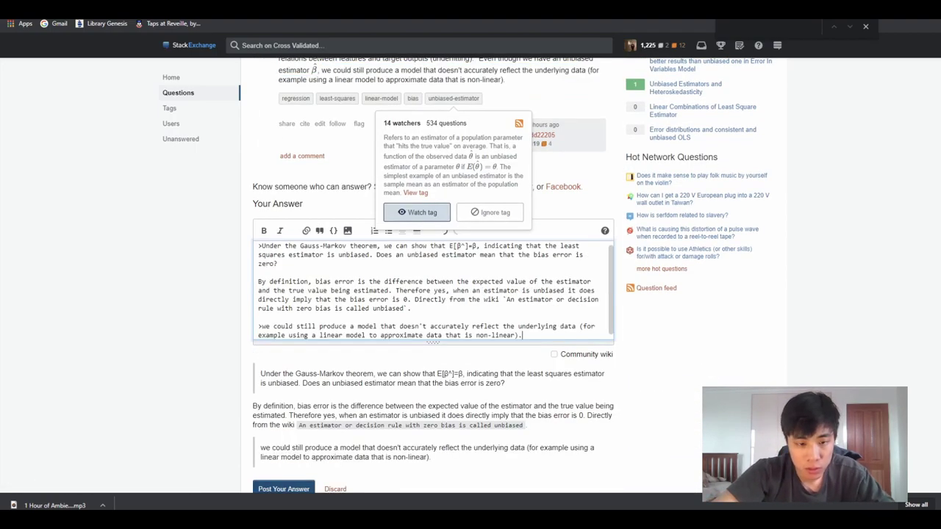
- Reply below with '...', then 'I think you're actually right here, but…' and say misfit doesn't contradict unbiasedness
key(Return)
key(Return)
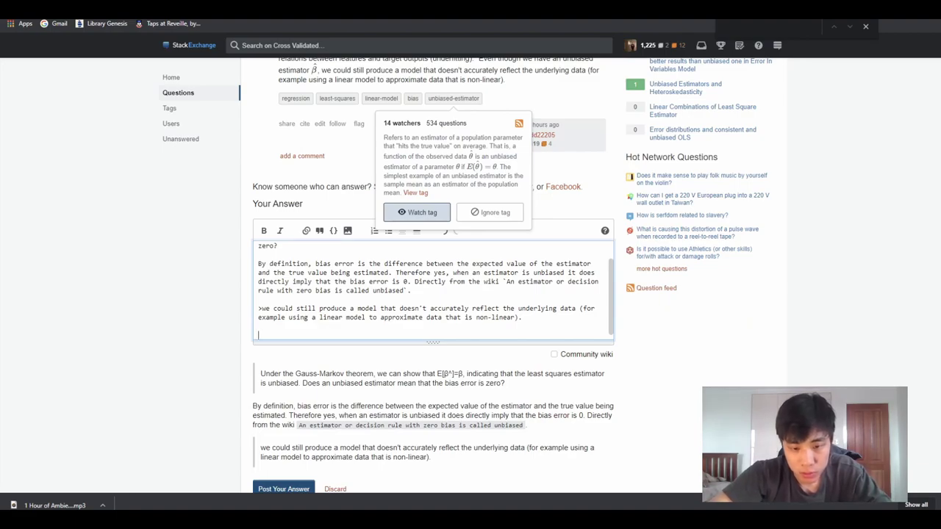
key(BackSpace)
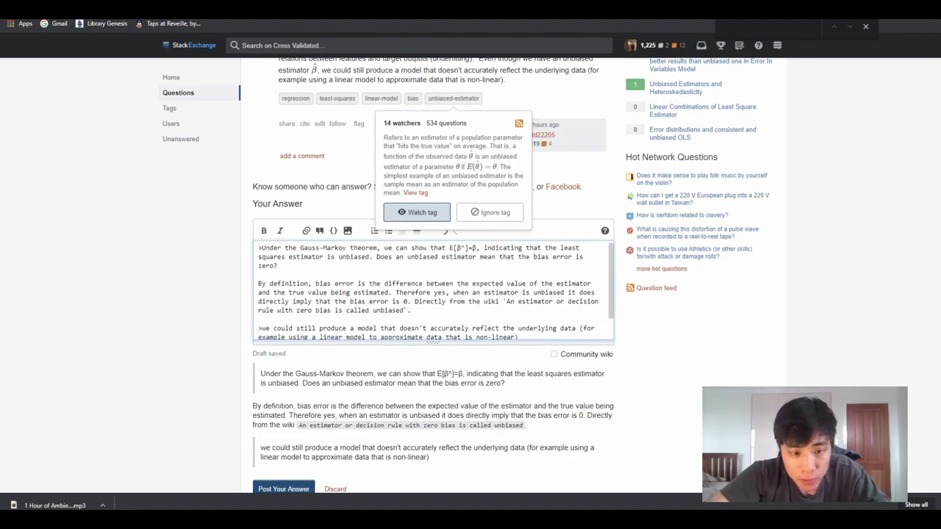
text(...)
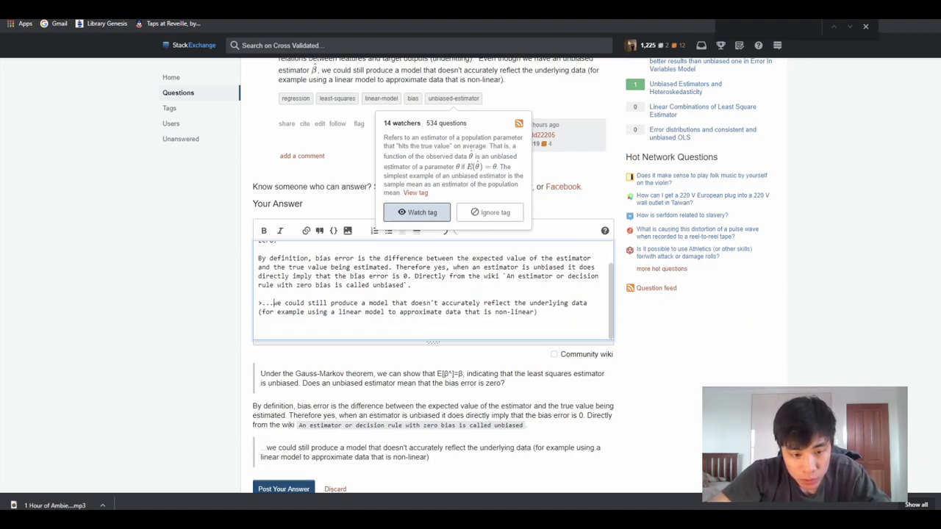
text(. )
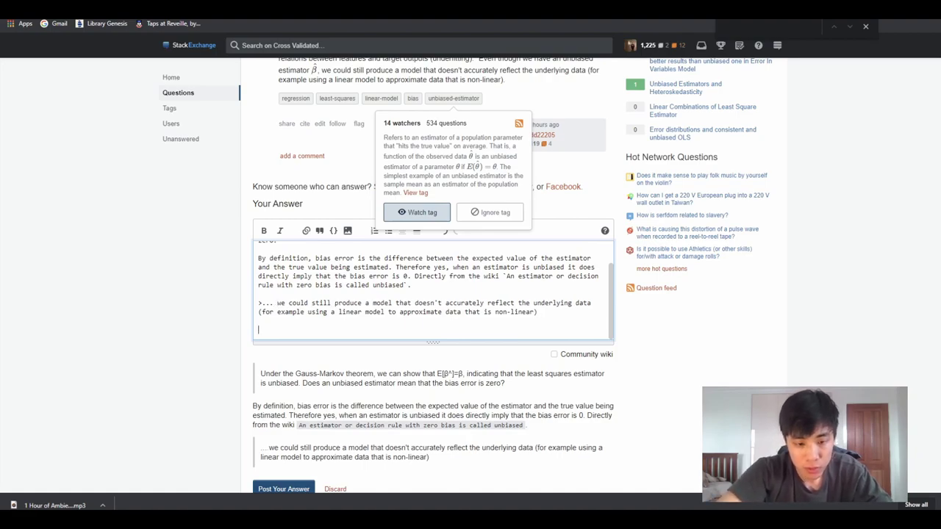
text(I think t)
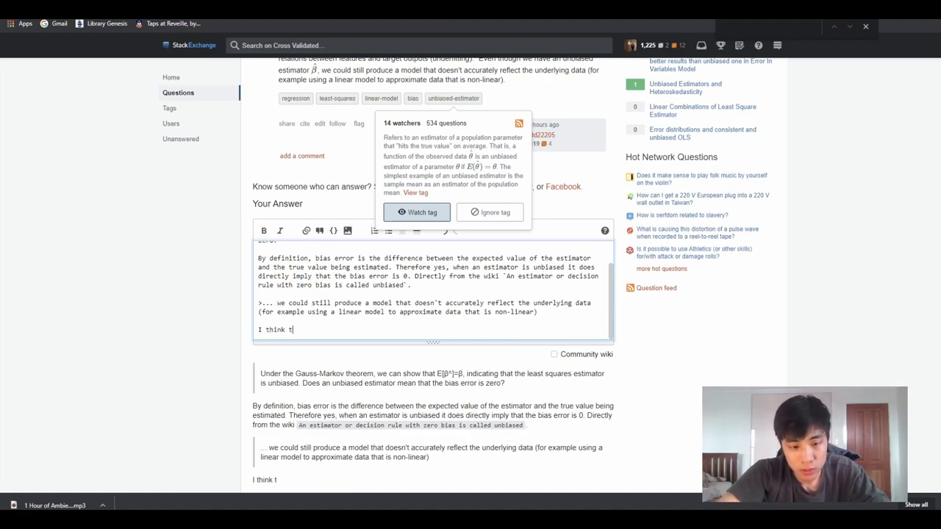
text(his is a)
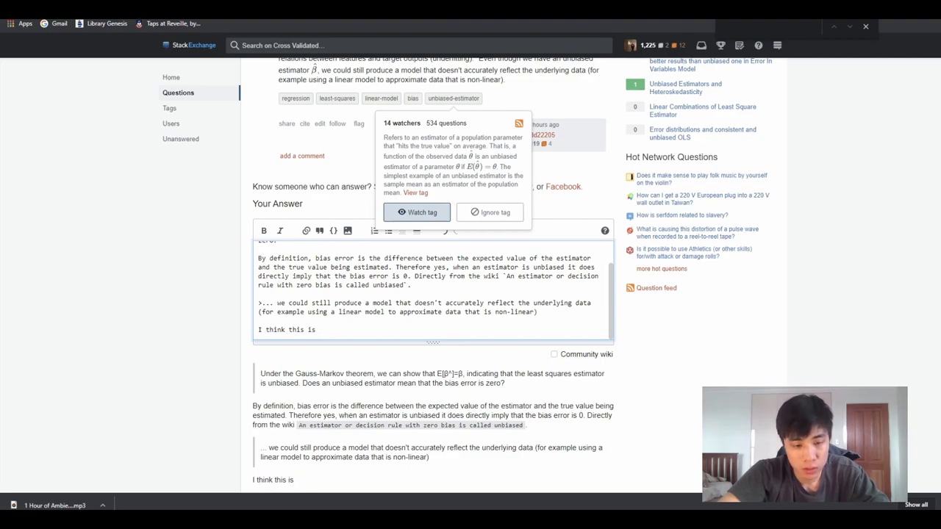
key(BackSpace)
key(BackSpace)
key(BackSpace)
key(BackSpace)
key(BackSpace)
key(BackSpace)
text(you're )
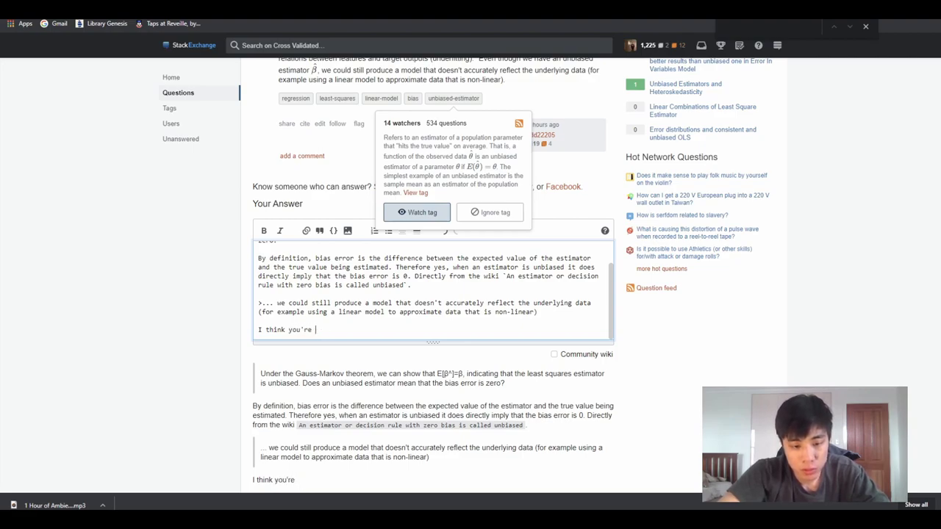
text(actually right he)
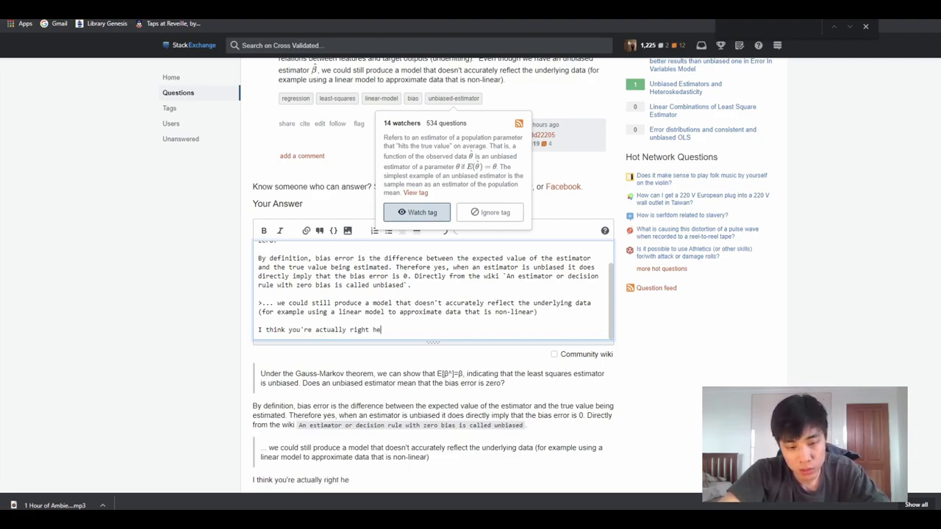
text(re, bu)
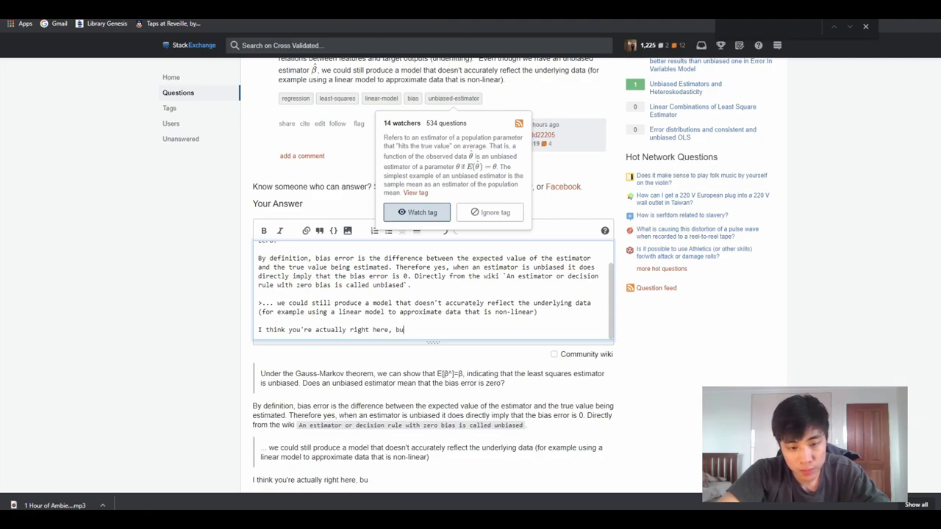
text(t it doesn)
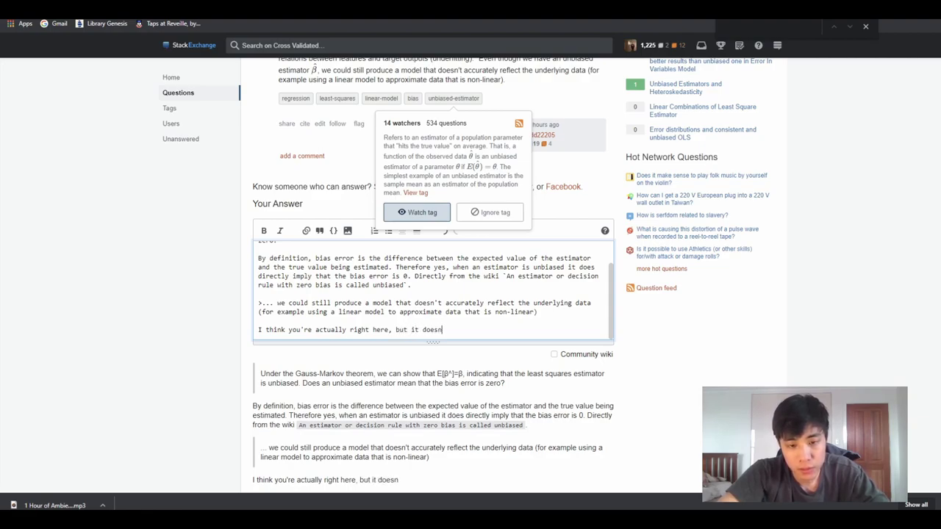
text('t necessaril)
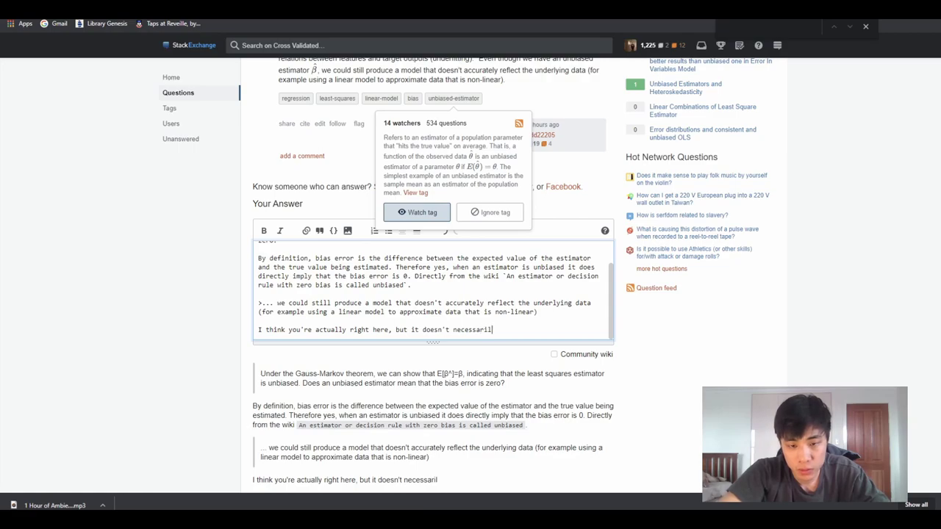
text(y contradict the)
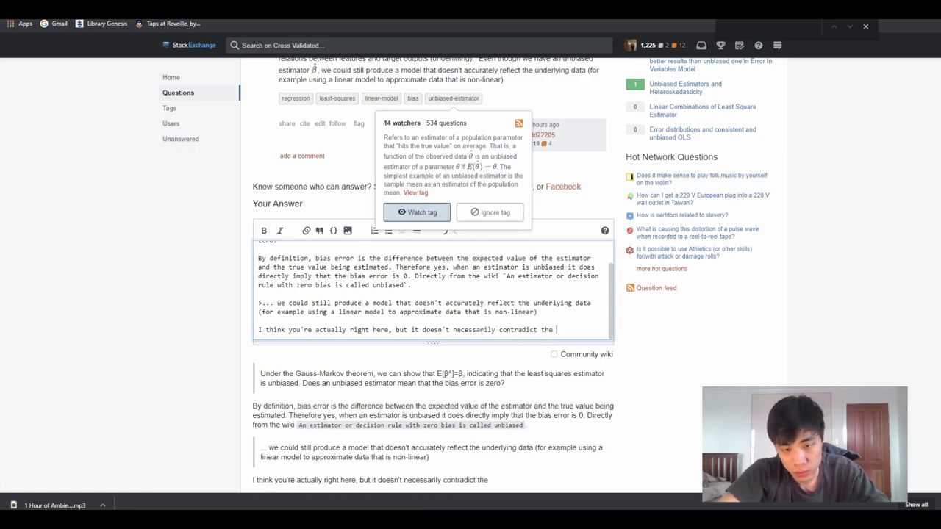
text( definition of)
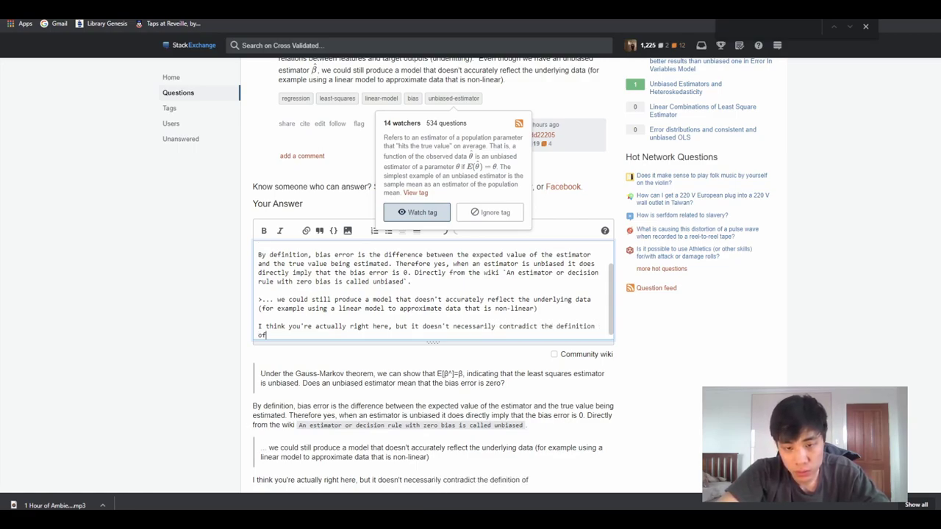
text( an unibiased )
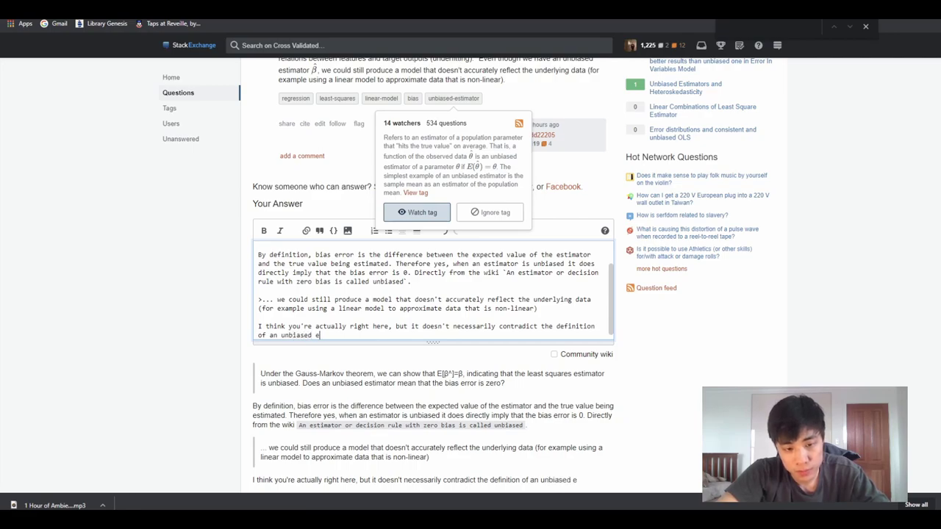
text(estomt)
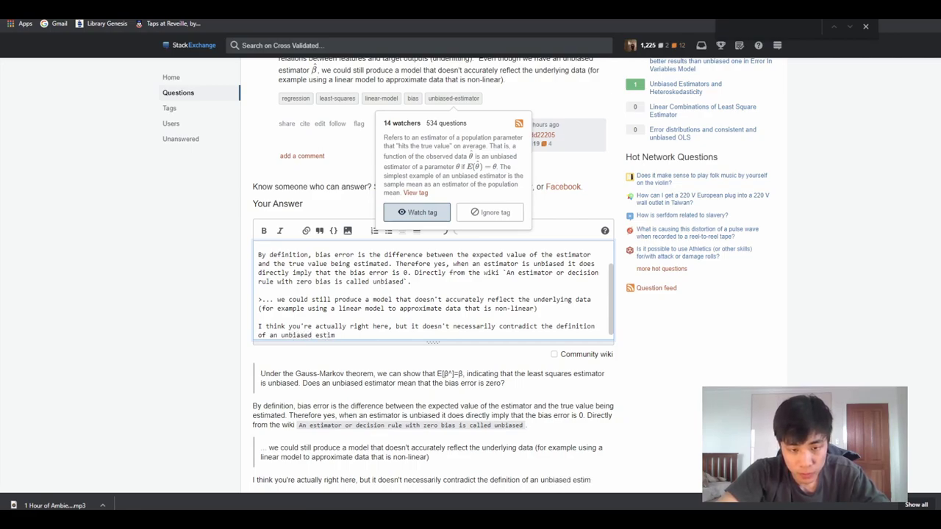
text(ator.)
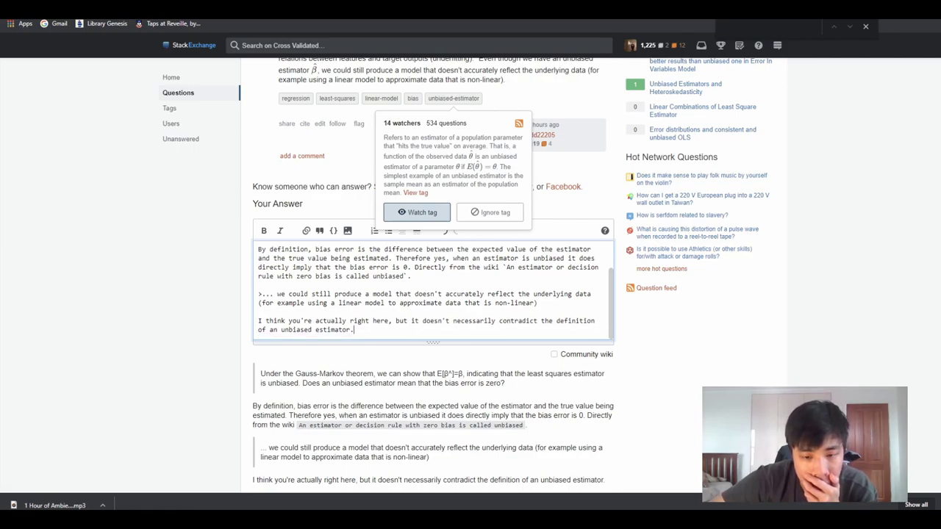
- Continue the reply with 'You can have models where the estimator is unbiased and it paramatizes a model'
scroll(470, 276, down, 2)
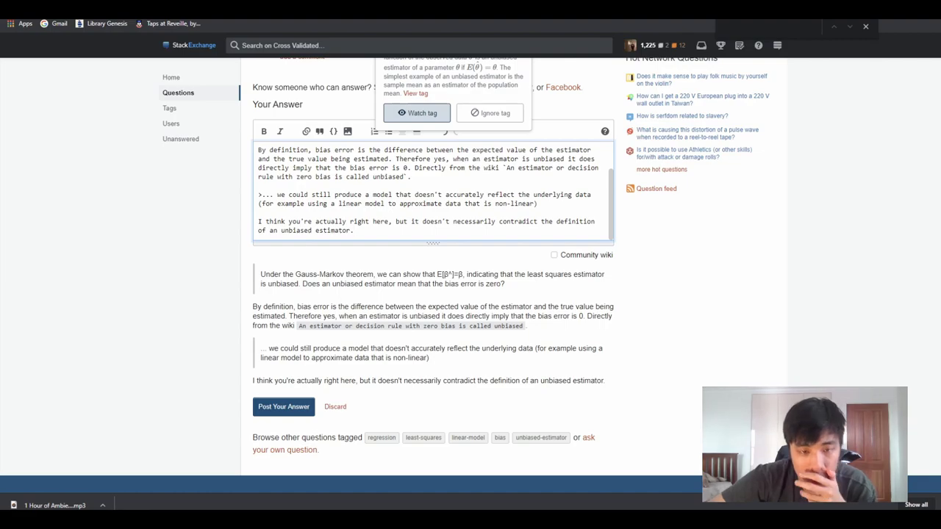
text(You can have m)
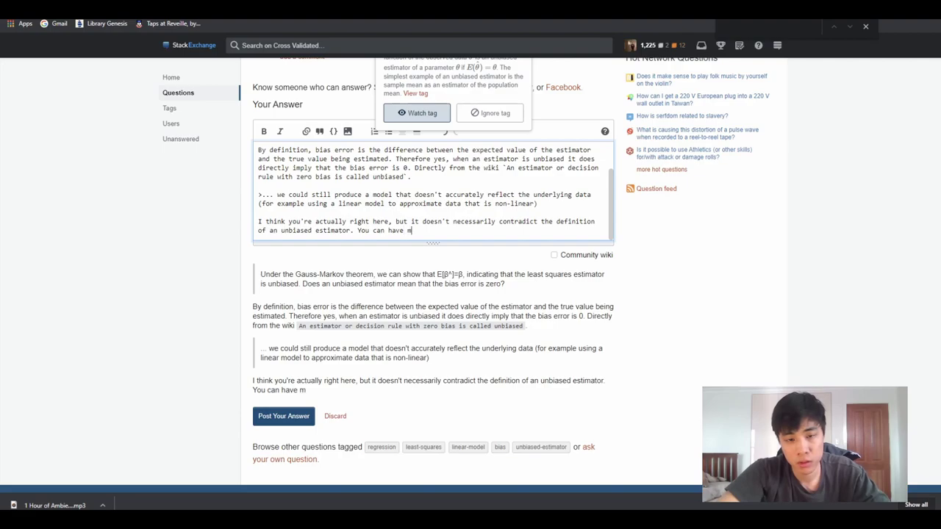
text(odels where the)
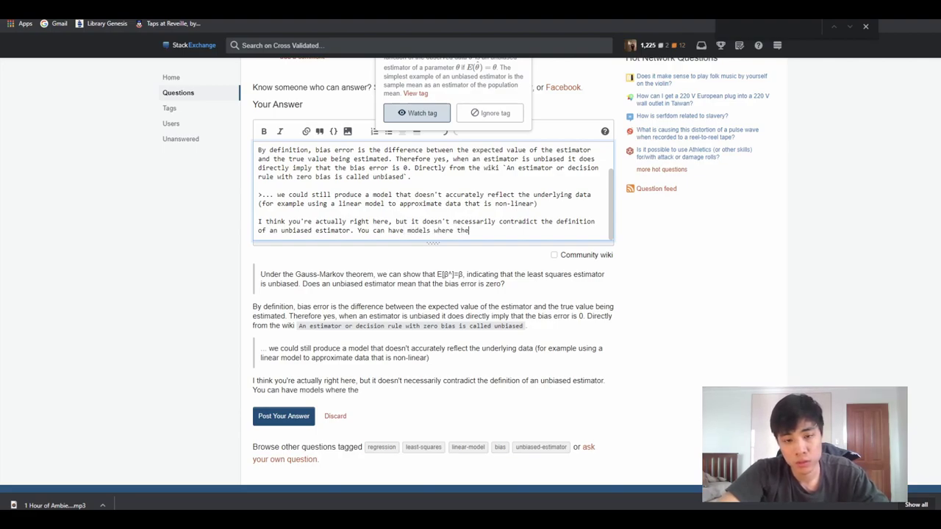
text( es)
scroll(470, 293, up, 2)
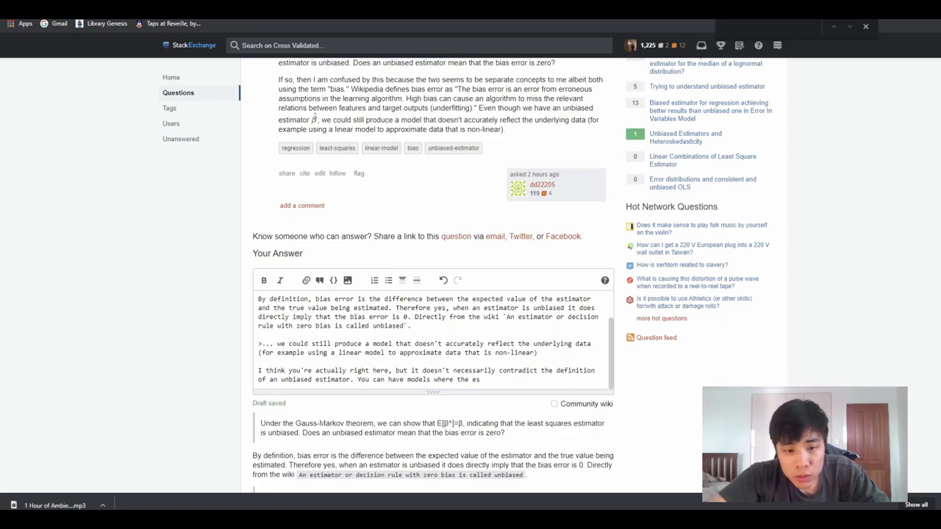
text(timator is u)
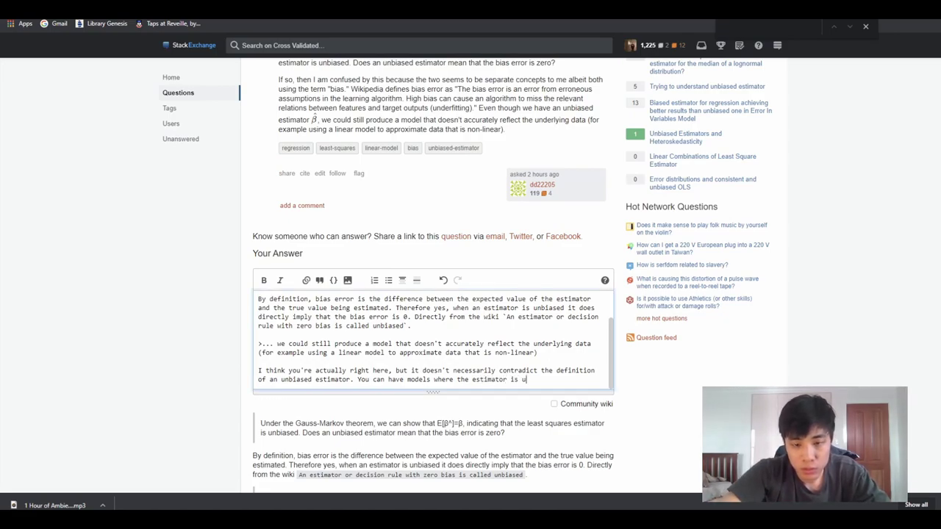
text(nbiased )
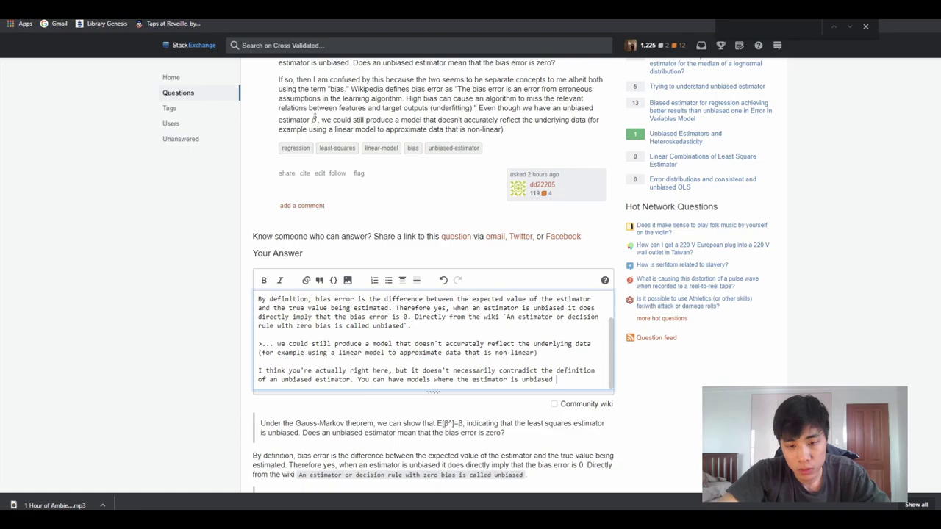
text(and it )
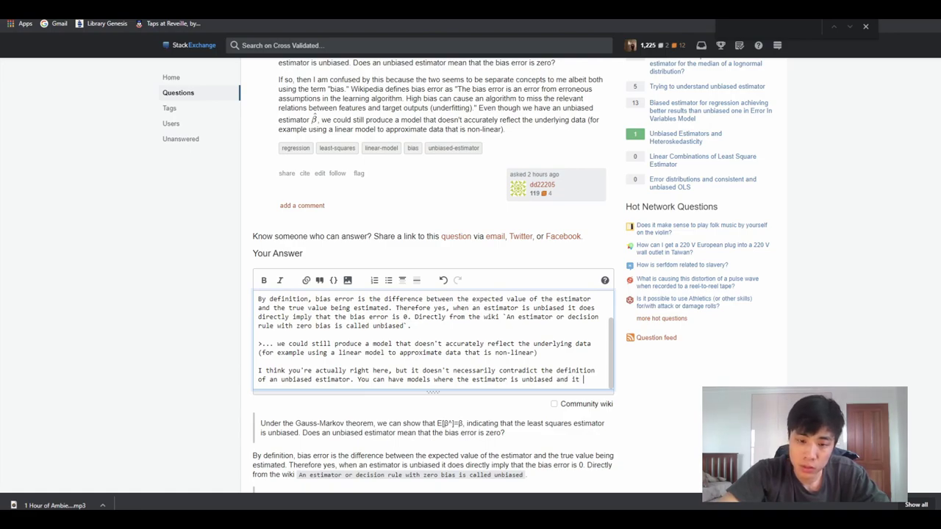
text(paramat)
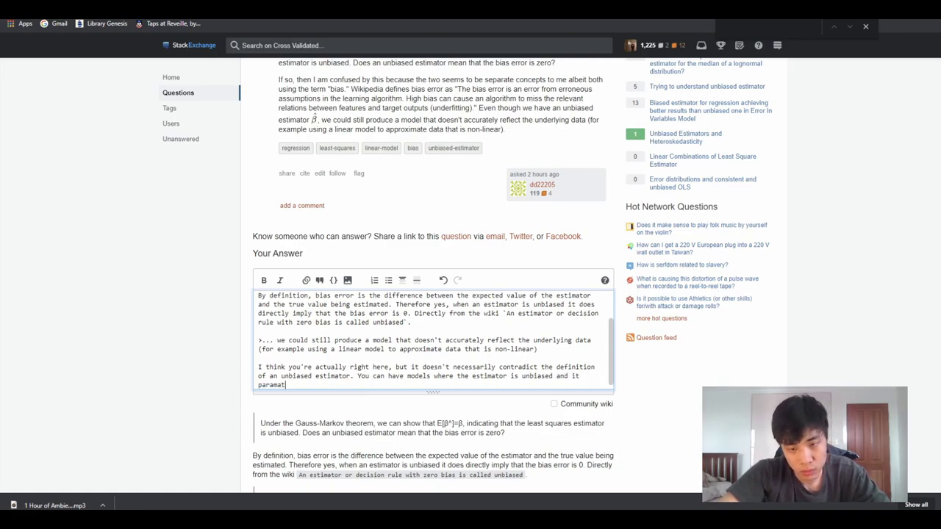
text(izes a model)
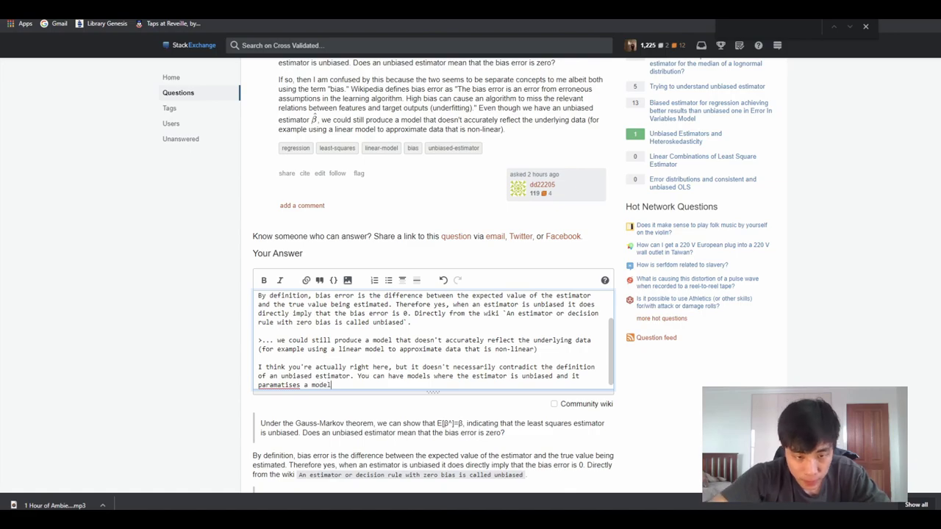
- Google 'paramatises' in a new tab to check its spelling, then close the tab
right_click(261, 384)
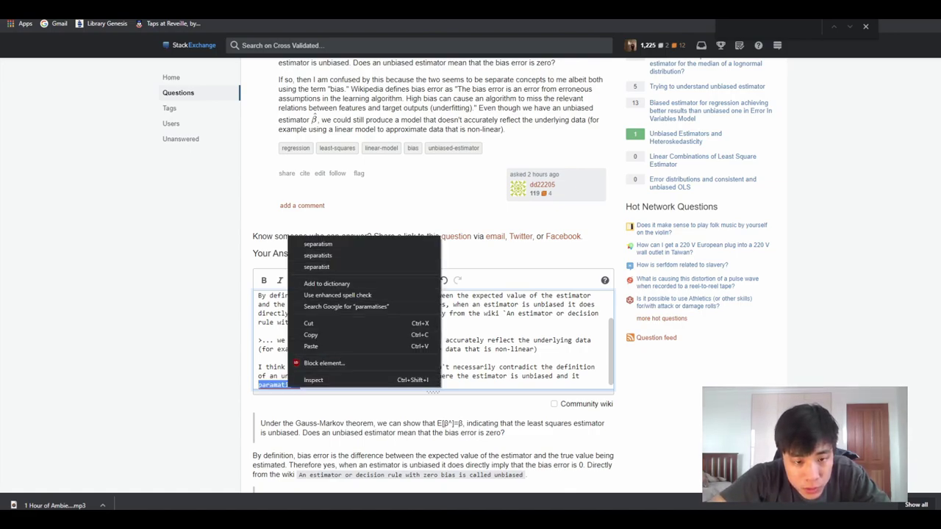
key(Escape)
key(ctrl+t)
text(param)
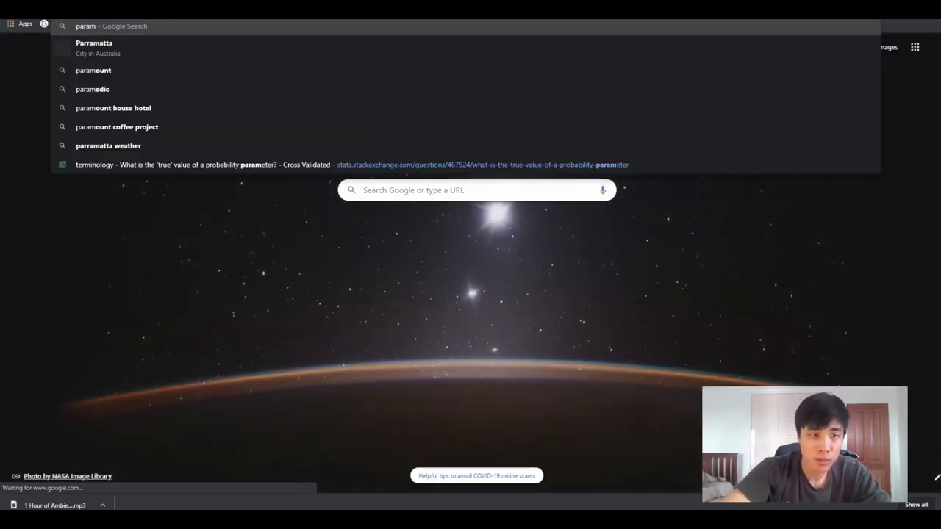
text(atises)
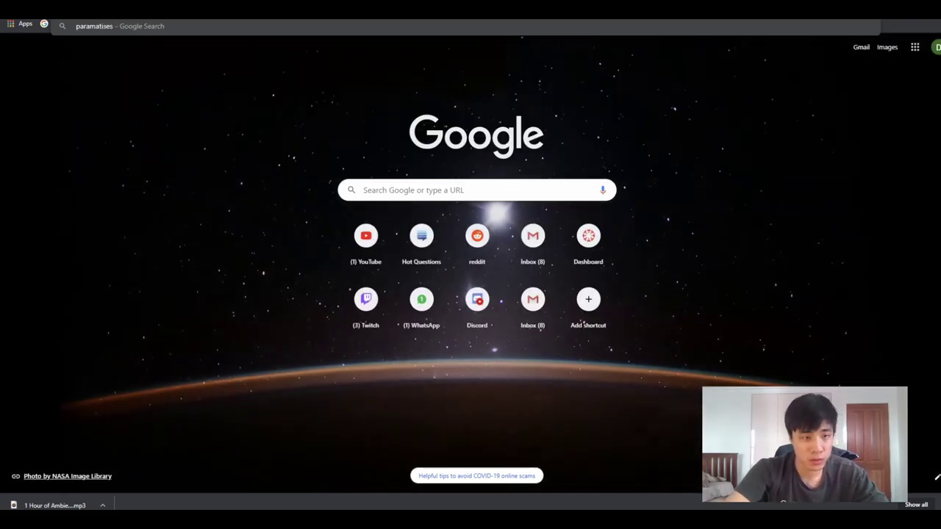
key(Return)
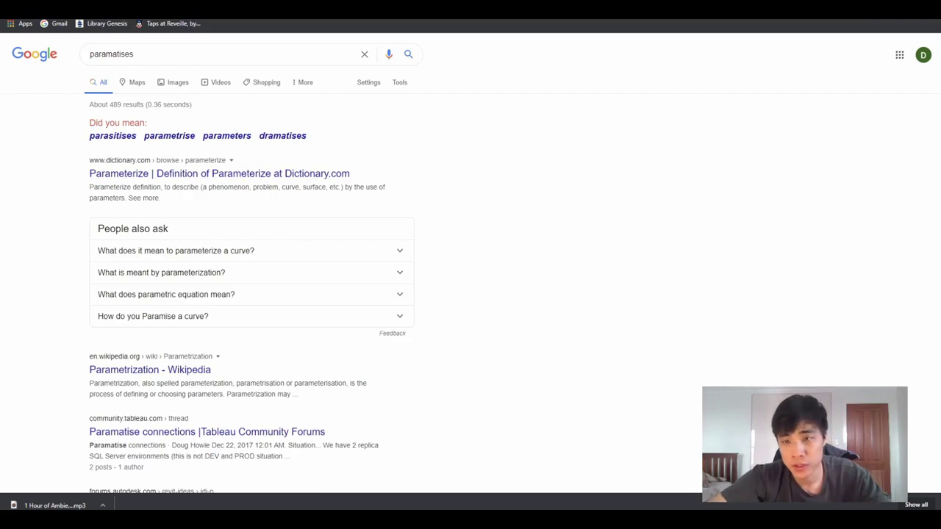
key(ctrl+w)
- Respell the word before 'a model' so the sentence reads 'it parametarises a model'
drag(266, 379, 299, 379)
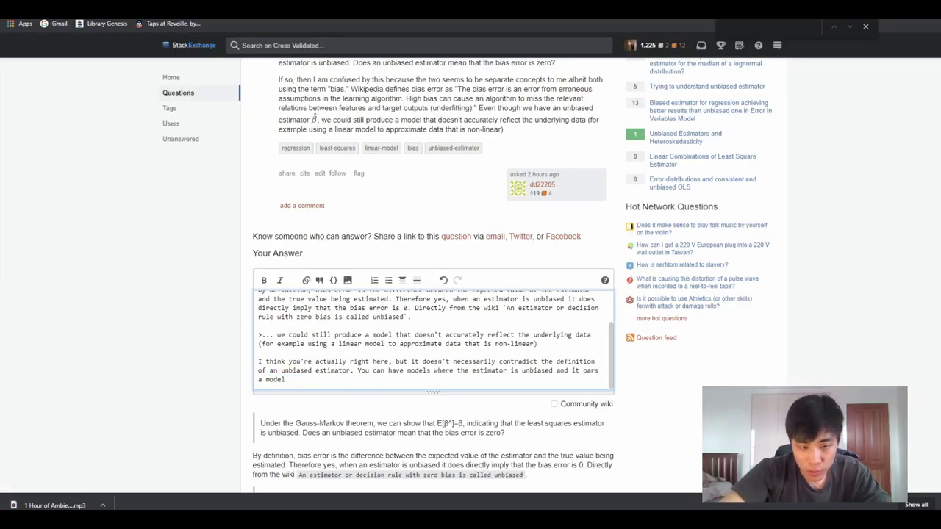
text(aram)
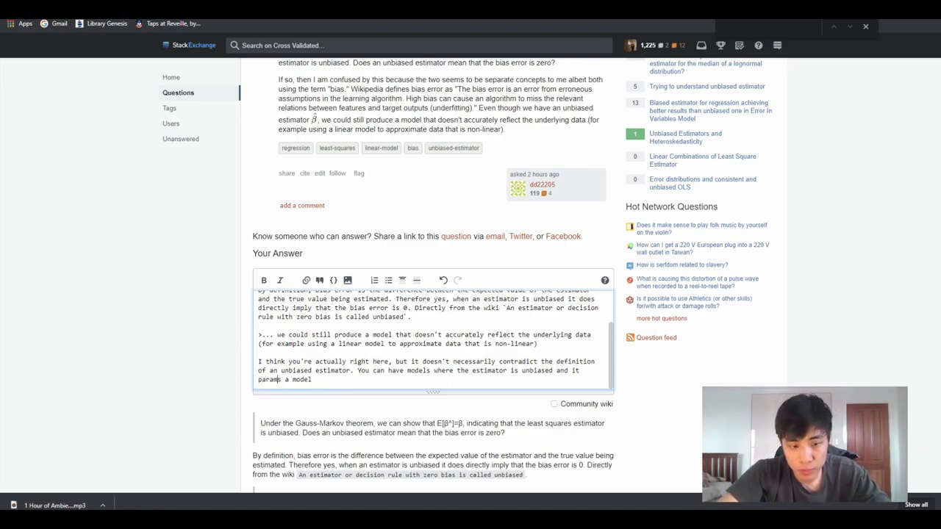
text(atises)
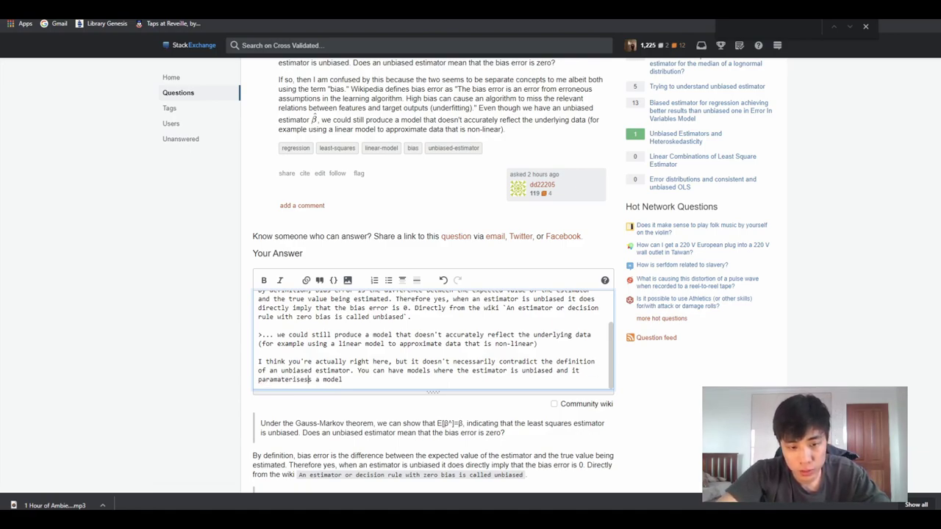
key(BackSpace)
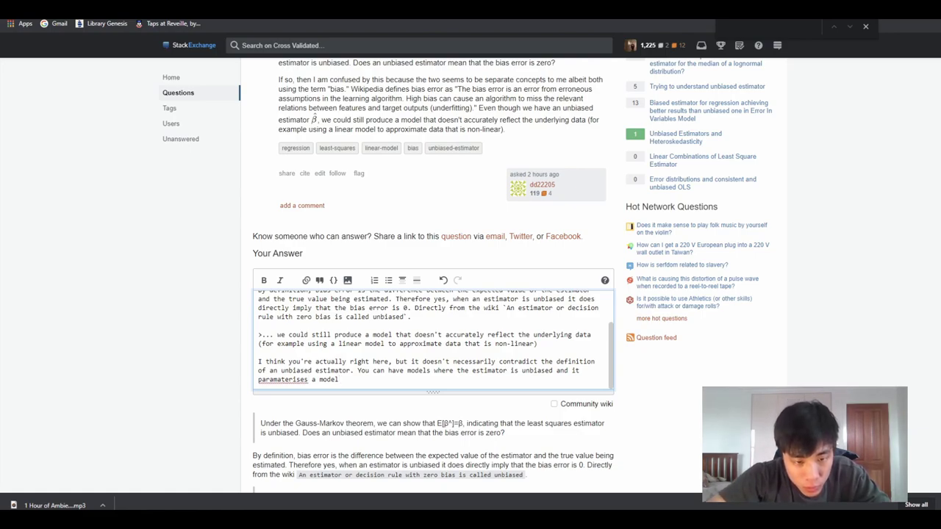
- Check the spell-check suggestions for the underlined word, then open a new browser tab
right_click(301, 380)
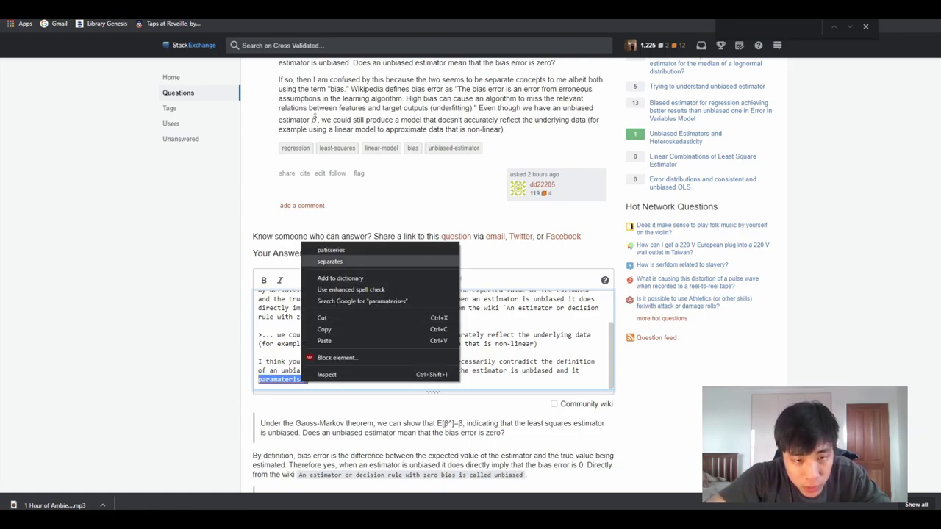
click(258, 352)
text(t)
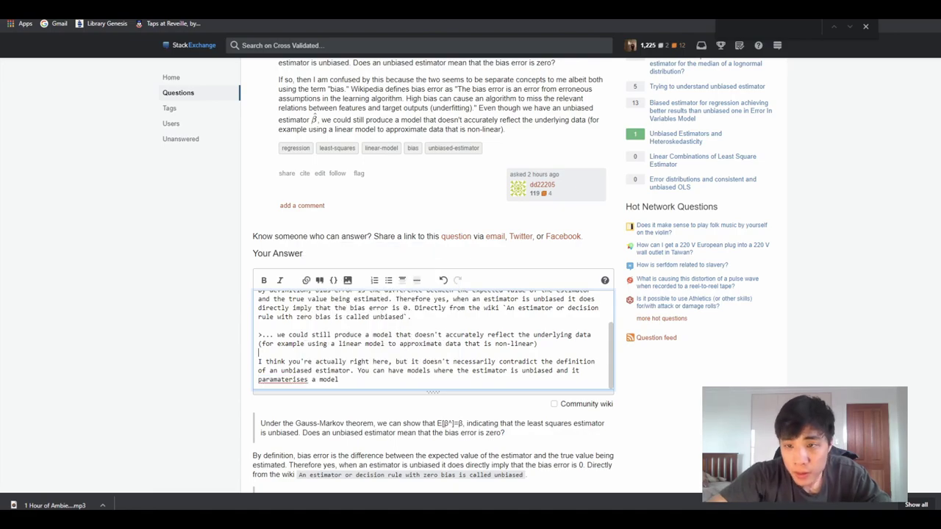
key(ctrl+t)
- Search Google for 'paramaterises' to check the spelling, then return to the answer draft
text(pa)
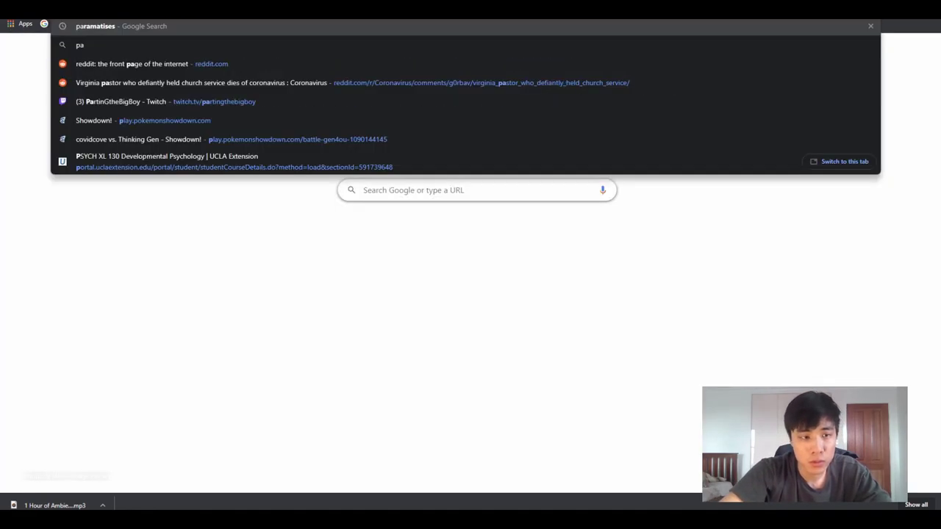
text(ramateri)
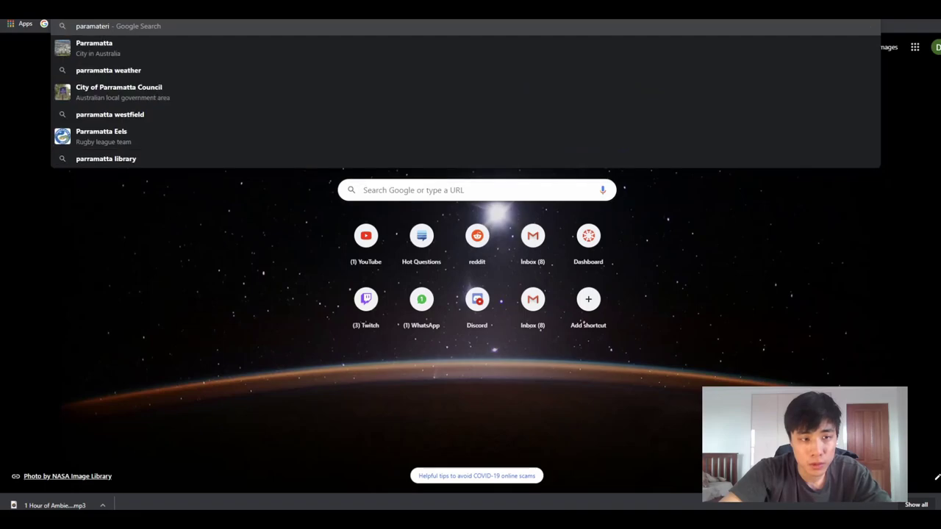
text(m)
key(Escape)
key(Return)
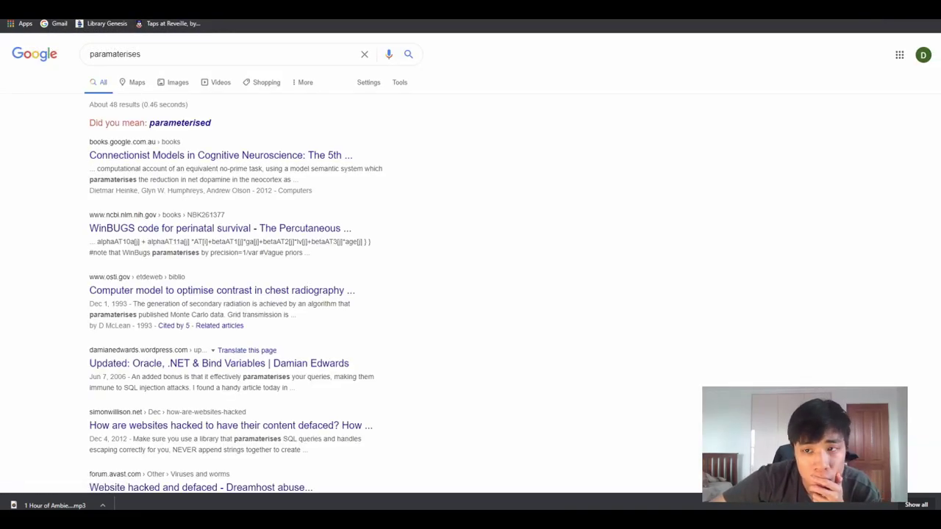
key(ctrl+w)
double_click(489, 370)
- Continue the reply: the data wasn't actually drawn from it; an unbiased estimator only means that…
click(339, 380)
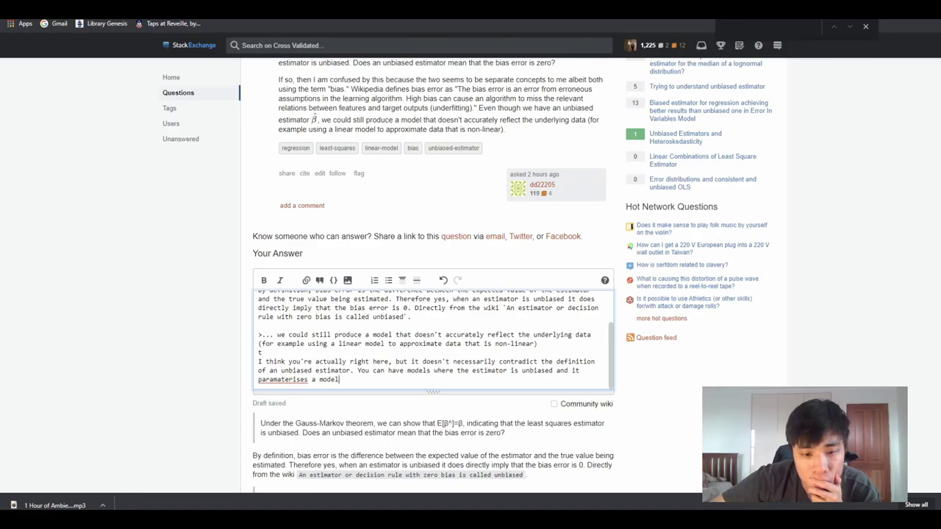
text( which)
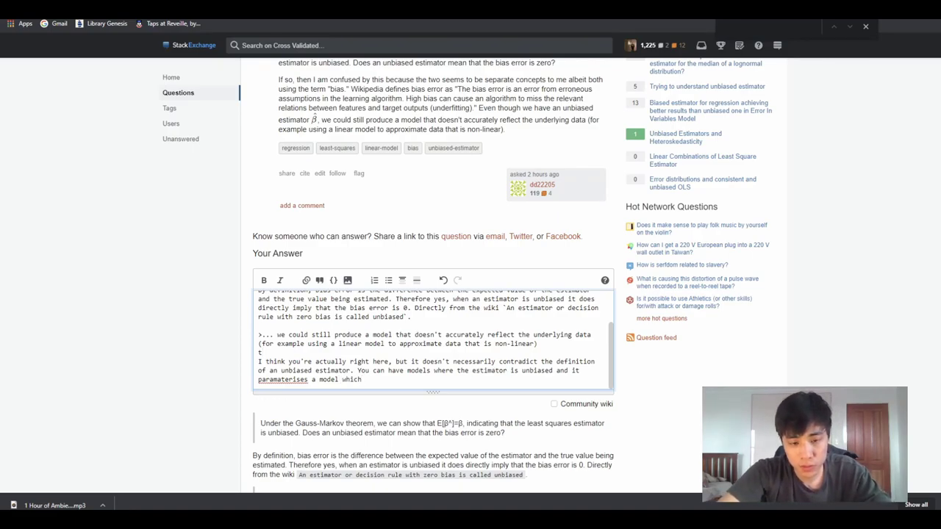
text( the data wasn)
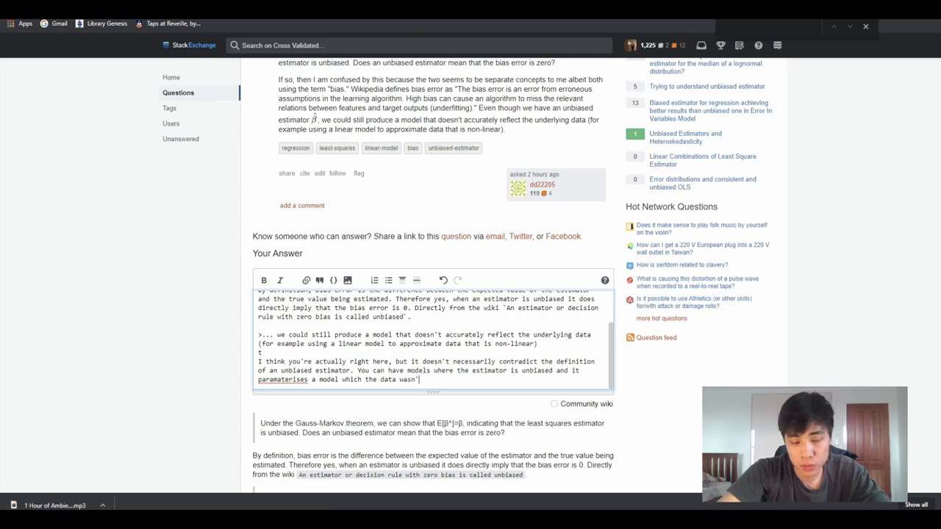
text('t actually drawn)
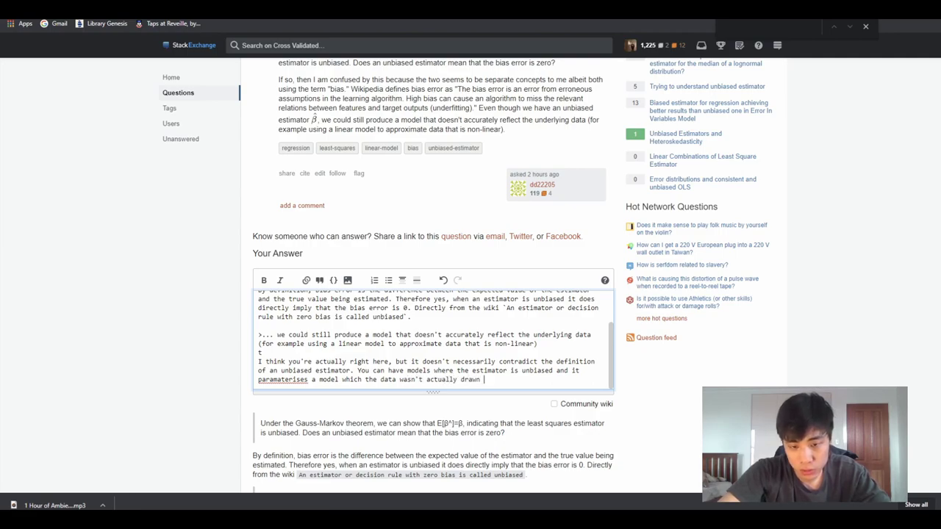
text( from.)
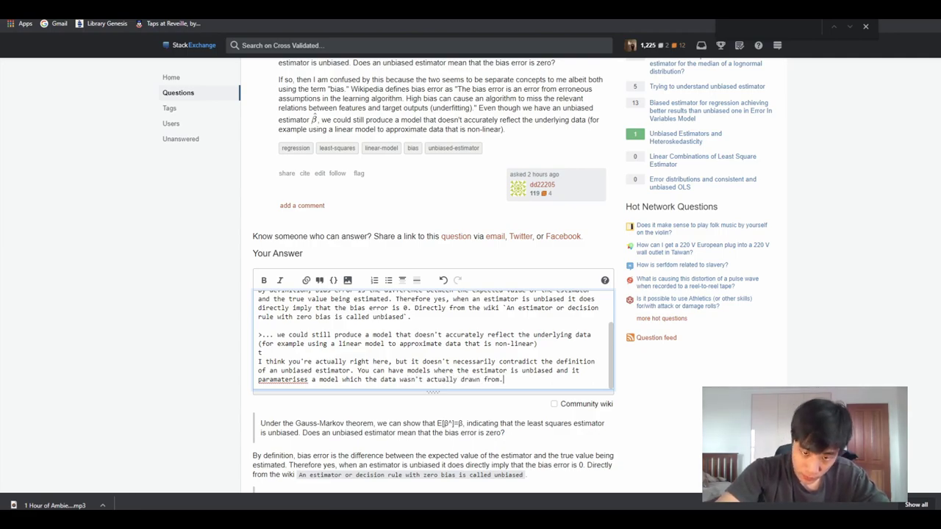
text( All an unbia)
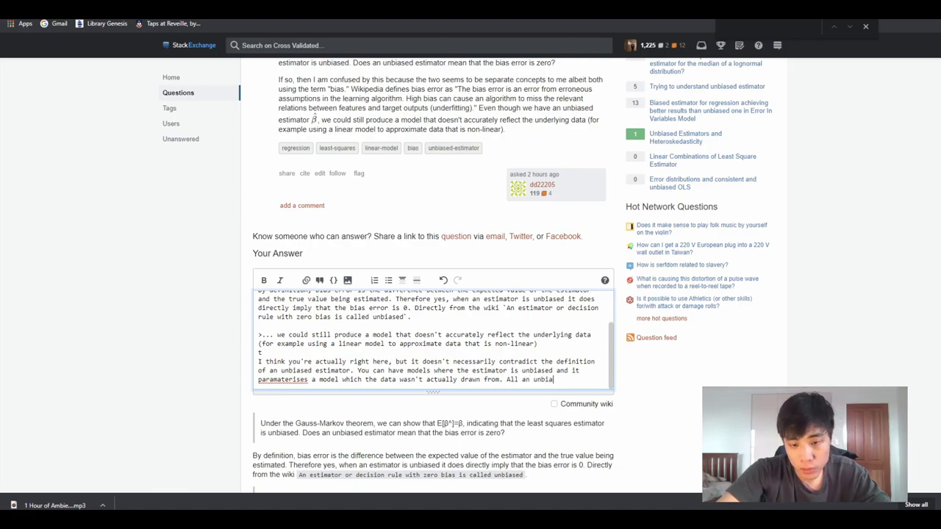
text(sed estimator me)
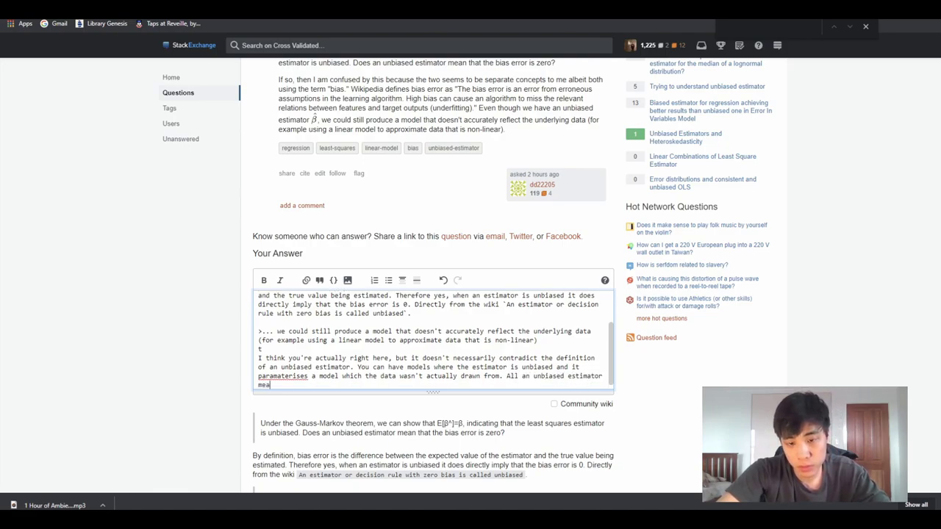
text(ans is that the expe)
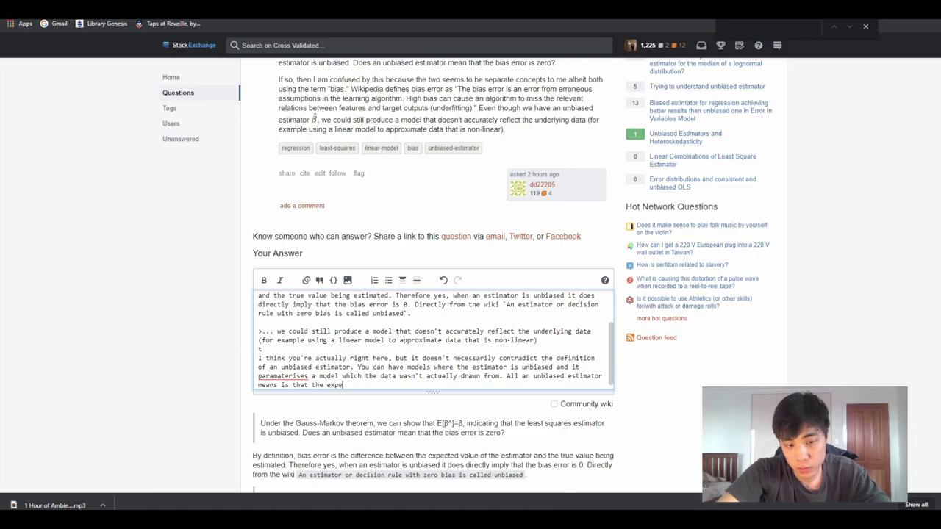
text(ctation of the)
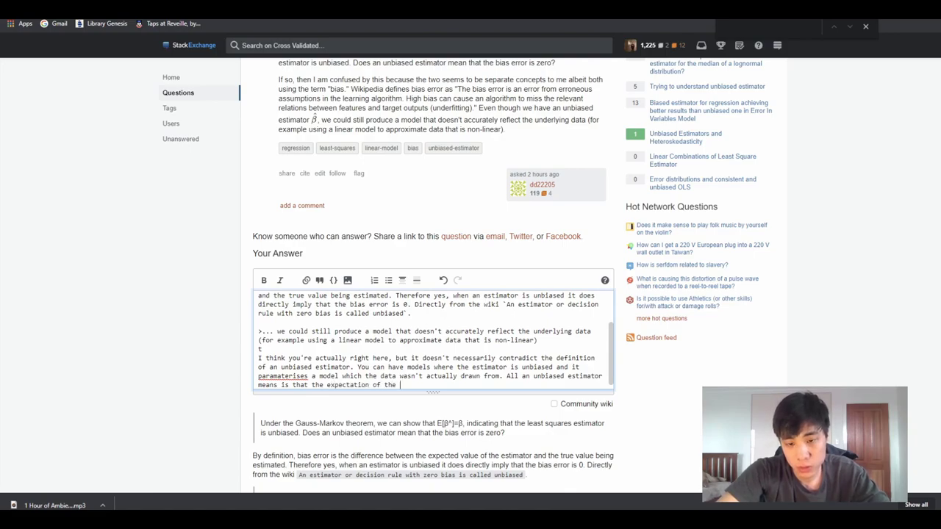
scroll(433, 294, up, 4)
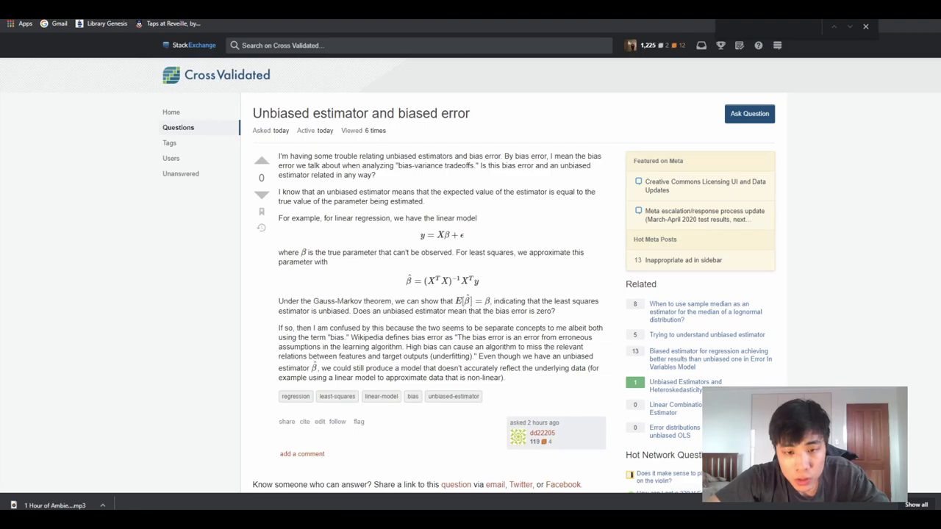
scroll(434, 293, down, 1)
scroll(434, 294, down, 3)
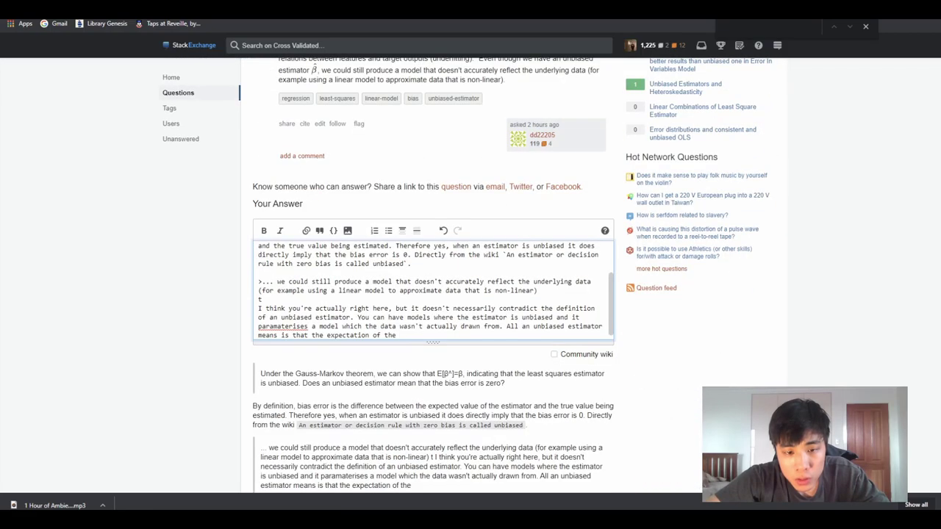
- Finish with the error term's expectation being zero for the parameters, then begin 'So what I mean by this is…'
key(BackSpace)
key(BackSpace)
key(BackSpace)
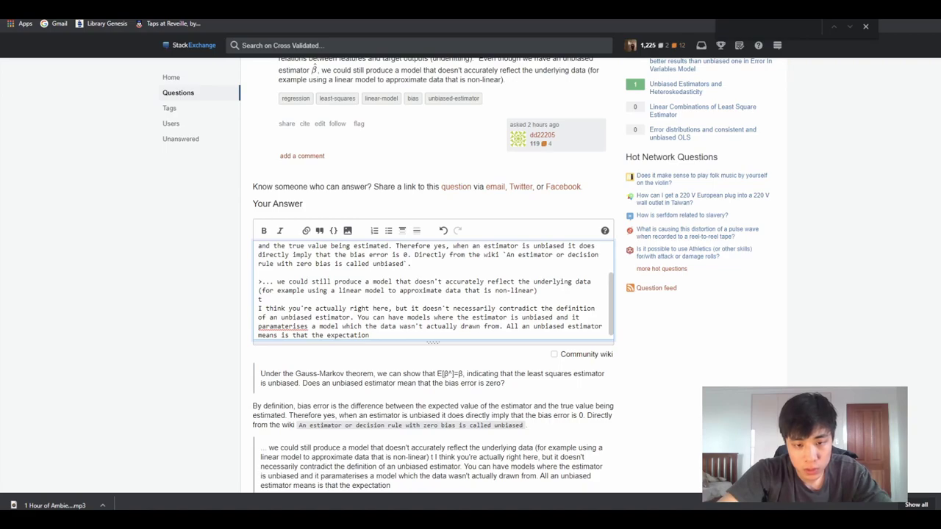
text( of)
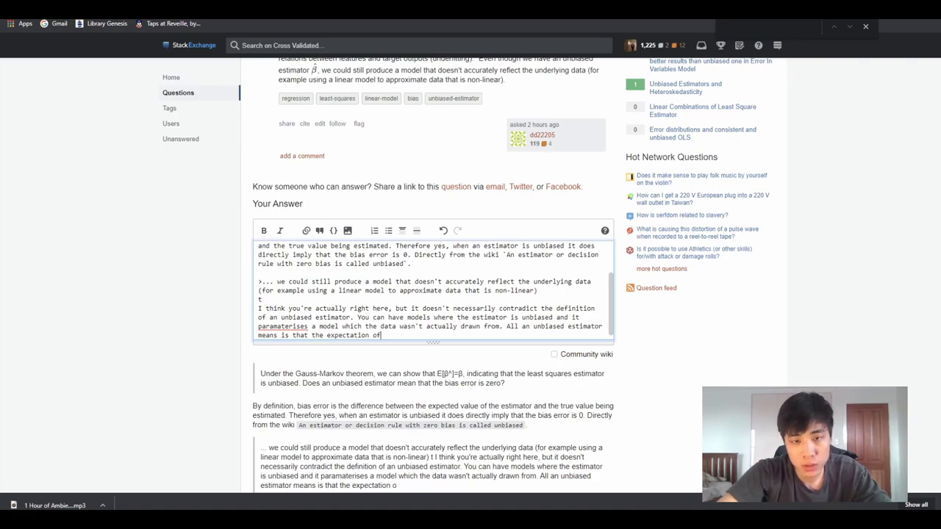
text( the err)
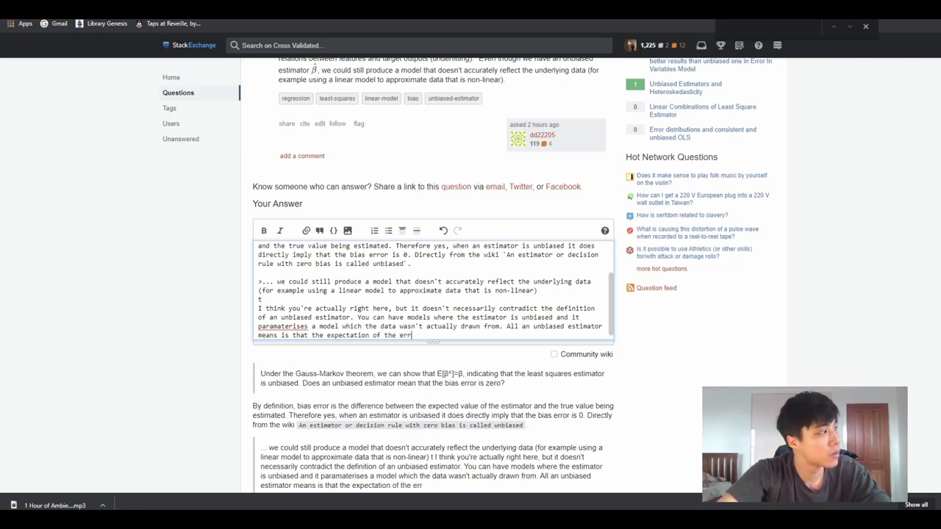
text(or term is ze)
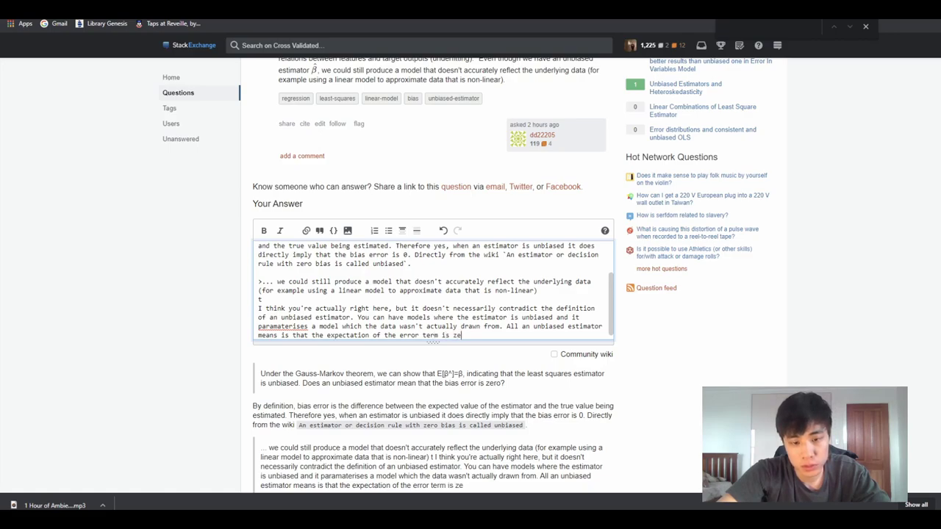
text(ro f)
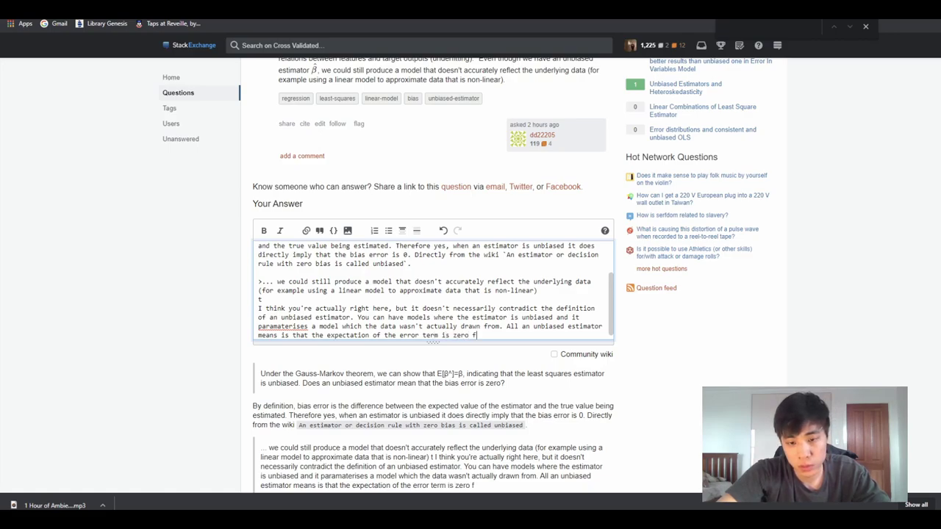
text(or the ap)
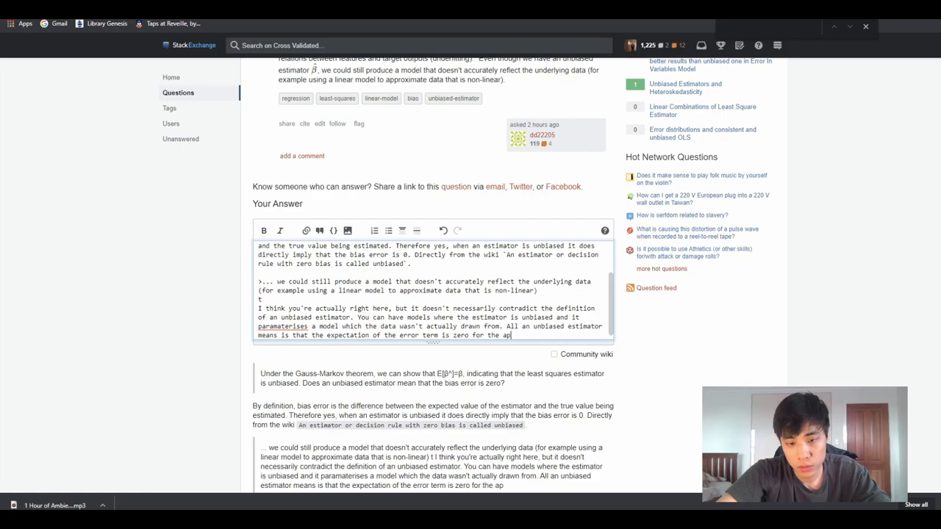
key(BackSpace)
key(BackSpace)
text(parameters.)
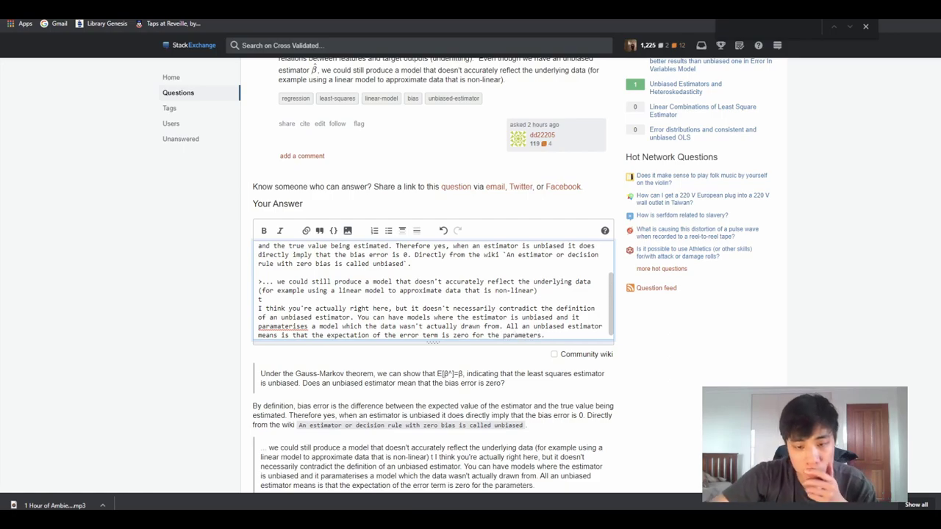
key(Return)
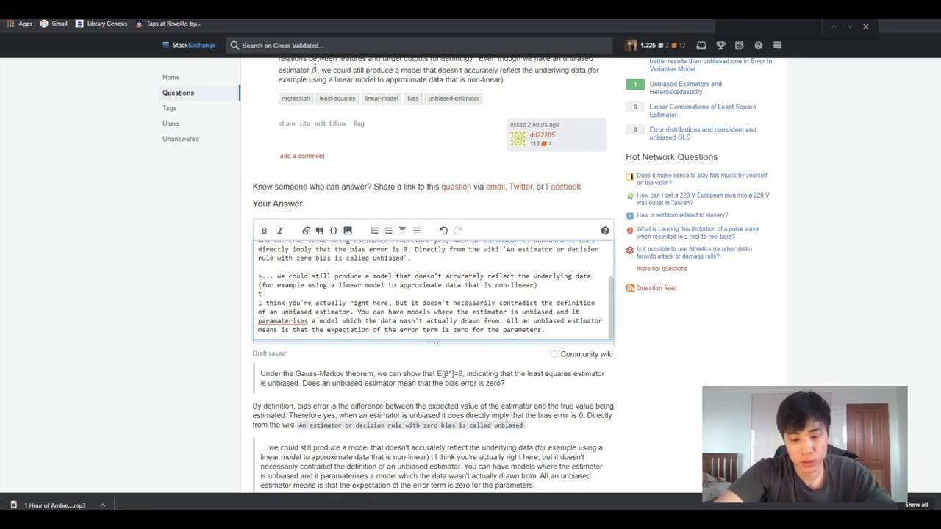
text(i.)
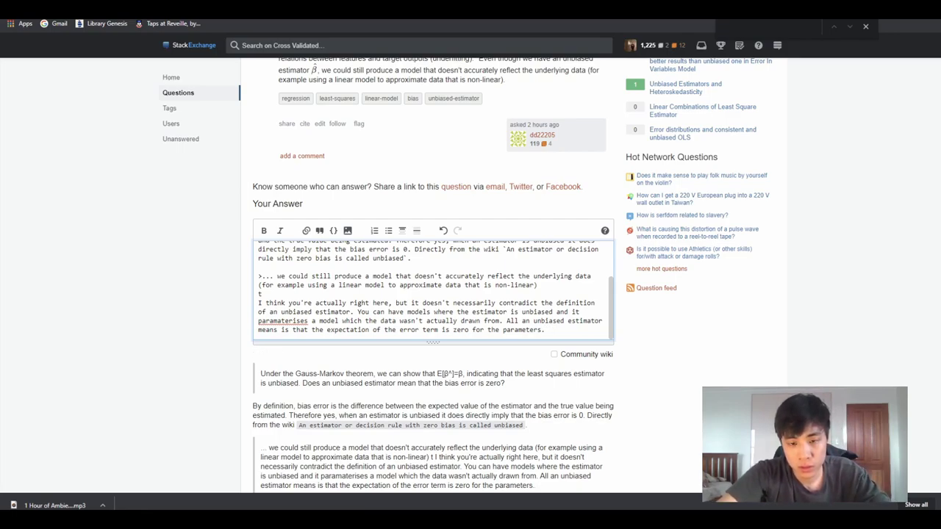
text(I)
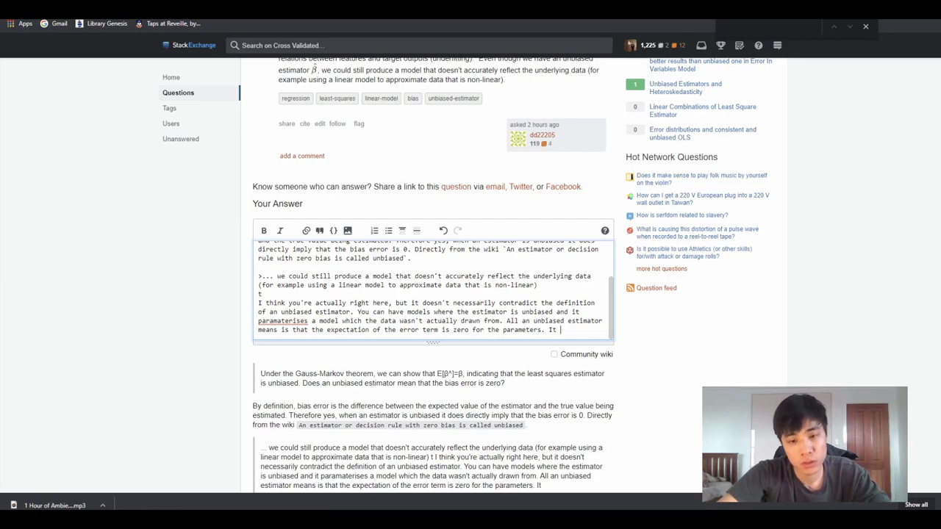
text(t is )
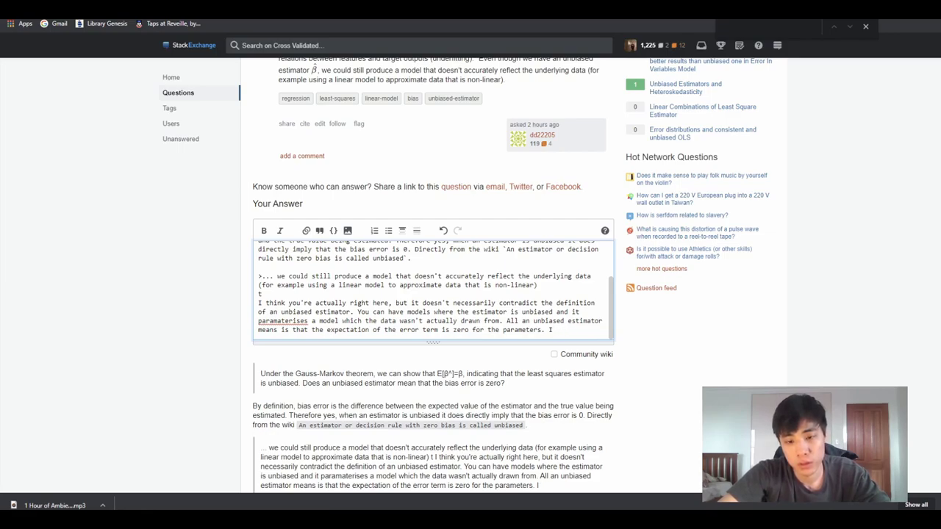
text(So w)
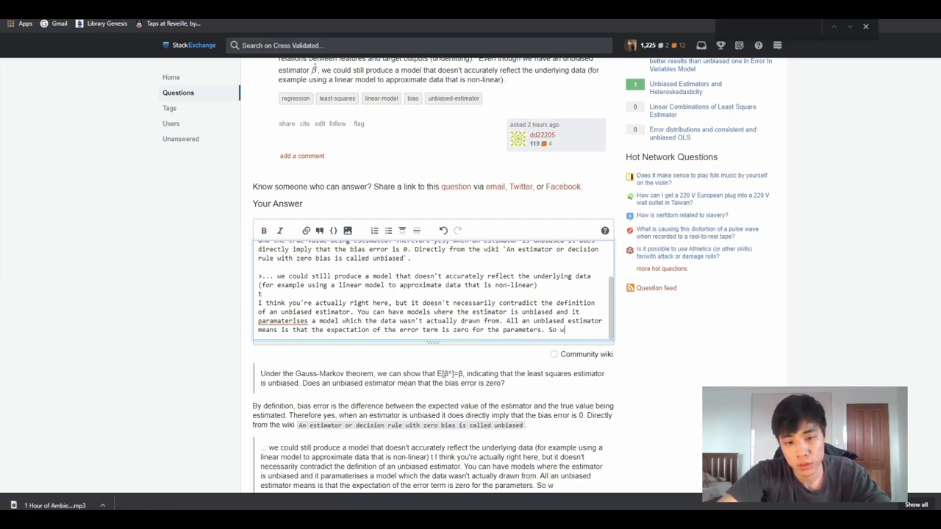
text(hat I mean by this is)
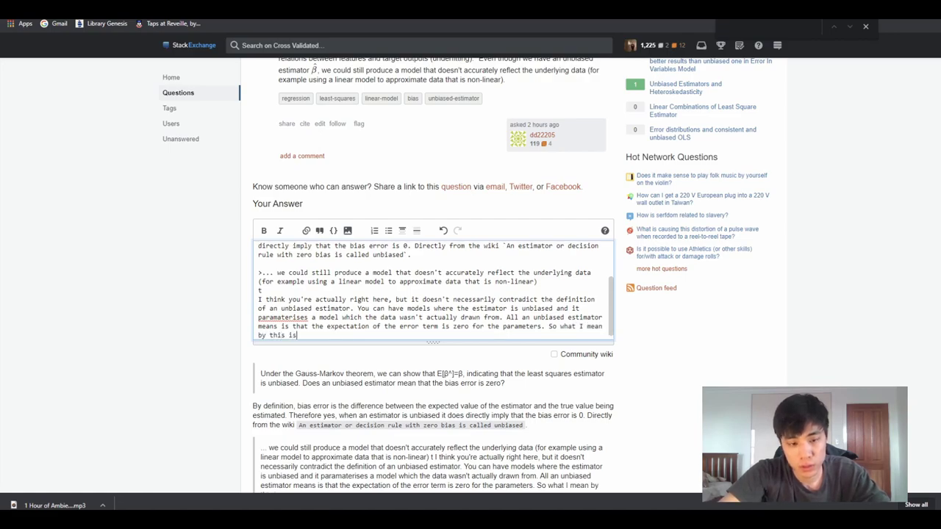
text(, it is not hard to thi)
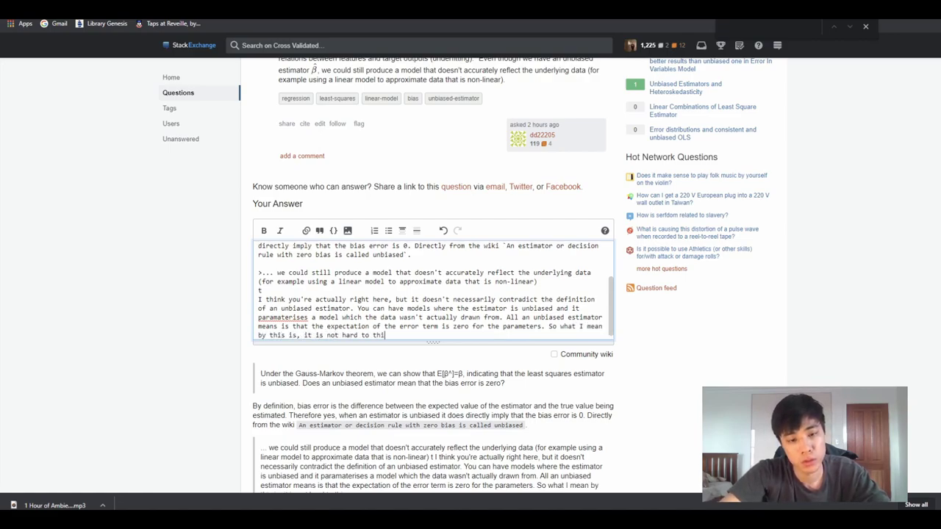
text(nk of multpi)
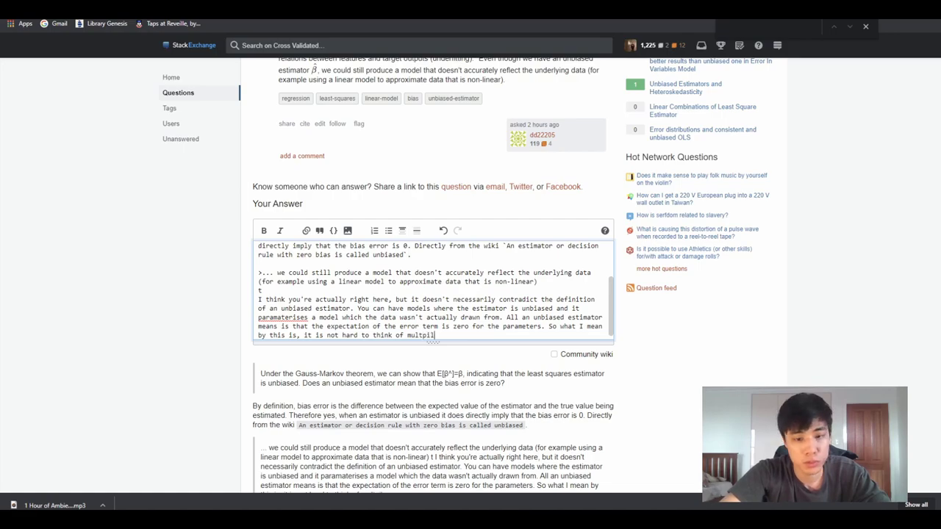
text(l)
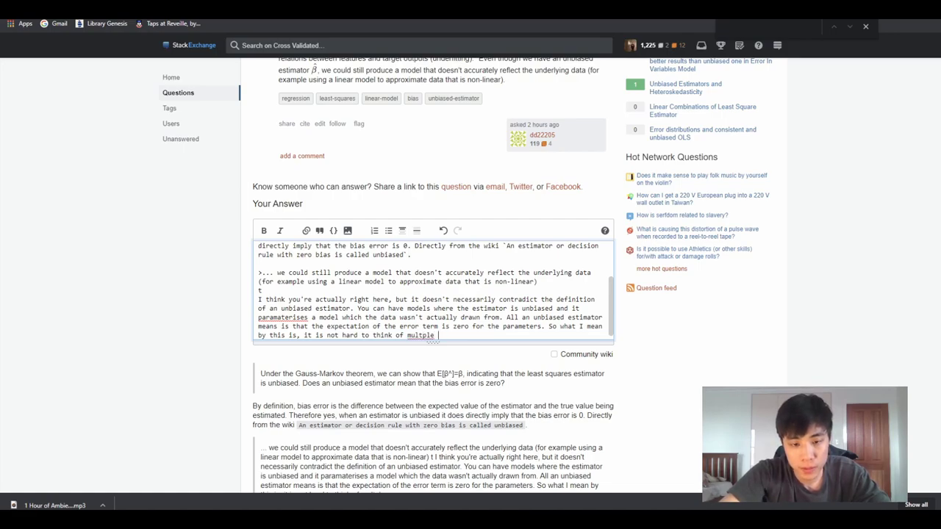
- Write that multiple different models can have the same expected output for a given matrix of independent variables
key(BackSpace)
key(BackSpace)
key(BackSpace)
key(BackSpace)
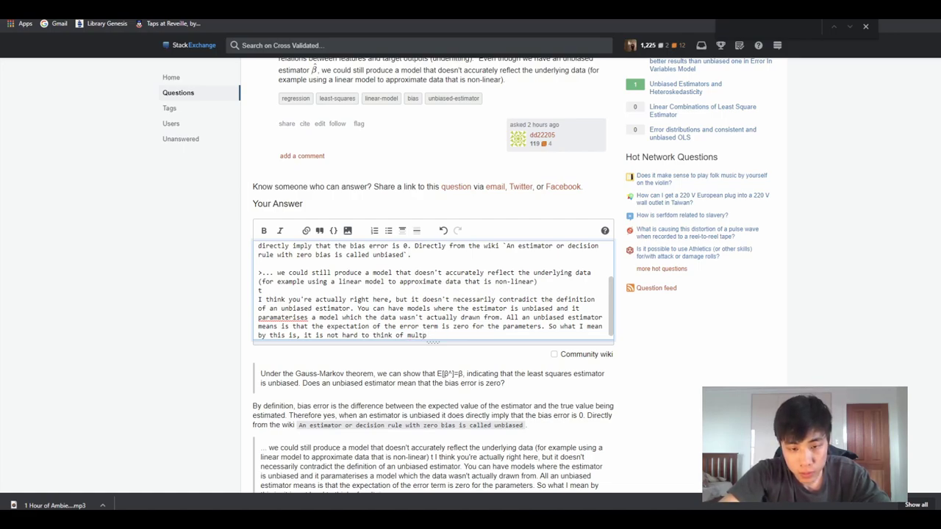
text(iple differ)
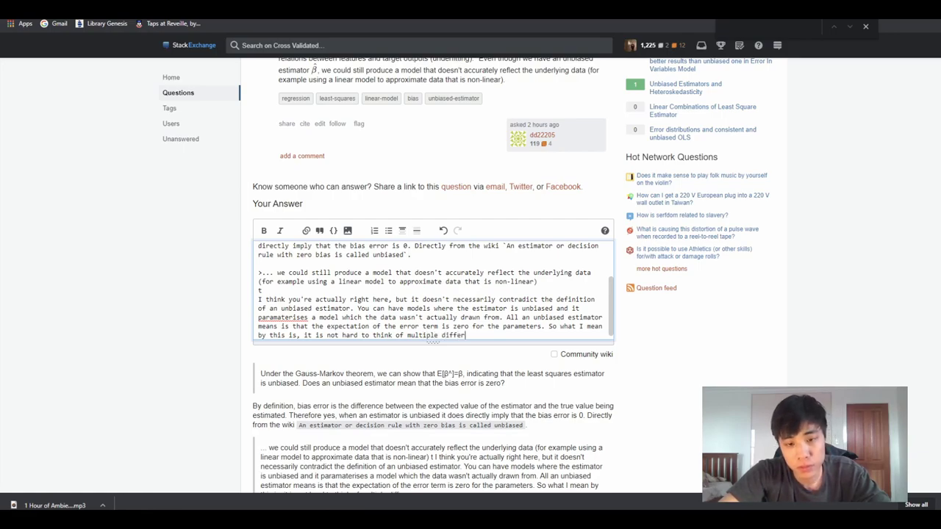
text(ent models whic)
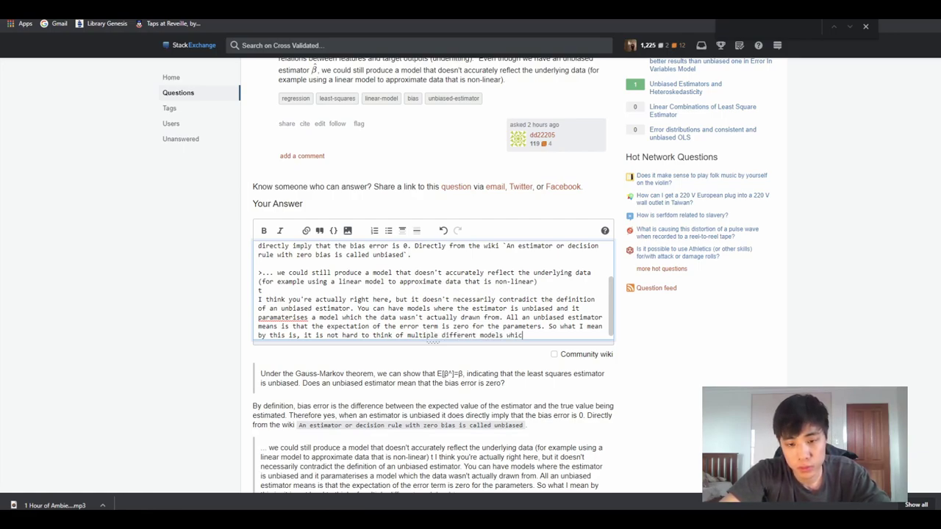
text(h have the same e)
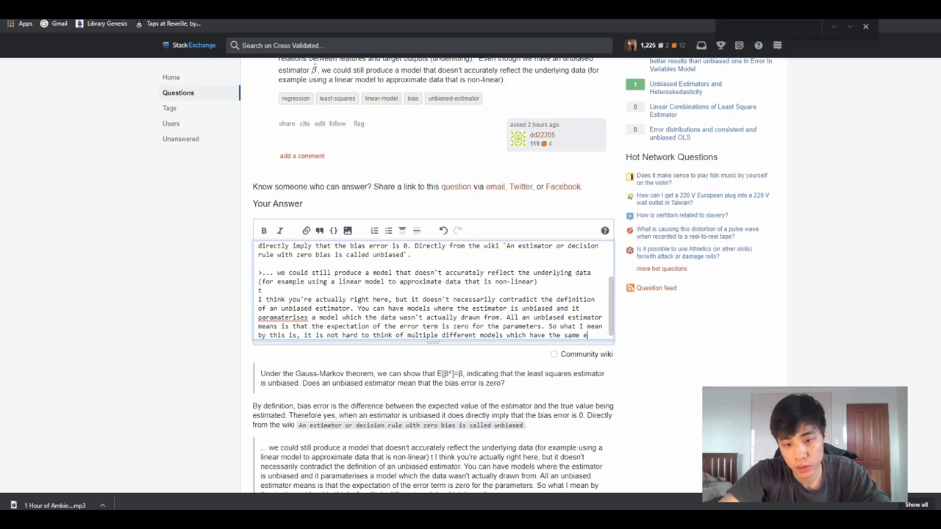
text(xpectation)
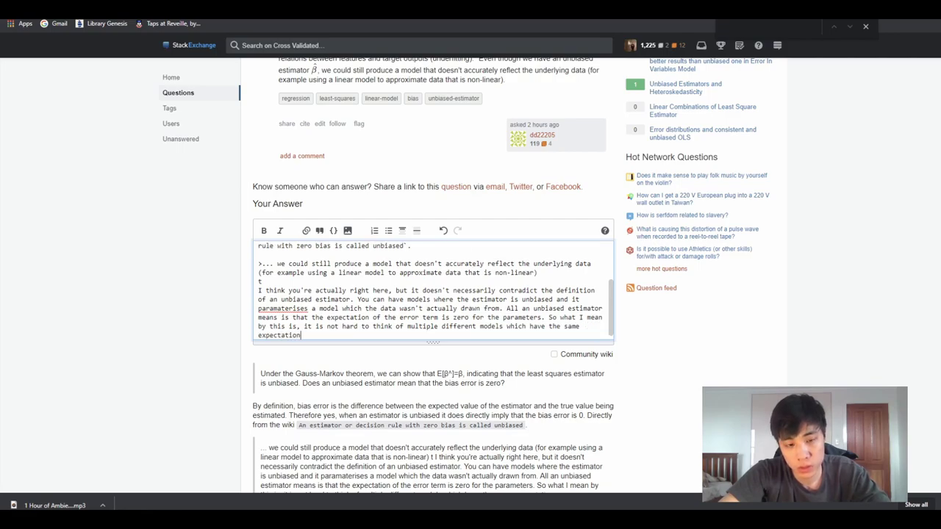
text( for given)
key(BackSpace)
key(BackSpace)
key(BackSpace)
text(a given matrix of i)
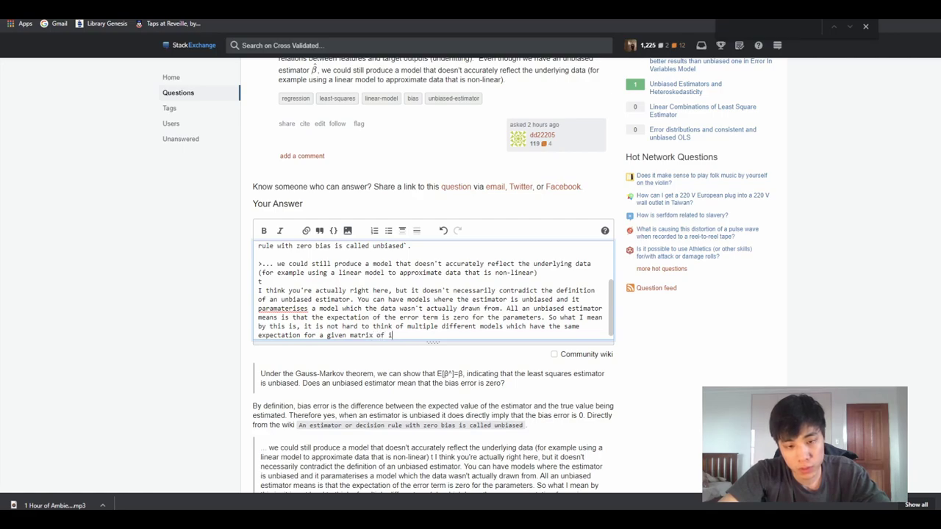
text(ndep)
text(endent)
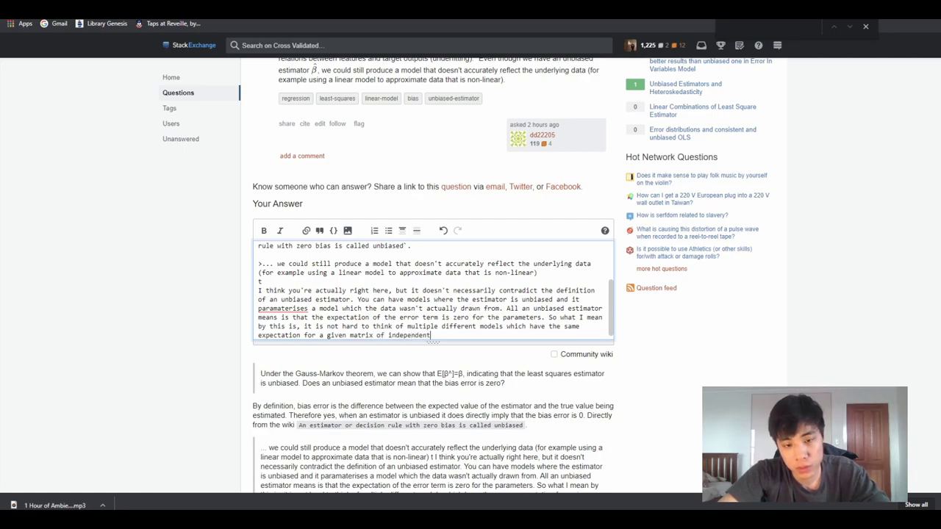
text( variables)
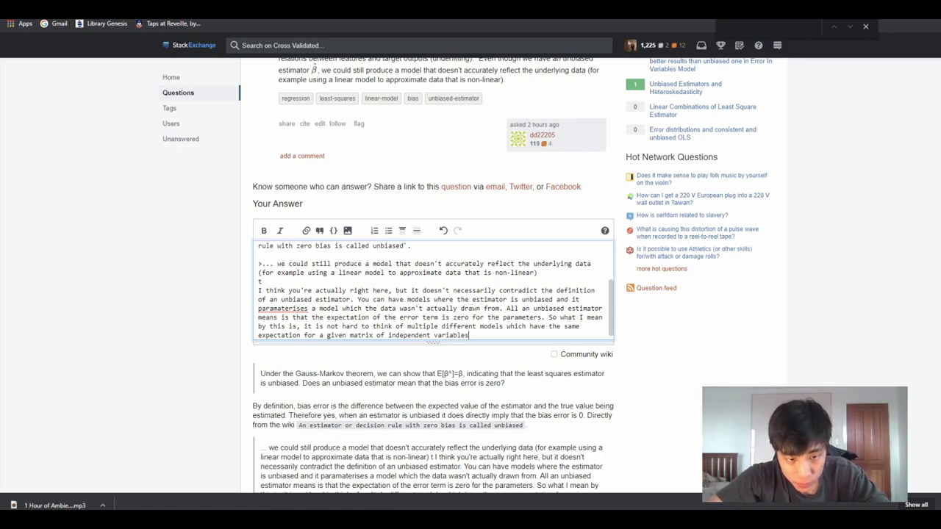
text( of the)
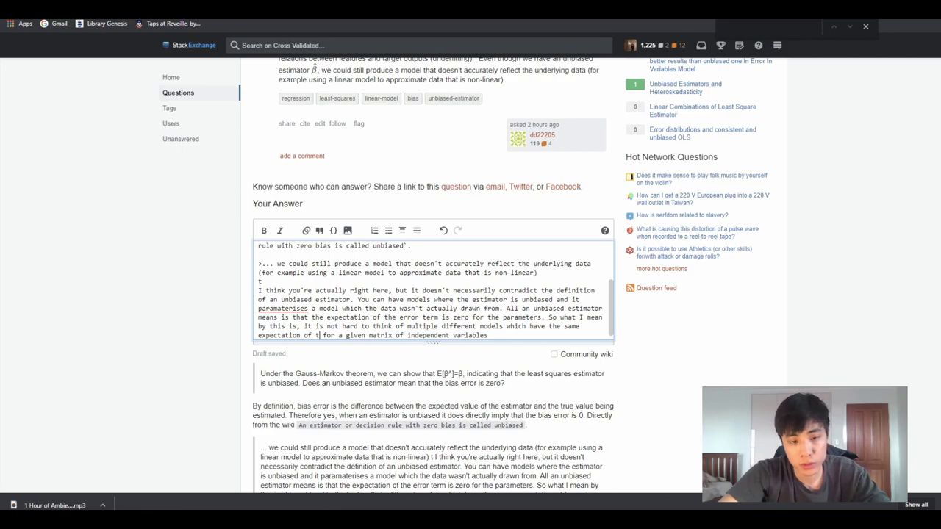
text( oo)
key(BackSpace)
text(ut)
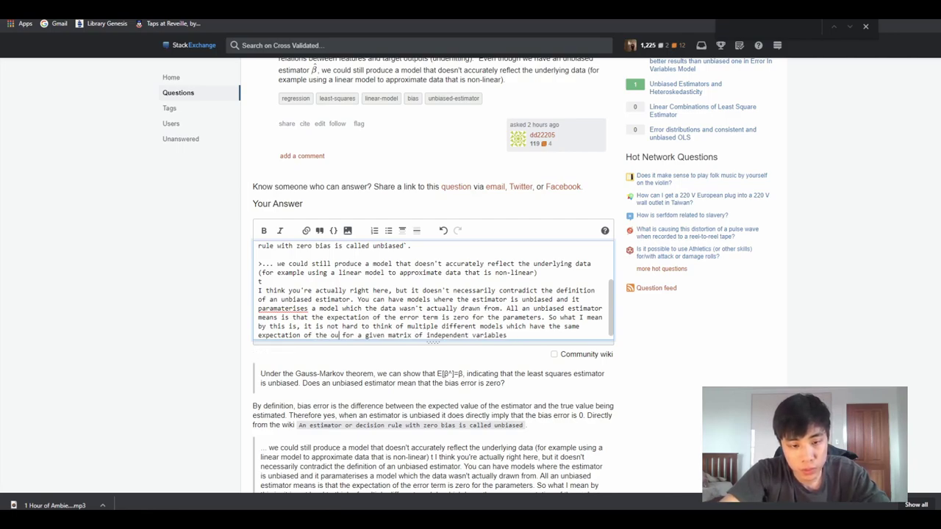
text(put)
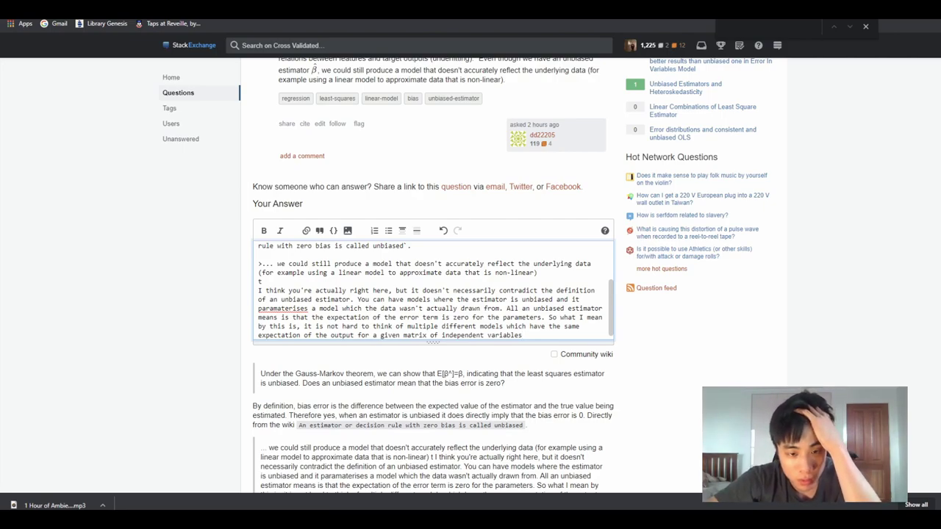
scroll(432, 294, down, 1)
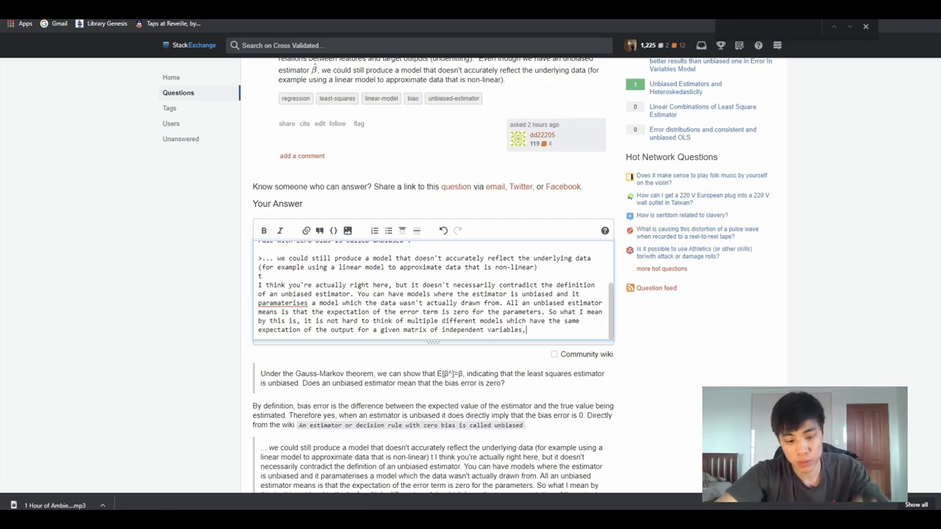
- Delete the stray 't' line and extend the sentence with ', but for values outside the support'
text(, but they)
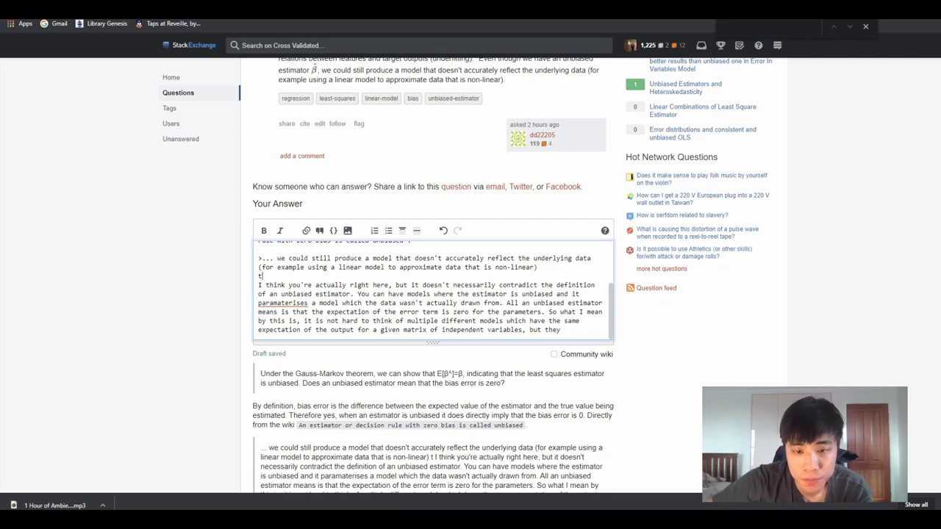
click(261, 276)
key(BackSpace)
scroll(470, 294, down, 2)
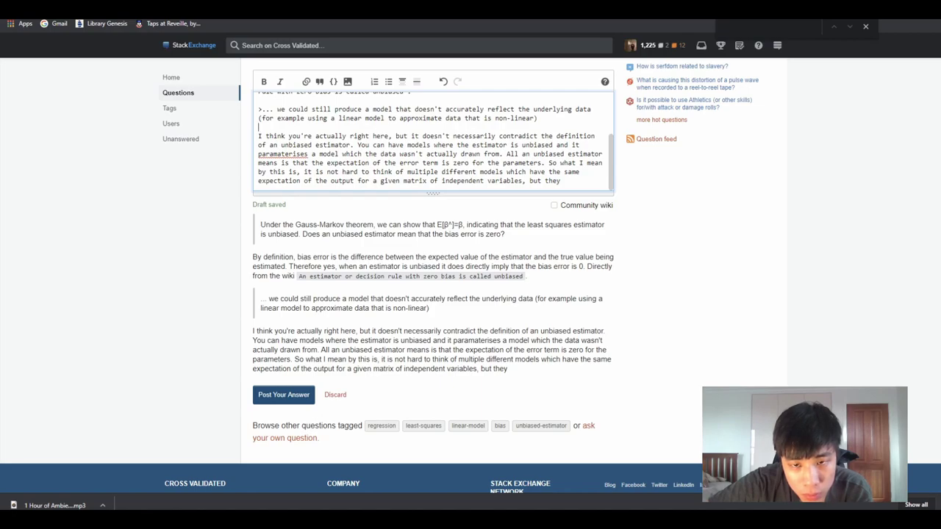
mouse_move(563, 180)
mouse_down()
mouse_move(547, 180)
mouse_move(559, 180)
mouse_up()
click(545, 180)
click(558, 180)
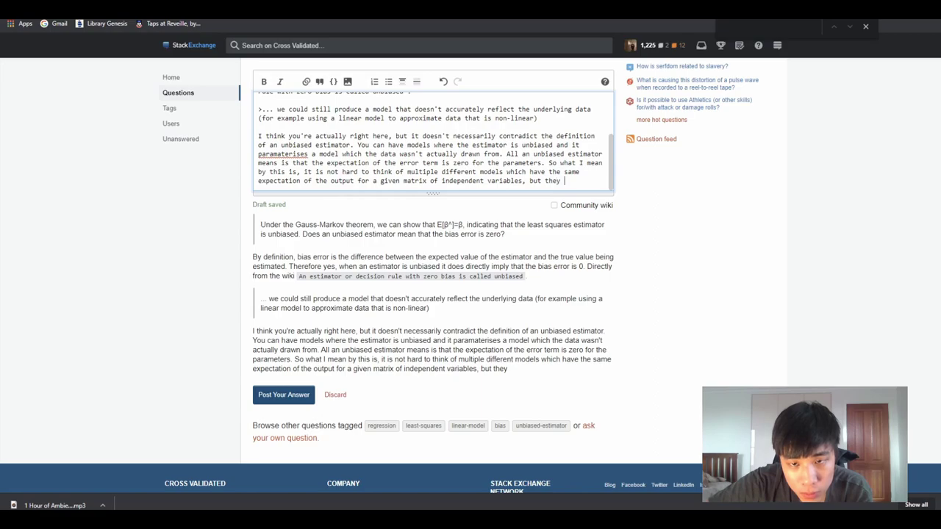
key(BackSpace)
key(BackSpace)
key(BackSpace)
text(f)
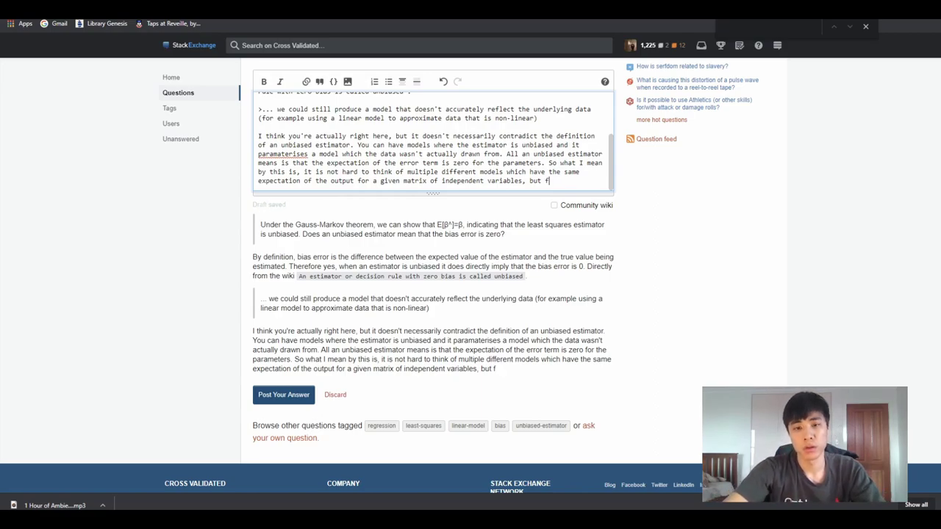
text(or values outside th)
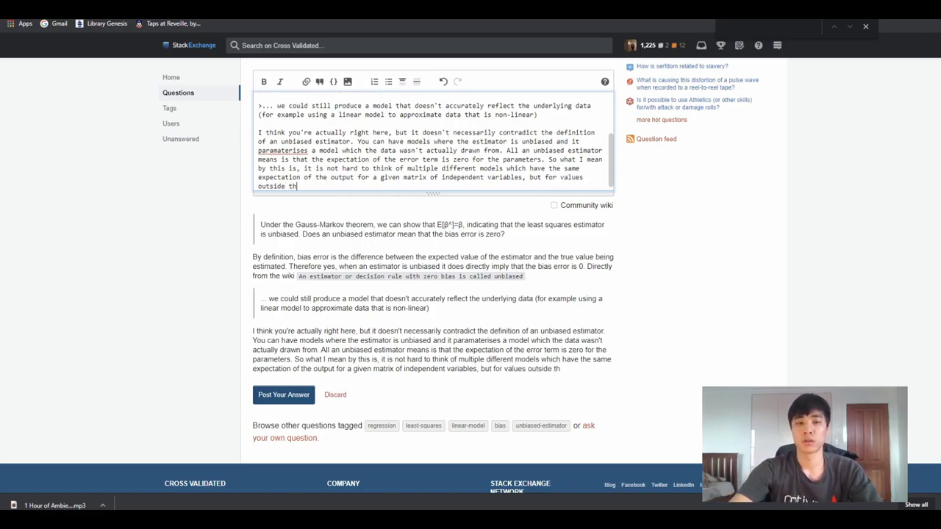
text(e s)
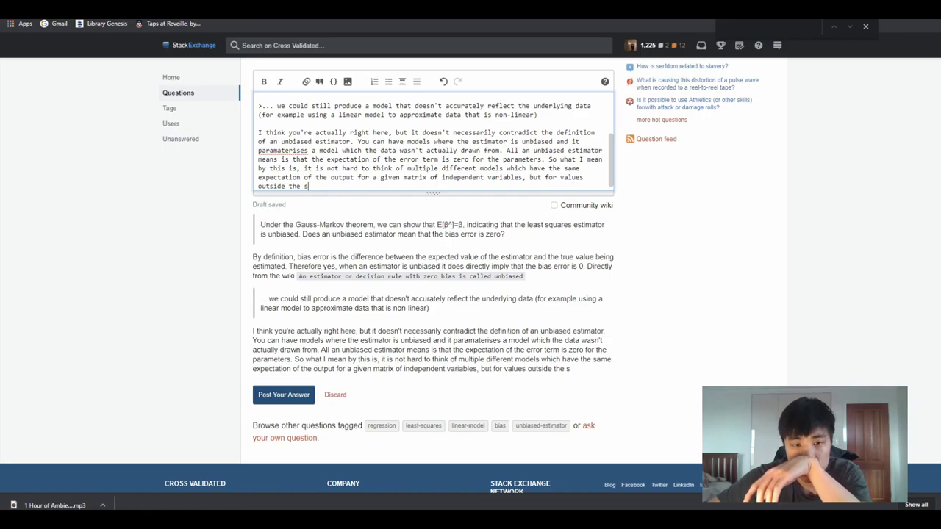
- Add that outside the support it could differ, then start 'I could be wrong about this though, if'
drag(308, 186, 523, 177)
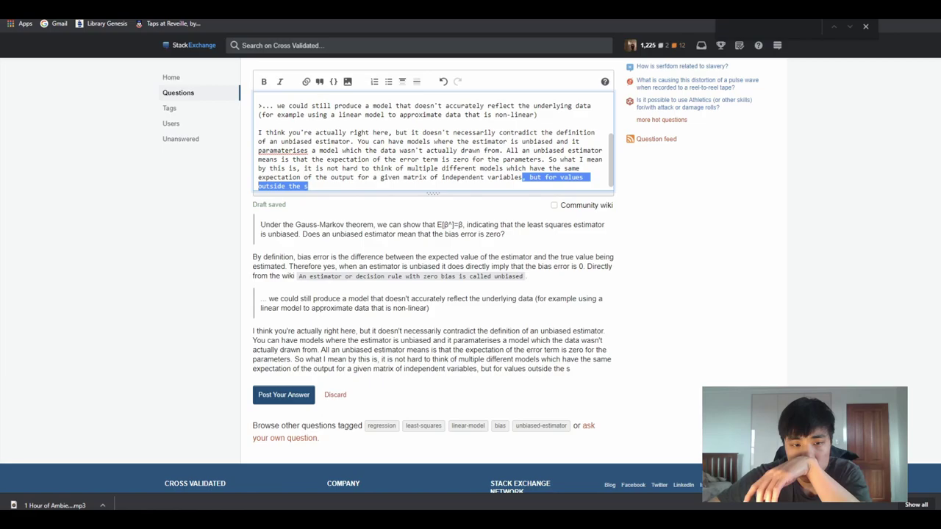
click(308, 186)
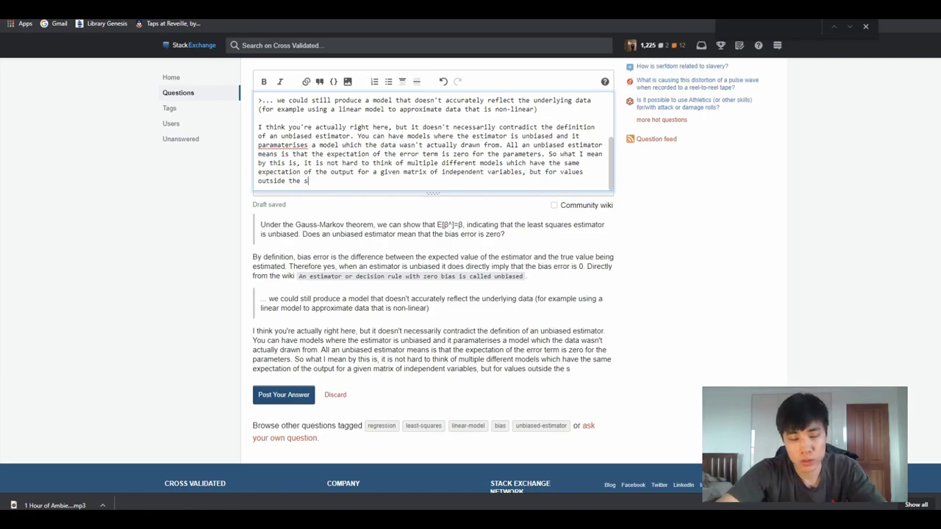
text(upport )
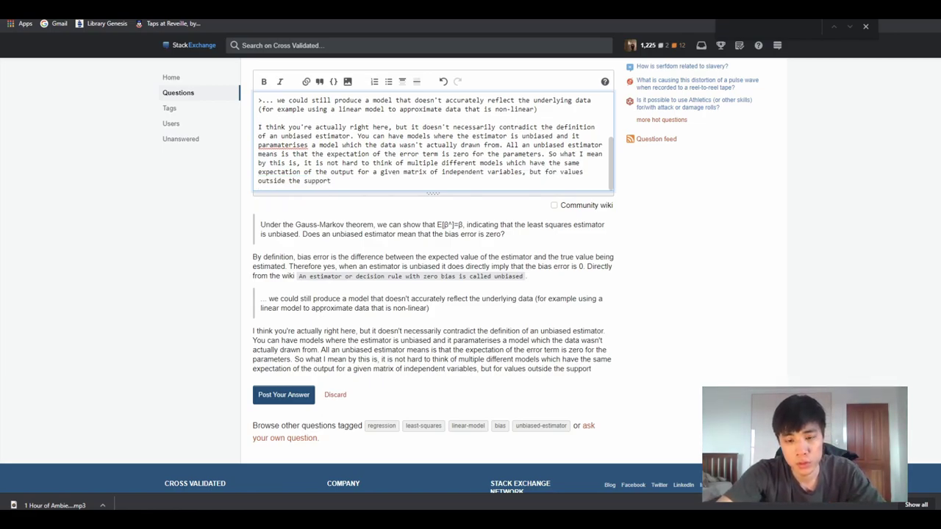
text(the )
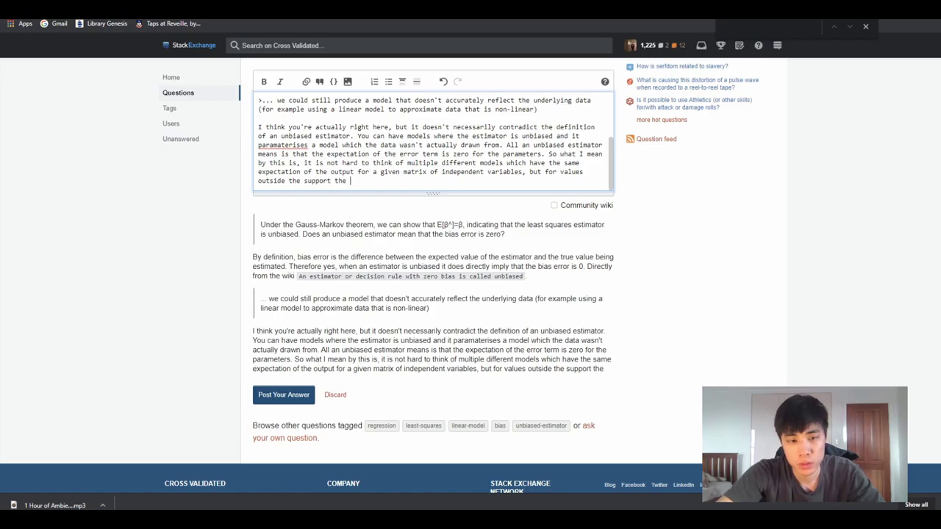
text(curves cou)
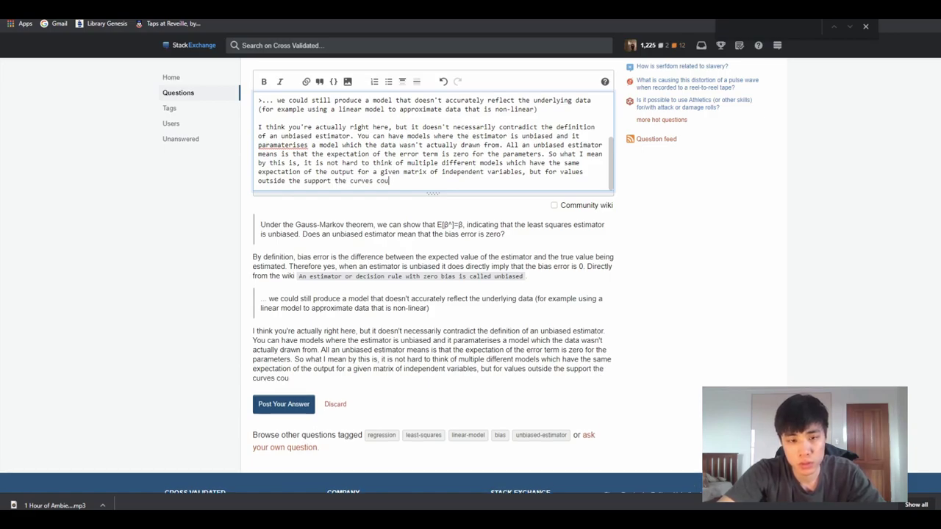
text(ld d)
key(ctrl+BackSpace)
key(ctrl+BackSpace)
key(ctrl+BackSpace)
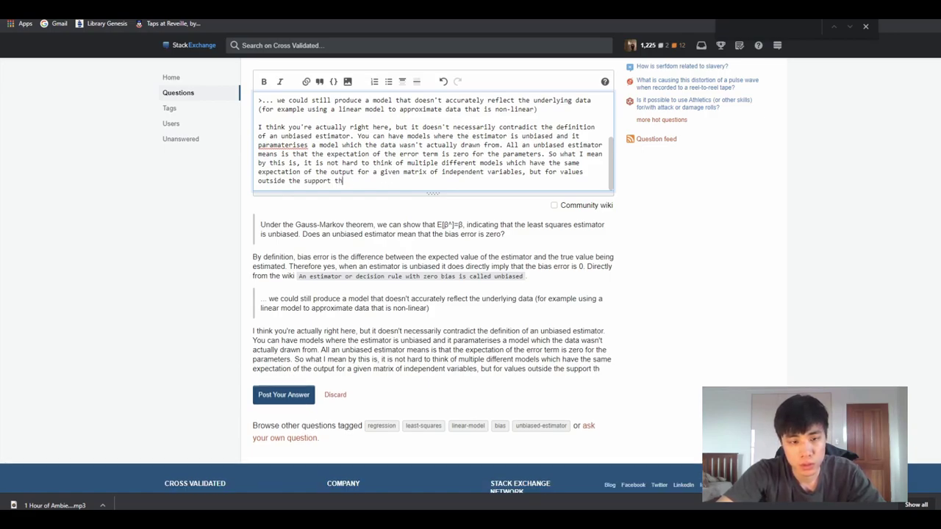
key(ctrl+BackSpace)
text(it ou)
key(BackSpace)
key(BackSpace)
text(cou)
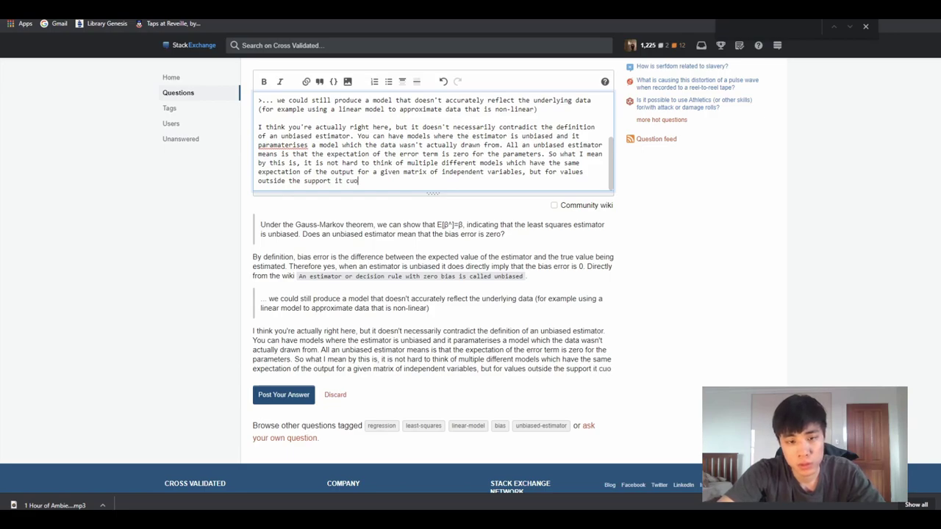
text(ld differ)
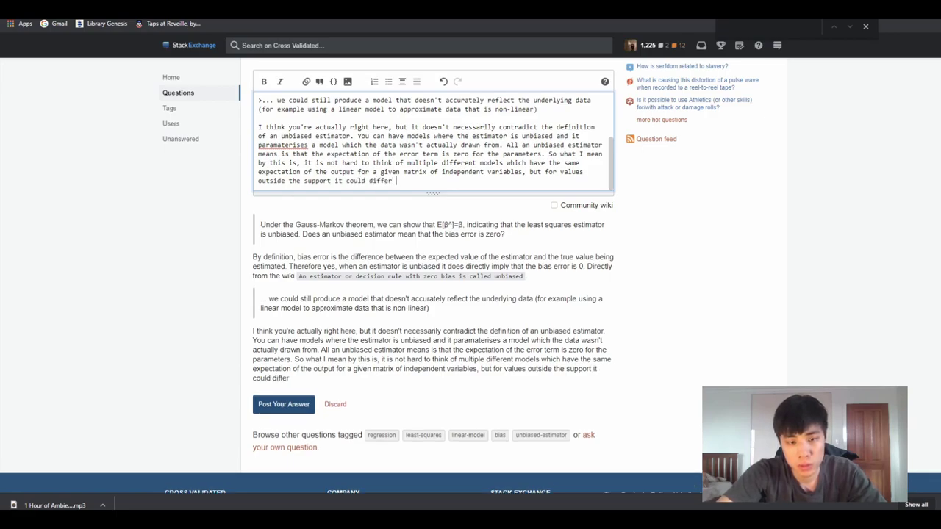
text(. I could be)
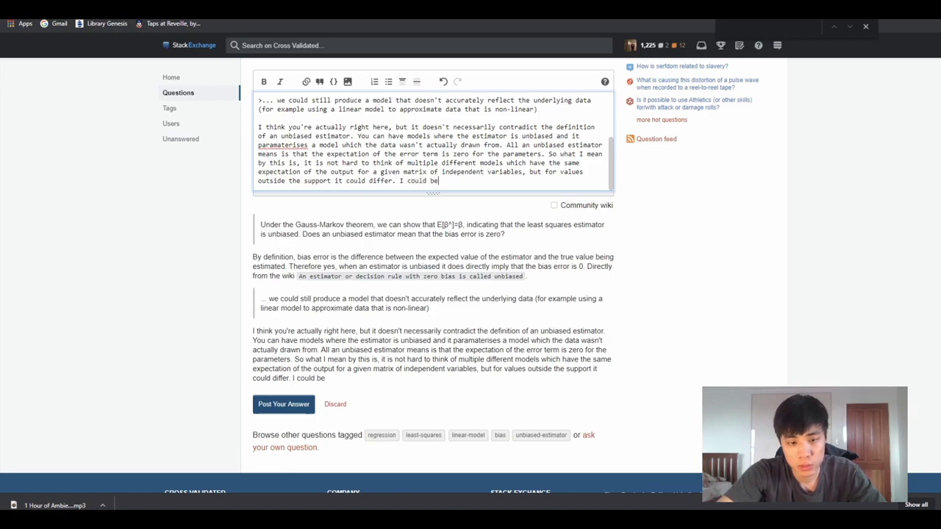
text( wrong about this though)
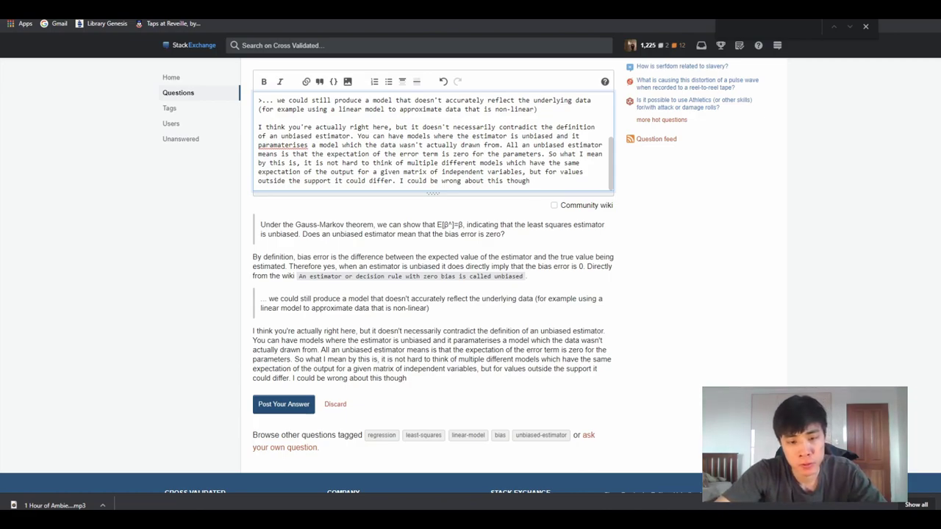
text(, )
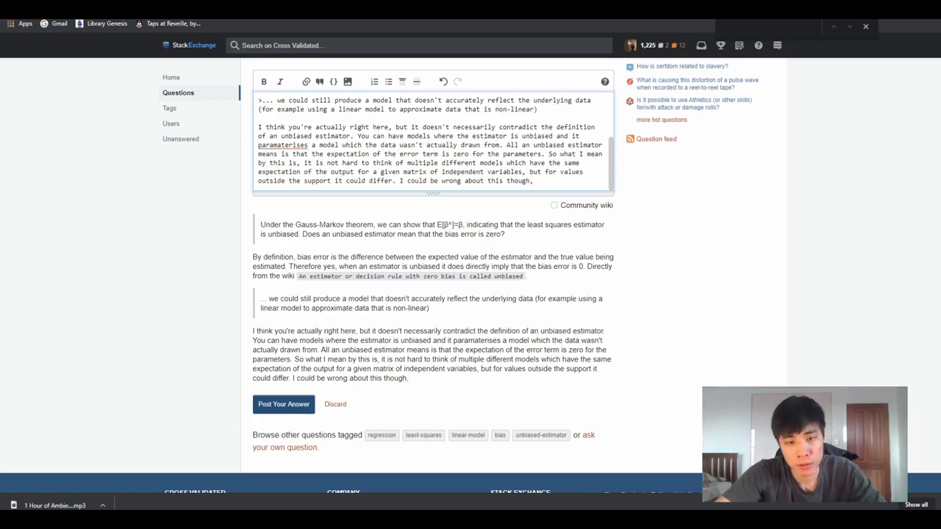
text(if)
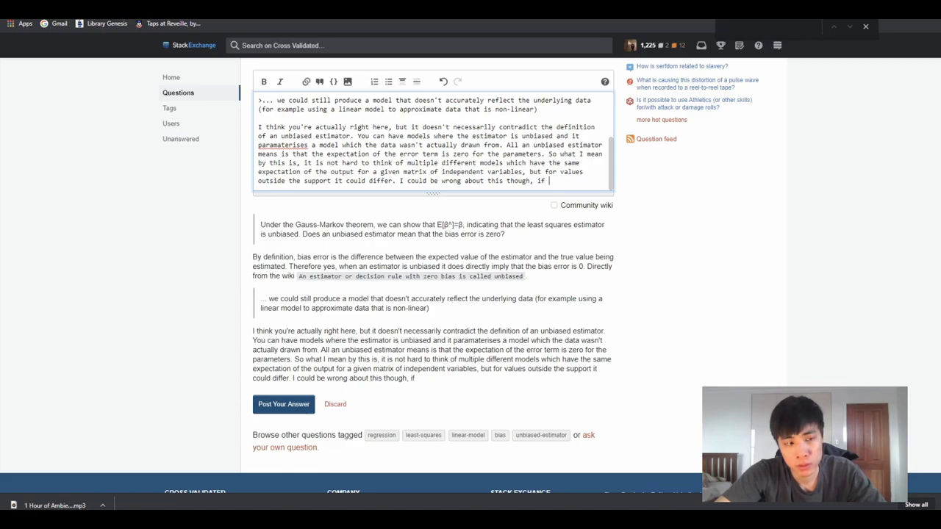
- Finish: if two models' parameter expectations match at every point, they might necessarily be the same model
text(tw)
text(o models have the )
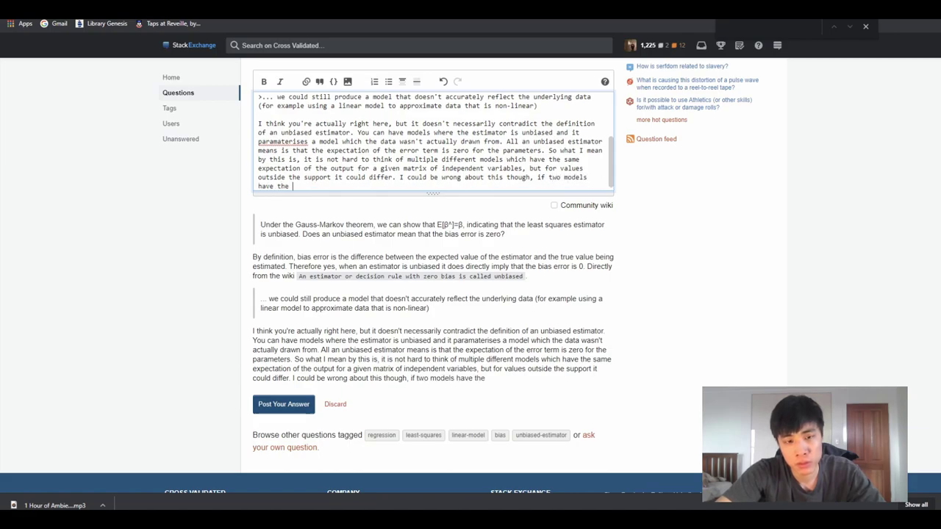
text(s)
key(BackSpace)
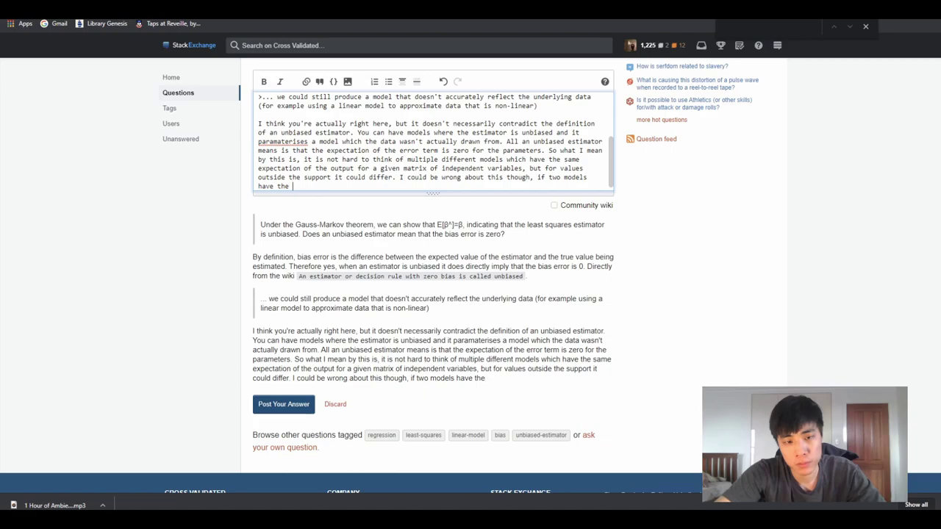
key(BackSpace)
key(BackSpace)
key(BackSpace)
key(BackSpace)
key(BackSpace)
key(BackSpace)
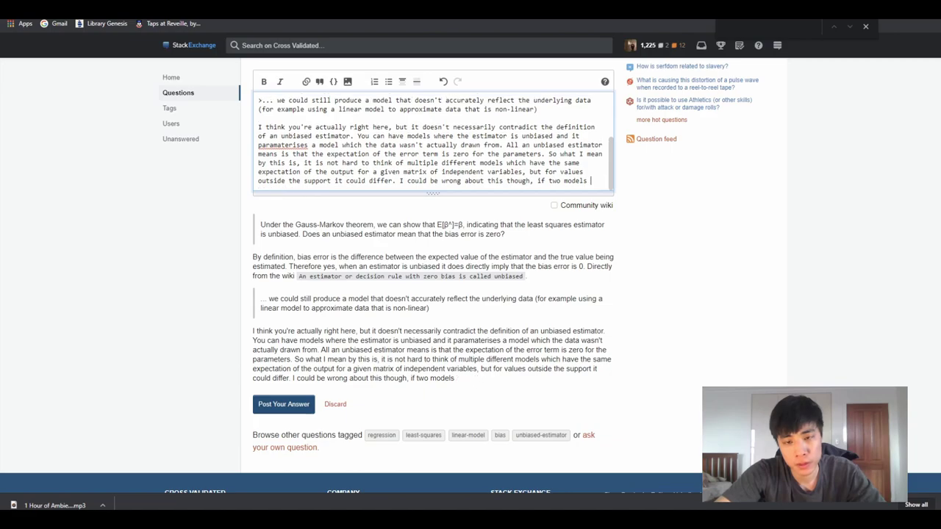
text(p)
key(BackSpace)
key(BackSpace)
text(parameters e)
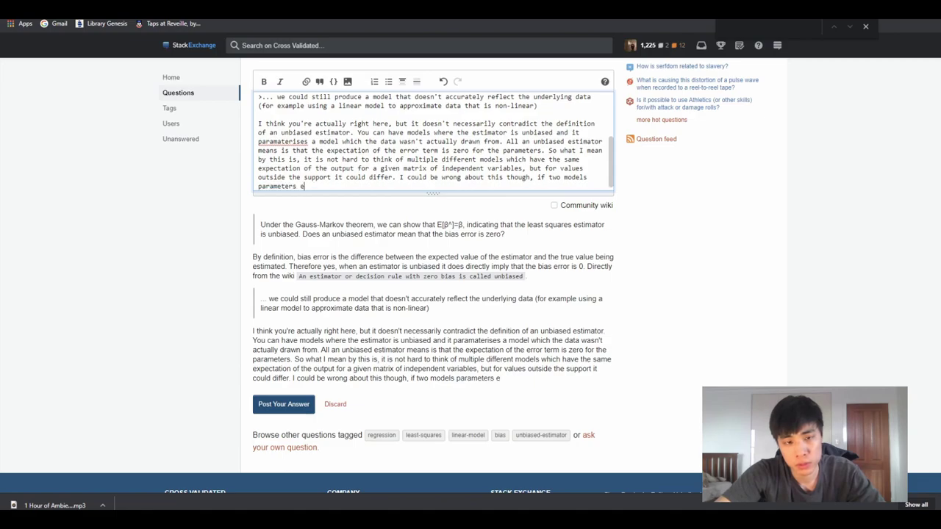
text(xpectations have the )
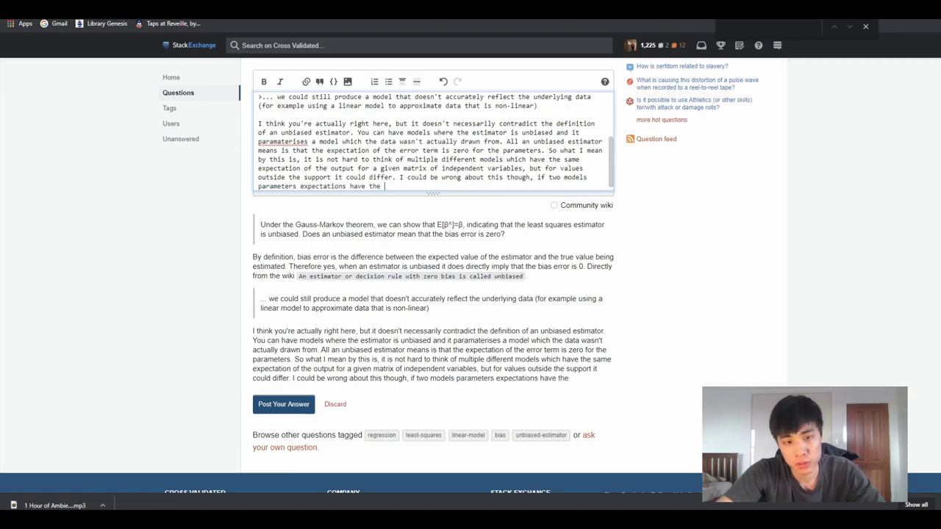
text(same value at ev)
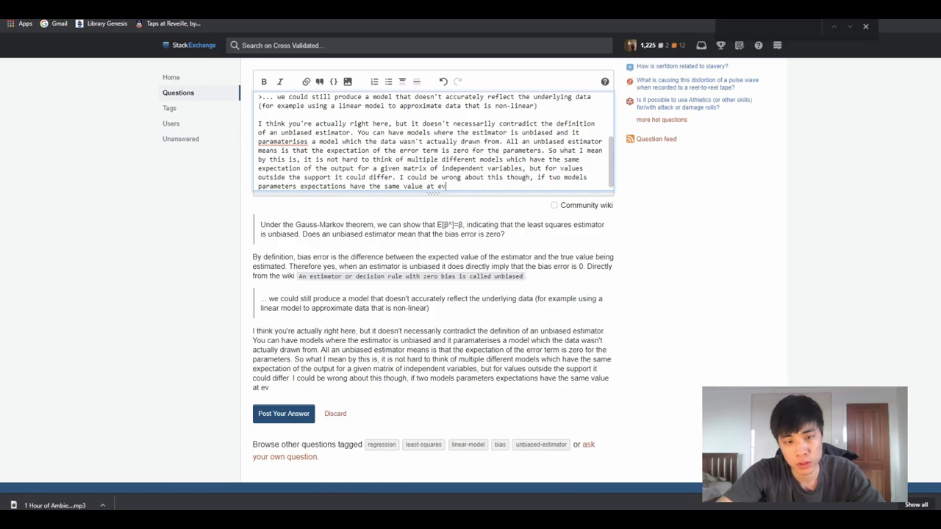
text(ery point on the cur)
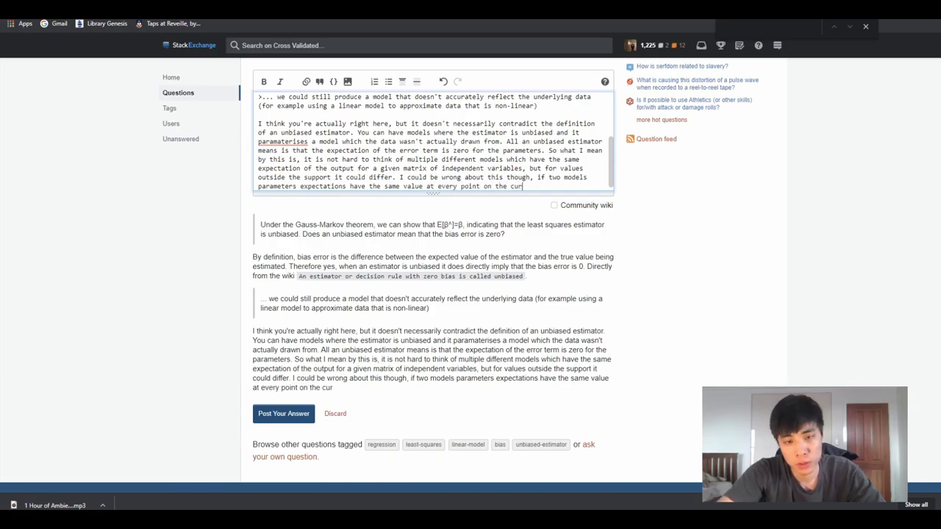
text(ve, they )
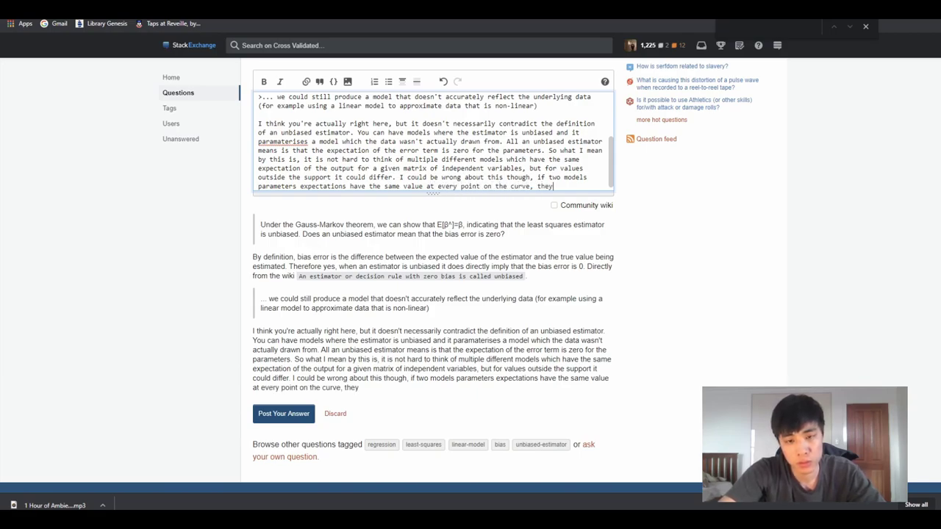
text(might necessarily)
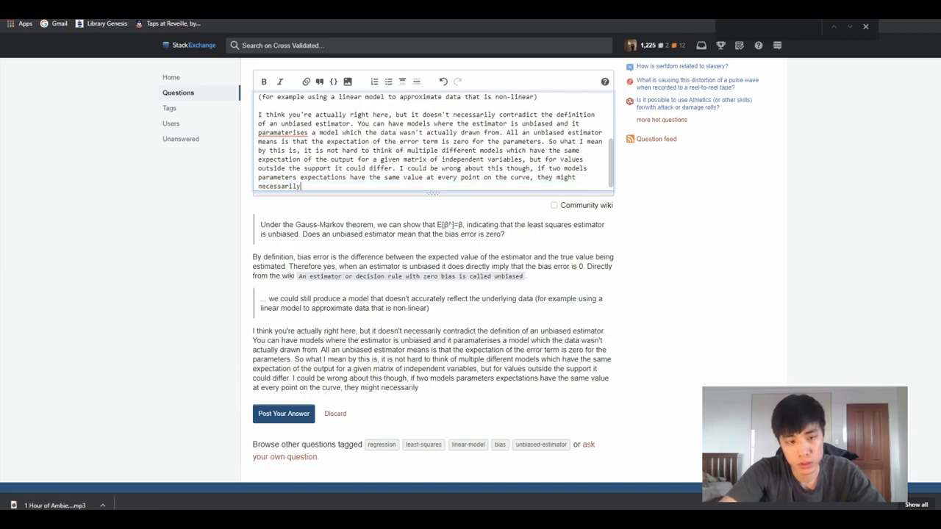
text( have to be the same m)
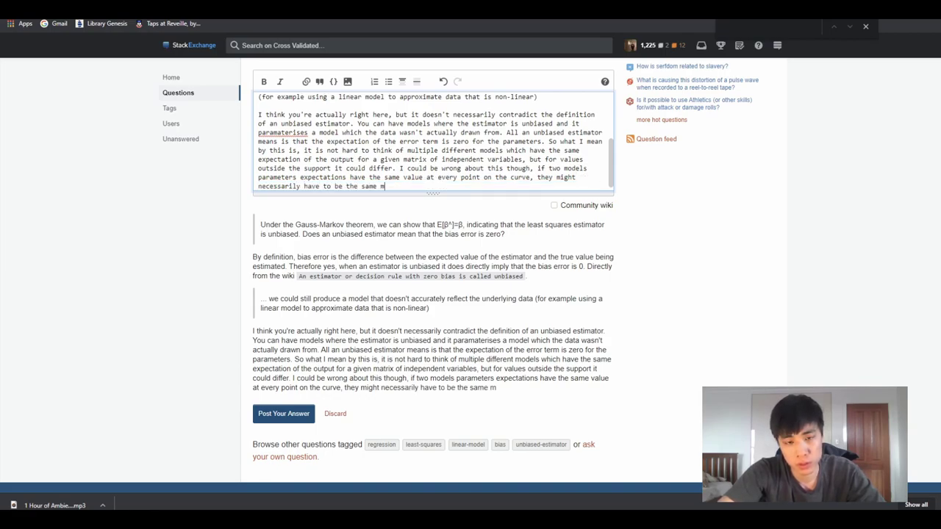
text(odel.)
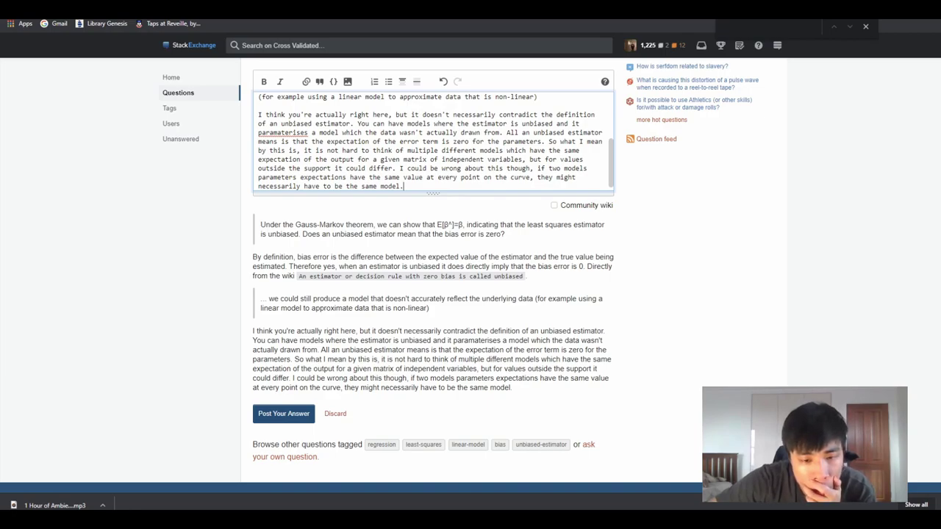
scroll(470, 275, down, 1)
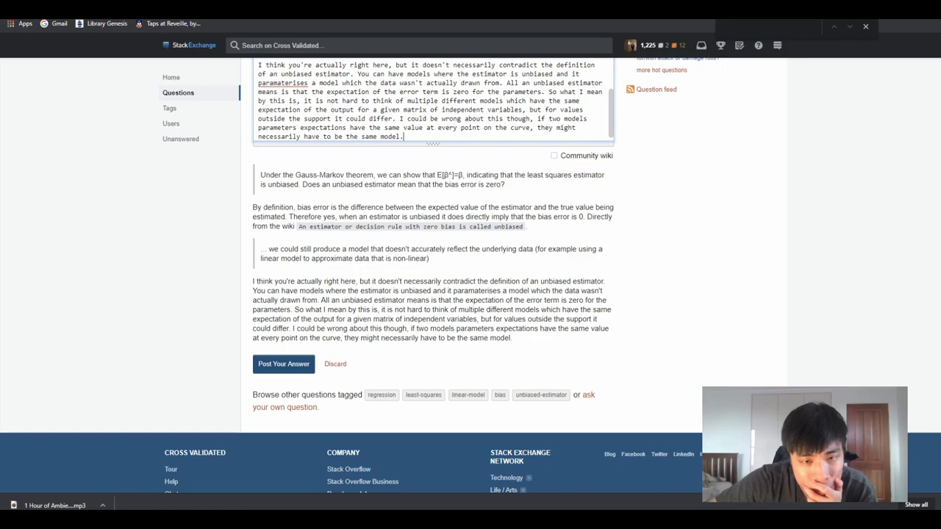
scroll(434, 103, up, 3)
scroll(434, 220, up, 2)
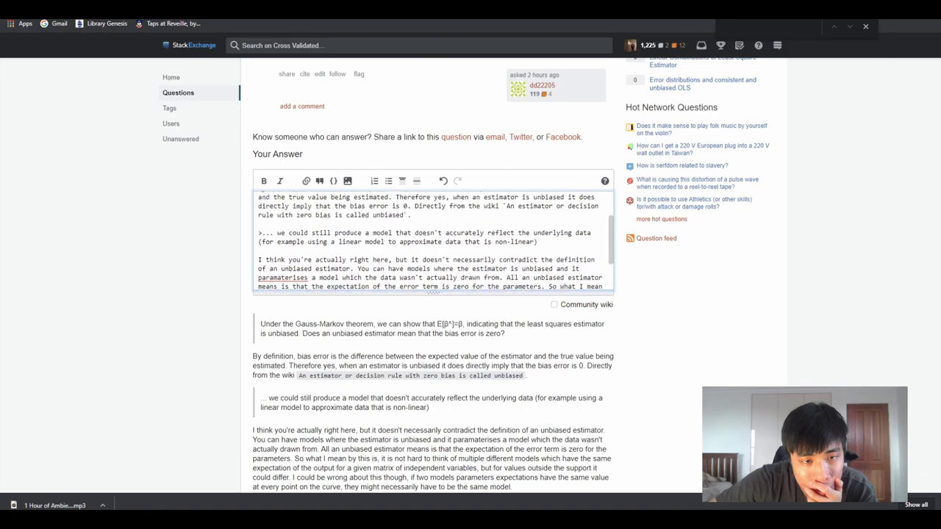
scroll(433, 242, up, 1)
scroll(434, 243, up, 1)
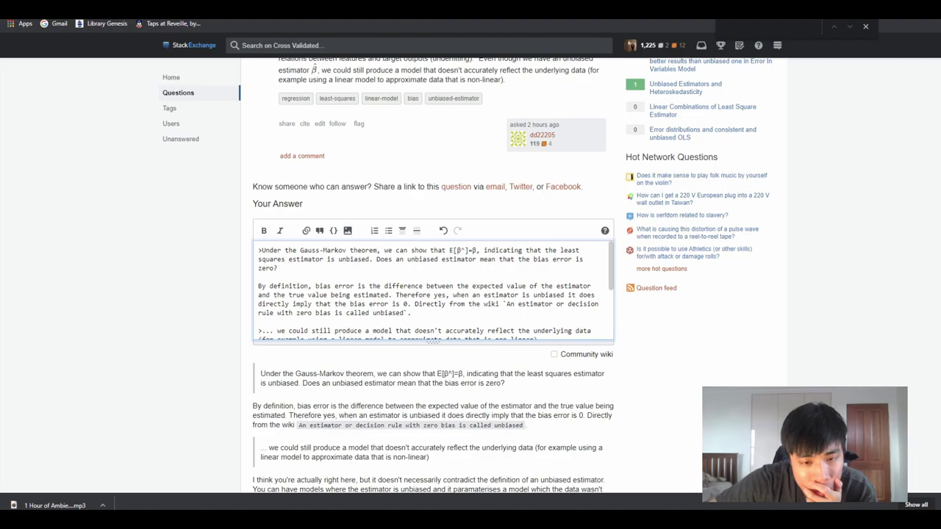
scroll(434, 294, up, 1)
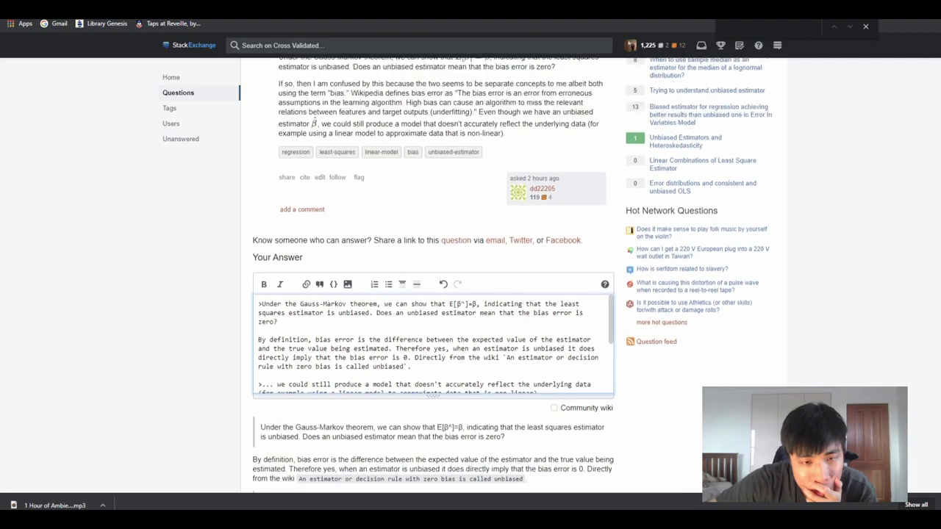
scroll(433, 294, up, 4)
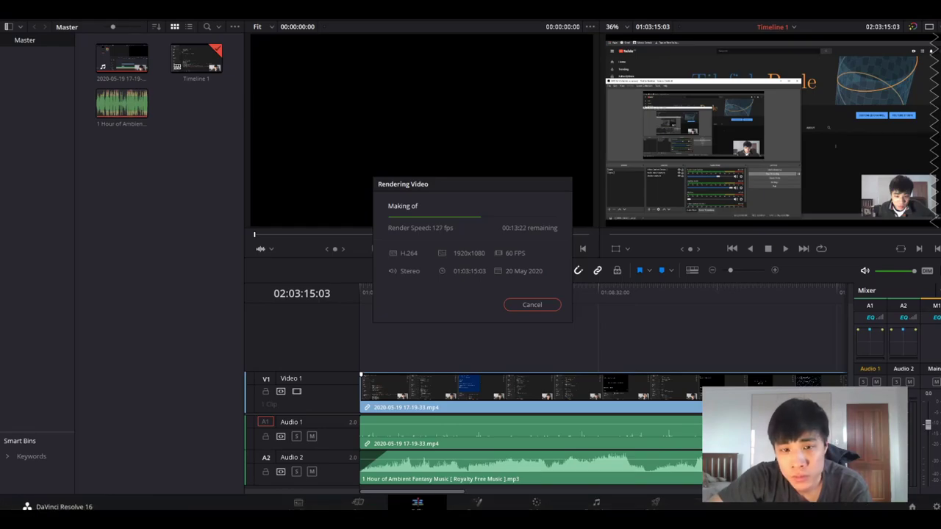
click(222, 463)
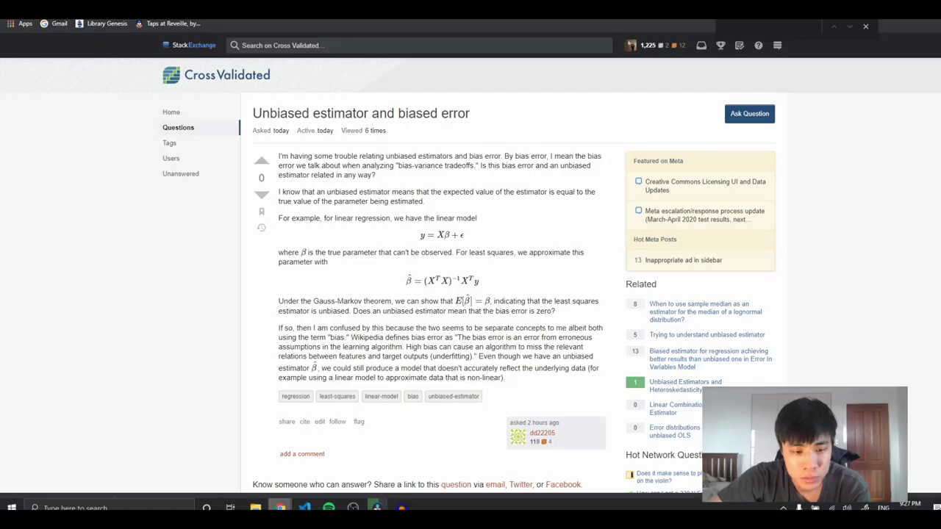
scroll(470, 280, down, 1)
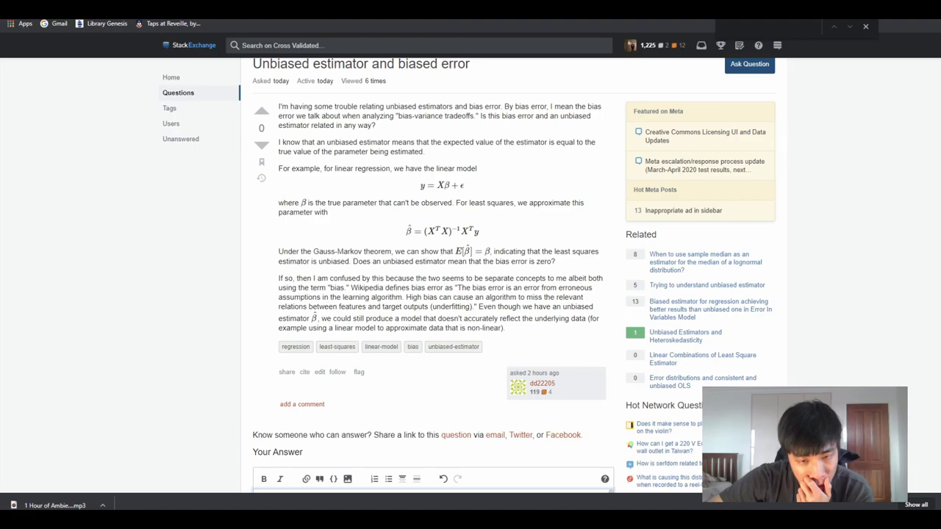
key(ctrl+v)
scroll(434, 279, up, 1)
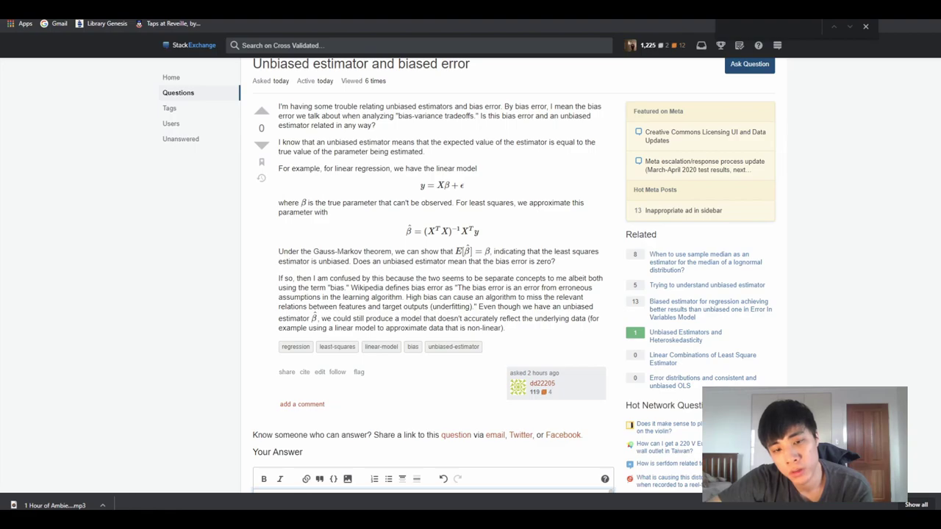
scroll(471, 294, down, 5)
scroll(470, 294, down, 2)
scroll(470, 293, up, 1)
- Post the drafted answer to the question
click(288, 338)
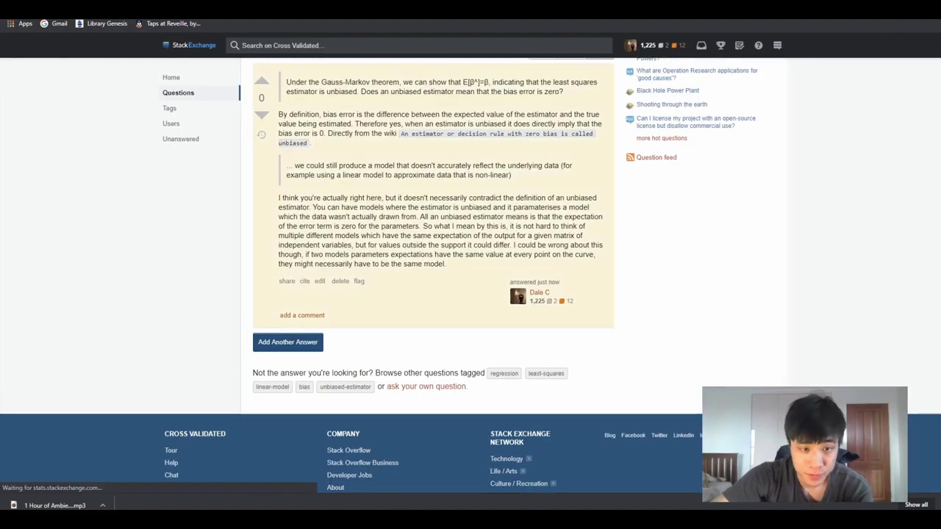
scroll(470, 279, up, 1)
scroll(471, 279, down, 1)
scroll(470, 279, up, 2)
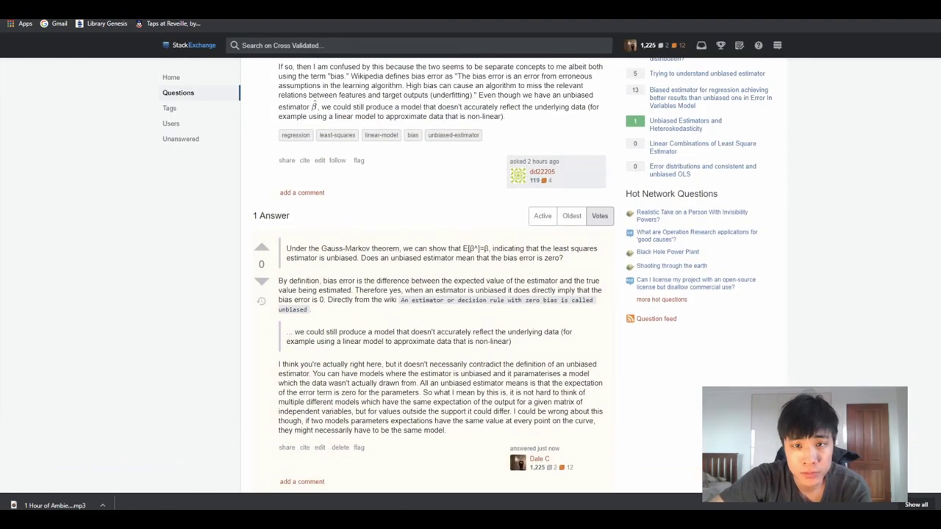
- Return to the question list, load the new activity, and open '$\epsilon$ vs residual'
key(alt+Left)
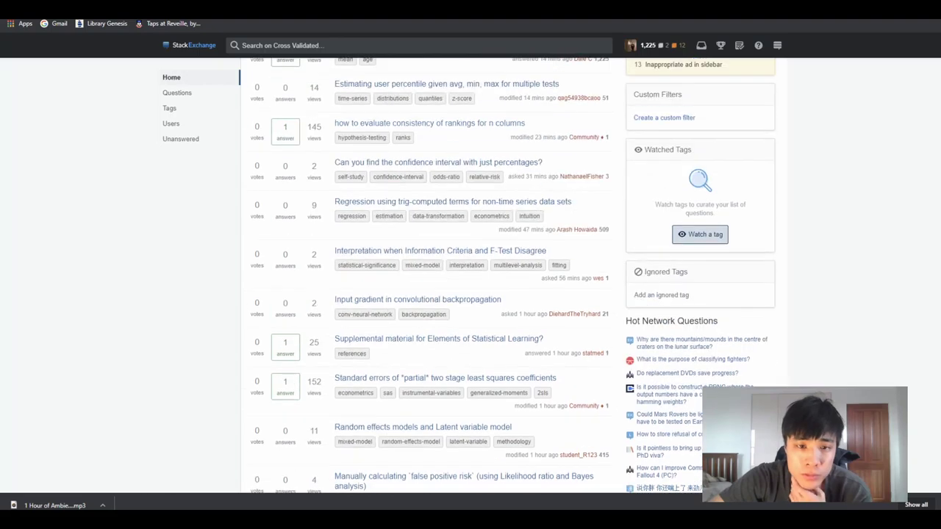
scroll(470, 279, up, 2)
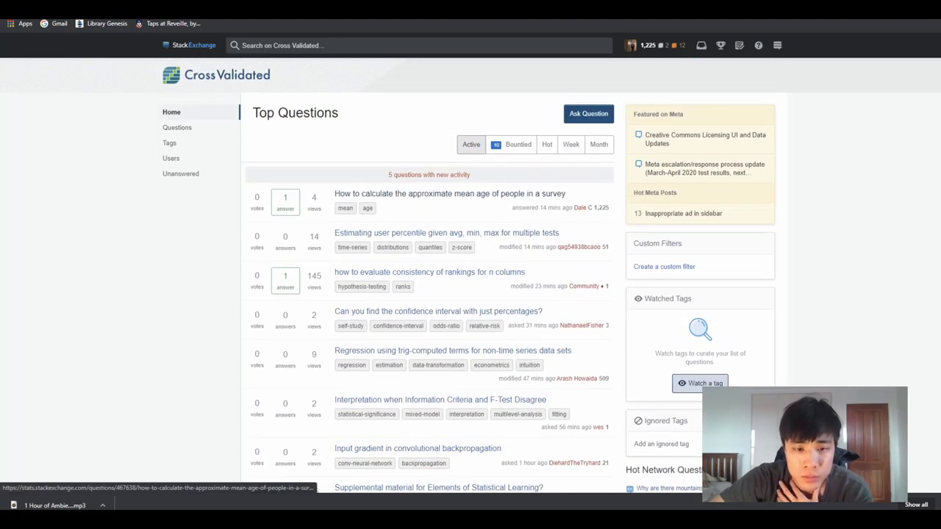
click(428, 174)
scroll(429, 279, down, 1)
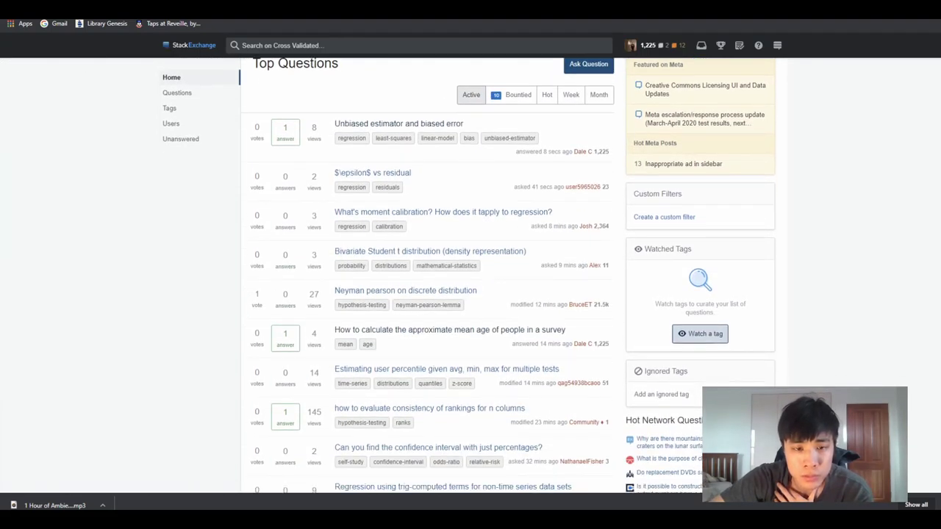
click(373, 173)
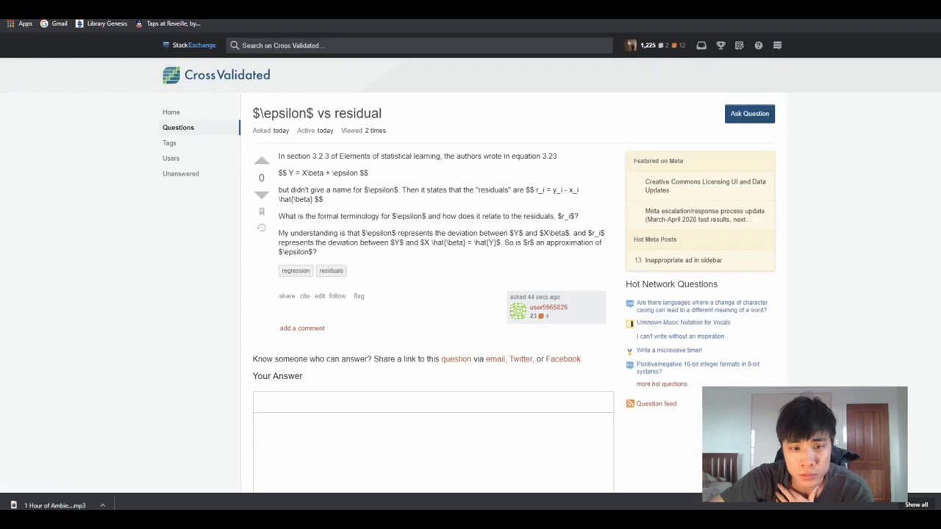
- Scroll through the ε vs residual question, focus the Your Answer editor, then switch browser tabs
scroll(471, 280, down, 2)
scroll(433, 279, up, 2)
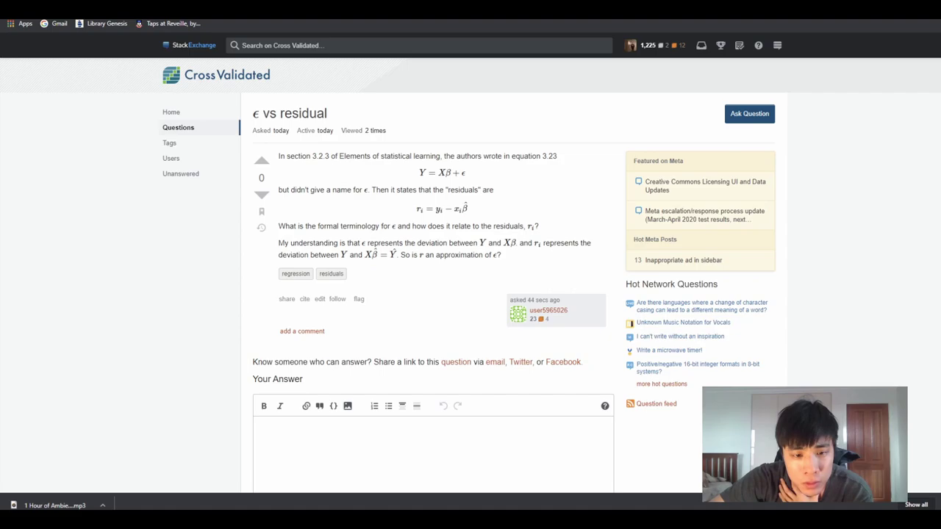
scroll(470, 279, down, 2)
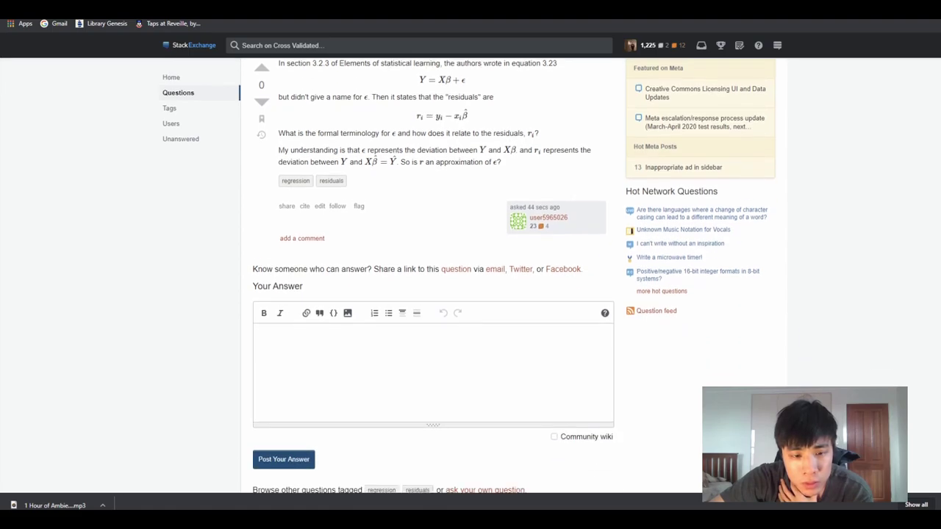
scroll(470, 280, up, 2)
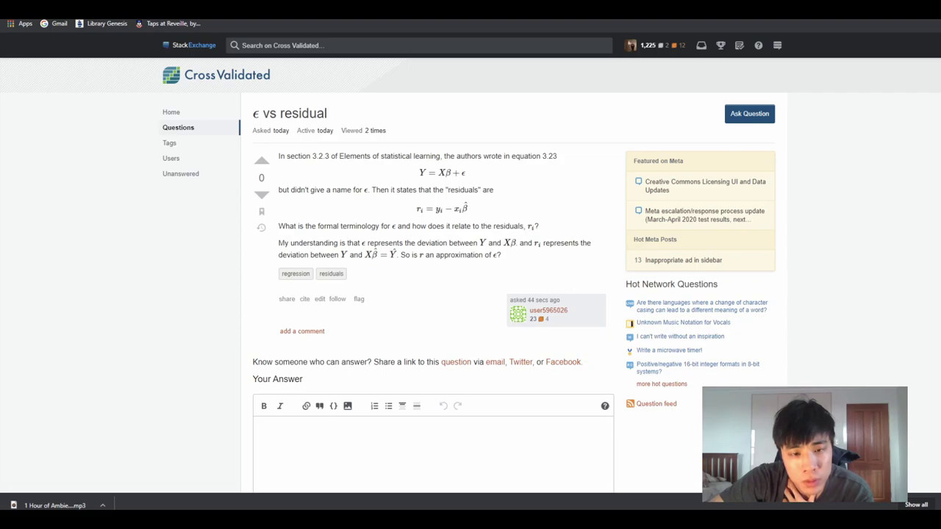
scroll(470, 294, down, 1)
click(258, 377)
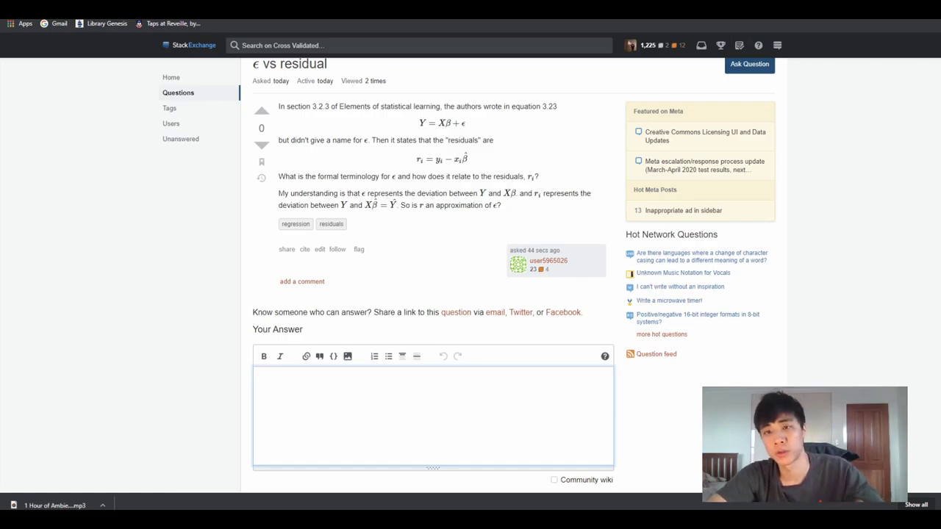
key(ctrl+Tab)
- Search Google for 'error term' and look over the results
key(ctrl+l)
text(error term)
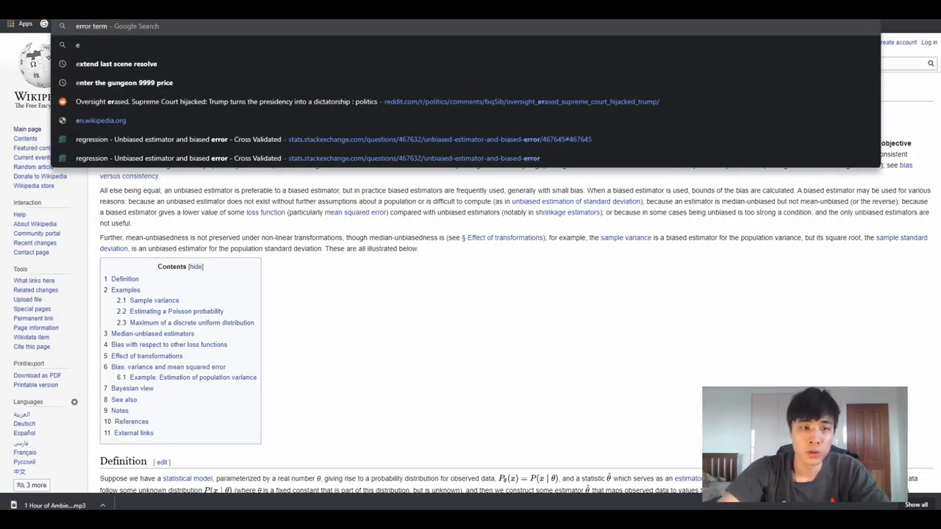
key(Return)
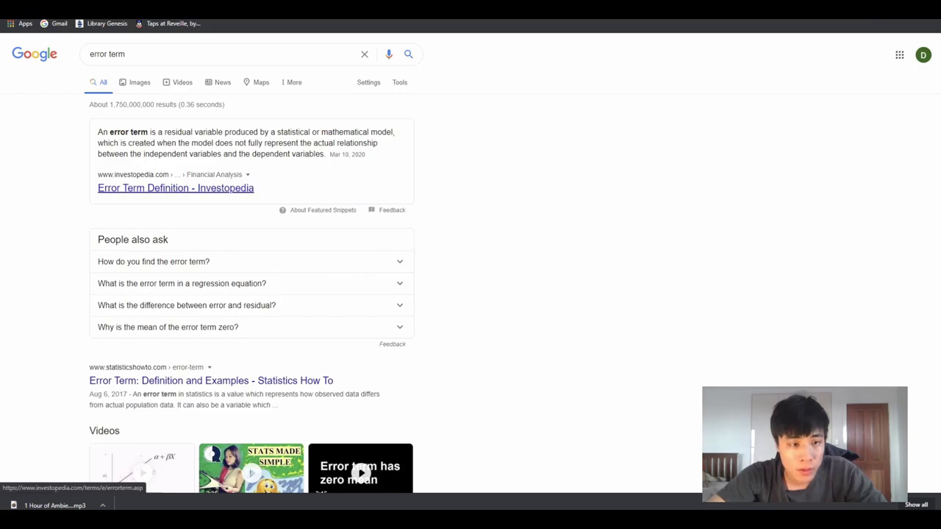
scroll(250, 294, down, 2)
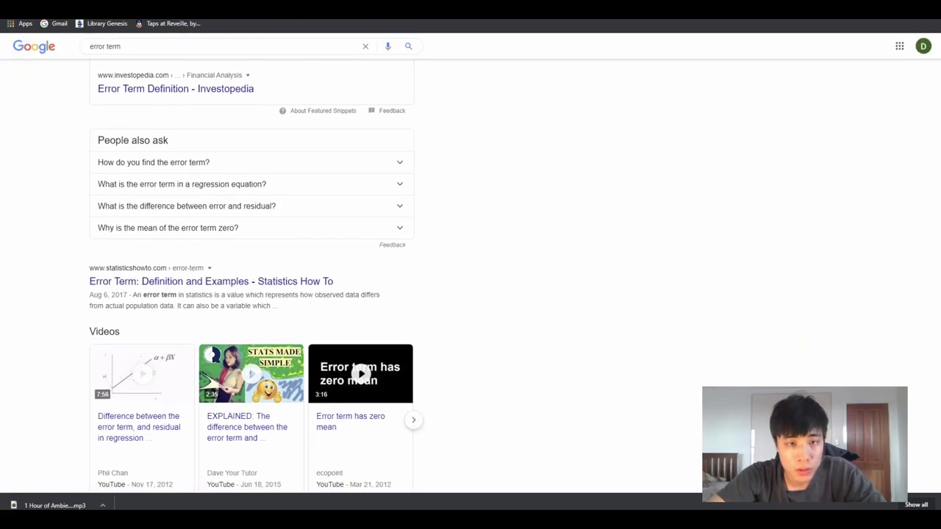
- Start the answer with 'I think the best way to think about it is, the error term really a distribution.'
key(ctrl+w)
click(260, 189)
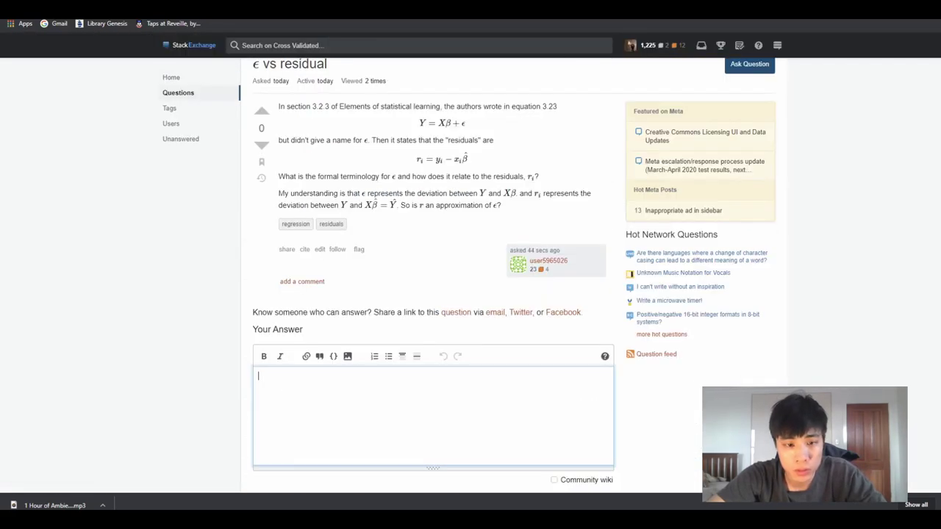
text(I think the )
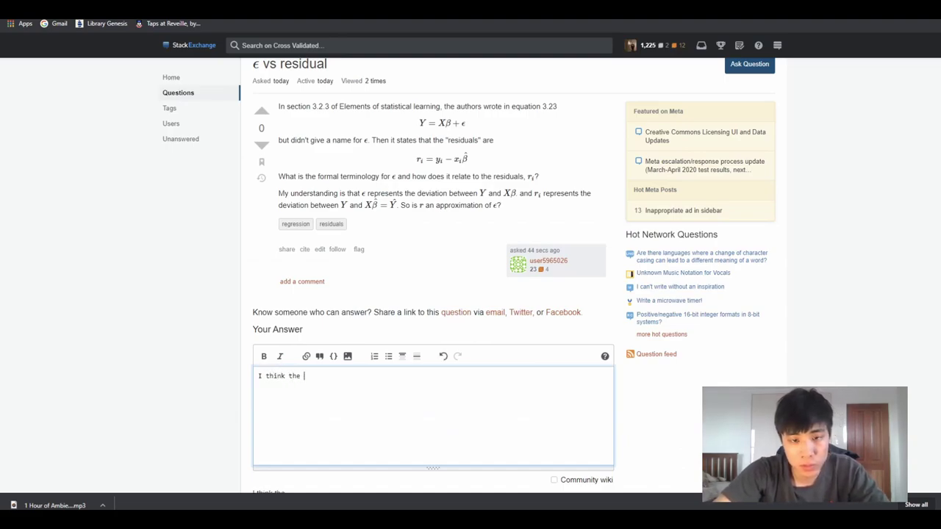
text(best ay)
text(y to t)
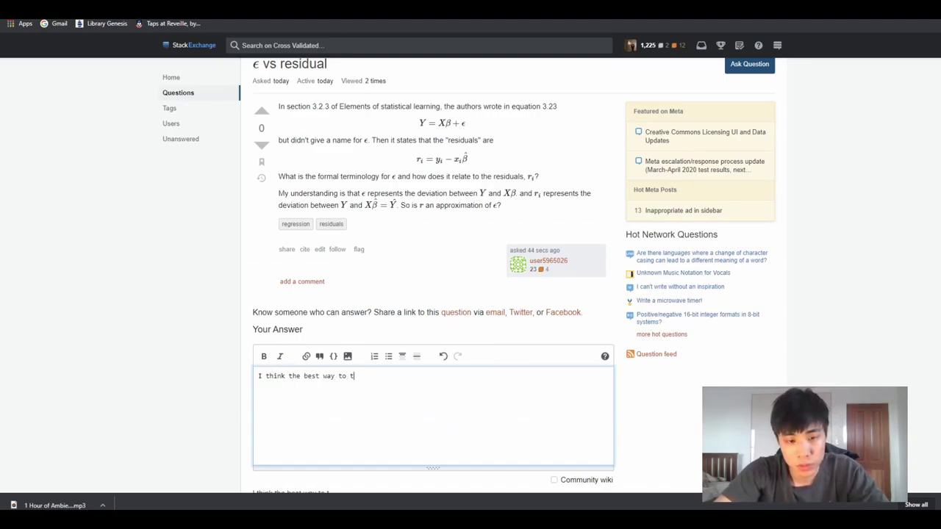
text(hink about it i)
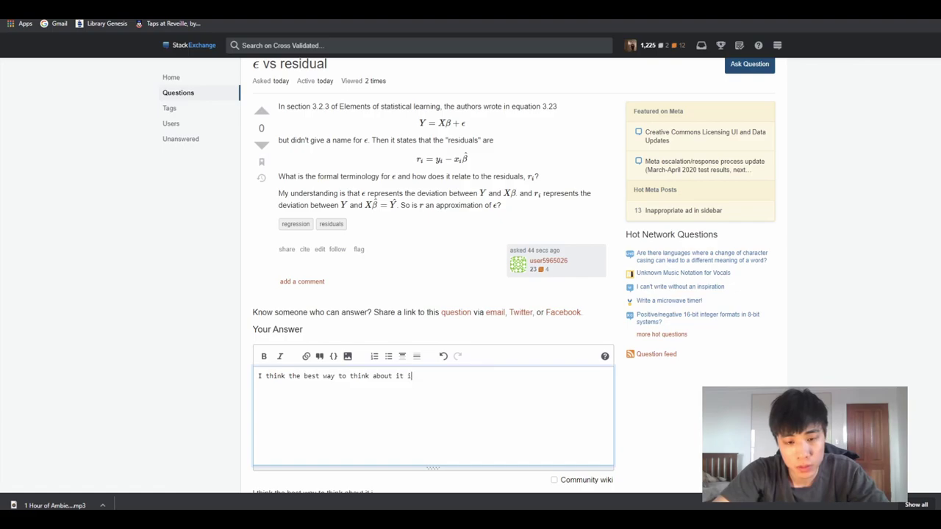
text(s, the error t)
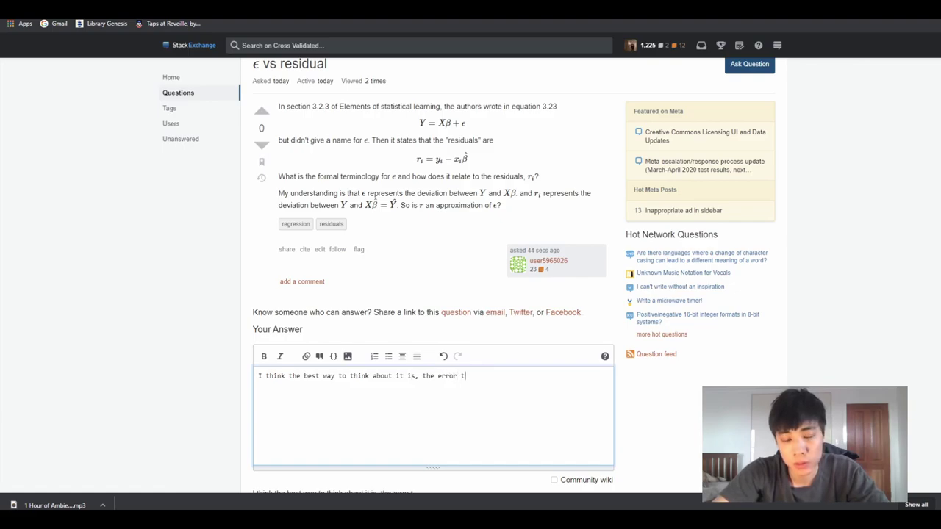
text(erm isreally a d)
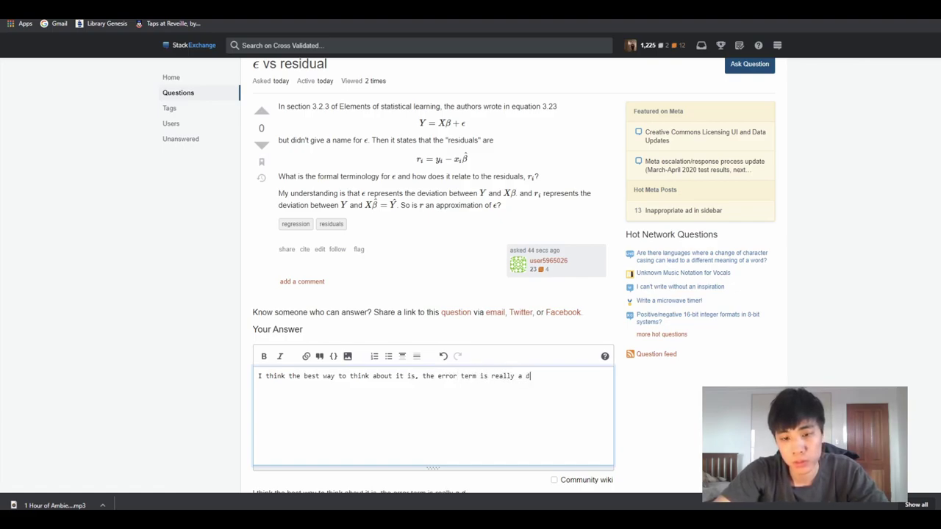
text(istribution.)
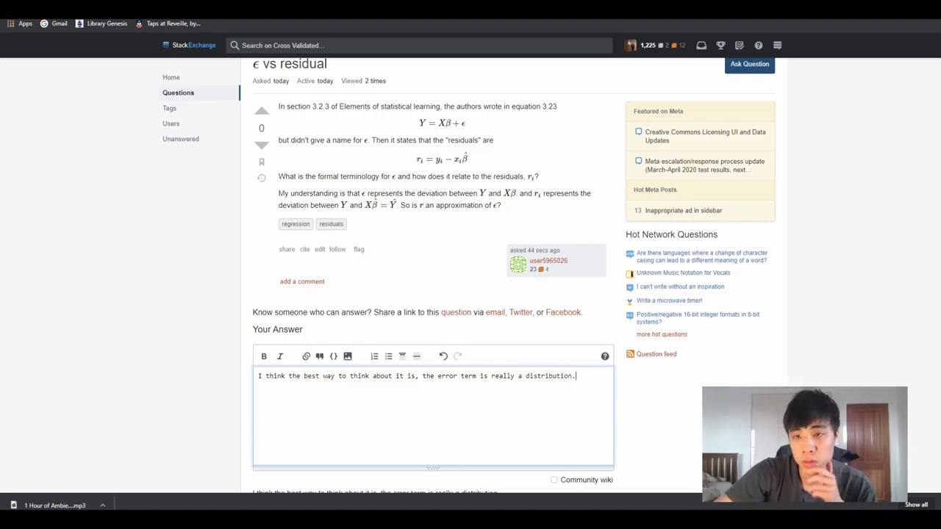
key(ctrl+Tab)
- Open the 'Errors and residuals - Wikipedia' article from the error term search results
scroll(250, 323, up, 1)
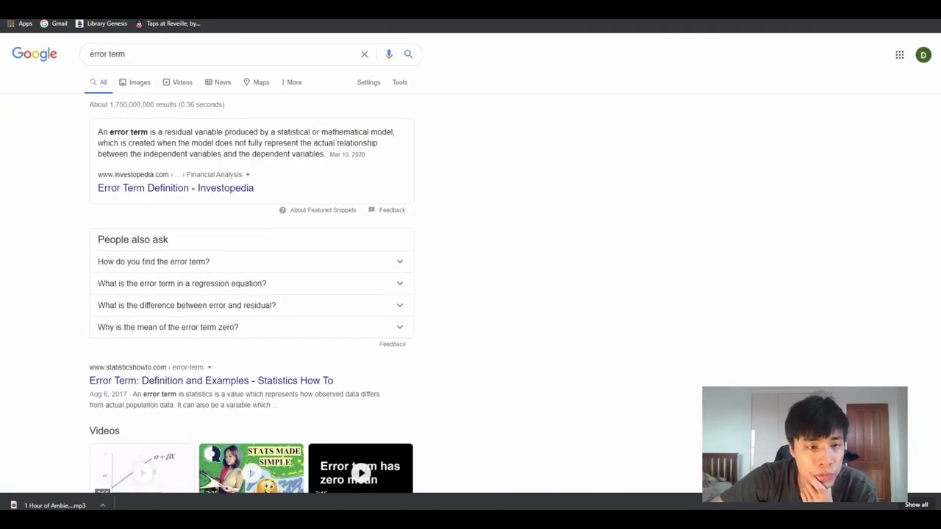
scroll(250, 324, down, 2)
scroll(235, 376, down, 5)
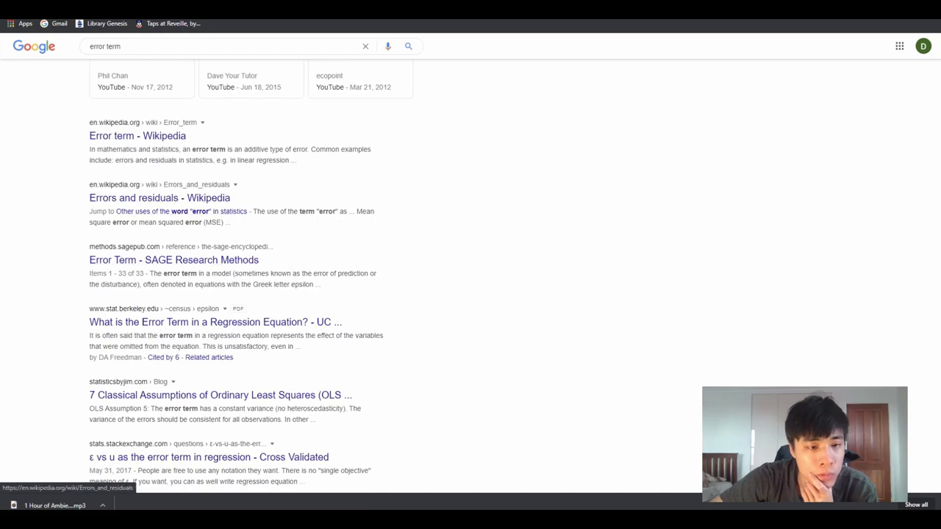
drag(90, 122, 184, 151)
click(183, 151)
click(160, 197)
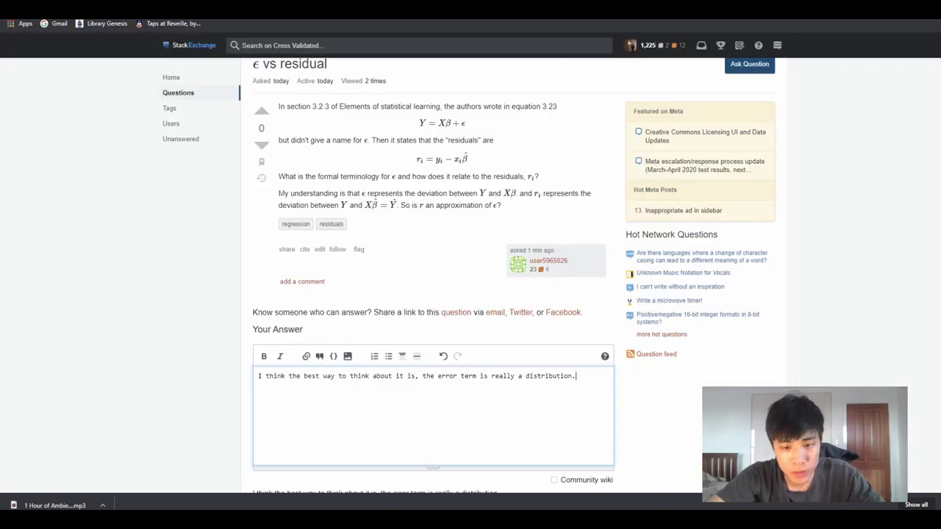
- Replace the draft with 'The two are closely related and I think you hit the nail on the head.'
key(ctrl+shift+Left)
key(ctrl+shift+Left)
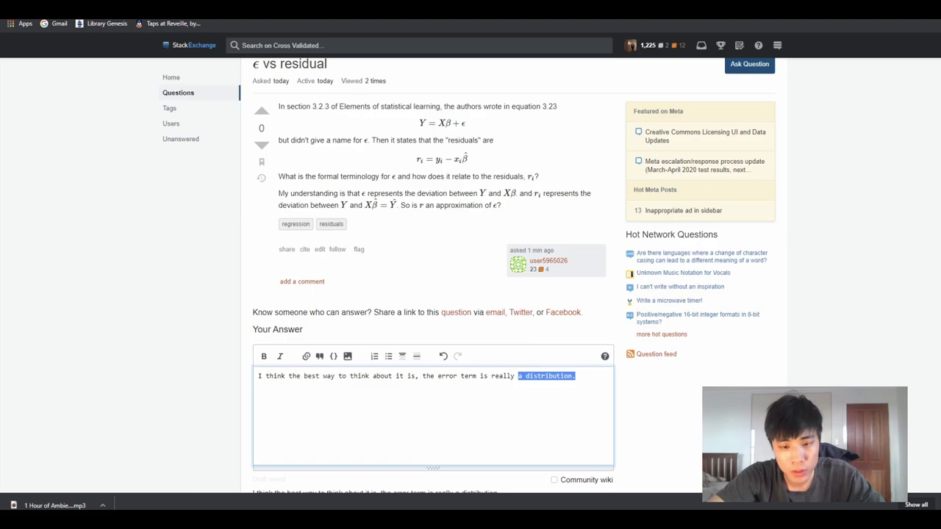
key(ctrl+shift+Left)
key(ctrl+a)
text(The tw)
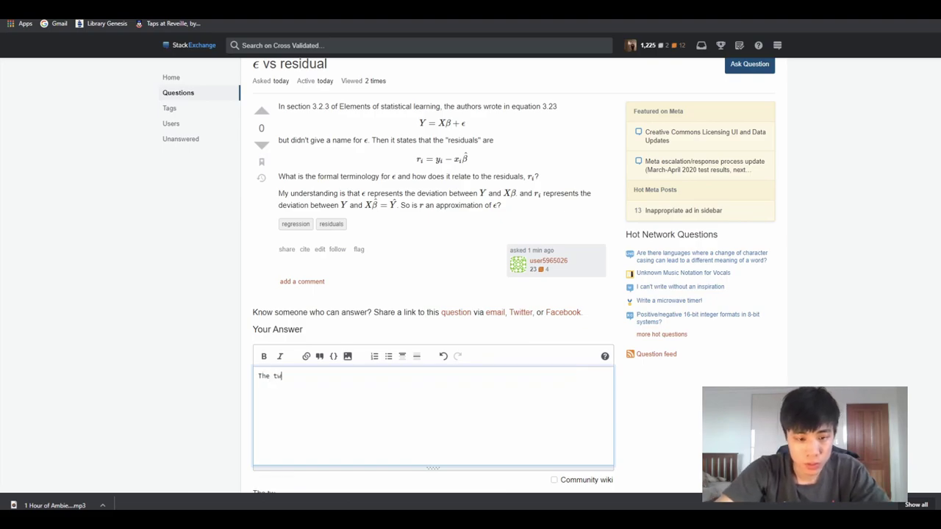
text(o are closely)
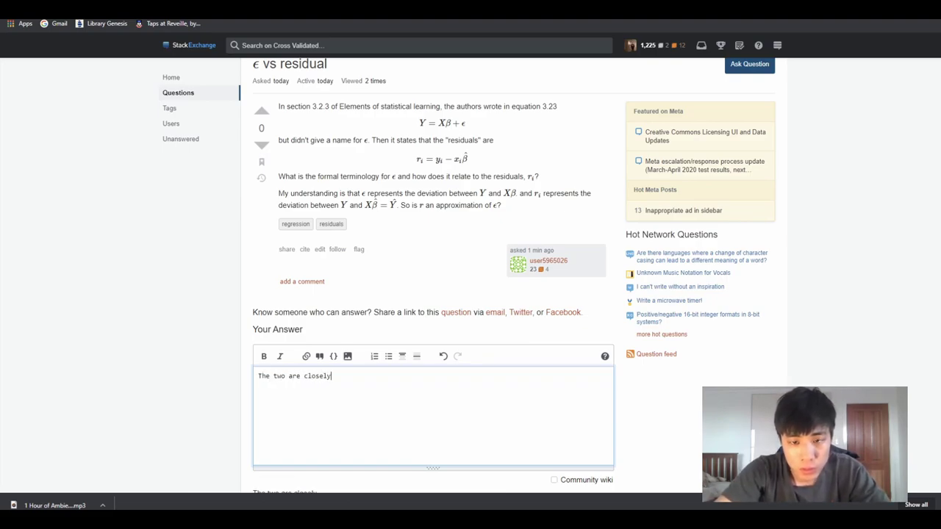
text( rel)
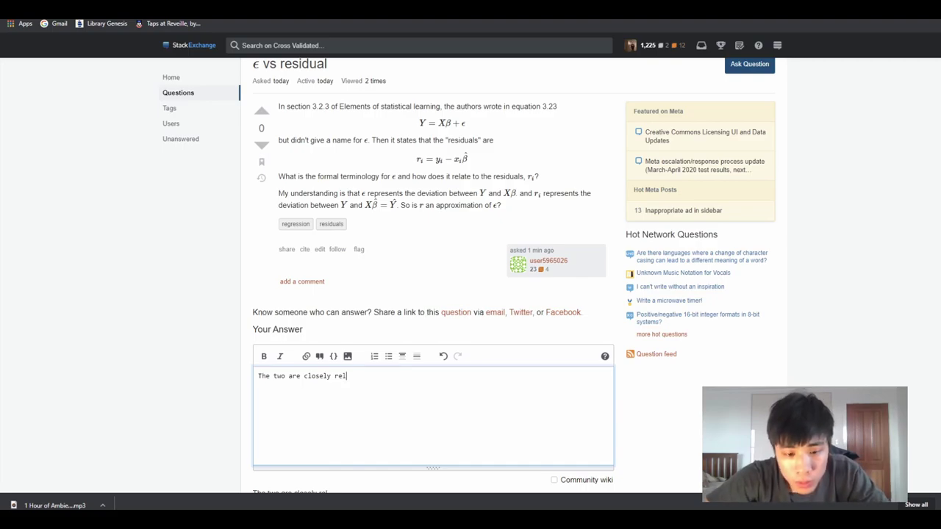
text(ated and I think y)
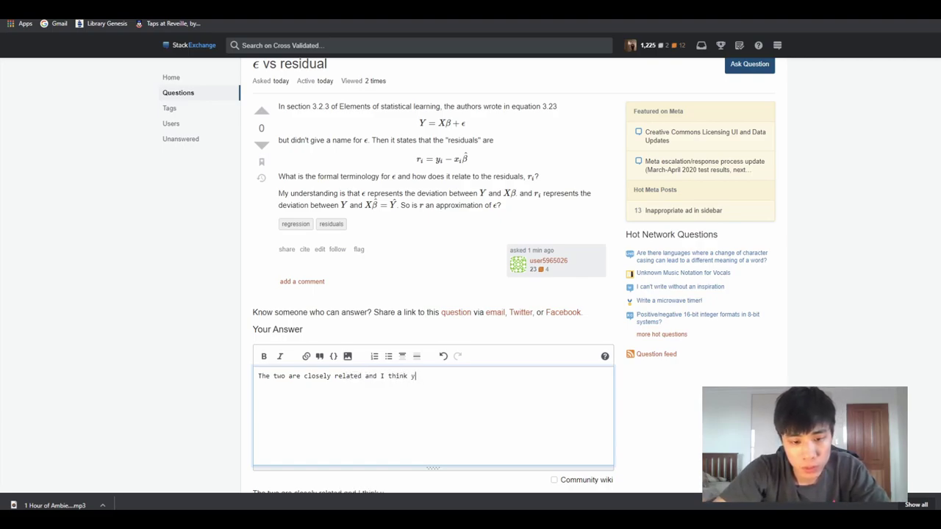
text(ou hit the nail on )
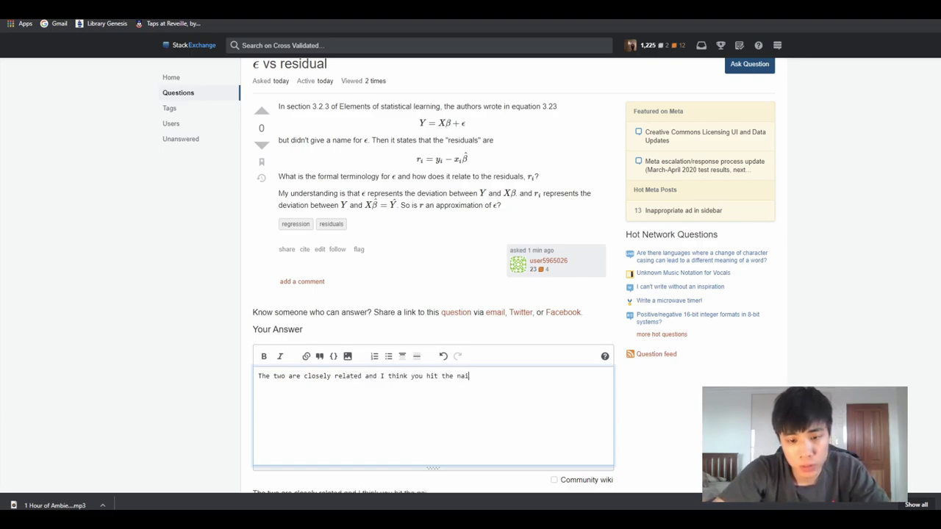
text(the head. )
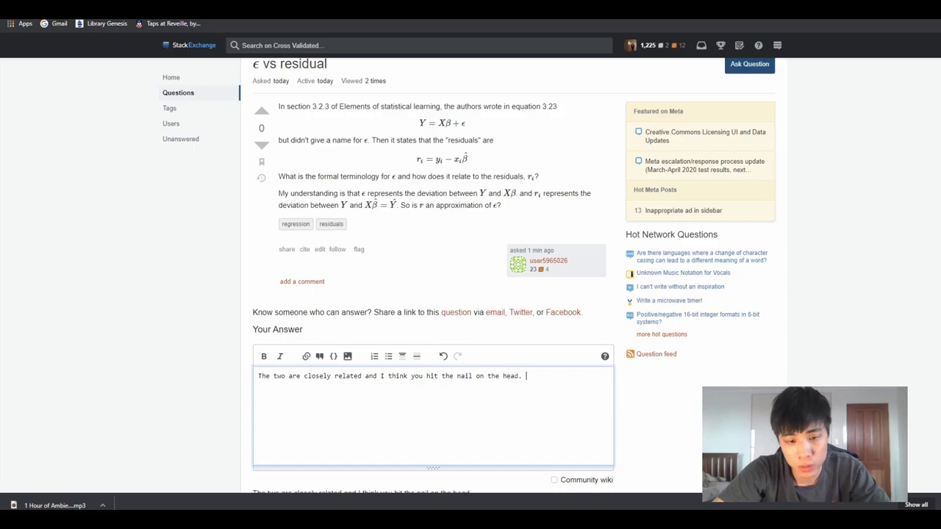
text(Yes)
- Define the error term as observed value minus the model's theoretical expected value at the independent variables
key(BackSpace)
key(BackSpace)
key(BackSpace)
text(Ther)
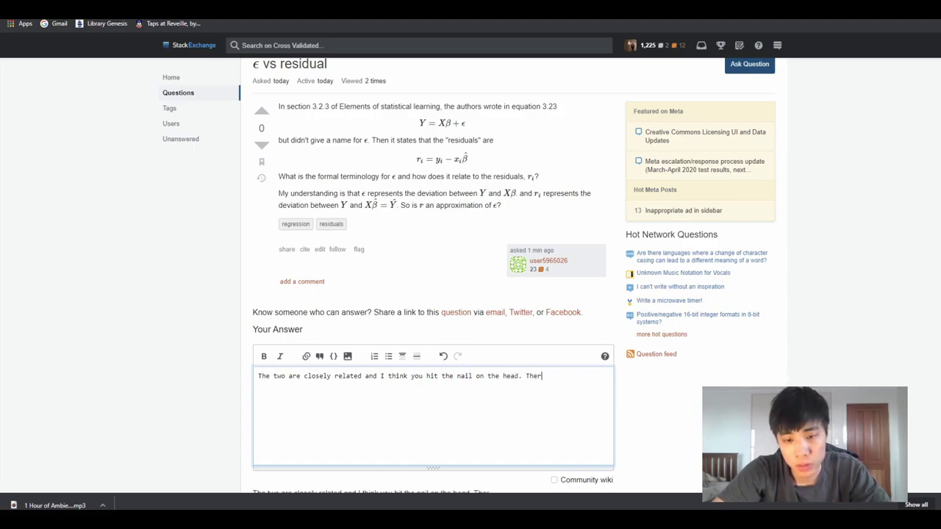
key(BackSpace)
text( error term is)
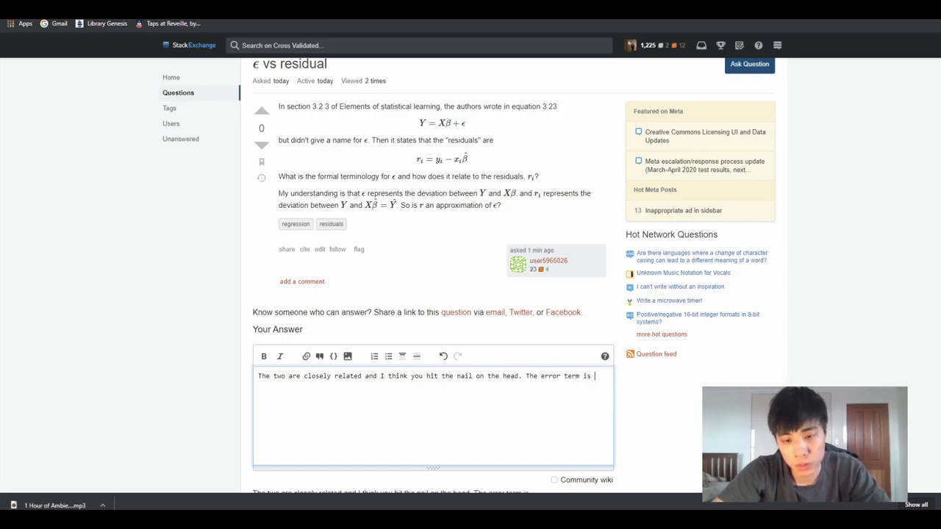
text( the difference bu)
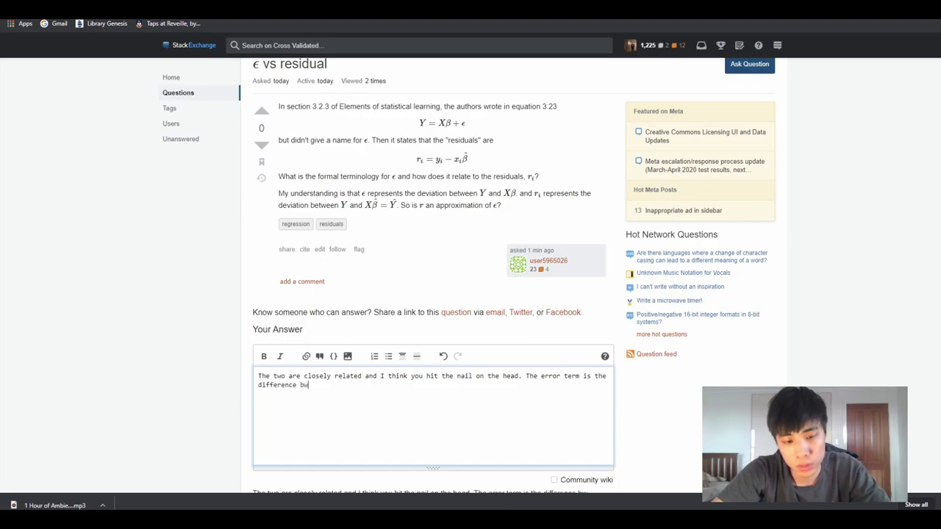
key(BackSpace)
text(etween)
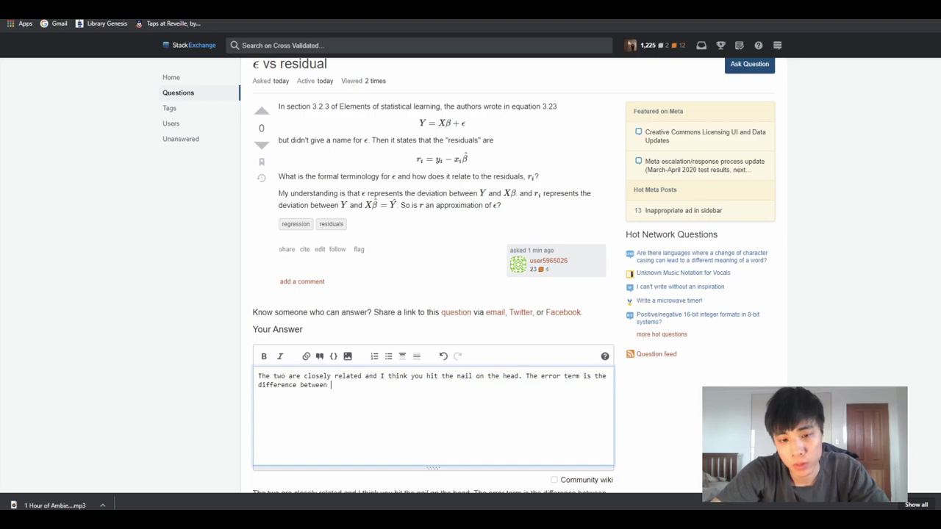
text(observe)
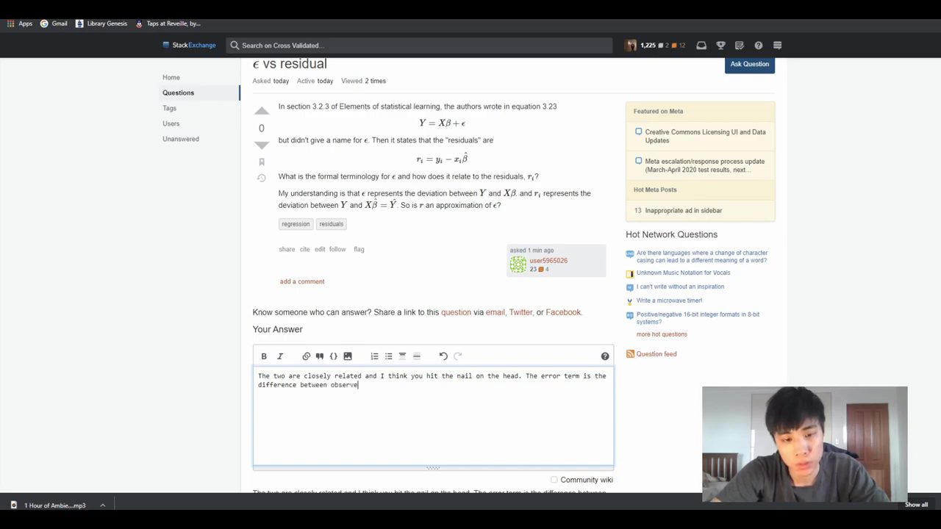
text(d value and the the)
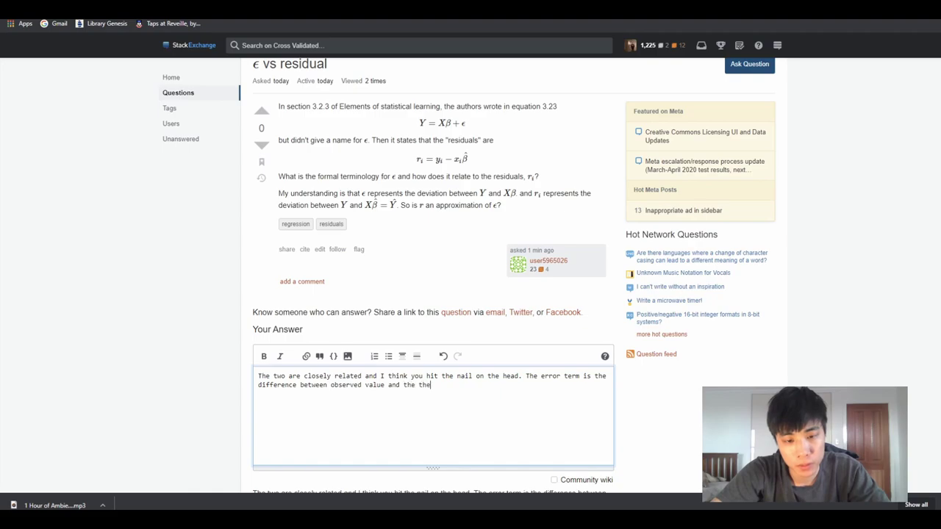
text(oretical)
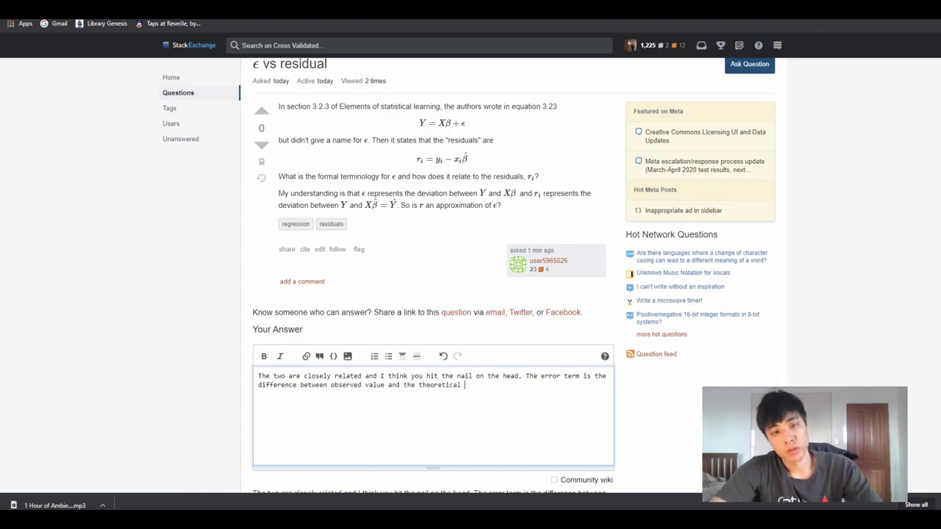
text( expec)
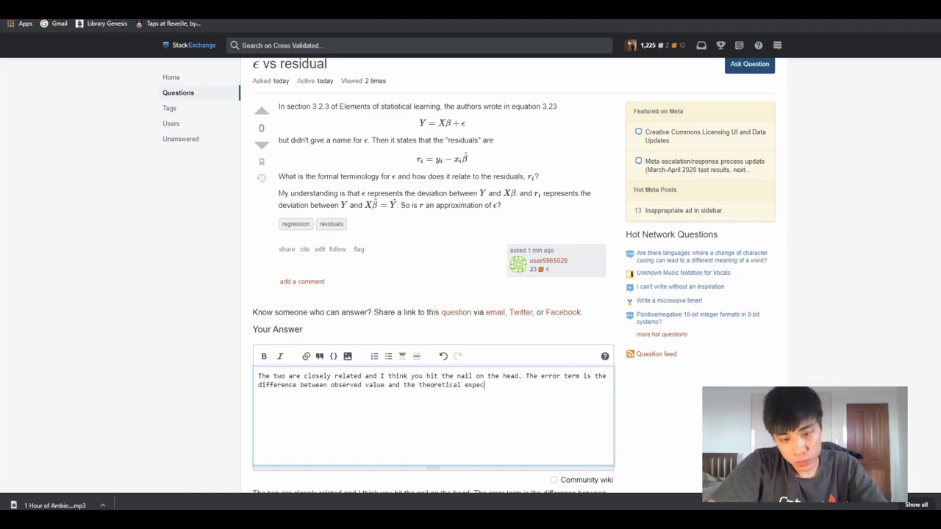
text(ted value of the mod)
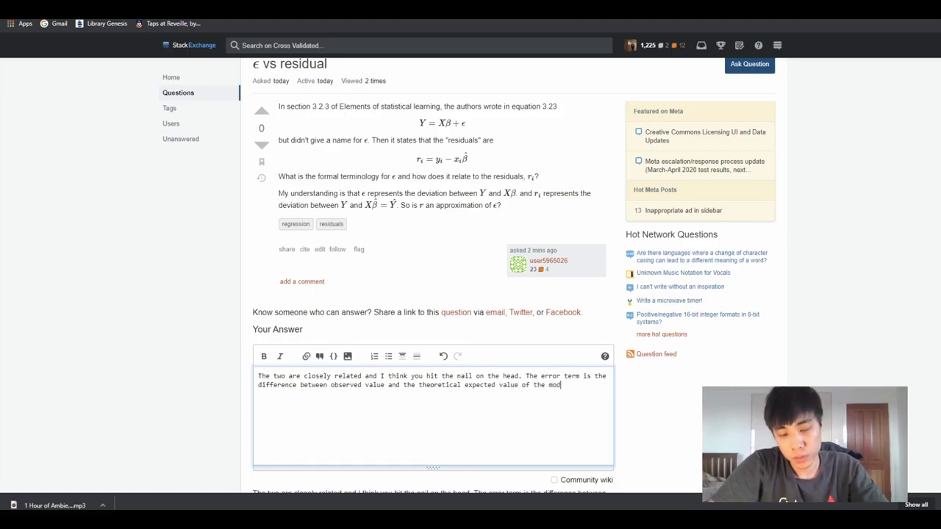
text(el at t)
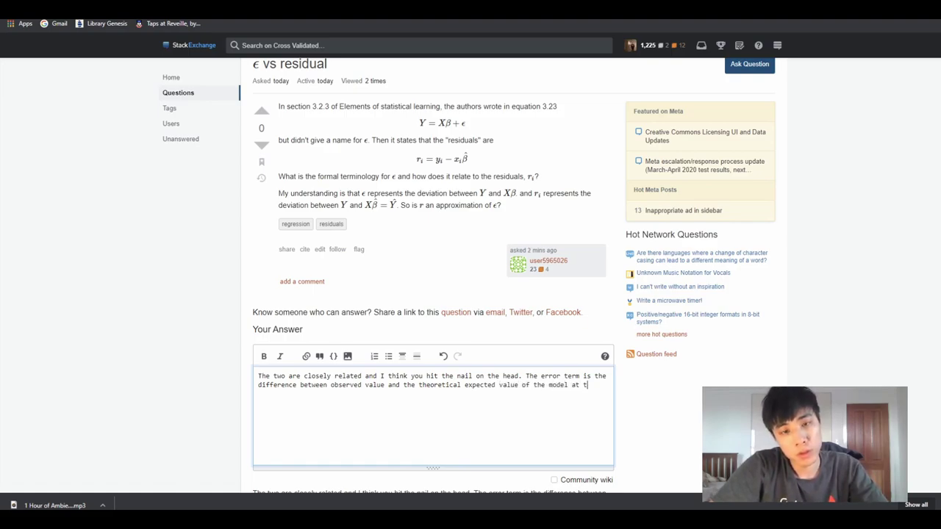
text(he poi)
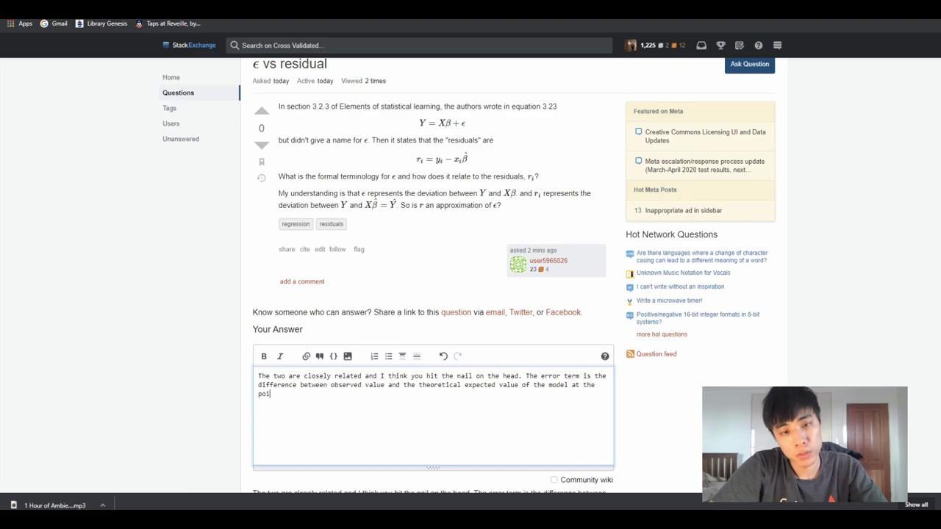
text(nt defined by)
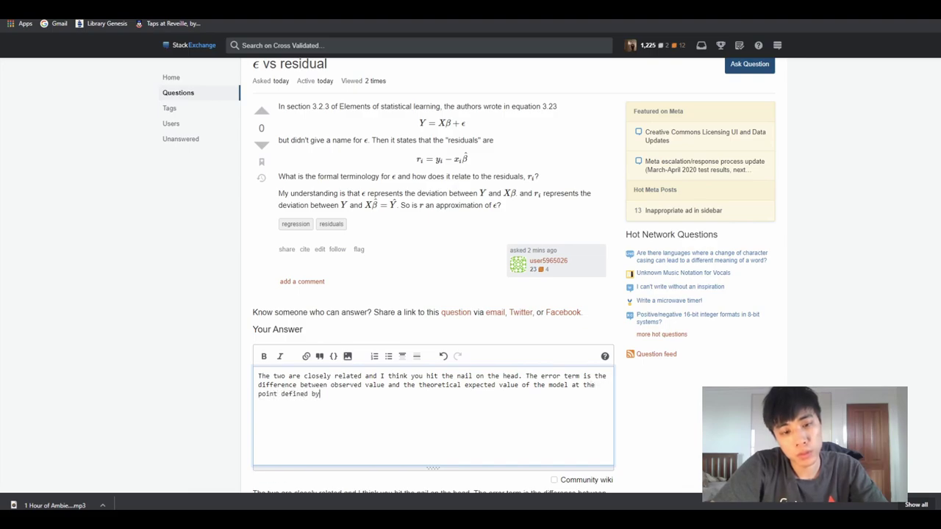
text( the independent varia)
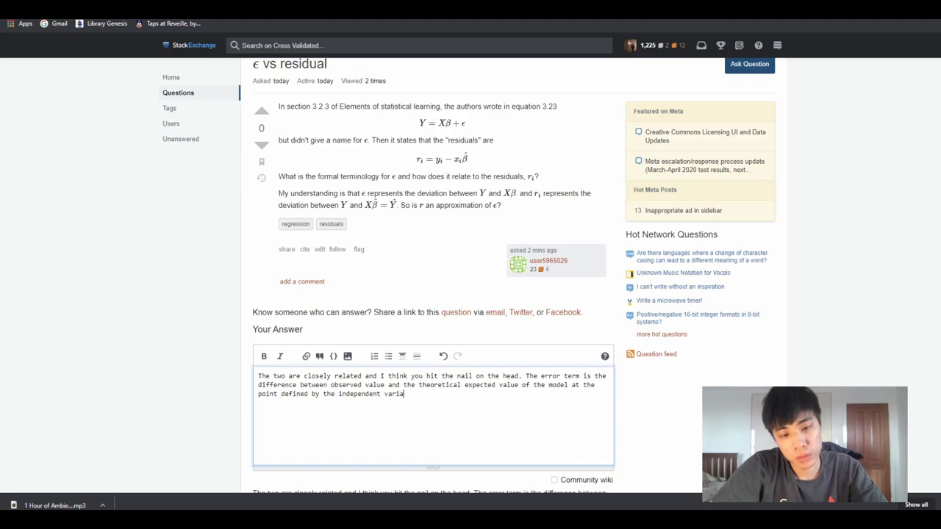
text(bles.)
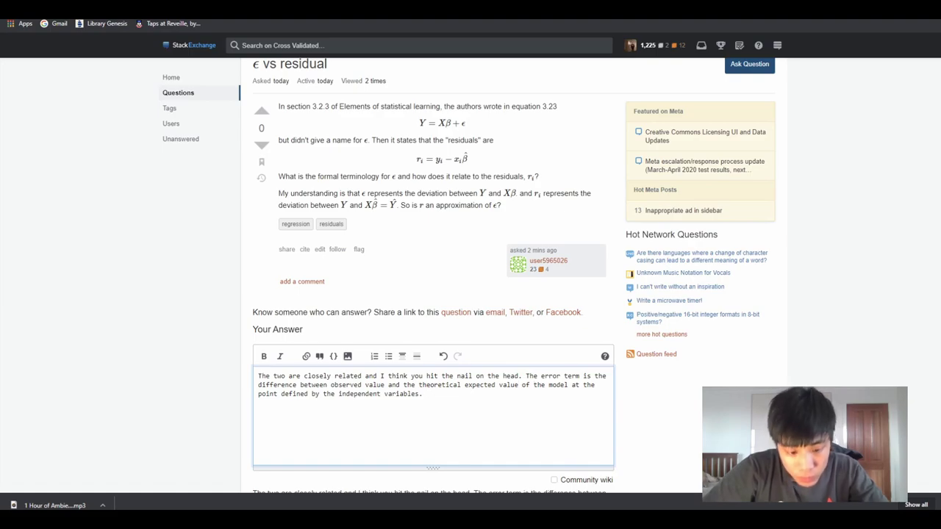
key(ctrl+t)
- Search 'bold in latex' and read Overleaf's 'Bold, italics and underlining' article showing \textbf
text(bold in latex)
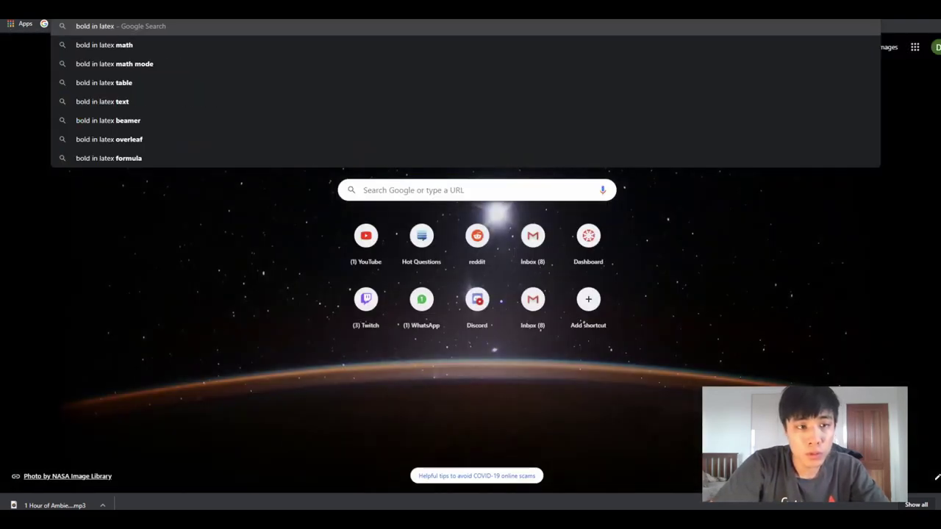
key(Return)
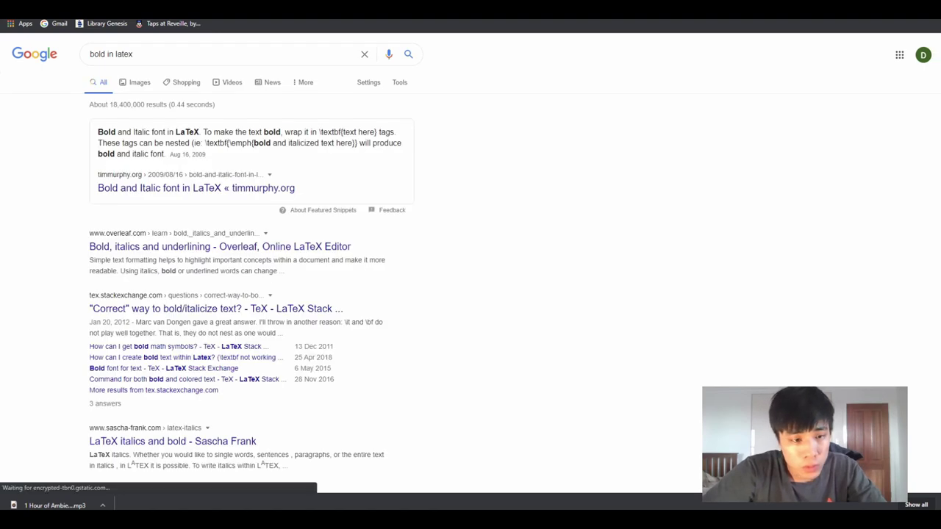
click(220, 247)
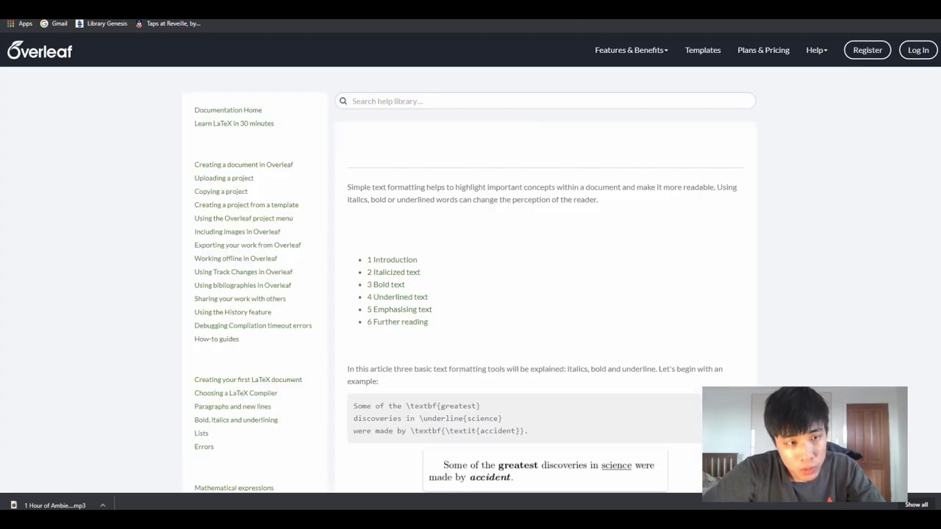
scroll(470, 264, down, 3)
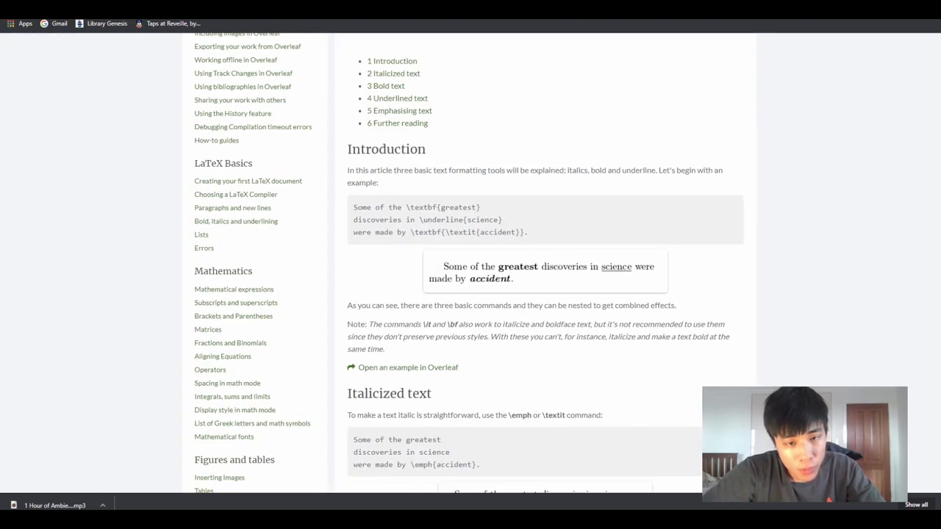
- Return to the half-written Cross Validated answer draft and look over it
key(ctrl+Tab)
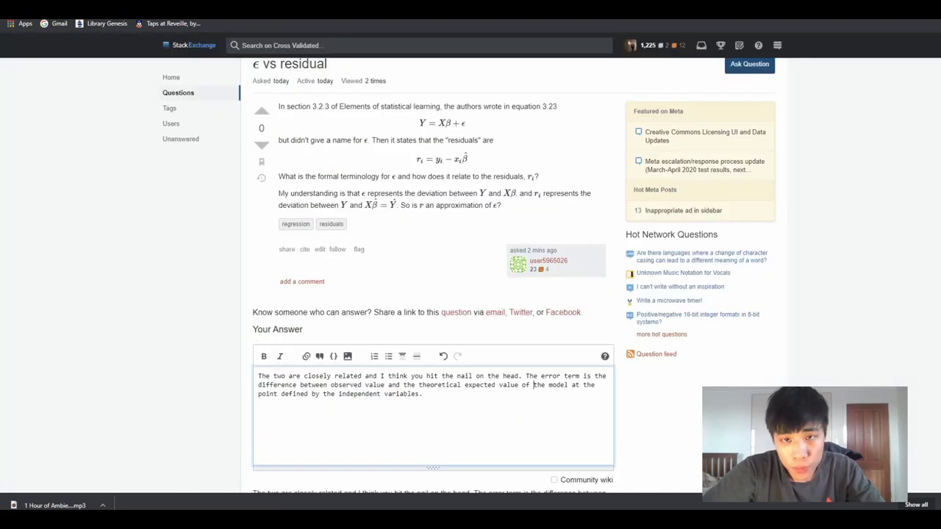
scroll(402, 213, down, 2)
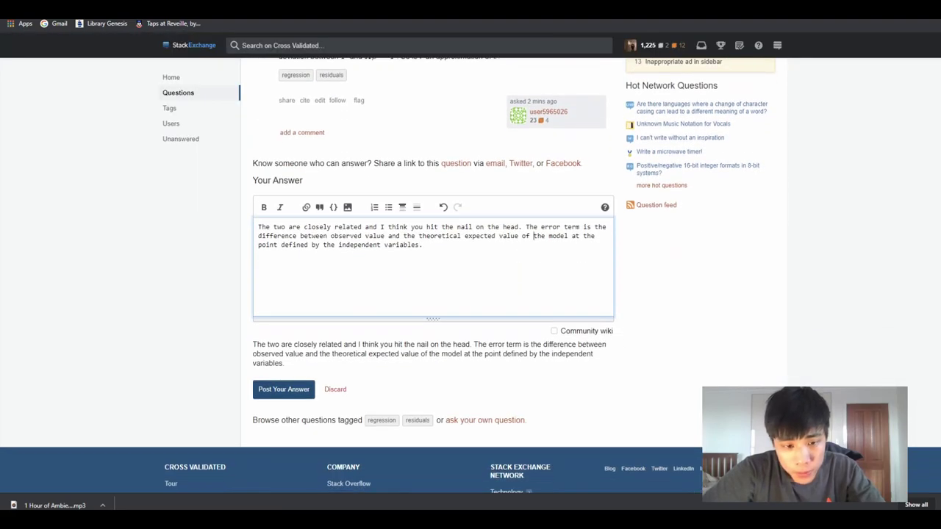
scroll(533, 335, up, 2)
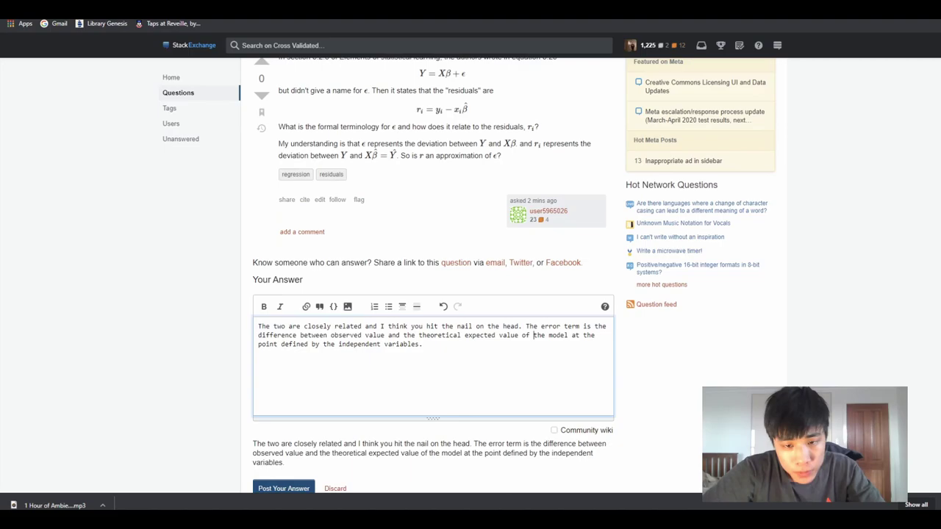
scroll(533, 335, up, 2)
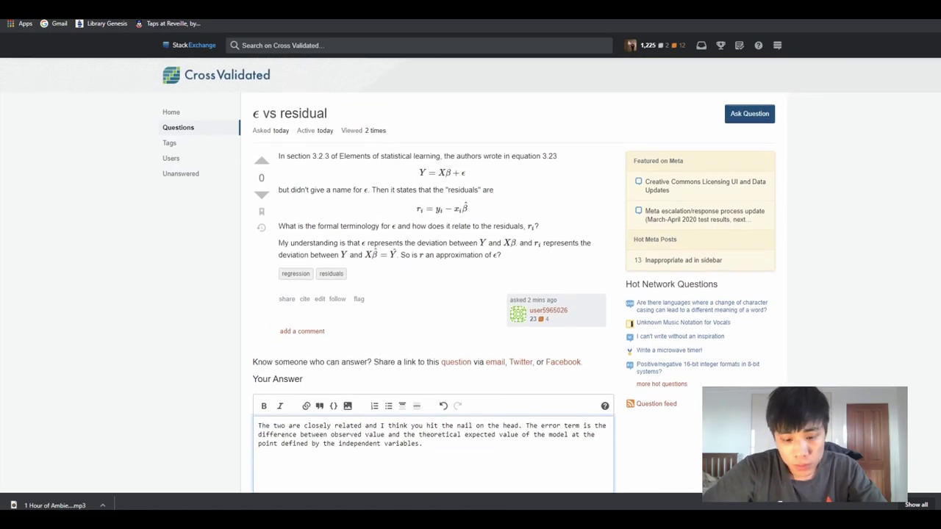
- Google 'bold in stackoverflow' to learn bold uses two asterisks, then return to the draft before 'theoretical'
key(ctrl+t)
text(bold in stackex)
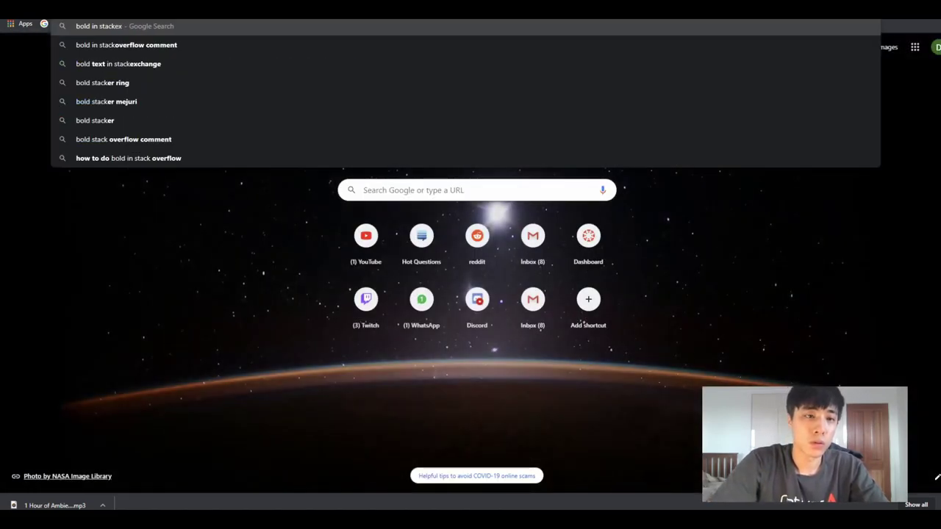
text(overflow)
key(Return)
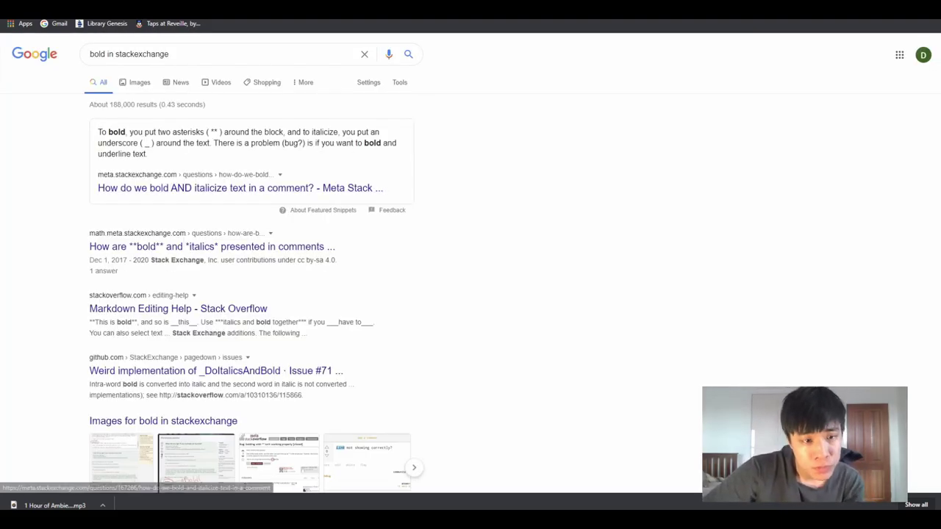
key(ctrl+w)
click(488, 434)
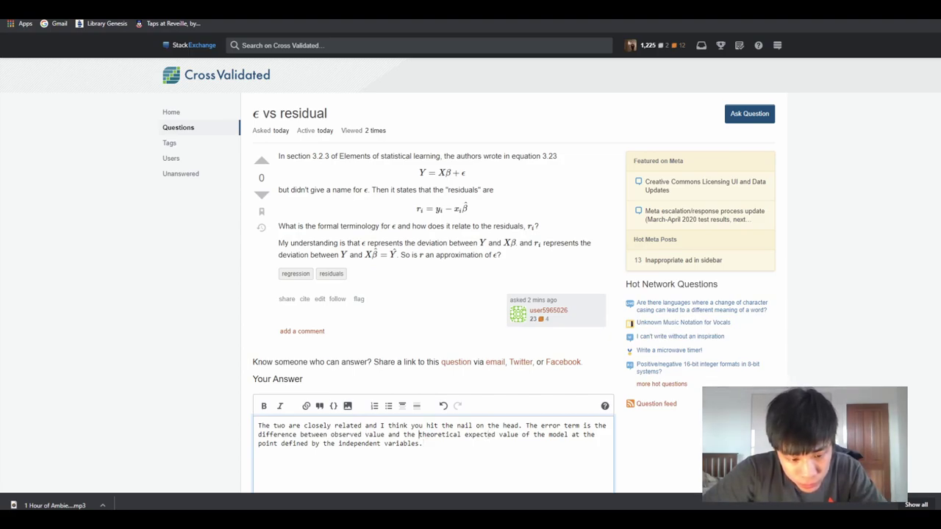
- Wrap 'theoretical' in ** asterisks and check that the preview shows it bold
text(**)
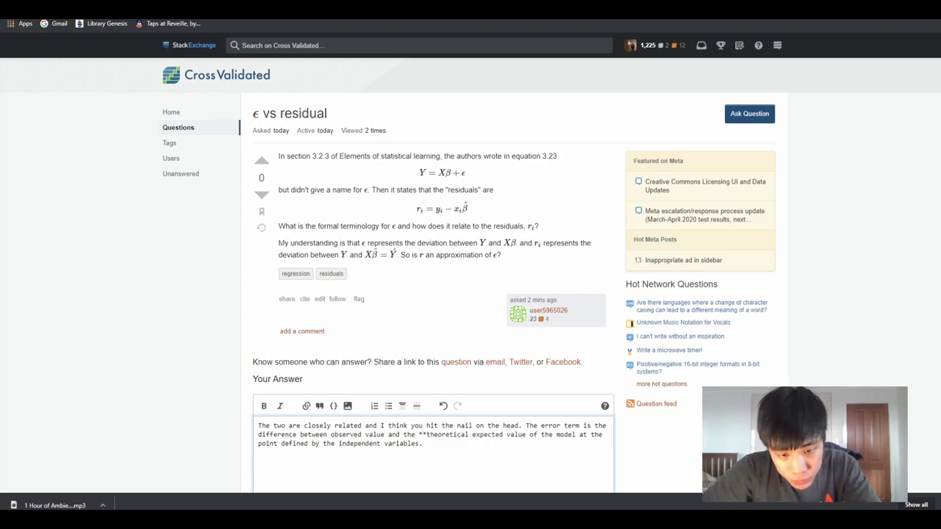
text(**)
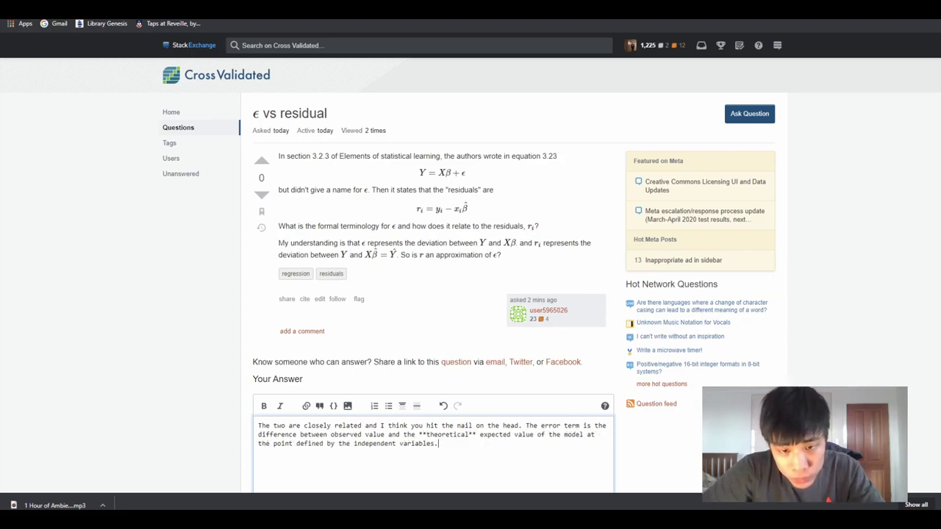
scroll(470, 294, down, 3)
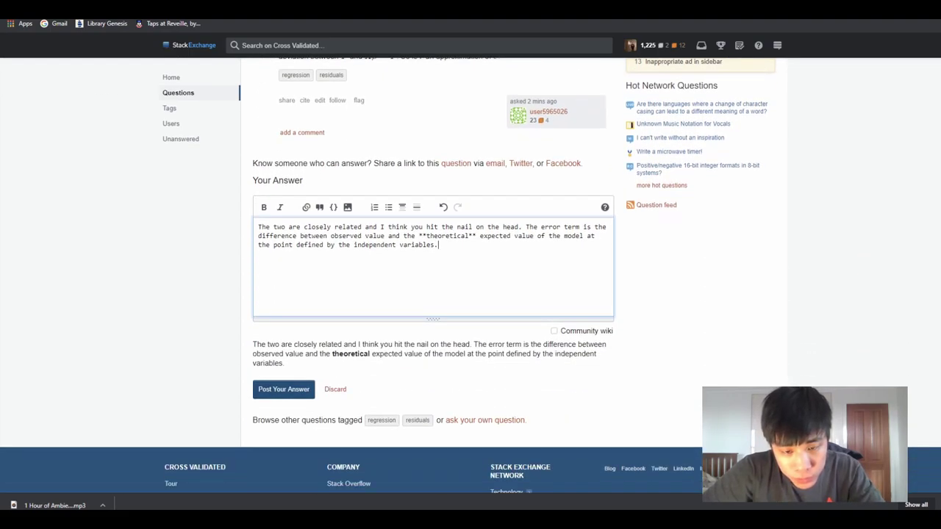
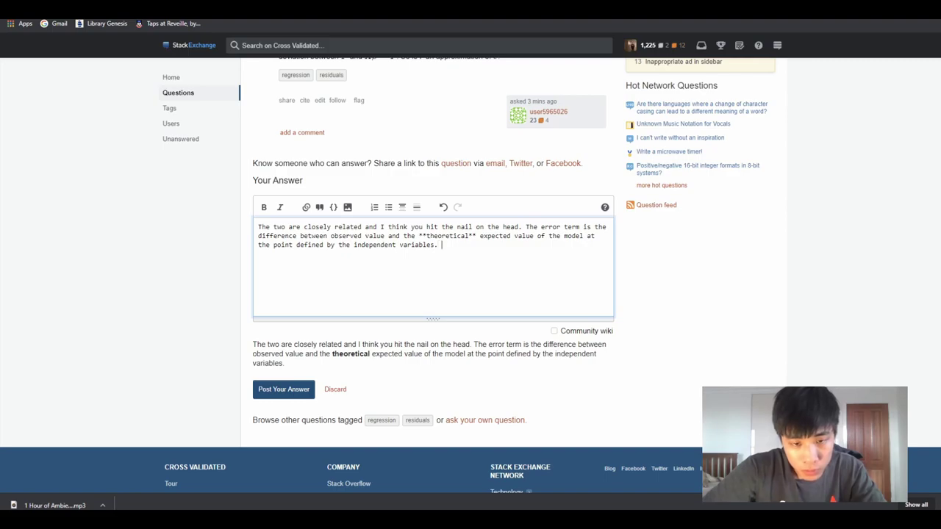
- Begin a new sentence with 'The residuals', checking the Wikipedia Errors and residuals article
text(The)
scroll(470, 294, up, 1)
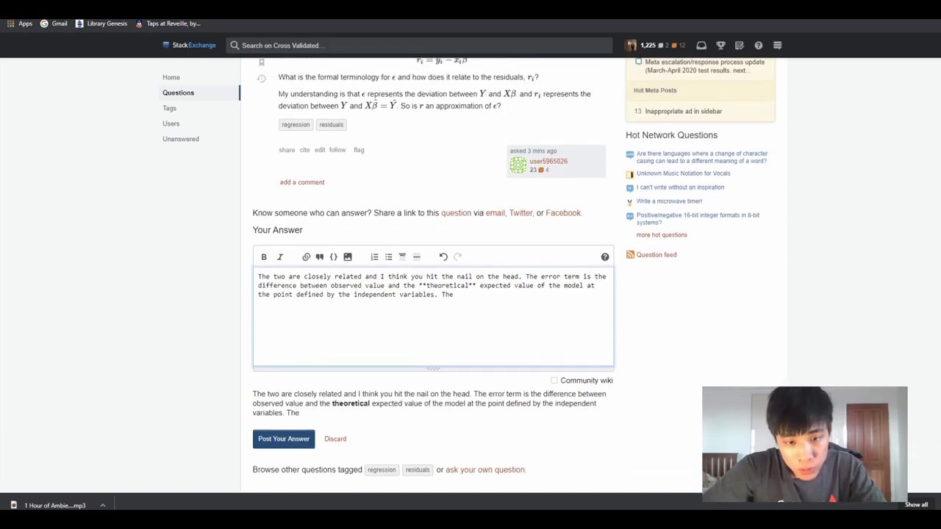
text(res)
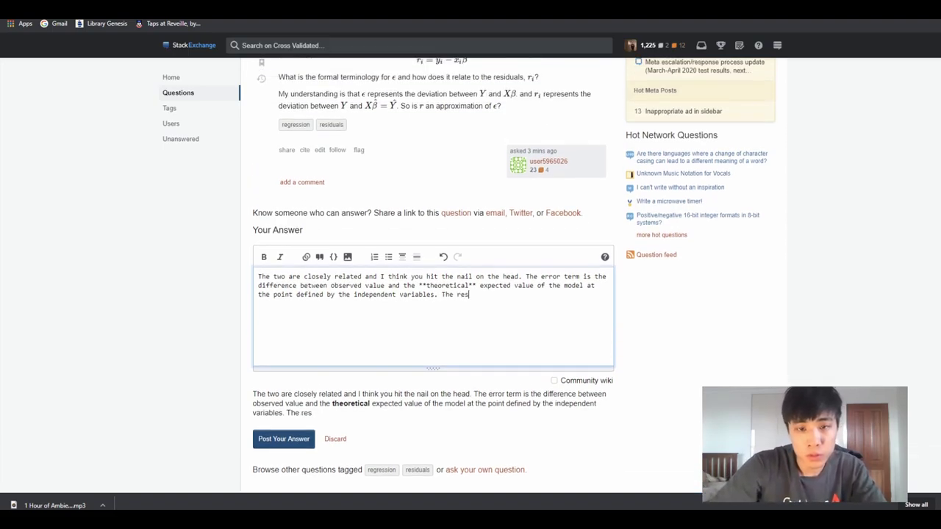
text(iduals are)
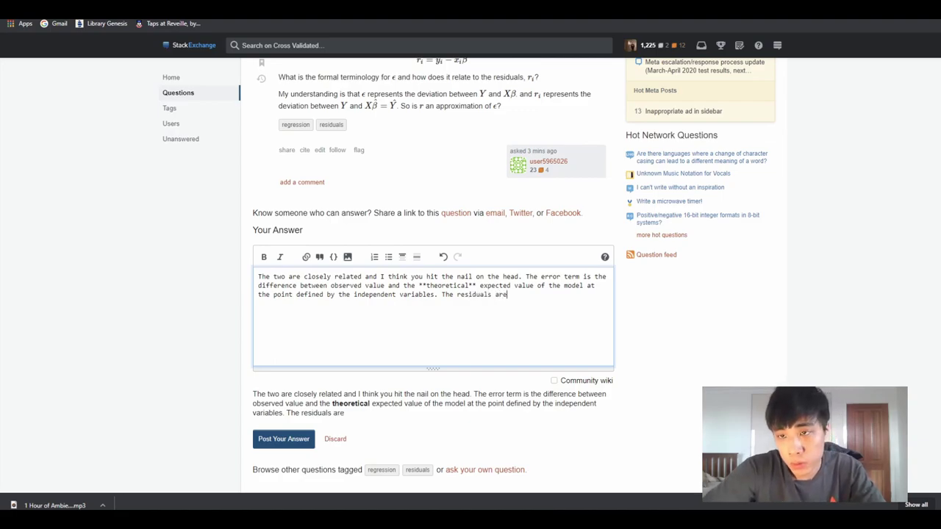
key(ctrl+Tab)
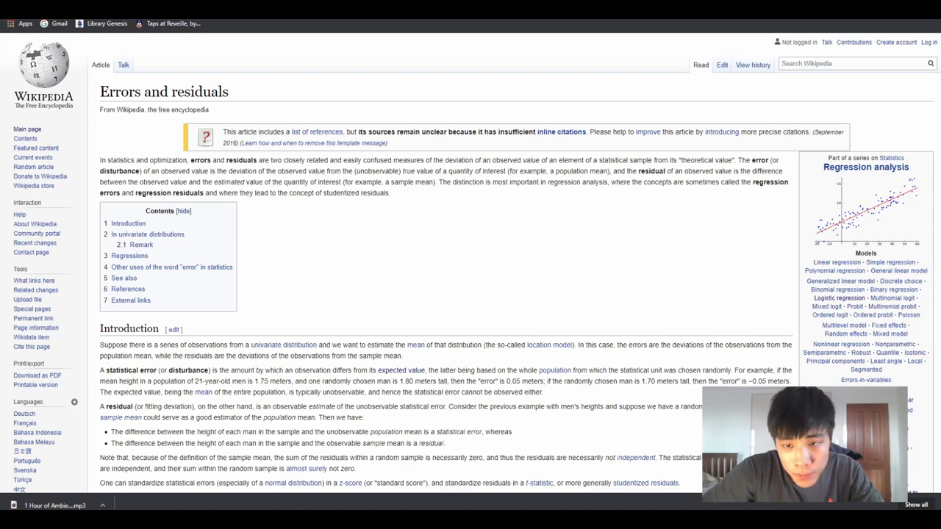
key(ctrl+Tab)
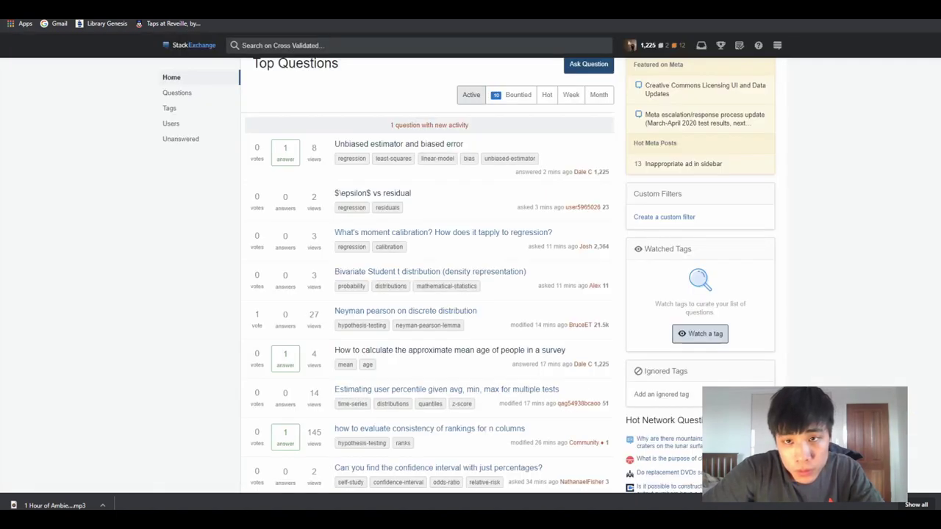
key(ctrl+Tab)
- Define residuals as the difference between the observed value and the **estimated** value of the model
key(BackSpace)
key(BackSpace)
key(BackSpace)
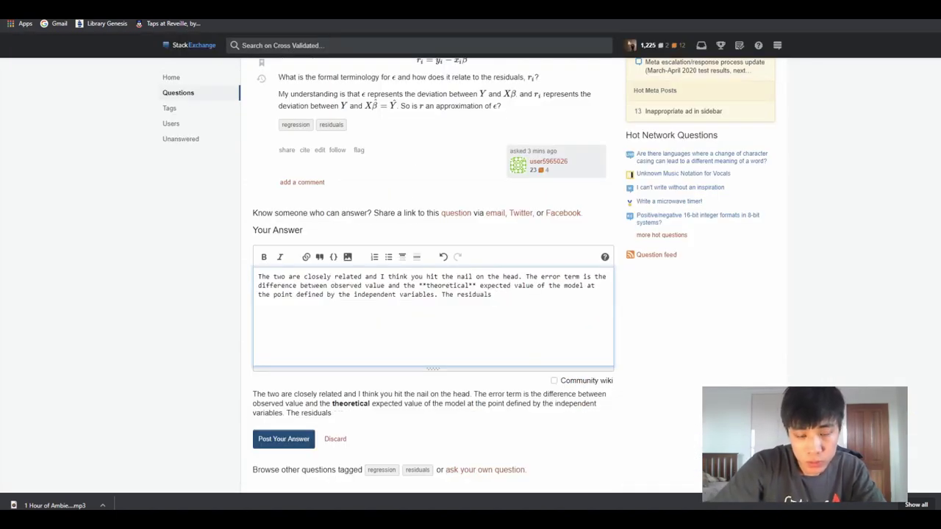
text( of an ob)
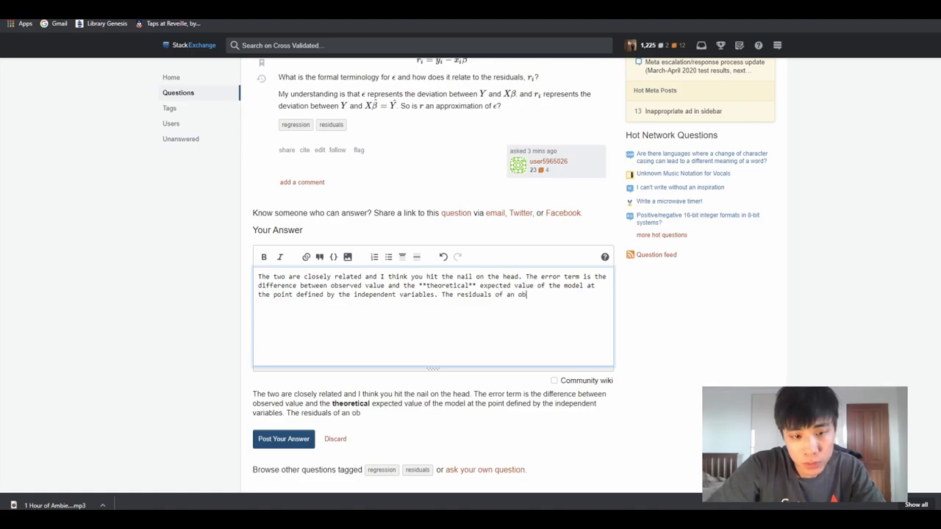
text(served )
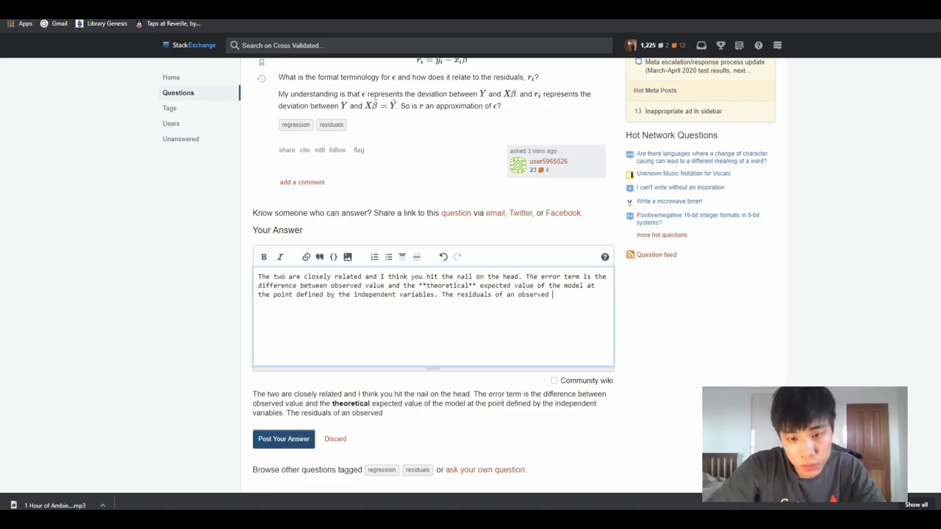
text(value is)
key(BackSpace)
key(BackSpace)
text(the )
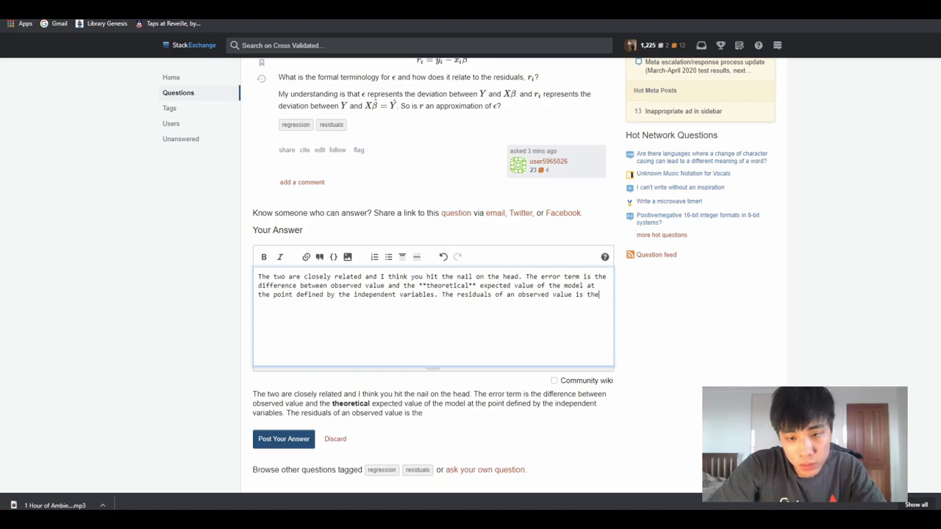
text(difference betwee)
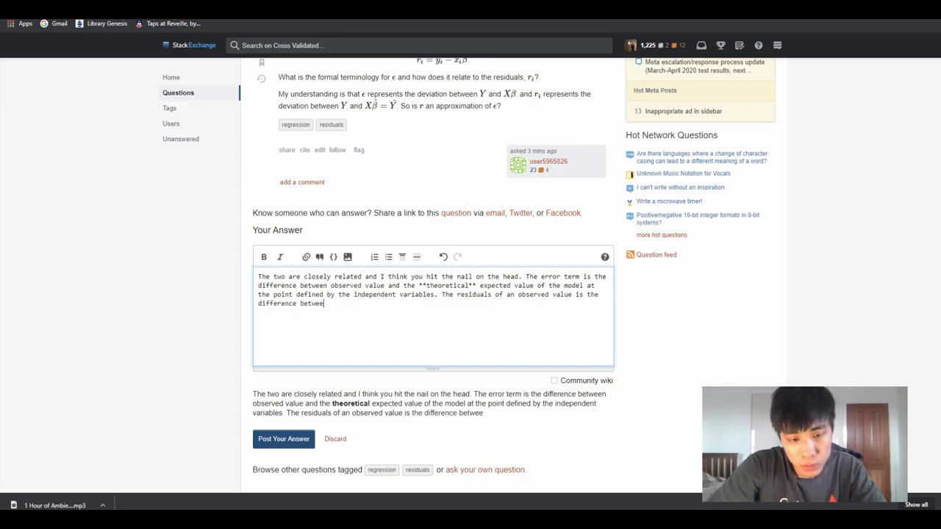
text(n the observed v)
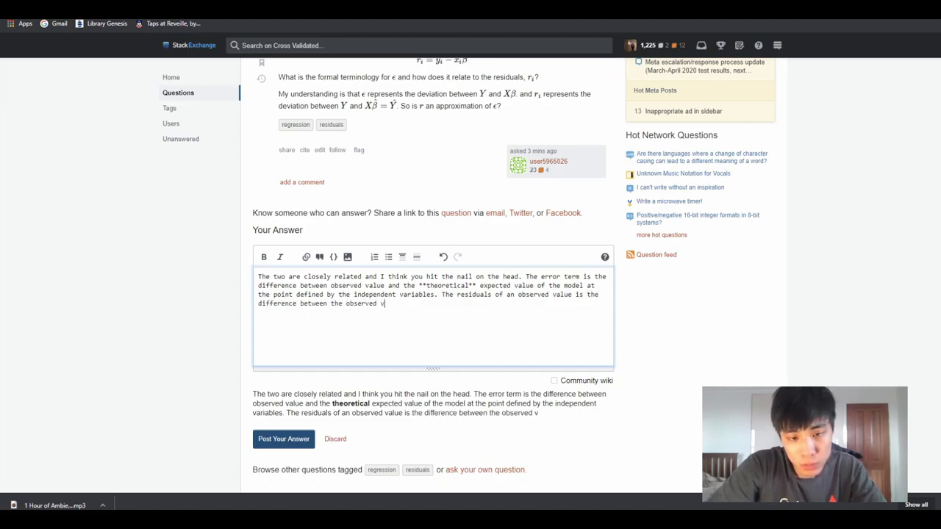
text(alue and the )
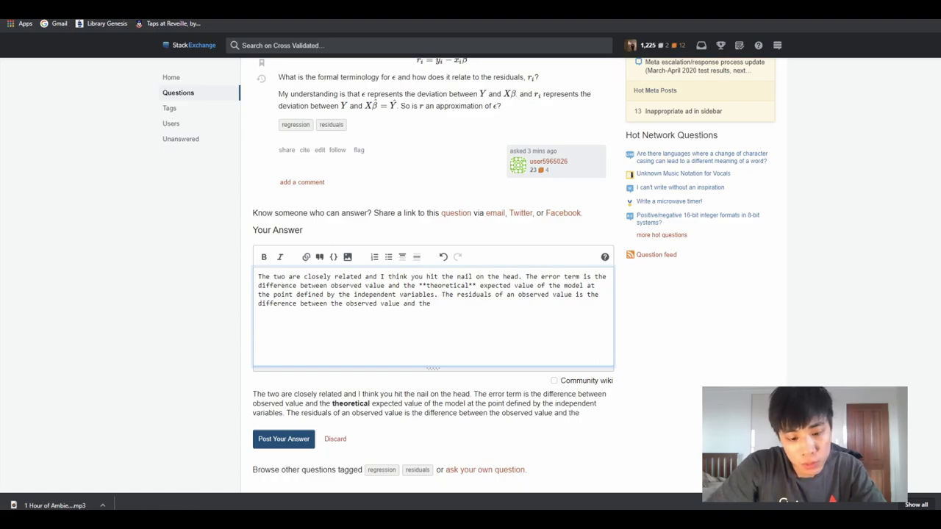
text(**p)
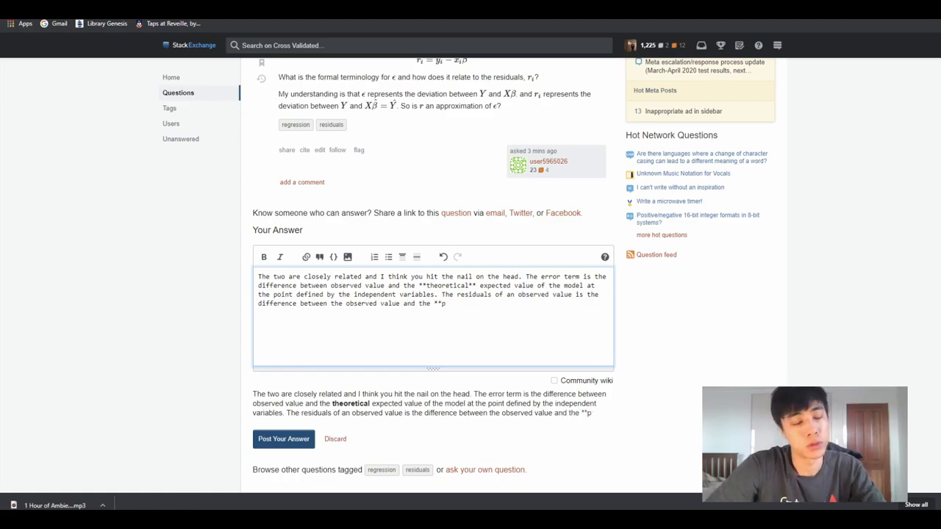
key(ctrl+Tab)
key(ctrl+Tab)
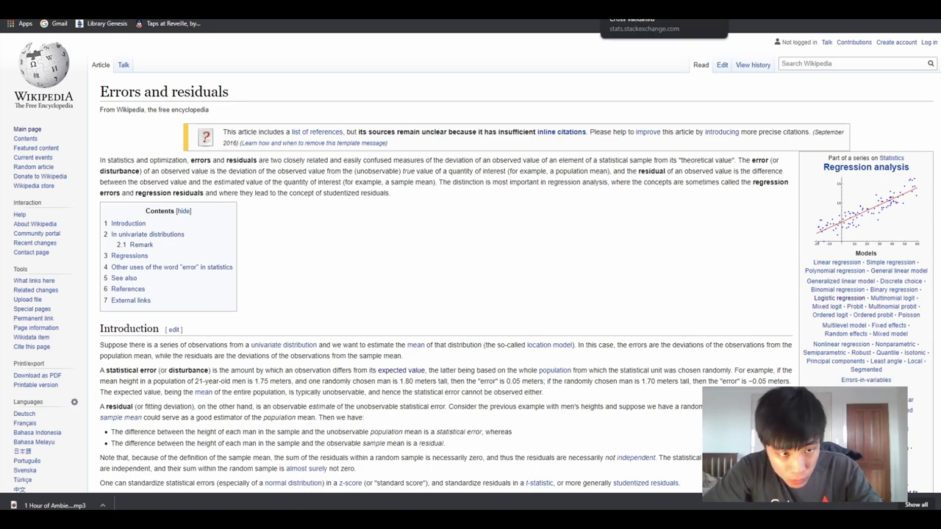
click(664, 9)
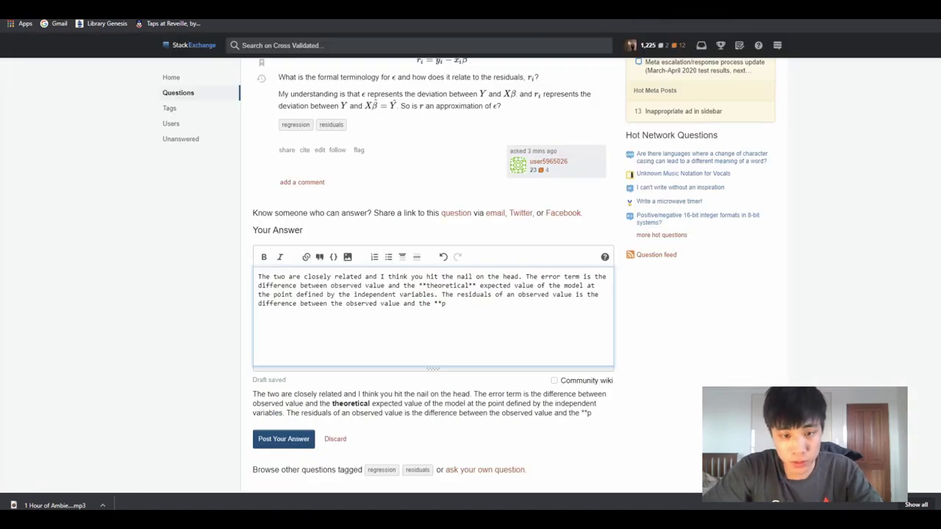
text(estimated**)
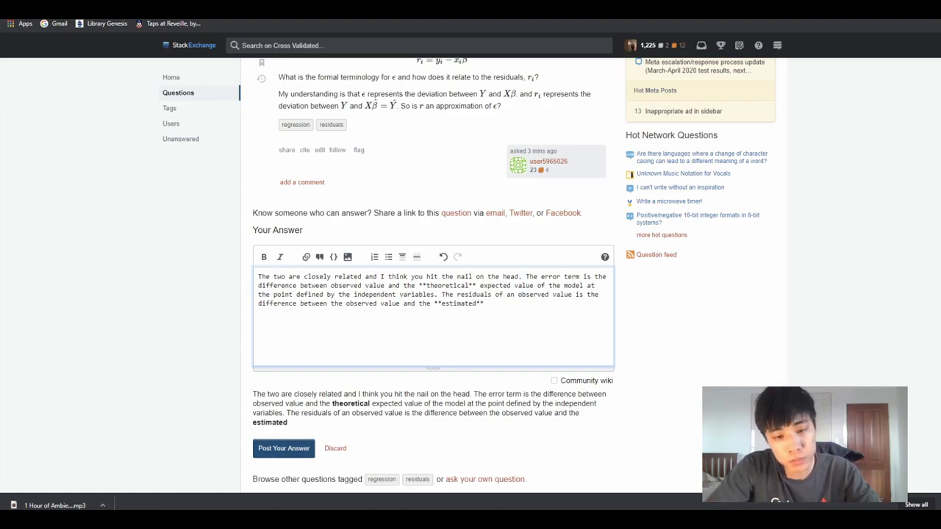
text( value )
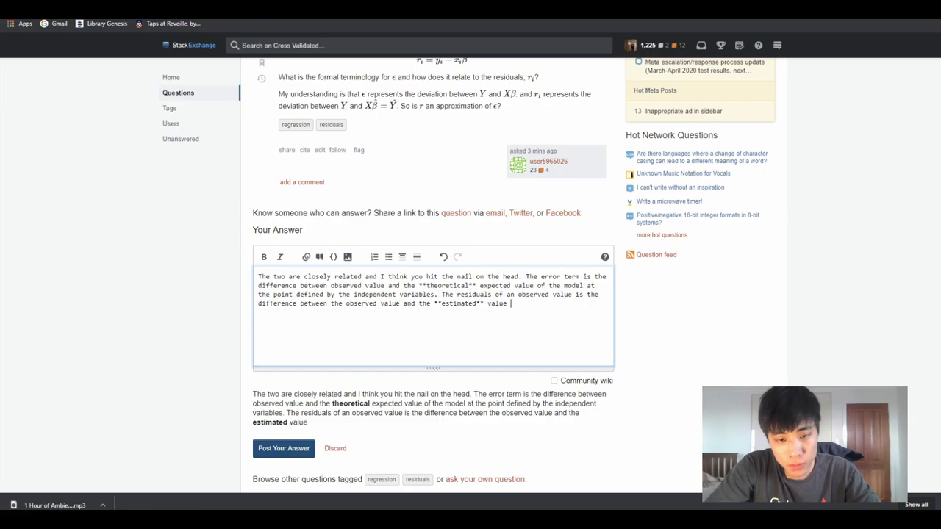
text(of the )
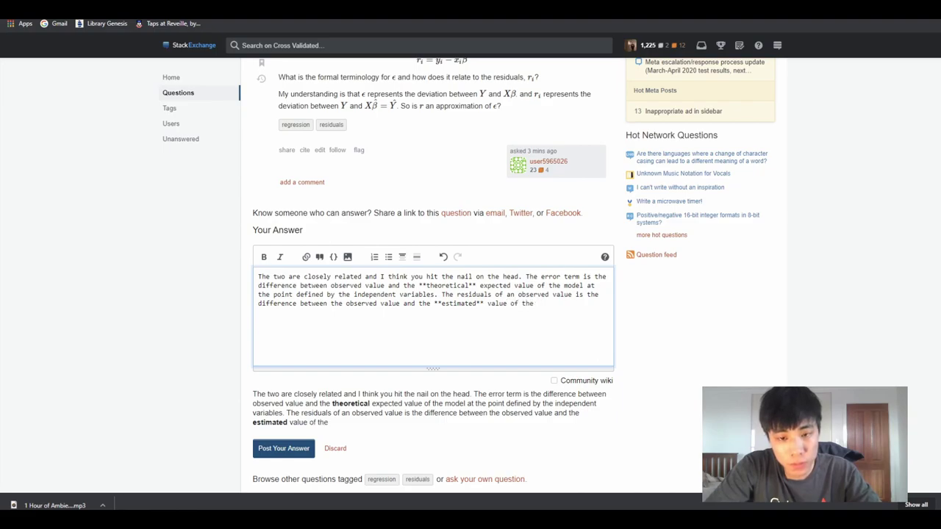
text(model)
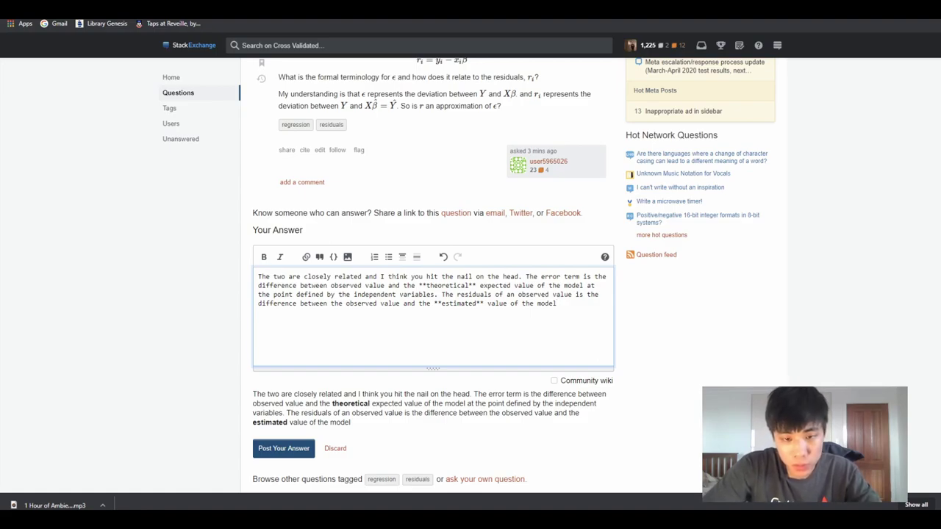
text(expected )
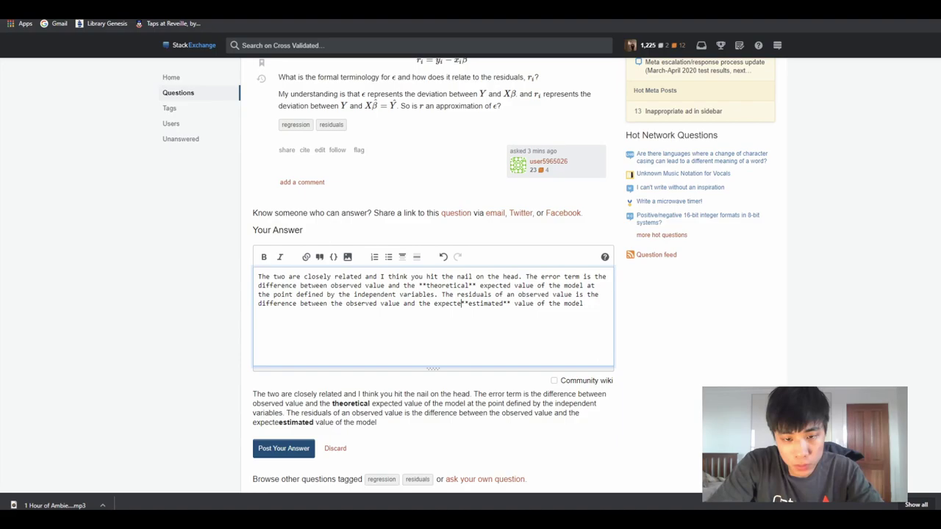
text(value of the)
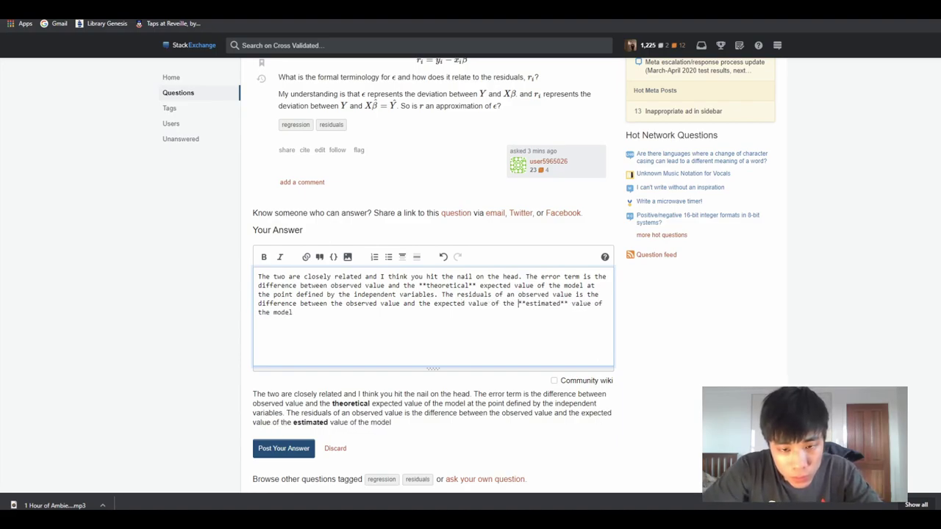
- Delete 'expected value of the' and end the residuals sentence with 'at the same point.'
click(293, 312)
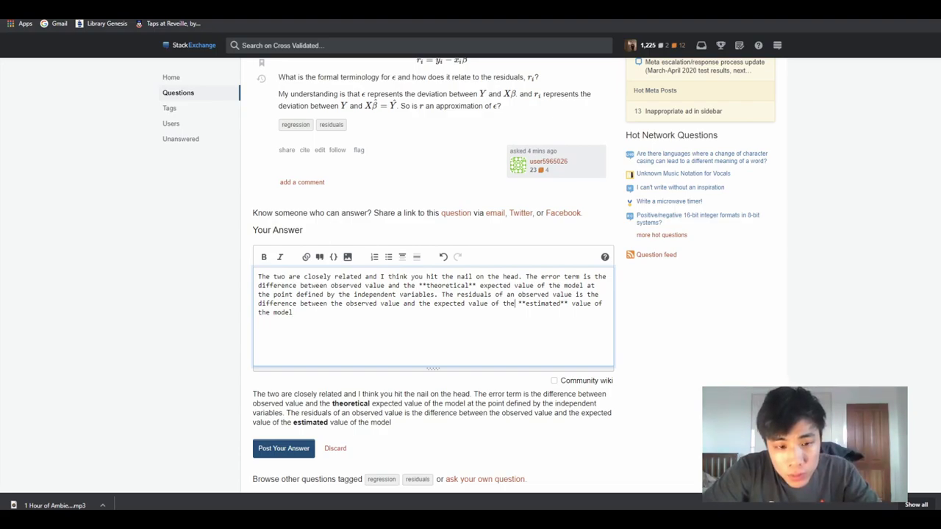
key(ctrl+Tab)
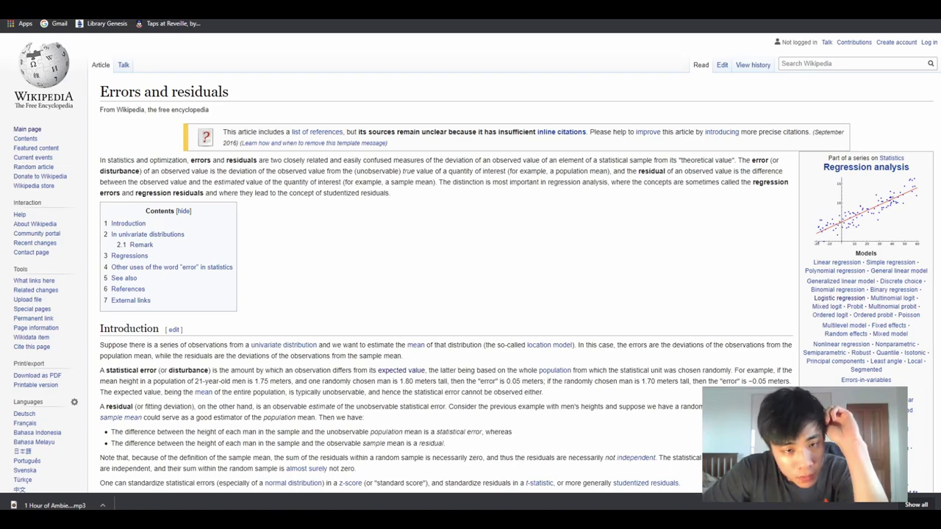
drag(214, 183, 271, 182)
click(269, 181)
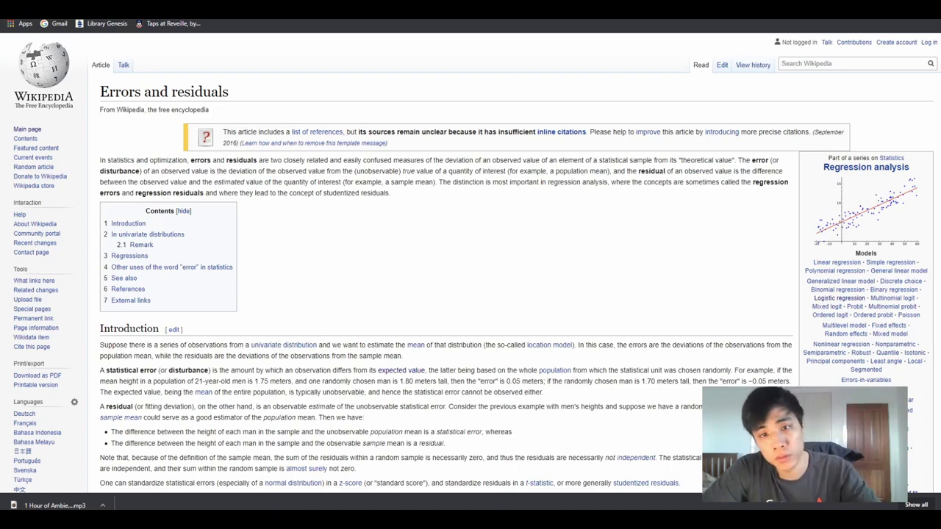
key(ctrl+Tab)
key(ctrl+Tab)
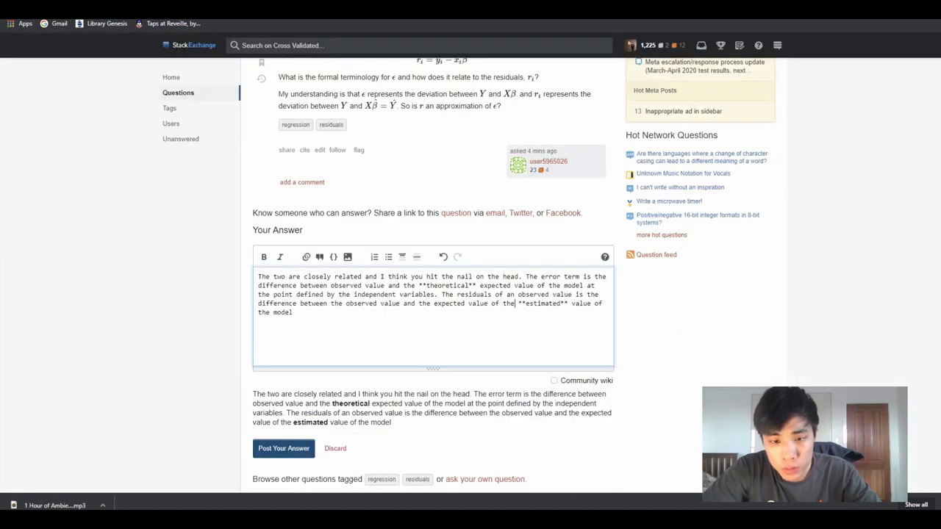
drag(518, 303, 441, 304)
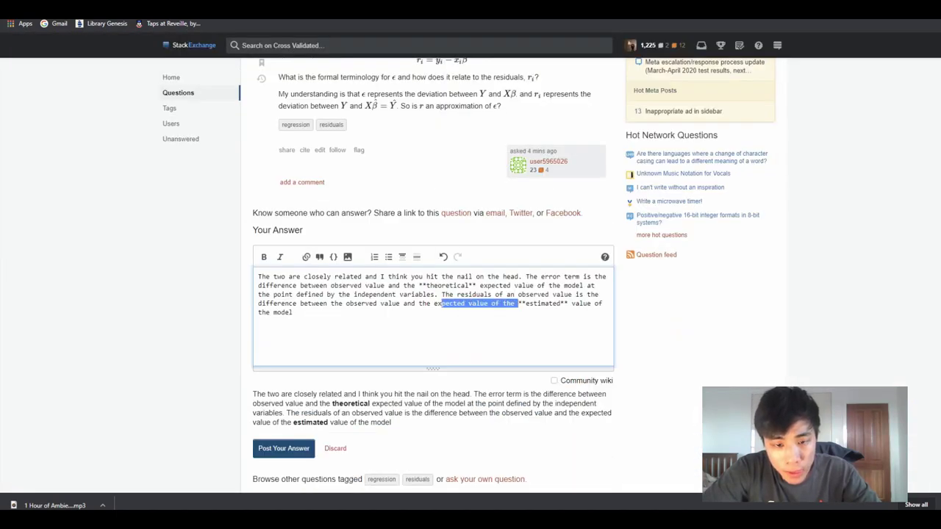
key(BackSpace)
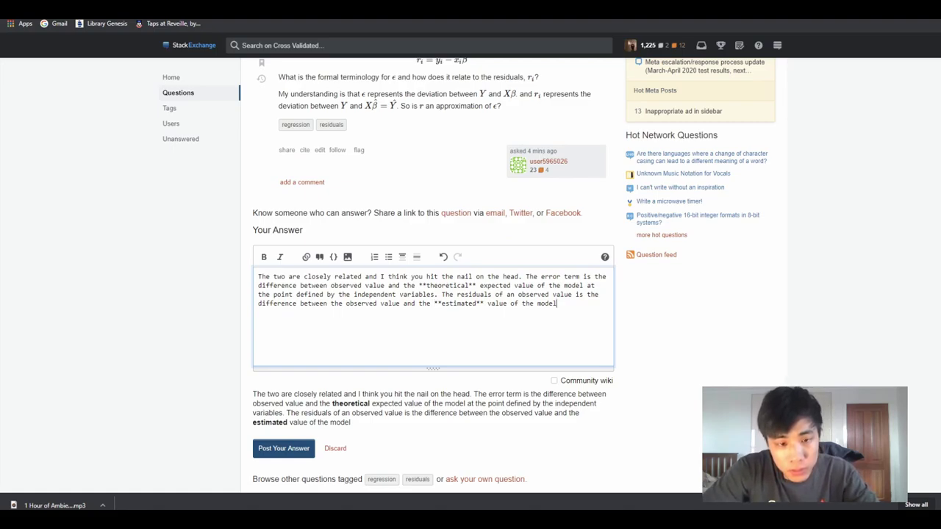
text( at the same point.)
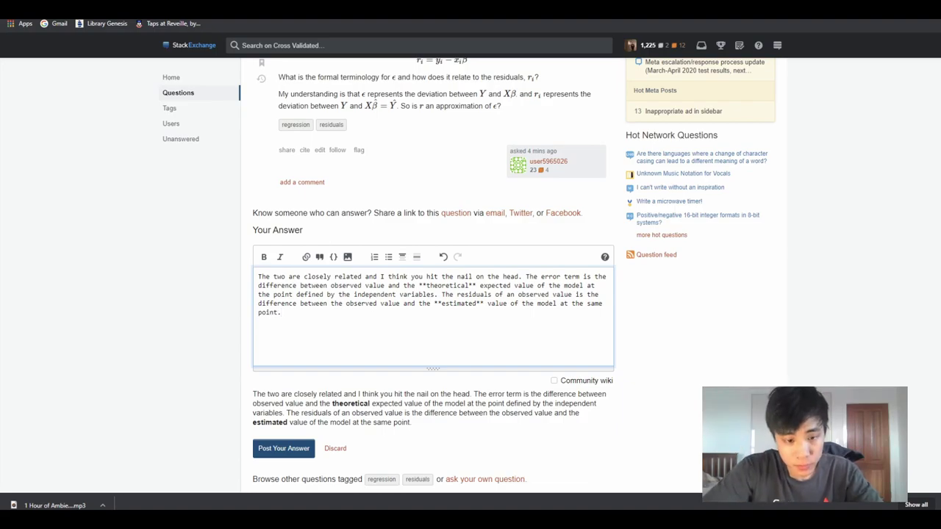
- Start a sentence: when parameters are unbiased and approximate the real underlying distribution
scroll(433, 275, up, 1)
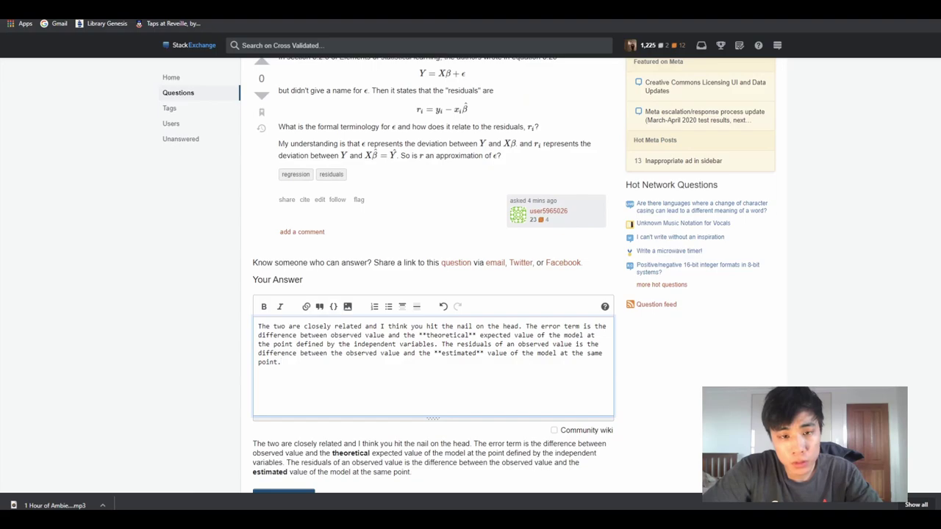
text( So in the)
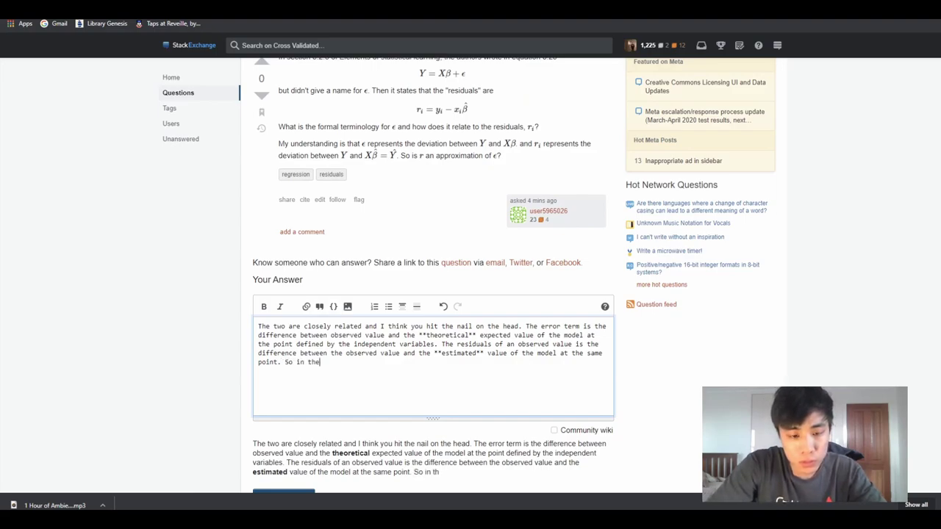
text( case where the )
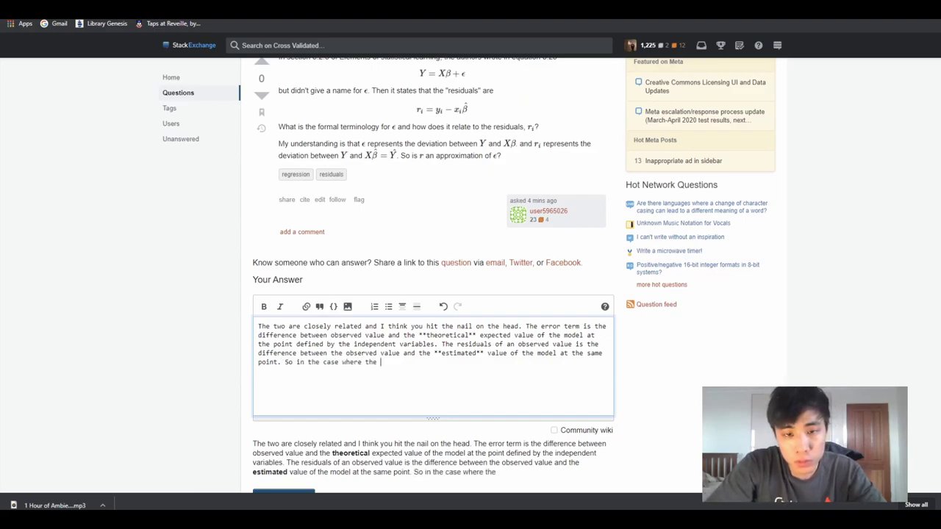
text(model is an a)
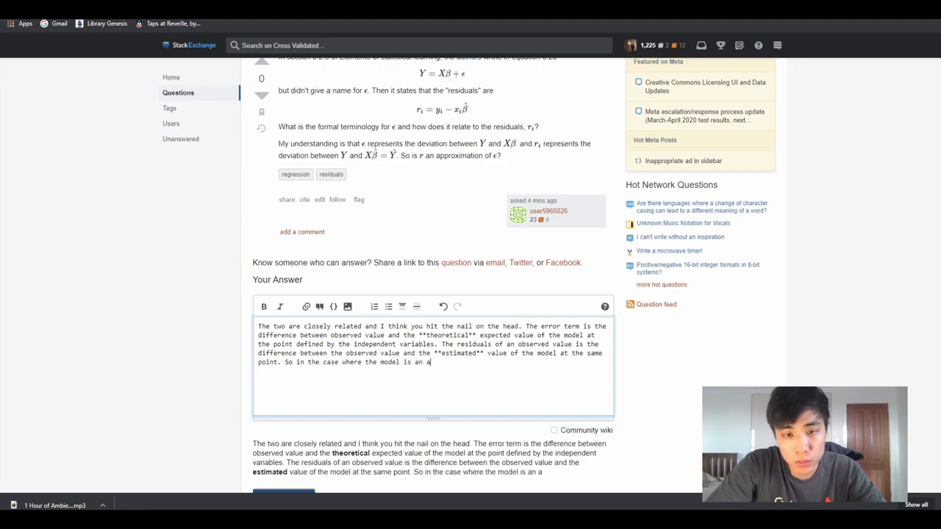
text(ccura)
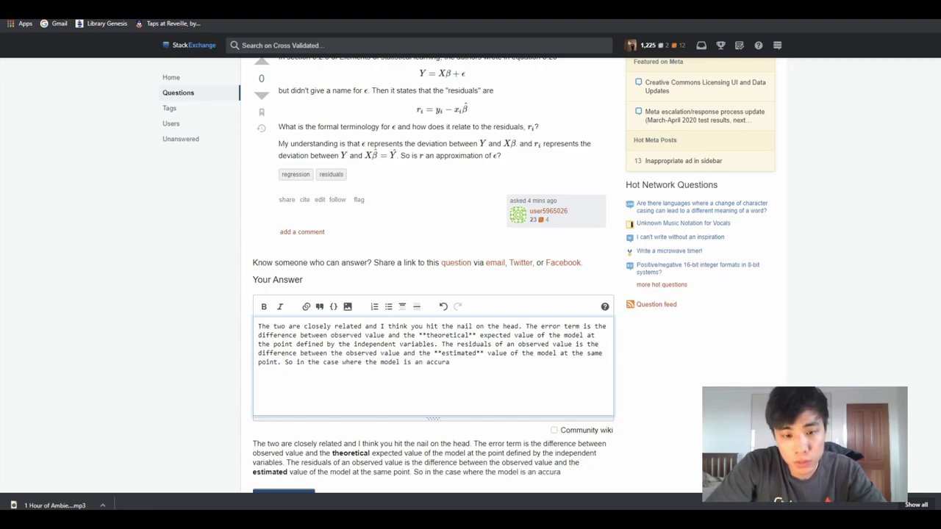
key(BackSpace)
key(BackSpace)
key(BackSpace)
text(arameters a)
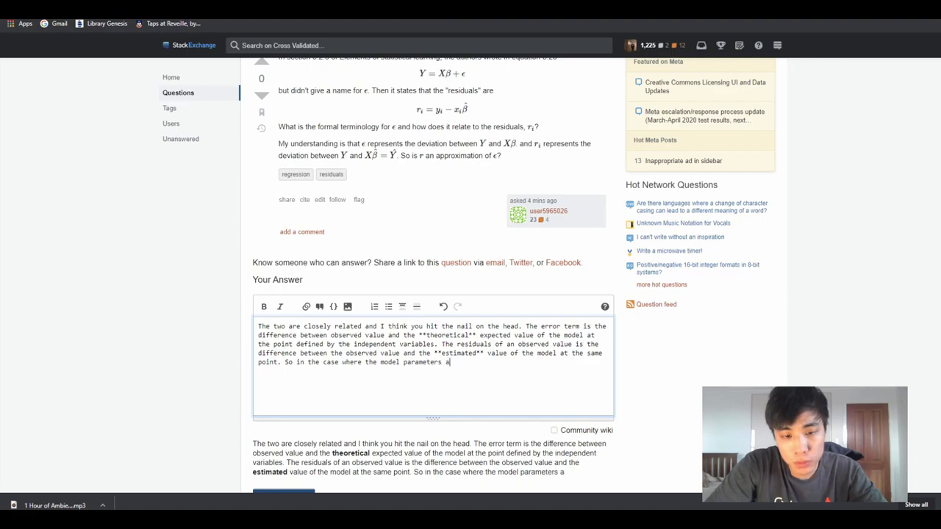
text(re un)
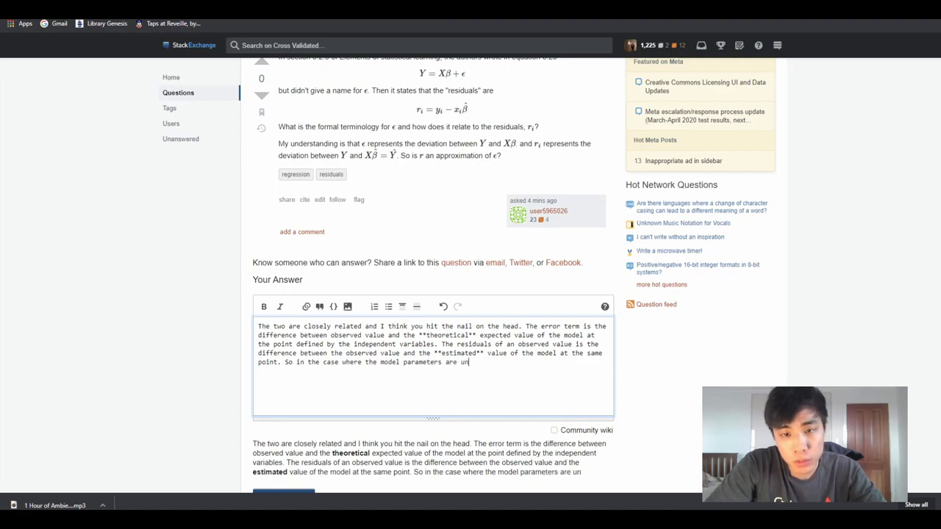
text(biased and an )
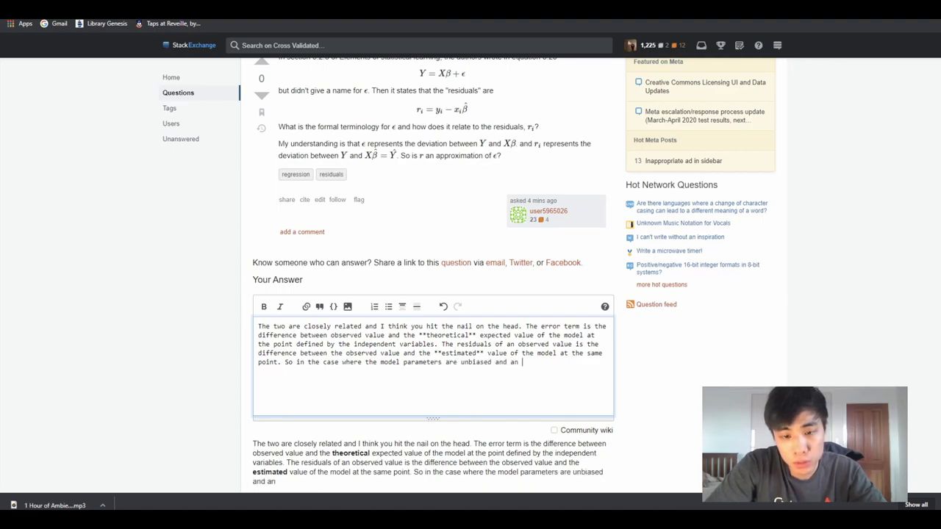
text(accurate repres)
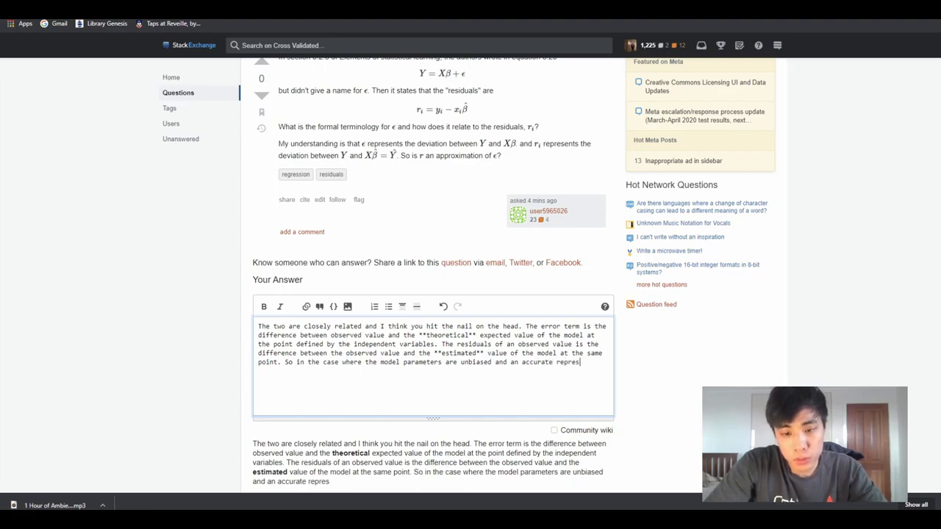
text(entatio n)
key(BackSpace)
key(BackSpace)
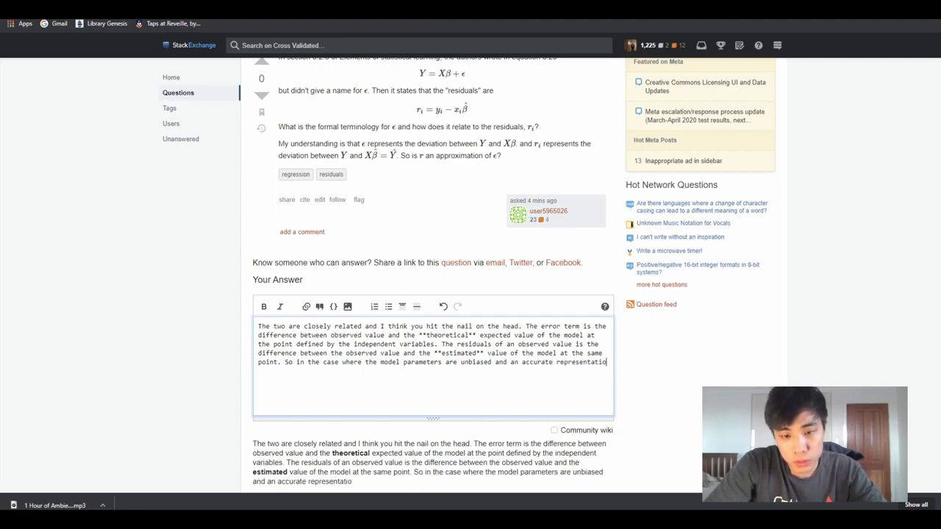
key(BackSpace)
key(BackSpace)
key(BackSpace)
key(BackSpace)
key(BackSpace)
key(BackSpace)
key(BackSpace)
key(BackSpace)
key(BackSpace)
key(BackSpace)
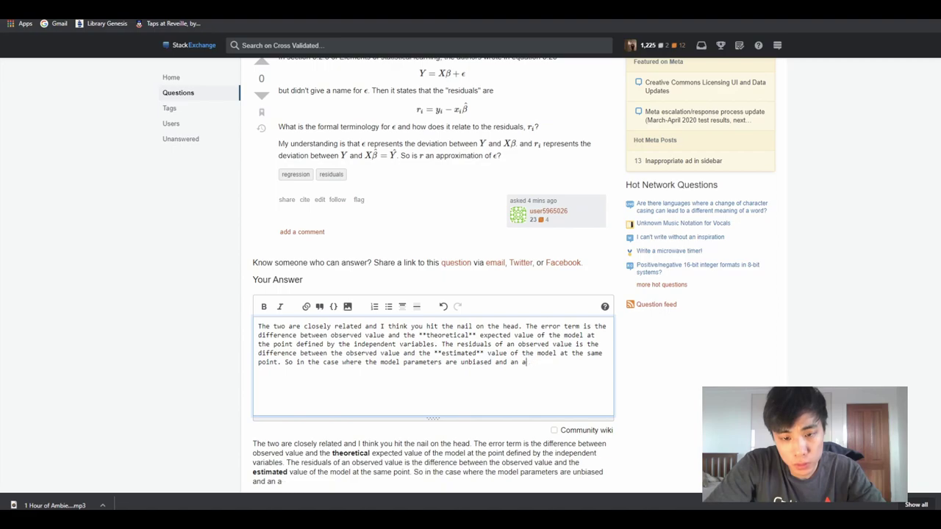
text(pproximat)
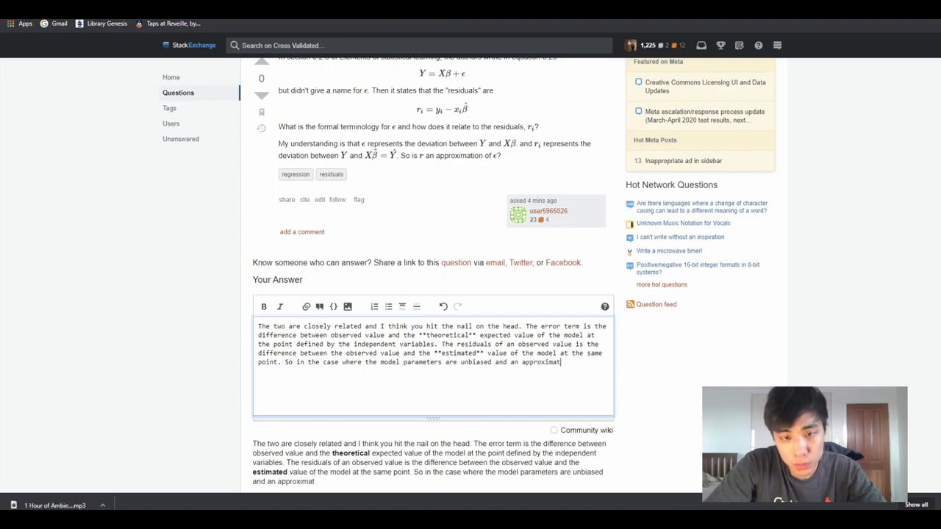
text(ion of the)
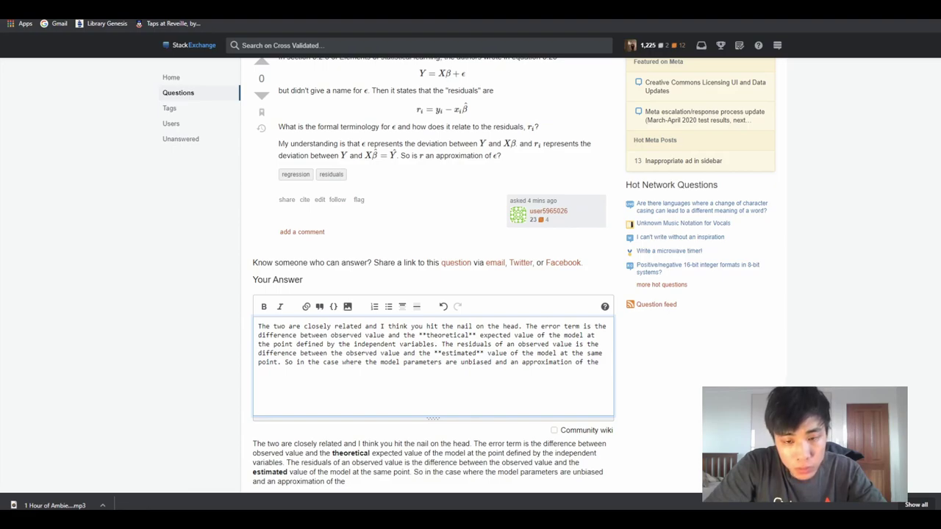
text( real)
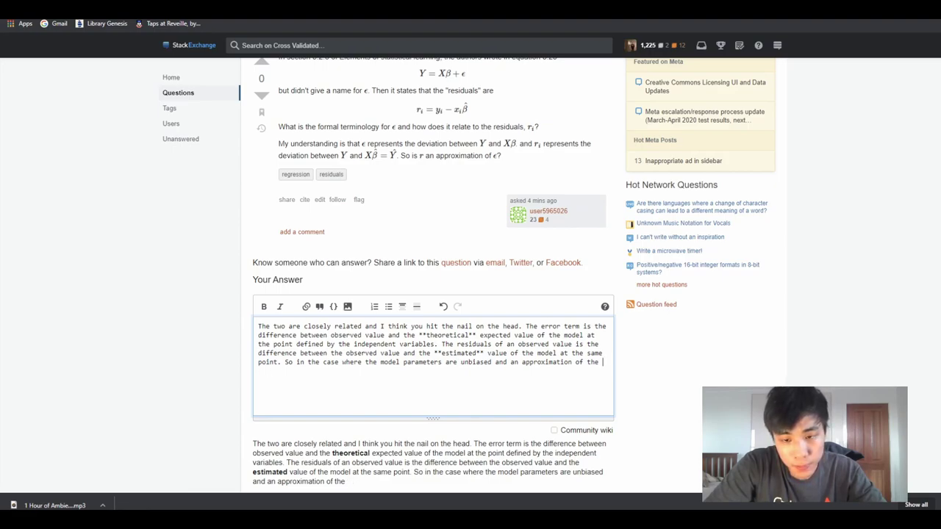
text( ")
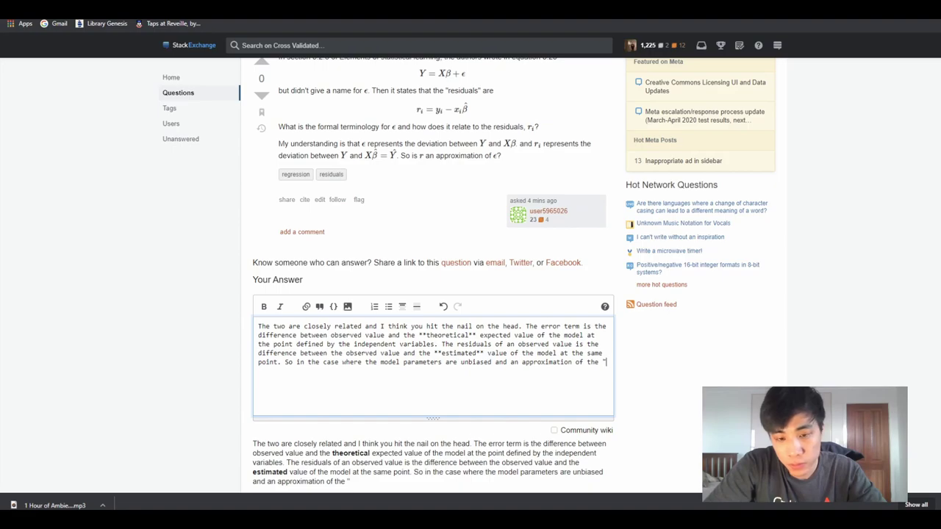
text(real")
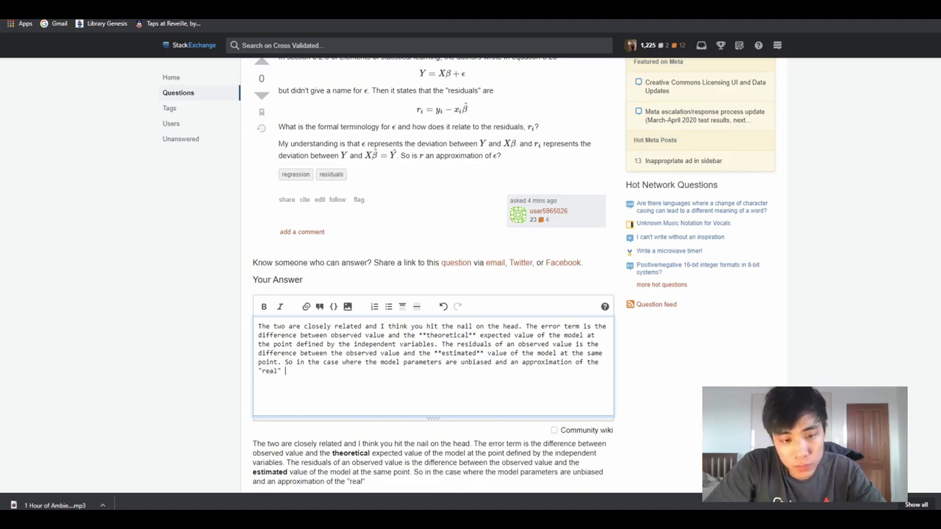
text(underl)
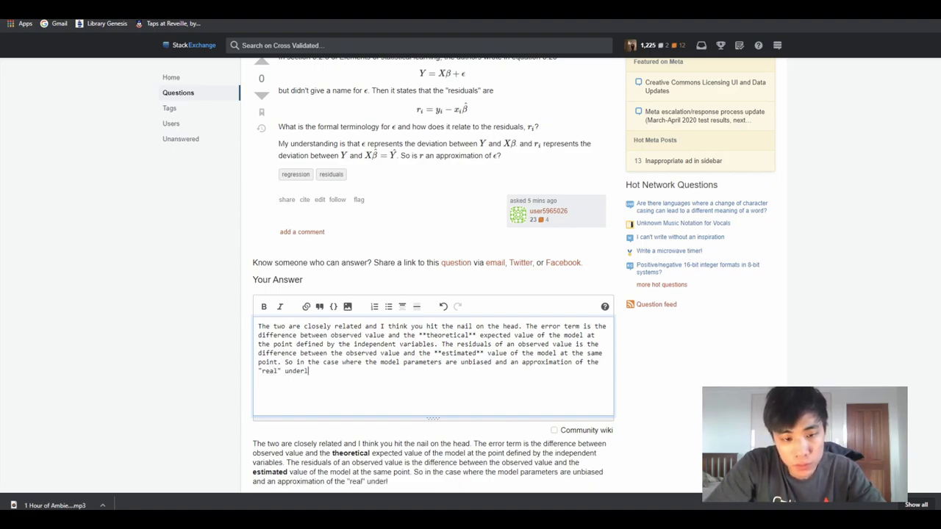
text(ying distribut)
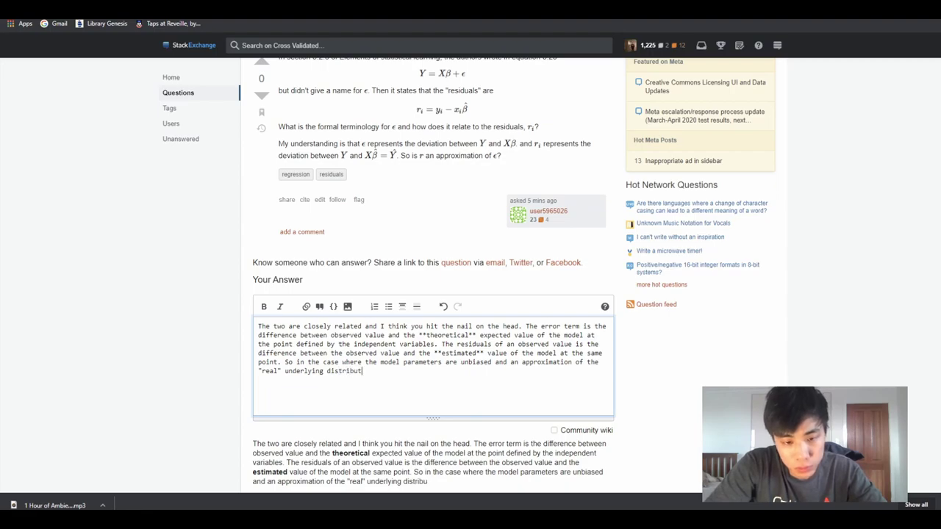
text(ion, th)
key(BackSpace)
key(BackSpace)
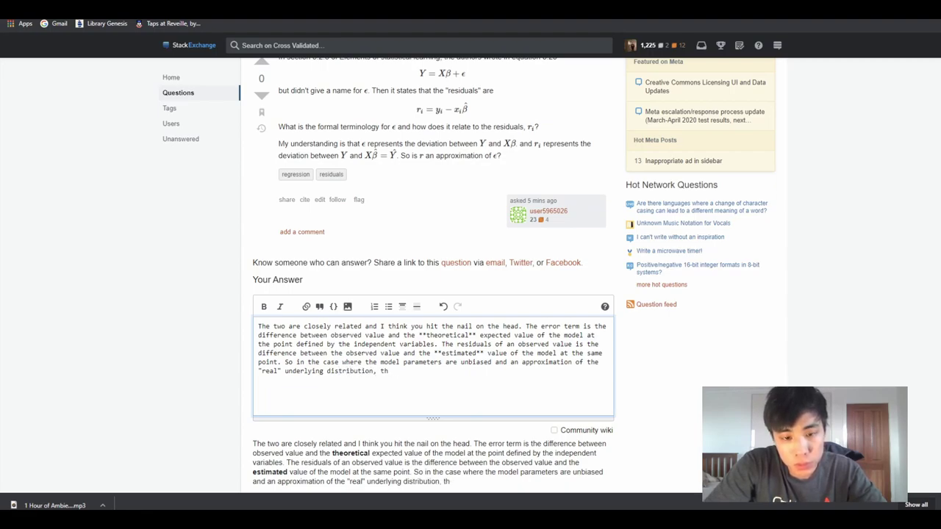
key(BackSpace)
key(BackSpace)
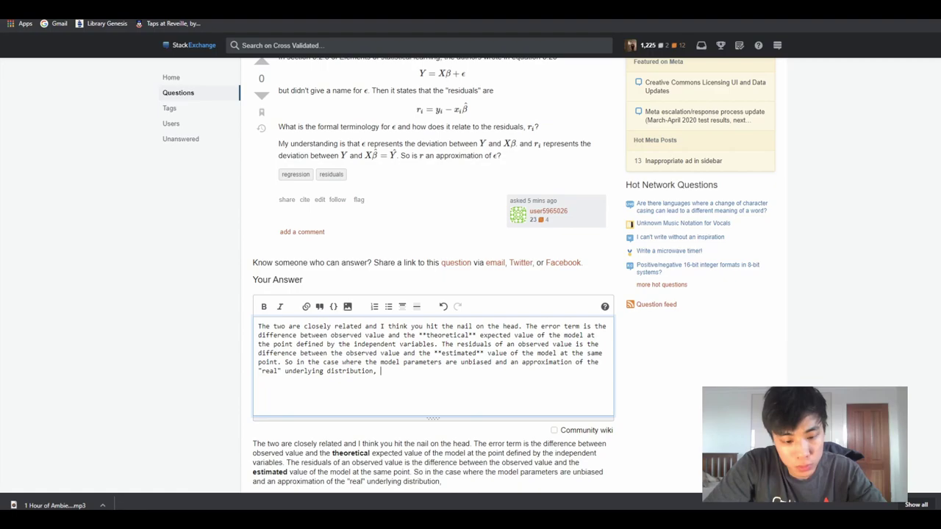
- Add that **r** will be an approximation, and that r's distribution given a vector $X$ will..
text(**R)
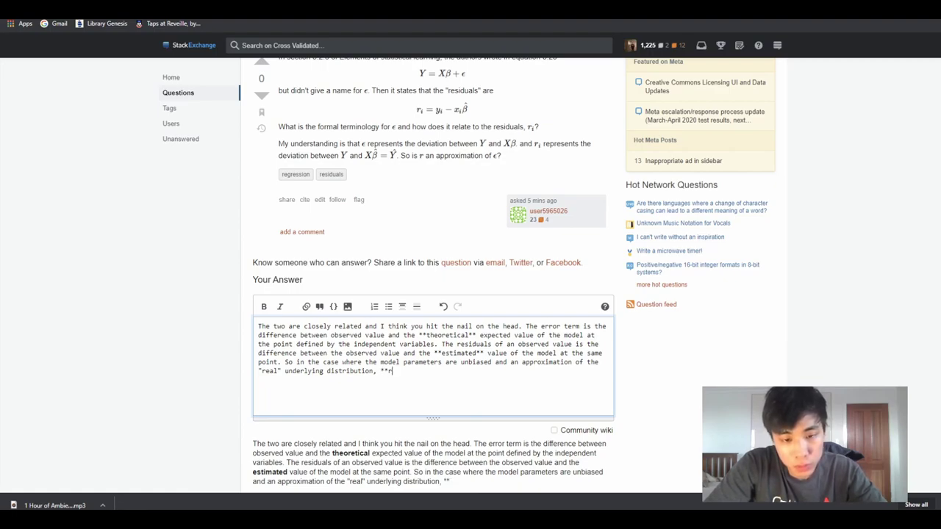
text(** will be an )
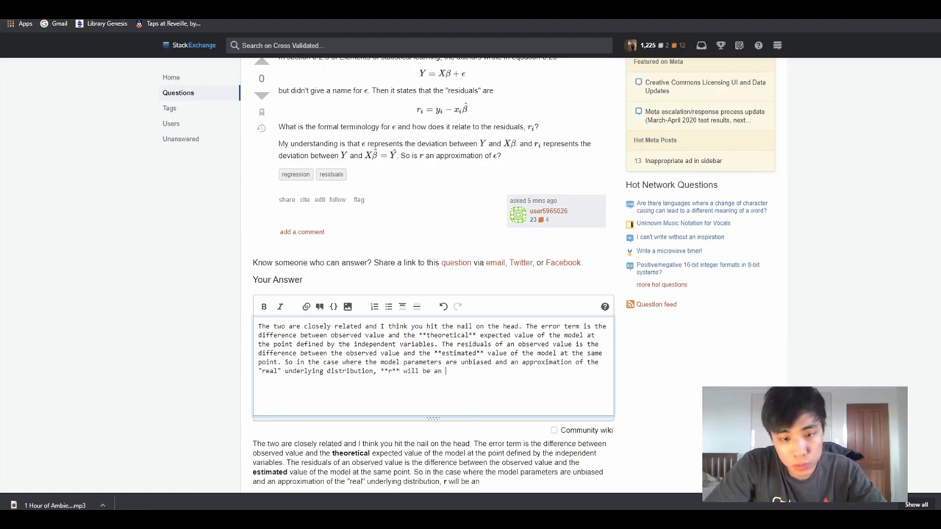
text(approximation of)
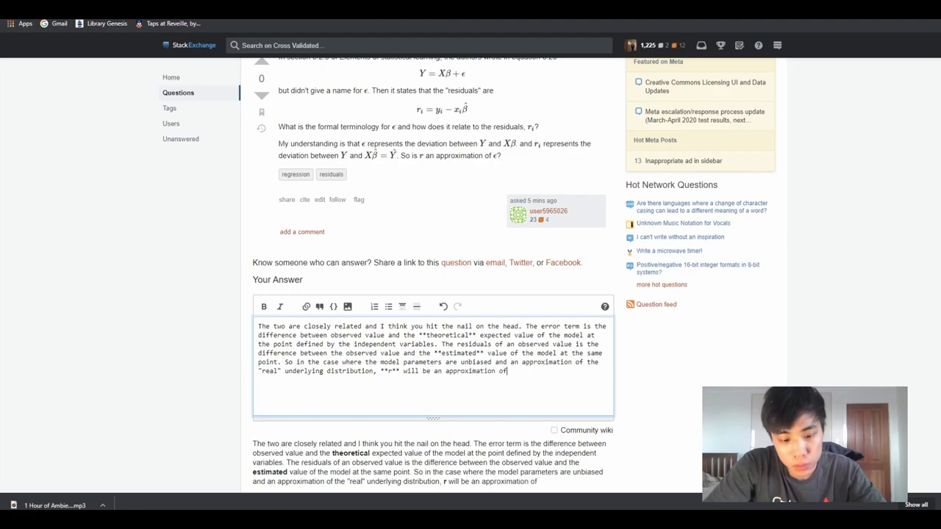
text(**)
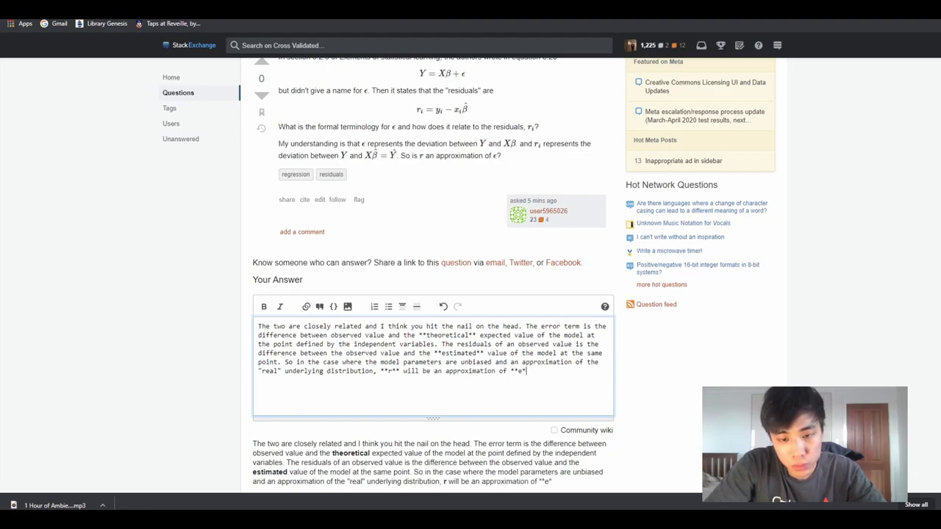
text(*, and the distr)
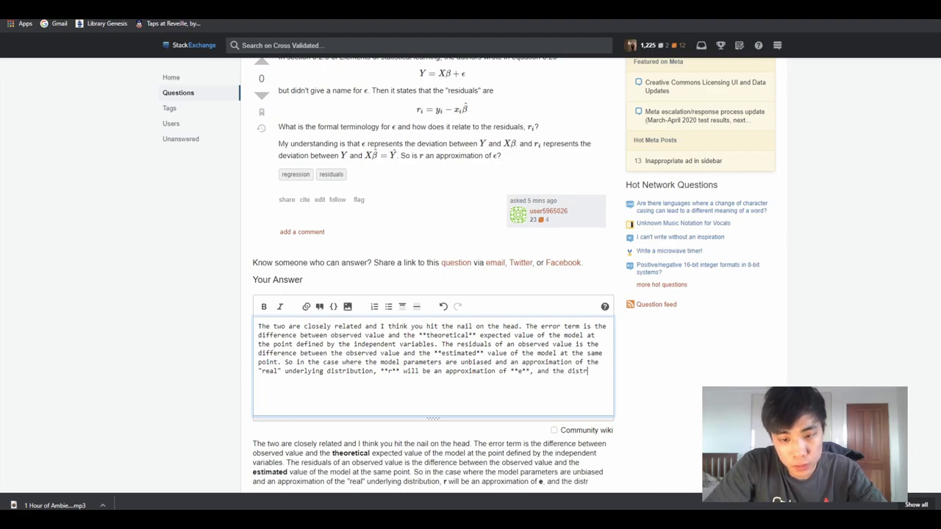
text(ibution of)
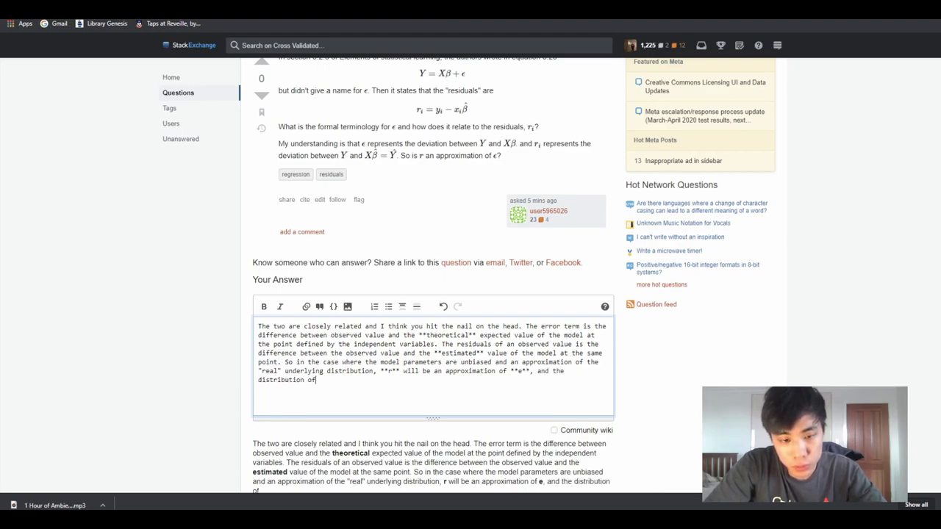
key(BackSpace)
key(BackSpace)
key(BackSpace)
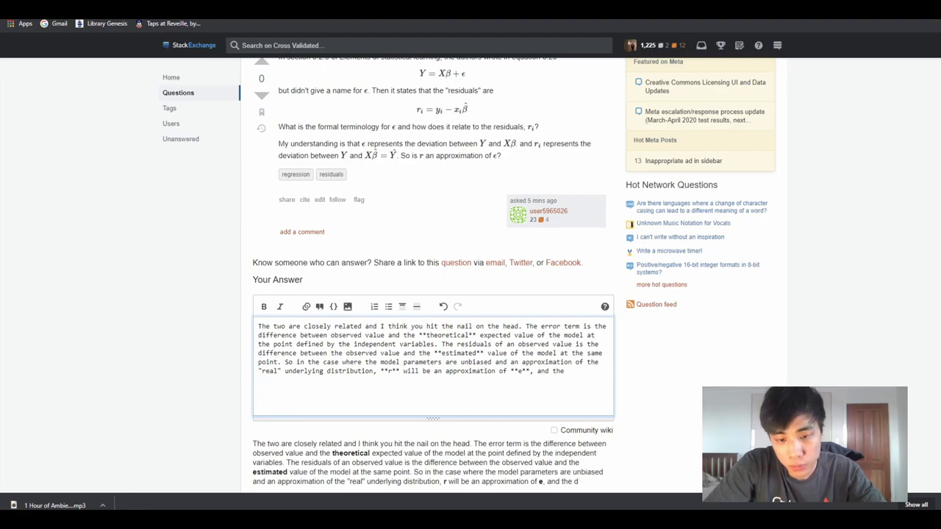
key(BackSpace)
key(BackSpace)
key(BackSpace)
text(further)
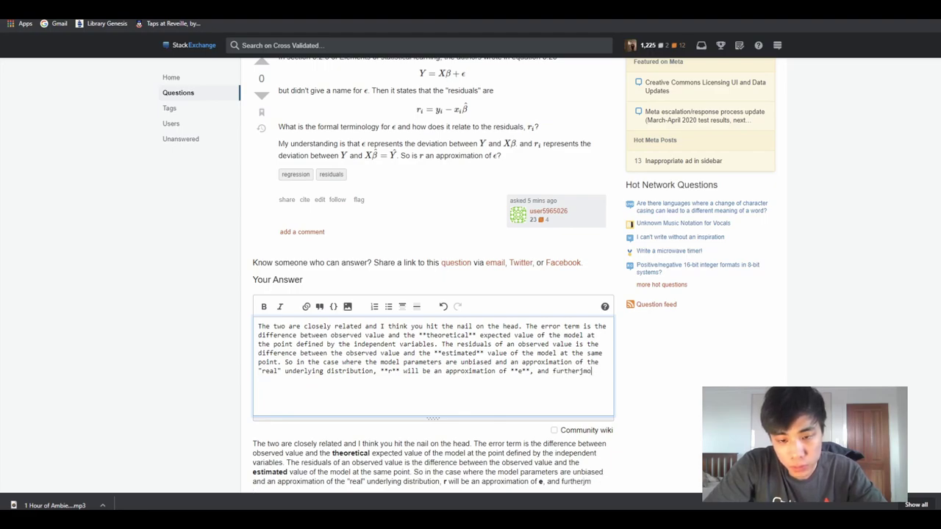
text(jm)
text(more)
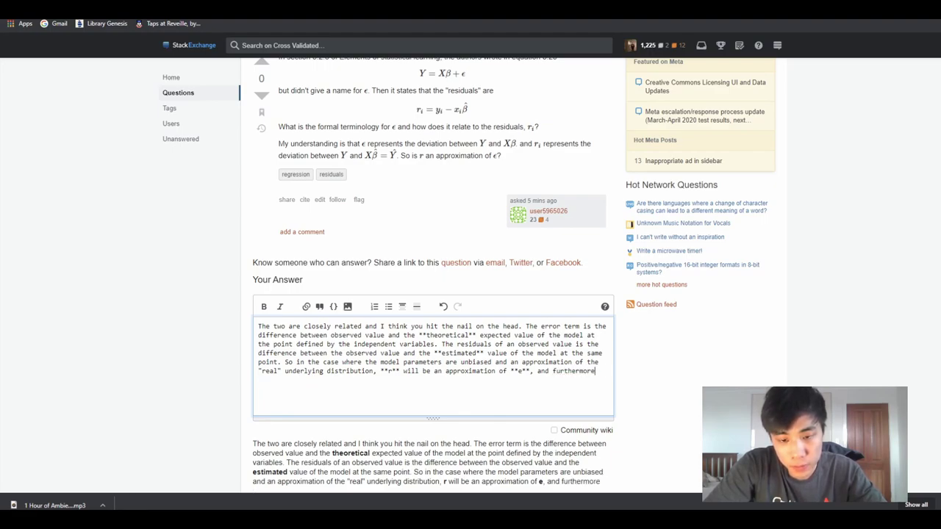
text( the distribut)
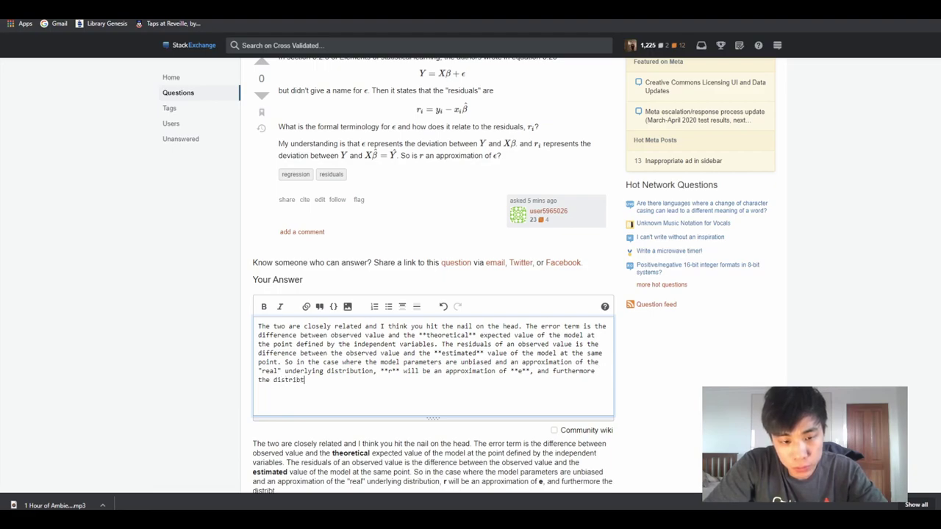
text(io)
key(BackSpace)
key(BackSpace)
key(BackSpace)
text(uti)
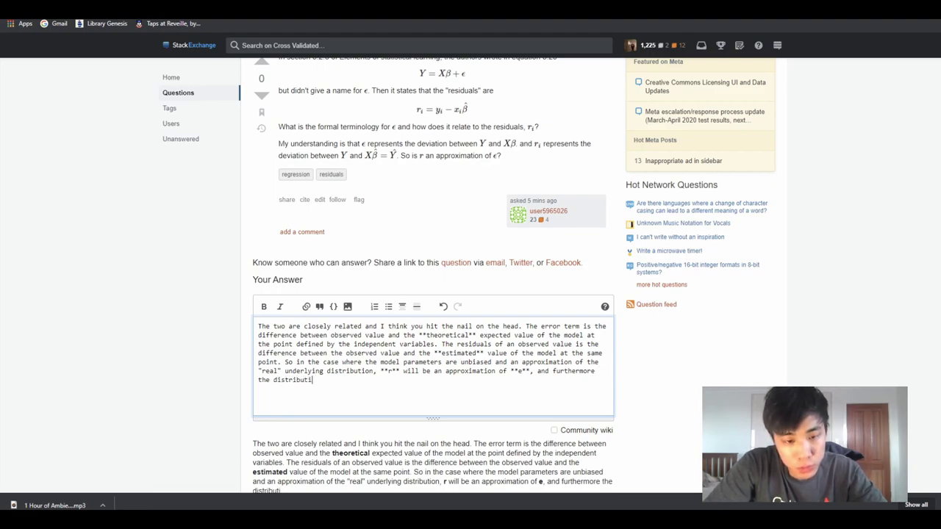
text(on of)
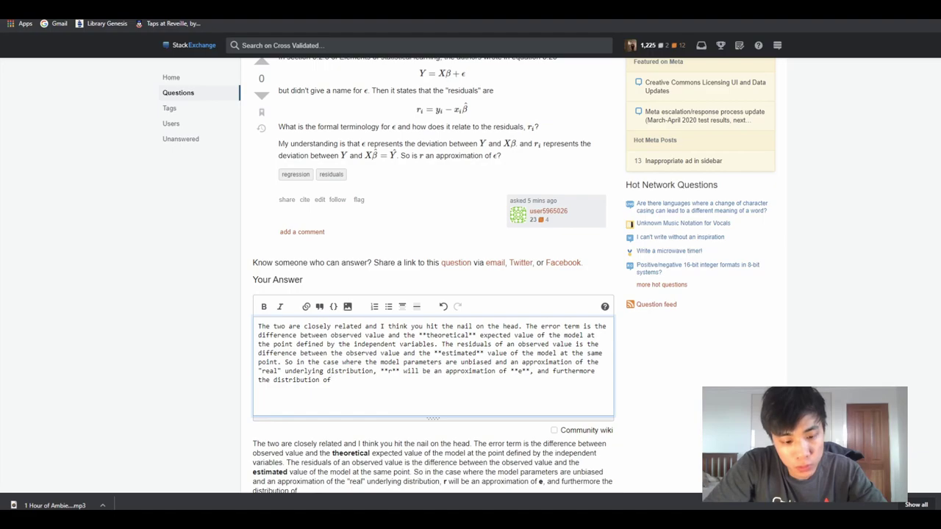
text(***)
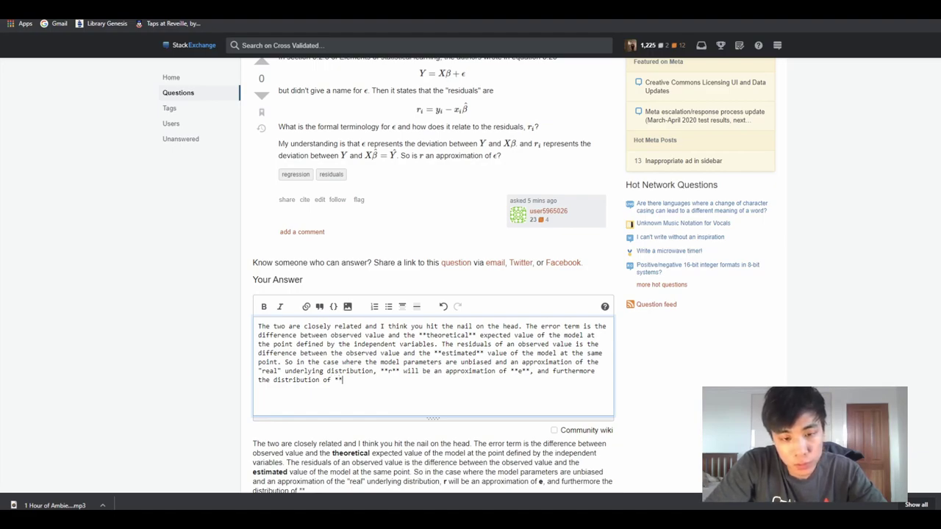
text(r*)
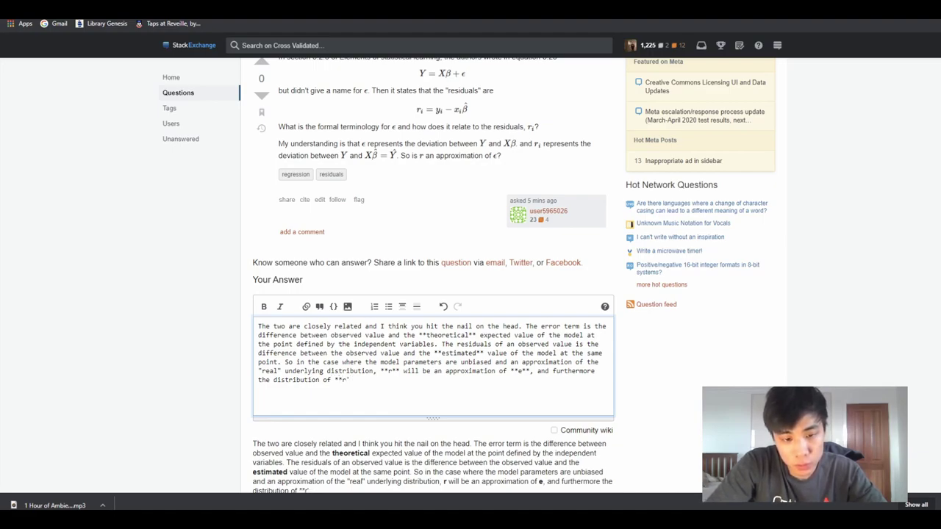
text(*'s f)
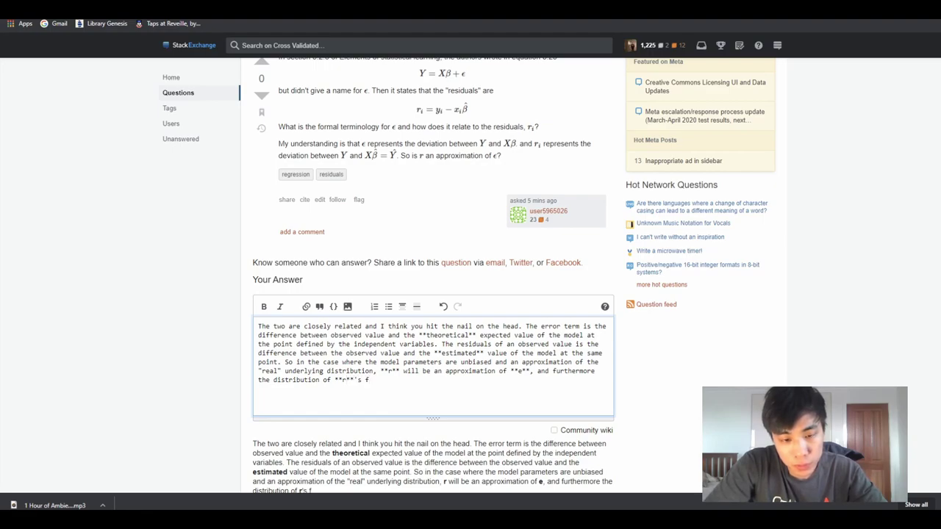
text(or )
text(ven)
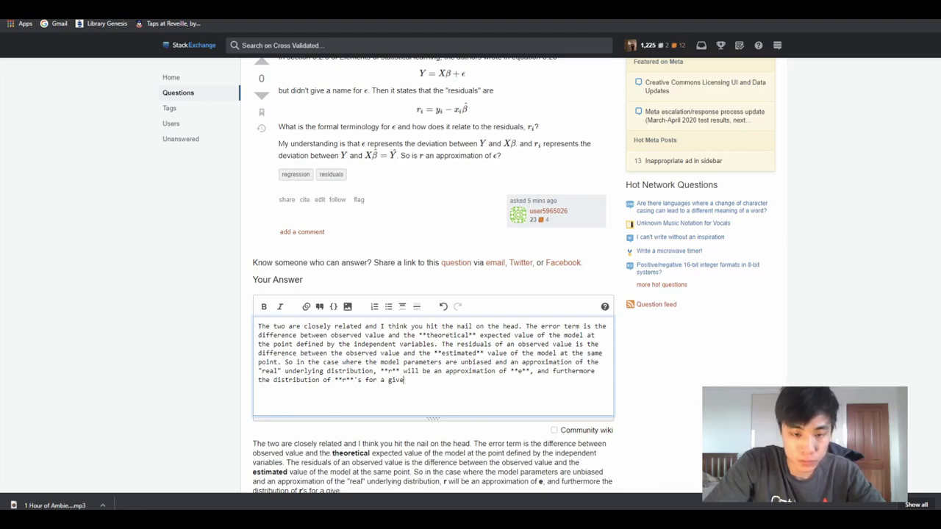
key(BackSpace)
key(BackSpace)
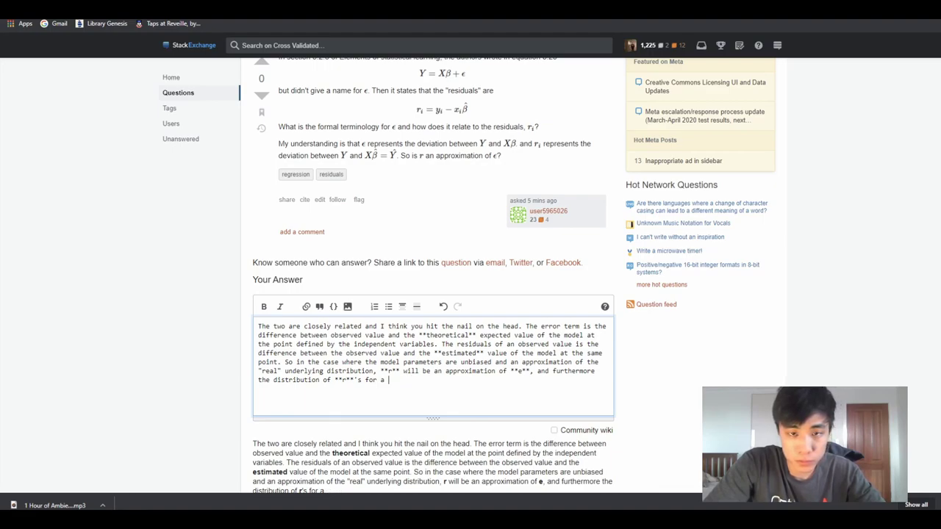
text(given set)
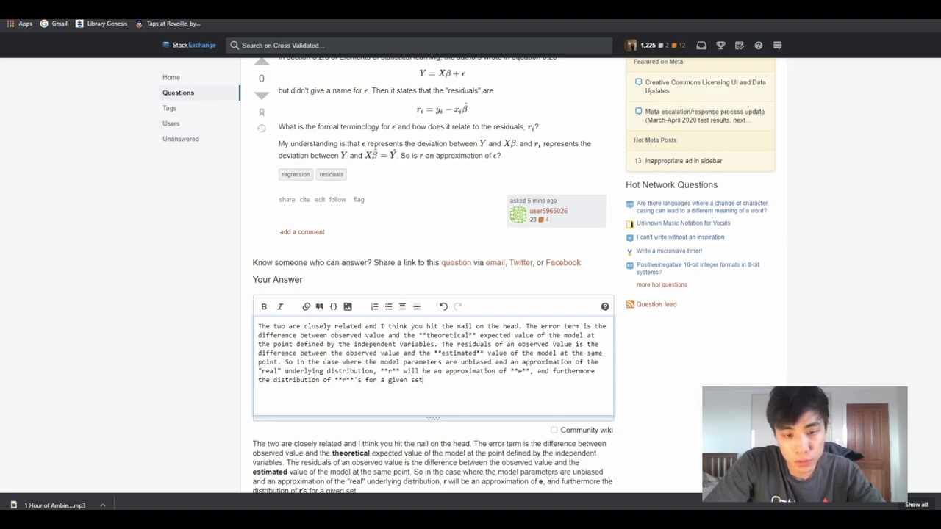
text( of v)
text(a)
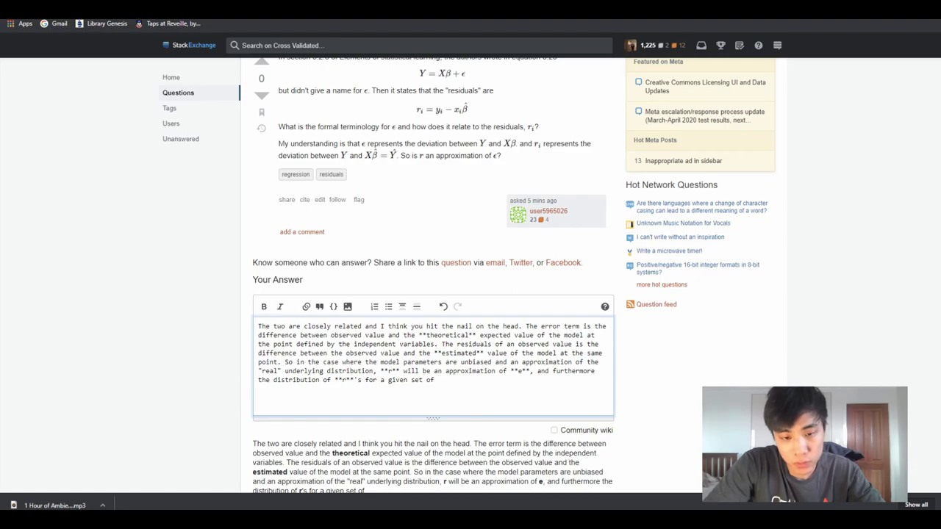
key(BackSpace)
text(vec)
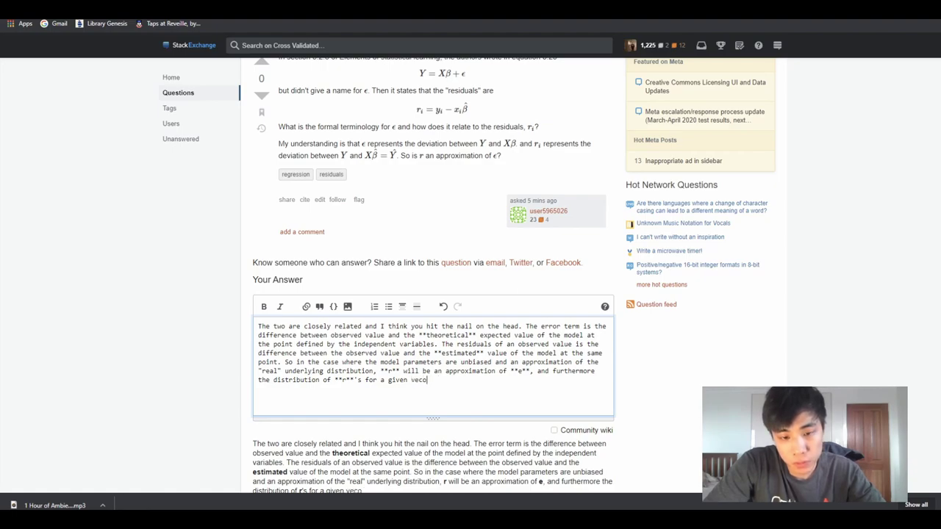
text(or of )
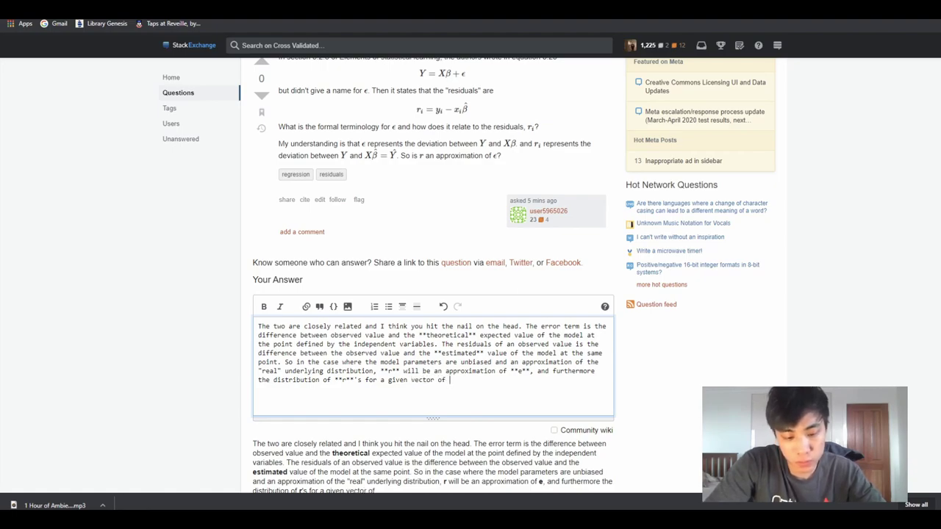
text(X)
key(BackSpace)
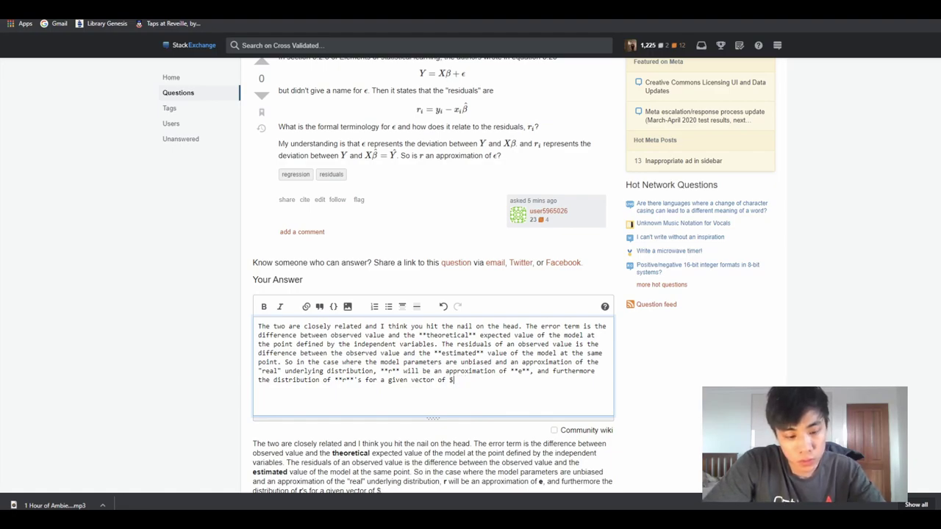
text($\)
key(BackSpace)
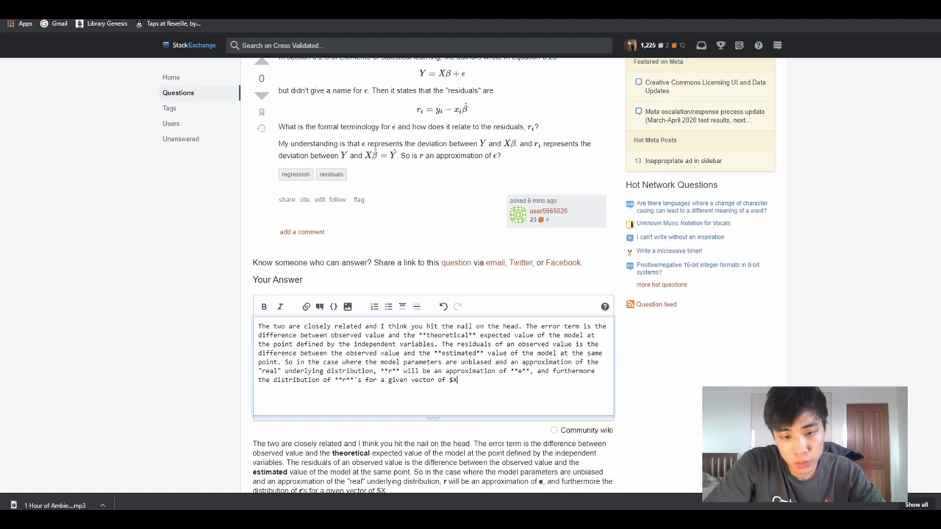
text(X$ will)
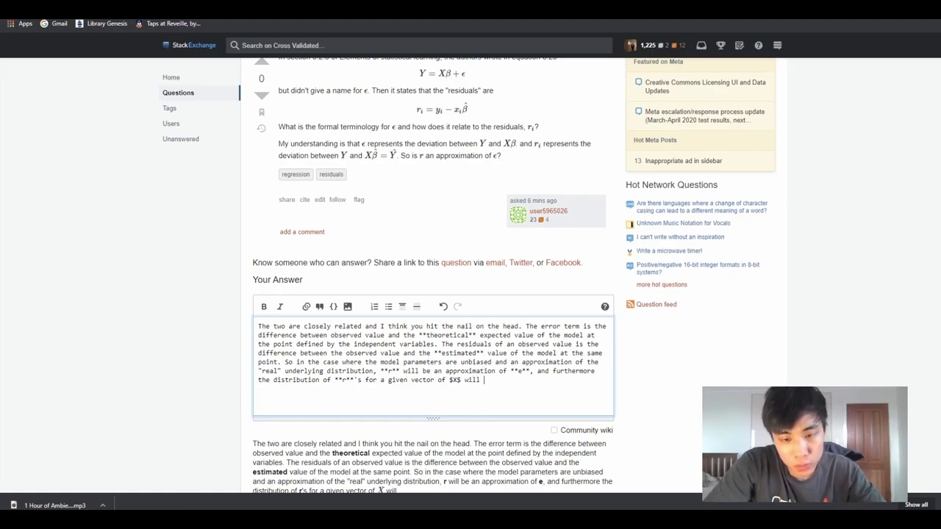
- Replace the bold e with the LaTeX symbol $\epsilon$
scroll(434, 294, down, 1)
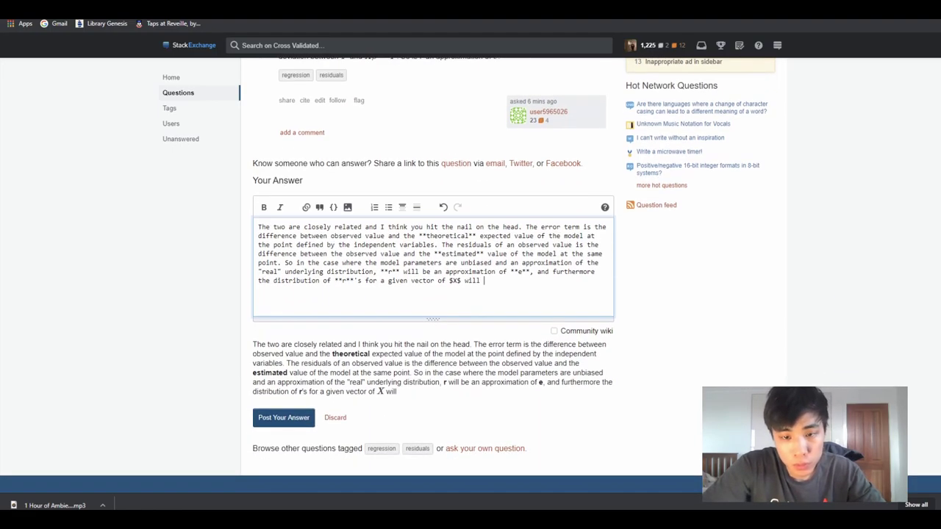
key(shift+Left)
key(shift+Left)
key(shift+Left)
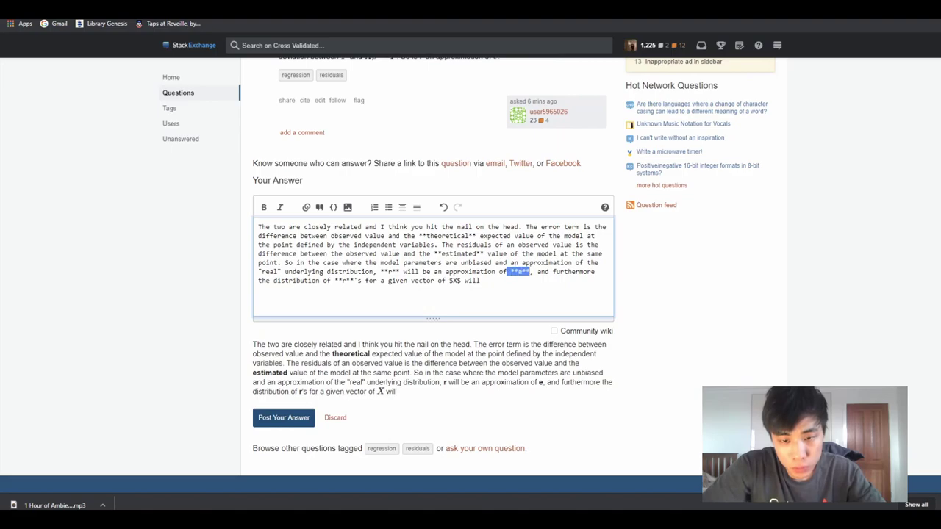
text($)
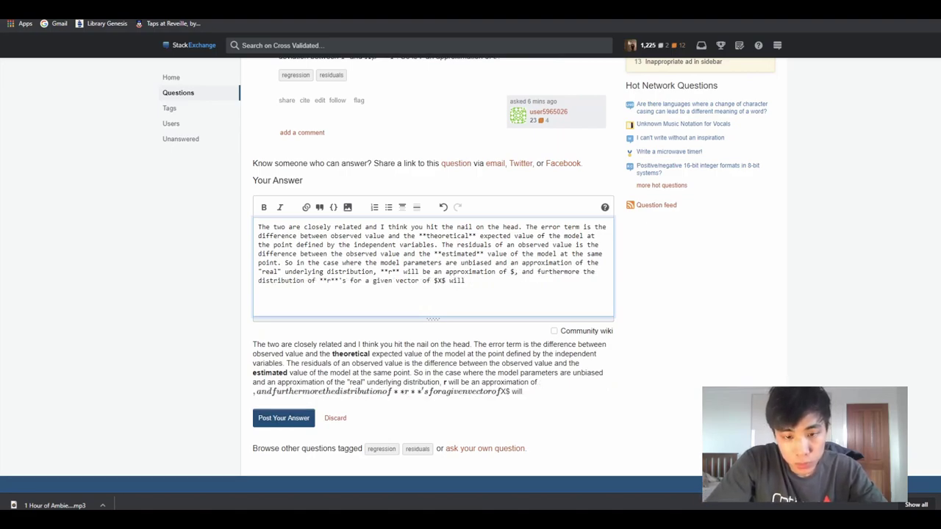
text(/epsion)
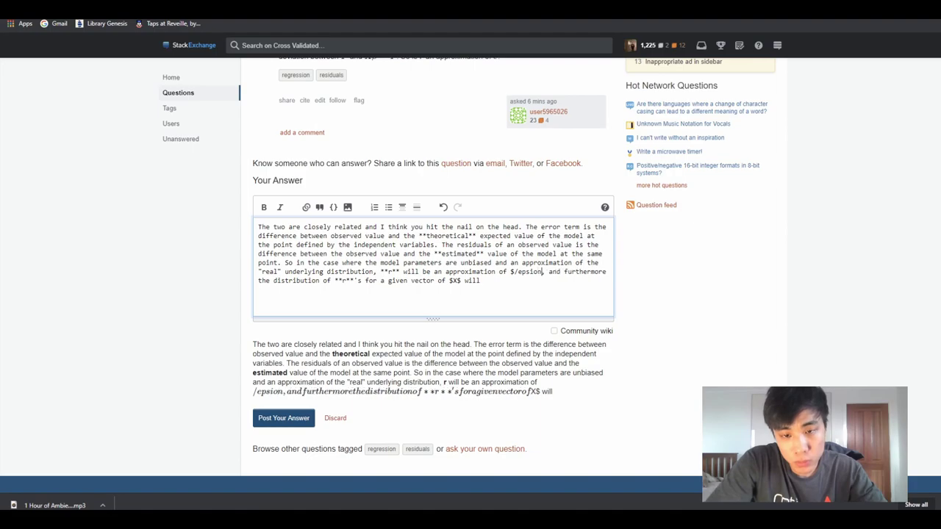
key(BackSpace)
key(BackSpace)
text(lon$)
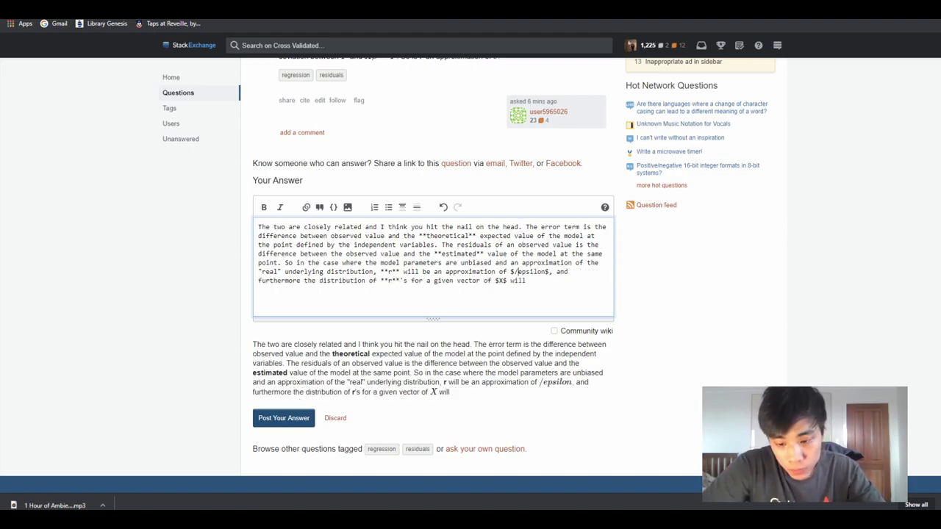
key(BackSpace)
text(\)
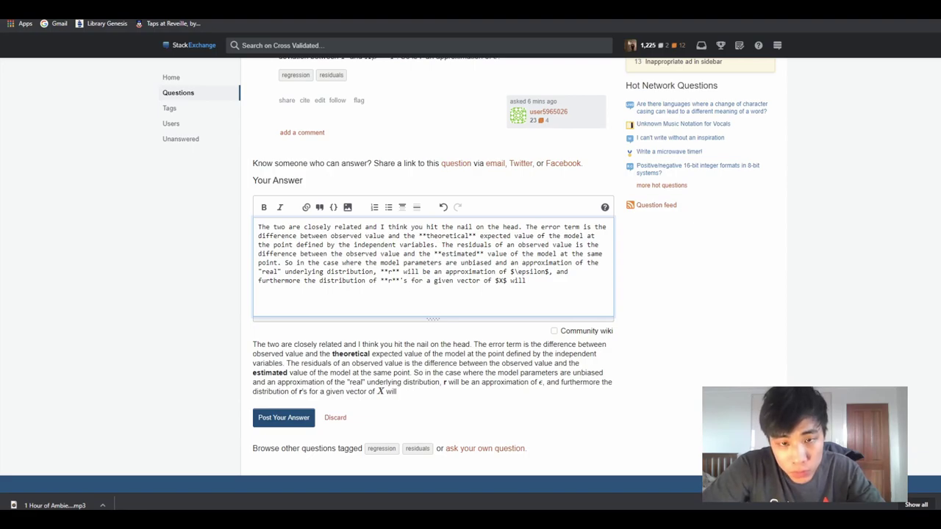
- Finish with 'an approximation to the real error distribution.' and spellcheck-correct 'approxmation' to 'approximation'
scroll(470, 270, up, 2)
scroll(470, 276, down, 1)
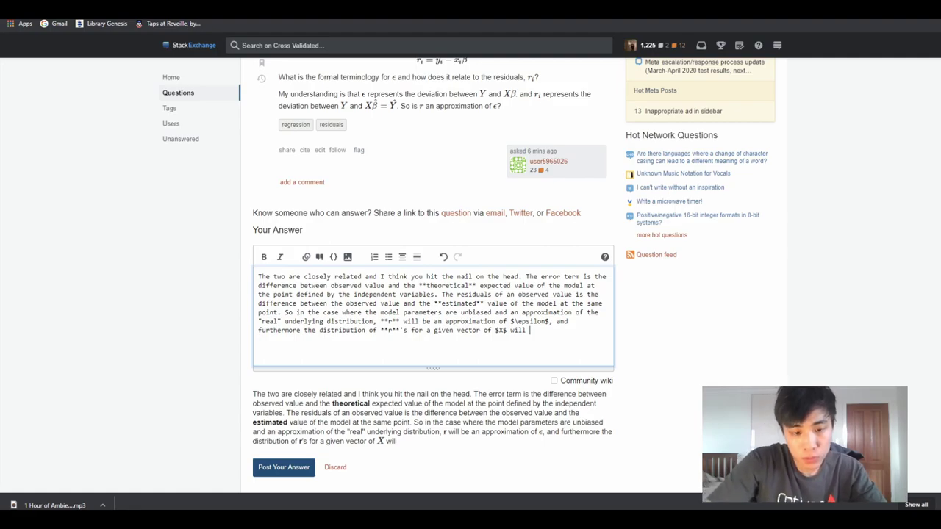
text(an )
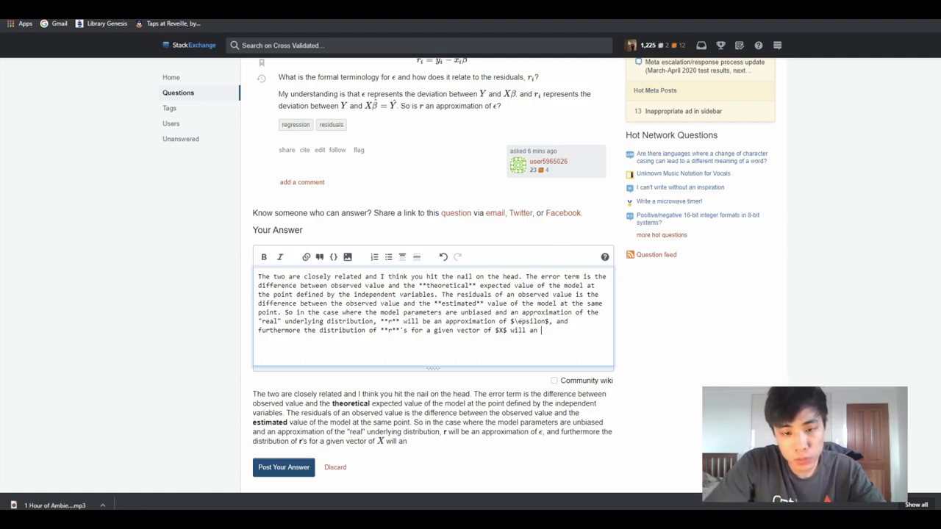
text(approxmation to )
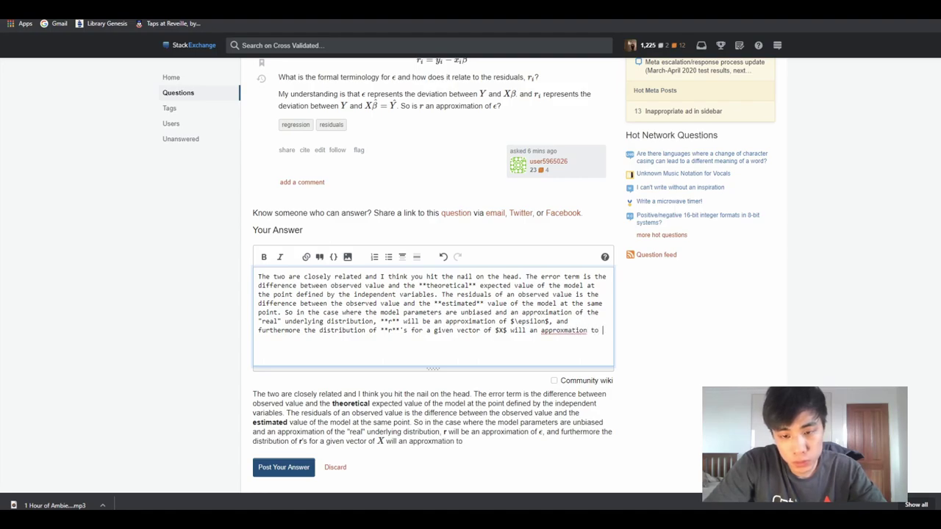
text(the real )
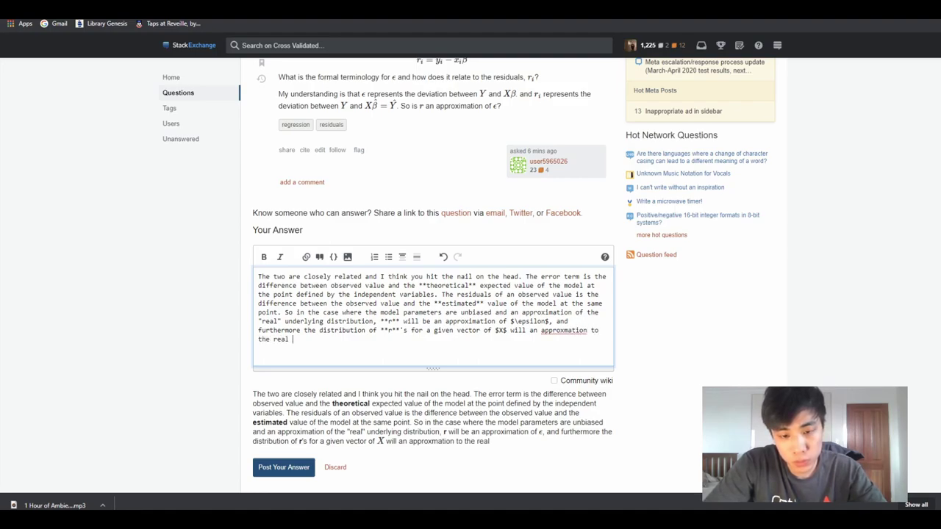
text(error distributi)
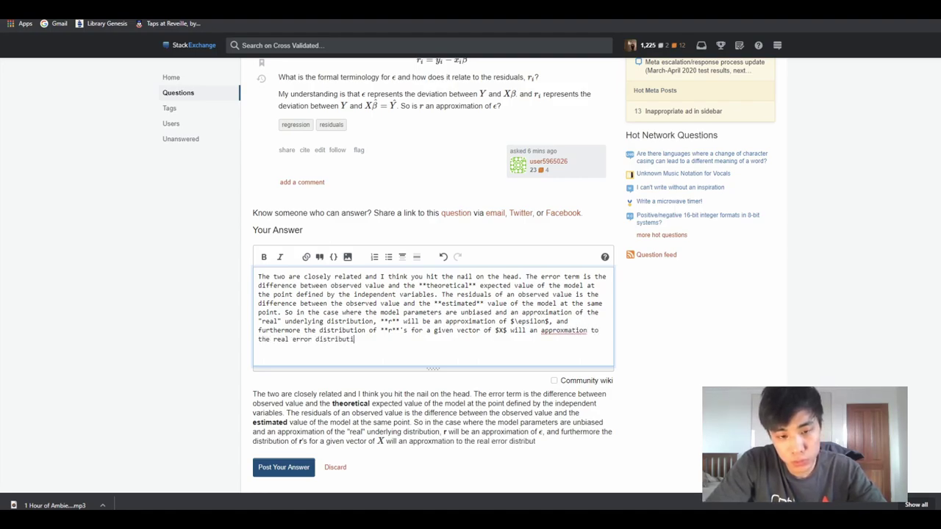
text(on.)
click(553, 330)
right_click(544, 328)
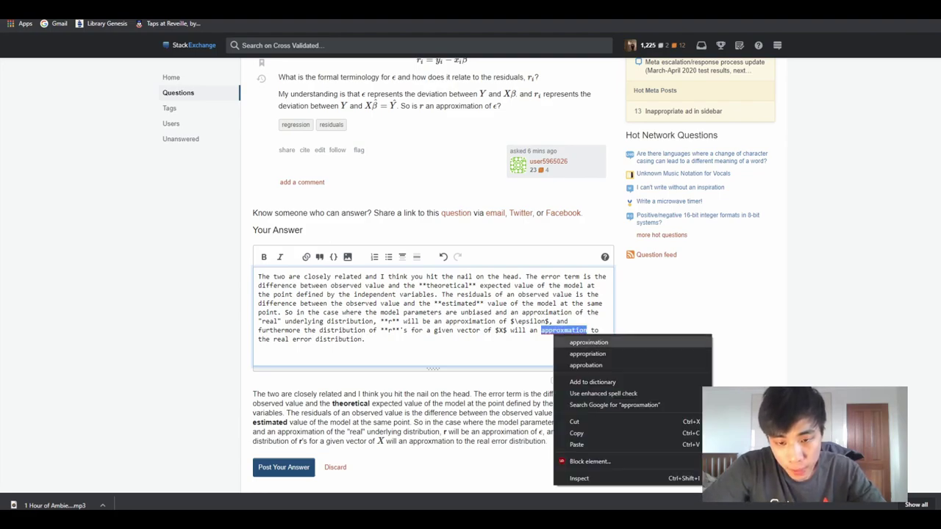
click(581, 342)
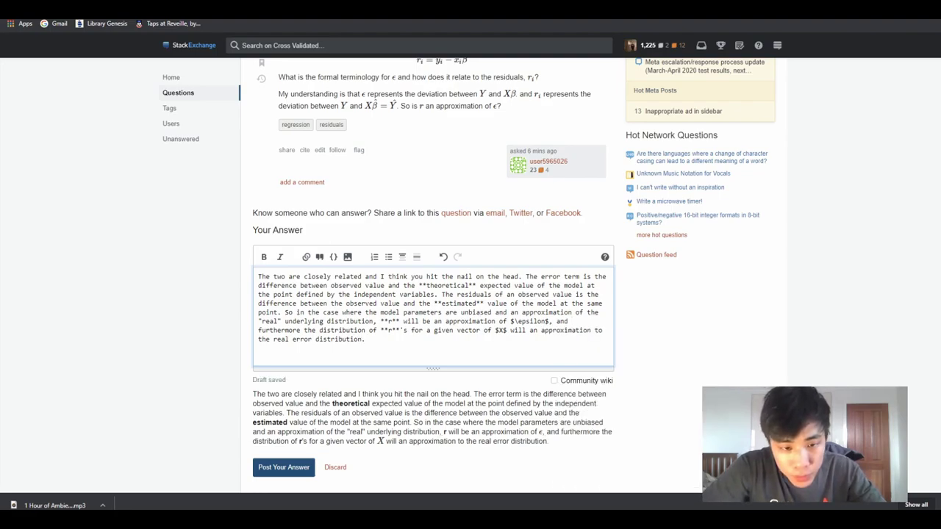
- Start a new paragraph at 'So in the case', change 'hit the nail on the head' to 'have the right idea', and 'is' to 'are'
key(Return)
key(Return)
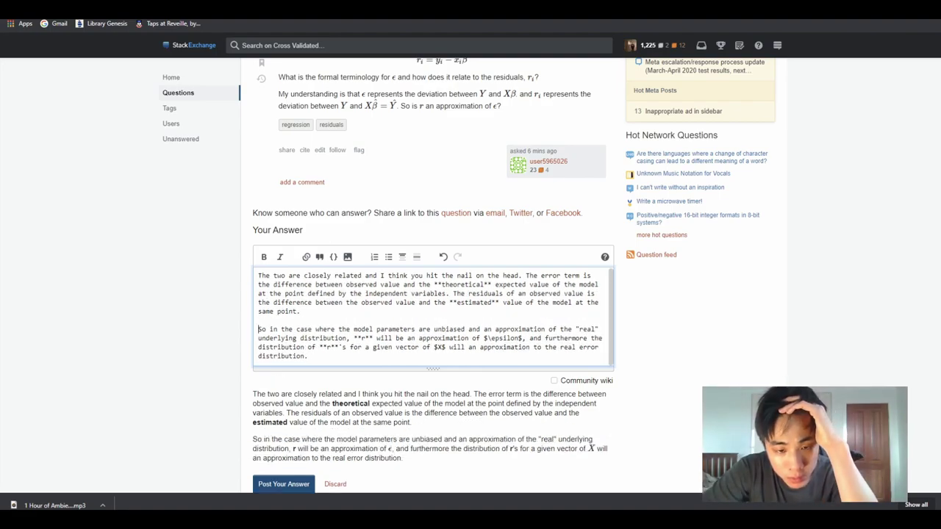
drag(515, 276, 429, 276)
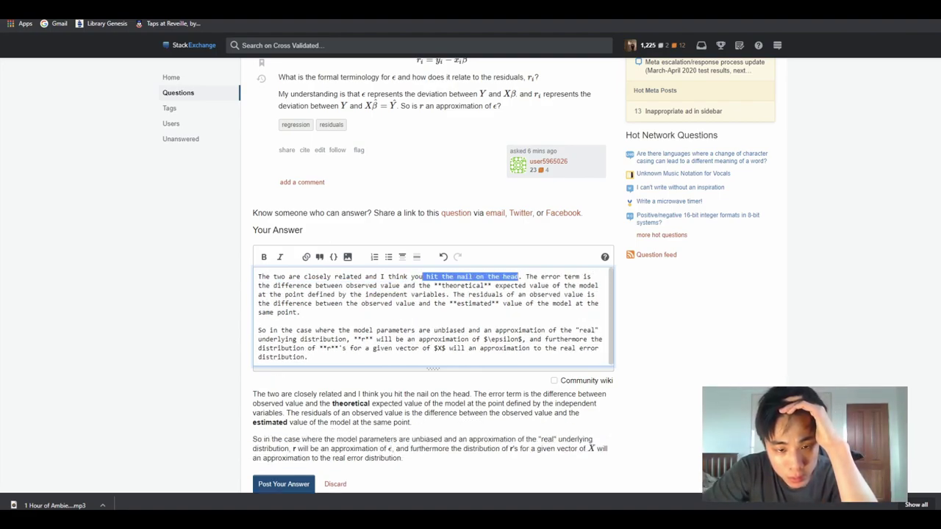
key(BackSpace)
text(ave the)
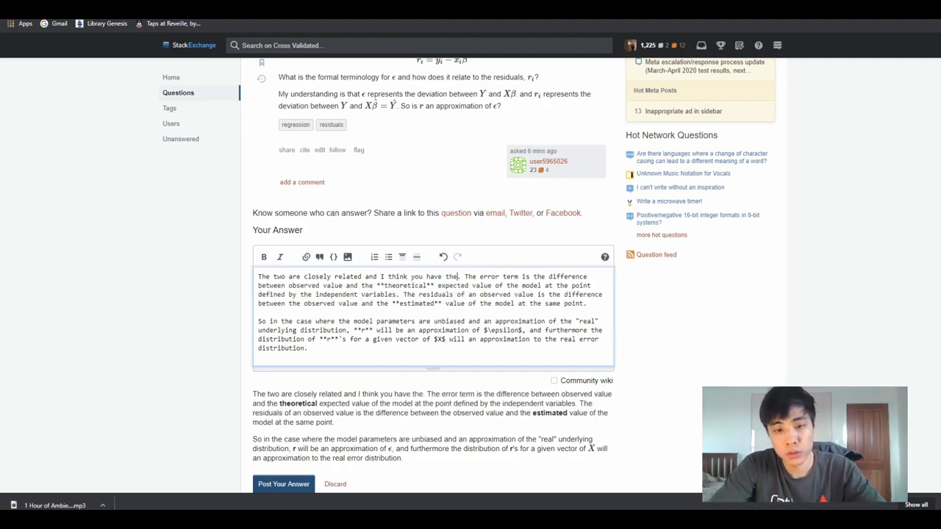
text( right idea)
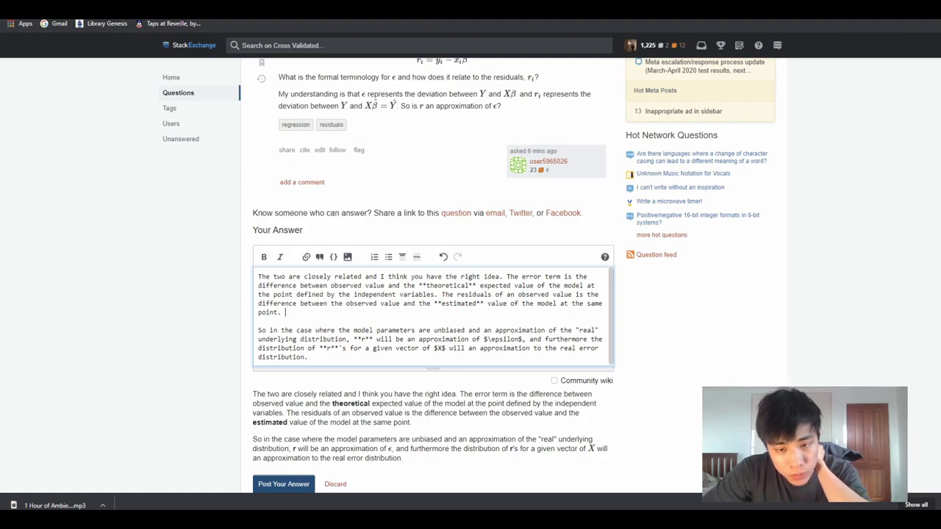
double_click(574, 294)
text(are)
- Pluralise 'difference' and 'value' to 'differences' and 'values'
click(259, 321)
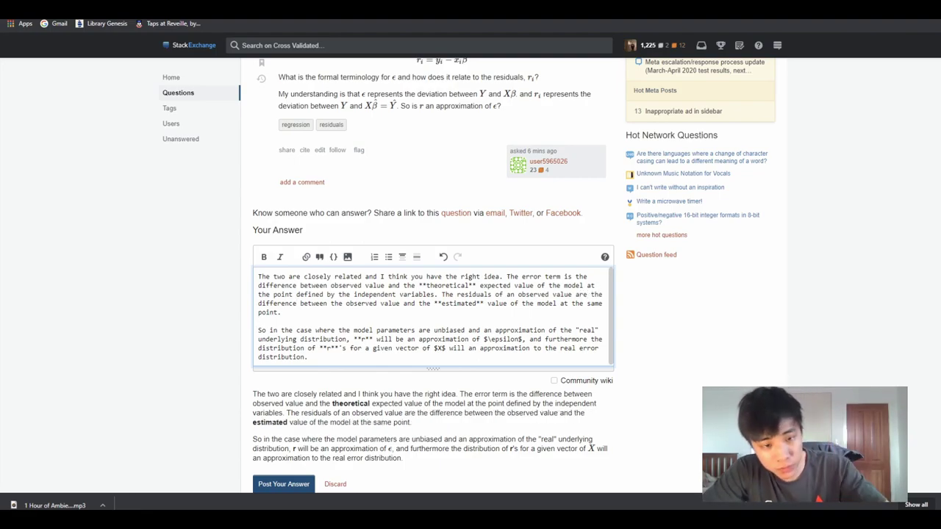
text(s)
click(303, 313)
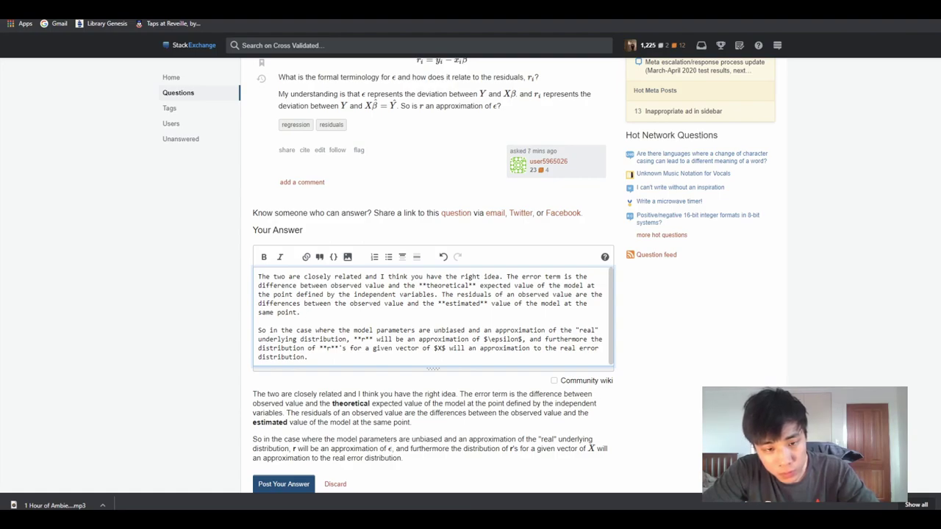
text(s)
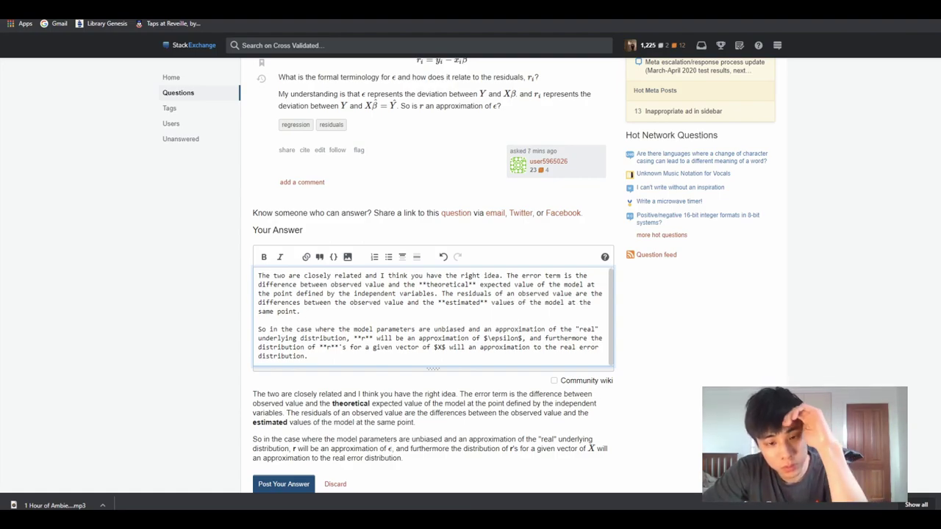
- Add a closing line: 'The wiki page gives a more thorough definition.'
click(308, 356)
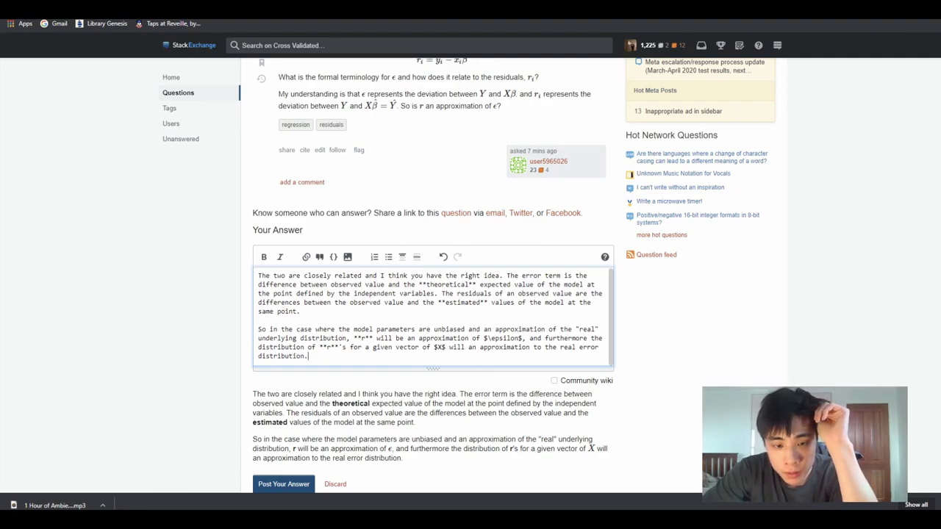
key(Return)
key(Return)
text(The wiki)
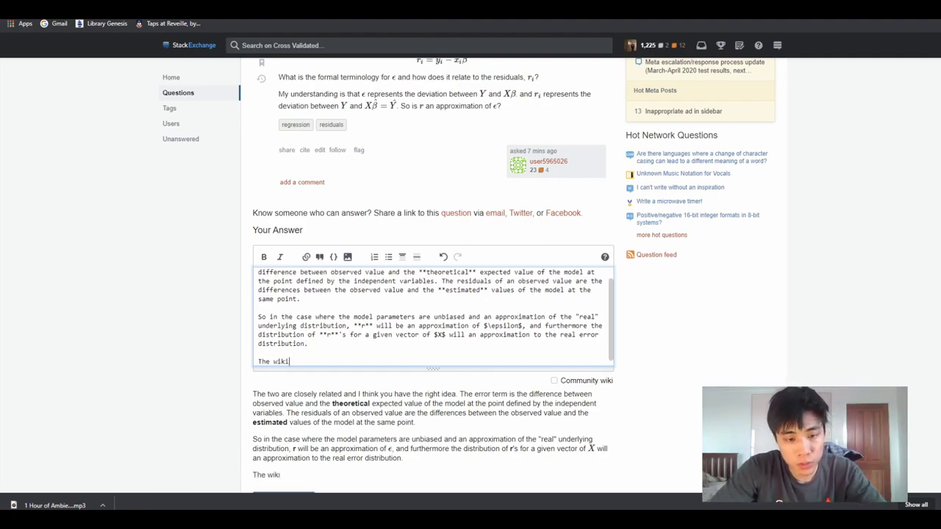
text( page)
key(BackSpace)
key(BackSpace)
key(BackSpace)
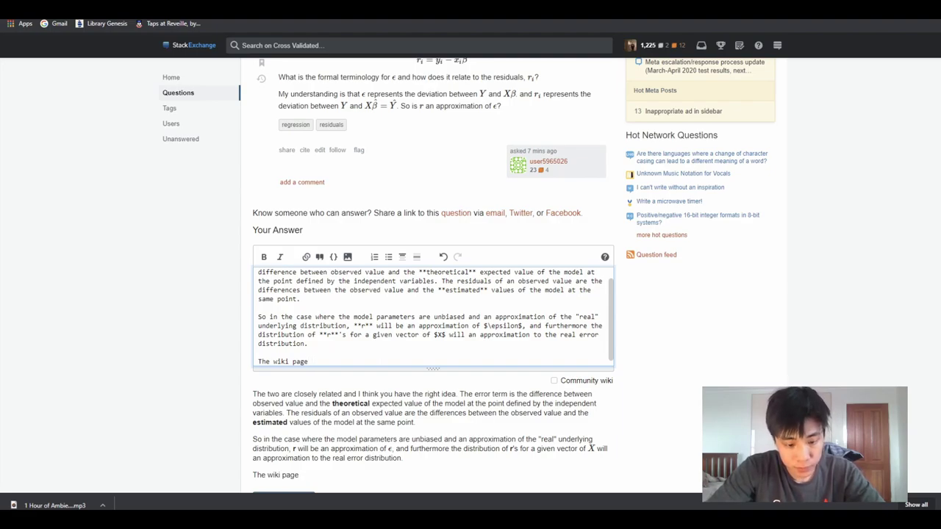
text(sts a)
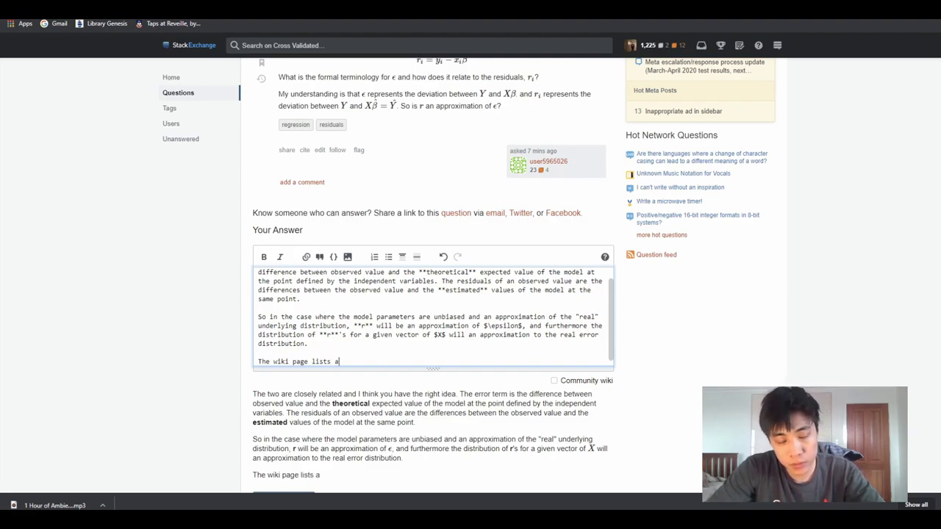
key(BackSpace)
key(BackSpace)
key(BackSpace)
key(BackSpace)
key(BackSpace)
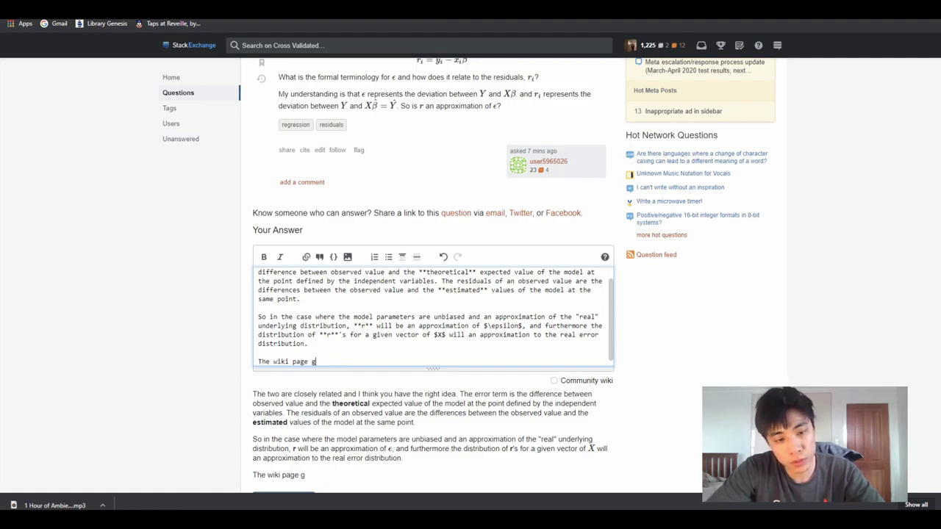
key(BackSpace)
text(ves a more th)
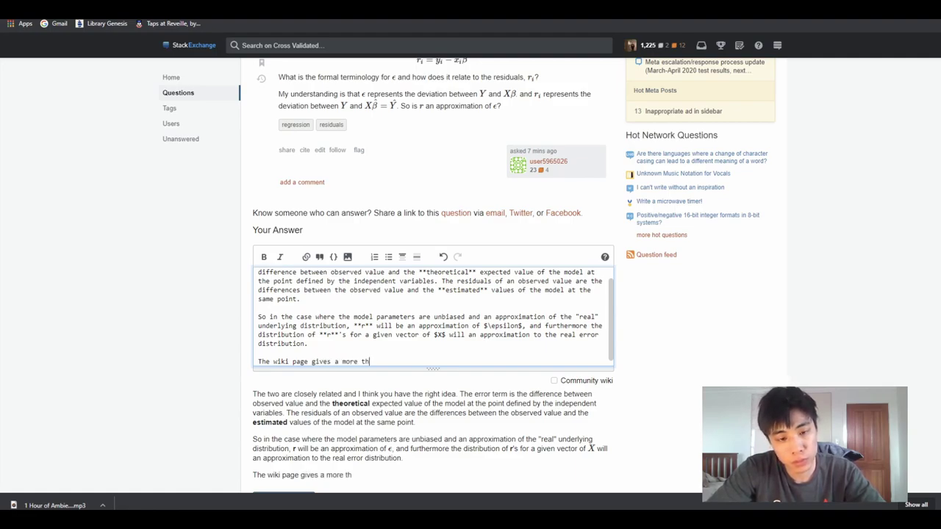
key(BackSpace)
key(BackSpace)
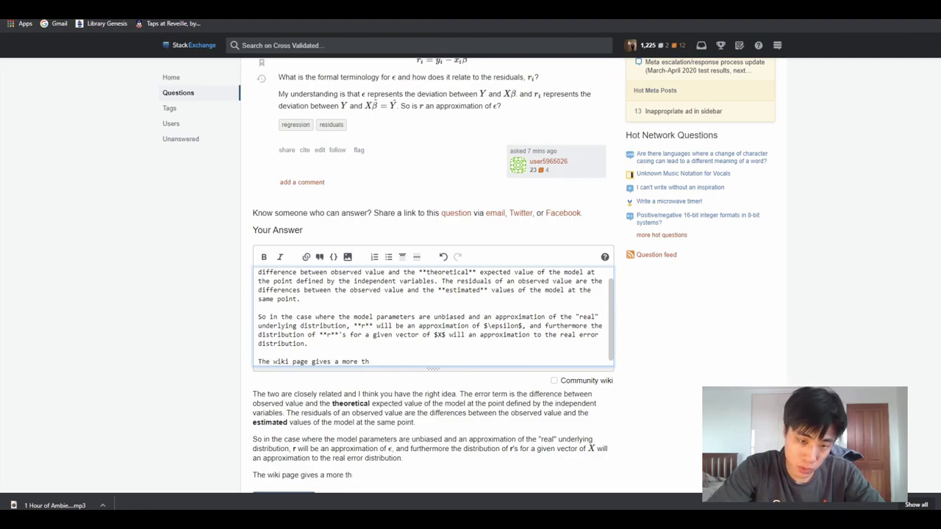
text(orough defintion.)
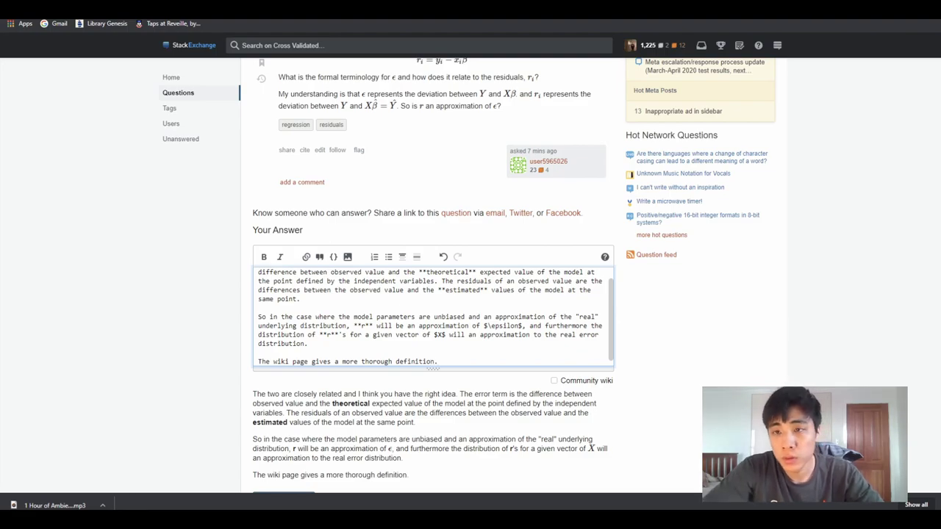
key(ctrl+Tab)
- Paste the Wikipedia Errors_and_residuals link on its own line, prefixed with '>' as a blockquote
key(ctrl+Tab)
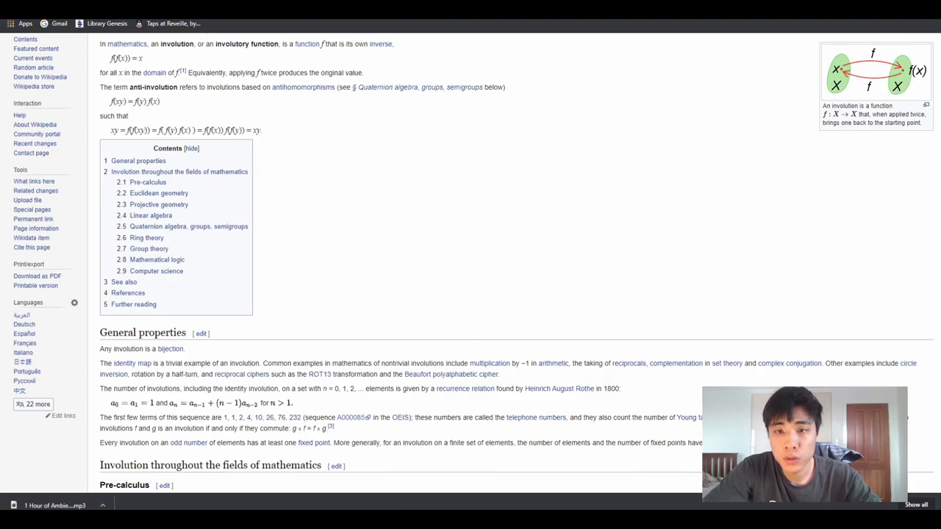
key(ctrl+Tab)
key(Return)
key(Return)
text(https://en.wikipedia.org/wiki/Errors_and_residuals)
key(Return)
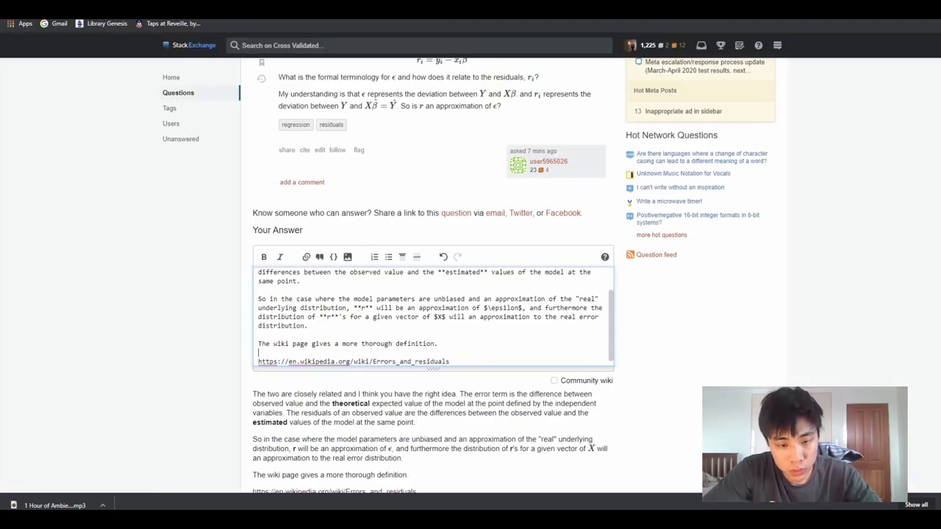
scroll(434, 294, down, 2)
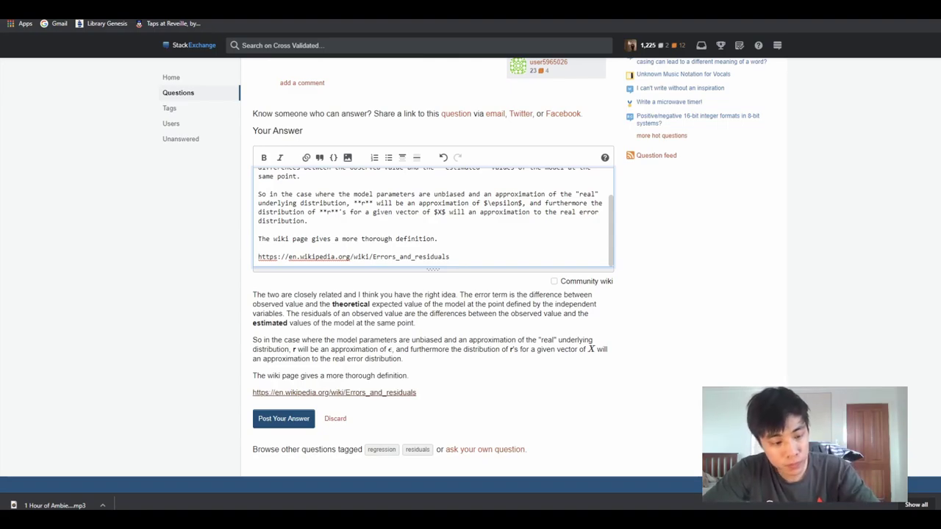
text(>)
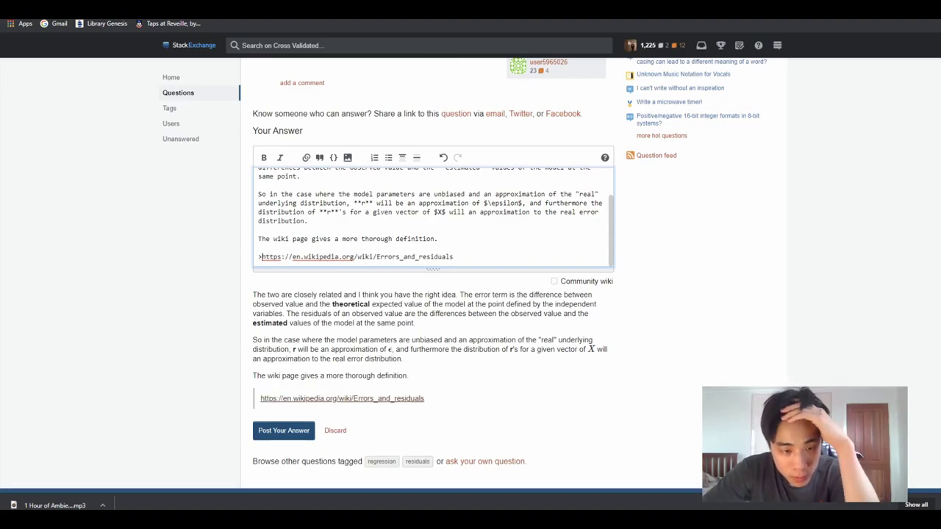
scroll(470, 294, up, 3)
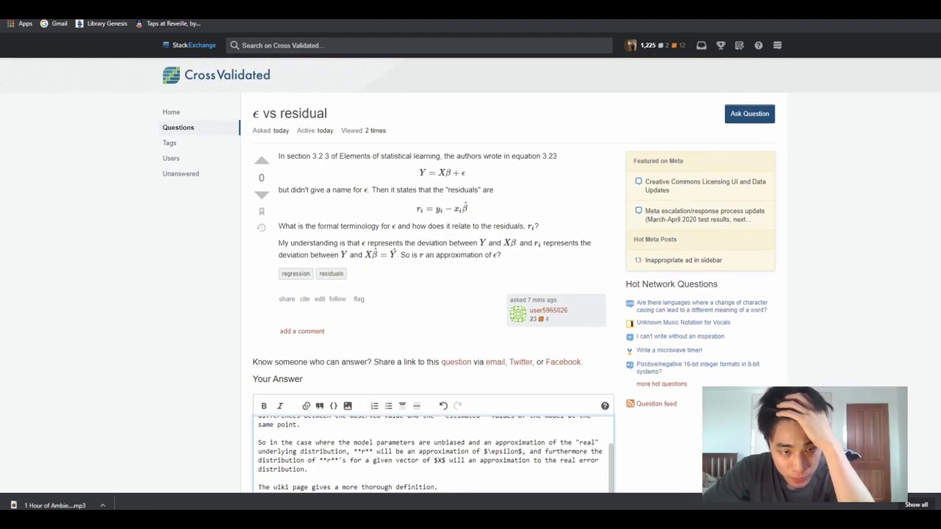
scroll(470, 294, down, 2)
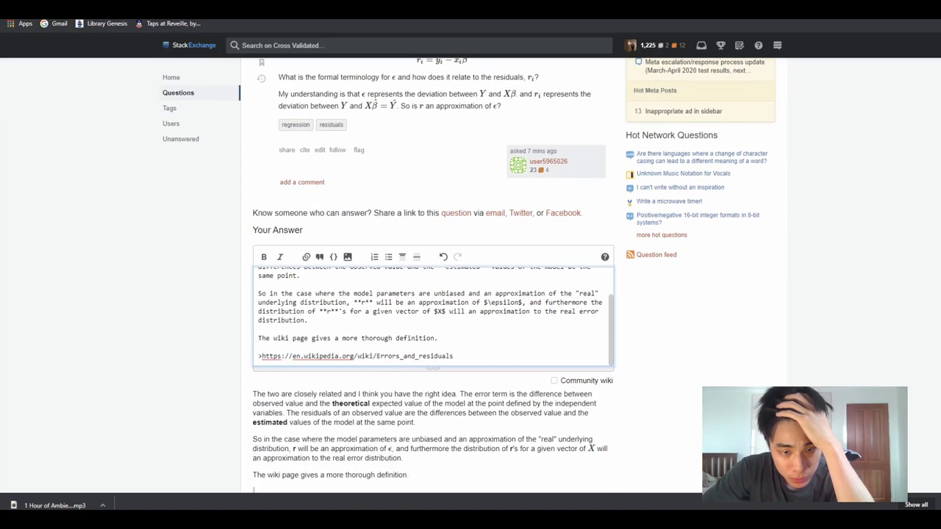
scroll(433, 316, up, 1)
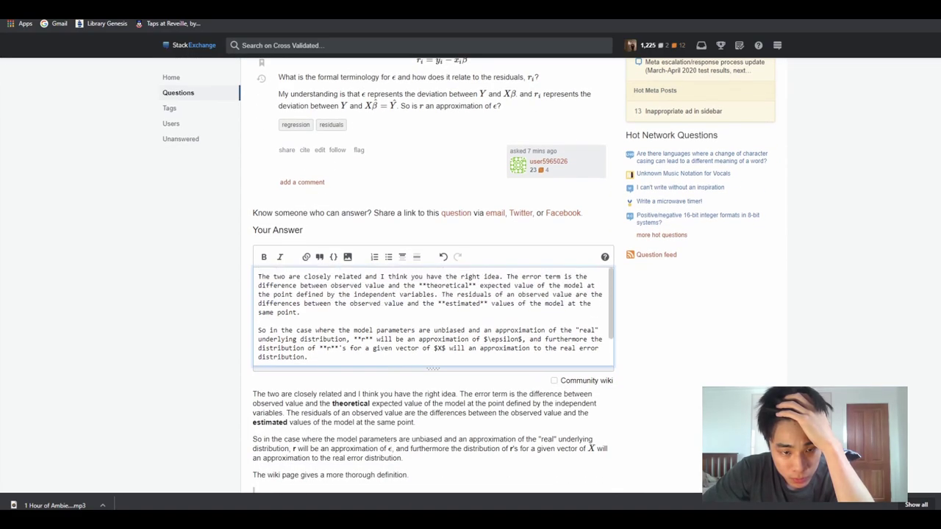
scroll(433, 316, down, 1)
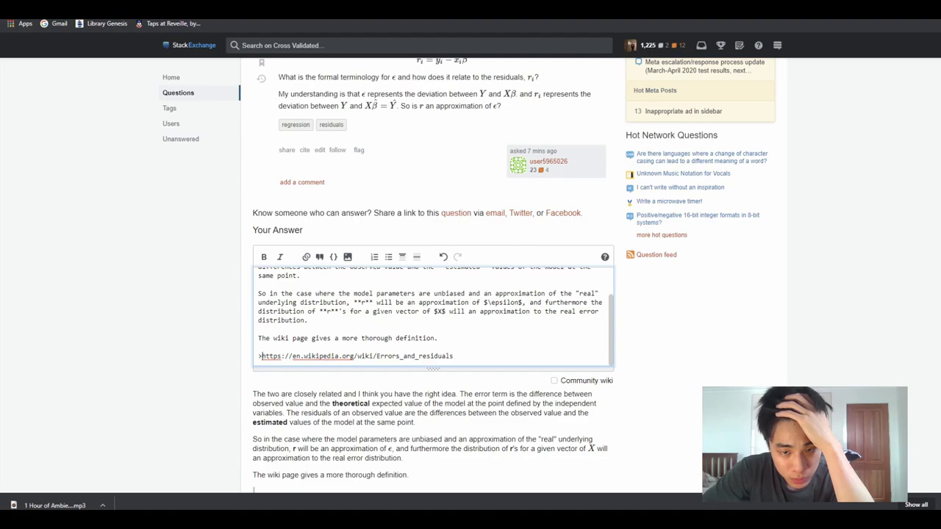
scroll(284, 381, down, 2)
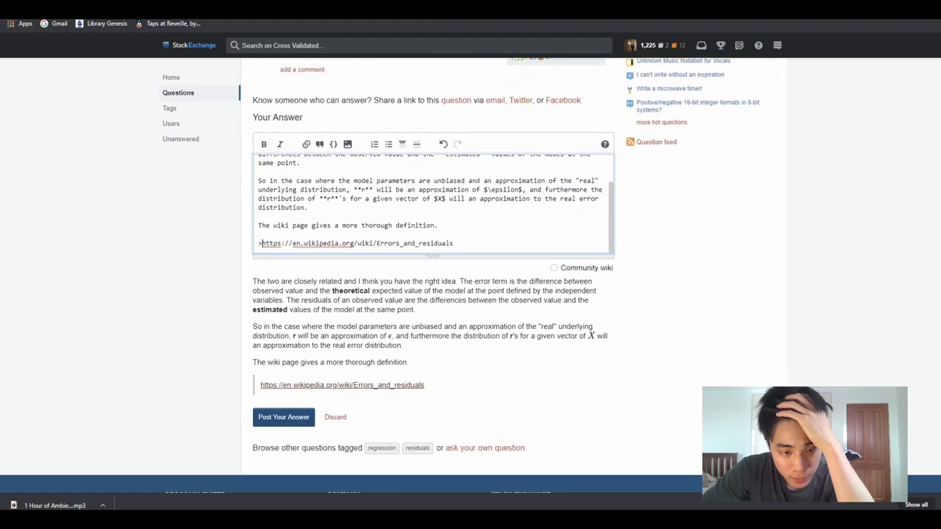
- Post the answer, then scroll the Wikipedia Errors and residuals article down to its Regressions section
click(284, 380)
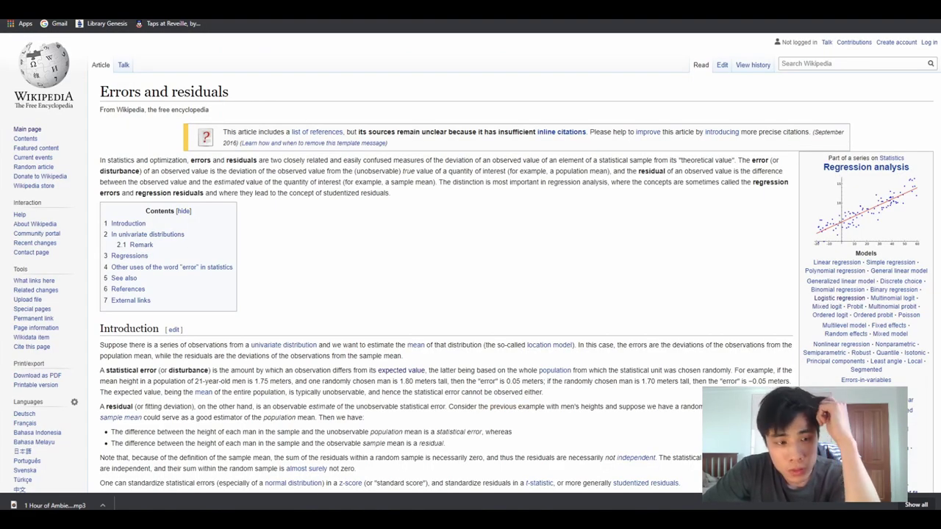
scroll(470, 265, down, 2)
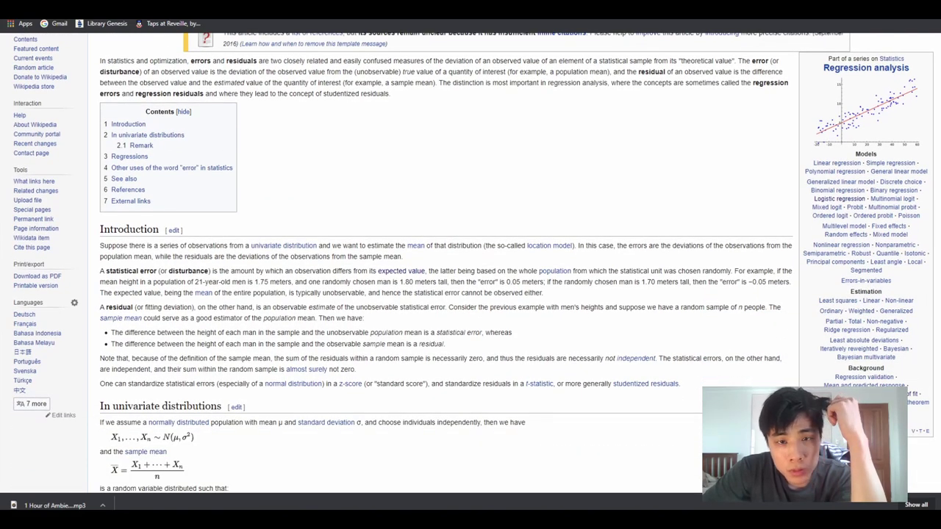
scroll(470, 265, down, 1)
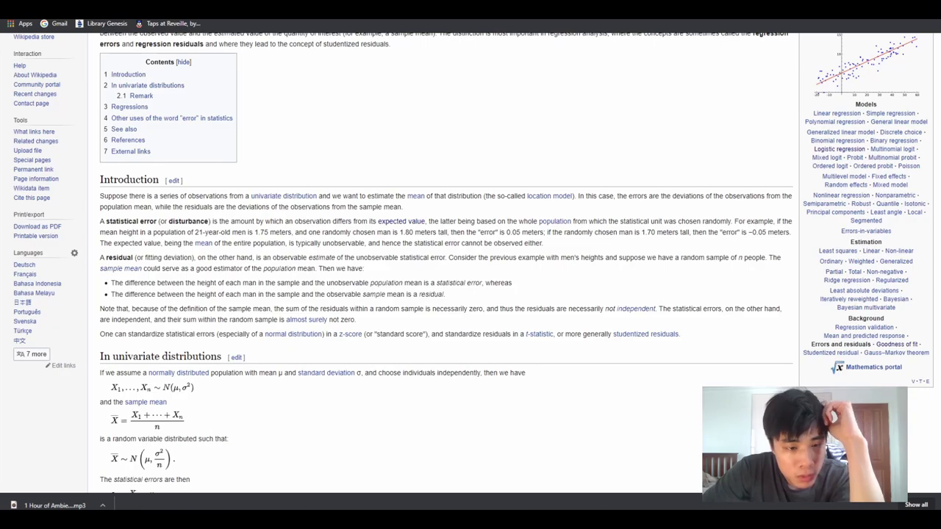
scroll(470, 264, down, 4)
scroll(470, 265, down, 6)
scroll(470, 264, down, 1)
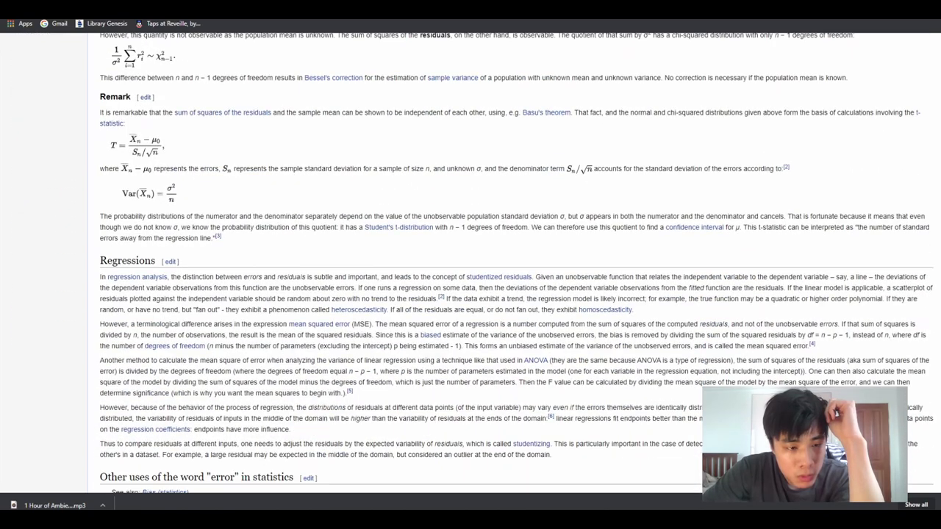
scroll(471, 264, down, 2)
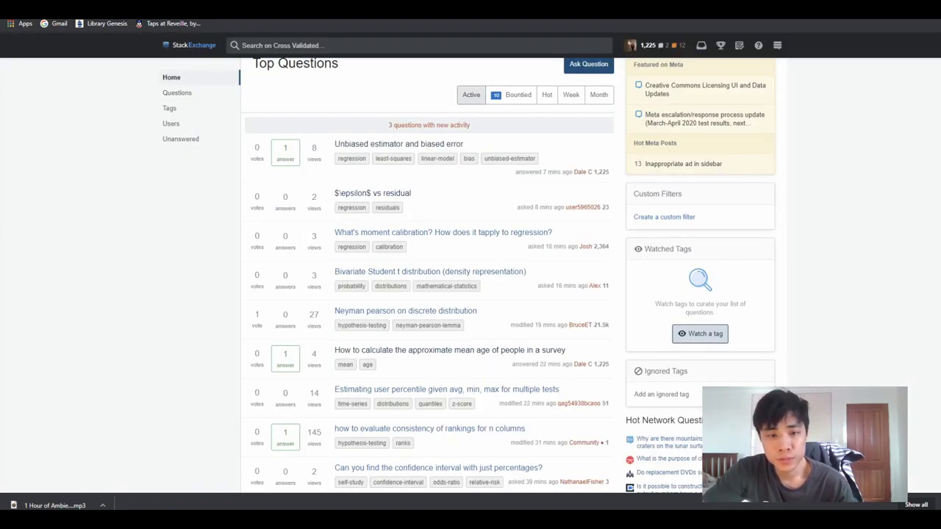
- Browse a recent question author's profile, then open the 'Information Criteria and F-Test Disagree' question and a user's profile
click(429, 174)
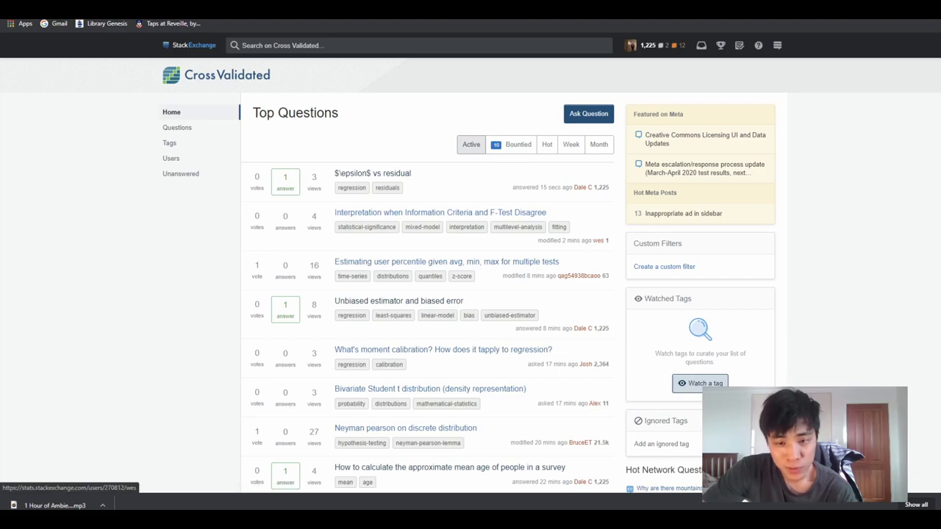
click(441, 212)
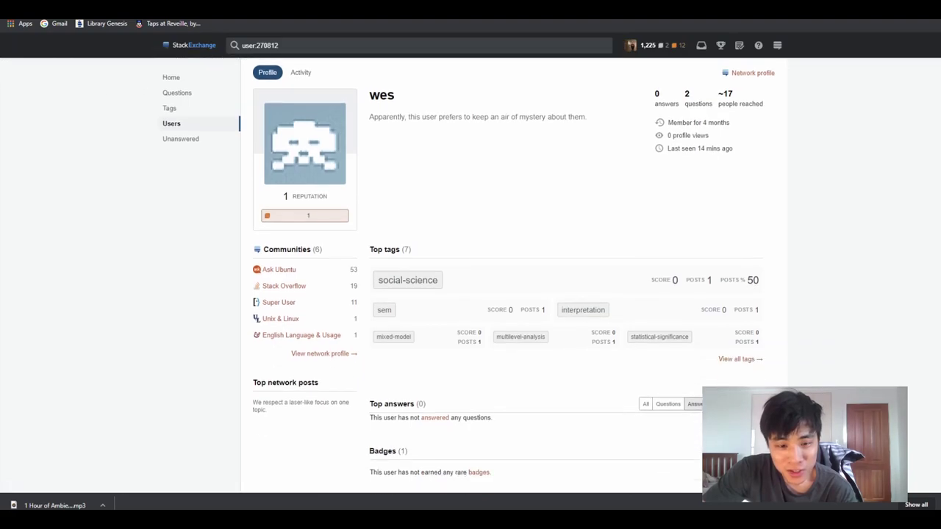
scroll(551, 275, down, 1)
scroll(514, 275, down, 2)
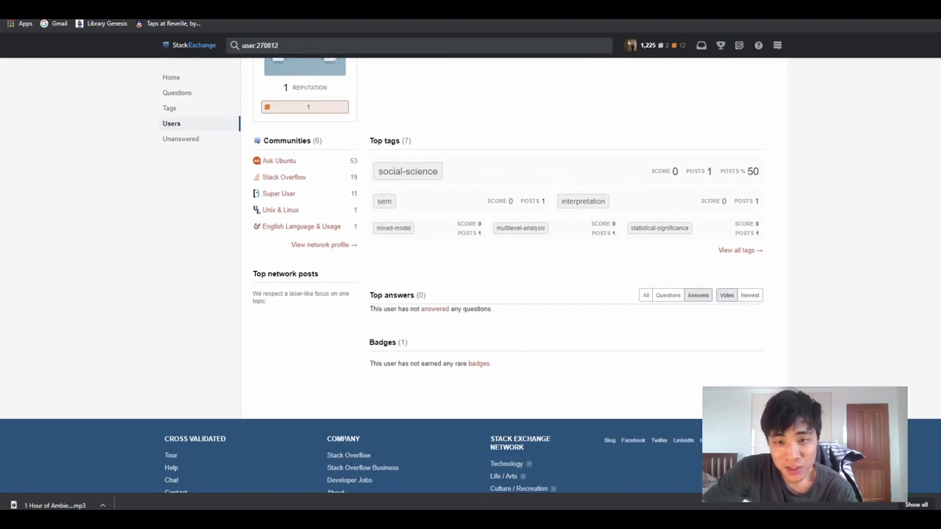
key(alt+Left)
click(440, 212)
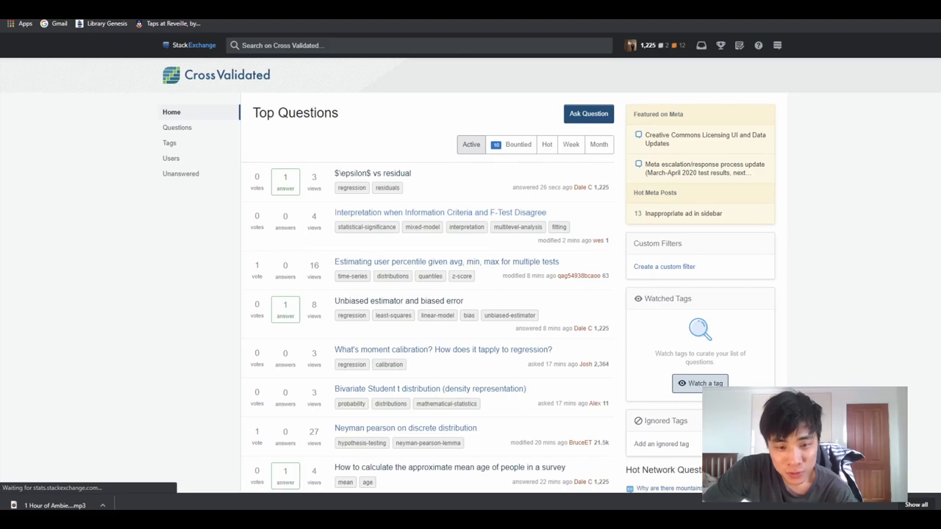
click(639, 45)
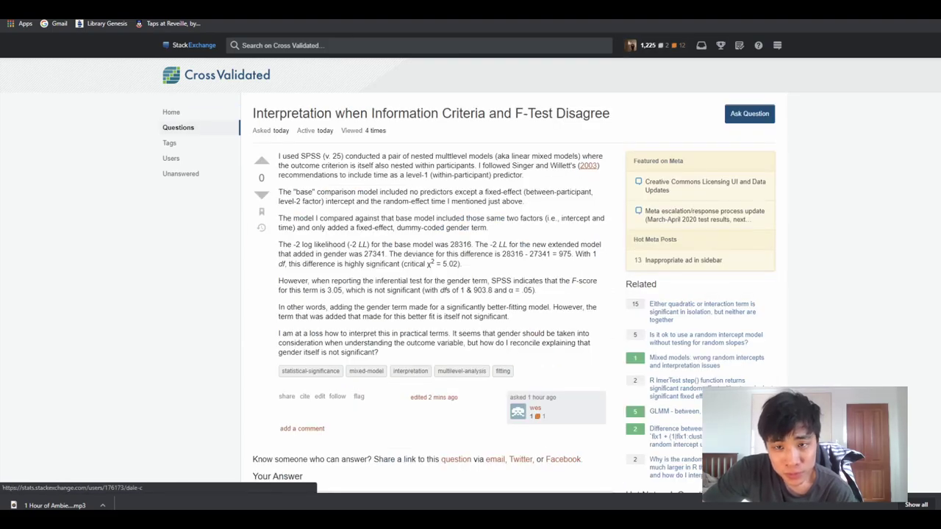
scroll(515, 294, down, 2)
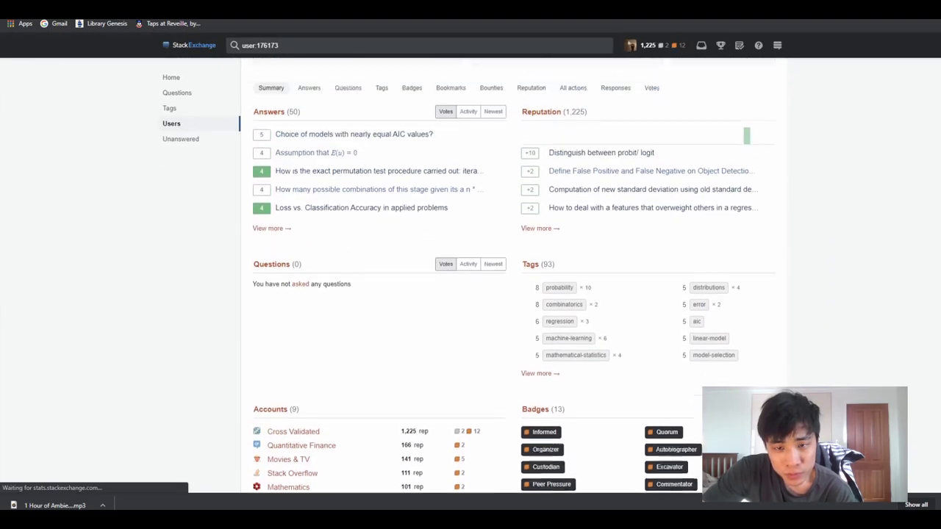
scroll(514, 294, up, 1)
scroll(514, 294, down, 4)
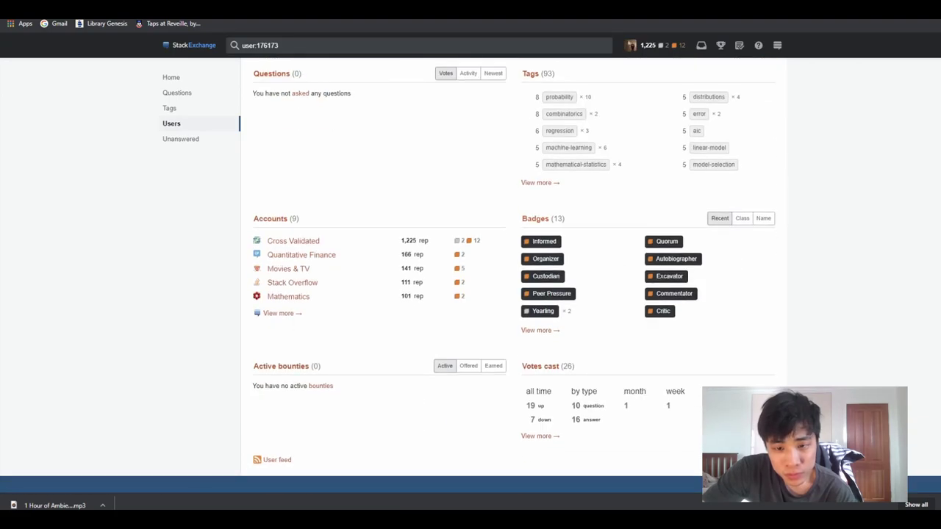
scroll(514, 294, up, 3)
scroll(349, 194, up, 3)
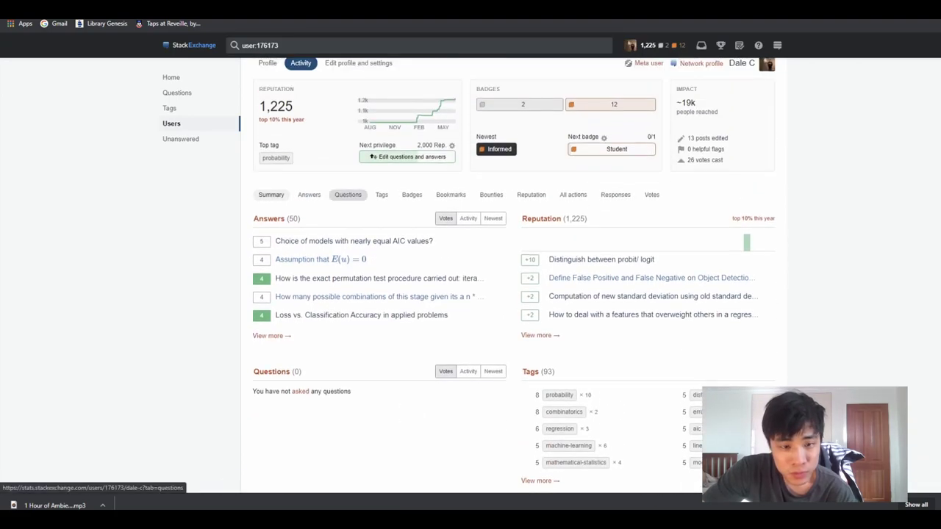
- View the profile's questions and its answers sorted by Newest, then return to Top Questions
click(349, 195)
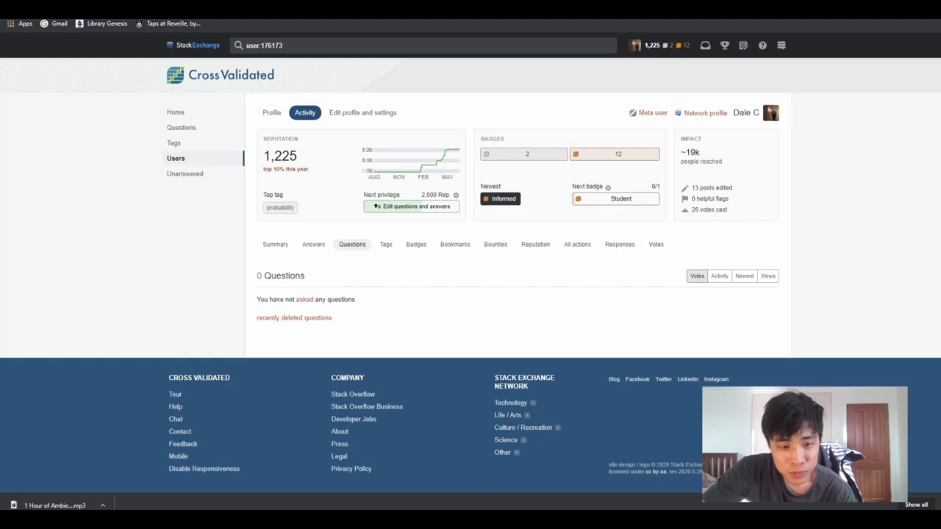
click(313, 244)
scroll(313, 244, down, 1)
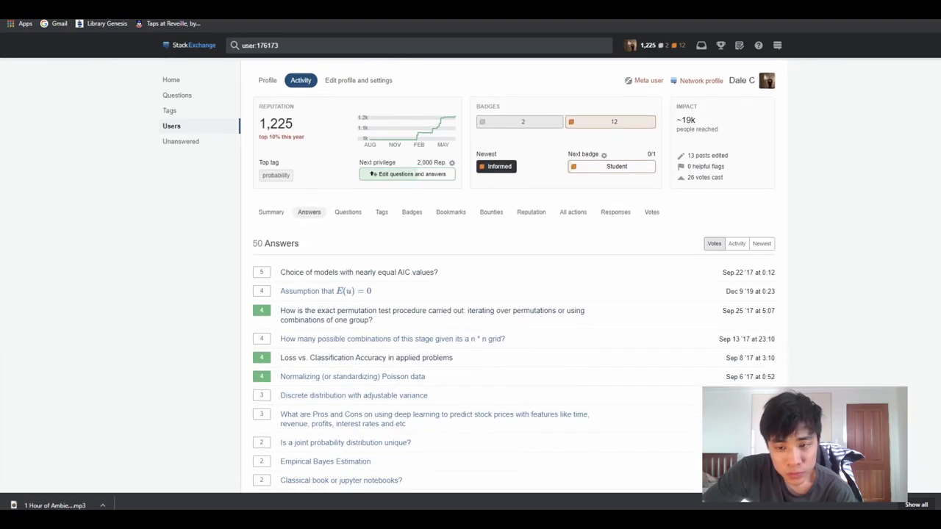
scroll(514, 294, down, 1)
click(762, 225)
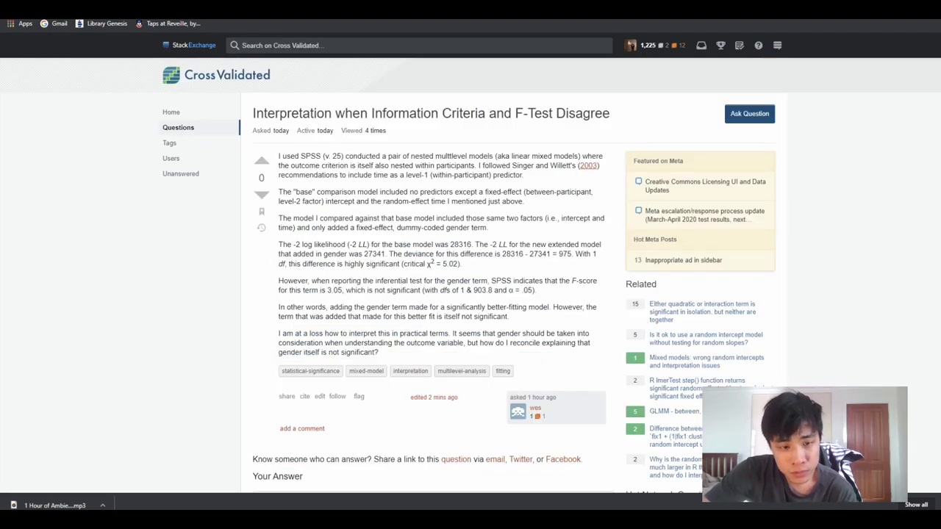
scroll(478, 279, down, 1)
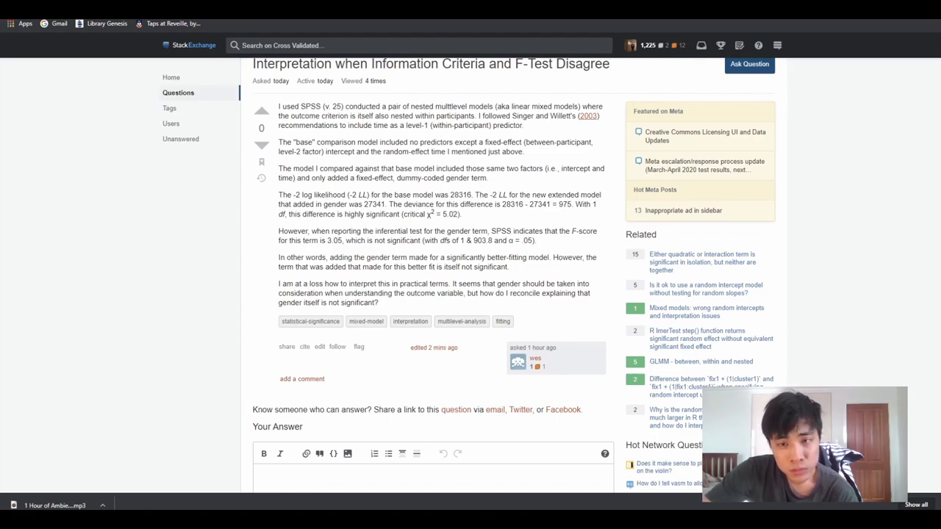
key(alt+Left)
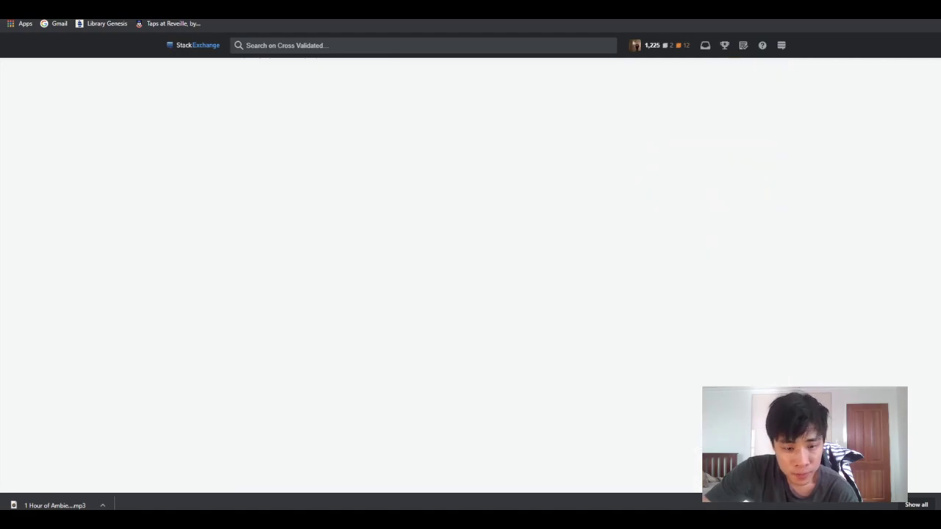
scroll(470, 294, down, 1)
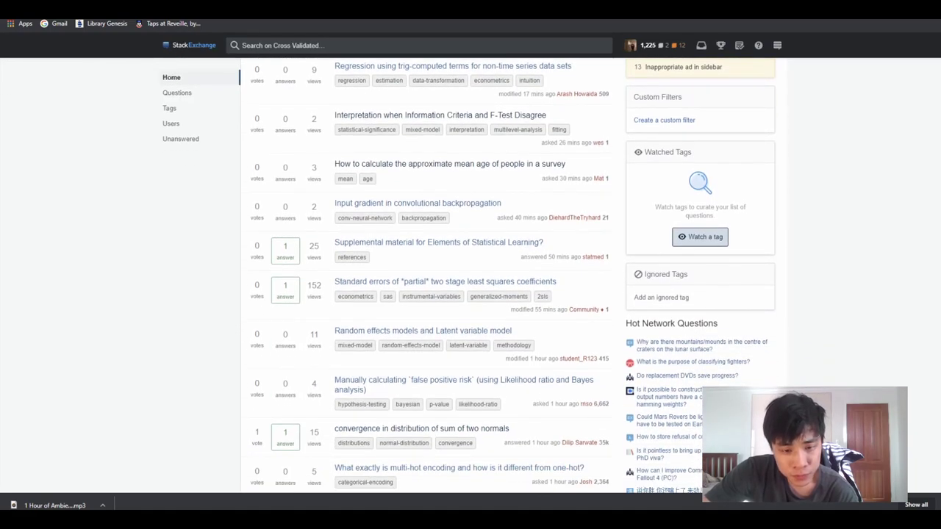
scroll(470, 294, down, 1)
scroll(470, 293, down, 1)
scroll(470, 294, down, 1)
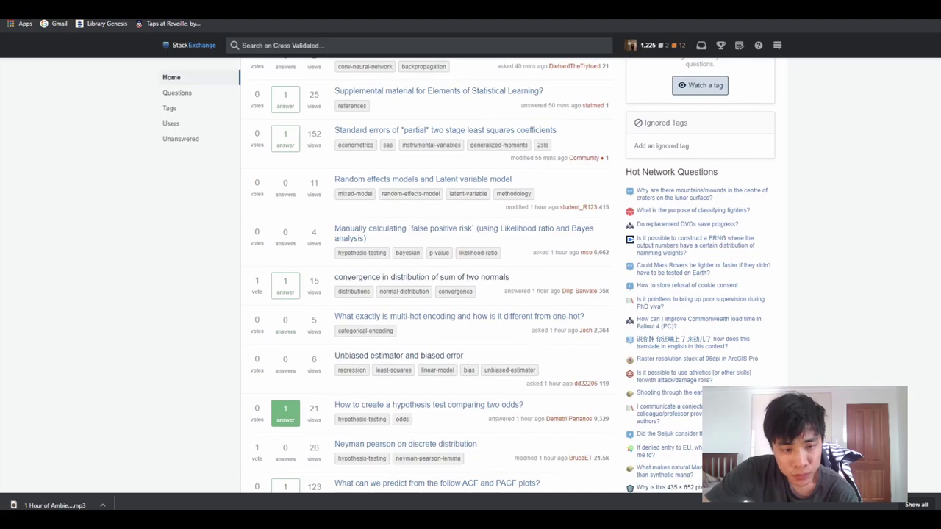
scroll(470, 294, up, 4)
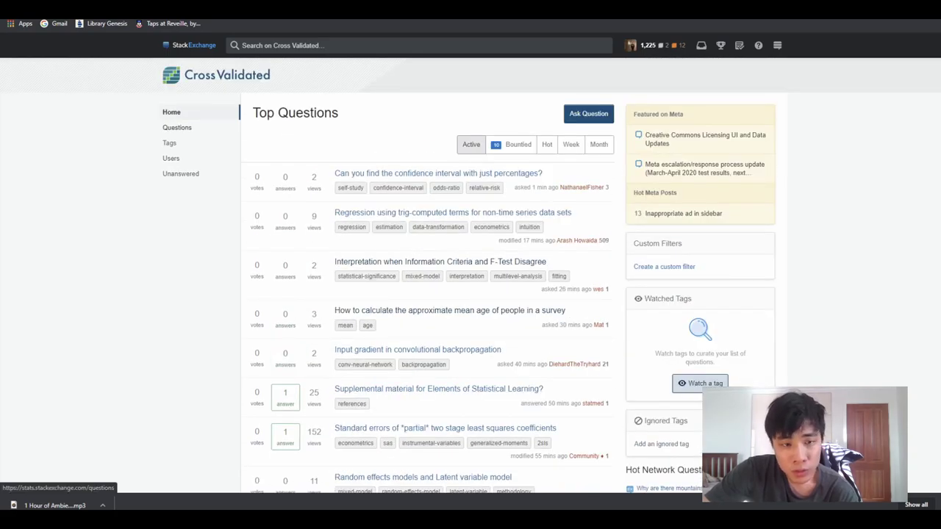
- List Cross Validated's questions filtered by the probability tag
click(176, 127)
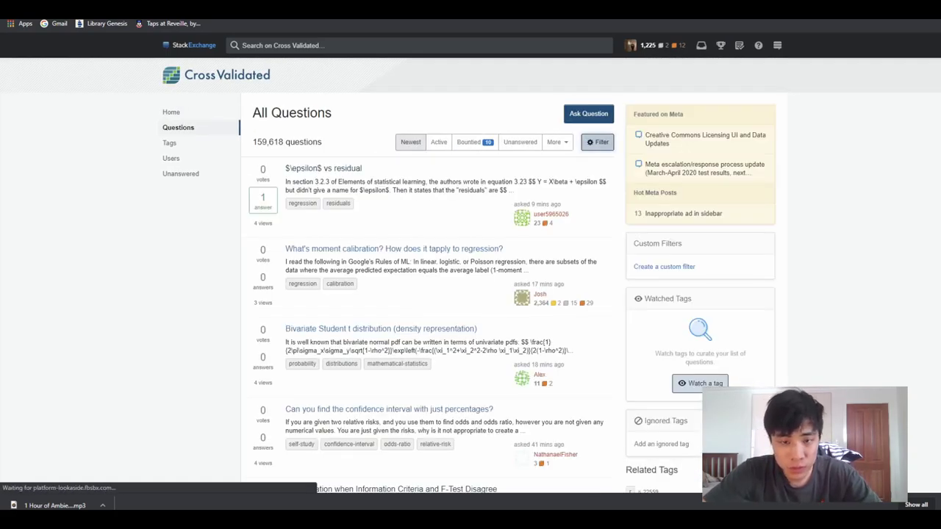
click(597, 142)
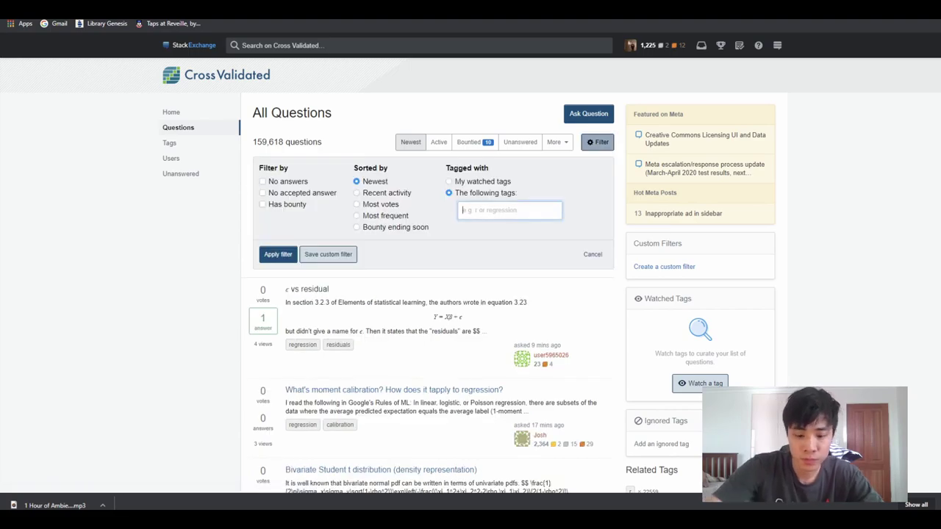
text(probability)
key(Return)
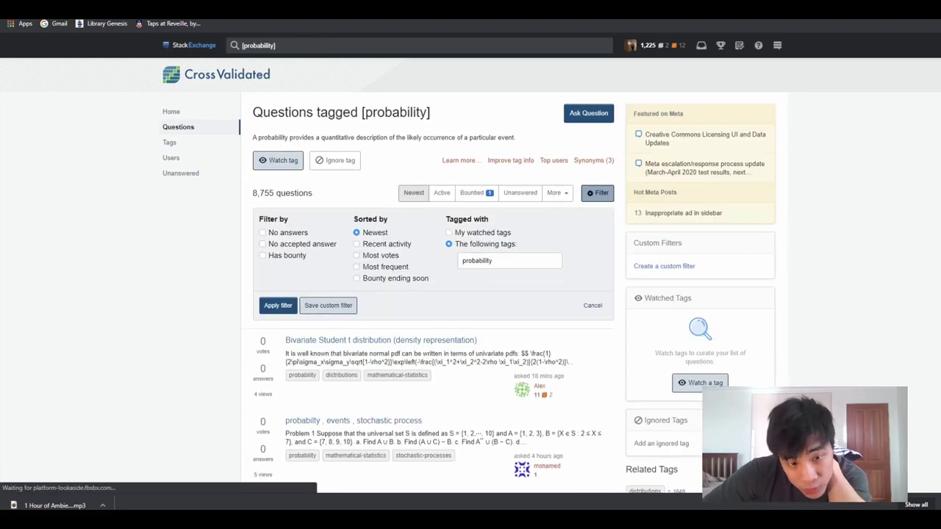
scroll(470, 294, down, 3)
scroll(471, 294, down, 1)
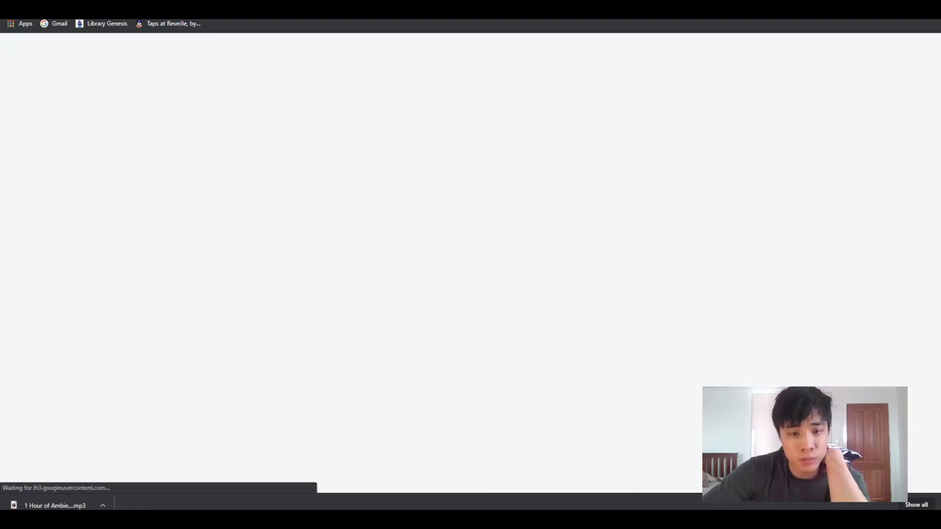
- Narrow the probability-tagged questions to those with no answers
key(alt+Left)
scroll(470, 294, down, 3)
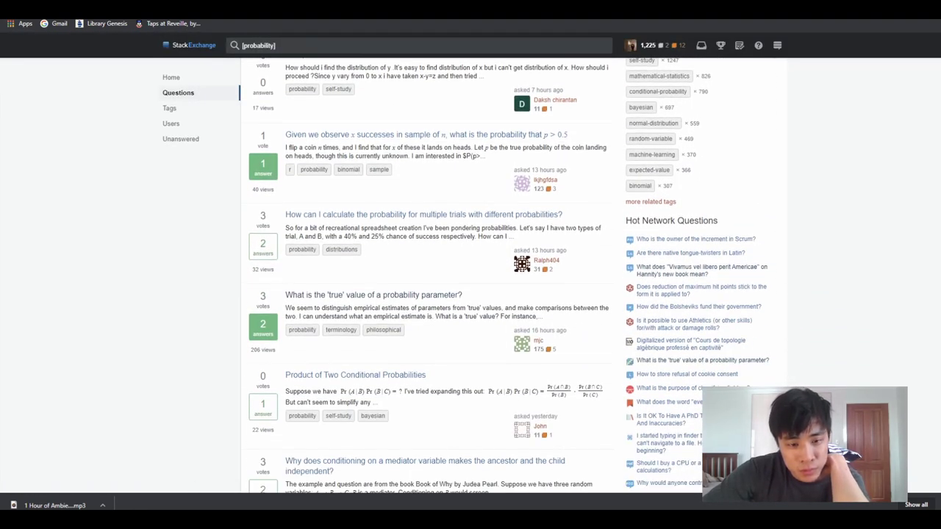
scroll(434, 294, down, 2)
scroll(434, 294, up, 10)
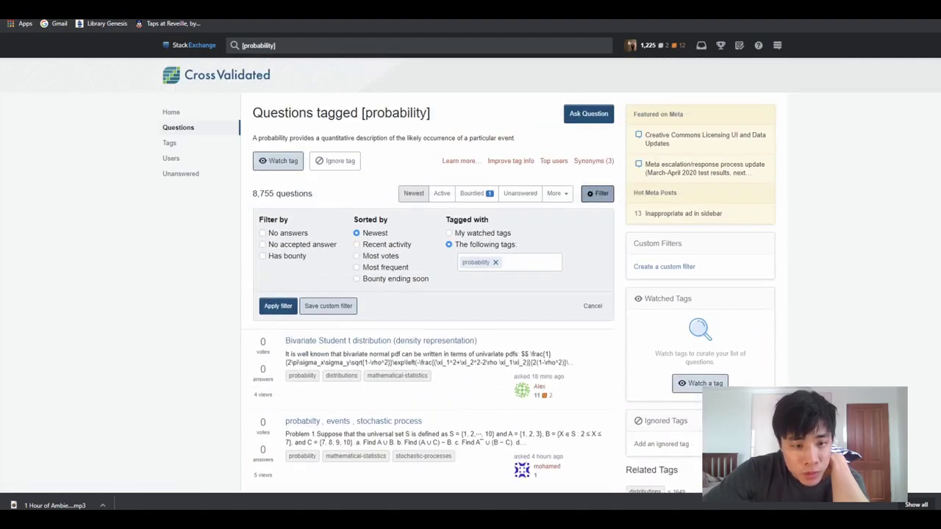
click(278, 306)
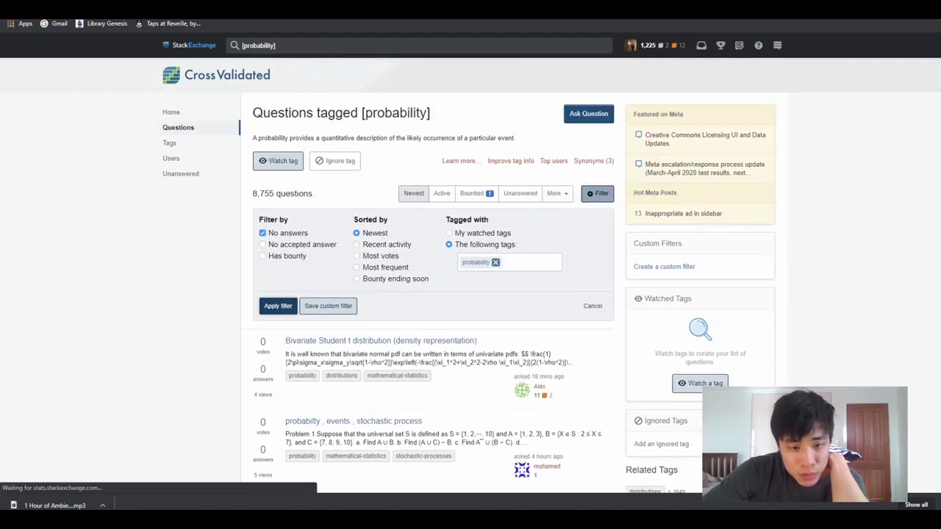
- Find and open the 'Conditional probability brain teaser' question
scroll(434, 294, down, 1)
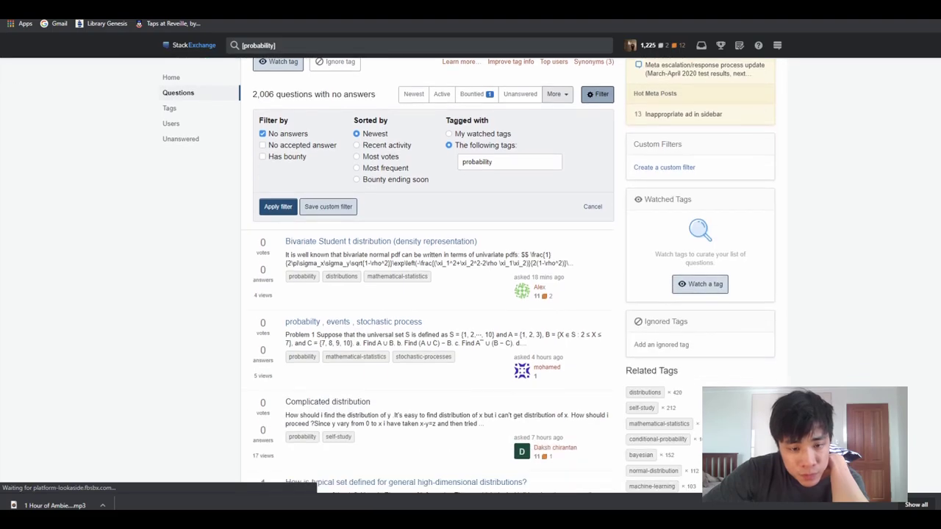
scroll(433, 294, down, 1)
scroll(433, 294, down, 1)
scroll(434, 294, down, 1)
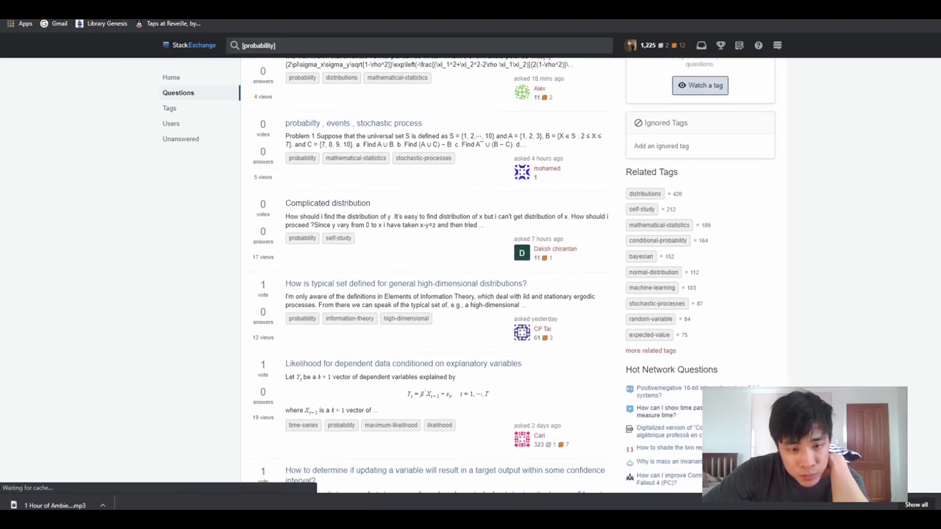
scroll(433, 294, down, 1)
scroll(434, 294, down, 1)
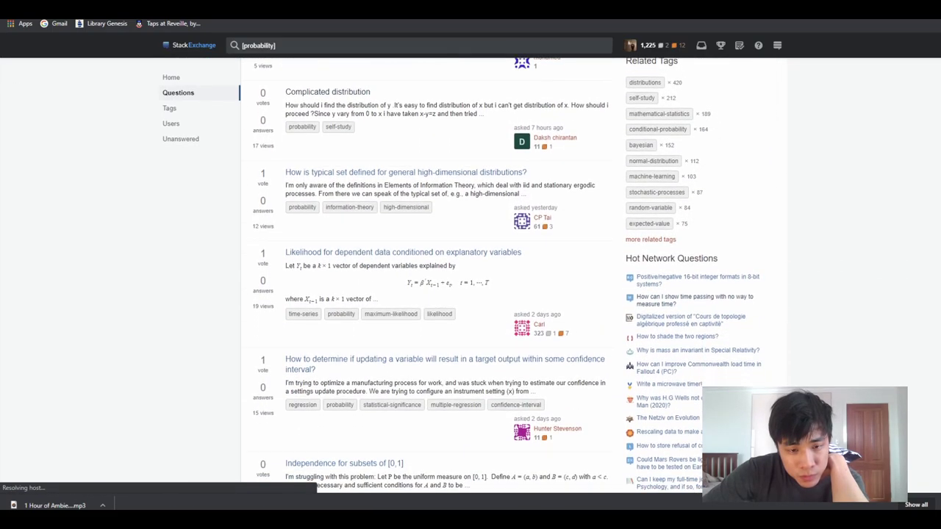
scroll(433, 294, down, 1)
scroll(434, 294, down, 1)
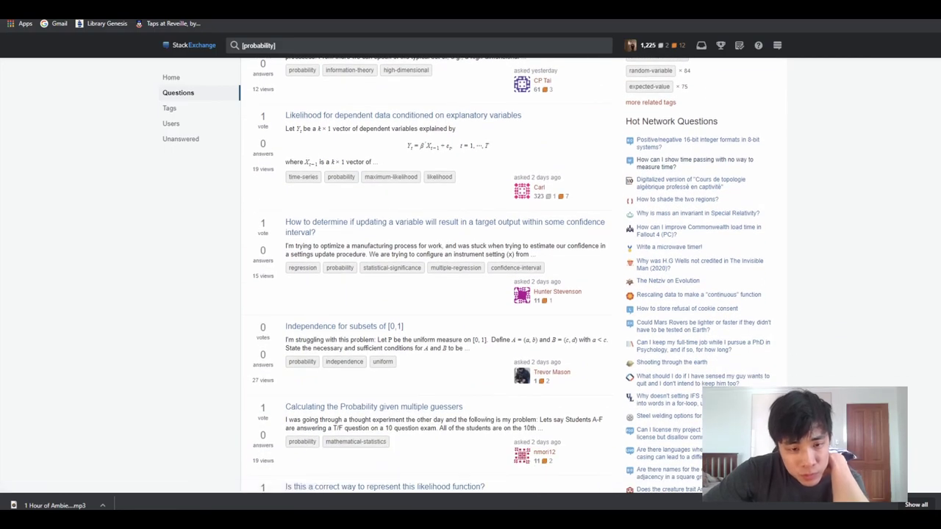
scroll(344, 228, down, 2)
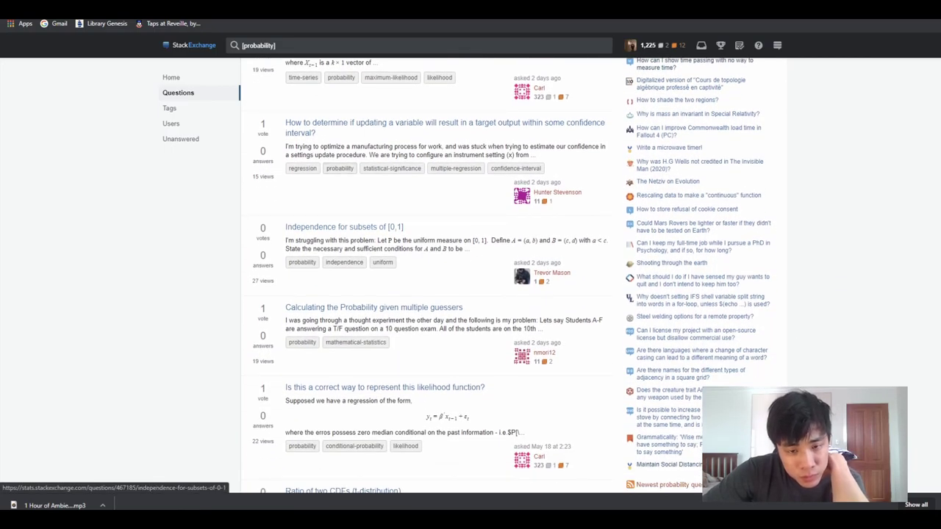
scroll(343, 235, down, 1)
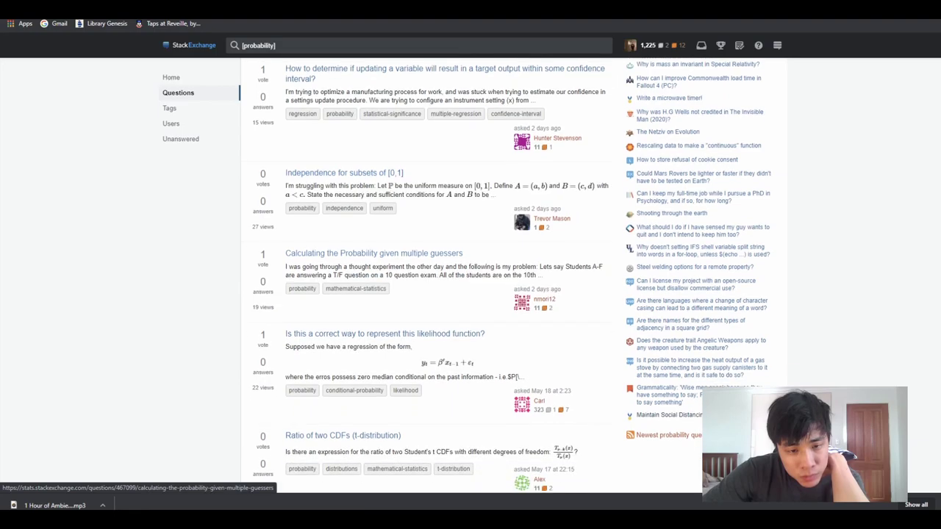
scroll(382, 186, down, 1)
scroll(382, 185, down, 1)
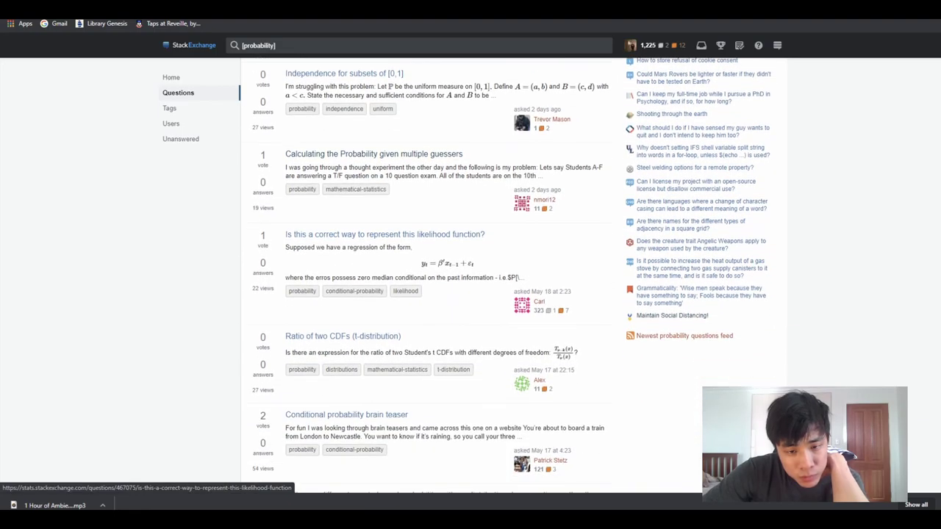
scroll(382, 185, down, 1)
scroll(382, 185, down, 1)
scroll(382, 185, down, 1)
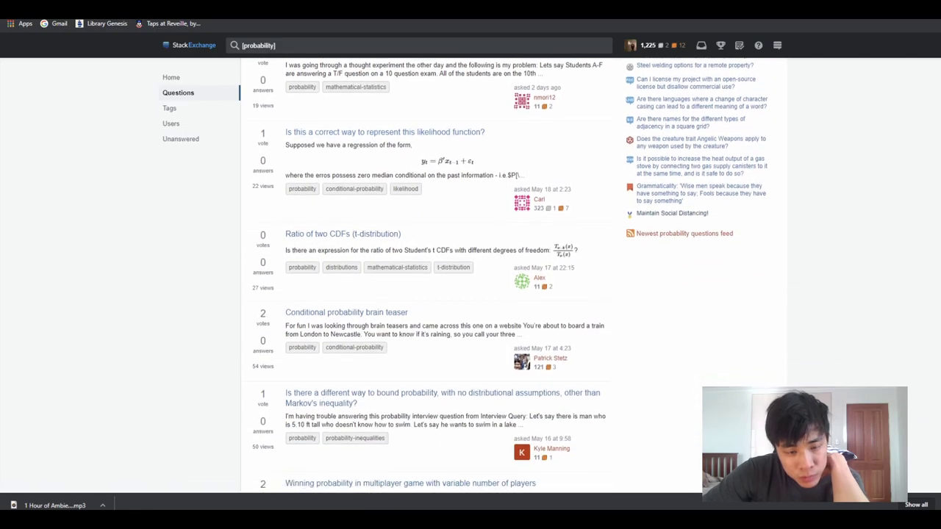
click(343, 265)
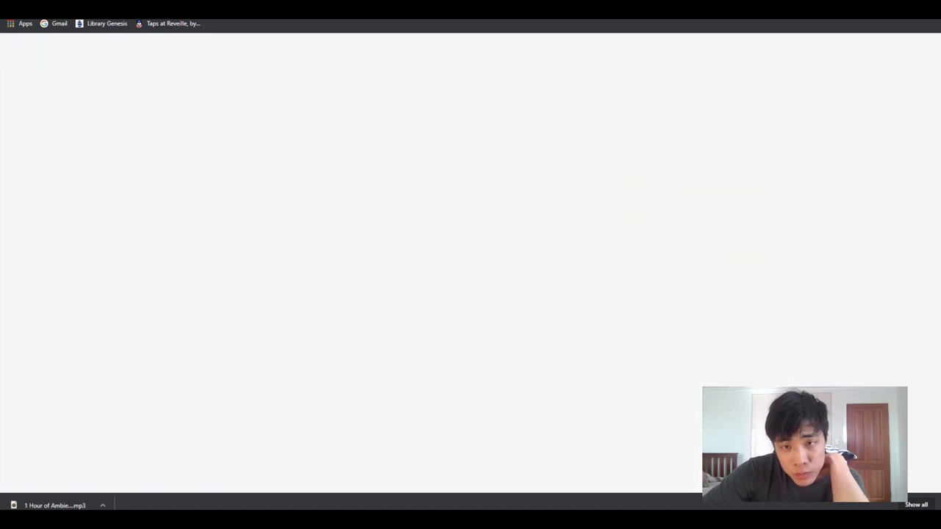
scroll(312, 479, down, 10)
scroll(313, 479, down, 2)
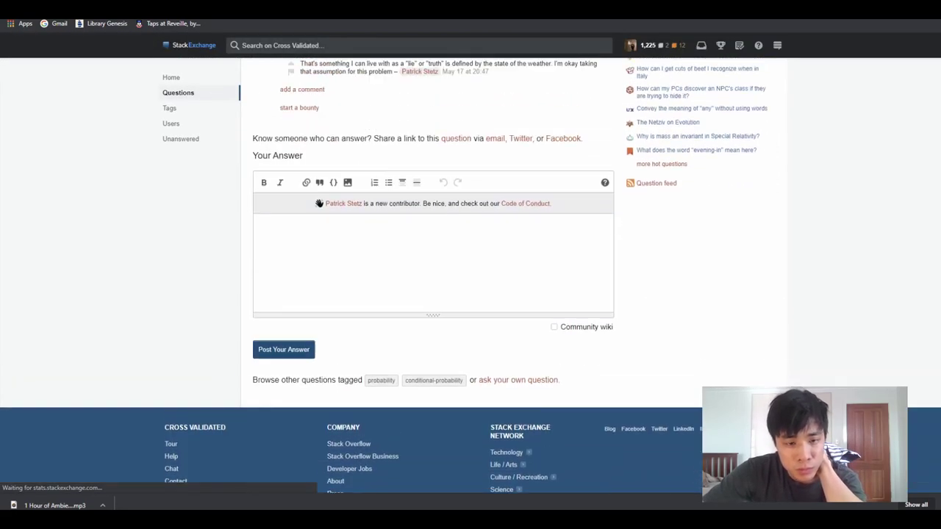
scroll(312, 479, up, 10)
scroll(441, 294, up, 1)
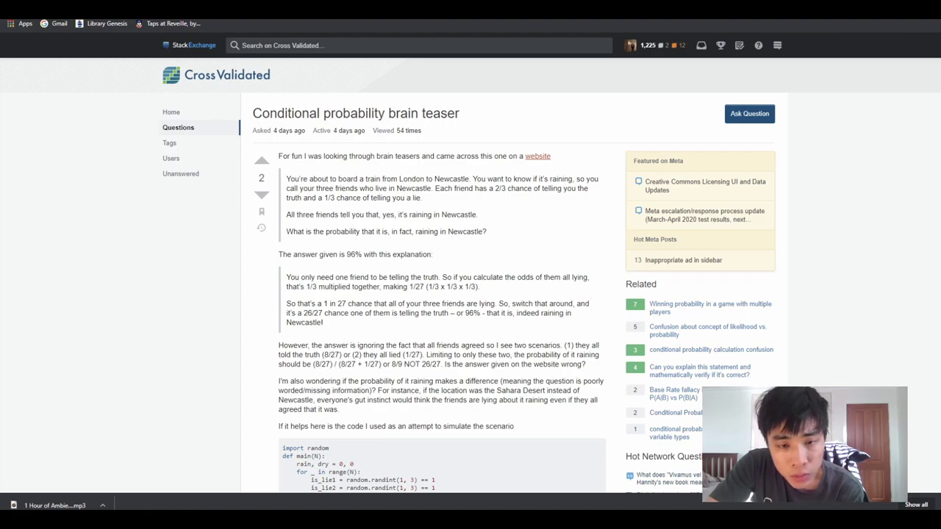
- Scroll through the brain-teaser question down to its two comments and the answer box
scroll(470, 294, down, 1)
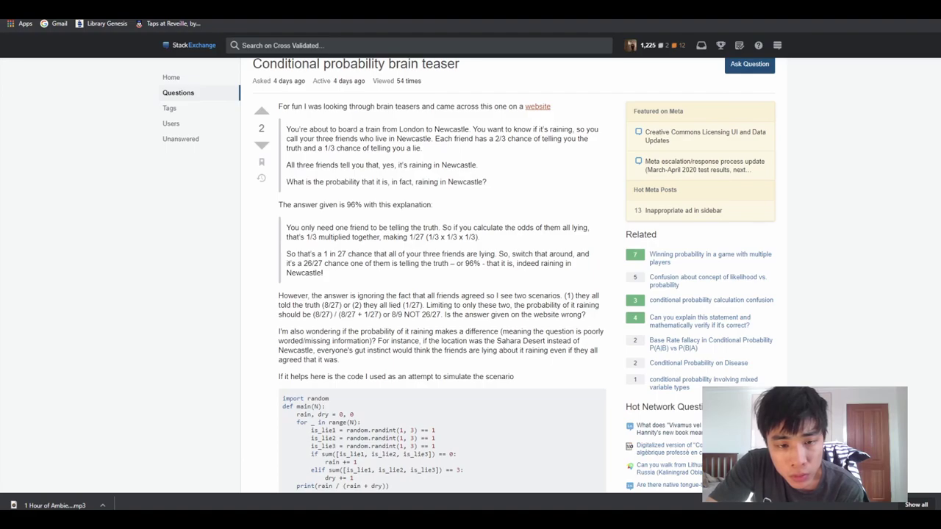
scroll(471, 294, down, 1)
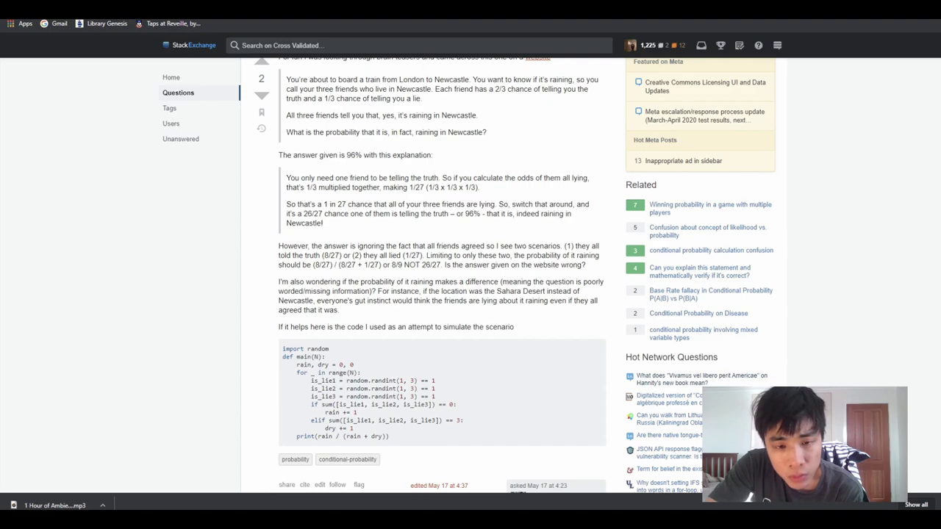
scroll(514, 276, down, 1)
scroll(515, 275, down, 2)
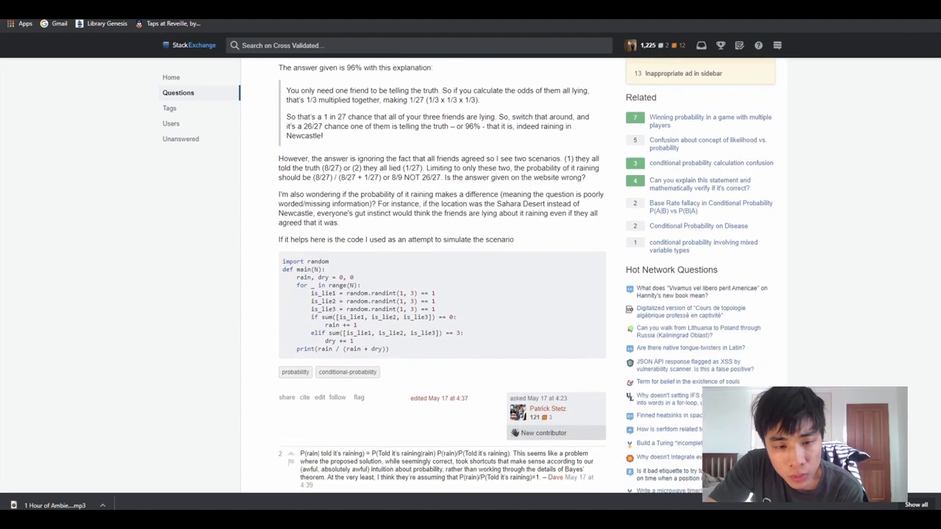
scroll(515, 275, down, 1)
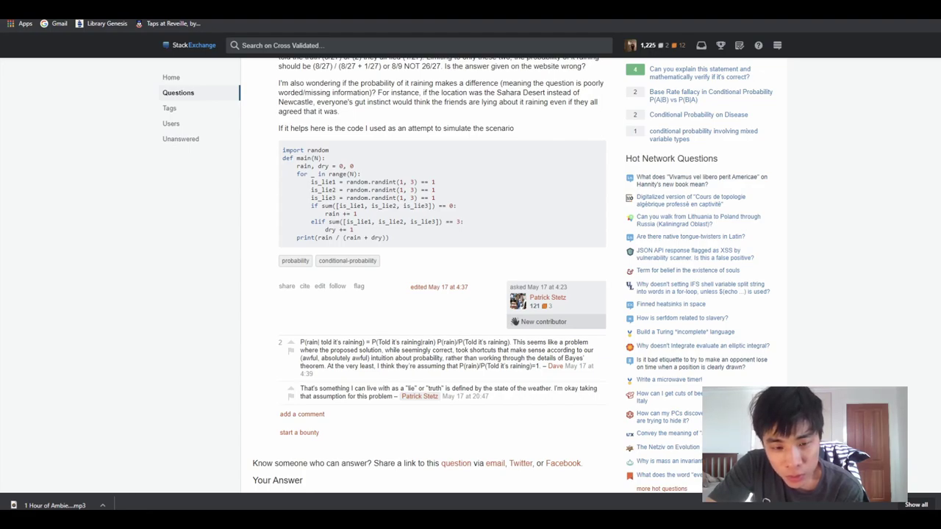
scroll(441, 294, down, 2)
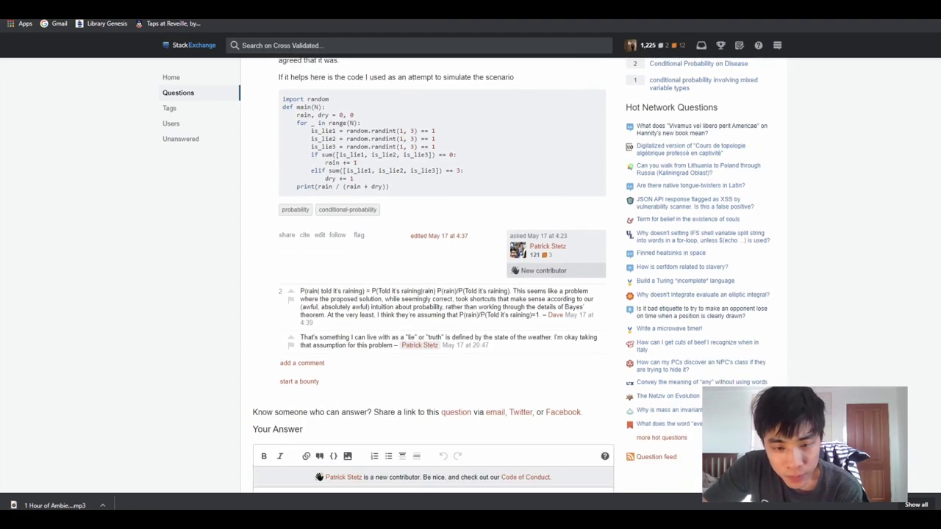
scroll(441, 294, down, 1)
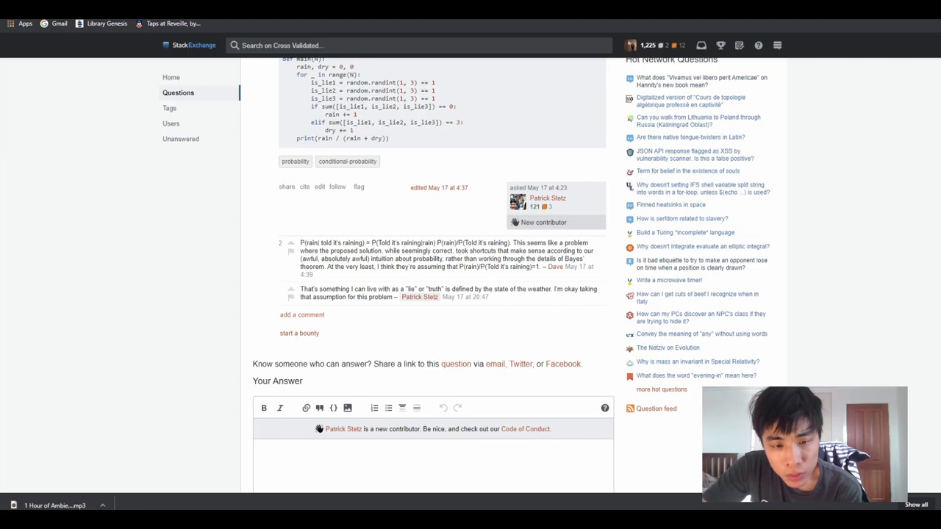
- Post an @-reply comment asking whether that approach works given P(rain) is unstated
click(302, 315)
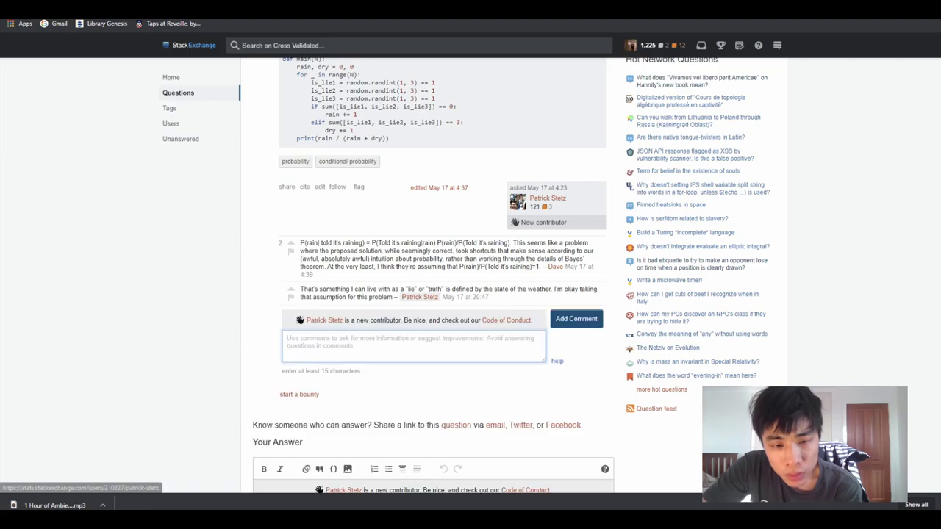
text(@)
key(BackSpace)
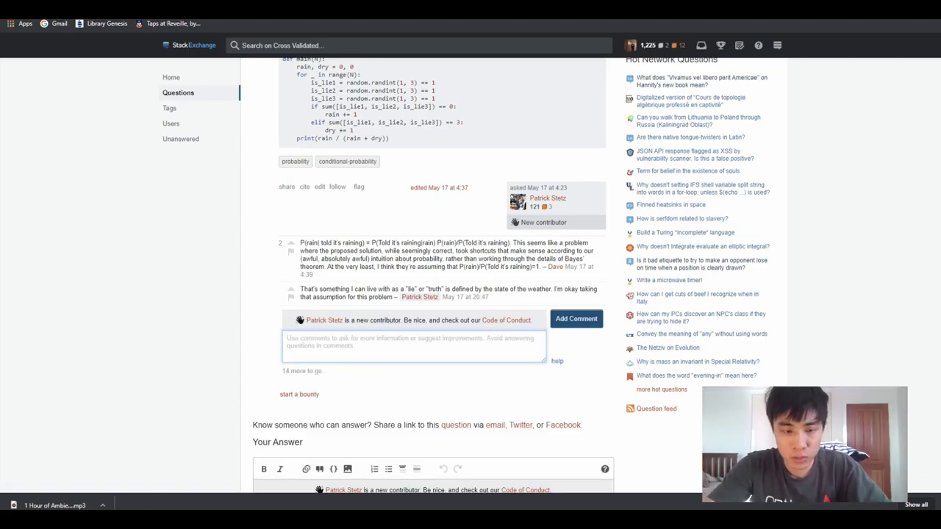
text(@Da)
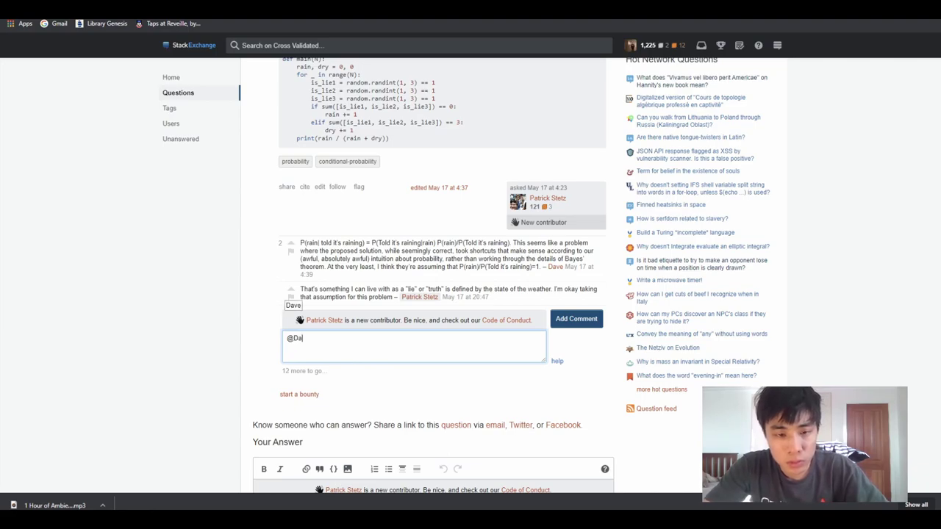
text(ve )
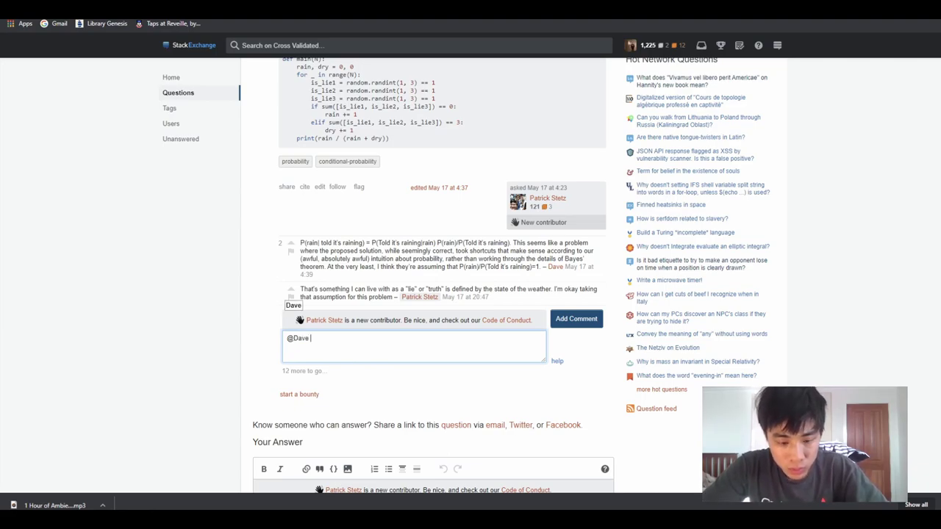
text(can you take that a)
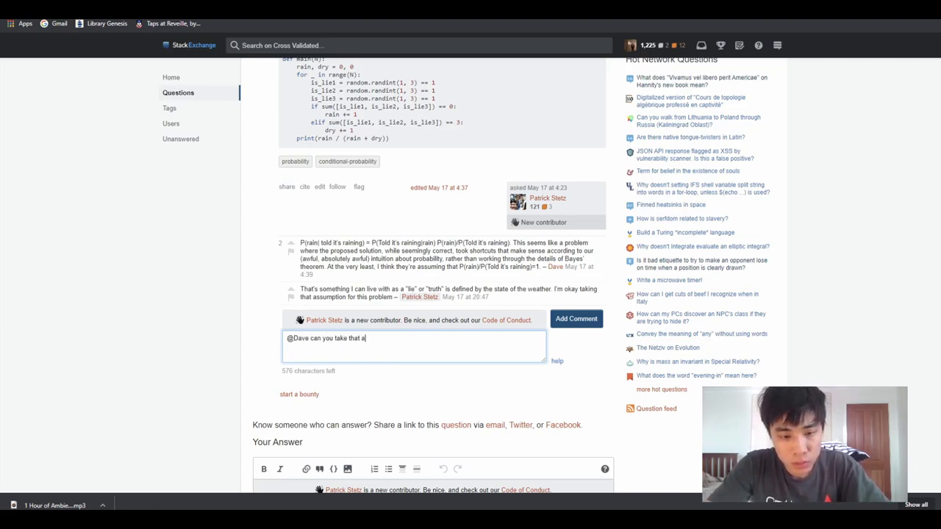
text(pproach though)
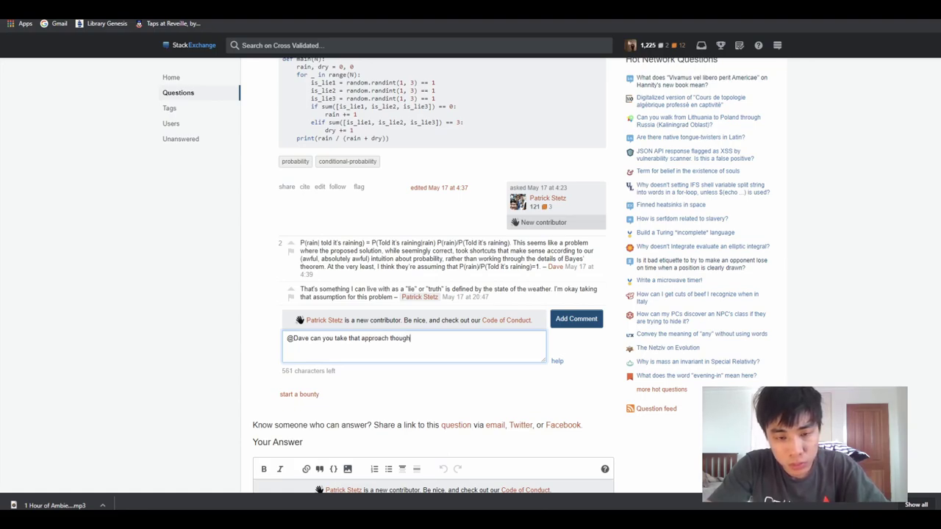
text( given the fac)
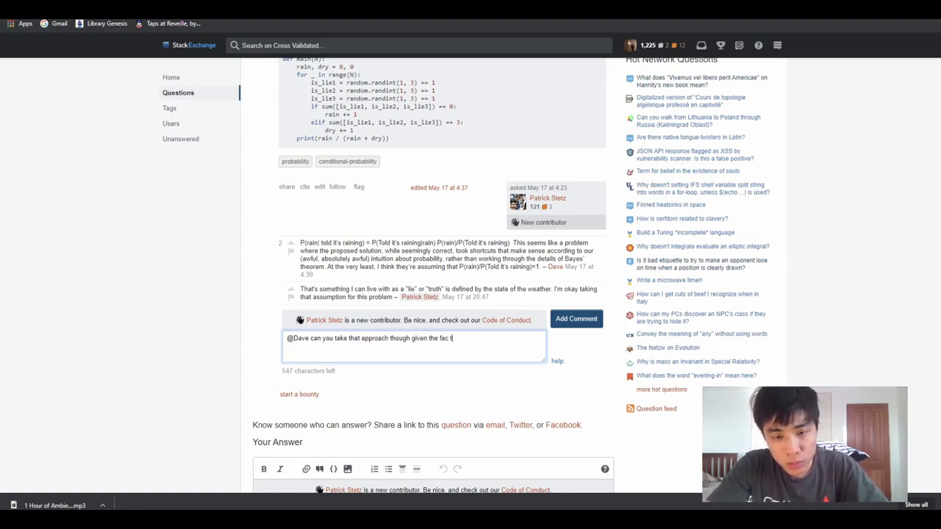
text( that)
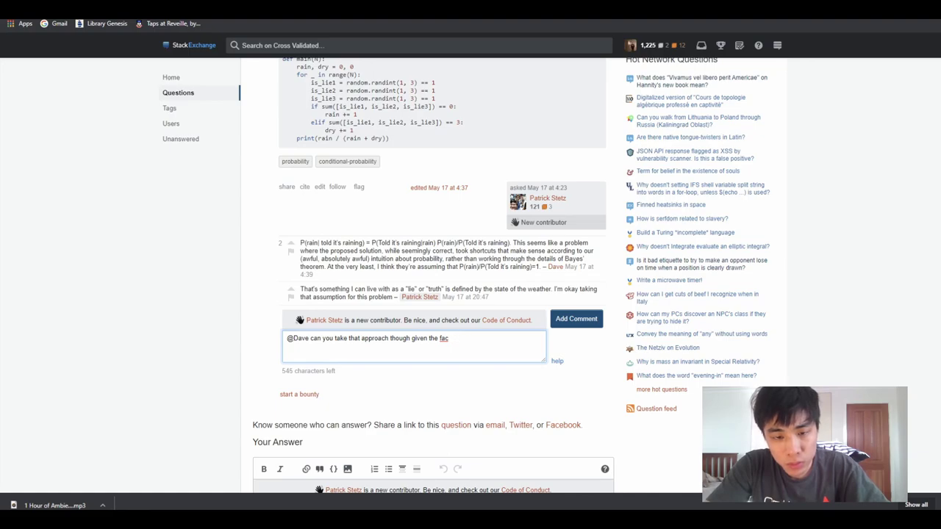
text( thatP)
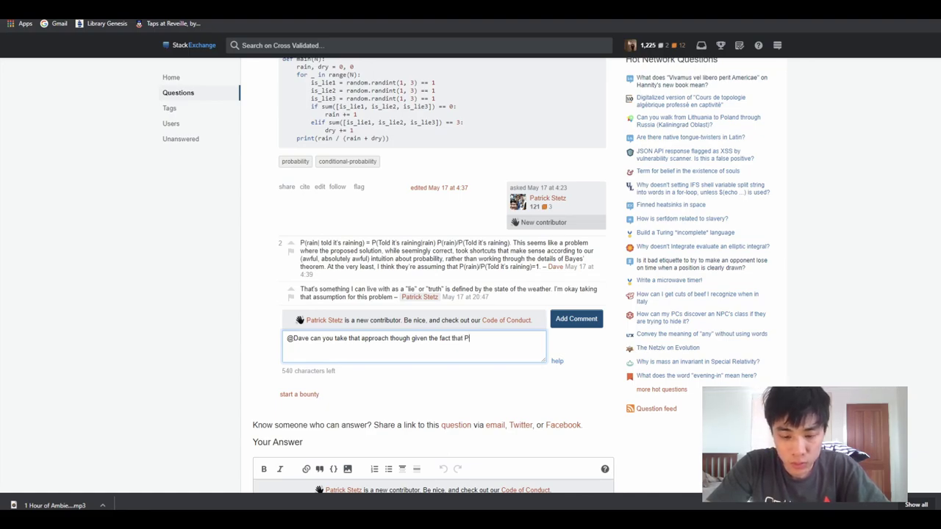
text((rain) is)
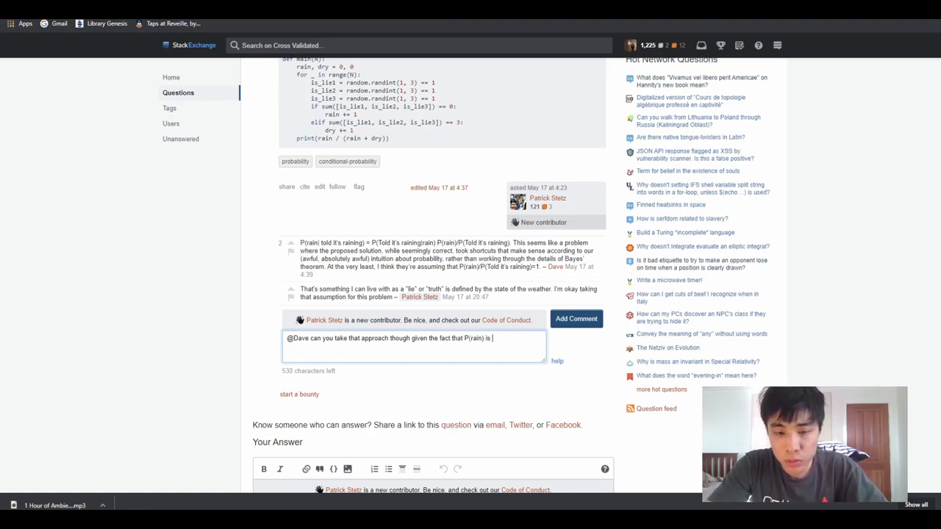
text( unstated?)
scroll(441, 294, up, 2)
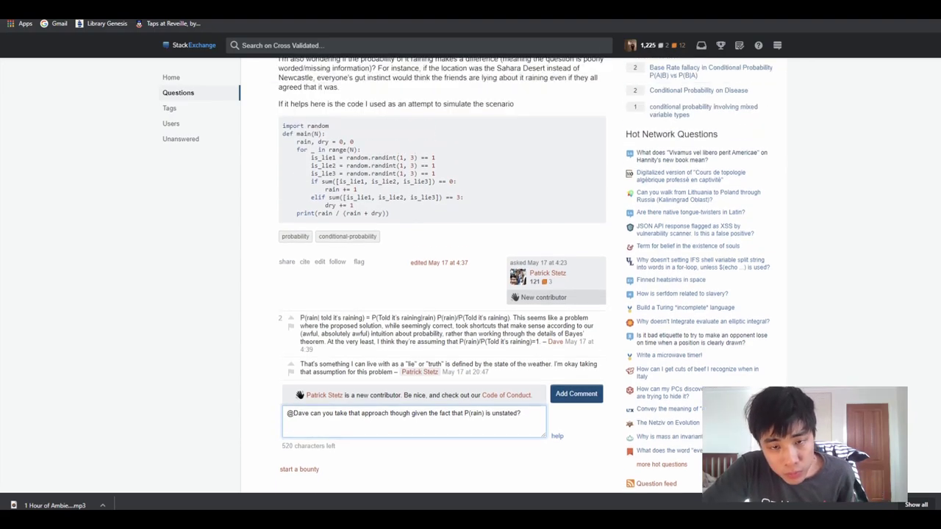
scroll(441, 294, up, 3)
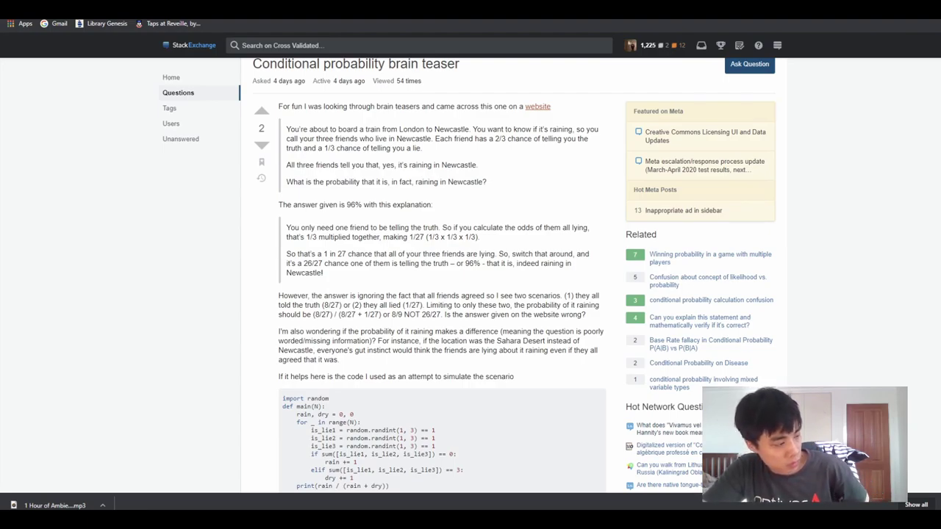
scroll(441, 294, down, 4)
key(Return)
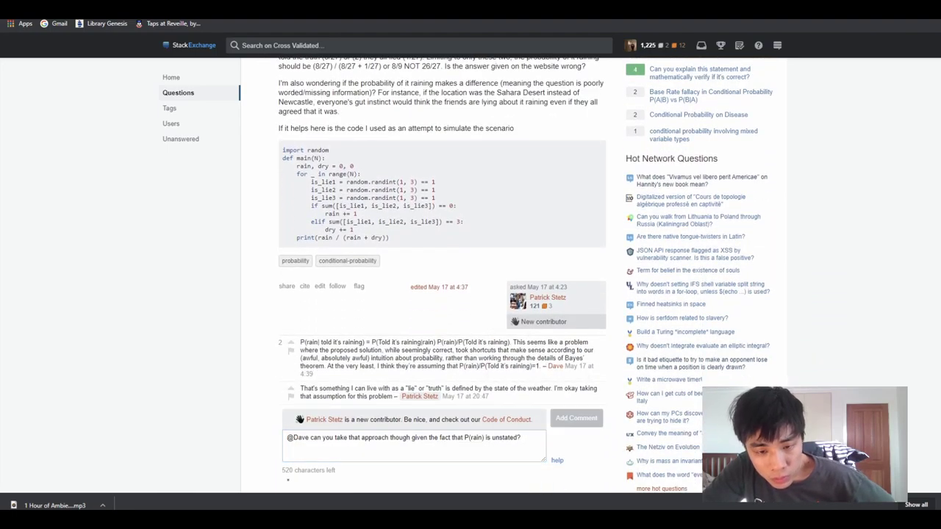
scroll(440, 294, down, 1)
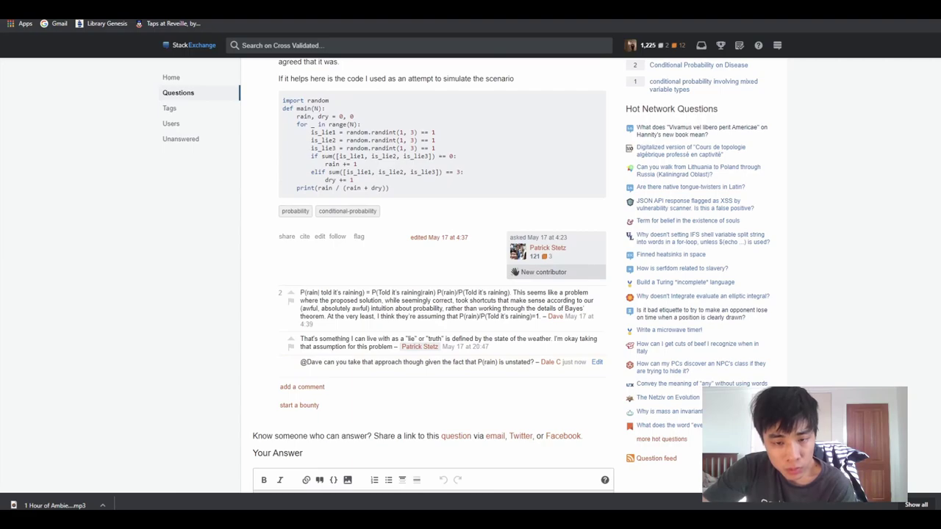
scroll(441, 294, up, 3)
scroll(440, 294, up, 2)
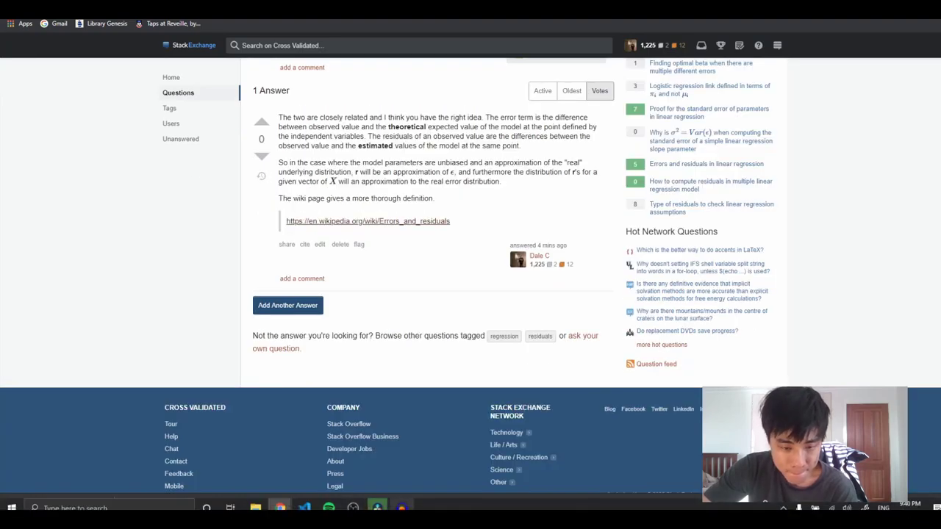
- Check the 'Making of' render in DaVinci Resolve, then return to the YouTube Studio tab
click(377, 460)
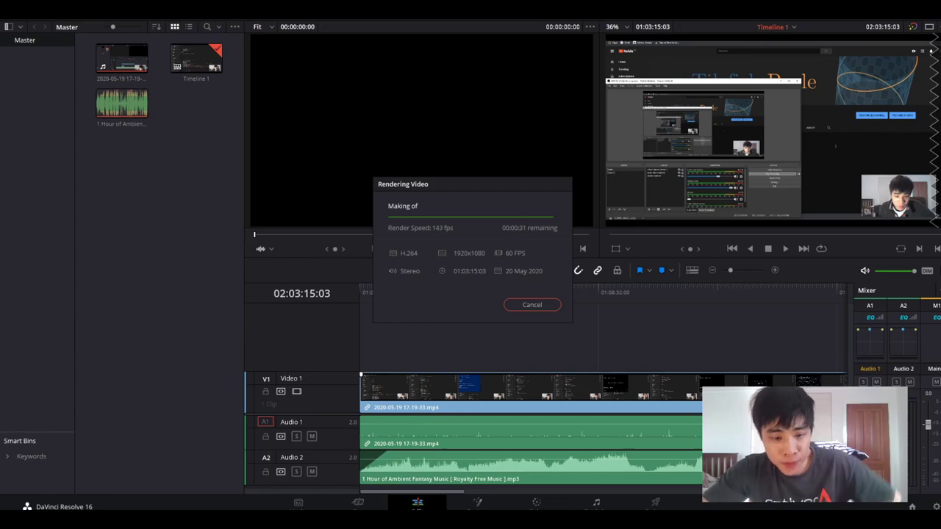
click(221, 452)
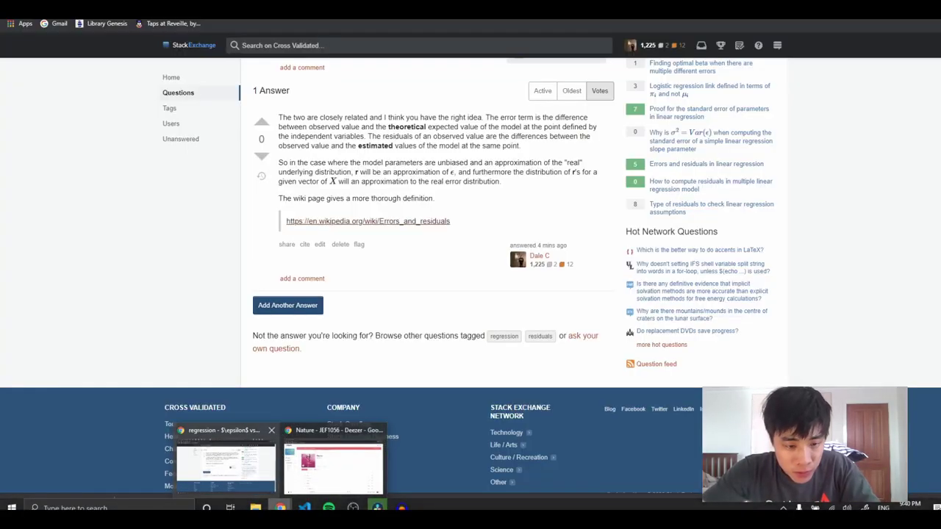
key(ctrl+Tab)
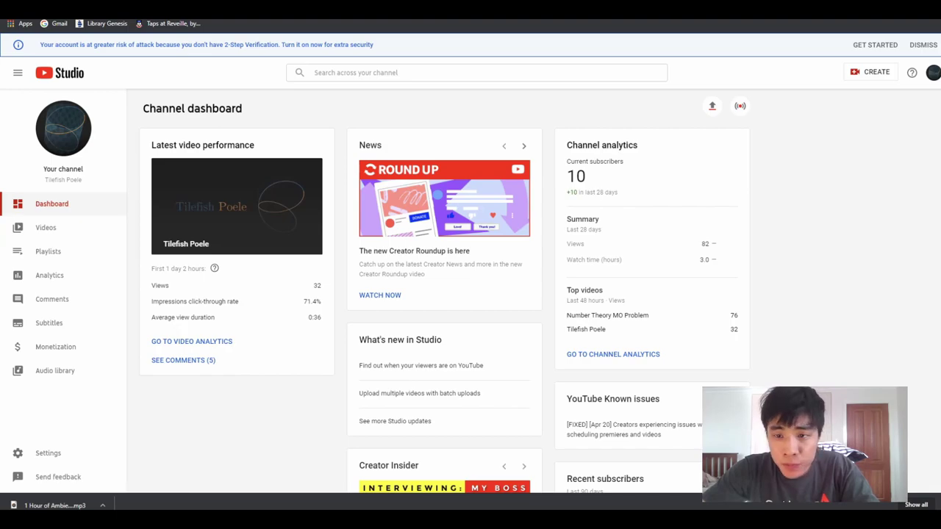
- Open YouTube Studio's Upload videos dialog and check on the Resolve render again
click(712, 105)
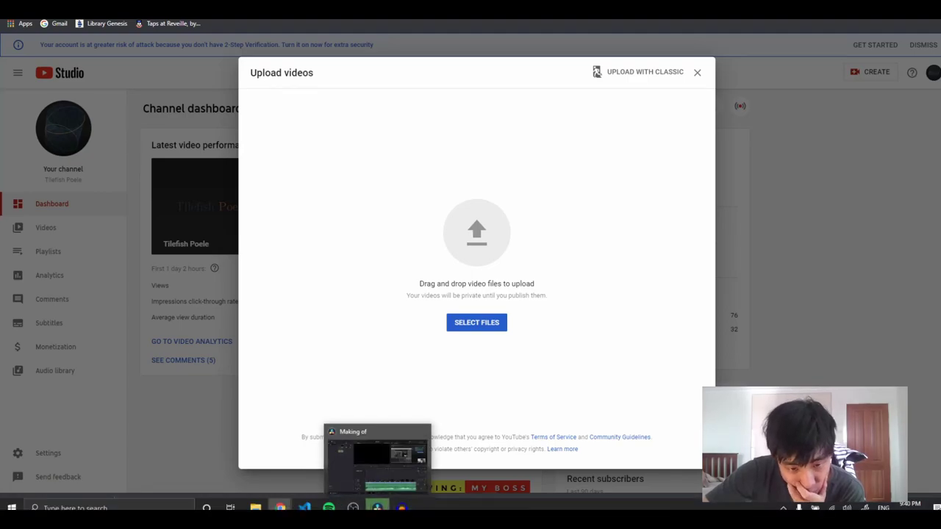
click(377, 456)
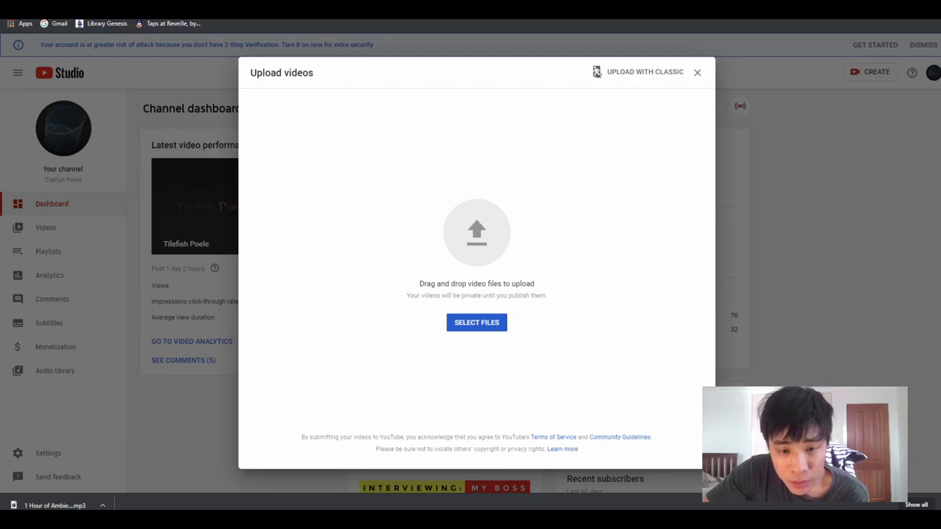
- Choose the 'Making of' file as the video to upload
click(491, 323)
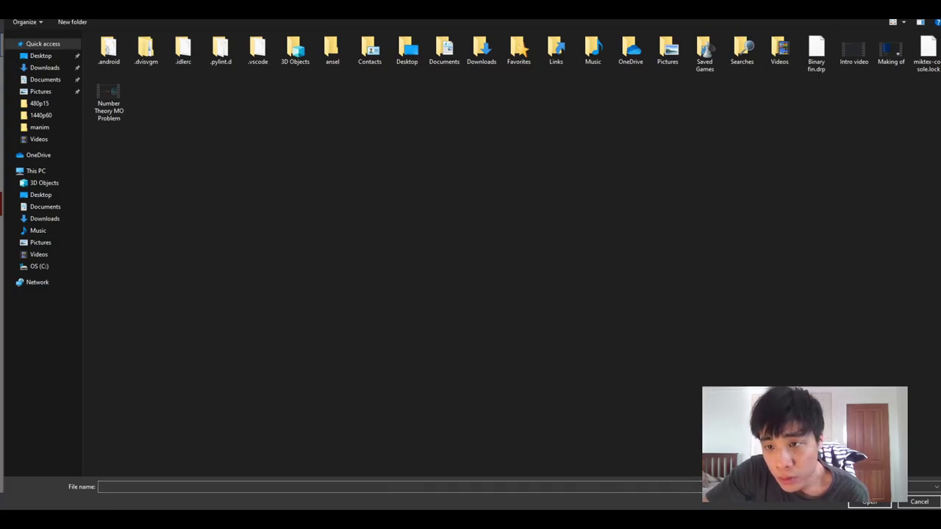
click(890, 50)
key(Return)
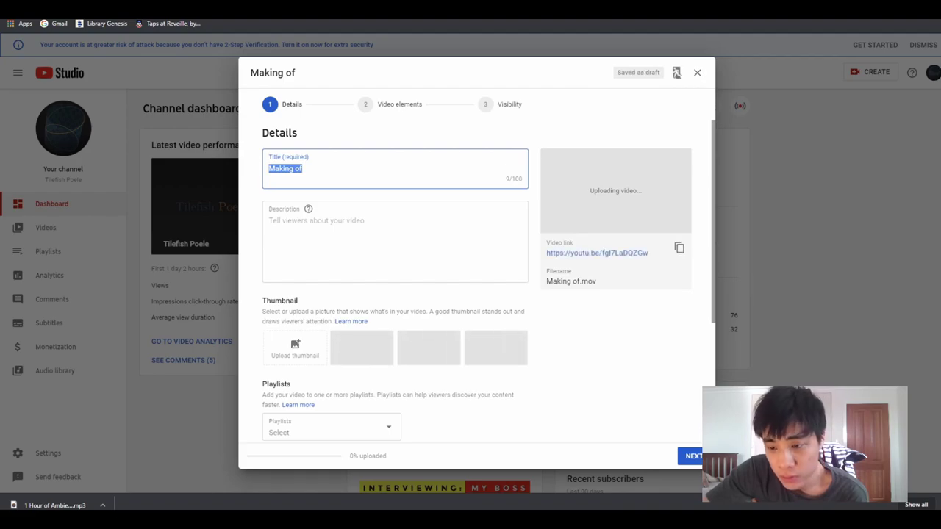
- Switch the computer to a different Wi-Fi network
click(831, 507)
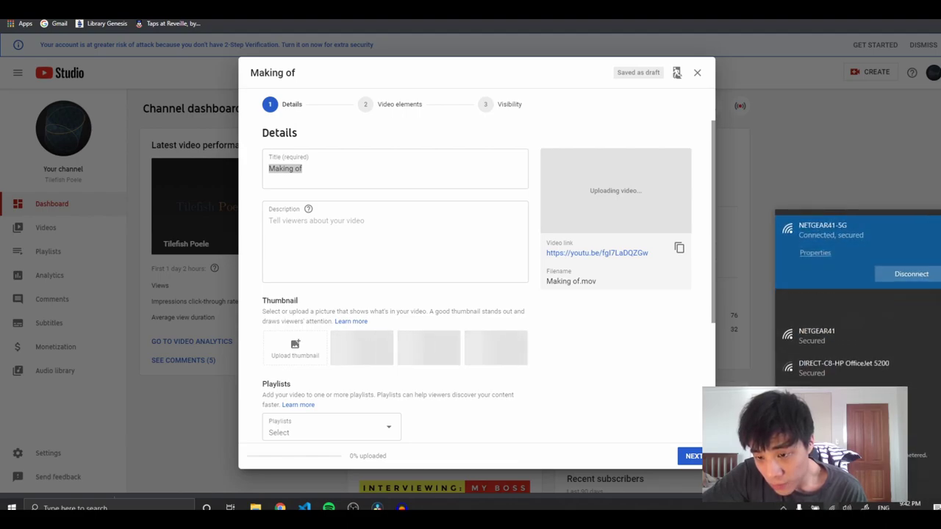
click(822, 261)
click(910, 305)
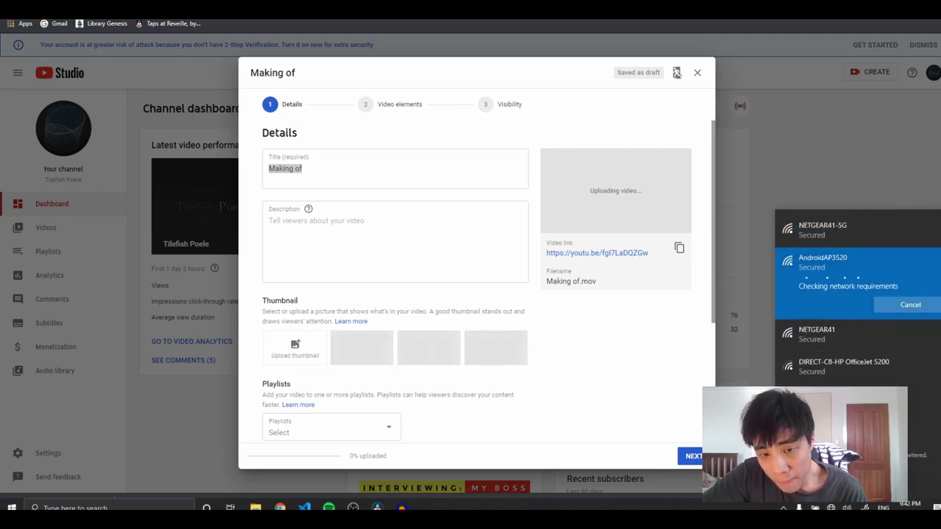
- Change the title to 'The Making of' followed by the channel name
click(394, 242)
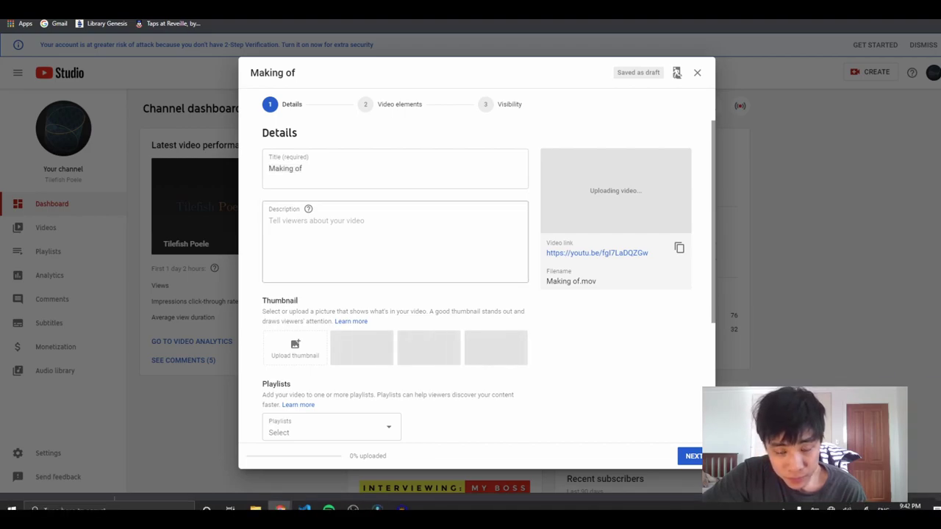
click(303, 168)
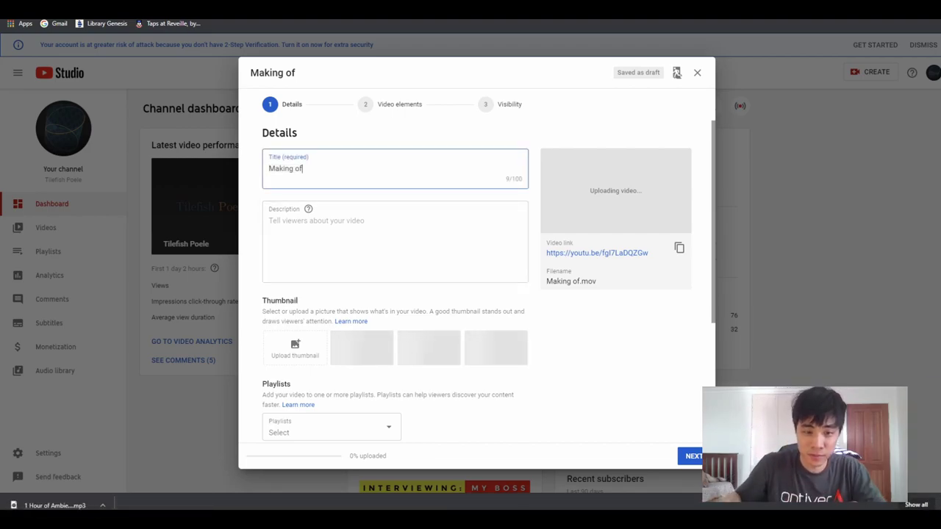
text( Tilefish )
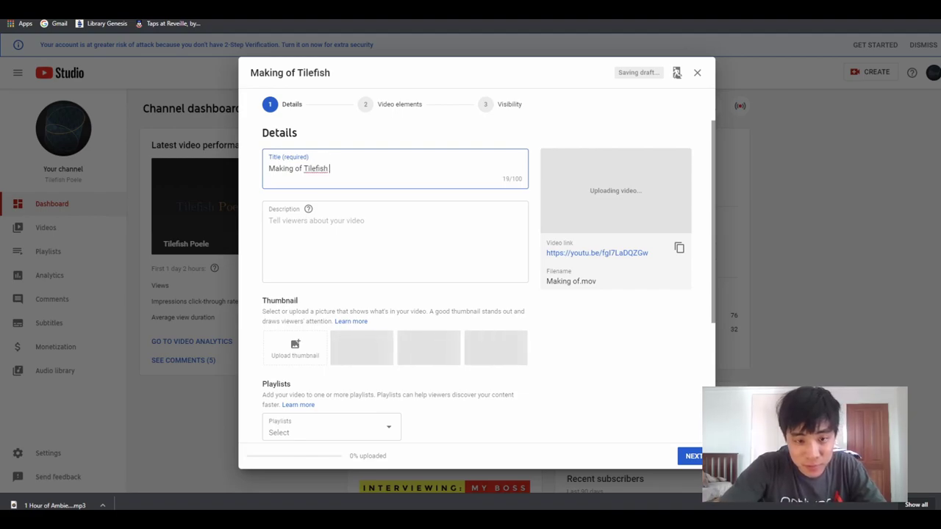
text(Poele)
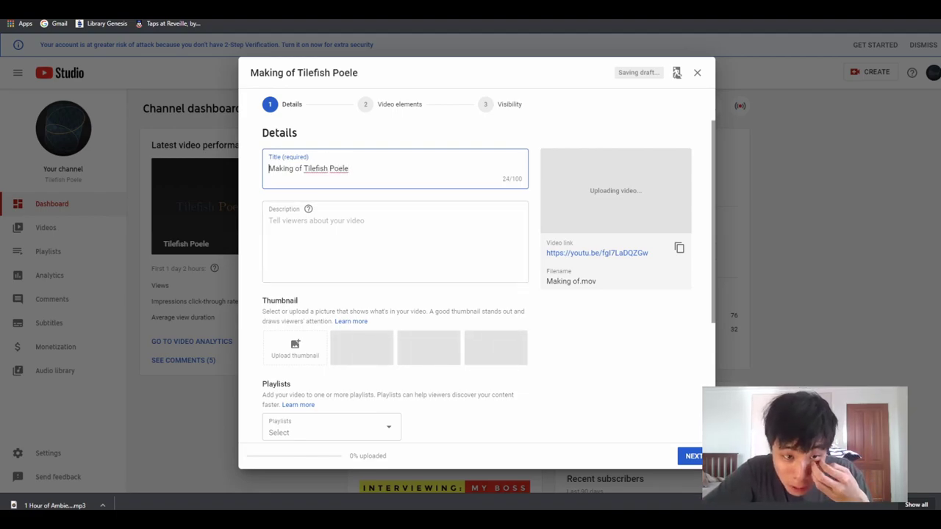
click(269, 168)
text(T)
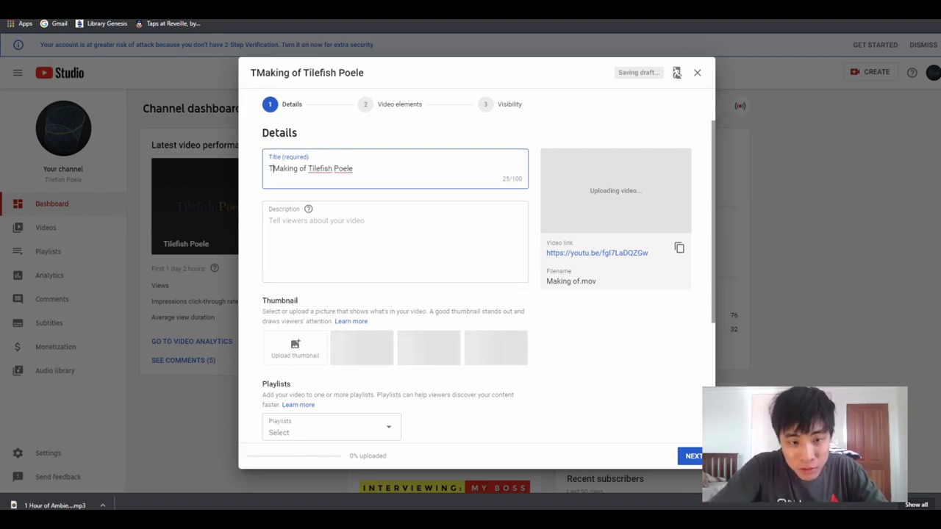
text(he)
- Enter the description 'The making of my intro video.' and start a new line
click(316, 235)
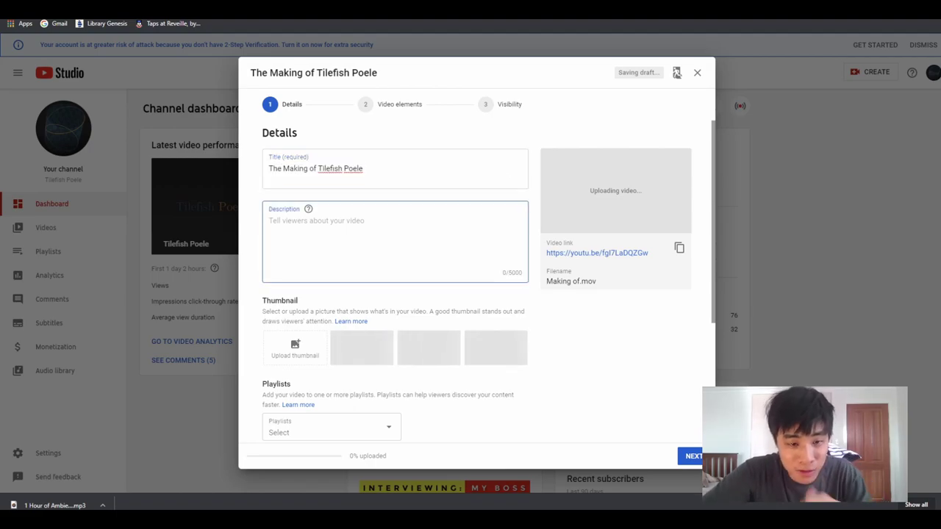
text(The ma)
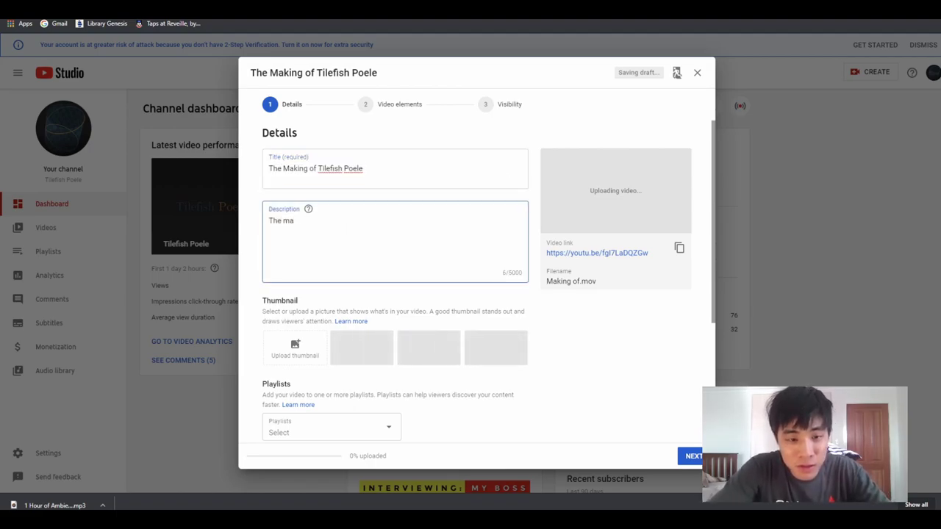
text(kinking of)
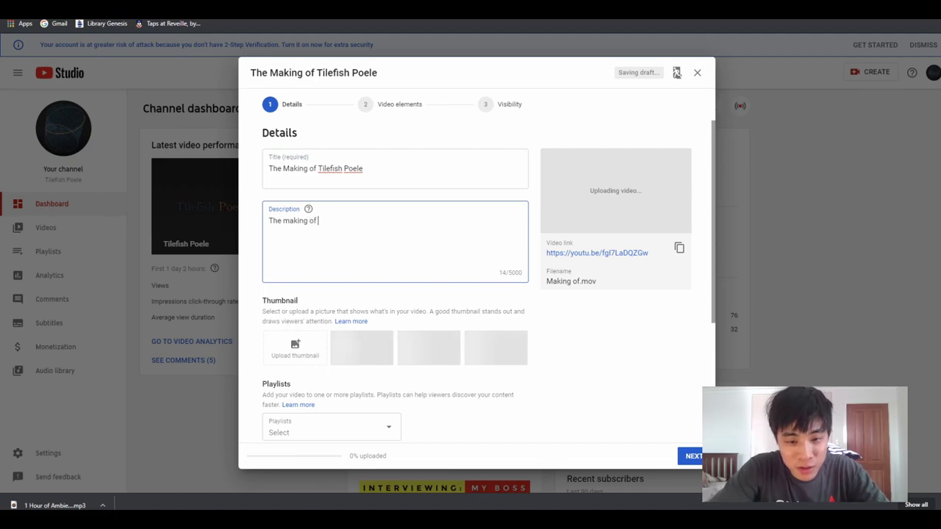
text(  intro v)
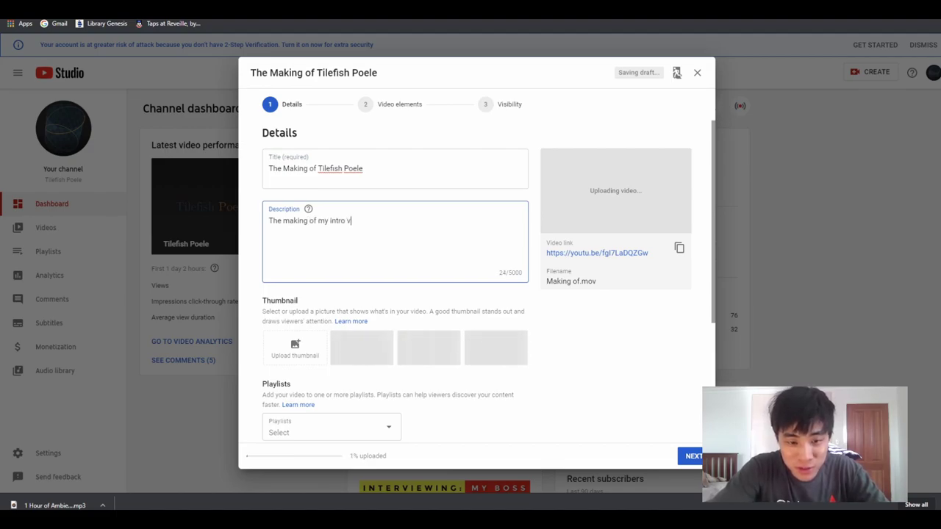
text(.)
key(Return)
key(Return)
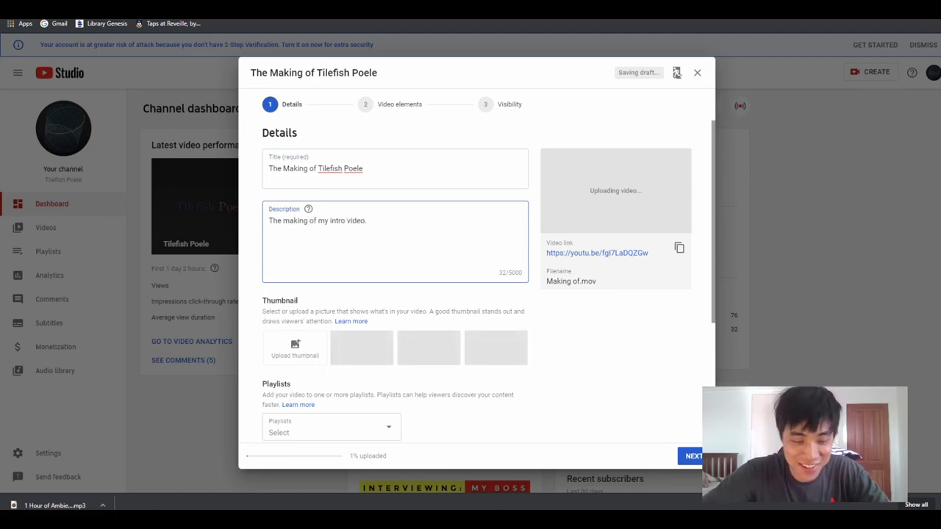
- Search Google for 'copyright symbol' and select the © character in the results
text(copy)
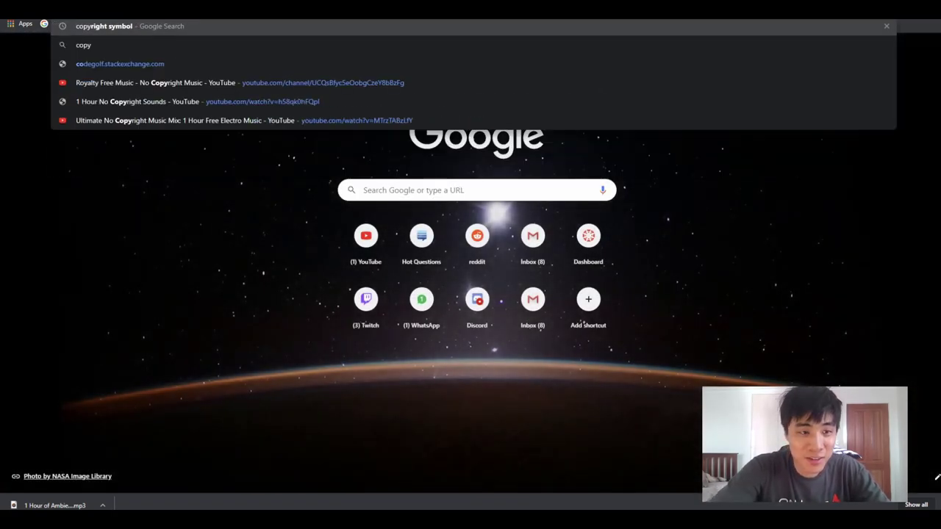
key(Return)
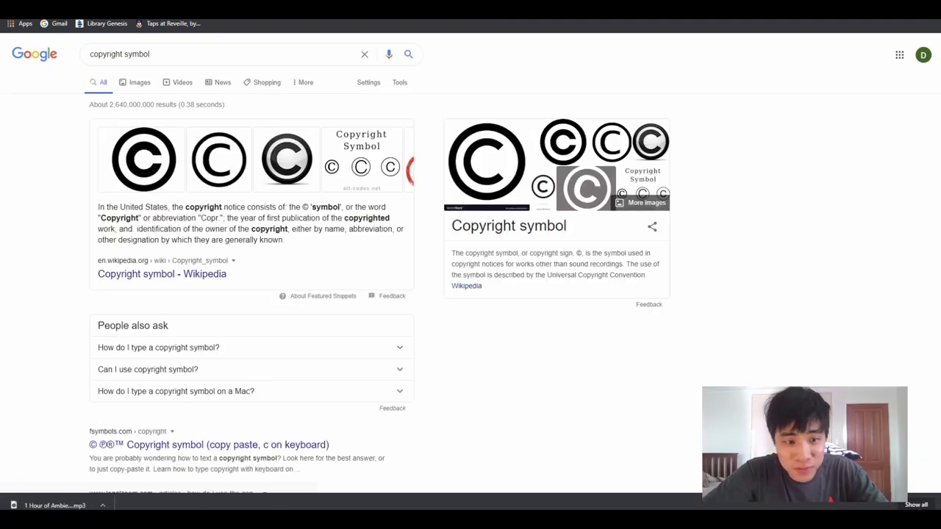
scroll(96, 295, down, 3)
drag(88, 296, 97, 295)
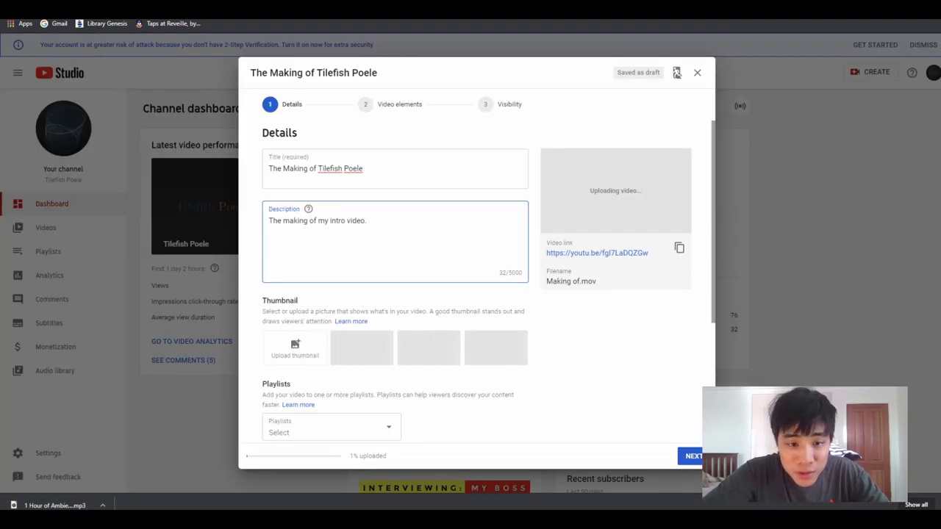
- Add a © line with the owner's name to the description and mark it not made for kids
text(© Dale Chen)
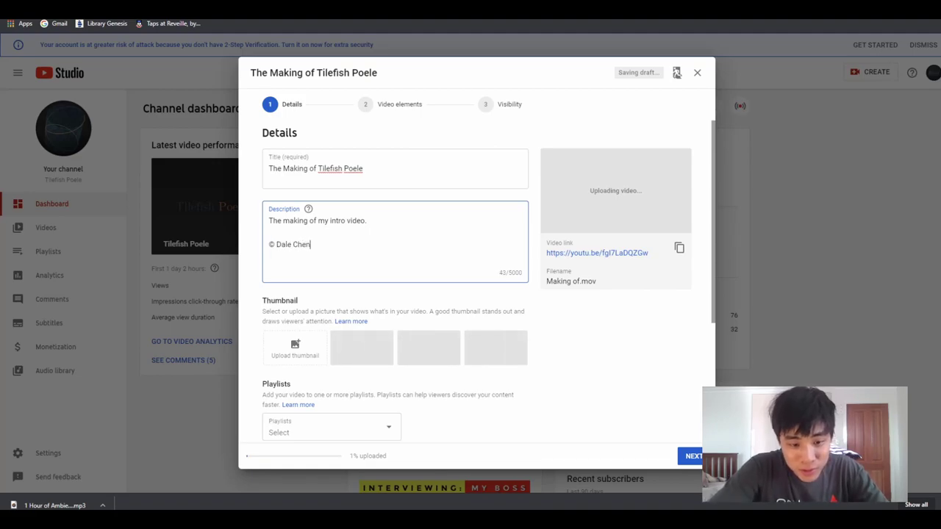
scroll(397, 279, down, 3)
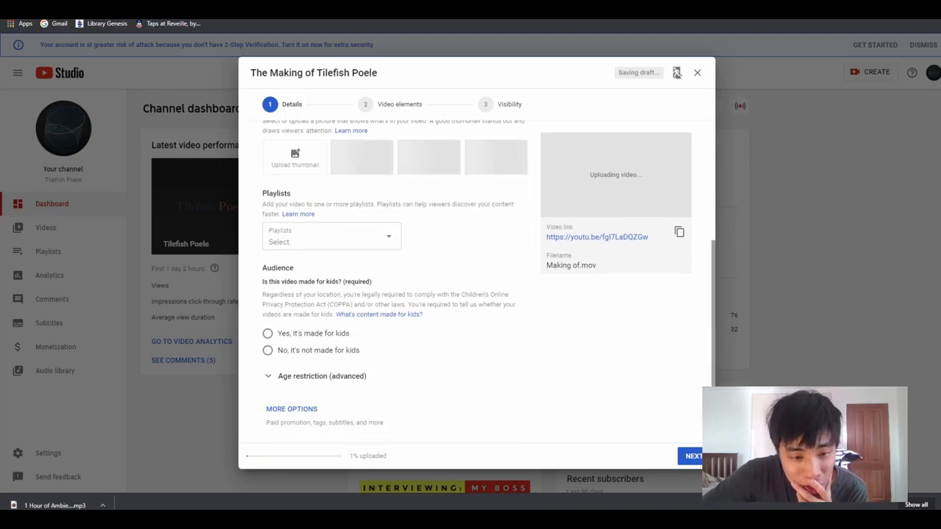
click(267, 349)
- Add the tags tutorial, manim, 3b1b, maths and math
click(291, 408)
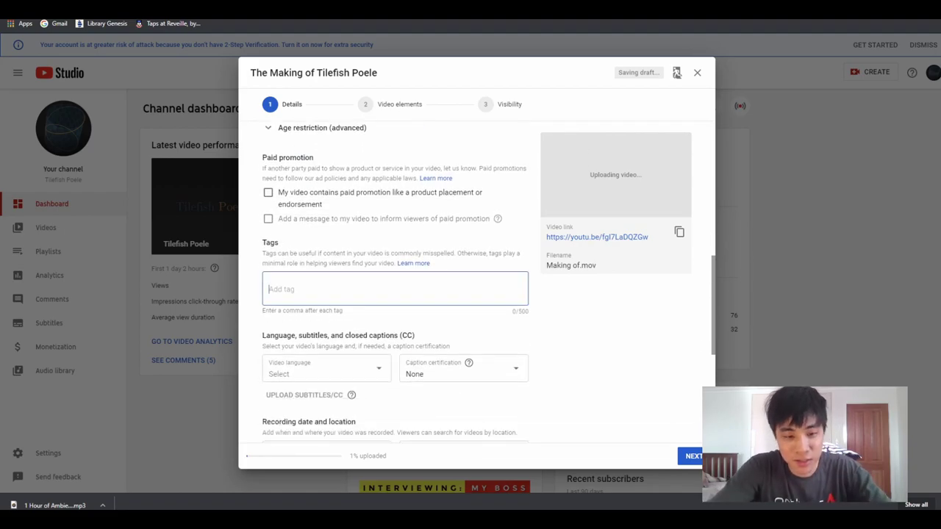
text(da)
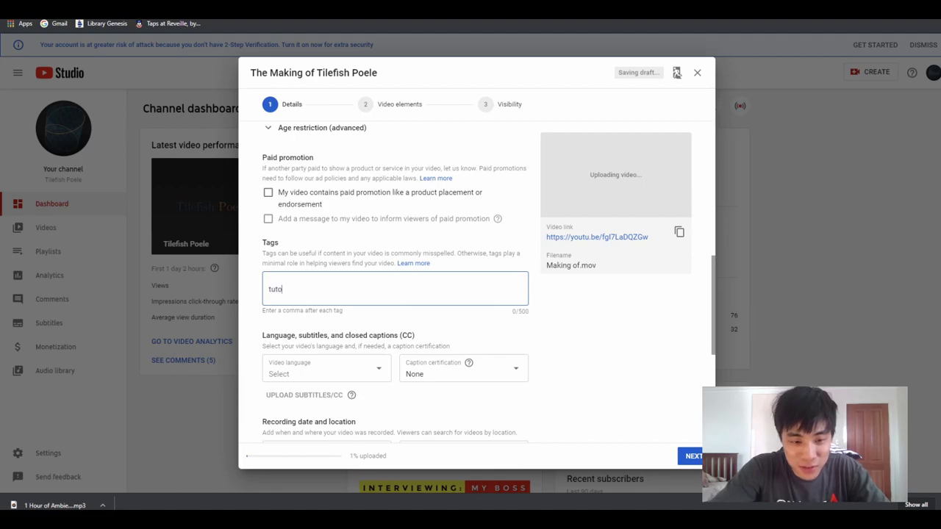
key(comma)
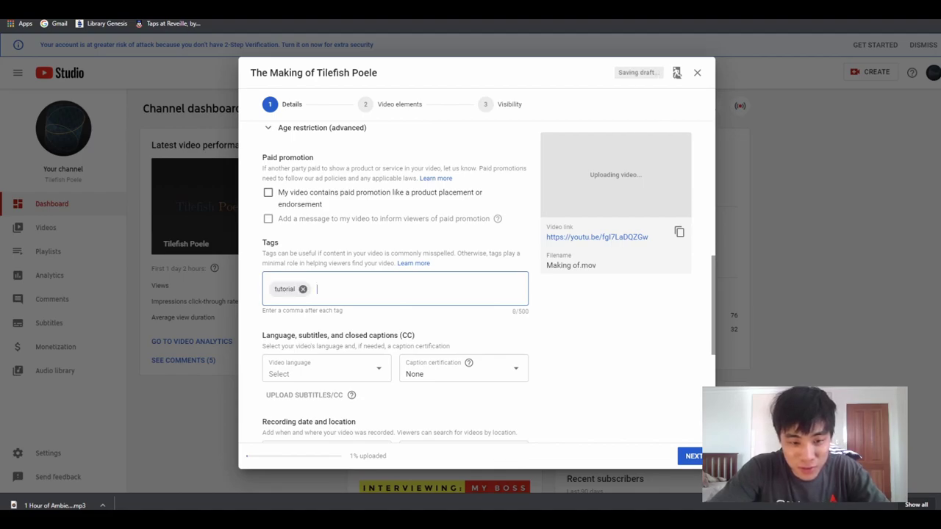
text( mani)
key(comma)
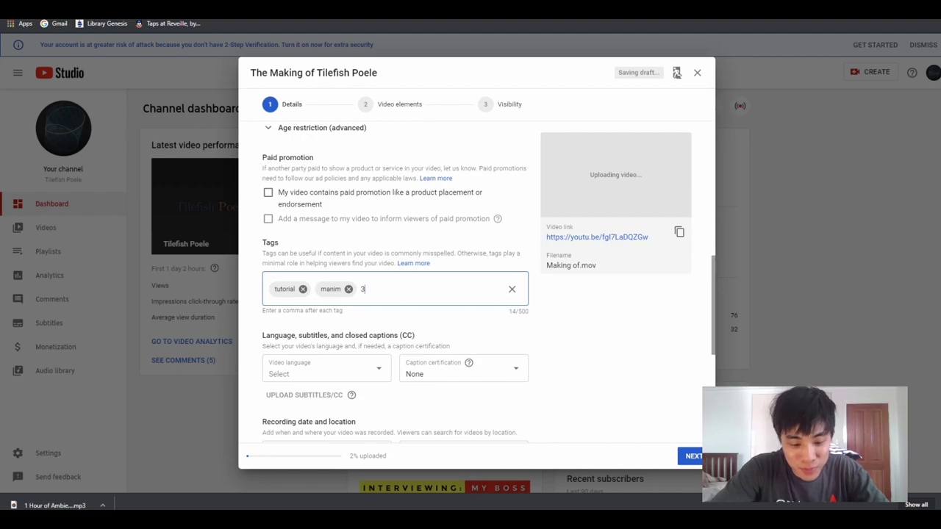
text(b1b)
key(comma)
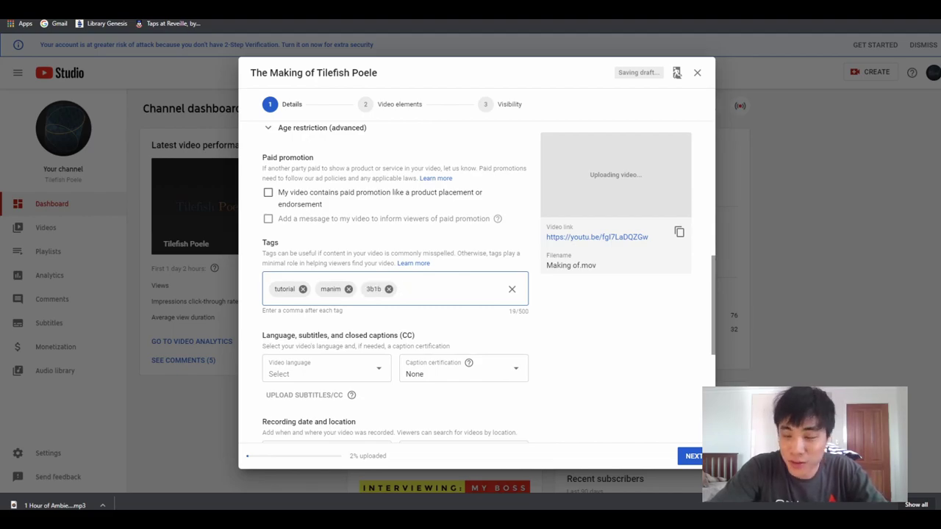
key(comma)
text(math)
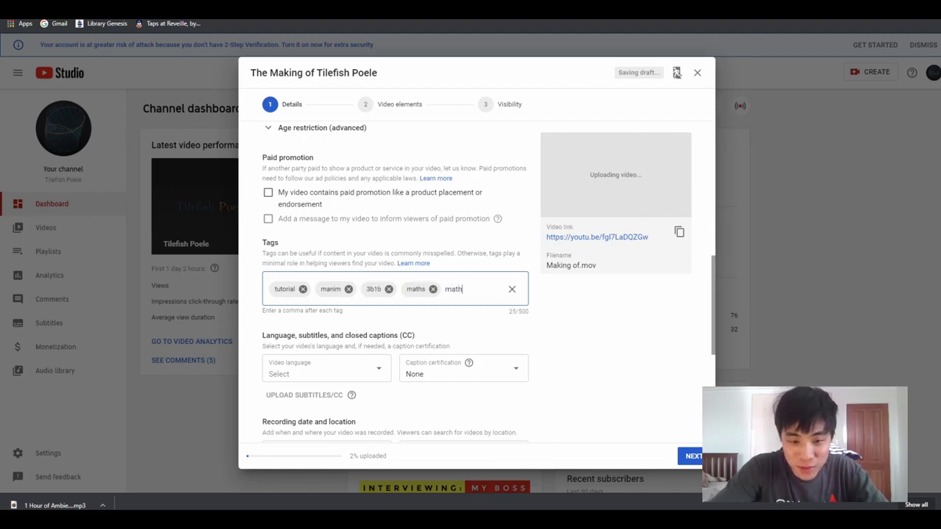
key(comma)
text(scienc)
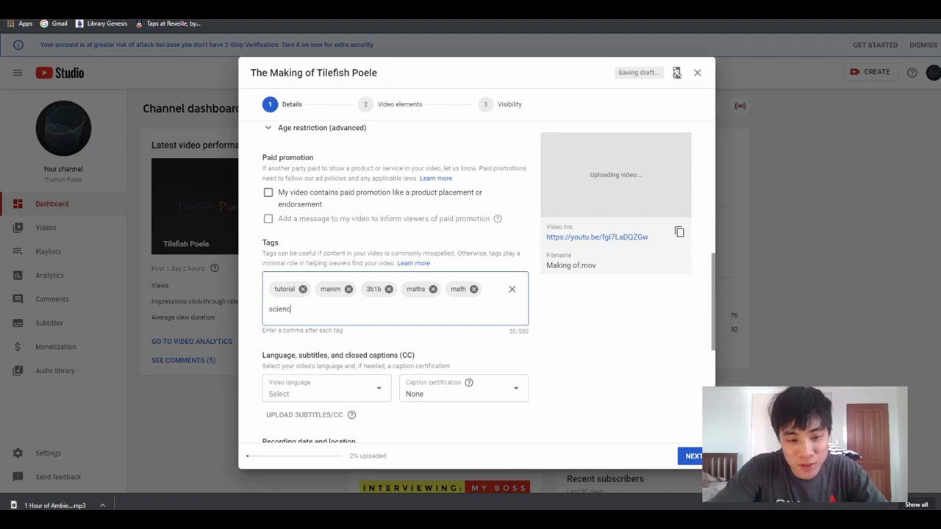
- Add the tags science, graphing, editing, obs, obs studio, python and visual studio
text(e)
key(comma)
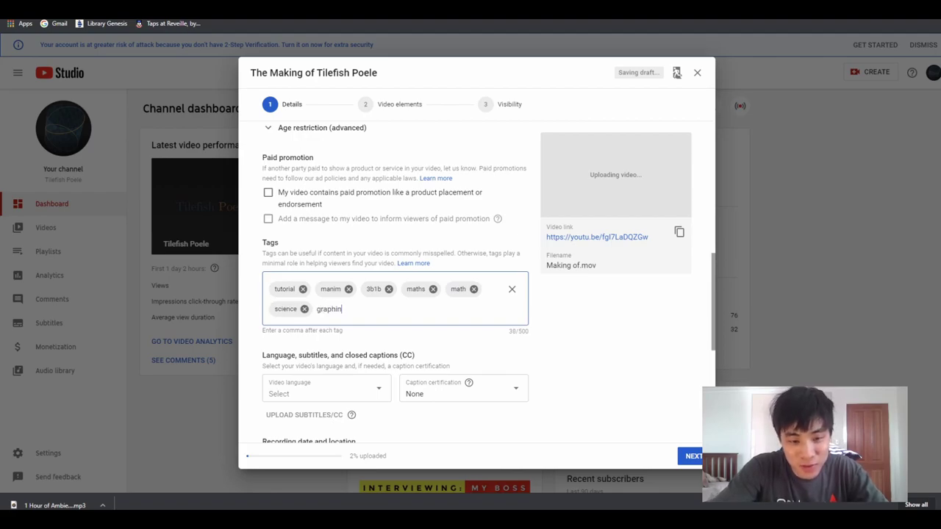
text(g)
key(comma)
text(e)
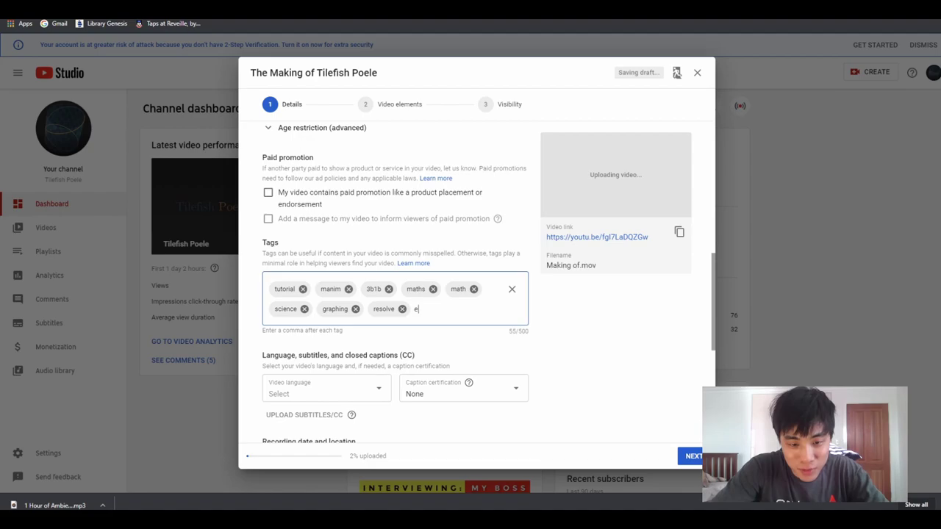
text(nce,g)
key(comma)
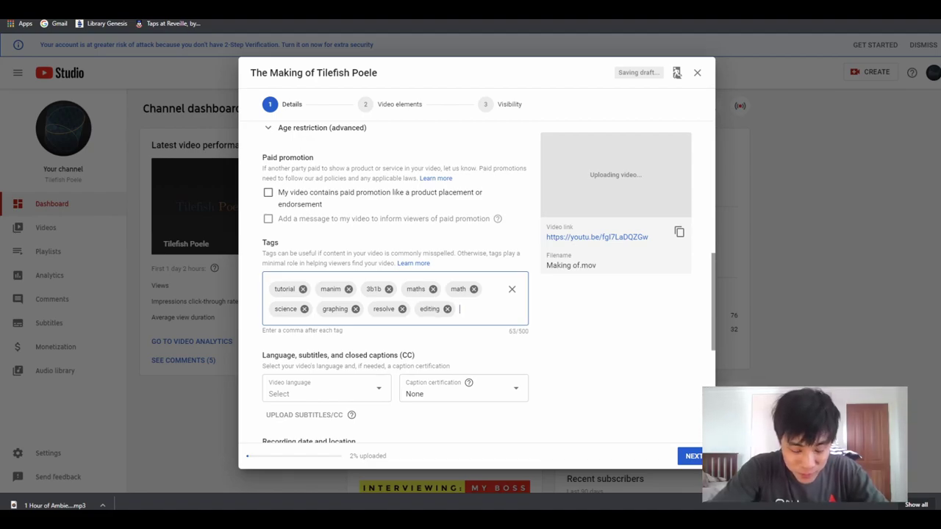
text(obs)
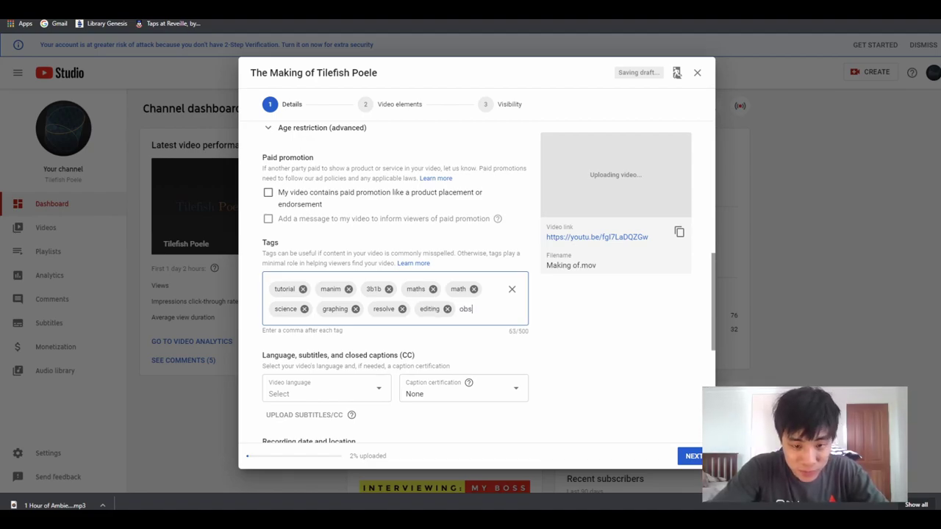
key(comma)
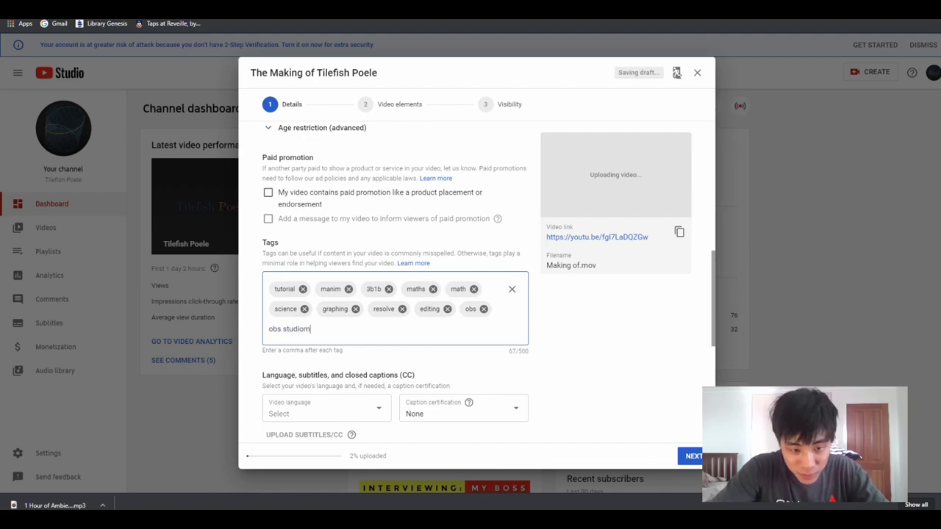
key(comma)
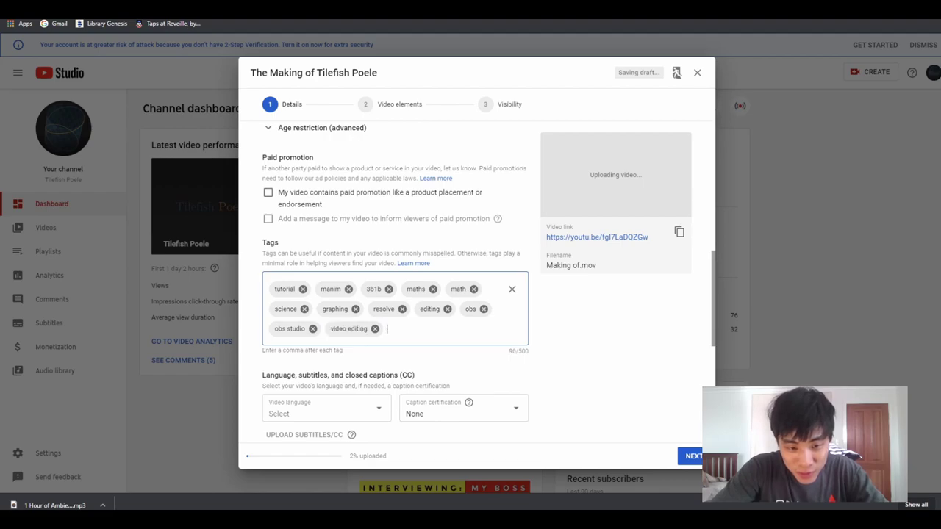
text(python)
key(comma)
text(visual studio)
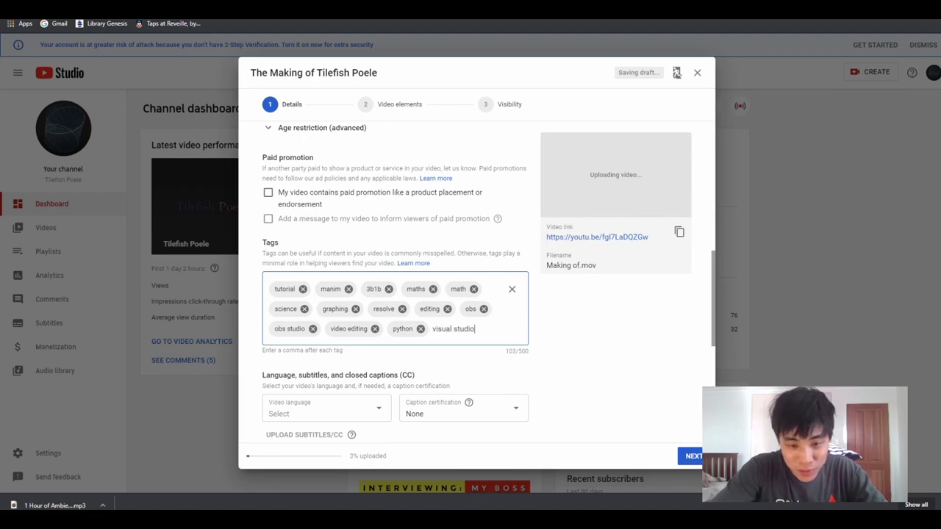
key(comma)
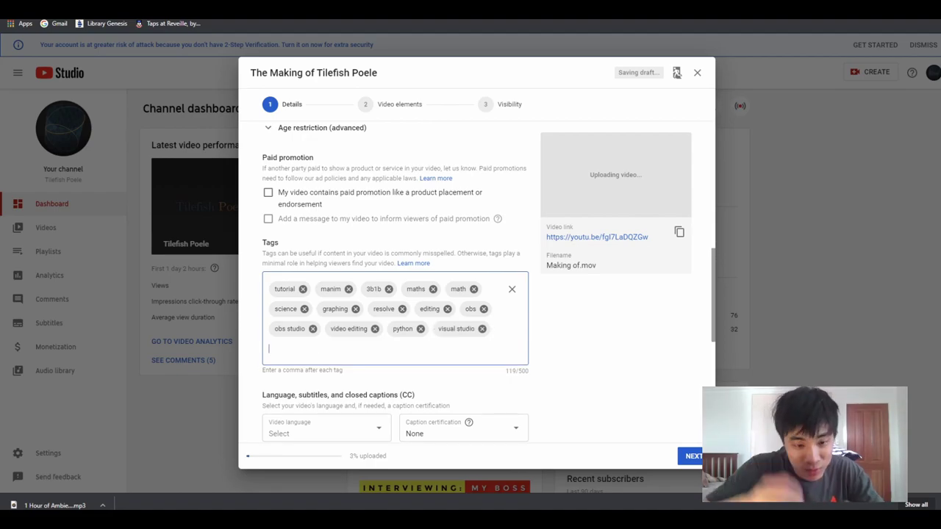
- Set the recording date to May 20, 2020
scroll(470, 294, down, 2)
scroll(471, 294, down, 1)
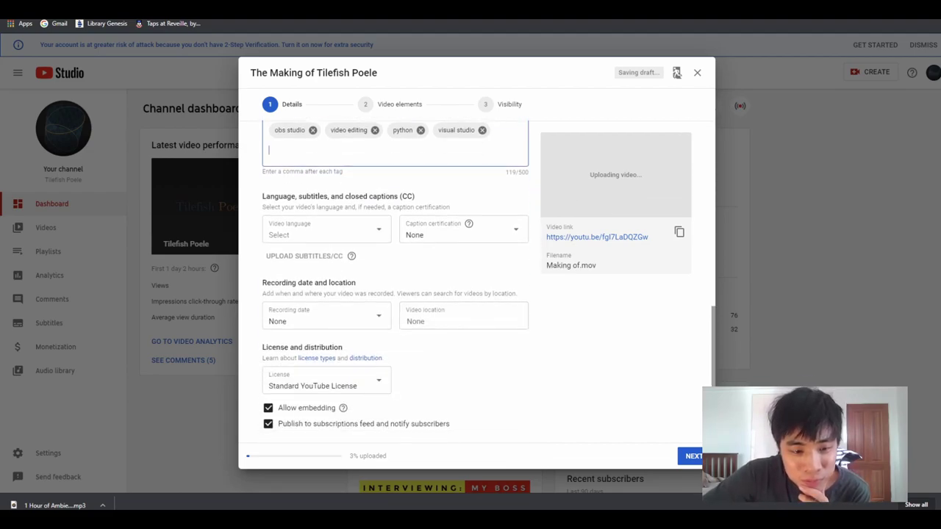
scroll(397, 294, down, 1)
click(331, 271)
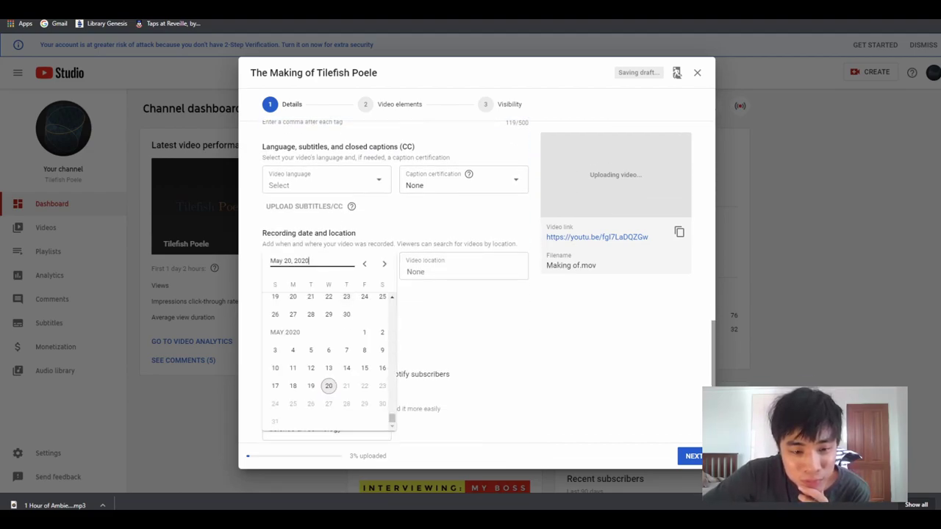
click(441, 271)
- Change the video category to Howto & Style
scroll(471, 294, down, 2)
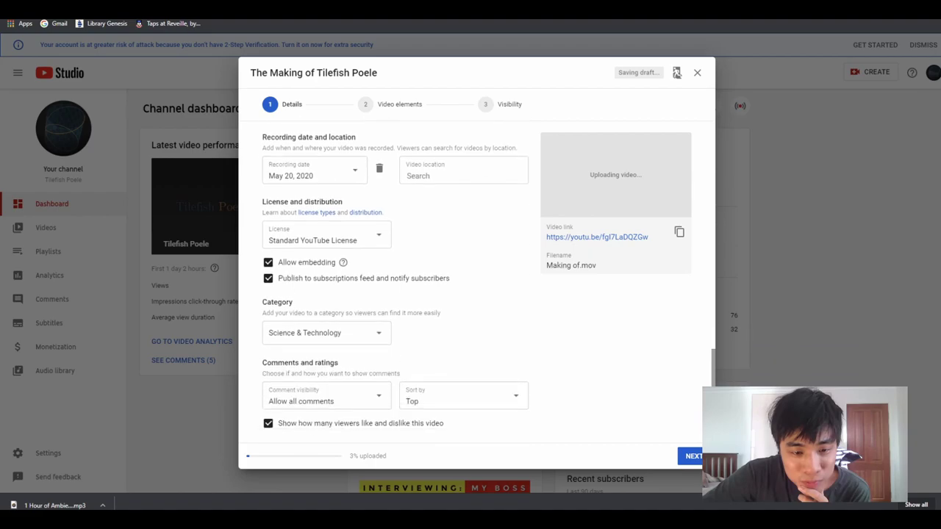
click(326, 333)
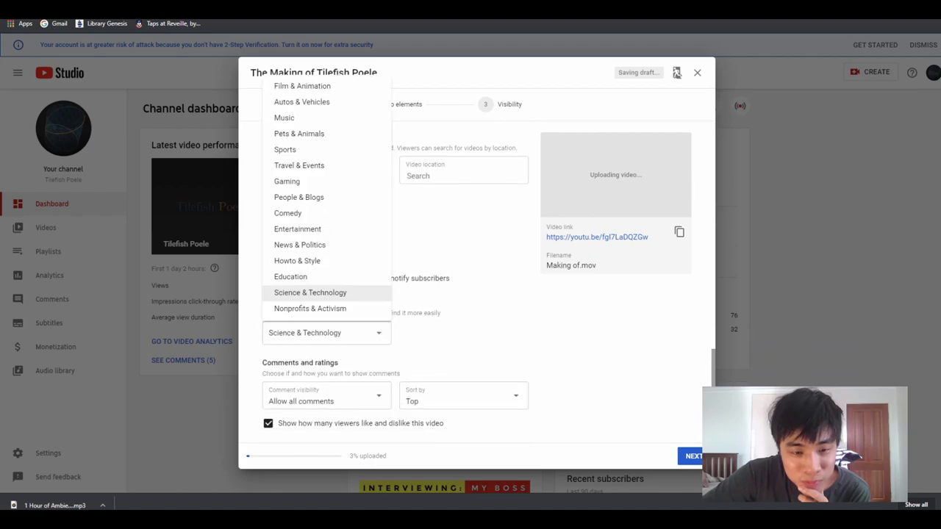
key(Up)
key(Up)
key(Return)
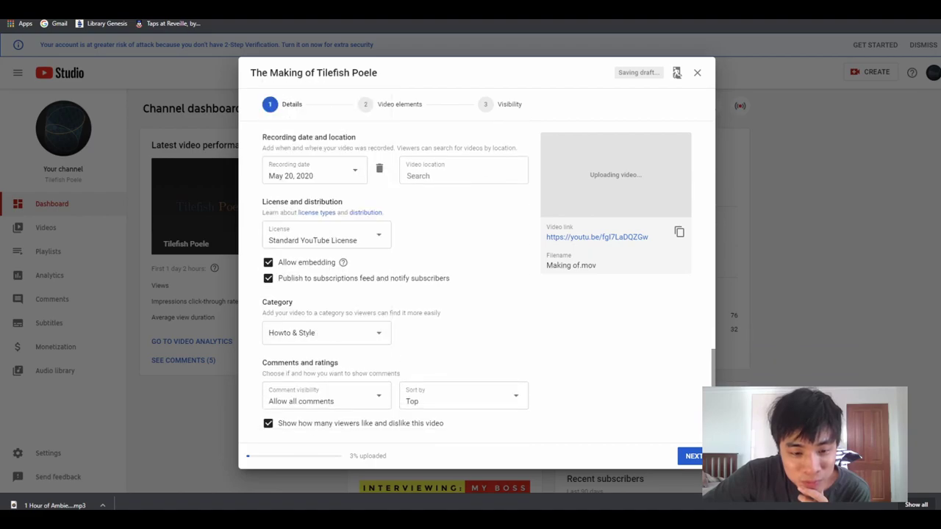
- Set the visibility to Public, then return to the Details page
click(691, 456)
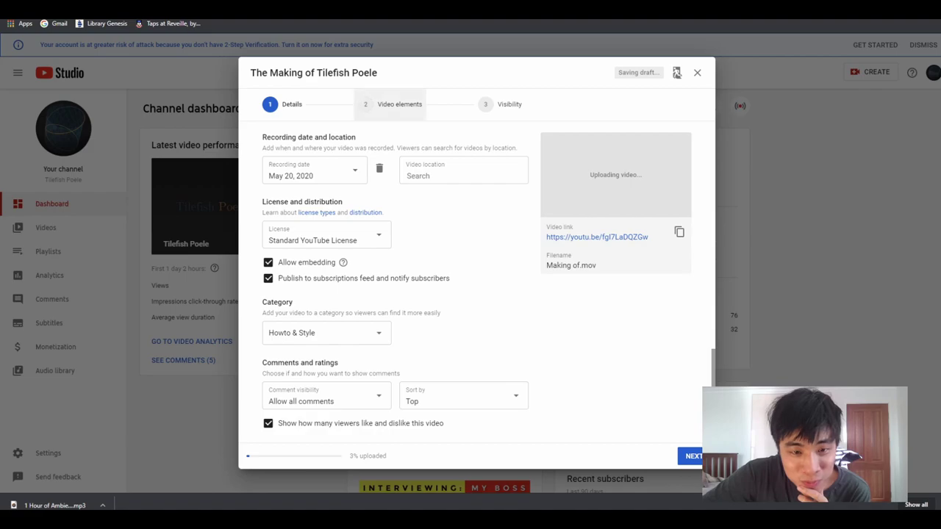
click(691, 455)
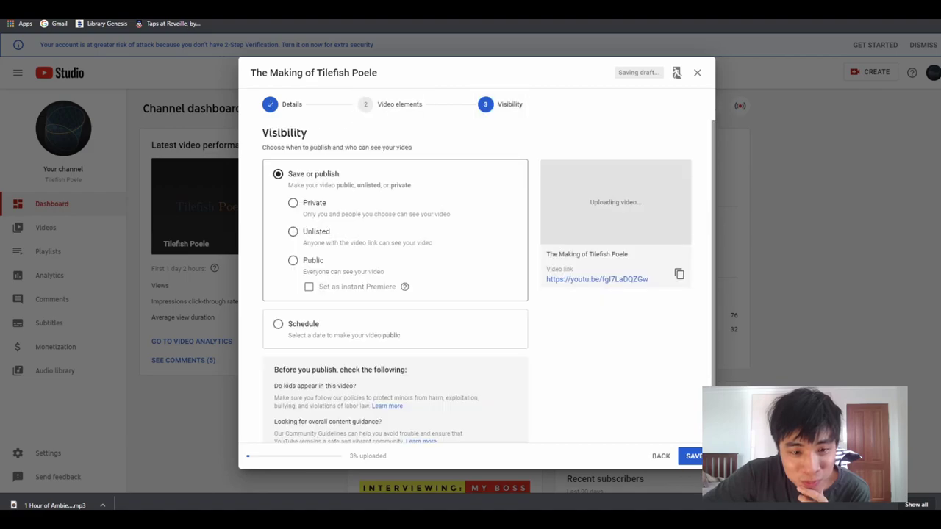
click(292, 260)
scroll(396, 294, down, 1)
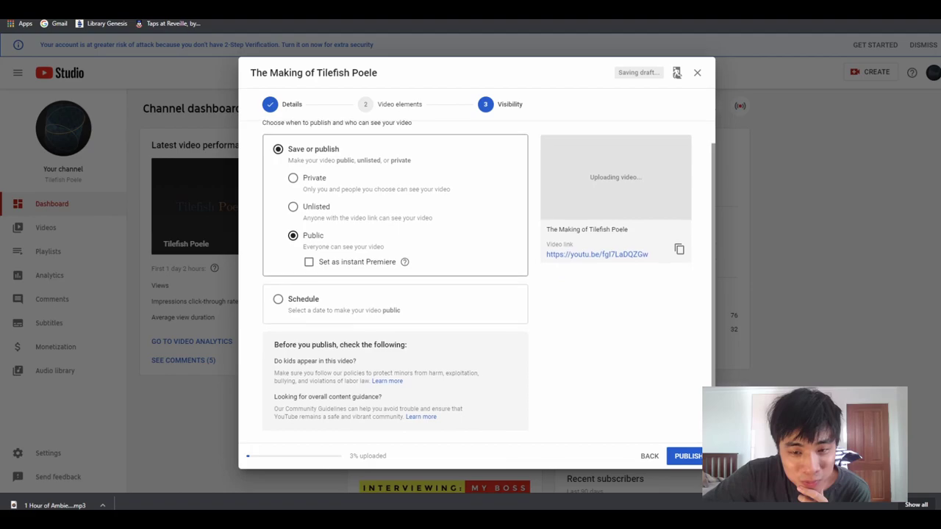
click(283, 104)
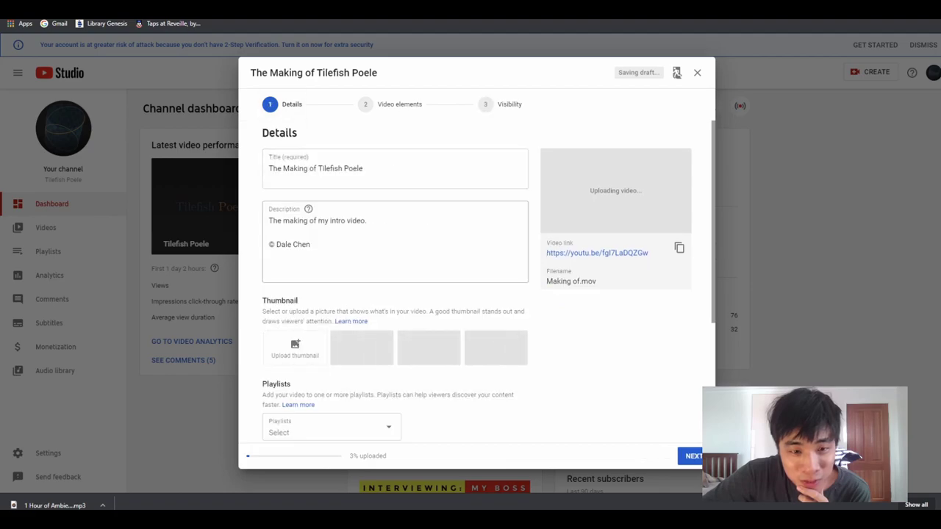
scroll(397, 294, down, 3)
scroll(396, 294, down, 2)
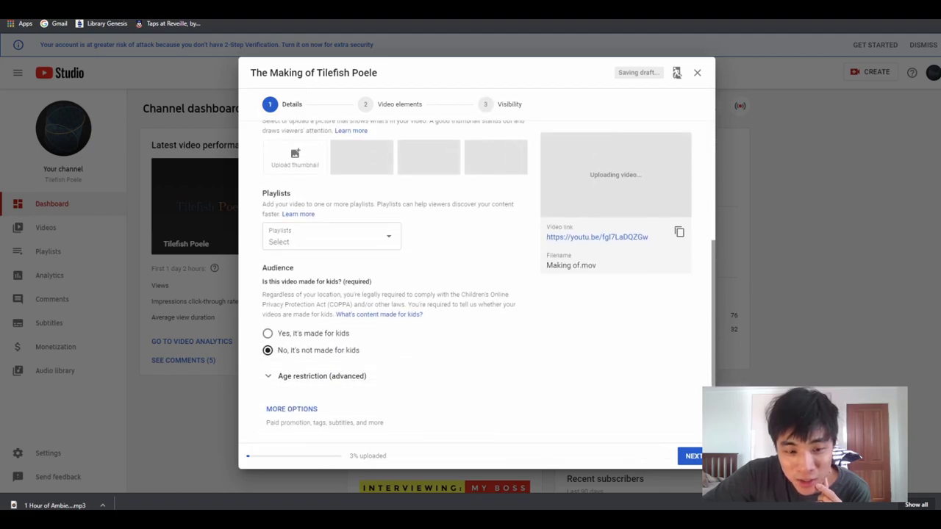
scroll(397, 294, up, 5)
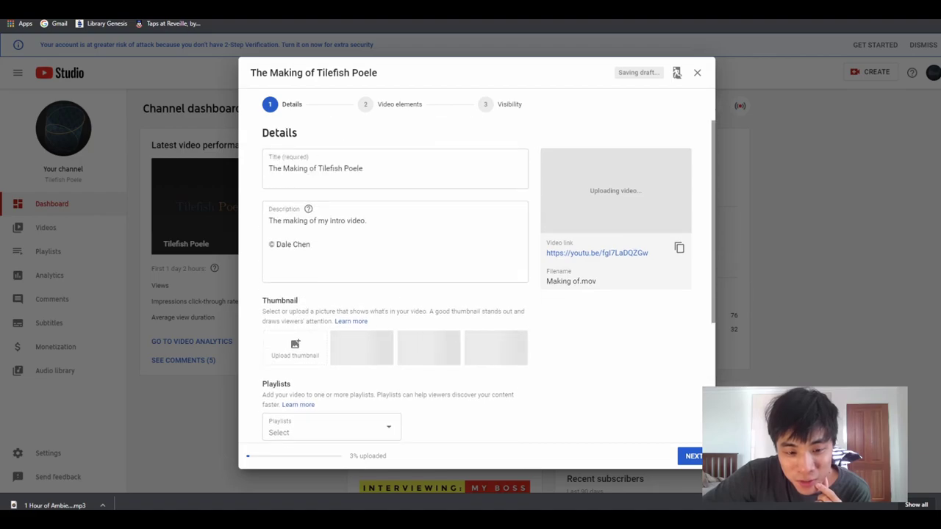
scroll(397, 294, down, 3)
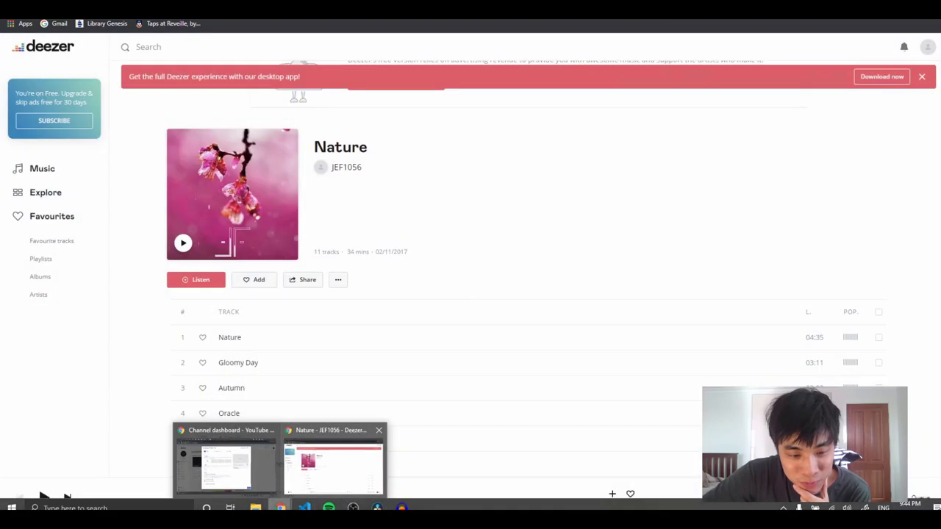
- Switch to Deezer and play Gloomy Day from the Nature album
click(332, 463)
scroll(183, 411, down, 2)
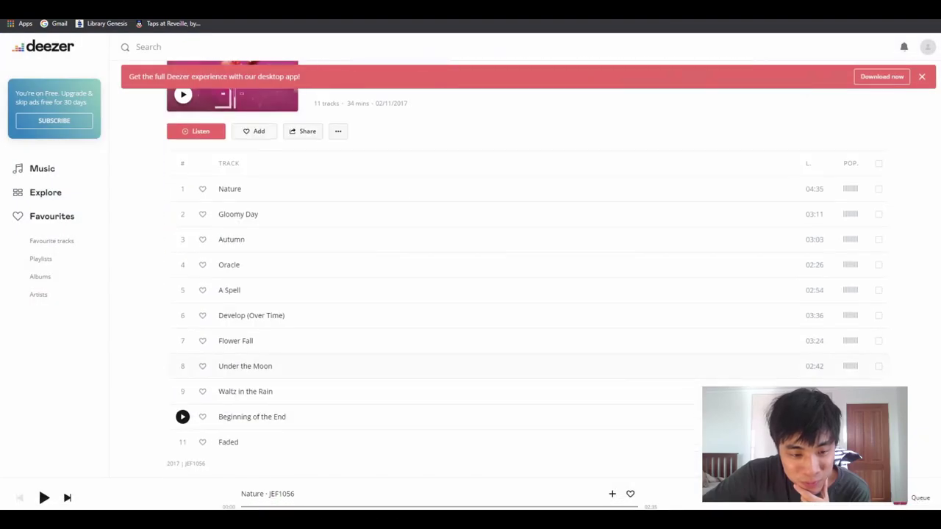
scroll(183, 415, down, 2)
scroll(183, 389, up, 1)
scroll(183, 390, up, 2)
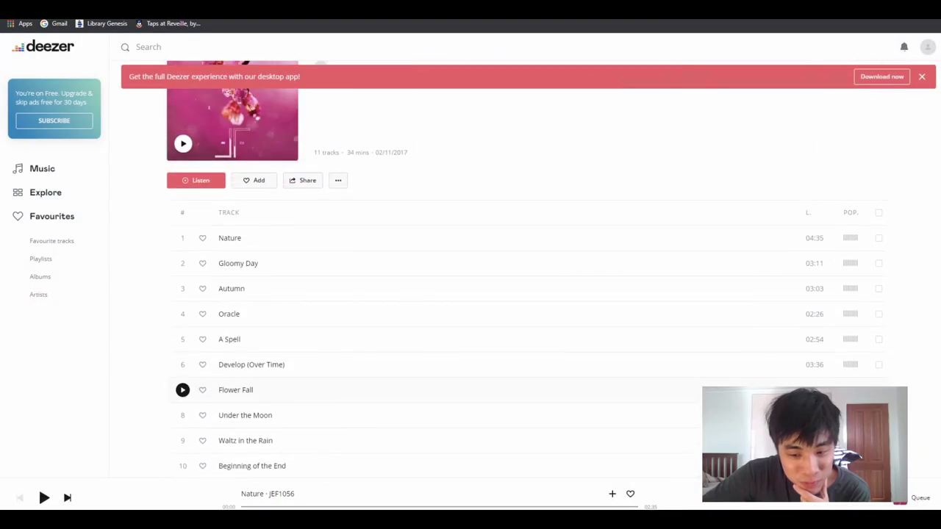
click(183, 263)
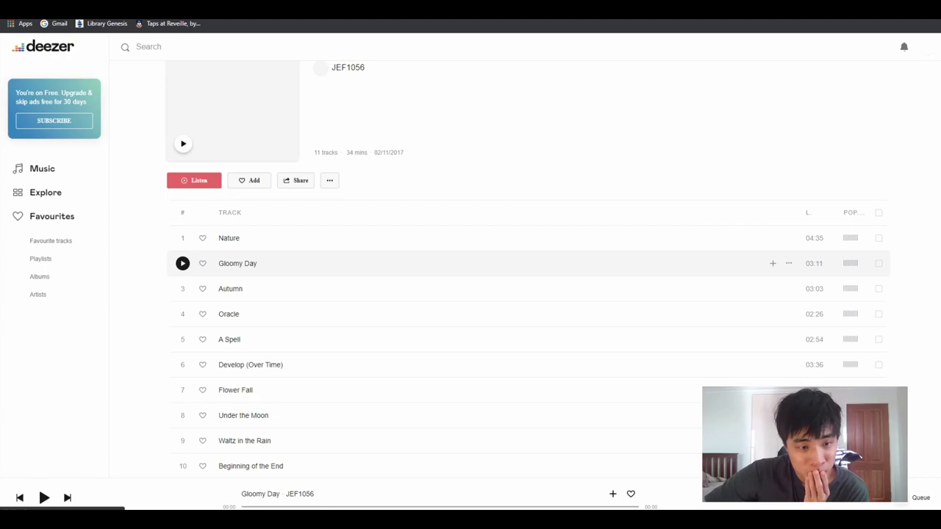
- Start Gloomy Day playing with the media play key
scroll(470, 264, down, 3)
scroll(470, 265, down, 1)
scroll(471, 265, up, 3)
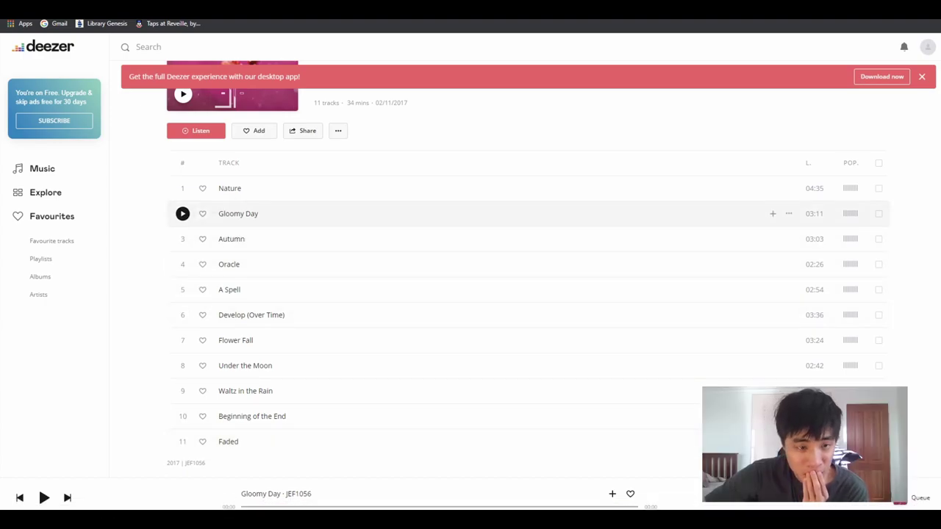
scroll(367, 213, down, 2)
scroll(368, 213, down, 3)
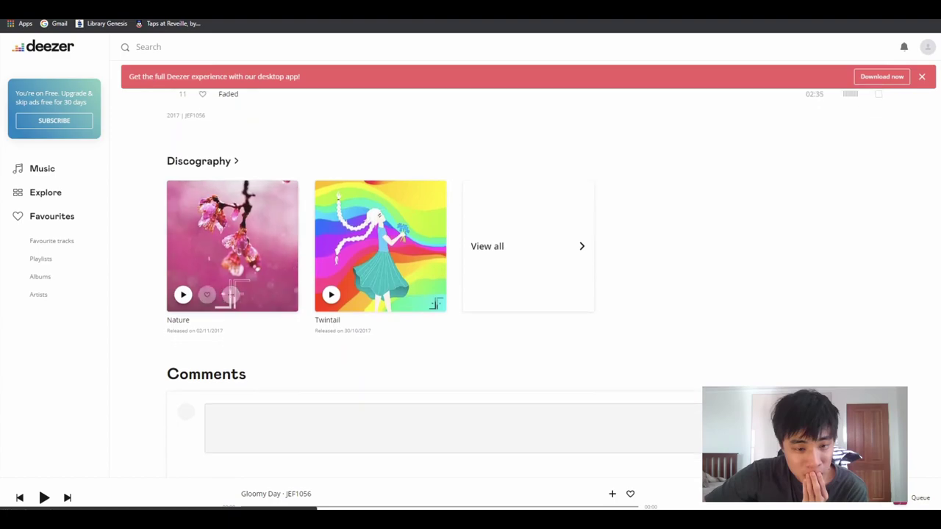
scroll(367, 213, up, 3)
scroll(470, 294, up, 4)
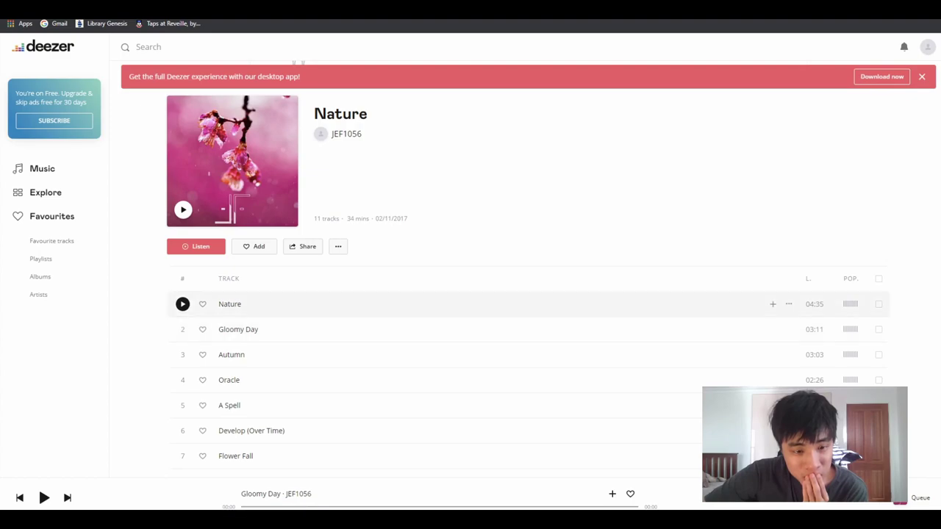
scroll(470, 304, down, 1)
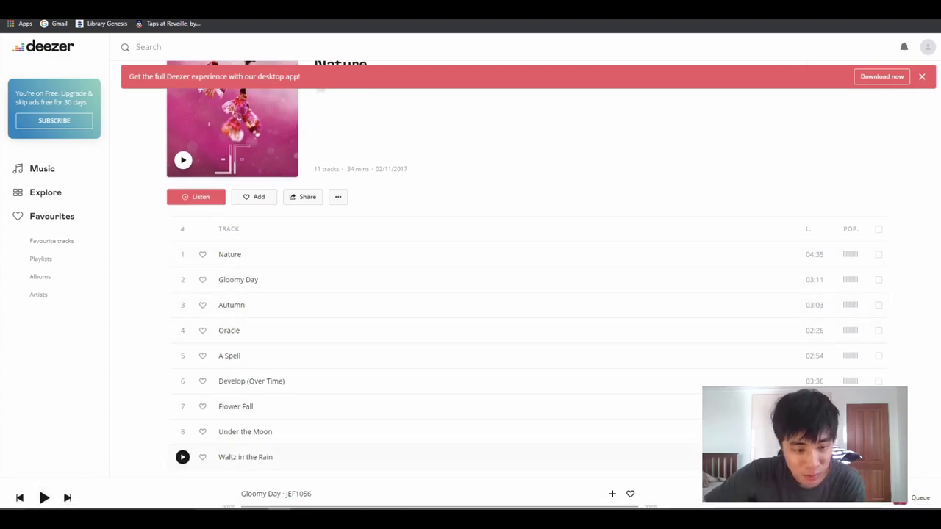
key(XF86AudioPlay)
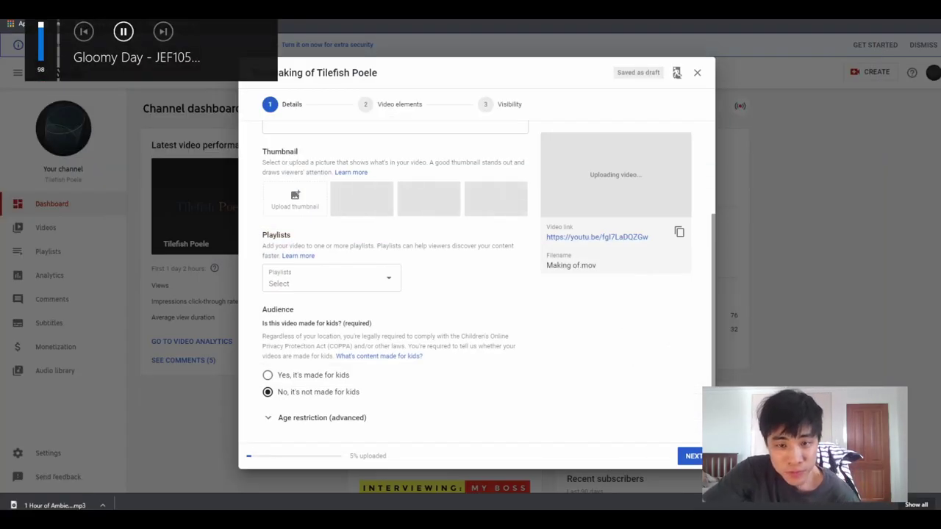
- Expand MORE OPTIONS to show paid promotion and tags, then return to the top of Details
scroll(394, 279, down, 1)
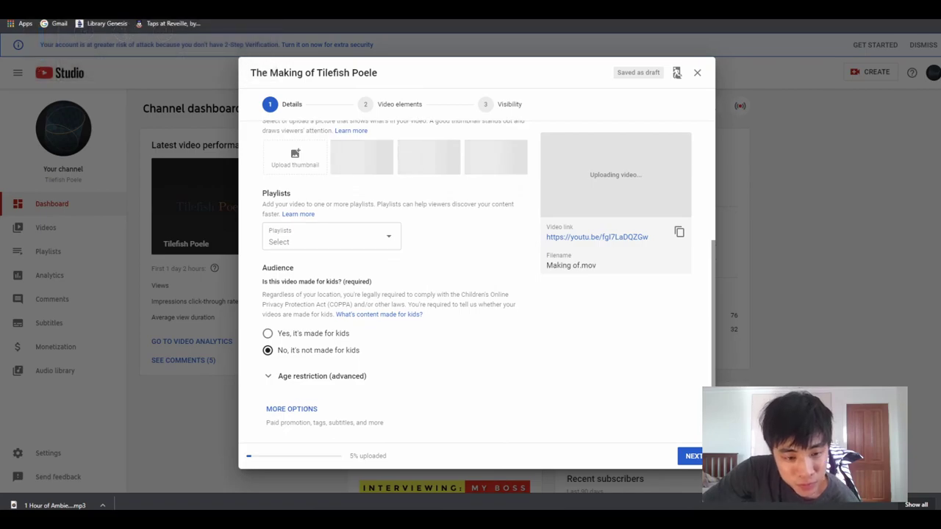
click(291, 409)
scroll(394, 294, down, 5)
scroll(394, 294, down, 1)
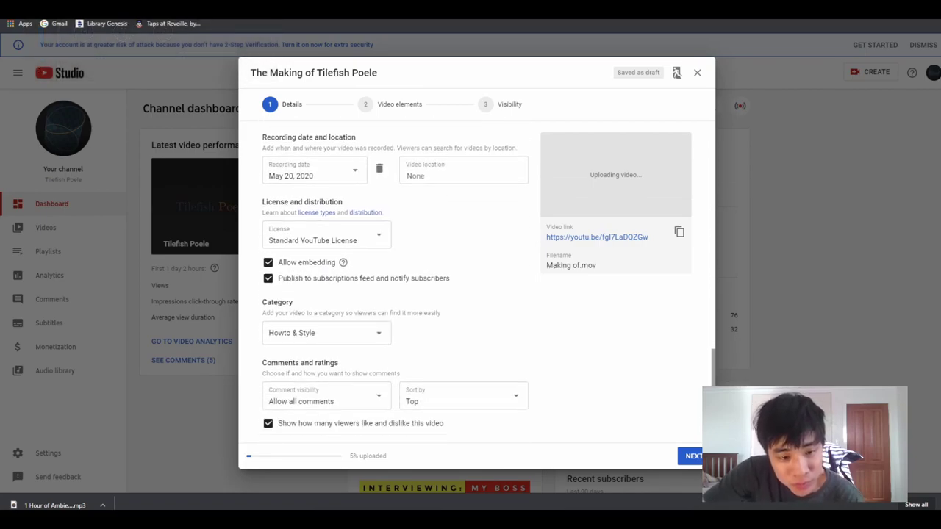
scroll(394, 279, up, 5)
scroll(394, 279, up, 5)
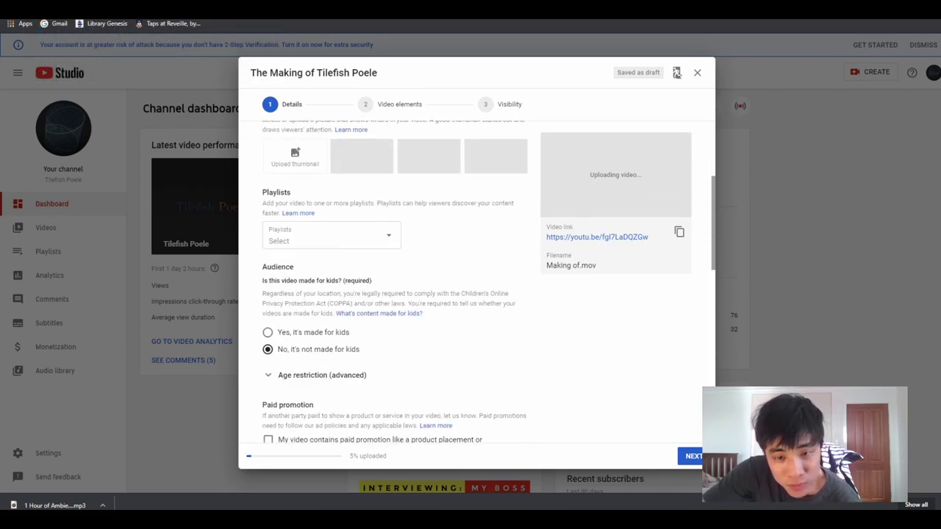
scroll(395, 279, up, 5)
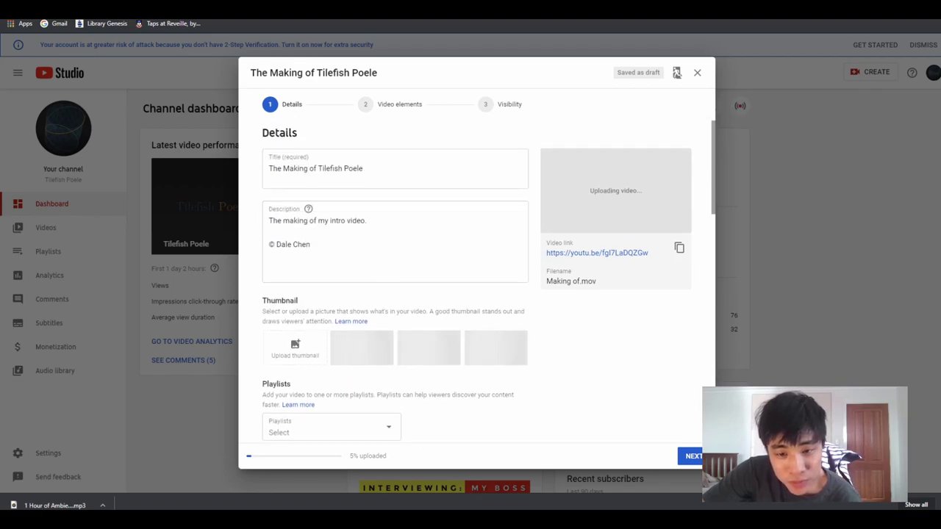
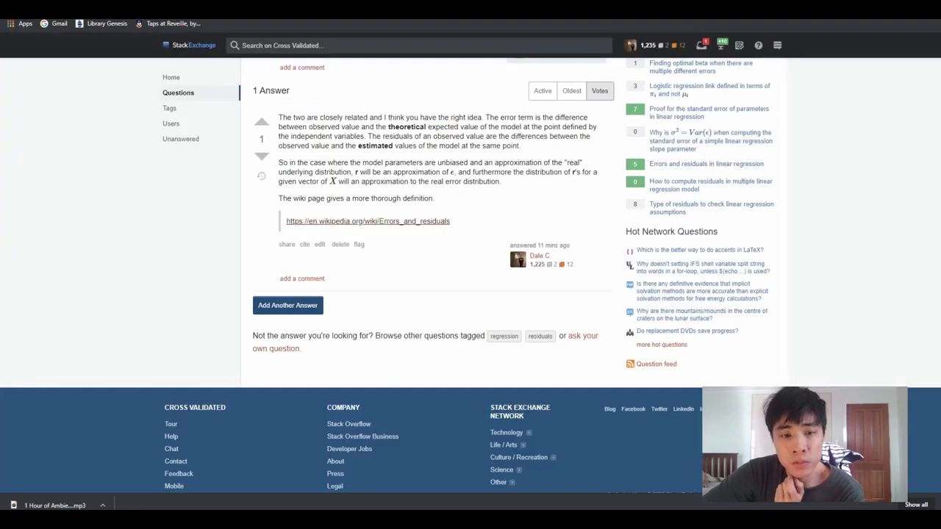
- Check the inbox notifications and the recent reputation and achievements dropdown
scroll(470, 275, up, 2)
scroll(470, 275, up, 1)
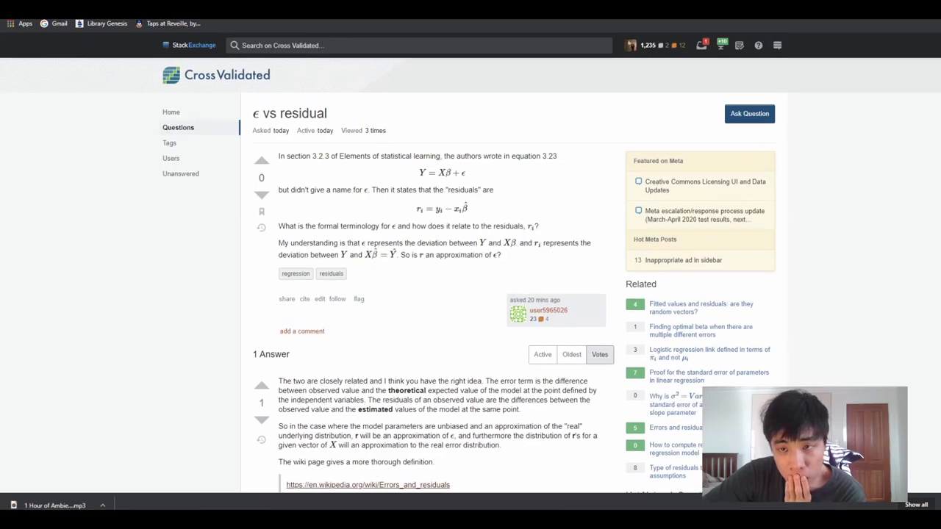
click(701, 44)
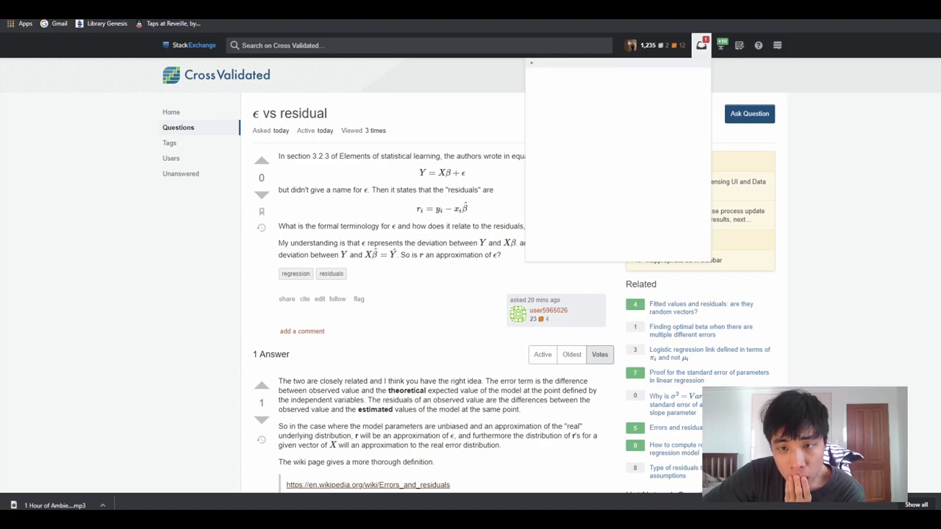
click(720, 45)
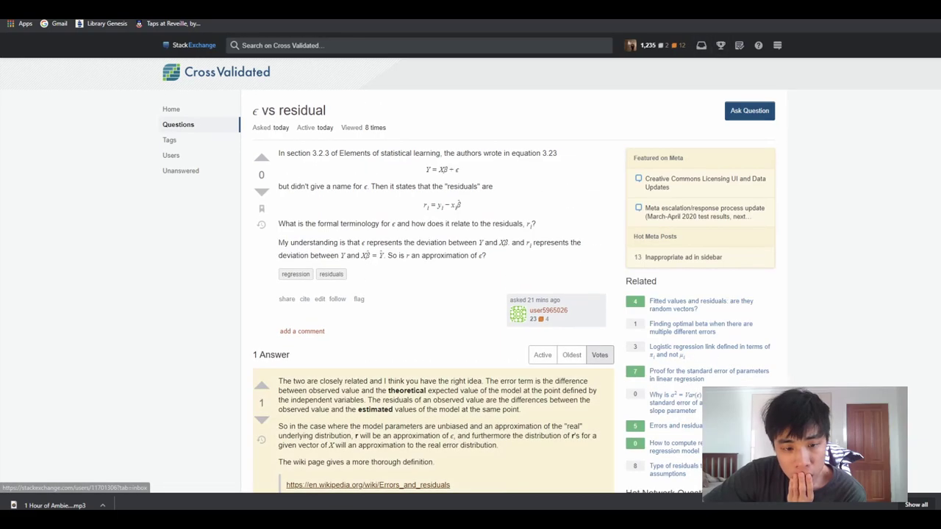
- Reopen the drafted ε vs residual answer in the Your Answer editor
scroll(470, 294, down, 3)
scroll(470, 294, up, 1)
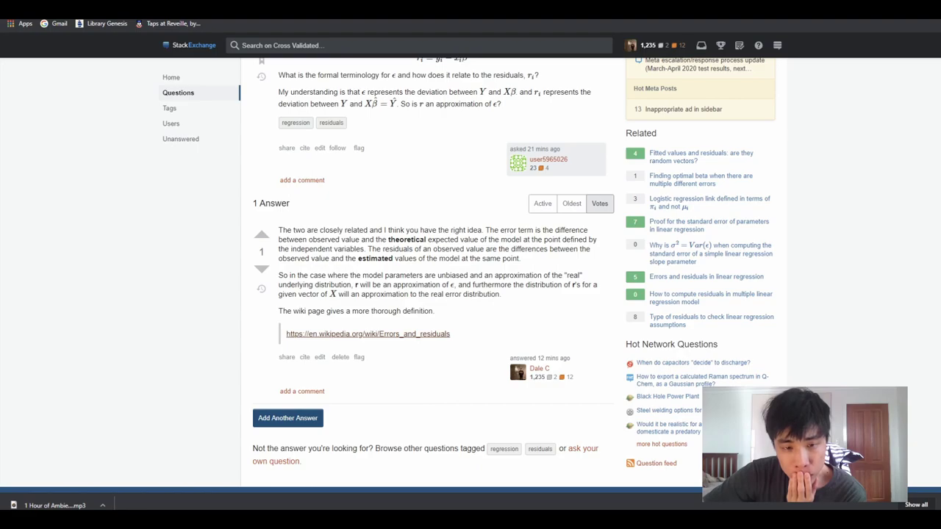
scroll(470, 275, up, 1)
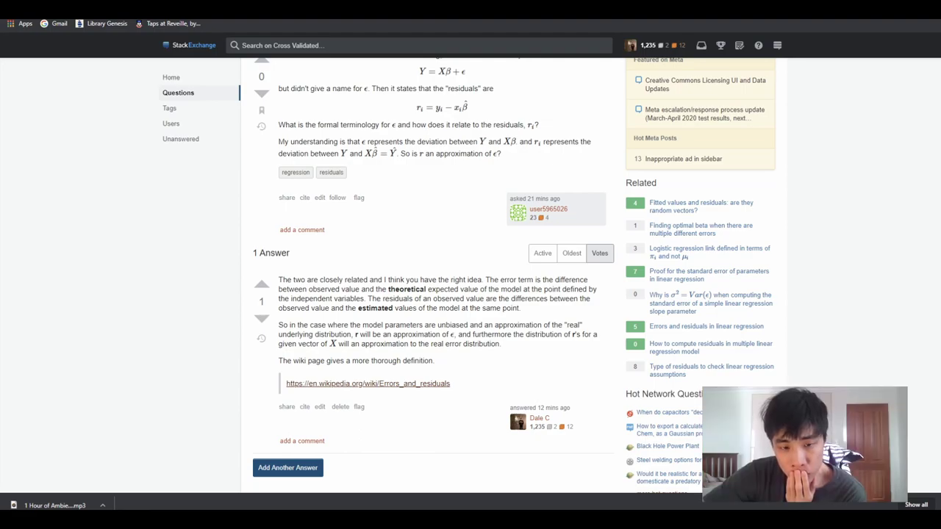
click(287, 467)
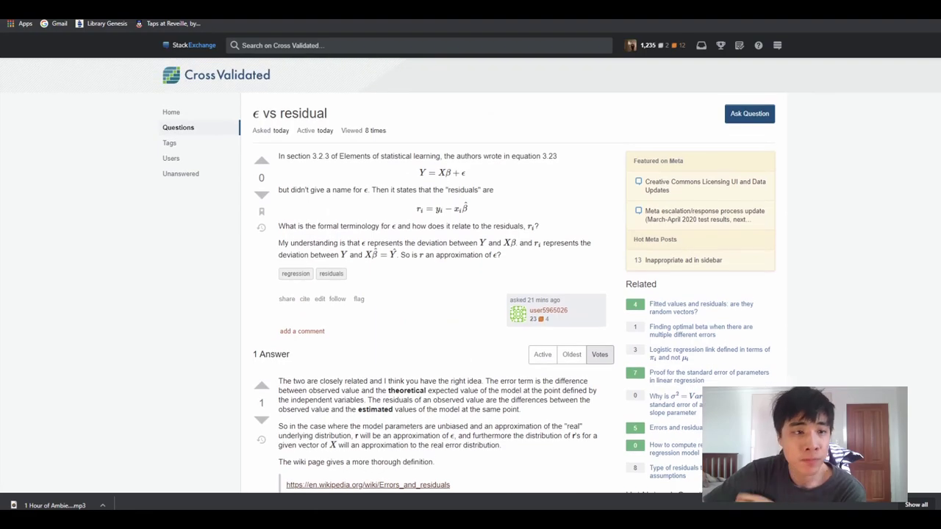
scroll(433, 279, up, 3)
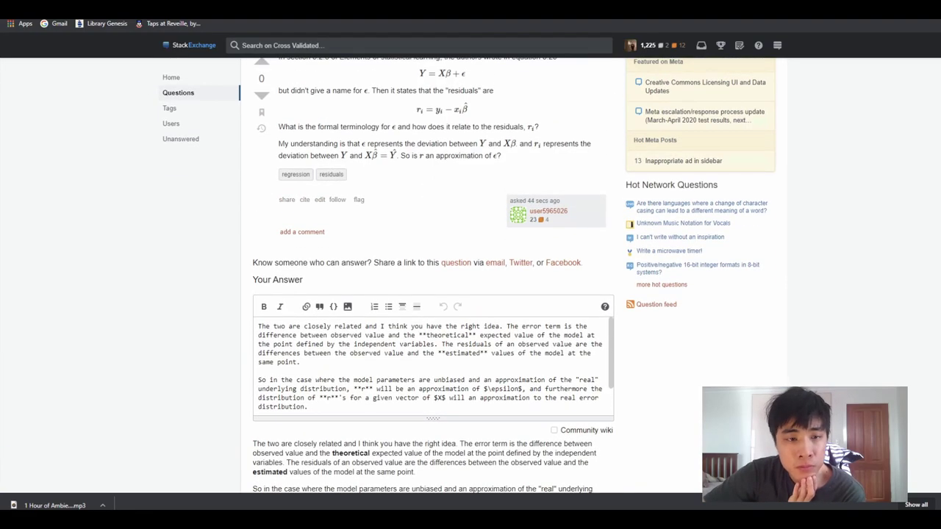
- Go to the 'Conditional probability brain teaser' question and scroll past its code block to the comments
click(203, 138)
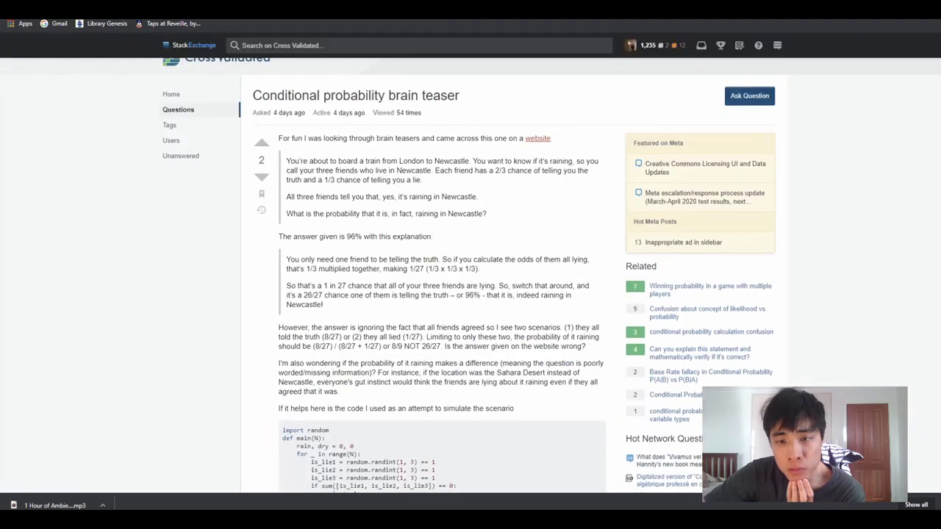
scroll(441, 280, down, 3)
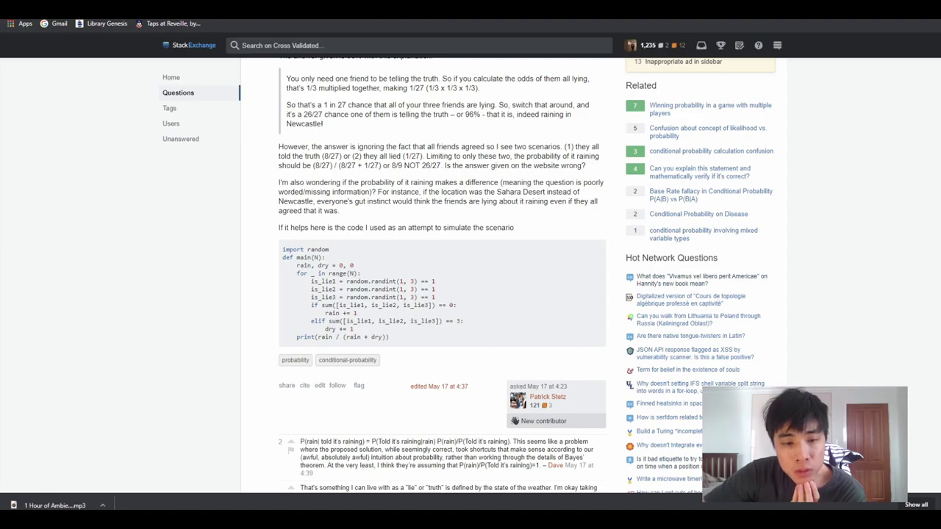
scroll(441, 279, down, 2)
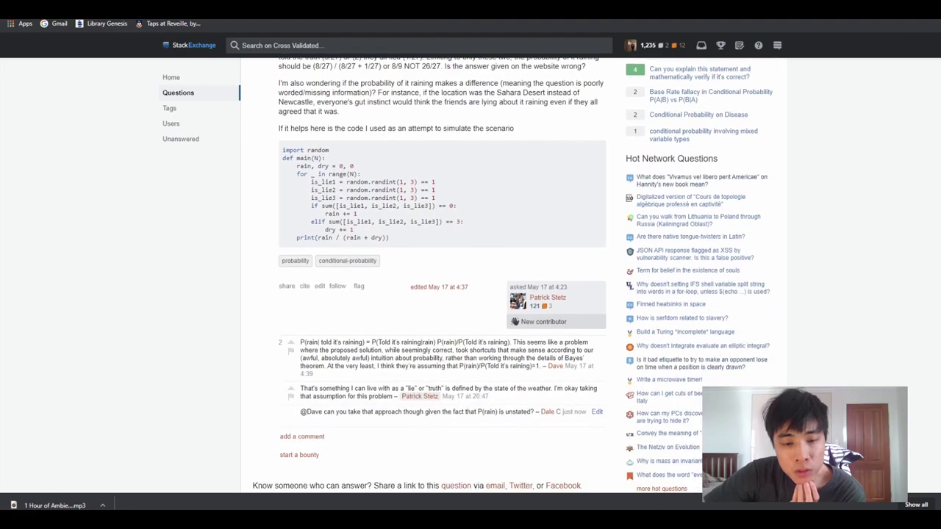
scroll(441, 279, up, 1)
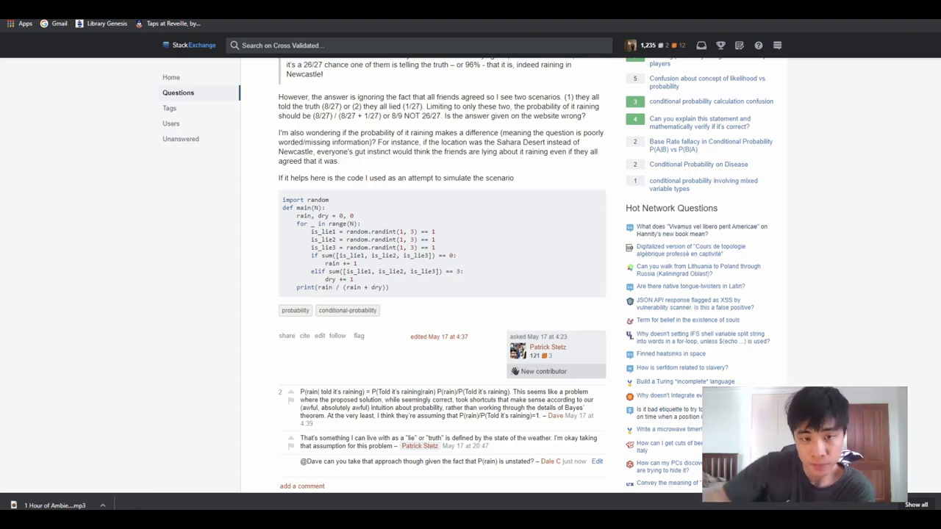
scroll(441, 294, up, 3)
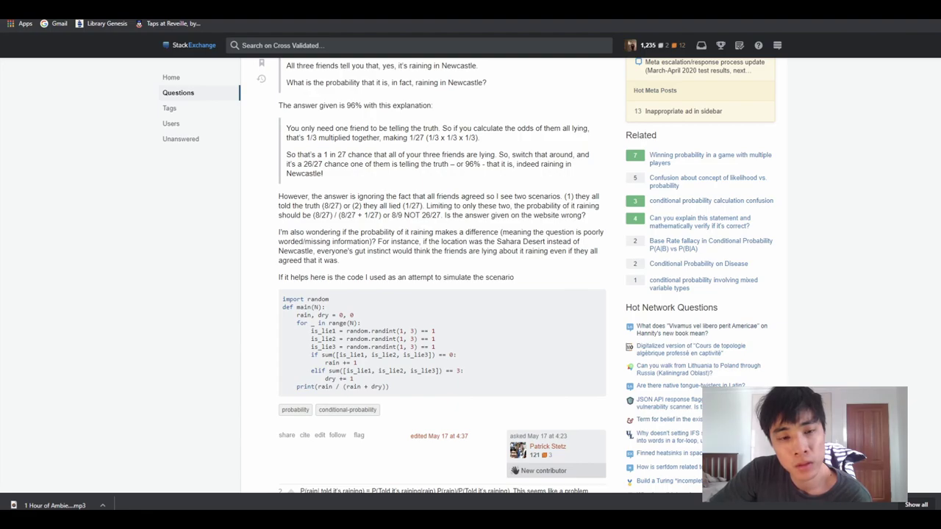
scroll(441, 275, down, 3)
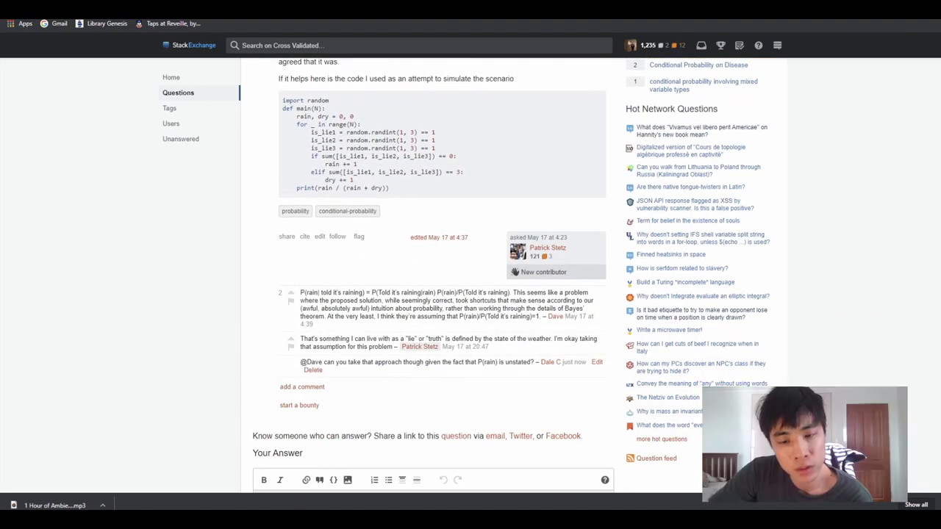
- Extend the comment: a 'yes' forces the other two people to be lying if they say no, then save
click(597, 362)
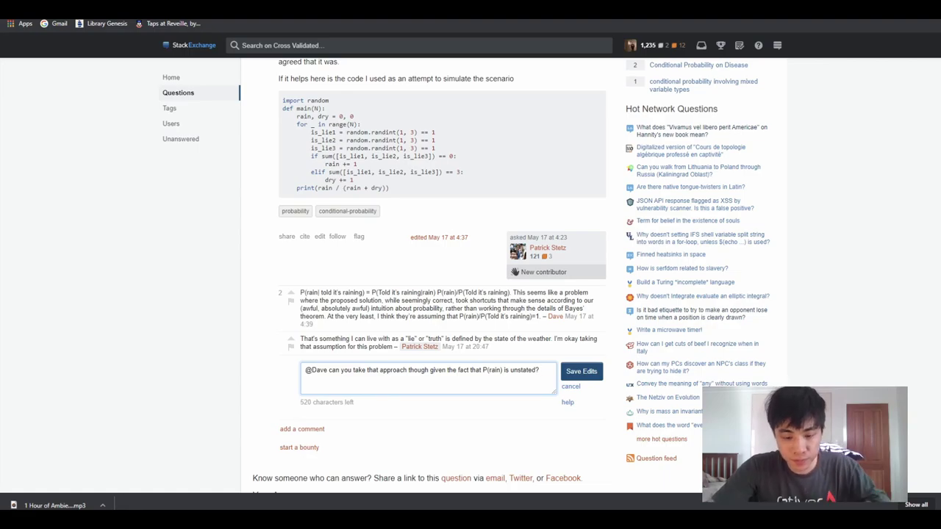
text( I agree )
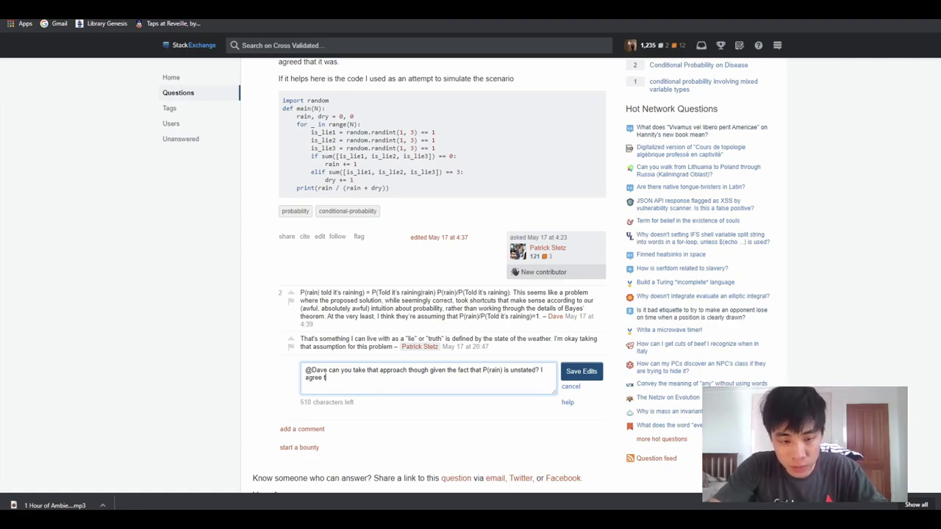
text(though with your justi)
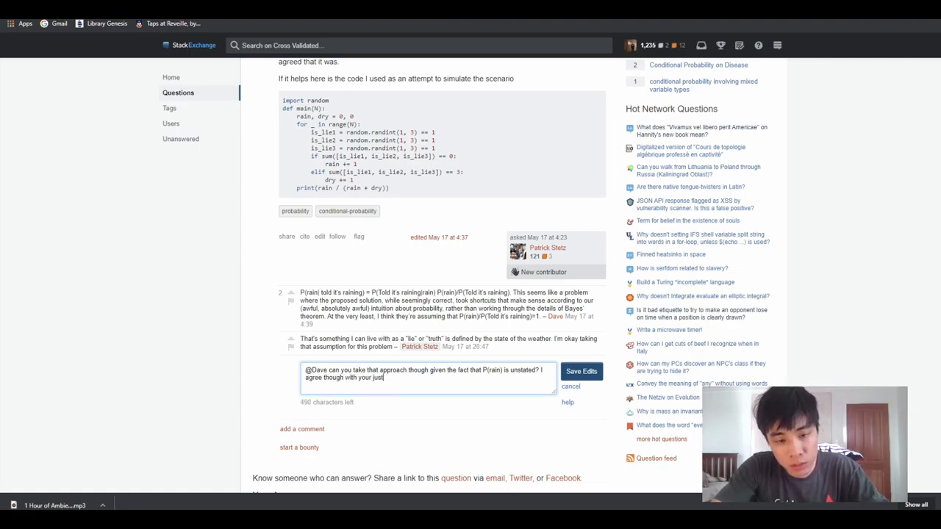
text(fication of their )
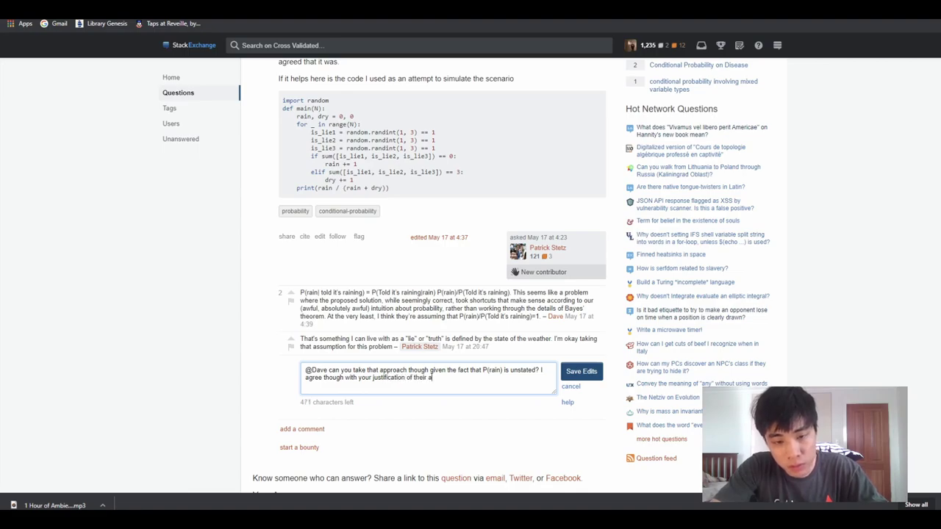
text(answer in the )
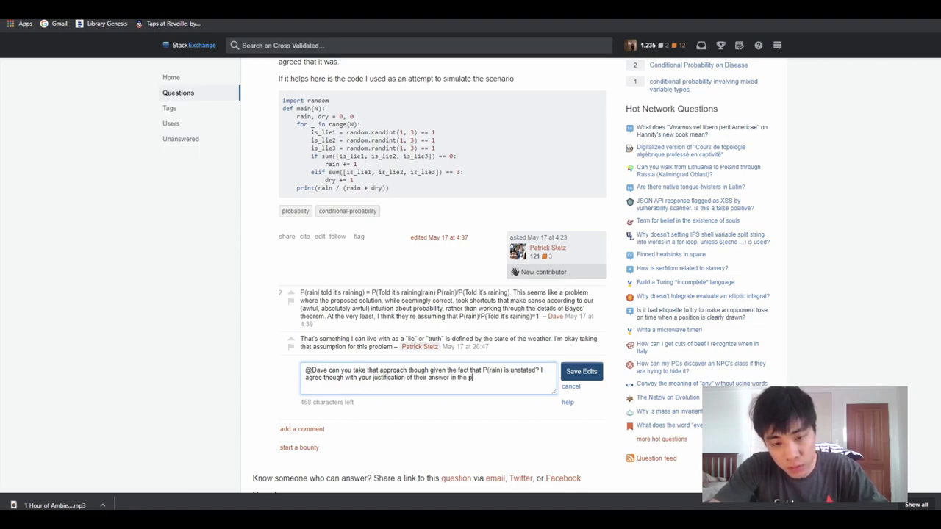
text(problem.)
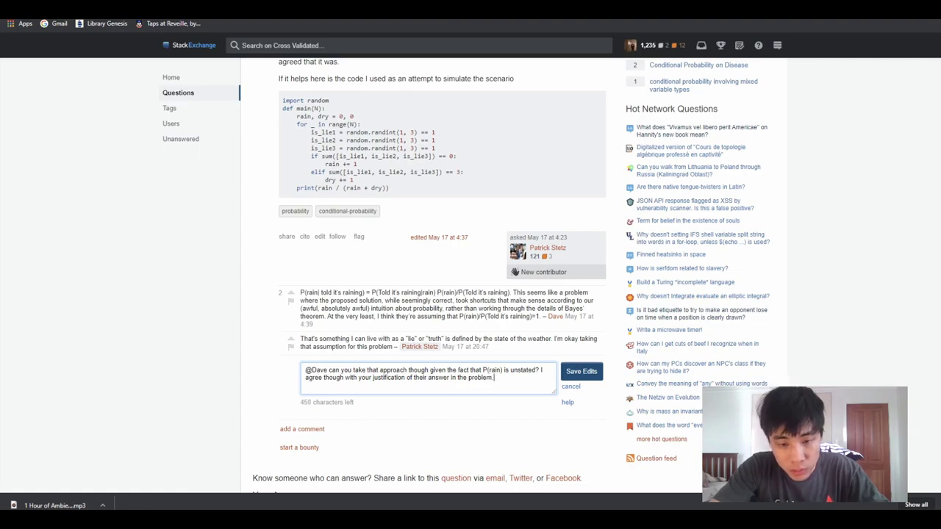
text( They do make the u)
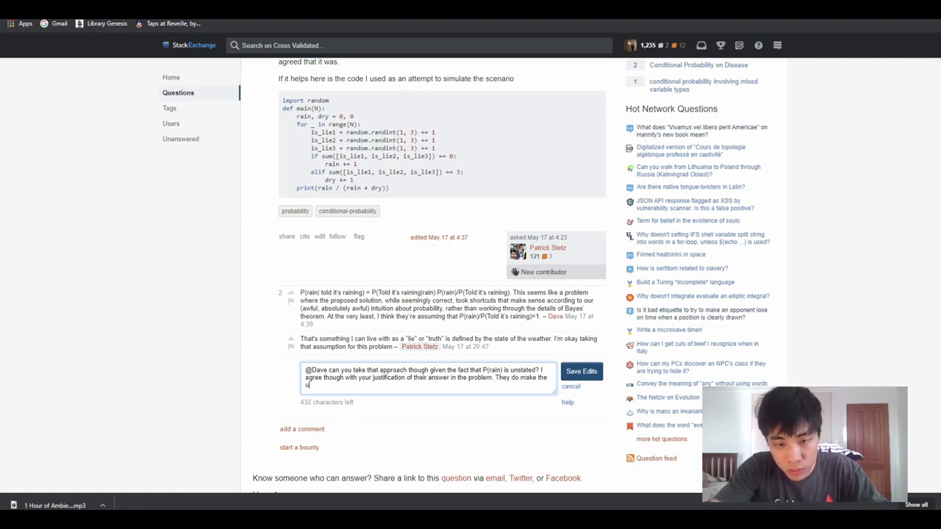
text(nstated assumpt)
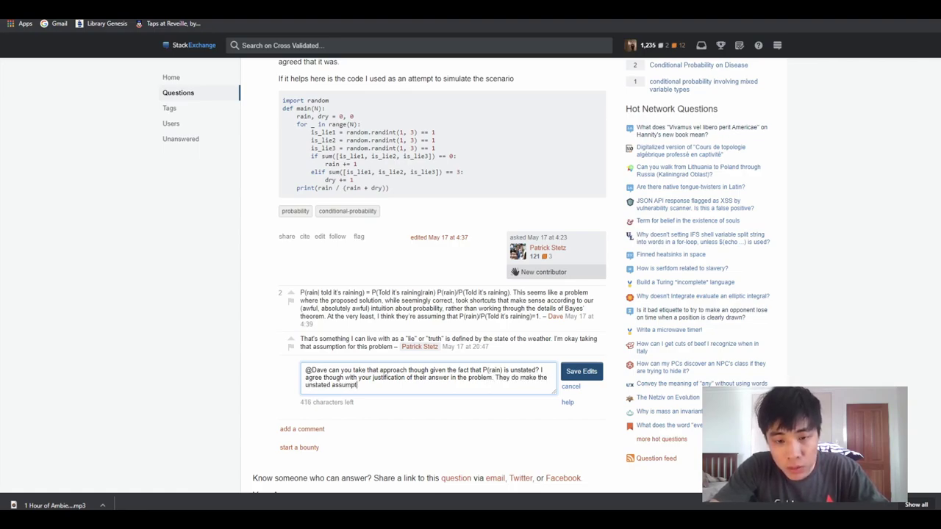
text(ion that if any )
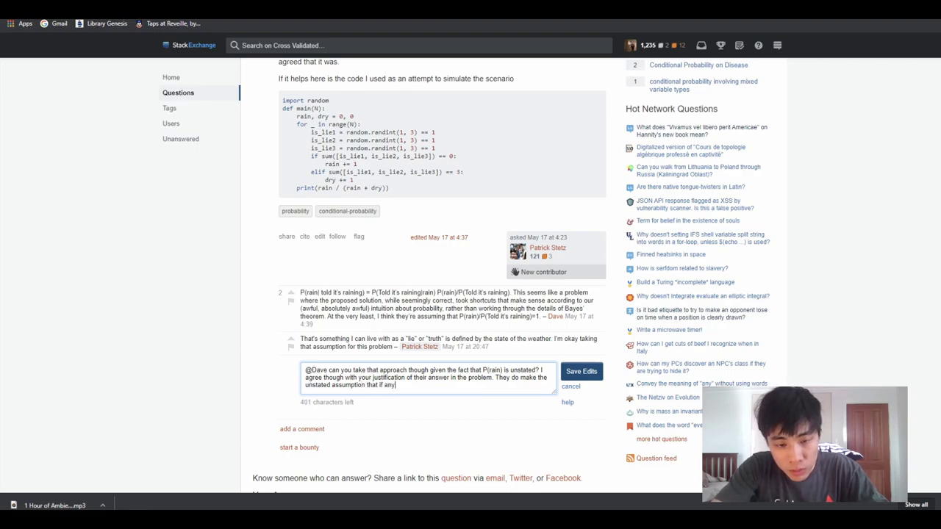
text(one person)
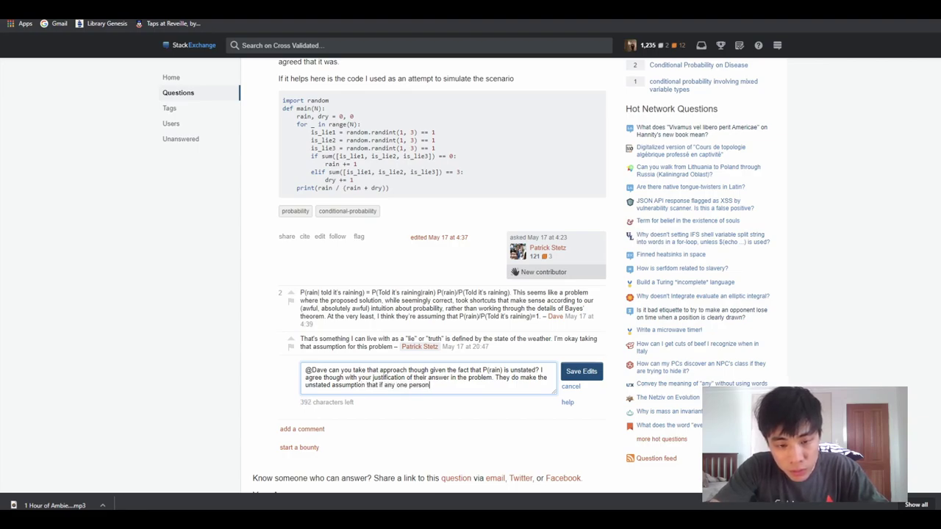
text( is tellign the)
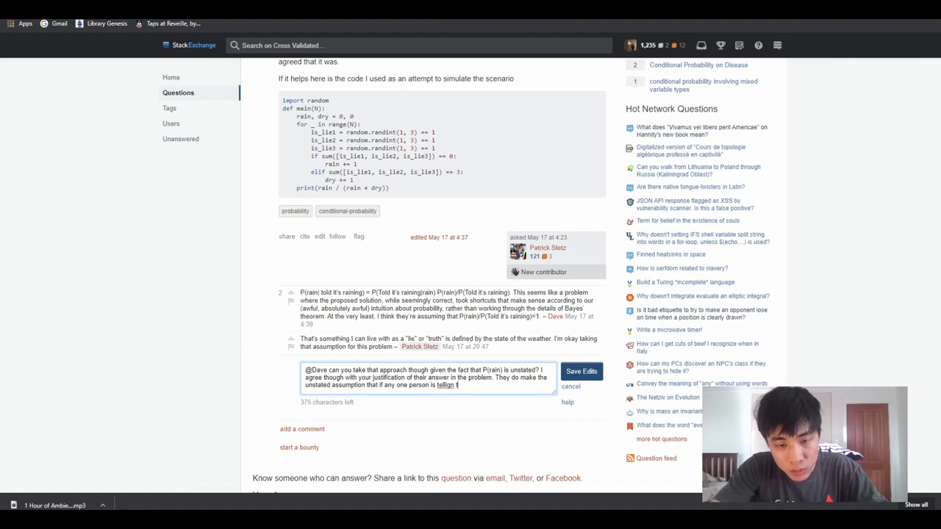
key(BackSpace)
key(BackSpace)
key(BackSpace)
text(ng the tr)
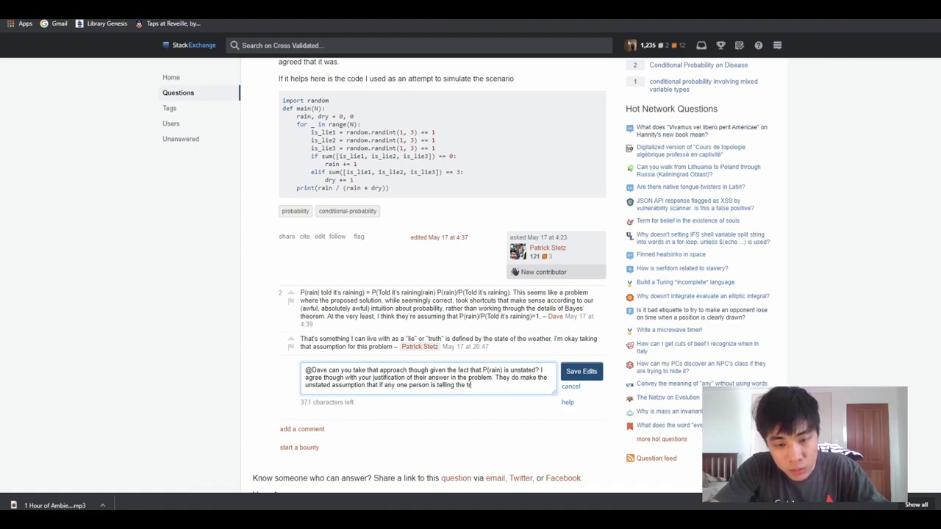
text(uth, this )
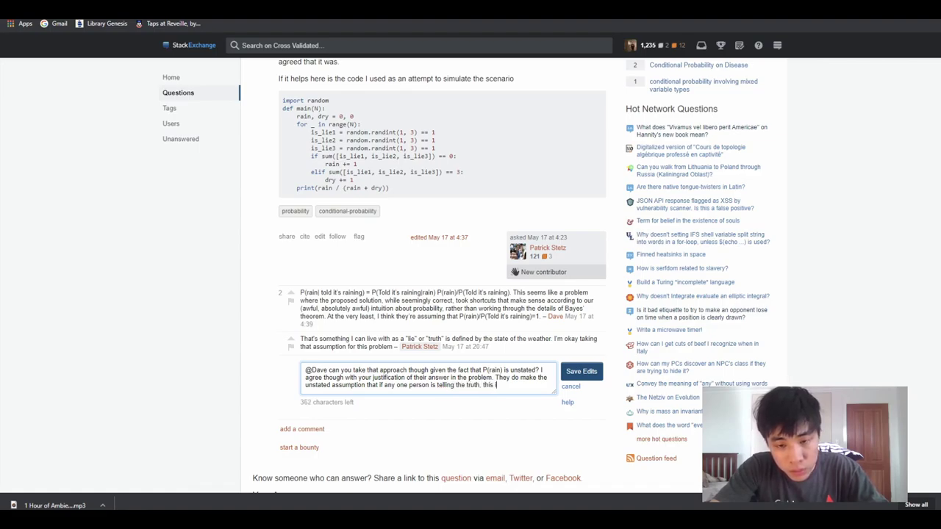
text(imp)
key(BackSpace)
key(BackSpace)
key(BackSpace)
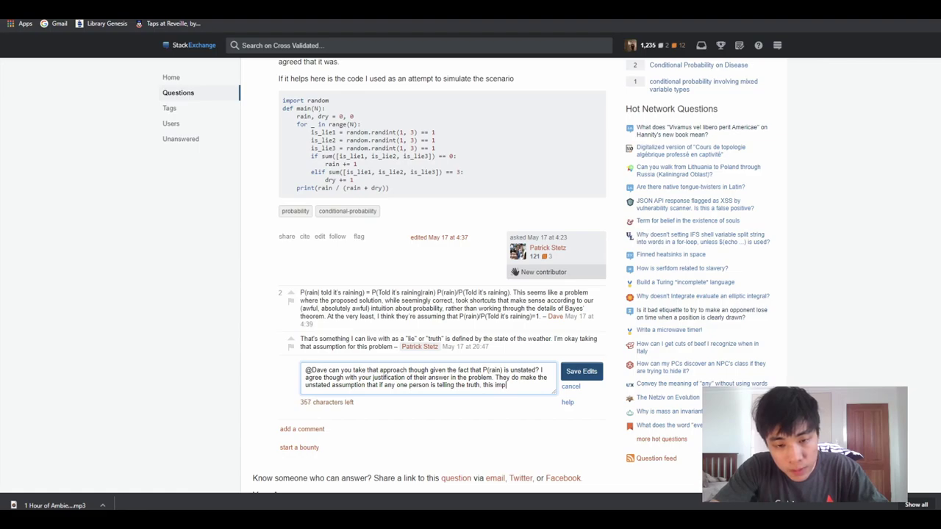
key(BackSpace)
key(BackSpace)
key(BackSpace)
key(BackSpace)
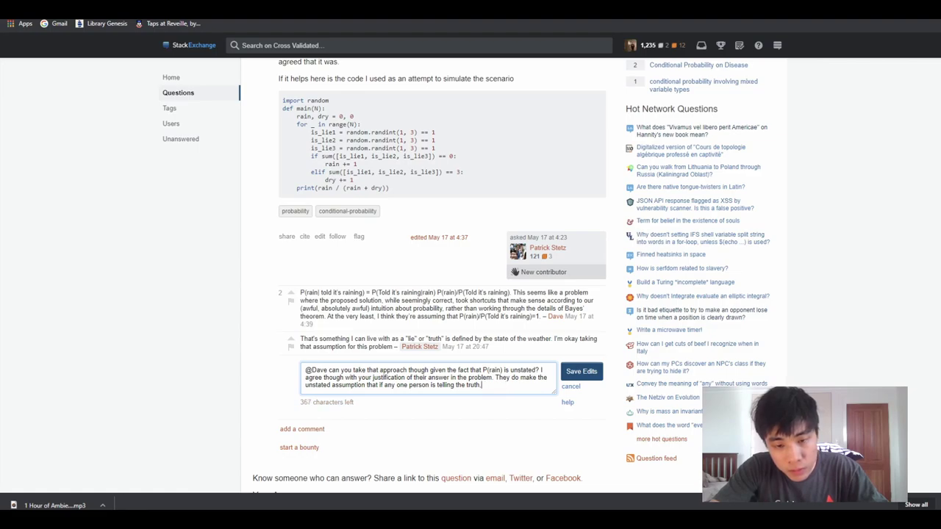
text(and says yes)
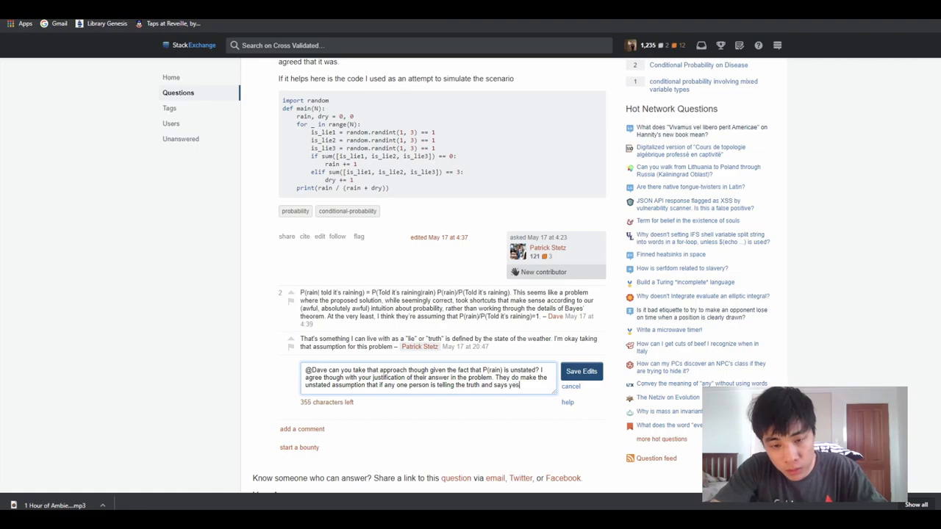
text(, it forces )
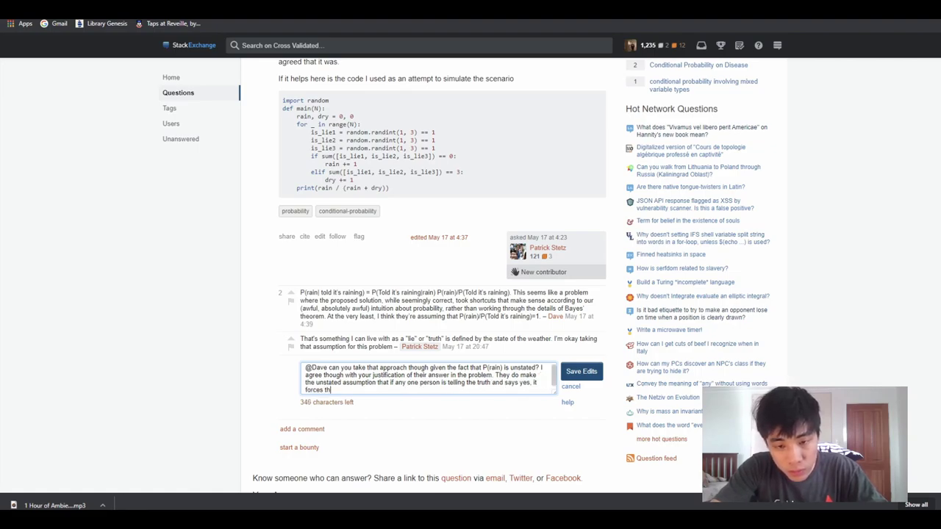
text(the other two people to)
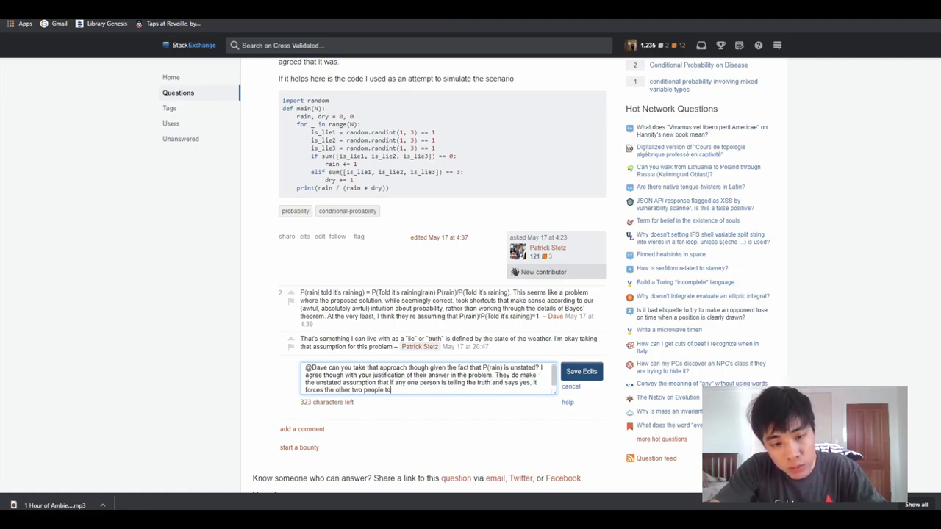
text( be lying if they)
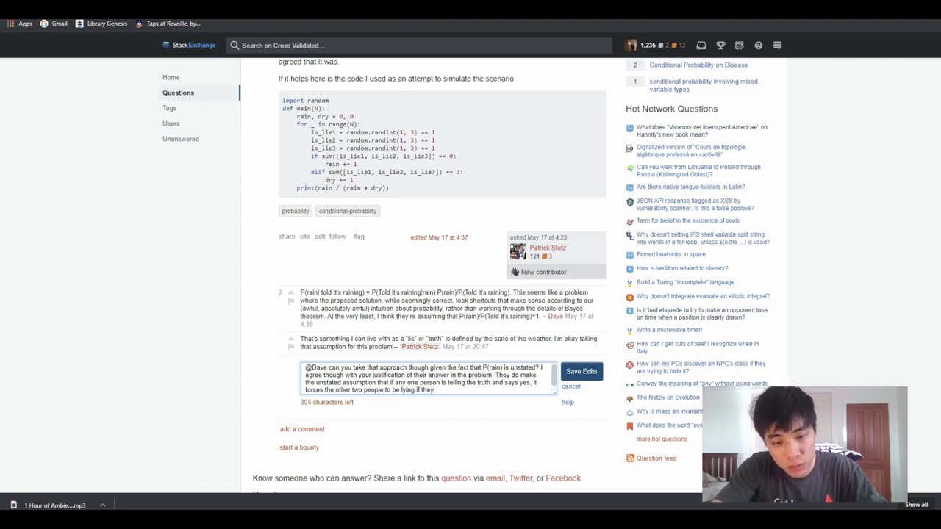
text( say no.)
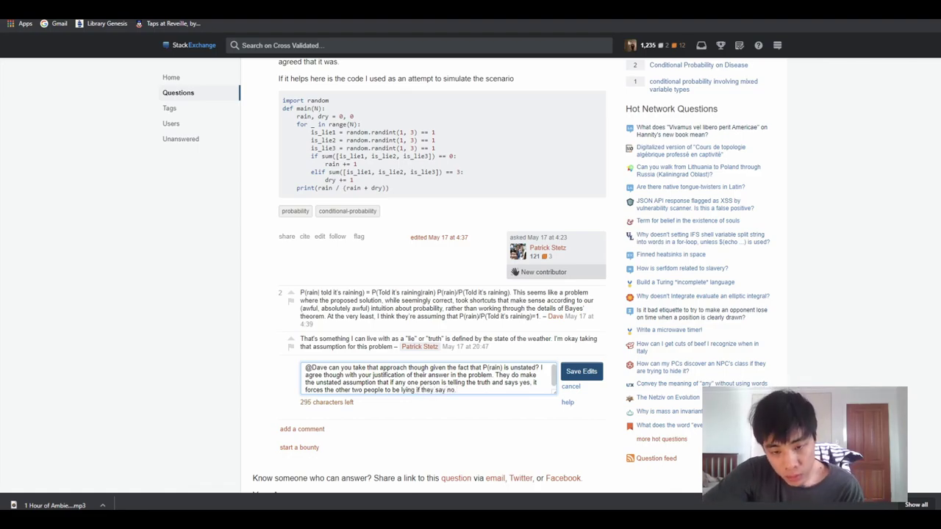
key(Return)
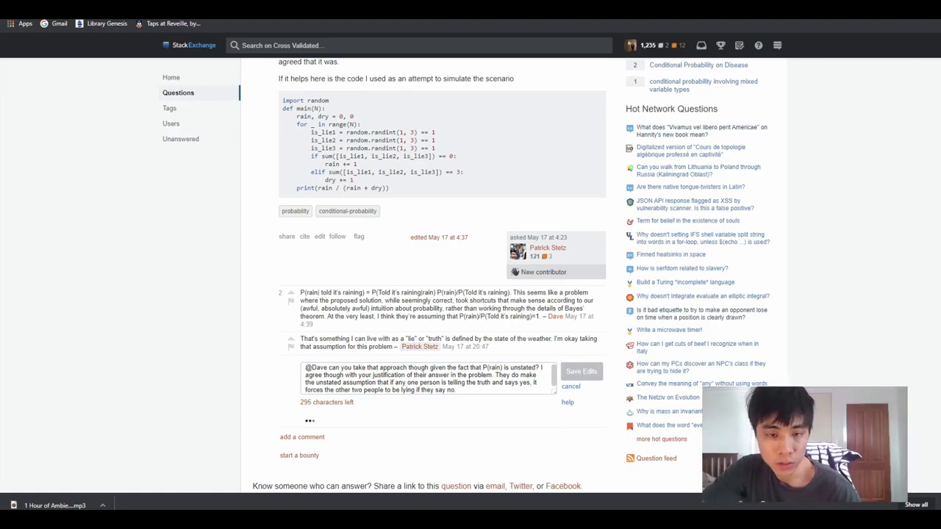
scroll(441, 279, up, 4)
scroll(441, 280, down, 2)
scroll(441, 280, down, 2)
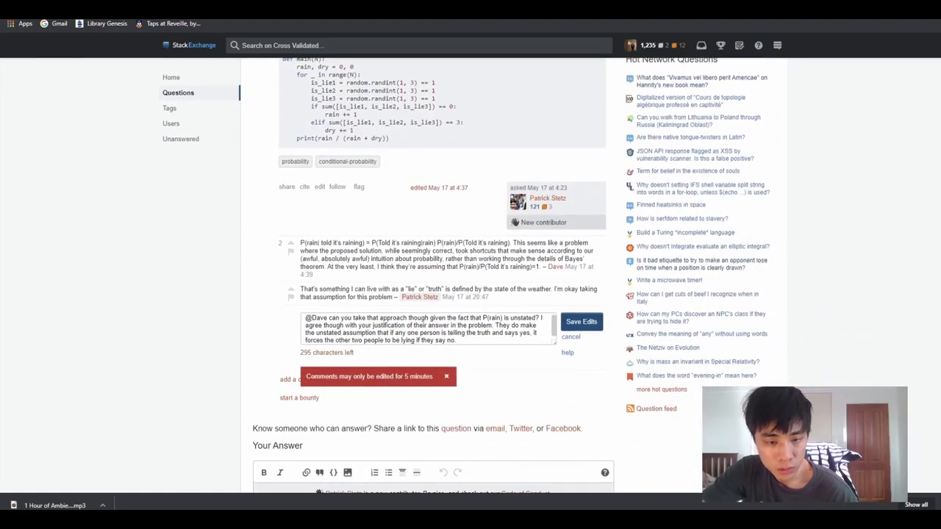
- Scroll through the Wikipedia Involution article before returning to the multiple-guessers question
scroll(446, 376, up, 3)
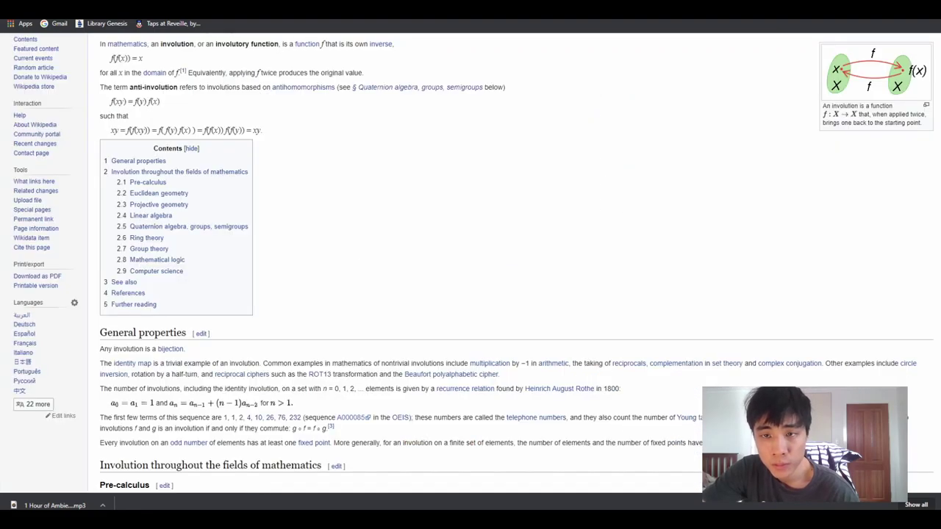
scroll(441, 276, down, 2)
scroll(441, 275, up, 2)
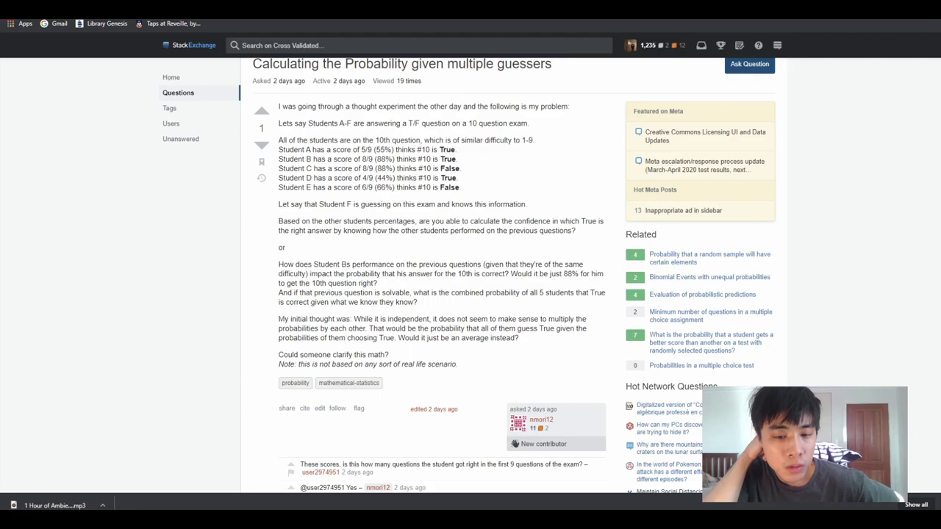
- Begin the answer proposing a simplistic method that assigns each student a hidden parameter
scroll(433, 294, down, 2)
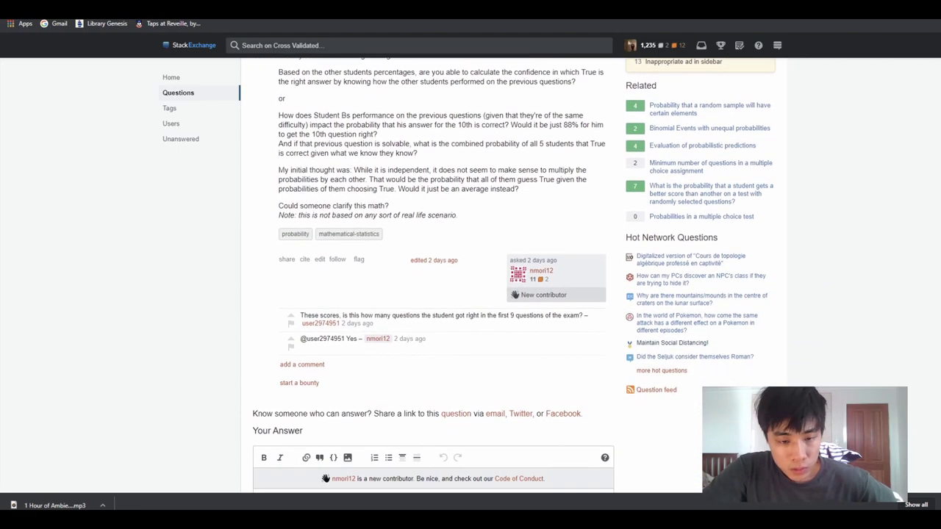
scroll(434, 294, down, 2)
click(260, 348)
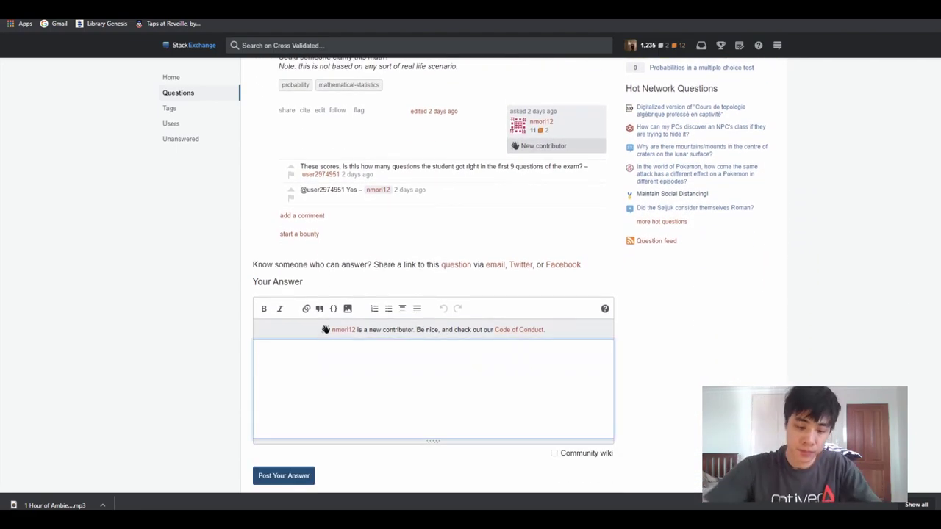
text(I think a)
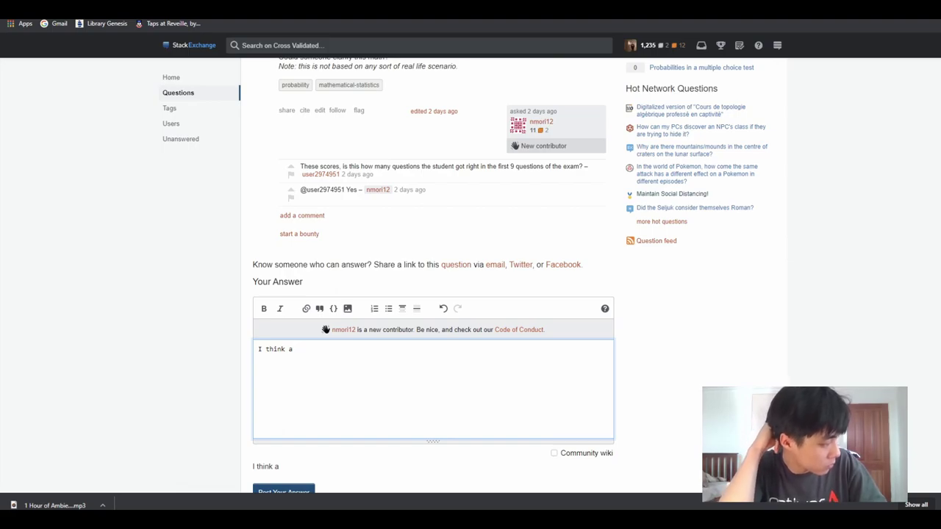
text( simplist)
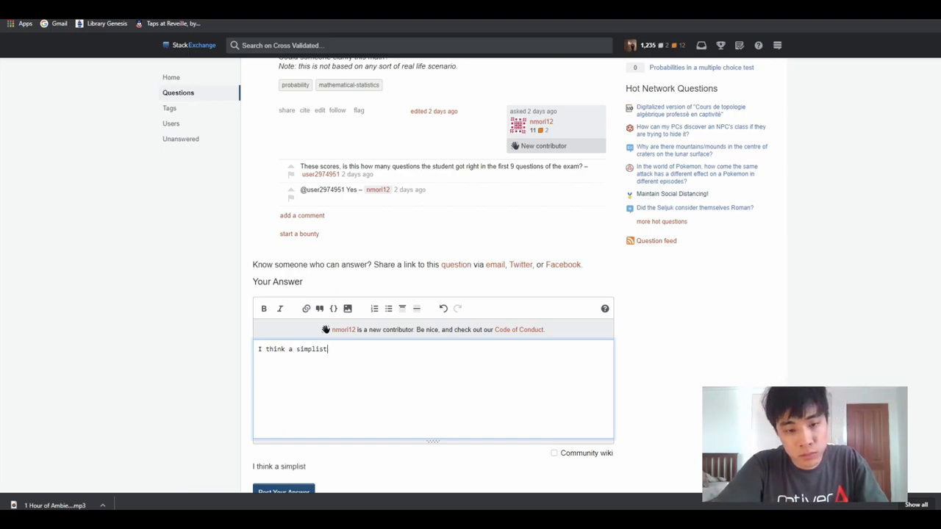
text(ic method)
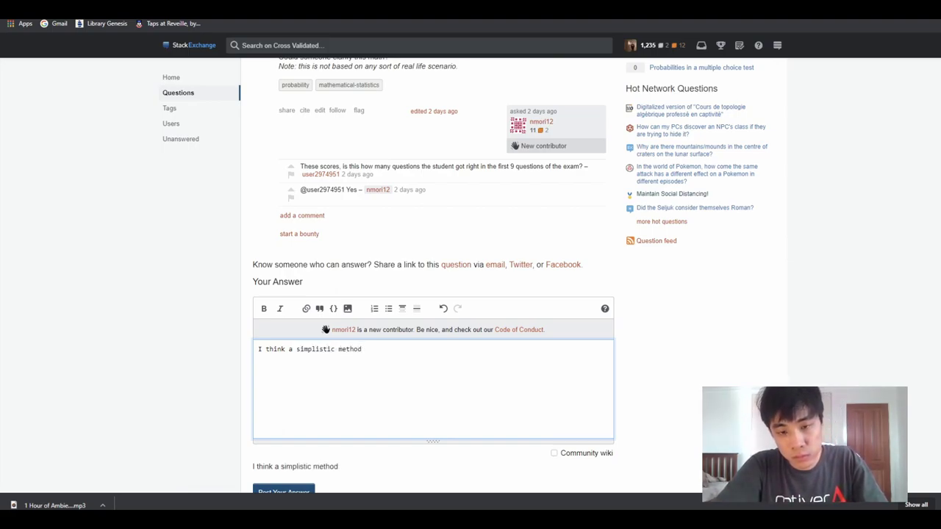
text( wi)
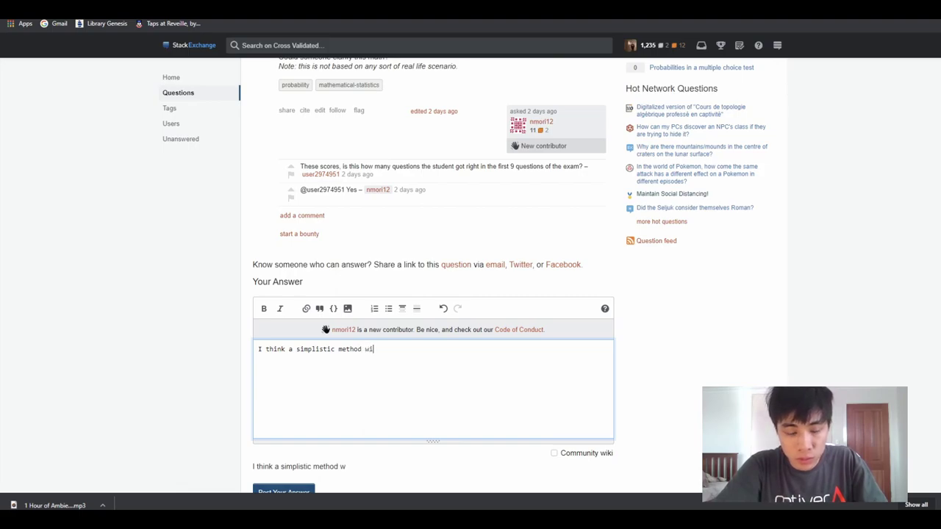
text(th a lot of i)
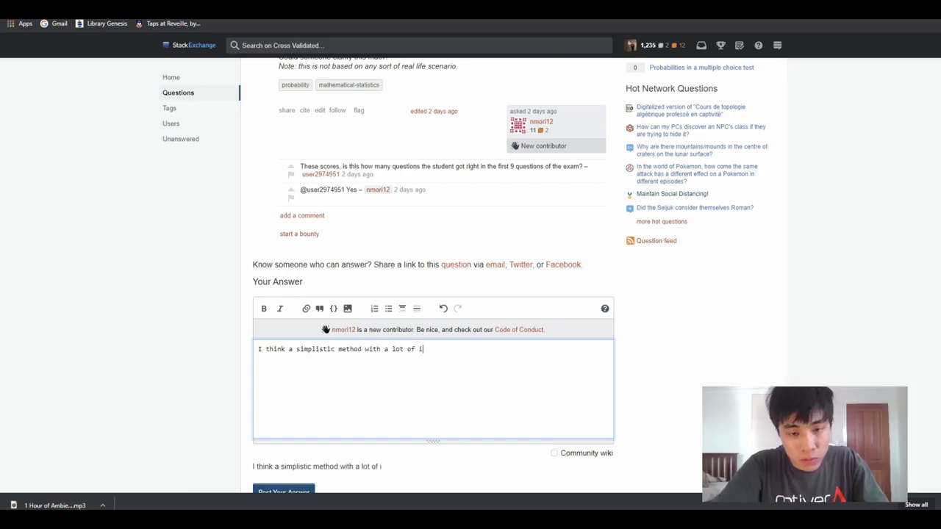
key(BackSpace)
text(embedded assu)
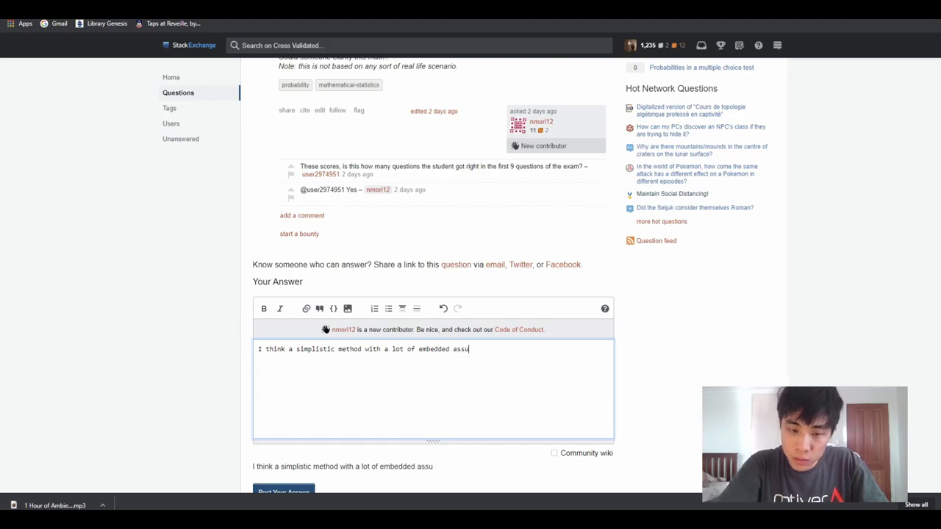
text(mptions would be )
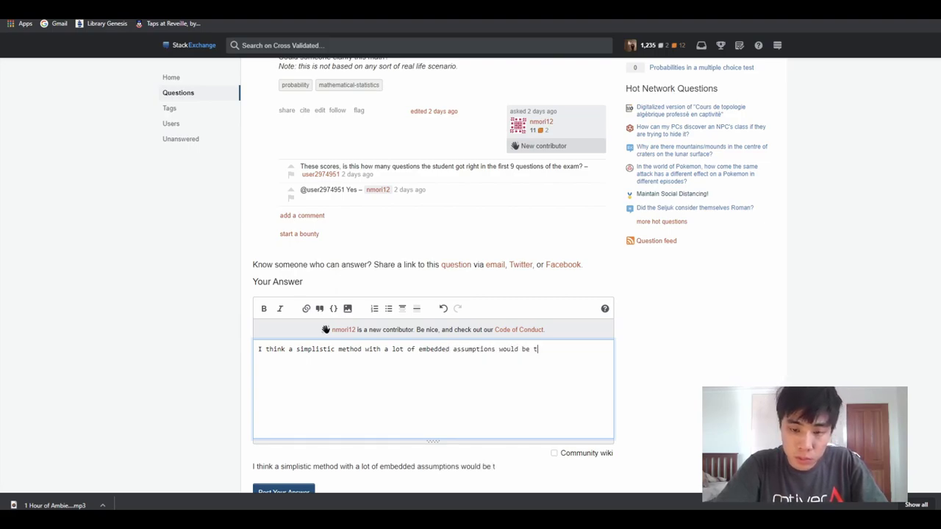
text(to s)
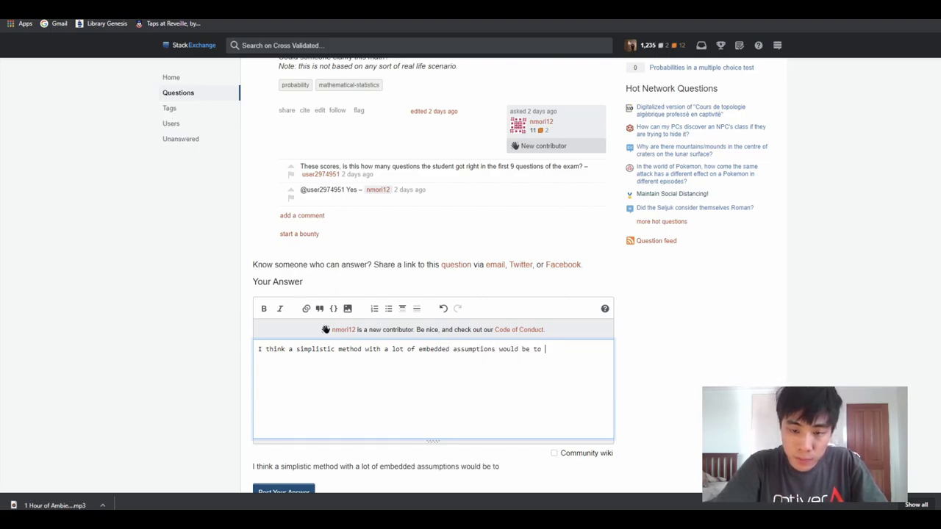
text(imply assign)
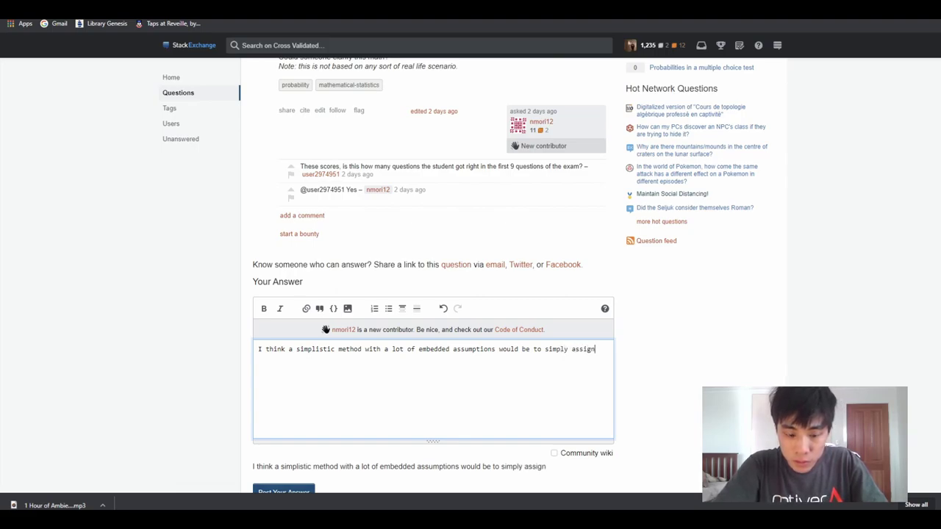
text( some hidd)
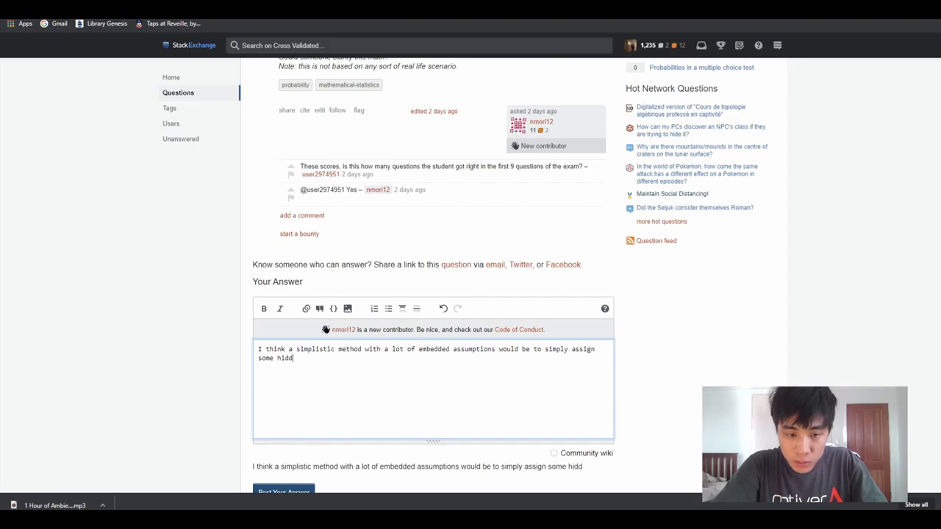
text(en parameter)
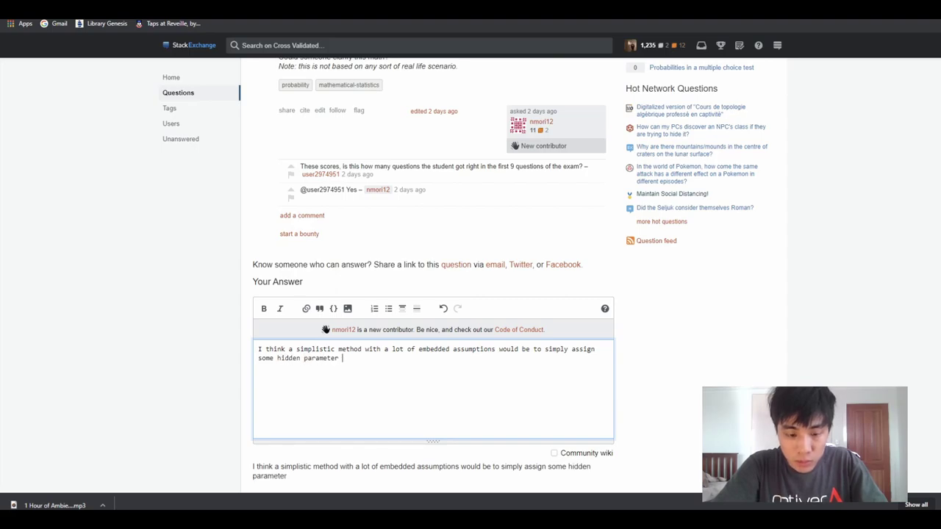
text( $x)
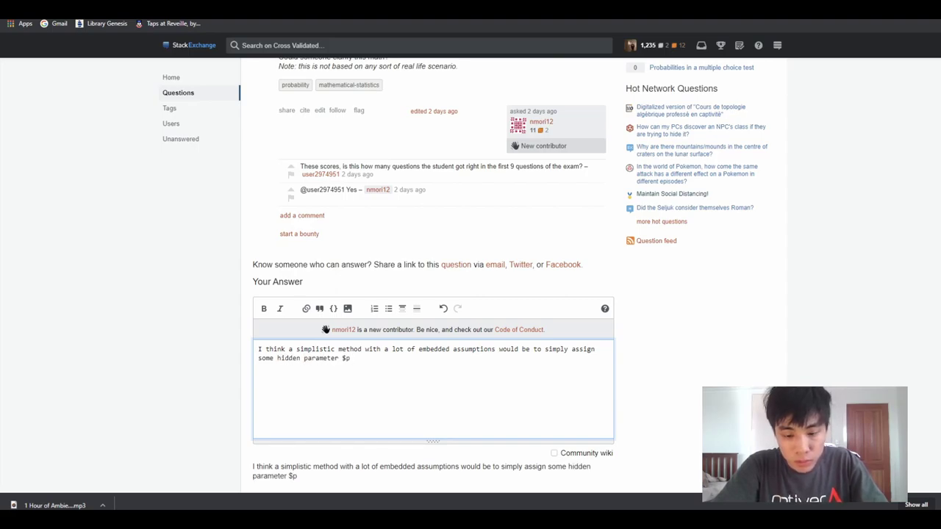
text(_i)
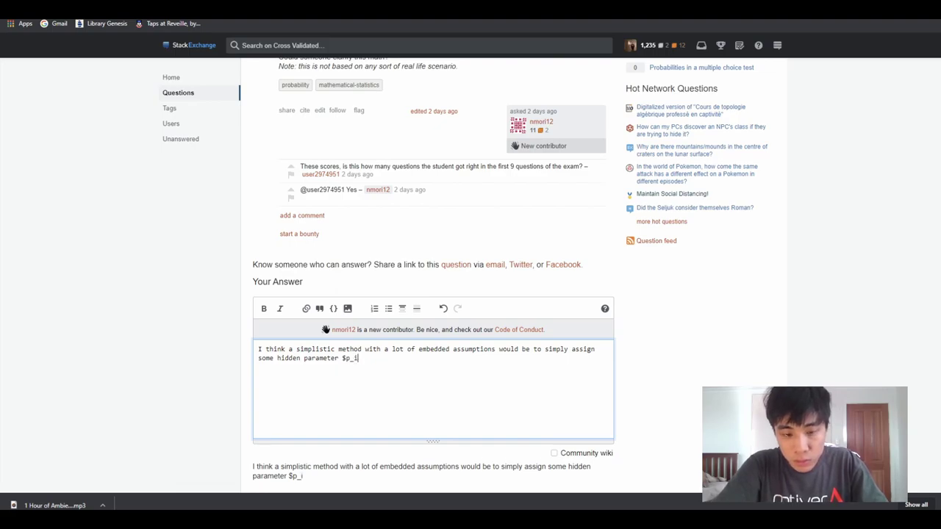
text($ to each)
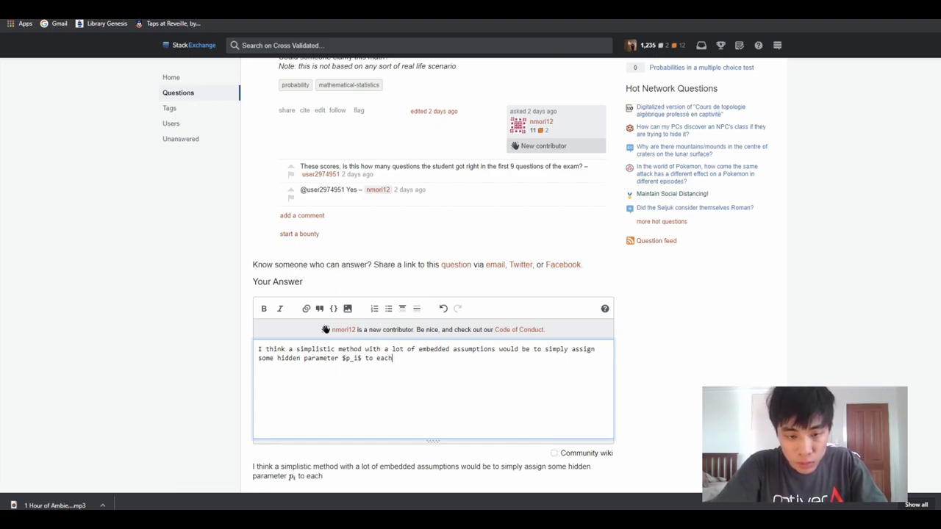
text( student $)
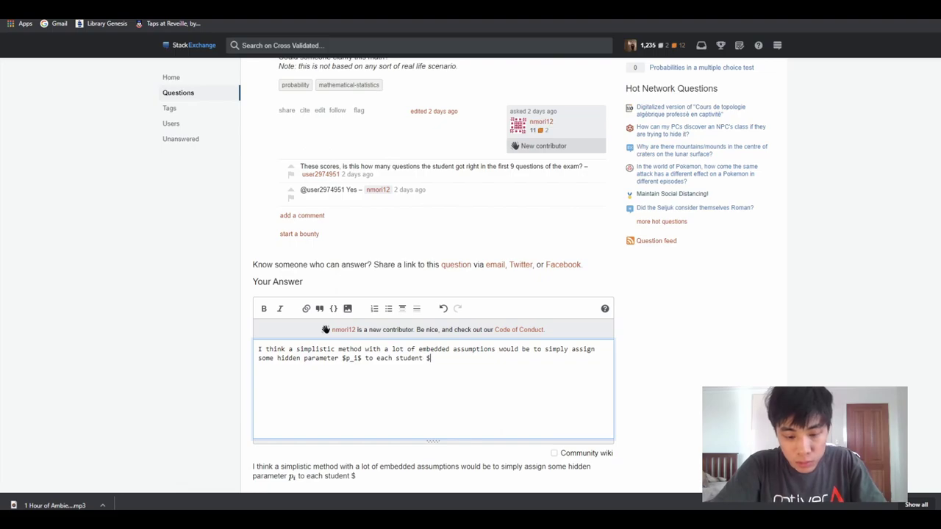
text(i$)
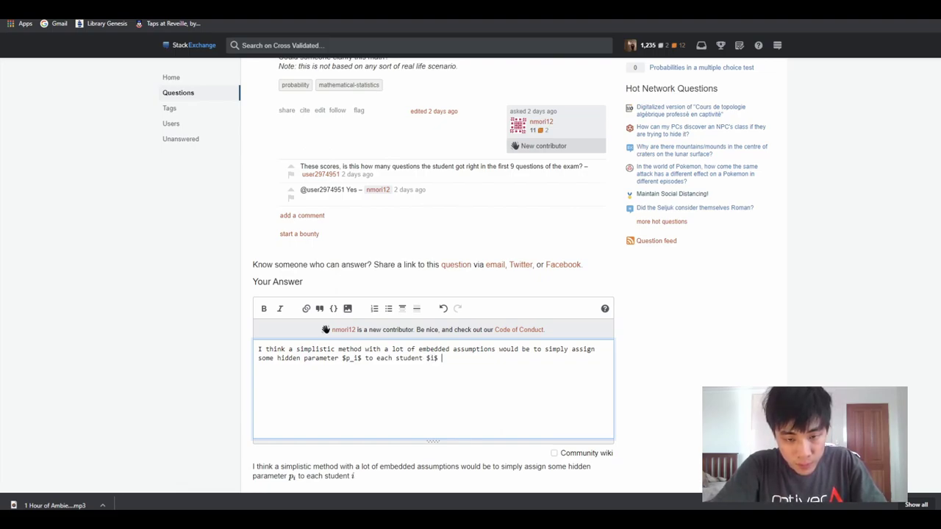
text(defined as the pro)
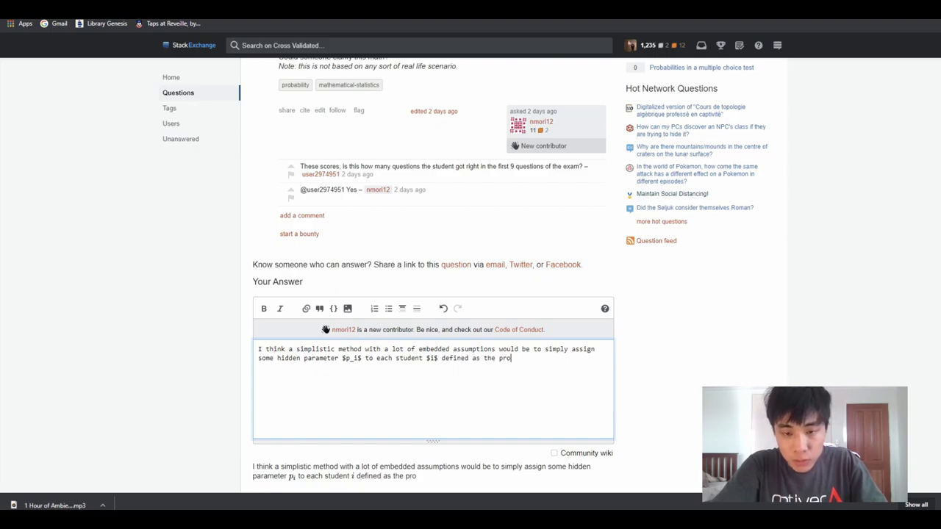
text(bability that)
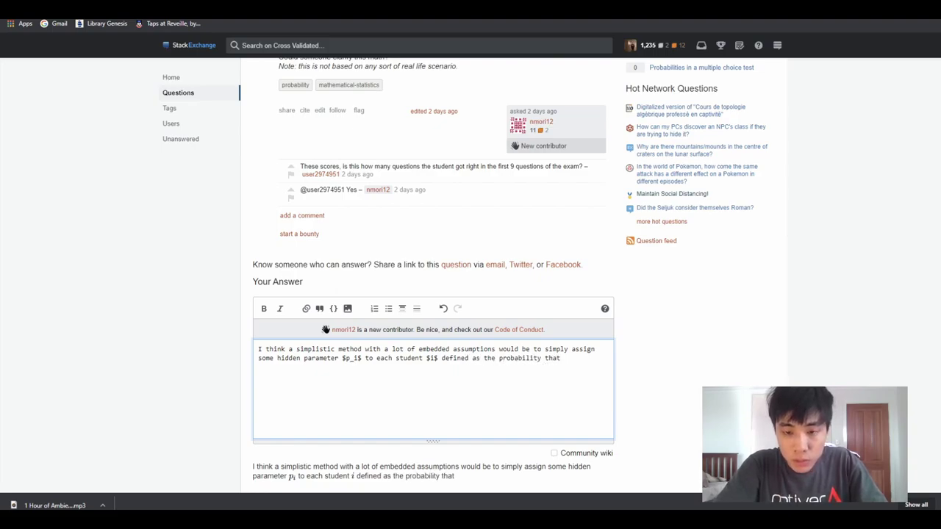
text( they )
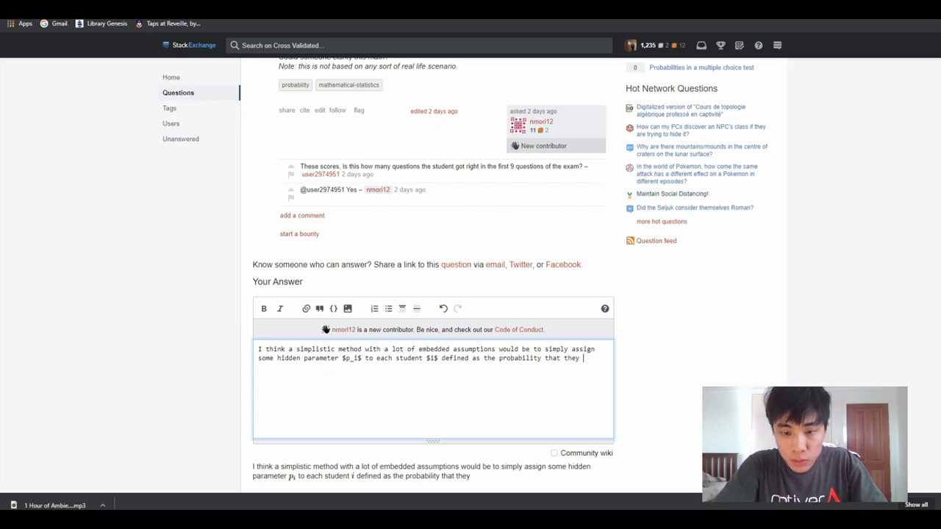
text(get the nex)
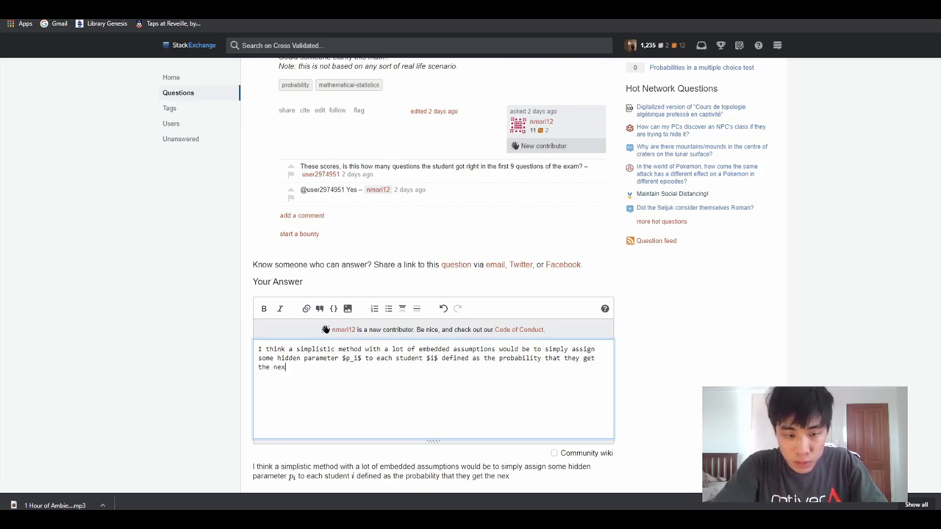
- Define p_i as the student's probability of answering a given question correctly, then start 'Now using their previous'
key(BackSpace)
key(BackSpace)
key(BackSpace)
key(BackSpace)
key(BackSpace)
key(BackSpace)
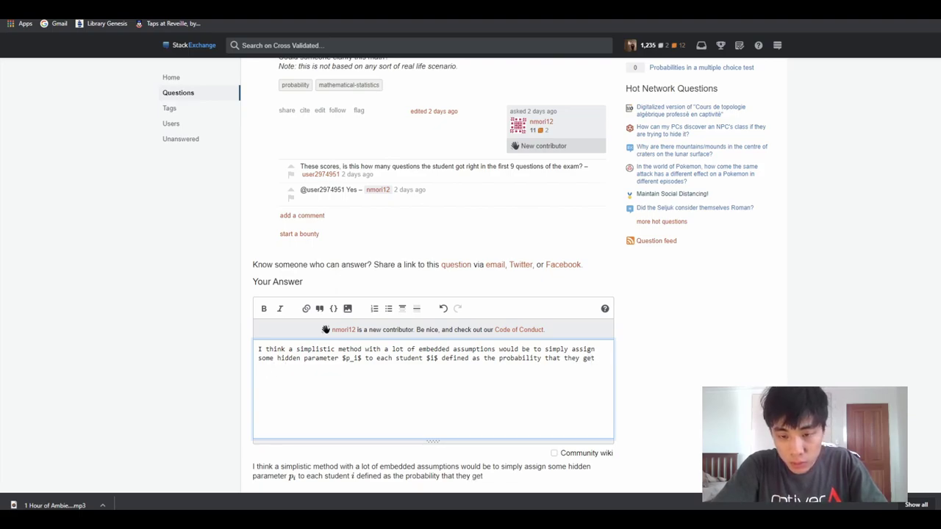
text(get )
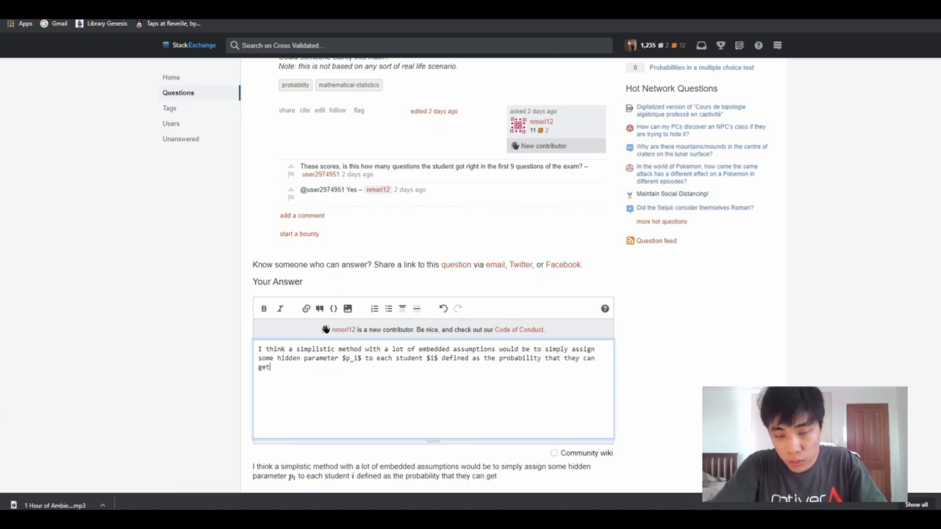
text(a)
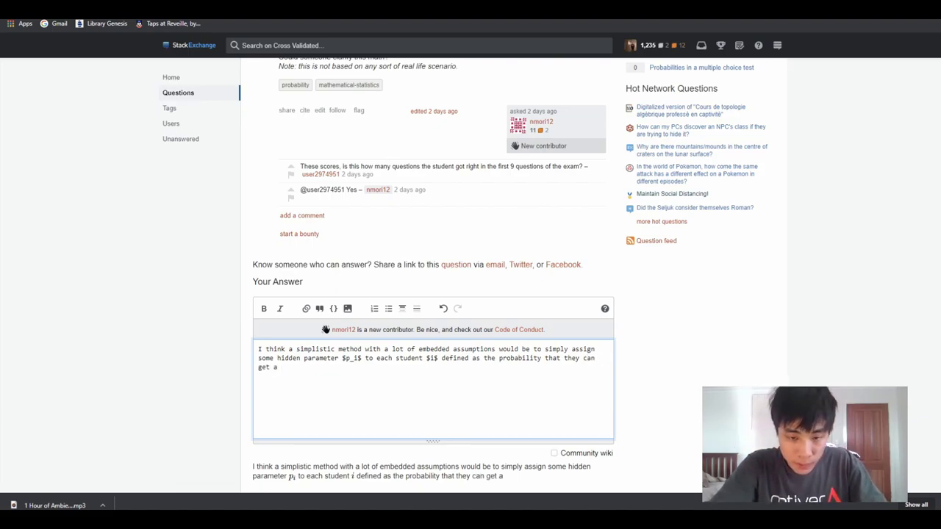
key(BackSpace)
key(BackSpace)
key(BackSpace)
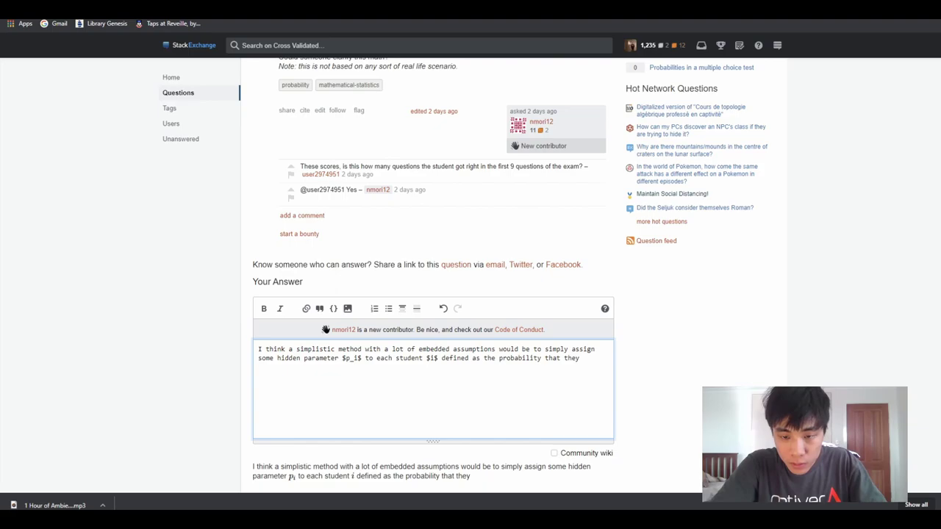
text(will answer a give)
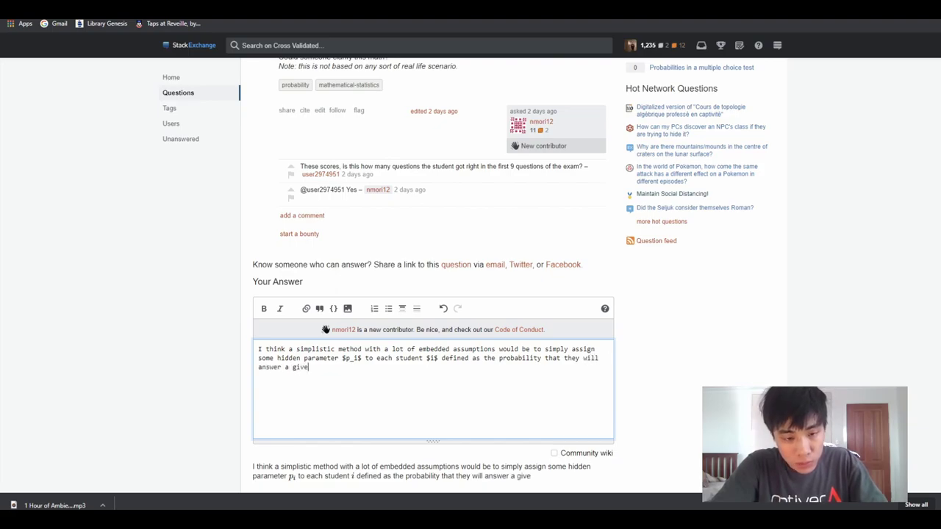
text(n question corr)
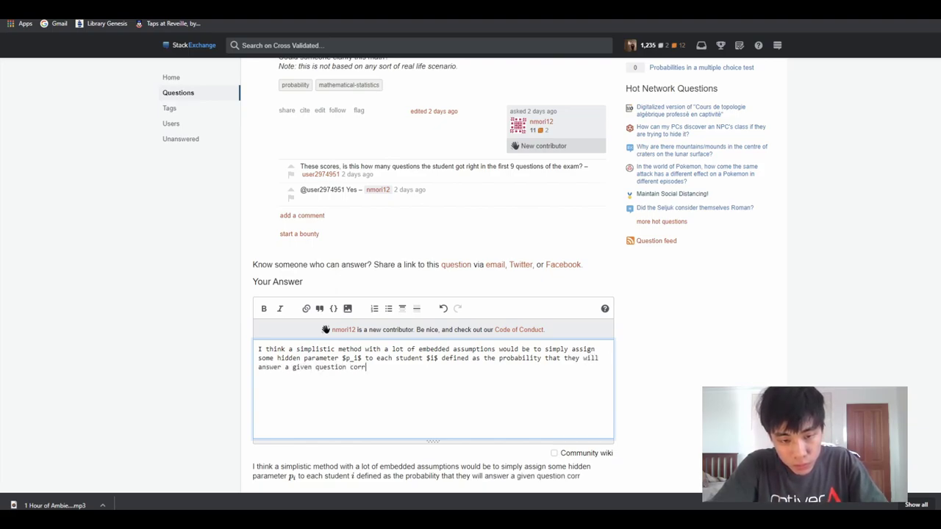
text(ectly.)
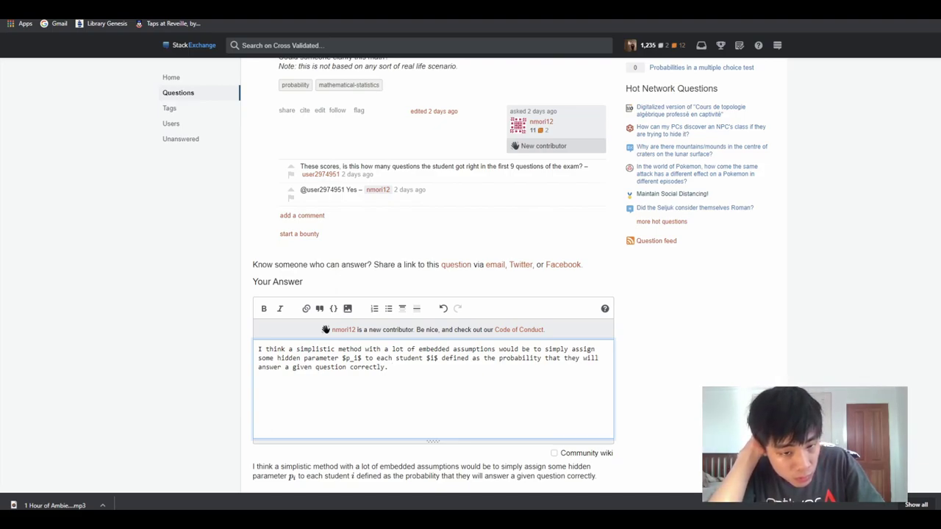
text(Now make a)
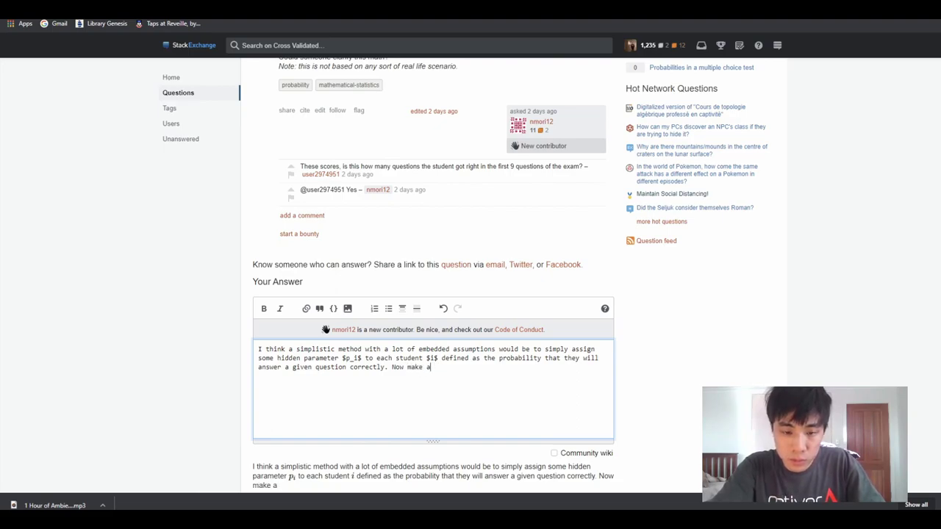
key(BackSpace)
key(BackSpace)
key(BackSpace)
text(us)
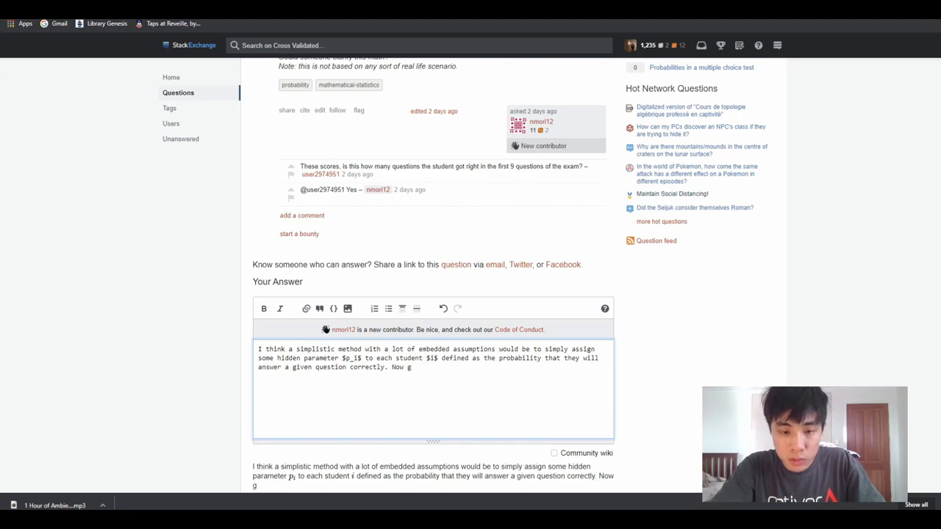
text(ing their prev)
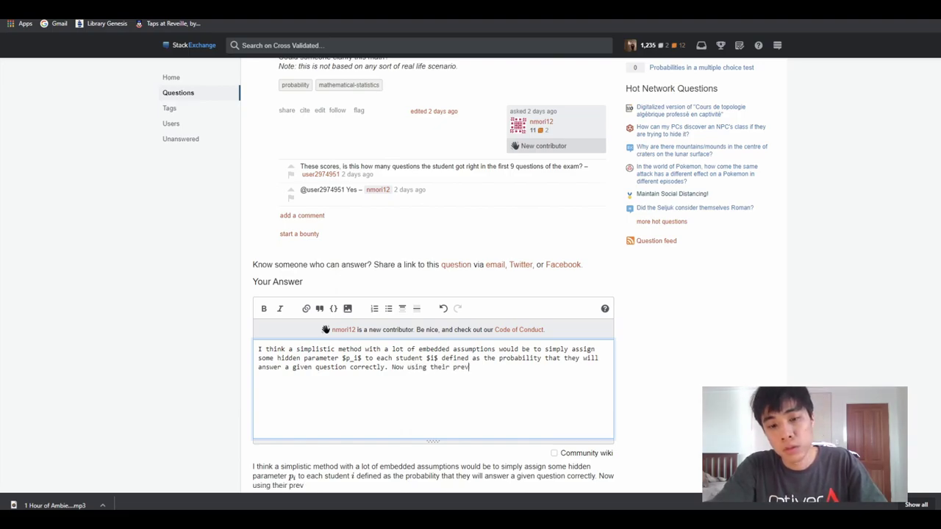
text(ious)
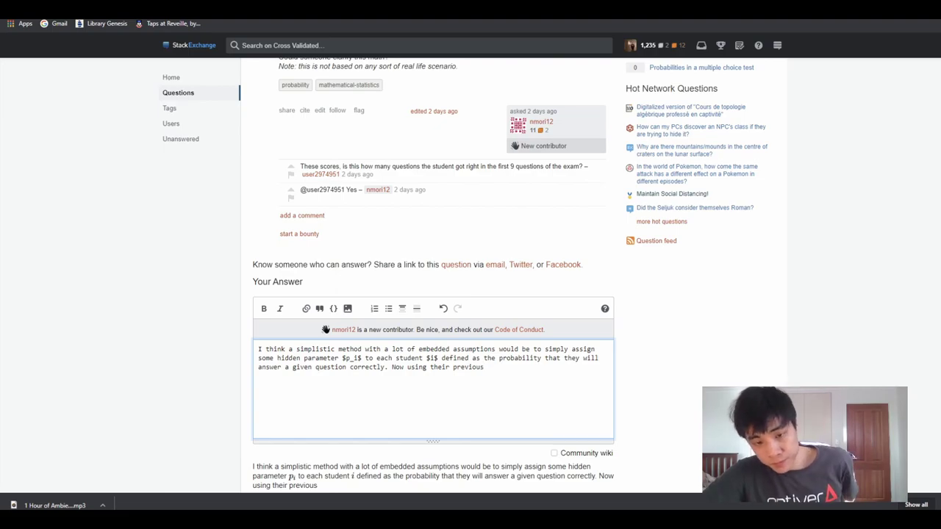
scroll(544, 346, up, 3)
scroll(515, 344, up, 2)
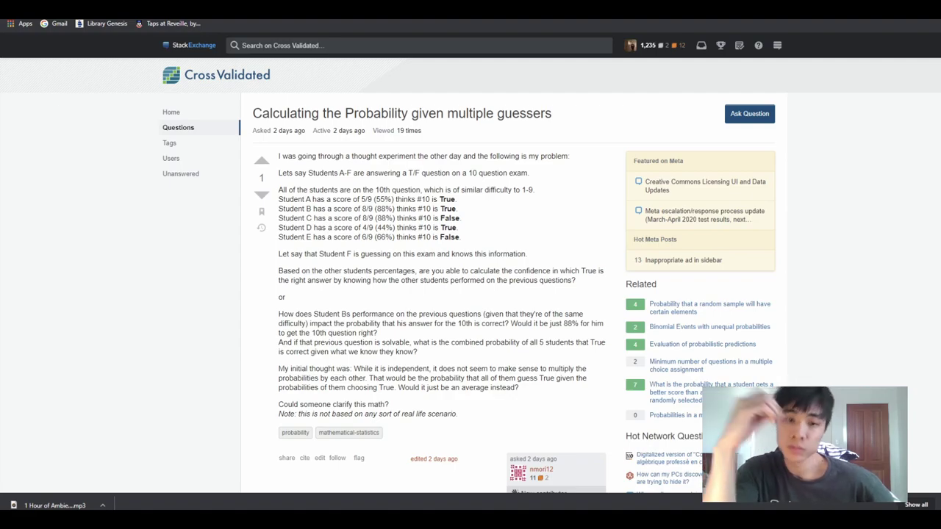
scroll(326, 230, down, 10)
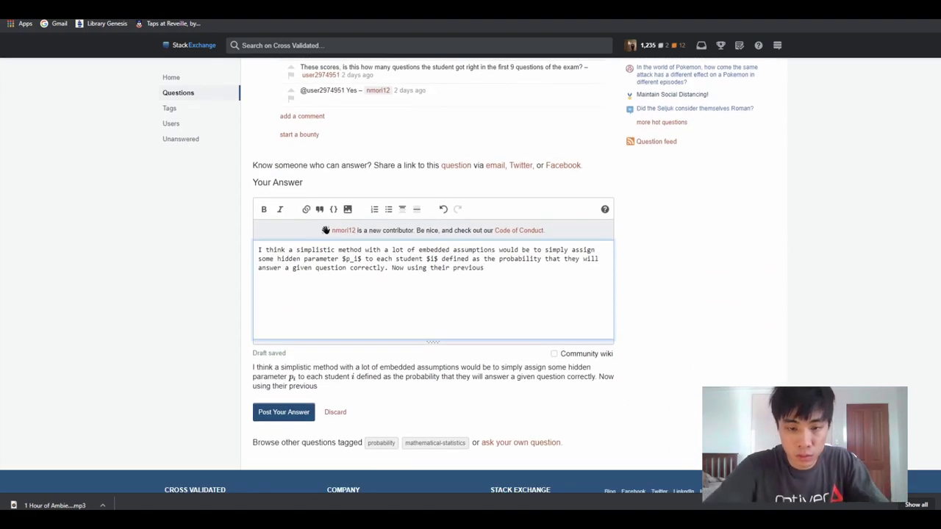
- Add estimating p_i and taking the convolution of conditional probabilities that the 10th answer is $TRUE$
text(recor)
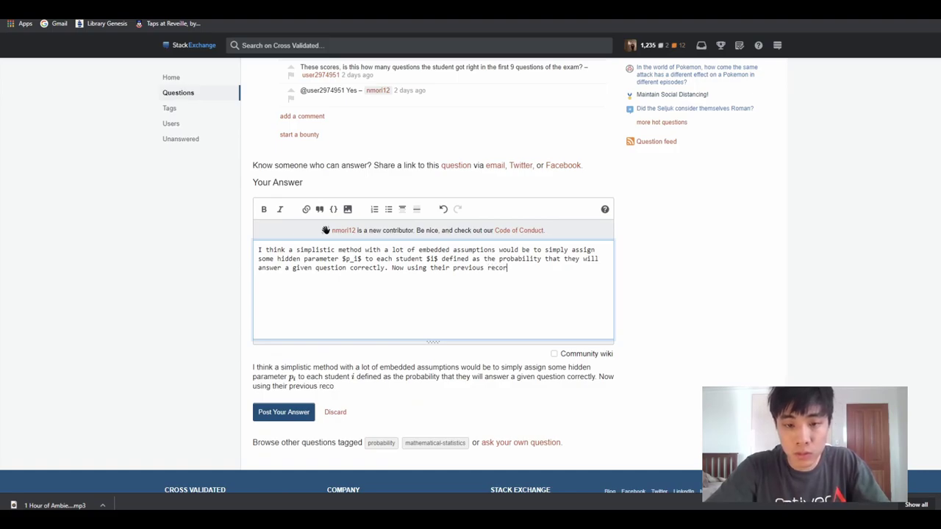
text(d as)
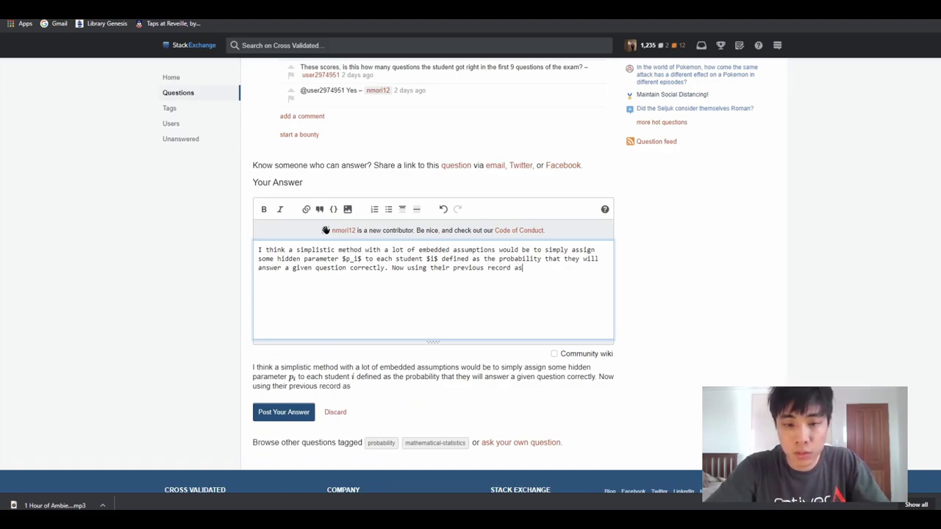
text( an ext)
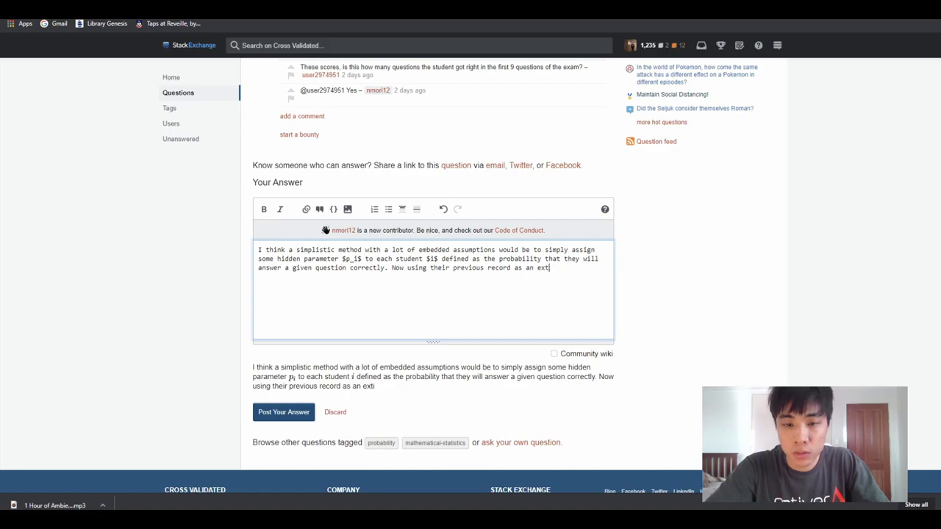
text(mat)
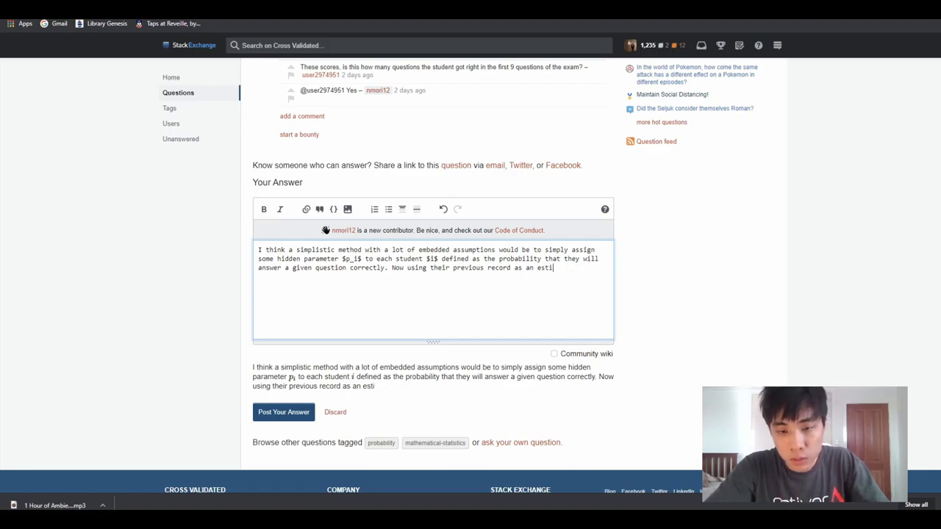
text(mato)
text(r for $)
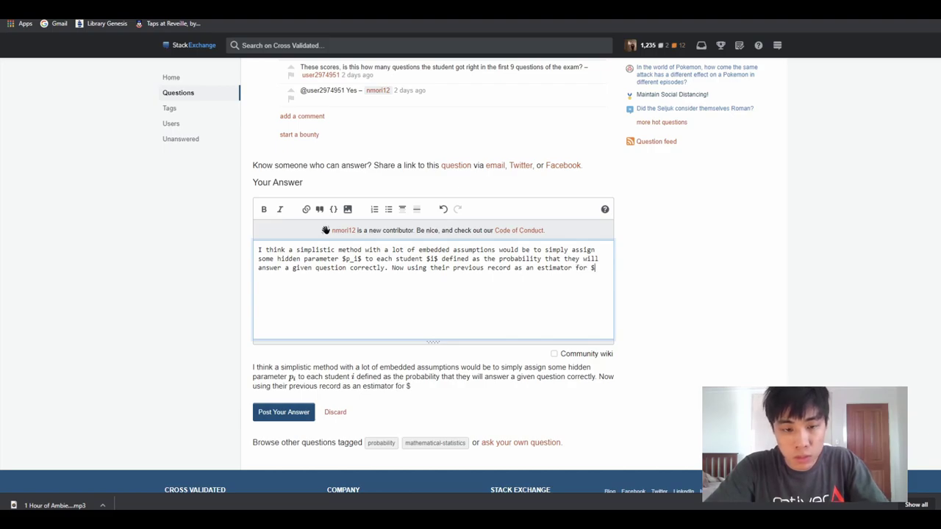
text(_)
text(i$)
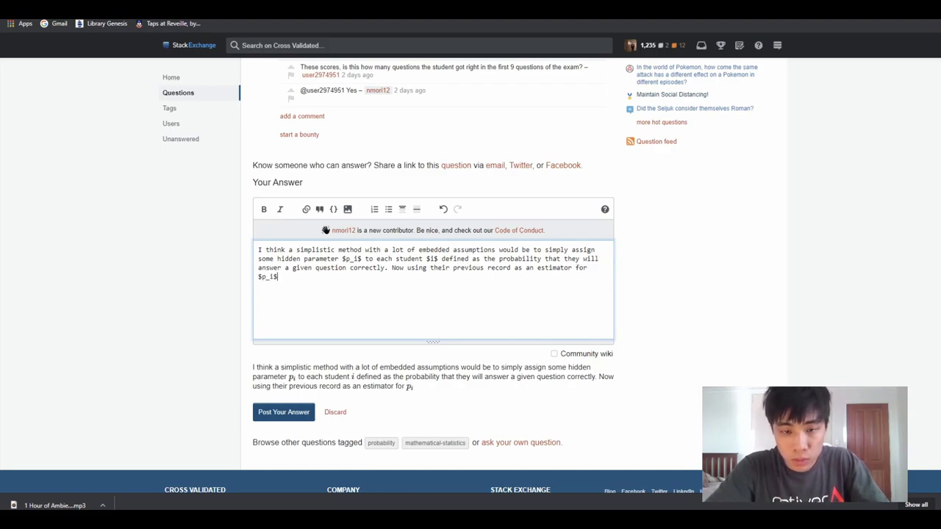
text(, simply )
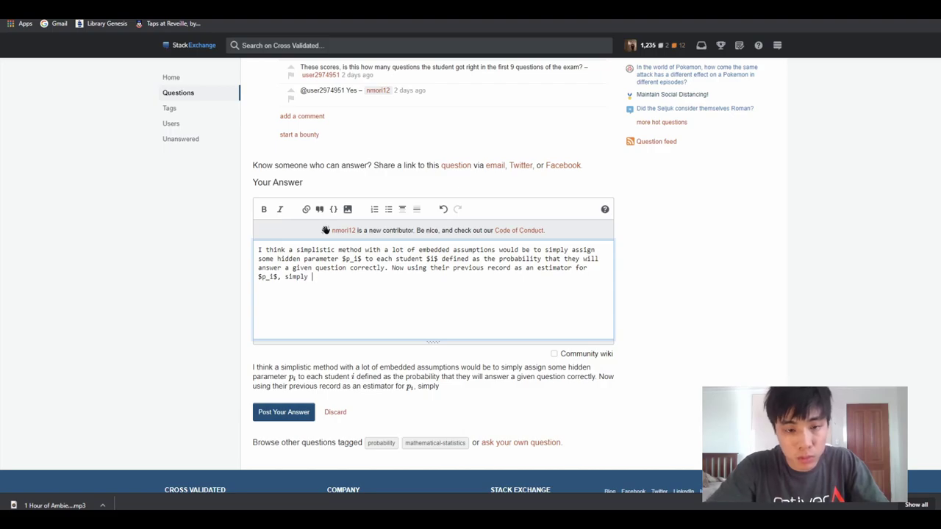
text(calculate)
text( the prob)
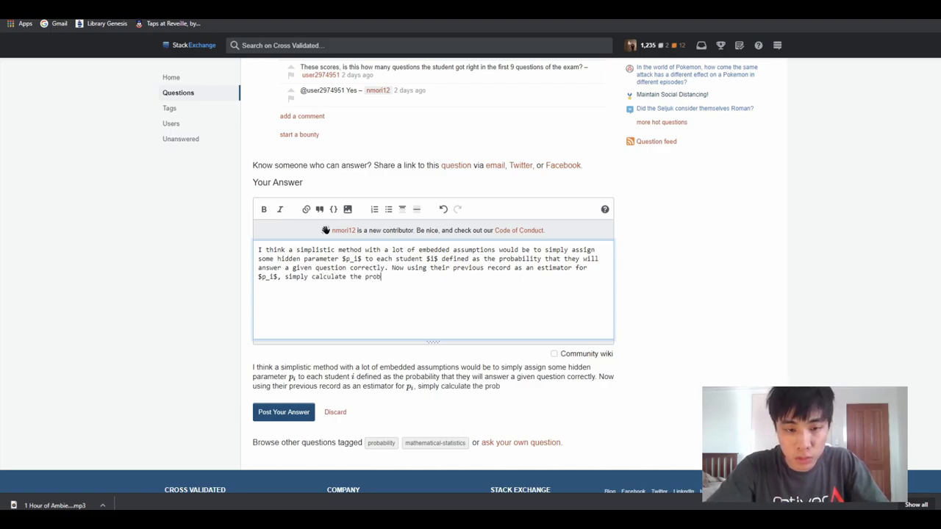
text(abi)
key(BackSpace)
key(BackSpace)
key(BackSpace)
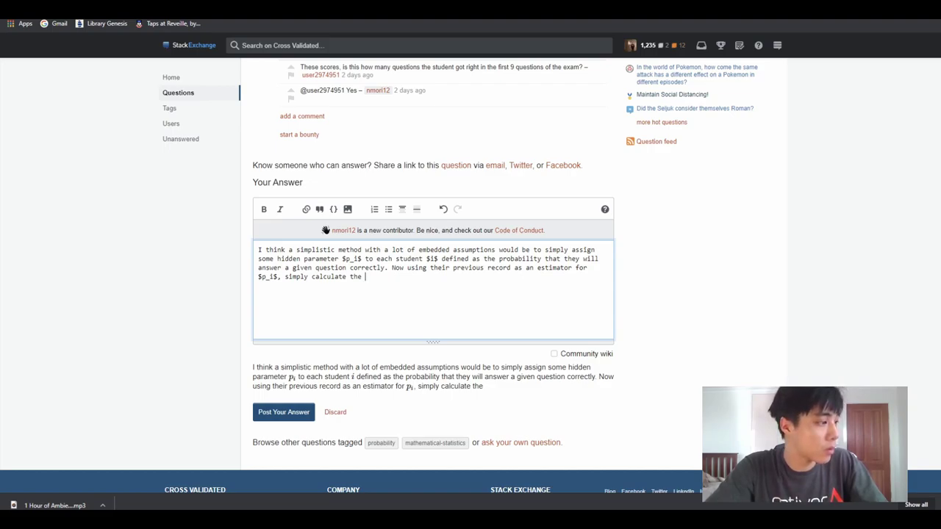
text(convolution)
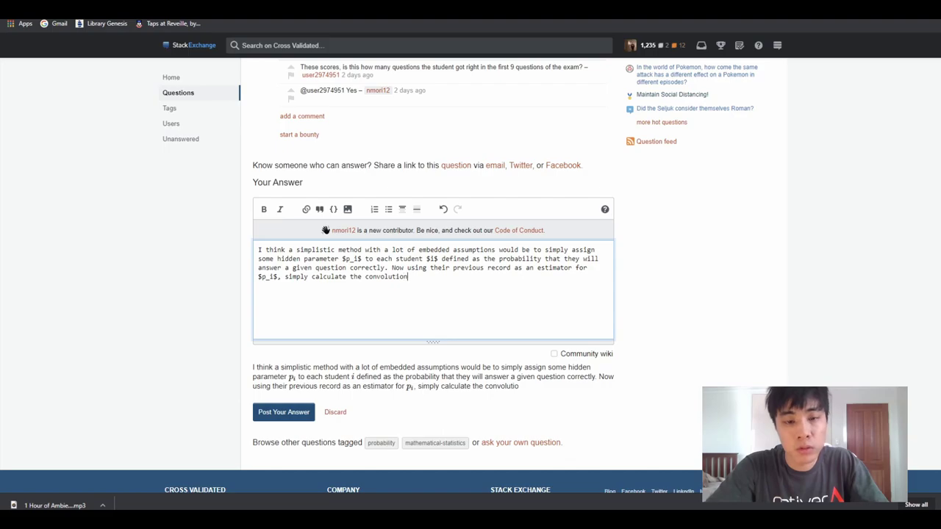
text( of the )
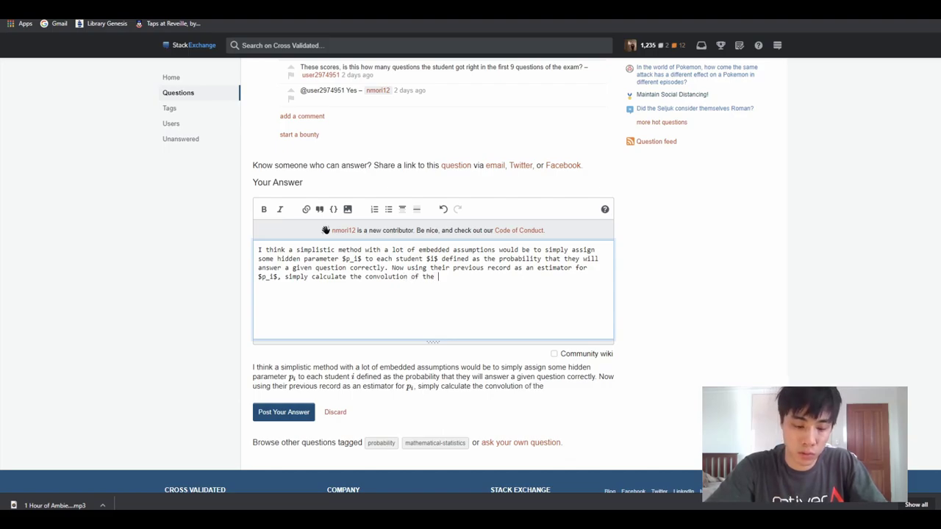
text(conditional )
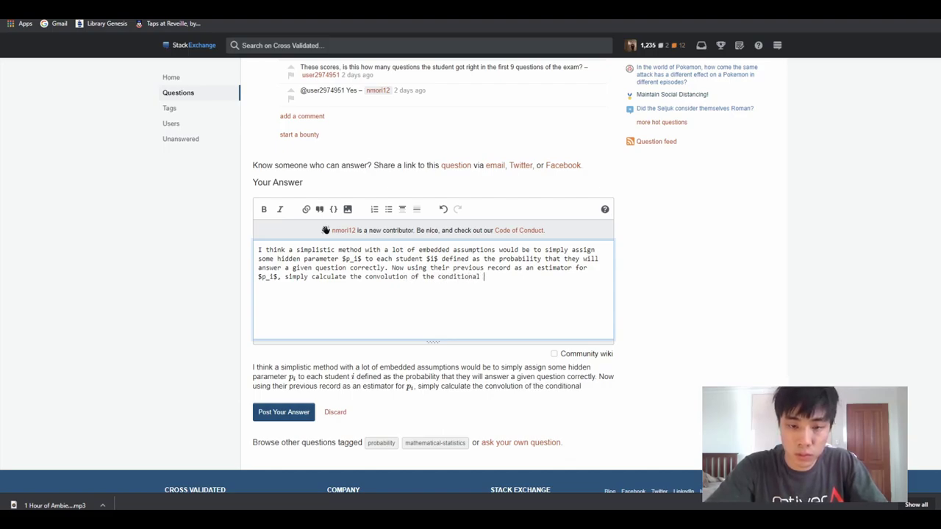
text(probabil)
text(ities)
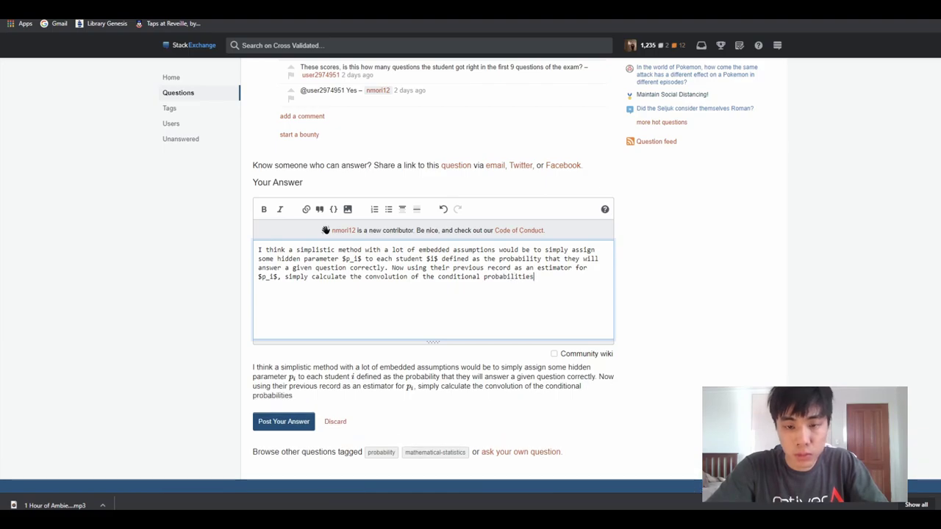
text( of)
text( all the c)
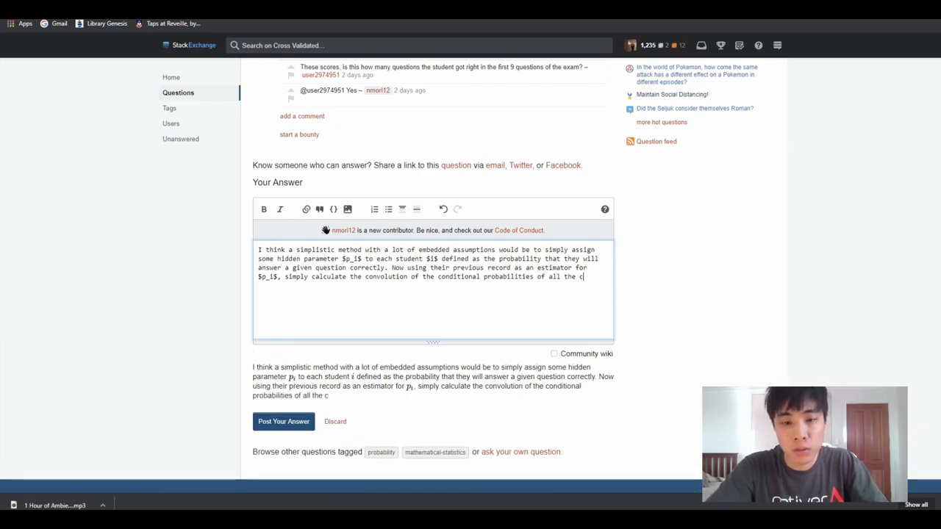
text(hildren)
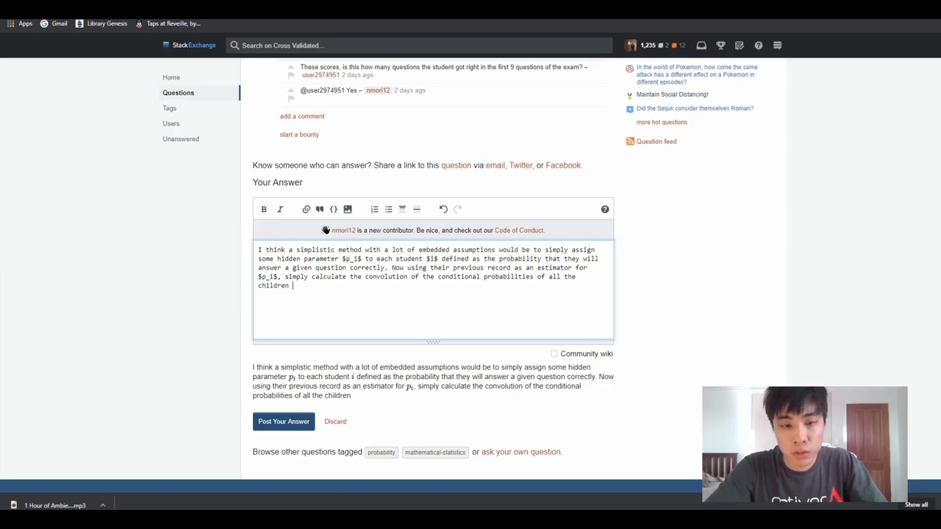
text(that the)
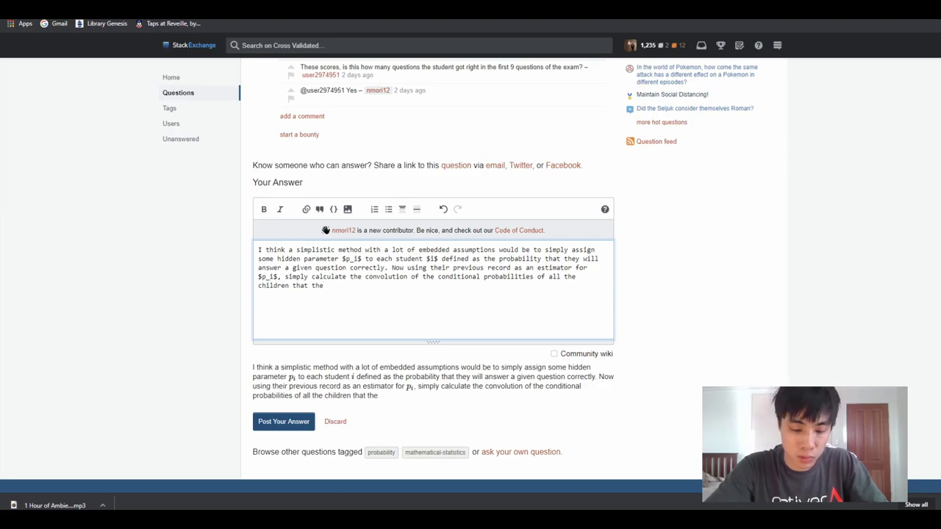
text( 10th a)
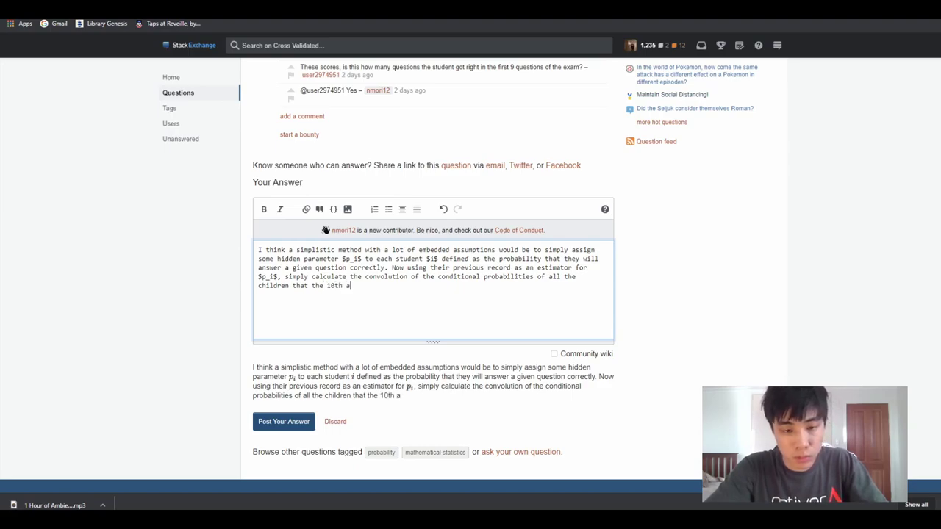
key(BackSpace)
key(BackSpace)
key(BackSpace)
key(BackSpace)
key(BackSpace)
key(BackSpace)
text($10)
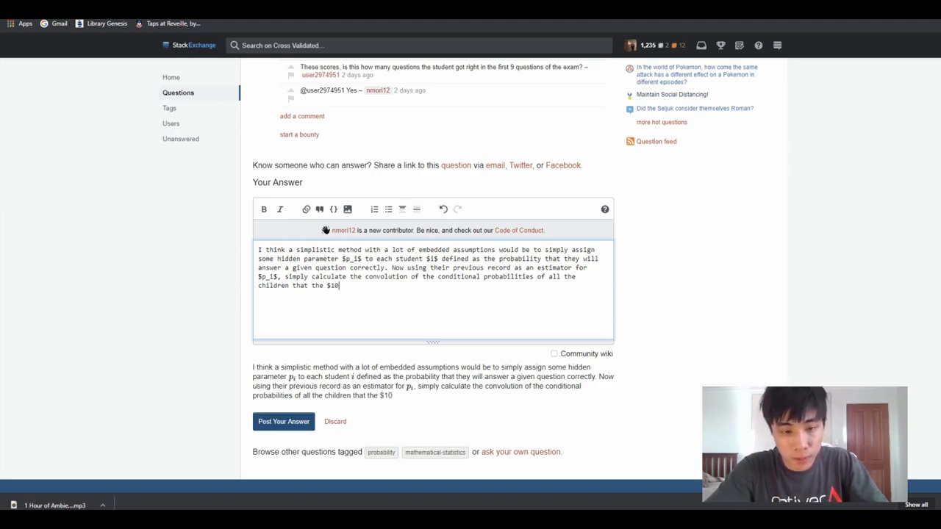
text($)
text(th answer)
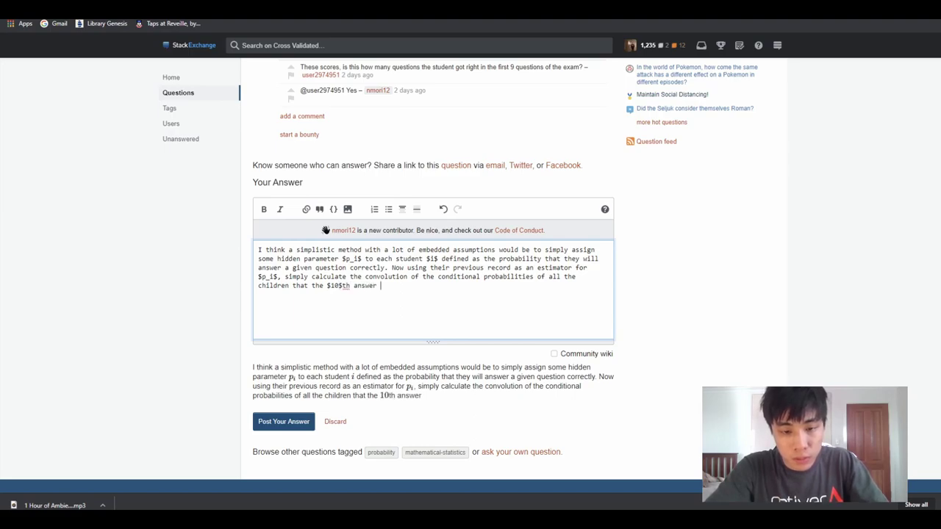
text( is )
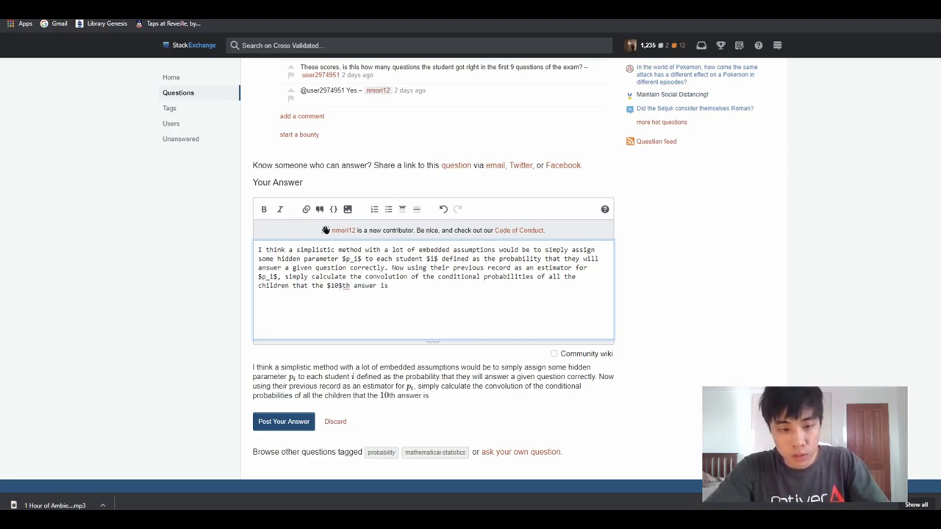
text($TRUE$)
key(BackSpace)
key(BackSpace)
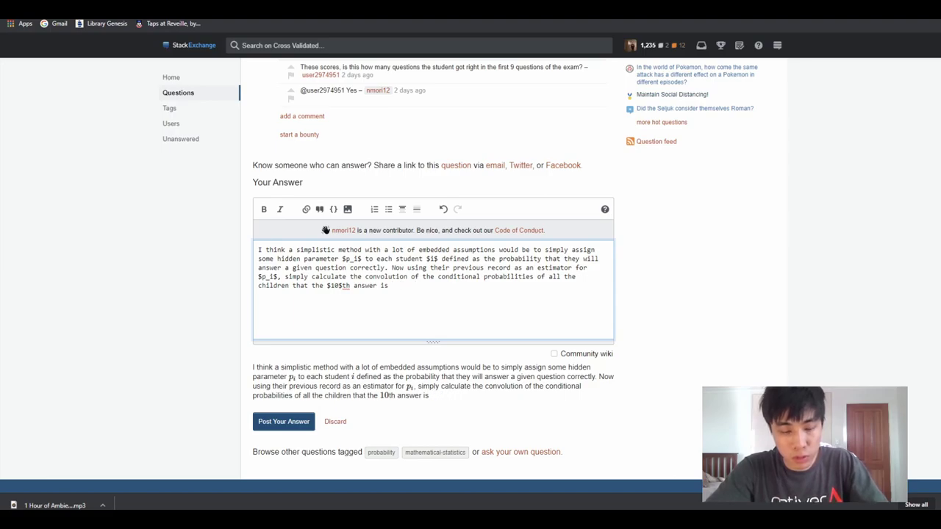
text(TRUE.)
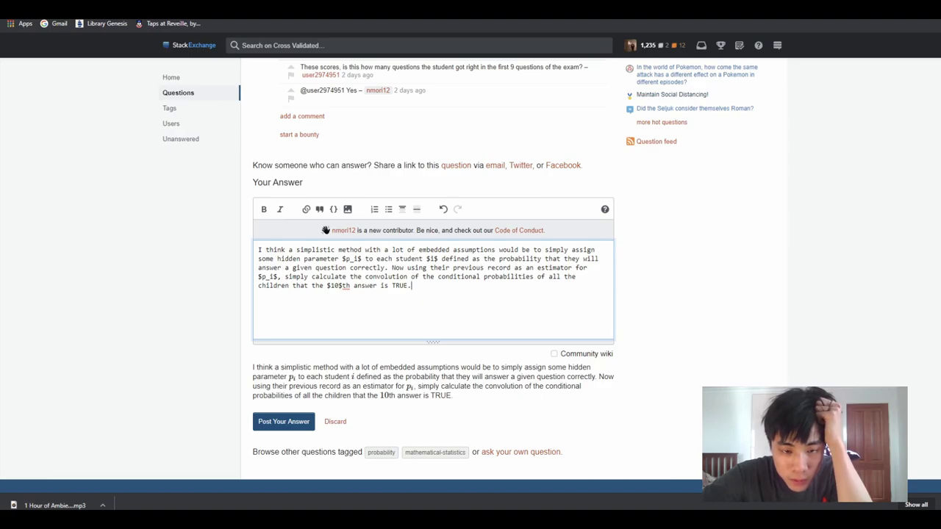
- Add 'some given value of the answer being true, given what they answered (either true or false)'
text(som)
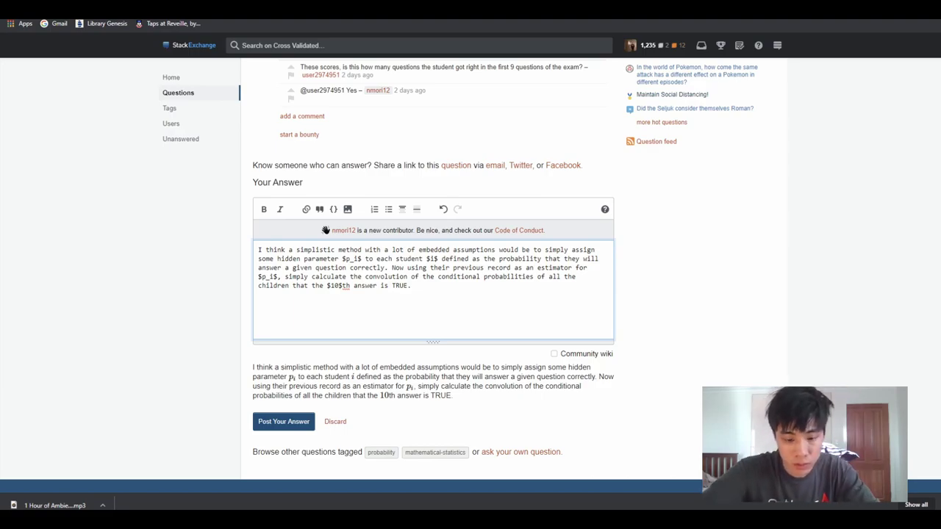
text(e given value)
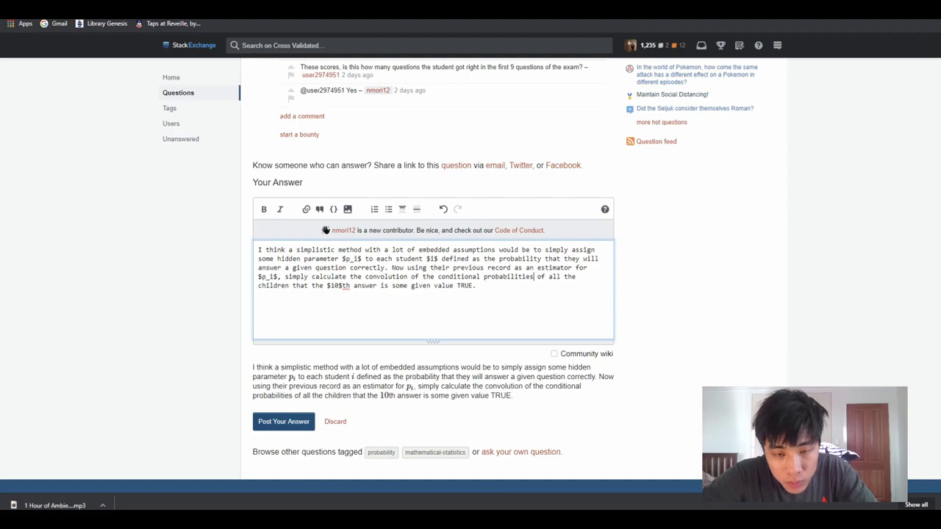
text( of)
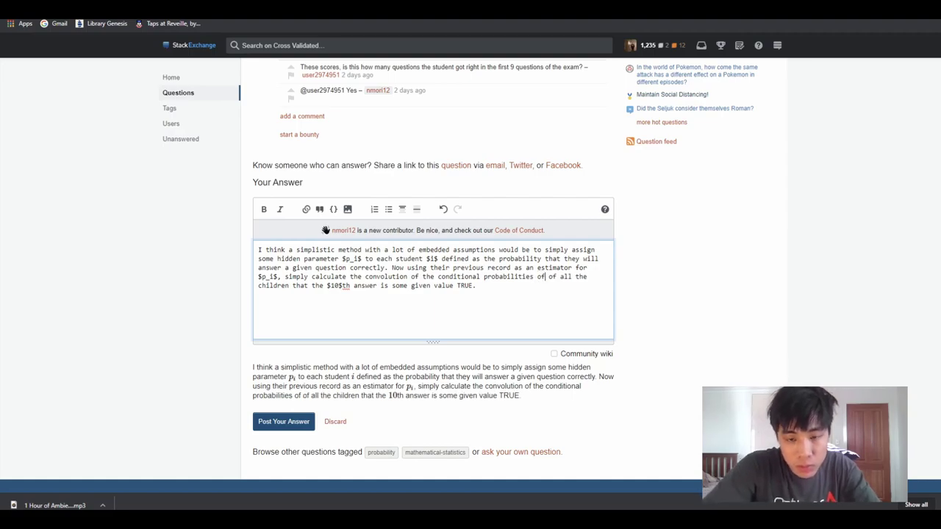
text( the answer being t )
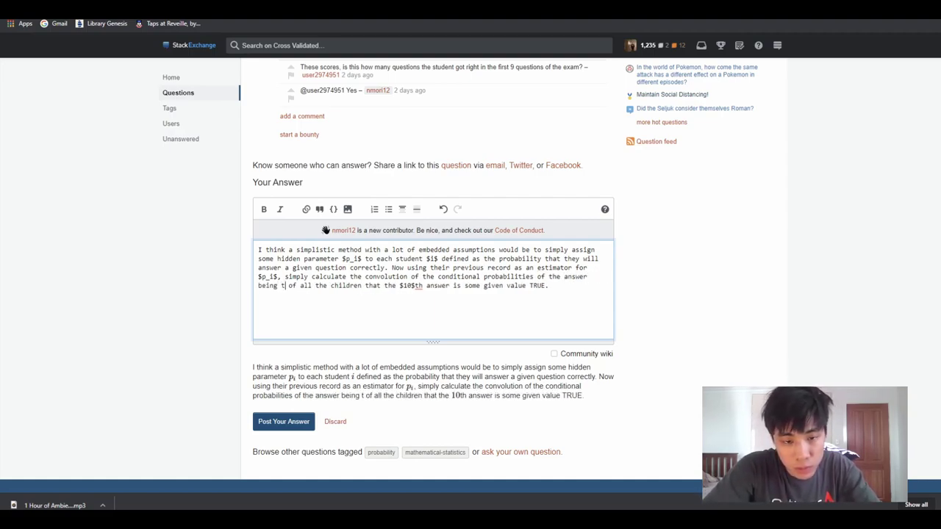
text(rue, give)
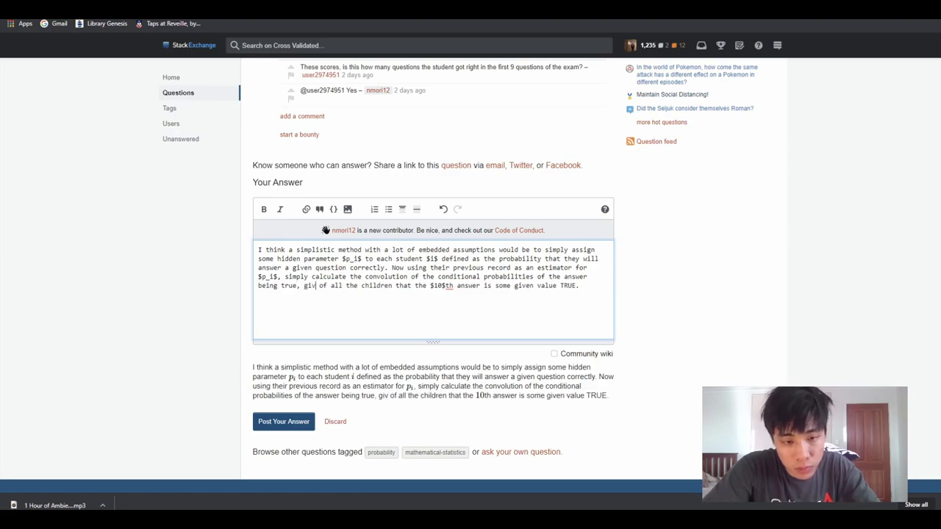
text(n what they anse)
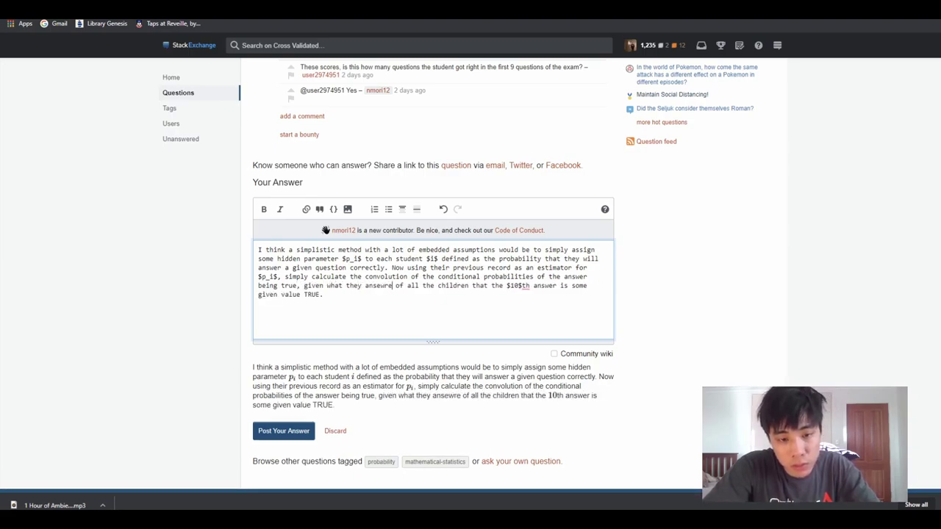
key(BackSpace)
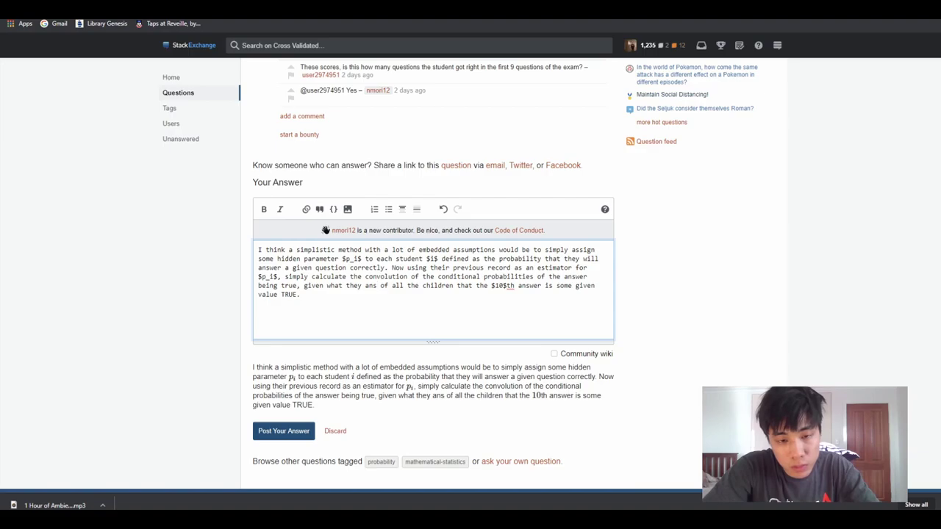
key(BackSpace)
key(BackSpace)
key(BackSpace)
key(BackSpace)
key(BackSpace)
key(BackSpace)
key(BackSpace)
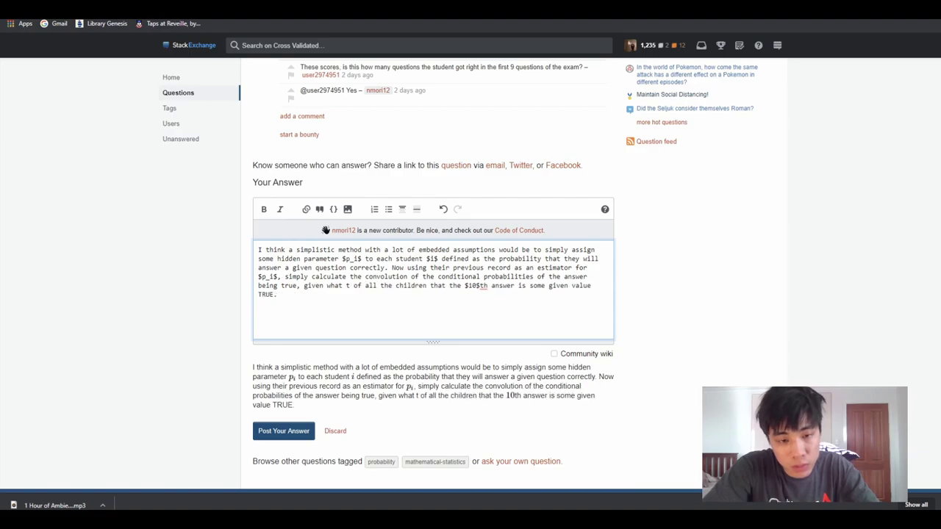
text(hey asn)
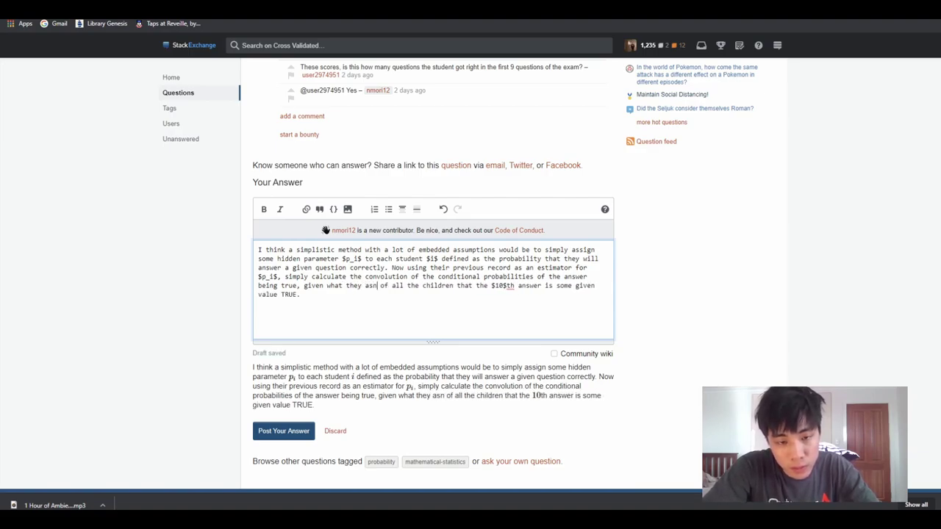
key(BackSpace)
key(BackSpace)
text(nswered)
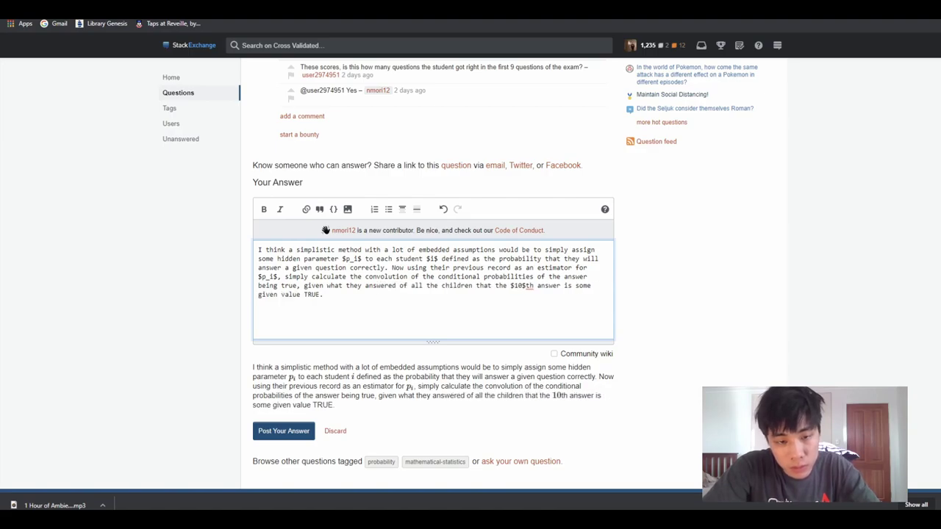
text( (either true of)
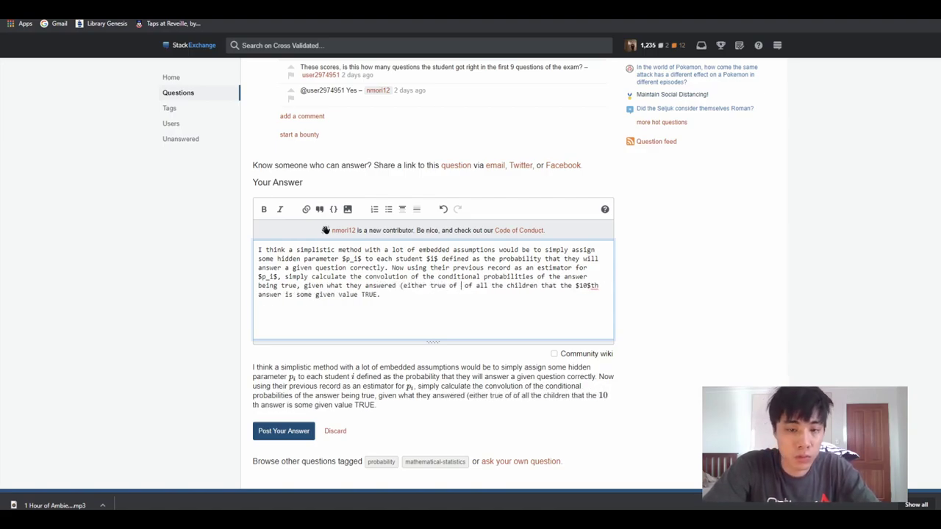
key(BackSpace)
text(r false))
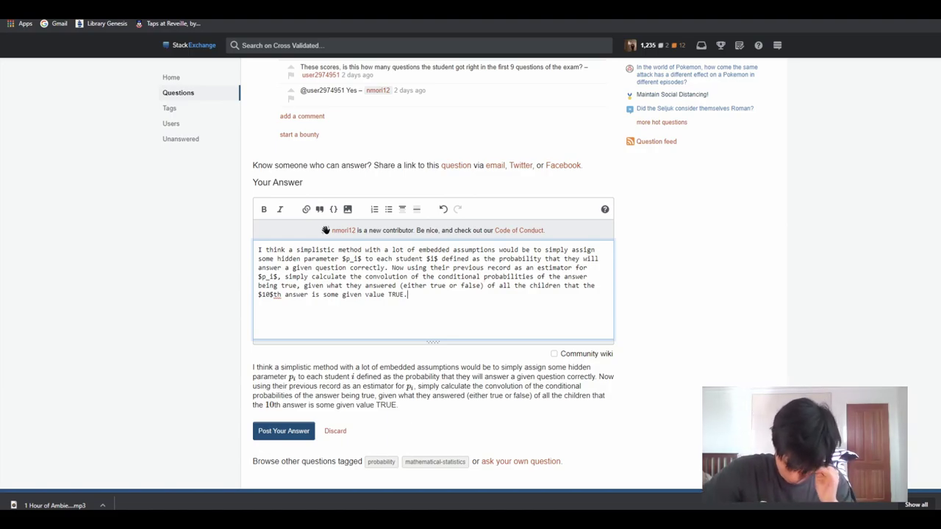
- Select and copy the question's 'How does Student B's performance…' paragraph, then return to the editor
scroll(325, 230, up, 10)
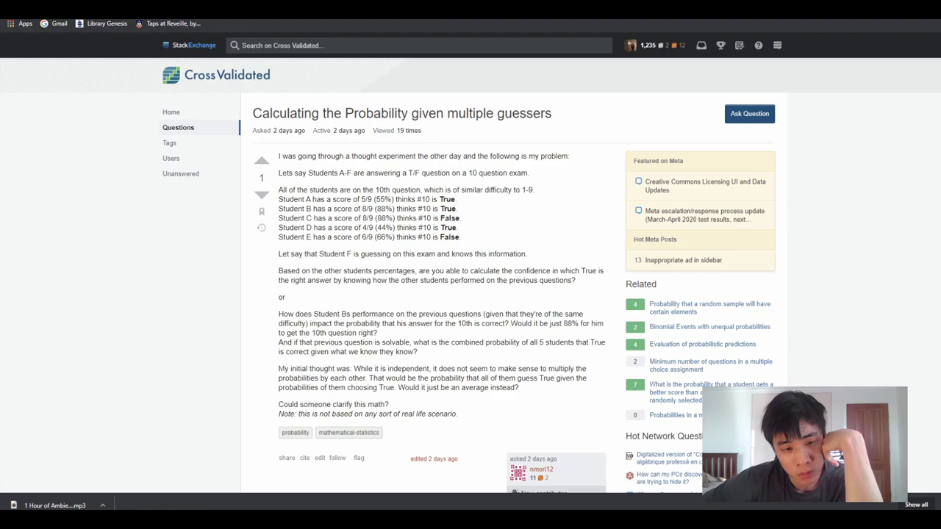
scroll(471, 276, down, 1)
mouse_move(279, 264)
mouse_down()
mouse_move(500, 273)
mouse_move(283, 292)
mouse_up()
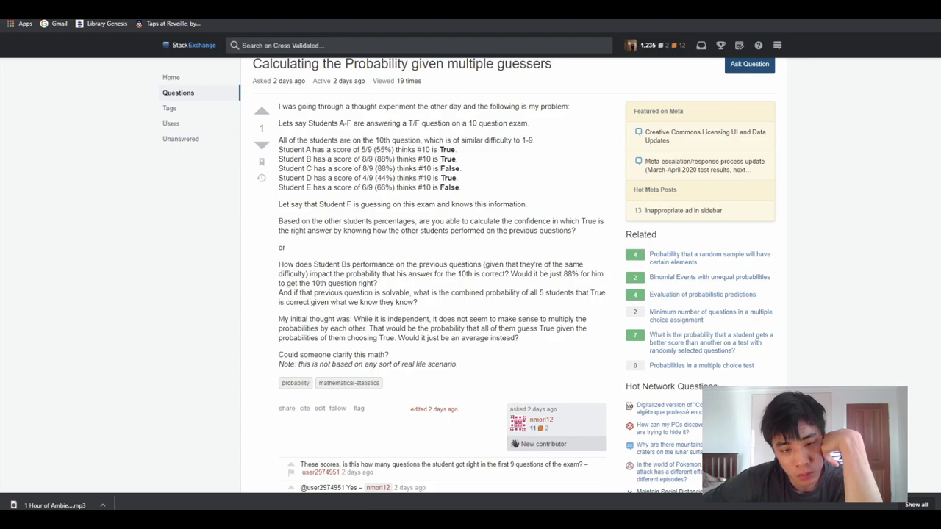
mouse_move(378, 282)
mouse_down()
mouse_move(278, 106)
mouse_move(308, 273)
mouse_move(278, 264)
mouse_up()
scroll(441, 276, down, 1)
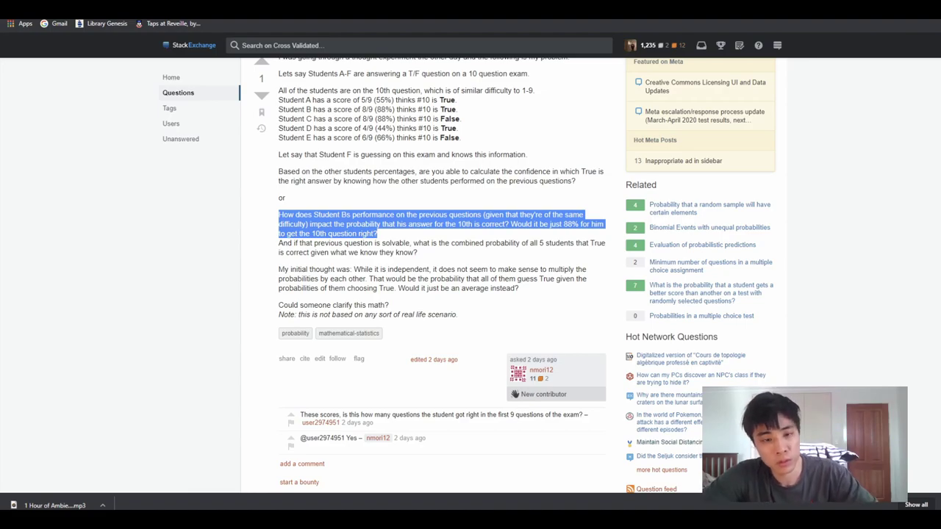
scroll(441, 276, down, 5)
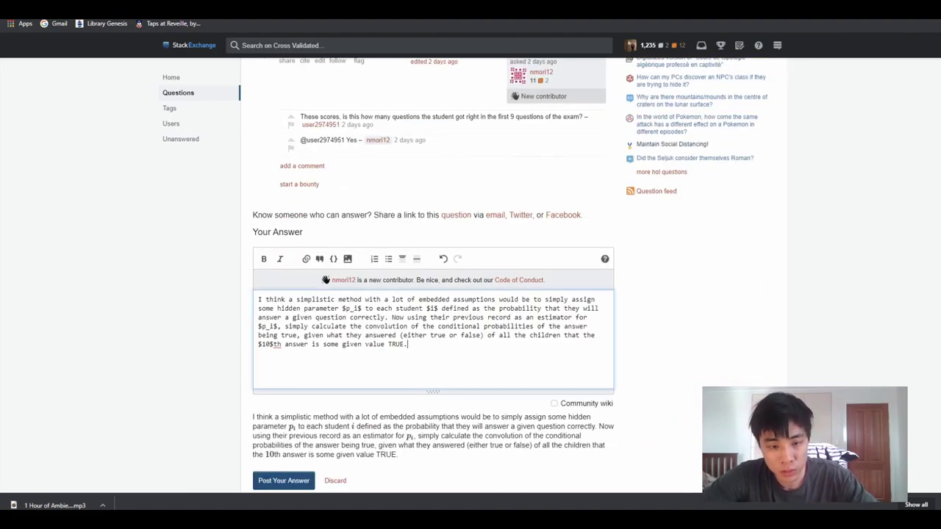
- Paste the Student B paragraph as a block quote below the first paragraph
key(Return)
key(Return)
text(>)
text(How does Student Bs performance on the previous questions (given that they're of the same difficulty) impact the probability that his answer for the 10th is correct? Would it be just 88% for him to get the 10th question right?)
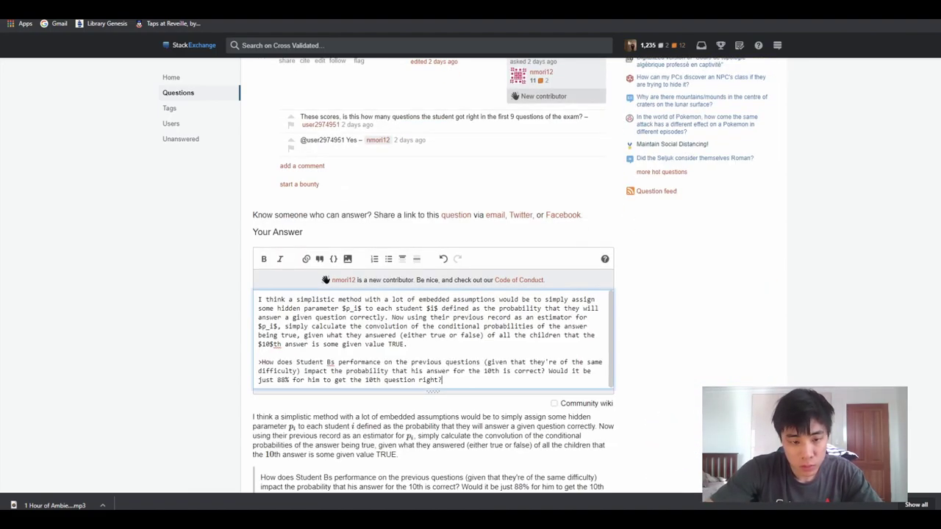
key(Return)
key(Return)
- Reply that yes, if past performance estimates his probability of getting a given question right
text(If you ma)
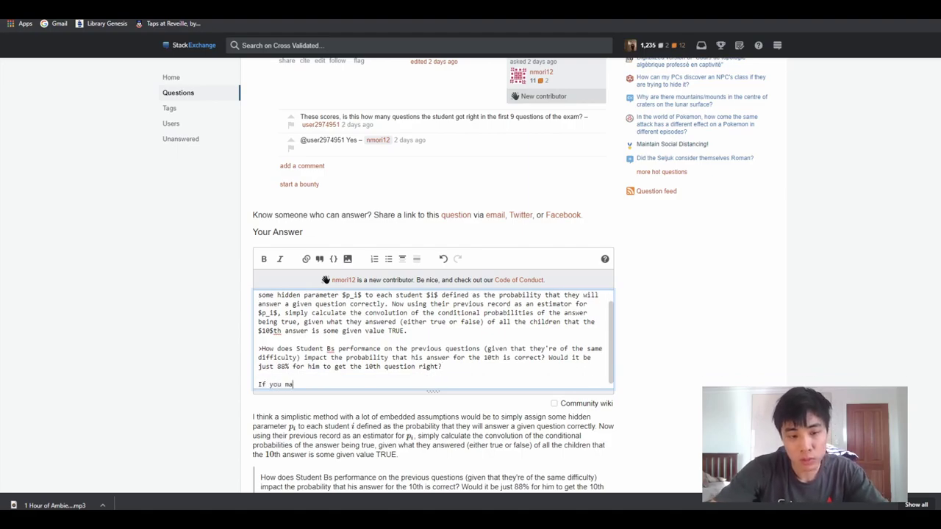
text(ke the assumption tha)
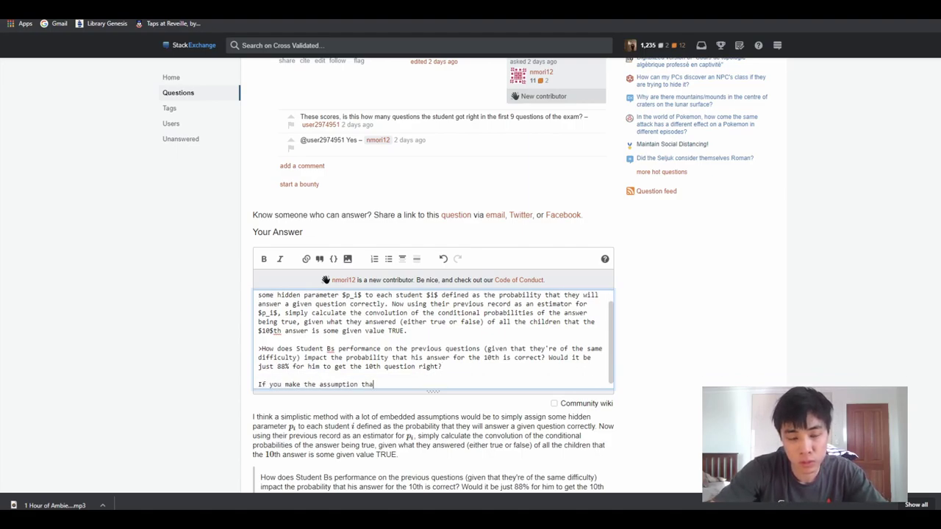
text(t)
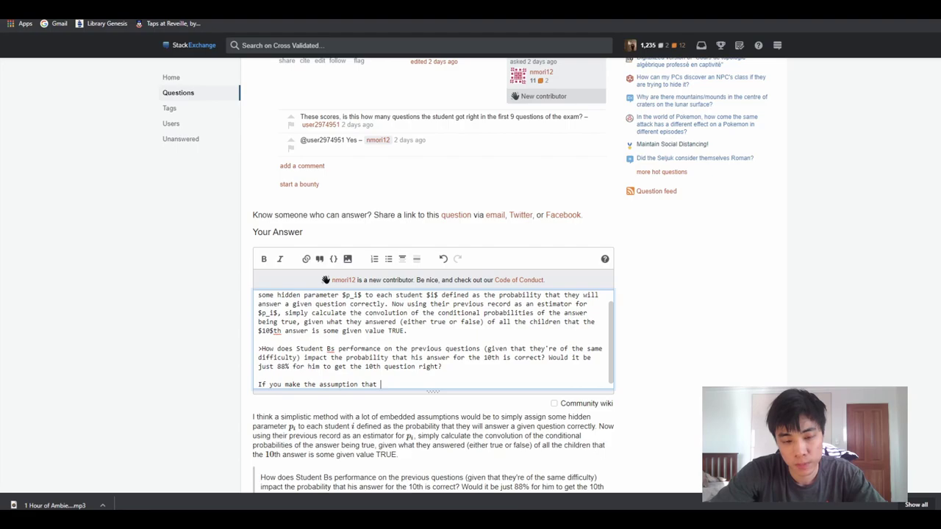
text(e)
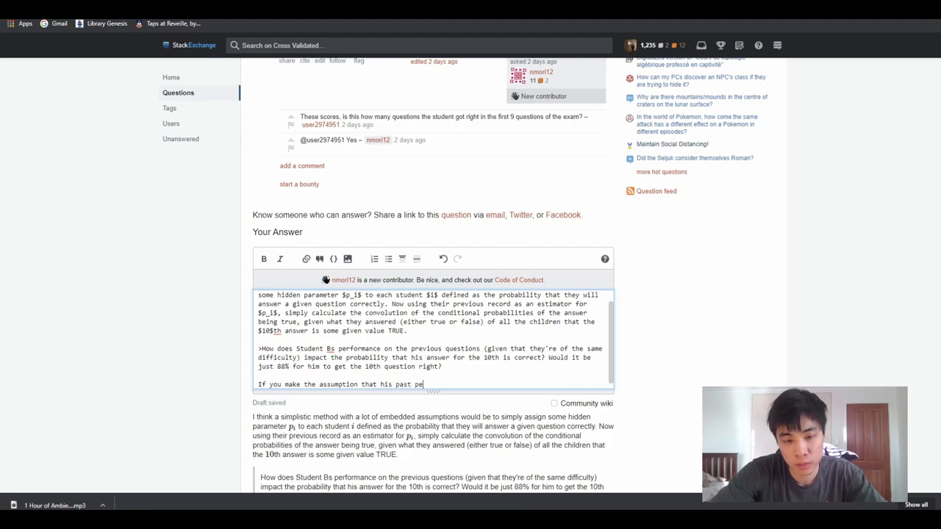
text(rformance i)
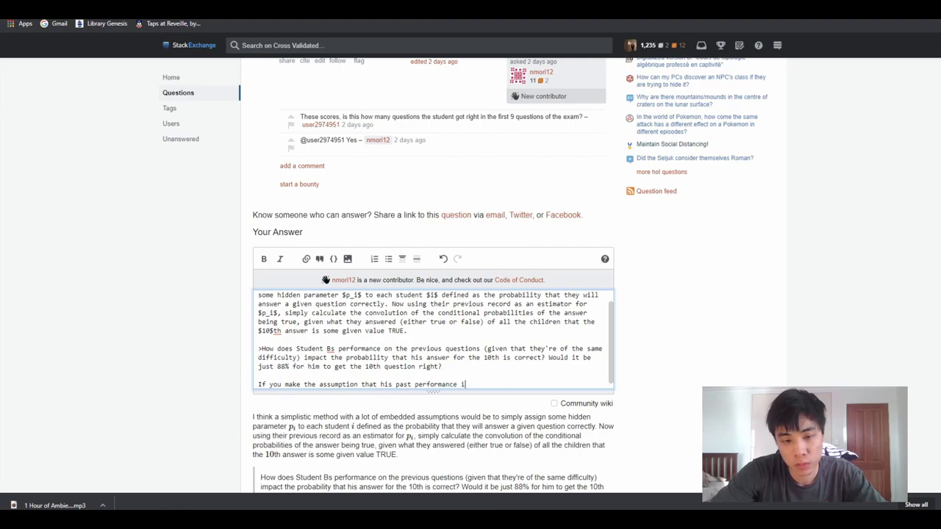
text(s an)
text( estimator for his pro)
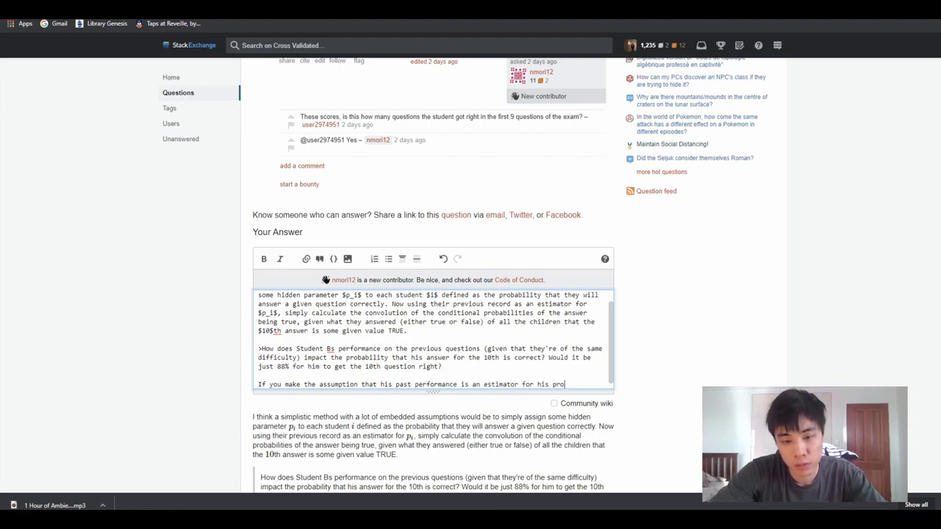
text(bability of getti)
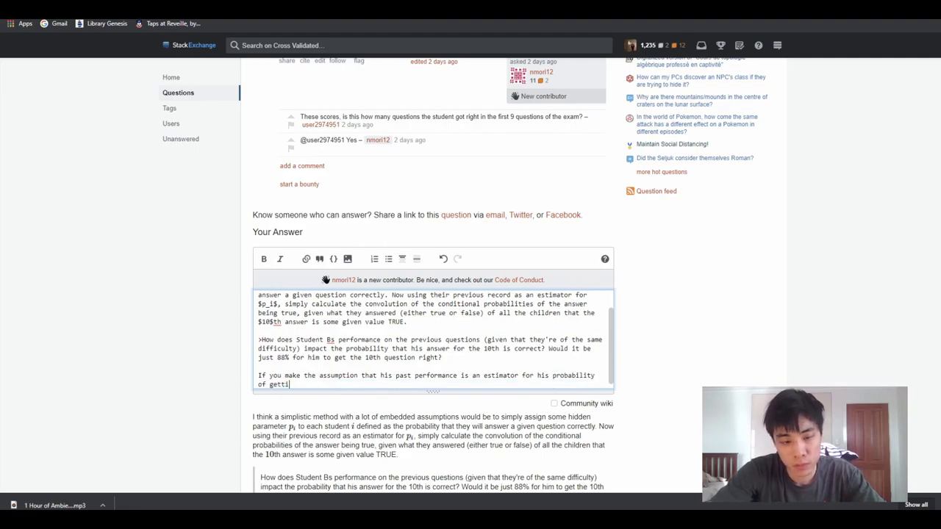
text(ng a random giv)
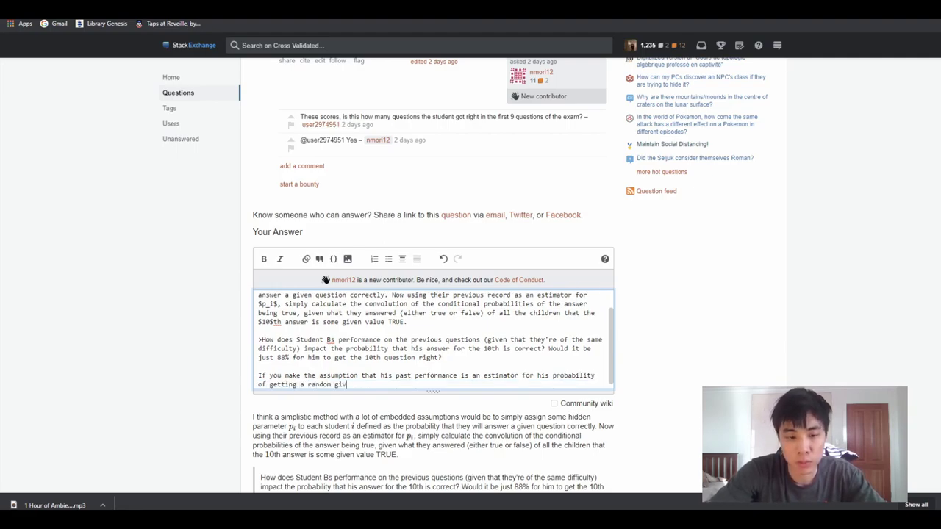
text(en question right, th)
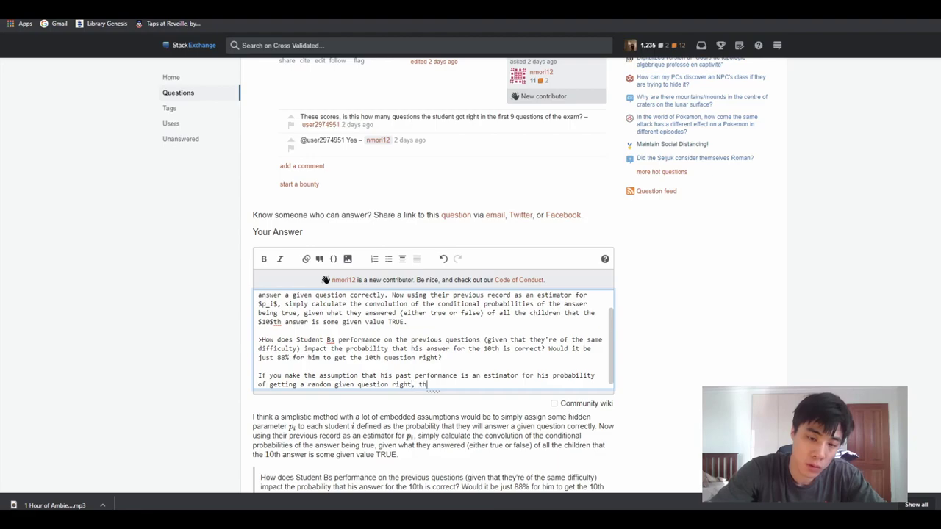
text(en yes)
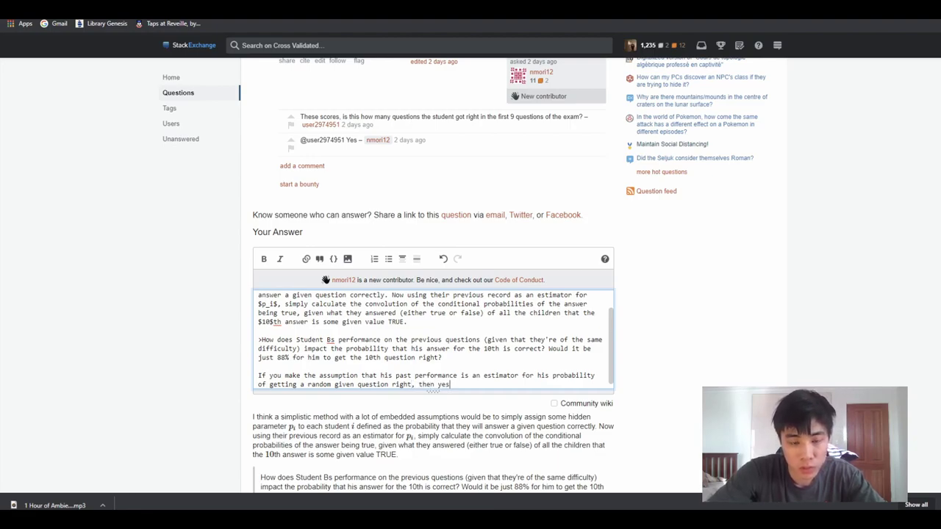
text( it would be that.)
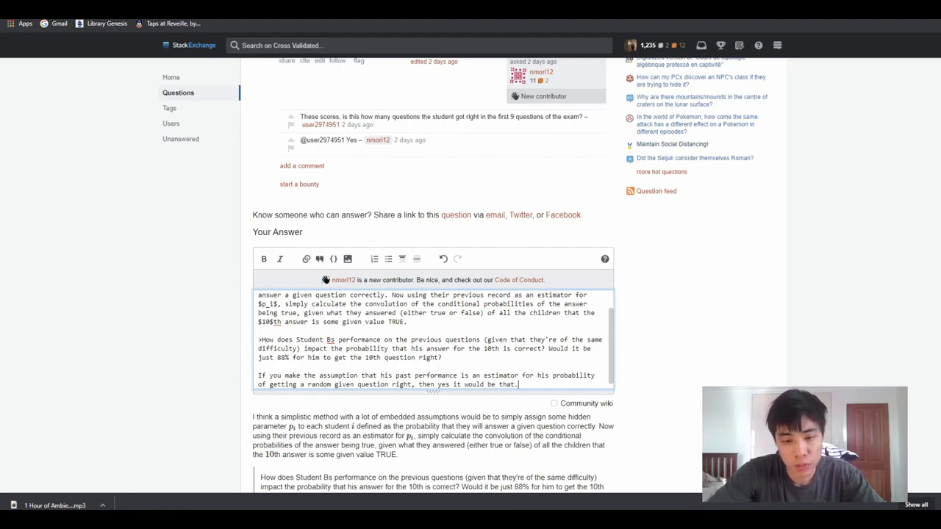
scroll(434, 280, up, 3)
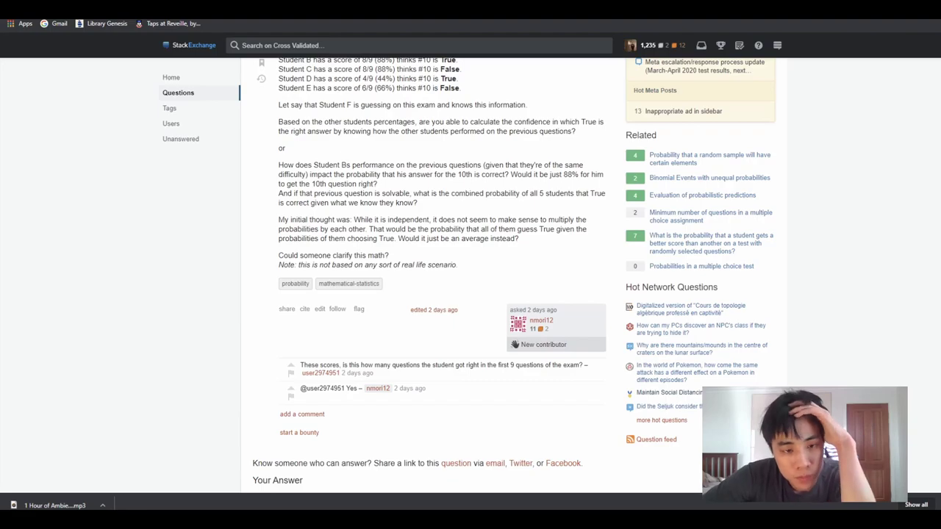
- Quote the combined-probability question and reply that this is where you take the convolution of conditional probabilities
drag(418, 203, 278, 193)
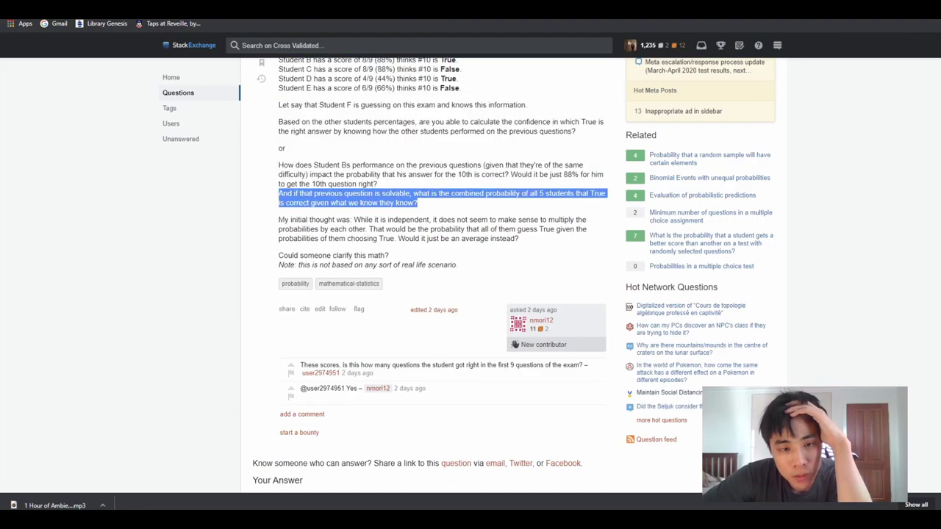
scroll(325, 180, down, 5)
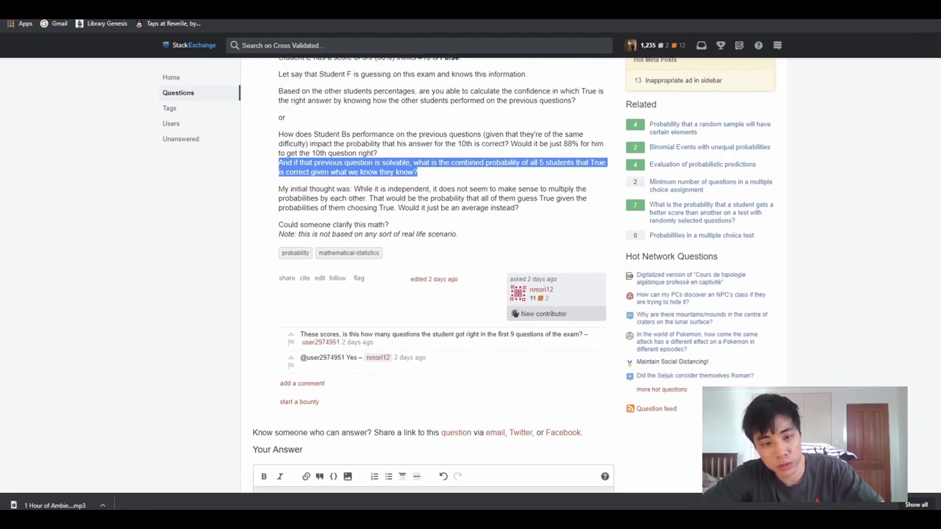
key(Return)
key(Return)
text(>)
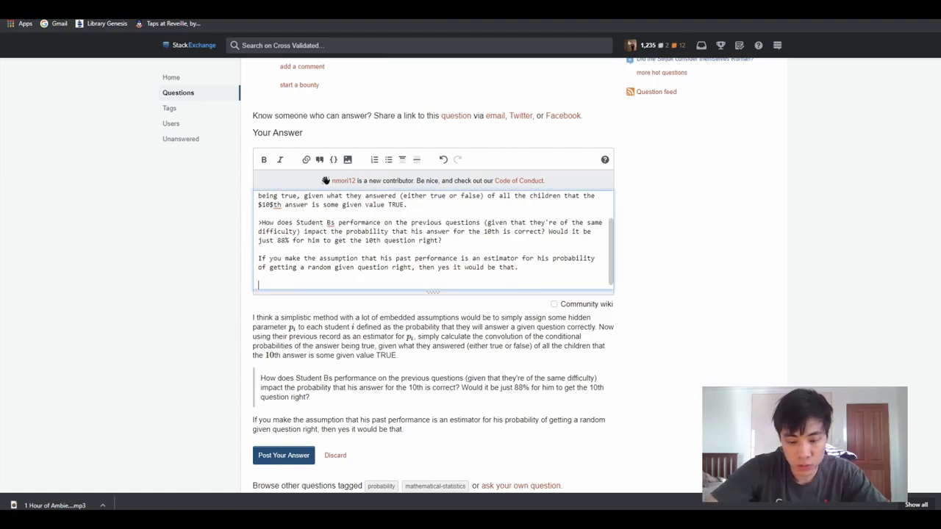
text(>And if that previous question is solvable, what is the combined probability of all 5 students that True is correct given what we know they know?)
key(Return)
key(Return)
text(Thi)
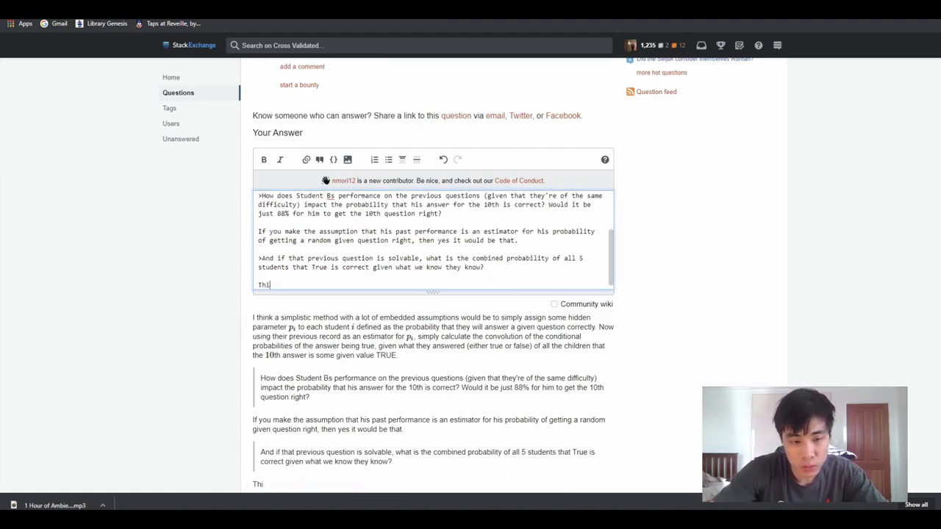
text(s si)
text(s where to)
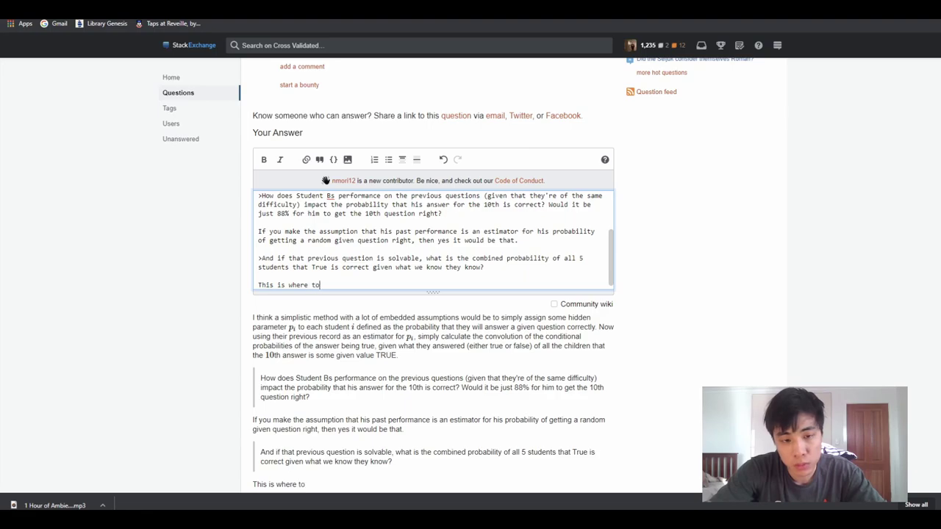
key(BackSpace)
key(BackSpace)
text(you take the conv)
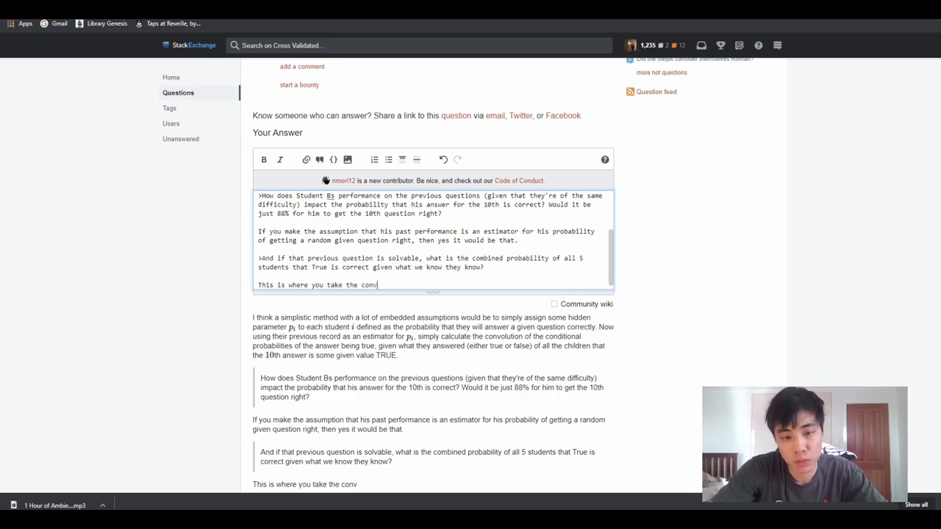
text(olution of the )
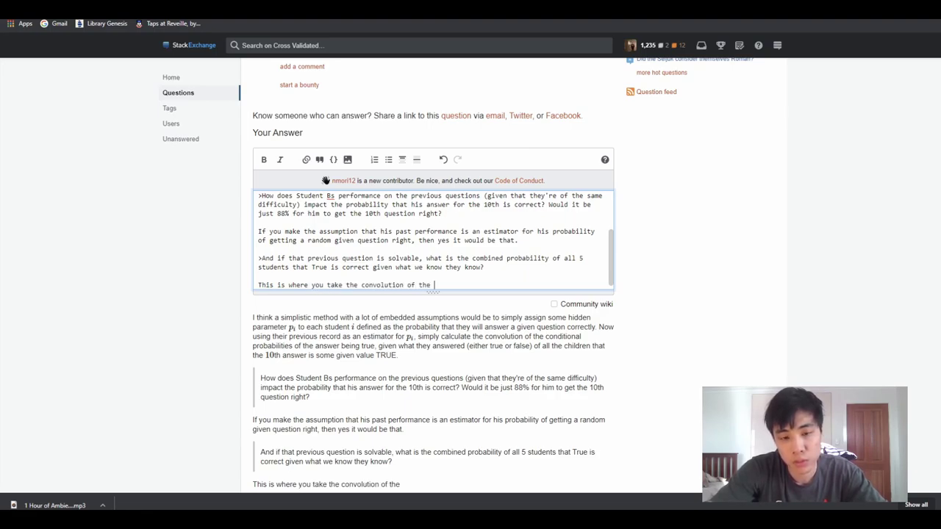
text(conditional pro)
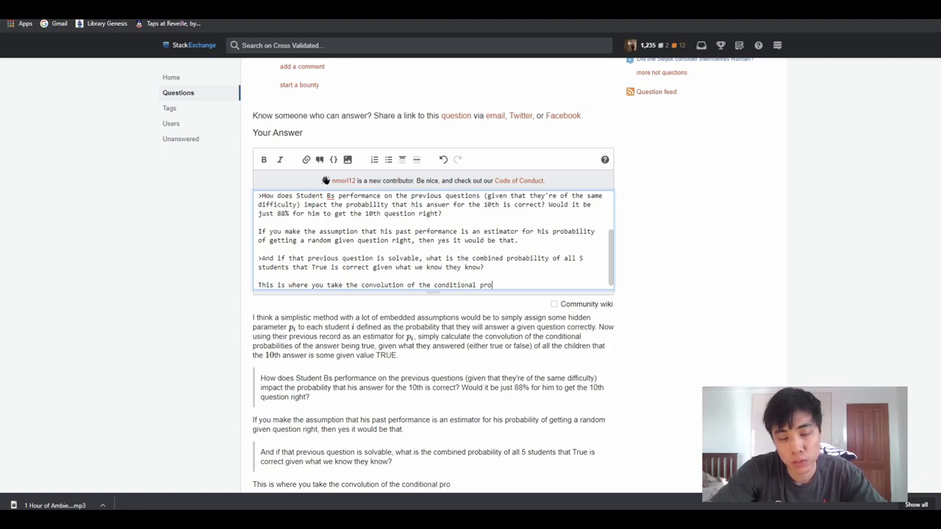
text(babilities.)
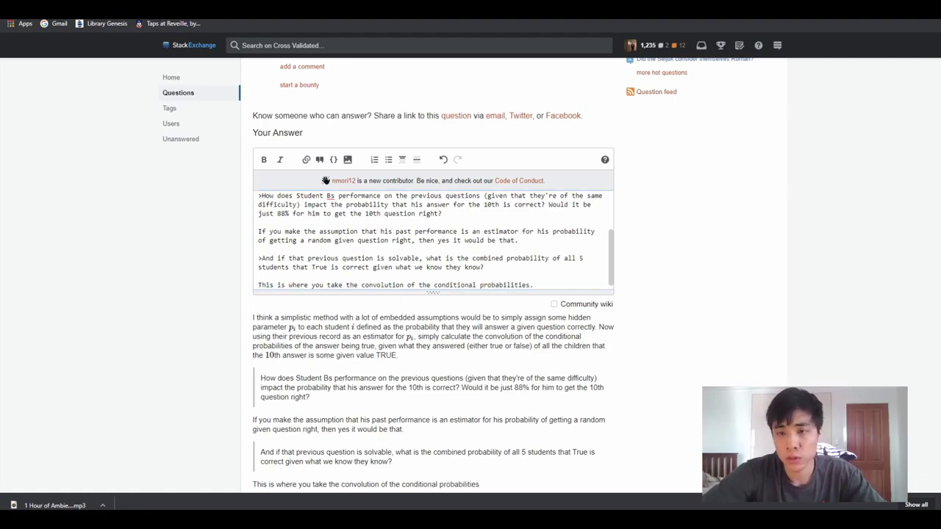
- Search Google for 'convolution' in a new tab
key(ctrl+t)
text(convolution)
key(Return)
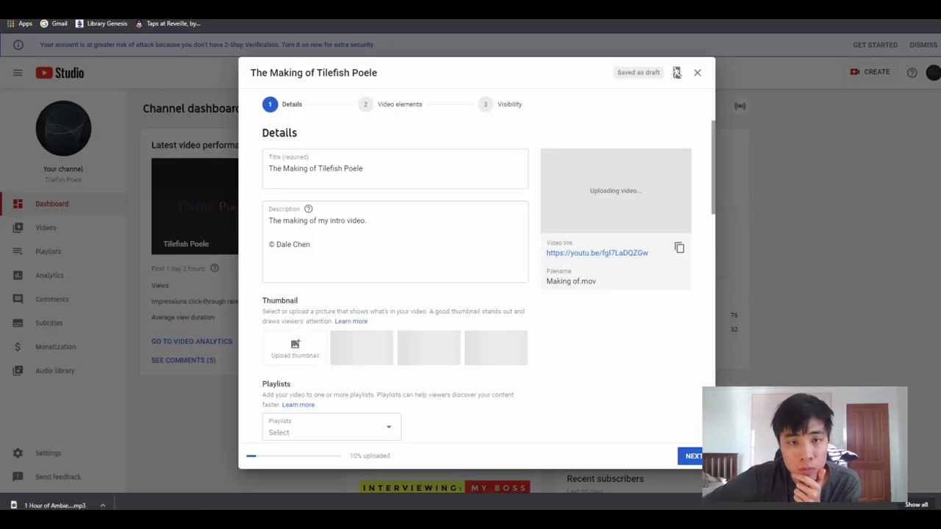
- Scroll through the Tilefish Poele upload details page, then switch back to the Google 'convolution' results
scroll(470, 294, down, 3)
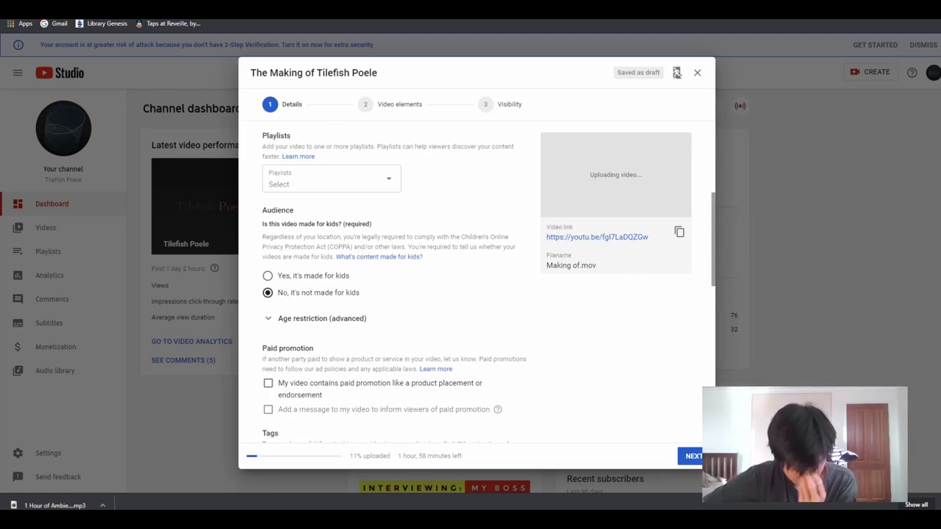
scroll(397, 294, up, 1)
scroll(397, 294, up, 3)
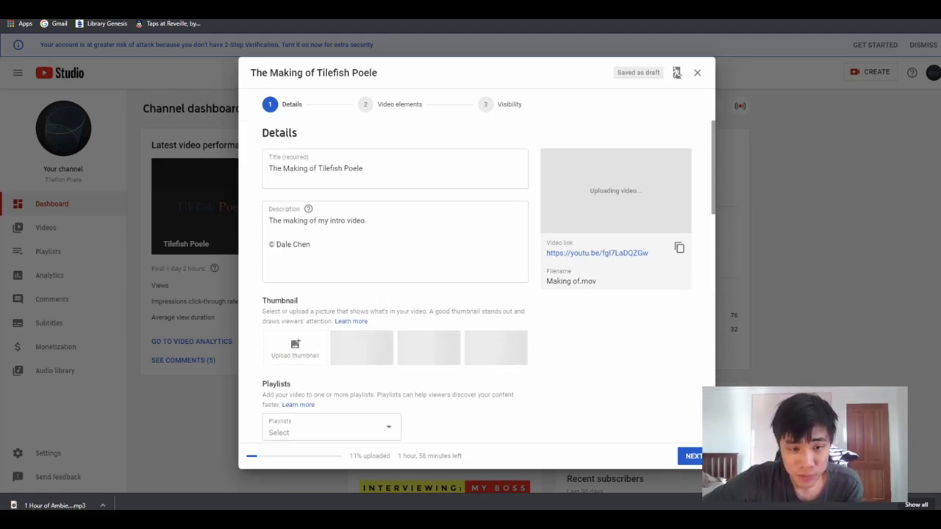
scroll(470, 280, down, 1)
scroll(470, 279, down, 3)
scroll(470, 279, down, 3)
scroll(470, 280, up, 7)
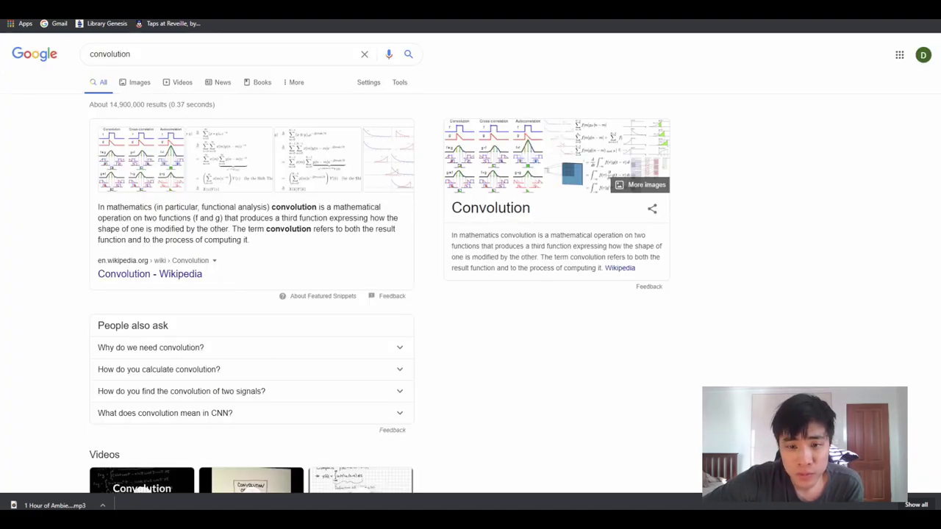
click(141, 489)
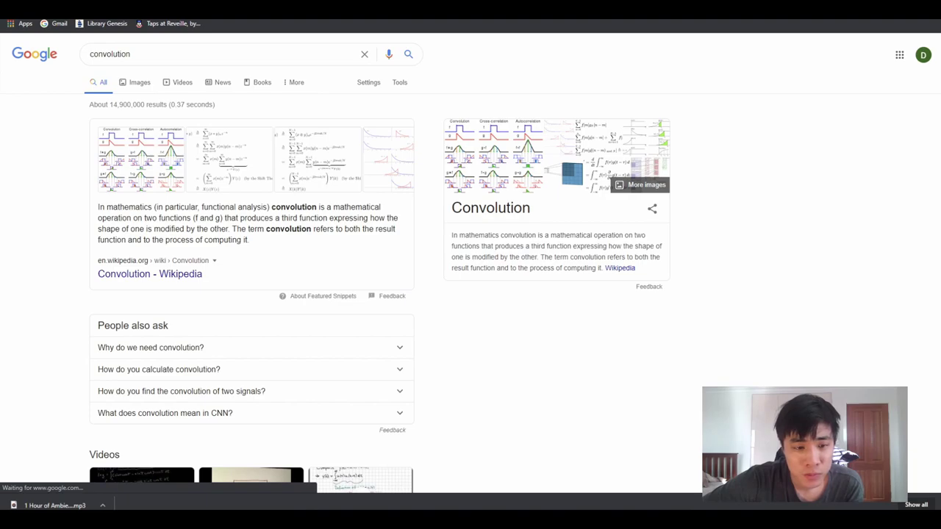
- Skim down the Google results for convolution
scroll(470, 263, down, 1)
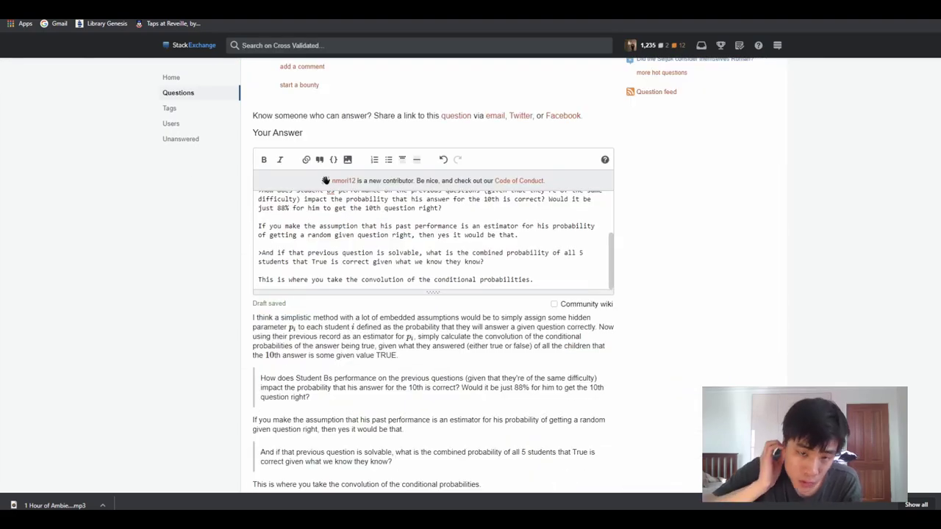
scroll(433, 280, up, 4)
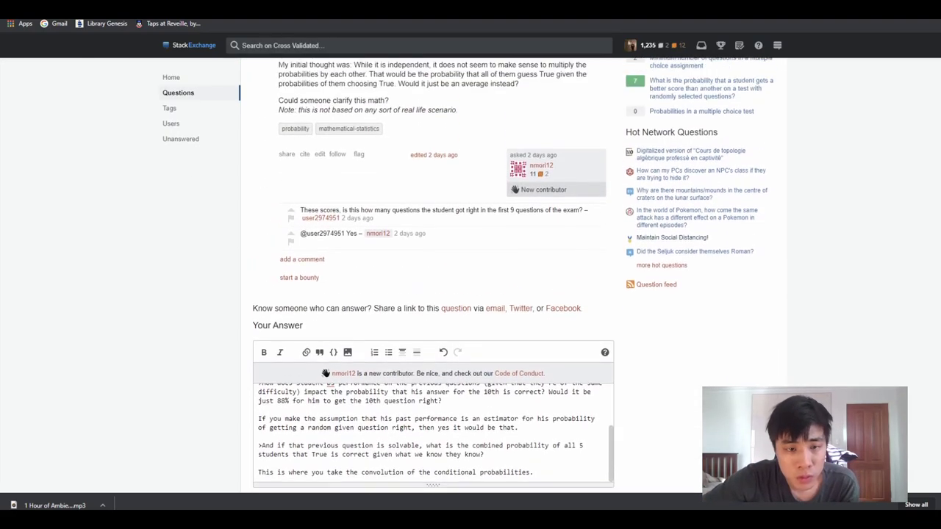
scroll(434, 279, down, 1)
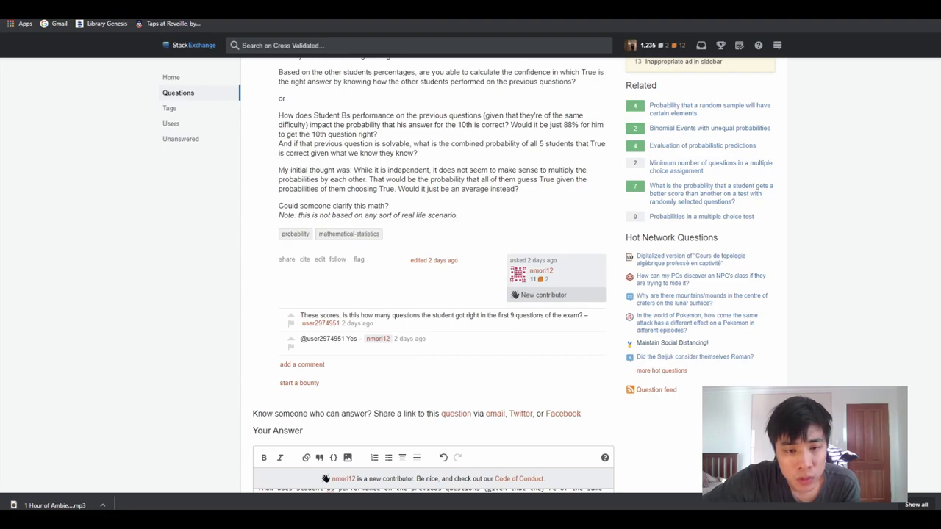
scroll(433, 276, up, 2)
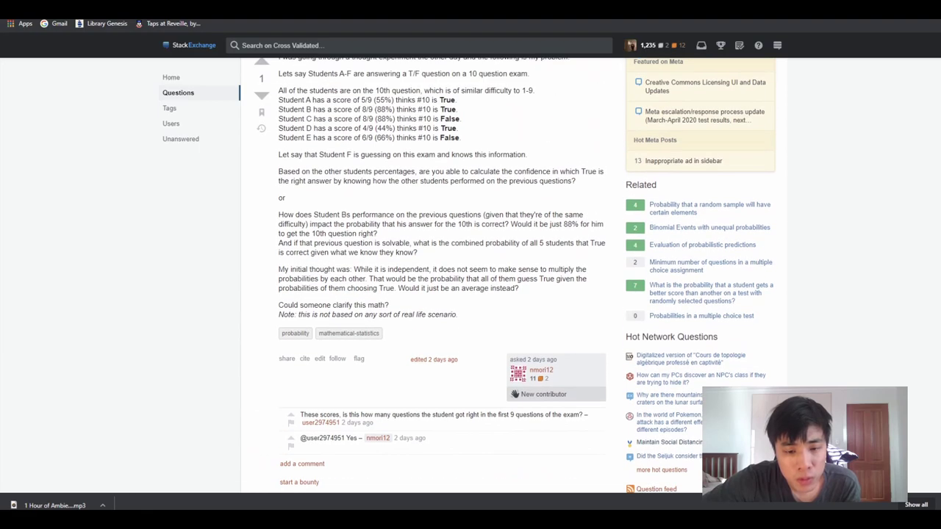
scroll(434, 276, up, 2)
scroll(434, 276, down, 1)
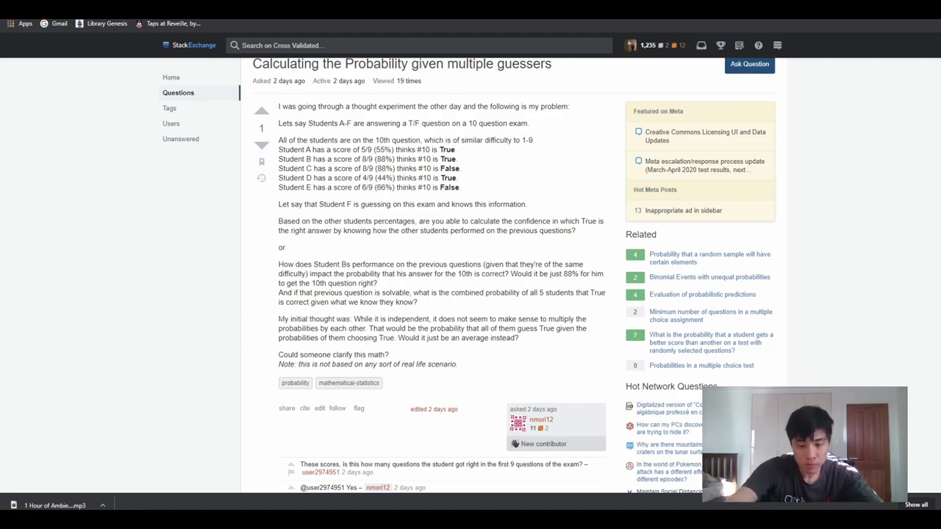
- Search Google in a new tab for 'given two guessers what is the probability' and skim the results
key(ctrl+t)
text(given two)
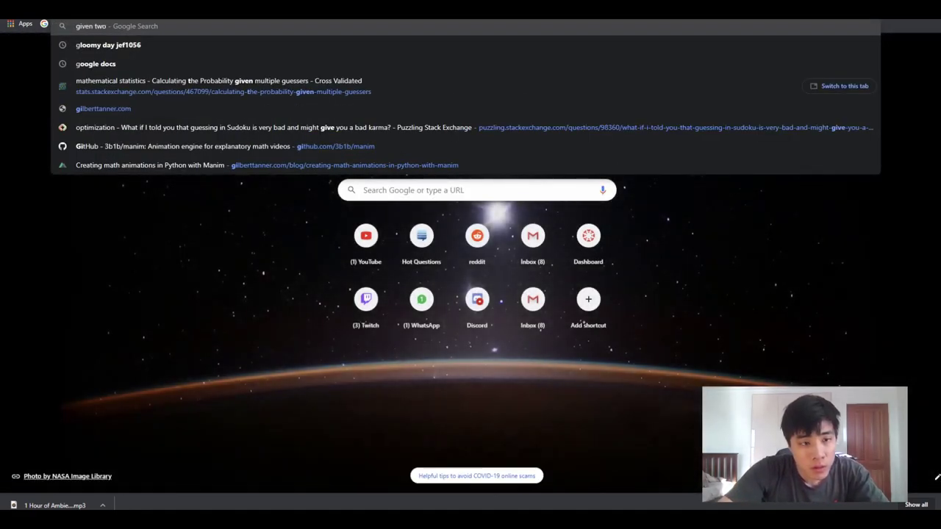
text( guessers)
key(Return)
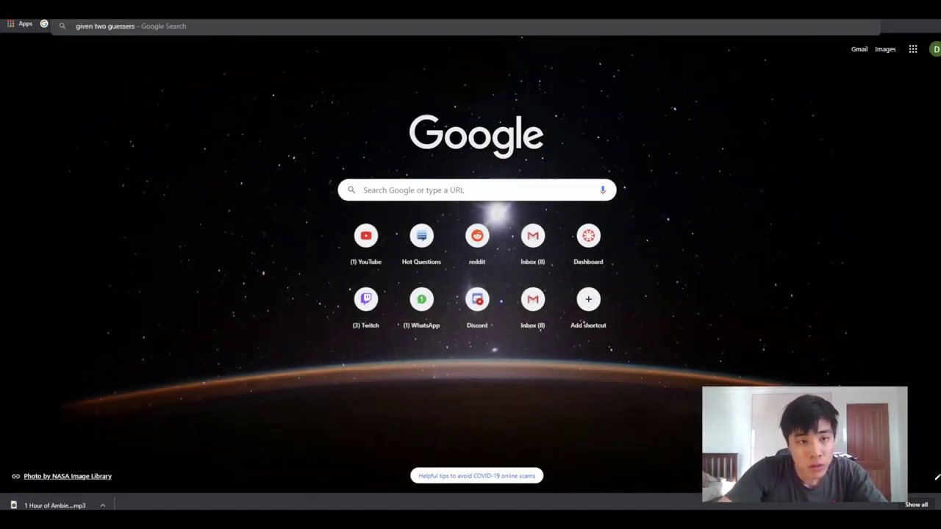
text( what is the proba)
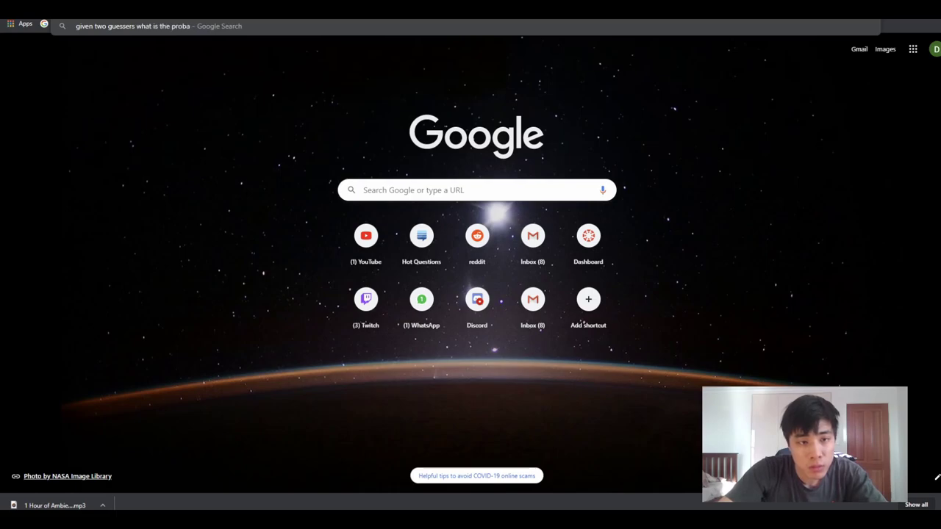
text(bility)
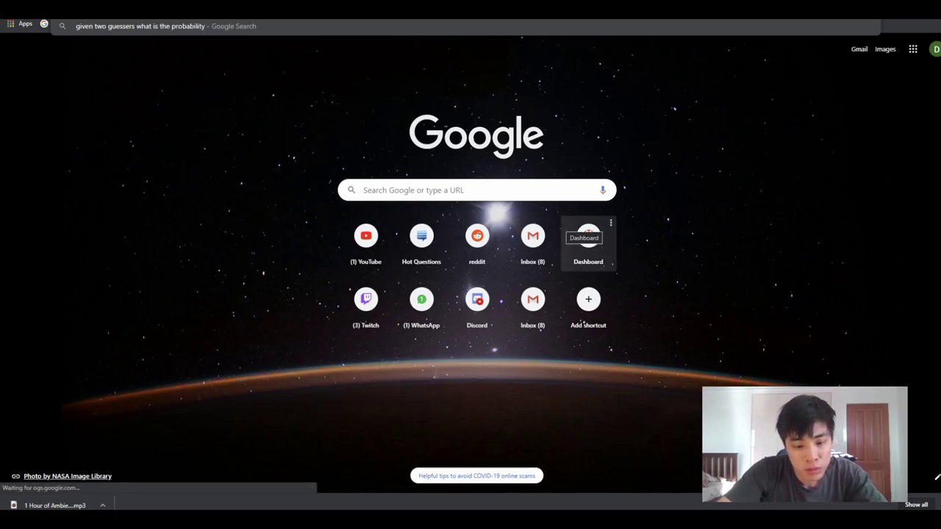
key(Return)
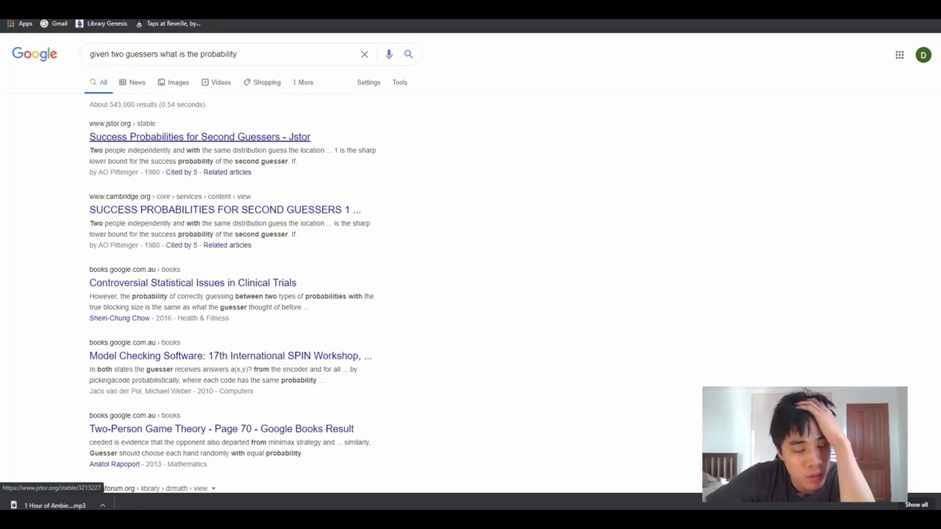
scroll(198, 137, down, 2)
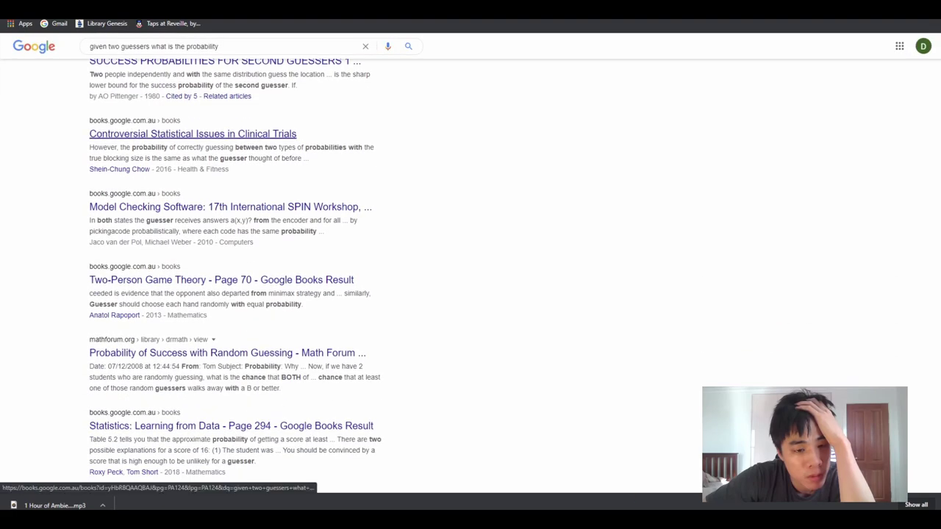
scroll(199, 137, down, 2)
scroll(199, 137, up, 2)
scroll(198, 137, up, 2)
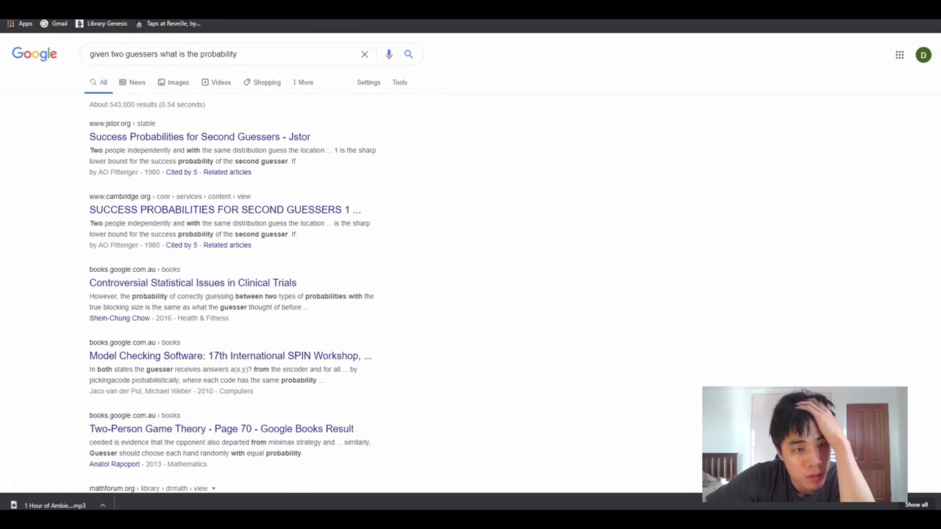
- Replace the query with 'success probability given two people say different things' and search
drag(236, 53, 158, 54)
key(ctrl+a)
text(su)
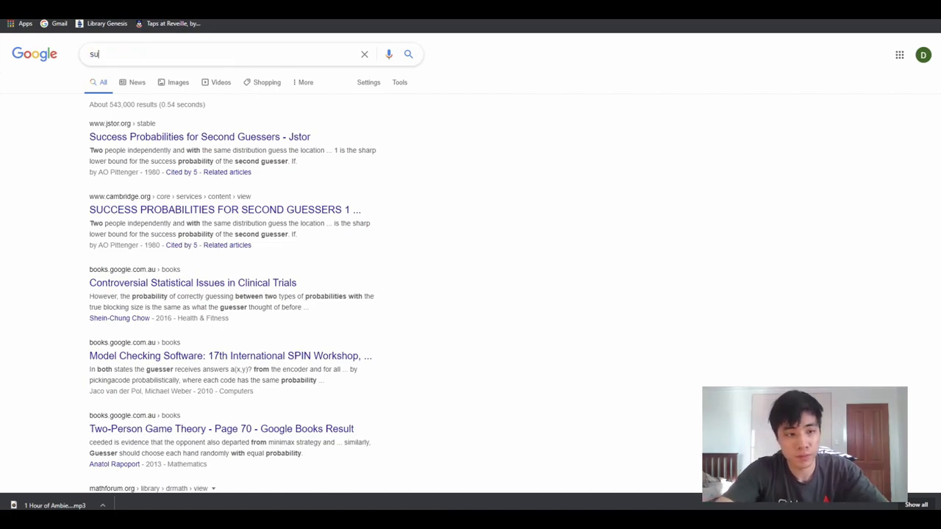
text(ccess probability )
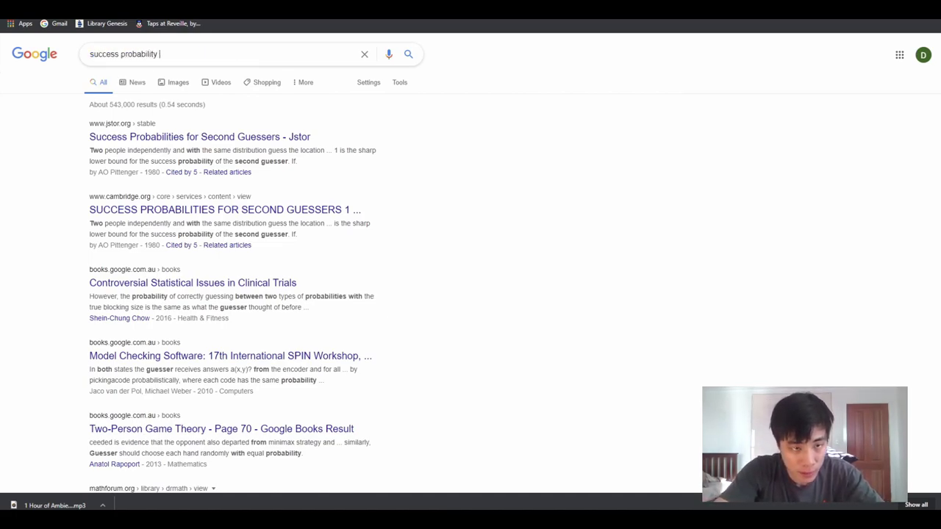
text(given two peo)
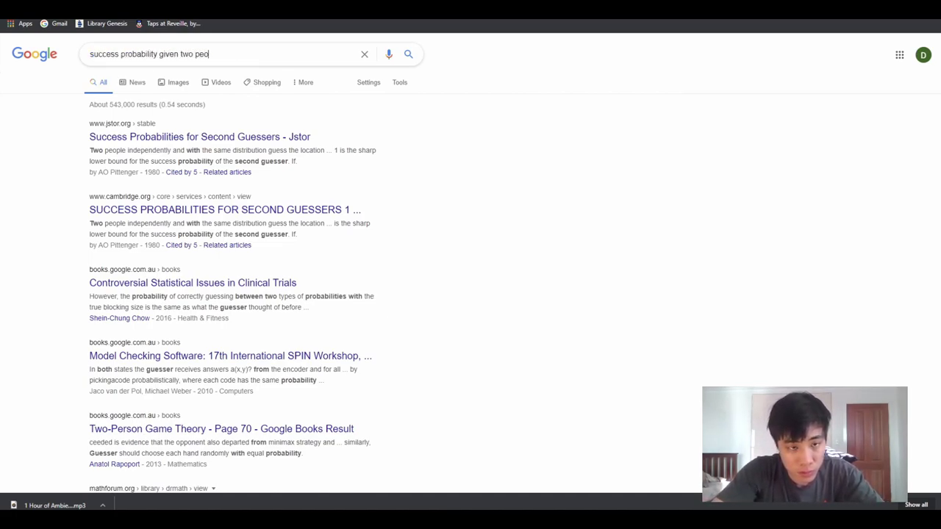
text(ple say diff)
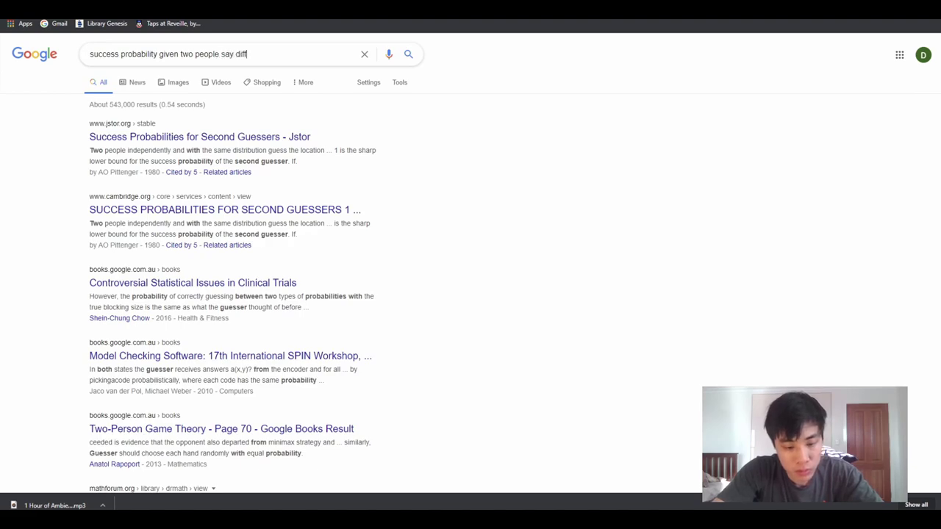
text(erent things)
key(Return)
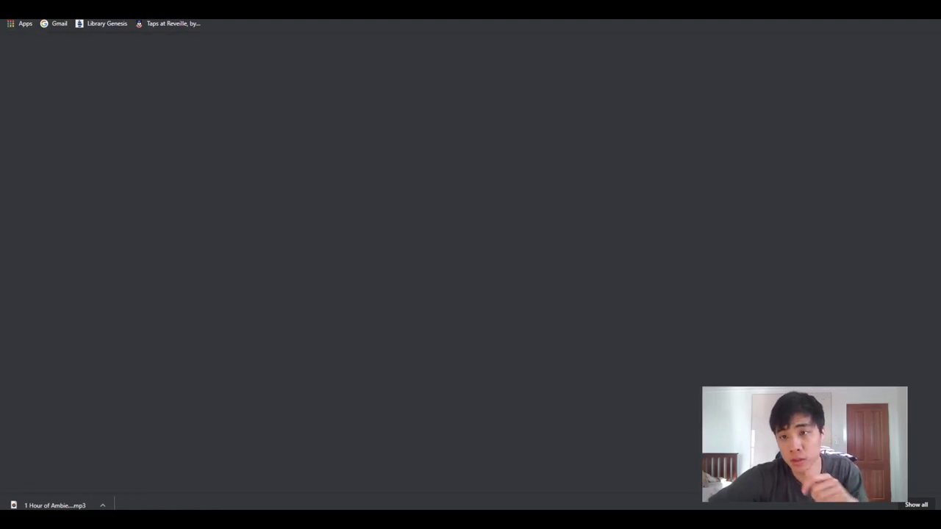
- Search Google in a new tab for 'bayes rule multiple even'
key(ctrl+t)
text(bayes rule)
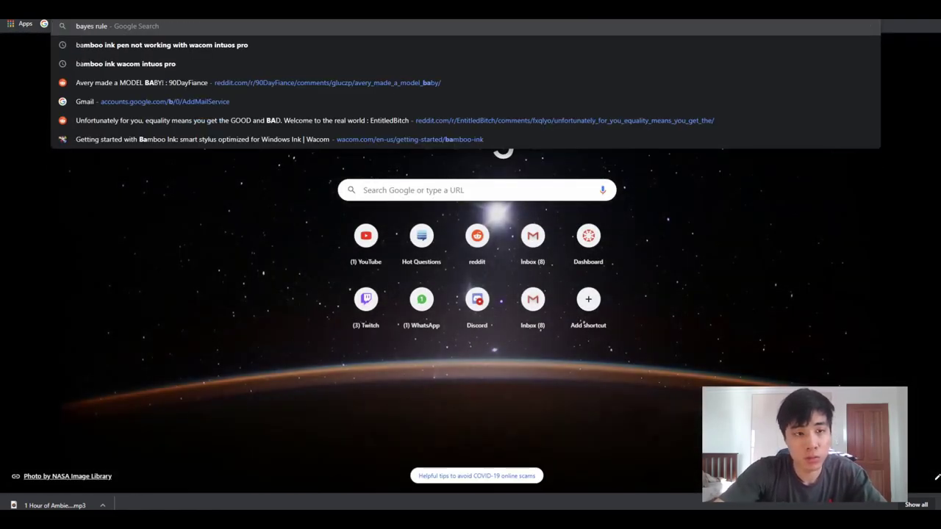
text( multip)
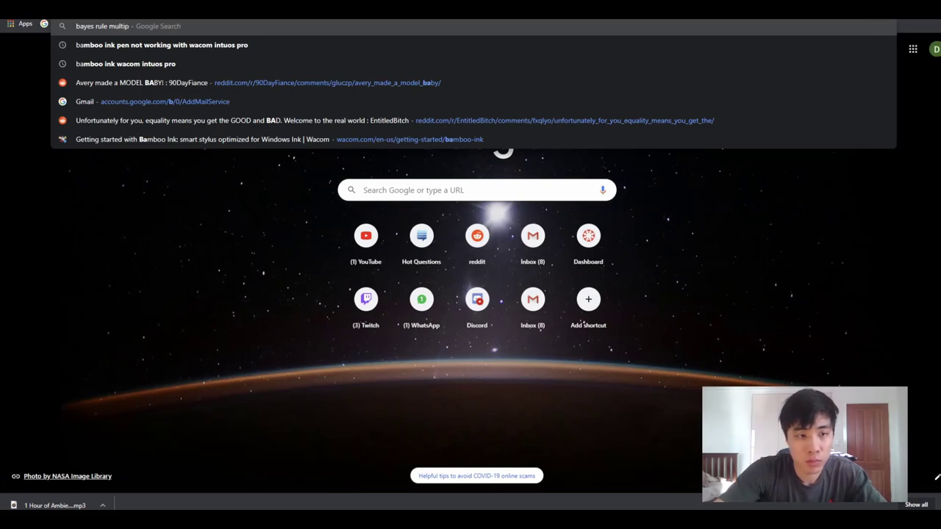
text(le even)
key(Return)
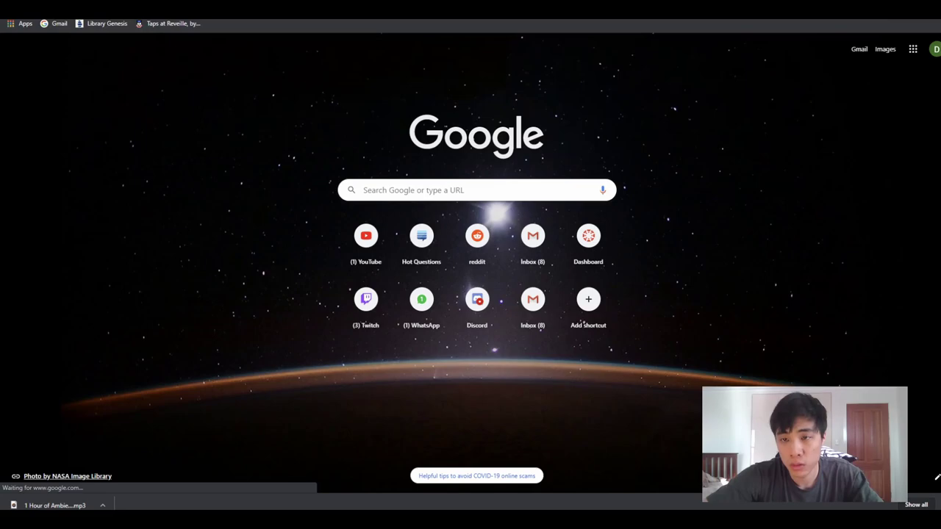
- Reword the search to Bayes rule for multiple conditions and open the two-conditioned-events results
key(alt+Left)
text(ba)
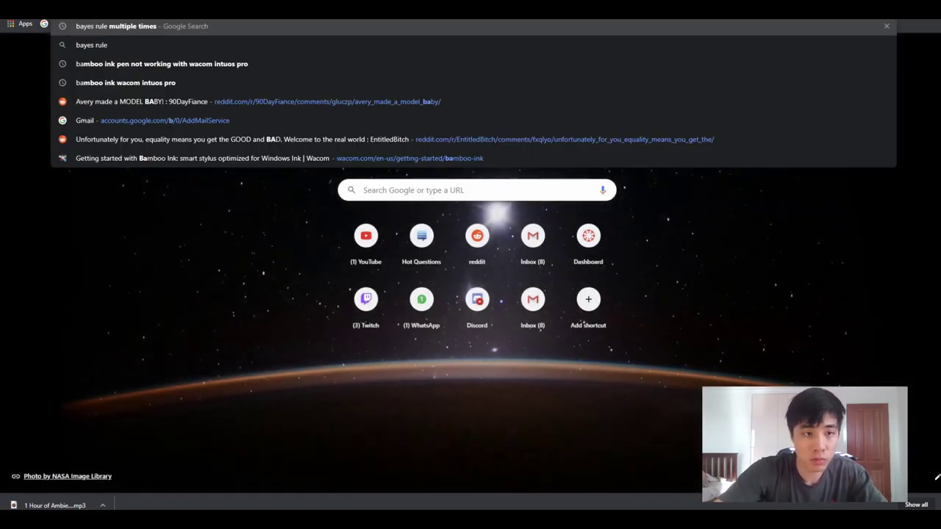
text( for multiple cond)
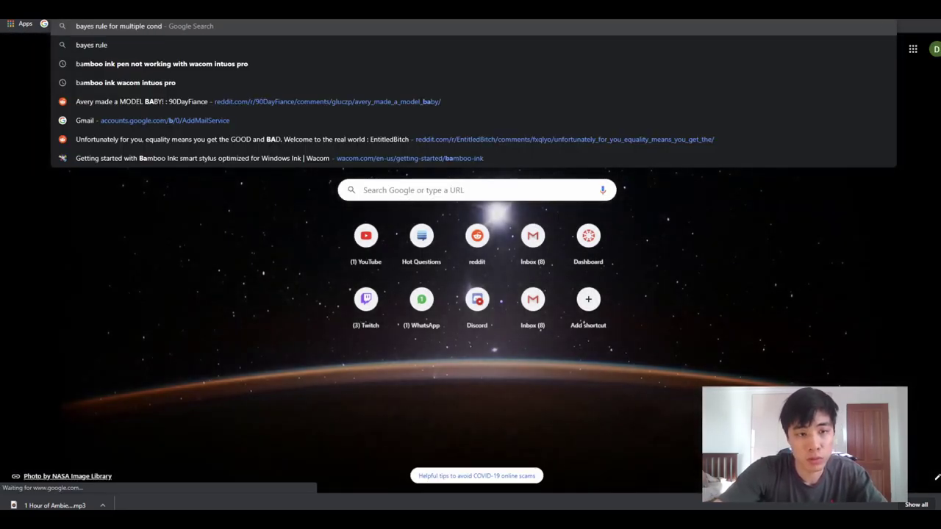
text(itions)
key(Return)
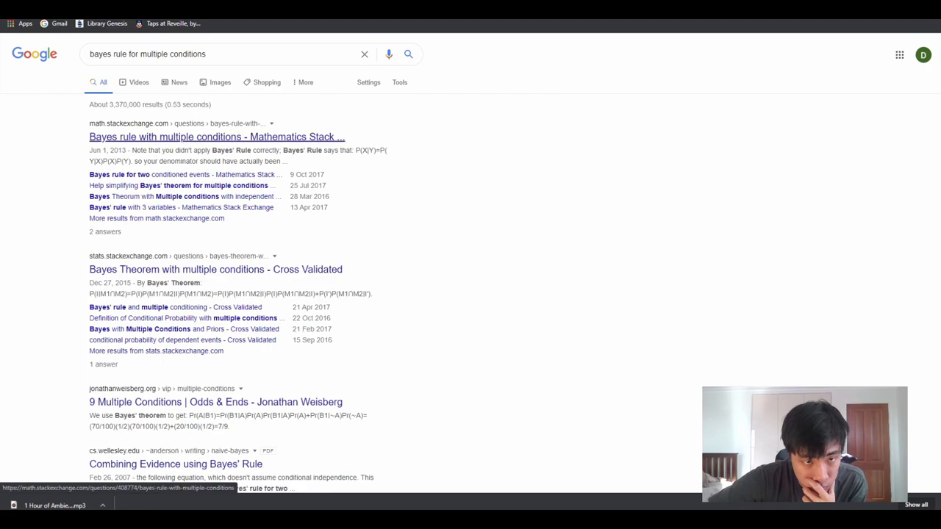
click(217, 136)
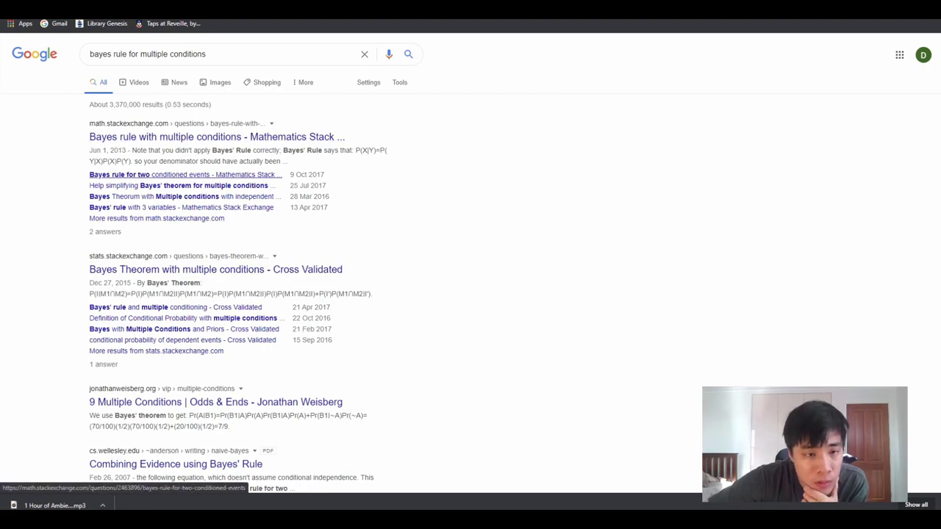
click(215, 269)
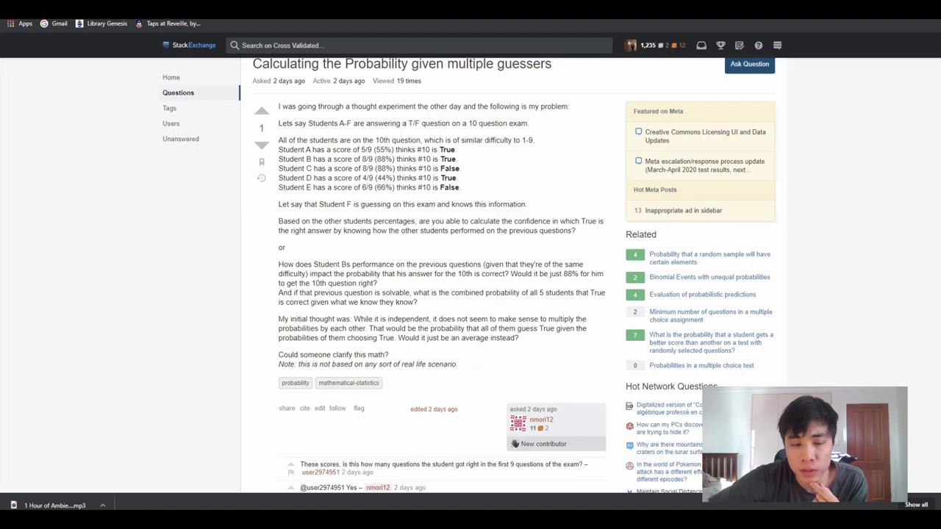
- Scroll down through the drafted answer to the multiple-guessers question, then back up to its title
scroll(441, 294, down, 1)
scroll(441, 294, down, 1)
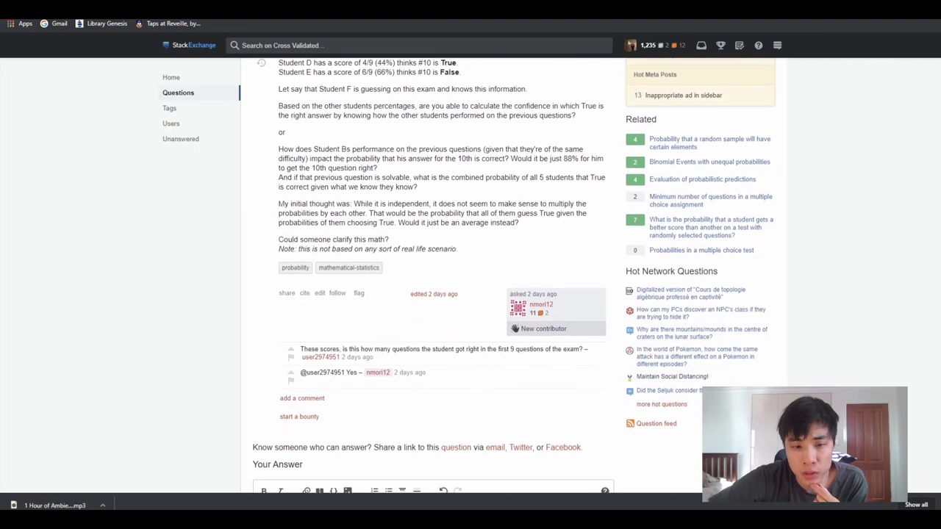
scroll(441, 294, down, 1)
scroll(441, 294, down, 2)
scroll(441, 294, down, 1)
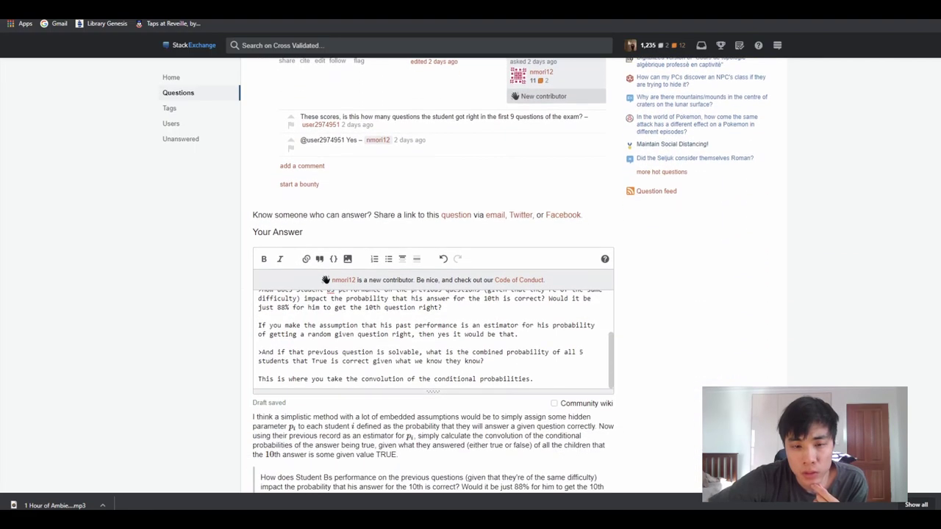
scroll(434, 294, down, 3)
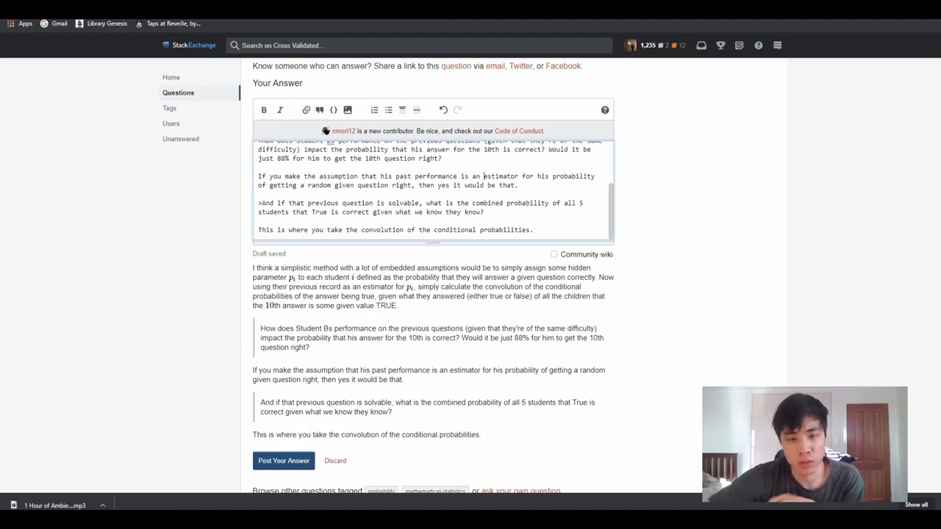
scroll(483, 228, up, 1)
scroll(434, 191, up, 1)
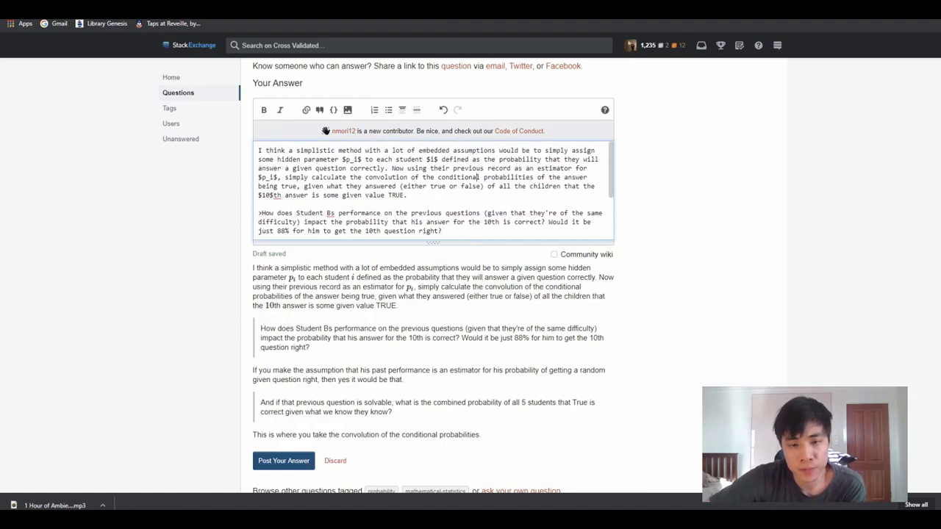
scroll(434, 279, up, 2)
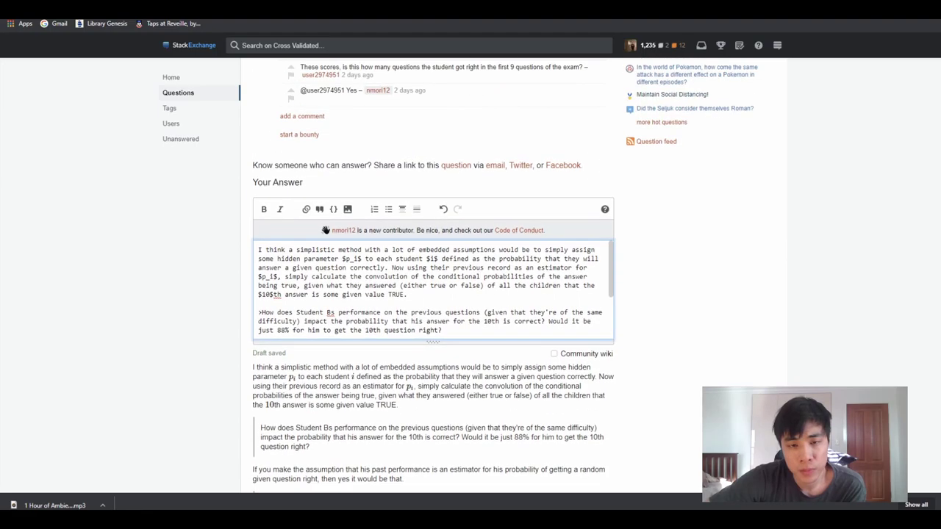
scroll(434, 279, up, 1)
scroll(434, 279, up, 1)
scroll(434, 279, up, 1)
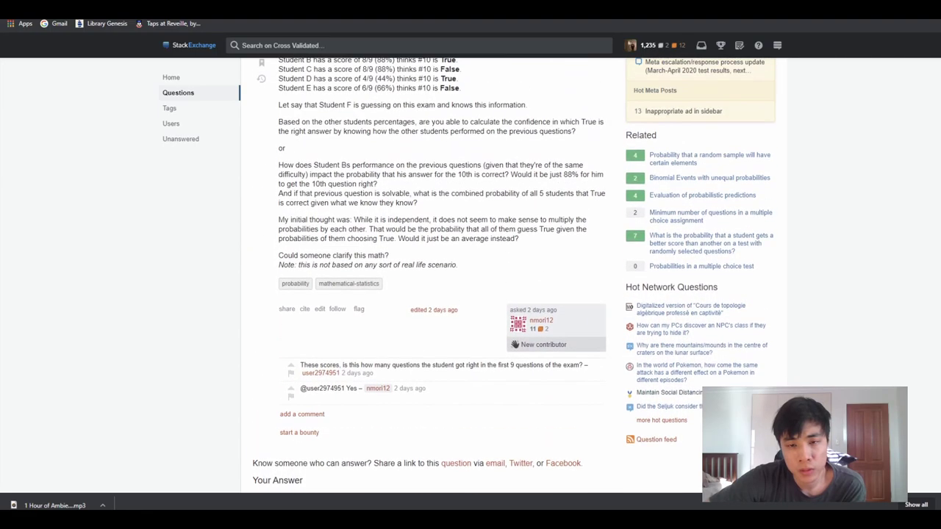
scroll(433, 279, down, 1)
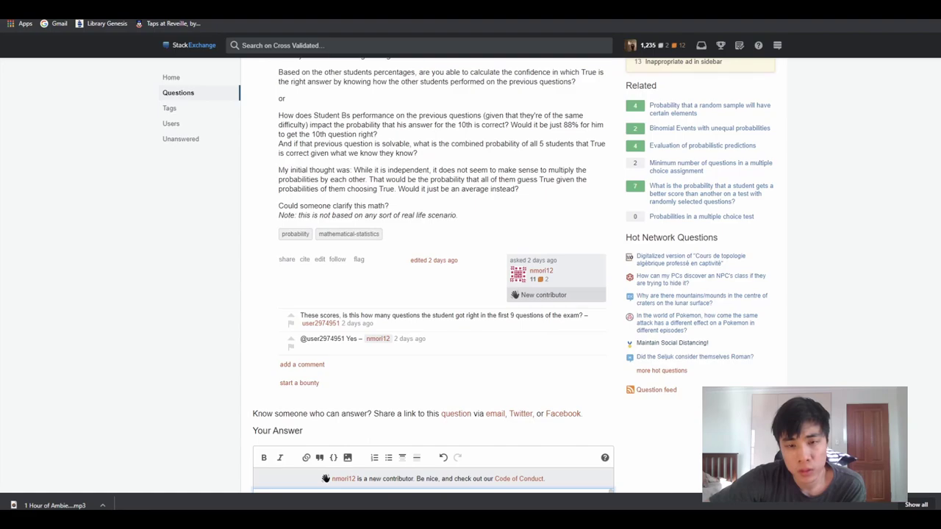
scroll(433, 279, up, 2)
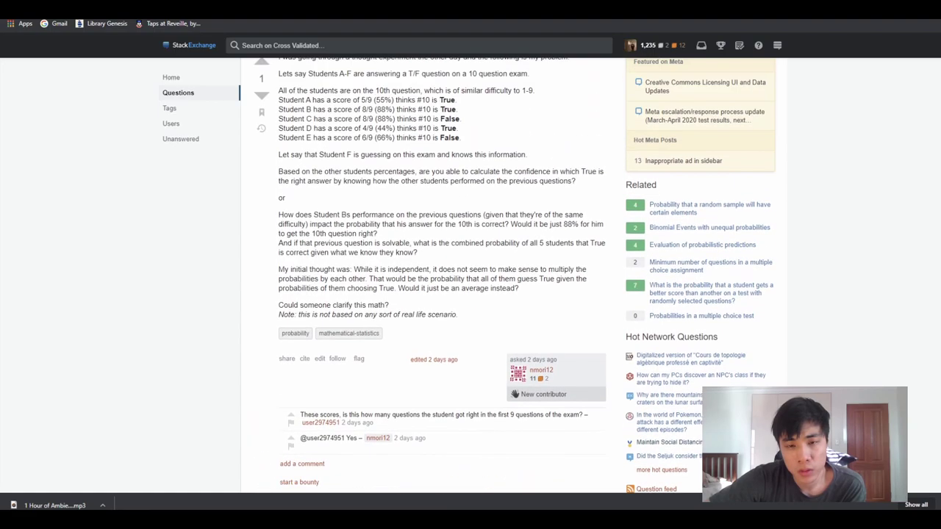
scroll(433, 279, up, 1)
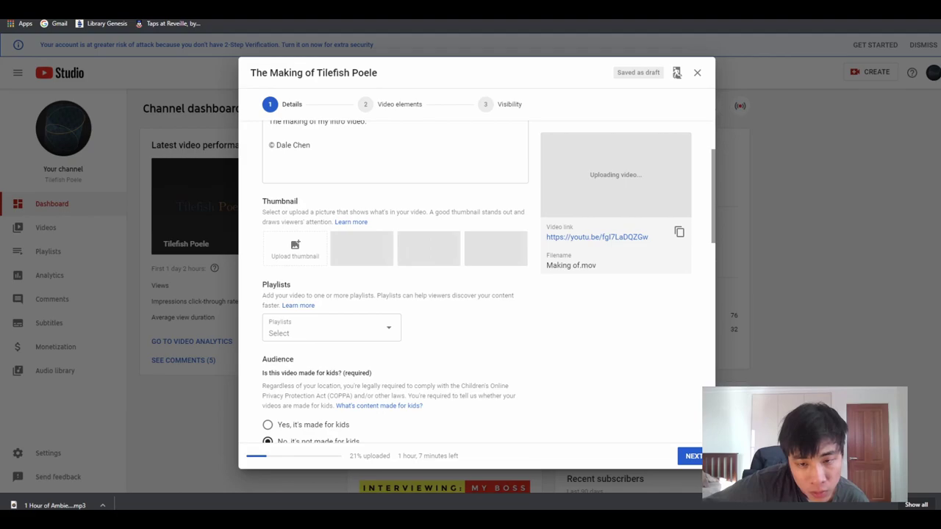
- Edit the last entry in the Tags box so 'visual studio' becomes 'visual studio code'
scroll(463, 294, down, 3)
scroll(463, 294, up, 1)
scroll(462, 294, down, 3)
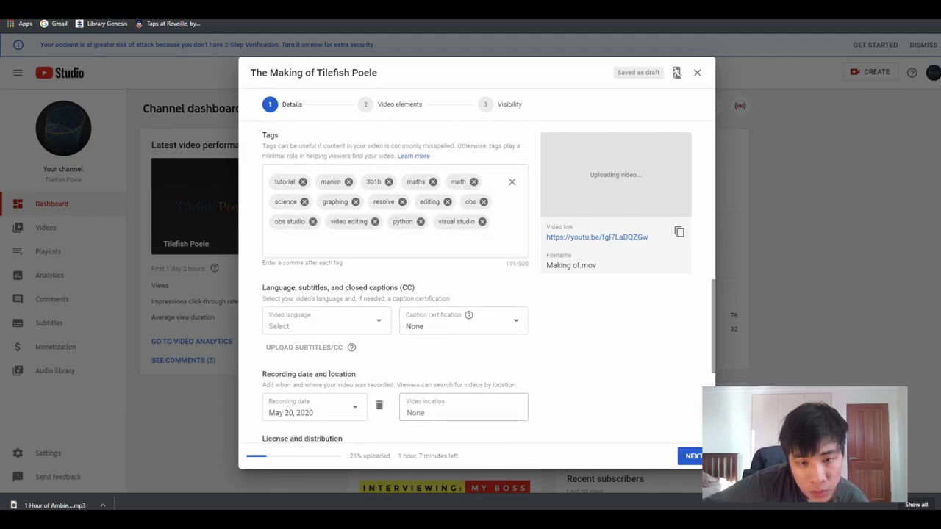
click(396, 243)
key(BackSpace)
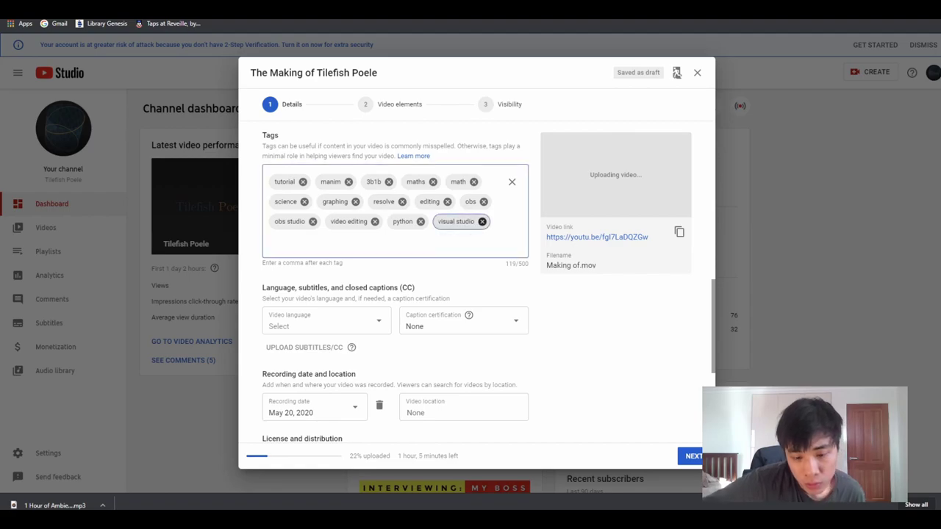
key(BackSpace)
text(code)
key(Return)
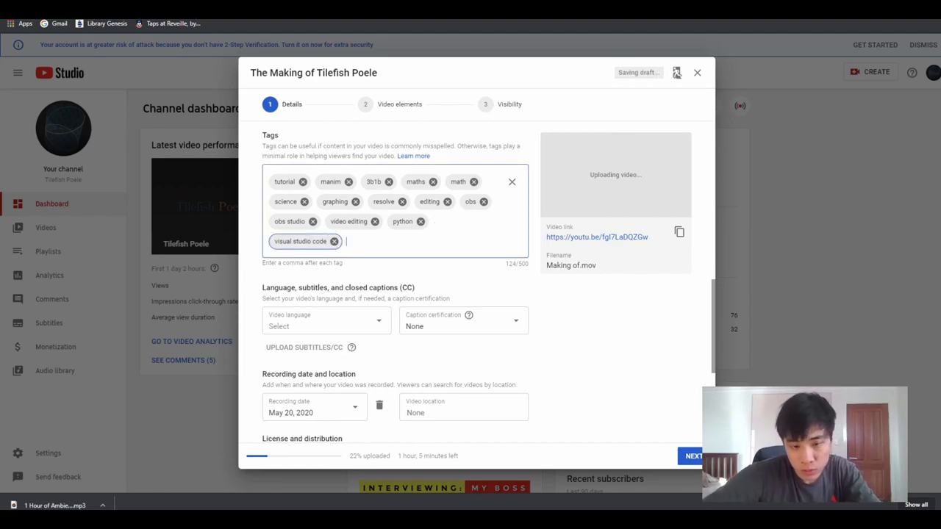
key(Tab)
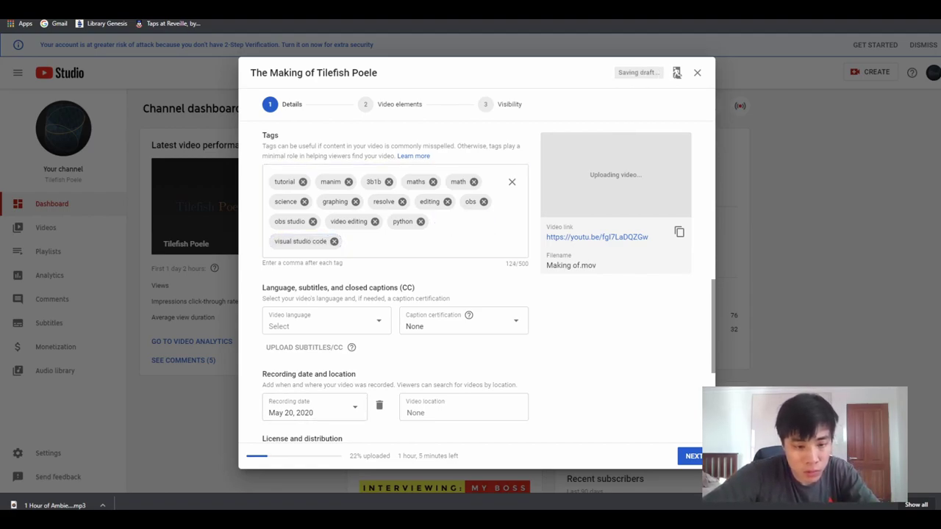
mouse_move(304, 507)
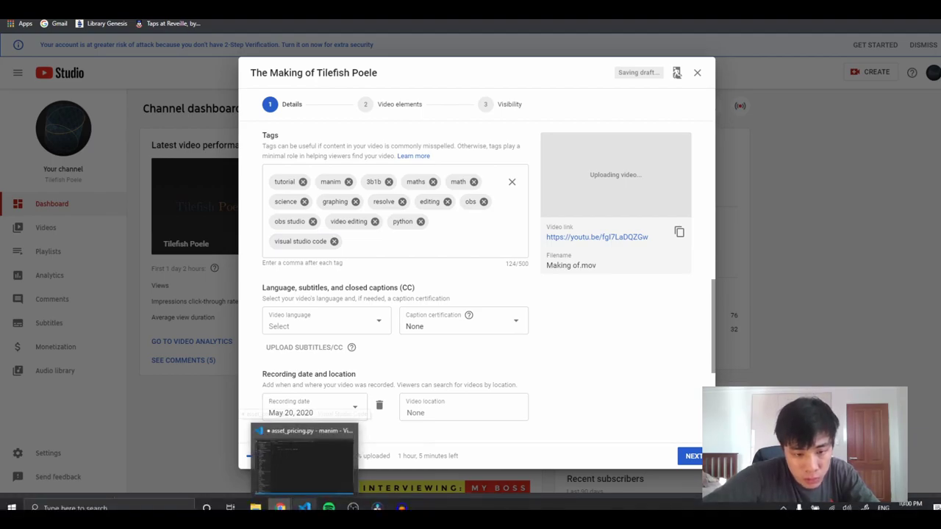
- Bring up Visual Studio Code and look over the earlier scene code in binary.py
click(304, 456)
key(ctrl+Tab)
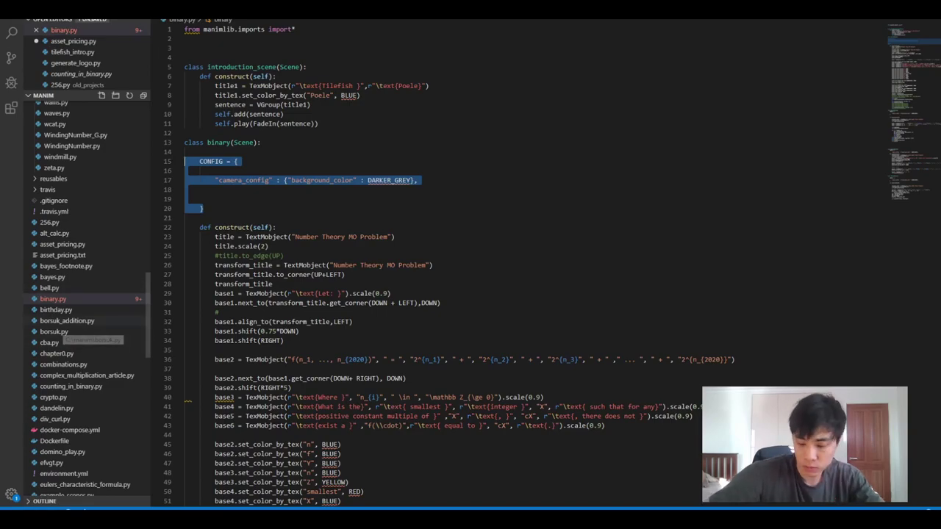
key(super)
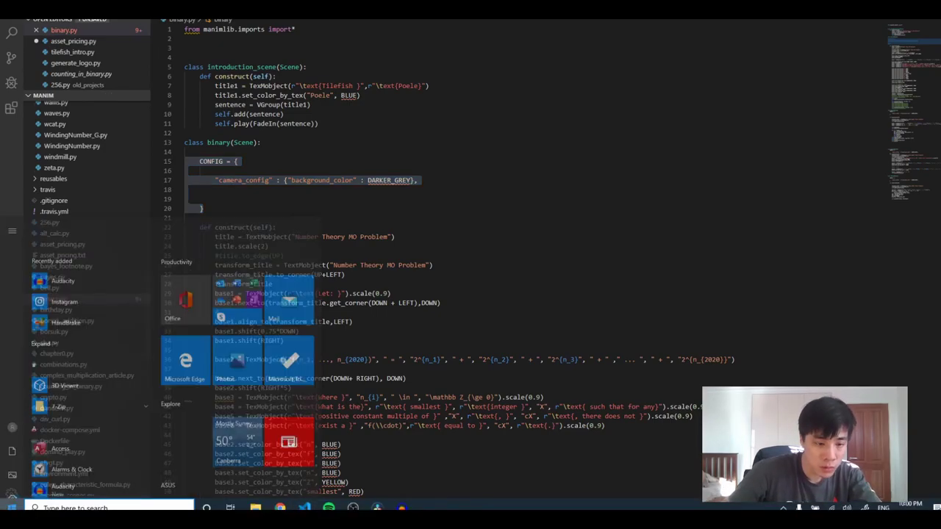
text(visua)
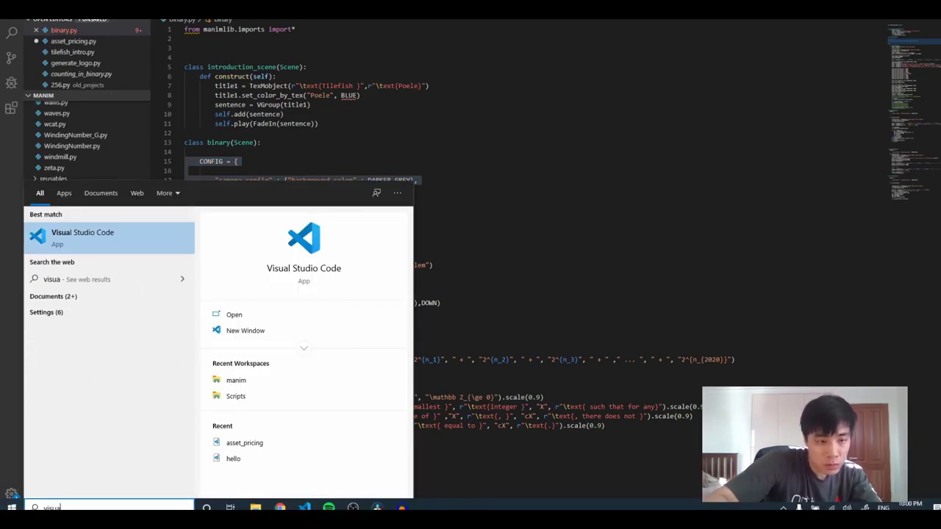
key(Escape)
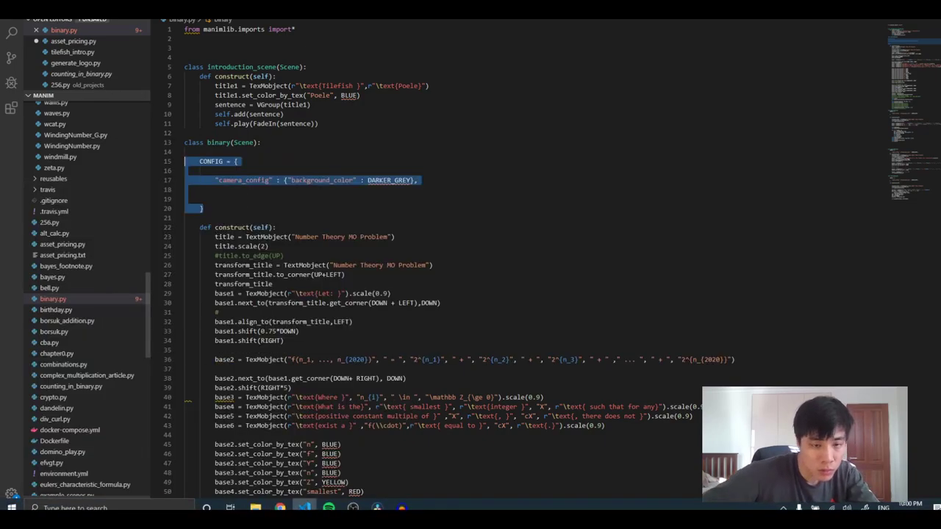
click(395, 237)
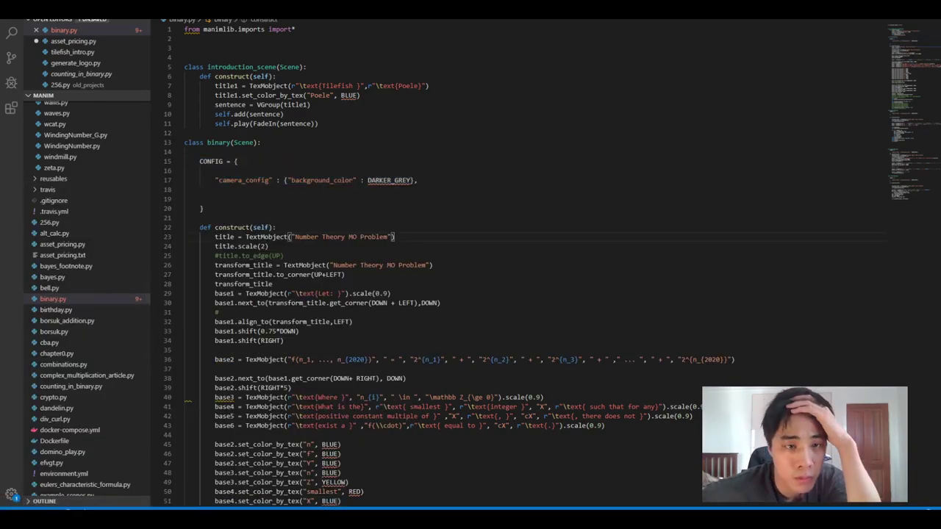
key(ctrl+Tab)
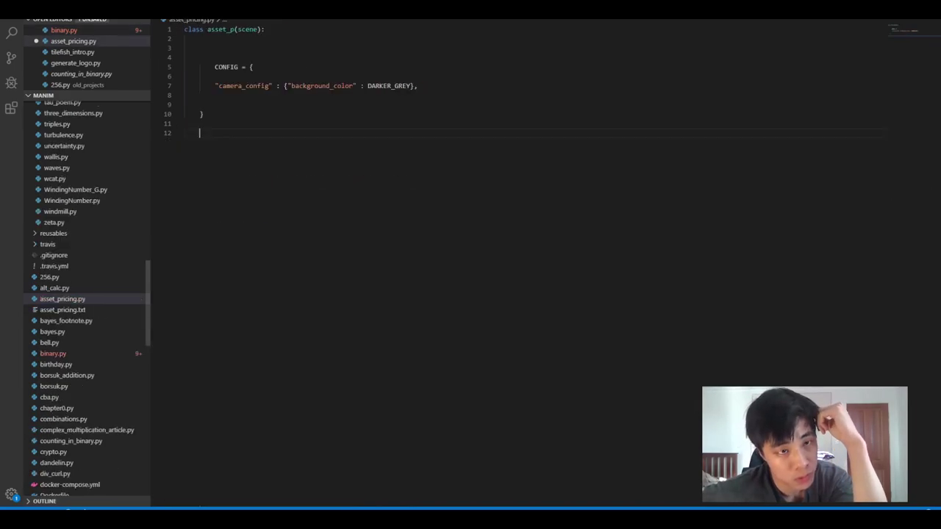
click(64, 30)
scroll(514, 264, down, 4)
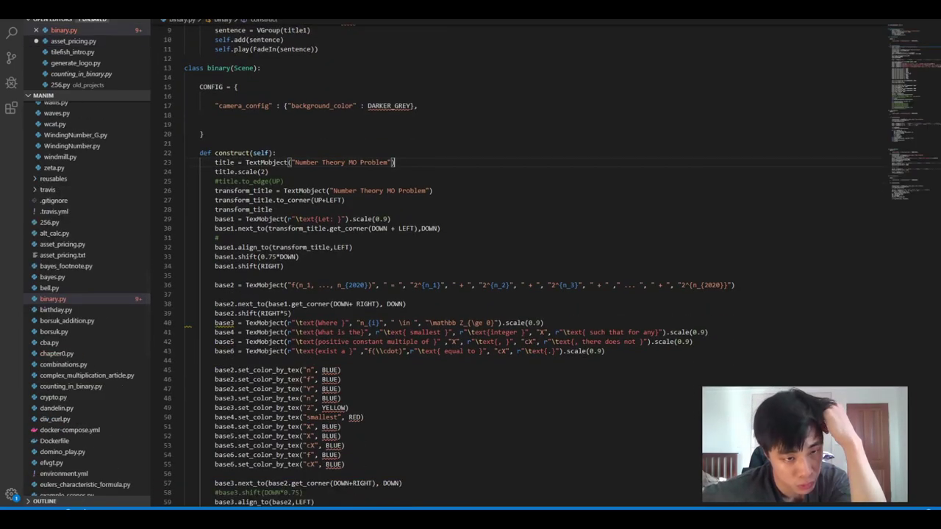
scroll(514, 265, down, 8)
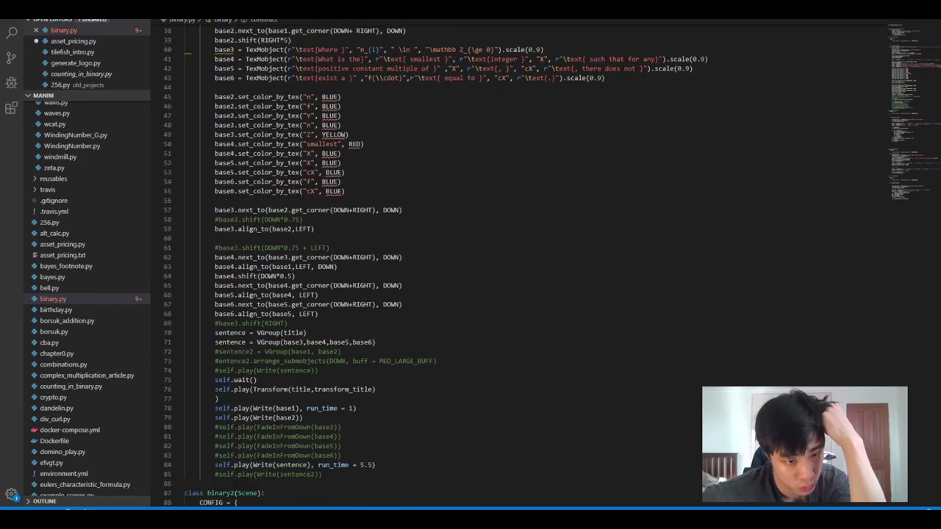
scroll(514, 264, down, 8)
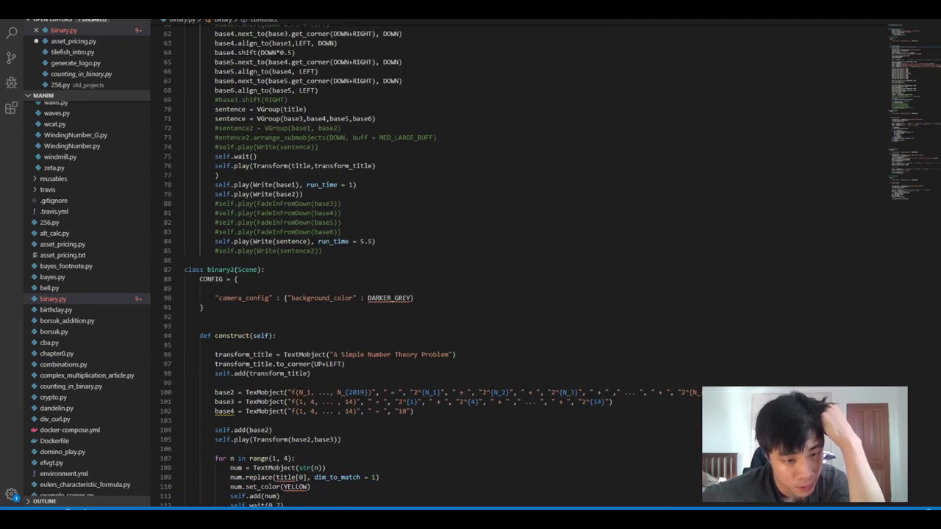
scroll(433, 264, up, 6)
scroll(434, 265, up, 8)
scroll(434, 264, up, 5)
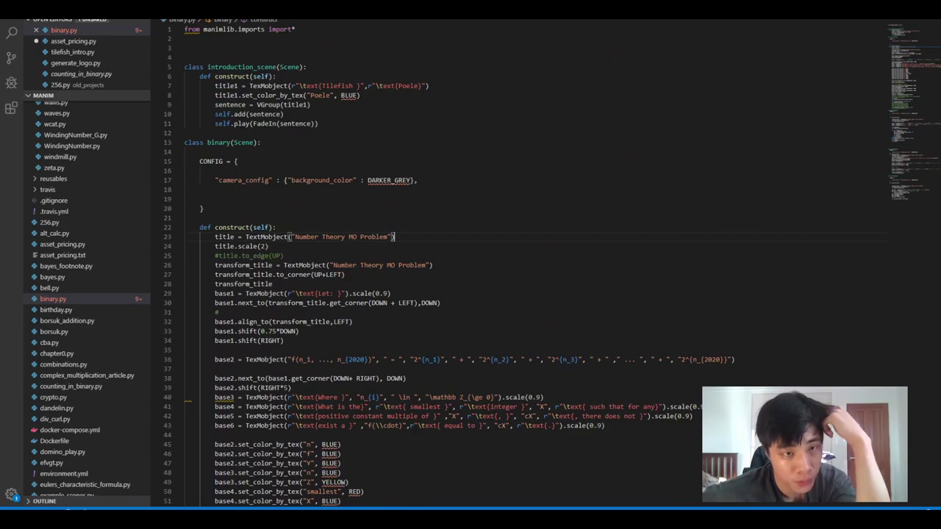
- Add a def construct(self) method with blank body lines in asset_pricing.py
key(ctrl+Tab)
text(de)
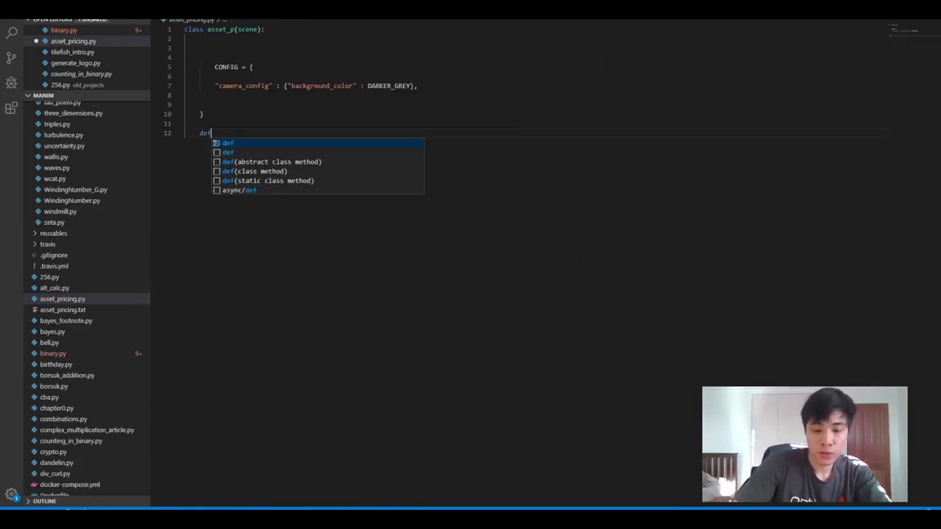
text(f construc)
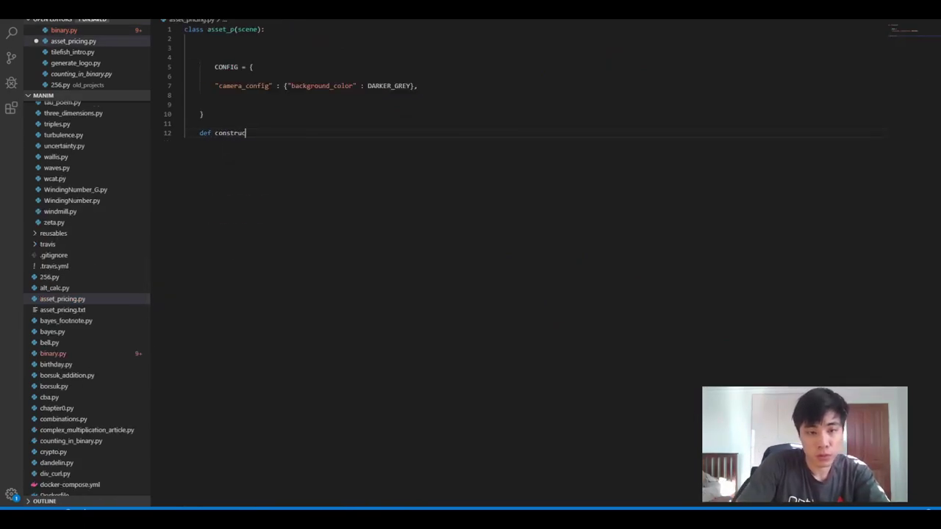
text(t(self)
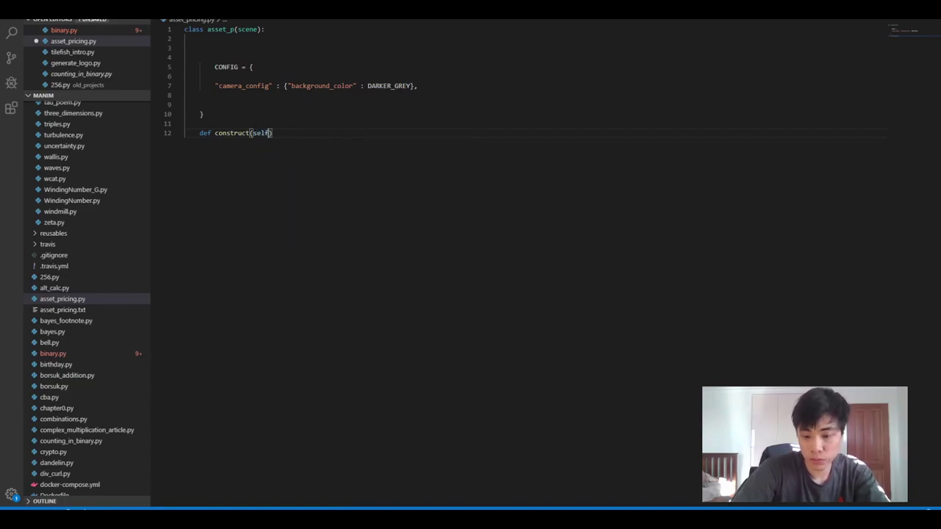
text(:)
key(Return)
key(Return)
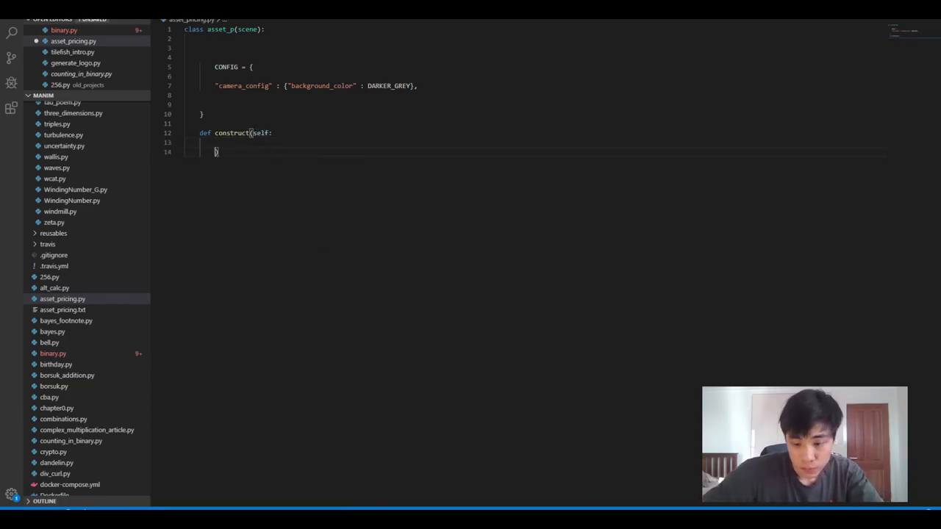
key(Return)
key(Return)
key(Return)
key(Return)
key(Return)
key(Return)
key(Return)
key(Return)
key(Return)
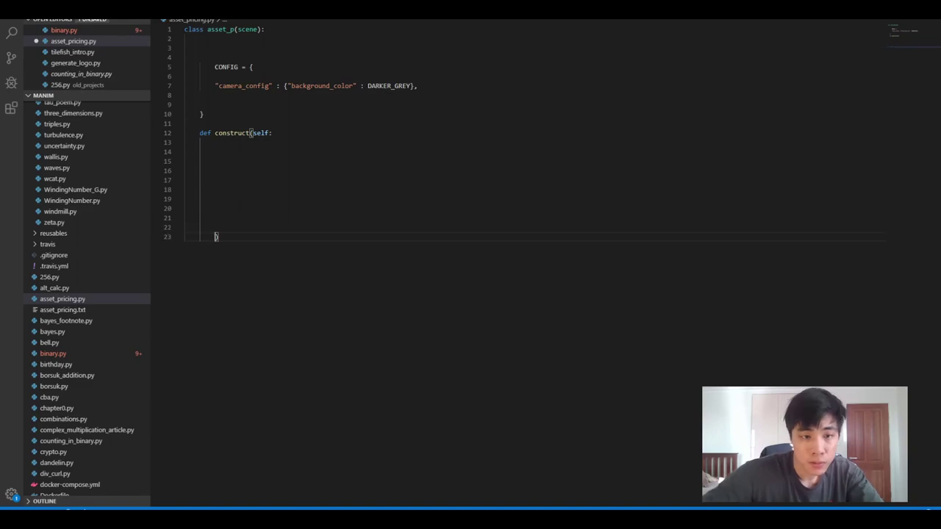
click(214, 180)
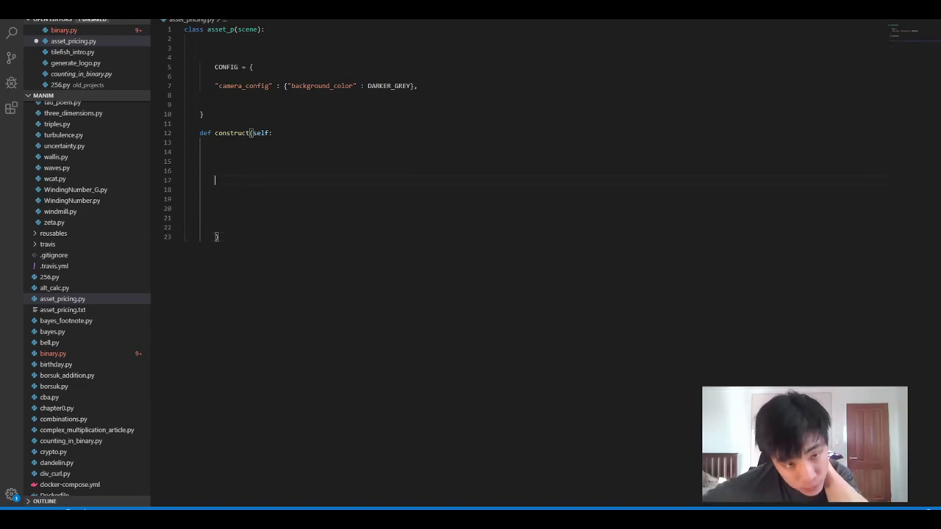
click(214, 161)
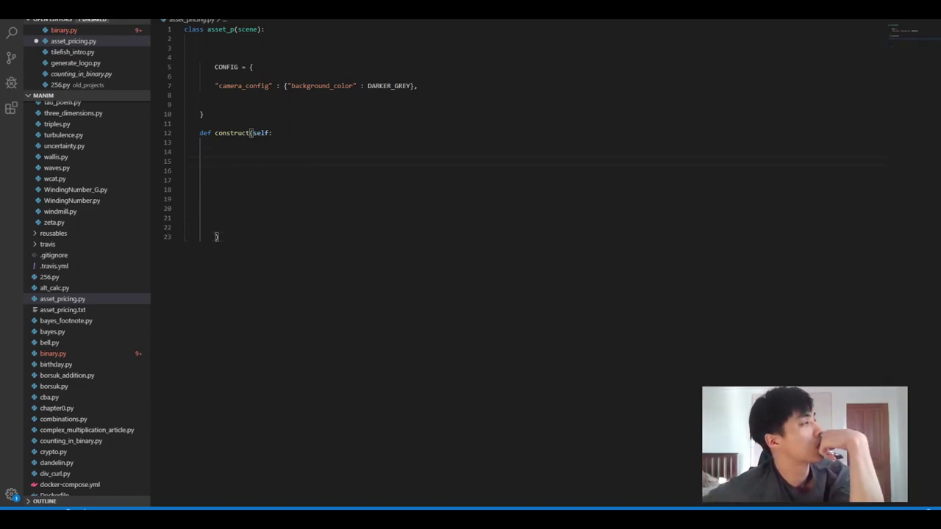
- Write title = TextMobject("Why real world probabilities are wrong (in derivatives pricing)") in the method
text(ti)
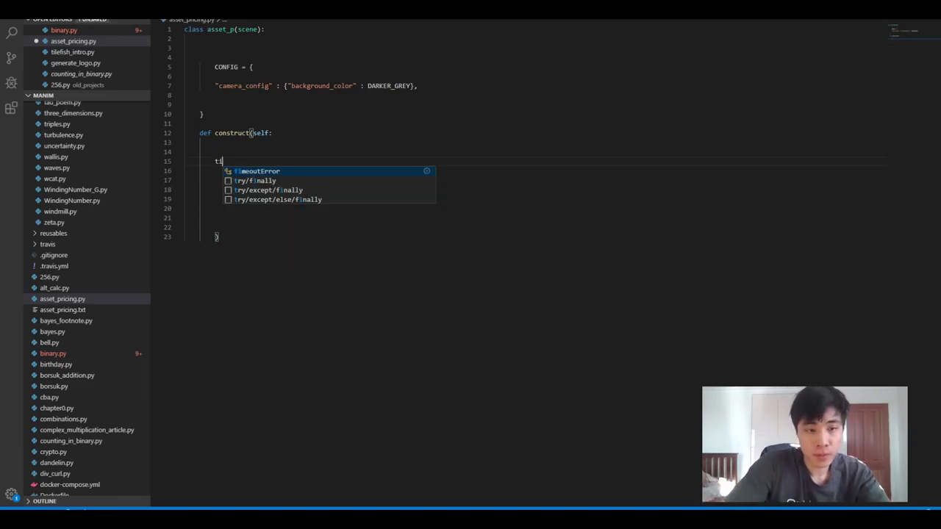
text(t)
text(le)
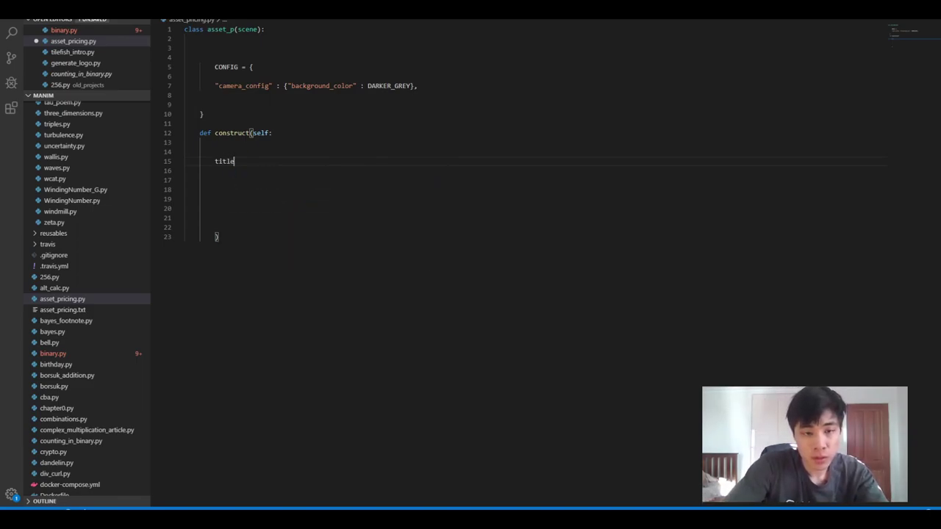
text( = Text)
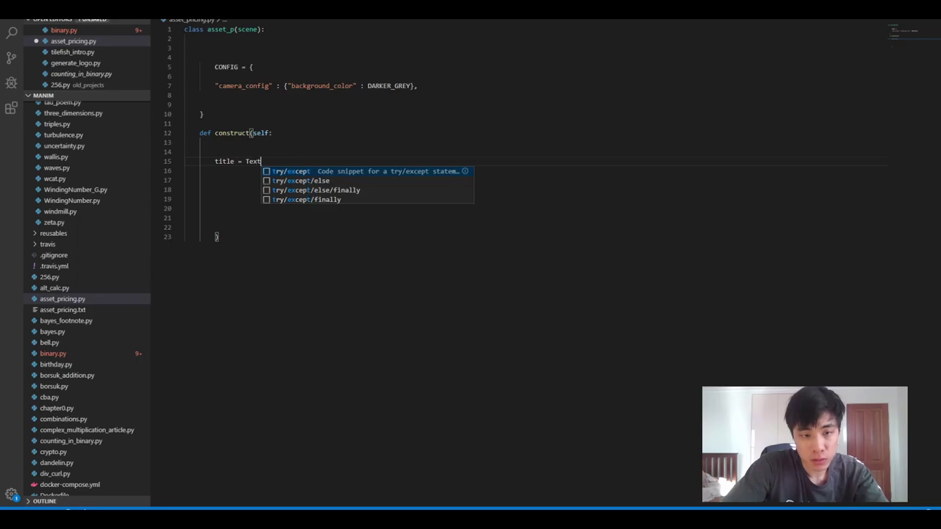
text(_mobject)
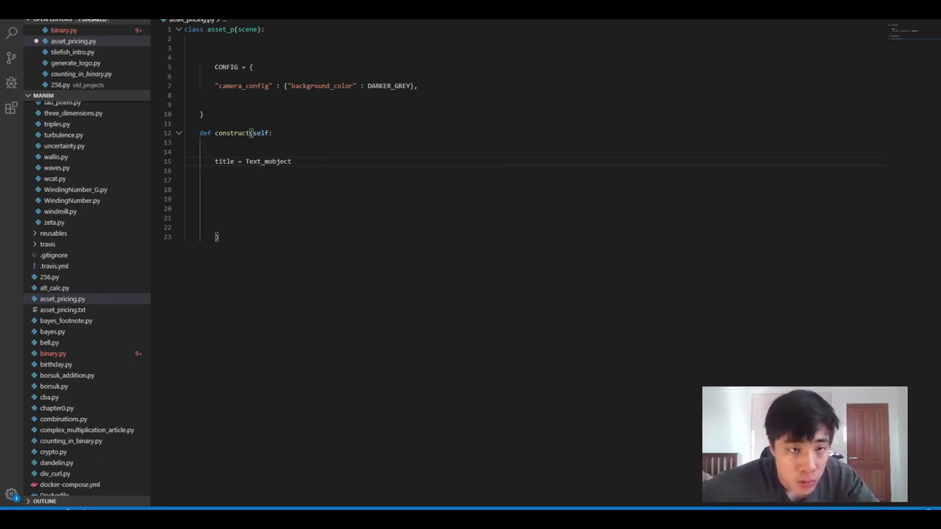
click(64, 30)
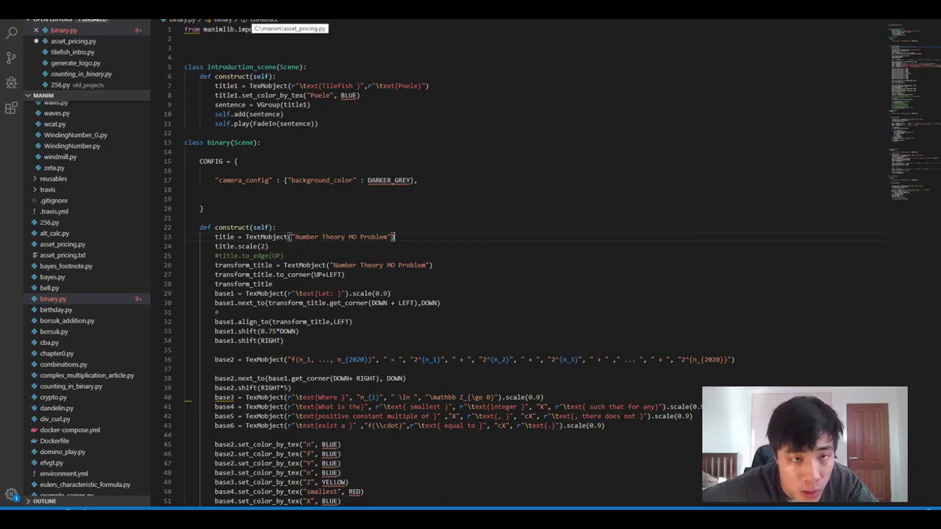
click(73, 41)
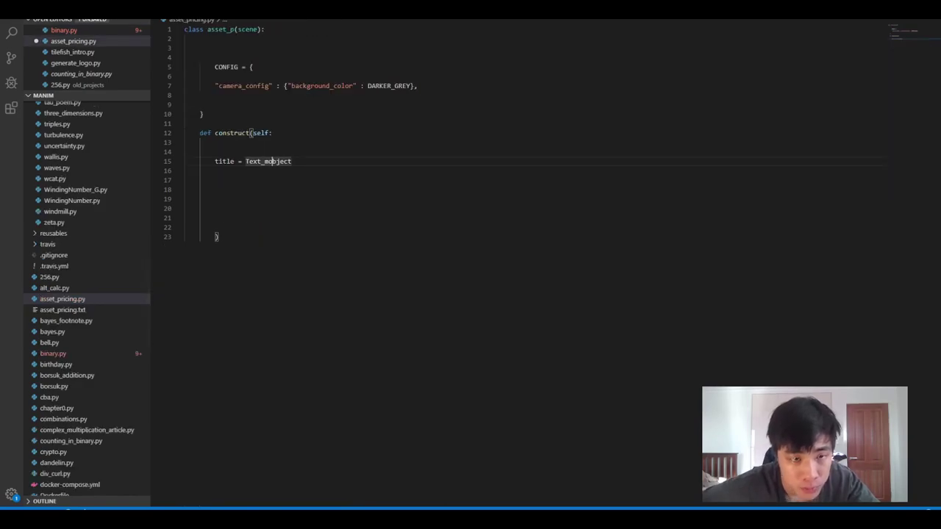
key(BackSpace)
key(BackSpace)
text(M)
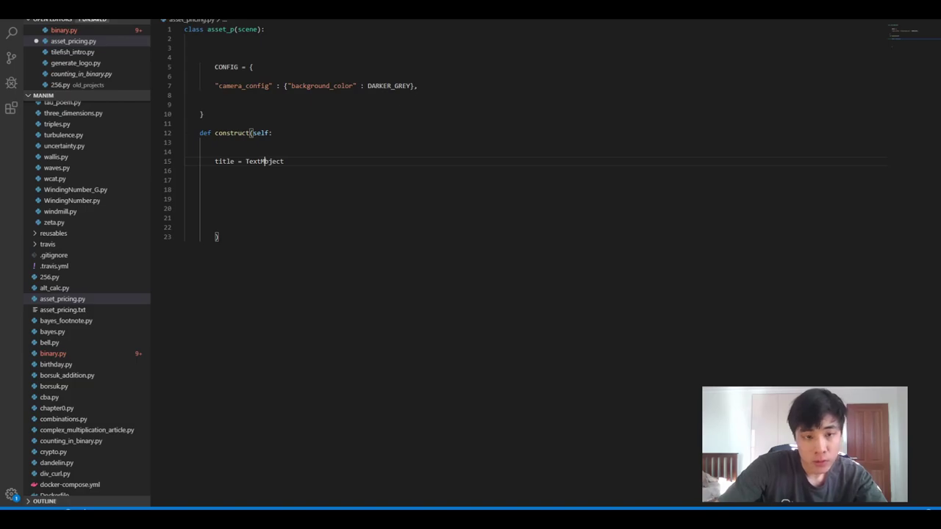
key(Down)
key(Up)
key(Up)
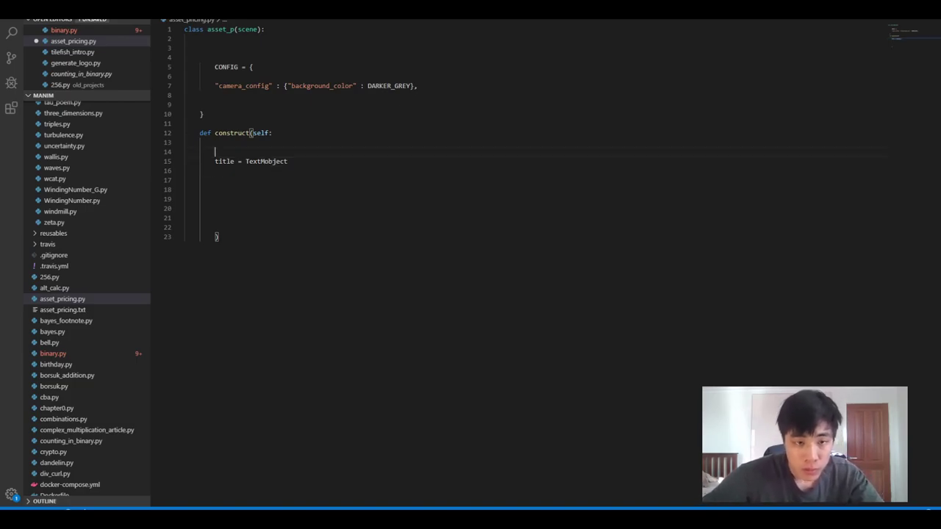
right_click(382, 162)
key(Escape)
text(()
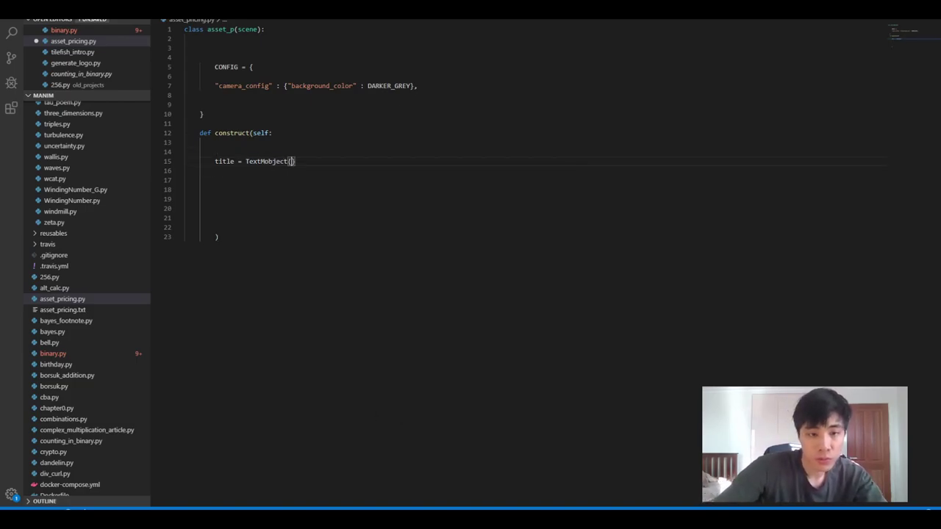
text("W)
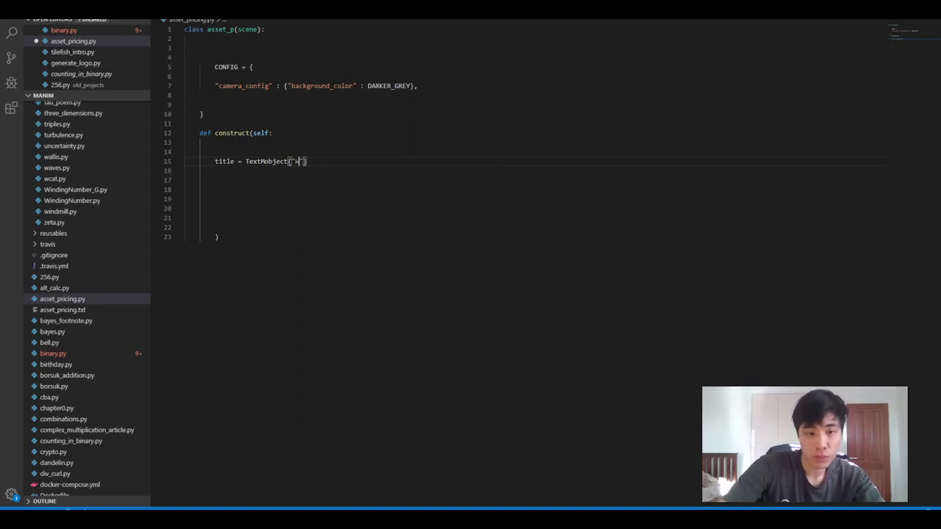
text(hy real world pr)
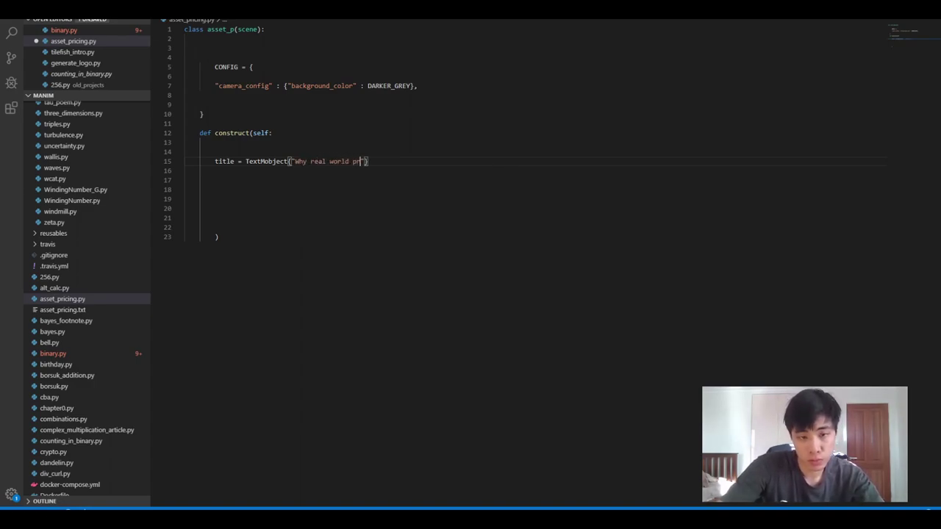
text(obabilities)
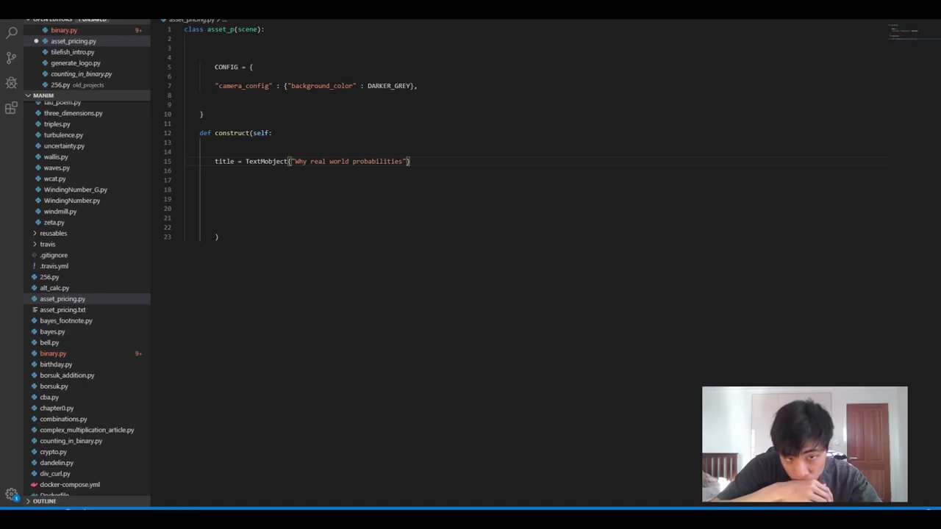
text( are wrong (in d)
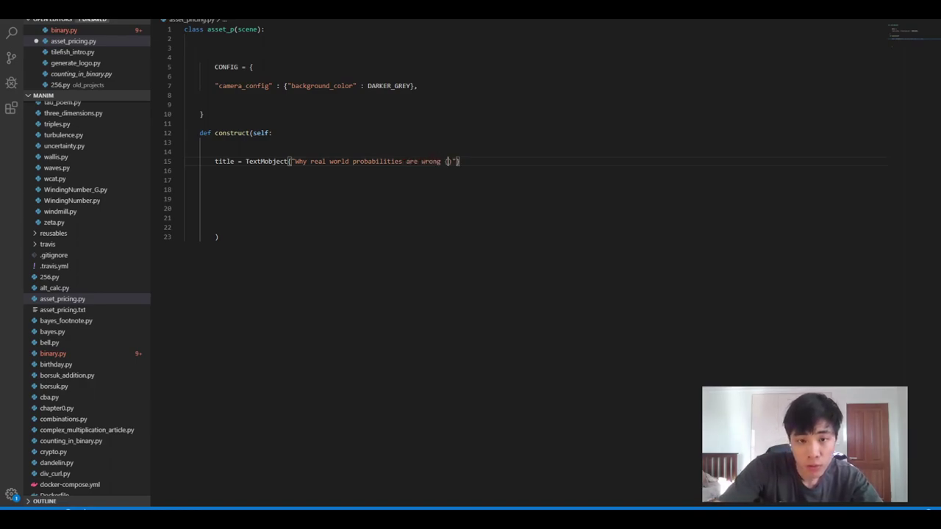
text(eriv)
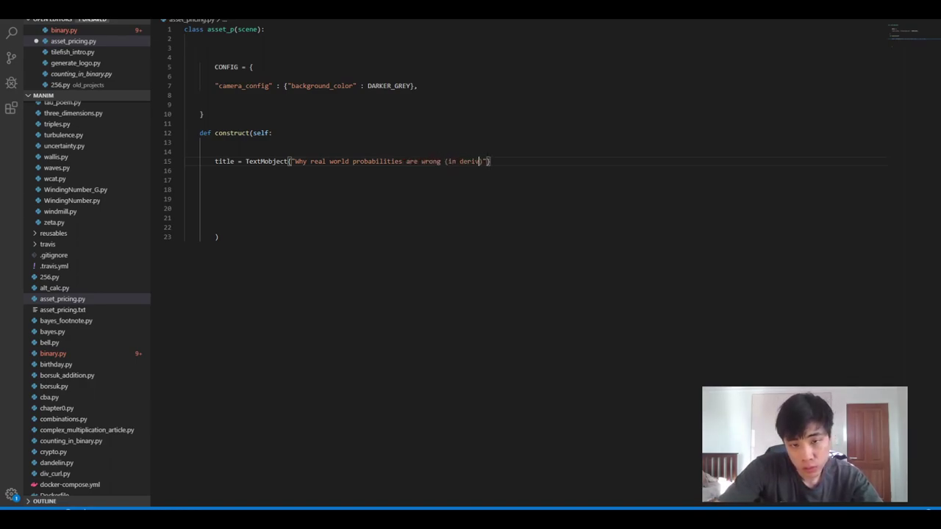
text(atives pricing)
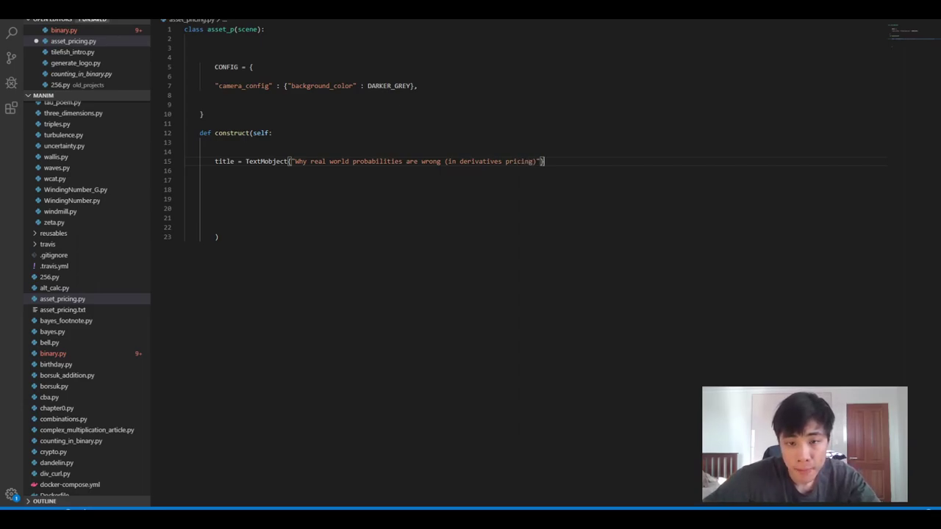
text()")
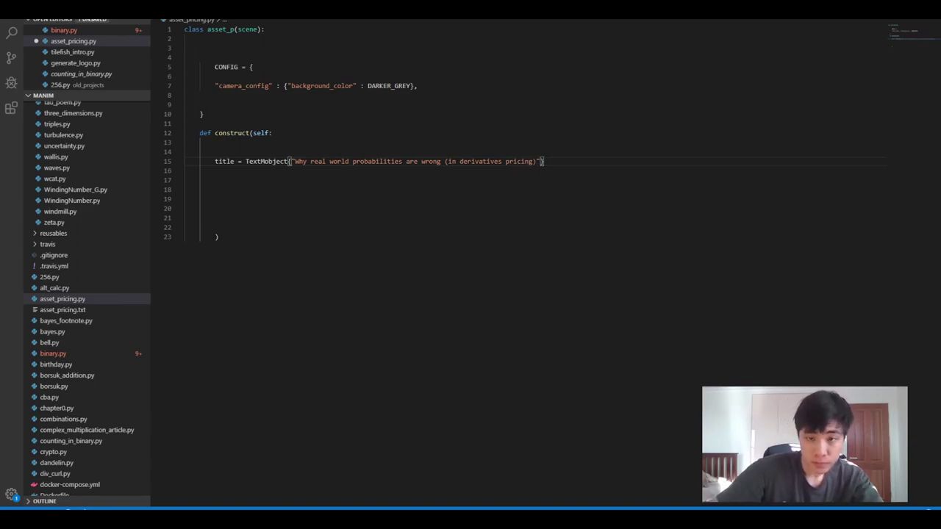
text())
- Start a title colouring line, checking binary.py for the set_color_by_tex syntax
key(Return)
text(title.co)
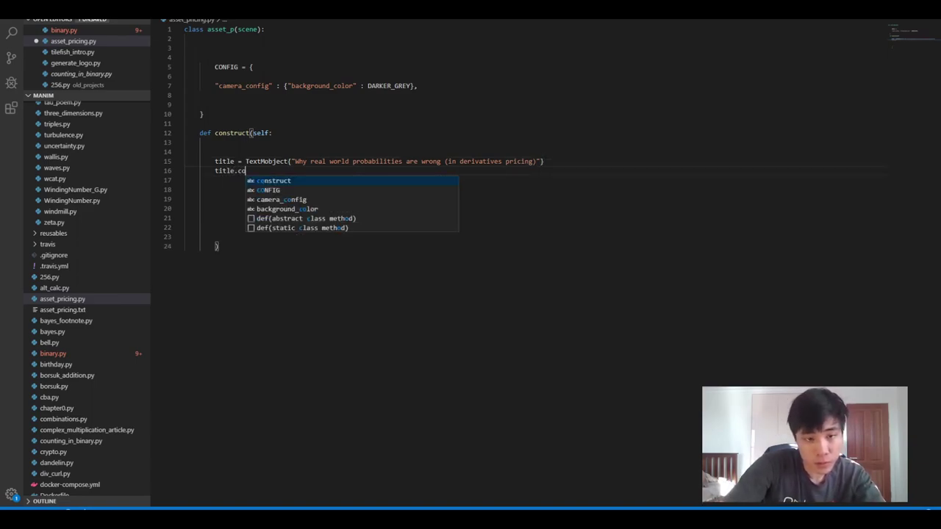
key(BackSpace)
key(BackSpace)
key(BackSpace)
key(BackSpace)
key(BackSpace)
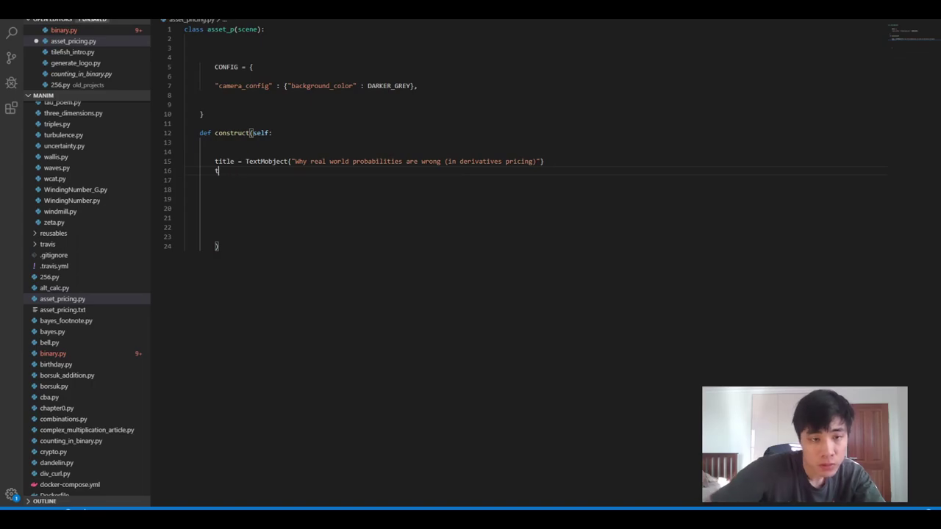
click(63, 30)
scroll(514, 264, down, 1)
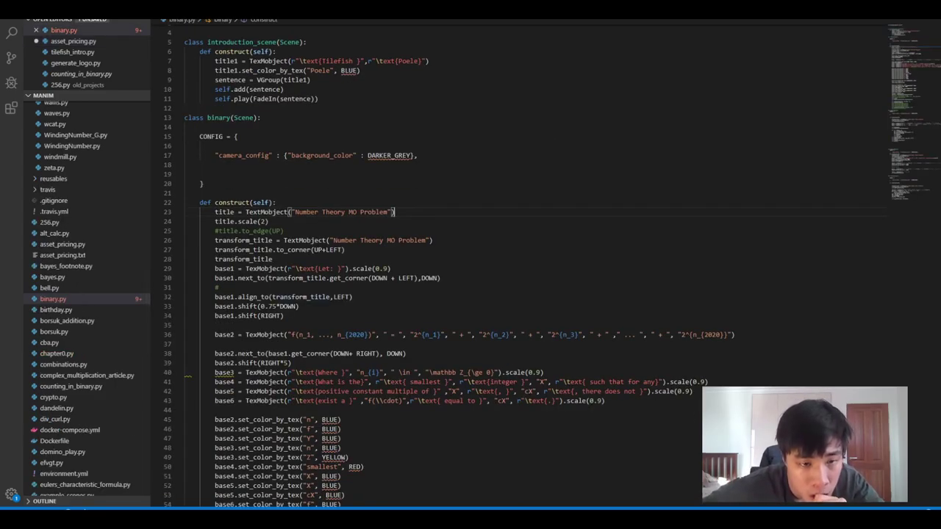
scroll(308, 278, down, 1)
scroll(308, 277, down, 1)
scroll(309, 278, down, 1)
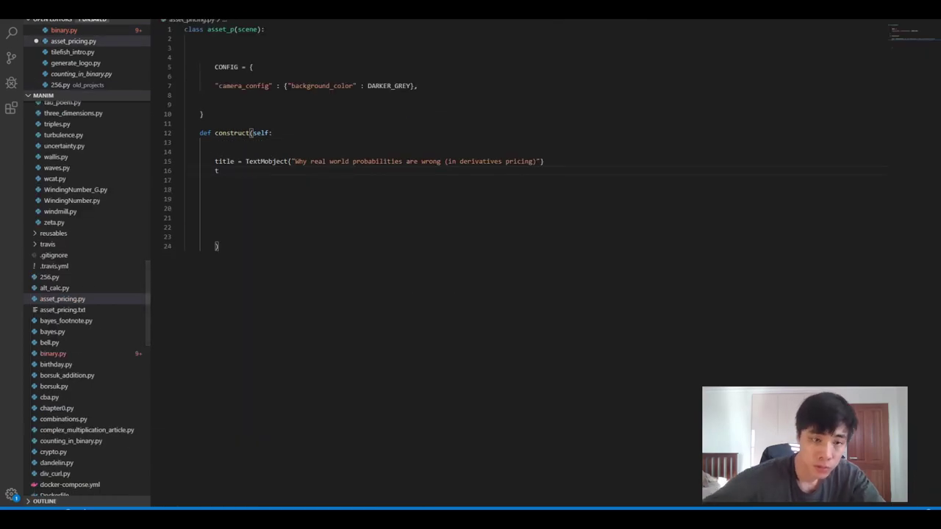
text(itle.set)
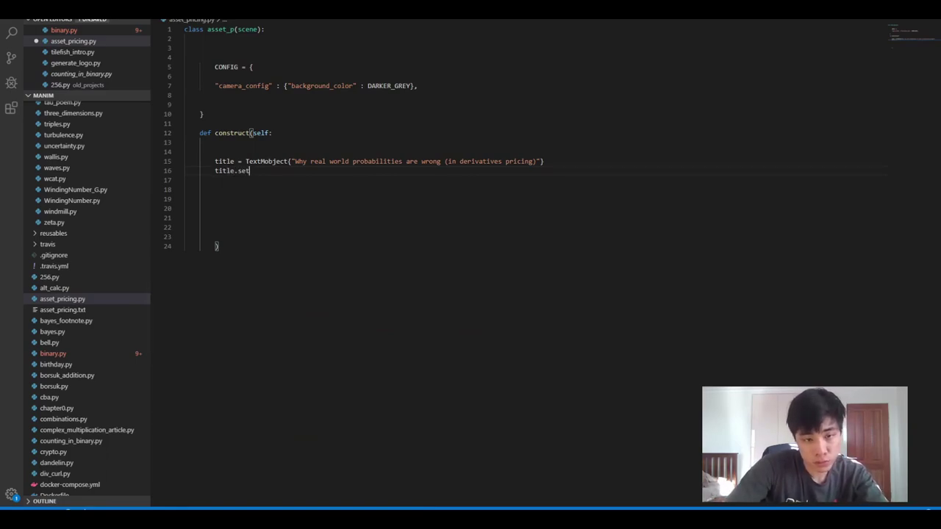
text(()
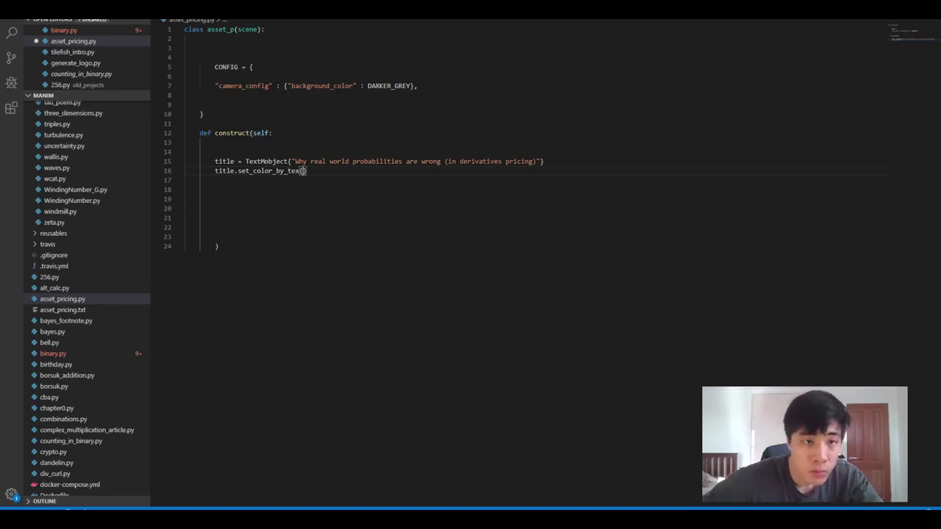
click(64, 30)
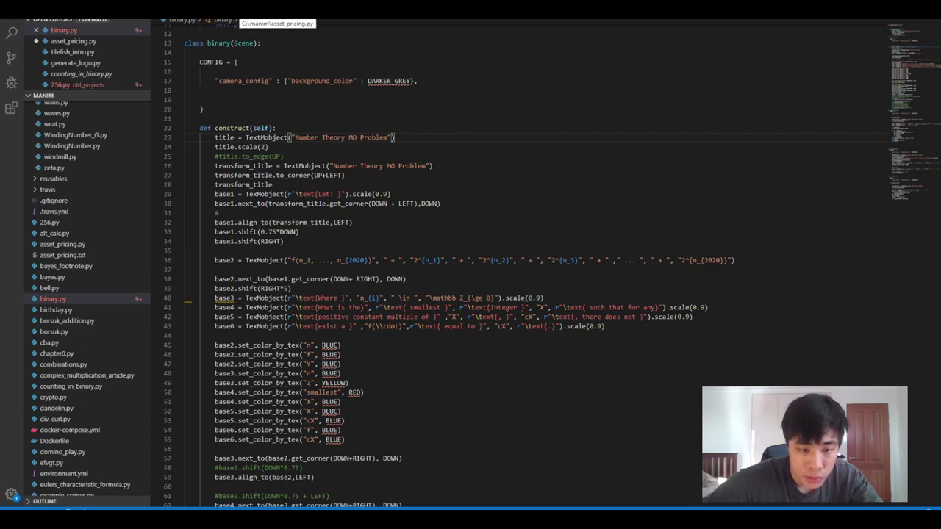
click(74, 41)
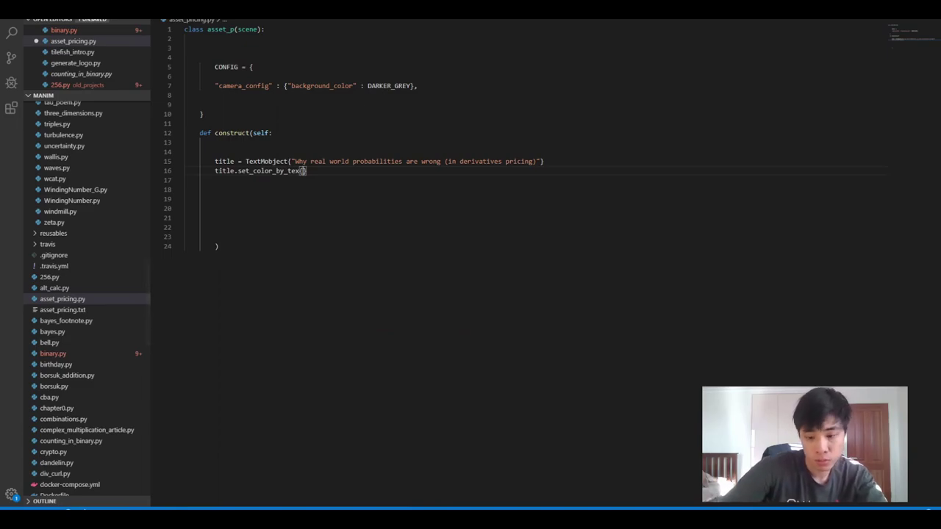
- Colour 'real world' BLUE and 'wrong' RED with title.set_color_by_tex lines
text(W)
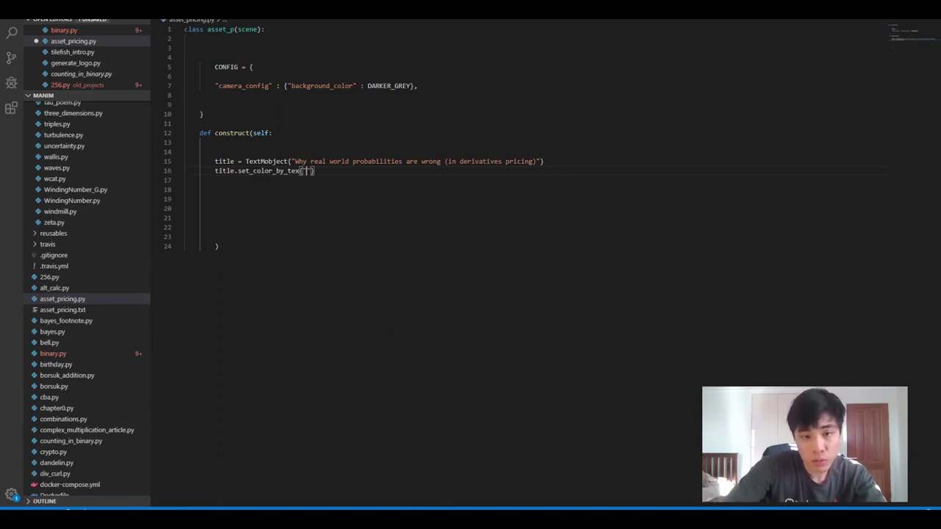
text(real world)
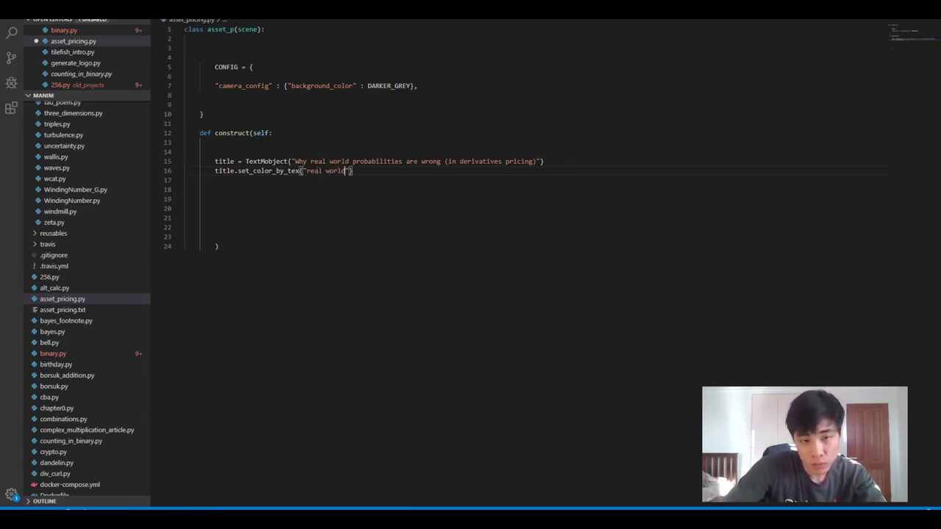
text(, BLUE)
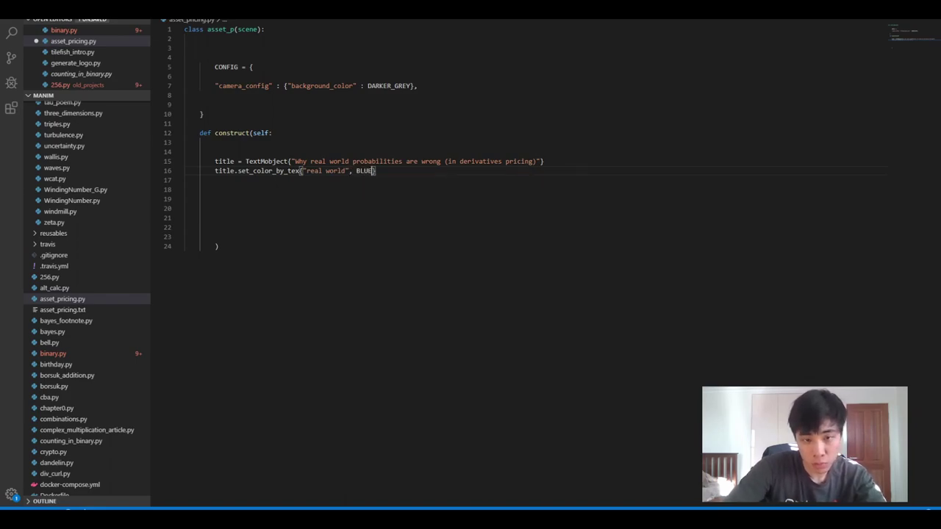
key(End)
key(Return)
text(t)
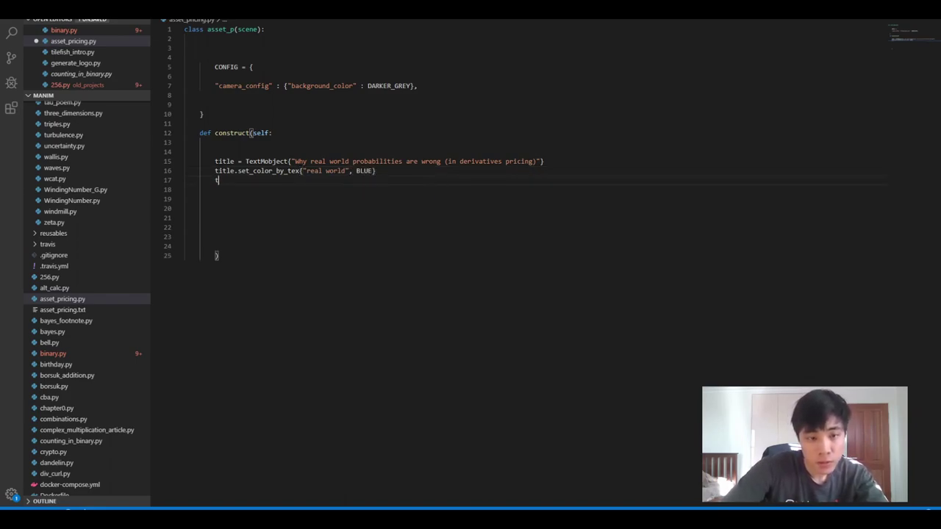
text(itle.set_)
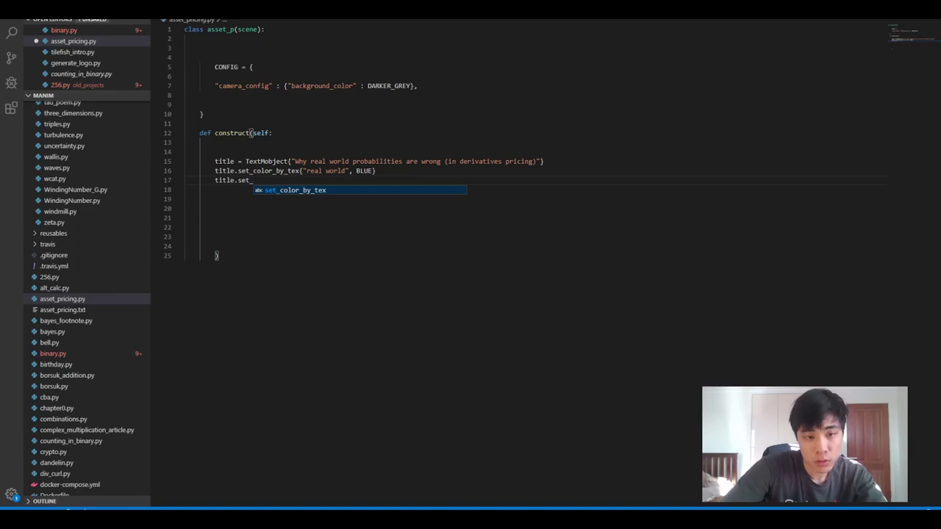
key(Tab)
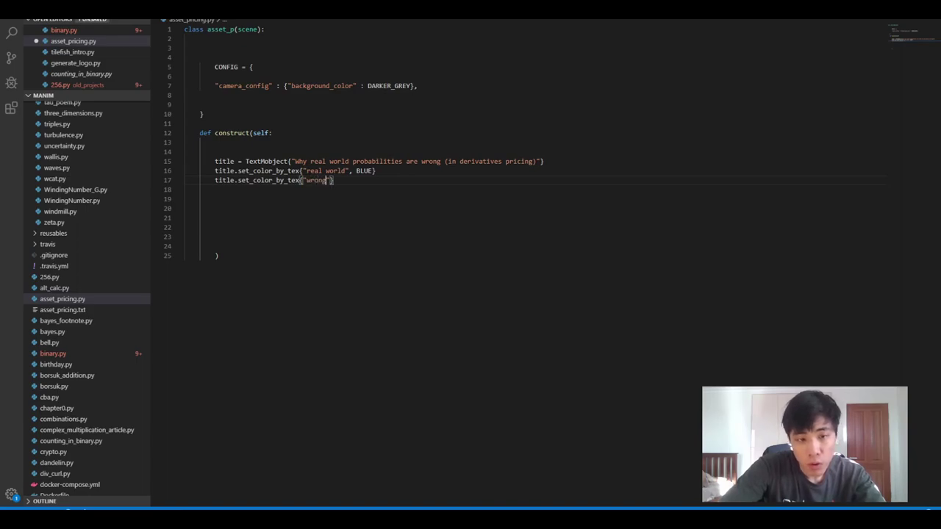
text(, RED)
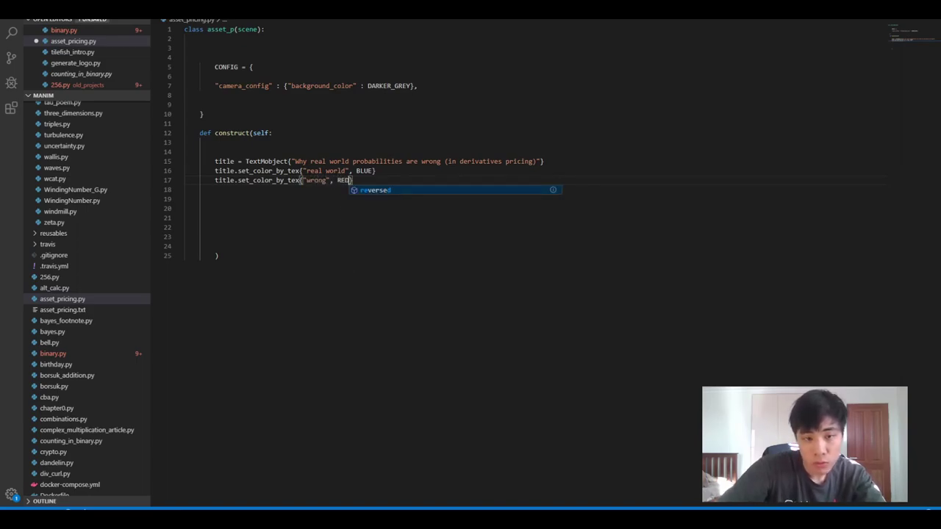
click(185, 122)
- Add self.play(write(title)) below the colouring lines
click(215, 199)
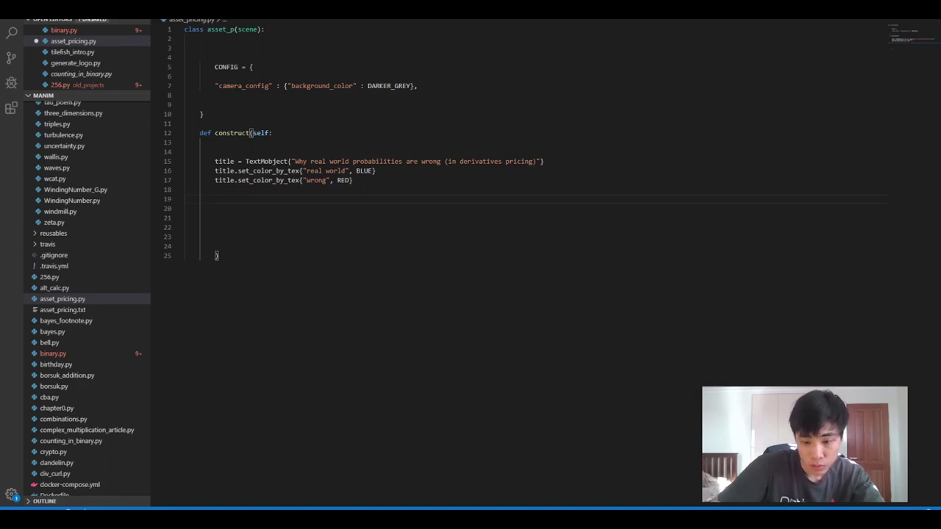
text(self.play()
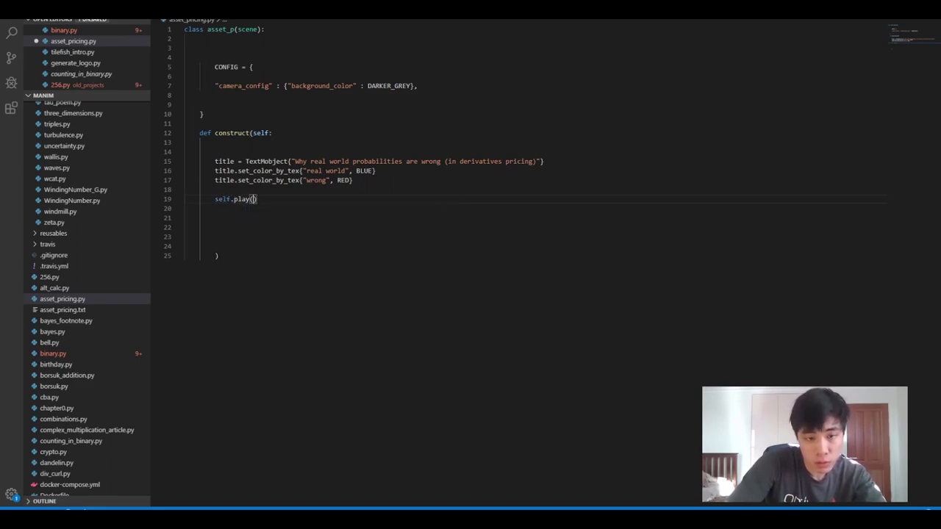
key(Return)
text(write(t)
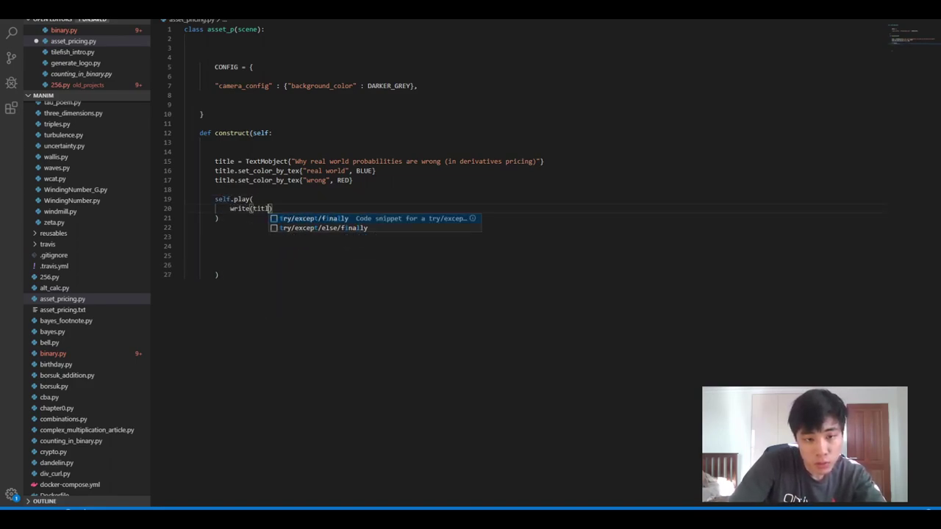
text(itle)
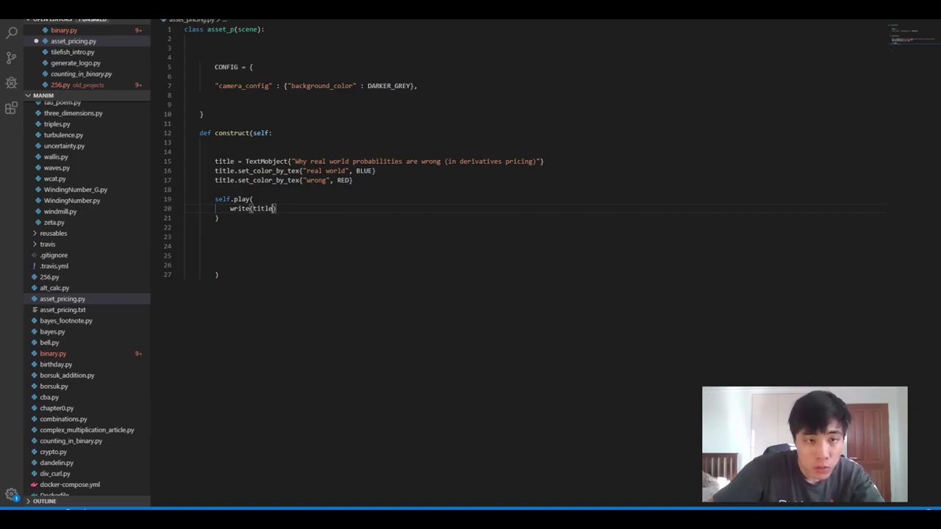
- Compare with binary.py's animation code, then save asset_pricing.py
click(64, 30)
scroll(440, 264, down, 1)
scroll(441, 264, down, 1)
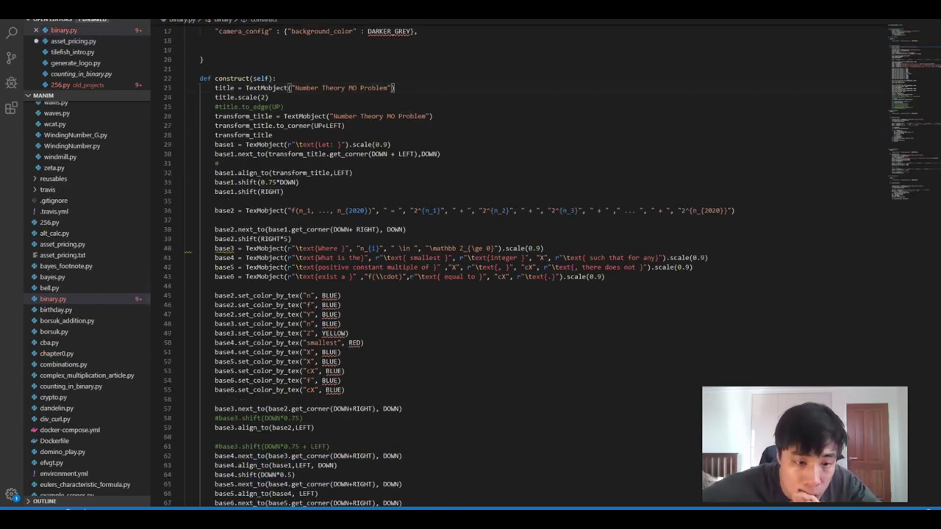
scroll(515, 264, down, 7)
scroll(515, 264, down, 3)
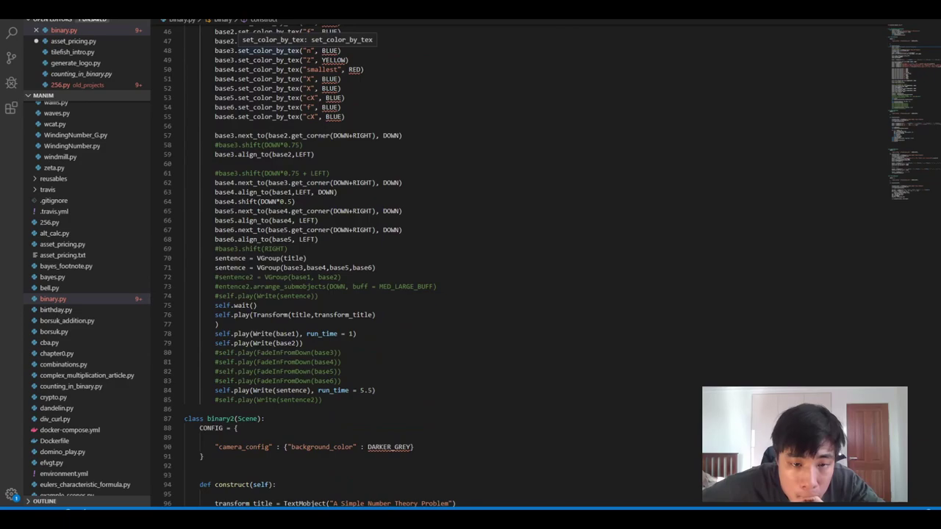
key(ctrl+Tab)
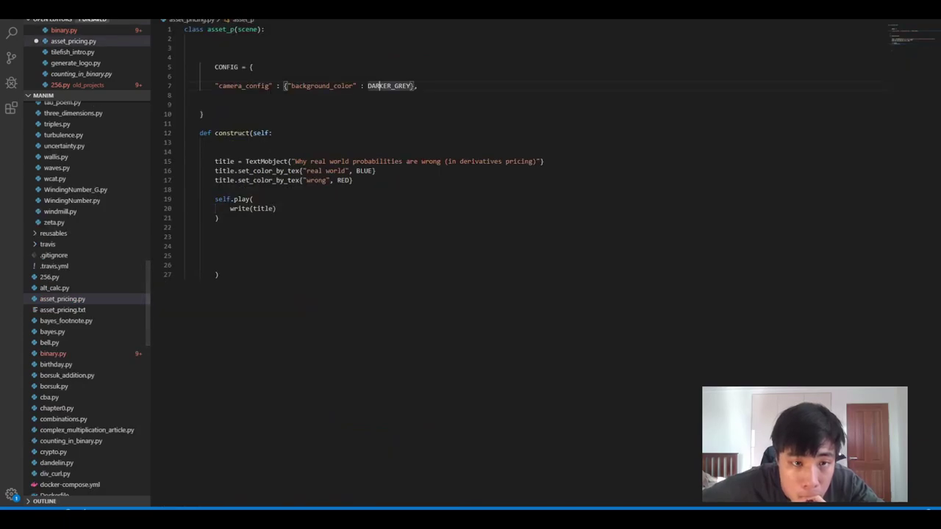
click(203, 114)
key(ctrl+s)
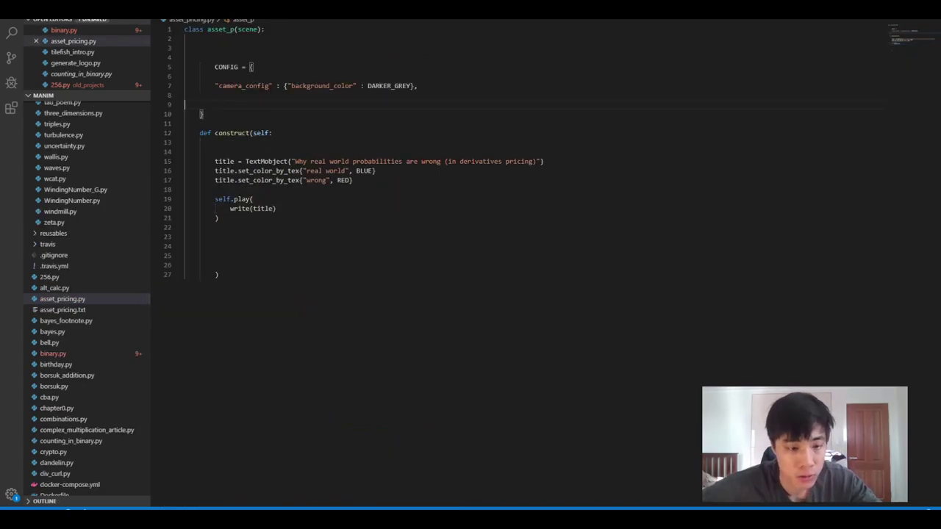
key(super)
- Open PowerShell in C:\manim, list its files with dir, and start typing a python command
text(power)
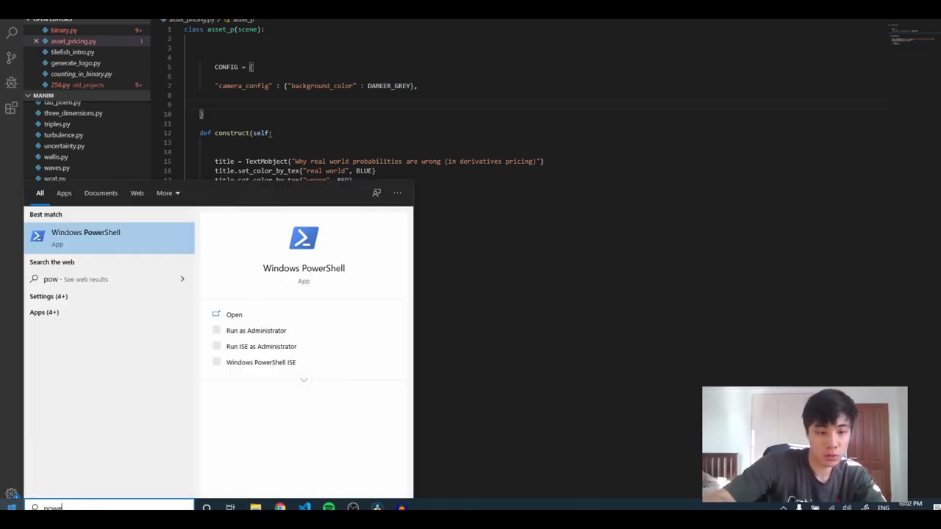
key(Return)
text(cd..)
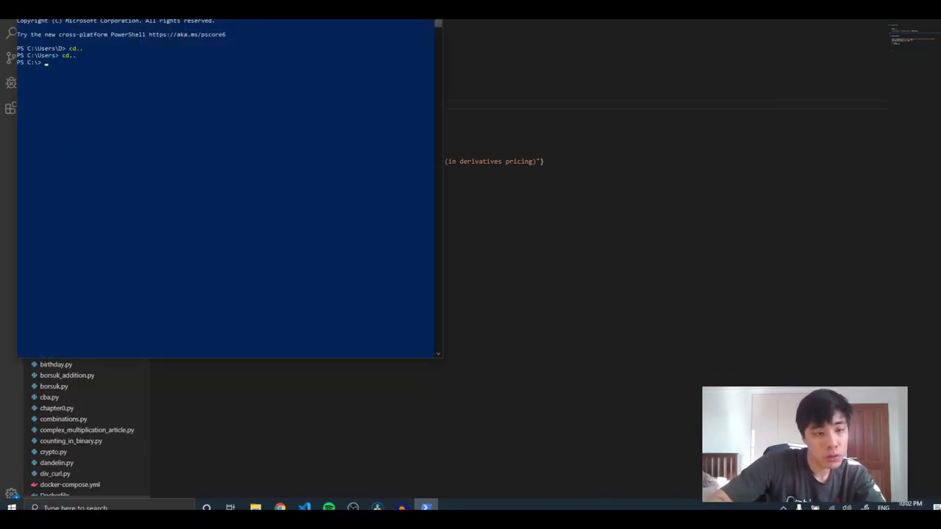
text(cd )
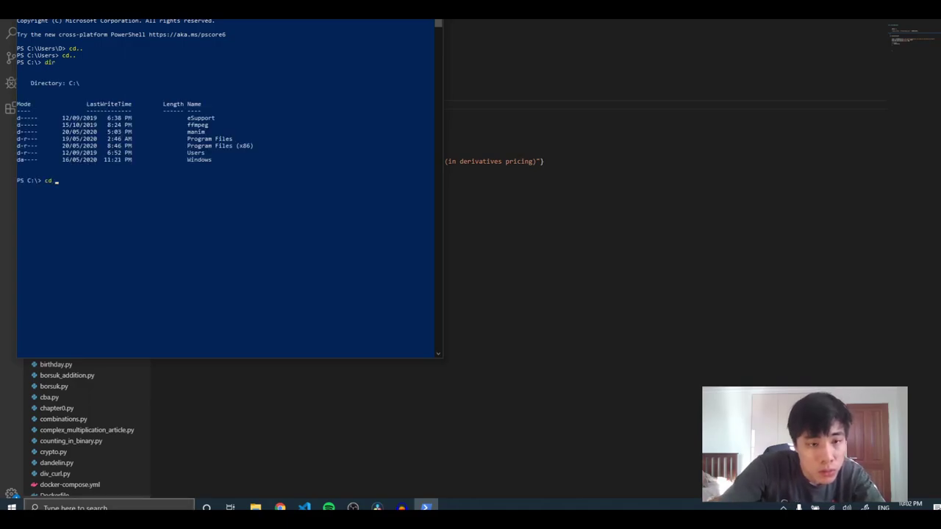
text(mani)
key(Return)
text(dir)
key(Return)
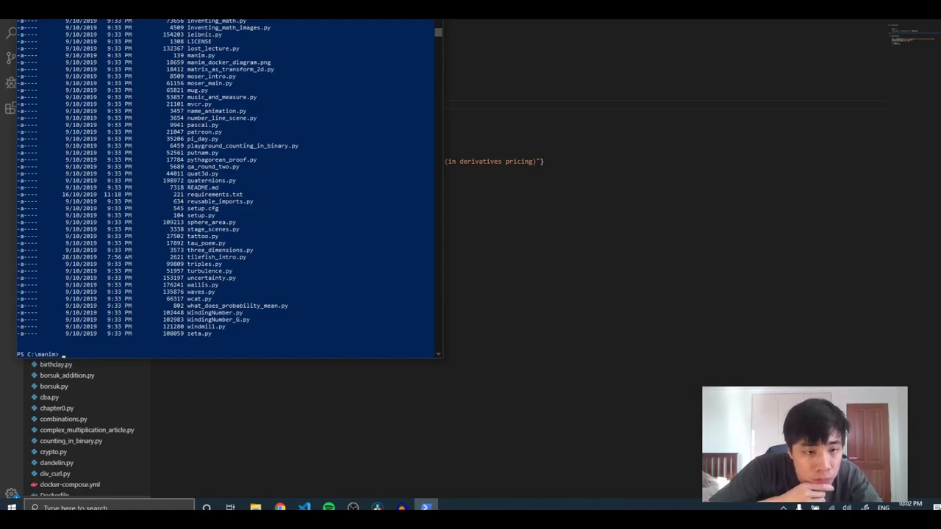
key(alt+Tab)
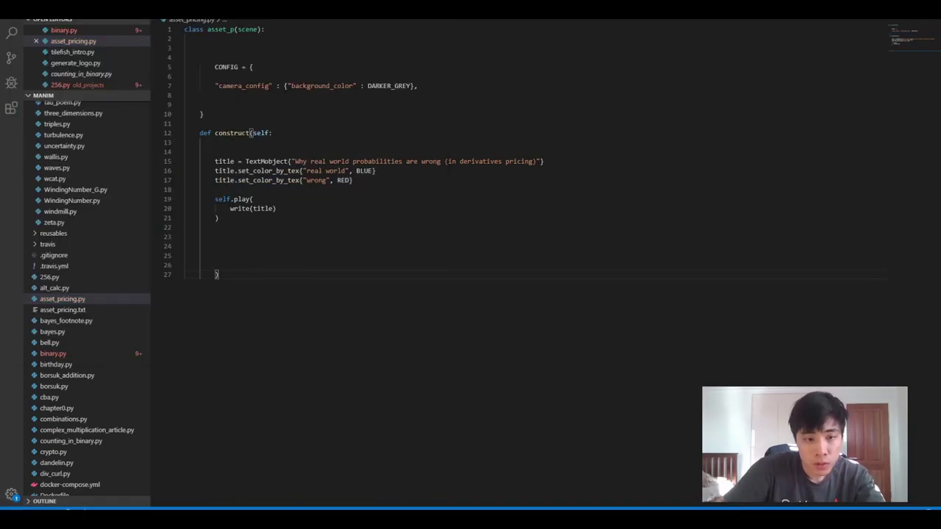
key(alt+Tab)
text(pyth)
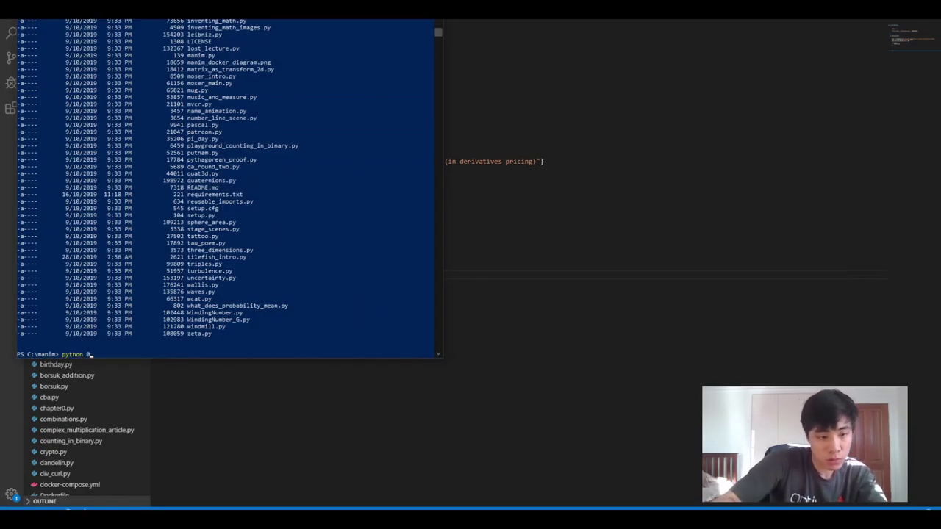
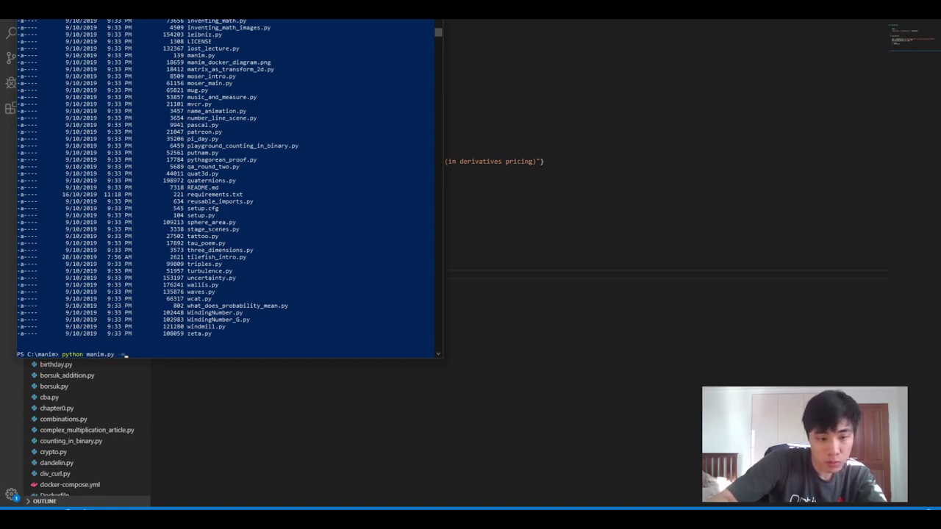
- Render asset_pricing.py, then close construct(self with ')' and delete the stray ')' on line 27
text(asset_pricin)
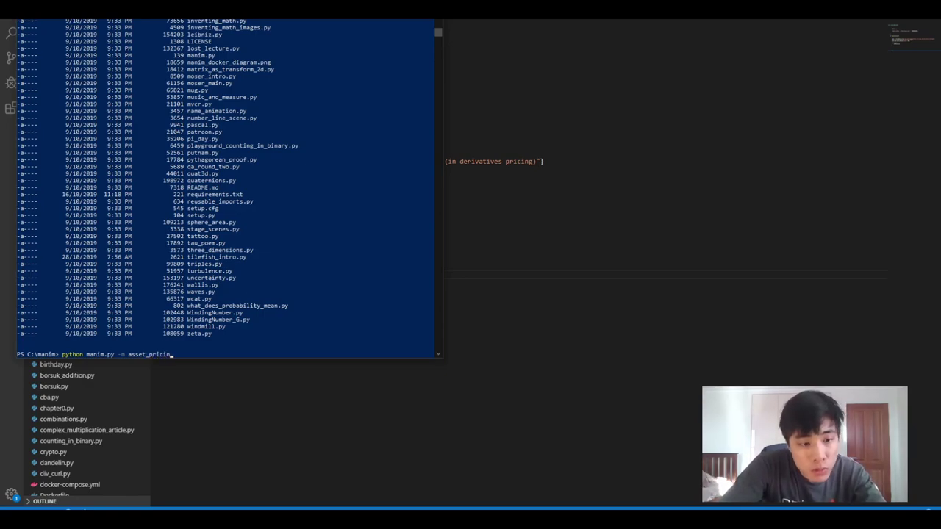
text(g.py -pl)
key(Return)
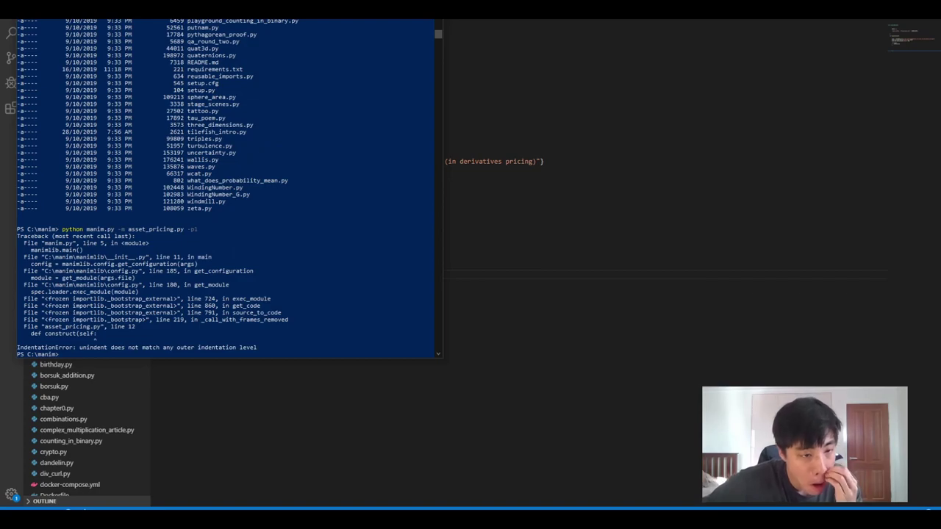
key(alt+Tab)
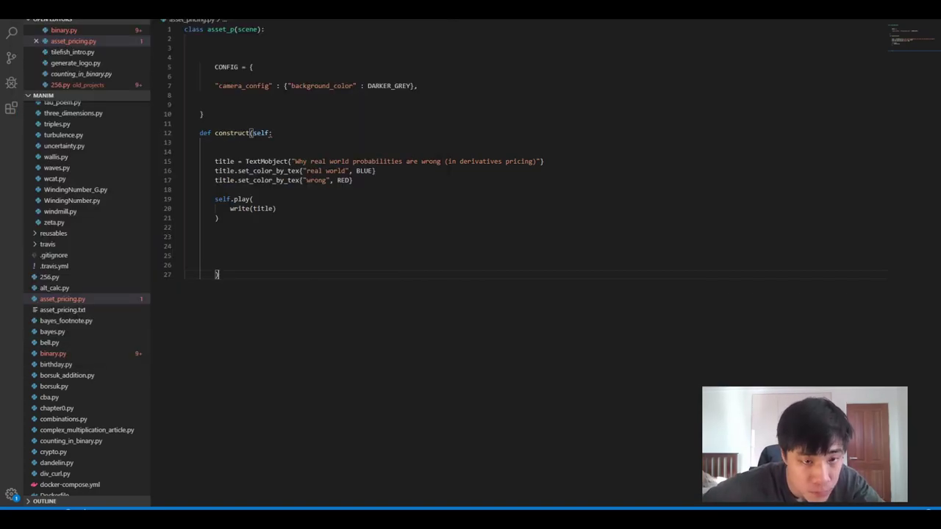
click(263, 133)
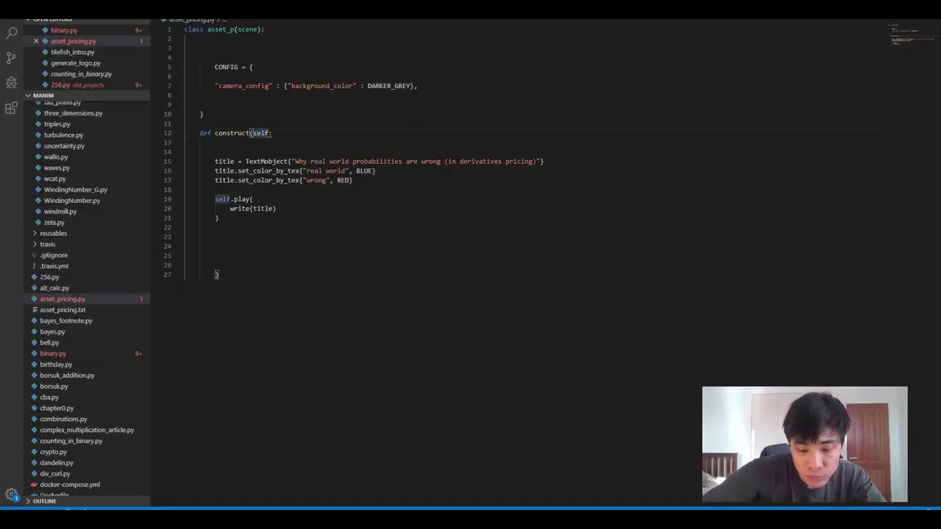
text())
click(216, 227)
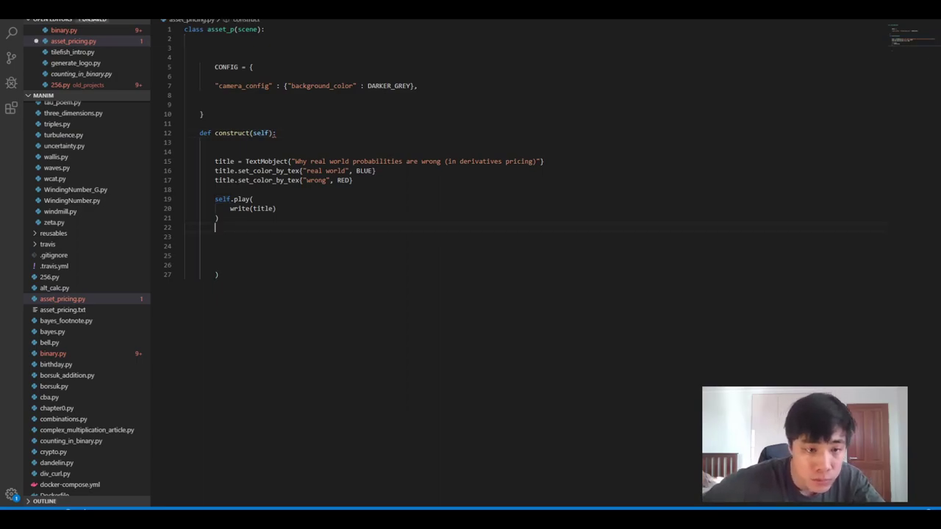
click(218, 274)
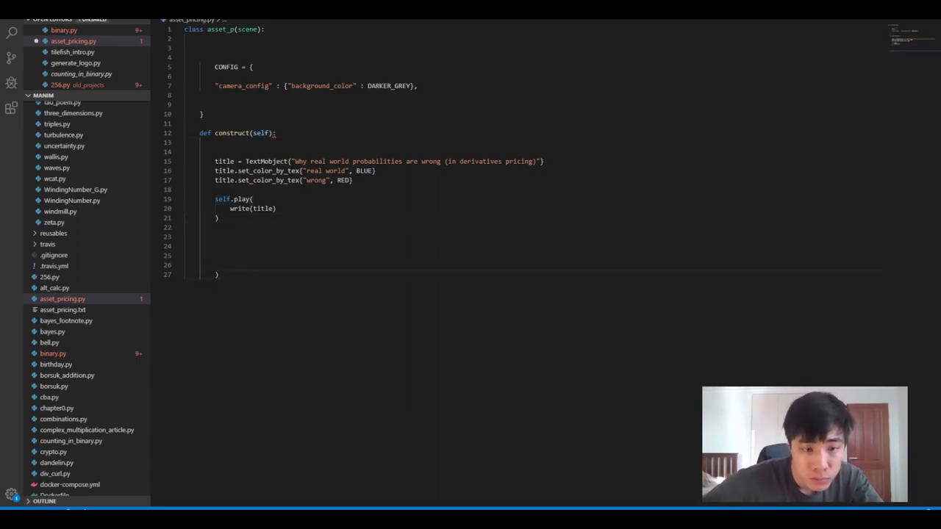
key(BackSpace)
click(254, 198)
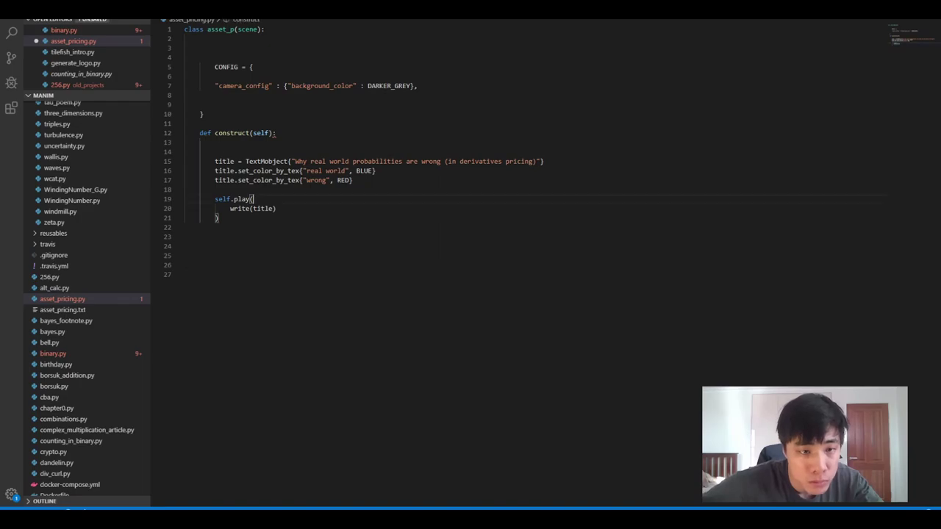
- Save asset_pricing.py, rerun the render (still an IndentationError at line 12), and bring up binary.py
key(ctrl+s)
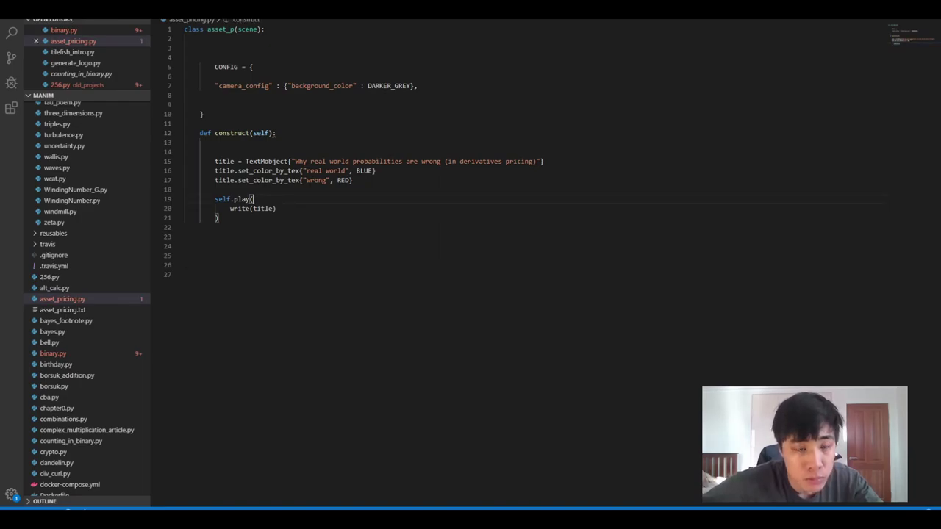
key(alt+Tab)
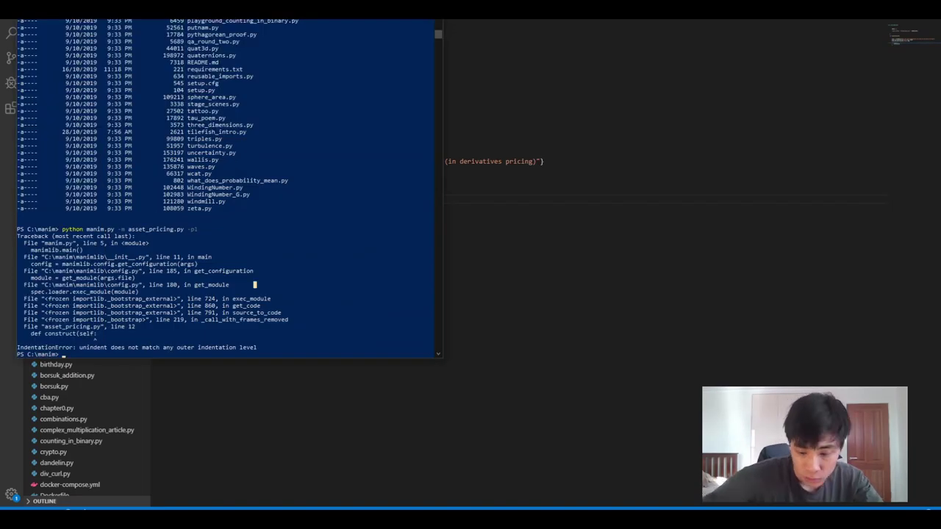
key(Up)
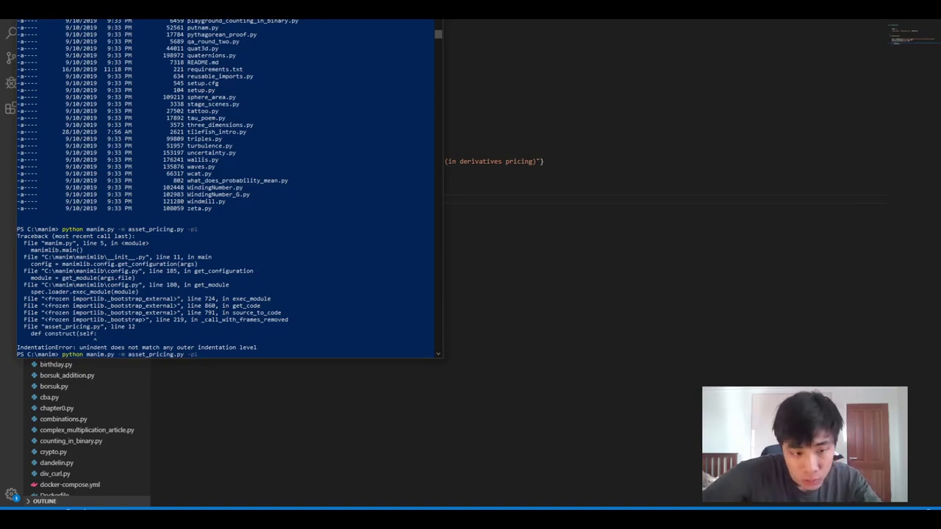
key(Return)
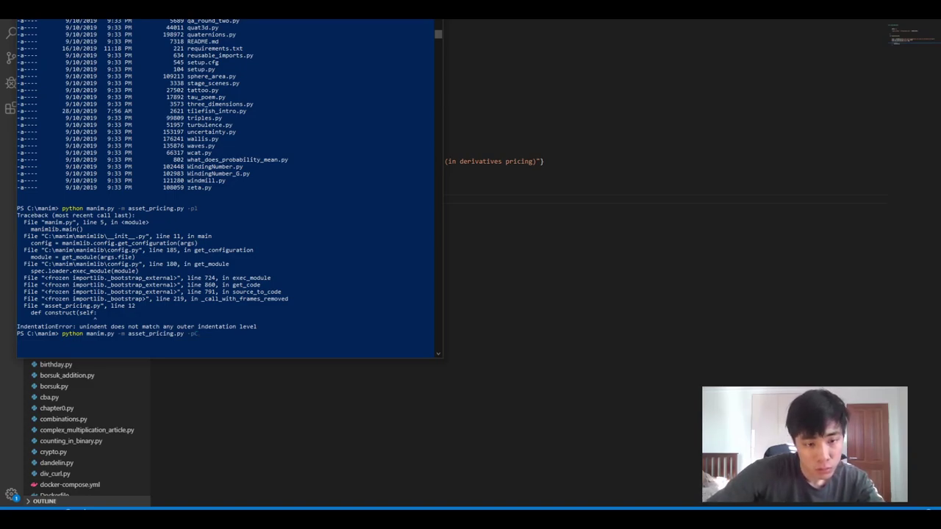
key(Return)
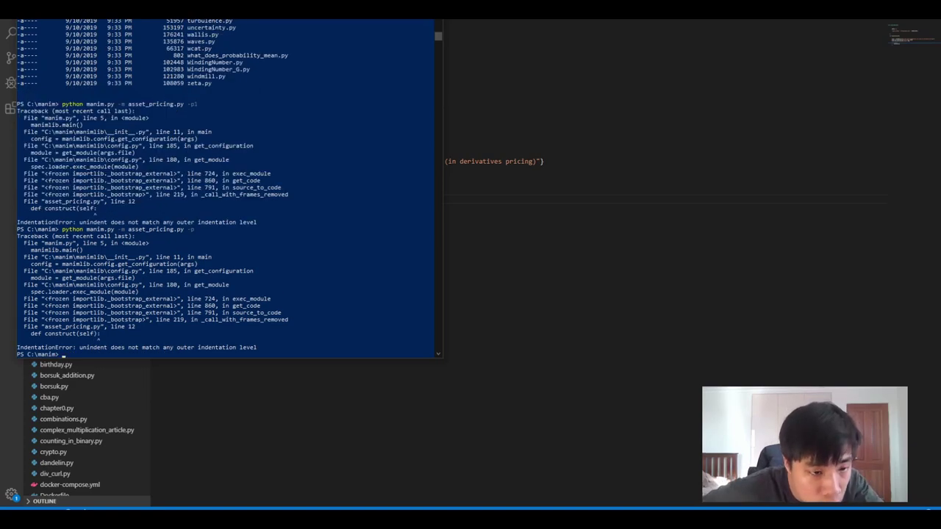
key(alt+Tab)
key(ctrl+Tab)
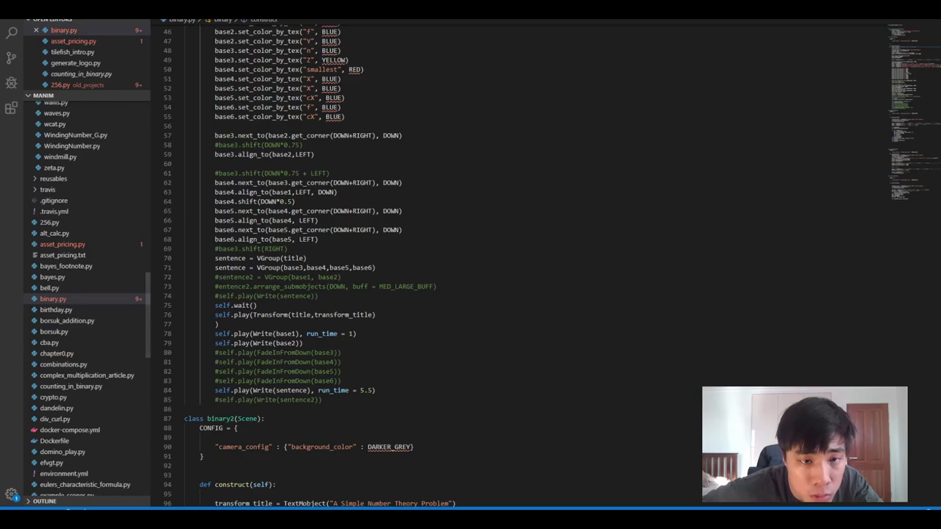
- Scroll binary.py and flip between it and asset_pricing.py, checking the line 12 construct header
scroll(514, 294, up, 5)
scroll(514, 294, up, 5)
scroll(514, 294, down, 6)
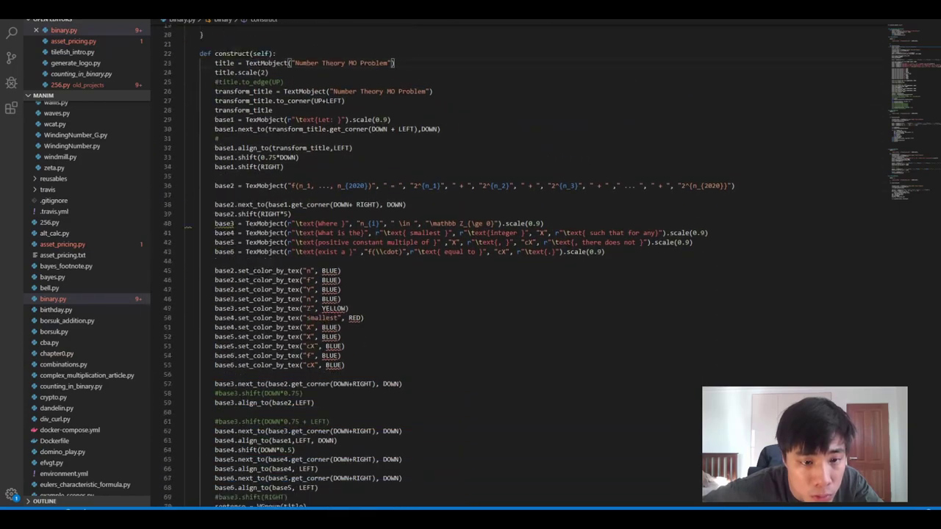
scroll(515, 294, down, 6)
scroll(515, 294, down, 3)
scroll(514, 294, up, 3)
scroll(514, 294, up, 8)
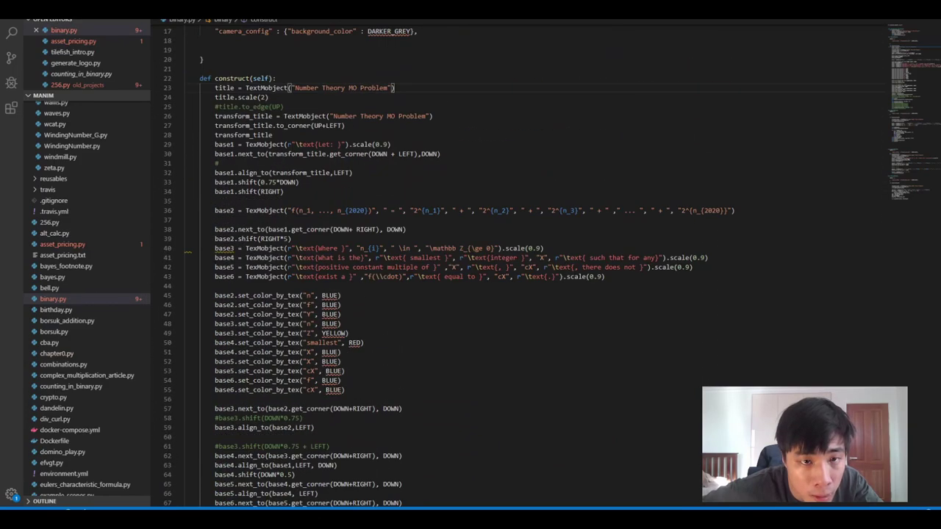
key(ctrl+Tab)
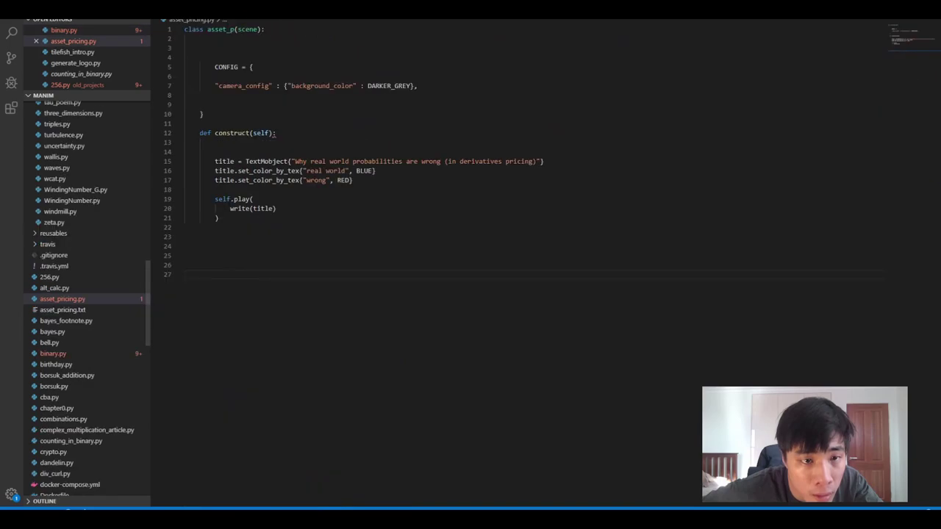
click(276, 133)
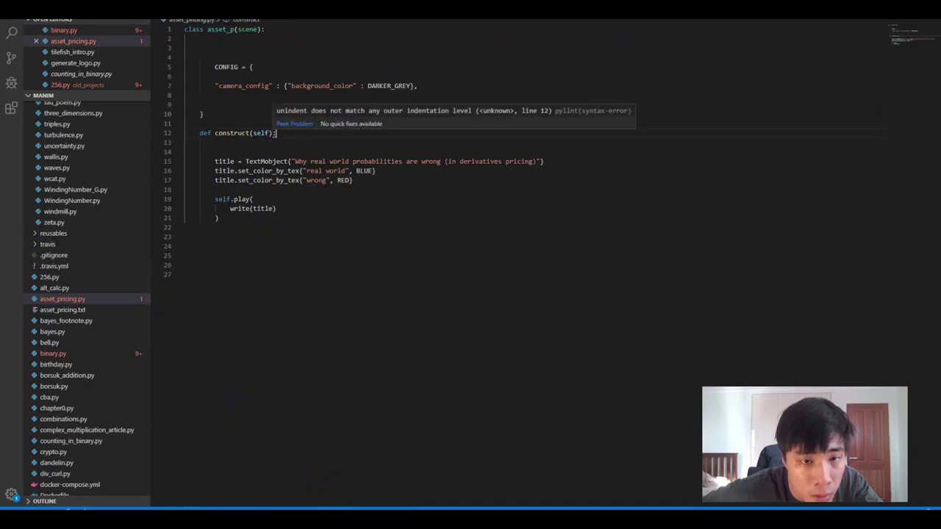
key(ctrl+Tab)
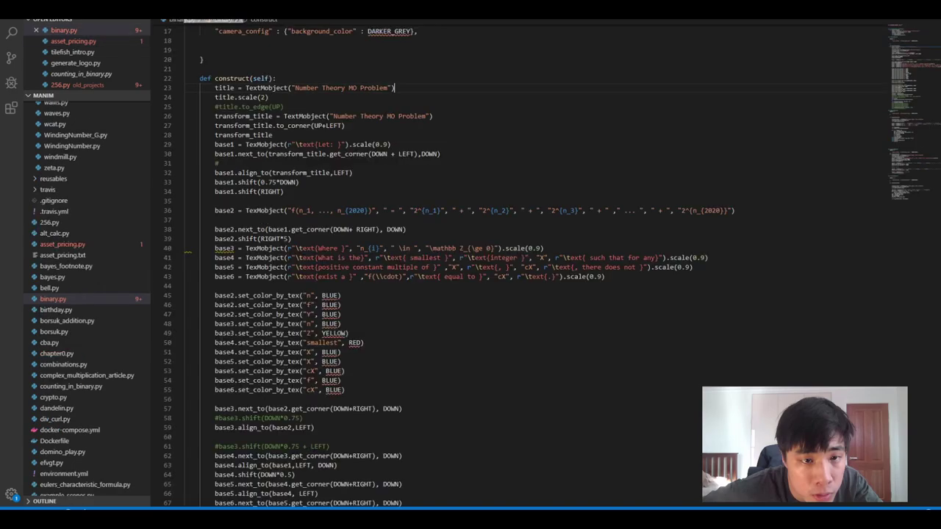
key(ctrl+Tab)
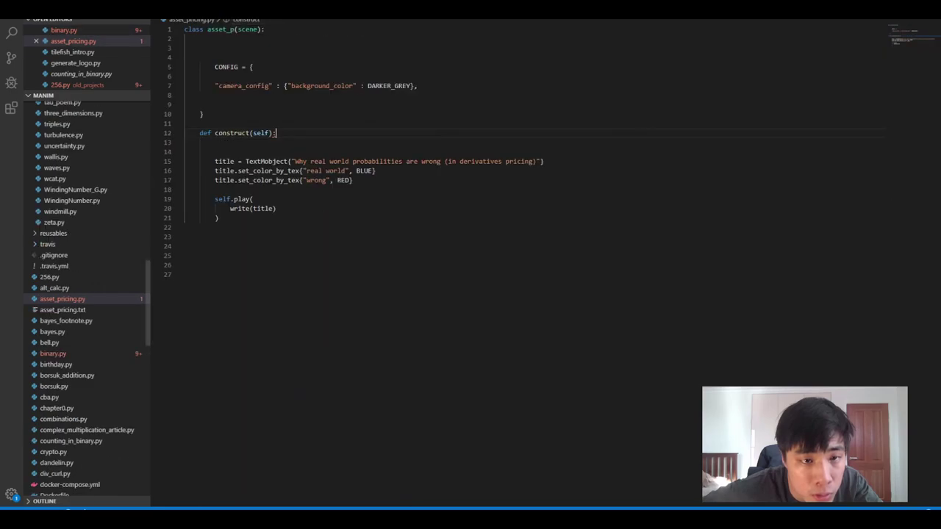
key(ctrl+Tab)
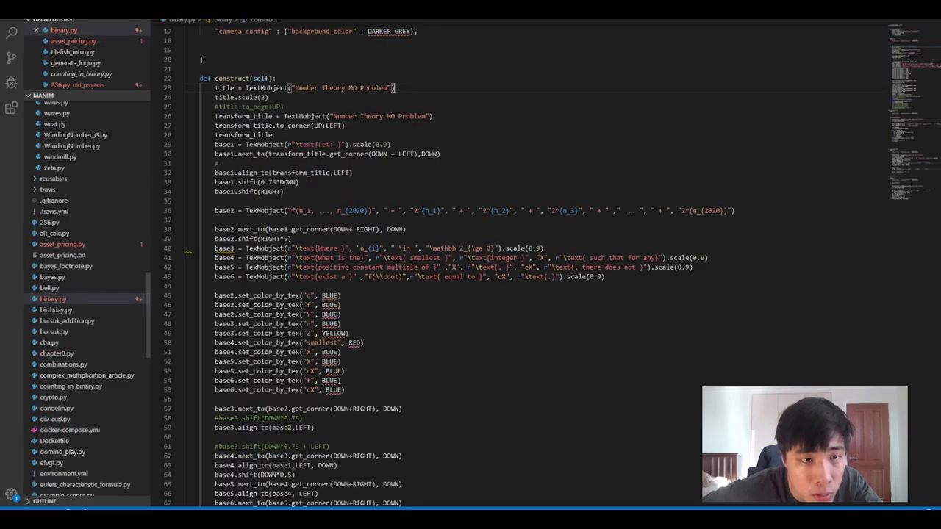
key(ctrl+Tab)
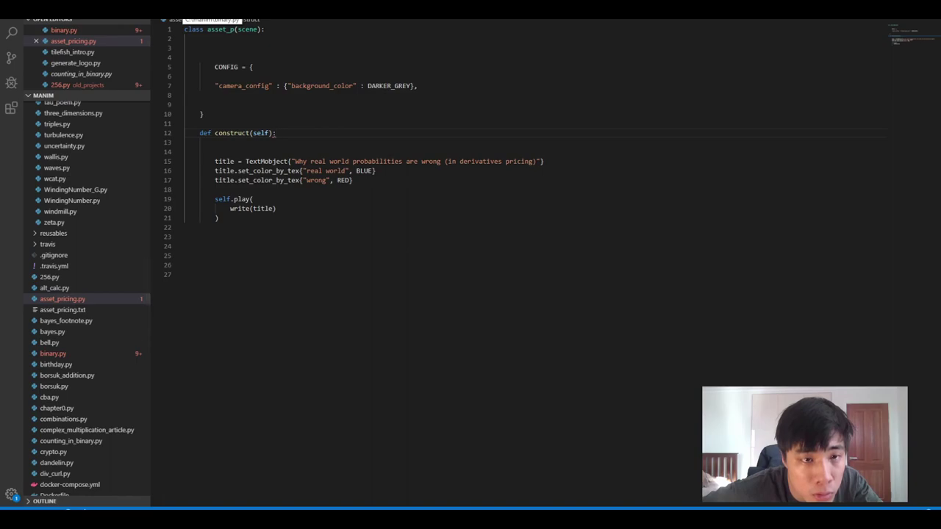
key(ctrl+Tab)
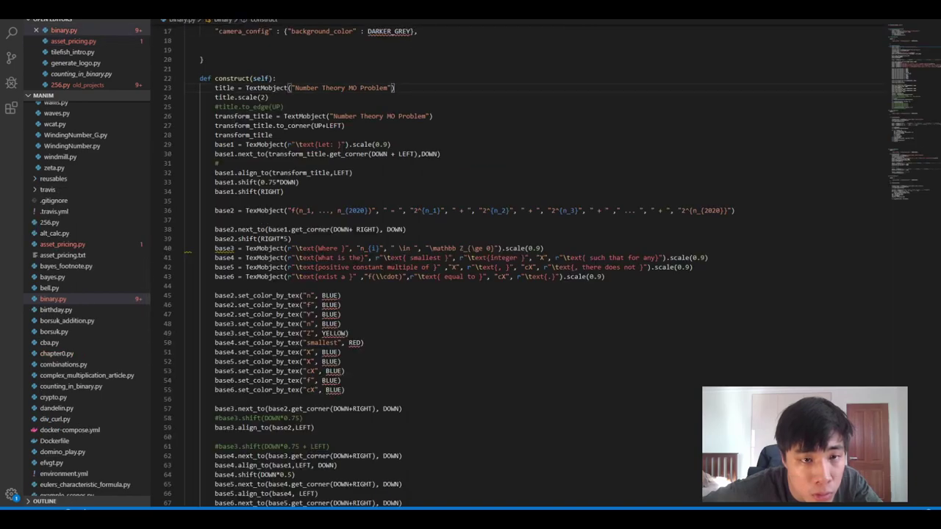
- Read binary.py's construct definition and introduction scene indentation, then return to asset_pricing.py
click(274, 78)
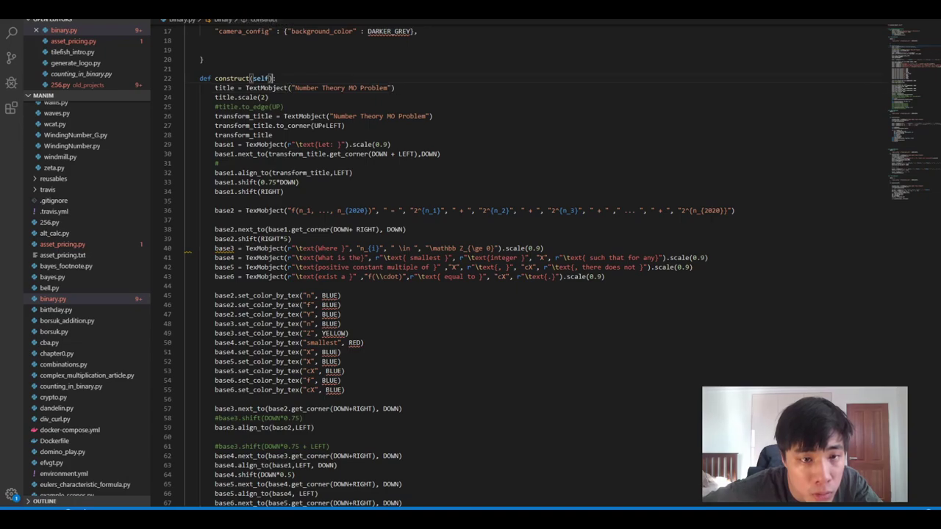
scroll(470, 265, down, 7)
scroll(470, 265, down, 9)
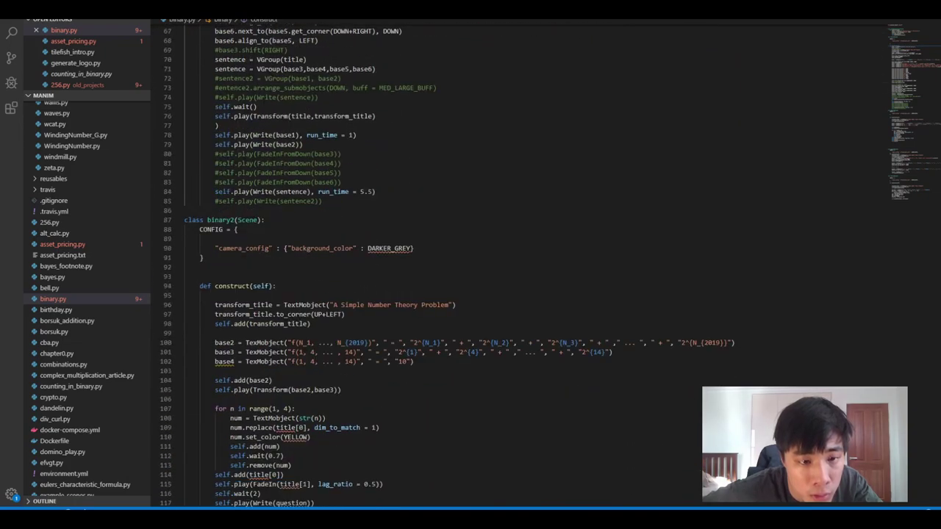
scroll(470, 264, down, 2)
scroll(470, 264, down, 10)
scroll(471, 264, down, 6)
scroll(470, 264, down, 9)
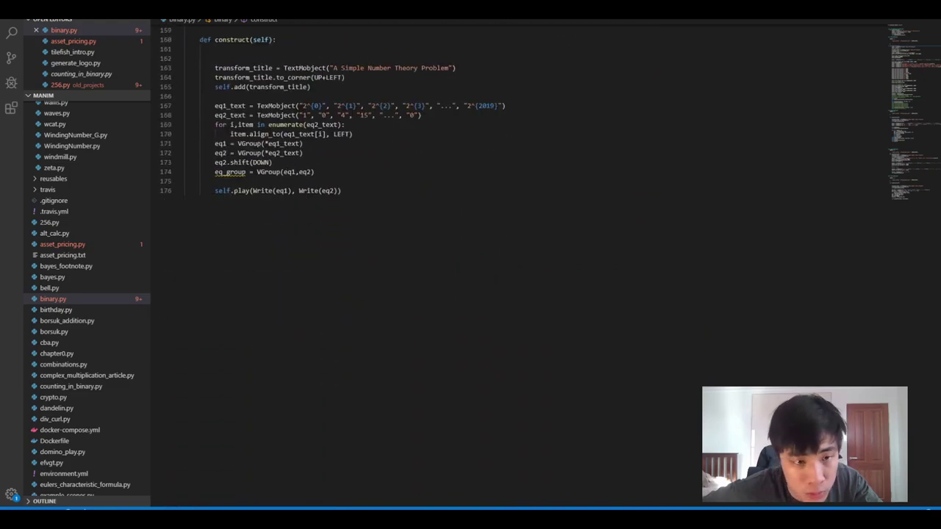
scroll(470, 264, up, 10)
scroll(470, 264, up, 10)
scroll(470, 265, up, 12)
scroll(470, 264, up, 12)
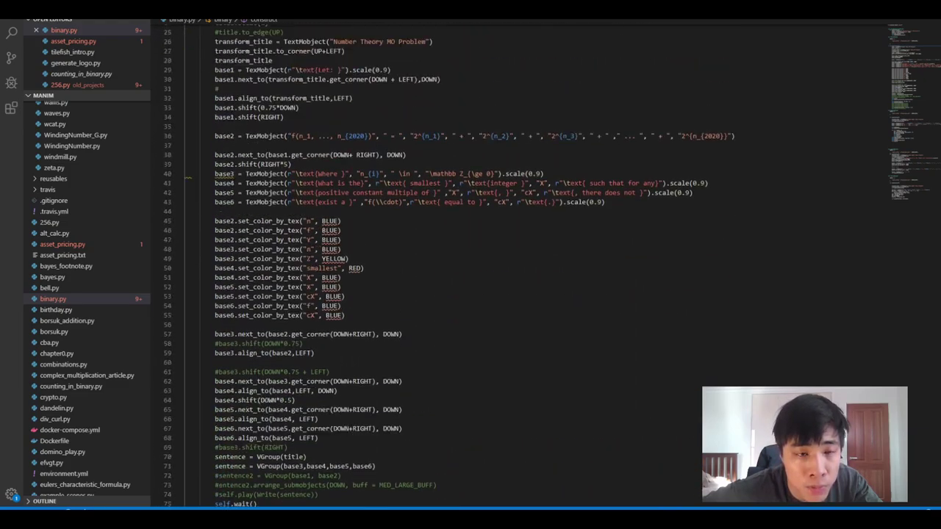
scroll(470, 264, up, 7)
scroll(470, 265, up, 1)
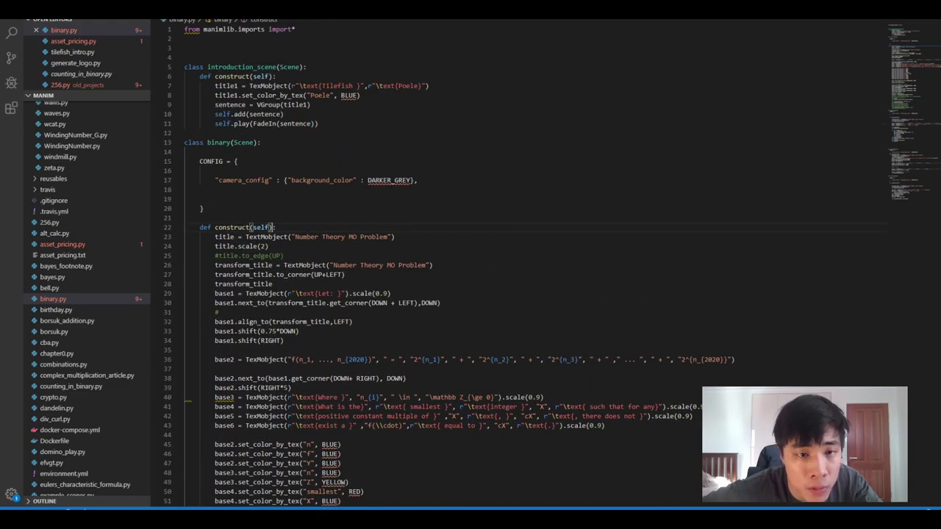
click(318, 124)
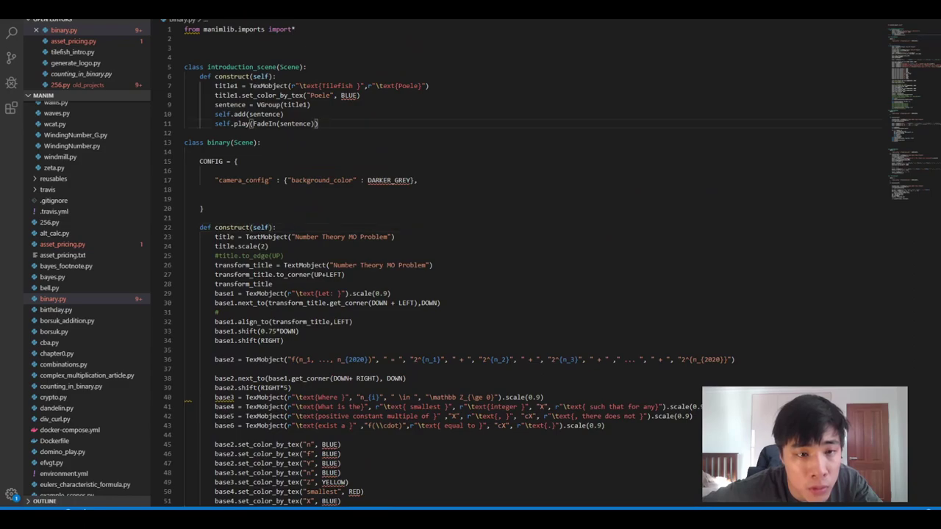
key(ctrl+Tab)
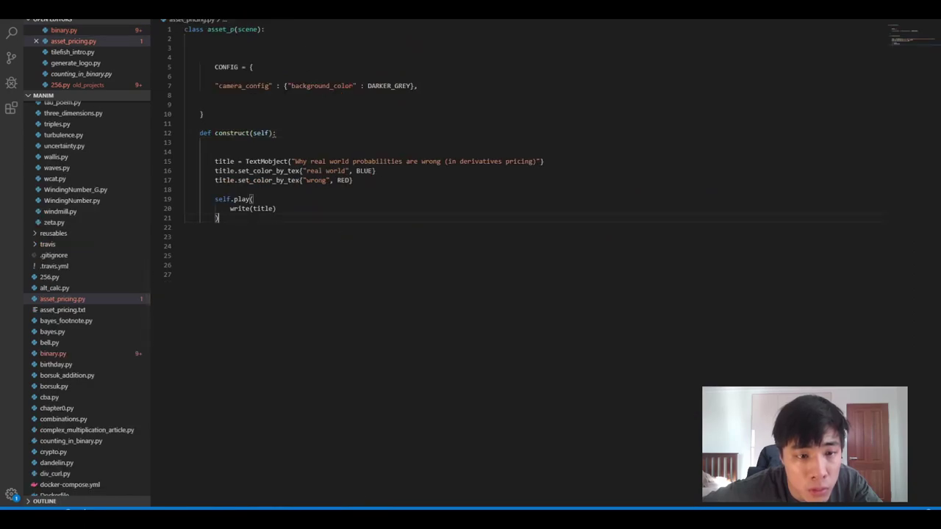
- Delete an extra blank line under construct and check the IndentationError in the terminal
click(214, 141)
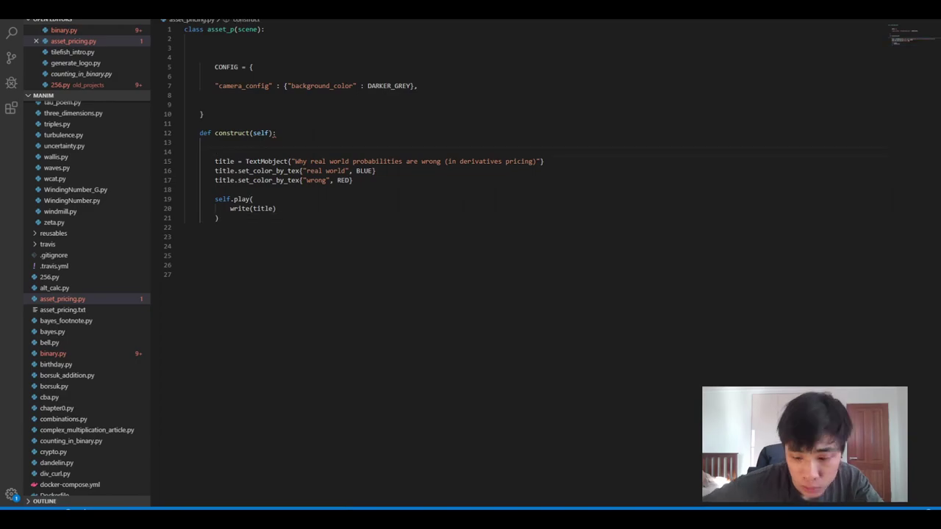
key(Delete)
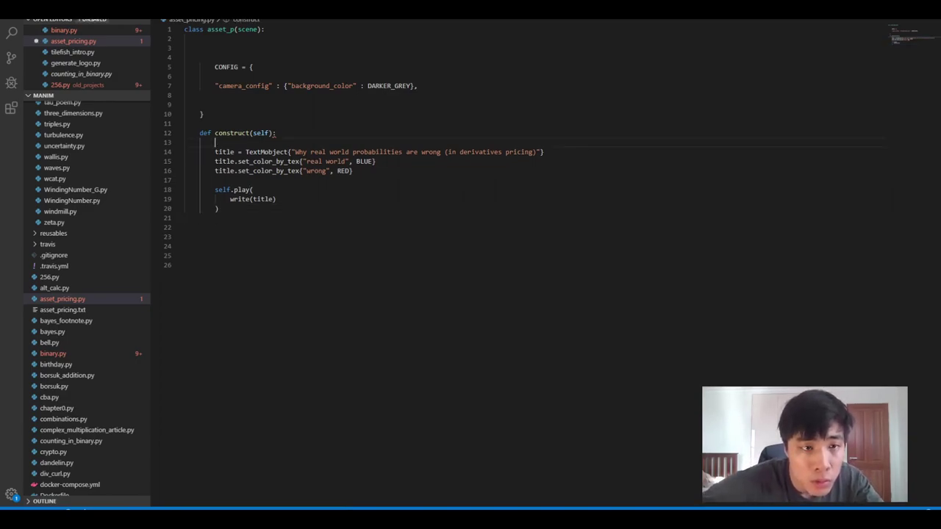
key(ctrl+Tab)
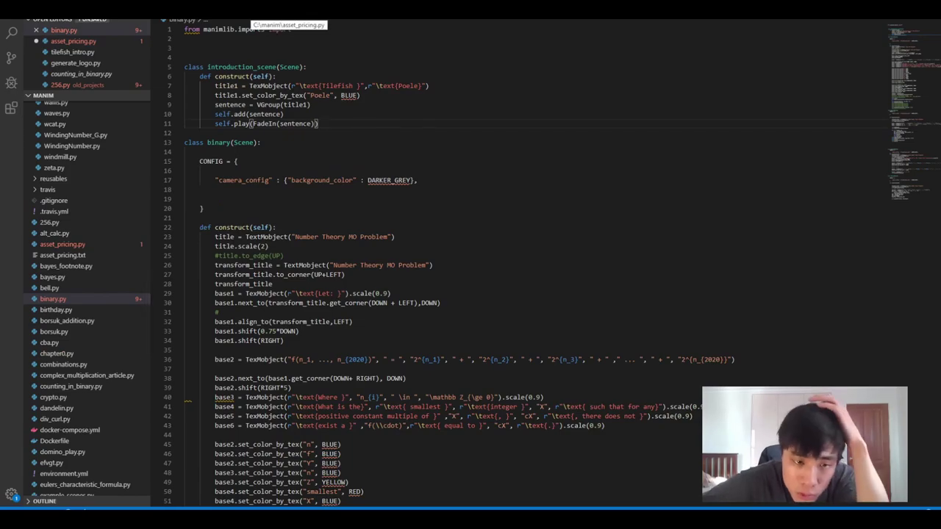
key(ctrl+Tab)
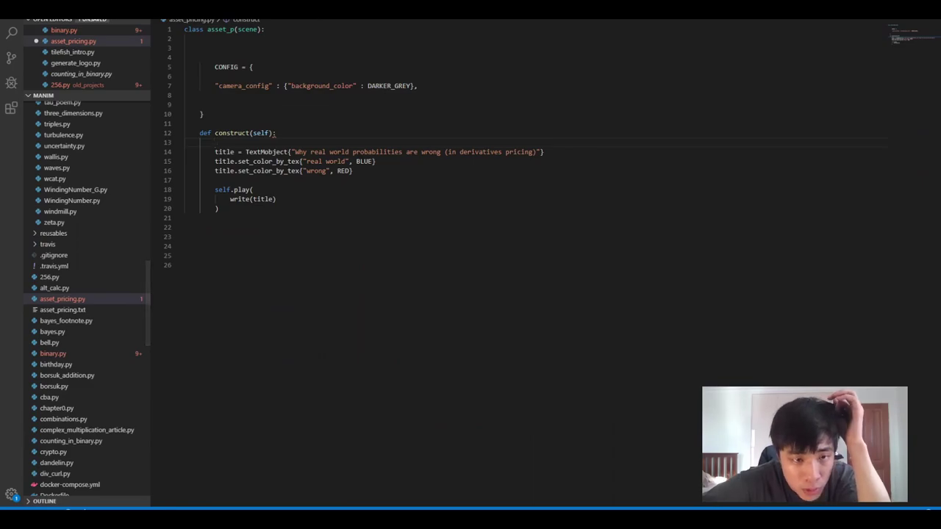
key(alt+Tab)
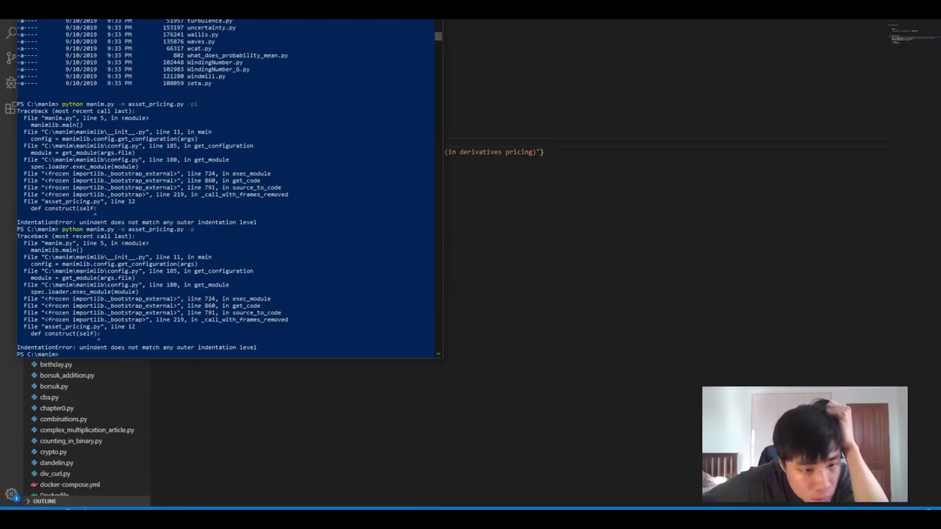
key(alt+Tab)
- Select the title and play lines, try a ':' after construct(self), then undo back and cut the body
click(206, 161)
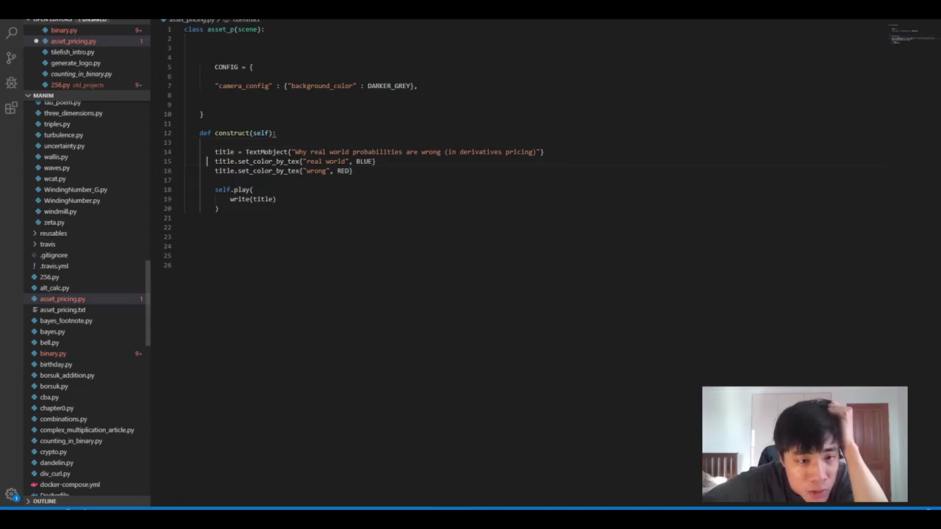
drag(219, 218, 215, 156)
click(274, 133)
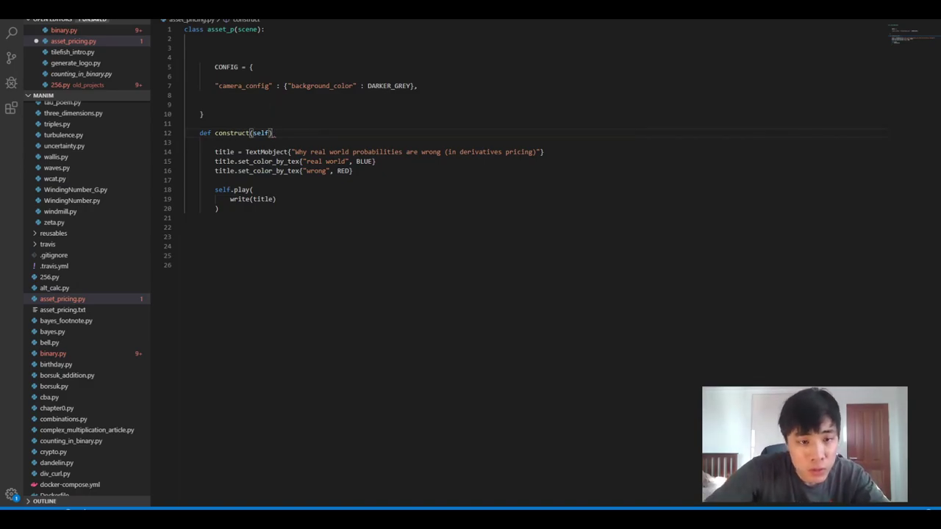
text(:)
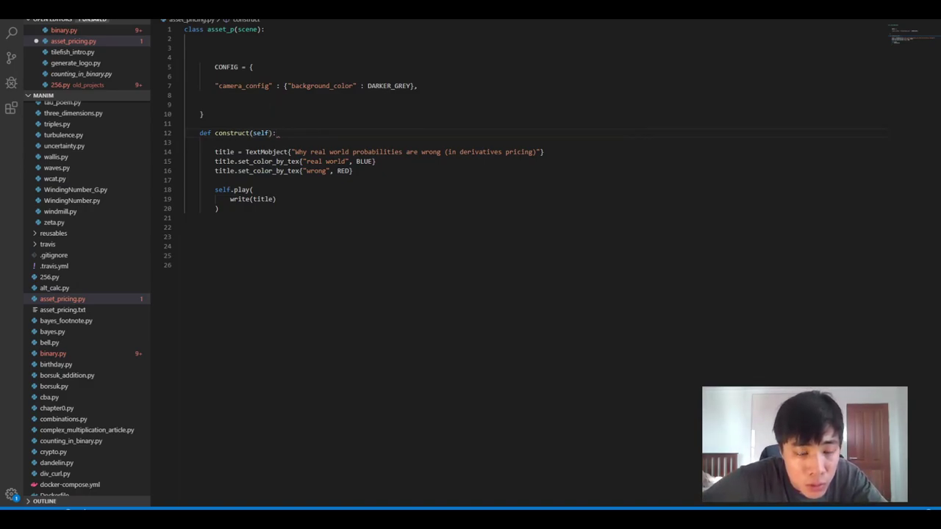
click(215, 217)
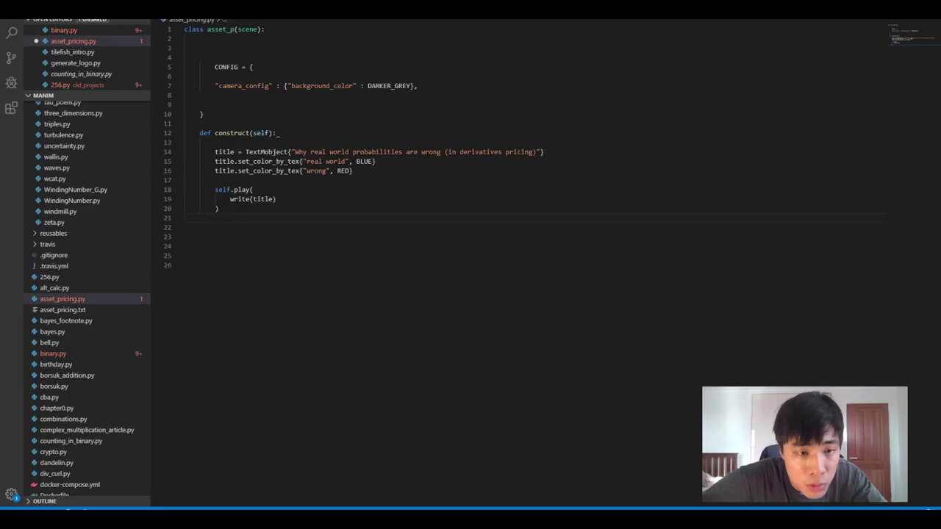
key(Tab)
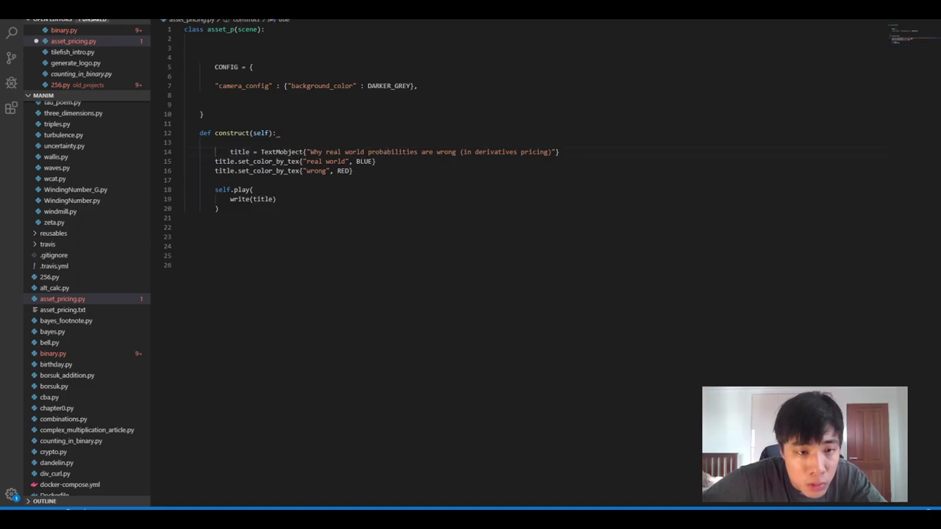
key(ctrl+z)
key(ctrl+z)
key(ctrl+z)
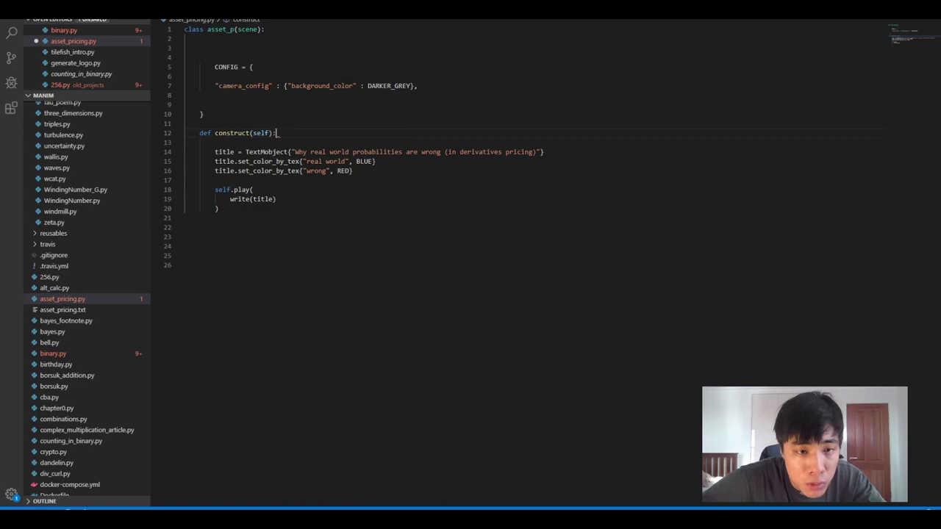
key(ctrl+z)
key(ctrl+z)
key(ctrl+z)
key(ctrl+z)
key(ctrl+z)
key(ctrl+z)
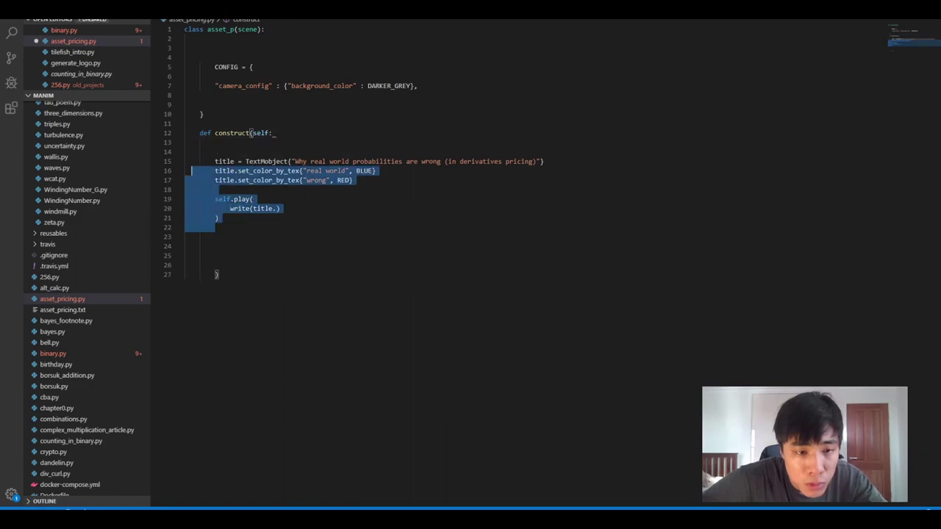
key(ctrl+z)
key(ctrl+z)
key(ctrl+z)
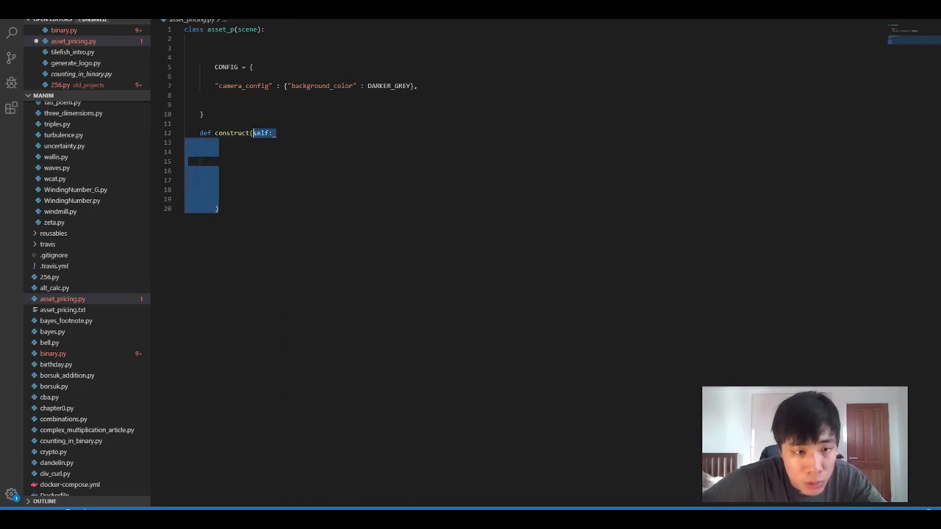
key(ctrl+z)
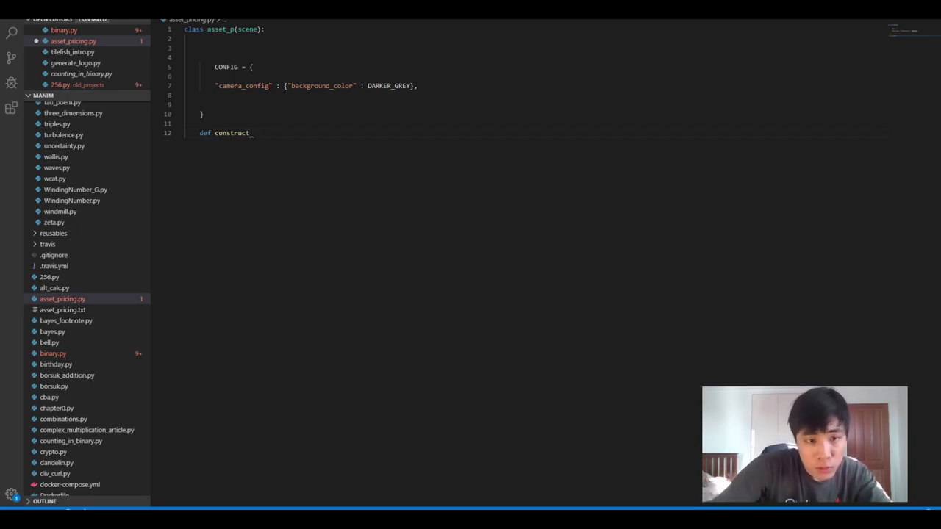
- Retype the header as construct(self): and paste the title and play lines back with fixed indentation
text((self))
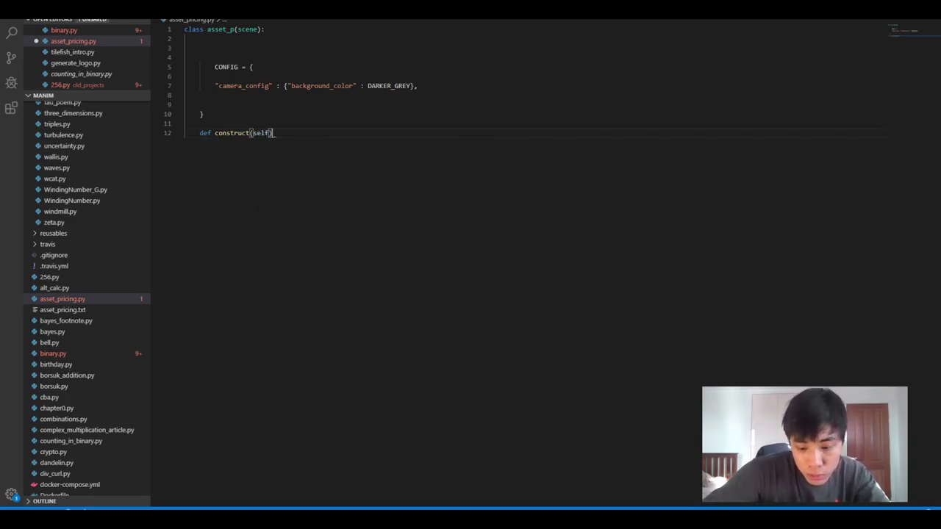
text(:)
key(Return)
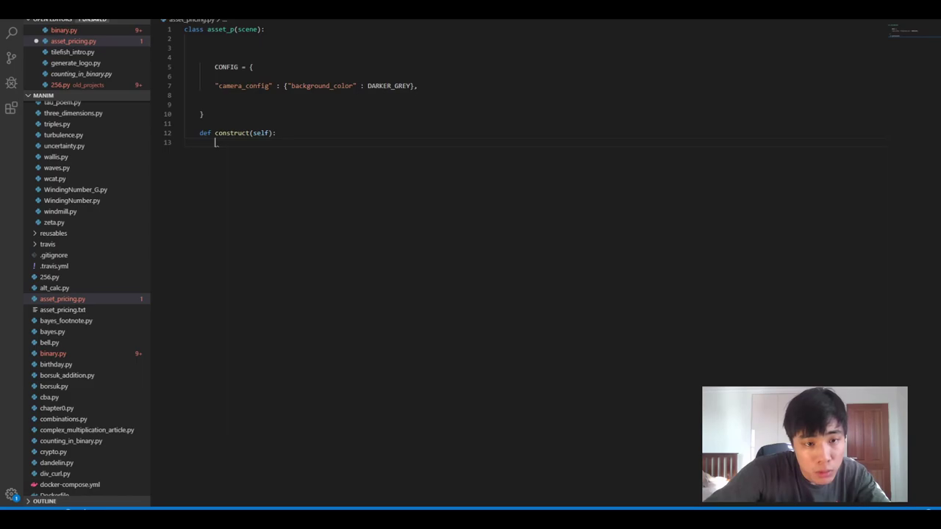
key(ctrl+v)
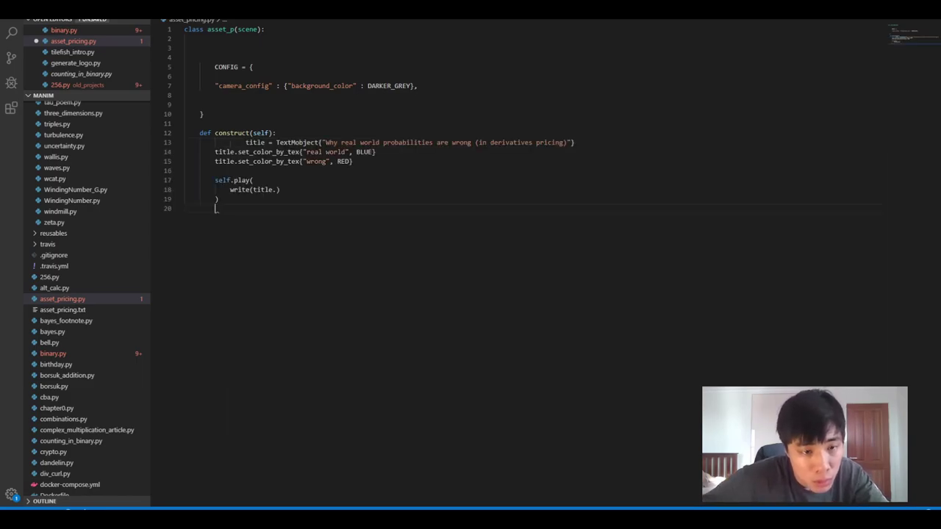
drag(245, 142, 222, 142)
key(BackSpace)
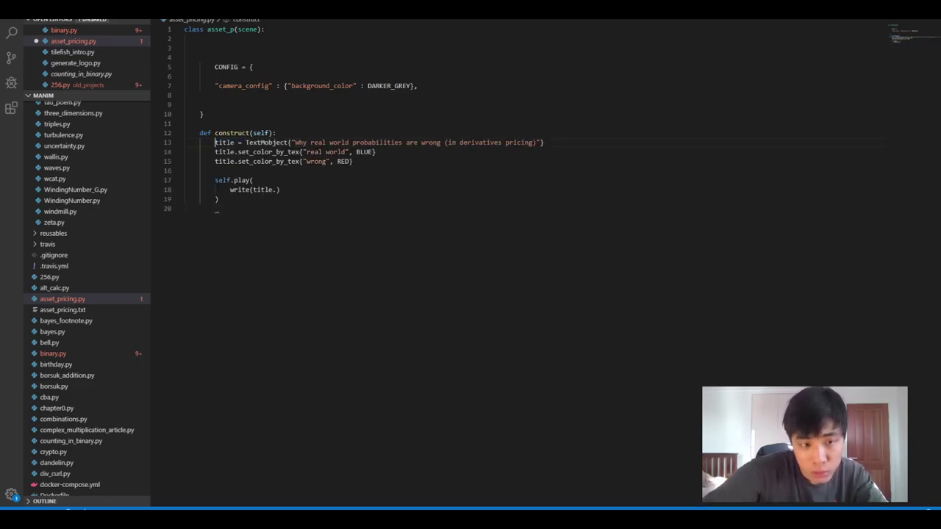
click(214, 208)
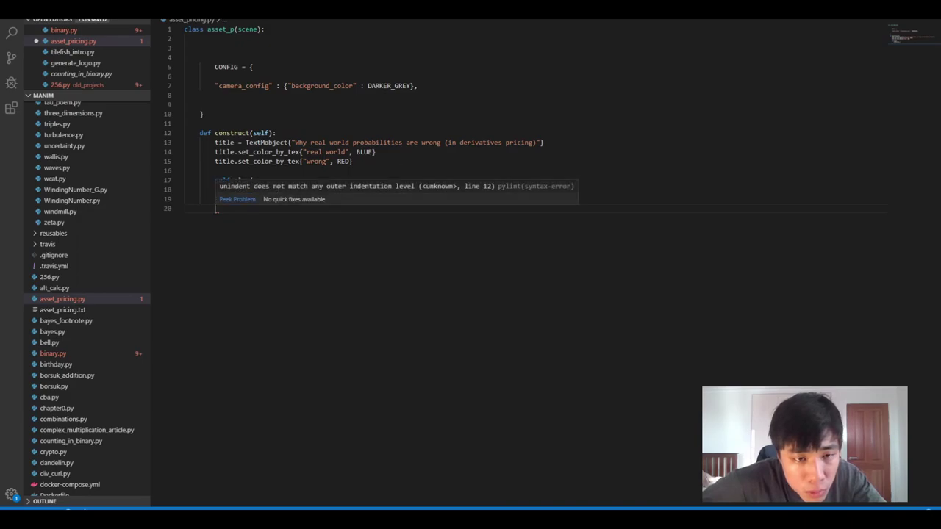
click(277, 133)
key(Return)
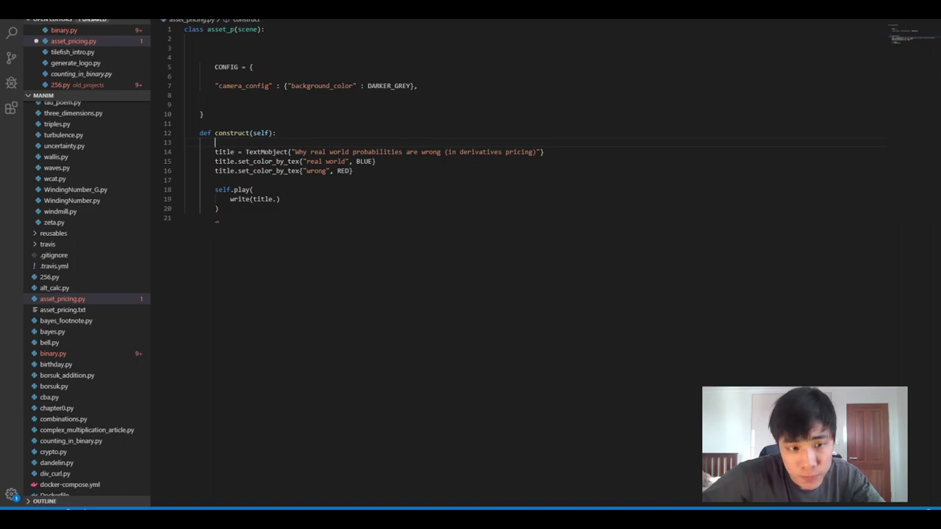
click(64, 30)
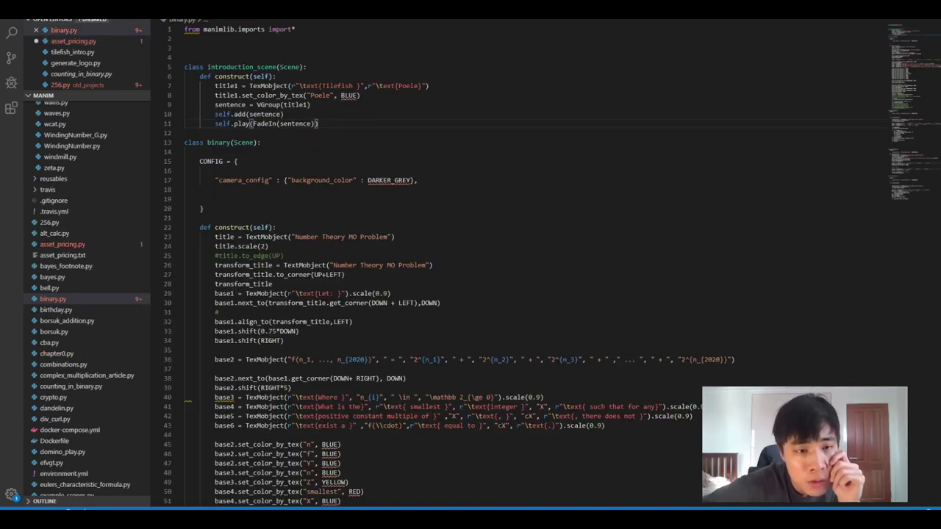
- Compare against binary.py, then delete the stray dot in write(title.) in asset_pricing.py
key(ctrl+Tab)
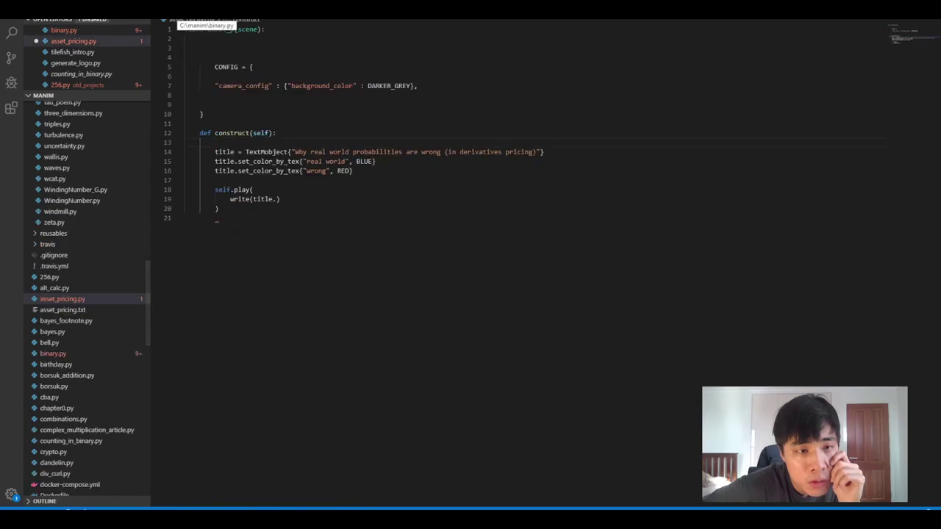
key(ctrl+Tab)
key(ctrl+Tab)
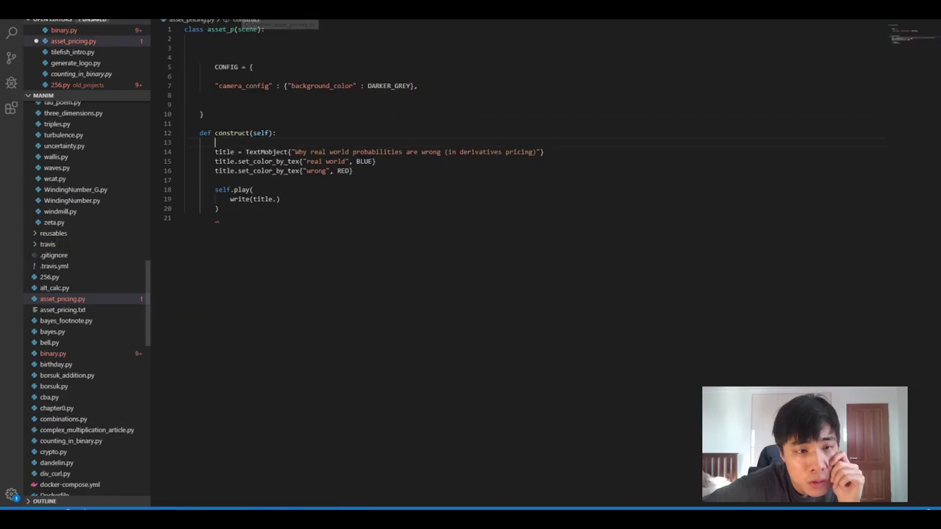
key(ctrl+Tab)
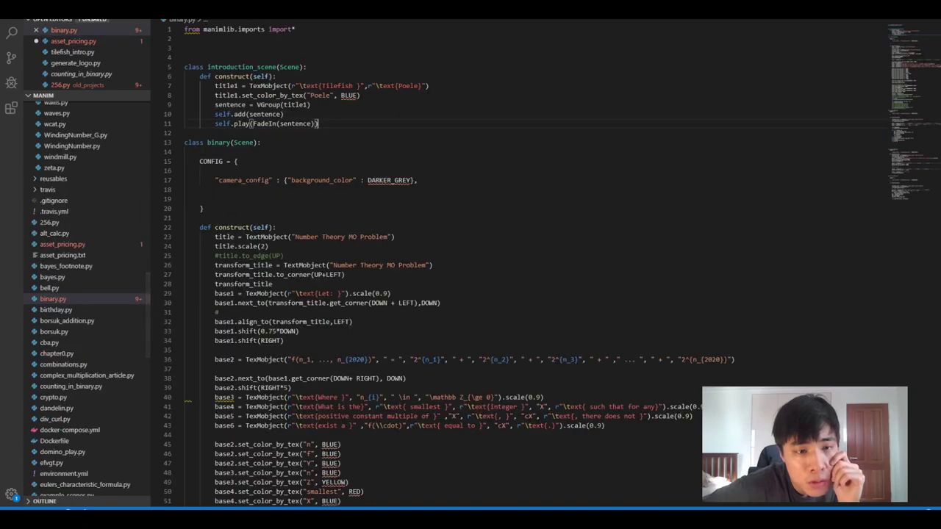
key(ctrl+Tab)
key(ctrl+Tab)
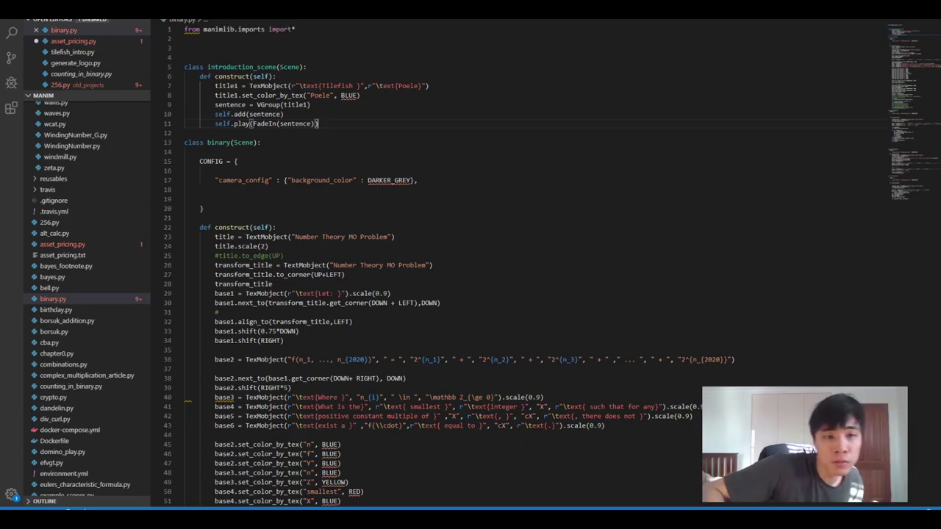
key(ctrl+Tab)
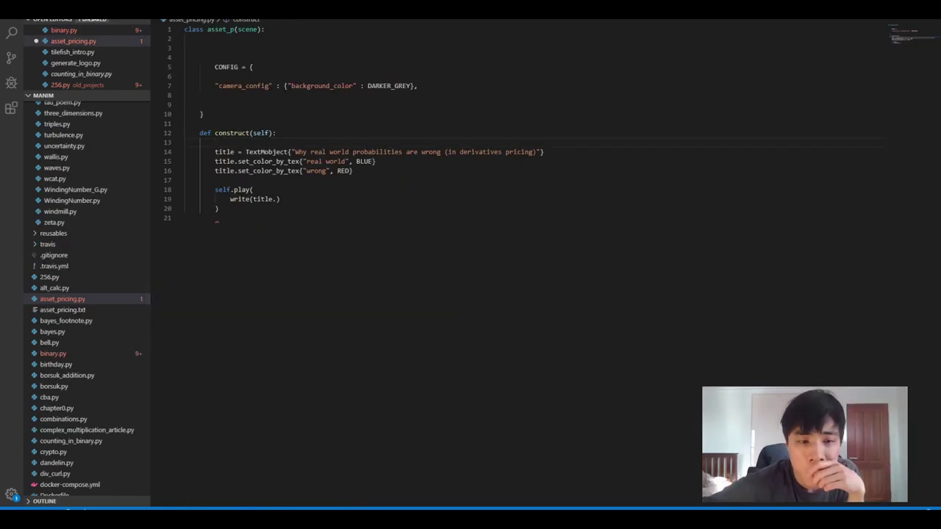
key(Down)
key(Down)
key(Down)
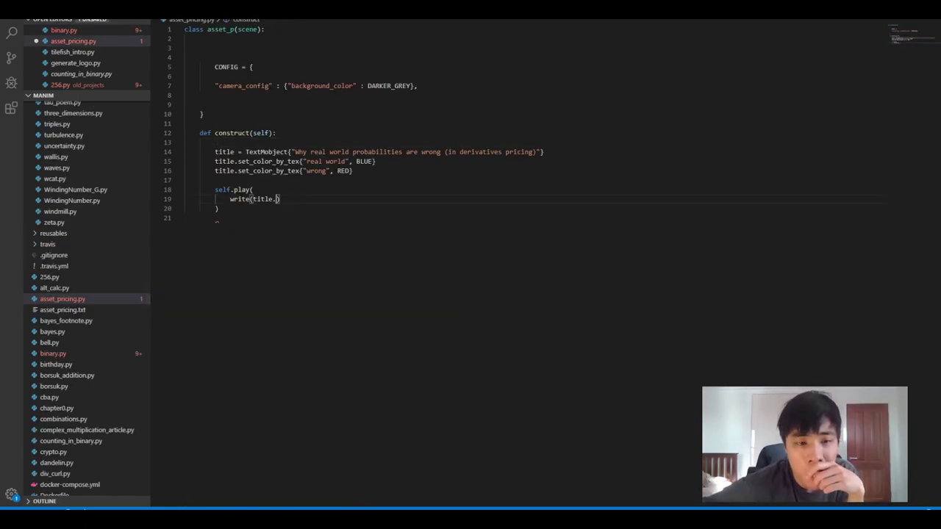
key(Up)
key(End)
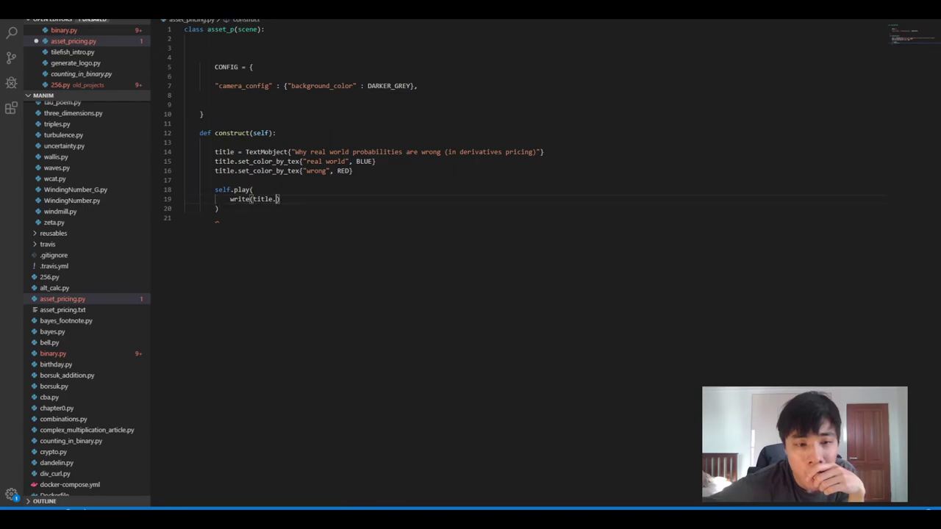
key(Left)
key(BackSpace)
- Recheck binary.py's code, then place the caret before 'write' on line 19 of asset_pricing.py
key(ctrl+Tab)
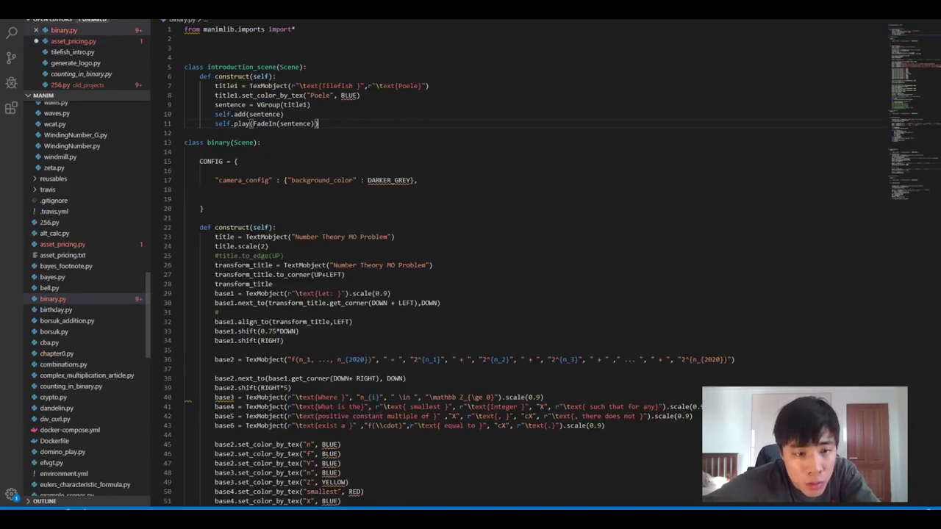
scroll(485, 265, down, 5)
scroll(485, 264, down, 4)
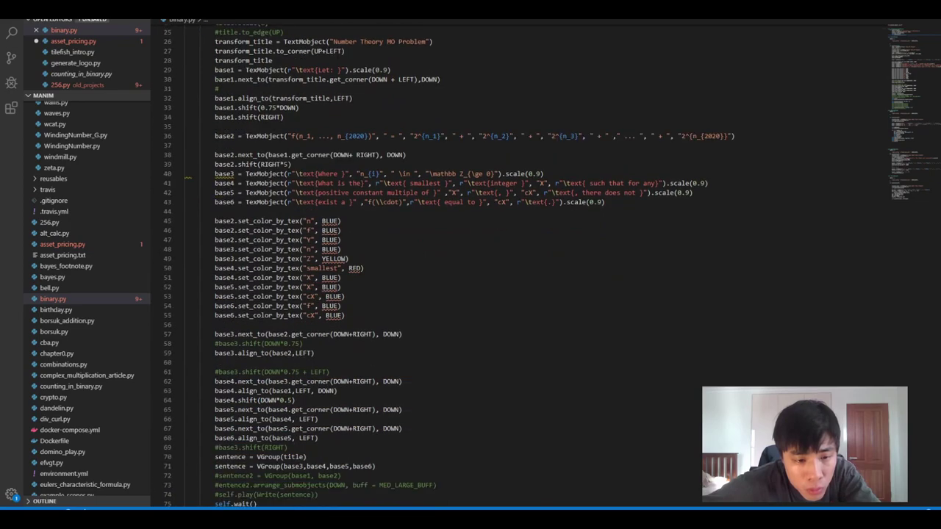
scroll(485, 265, down, 4)
scroll(362, 34, down, 1)
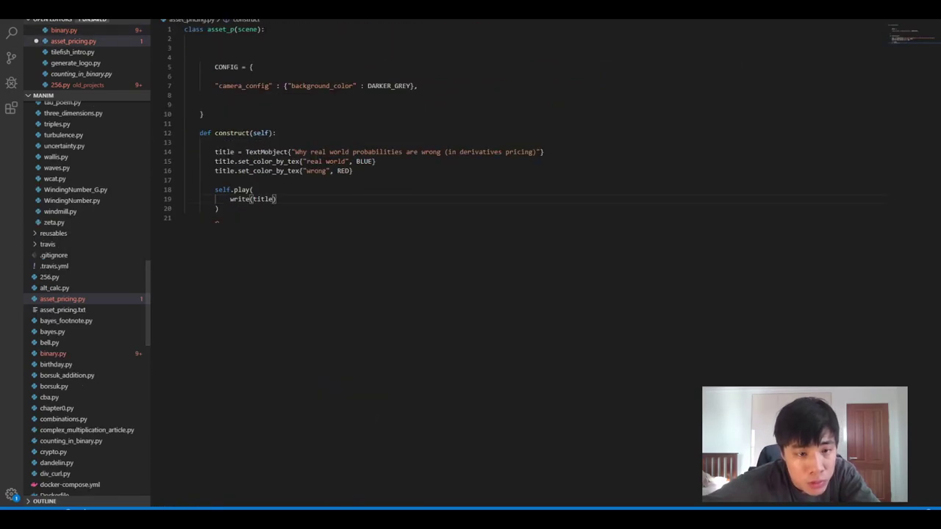
key(ctrl+Tab)
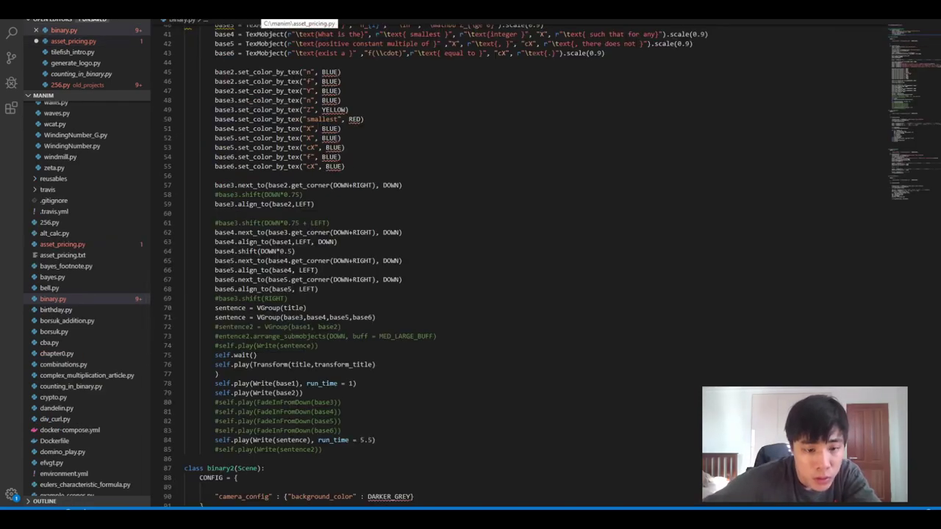
key(ctrl+Tab)
key(Home)
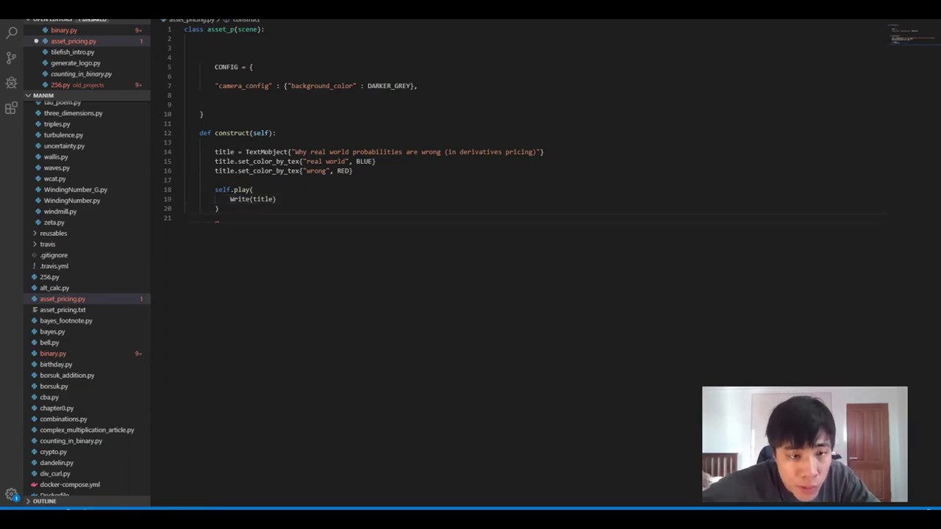
key(ctrl+Tab)
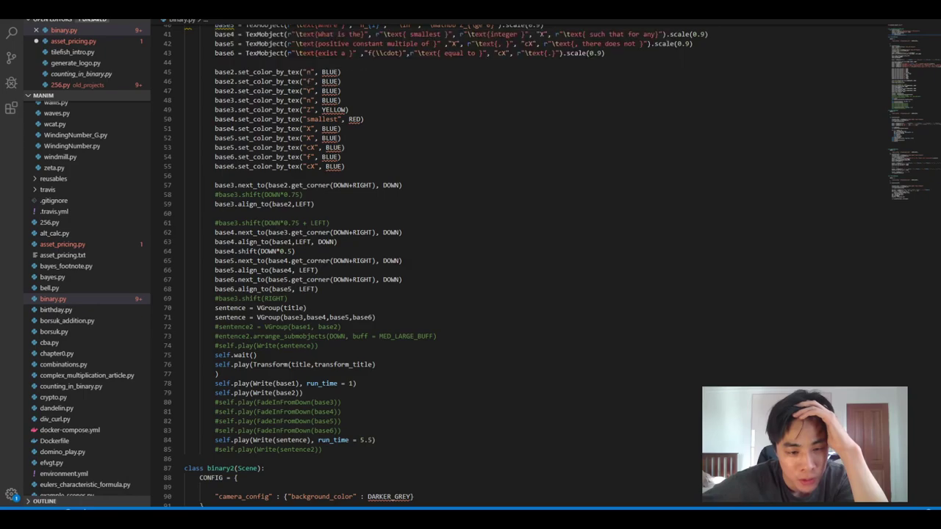
scroll(515, 264, up, 6)
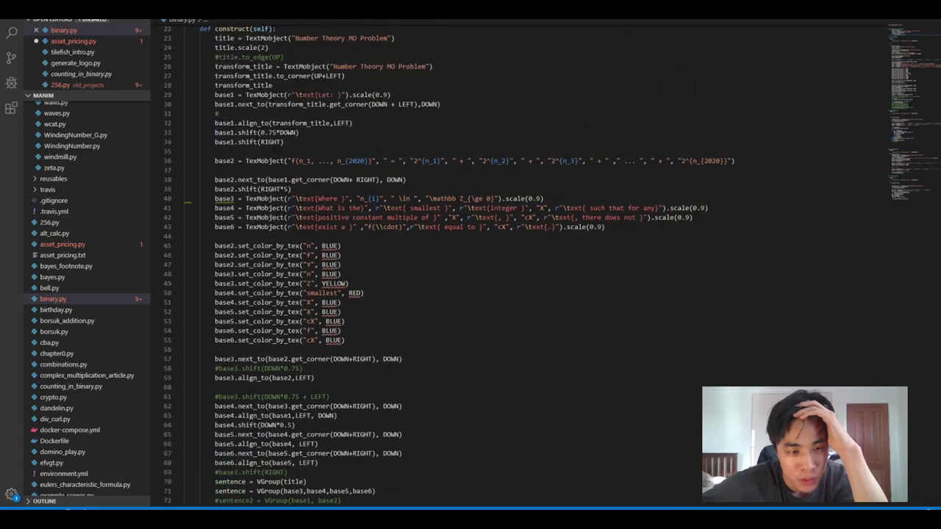
scroll(515, 264, up, 5)
click(188, 348)
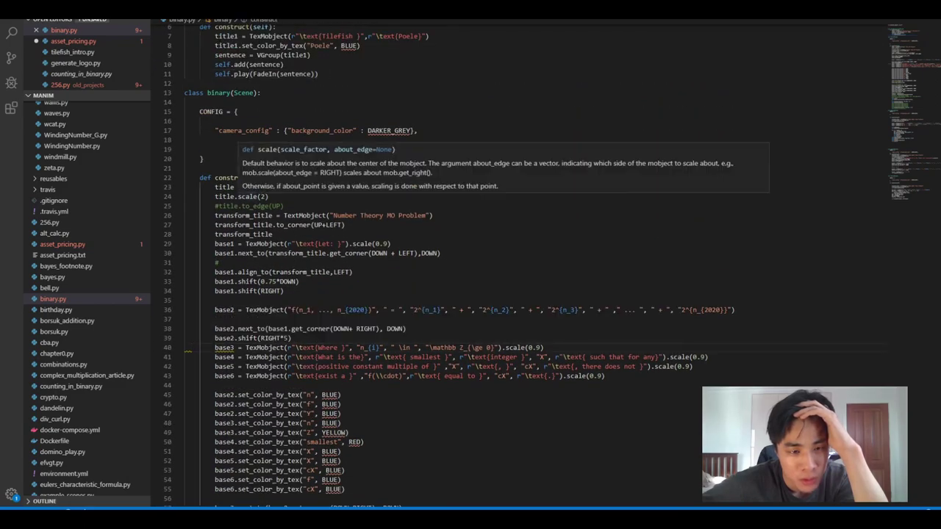
key(ctrl+Tab)
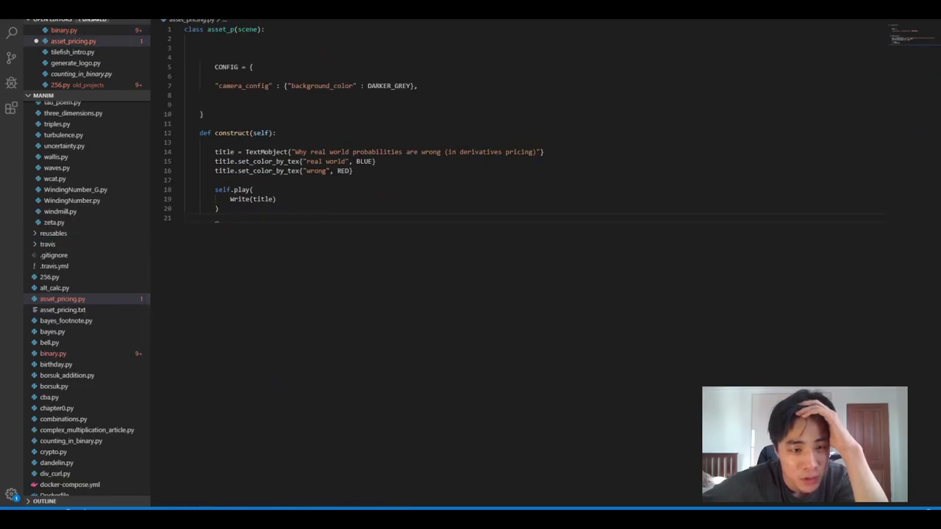
key(shift+Up)
key(shift+Up)
key(shift+Up)
key(shift+Home)
key(shift+Home)
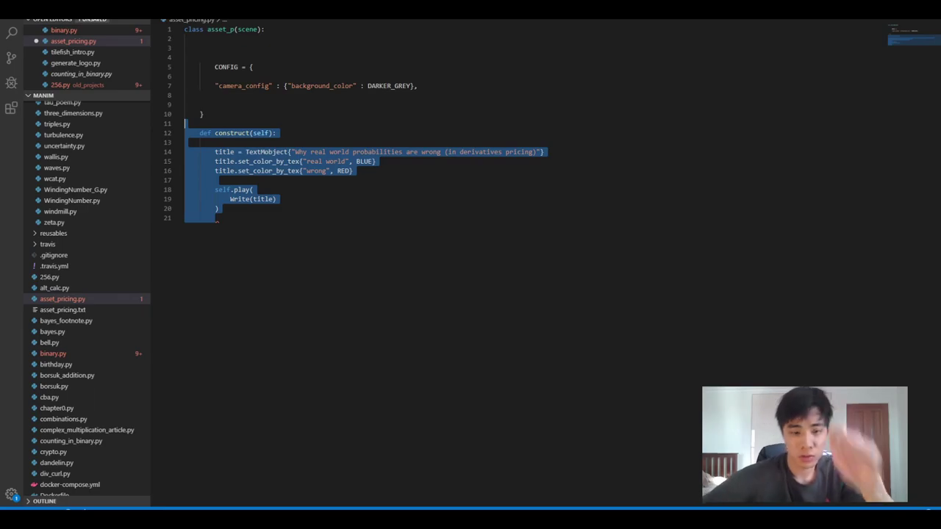
key(Right)
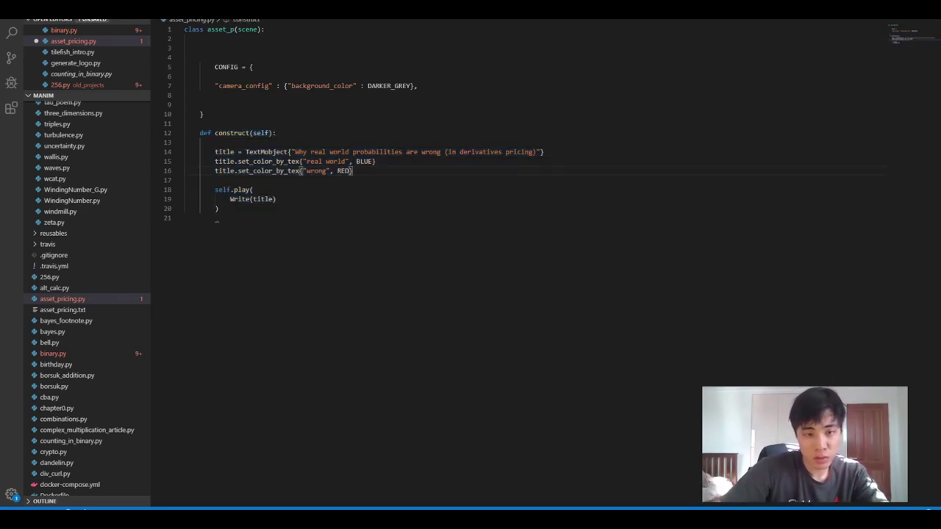
key(shift+Up)
key(shift+Up)
key(shift+Up)
key(shift+Home)
key(shift+Home)
key(shift+Up)
key(shift+Up)
key(shift+Up)
key(BackSpace)
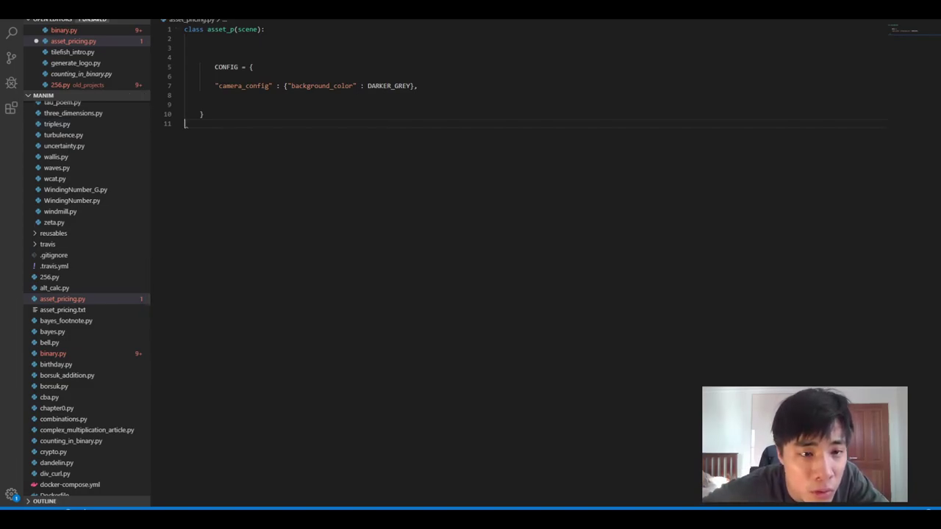
key(ctrl+Tab)
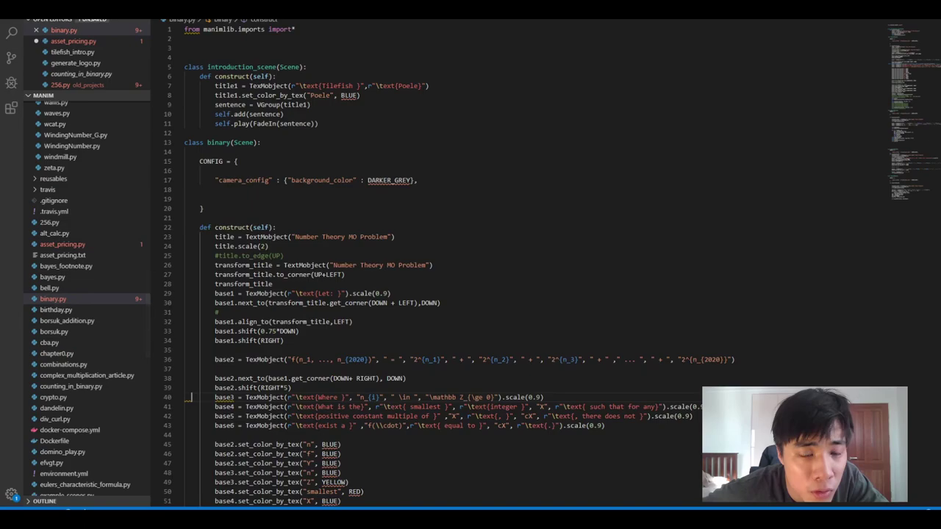
click(74, 41)
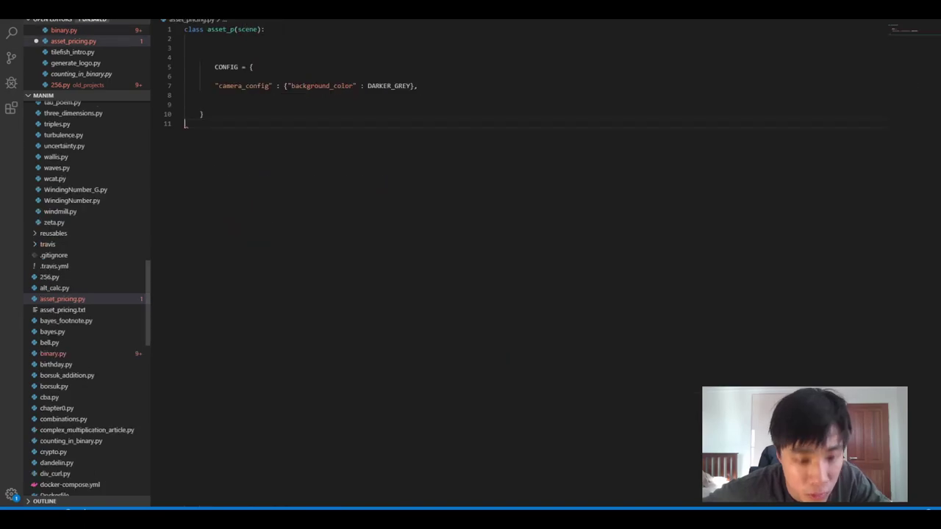
key(ctrl+z)
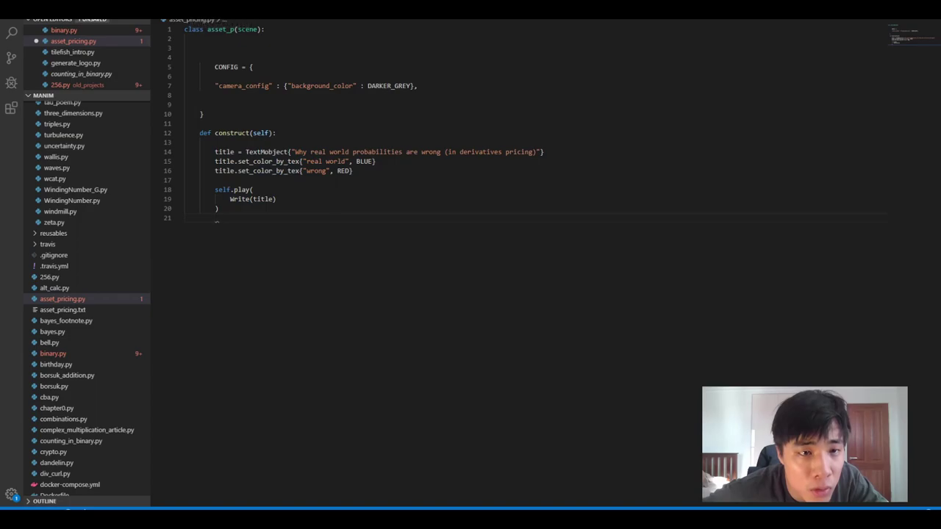
- Copy the 'from manimlib.imports import*' line from binary.py, restoring it there after cutting
click(64, 30)
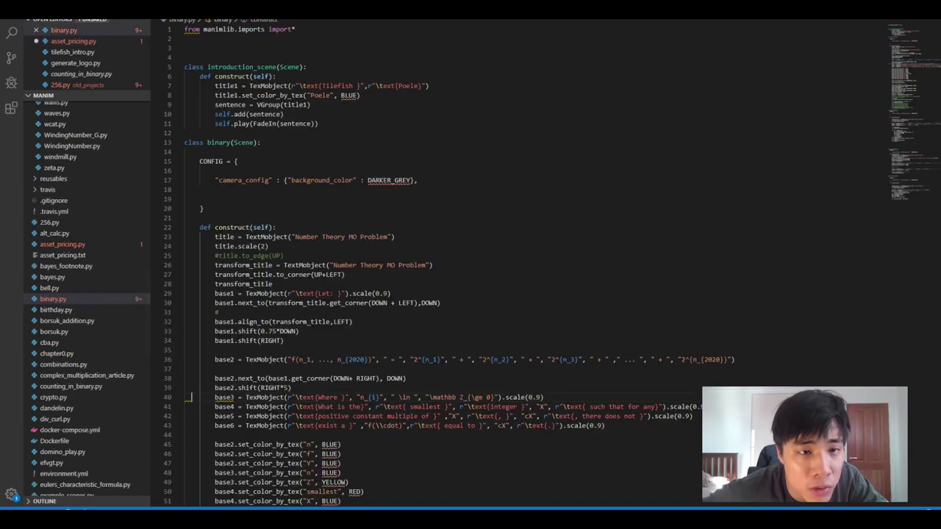
triple_click(235, 29)
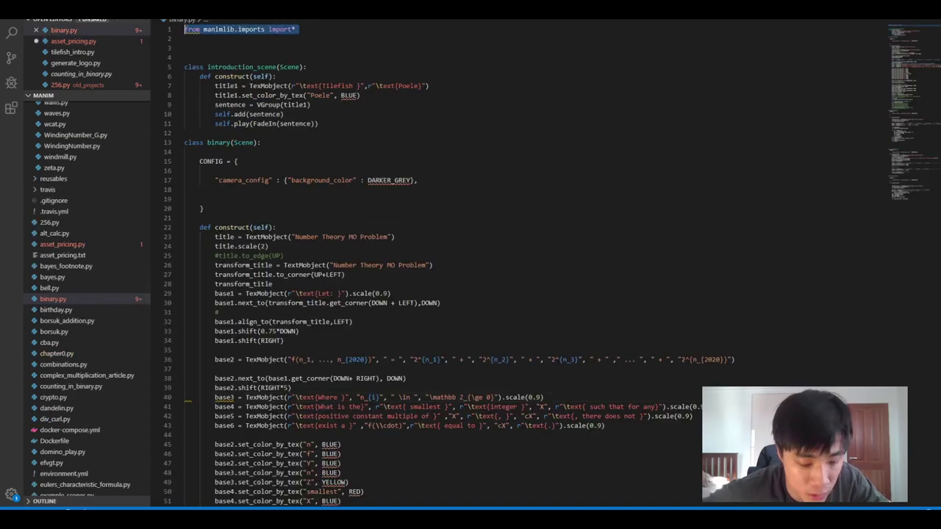
key(ctrl+x)
key(ctrl+Tab)
key(ctrl+Tab)
key(ctrl+z)
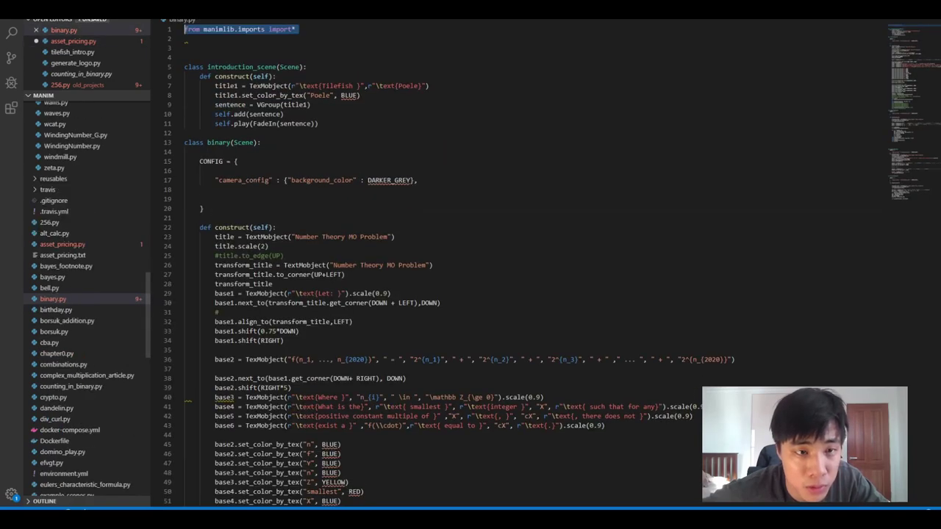
key(ctrl+Tab)
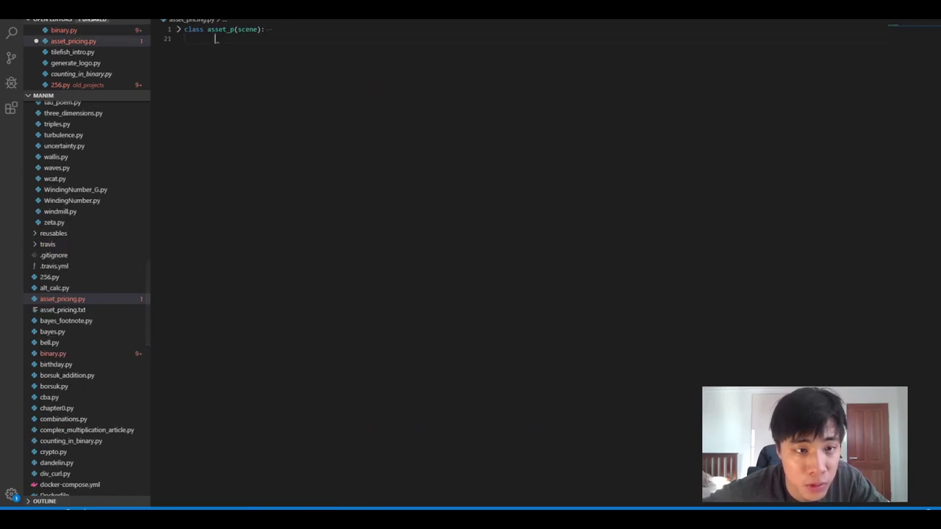
- Paste the manimlib import at the top of asset_pricing.py, undoing an accidental class-line split
key(ctrl+Right)
key(Return)
key(Return)
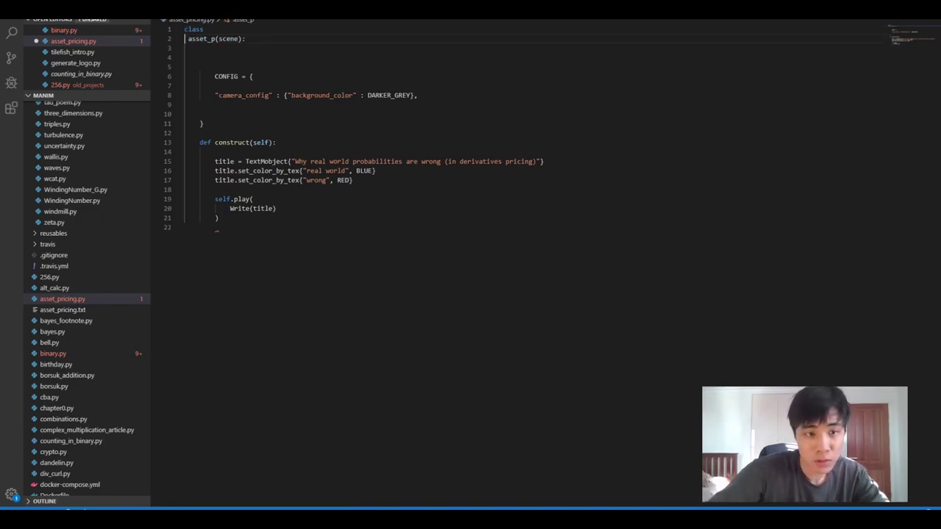
key(Up)
key(ctrl+z)
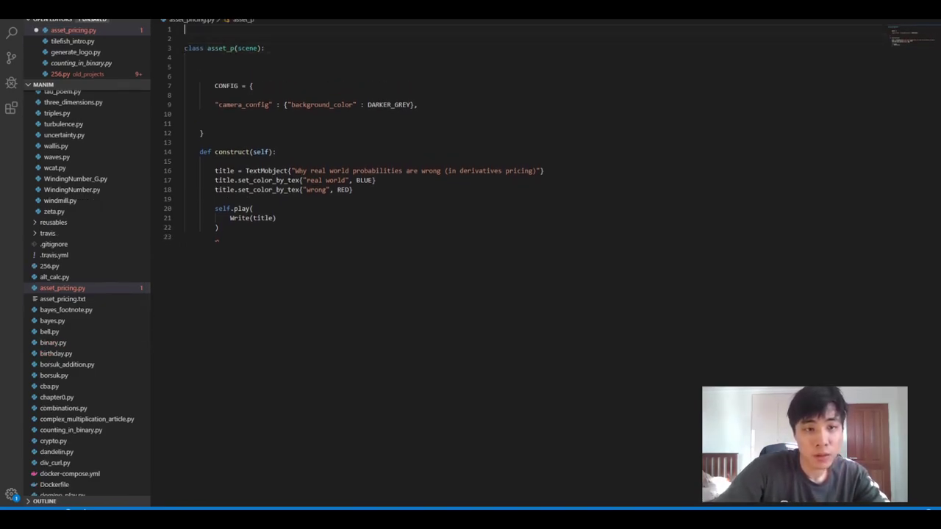
key(ctrl+v)
click(300, 180)
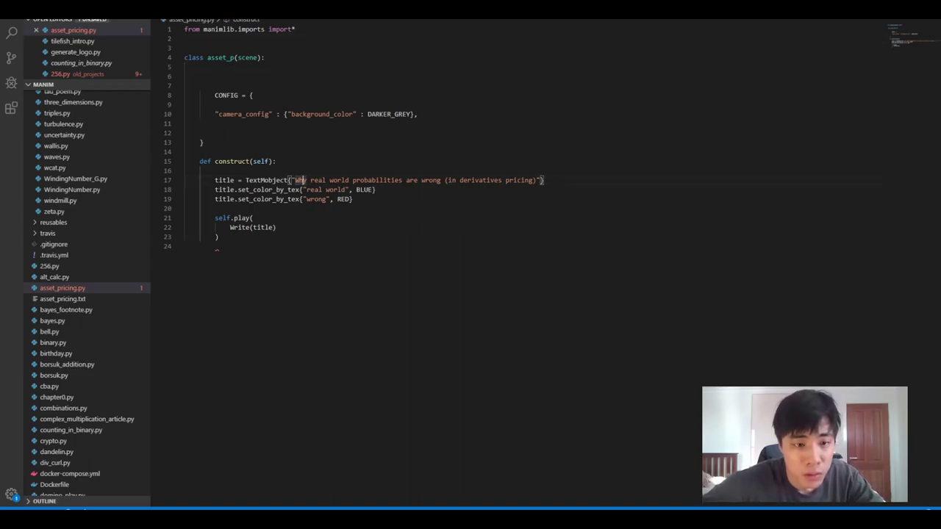
click(273, 161)
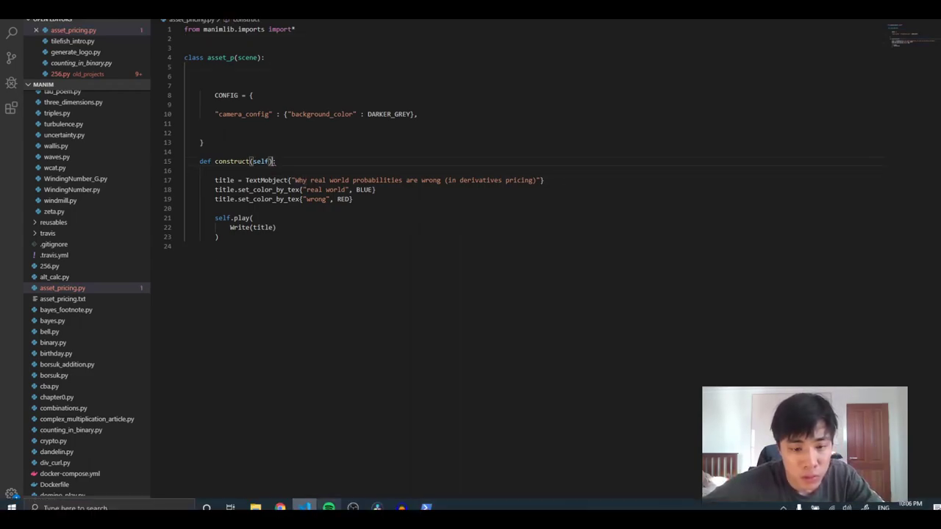
click(215, 246)
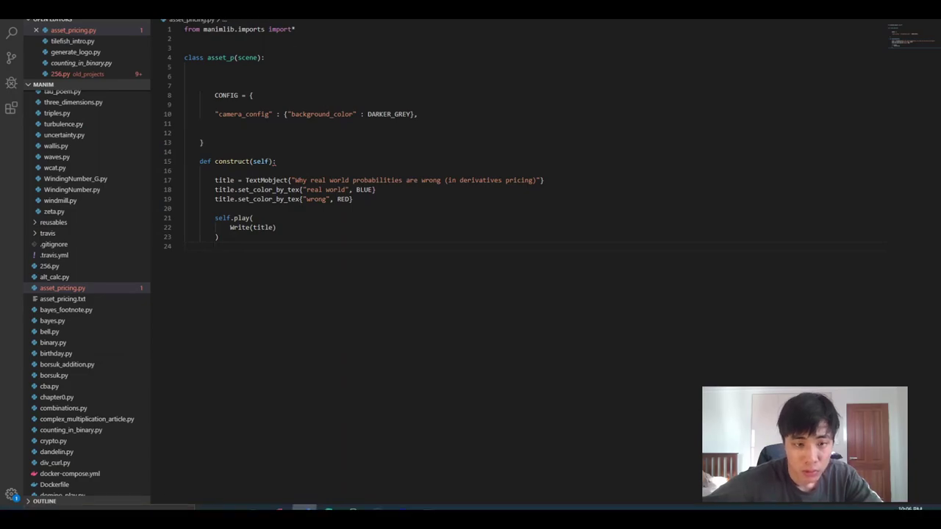
key(alt+Tab)
- Rerun 'python manim.py -m asset_pricing.py -p', hit the line 15 indentation error, then view tilefish_intro.py
key(Up)
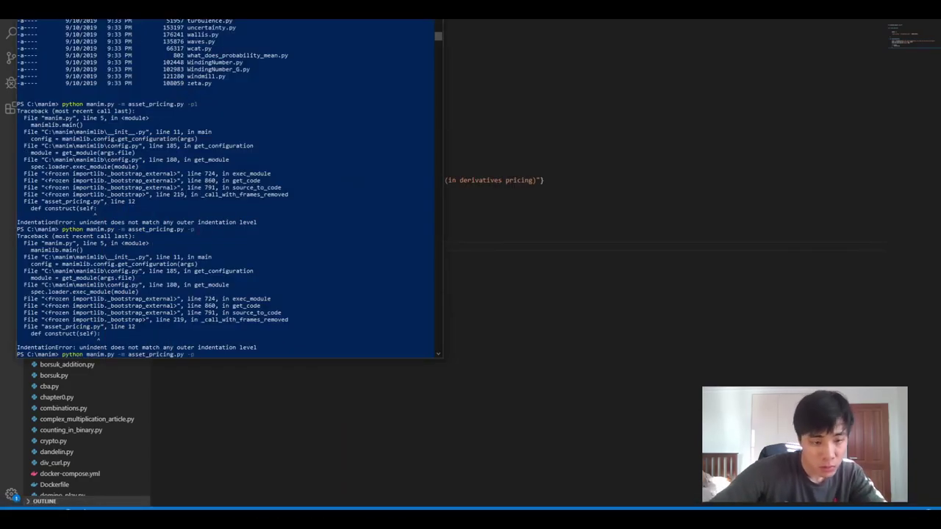
key(Return)
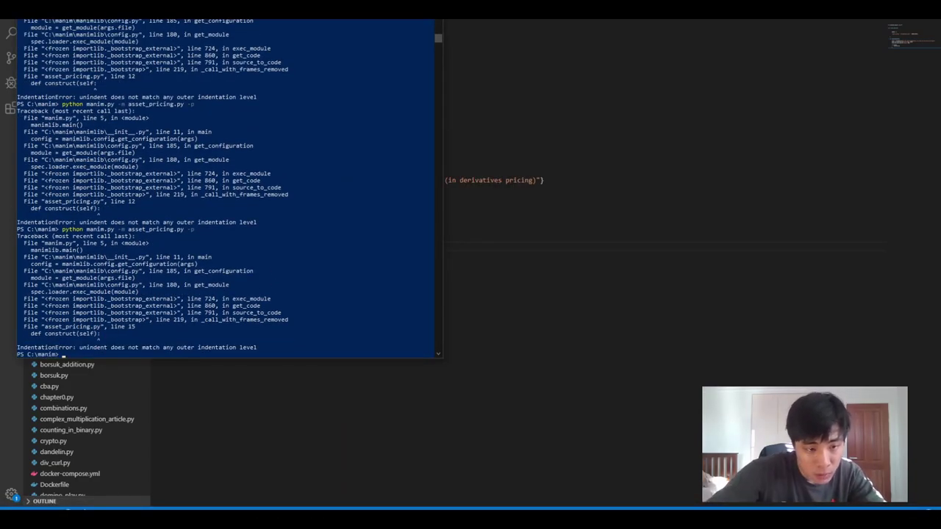
key(Up)
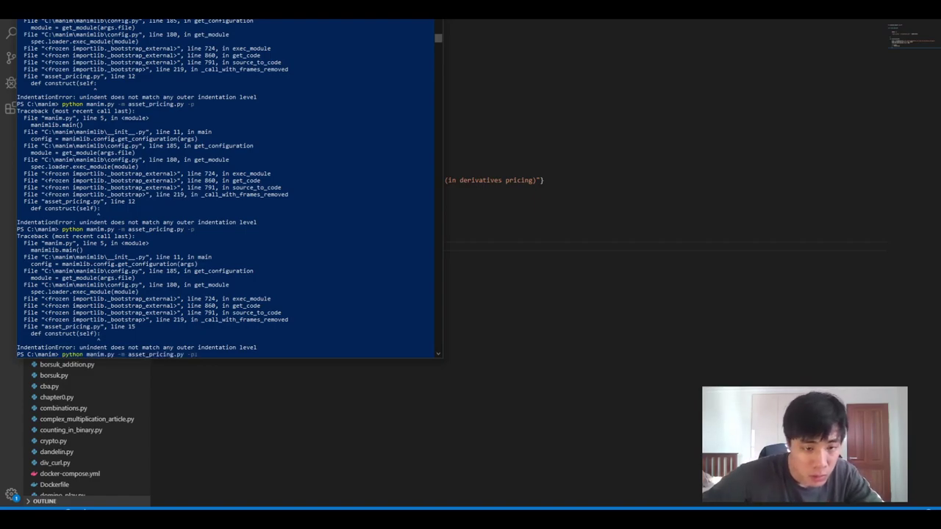
key(alt+Tab)
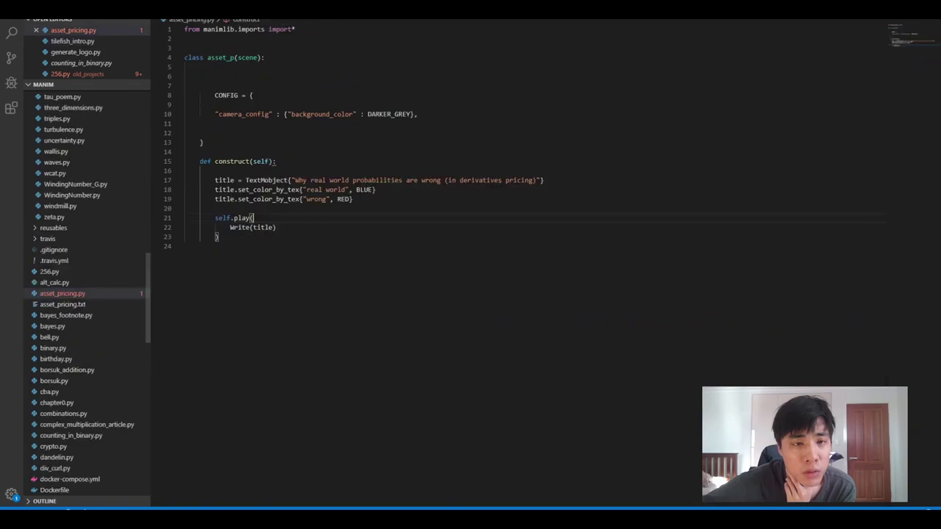
key(ctrl+Tab)
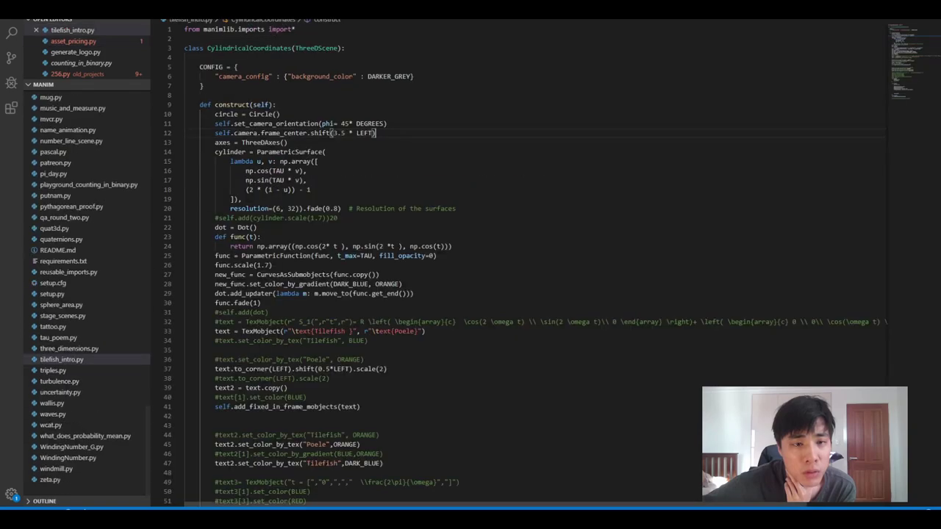
- Compare tilefish_intro.py with asset_pricing.py, adjusting a blank line above the class and scrolling through tilefish_intro.py
key(ctrl+Tab)
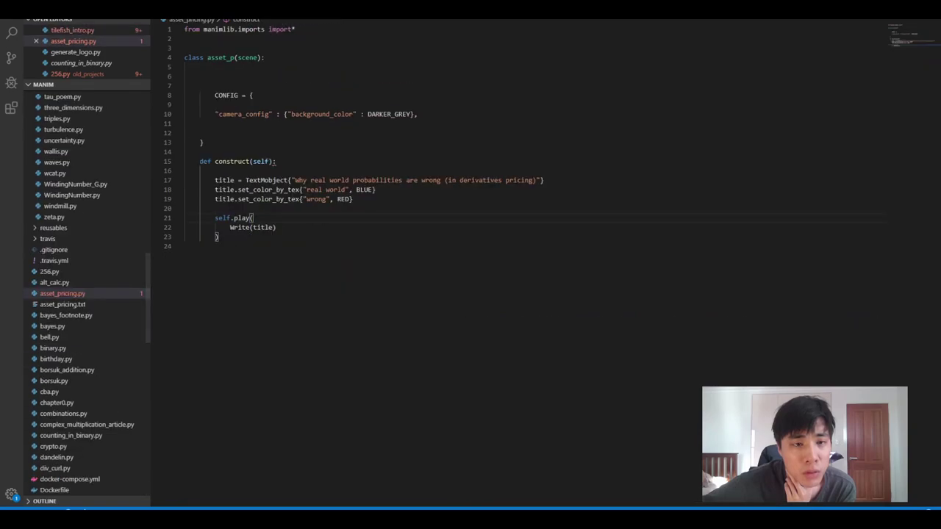
key(ctrl+Tab)
key(ctrl+Tab)
key(ctrl+Tab)
key(ctrl+Tab)
key(ctrl+Tab)
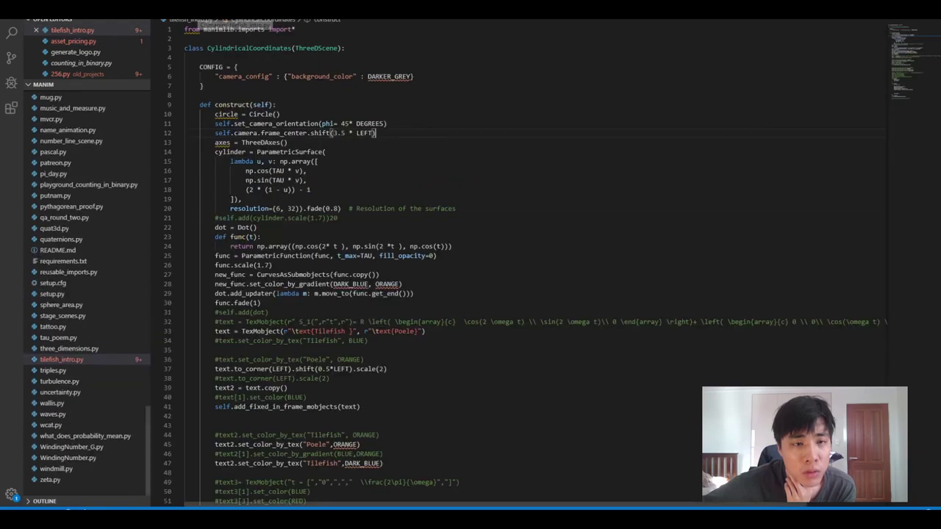
key(ctrl+Tab)
key(ctrl+z)
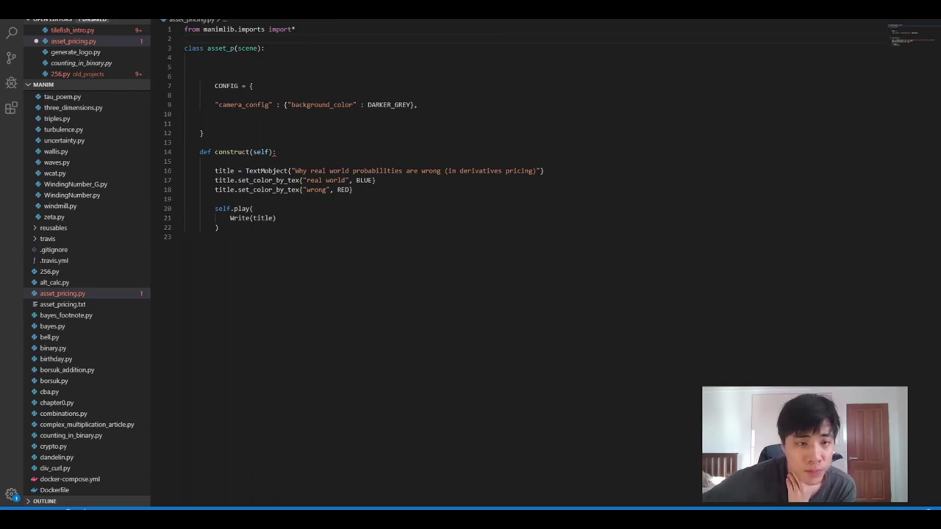
key(ctrl+Tab)
click(375, 133)
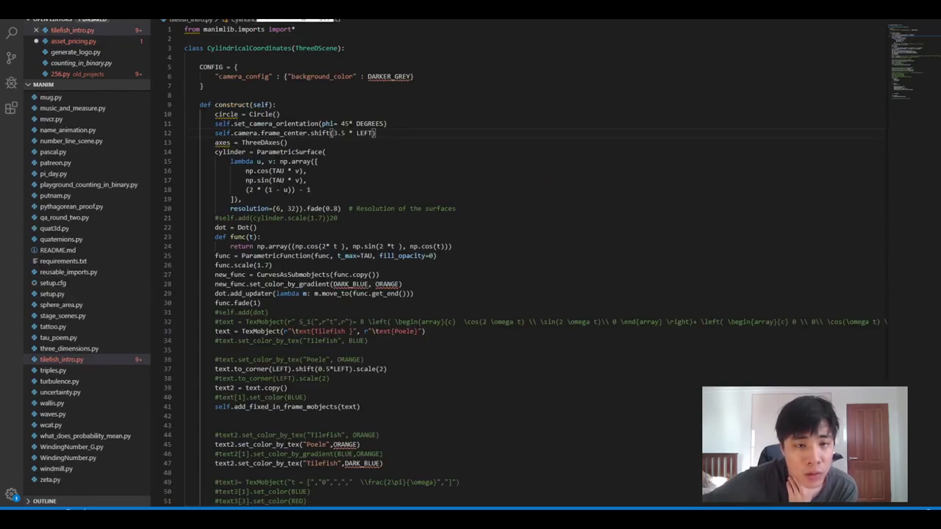
key(ctrl+Tab)
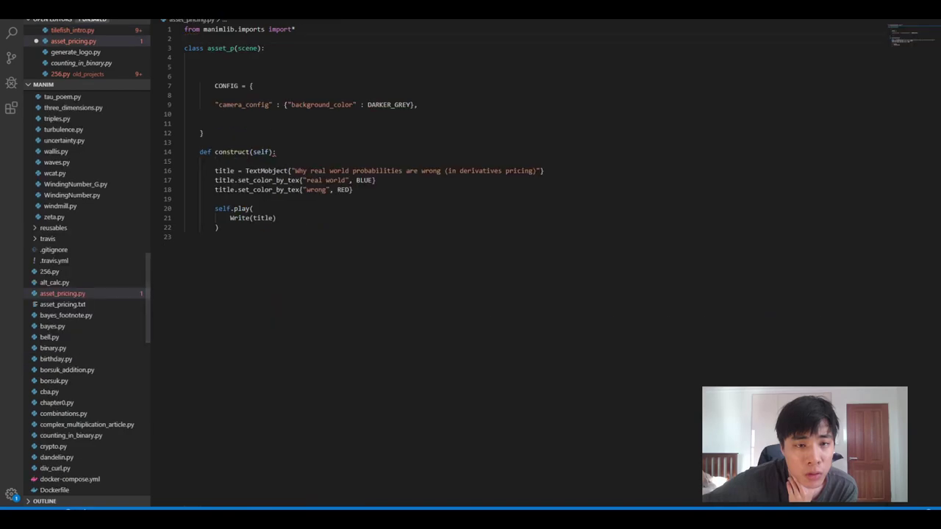
key(ctrl+Tab)
scroll(515, 265, down, 3)
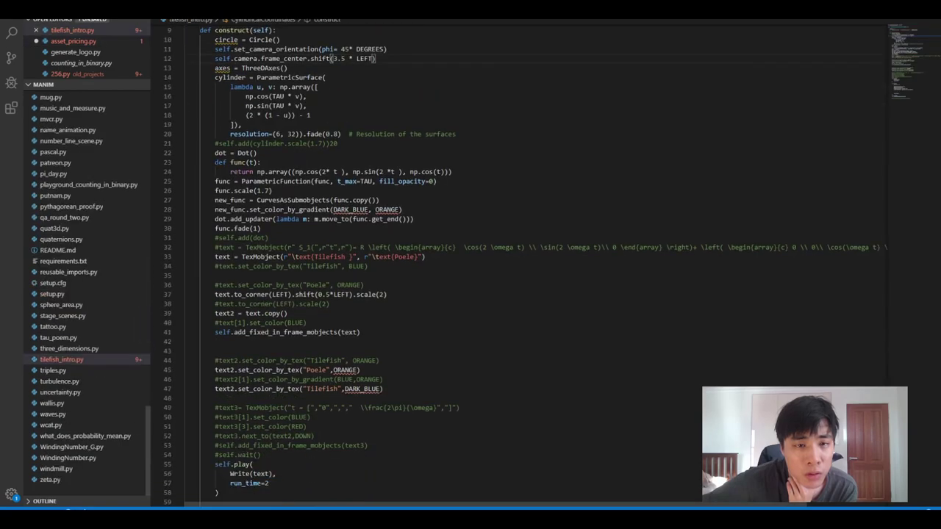
scroll(514, 264, down, 5)
scroll(515, 264, down, 10)
scroll(514, 264, up, 5)
scroll(514, 265, up, 6)
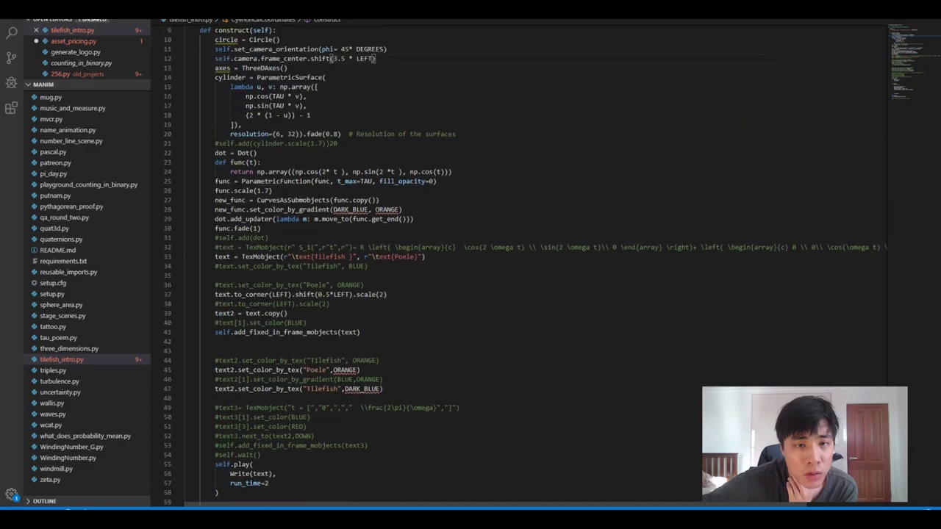
scroll(515, 264, up, 7)
- Scroll through generate_logo.py against asset_pricing.py, then return to the PowerShell IndentationError tracebacks
key(ctrl+Tab)
scroll(514, 265, up, 4)
scroll(515, 265, up, 5)
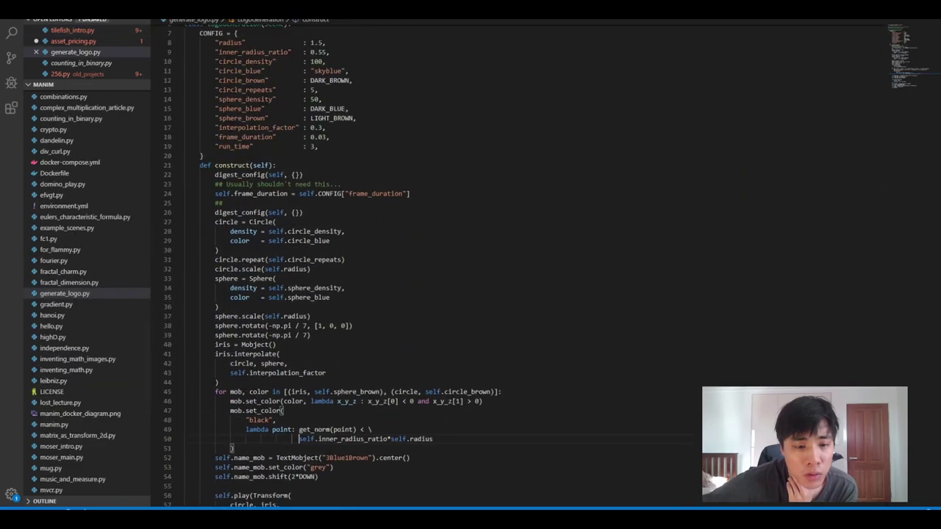
scroll(514, 265, up, 2)
scroll(514, 265, down, 1)
scroll(515, 265, down, 3)
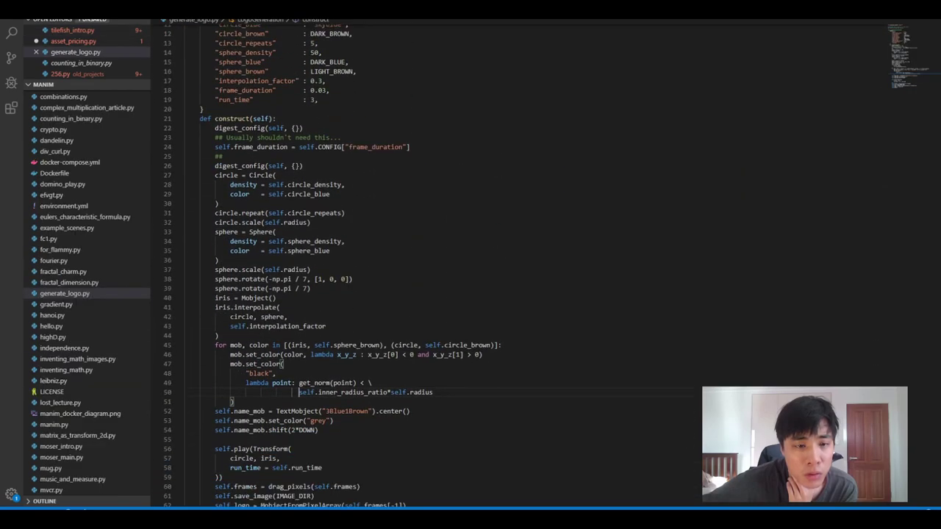
scroll(515, 265, down, 4)
scroll(514, 264, down, 2)
key(ctrl+Tab)
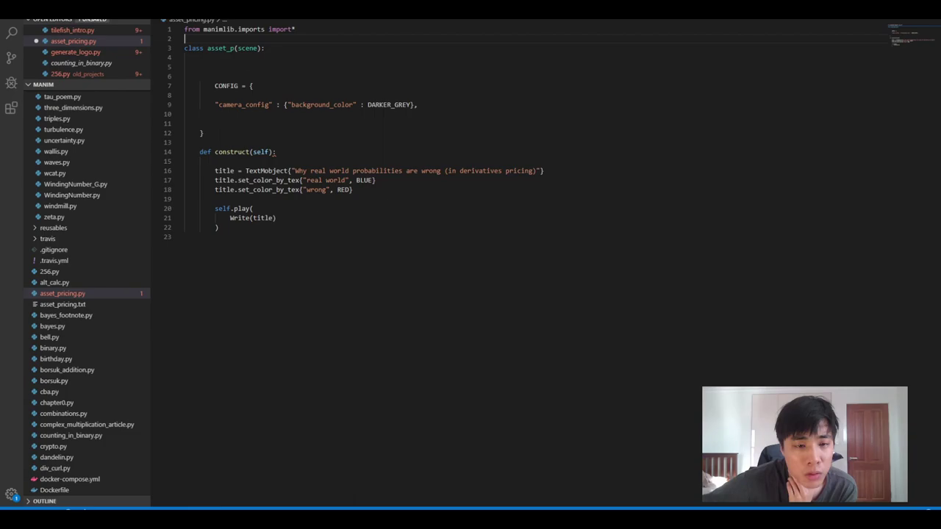
key(ctrl+Tab)
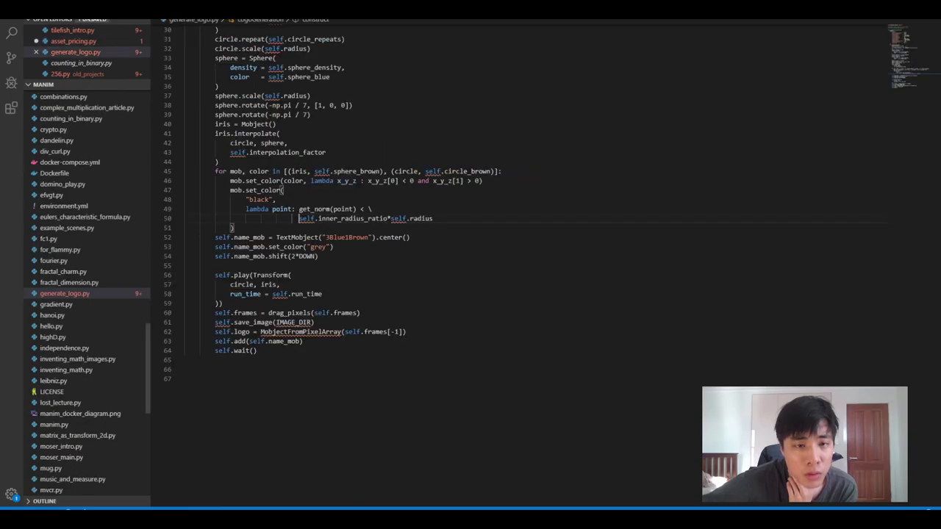
key(ctrl+Tab)
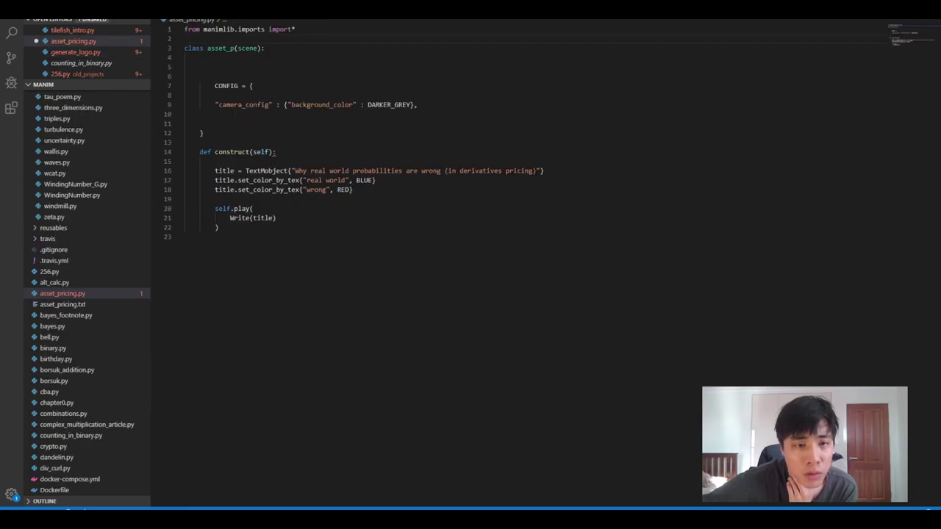
key(alt+Tab)
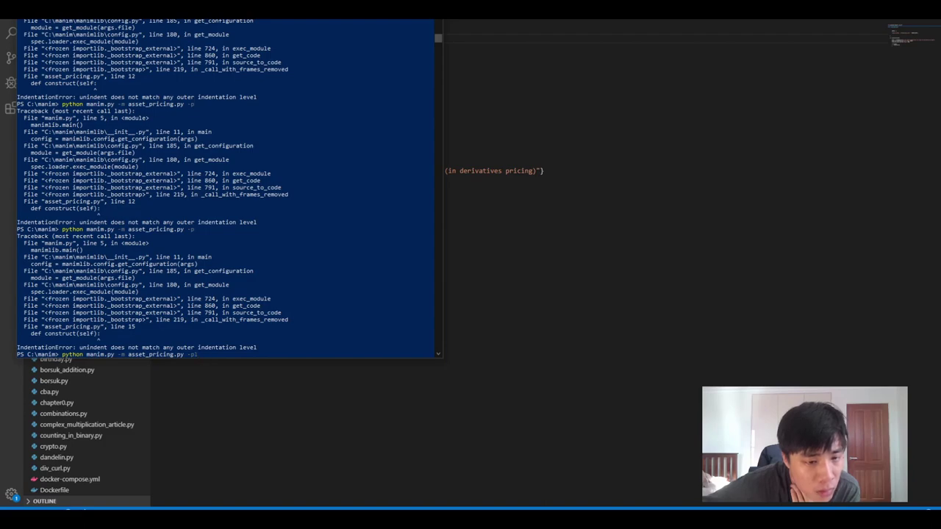
- Delete the old title and play code on lines 16–22 of asset_pricing.py
key(alt+Tab)
mouse_move(215, 236)
mouse_down()
mouse_move(241, 209)
mouse_move(199, 171)
mouse_up()
triple_click(199, 170)
click(199, 171)
drag(219, 228, 199, 170)
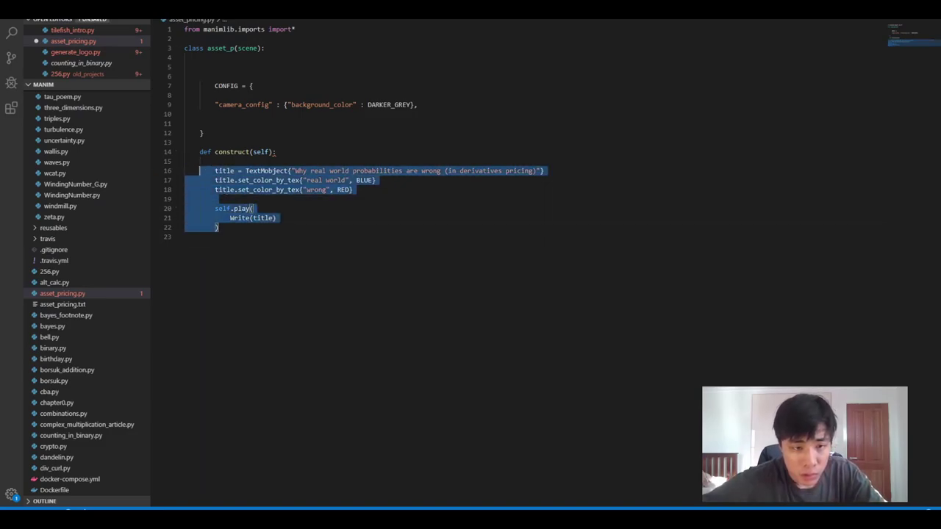
key(BackSpace)
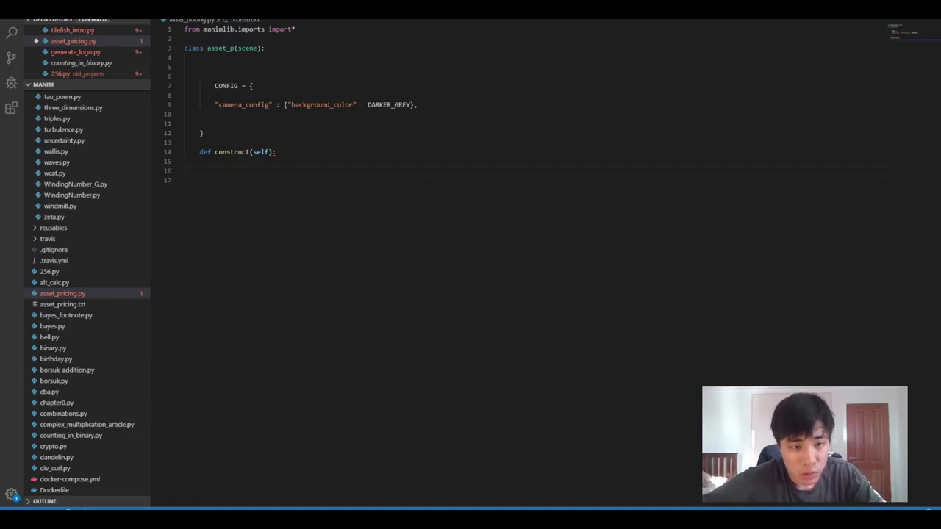
- Write title = TexMobject("test") in construct, then bring up tilefish_intro.py for reference
key(Tab)
key(Tab)
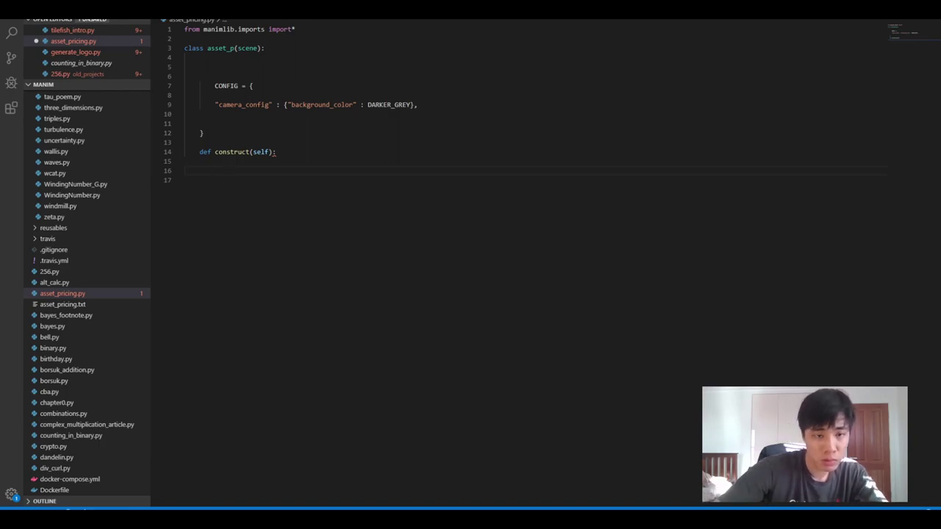
text(title)
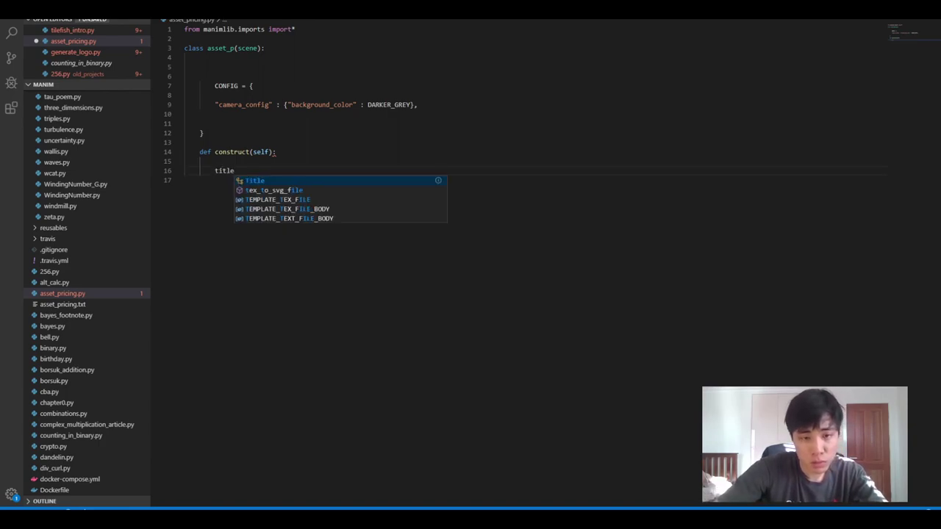
text( = Tex)
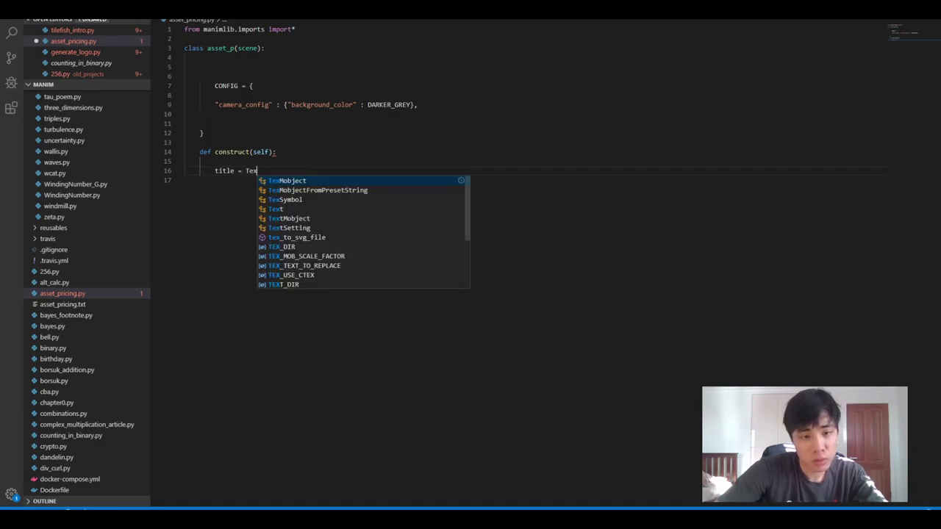
key(Tab)
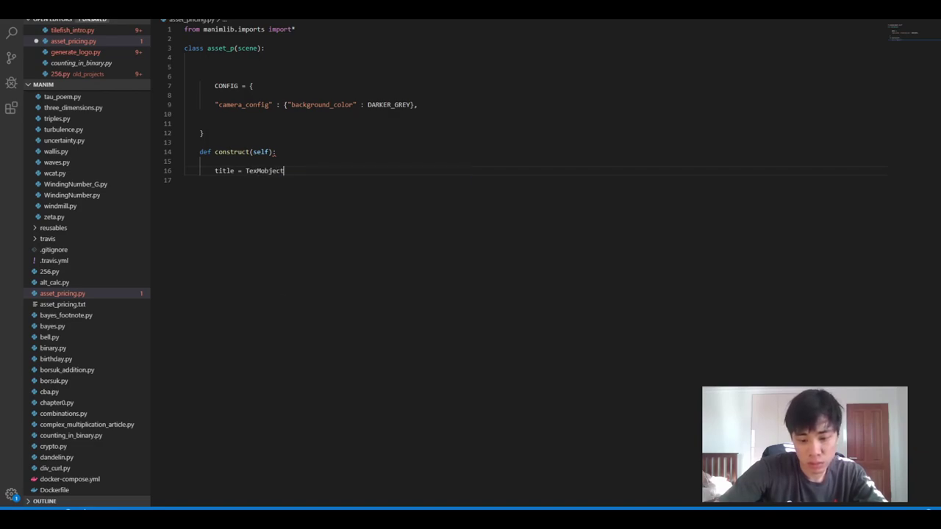
text(("test)
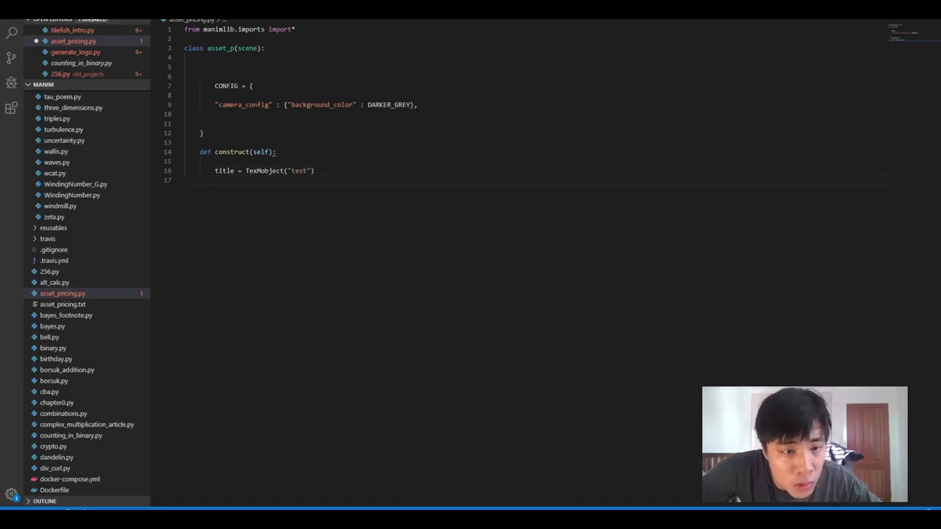
triple_click(250, 171)
click(237, 151)
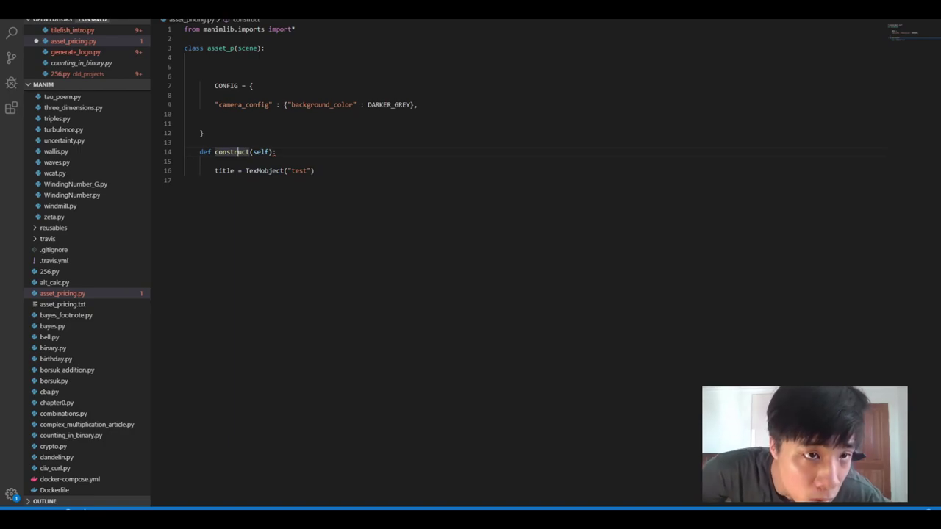
click(72, 30)
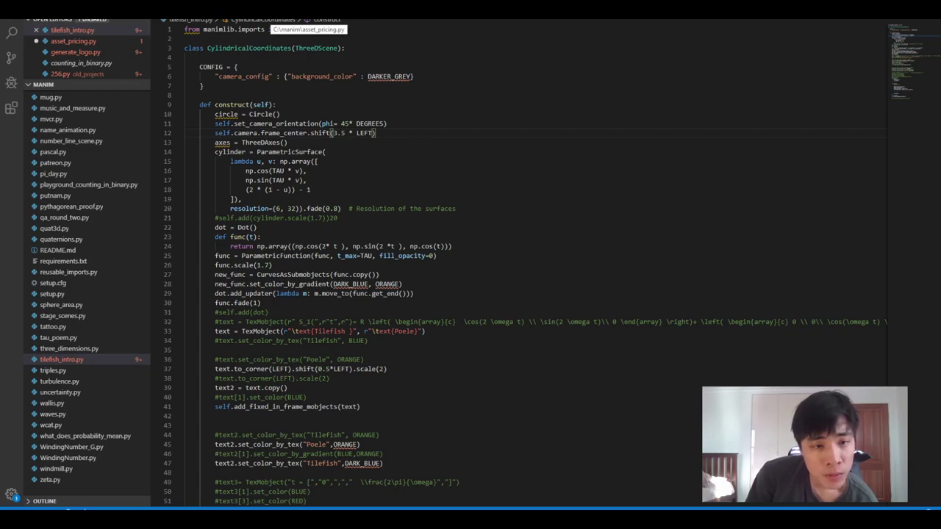
- Delete the whole def construct block from asset_pricing.py and save
click(73, 41)
drag(316, 170, 186, 142)
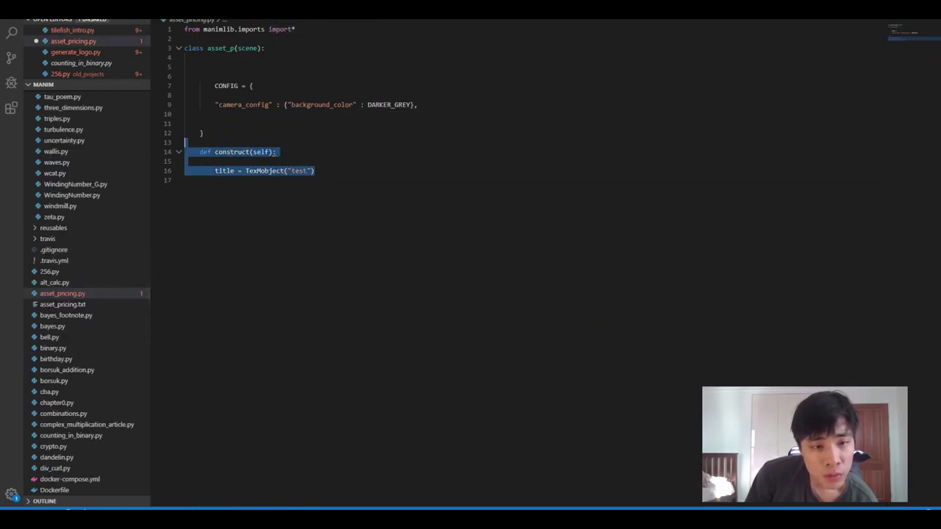
key(BackSpace)
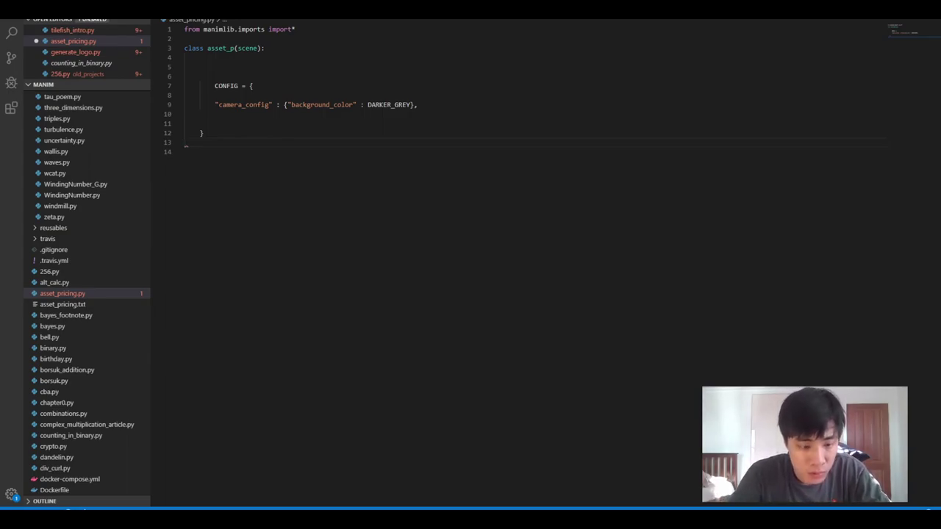
key(ctrl+s)
- Tidy the CONFIG block: remove blank lines and the comma after DARKER_GREY, then save
click(203, 132)
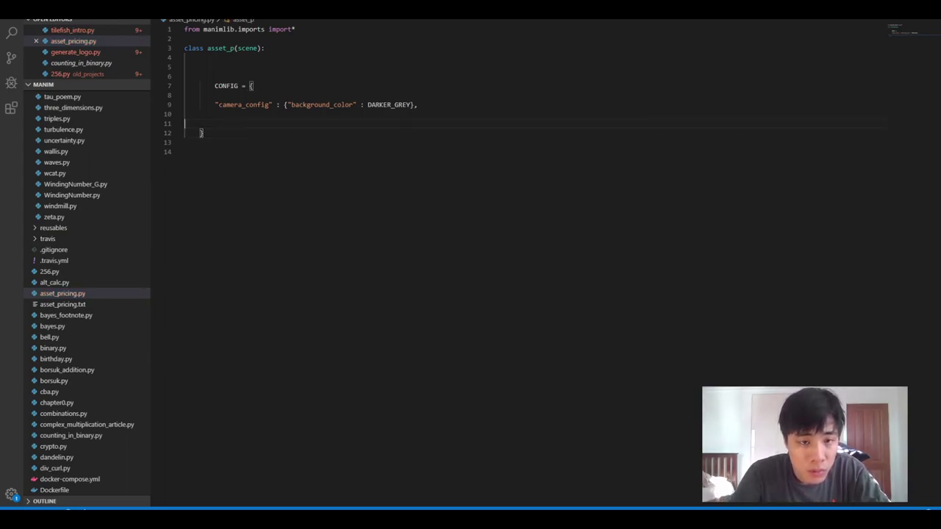
key(BackSpace)
key(BackSpace)
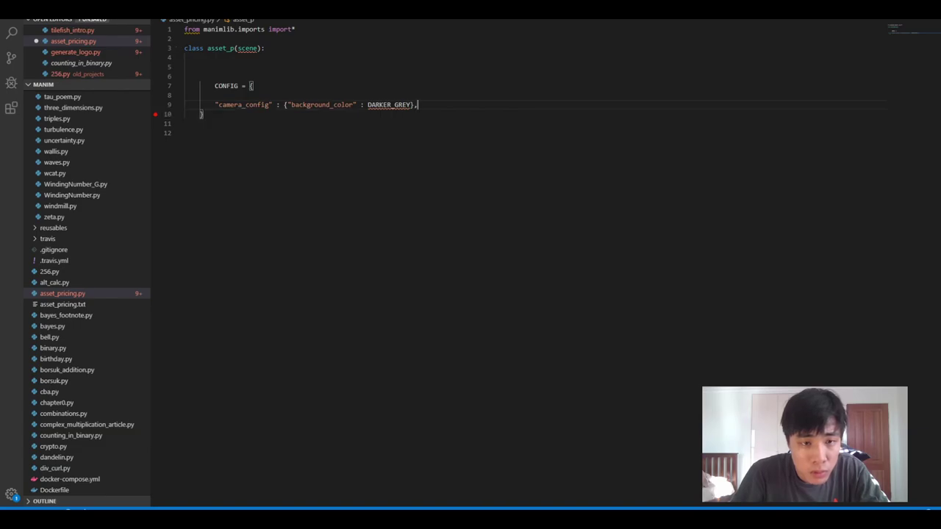
click(72, 30)
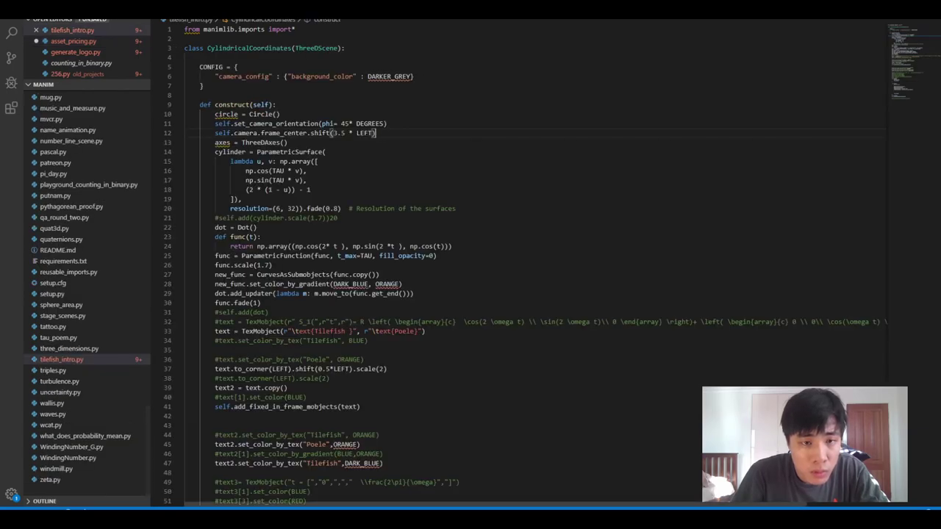
key(ctrl+Tab)
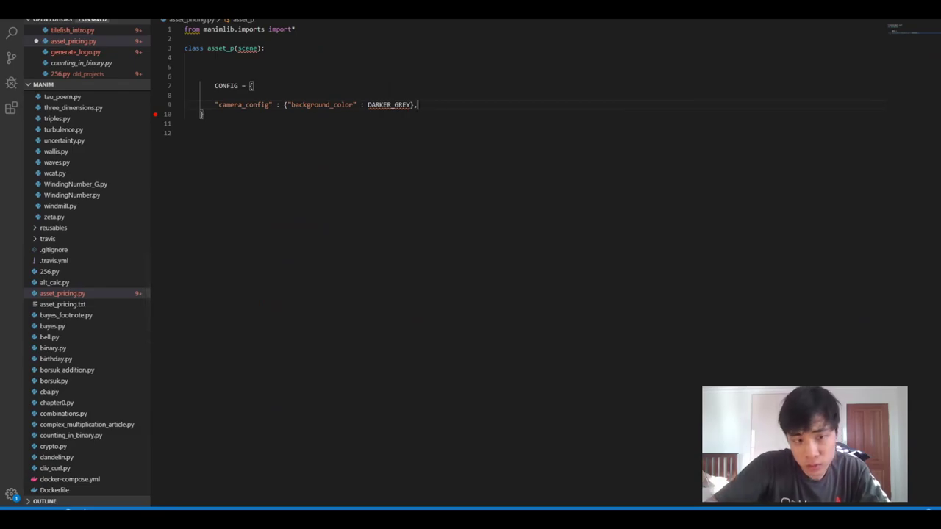
key(BackSpace)
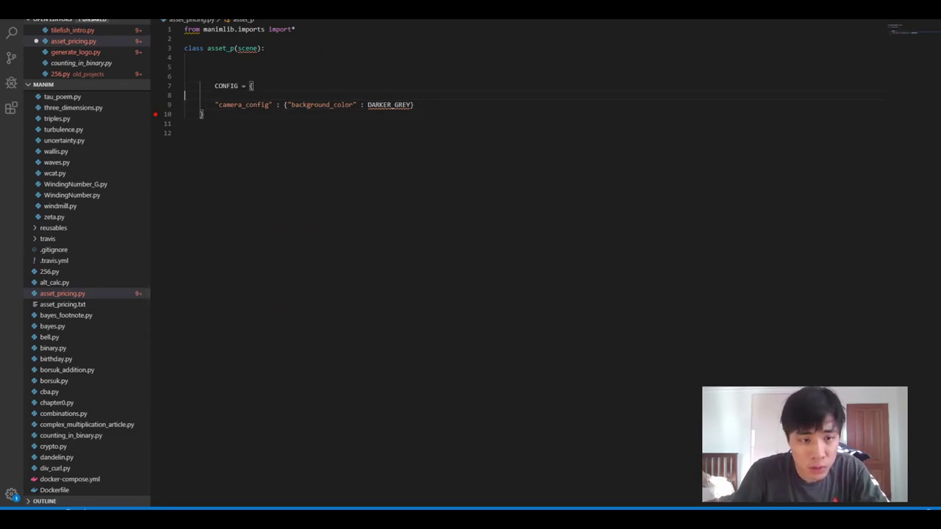
key(BackSpace)
click(186, 57)
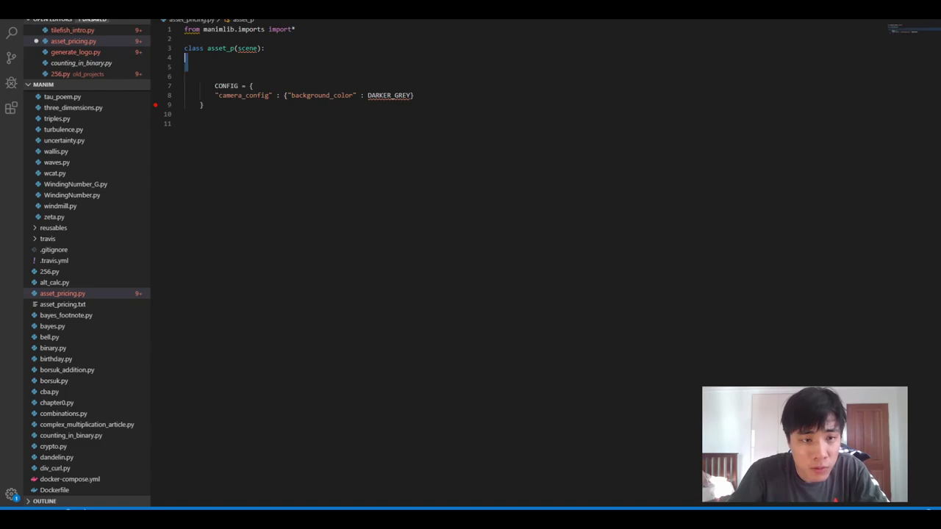
key(Delete)
key(Delete)
key(Delete)
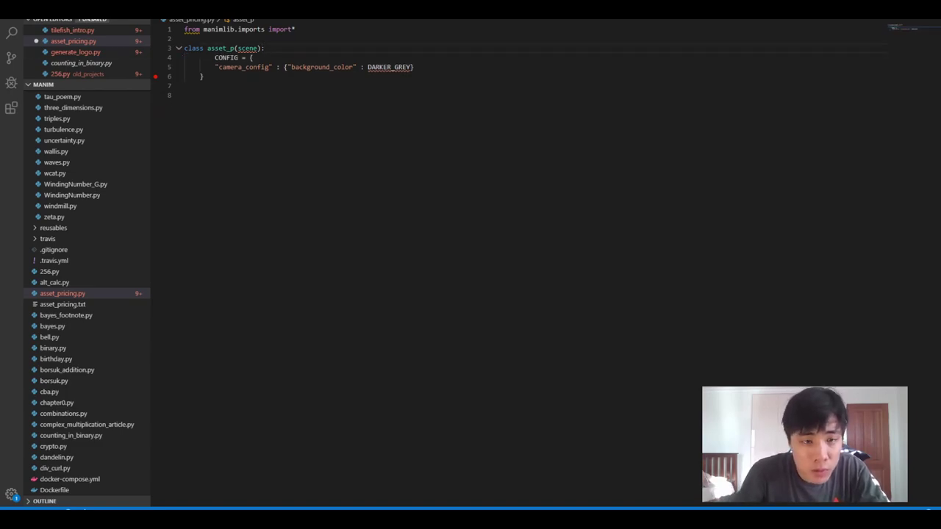
key(Return)
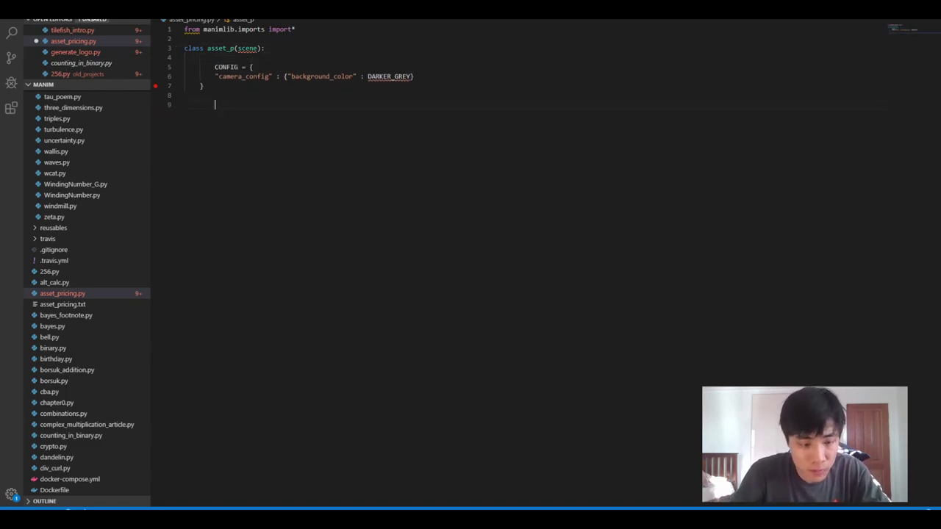
key(ctrl+s)
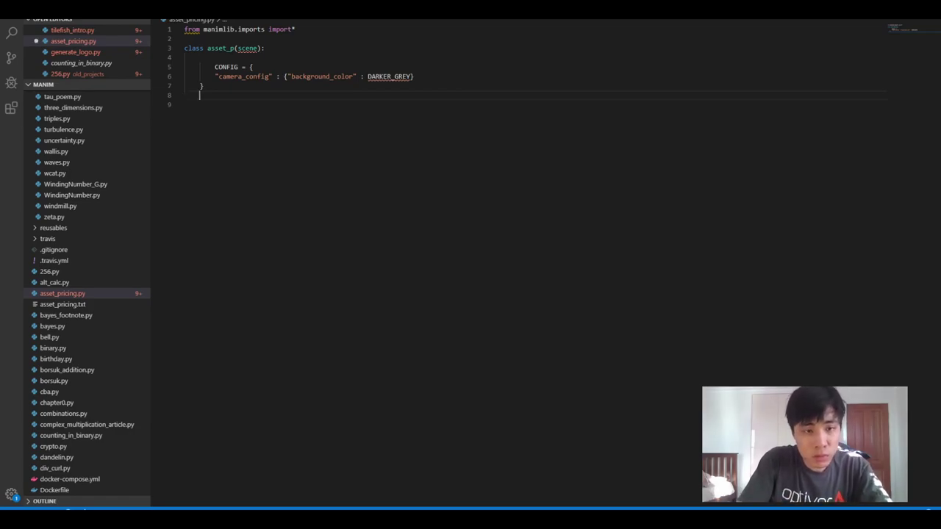
- Add a def construct(self): method to the asset_p class
key(Return)
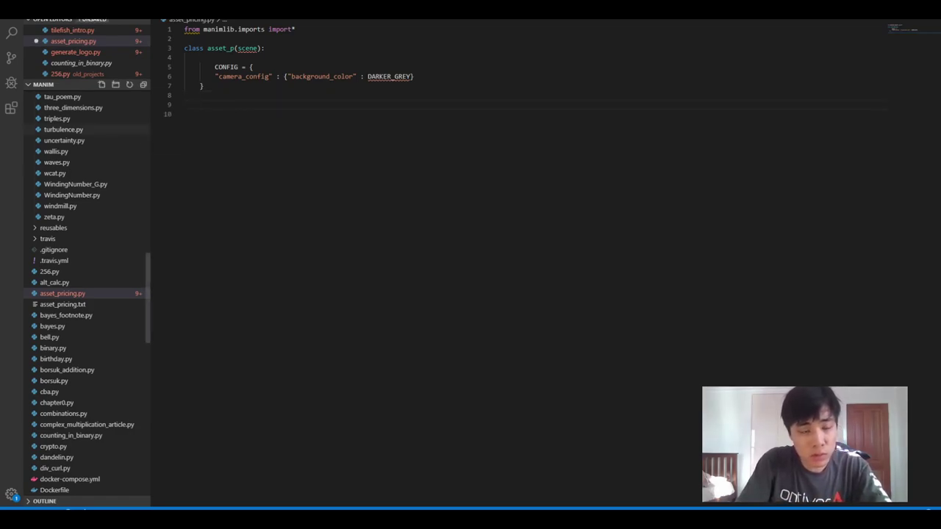
click(73, 30)
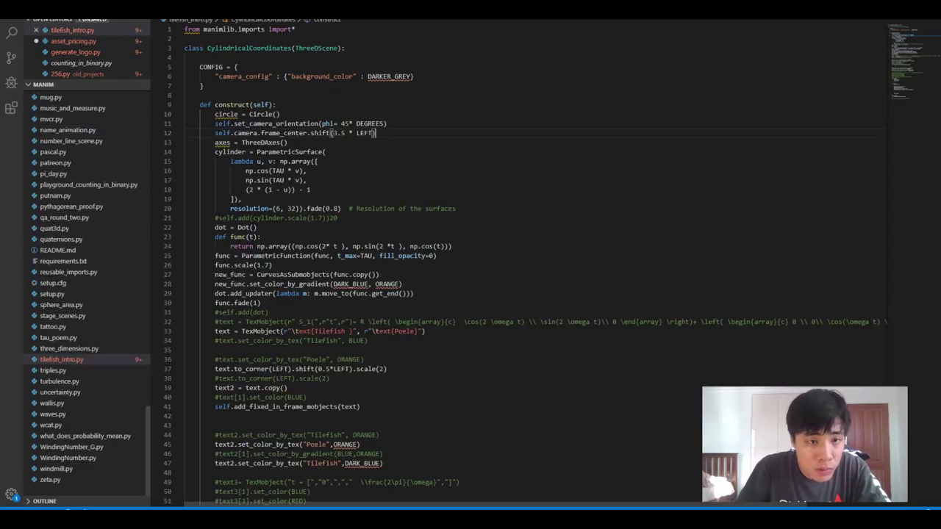
click(73, 41)
text(def )
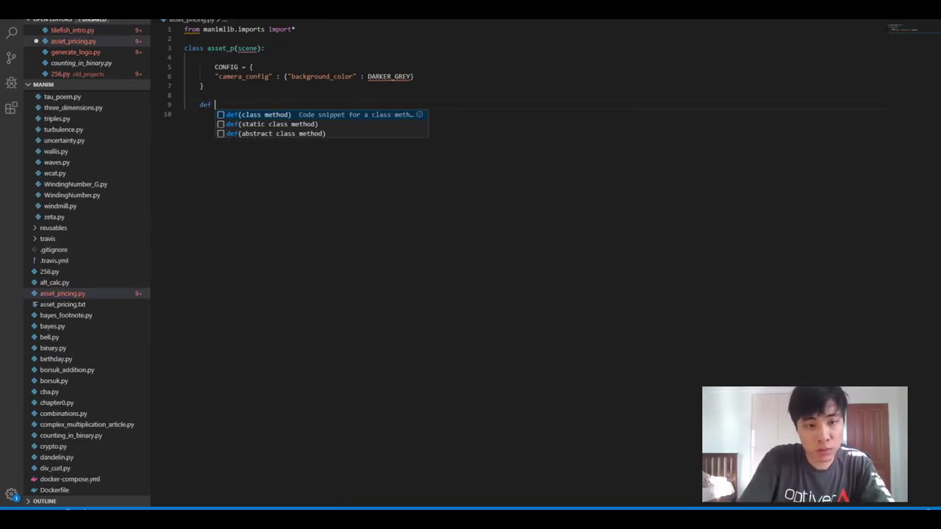
text(construct)
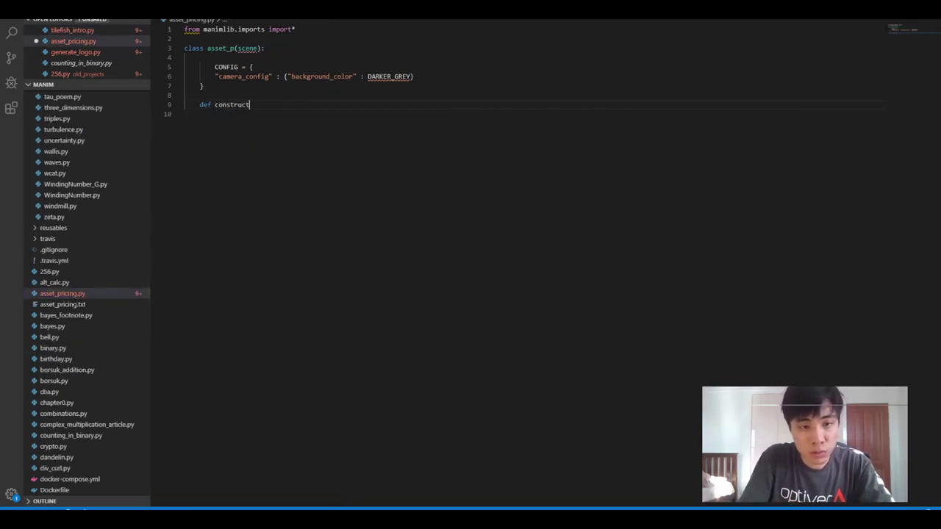
text((self):)
key(Return)
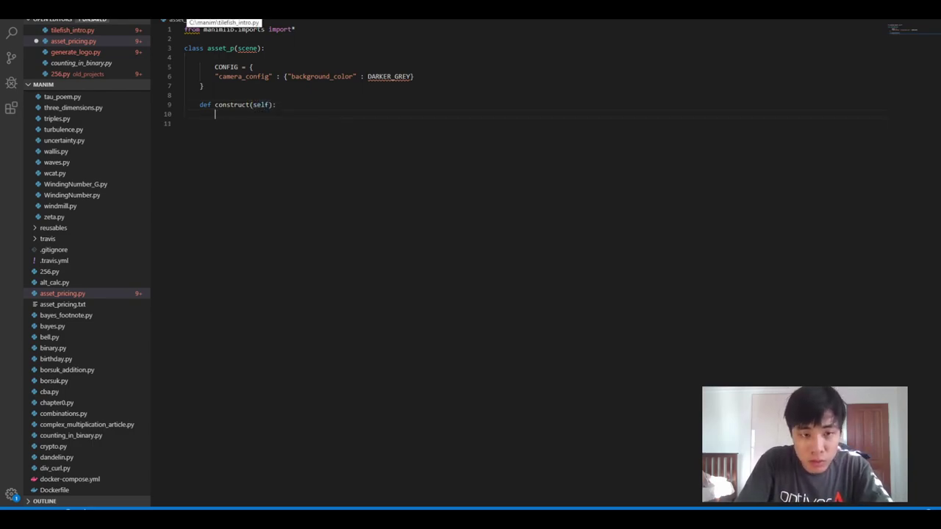
- Set title = TexMobject("Why real world probabilites are wrong (in derviatives pricing)") in construct
key(BackSpace)
text(ti)
key(BackSpace)
key(BackSpace)
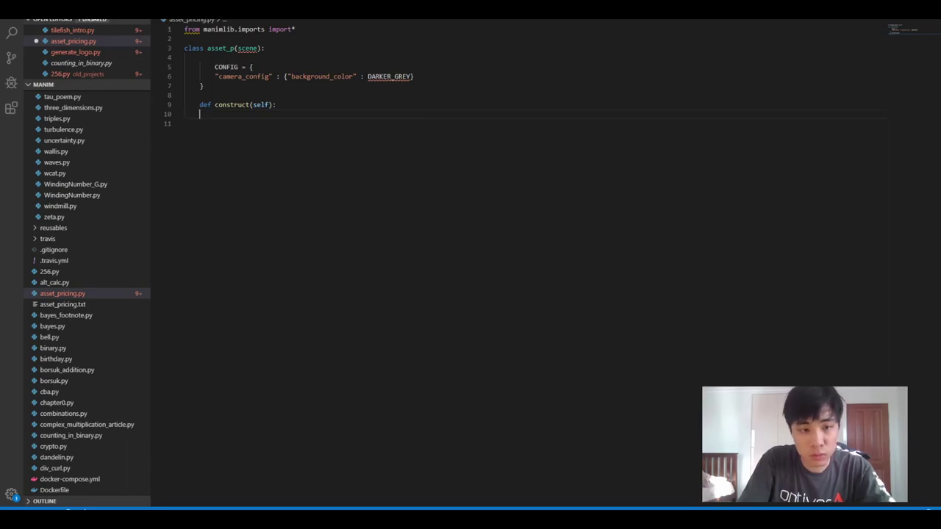
text(title )
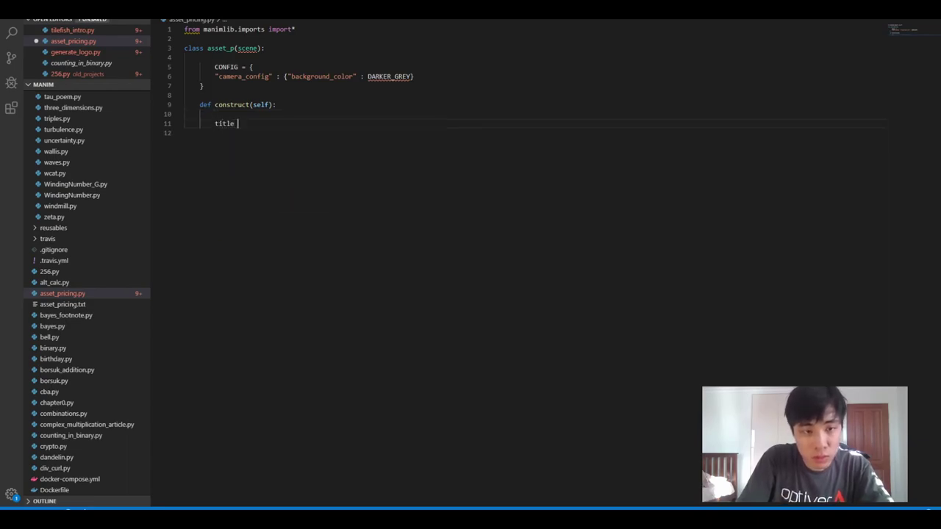
text(= t)
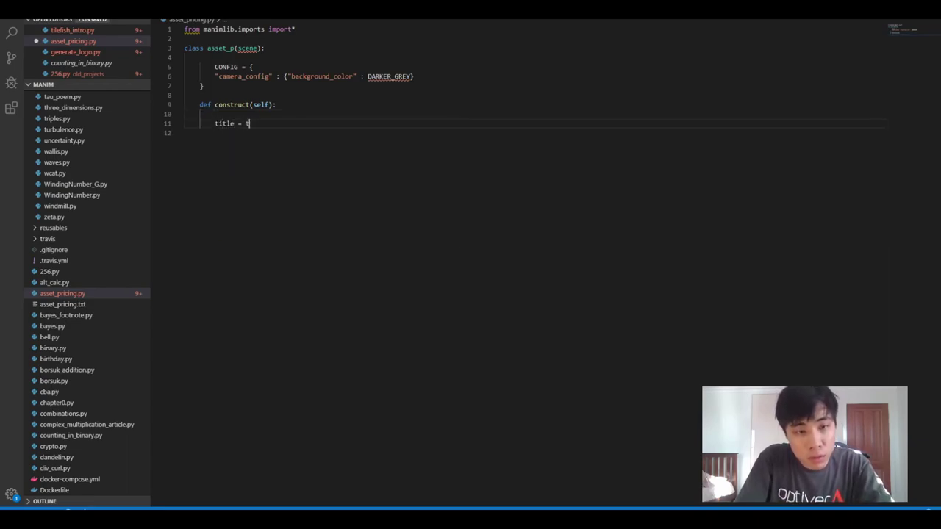
key(BackSpace)
text(Te)
key(Tab)
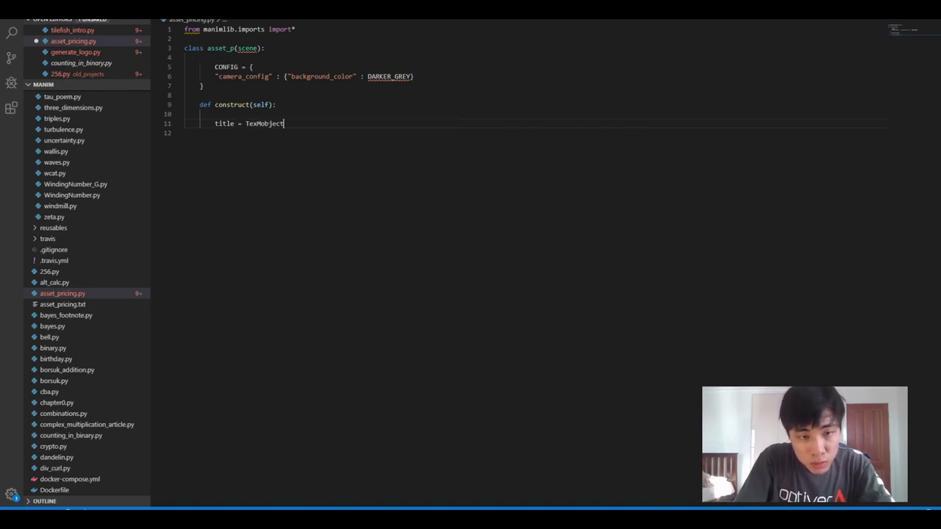
text((")
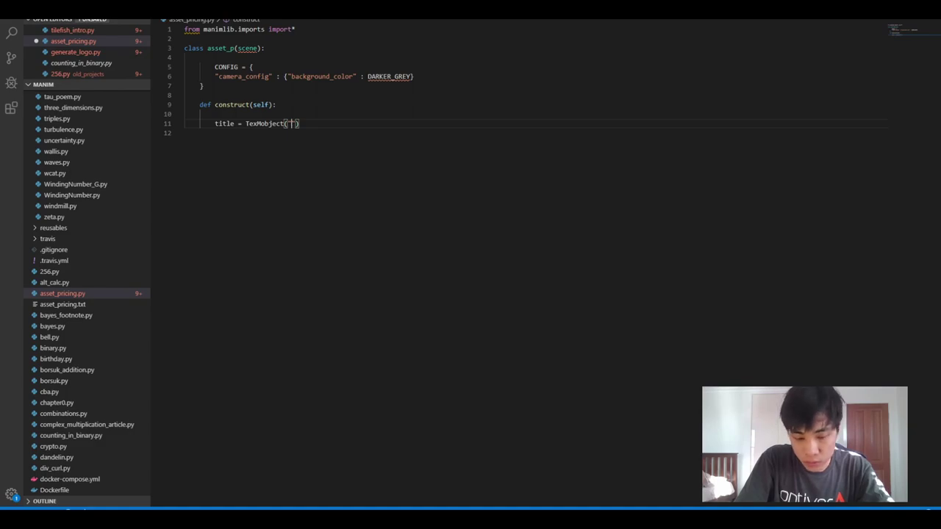
text(Why s)
text(probabili)
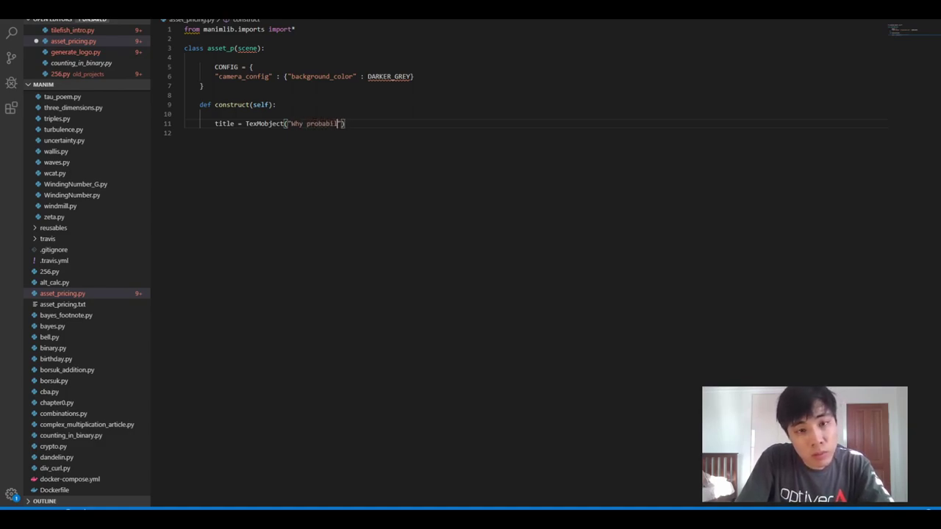
text(ty)
key(BackSpace)
key(BackSpace)
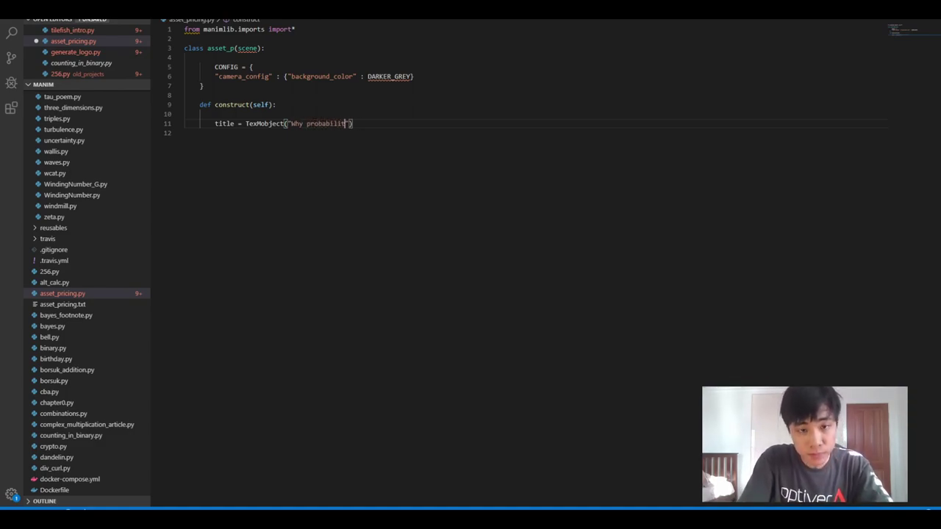
key(BackSpace)
key(BackSpace)
key(BackSpace)
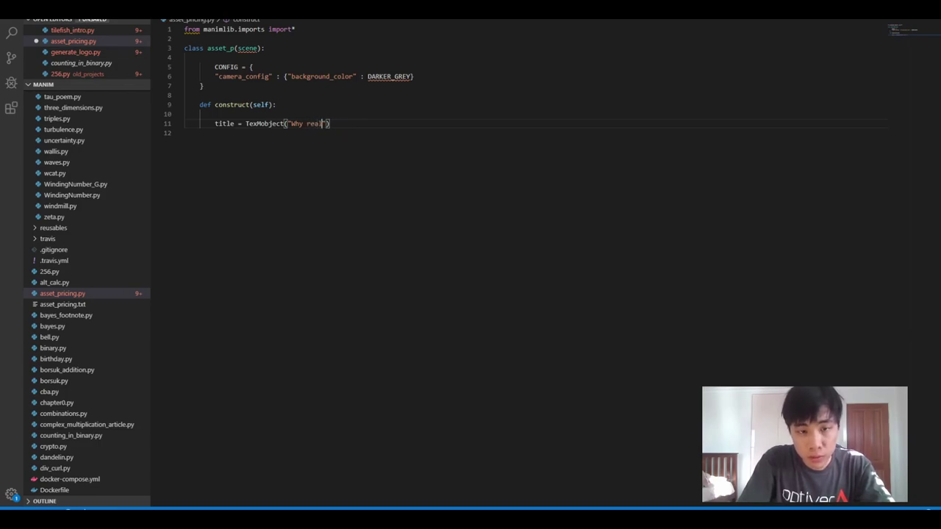
text(l world probabilites c)
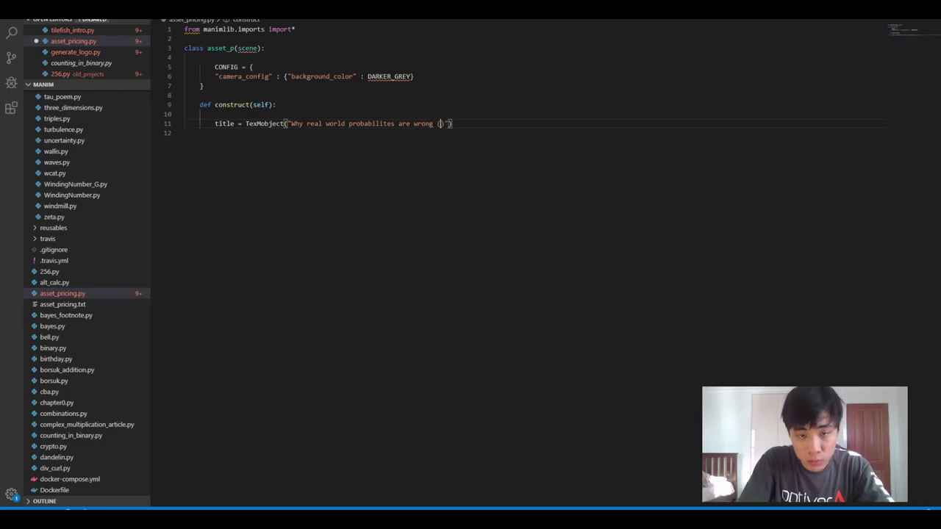
text(in a)
text(erv)
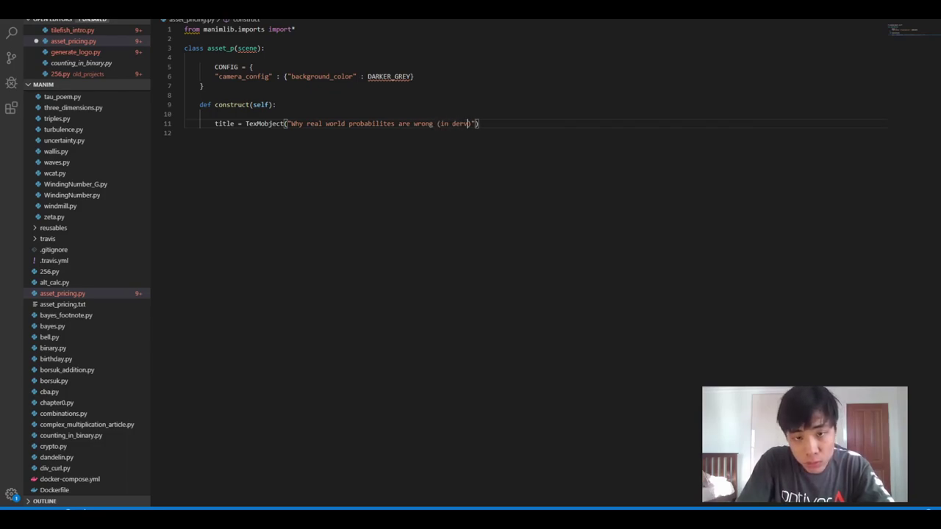
text(atives pr)
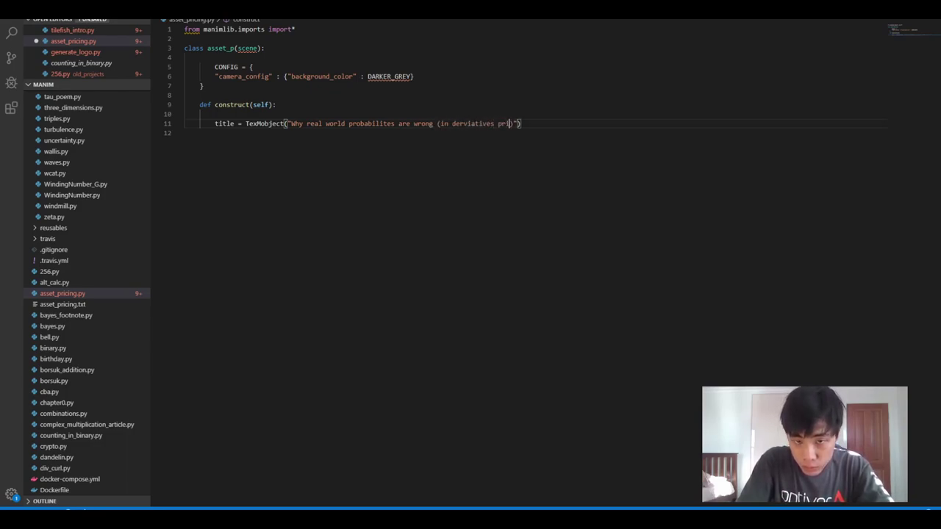
text())
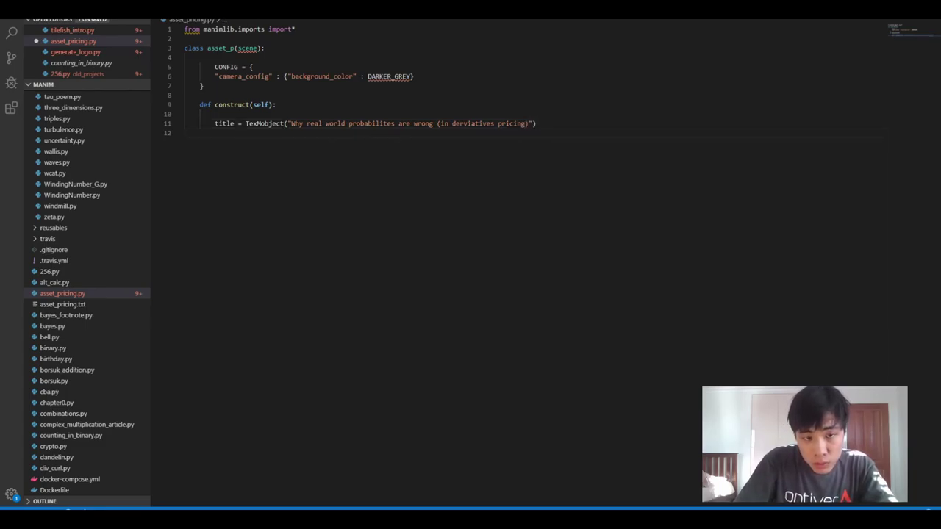
click(537, 124)
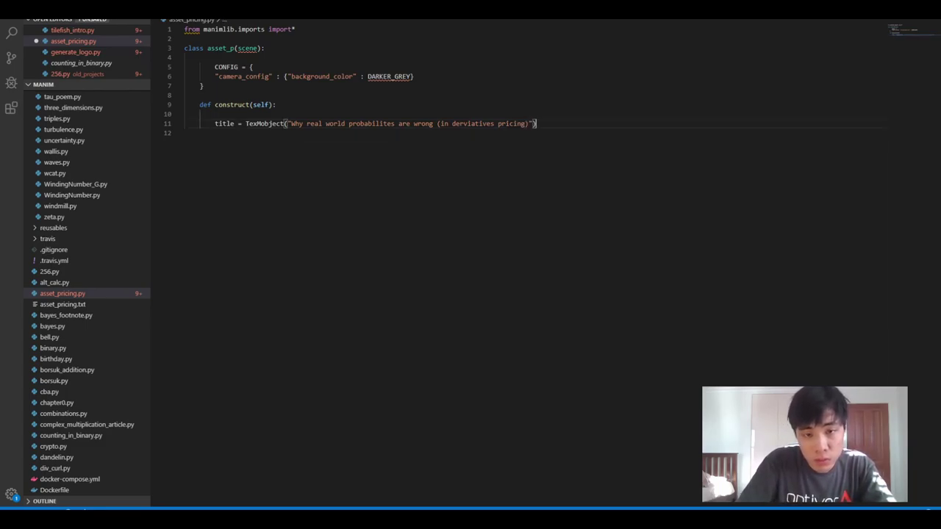
key(super)
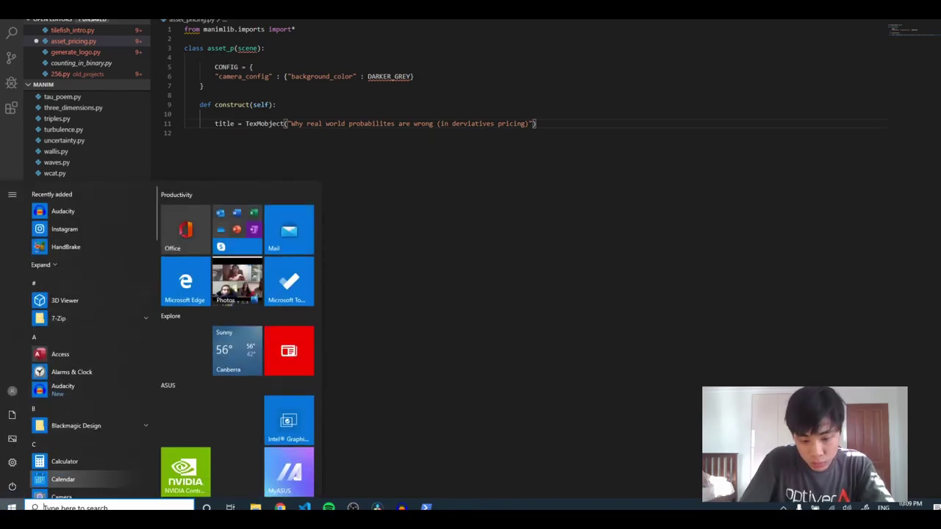
- Copy the set_color_by_tex lines from Notepad and paste them below the title
text(note)
key(Return)
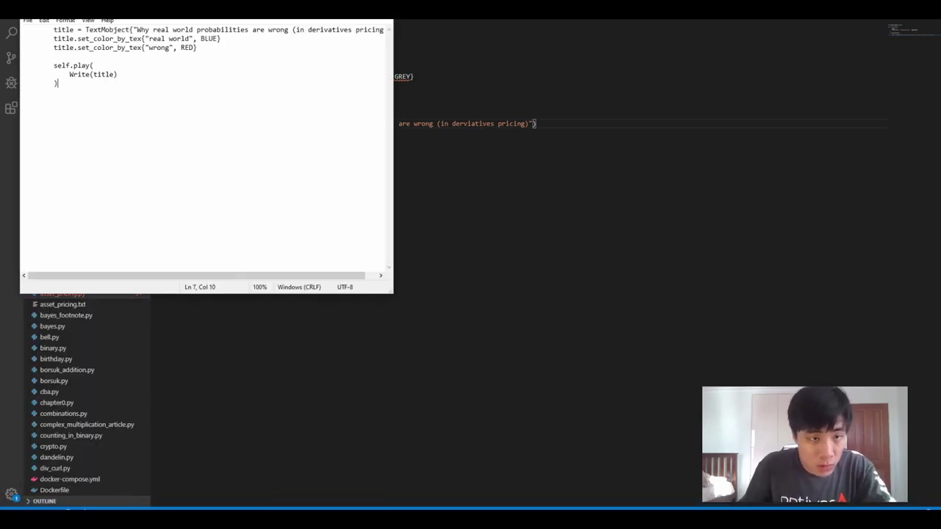
drag(59, 83, 53, 38)
click(94, 66)
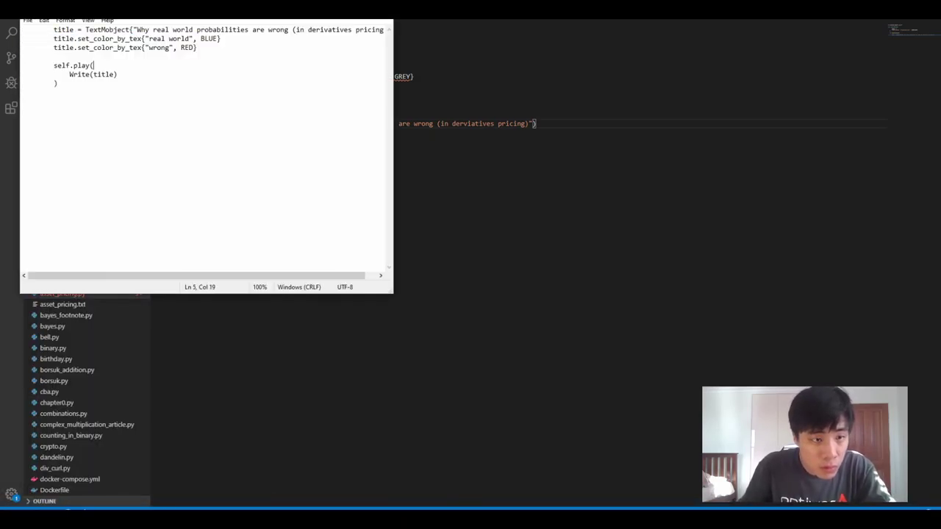
drag(118, 74, 22, 38)
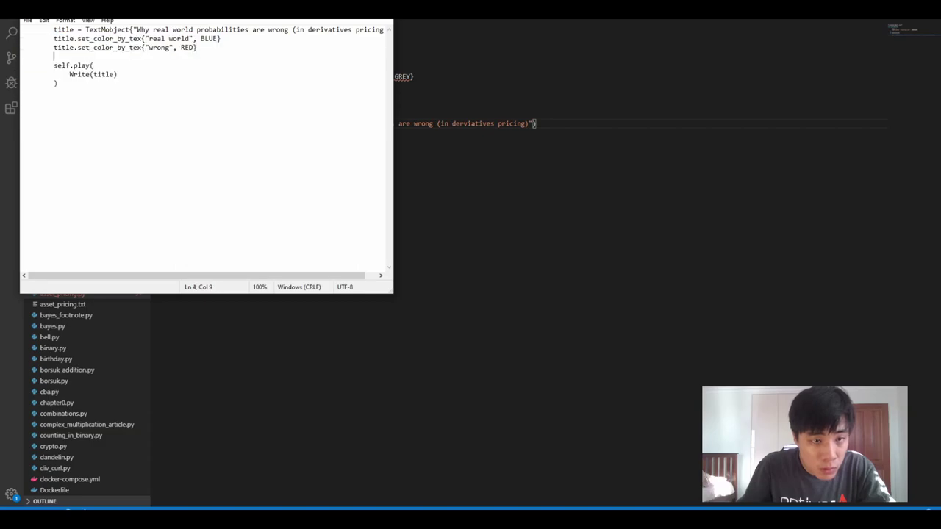
mouse_move(196, 47)
mouse_down()
mouse_move(22, 47)
mouse_move(11, 35)
mouse_up()
key(ctrl+c)
key(alt+Tab)
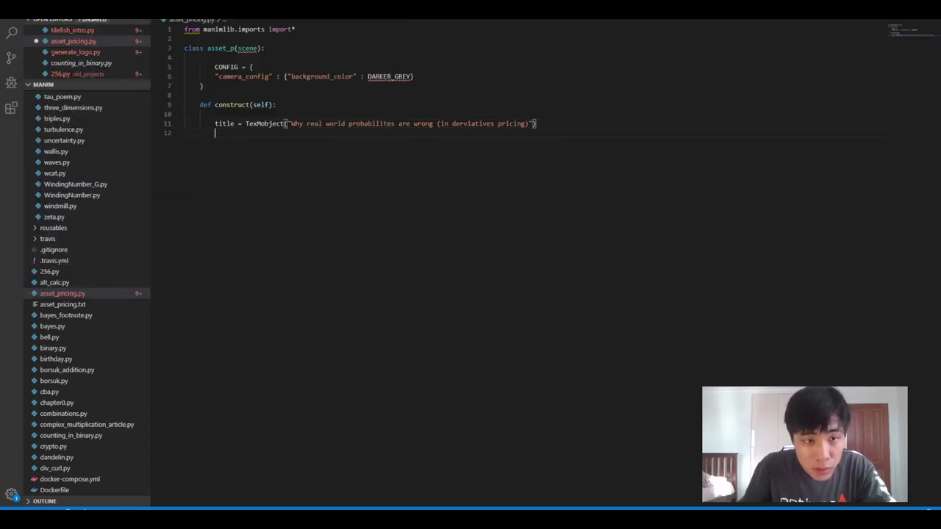
key(ctrl+v)
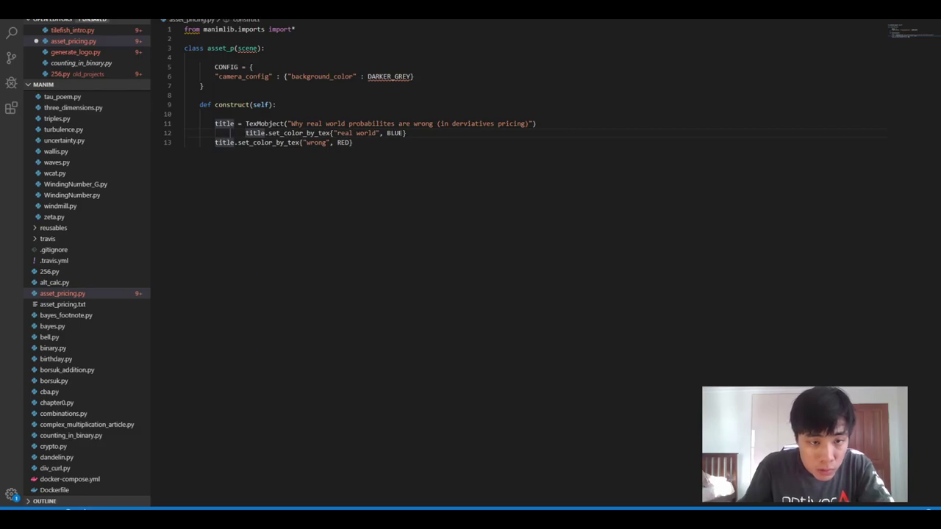
key(BackSpace)
key(BackSpace)
- Add self.play(Write(title)) after the colour lines and save asset_pricing.py
click(353, 143)
key(Return)
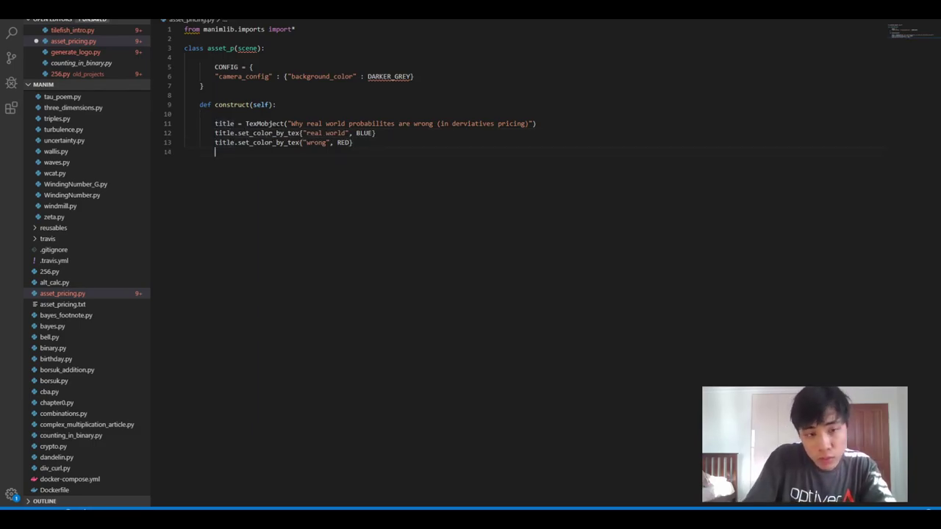
key(Return)
text(self.p)
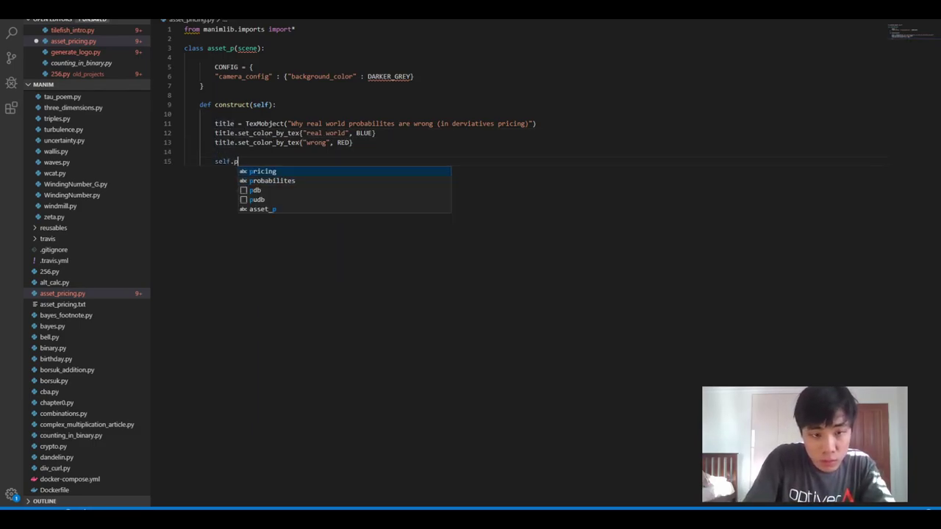
text(lay()
key(BackSpace)
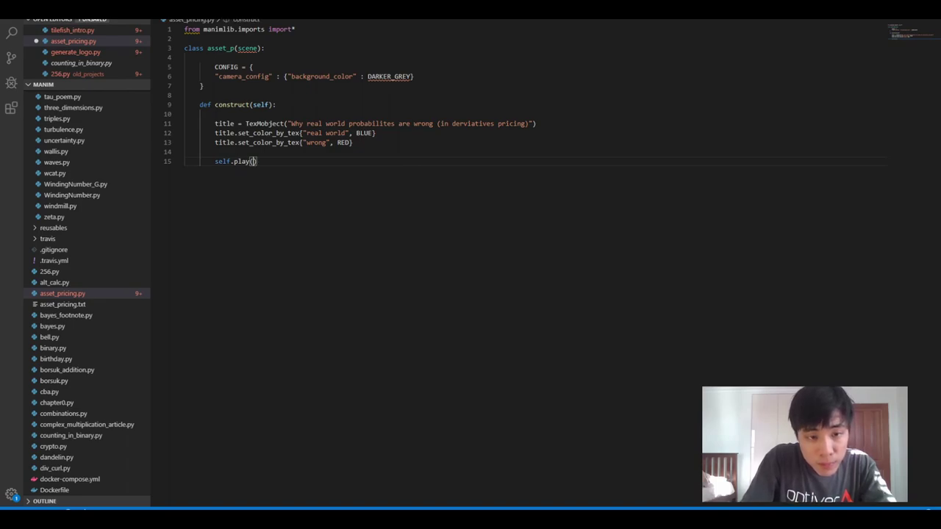
text(rite()
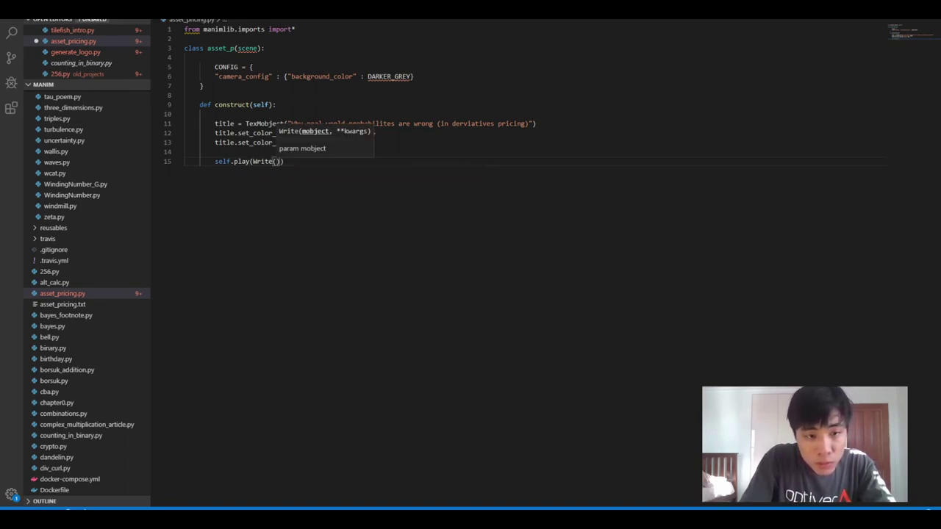
text(title)
click(375, 133)
key(ctrl+s)
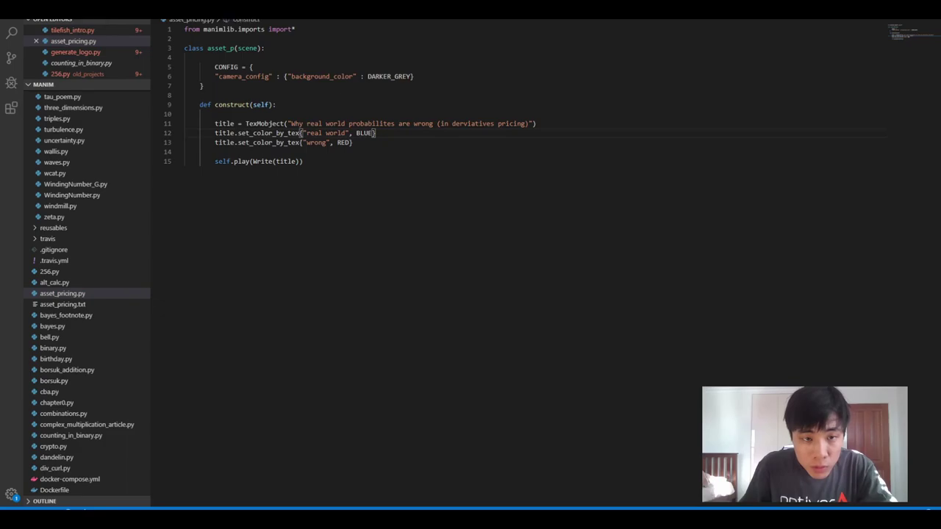
click(426, 507)
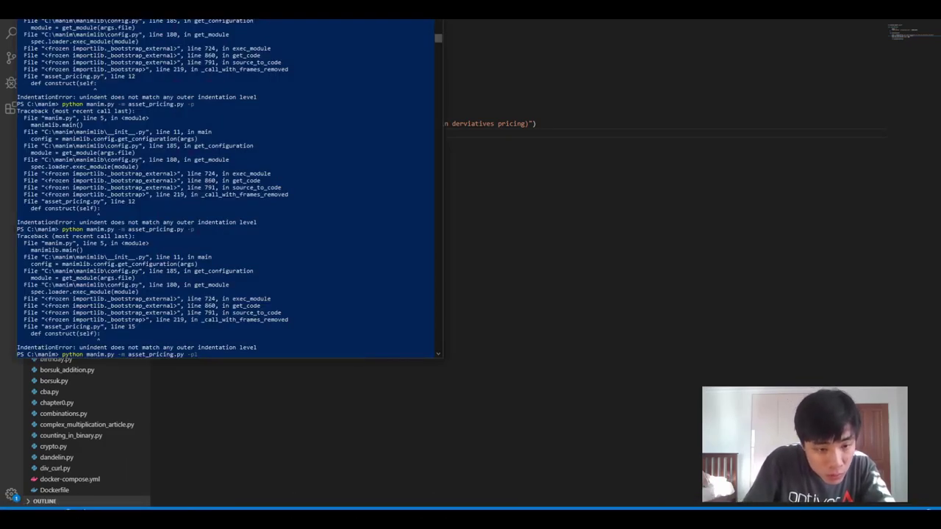
- Rerun the manim render, which fails with an IndentationError at line 9, and return to the code
key(Return)
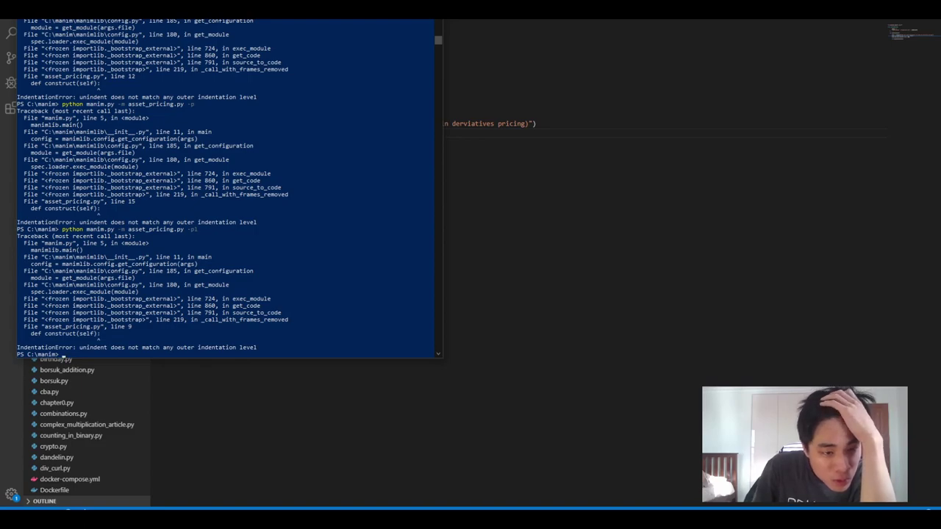
key(alt+Tab)
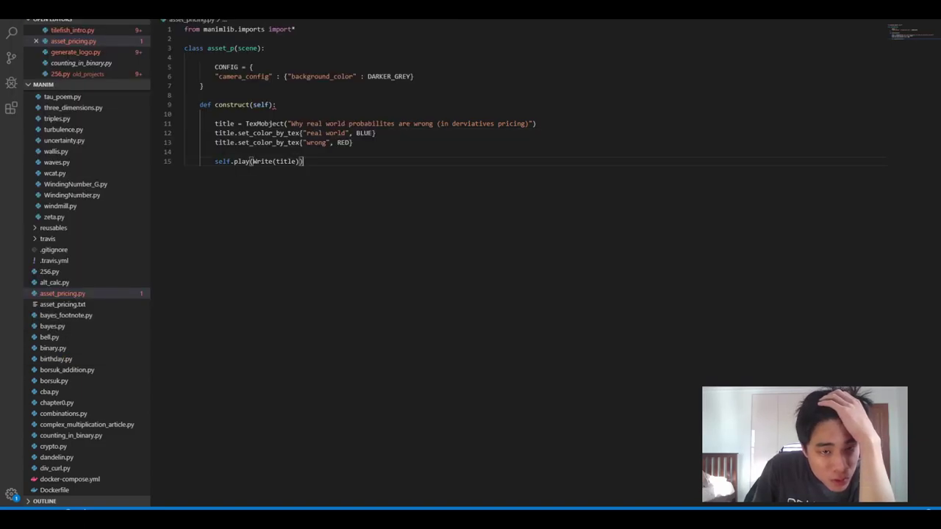
click(72, 30)
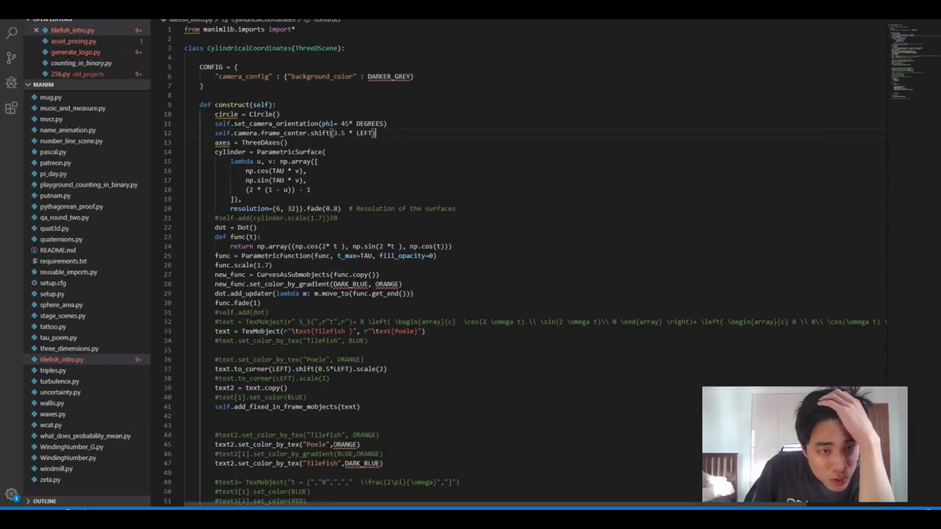
click(73, 41)
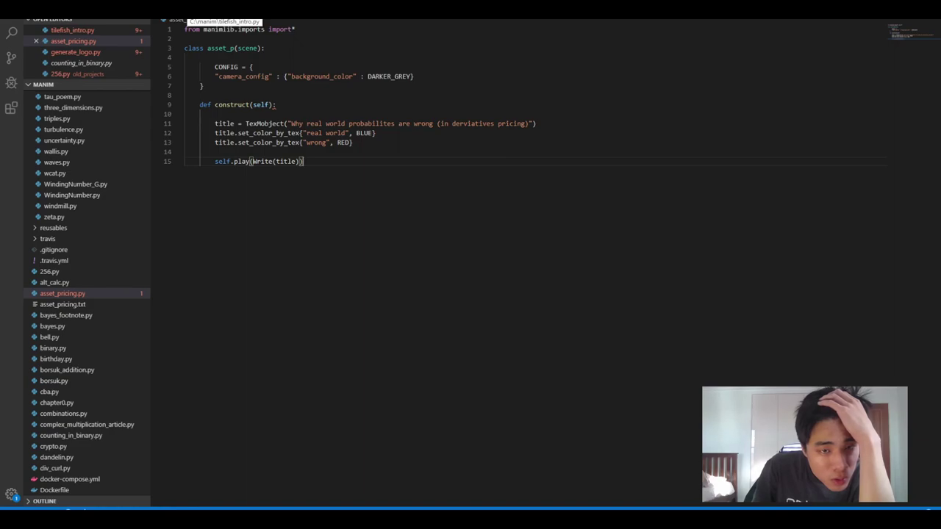
click(73, 31)
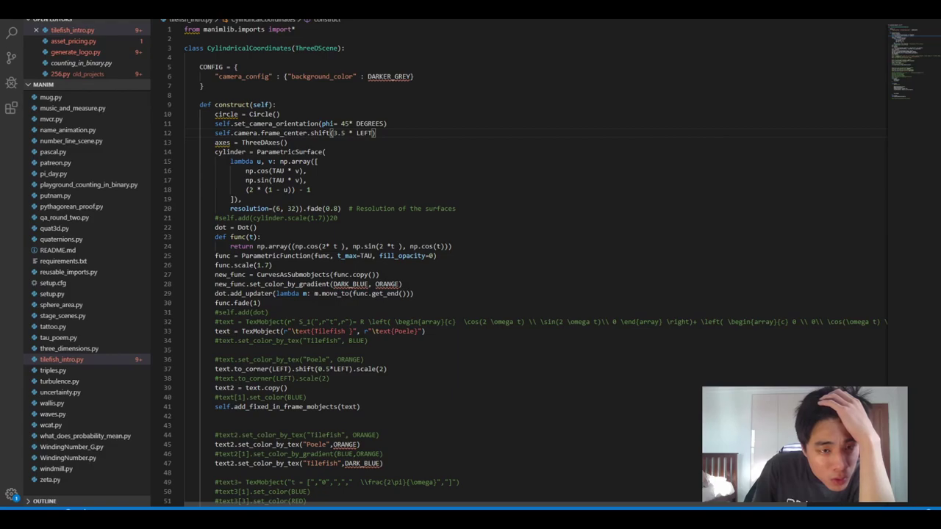
click(76, 53)
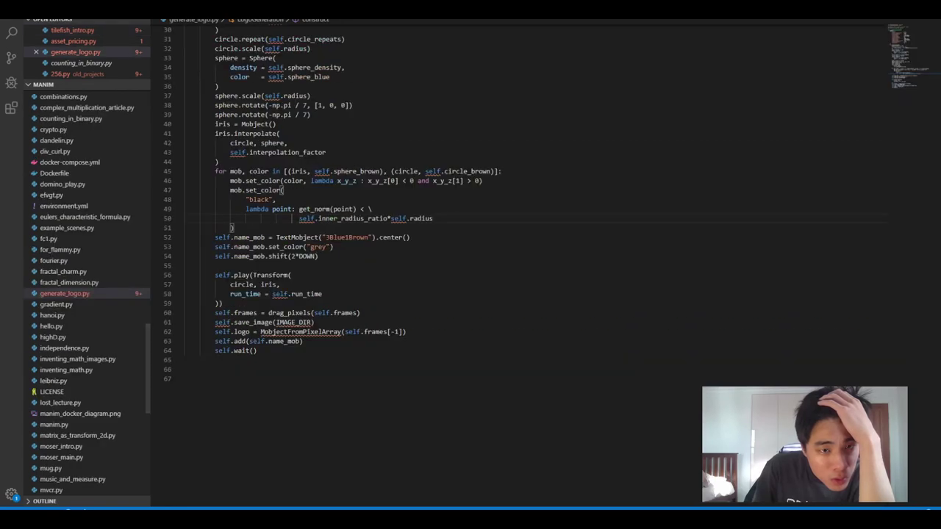
scroll(470, 220, up, 1)
scroll(471, 220, up, 9)
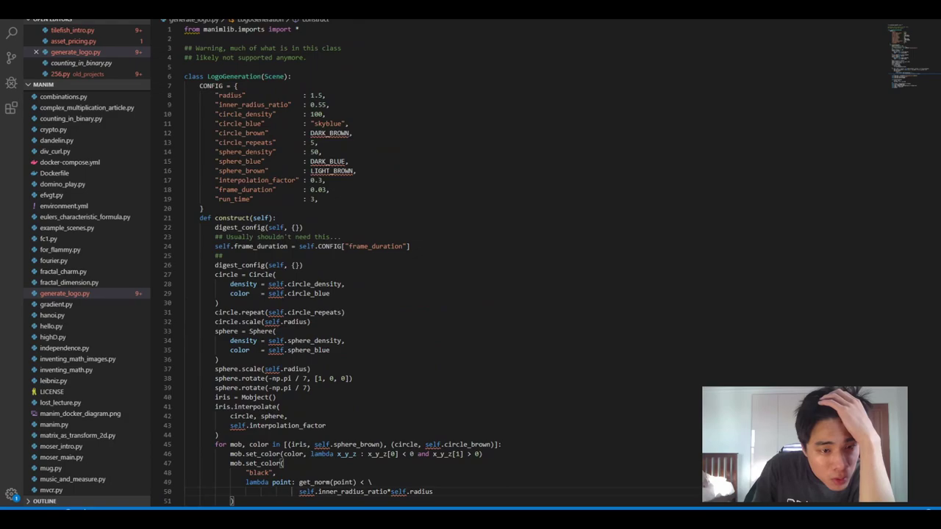
scroll(470, 265, down, 1)
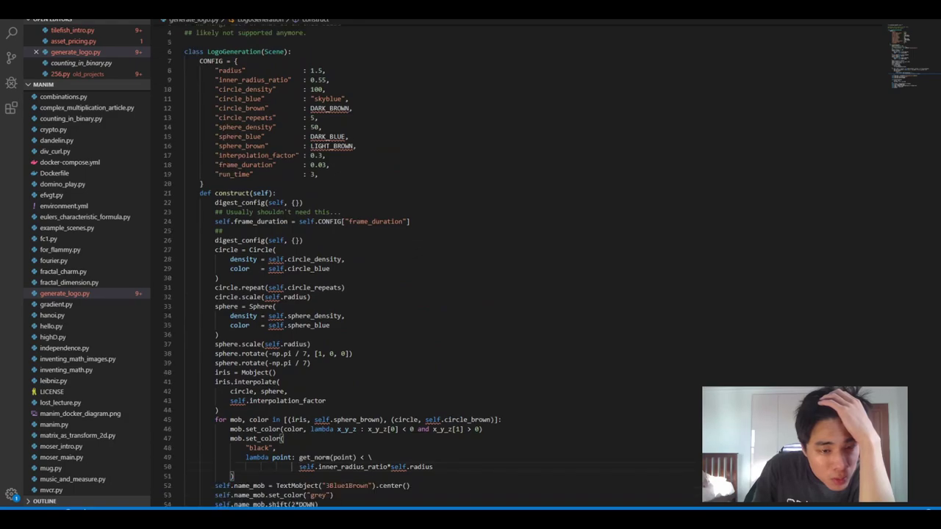
scroll(330, 265, down, 1)
scroll(332, 265, down, 1)
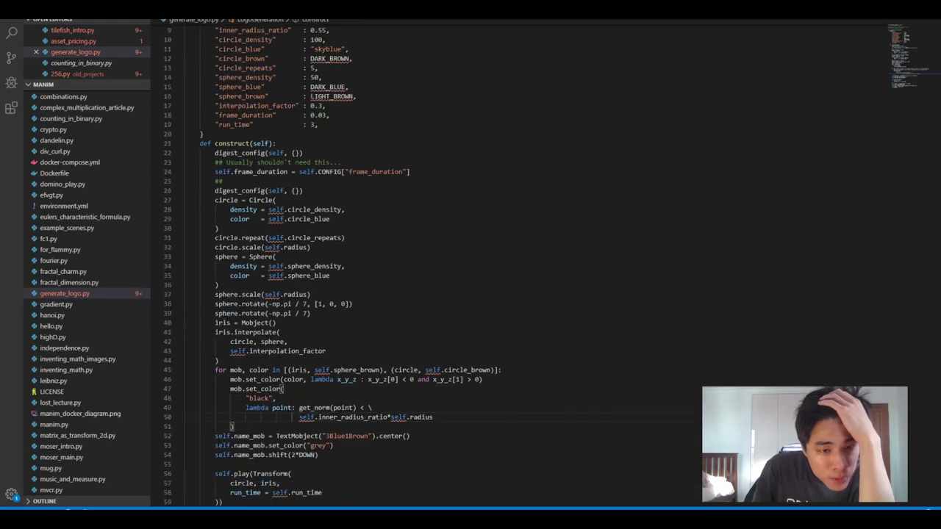
scroll(333, 266, down, 1)
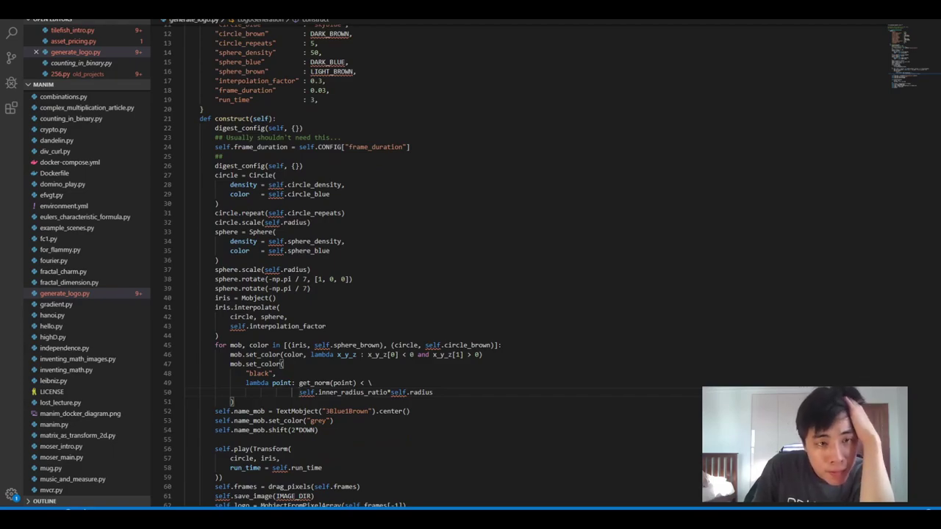
key(ctrl+Tab)
key(ctrl+Tab)
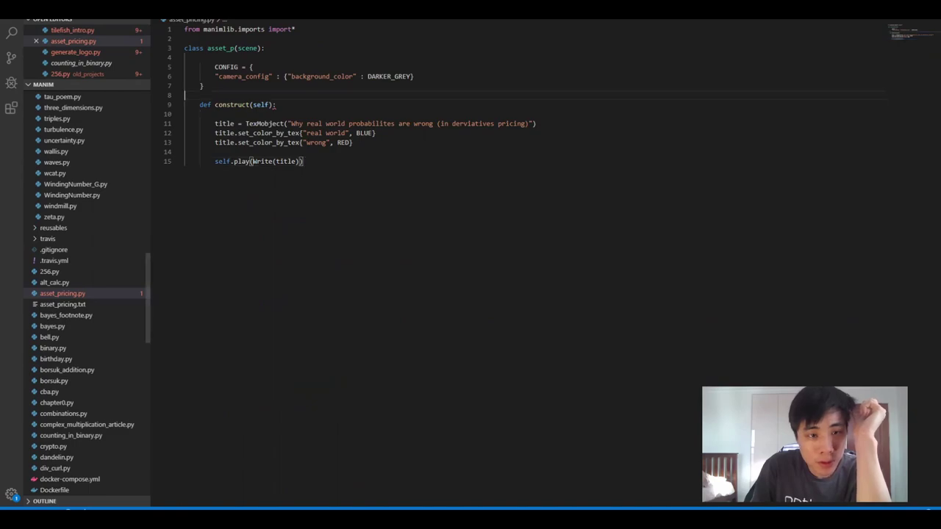
- Adjust the indentation of the CONFIG closing brace and save asset_pricing.py
drag(184, 95, 184, 66)
click(191, 85)
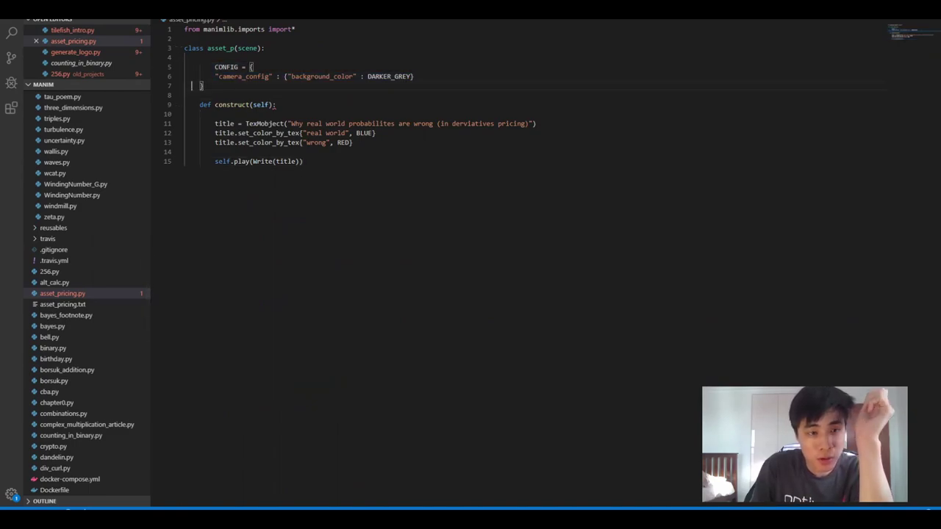
key(Tab)
key(Tab)
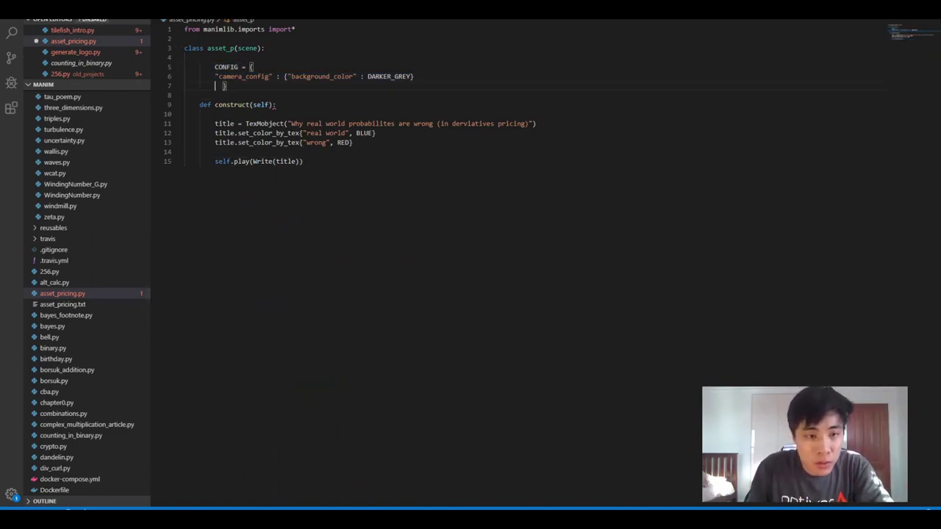
key(shift+Tab)
click(184, 95)
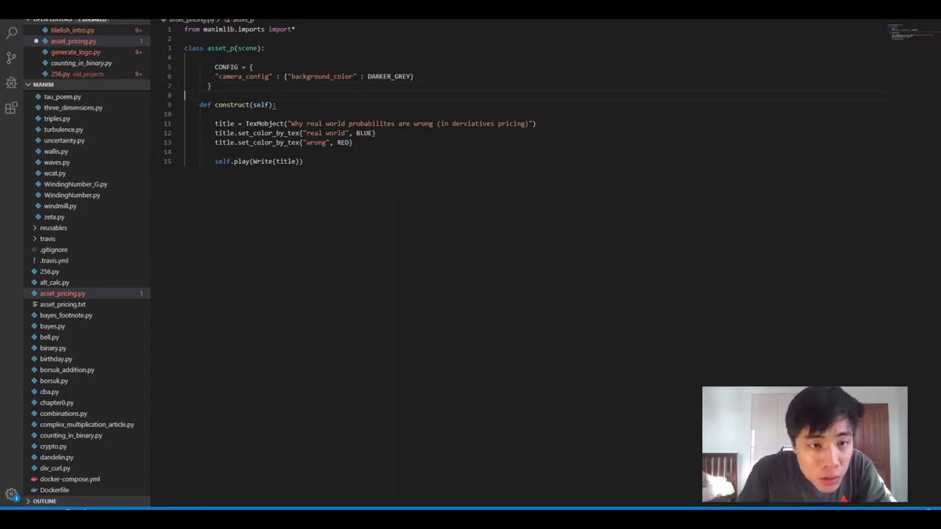
click(208, 85)
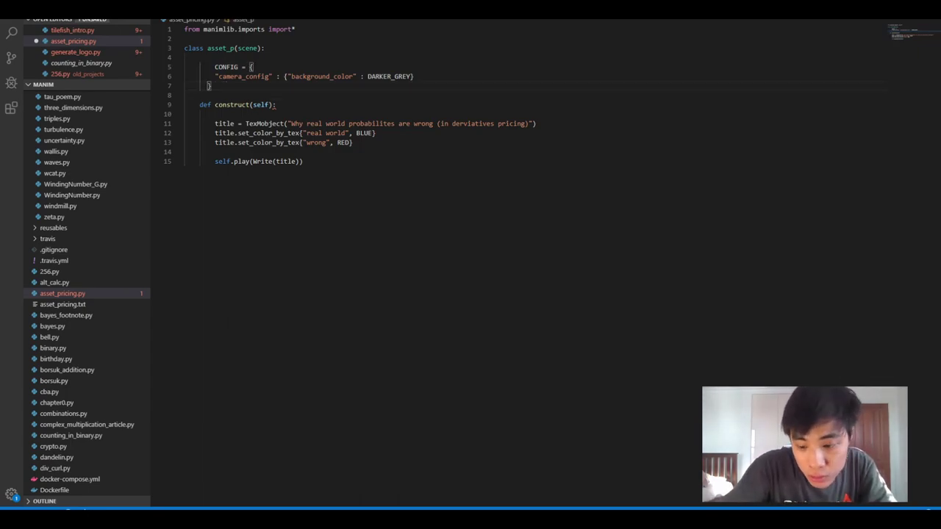
click(291, 124)
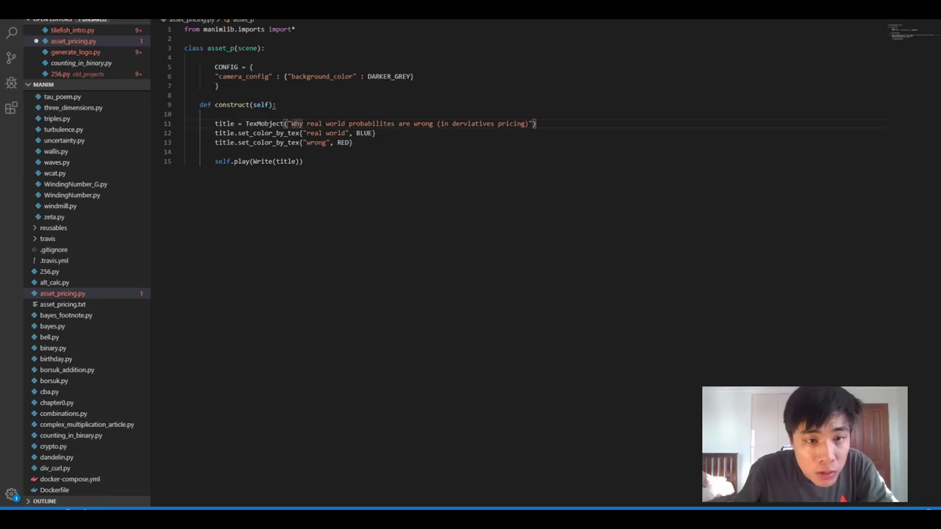
click(304, 161)
key(ctrl+s)
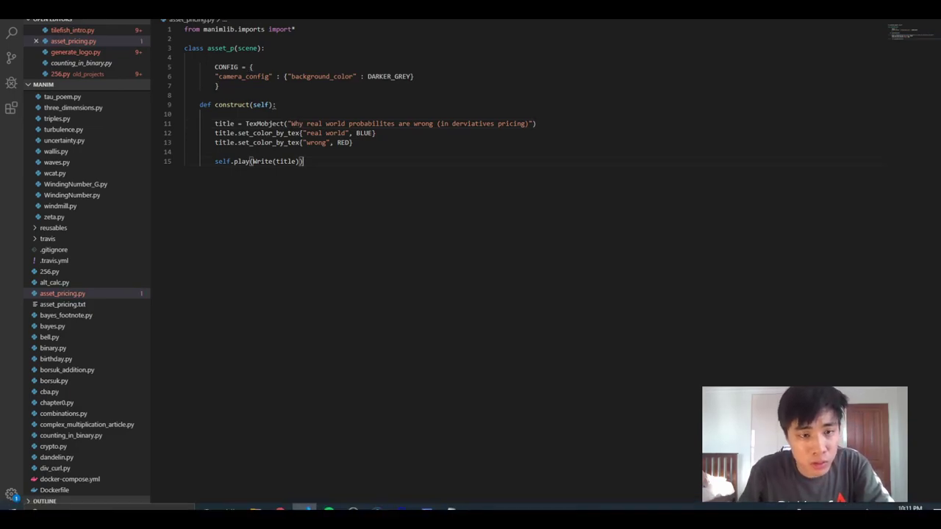
- Outdent the CONFIG lines to align with def construct(self) and save again
key(ctrl+Tab)
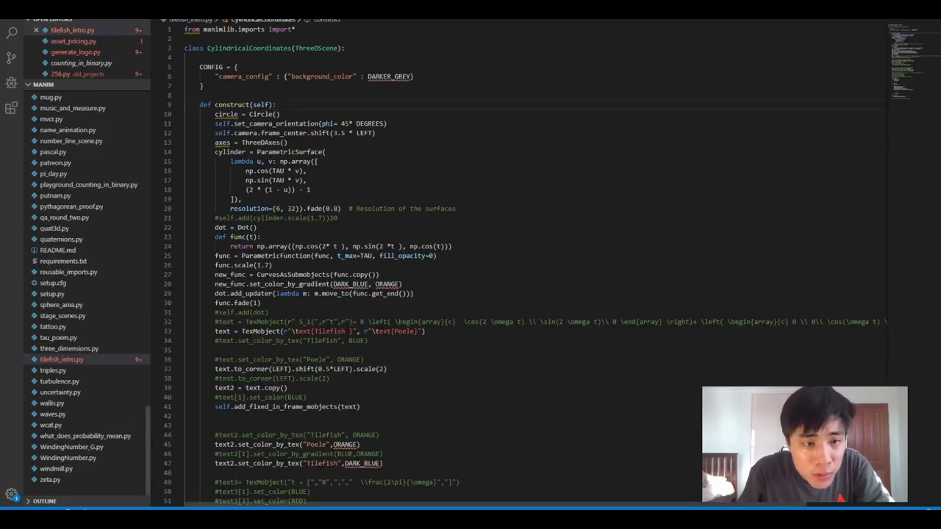
key(ctrl+Tab)
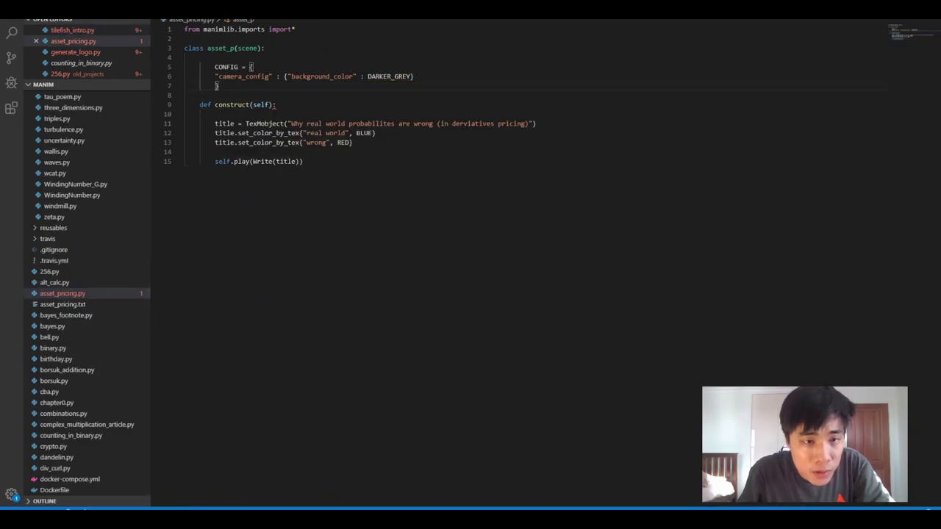
click(219, 86)
key(Tab)
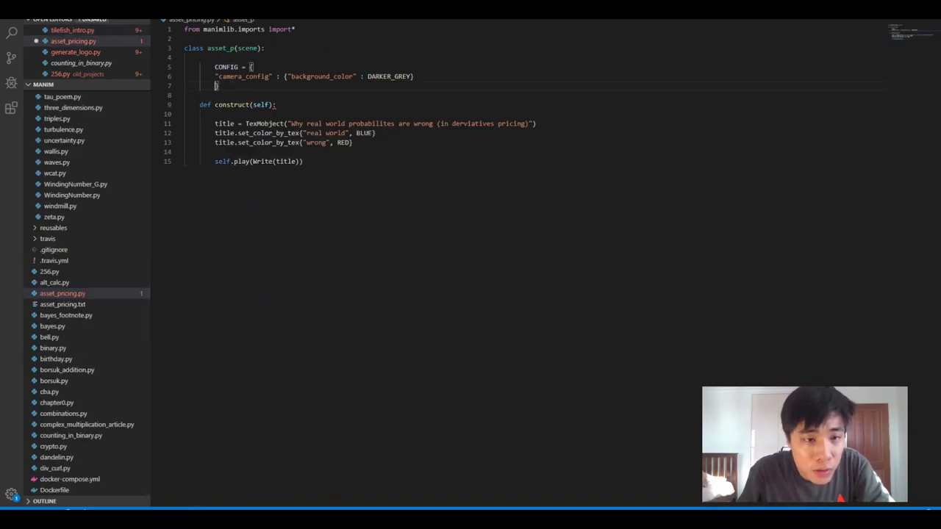
key(shift+Tab)
key(Up)
key(Up)
key(shift+Tab)
key(Down)
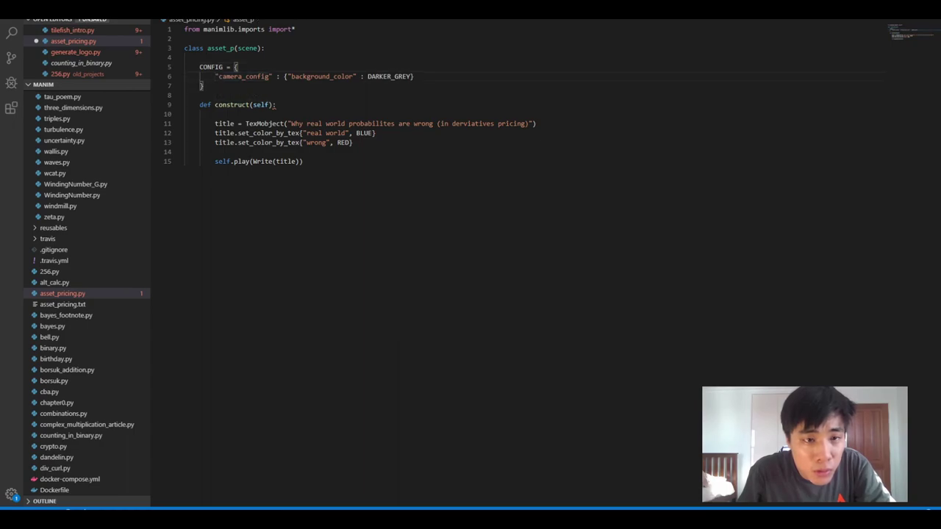
key(ctrl+s)
click(214, 114)
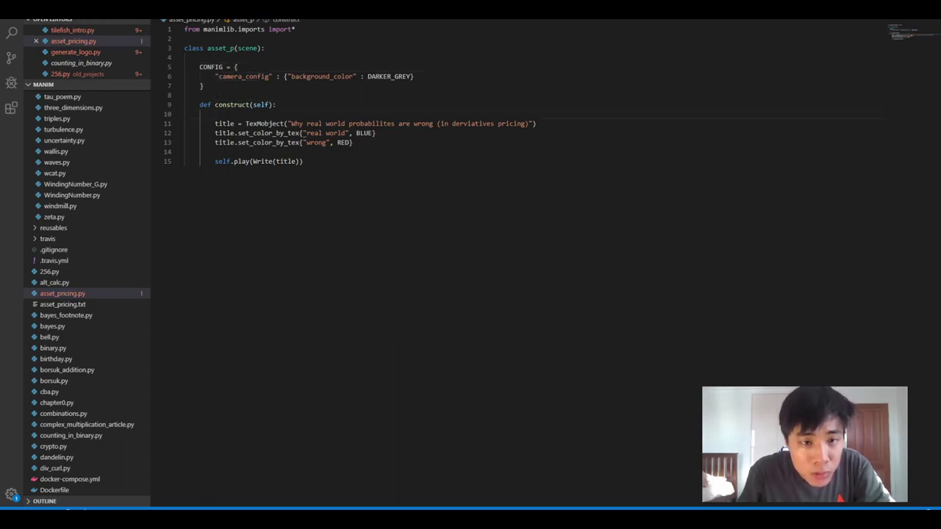
- Rerun the asset_pricing render in PowerShell, which now fails with a SyntaxError on line 12
click(450, 504)
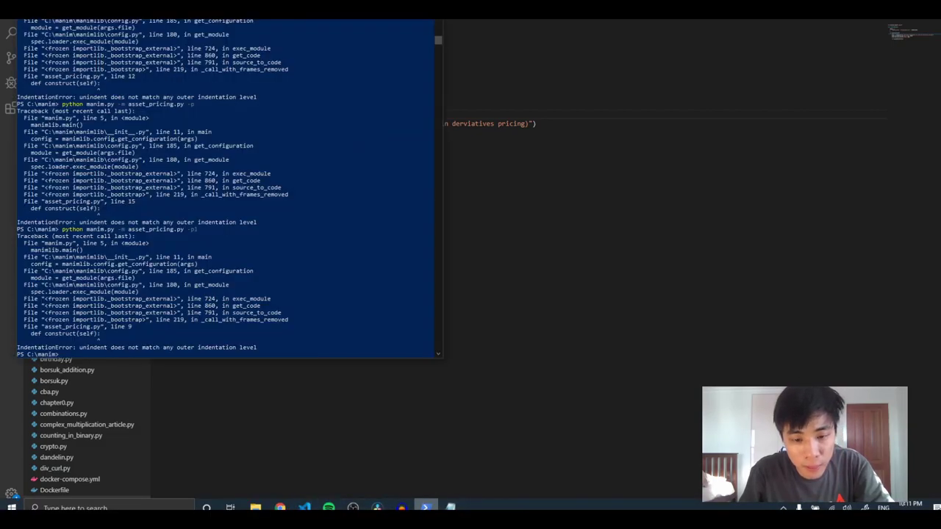
key(Up)
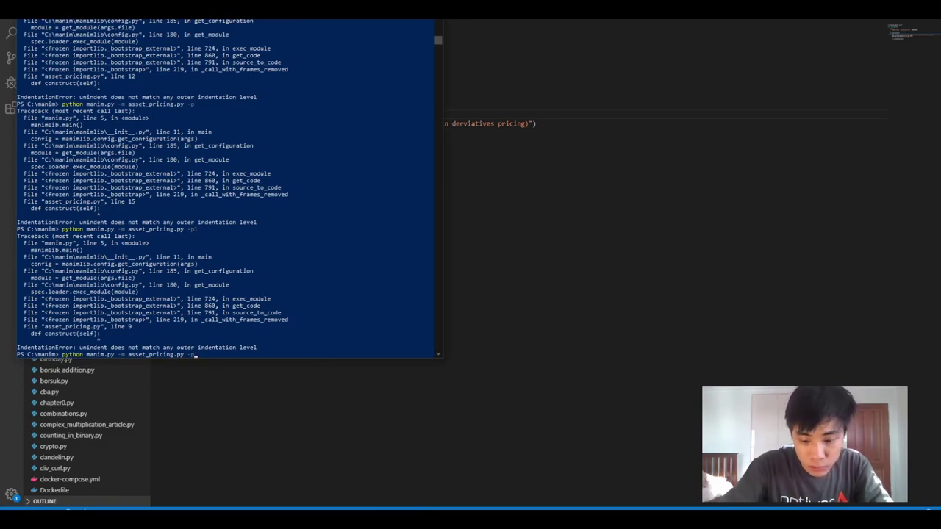
key(Return)
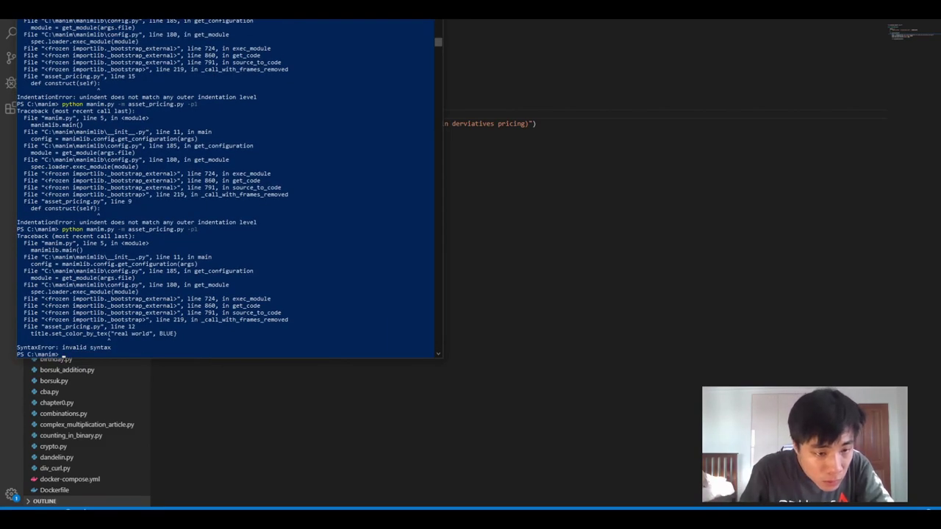
key(alt+Tab)
- Inspect the set_color_by_tex call on line 12 and compare it with tilefish_intro.py
click(305, 133)
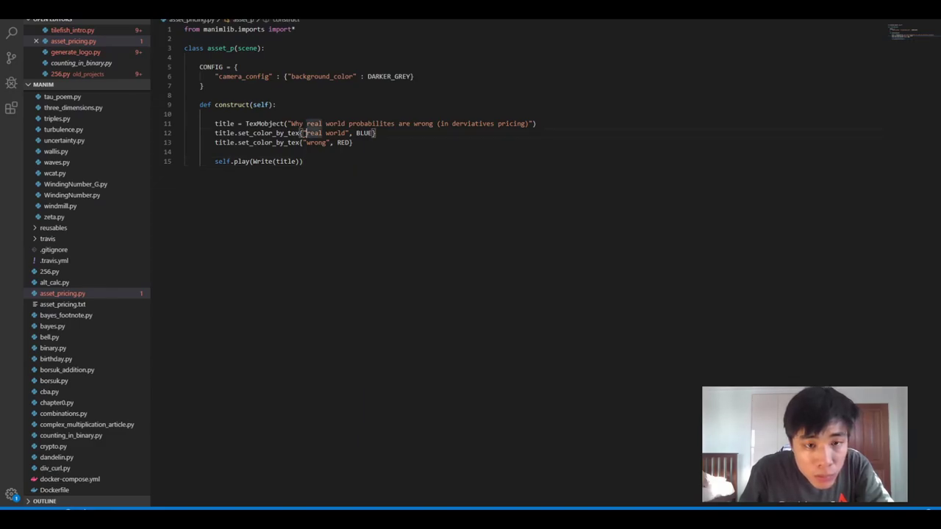
click(302, 133)
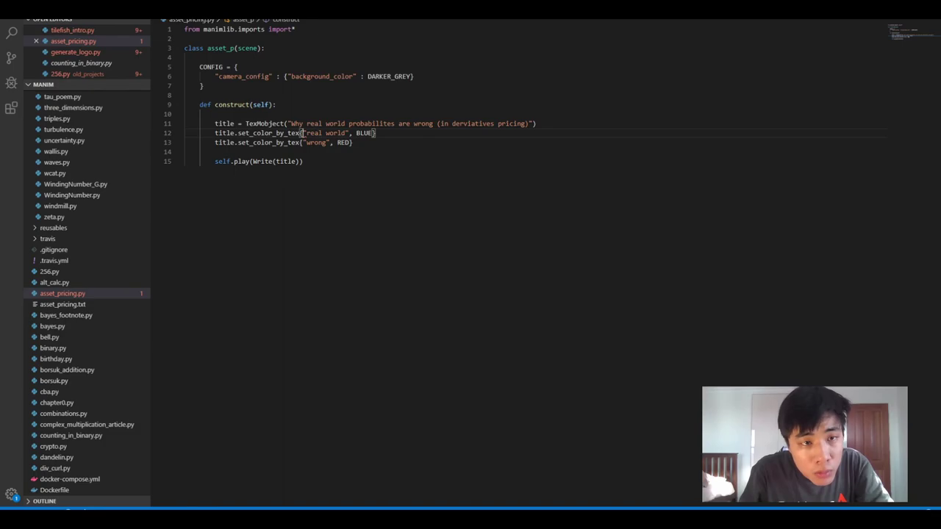
key(ctrl+Tab)
scroll(515, 264, down, 3)
scroll(514, 264, up, 1)
- Open hello.py from the manim folder and scroll through its WriteStuff and UpdatersExample scenes
scroll(514, 265, up, 2)
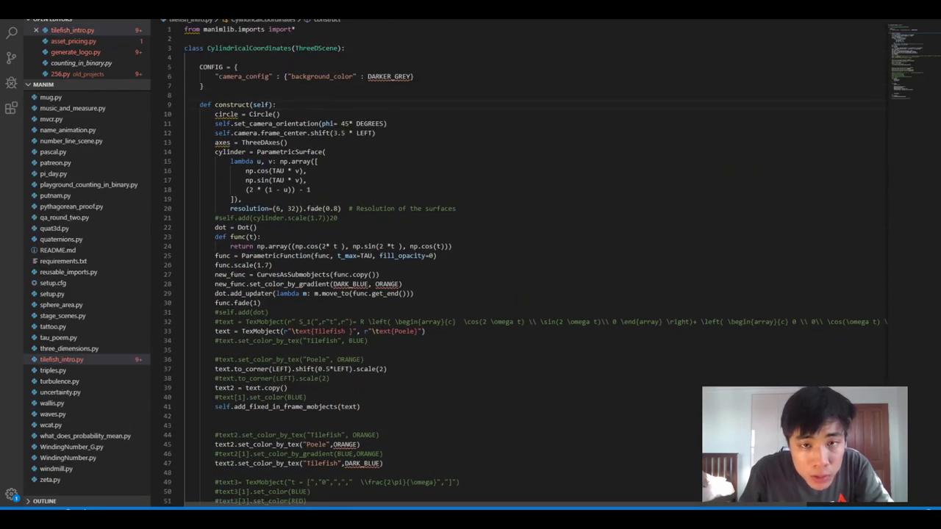
key(ctrl+Tab)
key(ctrl+Tab)
key(alt+f)
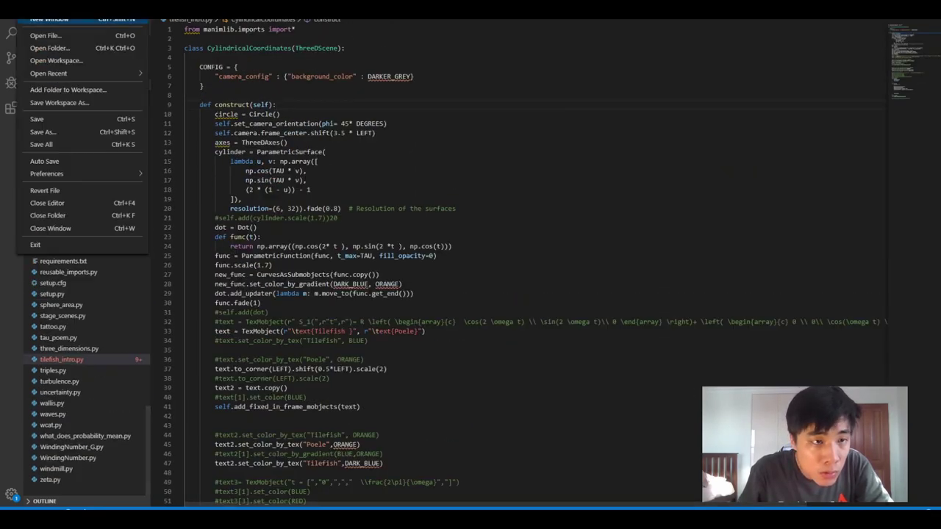
key(Return)
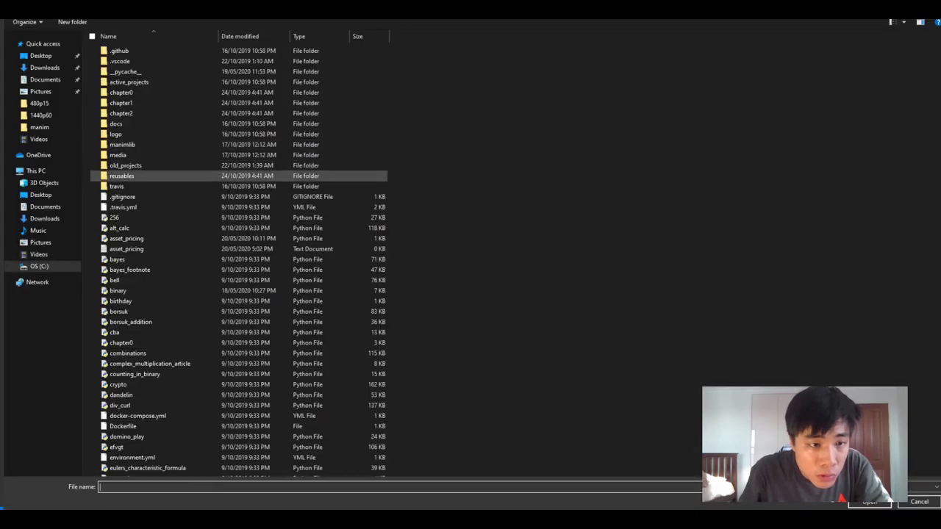
scroll(199, 242, down, 4)
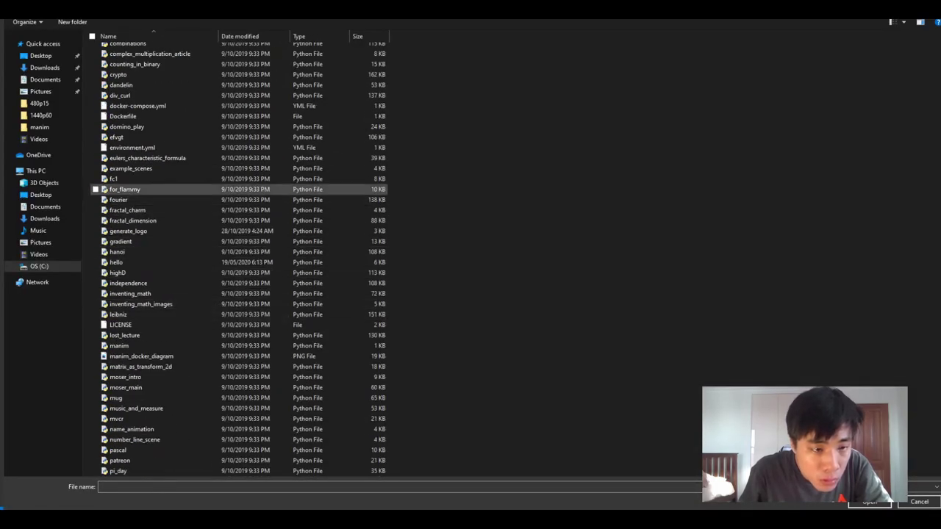
double_click(116, 262)
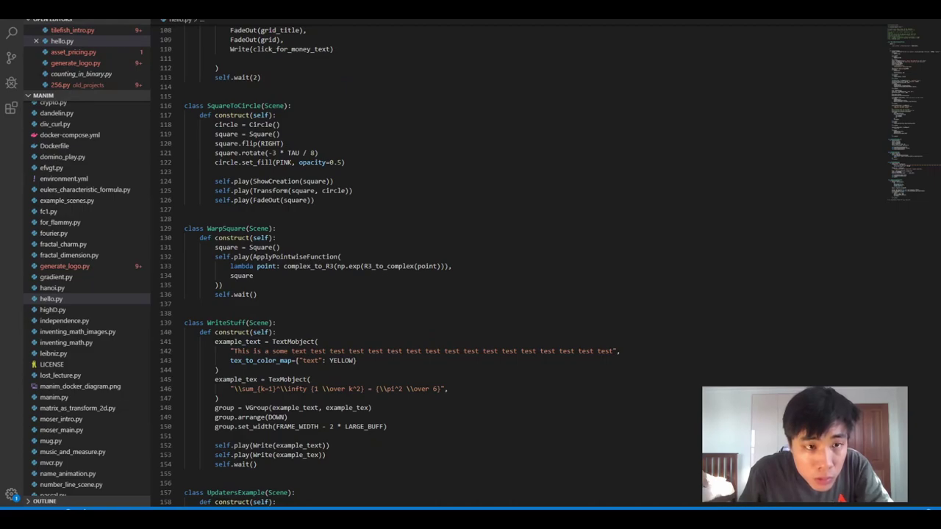
scroll(470, 265, down, 3)
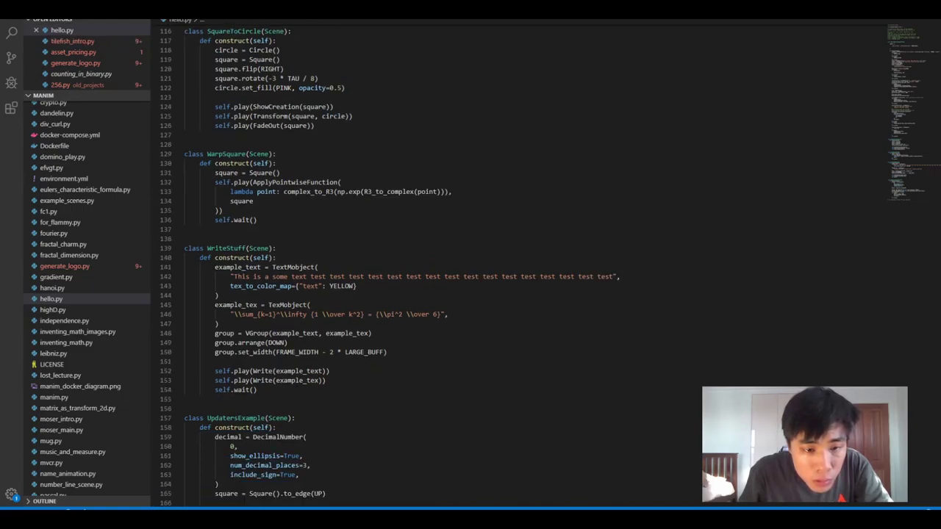
scroll(471, 264, down, 5)
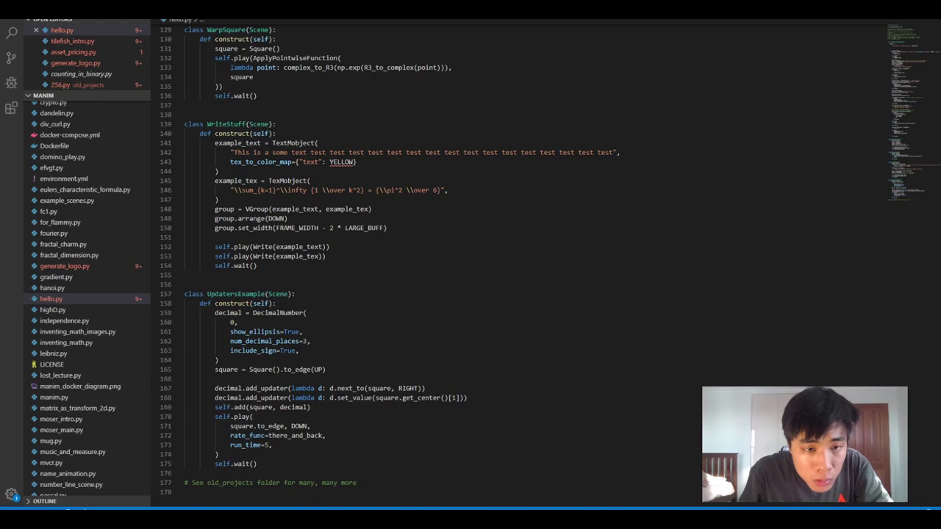
key(ctrl+Tab)
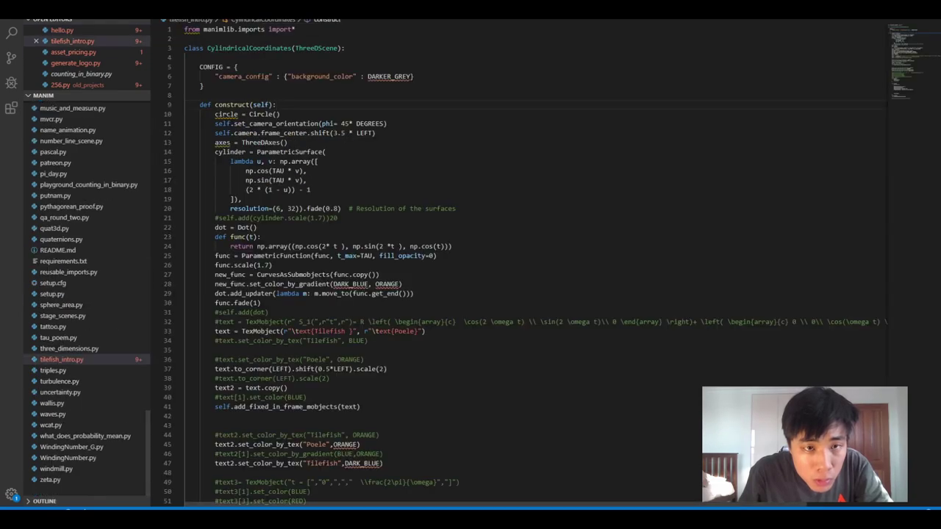
- Replace the wrong bracket with a parenthesis in line 12's "real world" colour call and remove the extra one
key(ctrl+Tab)
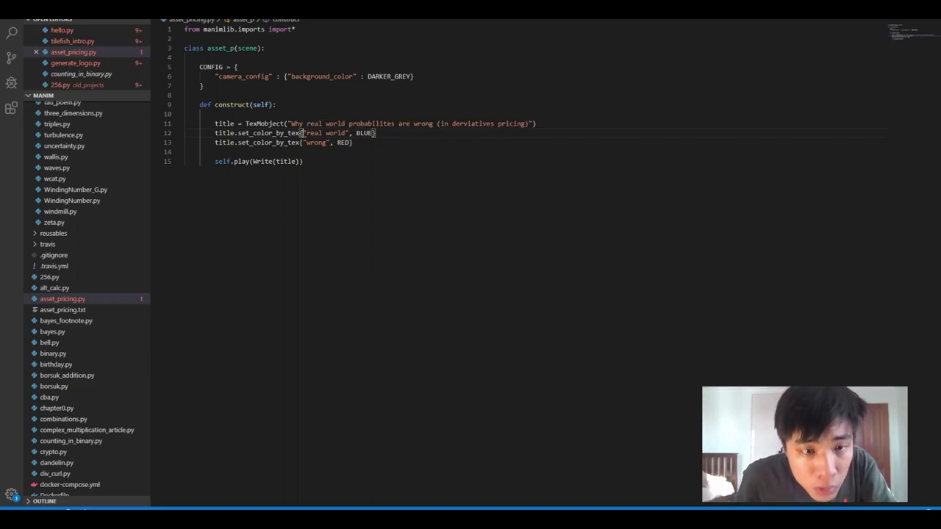
key(ctrl+Tab)
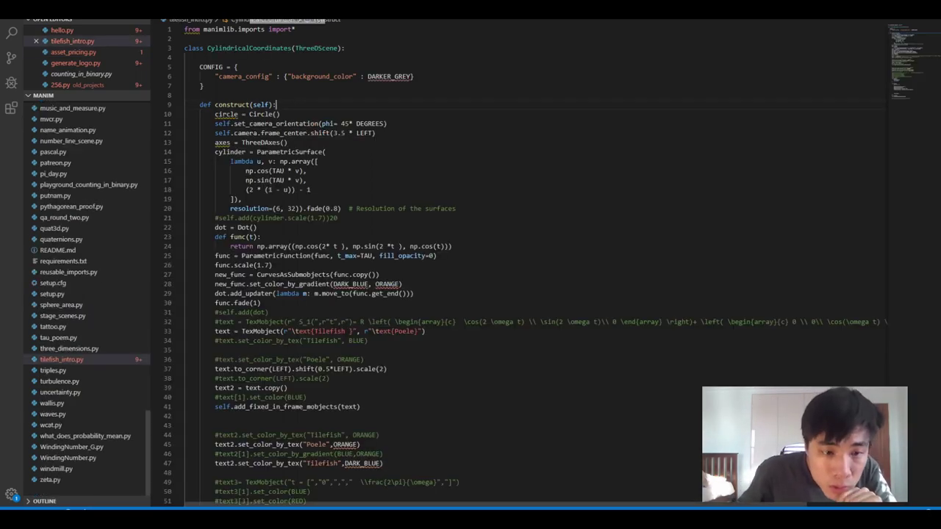
scroll(515, 265, down, 3)
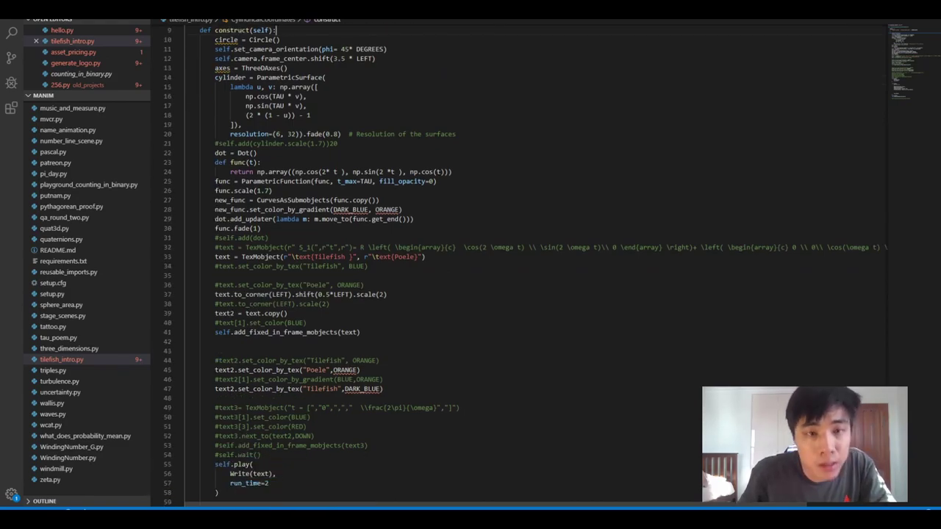
key(ctrl+Tab)
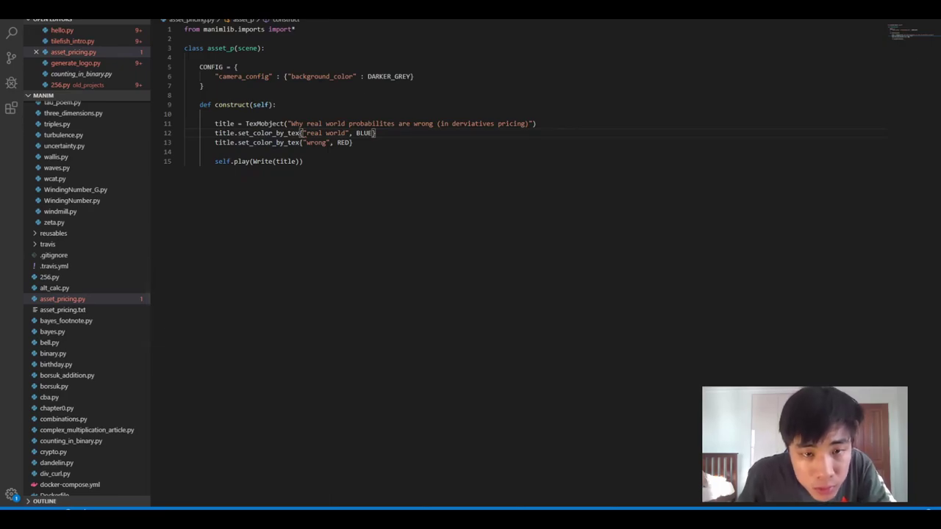
key(BackSpace)
text(()
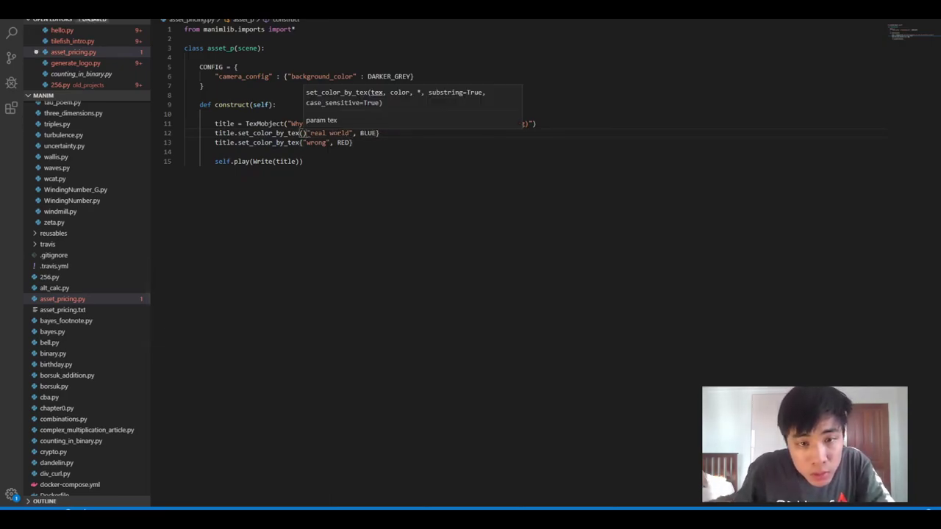
click(379, 133)
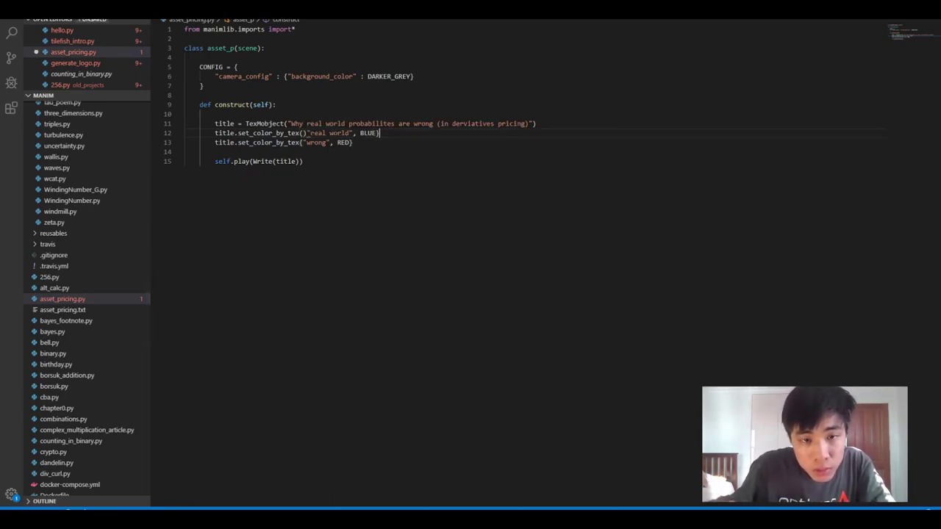
click(306, 133)
key(BackSpace)
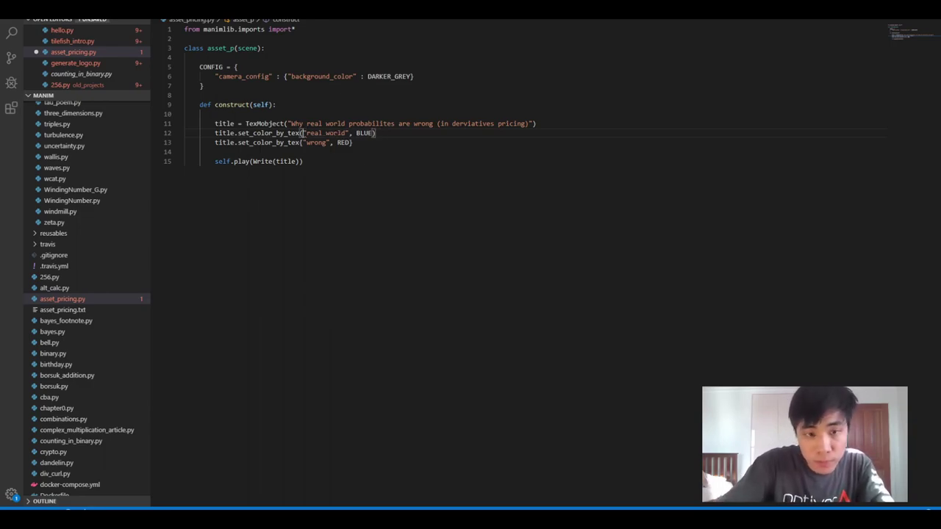
- Fix the brackets on line 13's "wrong" colour call, save, and rerun the render, which hits a 'scene' NameError
click(302, 142)
key(BackSpace)
text(()
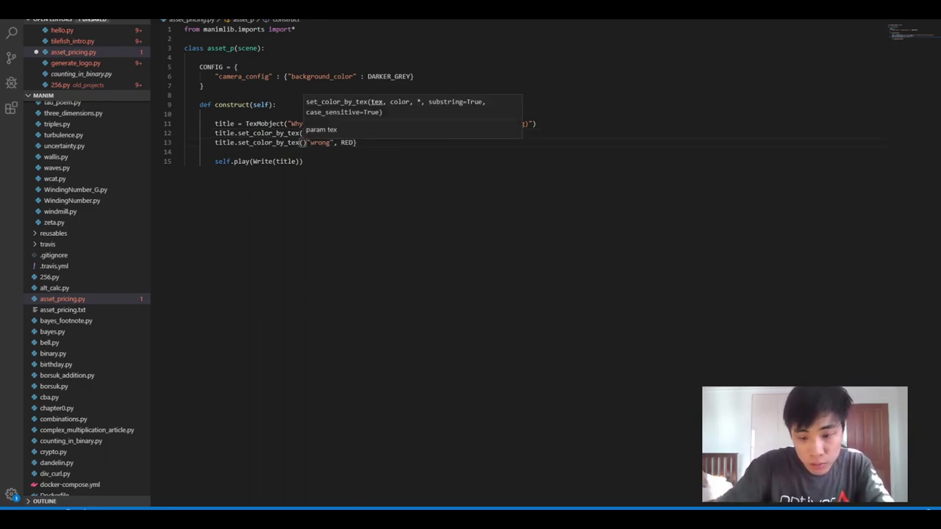
key(Delete)
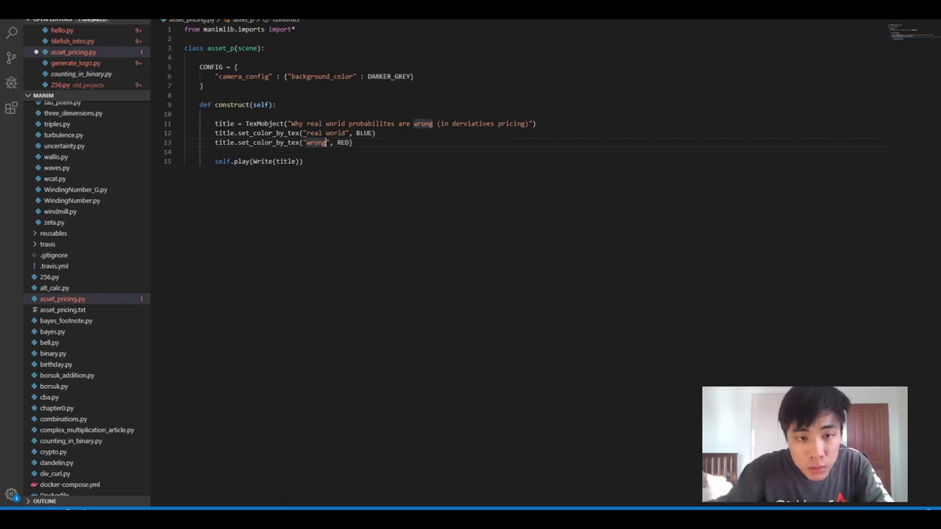
key(End)
key(ctrl+s)
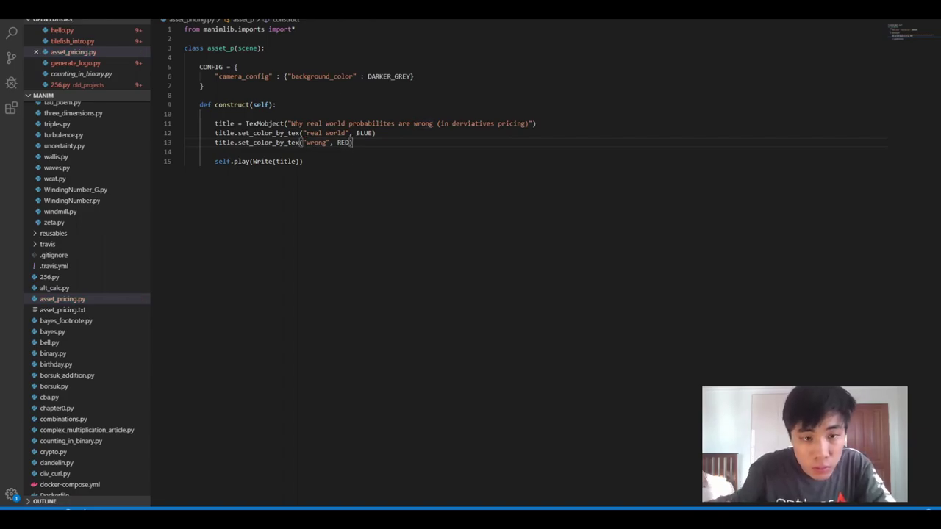
key(alt+Tab)
key(Return)
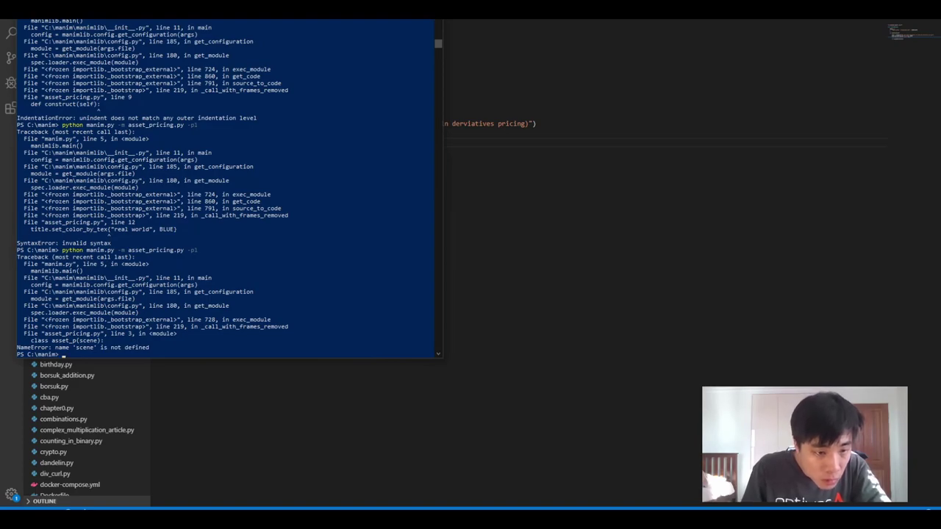
- Change the base class on line 3 from scene to Scene
key(alt+Tab)
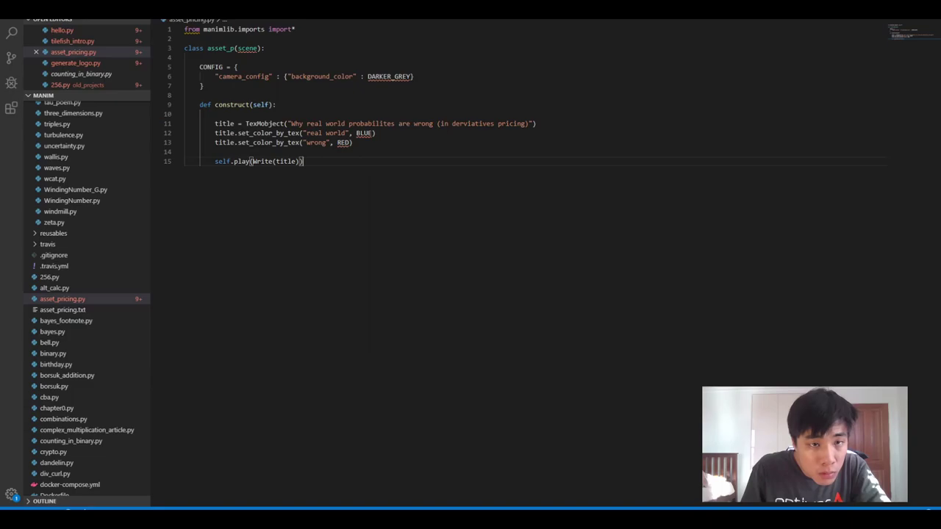
key(ctrl+Tab)
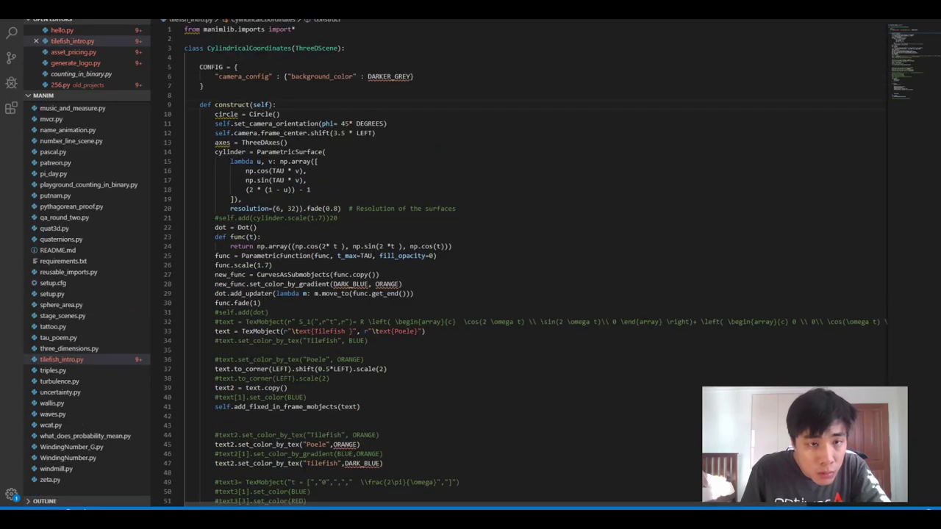
key(ctrl+Tab)
key(ctrl+Tab)
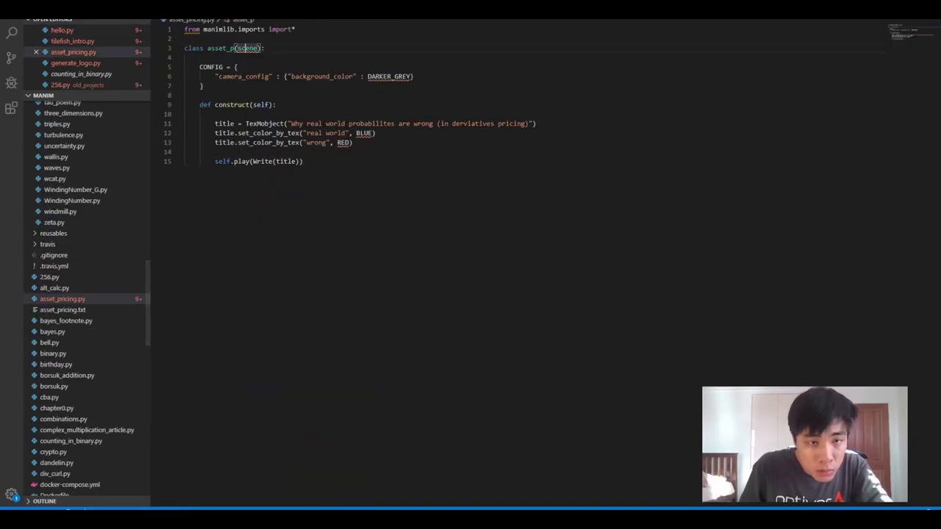
key(BackSpace)
text(S)
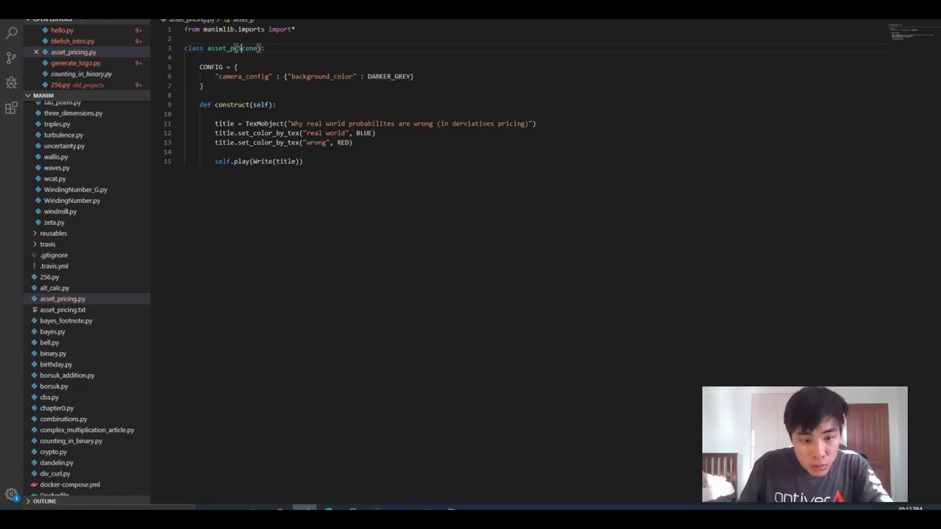
- Rerun the manim render of asset_pricing.py in PowerShell, now producing the written-title video
click(424, 507)
key(Up)
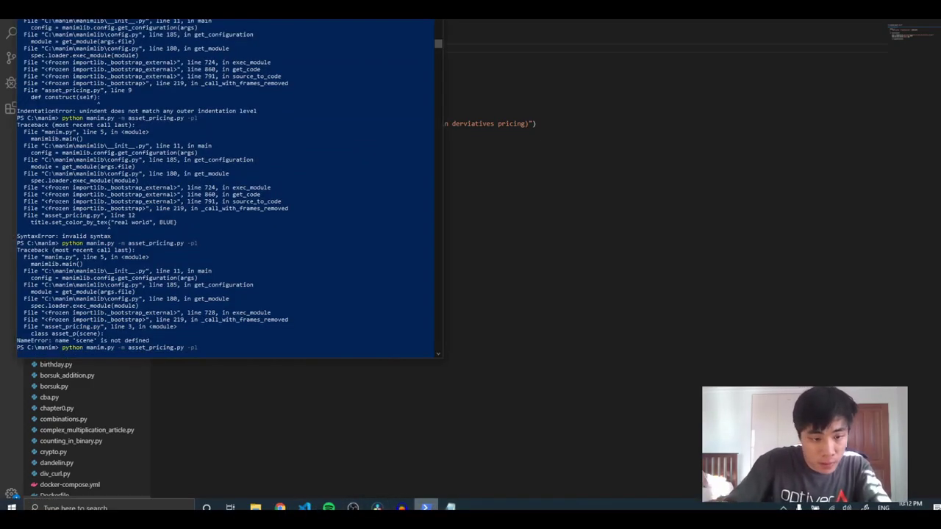
key(Return)
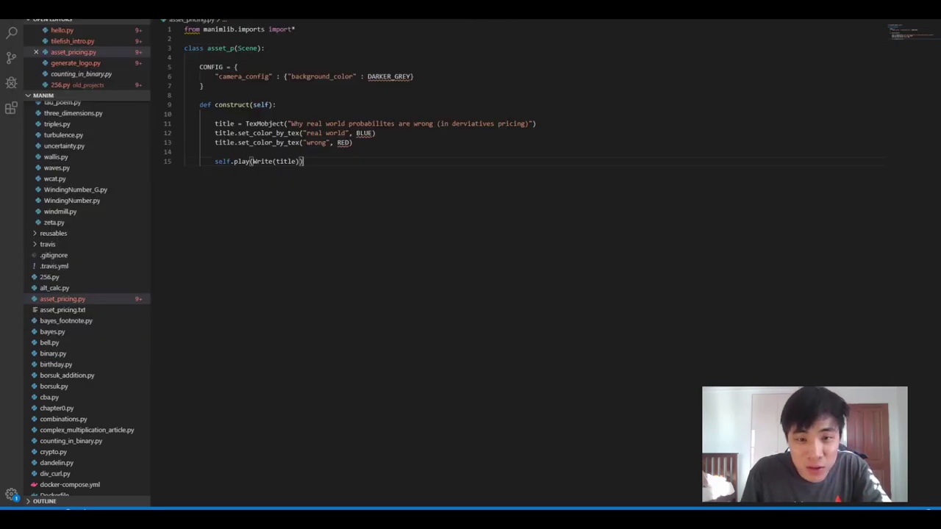
key(ctrl+Tab)
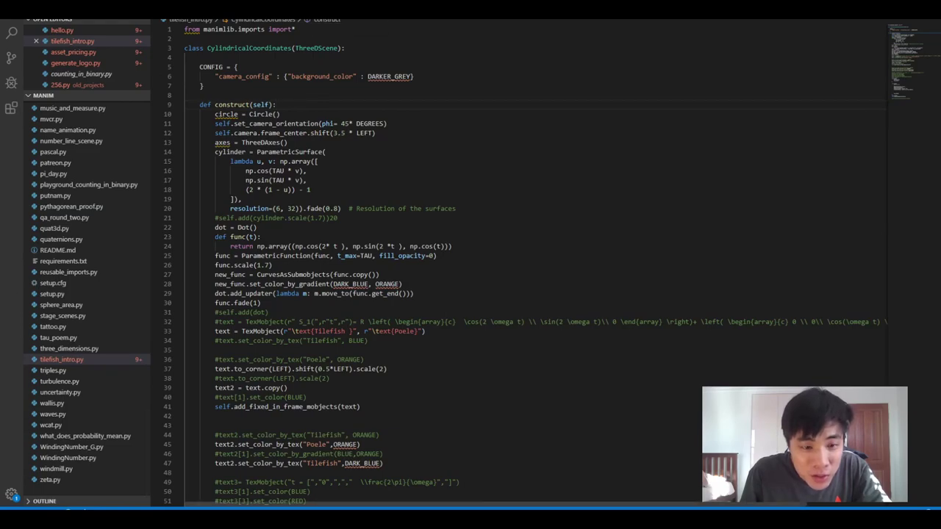
key(ctrl+Tab)
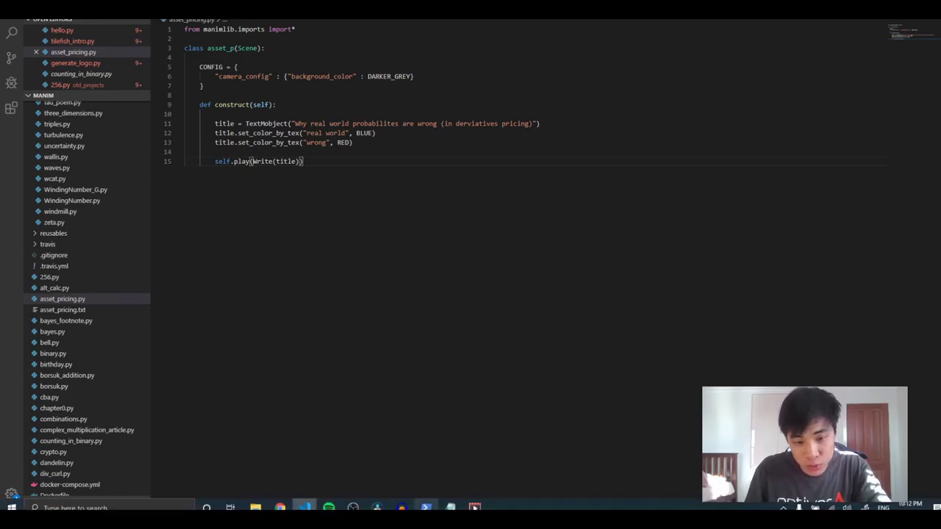
- Rerun the previous manim render of asset_pricing.py in PowerShell and watch the title animation
click(426, 509)
key(Up)
key(Return)
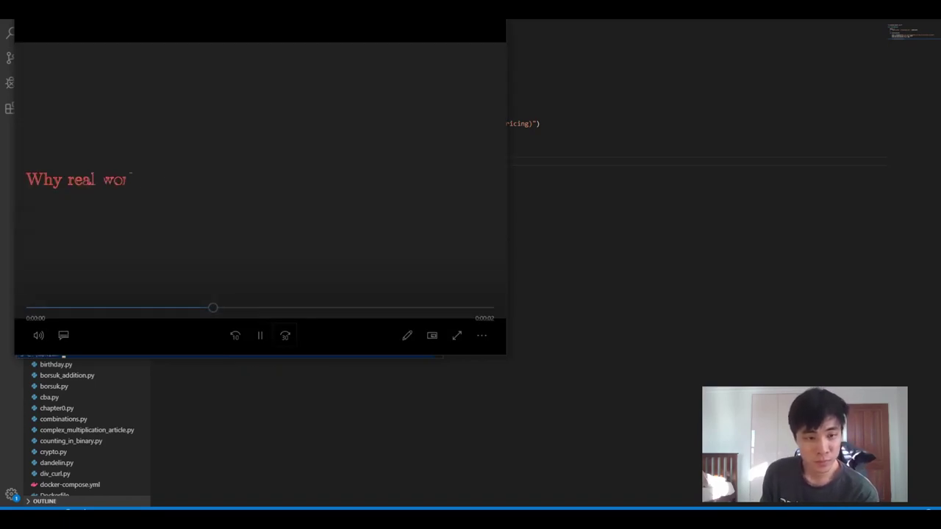
key(alt+Tab)
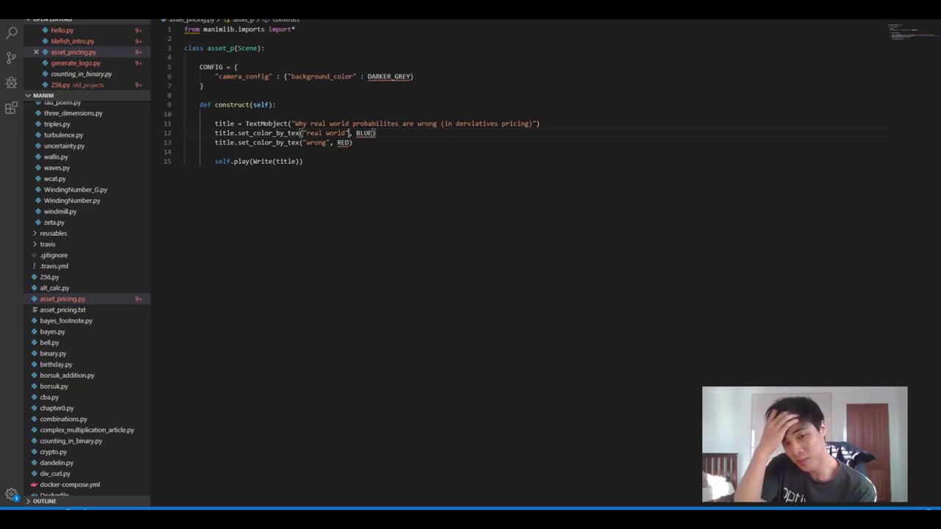
- Find and copy the tex_to_color_map example line from hello.py
key(ctrl+Tab)
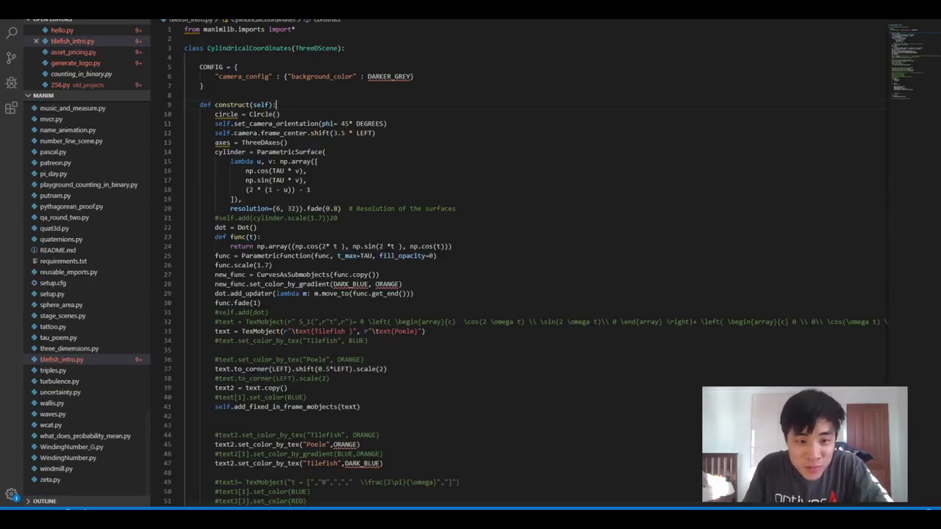
scroll(470, 265, down, 5)
scroll(470, 265, up, 5)
key(ctrl+Tab)
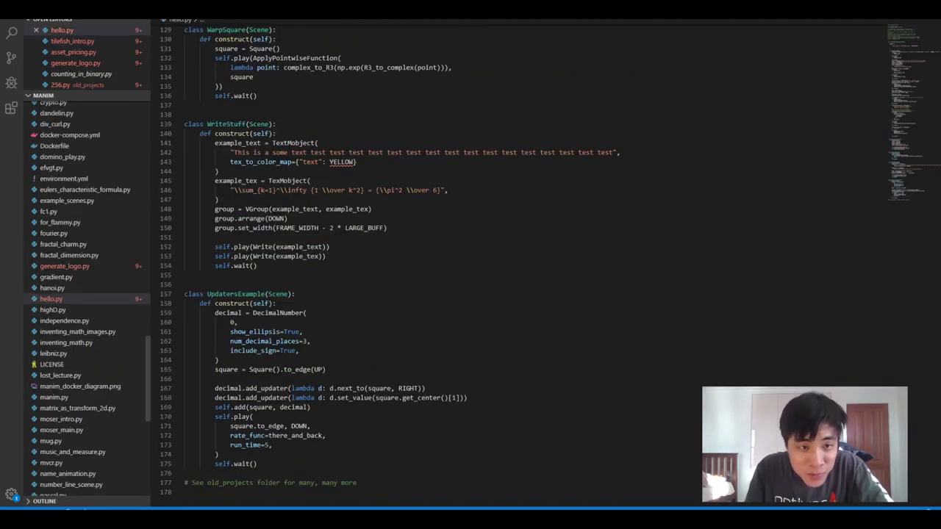
scroll(470, 265, up, 3)
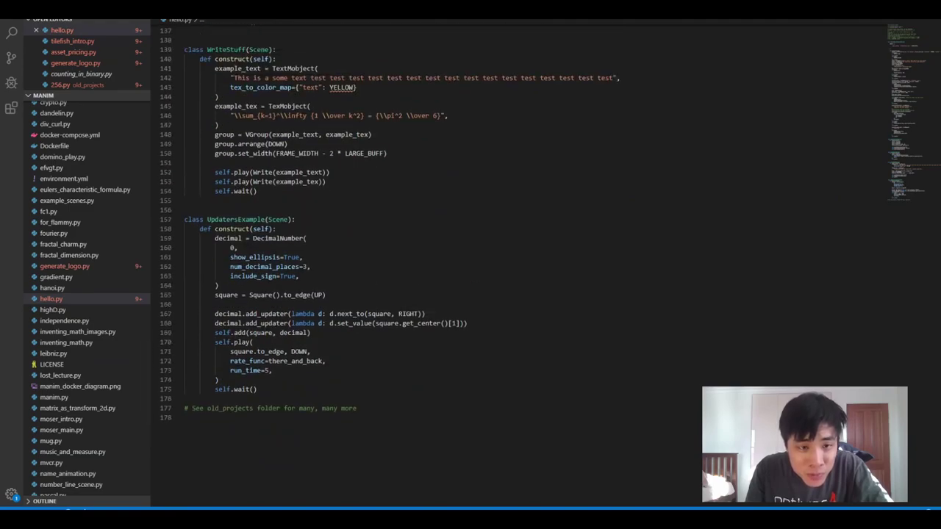
scroll(470, 264, up, 2)
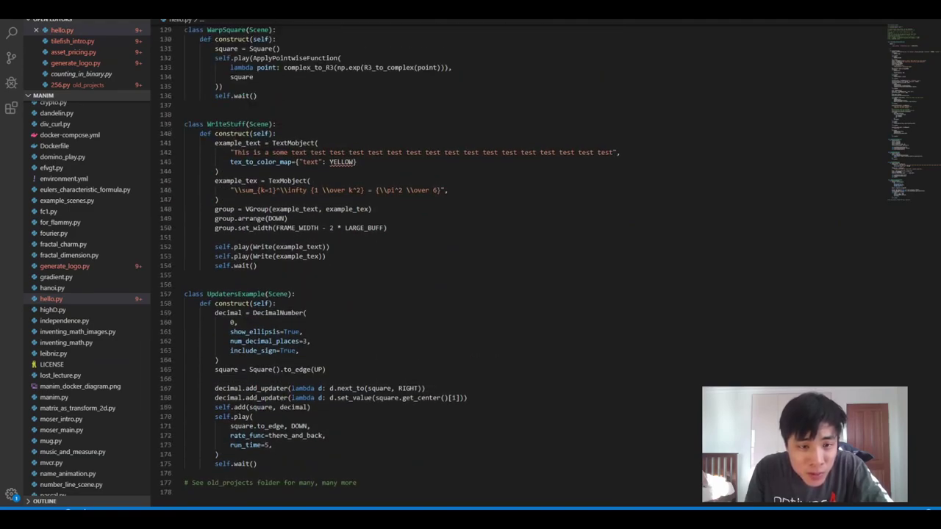
drag(230, 162, 357, 162)
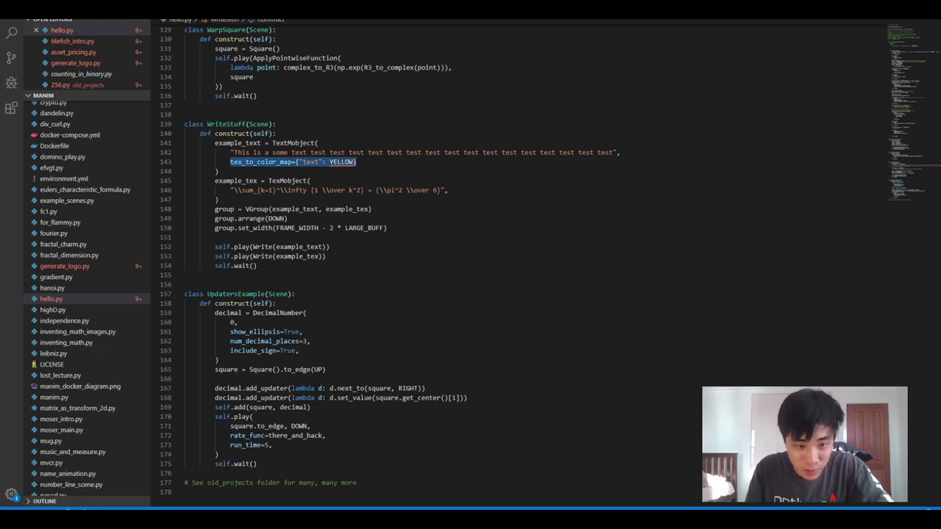
key(Right)
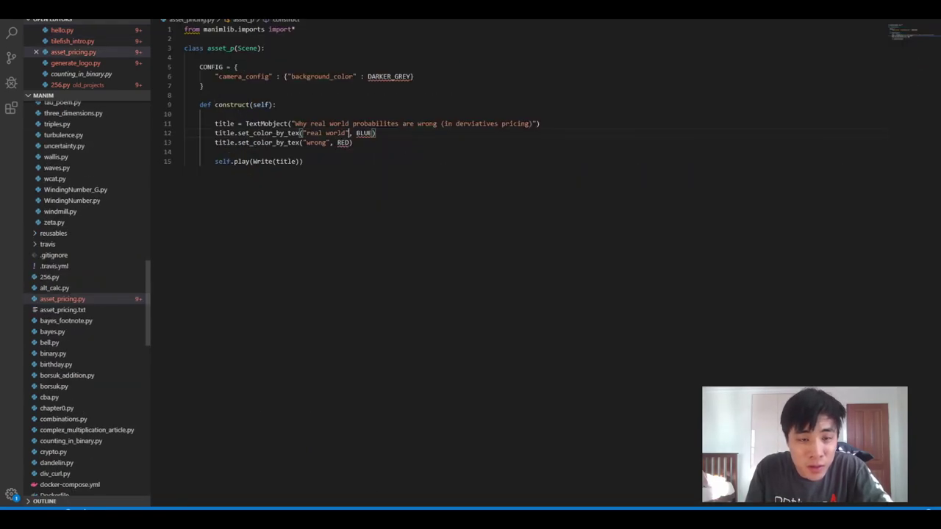
- Replace the two set_color_by_tex lines with tex_to_color_map={"text": YELLOW} inside the TextMobject call
drag(353, 142, 185, 133)
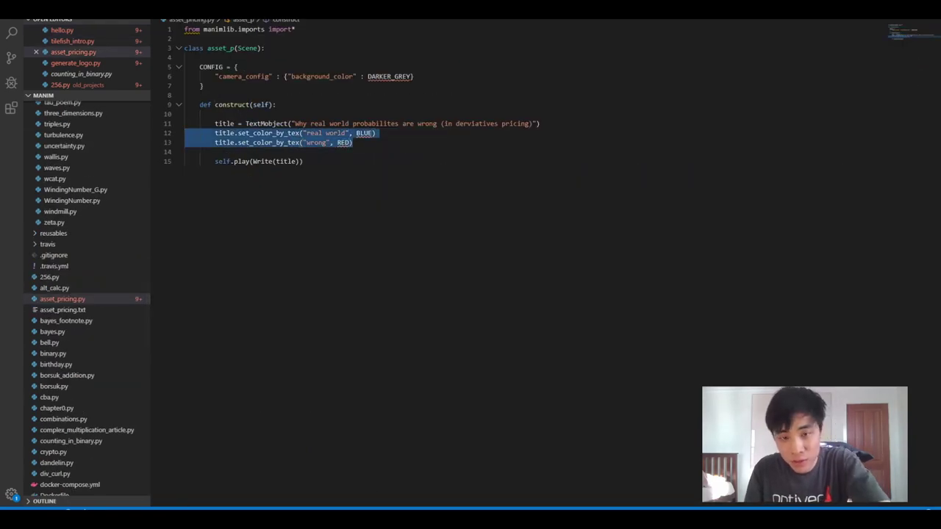
key(BackSpace)
click(537, 123)
key(Return)
key(Return)
key(Return)
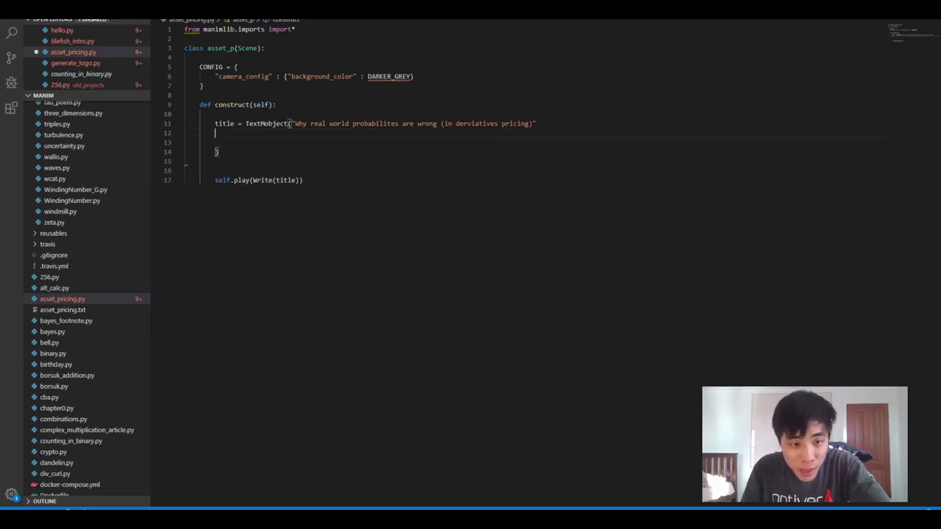
text(tex_to_color_map={"text": YELLOW})
key(Down)
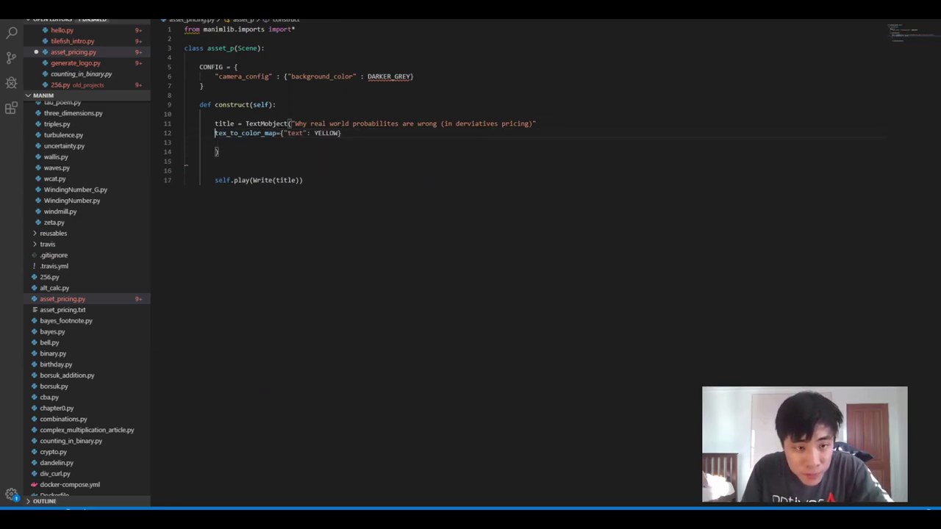
key(ctrl+shift+Right)
click(537, 123)
text(,)
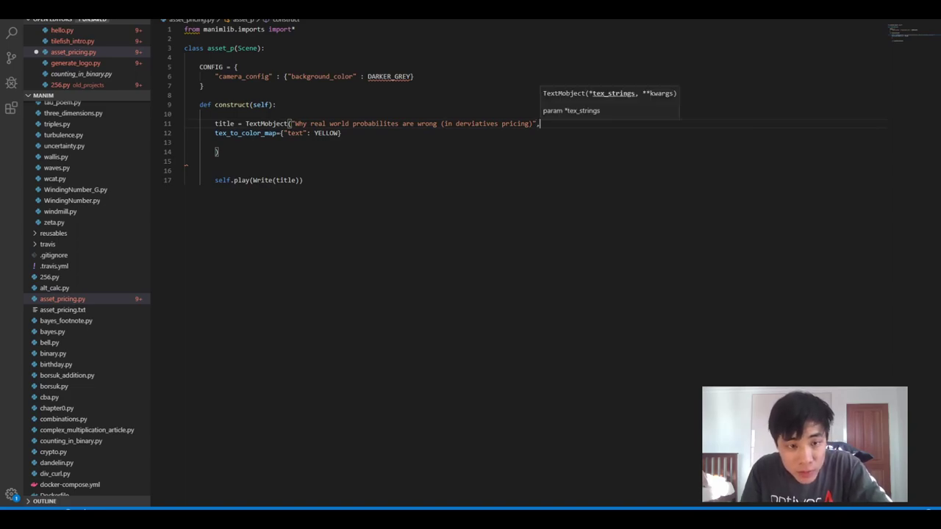
- Edit the colour map to "real world": BLUE and add "wrong": RED
click(324, 133)
key(ctrl+shift+Left)
key(BackSpace)
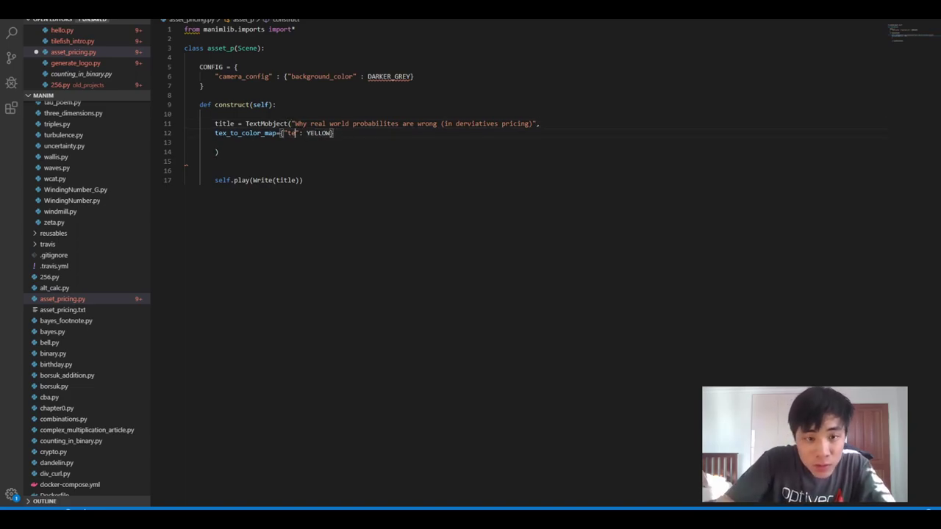
text(real world)
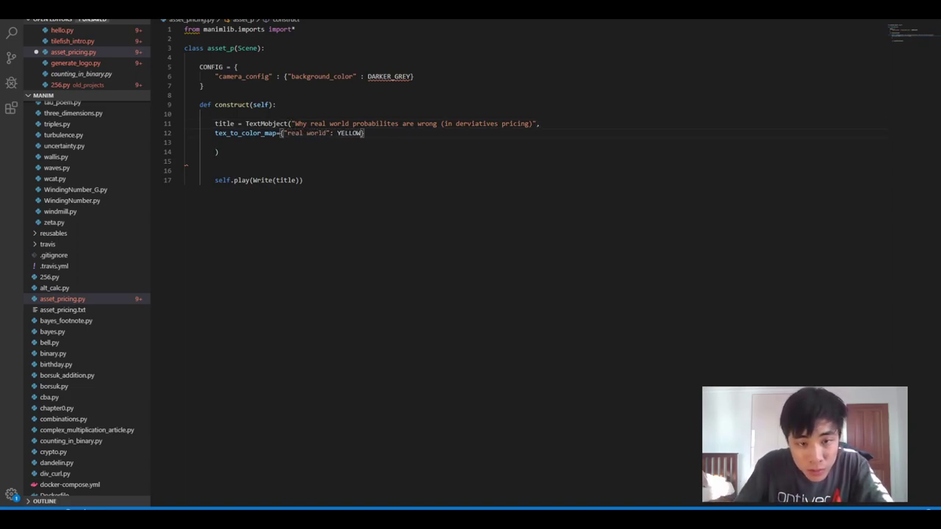
text(": )
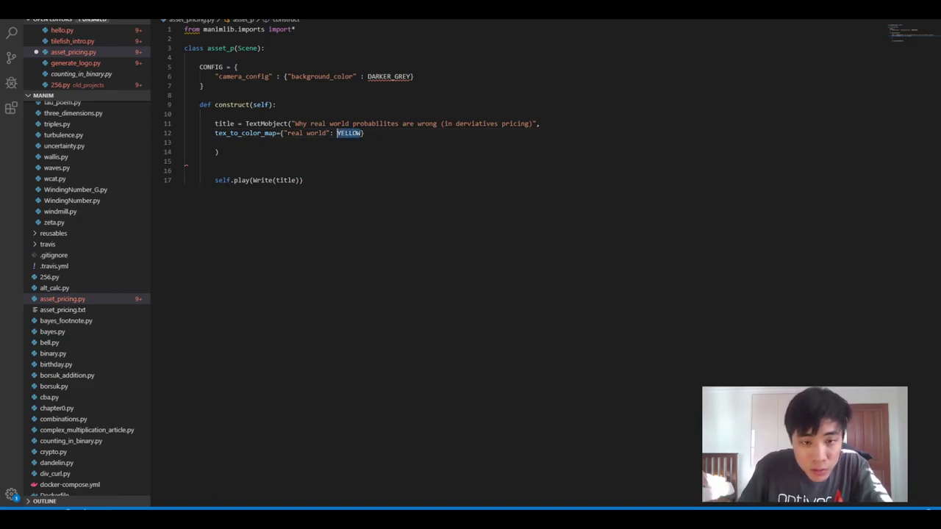
text(BLUE)
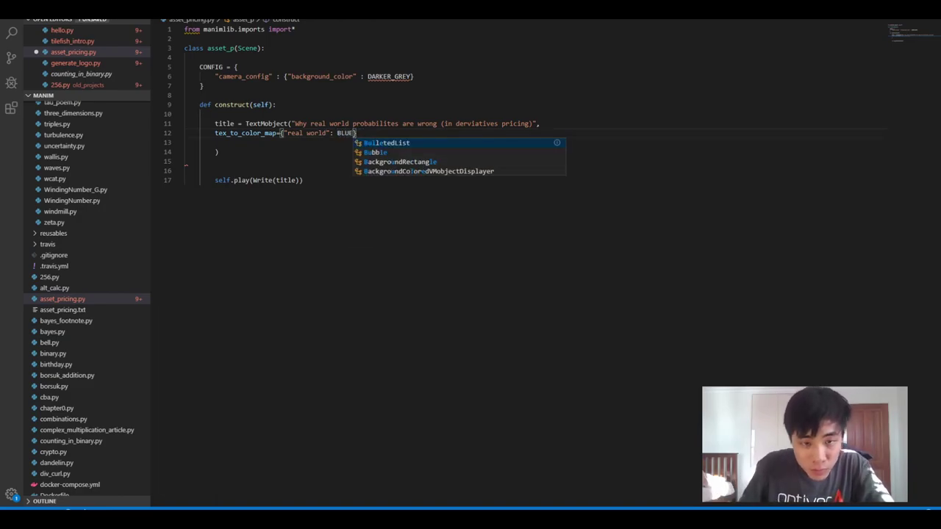
key(Escape)
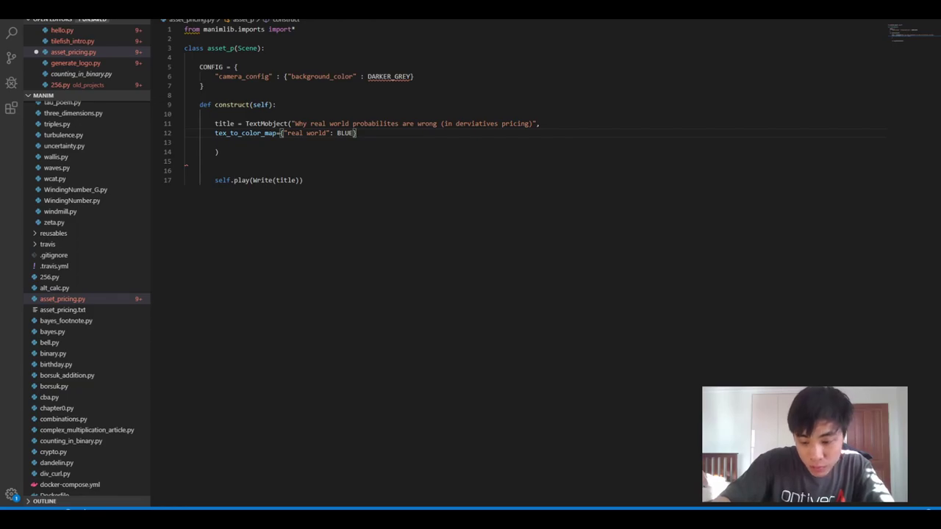
text(, )
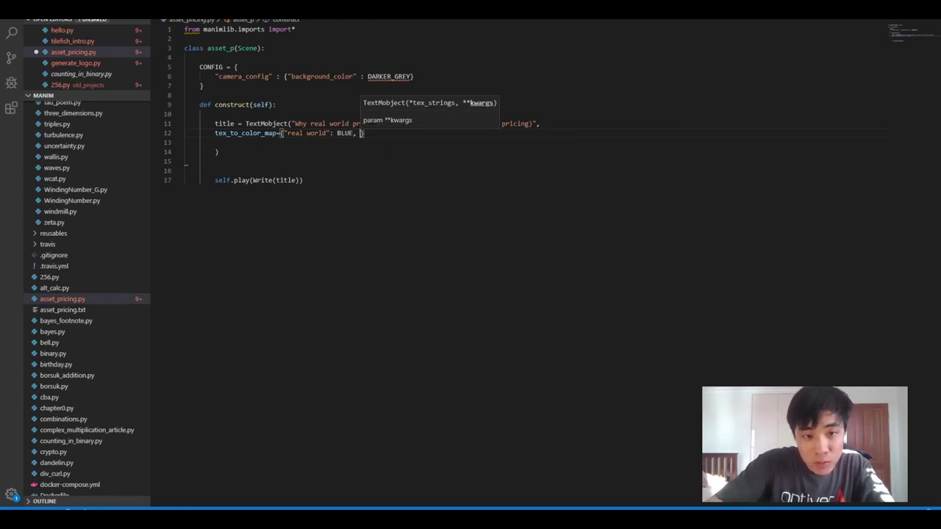
text("wrong": RE)
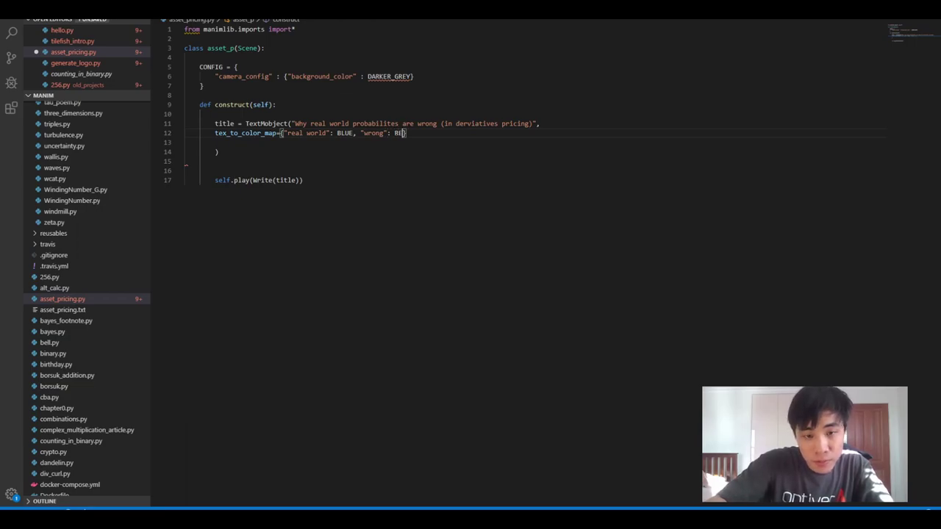
text(D)
key(Escape)
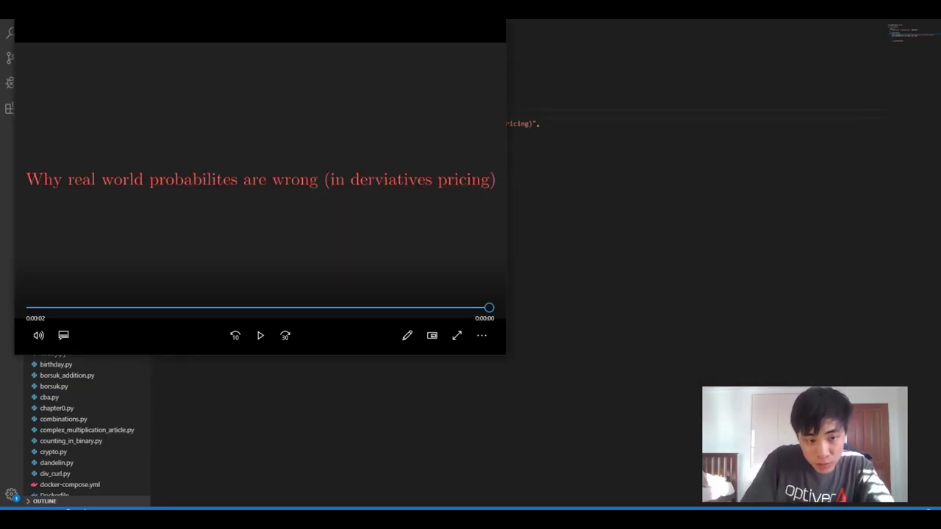
- Re-render the scene, confirm "real world" is blue and "wrong" red, and return to asset_pricing.py
key(alt+Tab)
key(alt+Tab)
key(Up)
key(Return)
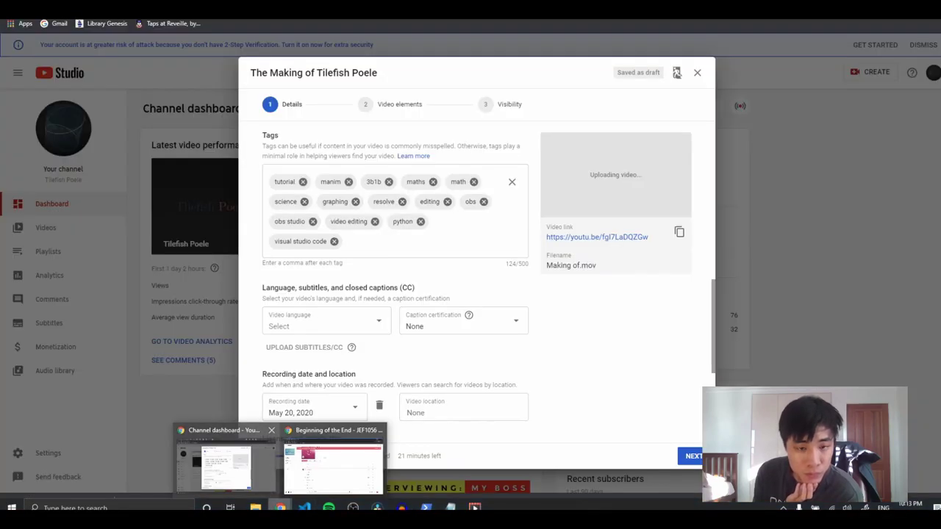
click(224, 471)
scroll(395, 294, down, 2)
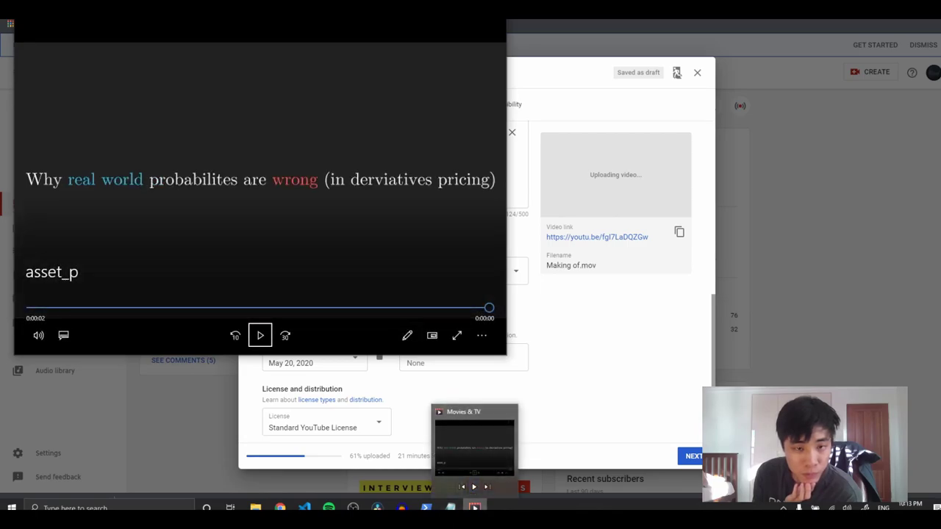
click(474, 506)
key(alt+Tab)
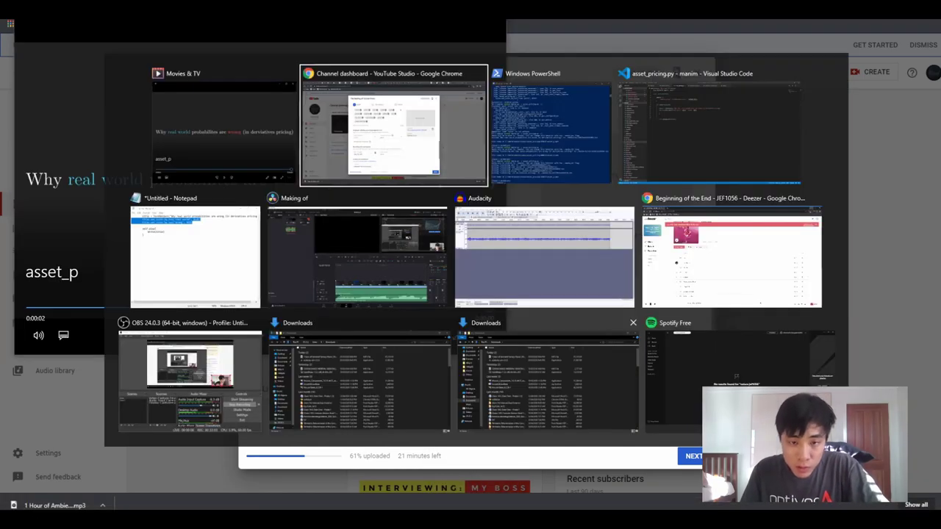
key(alt+Tab)
key(alt+Tab)
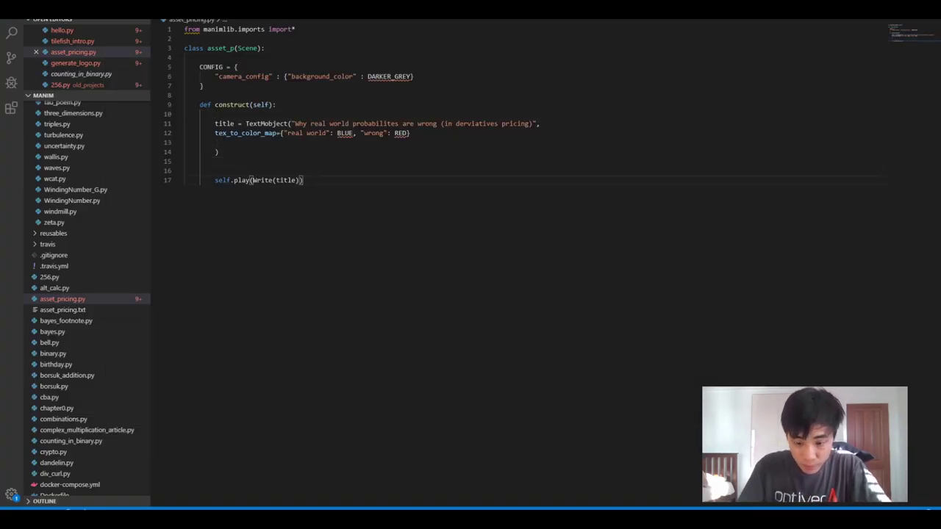
- Start a new line below self.play(Write(title)) reading title.move_to(TR
key(Return)
key(Return)
text(title)
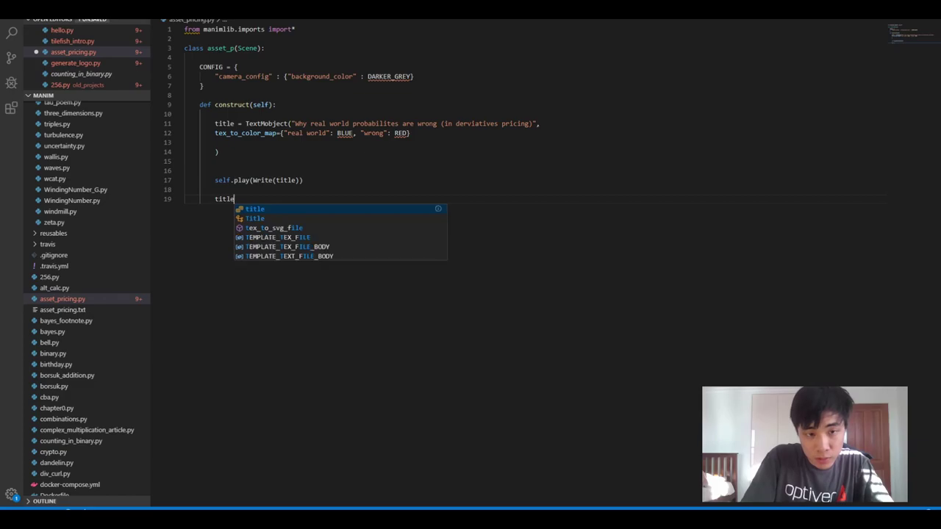
text(.move_to)
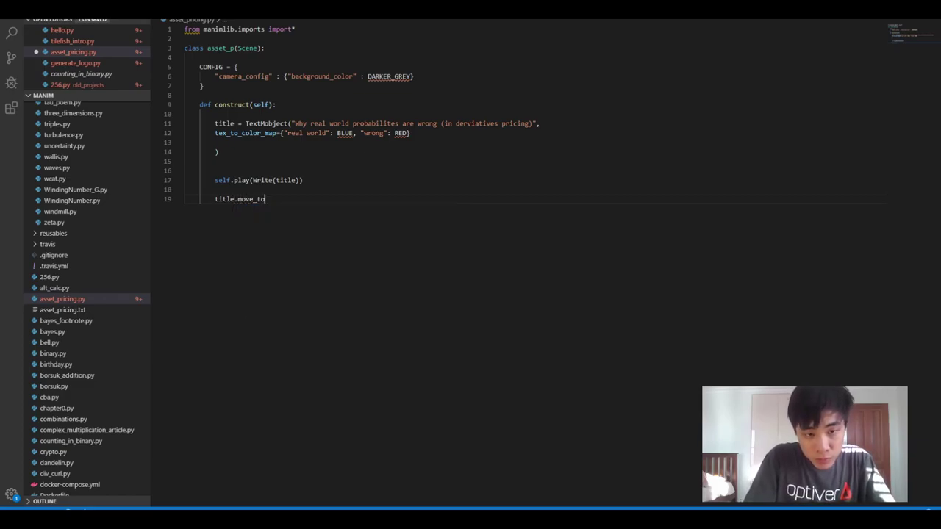
text(()
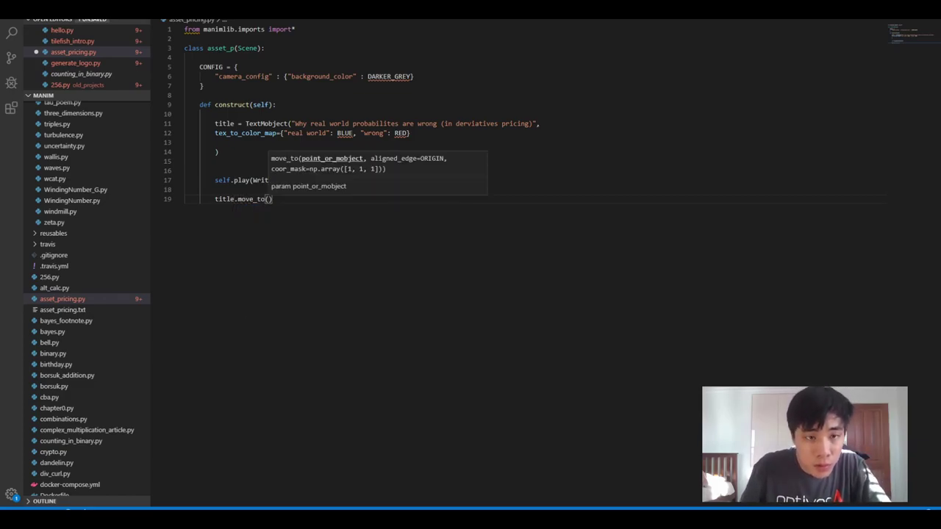
text(TR)
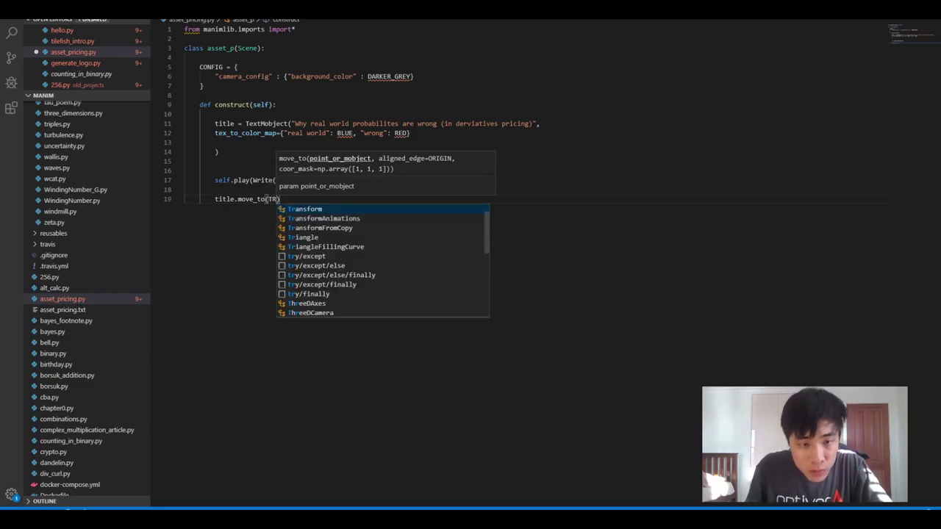
- Browse tilefish_intro.py for a move_to example
click(73, 41)
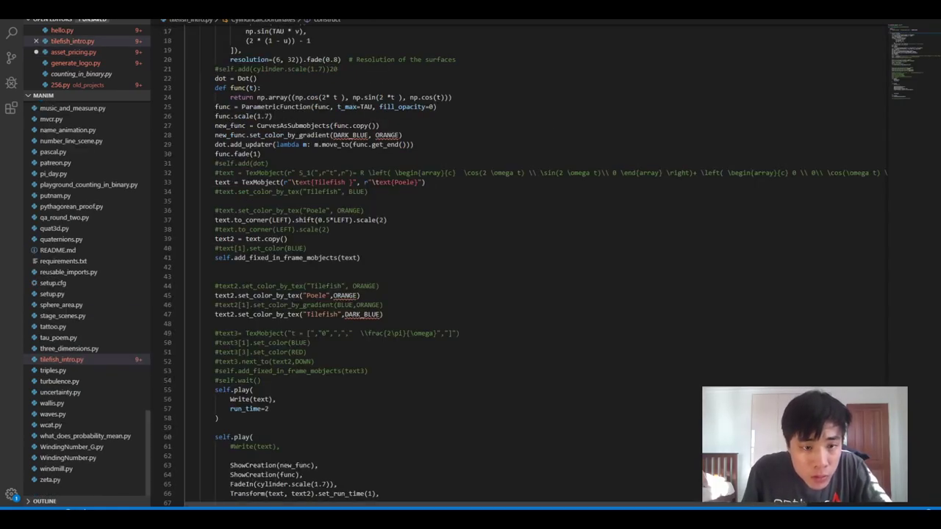
scroll(515, 265, up, 3)
scroll(515, 265, down, 5)
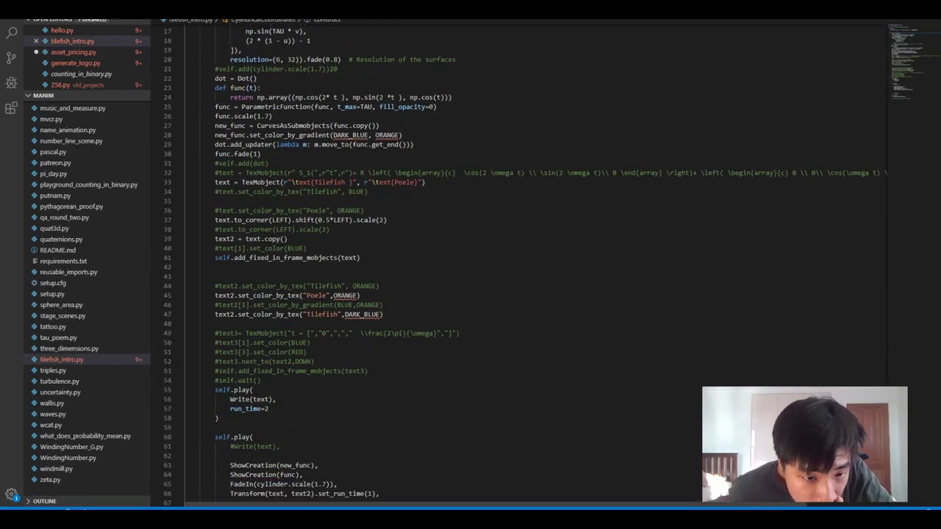
scroll(514, 264, down, 5)
scroll(514, 246, up, 1)
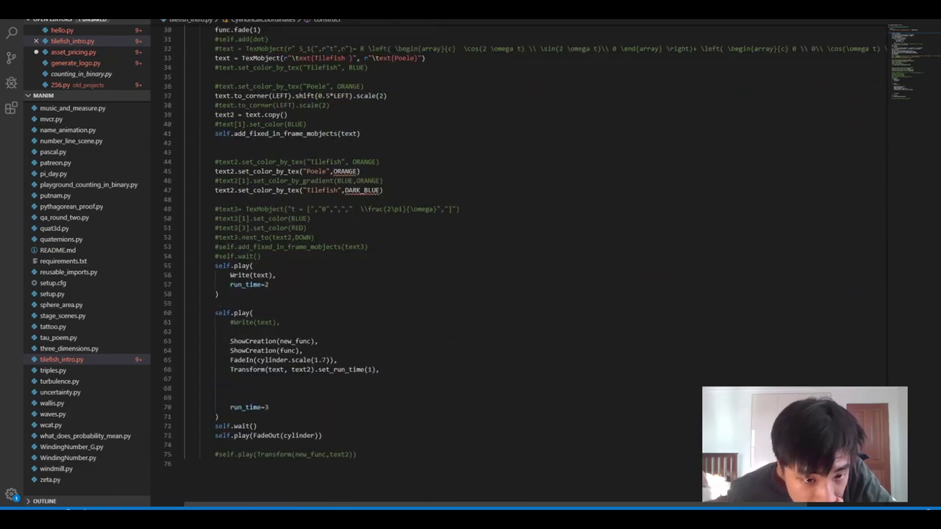
scroll(514, 265, up, 3)
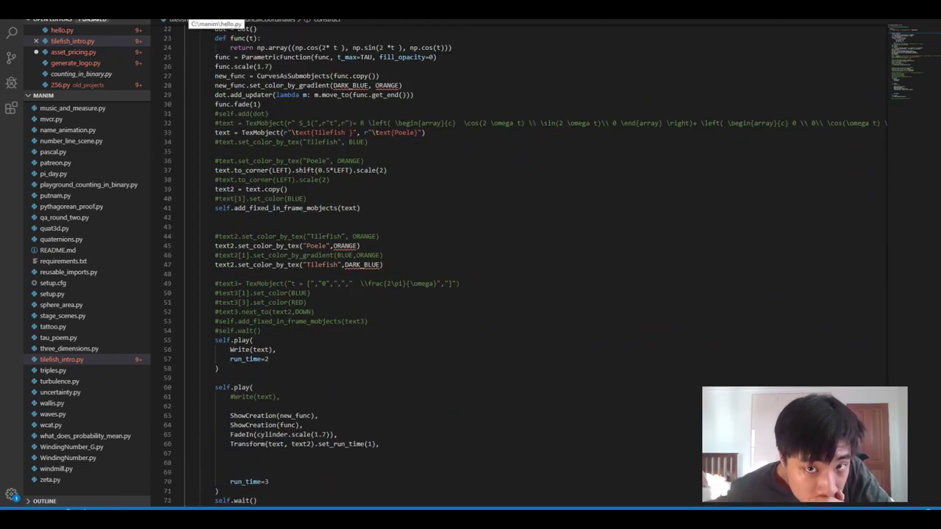
- Scroll through hello.py looking for move_to usage
click(194, 16)
scroll(514, 265, up, 3)
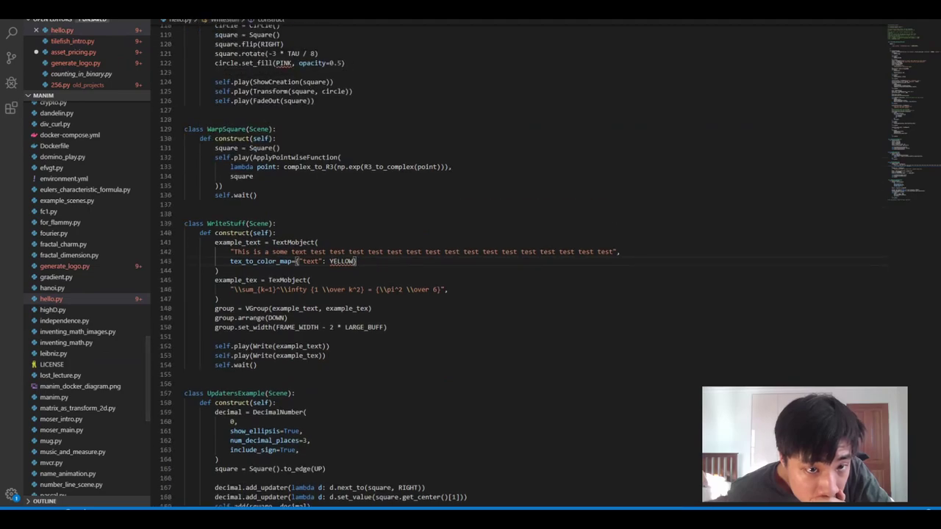
scroll(514, 265, up, 3)
scroll(514, 264, up, 8)
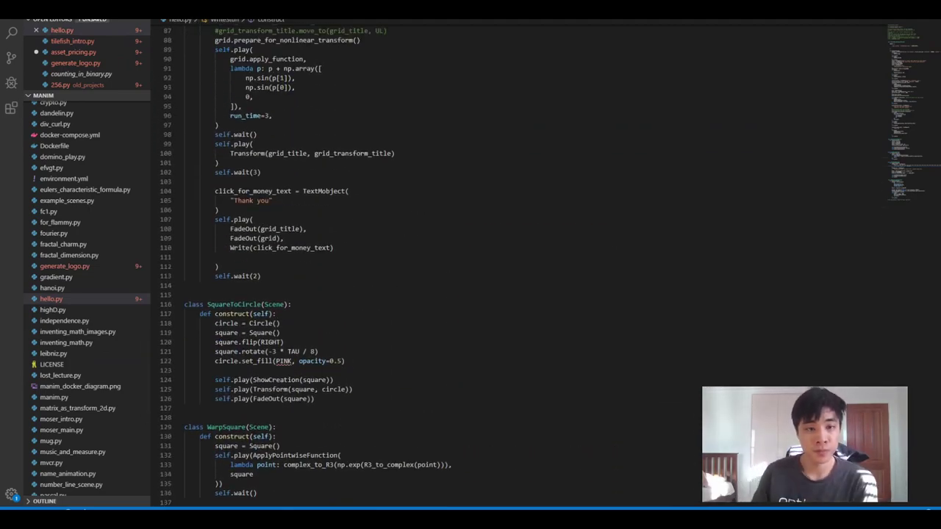
scroll(515, 265, up, 1)
scroll(514, 264, up, 3)
scroll(514, 264, up, 2)
scroll(514, 265, up, 1)
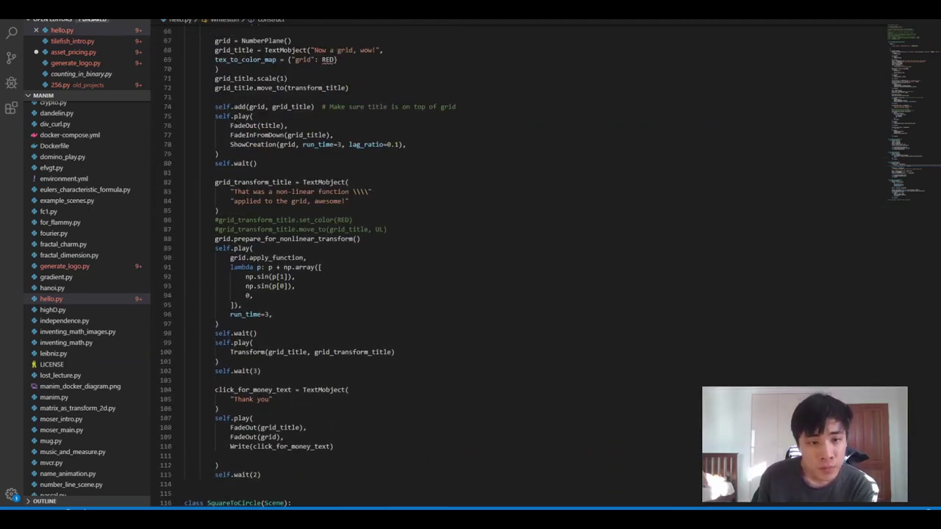
scroll(515, 265, up, 3)
scroll(515, 265, up, 3)
scroll(514, 265, up, 4)
scroll(515, 264, up, 4)
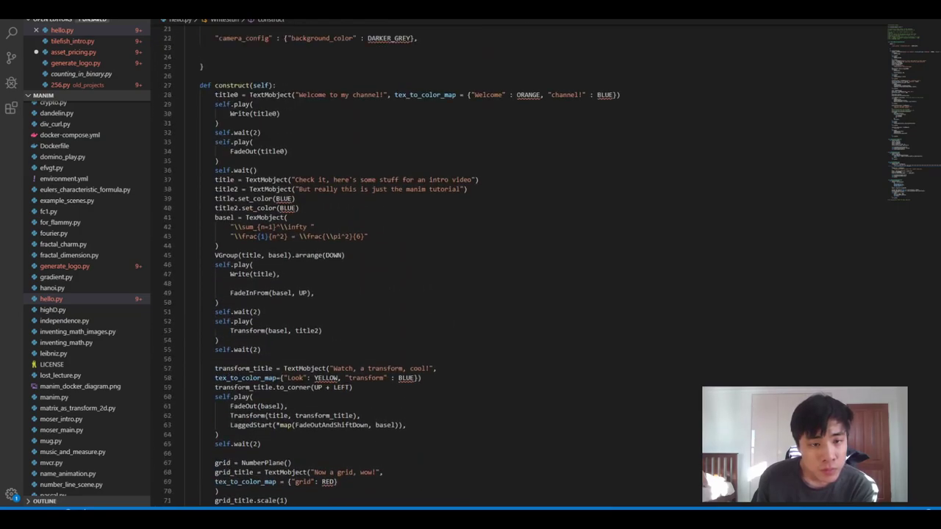
scroll(514, 264, up, 1)
scroll(514, 264, down, 2)
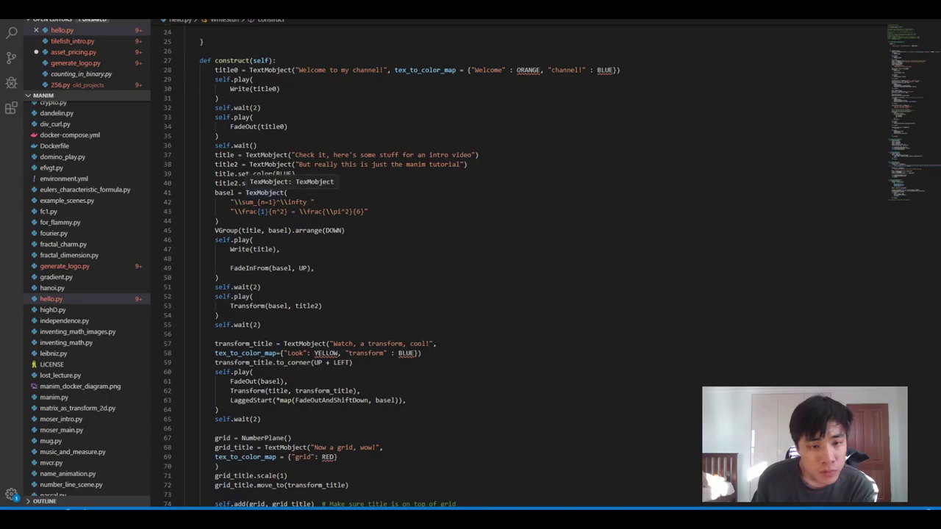
scroll(515, 264, down, 1)
scroll(514, 265, down, 1)
scroll(515, 265, down, 1)
scroll(514, 265, up, 1)
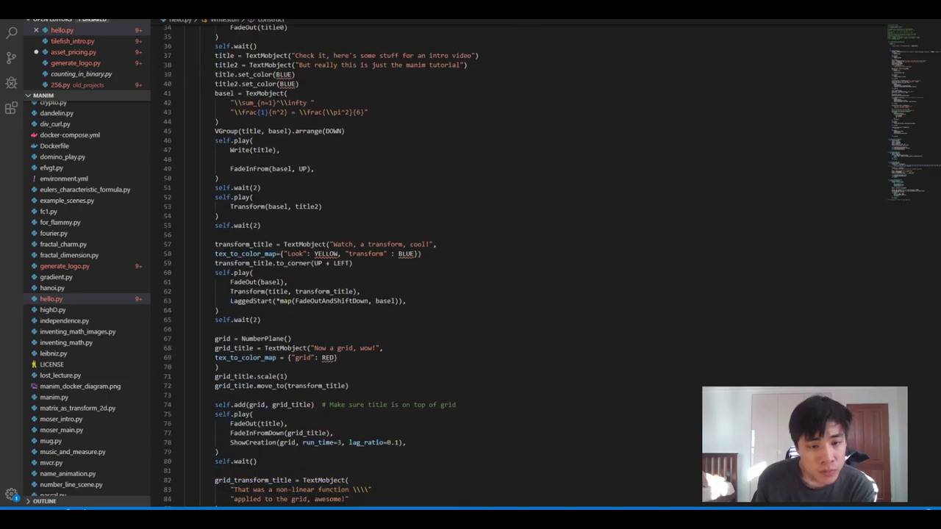
scroll(515, 265, down, 4)
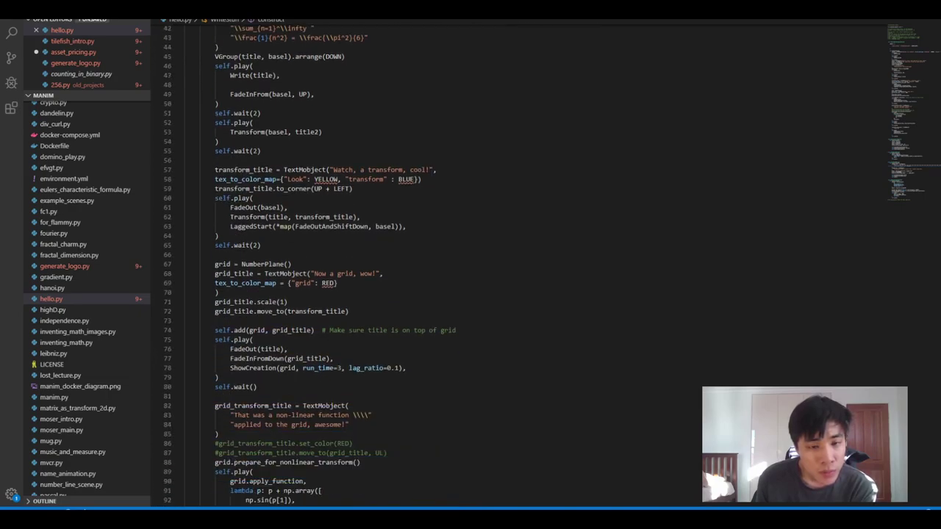
scroll(514, 265, down, 1)
scroll(514, 265, down, 1)
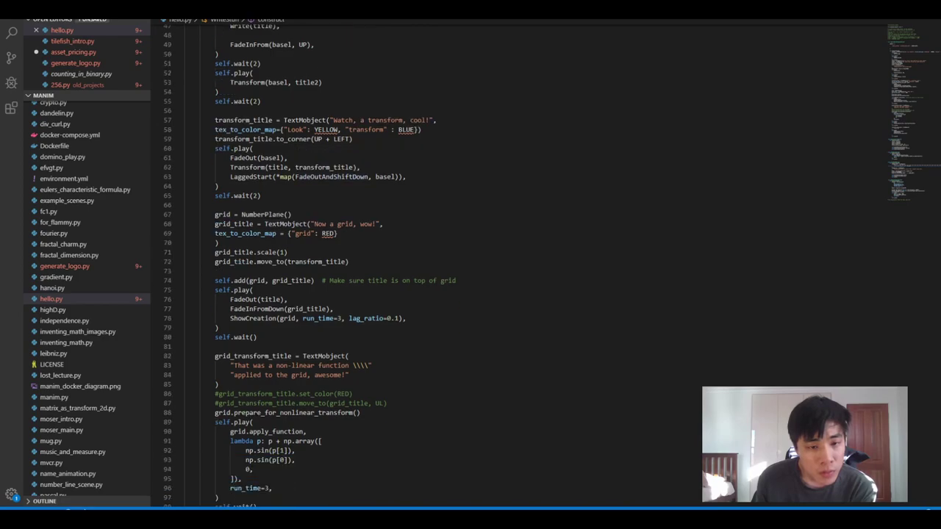
scroll(514, 264, down, 1)
scroll(514, 265, down, 1)
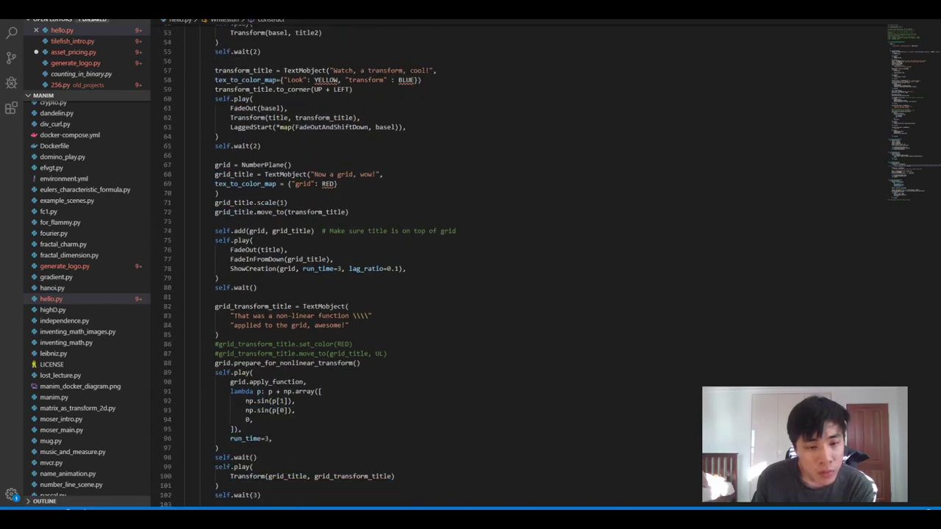
scroll(514, 265, down, 1)
scroll(515, 264, up, 3)
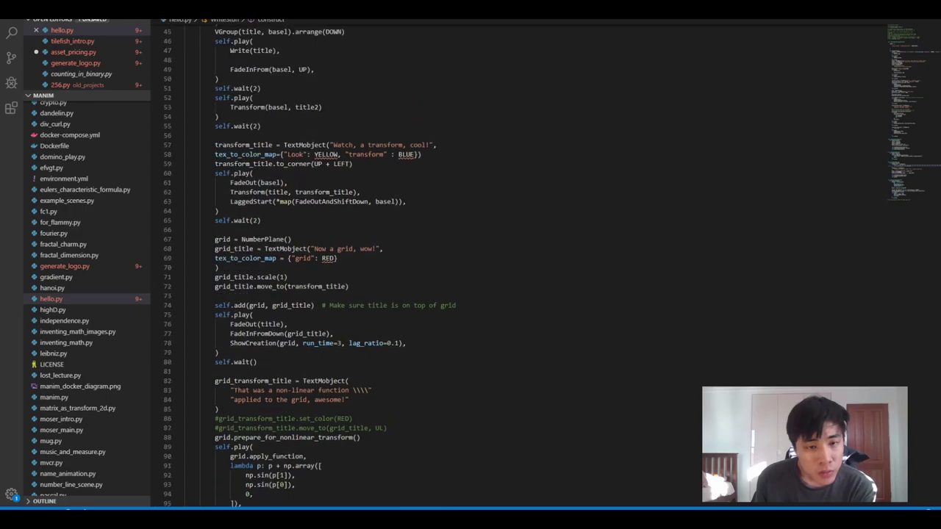
scroll(514, 265, up, 2)
scroll(514, 264, up, 1)
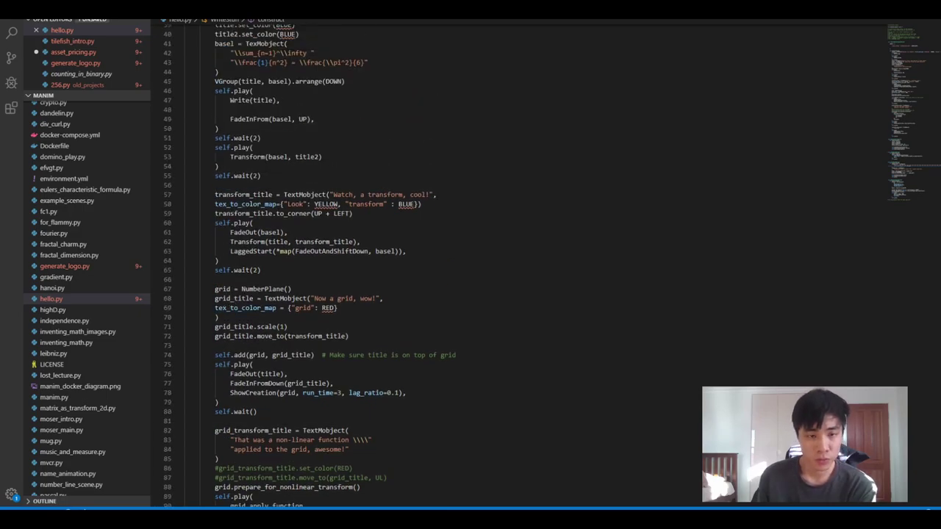
- Search hello.py for 'move', step through the matches, then return to asset_pricing.py
key(ctrl+f)
text(mo)
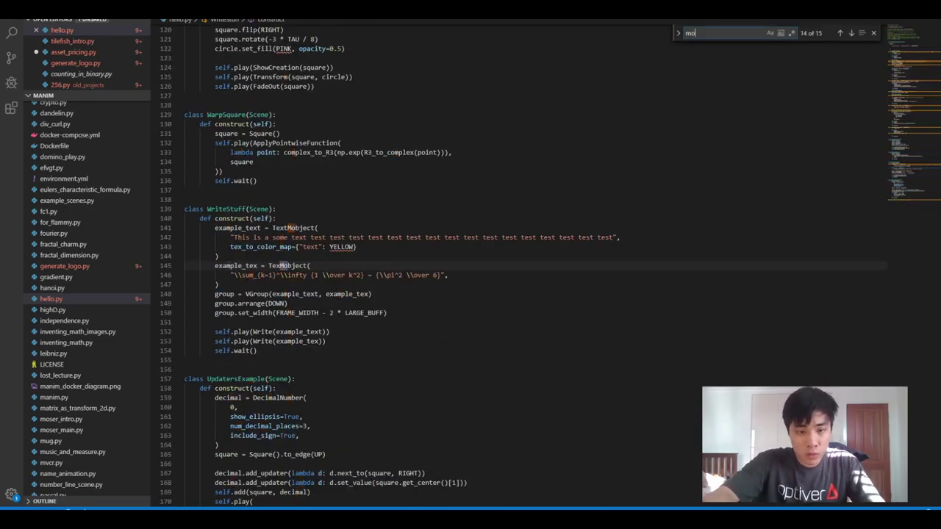
text(ve)
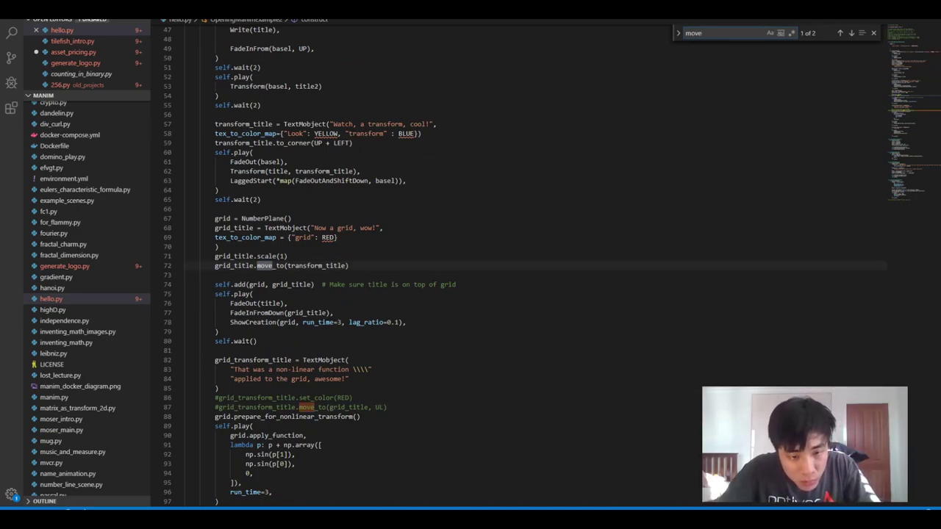
key(Return)
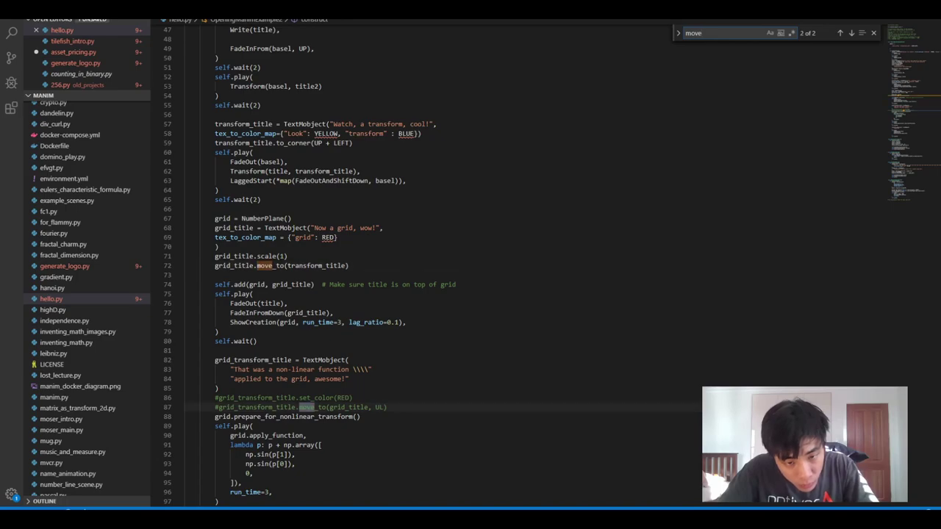
key(ctrl+Tab)
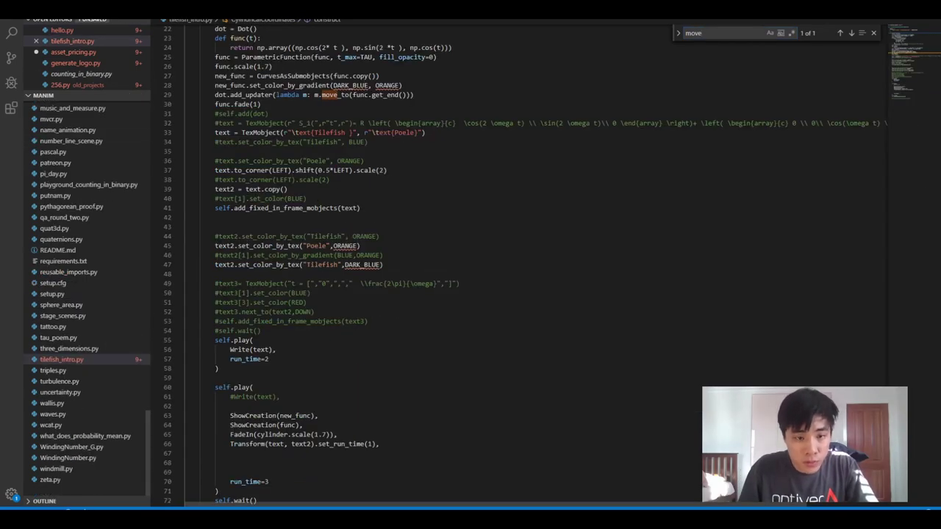
key(ctrl+Tab)
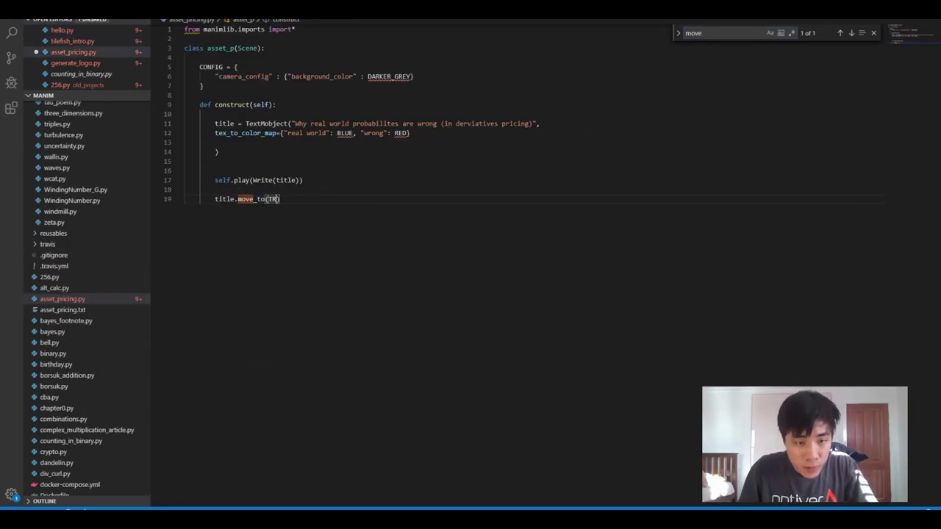
- Change the move_to argument from TR to UL, then delete the move_to line
key(BackSpace)
text(U)
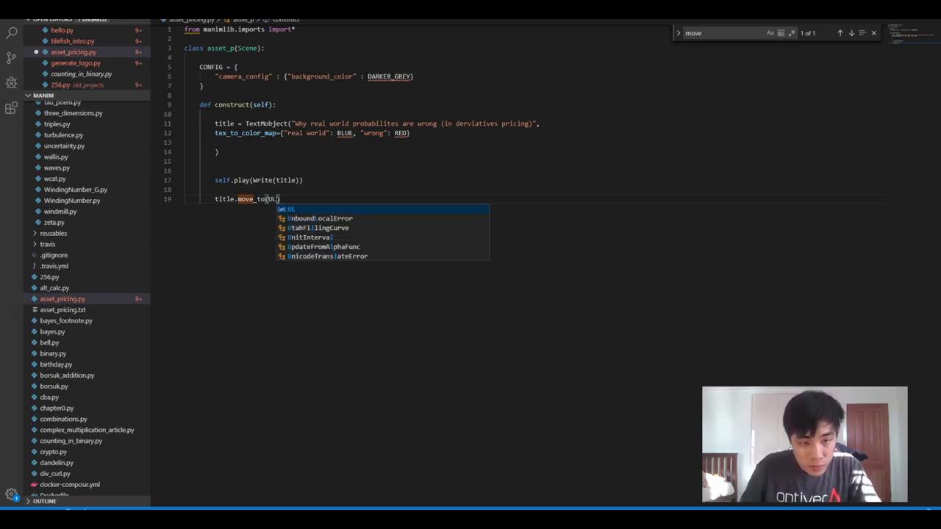
text(L)
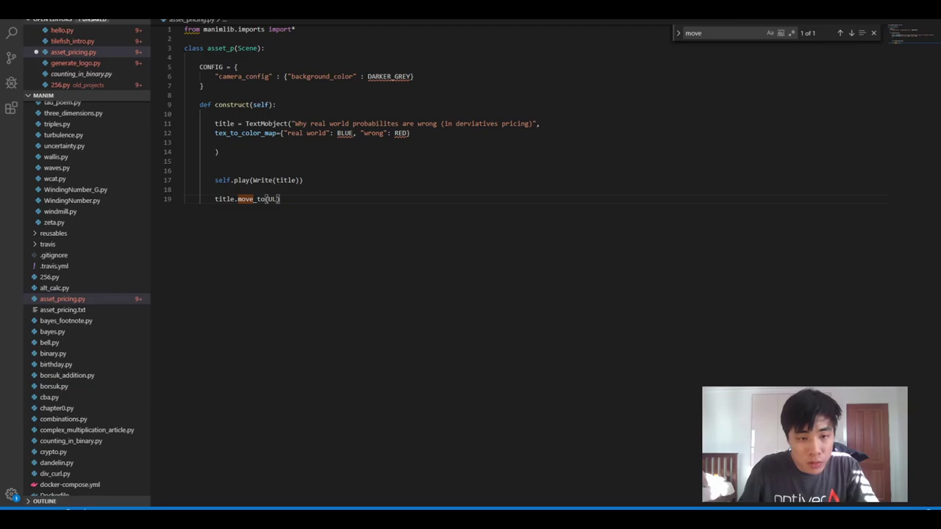
drag(280, 199, 218, 198)
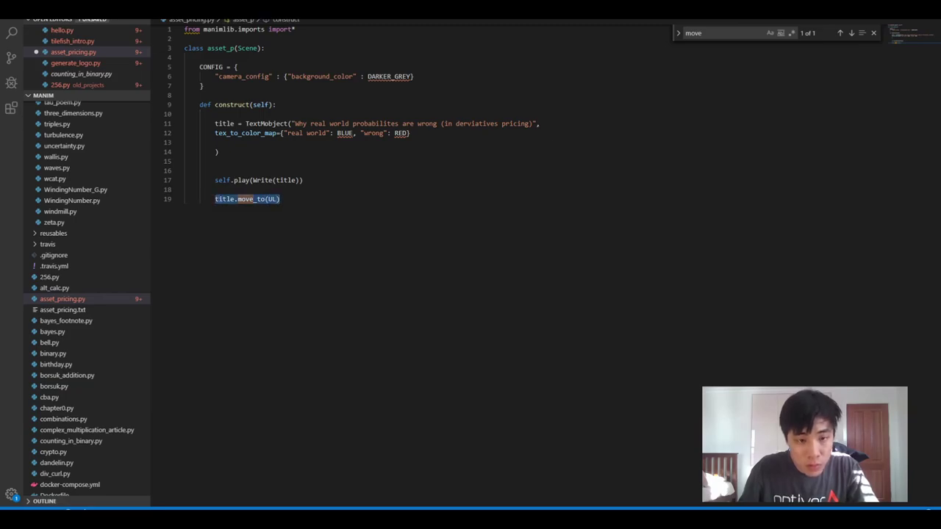
key(BackSpace)
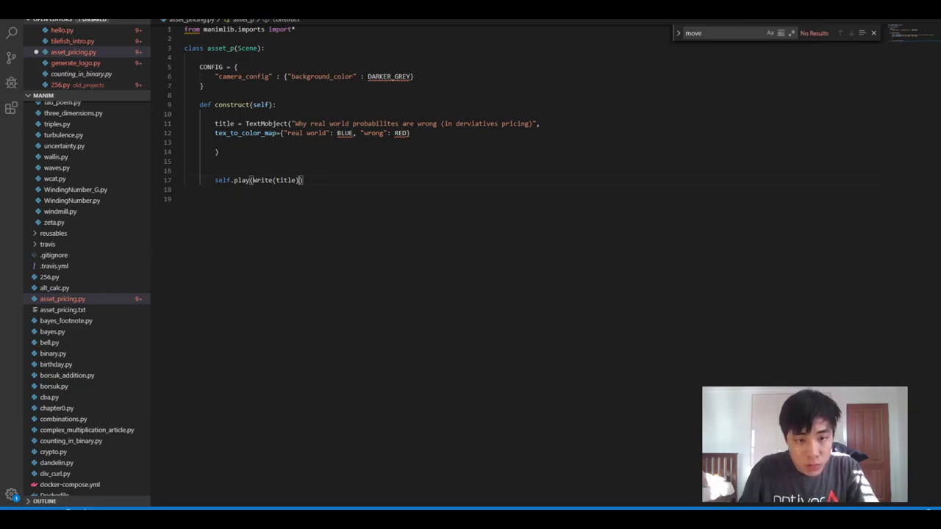
- Jump to the move_to call on line 29 of tilefish_intro.py
key(ctrl+Tab)
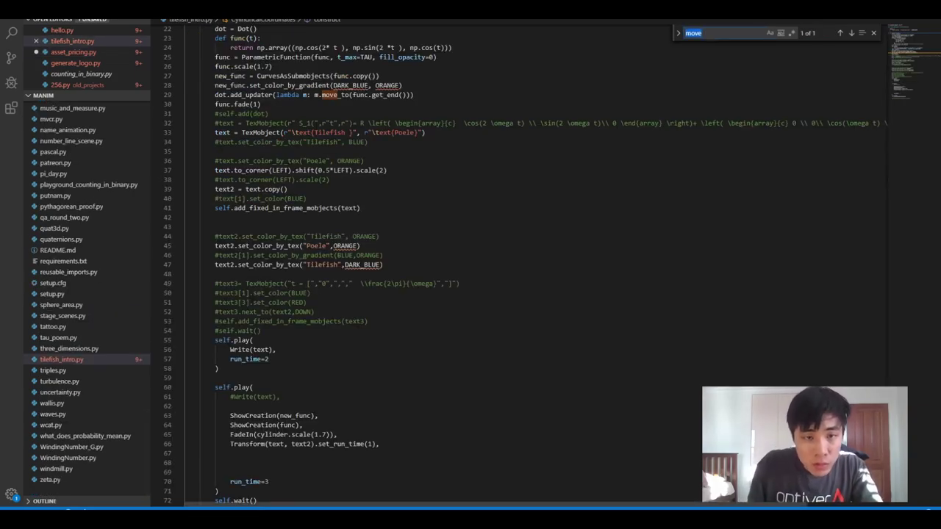
key(Return)
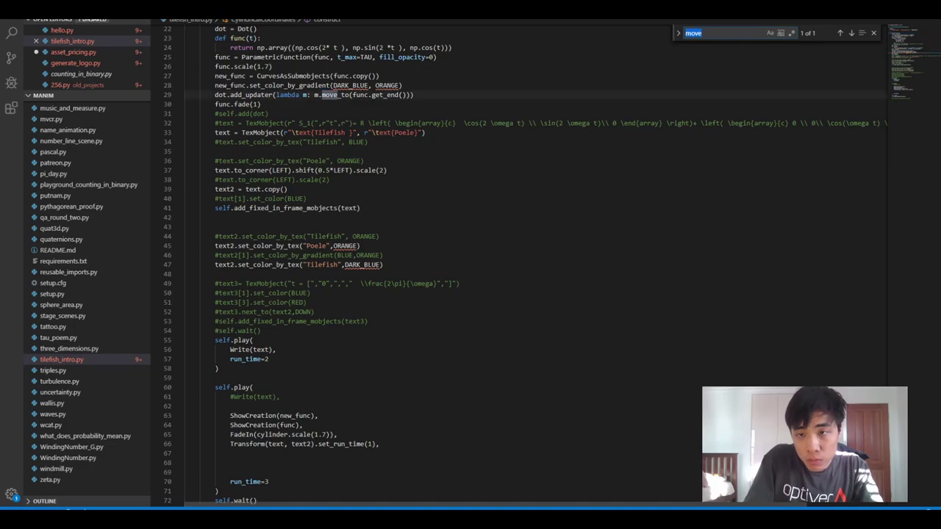
key(ctrl+Tab)
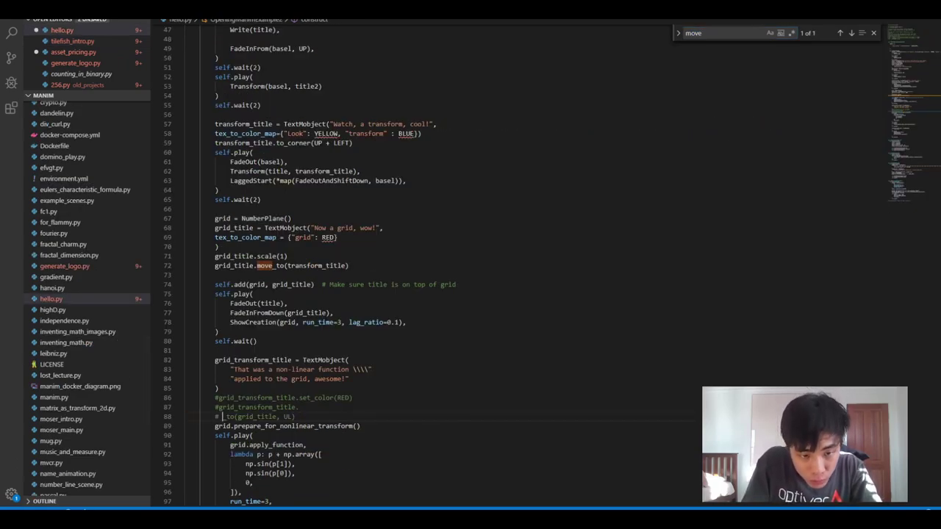
- Undo the accidental line break in hello.py's commented grid_transform_title.move_to line 87
key(ctrl+z)
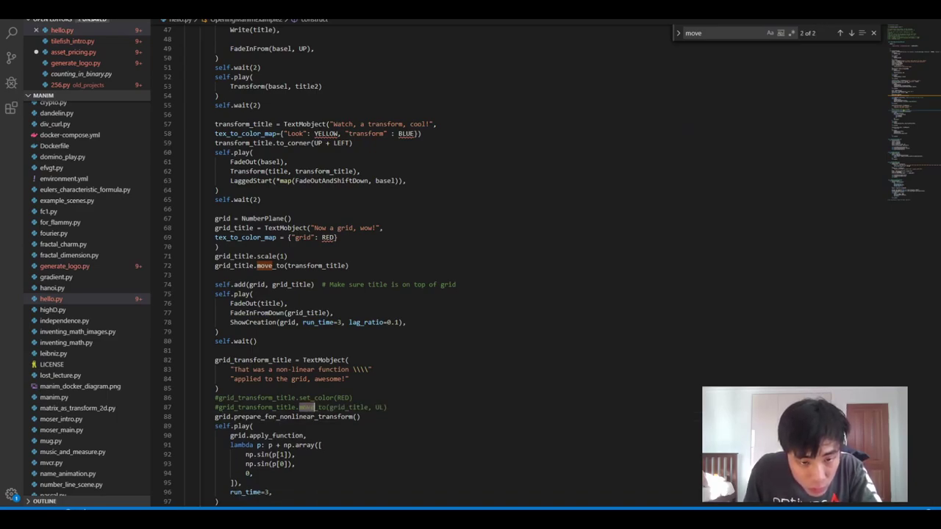
scroll(309, 264, down, 1)
scroll(309, 265, down, 1)
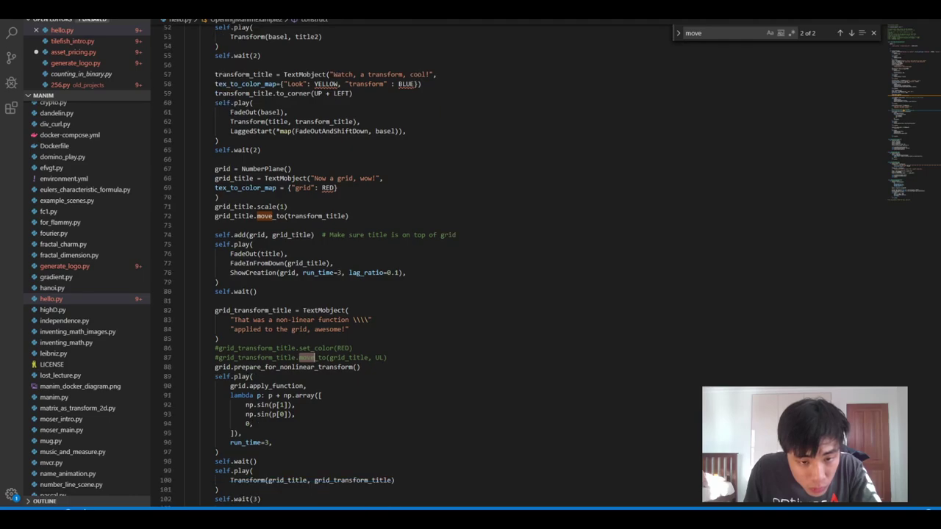
- In asset_pricing.py add title.move_to(UL) followed by a self.play( line
key(ctrl+Page_Down)
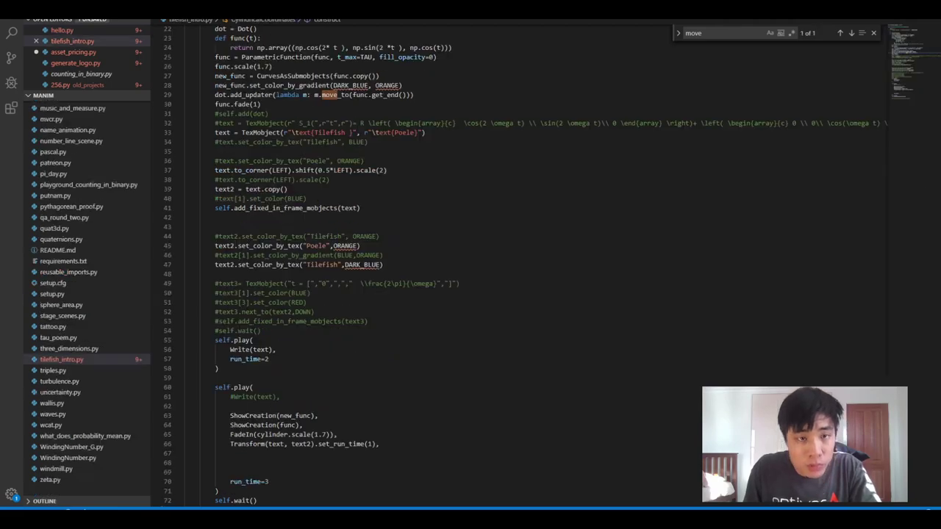
key(ctrl+Page_Down)
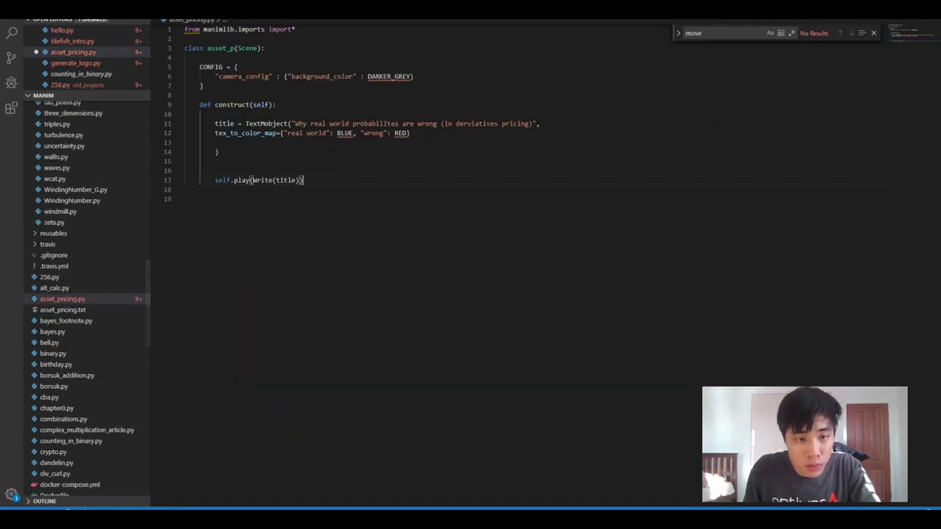
text(title.move_to(UL))
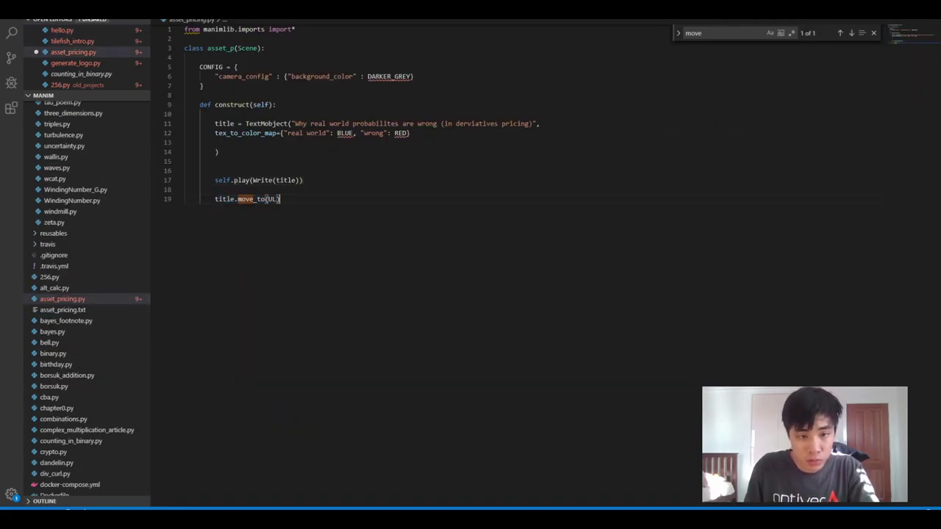
key(Return)
text(self.)
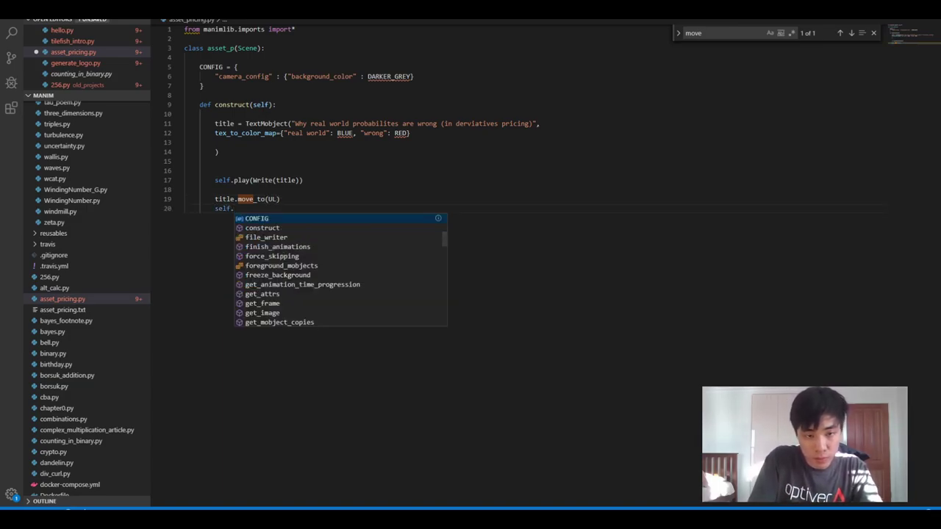
text(play()
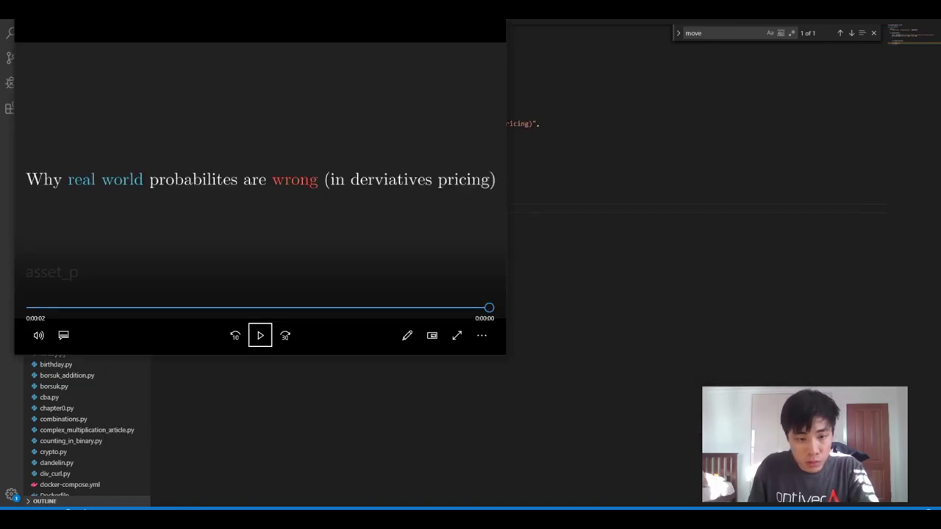
- Rerun the manim render in PowerShell and close the video preview
key(alt+Tab)
key(alt+Tab)
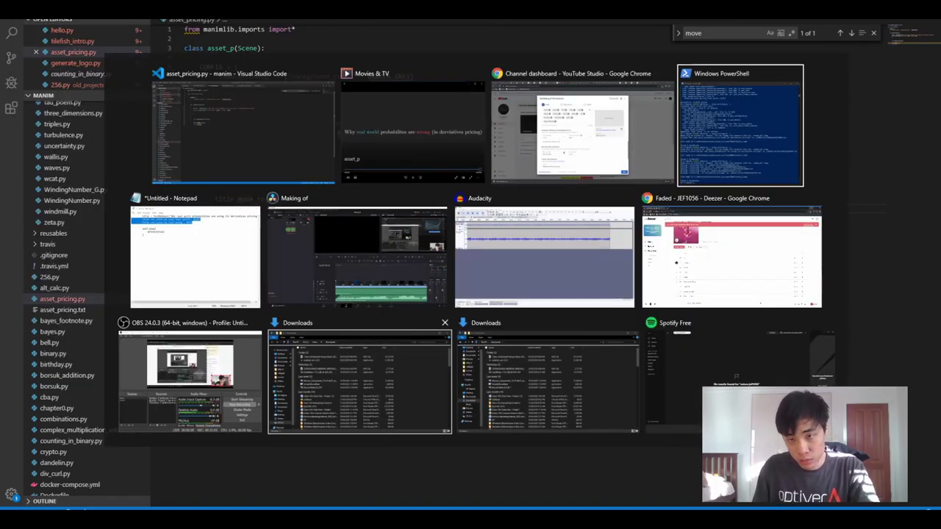
key(Up)
key(Return)
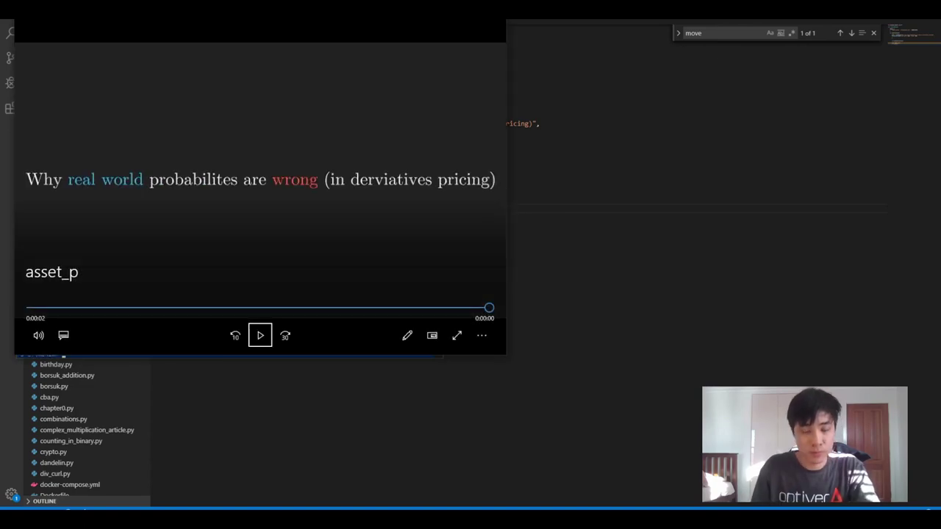
key(alt+F4)
- Copy title.move_to(UL) into the self.play() call and save the file
drag(281, 199, 222, 199)
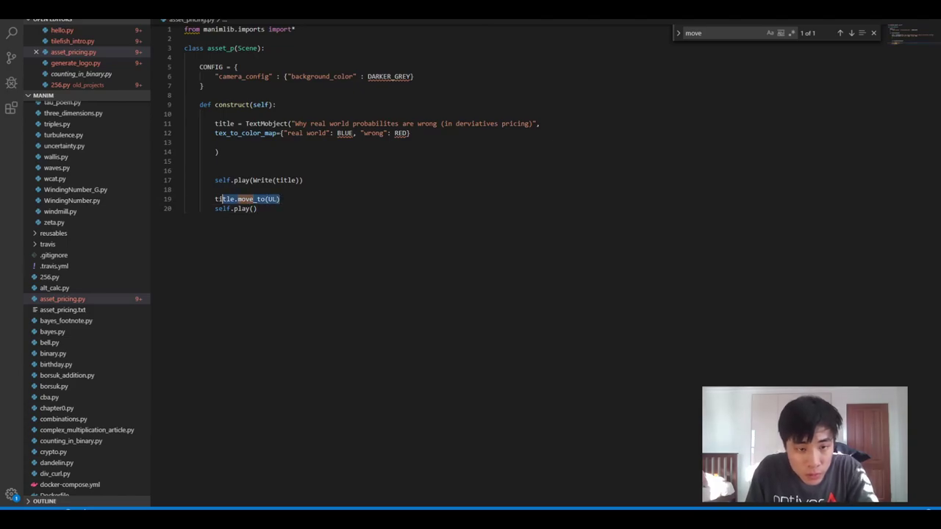
key(ctrl+c)
click(253, 208)
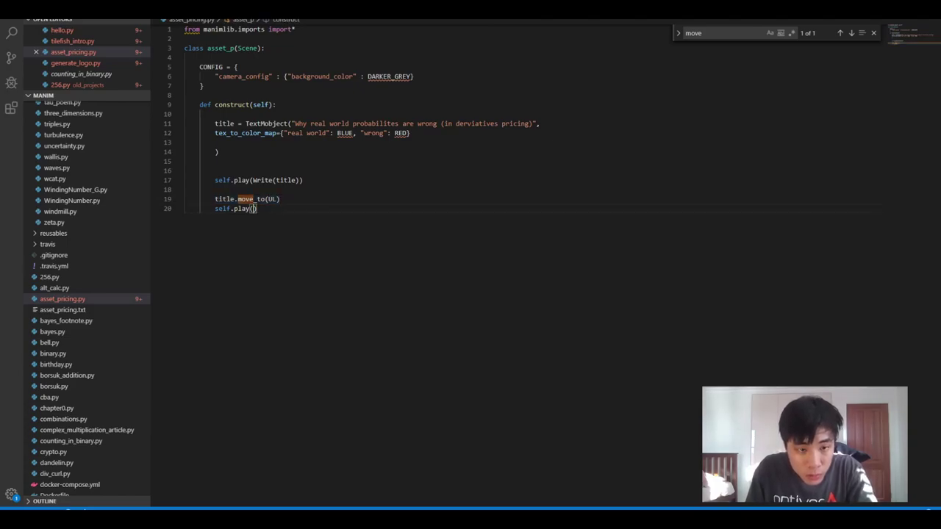
key(ctrl+v)
key(ctrl+s)
- Rerun the manim render, which fails with a Scene.play exception
key(alt+Tab)
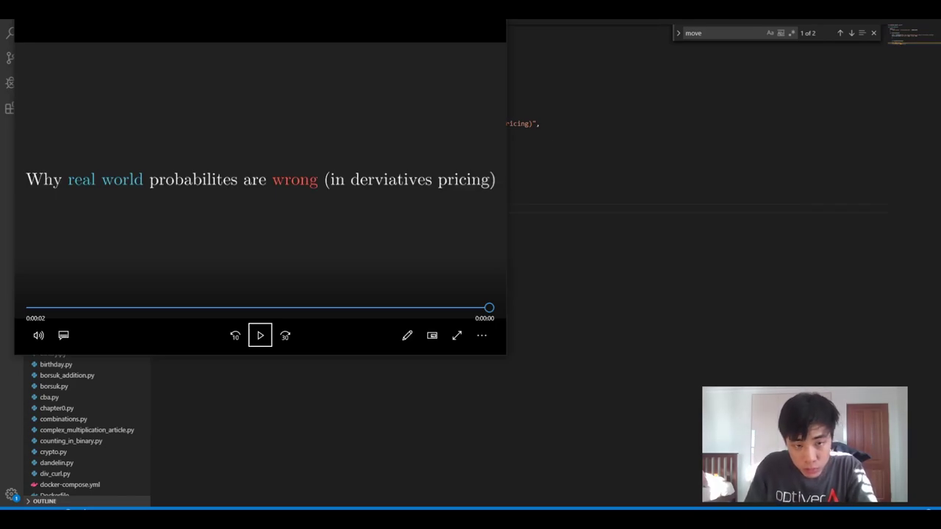
key(alt+Tab)
key(Up)
key(Return)
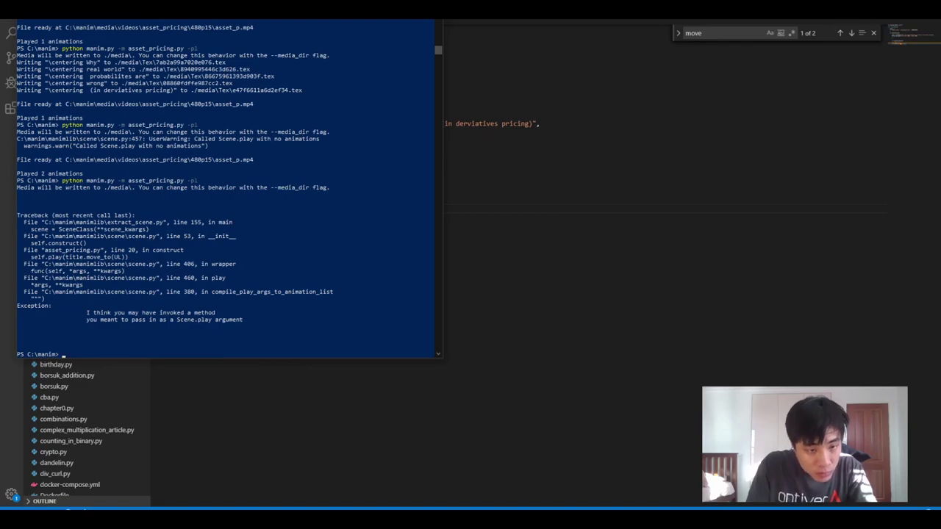
- Remove title.move_to(UL) from the play line, leaving an empty self.play()
key(alt+Tab)
drag(318, 209, 255, 209)
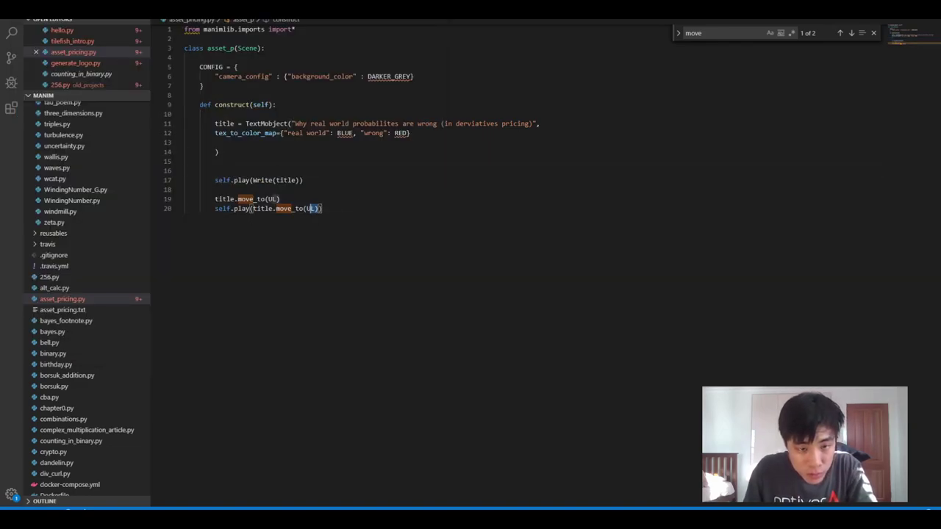
key(BackSpace)
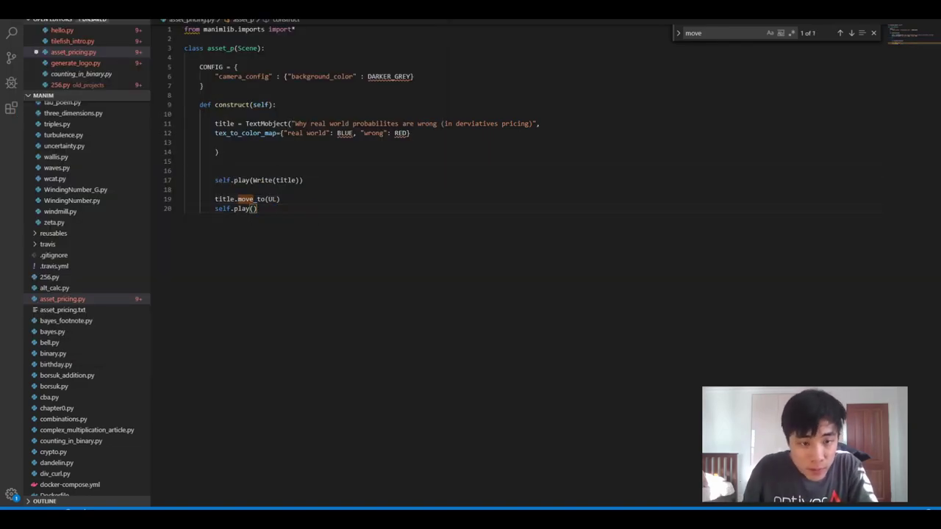
key(alt+Tab)
key(alt+Tab)
key(alt+Tab)
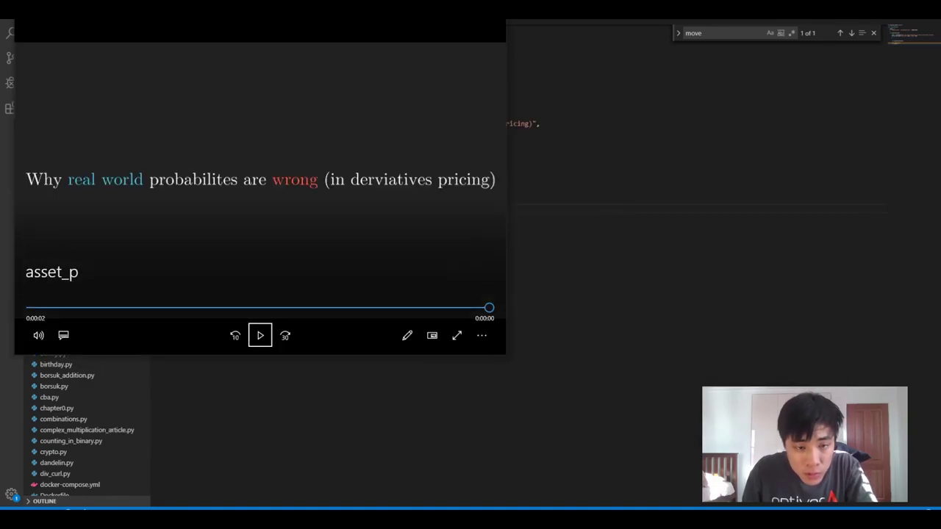
key(alt+Tab)
- Read the Transform examples in hello.py, then go back to asset_pricing.py
click(62, 29)
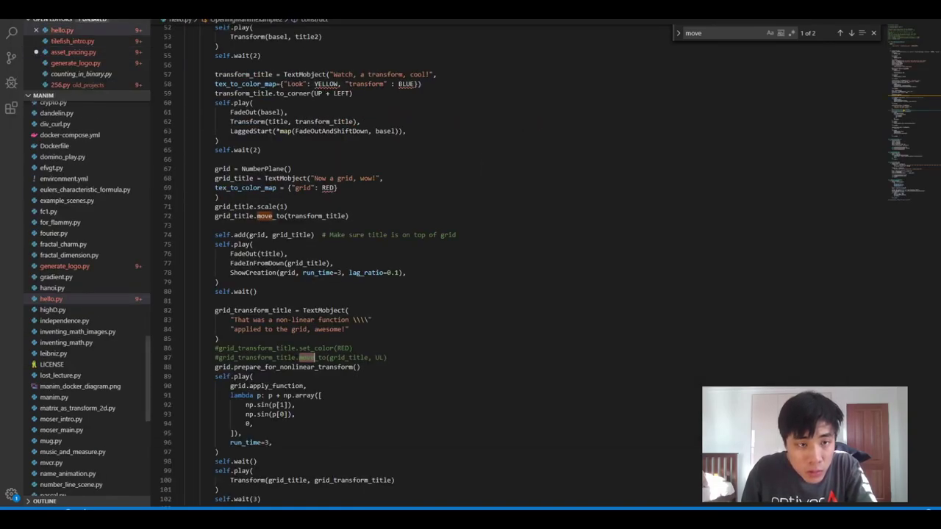
scroll(514, 265, down, 1)
scroll(514, 264, down, 1)
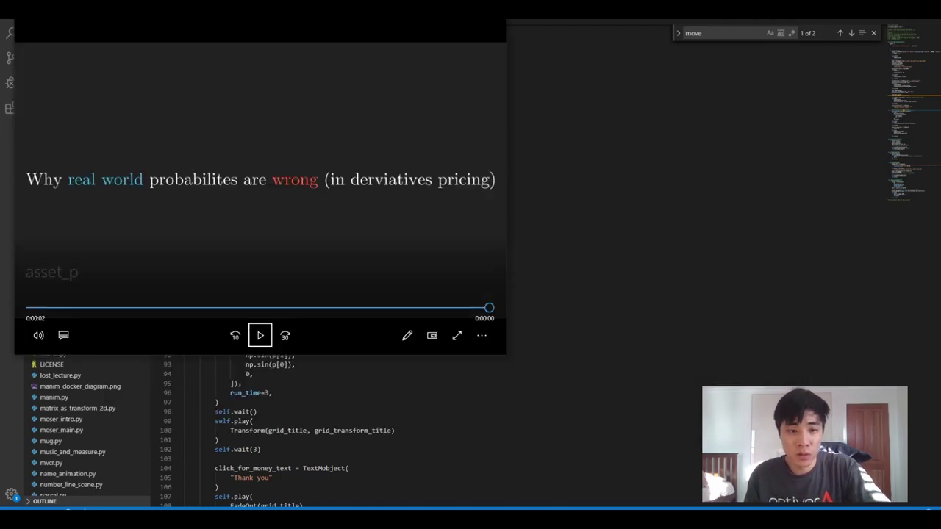
key(alt+Tab)
key(alt+Tab)
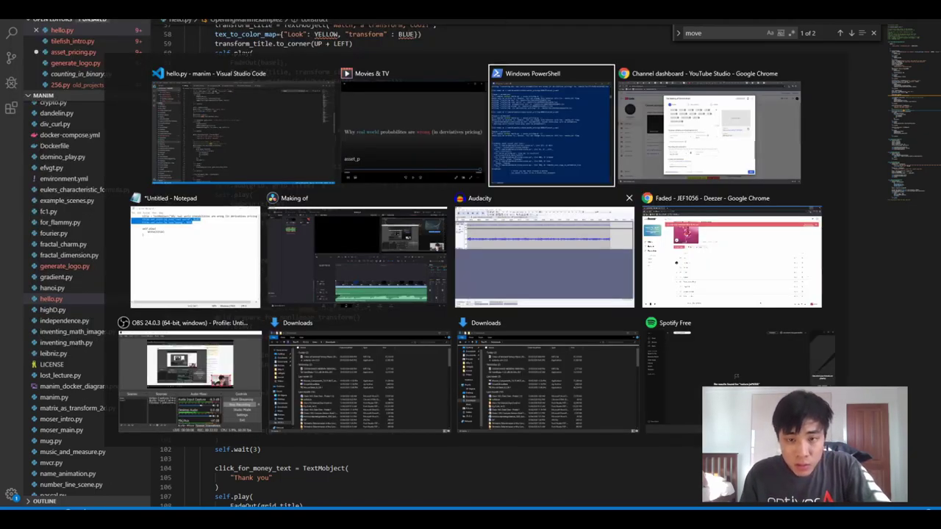
key(Tab)
key(shift+Tab)
key(shift+Tab)
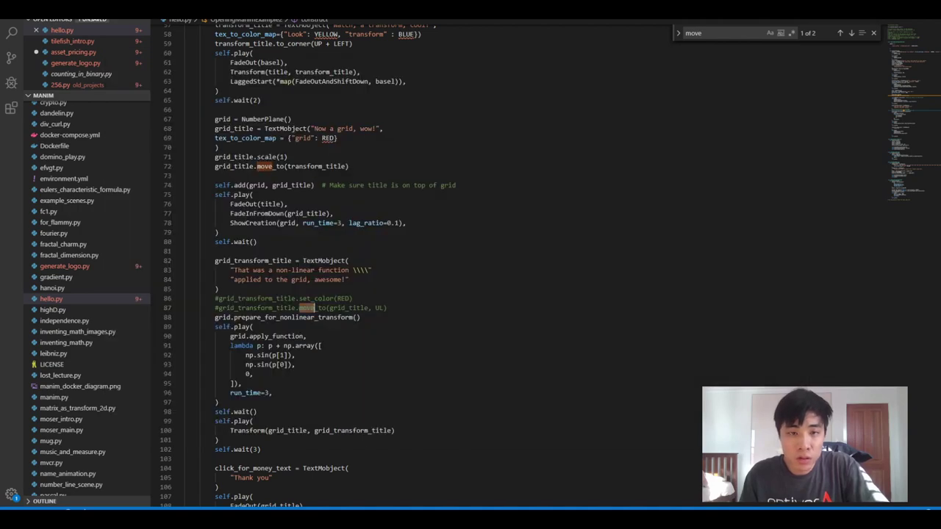
key(ctrl+Tab)
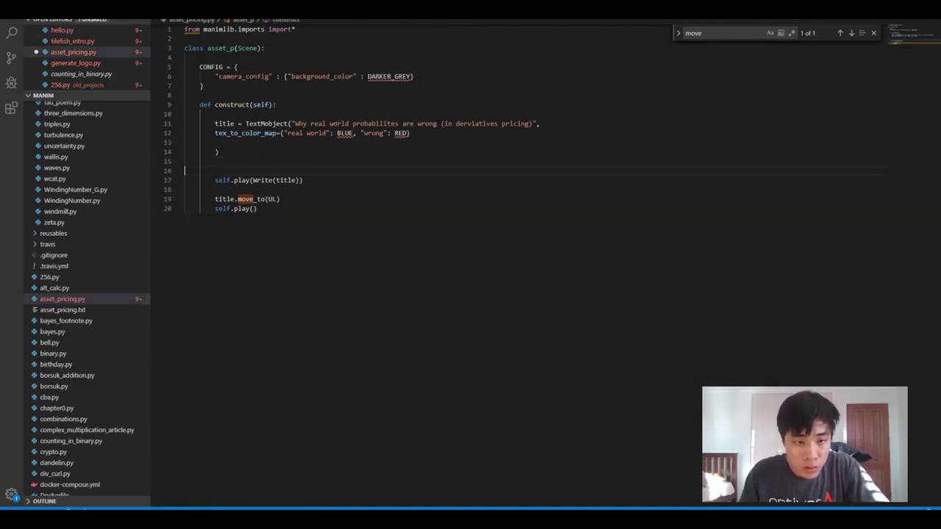
- Add title2 = title, move title2 to UL, play Transform(title, title2), and save asset_pricing.py
text(title)
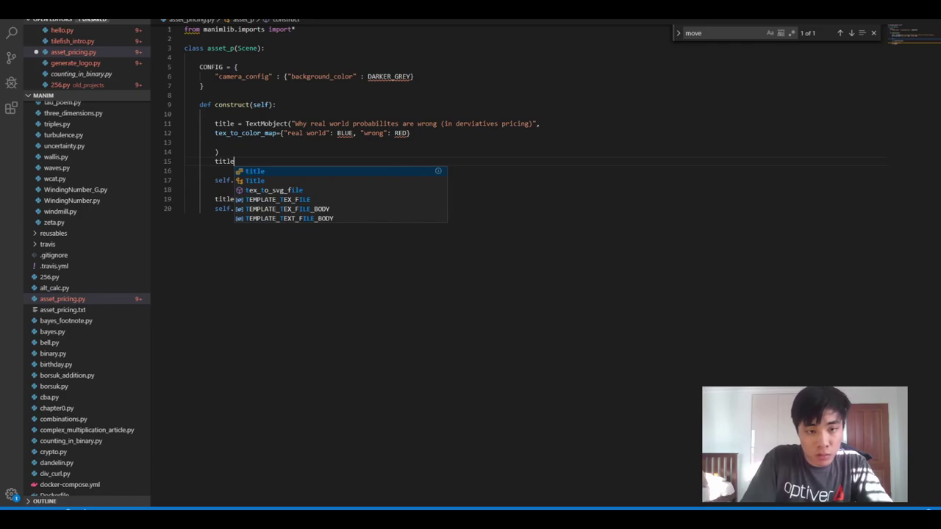
text(2 = title)
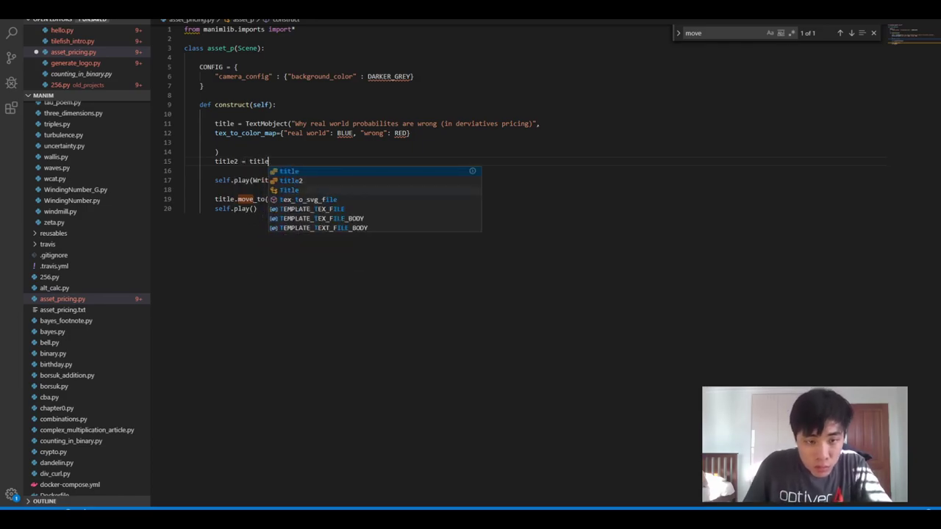
text(2)
key(Down)
key(End)
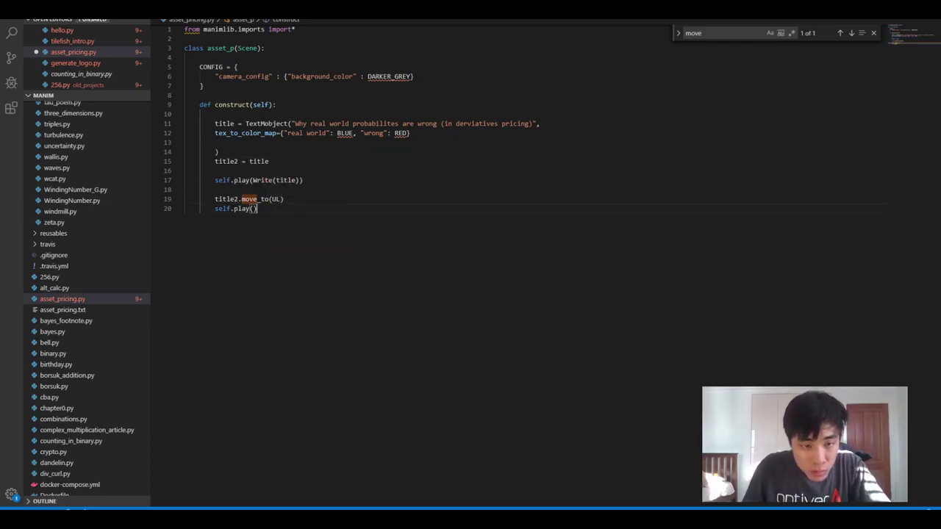
key(Left)
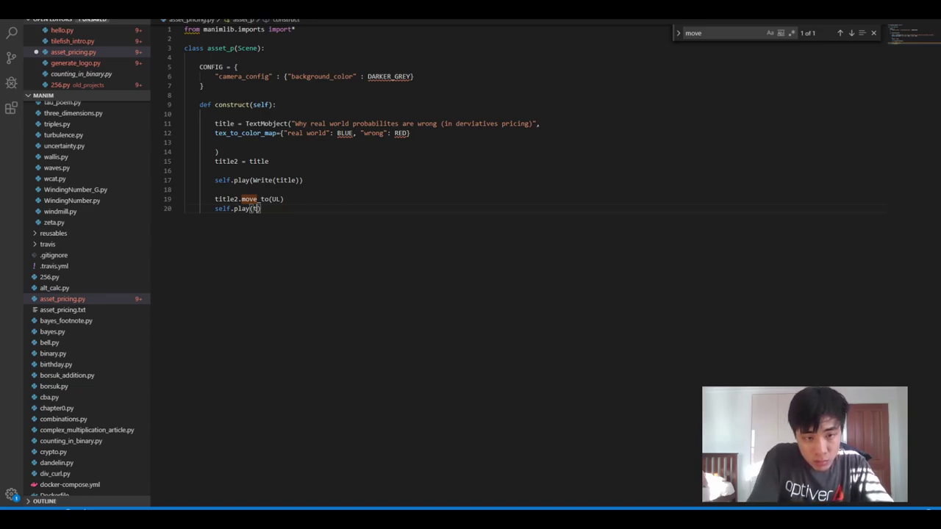
text(Transform()
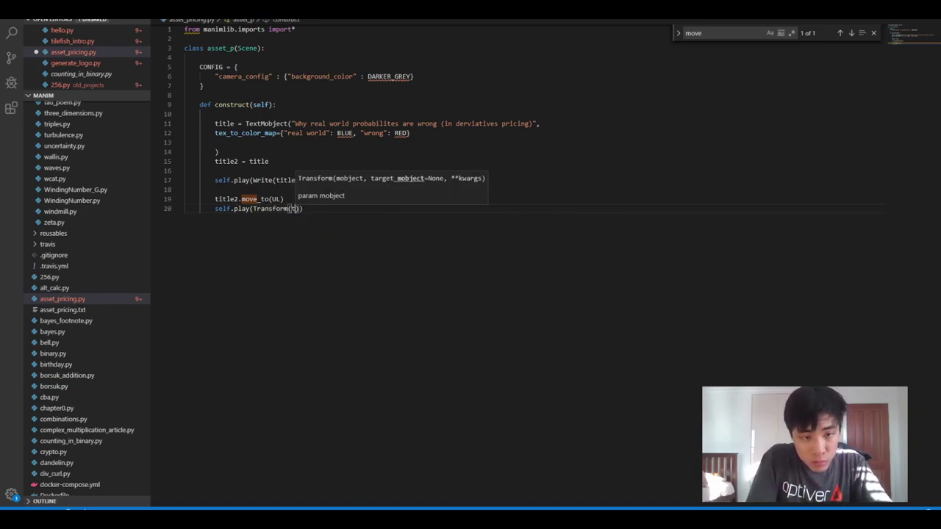
text(title, title)
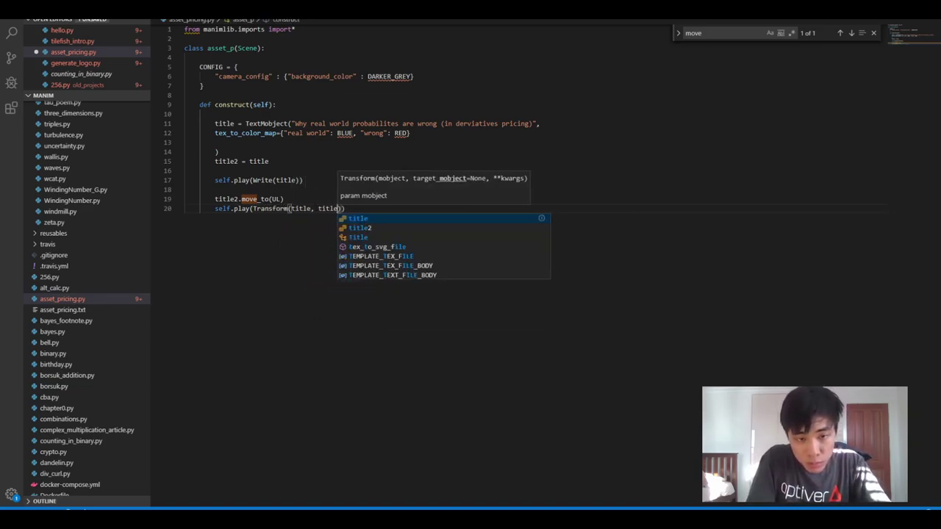
text(2)
key(ctrl+s)
click(215, 142)
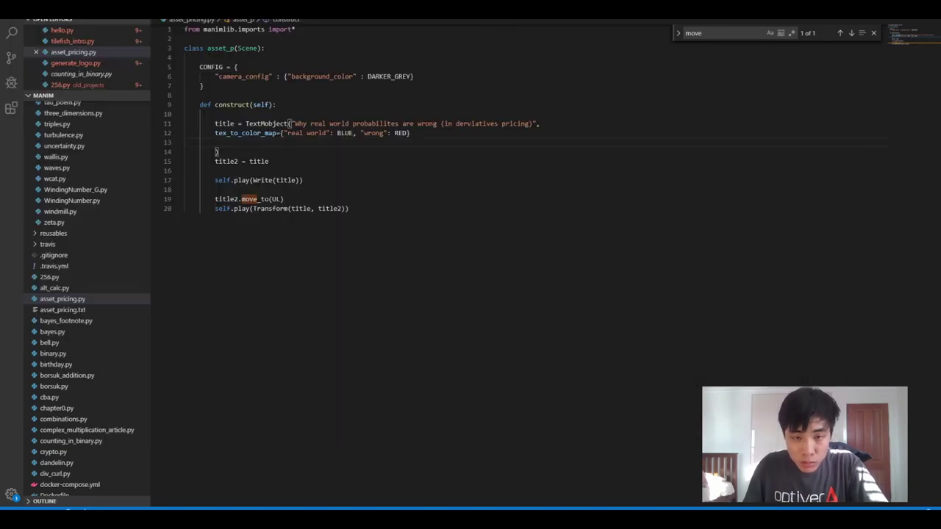
- Rerun the previous manim render command, watch the Transform animation, then return to hello.py
key(alt+Tab)
key(Up)
key(Return)
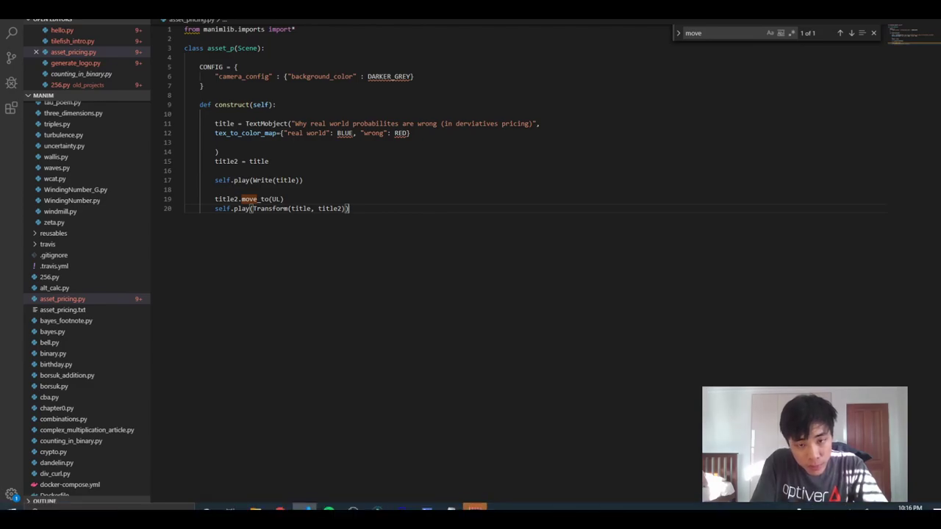
key(alt+Tab)
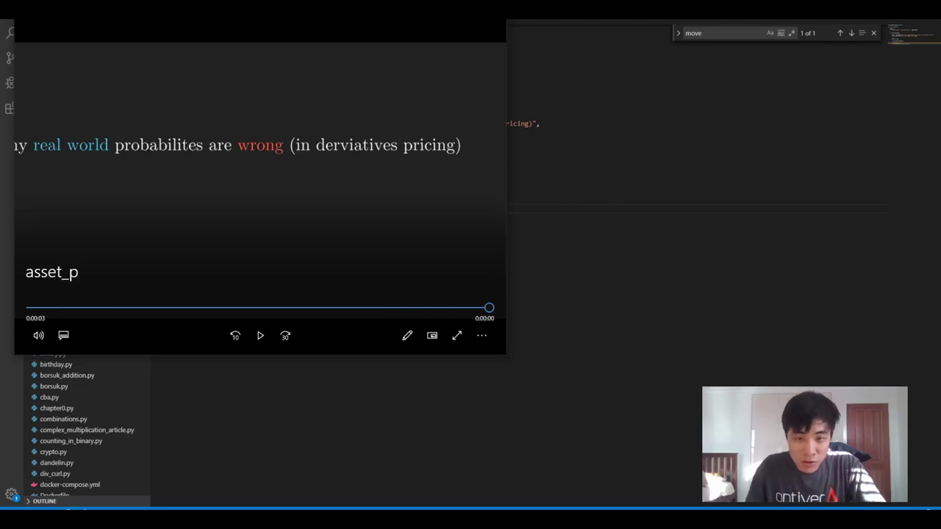
key(alt+Tab)
key(ctrl+Tab)
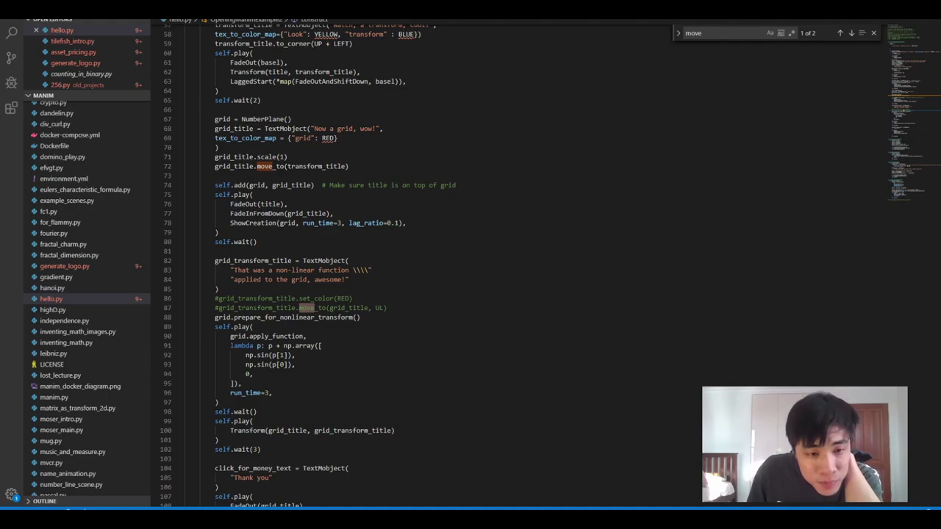
- Review hello.py up to its top, then bring up YouTube Studio's upload details in Chrome
scroll(309, 264, up, 1)
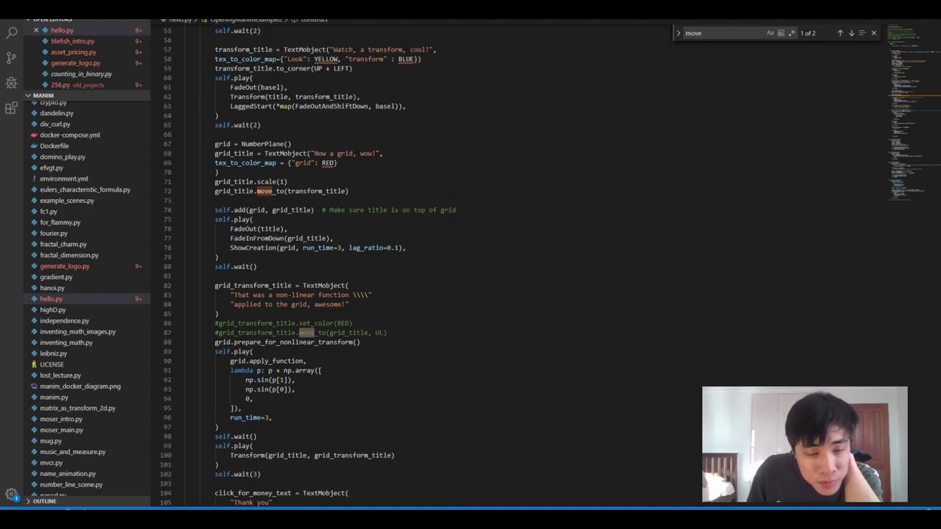
scroll(308, 265, down, 1)
scroll(309, 265, down, 1)
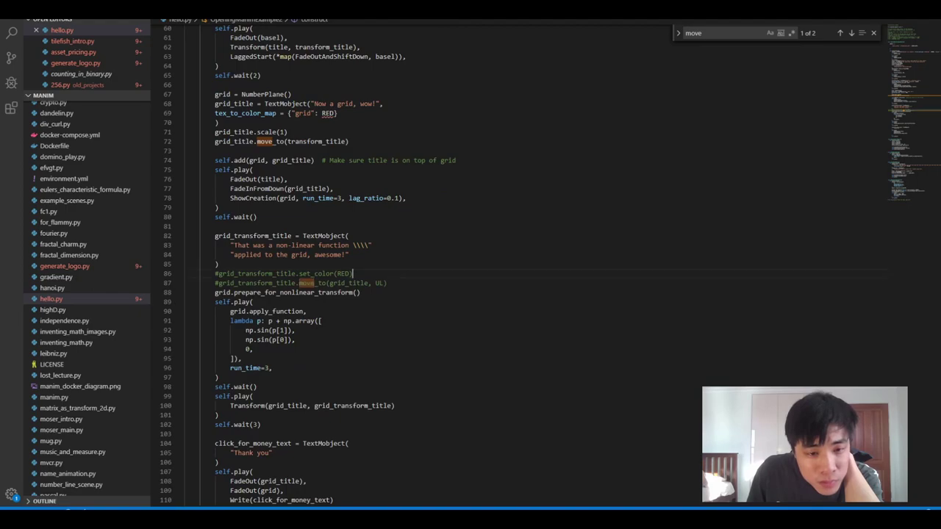
scroll(309, 264, down, 1)
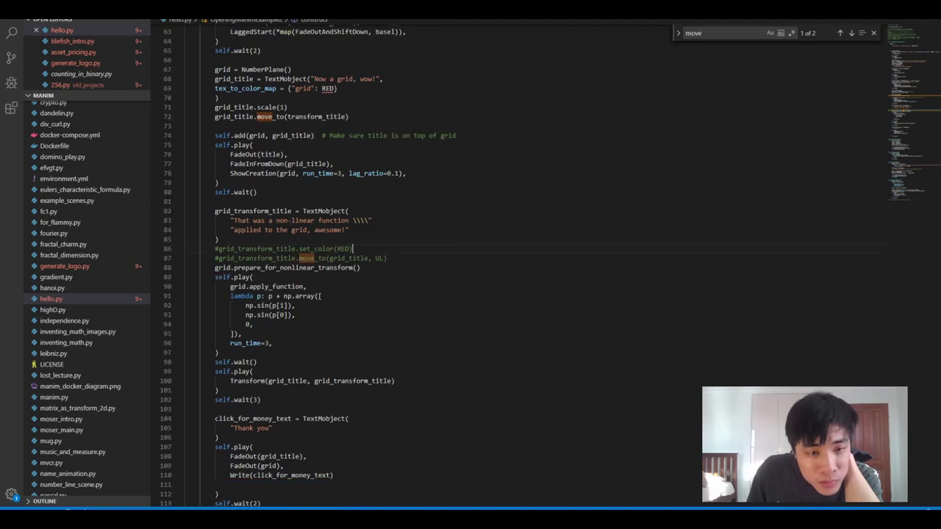
scroll(309, 265, up, 2)
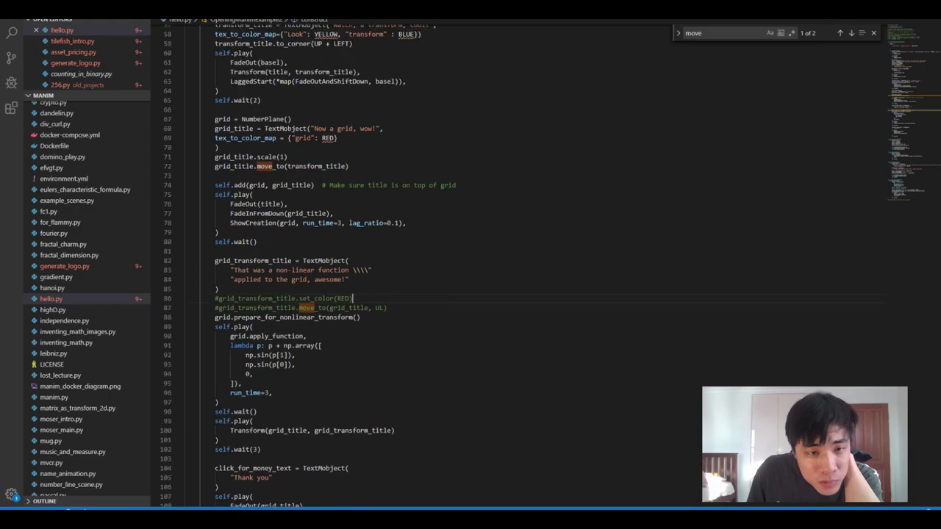
scroll(309, 264, up, 1)
scroll(309, 264, up, 1)
scroll(309, 264, up, 1)
scroll(308, 265, up, 2)
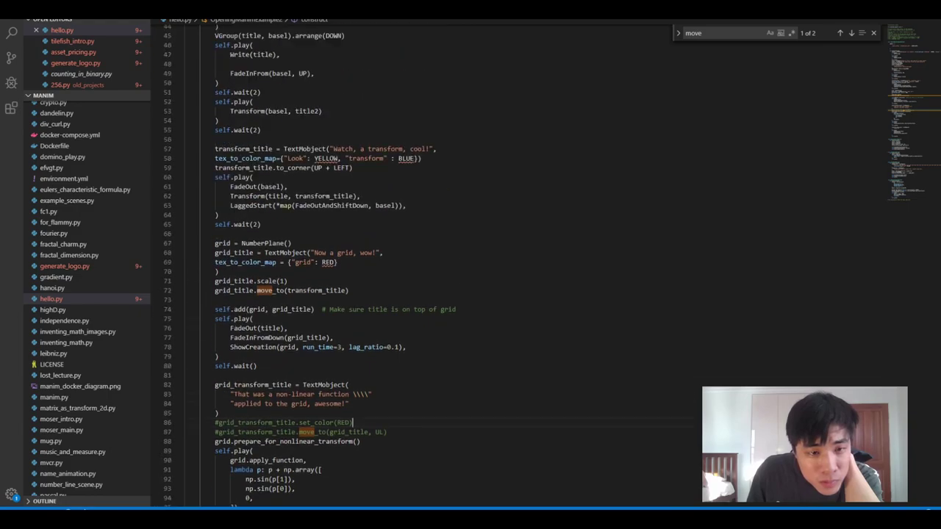
scroll(308, 265, up, 1)
scroll(309, 265, up, 2)
scroll(309, 264, up, 2)
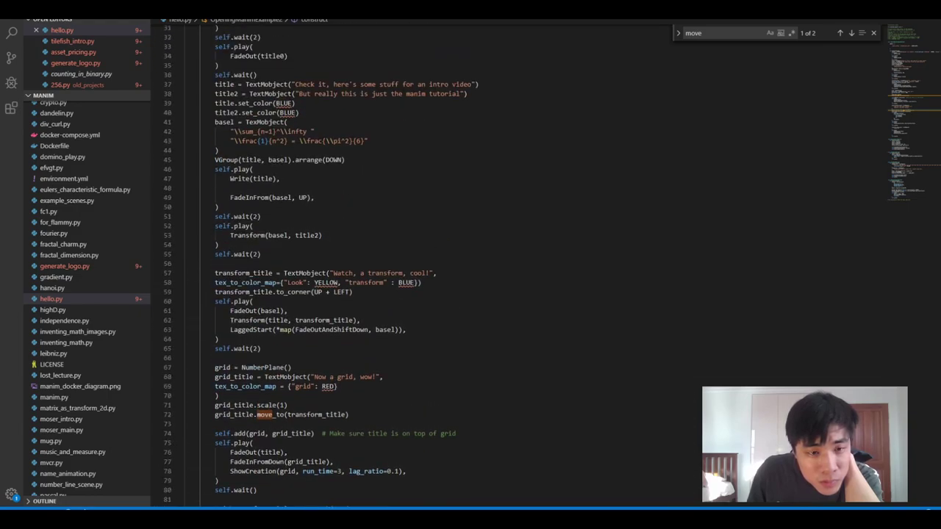
scroll(309, 264, up, 1)
scroll(308, 265, up, 1)
scroll(308, 264, up, 1)
scroll(308, 265, up, 4)
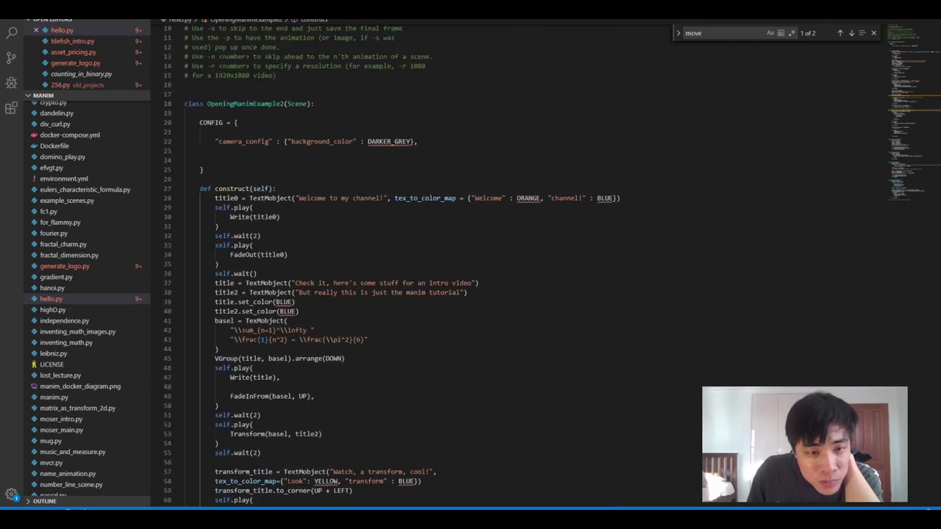
scroll(308, 265, up, 2)
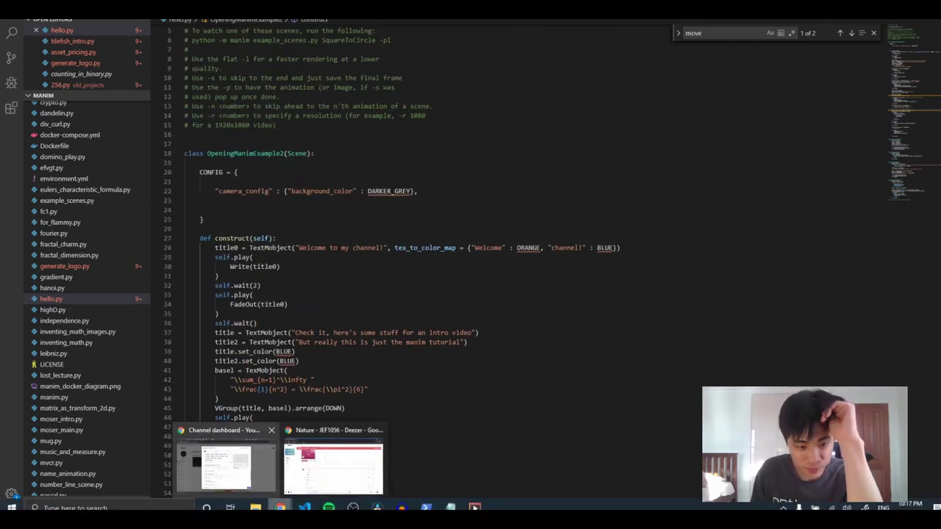
click(228, 463)
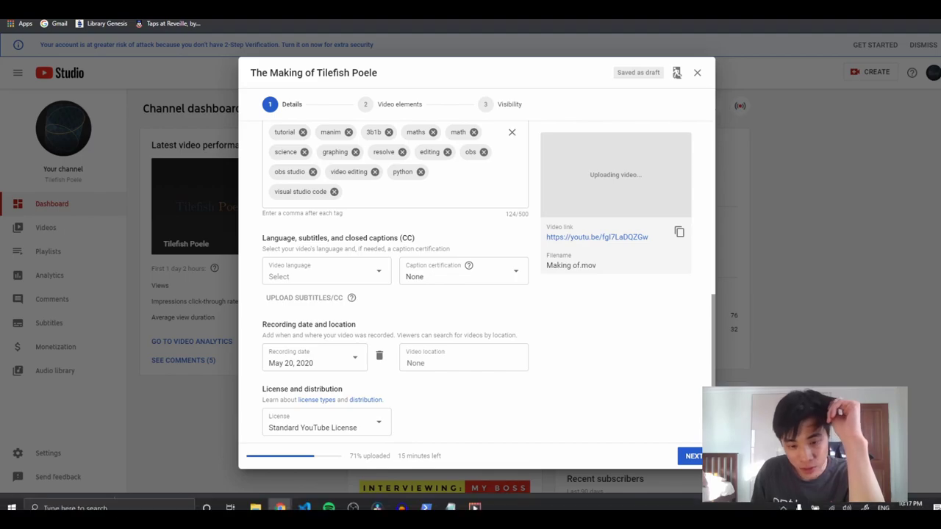